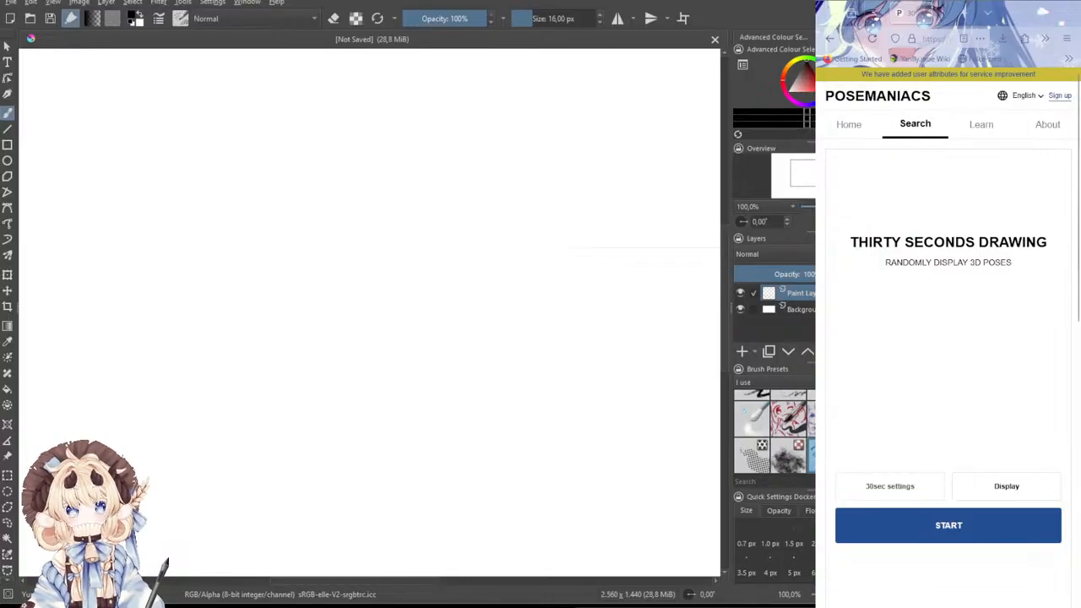
- Adjust the thirty-second drawing settings on POSEMANIACS and start the random pose session
left_click(889, 485)
scroll(1030, 289, "down", 2)
left_click(1040, 495)
left_click(1041, 448)
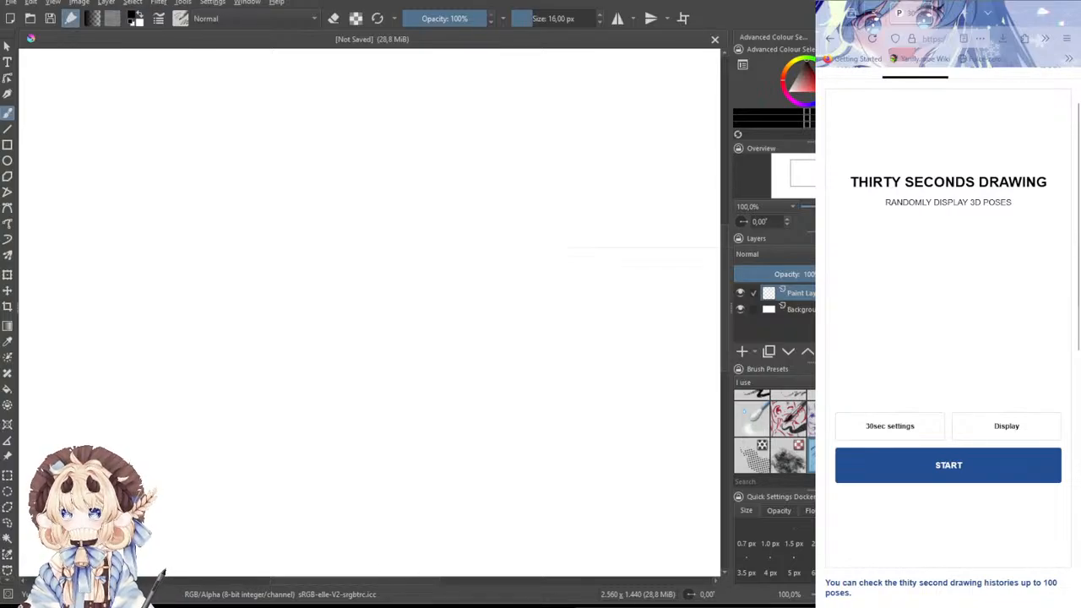
left_click(910, 473)
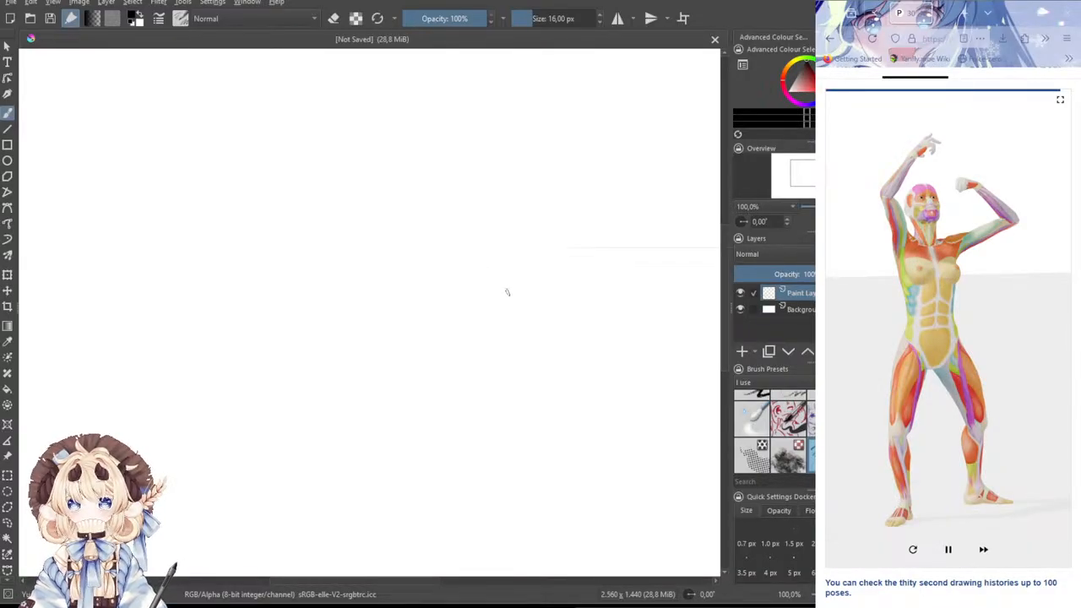
- Set the brush size to 5 px and sketch the head circle and ribcage oval of the standing pose
left_click(794, 573)
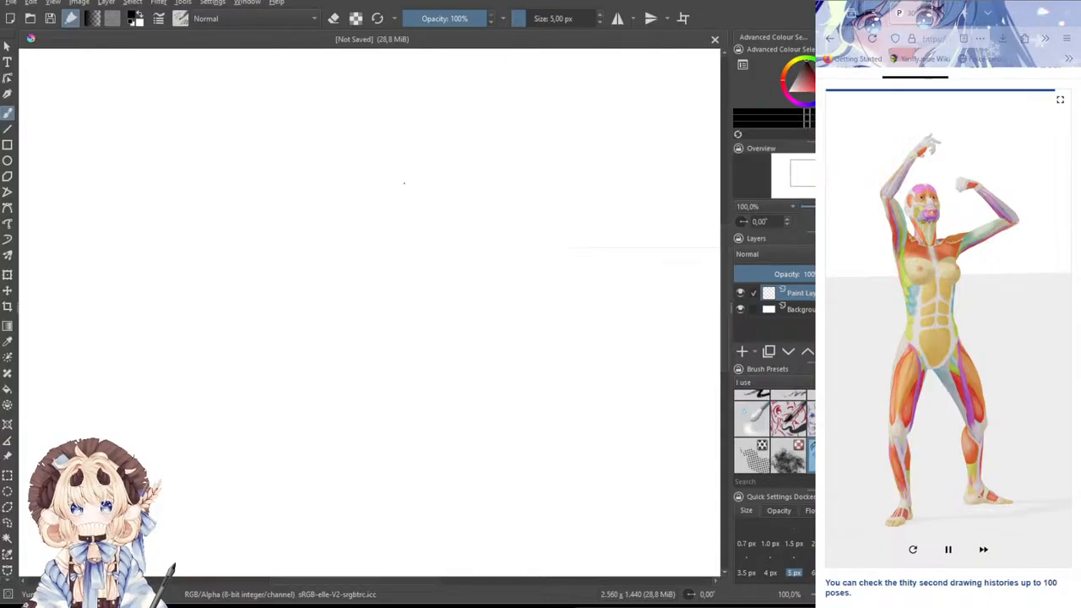
mouse_move(403, 124)
left_mouse_down()
mouse_move(379, 152)
mouse_move(405, 125)
left_mouse_up()
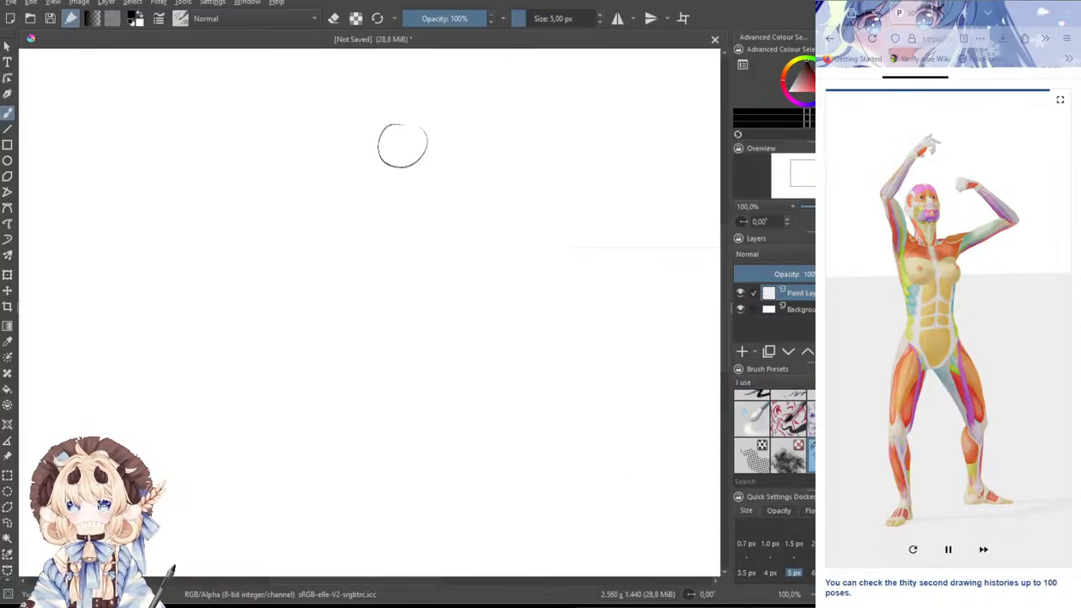
mouse_move(375, 197)
left_mouse_down()
mouse_move(438, 194)
mouse_move(410, 266)
left_mouse_up()
left_click_drag(438, 196, 423, 262)
key("ctrl+z")
key("ctrl+z")
left_click_drag(375, 195, 411, 261)
left_click_drag(439, 196, 426, 259)
- Sketch the pelvis below the ribcage and add the curved spine line and crotch wedge
left_click_drag(405, 301, 399, 342)
key("ctrl+z")
mouse_move(395, 284)
left_mouse_down()
mouse_move(433, 283)
mouse_move(433, 304)
mouse_move(446, 300)
mouse_move(423, 330)
left_mouse_up()
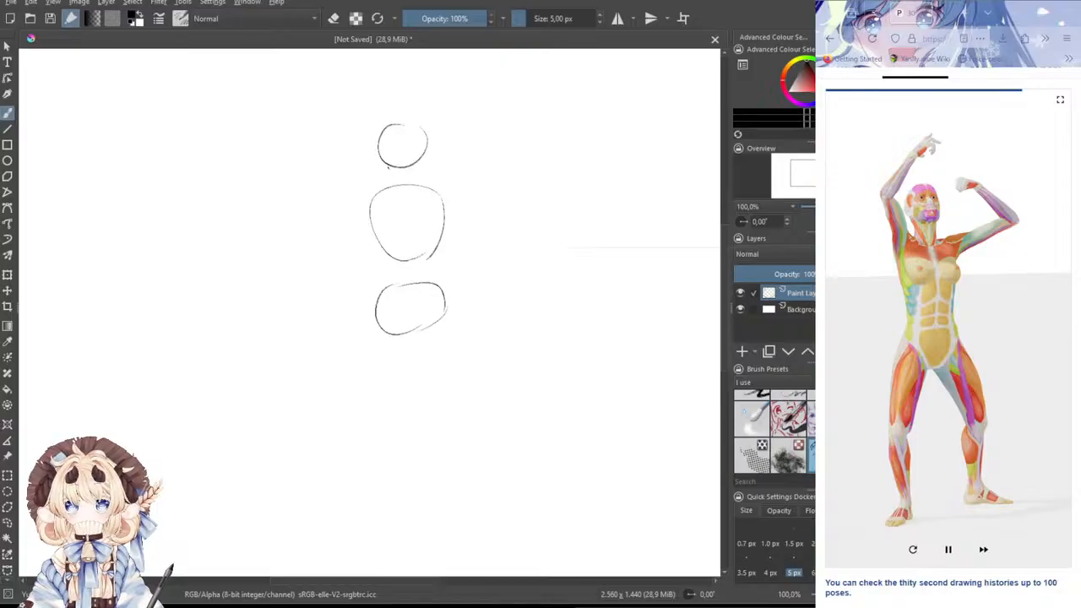
mouse_move(403, 173)
left_mouse_down()
mouse_move(422, 275)
mouse_move(415, 317)
left_mouse_up()
key("ctrl+z")
mouse_move(419, 260)
left_mouse_down()
mouse_move(420, 315)
mouse_move(414, 300)
mouse_move(421, 348)
left_mouse_up()
left_click_drag(445, 308, 425, 346)
mouse_move(382, 300)
left_mouse_down()
mouse_move(404, 350)
mouse_move(414, 359)
mouse_move(427, 347)
left_mouse_up()
- Sketch the outward-angled thigh of the standing figure's bent leg, undoing the strokes that miss
mouse_move(450, 294)
left_mouse_down()
mouse_move(475, 354)
mouse_move(471, 386)
mouse_move(463, 382)
mouse_move(486, 392)
left_mouse_up()
mouse_move(433, 355)
left_mouse_down()
mouse_move(458, 404)
mouse_move(479, 402)
mouse_move(470, 404)
mouse_move(484, 381)
left_mouse_up()
key("ctrl+z")
key("ctrl+z")
key("ctrl+z")
- Sketch the straighter leg of the standing figure from the hip through the calf to the foot
left_click_drag(377, 303, 361, 383)
left_click_drag(367, 345, 358, 417)
mouse_move(408, 347)
left_mouse_down()
mouse_move(358, 466)
mouse_move(368, 499)
left_mouse_up()
mouse_move(381, 417)
left_mouse_down()
mouse_move(390, 512)
mouse_move(354, 521)
mouse_move(366, 533)
mouse_move(389, 521)
mouse_move(358, 534)
mouse_move(352, 525)
left_mouse_up()
key("ctrl+z")
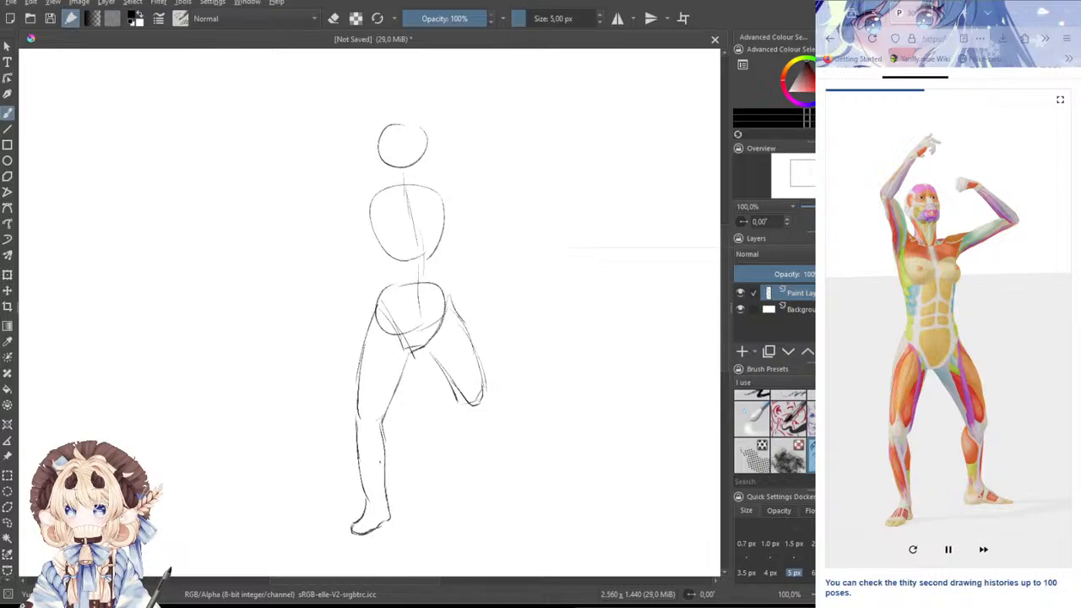
left_click_drag(382, 422, 389, 520)
key("ctrl+z")
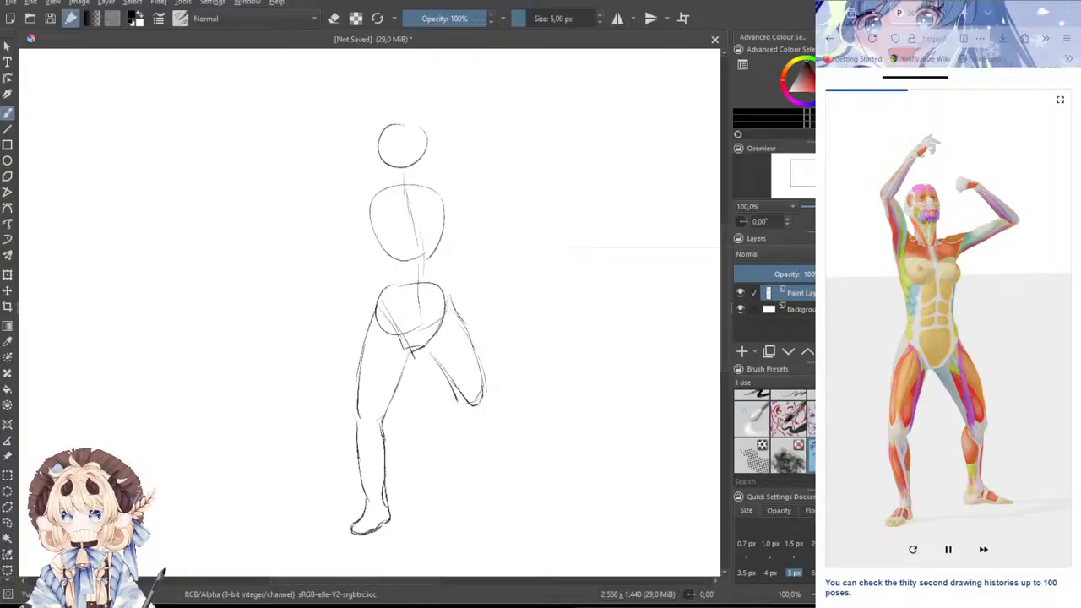
left_click_drag(367, 500, 366, 516)
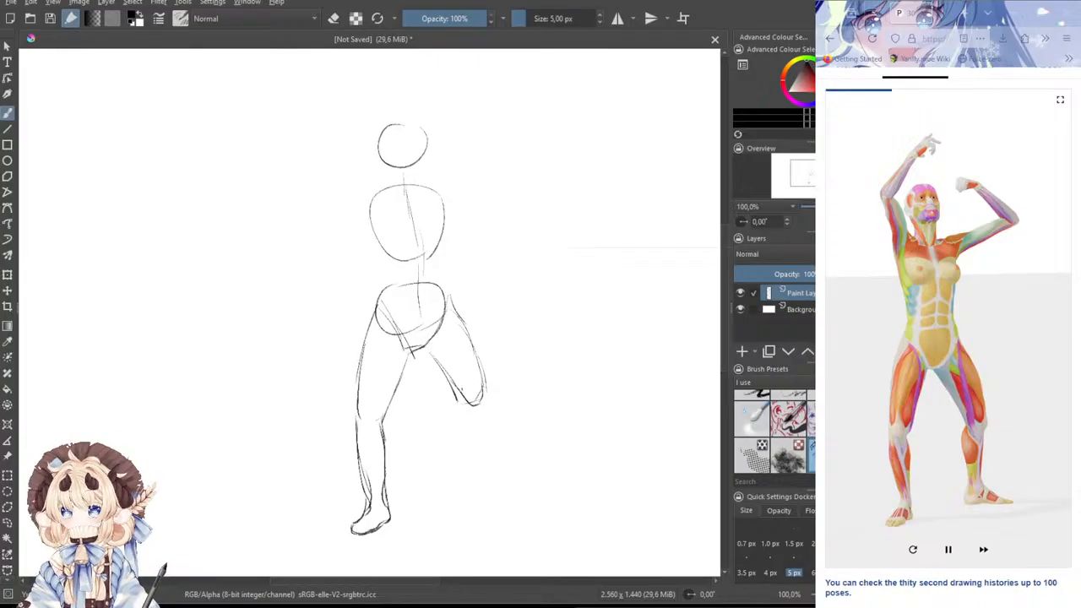
- Sketch the lower leg and outward-pointing foot below the standing figure's angled thigh
mouse_move(480, 384)
left_mouse_down()
mouse_move(473, 425)
mouse_move(483, 422)
mouse_move(473, 507)
left_mouse_up()
left_click_drag(460, 400, 440, 436)
key("ctrl+z")
mouse_move(461, 399)
left_mouse_down()
mouse_move(447, 433)
mouse_move(453, 493)
left_mouse_up()
key("ctrl+z")
mouse_move(446, 433)
left_mouse_down()
mouse_move(450, 498)
mouse_move(441, 500)
mouse_move(470, 525)
mouse_move(495, 517)
left_mouse_up()
mouse_move(447, 487)
left_mouse_down()
mouse_move(444, 515)
mouse_move(500, 520)
left_mouse_up()
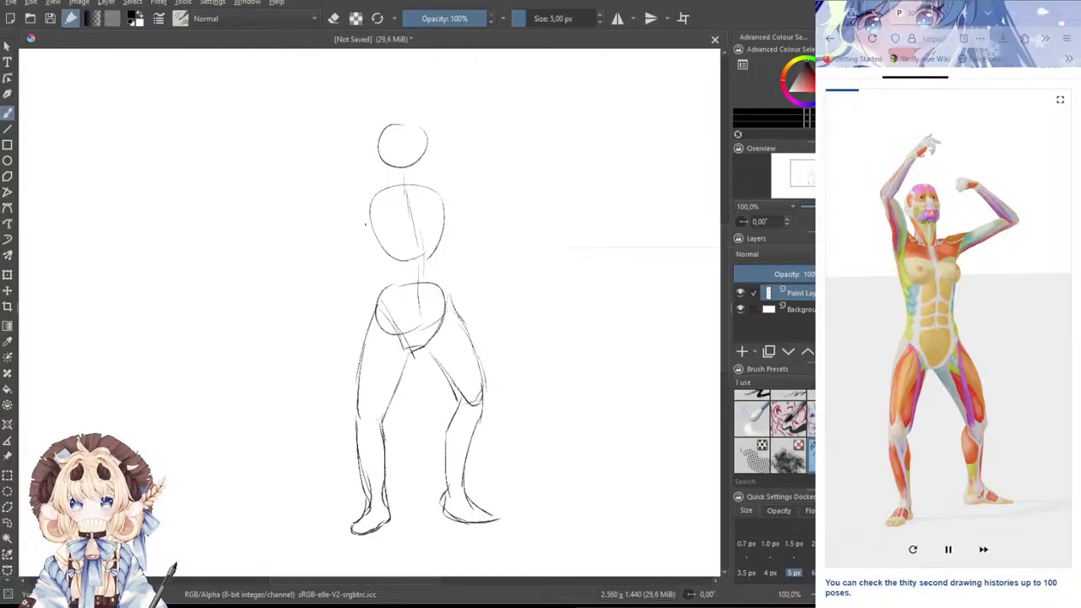
- Sketch the torso contours and the raised arms around the standing figure's ribcage
mouse_move(329, 136)
left_mouse_down()
mouse_move(364, 191)
mouse_move(382, 271)
mouse_move(374, 304)
left_mouse_up()
mouse_move(445, 230)
left_mouse_down()
mouse_move(439, 277)
mouse_move(461, 309)
left_mouse_up()
left_click_drag(444, 197, 444, 230)
mouse_move(331, 127)
left_mouse_down()
mouse_move(378, 222)
mouse_move(368, 161)
mouse_move(380, 197)
left_mouse_up()
mouse_move(336, 134)
left_mouse_down()
mouse_move(386, 63)
mouse_move(395, 87)
mouse_move(353, 117)
mouse_move(349, 147)
mouse_move(370, 105)
mouse_move(407, 178)
left_mouse_up()
key("ctrl+z")
mouse_move(396, 126)
left_mouse_down()
mouse_move(409, 168)
mouse_move(428, 140)
left_mouse_up()
key("ctrl+z")
left_click_drag(461, 221, 486, 248)
- Hide the standing-pose sketch and add a new paint layer for the next pose
left_click(740, 293)
left_click(742, 350)
left_click_drag(573, 320, 550, 309)
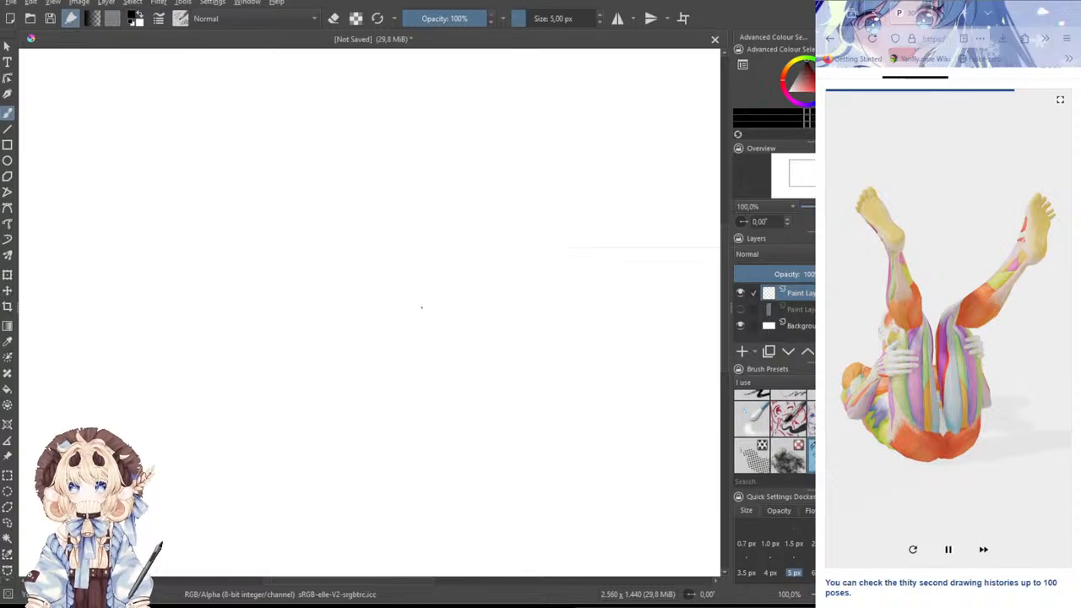
- Sketch the overlapping ribcage, hip and shoulder ovals of the curled-up pose, with the folded upper arm
left_click_drag(370, 323, 433, 346)
key("ctrl+z")
left_click_drag(296, 310, 425, 303)
mouse_move(357, 260)
left_mouse_down()
mouse_move(297, 312)
mouse_move(343, 361)
left_mouse_up()
mouse_move(324, 345)
left_mouse_down()
mouse_move(355, 357)
mouse_move(419, 334)
mouse_move(370, 365)
left_mouse_up()
mouse_move(396, 300)
left_mouse_down()
mouse_move(355, 318)
mouse_move(386, 371)
mouse_move(353, 320)
mouse_move(426, 357)
mouse_move(446, 348)
left_mouse_up()
key("ctrl+z")
left_click_drag(431, 301, 399, 369)
mouse_move(311, 262)
left_mouse_down()
mouse_move(272, 309)
mouse_move(282, 289)
mouse_move(279, 322)
mouse_move(323, 353)
mouse_move(329, 294)
mouse_move(352, 272)
mouse_move(363, 294)
mouse_move(329, 313)
left_mouse_up()
mouse_move(336, 317)
left_mouse_down()
mouse_move(301, 341)
mouse_move(353, 306)
left_mouse_up()
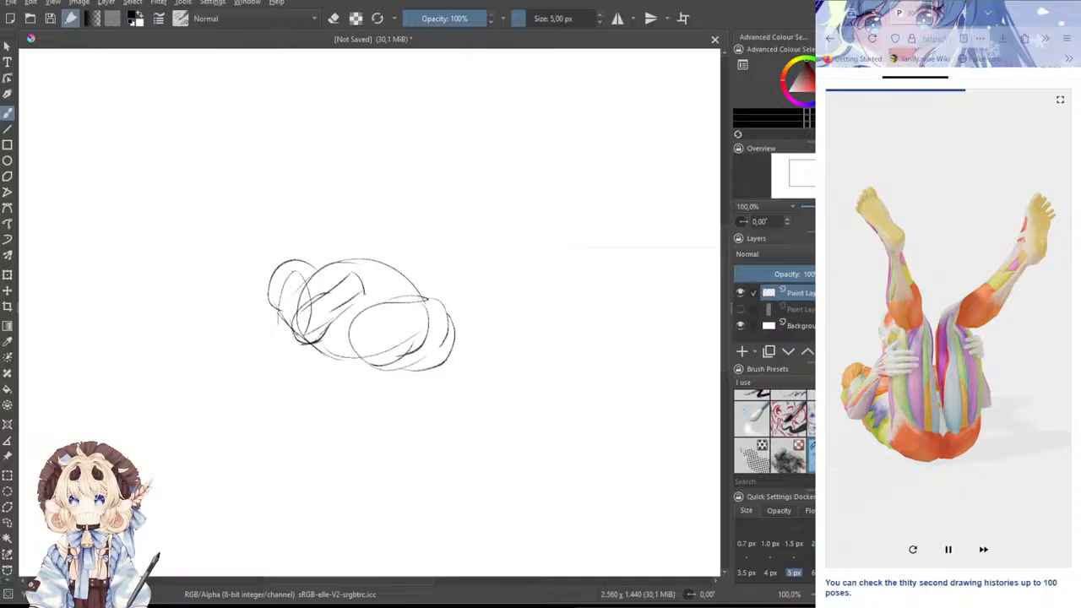
- Sketch the upright thigh rising over the curled figure's ribcage
mouse_move(363, 230)
left_mouse_down()
mouse_move(360, 332)
mouse_move(358, 317)
left_mouse_up()
key("ctrl+z")
key("ctrl+z")
mouse_move(350, 223)
left_mouse_down()
mouse_move(396, 230)
mouse_move(398, 283)
mouse_move(415, 318)
mouse_move(430, 218)
mouse_move(458, 189)
left_mouse_up()
key("ctrl+z")
- Sketch the diagonal lower leg that extends up and away from the curled figure's body
mouse_move(417, 235)
left_mouse_down()
mouse_move(423, 321)
mouse_move(437, 201)
mouse_move(487, 154)
left_mouse_up()
mouse_move(453, 189)
left_mouse_down()
mouse_move(509, 135)
mouse_move(512, 162)
mouse_move(485, 212)
mouse_move(436, 235)
mouse_move(463, 226)
left_mouse_up()
left_click_drag(495, 188, 456, 230)
left_click_drag(512, 164, 492, 193)
- Sketch the second thigh below the diagonal lower leg and define the buttock contours
left_click_drag(443, 233, 451, 295)
mouse_move(449, 259)
left_mouse_down()
mouse_move(464, 338)
mouse_move(447, 366)
mouse_move(424, 370)
left_mouse_up()
mouse_move(353, 307)
left_mouse_down()
mouse_move(360, 355)
mouse_move(388, 372)
left_mouse_up()
left_click_drag(430, 339, 420, 373)
mouse_move(390, 329)
left_mouse_down()
mouse_move(424, 337)
mouse_move(448, 324)
left_mouse_up()
left_click_drag(442, 331, 458, 316)
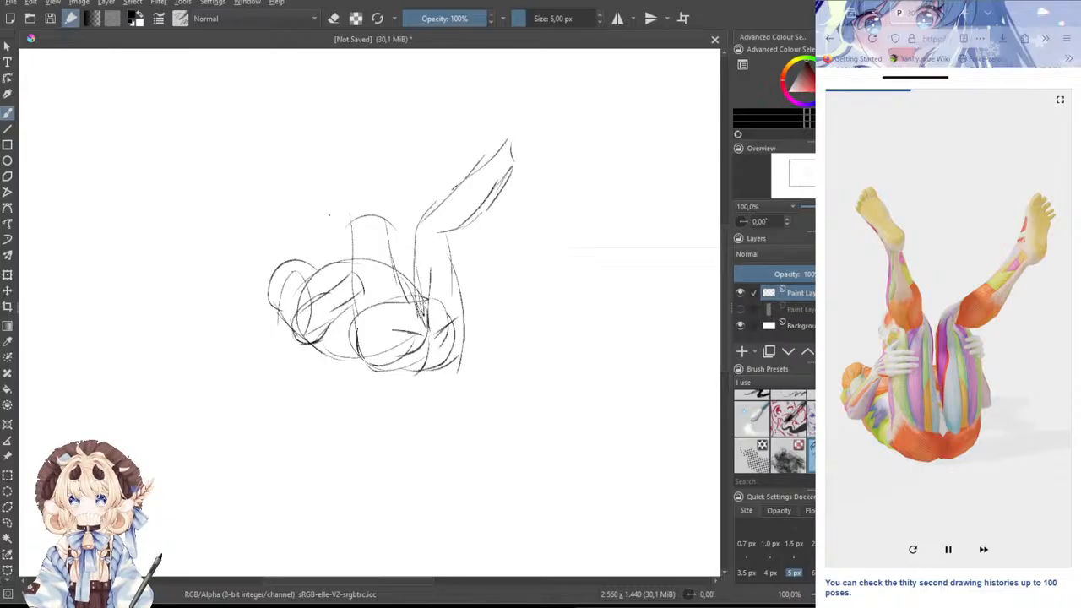
- Sketch the vertical lower leg and its foot above the first thigh
left_click_drag(348, 228, 354, 151)
mouse_move(353, 158)
left_mouse_down()
mouse_move(350, 103)
mouse_move(373, 99)
mouse_move(390, 223)
mouse_move(360, 96)
mouse_move(335, 49)
left_mouse_up()
mouse_move(327, 49)
left_mouse_down()
mouse_move(316, 83)
mouse_move(369, 111)
mouse_move(342, 113)
mouse_move(317, 50)
mouse_move(360, 79)
mouse_move(374, 112)
mouse_move(347, 179)
left_mouse_up()
- Refine the vertical leg's contour and sketch the head partly hidden behind it
mouse_move(357, 118)
left_mouse_down()
mouse_move(362, 229)
mouse_move(347, 273)
left_mouse_up()
left_click_drag(337, 218, 318, 264)
left_click_drag(338, 209, 323, 253)
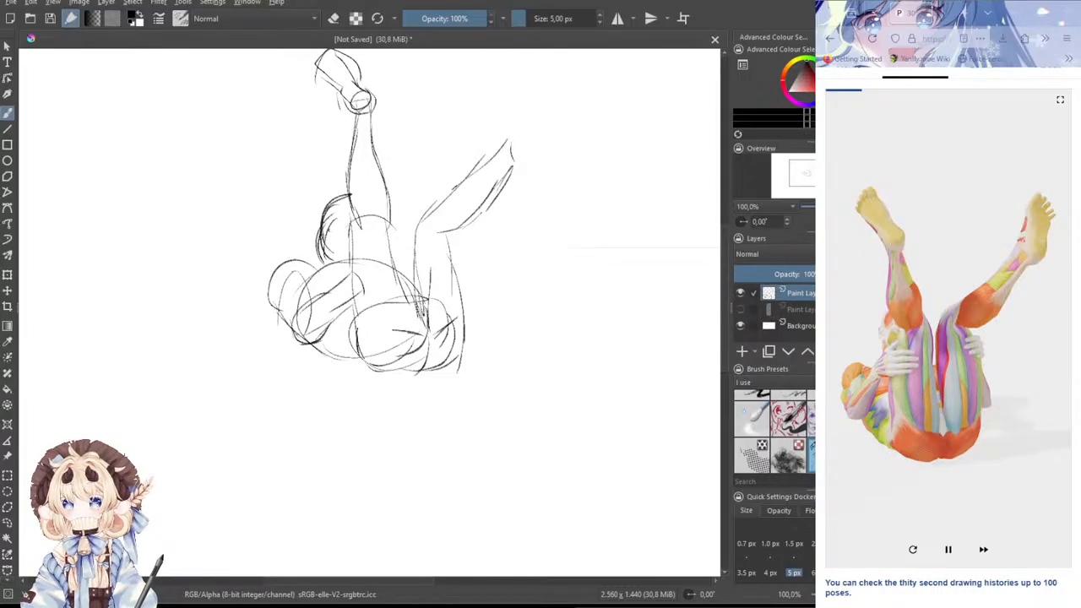
- Sketch the arm and hand gripping the thigh, and add the foot to the diagonal raised leg
mouse_move(326, 215)
left_mouse_down()
mouse_move(318, 236)
mouse_move(347, 233)
mouse_move(291, 269)
mouse_move(284, 309)
mouse_move(329, 294)
mouse_move(378, 257)
mouse_move(377, 297)
left_mouse_up()
mouse_move(364, 295)
left_mouse_down()
mouse_move(382, 281)
mouse_move(397, 287)
left_mouse_up()
mouse_move(350, 253)
left_mouse_down()
mouse_move(383, 237)
mouse_move(378, 259)
left_mouse_up()
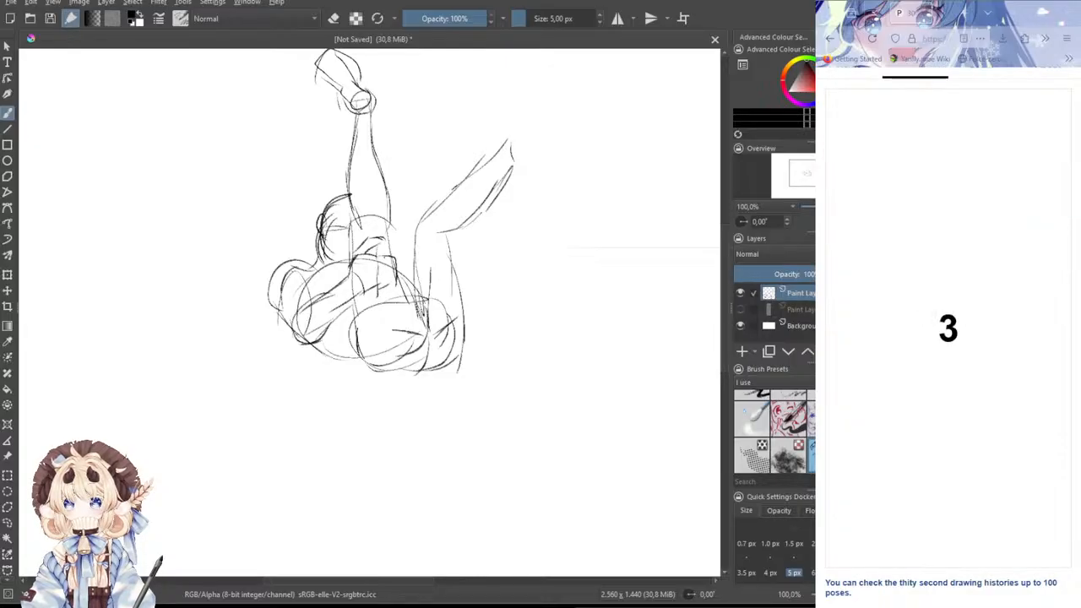
mouse_move(512, 145)
left_mouse_down()
mouse_move(534, 101)
mouse_move(558, 139)
mouse_move(534, 101)
mouse_move(542, 174)
mouse_move(512, 169)
mouse_move(520, 173)
left_mouse_up()
key("ctrl+z")
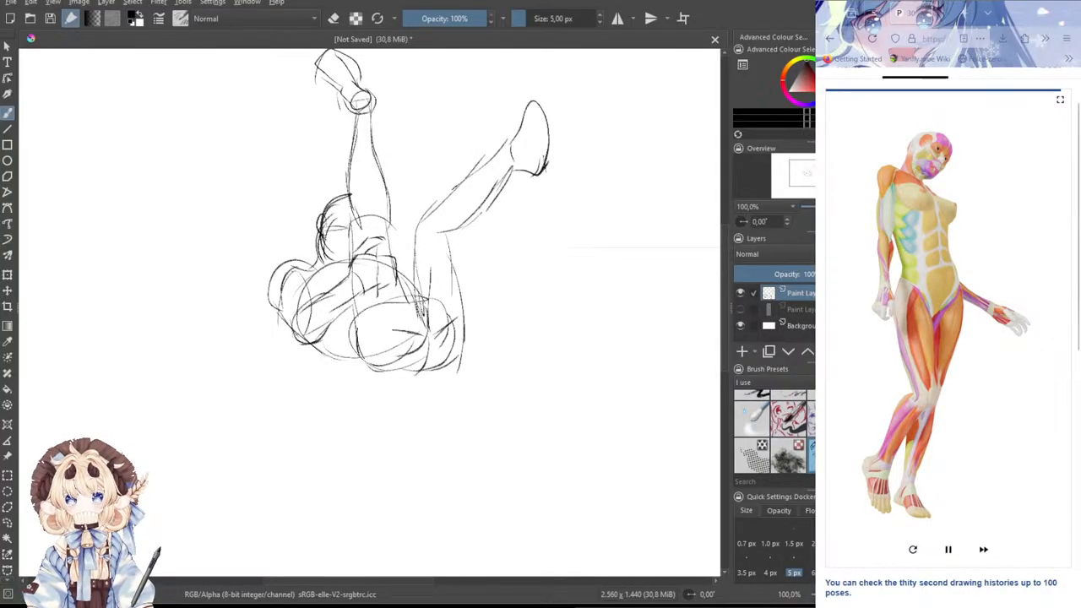
- On a new paint layer with the curled-pose sketch hidden, sketch the next figure's ribcage oval and curved centre line
left_click(742, 351)
left_click(740, 309)
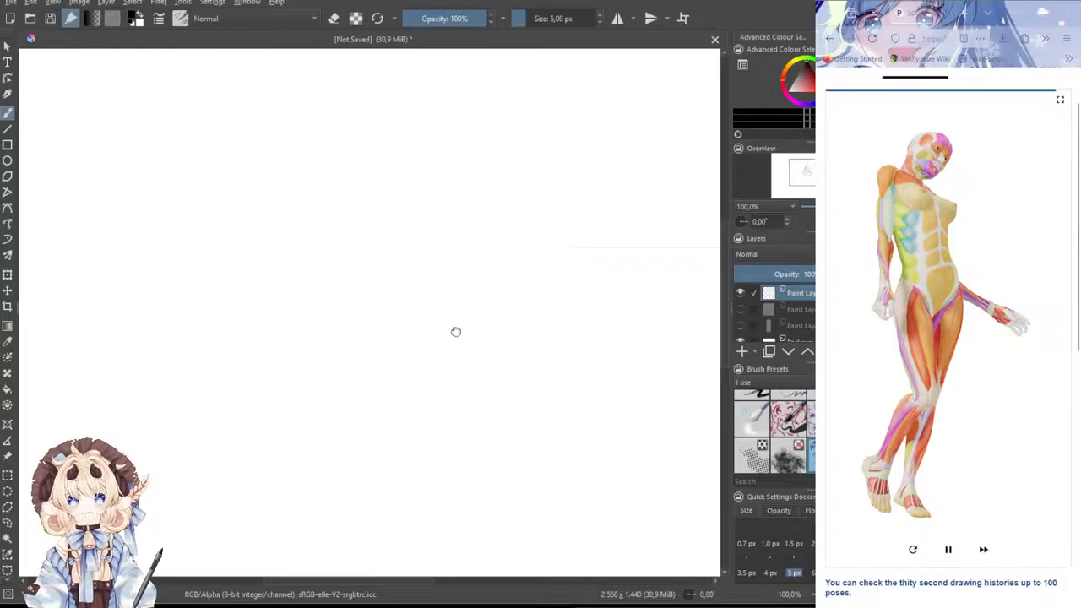
mouse_move(369, 138)
left_mouse_down()
mouse_move(433, 103)
mouse_move(379, 124)
mouse_move(440, 103)
mouse_move(396, 190)
mouse_move(382, 112)
mouse_move(421, 186)
left_mouse_up()
key("ctrl+z")
key("ctrl+z")
left_click_drag(415, 110, 414, 245)
key("ctrl+z")
left_click_drag(410, 108, 425, 218)
- Extend the centre line and sketch the pelvis with its hip lines below the ribcage
mouse_move(430, 172)
left_mouse_down()
mouse_move(422, 236)
mouse_move(416, 207)
mouse_move(383, 248)
mouse_move(418, 254)
left_mouse_up()
mouse_move(393, 204)
left_mouse_down()
mouse_move(438, 237)
mouse_move(447, 211)
mouse_move(445, 234)
mouse_move(424, 251)
left_mouse_up()
left_click_drag(450, 209, 420, 262)
left_click_drag(388, 215, 413, 264)
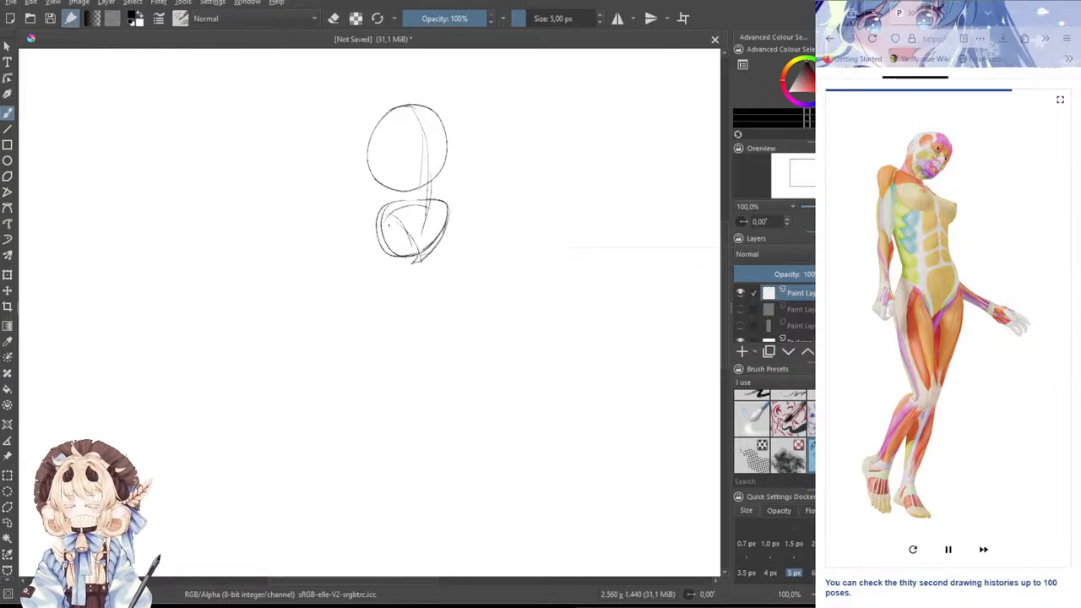
- Sketch the thigh and backward-slanting lower leg of the figure's bent leg
left_click_drag(391, 205, 372, 268)
left_click_drag(380, 231, 372, 302)
left_click_drag(374, 260, 394, 337)
mouse_move(414, 245)
left_mouse_down()
mouse_move(425, 334)
mouse_move(358, 402)
left_mouse_up()
mouse_move(380, 327)
left_mouse_down()
mouse_move(330, 416)
mouse_move(348, 426)
mouse_move(328, 403)
mouse_move(353, 447)
left_mouse_up()
key("ctrl+z")
key("ctrl+z")
key("ctrl+z")
left_click_drag(326, 403, 354, 450)
mouse_move(358, 395)
left_mouse_down()
mouse_move(365, 445)
mouse_move(352, 453)
left_mouse_up()
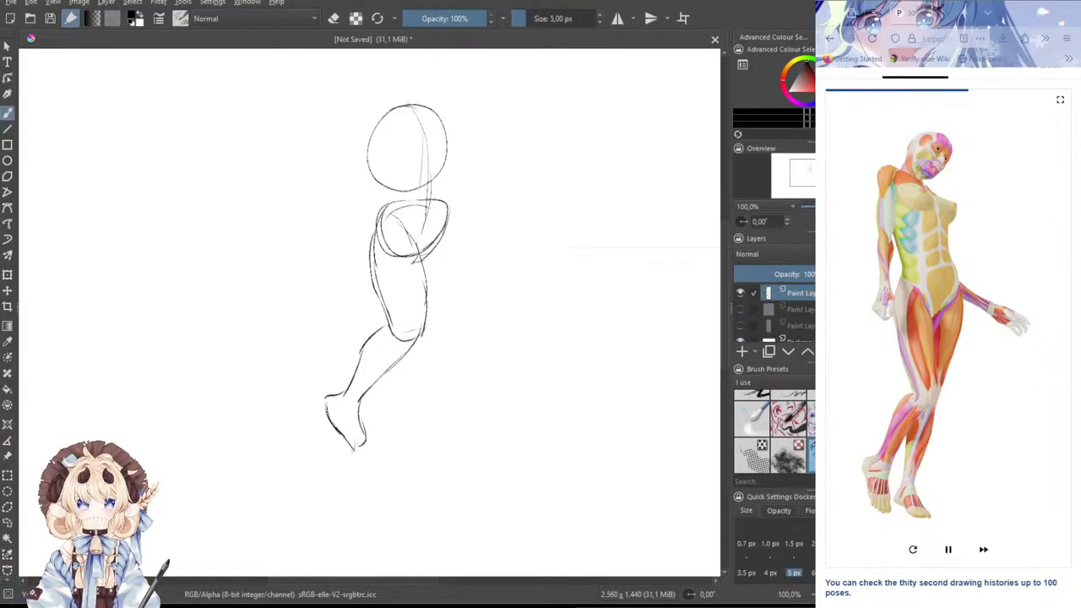
key("ctrl+z")
key("ctrl+z")
key("ctrl+z")
key("ctrl+z")
key("ctrl+z")
key("ctrl+z")
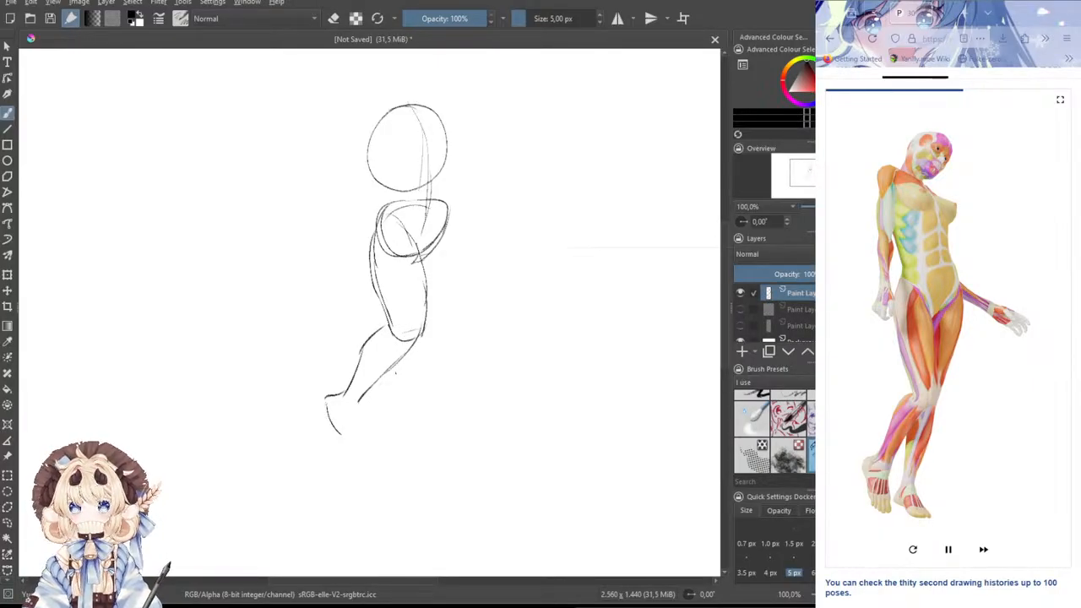
- Redraw the bent leg's calf line and sketch its heel and foot pointing downward
left_click_drag(407, 349, 351, 420)
key("ctrl+z")
left_click_drag(393, 367, 347, 420)
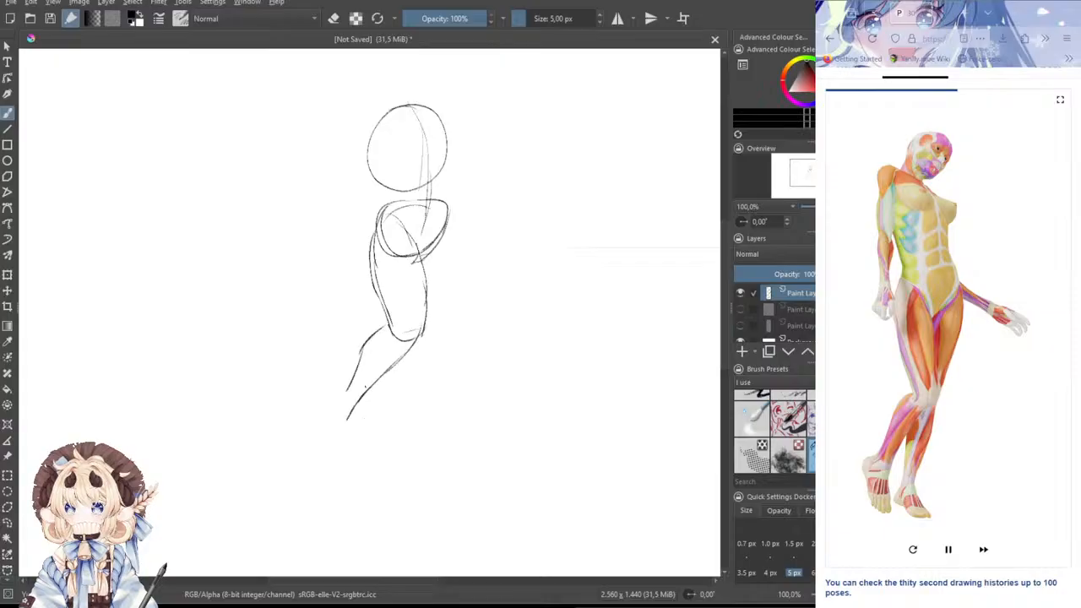
mouse_move(353, 379)
left_mouse_down()
mouse_move(328, 412)
mouse_move(336, 440)
left_mouse_up()
mouse_move(338, 397)
left_mouse_down()
mouse_move(328, 410)
mouse_move(336, 436)
left_mouse_up()
mouse_move(332, 426)
left_mouse_down()
mouse_move(352, 456)
mouse_move(360, 450)
mouse_move(344, 456)
mouse_move(355, 453)
left_mouse_up()
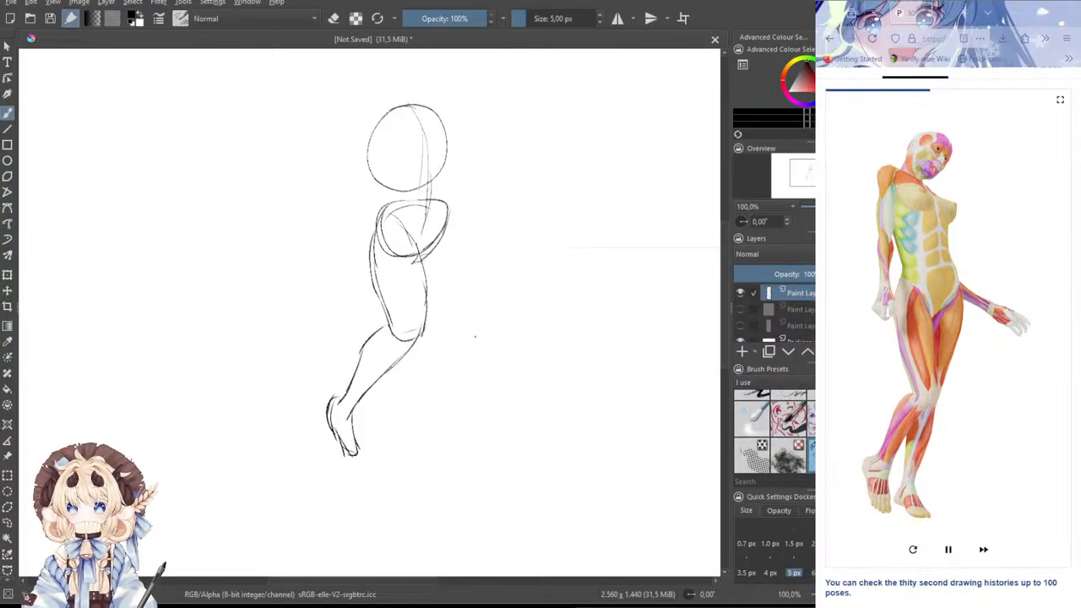
- Sketch the supporting leg behind the bent one, from the hip down to the foot
mouse_move(450, 221)
left_mouse_down()
mouse_move(445, 301)
mouse_move(423, 340)
mouse_move(402, 451)
left_mouse_up()
mouse_move(390, 372)
left_mouse_down()
mouse_move(384, 443)
mouse_move(401, 468)
mouse_move(377, 451)
mouse_move(421, 472)
left_mouse_up()
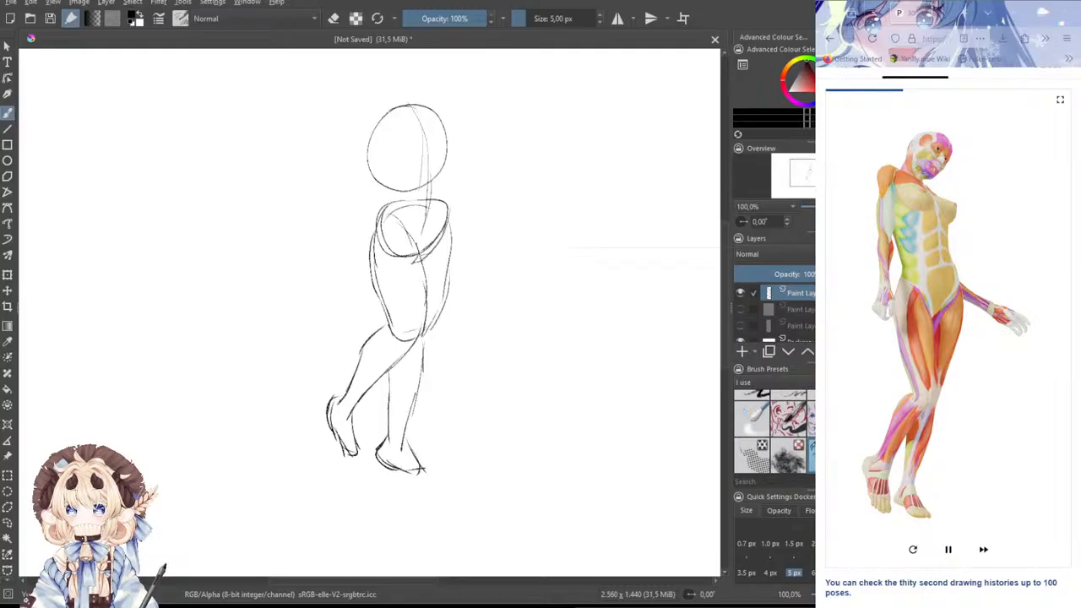
- Sketch the shoulder, hanging arm and hand with fingers beside the figure's torso
mouse_move(377, 95)
left_mouse_down()
mouse_move(354, 157)
mouse_move(370, 203)
left_mouse_up()
mouse_move(380, 124)
left_mouse_down()
mouse_move(374, 198)
mouse_move(346, 215)
mouse_move(348, 251)
left_mouse_up()
left_click_drag(354, 214, 351, 267)
mouse_move(377, 179)
left_mouse_down()
mouse_move(360, 265)
mouse_move(343, 286)
mouse_move(358, 287)
mouse_move(342, 286)
mouse_move(367, 277)
mouse_move(363, 301)
mouse_move(335, 296)
mouse_move(361, 309)
left_mouse_up()
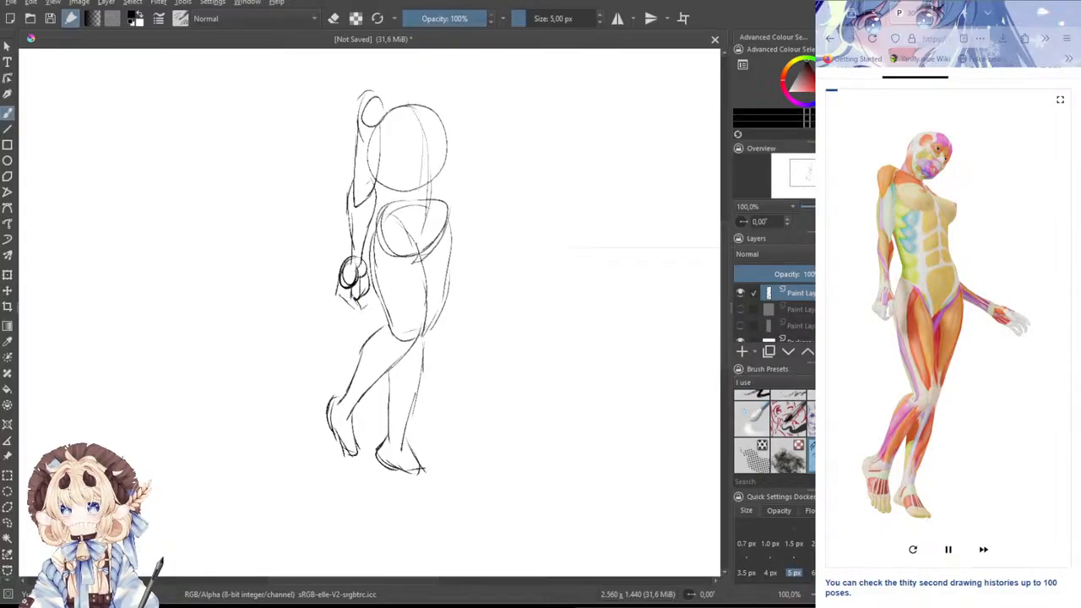
left_click_drag(344, 298, 358, 308)
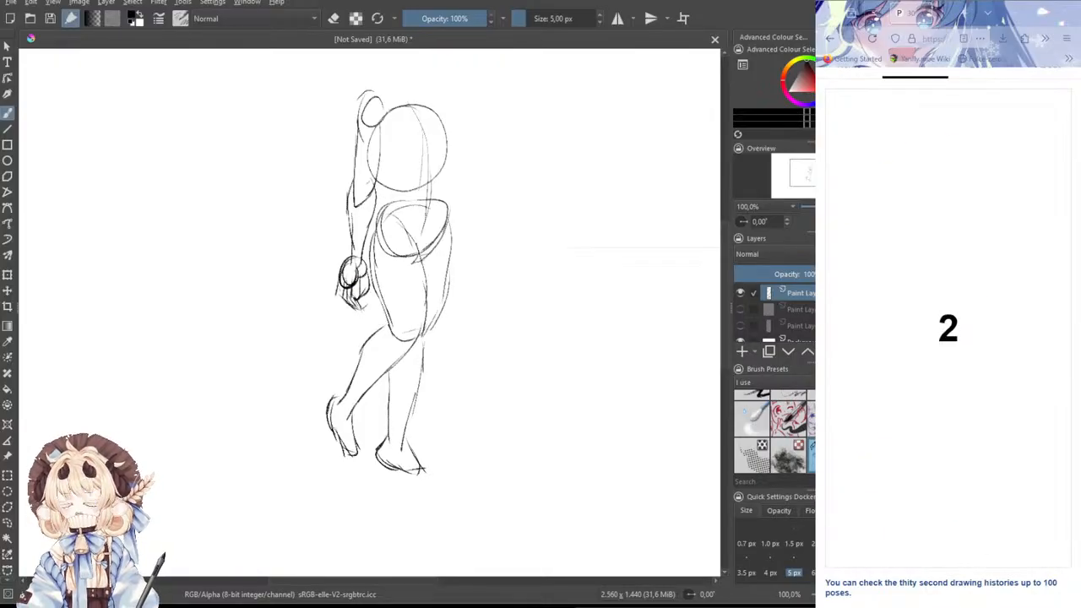
- On a new paint layer with the previous sketch hidden, sketch the reclining figure's ribcage, pelvis and head ovals
left_click(740, 292)
left_click(742, 351)
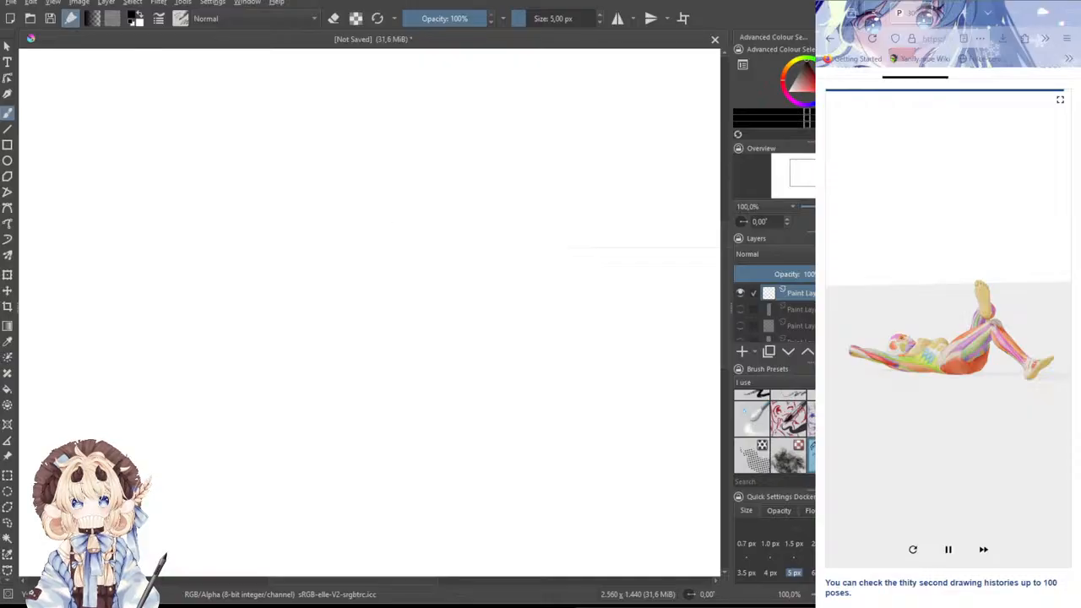
left_click_drag(342, 250, 353, 289)
key("ctrl+z")
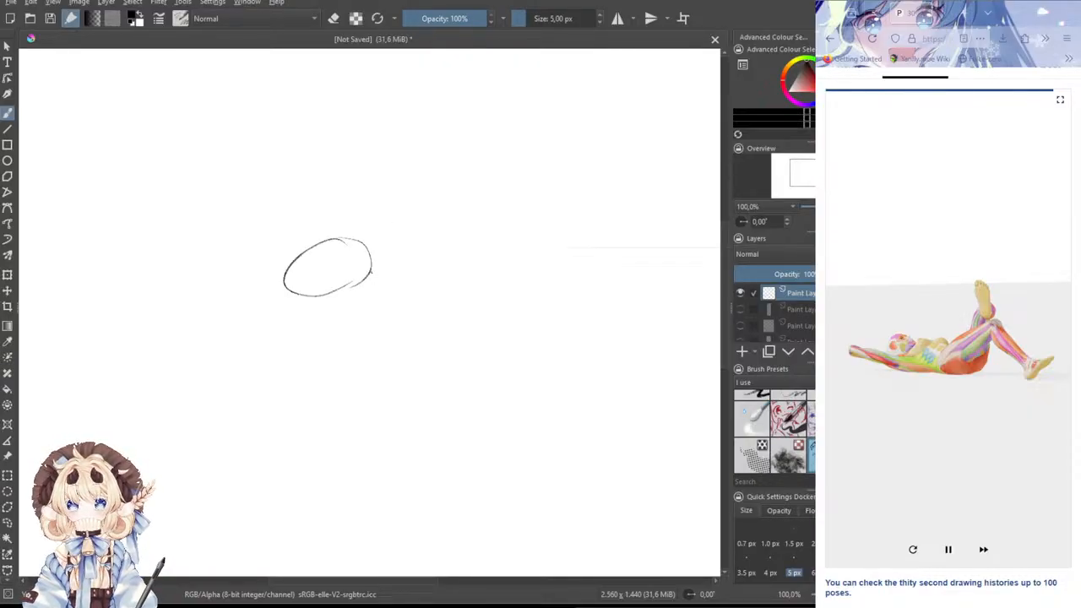
mouse_move(408, 251)
left_mouse_down()
mouse_move(360, 278)
mouse_move(397, 301)
mouse_move(420, 279)
mouse_move(374, 300)
left_mouse_up()
mouse_move(302, 247)
left_mouse_down()
mouse_move(269, 237)
mouse_move(267, 262)
mouse_move(297, 270)
mouse_move(309, 246)
mouse_move(281, 254)
left_mouse_up()
key("ctrl+z")
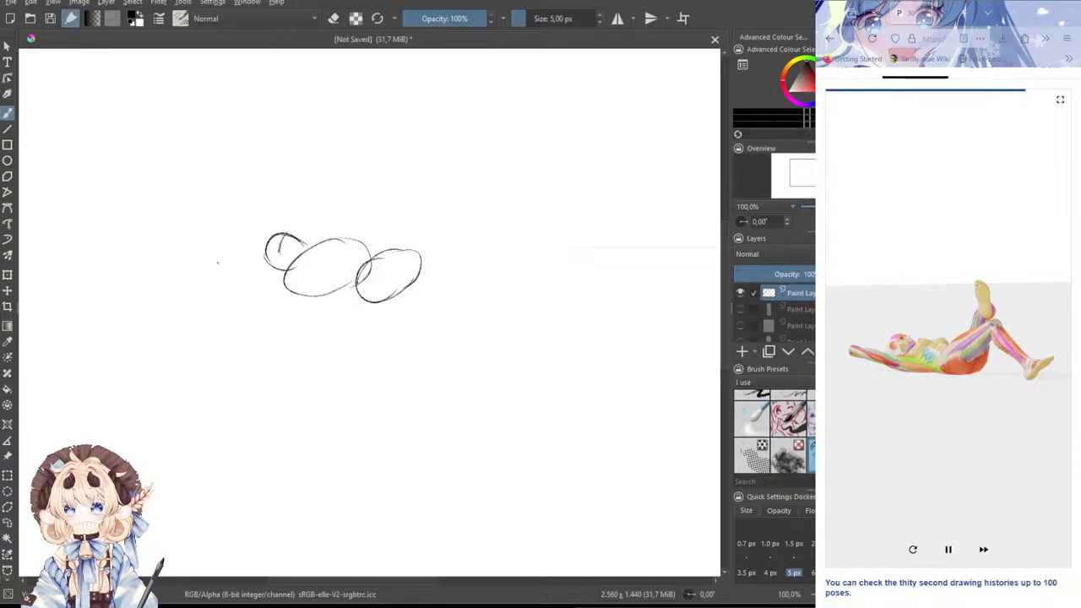
- Sketch the reclining figure's arm stretched out behind the head and joined to the shoulder
mouse_move(244, 256)
left_mouse_down()
mouse_move(306, 279)
mouse_move(232, 272)
mouse_move(290, 289)
left_mouse_up()
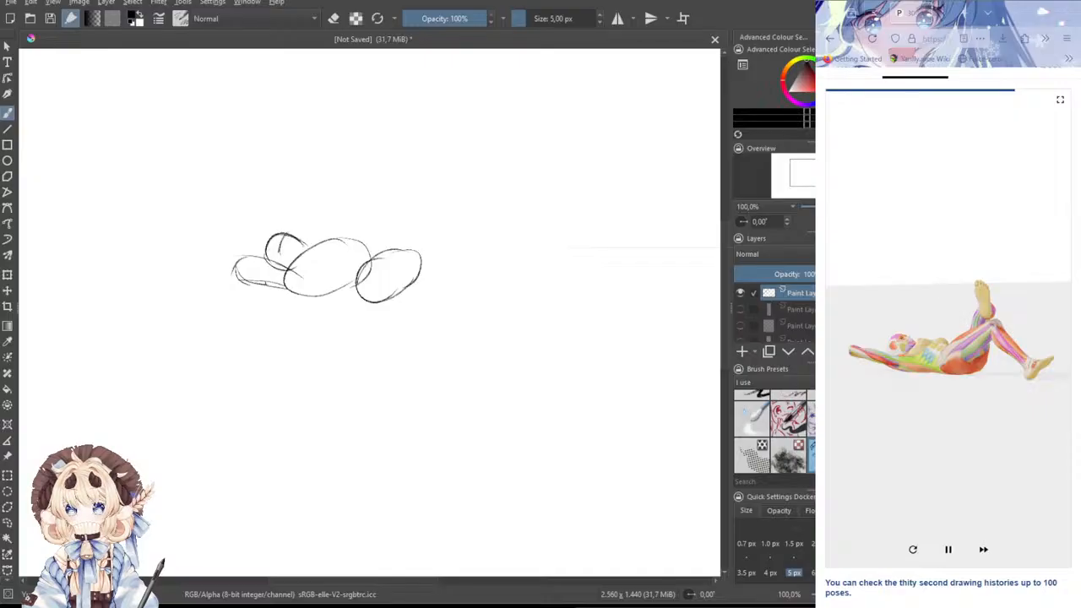
mouse_move(253, 257)
left_mouse_down()
mouse_move(247, 280)
mouse_move(269, 284)
mouse_move(336, 240)
left_mouse_up()
- Sketch the reclining figure's bent leg from the hip over the knee to the foot
mouse_move(310, 274)
left_mouse_down()
mouse_move(336, 248)
mouse_move(395, 251)
mouse_move(444, 237)
left_mouse_up()
left_click_drag(454, 239, 512, 301)
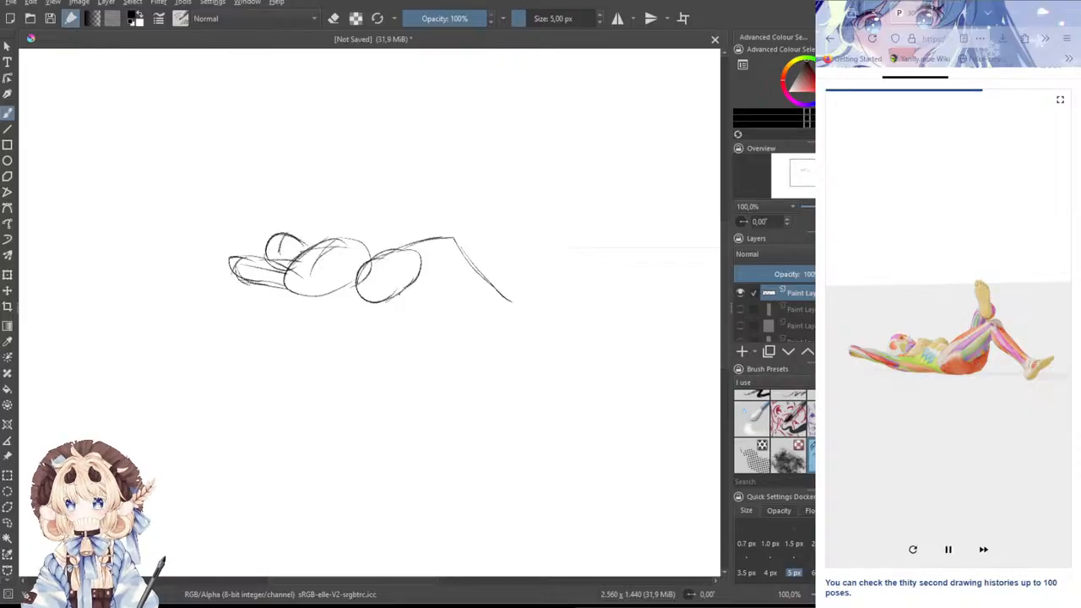
mouse_move(438, 248)
left_mouse_down()
mouse_move(508, 300)
mouse_move(479, 292)
mouse_move(503, 309)
mouse_move(544, 276)
left_mouse_up()
mouse_move(544, 275)
left_mouse_down()
mouse_move(524, 308)
mouse_move(537, 295)
left_mouse_up()
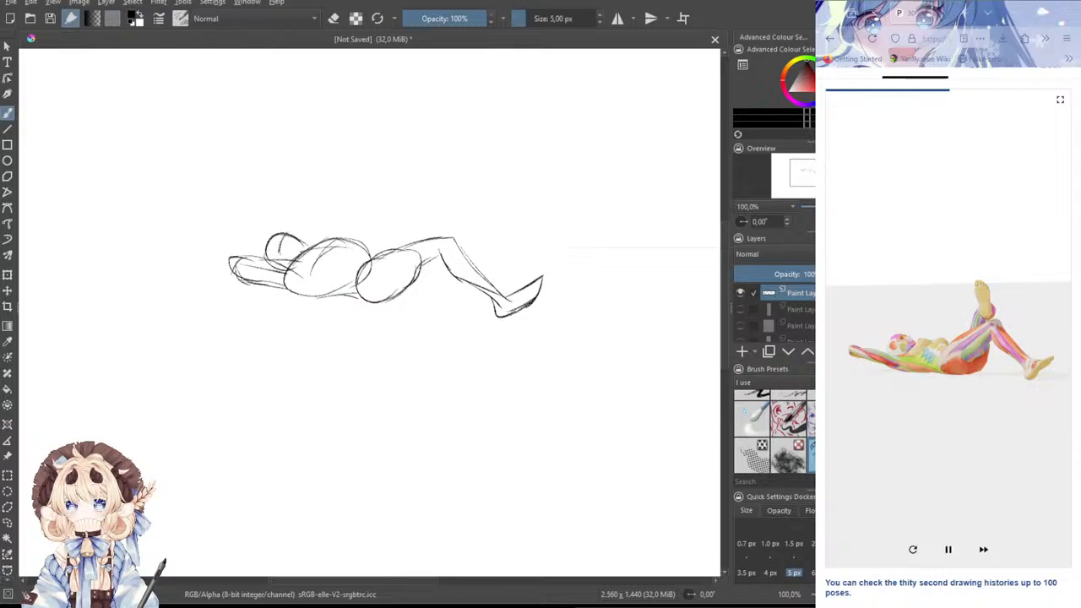
- Sketch the crossed leg rising above the bent knee, with its round heel and upright foot
mouse_move(391, 246)
left_mouse_down()
mouse_move(424, 213)
mouse_move(437, 231)
mouse_move(412, 221)
mouse_move(425, 233)
left_mouse_up()
key("ctrl+z")
key("ctrl+z")
mouse_move(425, 188)
left_mouse_down()
mouse_move(434, 222)
mouse_move(421, 229)
left_mouse_up()
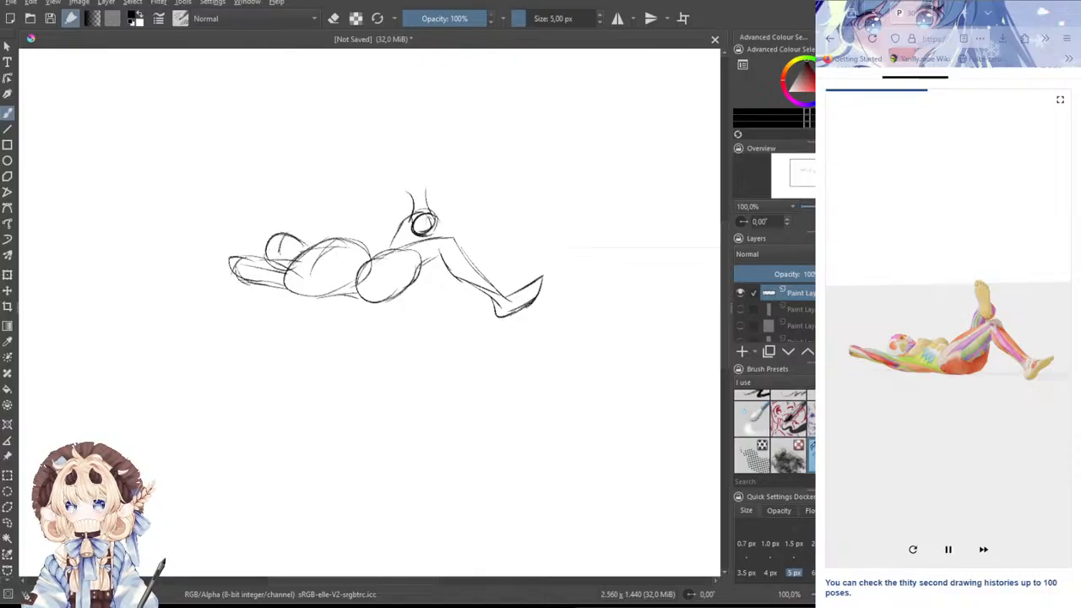
mouse_move(406, 192)
left_mouse_down()
mouse_move(410, 216)
mouse_move(427, 184)
mouse_move(429, 196)
left_mouse_up()
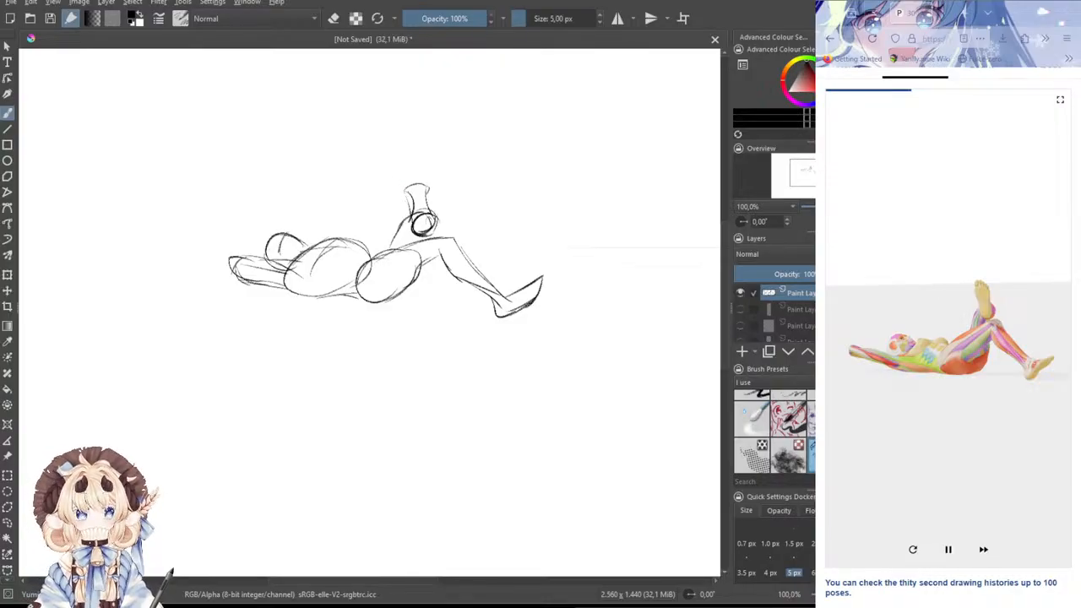
left_click_drag(403, 193, 430, 179)
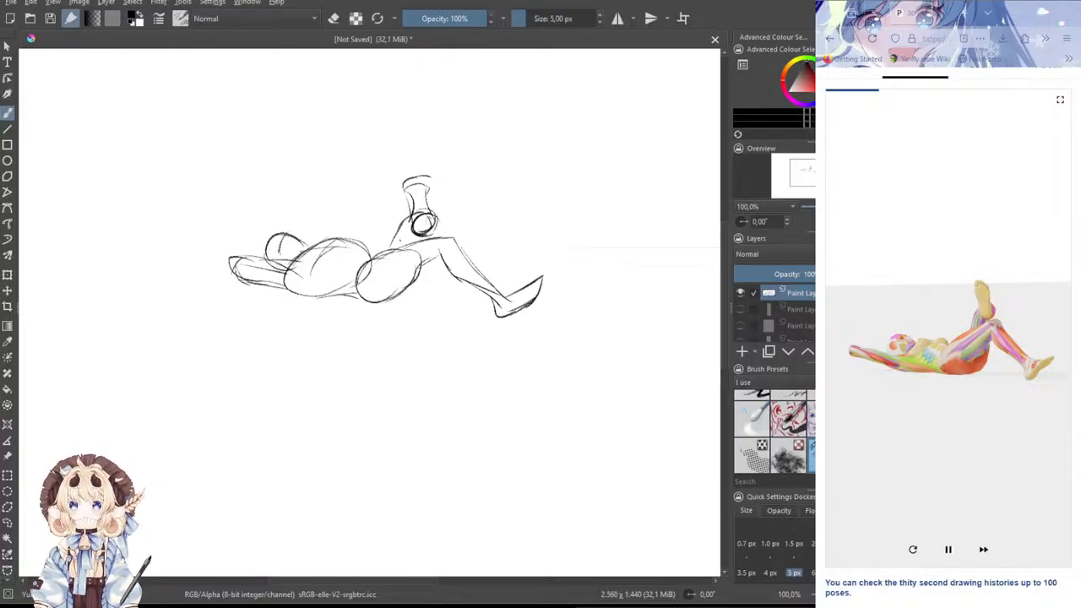
mouse_move(407, 183)
left_mouse_down()
mouse_move(432, 179)
mouse_move(429, 195)
left_mouse_up()
- Add the chest contours and reinforce the outline of the reclining figure's bent leg
left_click_drag(299, 258, 321, 233)
mouse_move(319, 234)
left_mouse_down()
mouse_move(327, 259)
mouse_move(323, 232)
mouse_move(387, 256)
mouse_move(445, 233)
mouse_move(488, 279)
left_mouse_up()
key("ctrl+z")
mouse_move(441, 252)
left_mouse_down()
mouse_move(465, 231)
mouse_move(503, 292)
left_mouse_up()
mouse_move(437, 243)
left_mouse_down()
mouse_move(453, 278)
mouse_move(495, 300)
left_mouse_up()
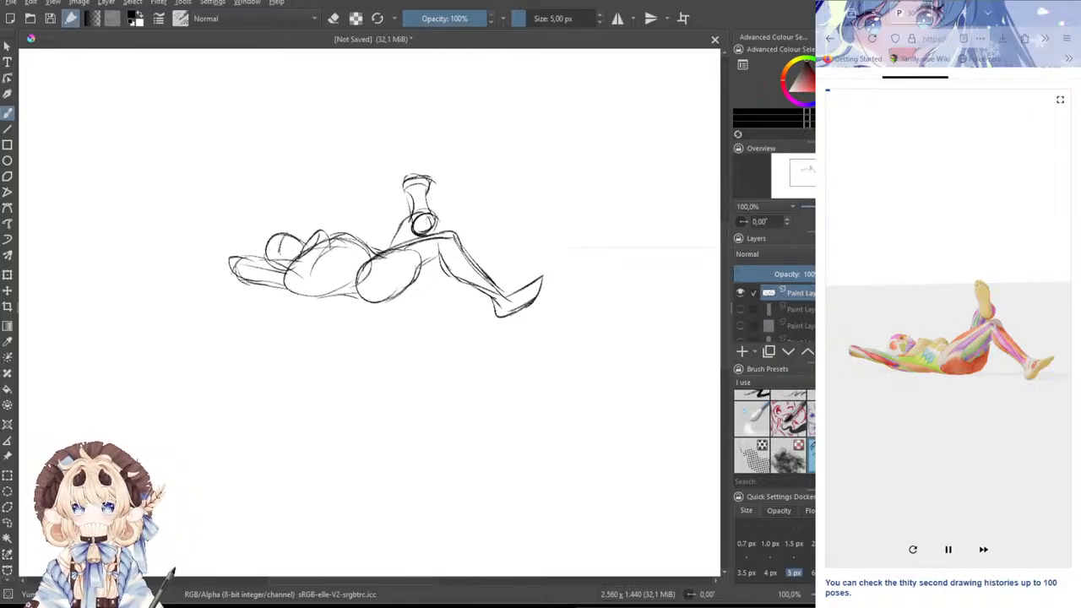
mouse_move(306, 238)
left_mouse_down()
mouse_move(337, 228)
mouse_move(313, 233)
left_mouse_up()
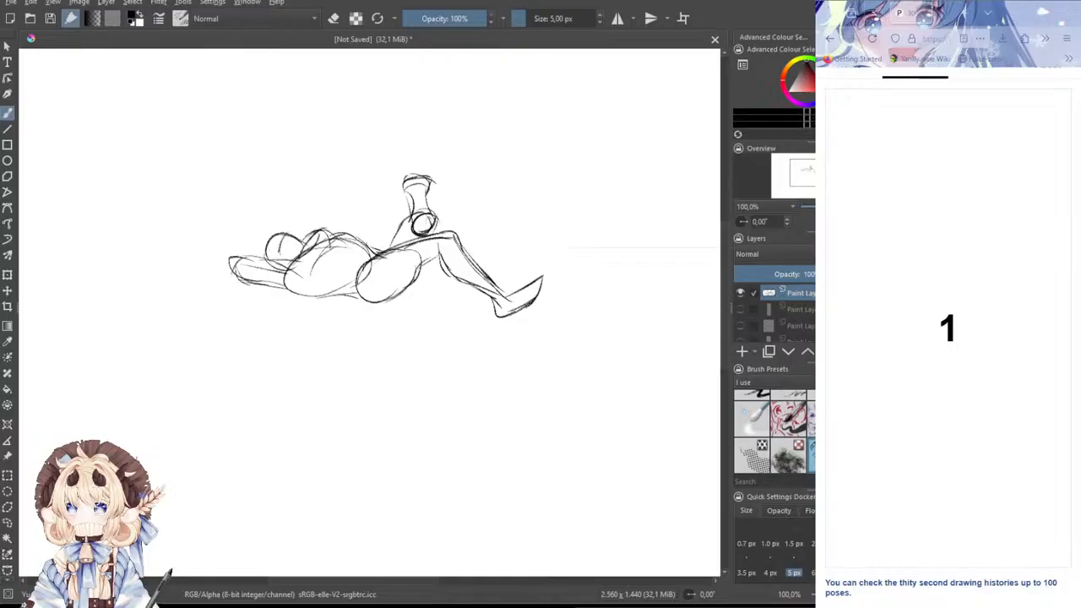
- Hide the reclining figure's layer and rough in the head of the lunging back-view figure on a fresh paint layer
key("Delete")
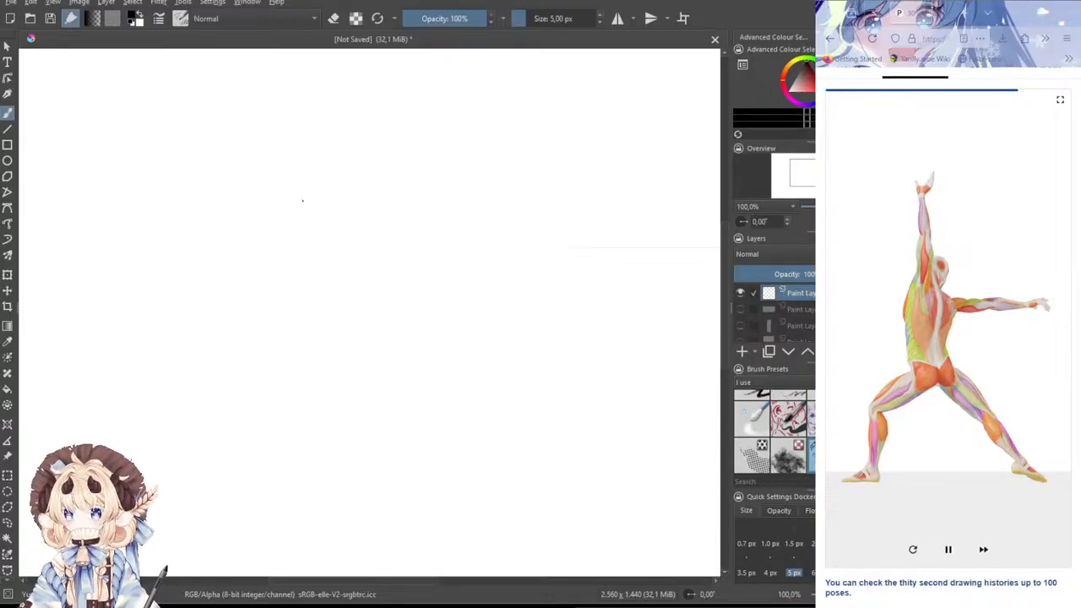
mouse_move(383, 189)
left_mouse_down()
mouse_move(386, 155)
mouse_move(380, 186)
mouse_move(392, 143)
mouse_move(409, 131)
mouse_move(408, 174)
mouse_move(414, 133)
left_mouse_up()
key("ctrl+z")
key("ctrl+z")
key("ctrl+z")
key("ctrl+z")
key("ctrl+z")
key("ctrl+z")
- Sketch the back-view figure's ribcage, curved spine, narrow waist and oval pelvis
mouse_move(368, 163)
left_mouse_down()
mouse_move(427, 169)
mouse_move(435, 202)
mouse_move(399, 214)
mouse_move(353, 203)
mouse_move(400, 230)
mouse_move(434, 181)
mouse_move(398, 177)
mouse_move(393, 157)
mouse_move(406, 217)
mouse_move(398, 292)
left_mouse_up()
key("ctrl+z")
mouse_move(397, 253)
left_mouse_down()
mouse_move(404, 306)
mouse_move(412, 275)
mouse_move(434, 287)
mouse_move(399, 321)
mouse_move(360, 295)
left_mouse_up()
left_click_drag(431, 286, 411, 321)
left_click_drag(363, 225, 363, 305)
left_click_drag(426, 215, 439, 297)
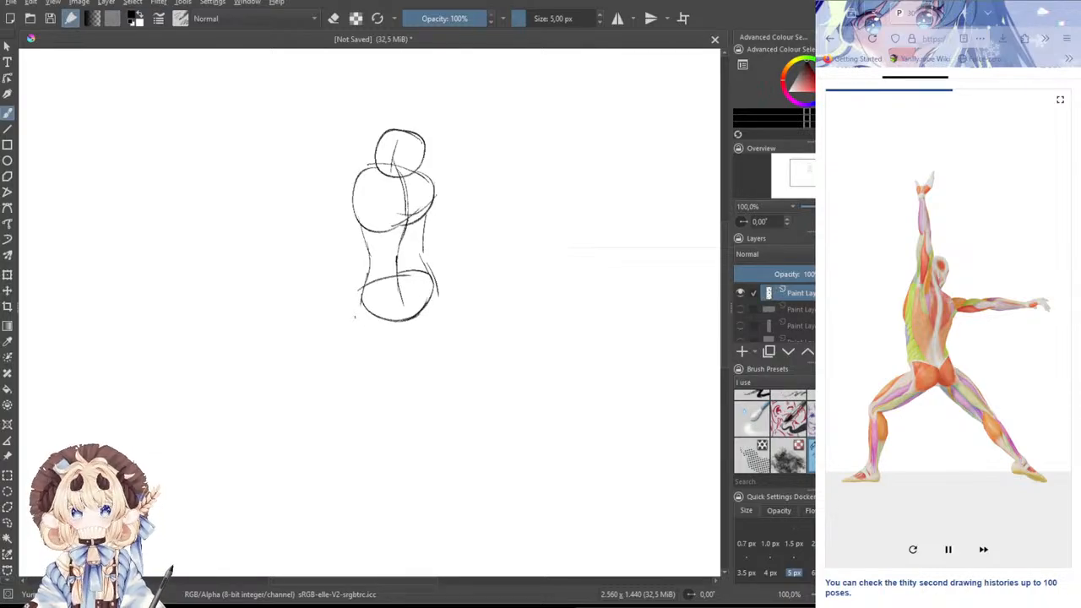
- Add a curved contour across the back-view figure's pelvis down to the start of the thigh
mouse_move(361, 292)
left_mouse_down()
mouse_move(396, 309)
mouse_move(405, 302)
left_mouse_up()
key("ctrl+z")
mouse_move(423, 265)
left_mouse_down()
mouse_move(401, 296)
mouse_move(415, 330)
left_mouse_up()
key("ctrl+z")
key("ctrl+z")
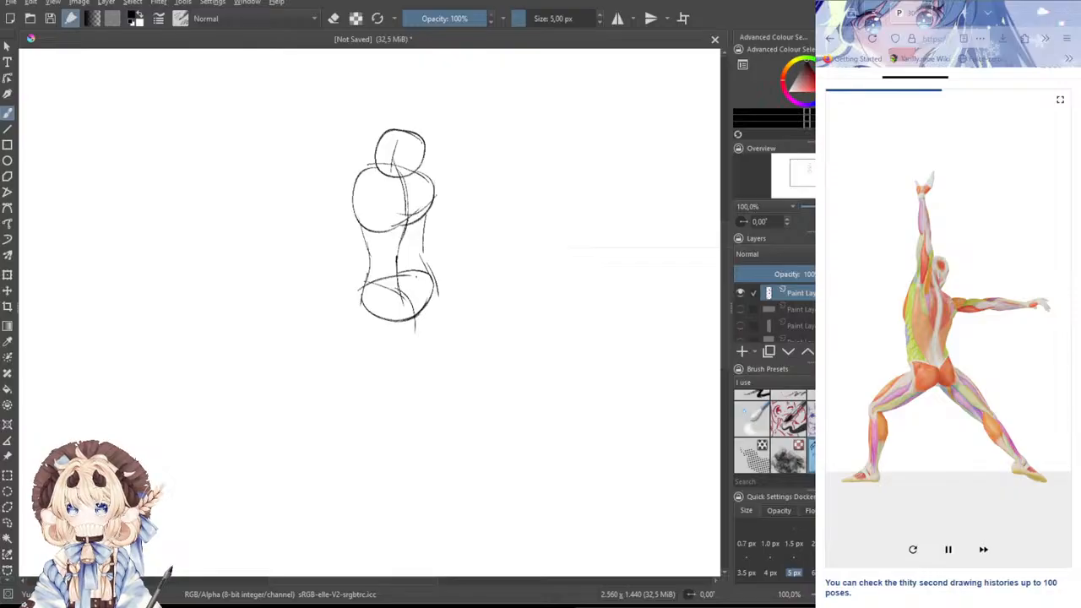
- Outline the raised arm beside the head and the upper edge of the arm stretched out sideways
left_click_drag(382, 120, 365, 169)
mouse_move(372, 125)
left_mouse_down()
mouse_move(363, 173)
mouse_move(374, 91)
mouse_move(390, 128)
mouse_move(390, 177)
mouse_move(507, 196)
mouse_move(501, 218)
left_mouse_up()
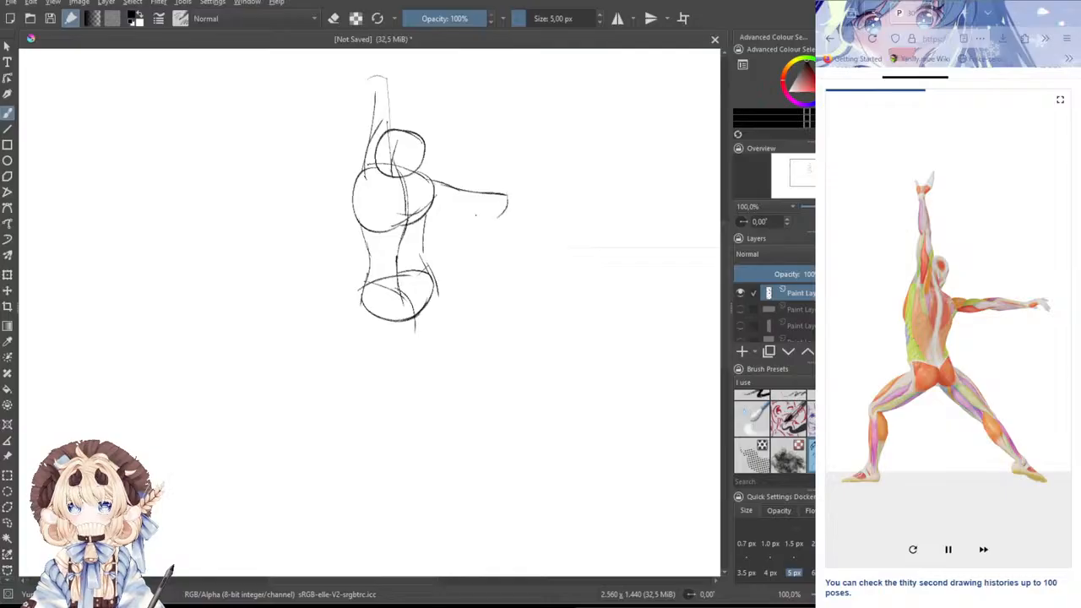
mouse_move(431, 208)
left_mouse_down()
mouse_move(478, 216)
mouse_move(498, 205)
left_mouse_up()
key("ctrl+z")
key("ctrl+z")
- Complete the sideways arm with its underside, elbow, forearm and slightly drooping hand
left_click_drag(429, 208, 489, 204)
left_click_drag(462, 204, 507, 198)
left_click_drag(470, 205, 507, 193)
mouse_move(433, 210)
left_mouse_down()
mouse_move(502, 203)
mouse_move(523, 183)
mouse_move(573, 191)
left_mouse_up()
key("ctrl+z")
left_click_drag(494, 208, 594, 188)
mouse_move(580, 198)
left_mouse_down()
mouse_move(605, 190)
mouse_move(617, 206)
mouse_move(580, 203)
left_mouse_up()
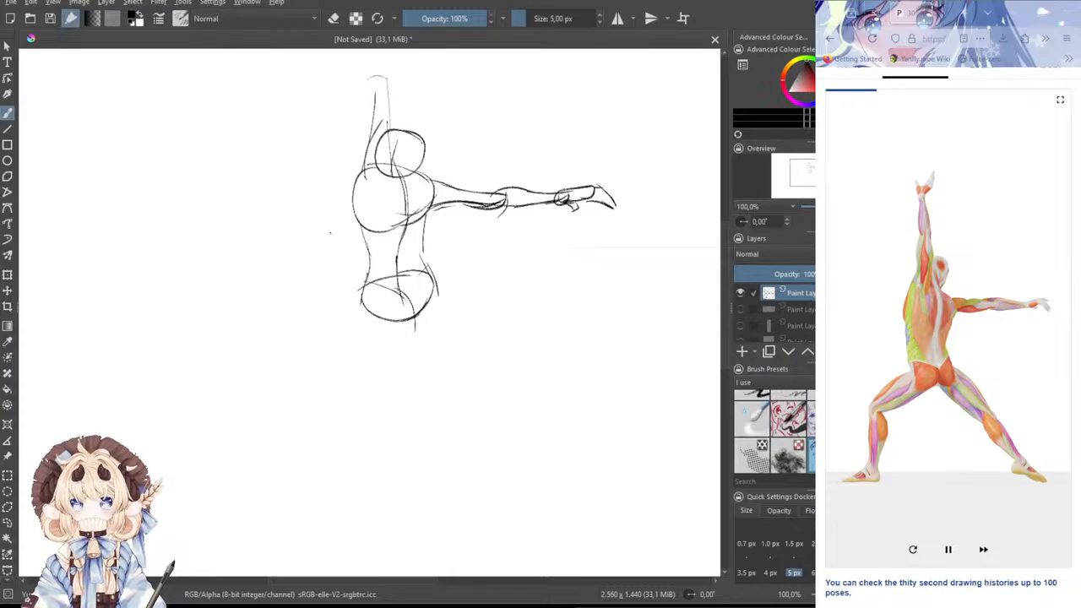
- Sketch the raised hand with its spread thumb and fingers, and begin the outer line of the bent leg
left_click_drag(347, 287, 389, 355)
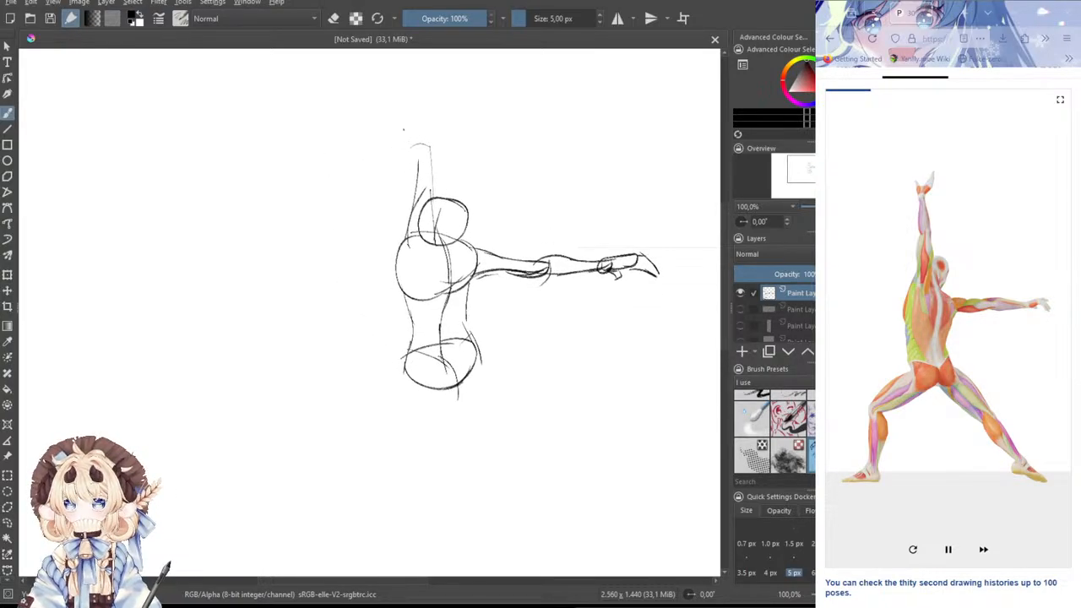
left_click_drag(401, 118, 421, 152)
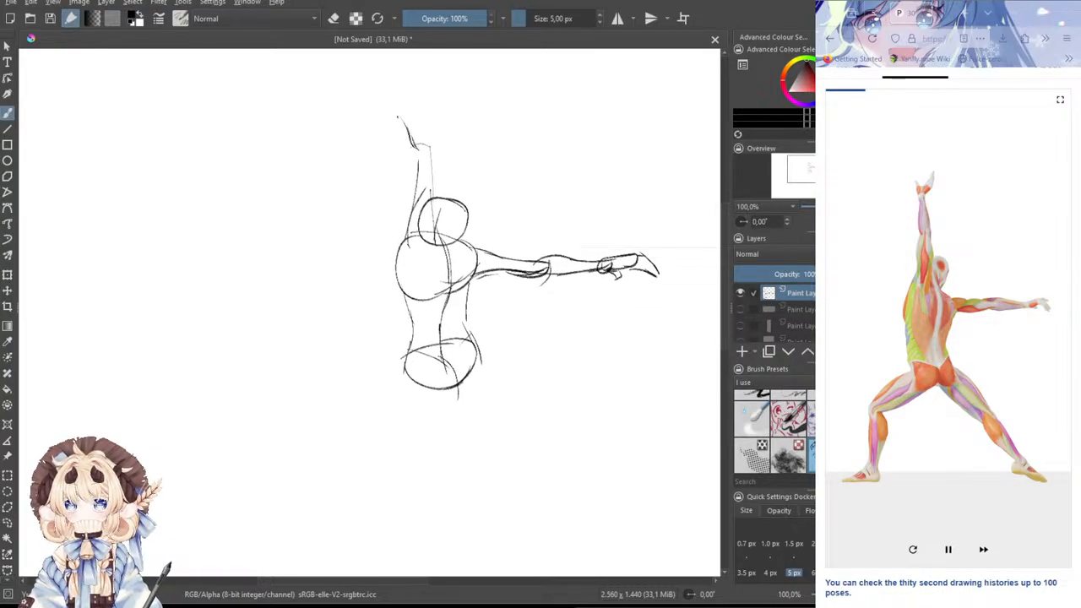
mouse_move(397, 117)
left_mouse_down()
mouse_move(400, 108)
mouse_move(418, 123)
mouse_move(430, 94)
mouse_move(429, 110)
left_mouse_up()
left_click_drag(444, 91, 427, 147)
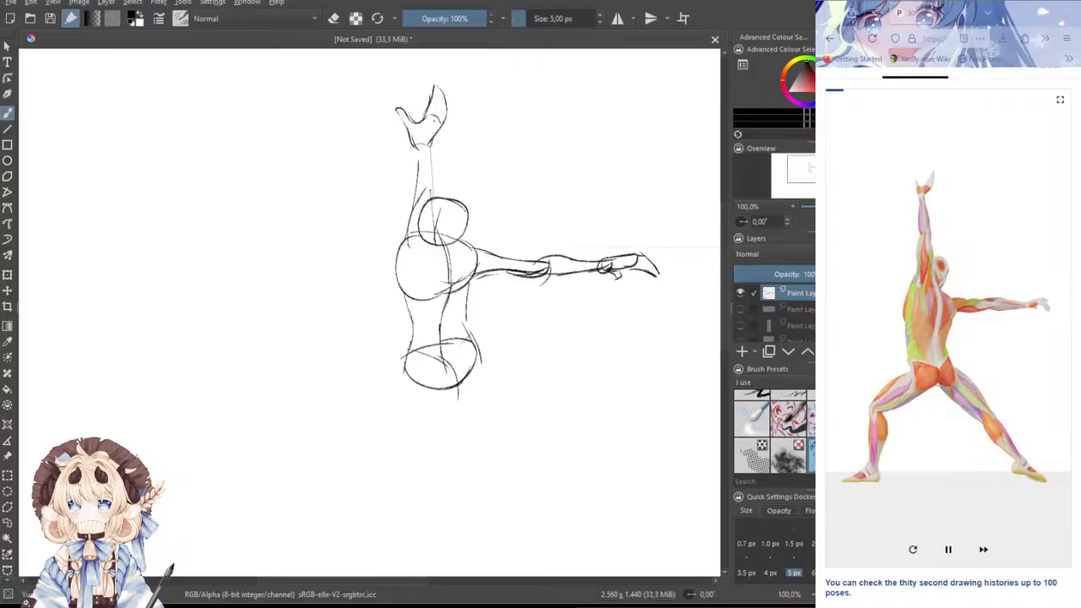
left_click_drag(444, 89, 441, 126)
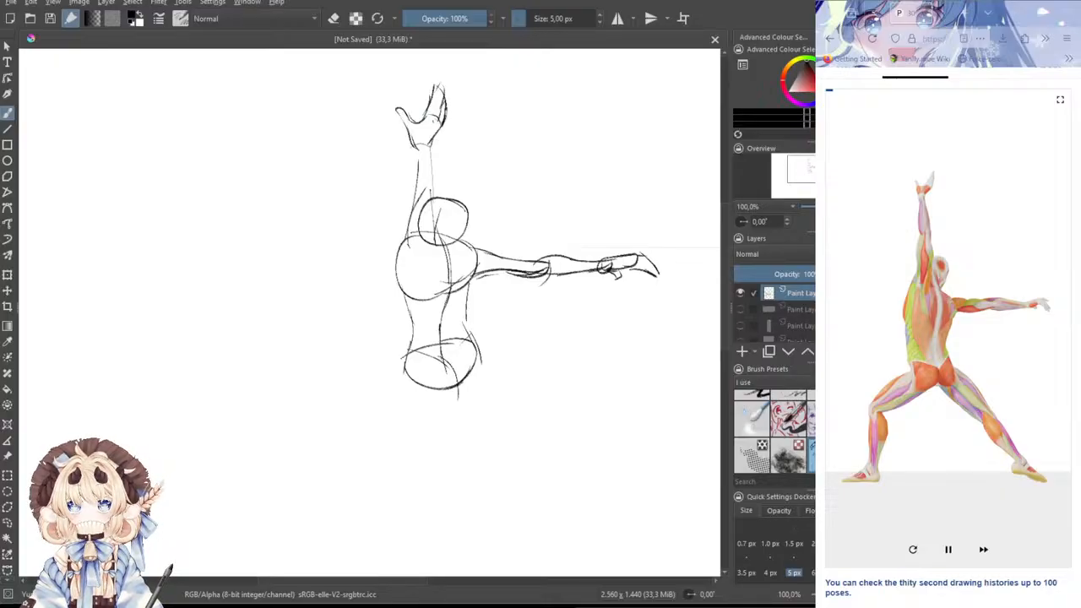
left_click_drag(434, 88, 431, 120)
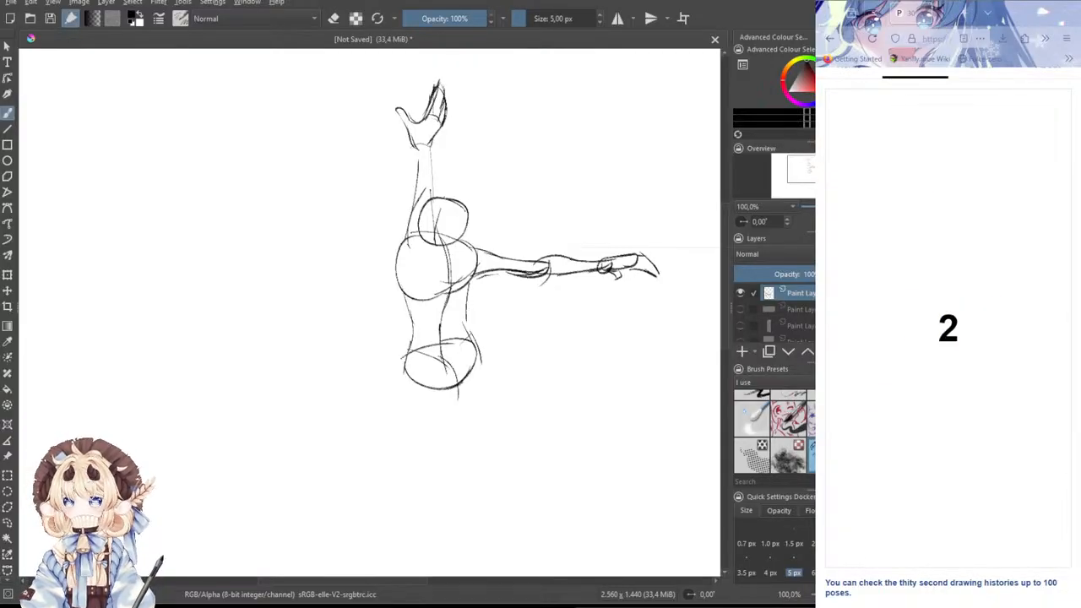
left_click_drag(403, 358, 398, 437)
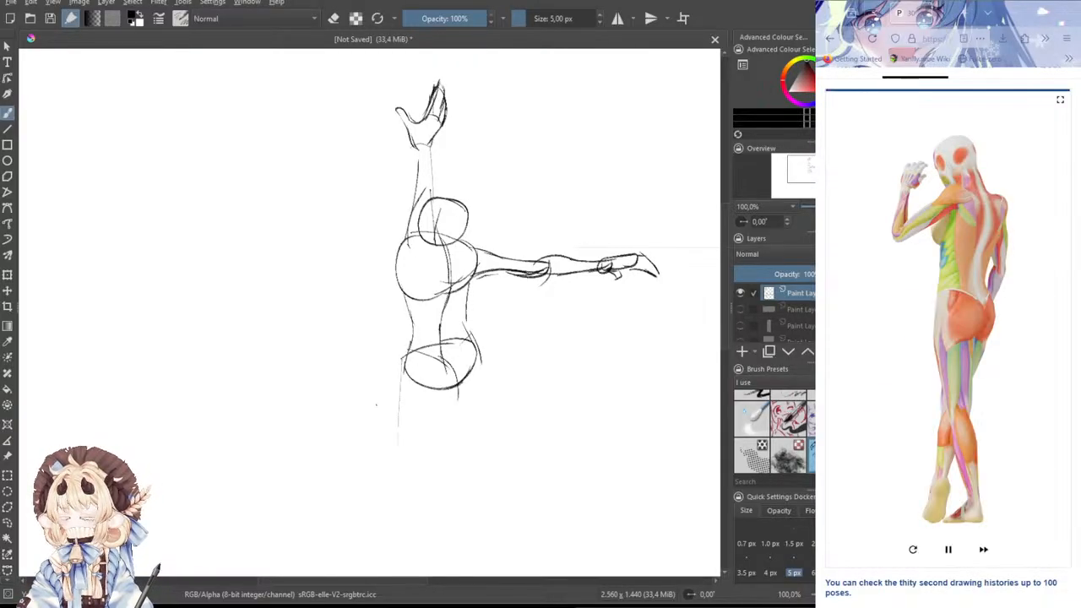
- Pause and reset the pose session, and adjust the pose interval in the 30sec settings
left_click(949, 550)
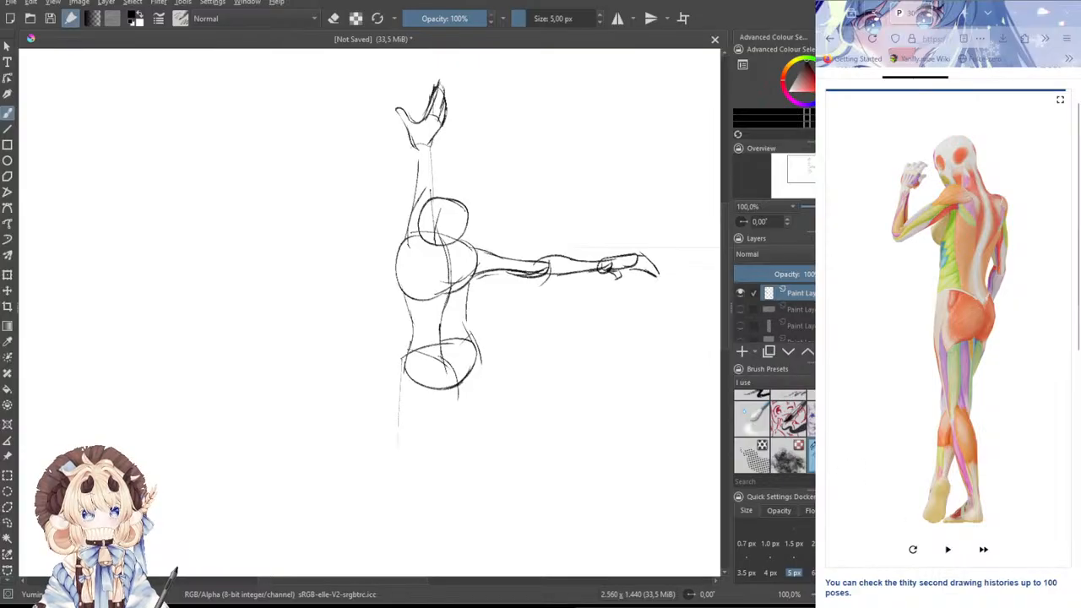
left_click(740, 310)
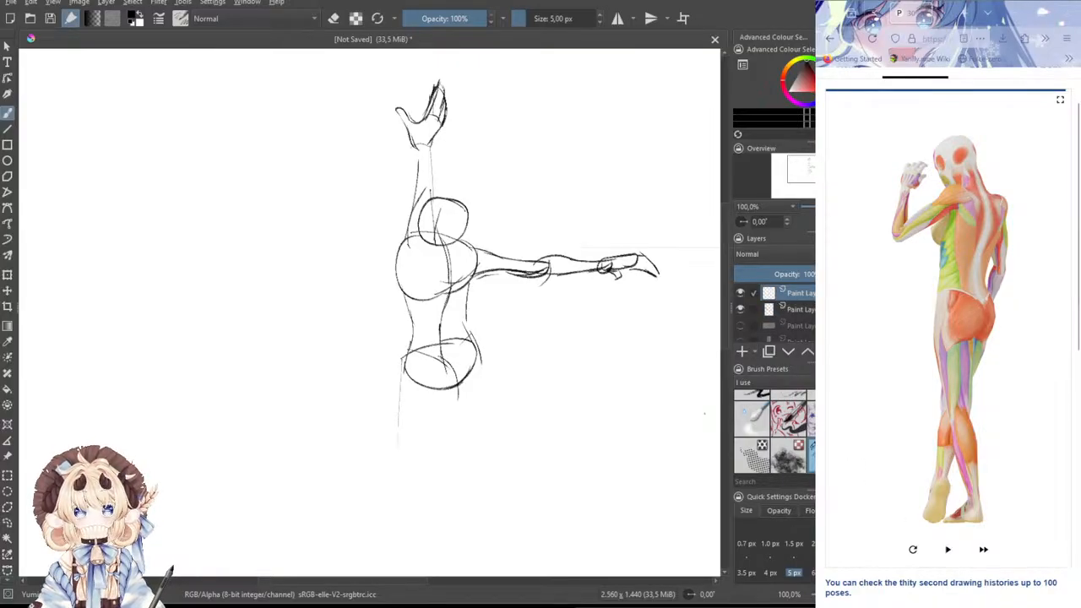
left_click(914, 550)
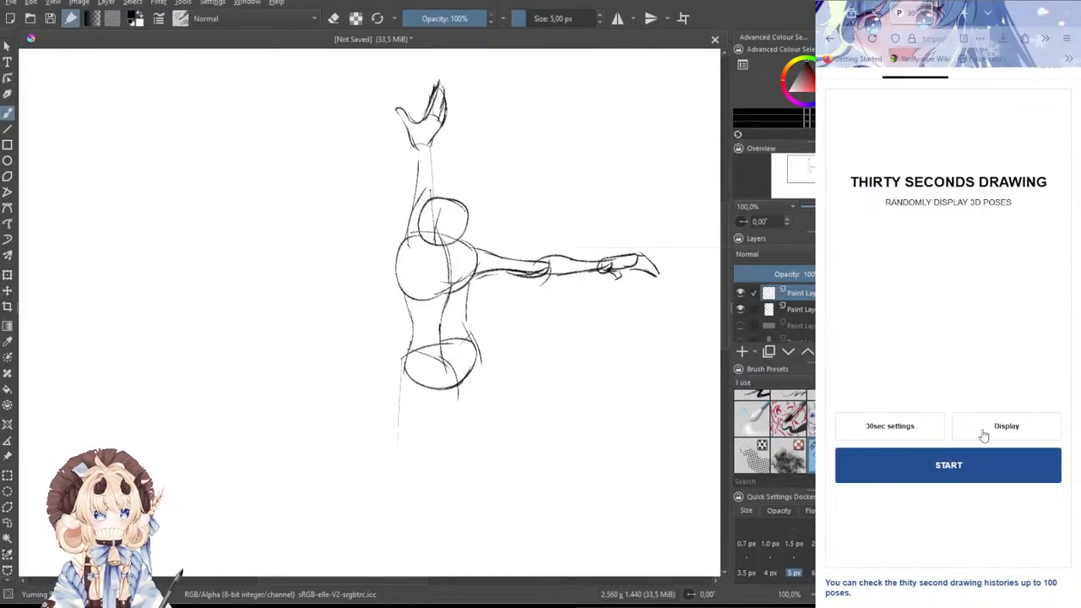
left_click(922, 432)
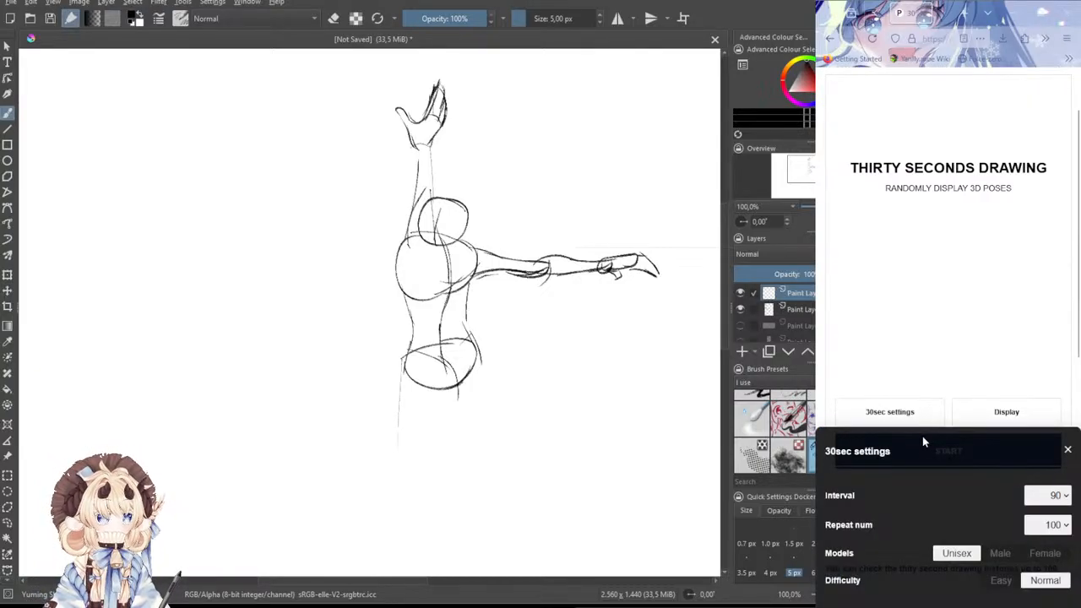
left_click(1070, 448)
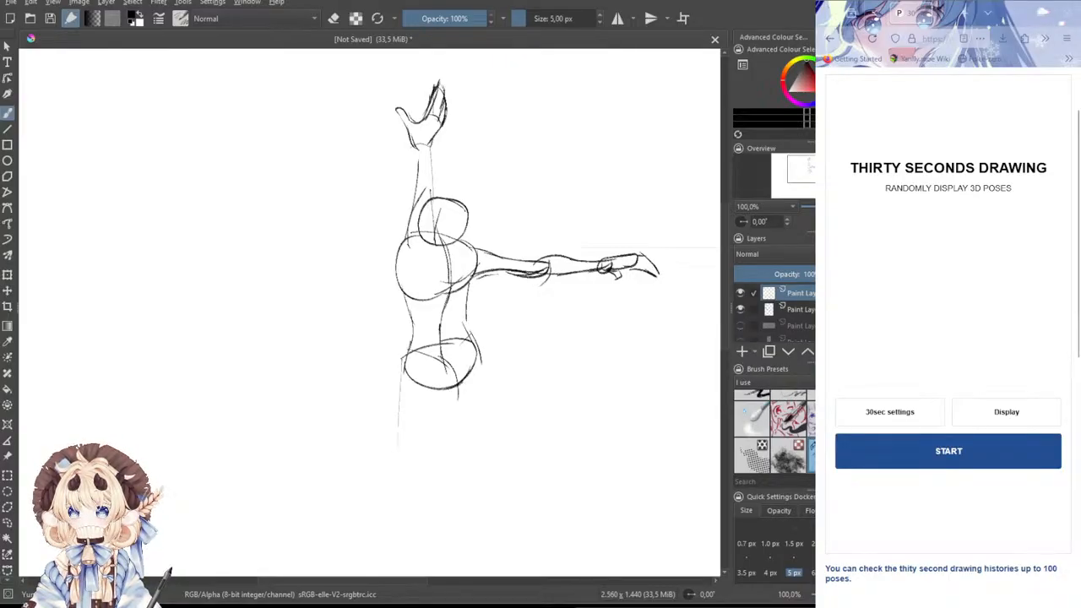
- Hide the unfinished back-view sketch, check the session's display options and start a new pose session
left_click(741, 310)
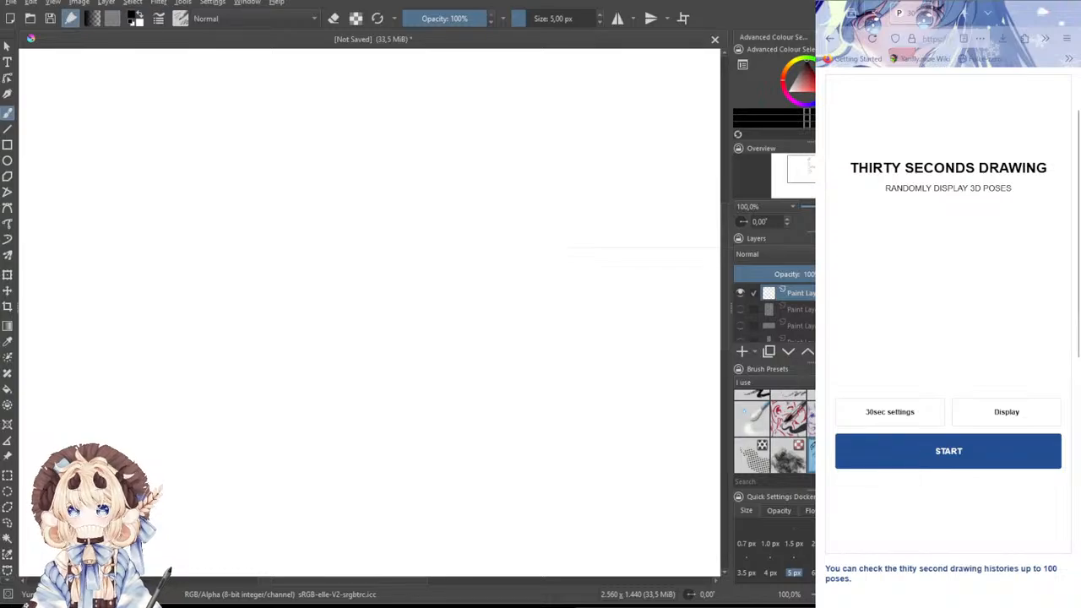
left_click(894, 413)
left_click(909, 416)
left_click(990, 418)
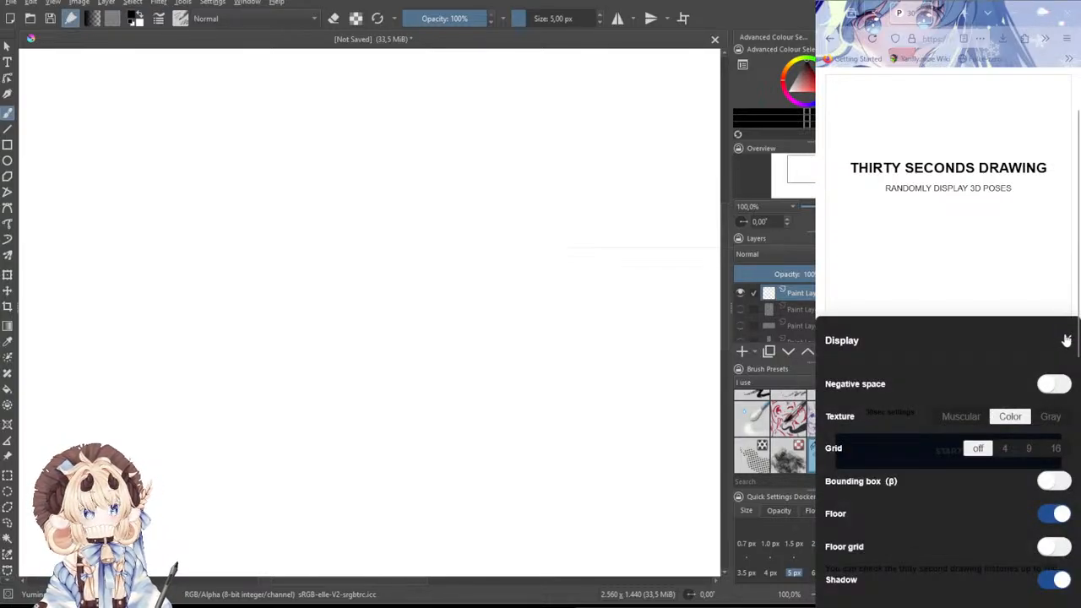
left_click(1067, 341)
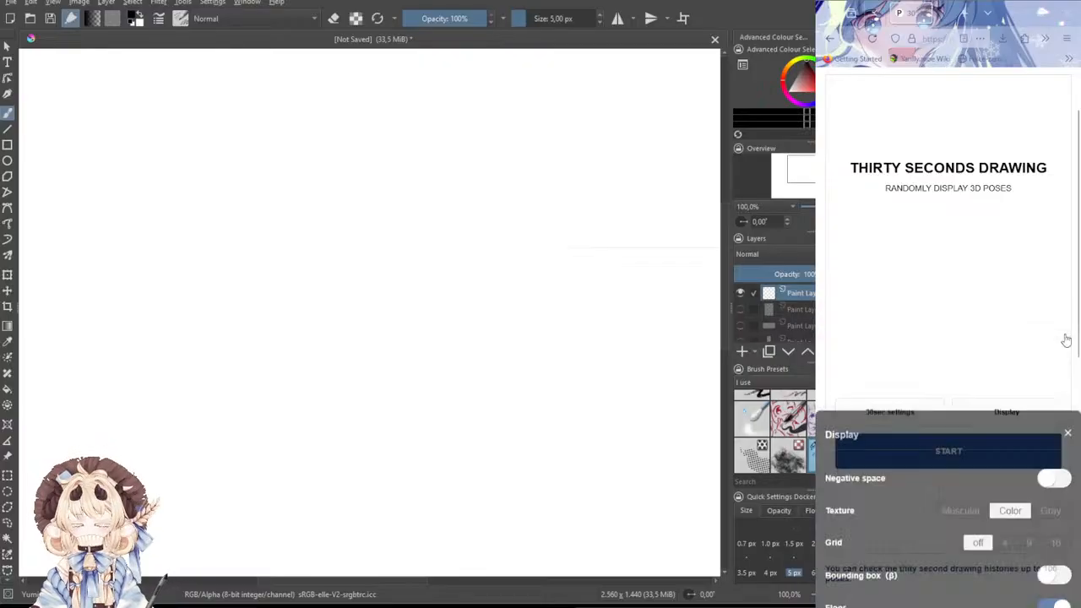
left_click(993, 461)
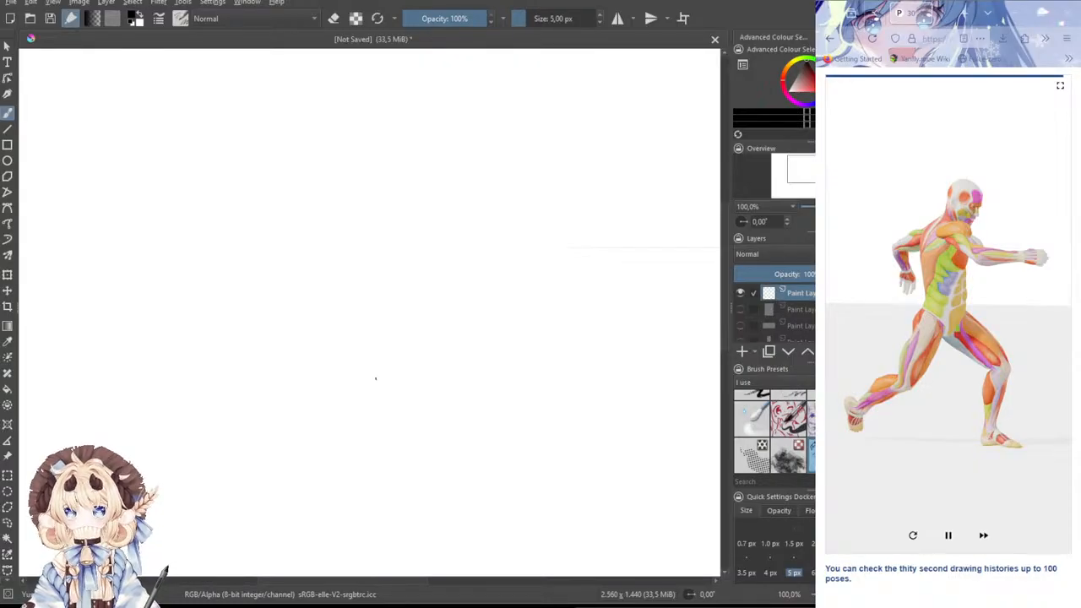
- Sketch the running figure's head, neck, round near shoulder and upper torso
mouse_move(446, 202)
left_mouse_down()
mouse_move(444, 177)
mouse_move(466, 190)
mouse_move(454, 216)
mouse_move(474, 186)
mouse_move(450, 211)
left_mouse_up()
key("ctrl+z")
key("ctrl+z")
key("ctrl+z")
mouse_move(459, 201)
left_mouse_down()
mouse_move(443, 212)
mouse_move(471, 187)
mouse_move(424, 210)
mouse_move(397, 252)
mouse_move(420, 204)
mouse_move(455, 207)
mouse_move(424, 231)
mouse_move(444, 240)
left_mouse_up()
mouse_move(444, 212)
left_mouse_down()
mouse_move(425, 235)
mouse_move(458, 226)
left_mouse_up()
mouse_move(442, 215)
left_mouse_down()
mouse_move(462, 214)
mouse_move(448, 252)
mouse_move(419, 279)
left_mouse_up()
mouse_move(394, 221)
left_mouse_down()
mouse_move(384, 283)
mouse_move(427, 279)
mouse_move(439, 258)
left_mouse_up()
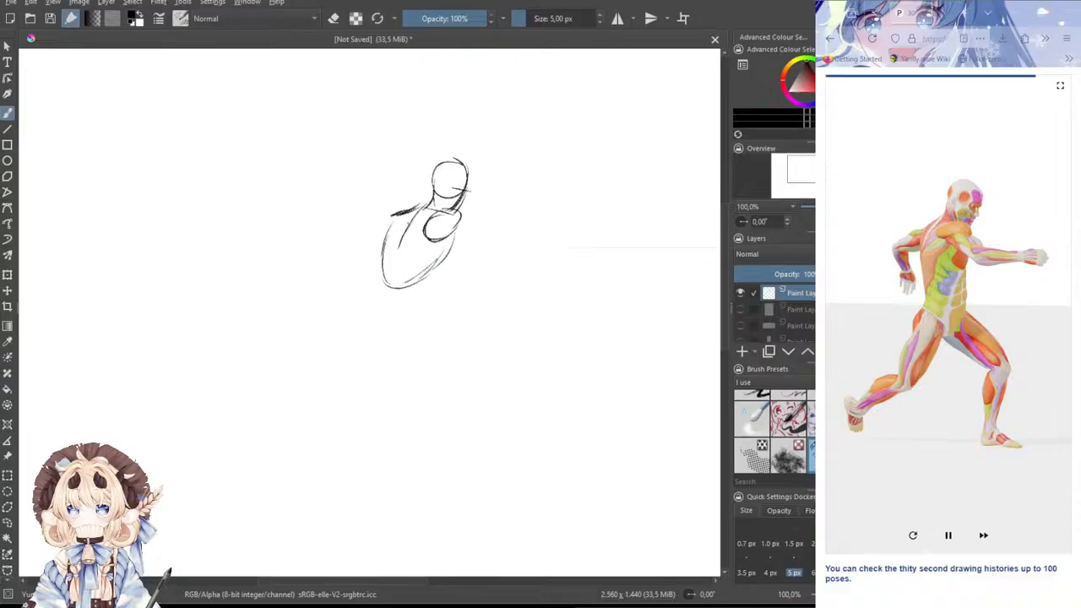
- Refine the running figure's ribcage and carry the back line down to the waist
left_click_drag(409, 225, 385, 275)
key("ctrl+z")
key("ctrl+z")
mouse_move(396, 219)
left_mouse_down()
mouse_move(398, 268)
mouse_move(427, 277)
left_mouse_up()
left_click_drag(451, 240, 419, 277)
mouse_move(404, 230)
left_mouse_down()
mouse_move(394, 273)
mouse_move(403, 326)
mouse_move(398, 317)
left_mouse_up()
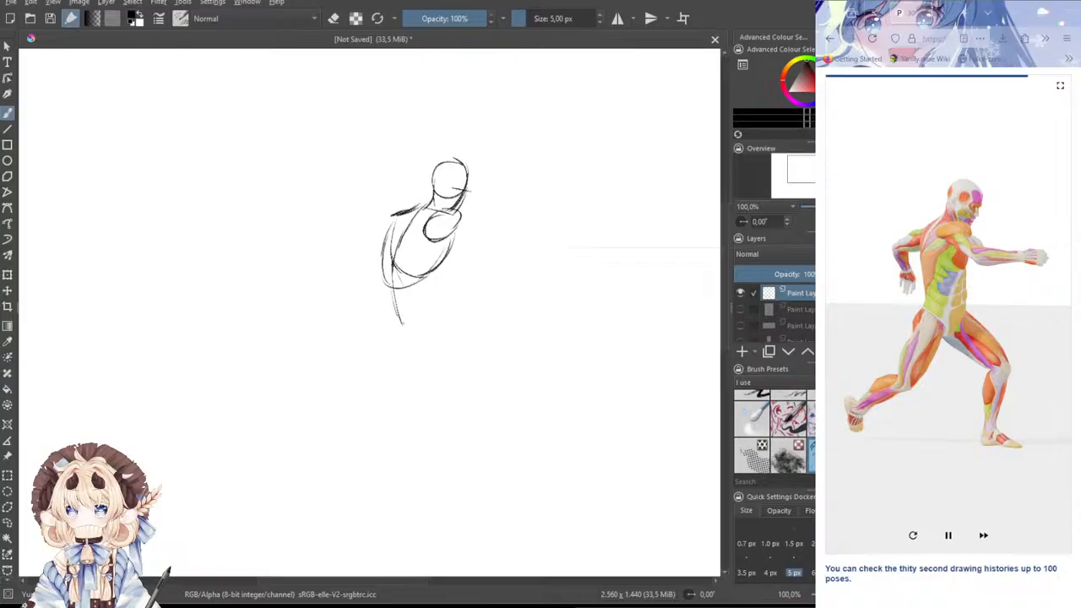
- Draw the running figure's abdomen, V-shaped pelvis and the curve of the buttock
mouse_move(457, 239)
left_mouse_down()
mouse_move(420, 309)
mouse_move(417, 340)
mouse_move(385, 334)
mouse_move(374, 358)
left_mouse_up()
mouse_move(389, 323)
left_mouse_down()
mouse_move(369, 362)
mouse_move(383, 336)
mouse_move(372, 363)
mouse_move(401, 338)
left_mouse_up()
left_click_drag(400, 213, 390, 322)
mouse_move(446, 265)
left_mouse_down()
mouse_move(446, 338)
mouse_move(414, 358)
mouse_move(402, 338)
mouse_move(417, 370)
mouse_move(437, 350)
mouse_move(421, 367)
left_mouse_up()
key("ctrl+z")
key("ctrl+z")
left_click_drag(448, 277, 428, 347)
key("ctrl+z")
- Outline the front thigh from the hip and crotch to the bent knee
mouse_move(447, 304)
left_mouse_down()
mouse_move(422, 362)
mouse_move(485, 363)
left_mouse_up()
key("ctrl+z")
key("ctrl+z")
left_click_drag(448, 321, 496, 390)
mouse_move(417, 366)
left_mouse_down()
mouse_move(431, 387)
mouse_move(468, 391)
left_mouse_up()
key("ctrl+z")
key("ctrl+z")
mouse_move(418, 363)
left_mouse_down()
mouse_move(454, 388)
mouse_move(488, 392)
left_mouse_up()
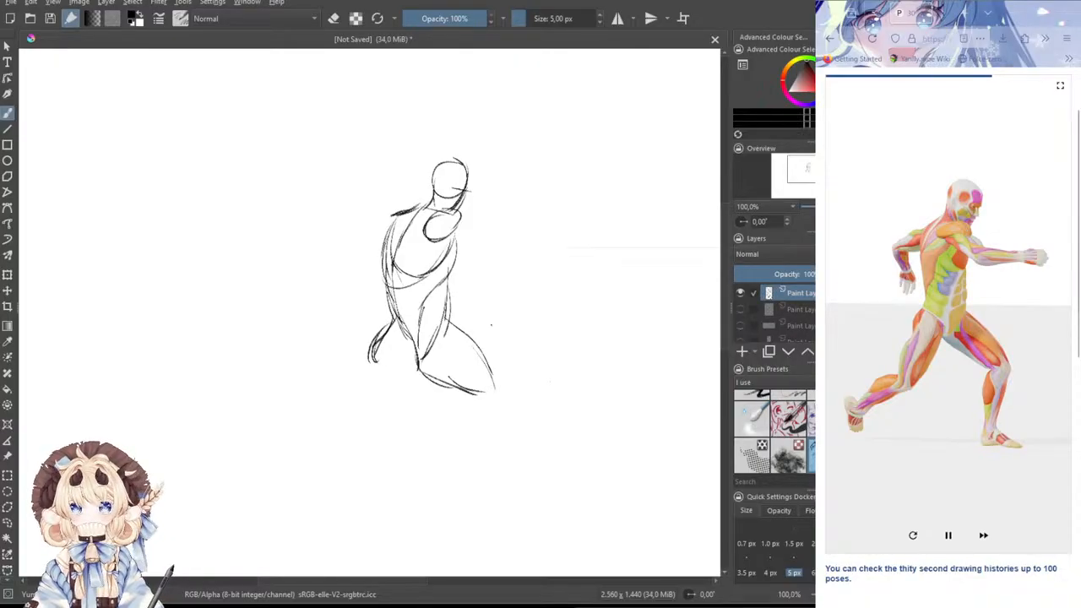
- Sketch the front leg's shin and calf down to the flat foot
mouse_move(442, 324)
left_mouse_down()
mouse_move(484, 350)
mouse_move(496, 395)
mouse_move(465, 461)
left_mouse_up()
left_click_drag(480, 422, 463, 470)
mouse_move(468, 391)
left_mouse_down()
mouse_move(439, 486)
mouse_move(492, 487)
mouse_move(482, 476)
mouse_move(500, 485)
left_mouse_up()
- Sketch the trailing leg's thigh, knee and lower leg stretched out behind the running figure
mouse_move(378, 331)
left_mouse_down()
mouse_move(351, 428)
mouse_move(374, 445)
left_mouse_up()
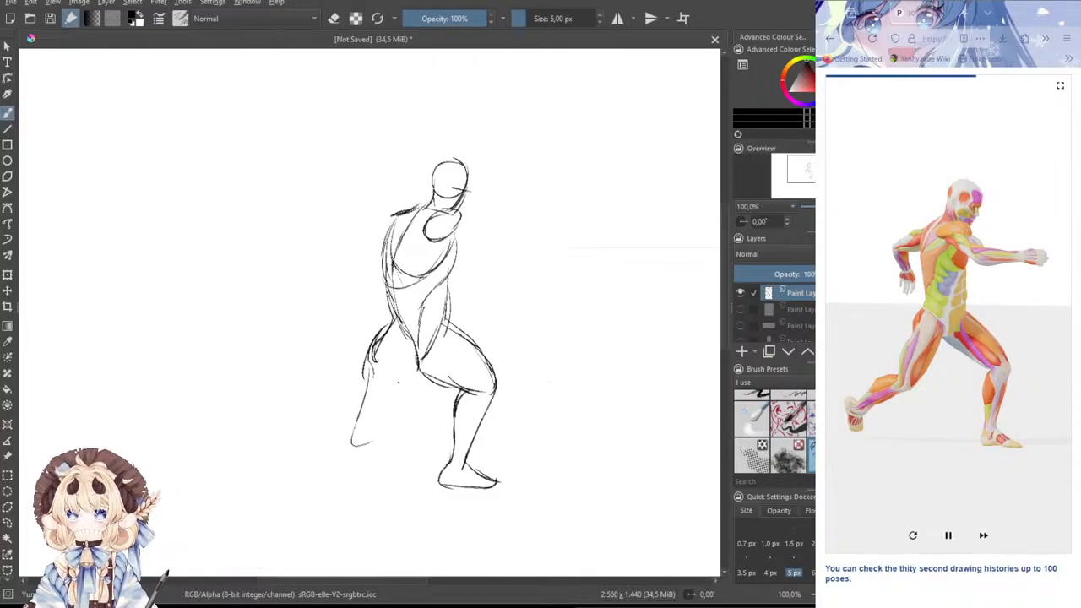
mouse_move(419, 358)
left_mouse_down()
mouse_move(383, 411)
mouse_move(351, 439)
left_mouse_up()
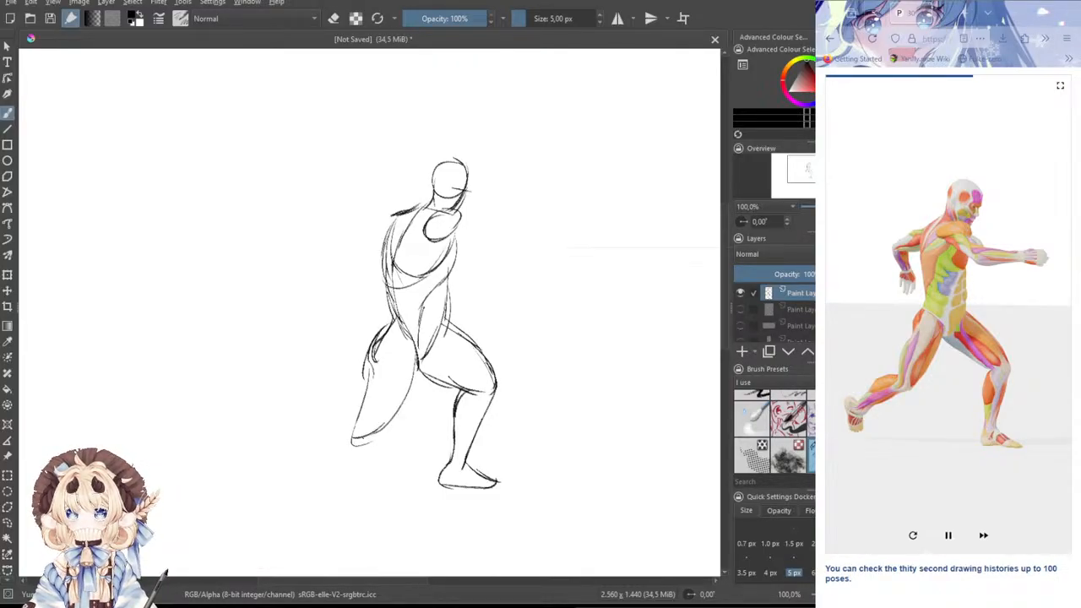
mouse_move(412, 361)
left_mouse_down()
mouse_move(383, 437)
mouse_move(306, 481)
left_mouse_up()
key("ctrl+z")
left_click_drag(357, 447, 289, 496)
mouse_move(356, 423)
left_mouse_down()
mouse_move(276, 469)
mouse_move(269, 518)
mouse_move(298, 505)
left_mouse_up()
key("ctrl+z")
- Draw the trailing foot with its rounded heel, sole and toes pointing down
left_click_drag(297, 488, 287, 528)
left_click_drag(297, 505, 284, 524)
mouse_move(293, 474)
left_mouse_down()
mouse_move(273, 463)
mouse_move(265, 472)
mouse_move(282, 523)
left_mouse_up()
mouse_move(279, 515)
left_mouse_down()
mouse_move(297, 507)
mouse_move(285, 523)
left_mouse_up()
left_click_drag(273, 519, 294, 513)
mouse_move(288, 470)
left_mouse_down()
mouse_move(271, 492)
mouse_move(281, 524)
left_mouse_up()
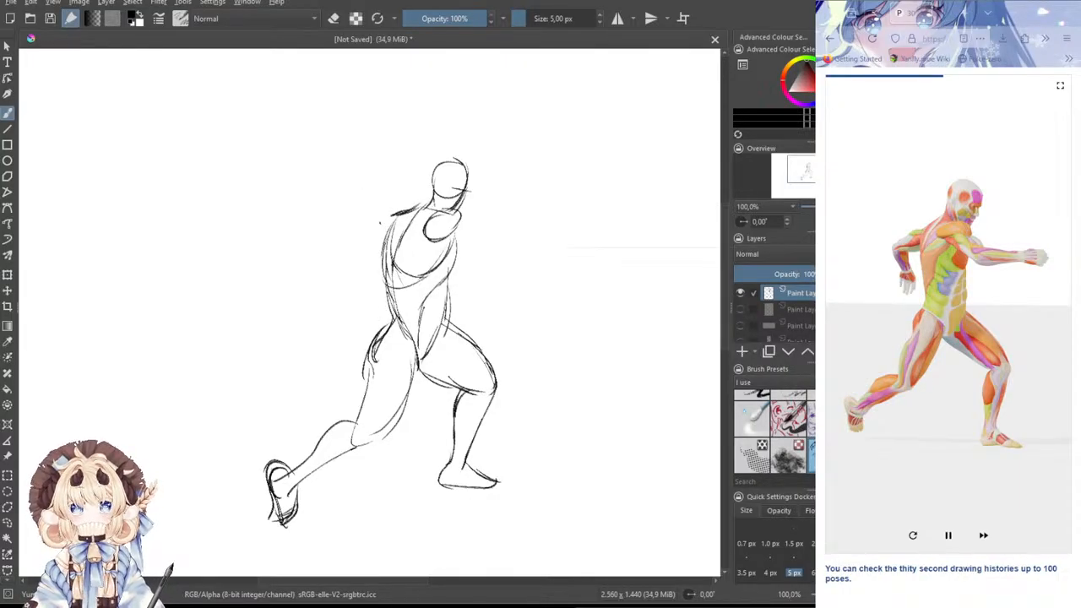
- Sketch the bent rear arm from the shoulder over the elbow to the hanging hand with fingers
mouse_move(390, 215)
left_mouse_down()
mouse_move(339, 241)
mouse_move(348, 293)
left_mouse_up()
mouse_move(354, 255)
left_mouse_down()
mouse_move(387, 236)
mouse_move(360, 292)
left_mouse_up()
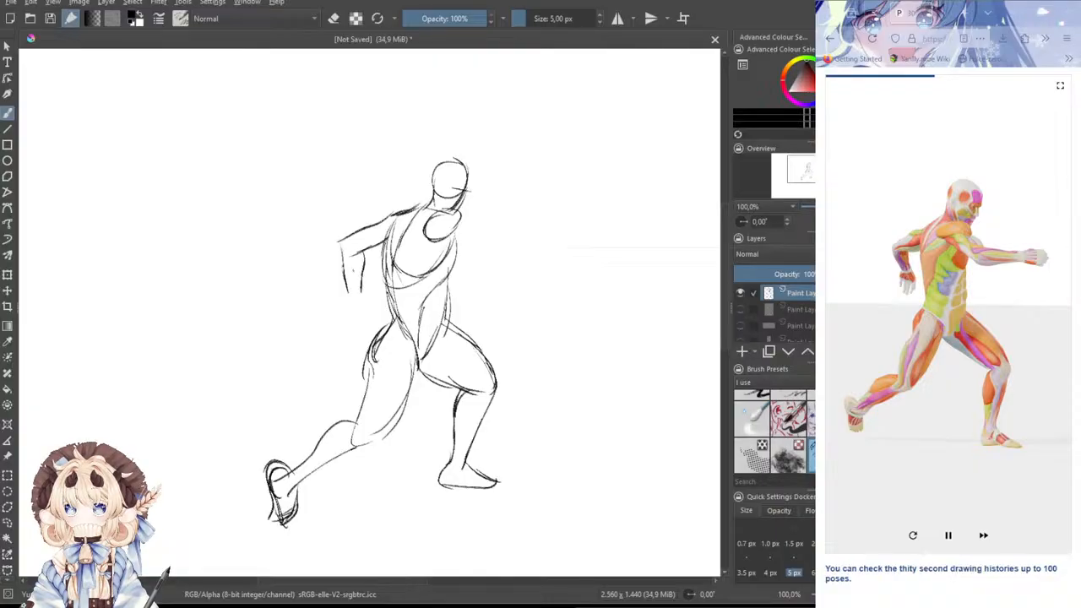
mouse_move(384, 210)
left_mouse_down()
mouse_move(343, 233)
mouse_move(346, 242)
mouse_move(381, 213)
mouse_move(336, 257)
left_mouse_up()
mouse_move(340, 247)
left_mouse_down()
mouse_move(344, 298)
mouse_move(370, 317)
mouse_move(344, 307)
mouse_move(374, 313)
mouse_move(344, 337)
left_mouse_up()
key("ctrl+z")
mouse_move(356, 328)
left_mouse_down()
mouse_move(346, 338)
mouse_move(365, 329)
left_mouse_up()
- Sketch the forward arm reaching out to a closed fist and reinforce its upper-arm contour
mouse_move(446, 211)
left_mouse_down()
mouse_move(502, 243)
mouse_move(476, 253)
mouse_move(493, 259)
mouse_move(526, 237)
mouse_move(566, 244)
left_mouse_up()
mouse_move(482, 255)
left_mouse_down()
mouse_move(533, 262)
mouse_move(568, 250)
left_mouse_up()
key("ctrl+z")
key("ctrl+z")
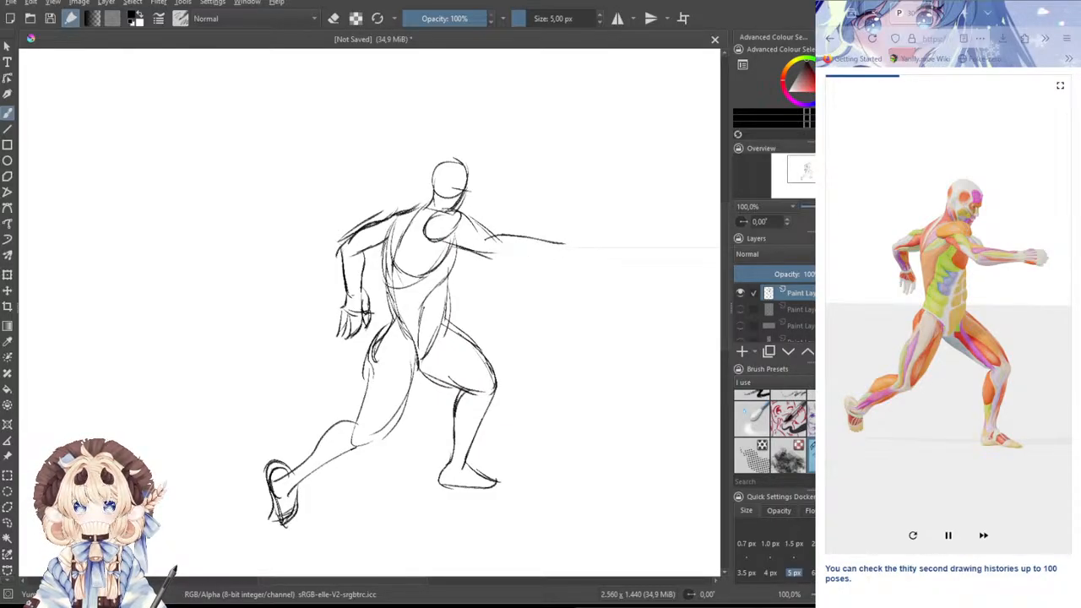
key("ctrl+z")
mouse_move(481, 254)
left_mouse_down()
mouse_move(566, 249)
mouse_move(566, 230)
mouse_move(588, 241)
mouse_move(577, 258)
mouse_move(589, 256)
left_mouse_up()
key("ctrl+z")
key("ctrl+z")
mouse_move(589, 248)
left_mouse_down()
mouse_move(578, 261)
mouse_move(594, 247)
left_mouse_up()
left_click_drag(593, 249, 583, 261)
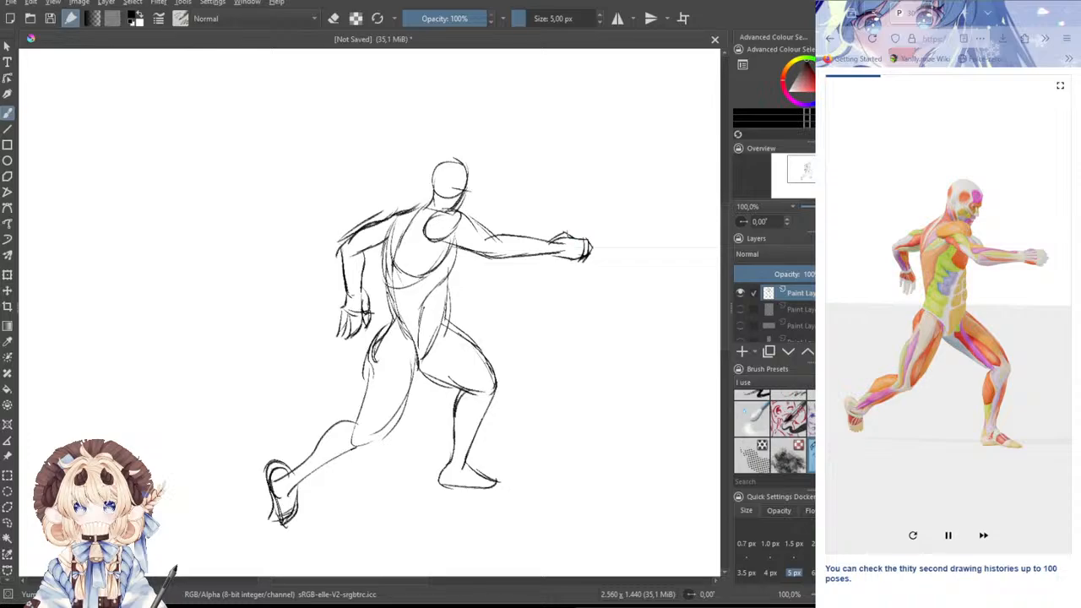
left_click_drag(465, 219, 500, 239)
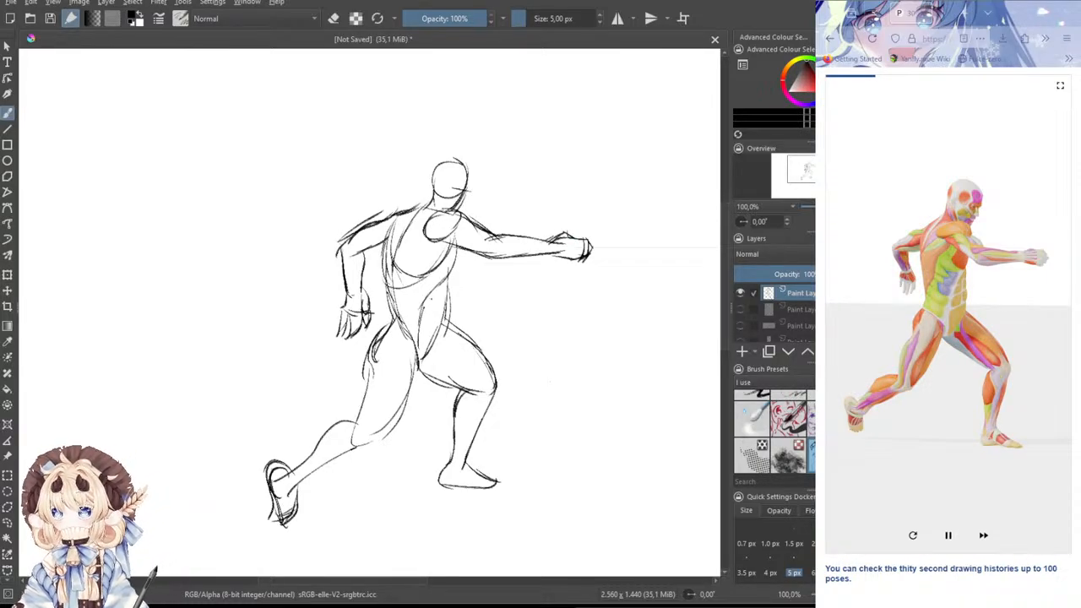
- Reinforce the running figure's belly outline and add abdominal muscle lines above the pelvis
left_click_drag(455, 245, 417, 353)
left_click_drag(449, 283, 428, 345)
mouse_move(439, 295)
left_mouse_down()
mouse_move(430, 336)
mouse_move(448, 326)
mouse_move(420, 314)
mouse_move(428, 301)
left_mouse_up()
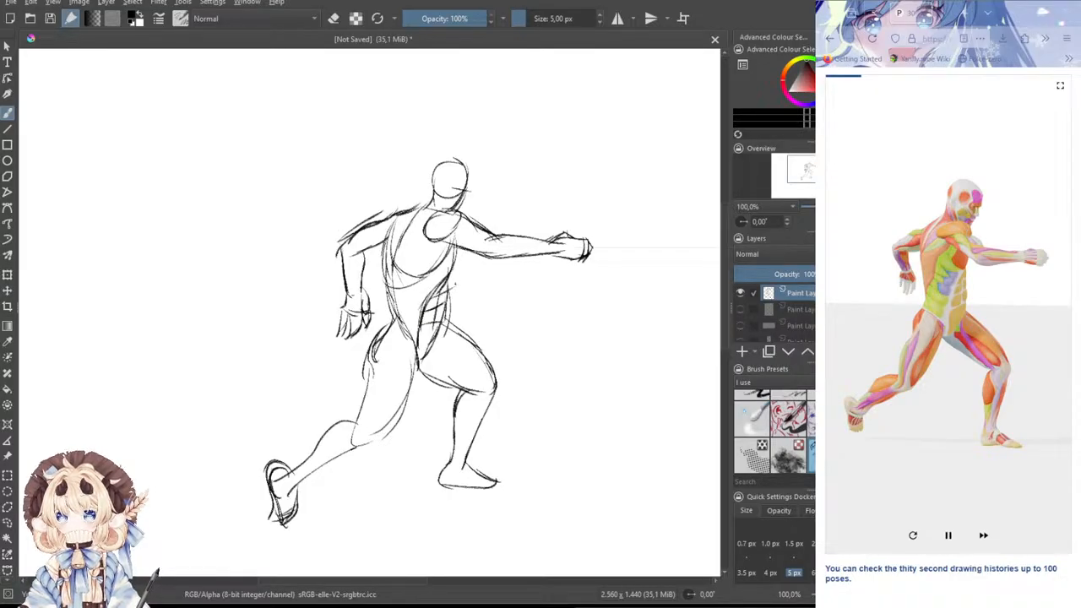
key("ctrl+z")
key("ctrl+z")
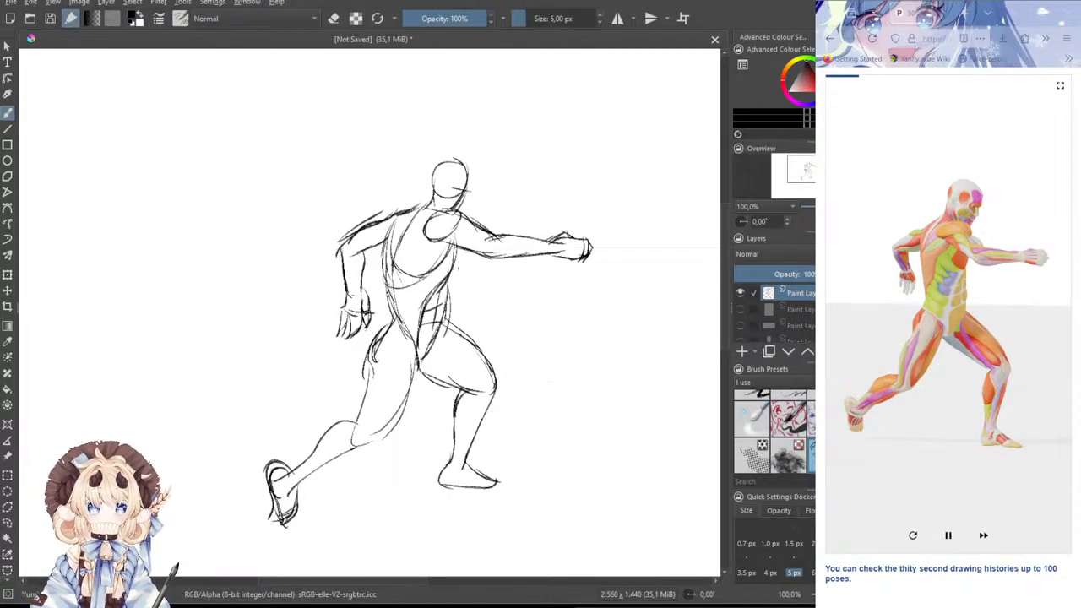
left_click_drag(449, 282, 422, 361)
key("ctrl+z")
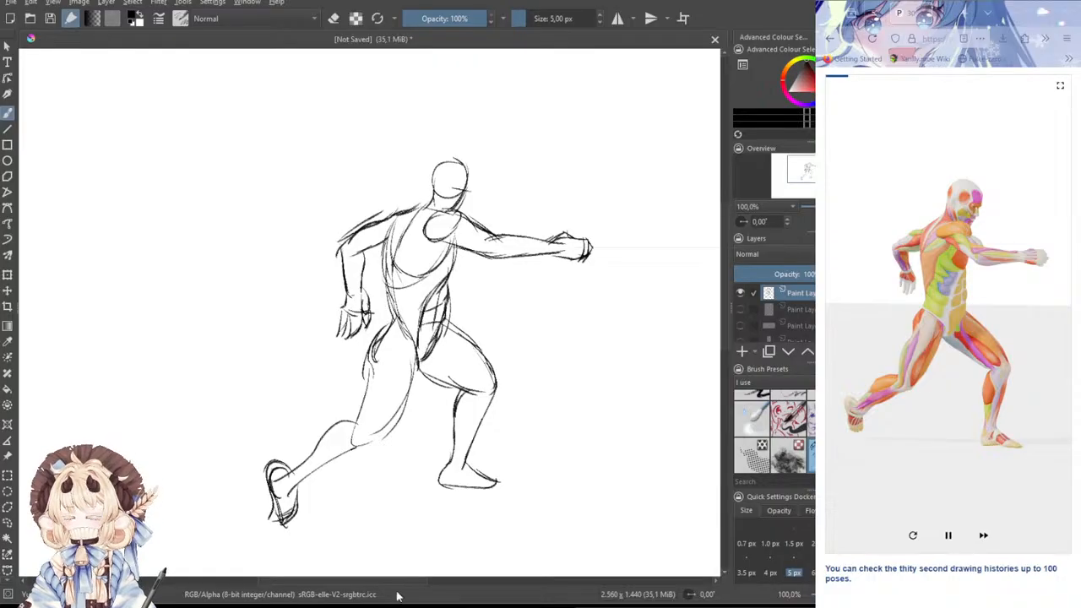
- Hide the finished running figure and start a fresh paint layer for the next pose
left_click_drag(446, 189, 446, 229)
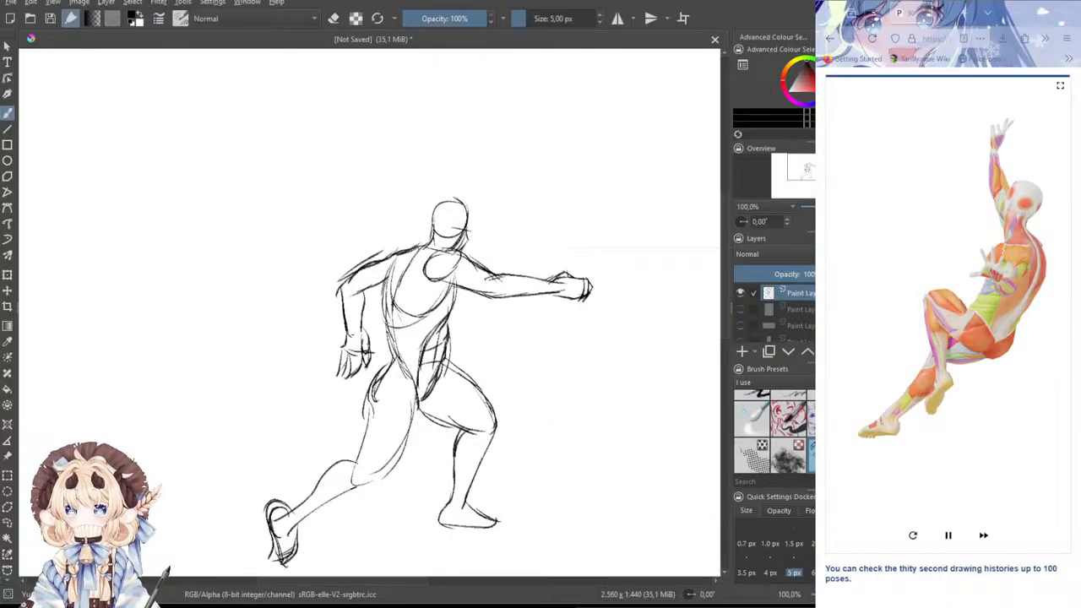
left_click(741, 293)
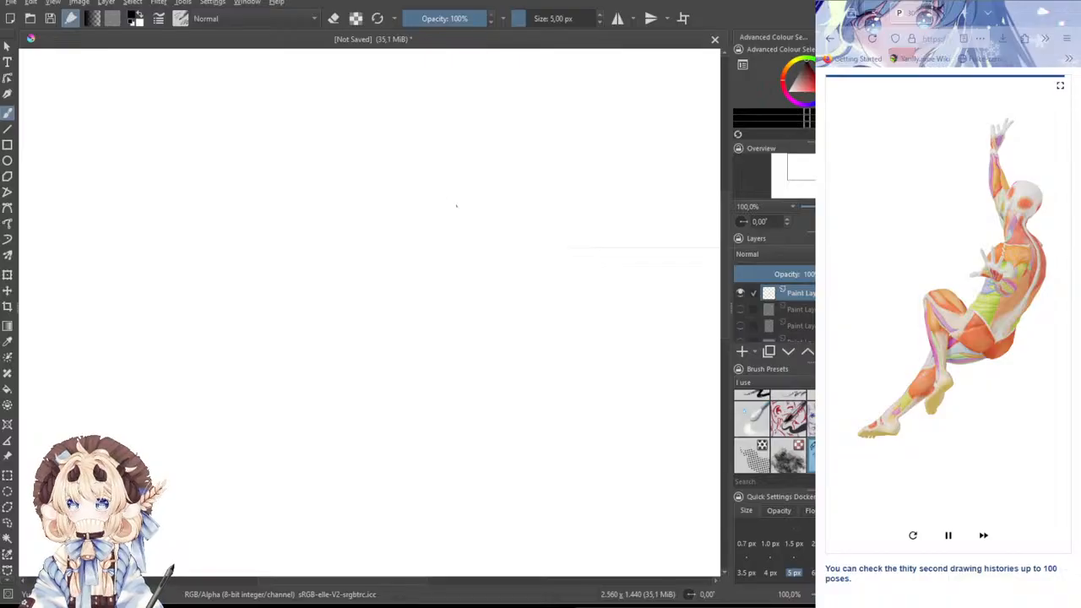
- Sketch a circle for the leaping figure's head and a tilted oval for the ribcage below it
left_click_drag(456, 150, 460, 126)
key("ctrl+z")
mouse_move(426, 189)
left_mouse_down()
mouse_move(405, 249)
mouse_move(439, 270)
mouse_move(471, 211)
mouse_move(441, 257)
left_mouse_up()
key("ctrl+z")
left_click_drag(470, 191, 439, 267)
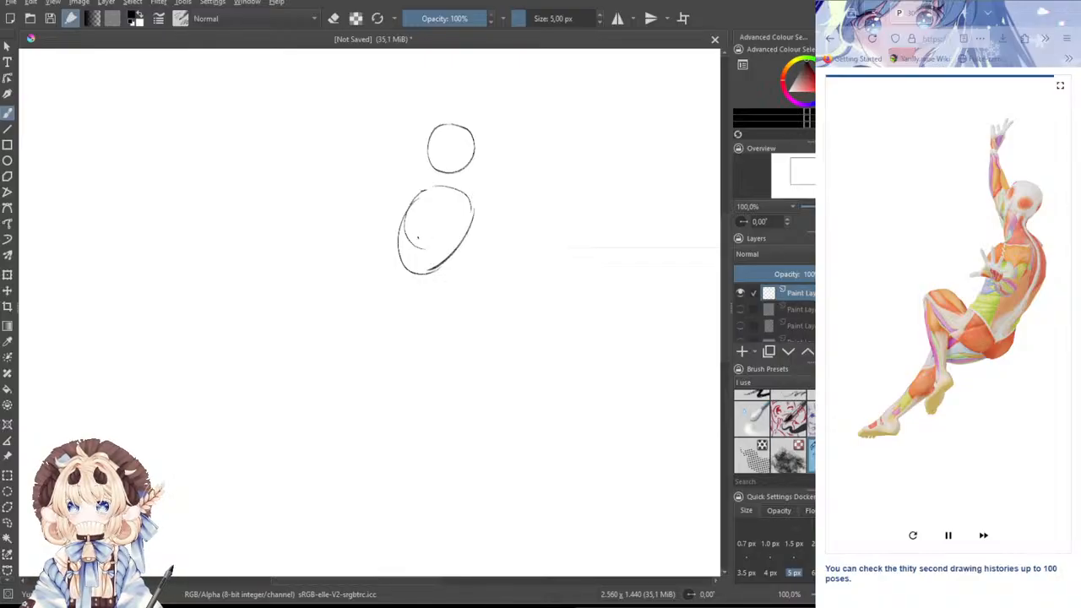
- Sketch the back of the neck and the curved spine line running from the ribcage down to the hips
left_click_drag(471, 163, 450, 213)
key("ctrl+z")
mouse_move(470, 163)
left_mouse_down()
mouse_move(453, 191)
mouse_move(466, 221)
mouse_move(462, 247)
mouse_move(417, 316)
left_mouse_up()
key("ctrl+z")
mouse_move(465, 237)
left_mouse_down()
mouse_move(406, 326)
mouse_move(431, 298)
mouse_move(426, 307)
mouse_move(412, 289)
mouse_move(432, 292)
mouse_move(414, 333)
left_mouse_up()
key("ctrl+z")
key("ctrl+z")
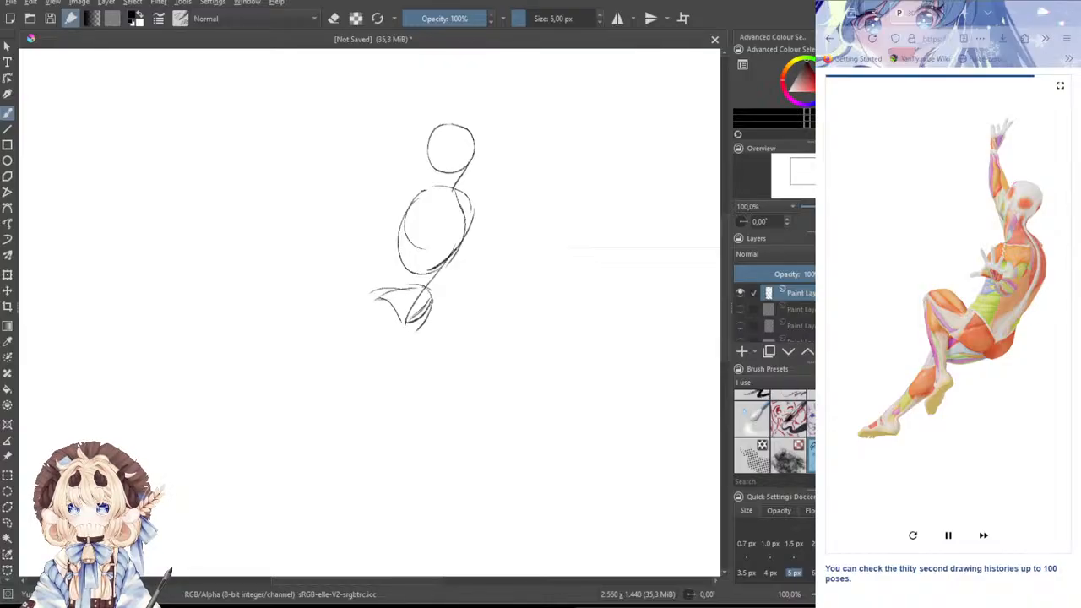
- Outline the rounded hips and buttock and hatch the far side of the pelvis
mouse_move(373, 296)
left_mouse_down()
mouse_move(403, 324)
mouse_move(369, 347)
mouse_move(394, 339)
mouse_move(374, 336)
mouse_move(413, 346)
mouse_move(436, 315)
mouse_move(406, 352)
left_mouse_up()
left_click_drag(387, 299, 407, 353)
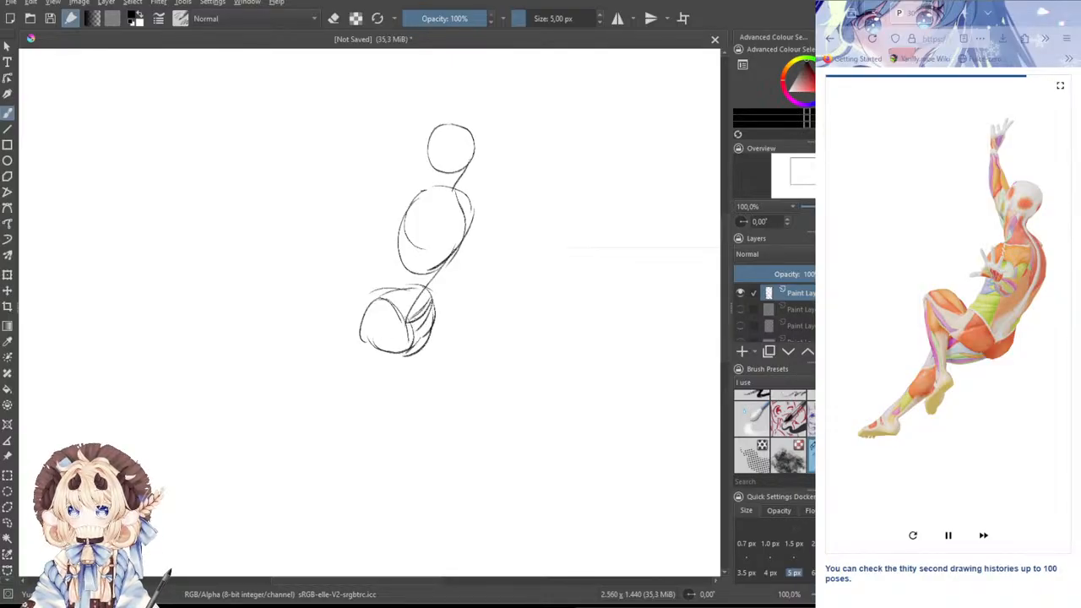
left_click_drag(434, 309, 409, 328)
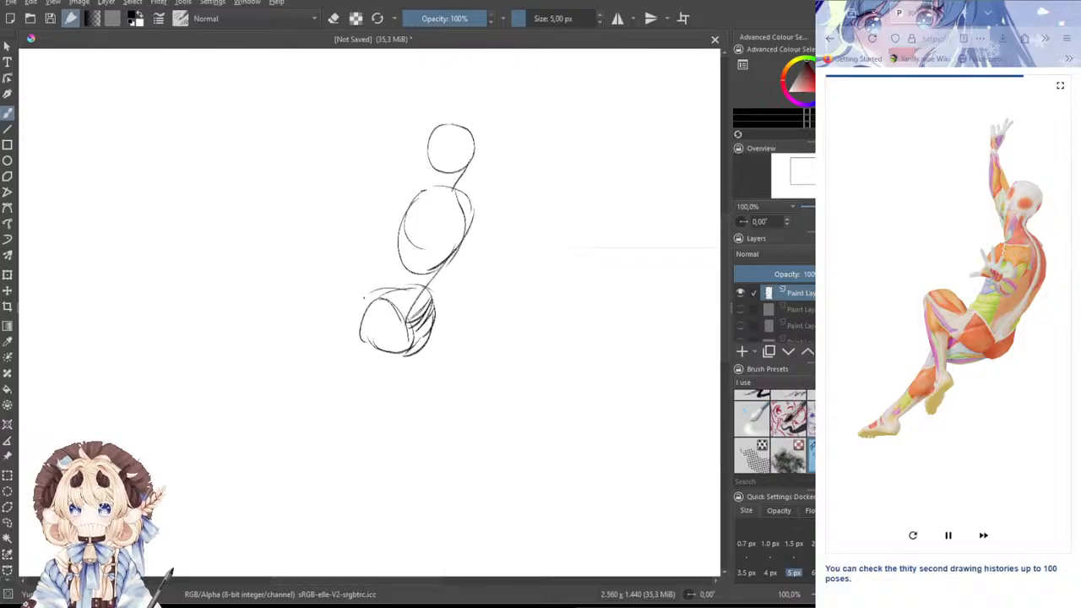
- Sketch the raised bent leg from the thigh over the knee and shin to the foot
mouse_move(375, 294)
left_mouse_down()
mouse_move(336, 266)
mouse_move(319, 270)
mouse_move(304, 337)
mouse_move(320, 390)
left_mouse_up()
mouse_move(308, 285)
left_mouse_down()
mouse_move(303, 339)
mouse_move(318, 392)
left_mouse_up()
mouse_move(318, 298)
left_mouse_down()
mouse_move(361, 338)
mouse_move(333, 357)
mouse_move(340, 368)
mouse_move(330, 366)
mouse_move(320, 389)
mouse_move(309, 377)
mouse_move(314, 417)
left_mouse_up()
key("ctrl+z")
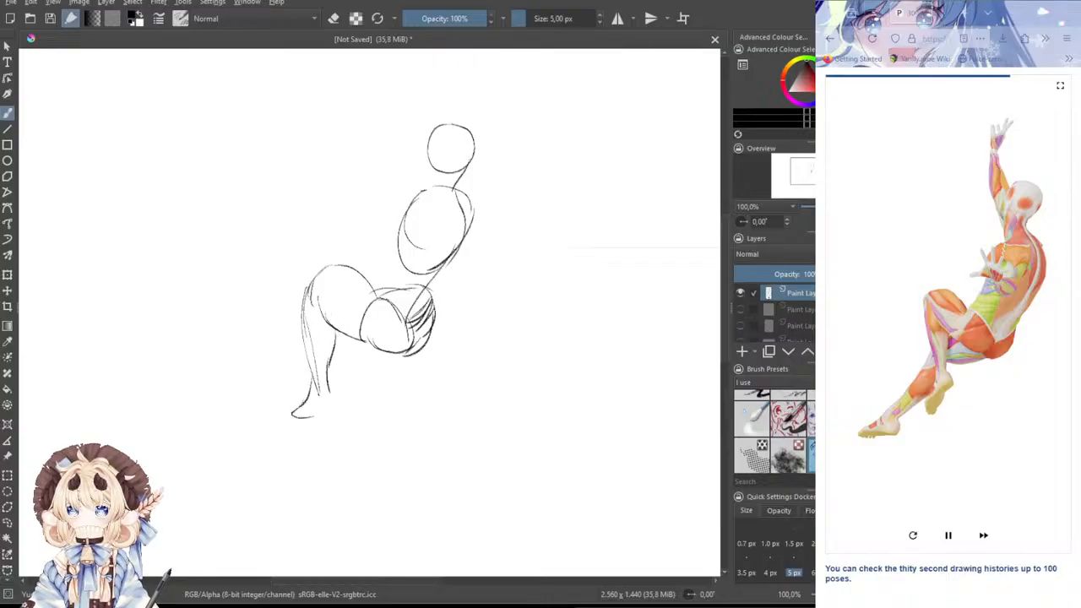
mouse_move(329, 380)
left_mouse_down()
mouse_move(334, 408)
mouse_move(320, 412)
left_mouse_up()
mouse_move(316, 416)
left_mouse_down()
mouse_move(293, 421)
mouse_move(314, 419)
left_mouse_up()
- Draw the other leg's thigh underside and its lower leg stretching diagonally down to a pointed foot
left_click_drag(324, 369, 398, 351)
left_click_drag(304, 346, 236, 424)
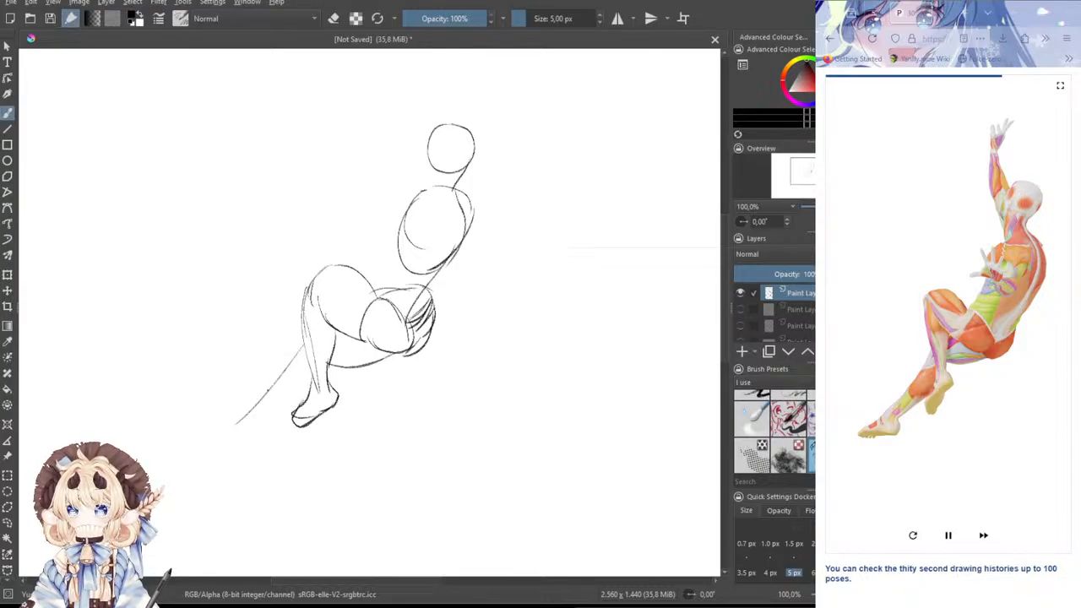
key("ctrl+z")
left_click_drag(304, 342, 244, 431)
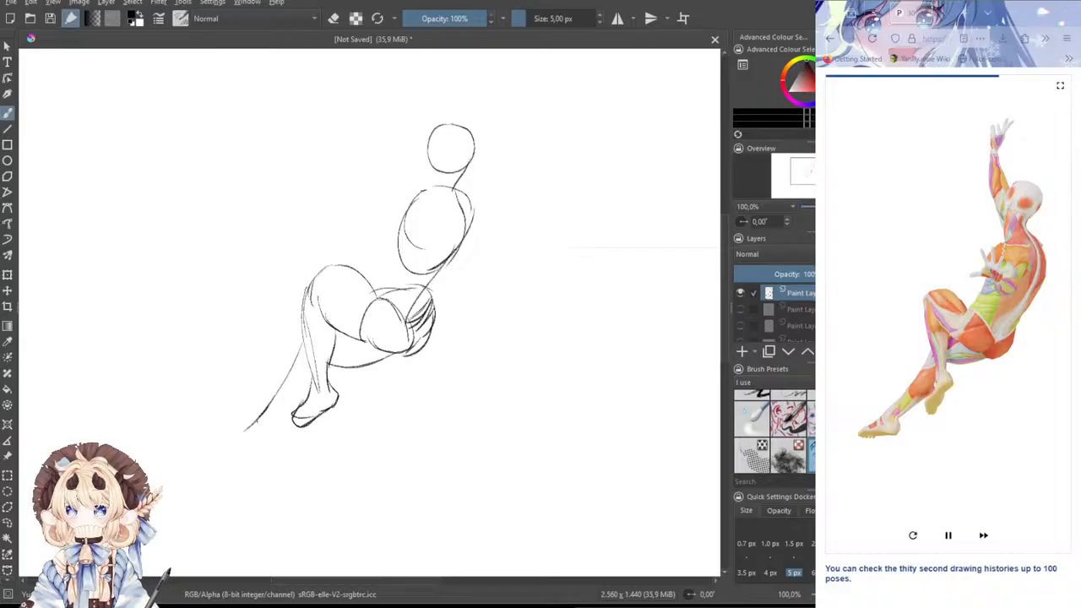
mouse_move(311, 395)
left_mouse_down()
mouse_move(255, 441)
mouse_move(208, 445)
mouse_move(245, 454)
mouse_move(267, 442)
mouse_move(257, 453)
mouse_move(268, 464)
mouse_move(216, 456)
left_mouse_up()
left_click_drag(301, 345, 287, 373)
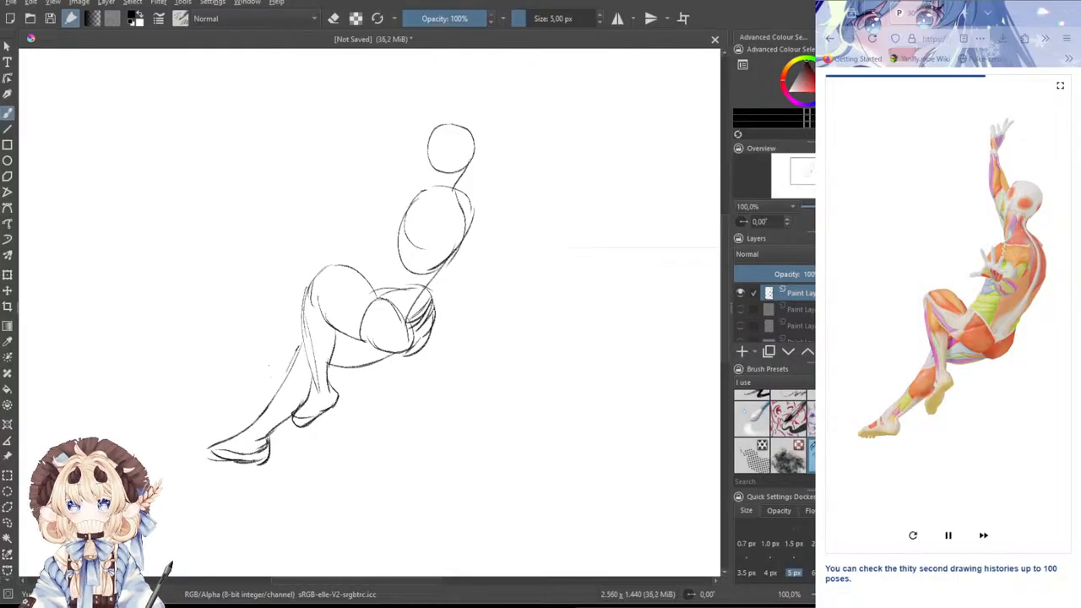
- Reinforce the top contour of the raised thigh and connect the ribcage to the hip with a waist line
left_click_drag(325, 272, 373, 293)
left_click_drag(347, 275, 377, 301)
left_click_drag(403, 225, 380, 292)
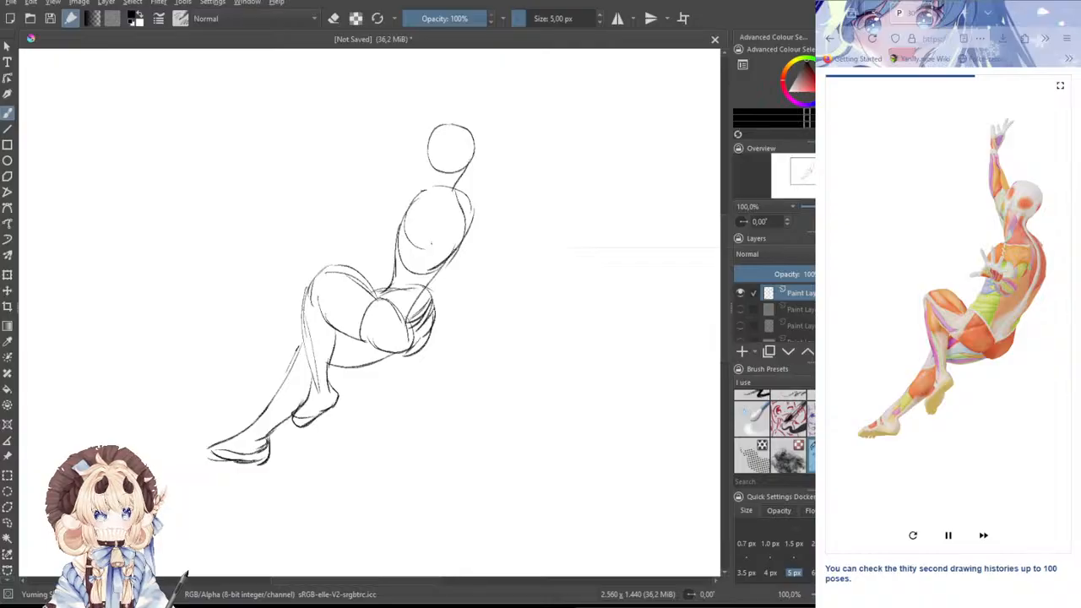
- Mark the near shoulder with a circle on the ribcage and add the jaw and front of the neck
mouse_move(423, 209)
left_mouse_down()
mouse_move(448, 226)
mouse_move(427, 211)
left_mouse_up()
mouse_move(432, 129)
left_mouse_down()
mouse_move(422, 168)
mouse_move(436, 177)
mouse_move(432, 198)
mouse_move(438, 188)
left_mouse_up()
key("ctrl+z")
key("ctrl+z")
left_click_drag(425, 189, 445, 195)
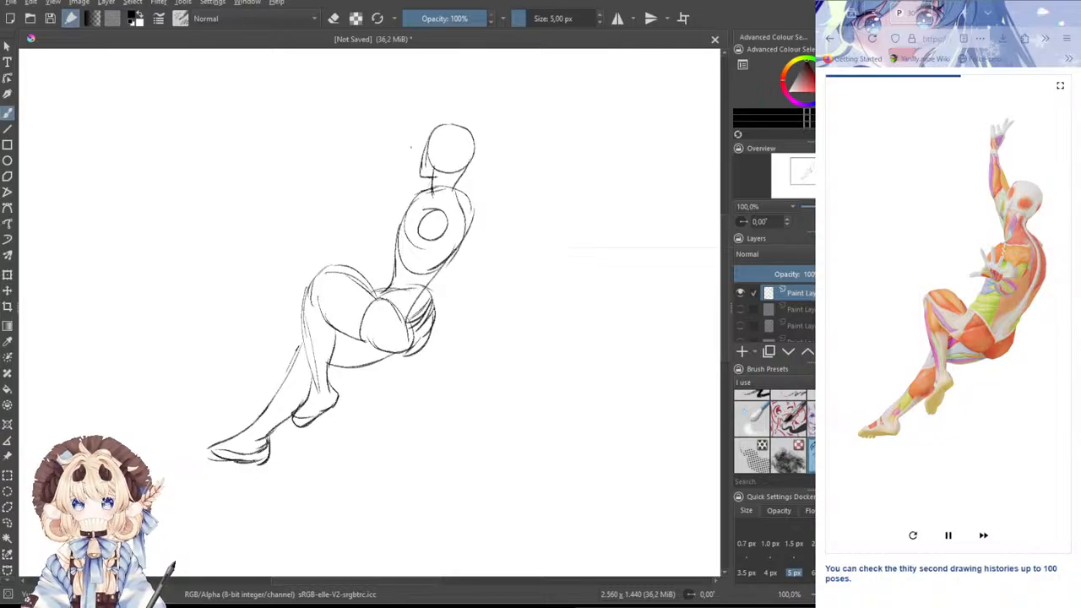
mouse_move(419, 198)
left_mouse_down()
mouse_move(404, 115)
mouse_move(430, 140)
left_mouse_up()
- Sketch the arm raised overhead from the shoulder over the elbow to an open hand with spread fingers
mouse_move(359, 104)
left_mouse_down()
mouse_move(418, 236)
mouse_move(454, 226)
mouse_move(458, 179)
mouse_move(474, 204)
mouse_move(475, 253)
mouse_move(455, 229)
mouse_move(453, 174)
mouse_move(469, 177)
left_mouse_up()
mouse_move(463, 174)
left_mouse_down()
mouse_move(466, 189)
mouse_move(450, 135)
mouse_move(458, 146)
mouse_move(486, 129)
mouse_move(460, 122)
mouse_move(478, 117)
mouse_move(473, 133)
mouse_move(485, 117)
mouse_move(473, 134)
mouse_move(482, 116)
mouse_move(467, 184)
left_mouse_up()
key("ctrl+z")
key("ctrl+z")
key("ctrl+z")
mouse_move(481, 130)
left_mouse_down()
mouse_move(472, 159)
mouse_move(463, 147)
mouse_move(475, 141)
left_mouse_up()
mouse_move(502, 235)
left_mouse_down()
mouse_move(493, 212)
mouse_move(454, 250)
mouse_move(463, 306)
left_mouse_up()
left_click_drag(458, 272, 468, 297)
mouse_move(480, 235)
left_mouse_down()
mouse_move(470, 252)
mouse_move(493, 261)
mouse_move(483, 277)
left_mouse_up()
key("ctrl+z")
key("ctrl+z")
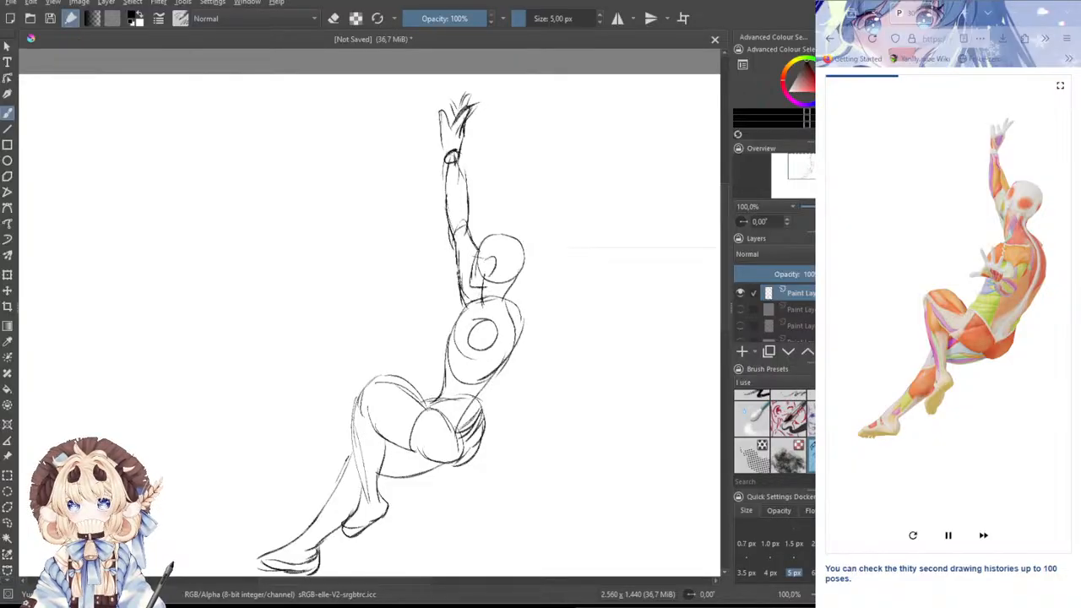
- Refine the mark on the side of the head and sketch the second arm in front of the chest
left_click_drag(490, 255, 478, 276)
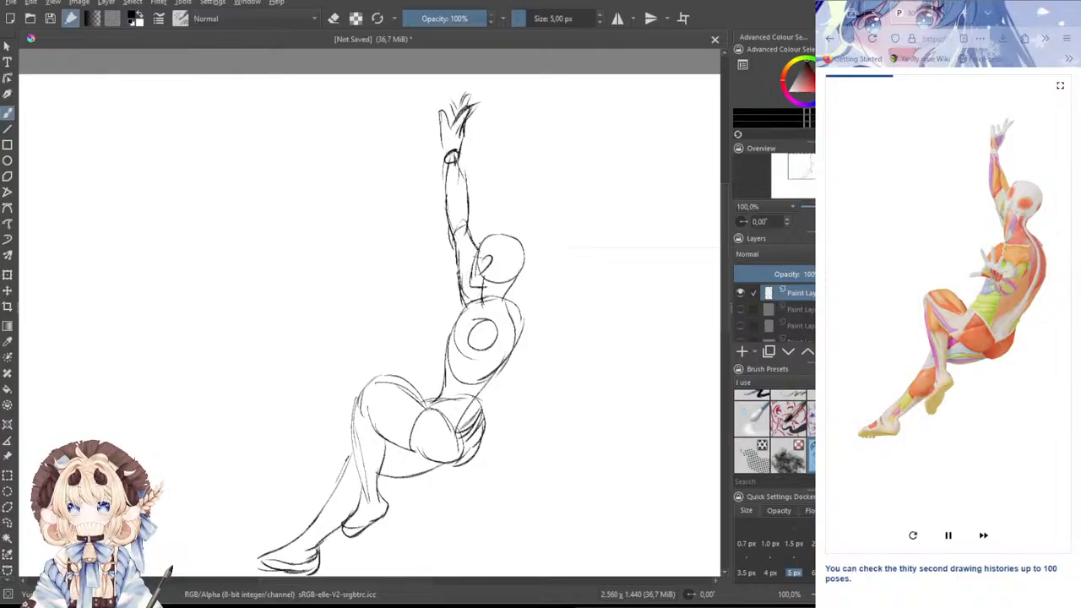
key("ctrl+z")
mouse_move(477, 253)
left_mouse_down()
mouse_move(492, 233)
mouse_move(522, 246)
mouse_move(505, 306)
mouse_move(519, 307)
mouse_move(519, 329)
mouse_move(476, 343)
mouse_move(495, 342)
mouse_move(469, 350)
mouse_move(470, 366)
mouse_move(441, 360)
mouse_move(461, 345)
mouse_move(463, 361)
mouse_move(466, 336)
mouse_move(465, 348)
mouse_move(482, 350)
mouse_move(472, 369)
mouse_move(499, 347)
mouse_move(486, 369)
mouse_move(486, 353)
mouse_move(434, 327)
left_mouse_up()
mouse_move(433, 326)
left_mouse_down()
mouse_move(453, 323)
mouse_move(437, 336)
mouse_move(455, 330)
mouse_move(464, 344)
mouse_move(435, 302)
mouse_move(443, 319)
mouse_move(449, 293)
mouse_move(456, 324)
mouse_move(464, 319)
mouse_move(456, 351)
mouse_move(414, 355)
mouse_move(451, 356)
mouse_move(465, 342)
mouse_move(414, 368)
mouse_move(446, 308)
mouse_move(469, 338)
mouse_move(465, 361)
left_mouse_up()
key("ctrl+z")
key("ctrl+z")
key("ctrl+z")
key("ctrl+z")
key("ctrl+z")
key("ctrl+z")
- Hide the finished leaping figure and add a new paint layer for the next pose
left_click(741, 293)
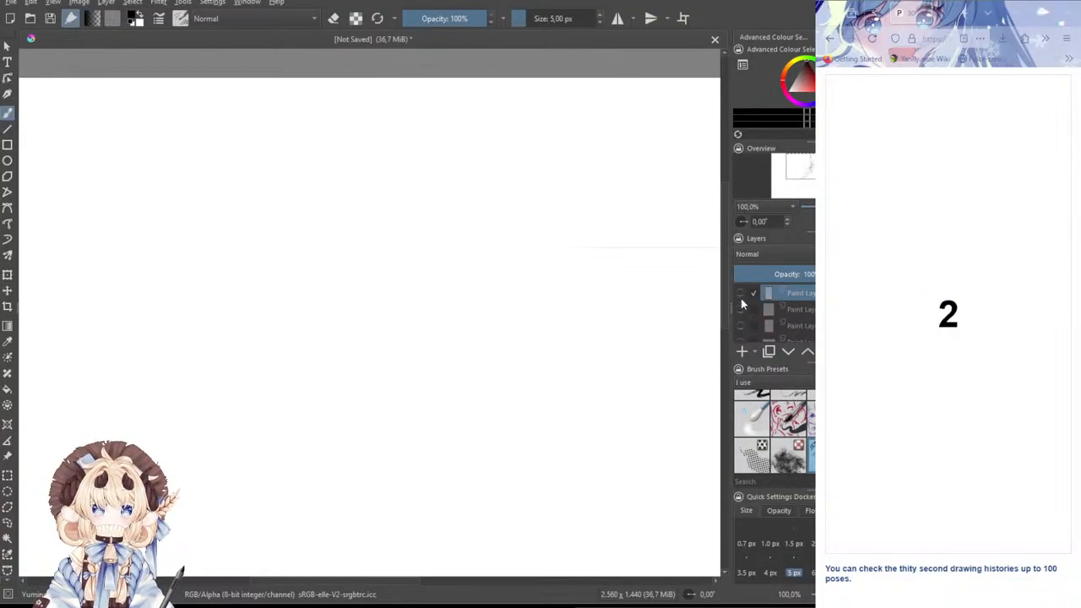
left_click(743, 353)
- Sketch the head circle and jaw of the high-knee figure seen from behind
mouse_move(457, 168)
left_mouse_down()
mouse_move(474, 196)
mouse_move(442, 159)
left_mouse_up()
key("ctrl+z")
mouse_move(375, 136)
left_mouse_down()
mouse_move(397, 75)
mouse_move(384, 116)
left_mouse_up()
key("ctrl+z")
mouse_move(449, 138)
left_mouse_down()
mouse_move(463, 122)
mouse_move(444, 177)
mouse_move(455, 185)
left_mouse_up()
key("ctrl+z")
key("ctrl+z")
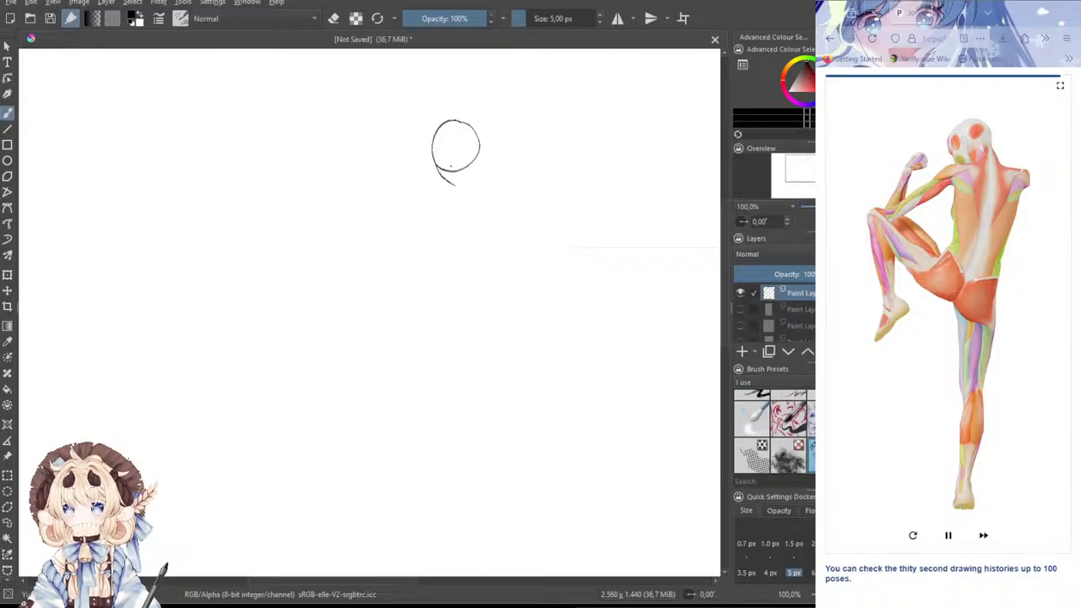
- Draw the neck, shoulders, spine line and tapering back of the high-knee figure
left_click_drag(477, 150, 454, 282)
left_click_drag(464, 224, 452, 293)
mouse_move(418, 196)
left_mouse_down()
mouse_move(472, 179)
mouse_move(455, 176)
mouse_move(513, 181)
mouse_move(522, 207)
mouse_move(479, 281)
left_mouse_up()
left_click_drag(417, 202, 484, 272)
mouse_move(506, 232)
left_mouse_down()
mouse_move(463, 282)
mouse_move(437, 343)
left_mouse_up()
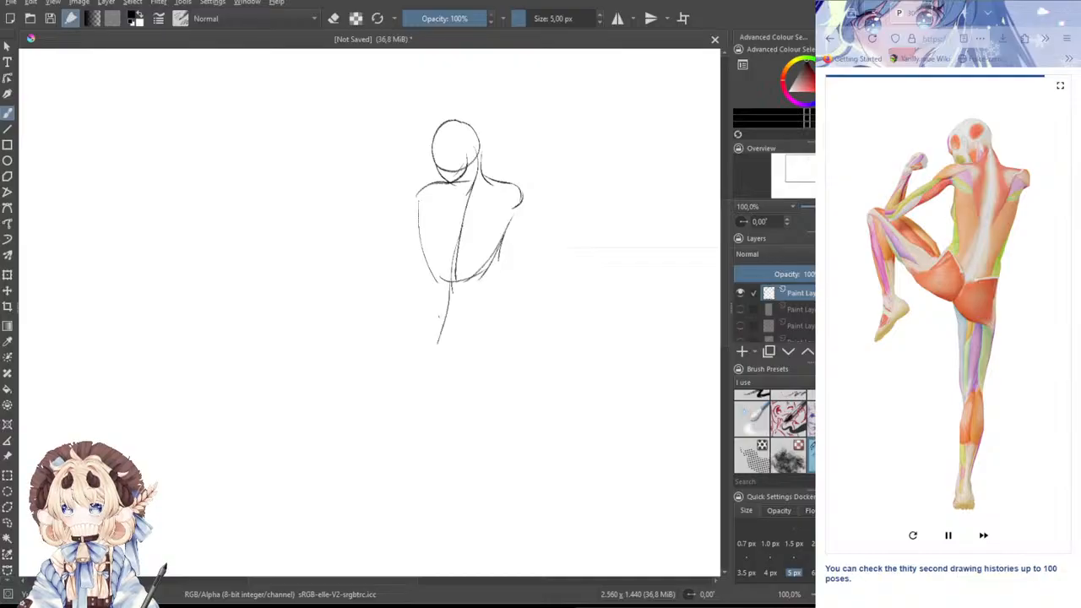
- Sketch the hip line and buttock, with the raised thigh extending sideways to the bent knee
mouse_move(417, 297)
left_mouse_down()
mouse_move(457, 313)
mouse_move(493, 286)
left_mouse_up()
key("ctrl+z")
left_click_drag(410, 298, 411, 298)
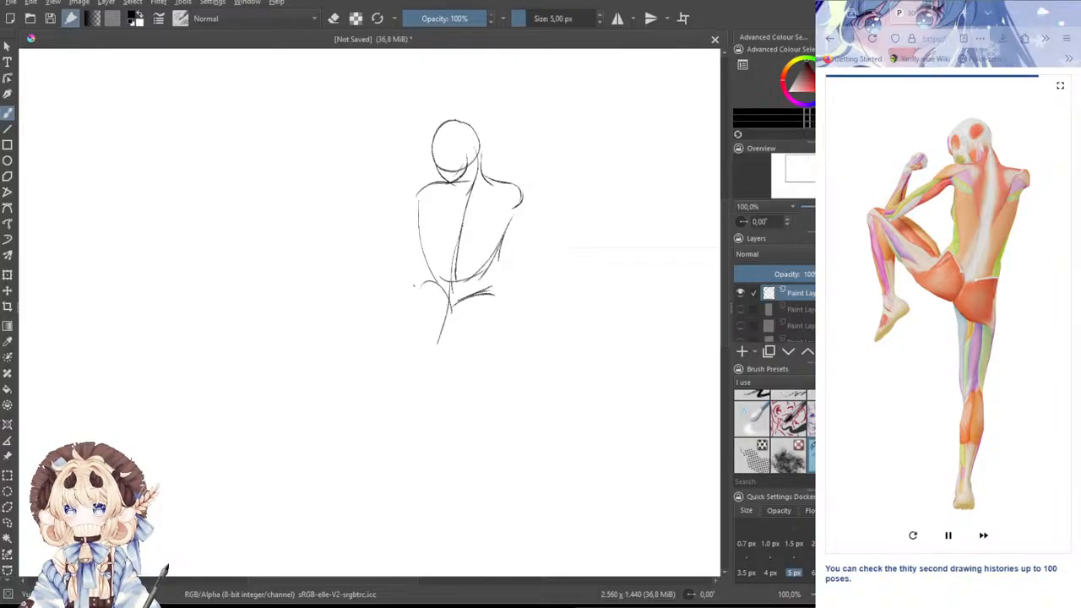
left_click_drag(323, 261, 427, 284)
left_click_drag(318, 264, 341, 374)
mouse_move(335, 272)
left_mouse_down()
mouse_move(377, 329)
mouse_move(412, 324)
left_mouse_up()
mouse_move(378, 326)
left_mouse_down()
mouse_move(418, 295)
mouse_move(441, 341)
mouse_move(422, 343)
mouse_move(445, 348)
left_mouse_up()
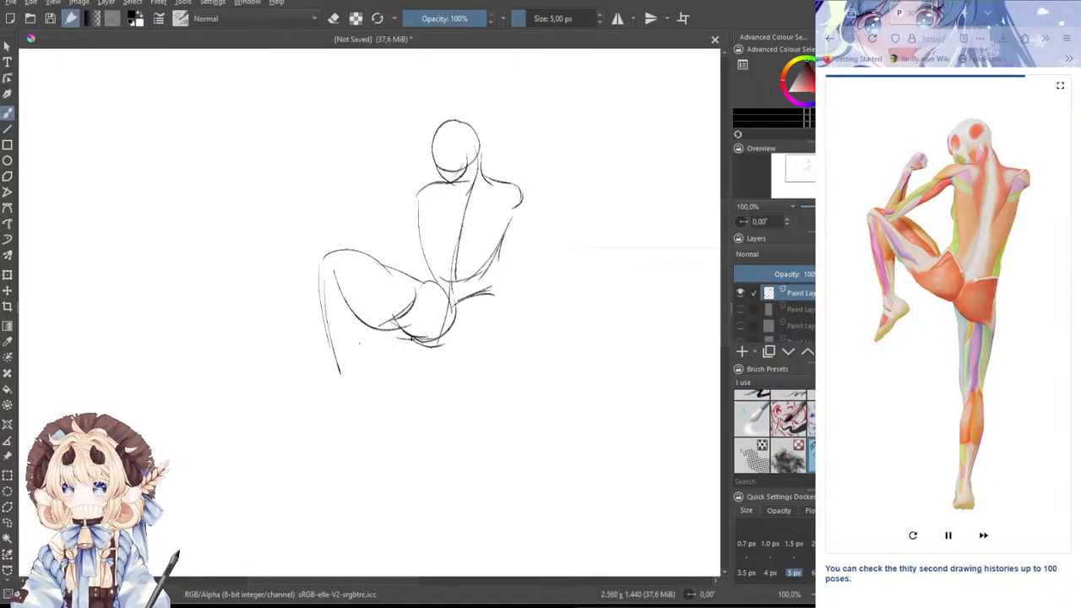
- Complete the raised leg with its calf contour and hanging foot
mouse_move(357, 313)
left_mouse_down()
mouse_move(353, 371)
mouse_move(314, 410)
left_mouse_up()
mouse_move(318, 411)
left_mouse_down()
mouse_move(364, 385)
mouse_move(316, 423)
left_mouse_up()
- Outline the second buttock and draw the standing leg's thigh down to the back of the knee
mouse_move(439, 345)
left_mouse_down()
mouse_move(488, 359)
mouse_move(475, 358)
left_mouse_up()
left_click_drag(495, 297, 483, 356)
mouse_move(500, 260)
left_mouse_down()
mouse_move(494, 319)
mouse_move(471, 363)
mouse_move(448, 373)
mouse_move(461, 448)
left_mouse_up()
left_click_drag(490, 350, 473, 439)
left_click_drag(475, 435, 459, 444)
left_click_drag(446, 390, 454, 470)
left_click_drag(454, 467, 465, 455)
left_click_drag(476, 414, 454, 458)
left_click_drag(472, 442, 463, 455)
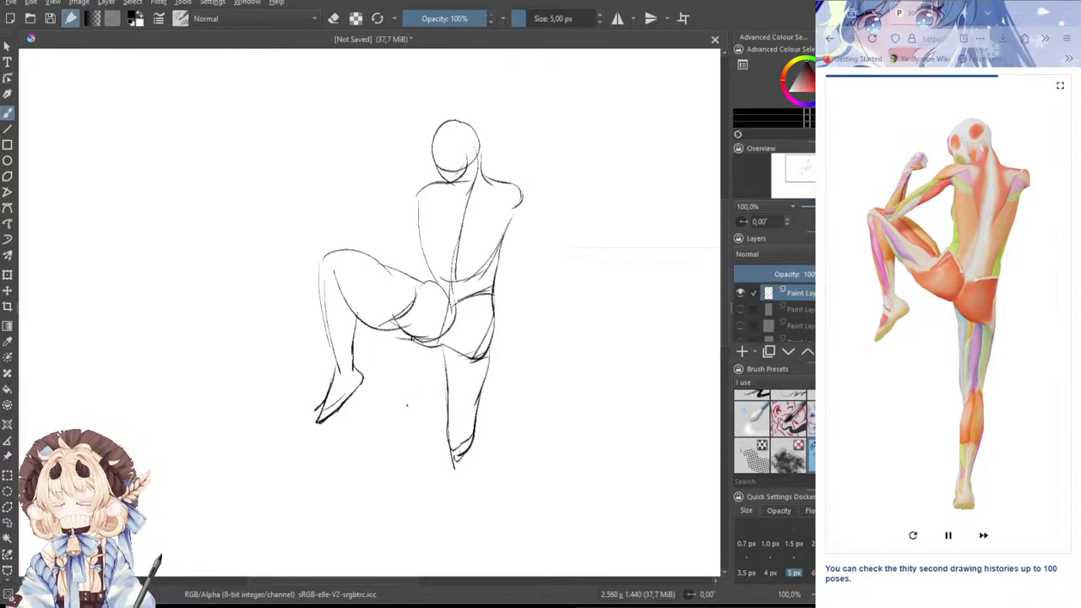
- Draw the standing leg's lower leg from the knee down to the heel and foot
left_click_drag(428, 284, 430, 252)
mouse_move(468, 400)
left_mouse_down()
mouse_move(451, 451)
mouse_move(452, 523)
left_mouse_up()
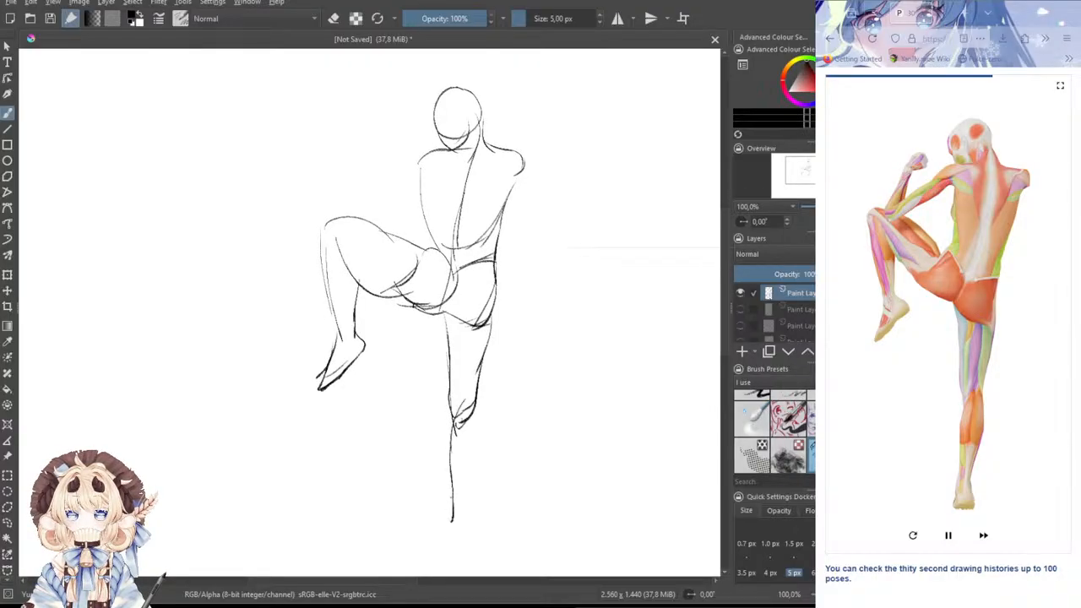
mouse_move(471, 401)
left_mouse_down()
mouse_move(475, 461)
mouse_move(459, 531)
mouse_move(446, 516)
mouse_move(464, 534)
mouse_move(445, 532)
mouse_move(473, 534)
mouse_move(462, 537)
left_mouse_up()
key("ctrl+z")
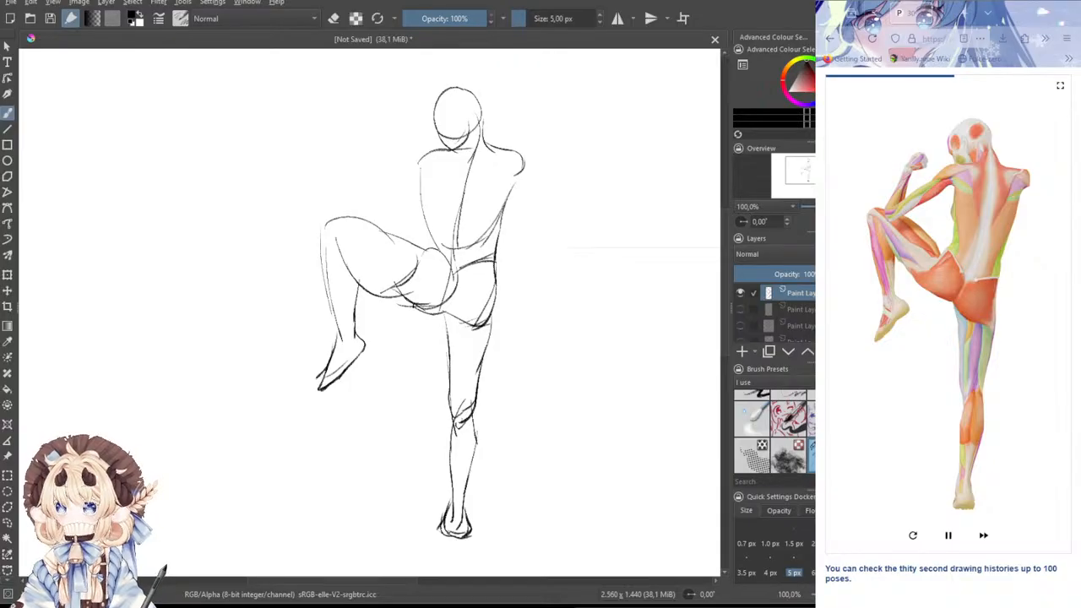
- Reinforce both side contours of the standing leg and darken its foot outline
left_click_drag(445, 311, 439, 356)
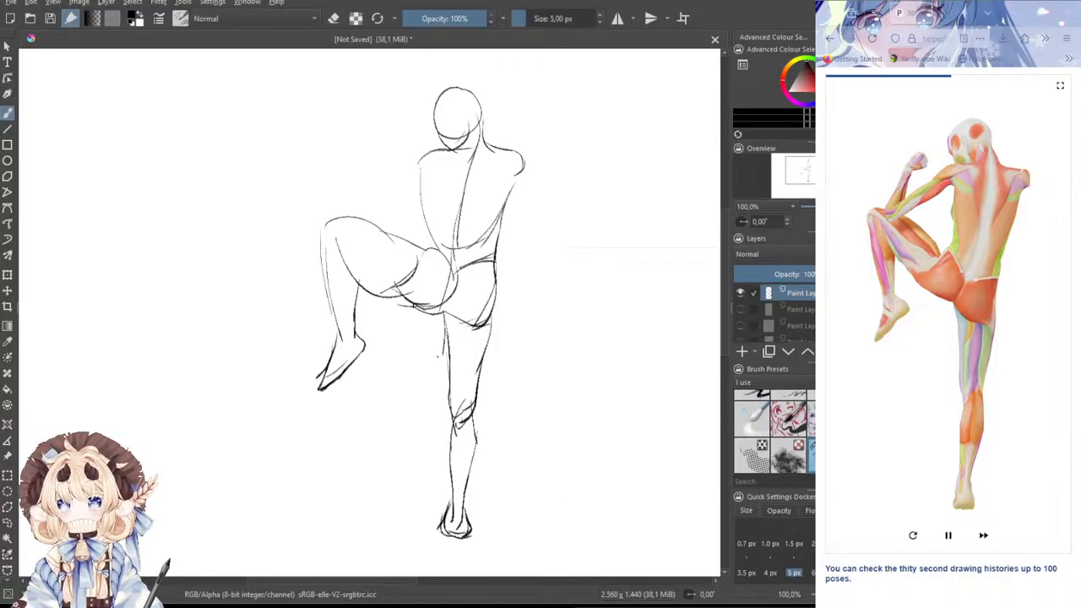
mouse_move(445, 318)
left_mouse_down()
mouse_move(452, 419)
mouse_move(473, 459)
mouse_move(466, 535)
left_mouse_up()
mouse_move(449, 500)
left_mouse_down()
mouse_move(445, 534)
mouse_move(467, 538)
left_mouse_up()
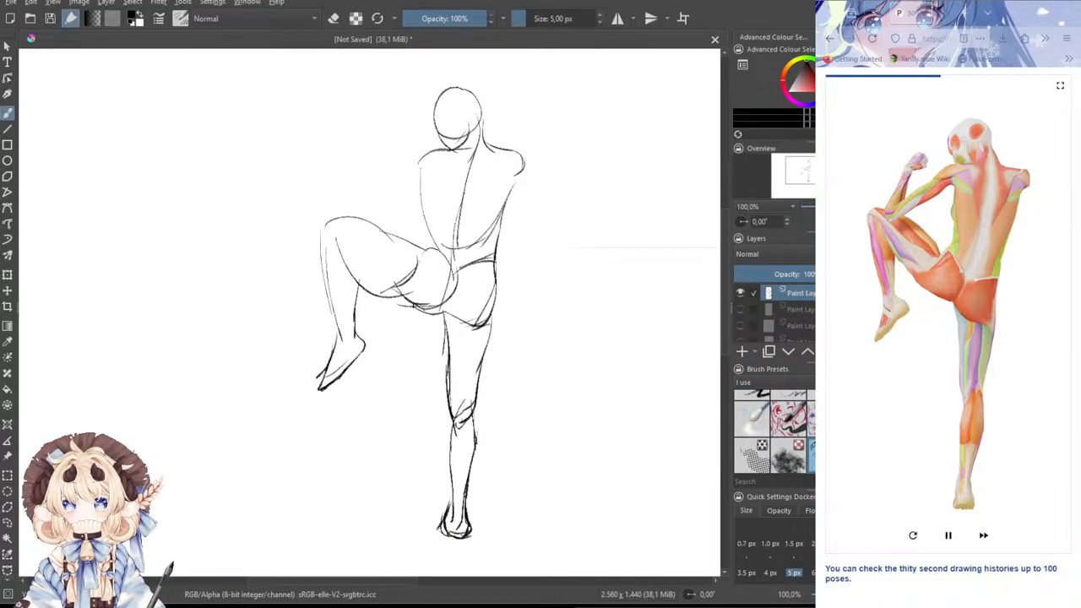
left_click_drag(496, 293, 490, 336)
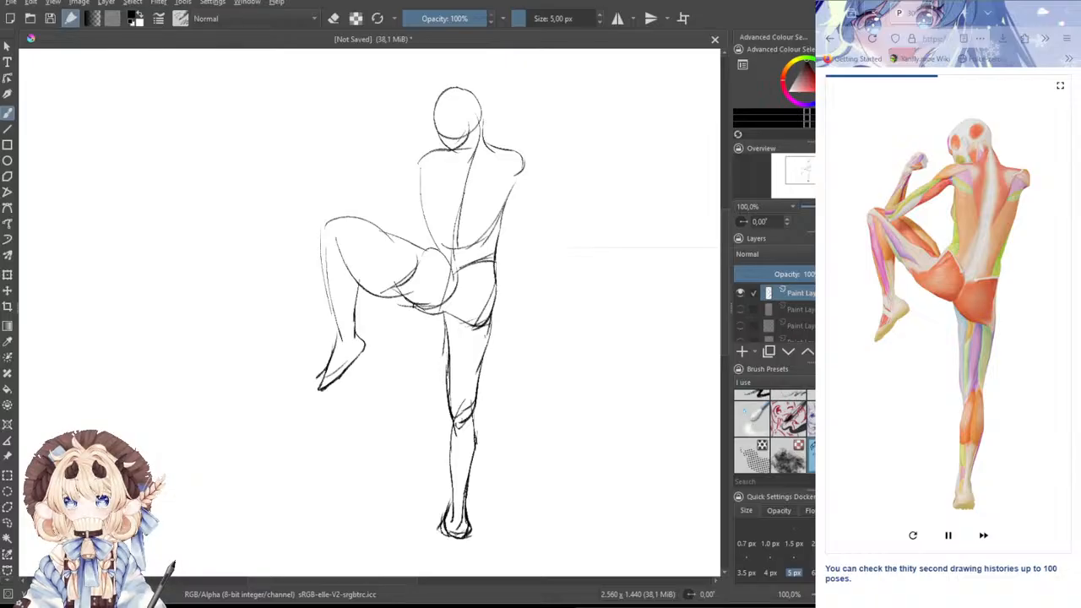
left_click_drag(496, 298, 481, 366)
left_click_drag(498, 275, 474, 419)
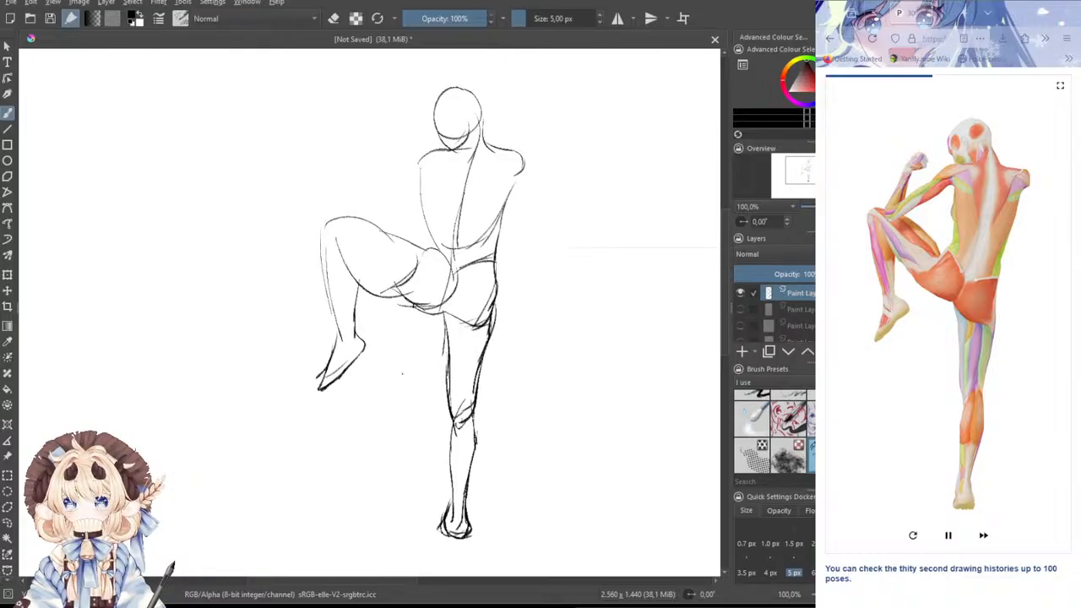
- Sketch the upper arm reaching from the shoulder to the raised knee and strengthen the torso side below it
left_click_drag(410, 375, 413, 434)
left_click_drag(425, 215, 359, 276)
mouse_move(347, 225)
left_mouse_down()
mouse_move(347, 293)
mouse_move(411, 248)
mouse_move(391, 269)
left_mouse_up()
mouse_move(440, 238)
left_mouse_down()
mouse_move(422, 245)
mouse_move(441, 254)
mouse_move(436, 284)
mouse_move(450, 316)
left_mouse_up()
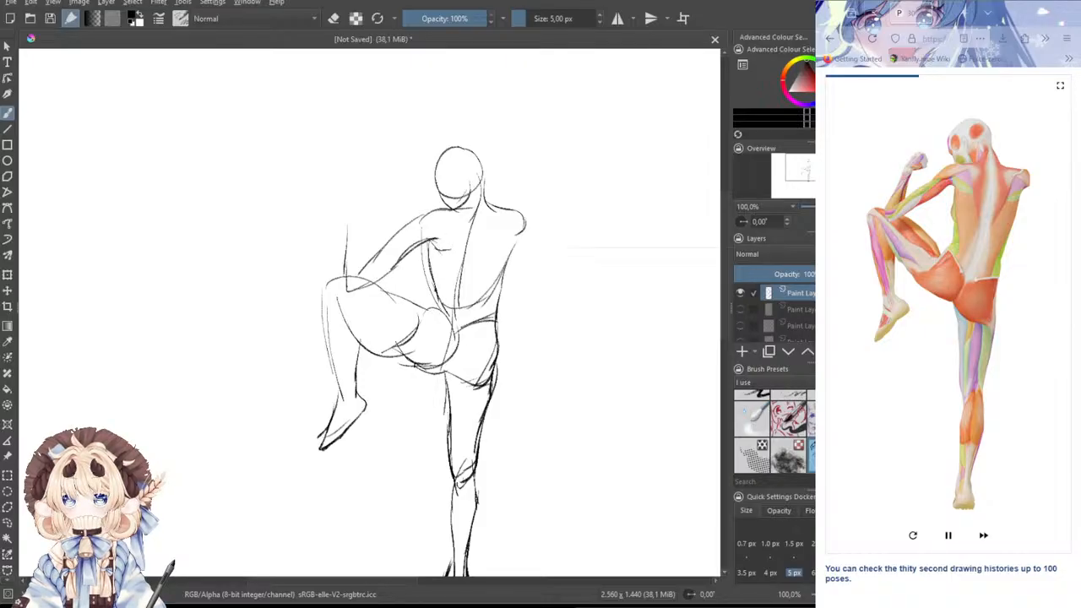
- Draw the forearm rising from the elbow at the raised knee to the wrist
mouse_move(372, 206)
left_mouse_down()
mouse_move(353, 232)
mouse_move(344, 292)
left_mouse_up()
left_click_drag(356, 238, 343, 290)
mouse_move(368, 199)
left_mouse_down()
mouse_move(355, 228)
mouse_move(361, 267)
left_mouse_up()
left_click_drag(371, 221, 353, 279)
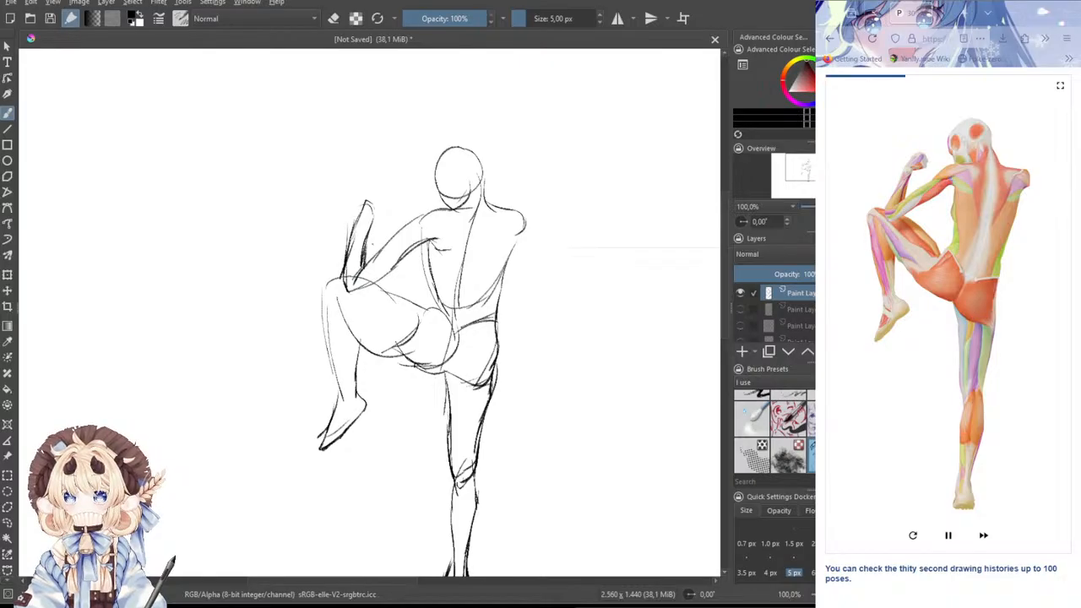
- Sketch the clenched fist with its fingers at the end of the raised forearm
mouse_move(376, 177)
left_mouse_down()
mouse_move(365, 194)
mouse_move(393, 174)
mouse_move(396, 194)
mouse_move(373, 218)
left_mouse_up()
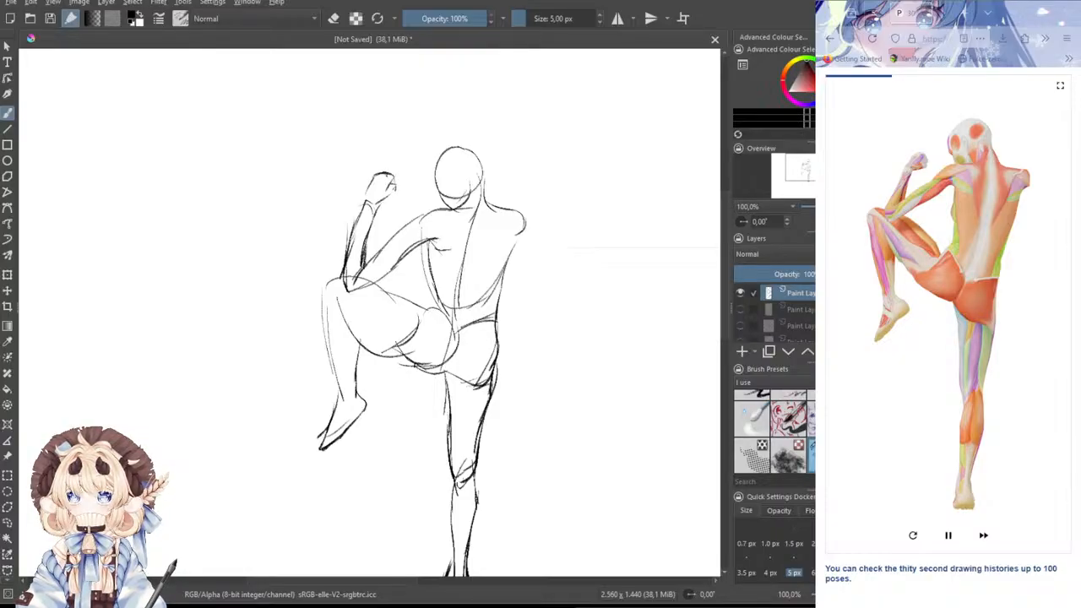
mouse_move(377, 174)
left_mouse_down()
mouse_move(391, 168)
mouse_move(400, 191)
left_mouse_up()
key("ctrl+z")
key("ctrl+z")
key("ctrl+z")
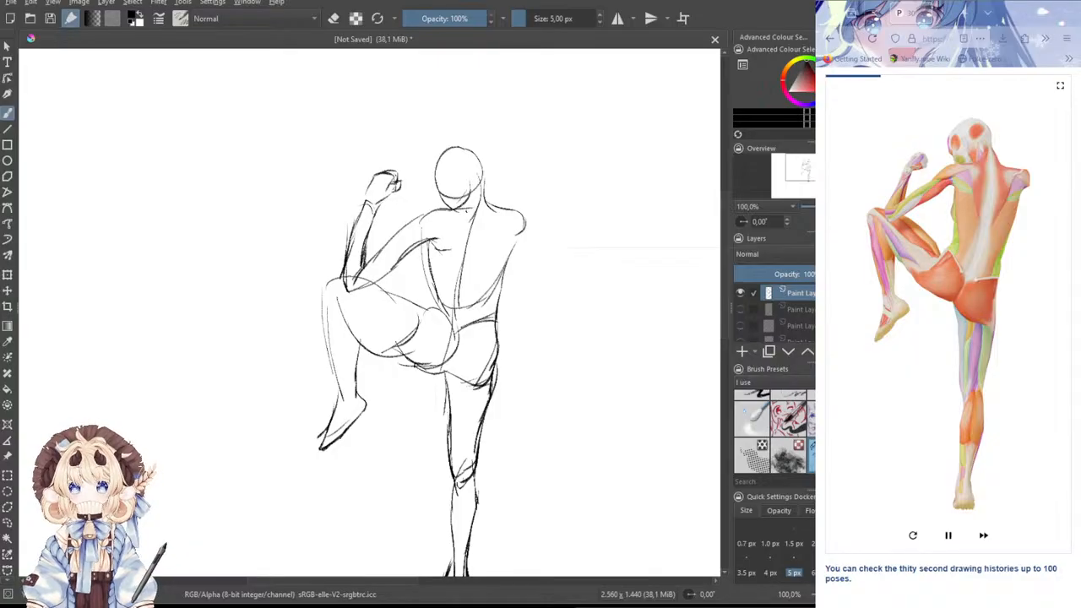
- Reinforce the far side contour of the torso and the thigh, shin and foot outlines of the raised leg
mouse_move(526, 226)
left_mouse_down()
mouse_move(498, 280)
mouse_move(498, 342)
left_mouse_up()
left_click_drag(328, 289, 387, 324)
key("ctrl+z")
mouse_move(330, 284)
left_mouse_down()
mouse_move(435, 311)
mouse_move(324, 323)
mouse_move(343, 395)
left_mouse_up()
key("ctrl+z")
left_click_drag(328, 321, 341, 398)
mouse_move(359, 342)
left_mouse_down()
mouse_move(355, 428)
mouse_move(336, 441)
left_mouse_up()
key("ctrl+z")
key("ctrl+z")
mouse_move(340, 400)
left_mouse_down()
mouse_move(322, 446)
mouse_move(350, 435)
mouse_move(339, 442)
left_mouse_up()
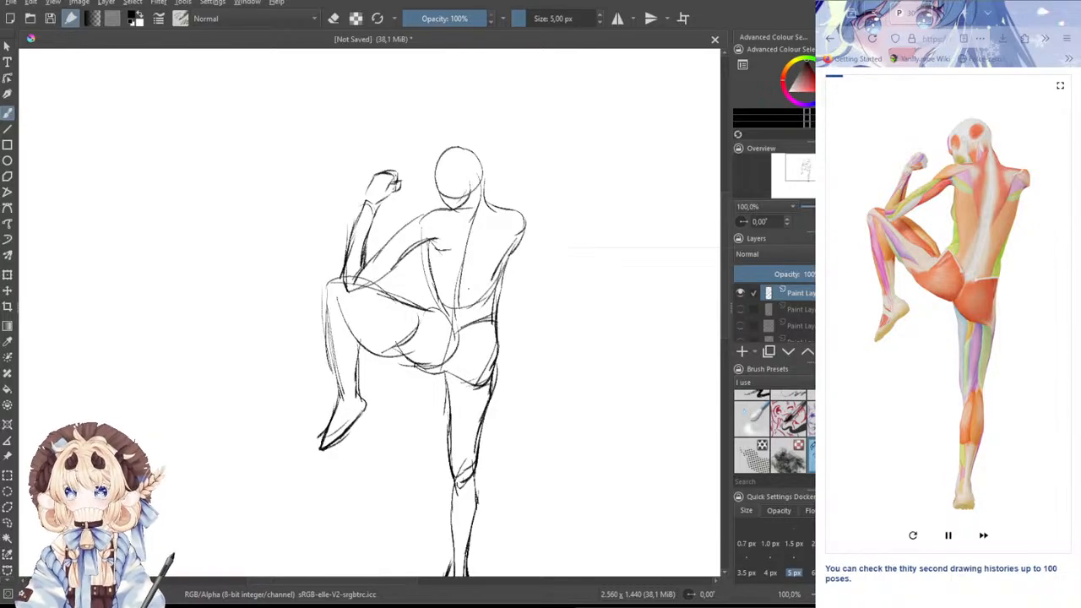
- Add shoulder muscle shapes and converging upper-back muscle lines on both sides of the spine
mouse_move(441, 226)
left_mouse_down()
mouse_move(420, 232)
mouse_move(438, 211)
mouse_move(436, 235)
mouse_move(447, 204)
mouse_move(430, 226)
mouse_move(463, 262)
left_mouse_up()
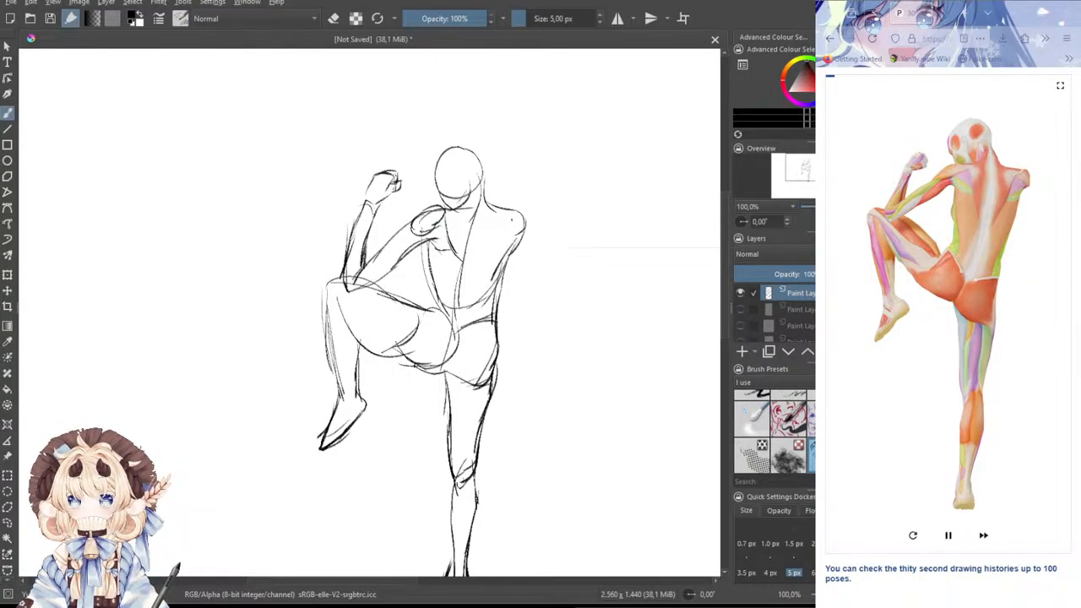
left_click_drag(509, 210, 461, 266)
left_click_drag(522, 226, 496, 249)
left_click_drag(503, 241, 491, 246)
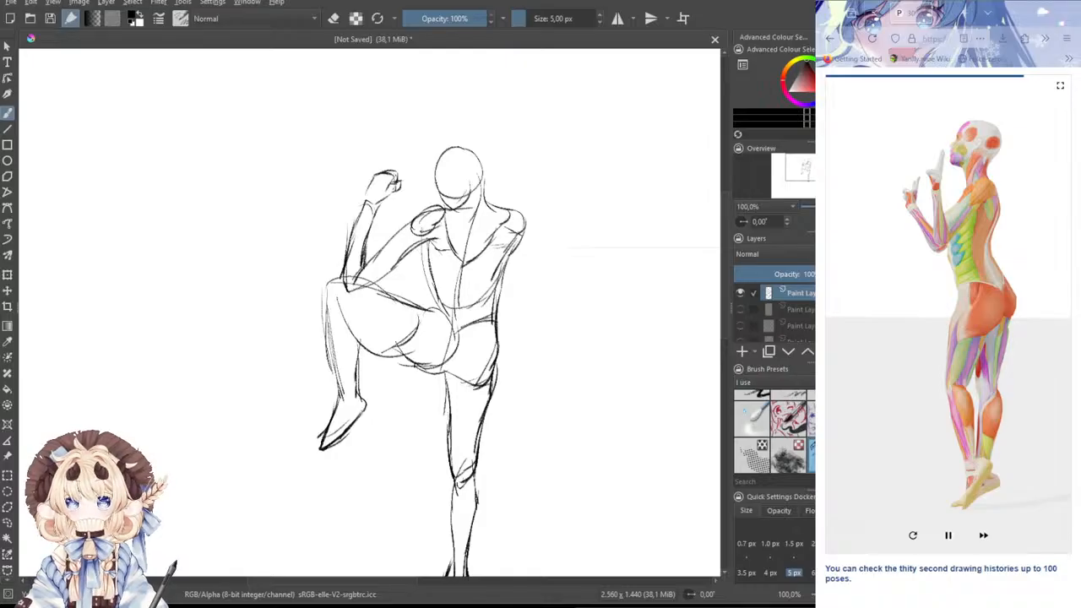
- Hide the finished high-knee figure and start a fresh paint layer for the next pose
key("Delete")
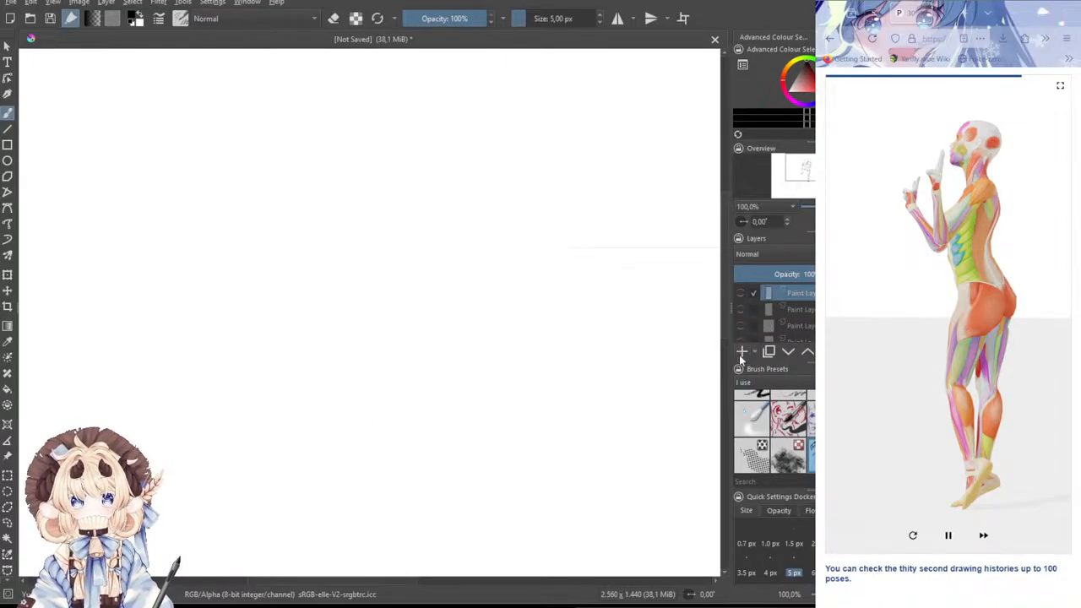
- Sketch the standing figure's side-facing head with a brow line, jaw and front of the neck
left_click_drag(468, 114, 443, 169)
key("ctrl+z")
key("ctrl+z")
mouse_move(464, 112)
left_mouse_down()
mouse_move(450, 159)
mouse_move(473, 133)
mouse_move(451, 160)
mouse_move(473, 156)
left_mouse_up()
mouse_move(452, 158)
left_mouse_down()
mouse_move(468, 158)
mouse_move(477, 192)
left_mouse_up()
key("ctrl+z")
- Draw the back of the neck, the ribcage oval and the belly contour of the standing figure
left_click_drag(502, 145, 497, 183)
mouse_move(495, 162)
left_mouse_down()
mouse_move(498, 191)
mouse_move(507, 190)
mouse_move(498, 186)
mouse_move(454, 242)
mouse_move(470, 279)
left_mouse_up()
key("ctrl+z")
key("ctrl+z")
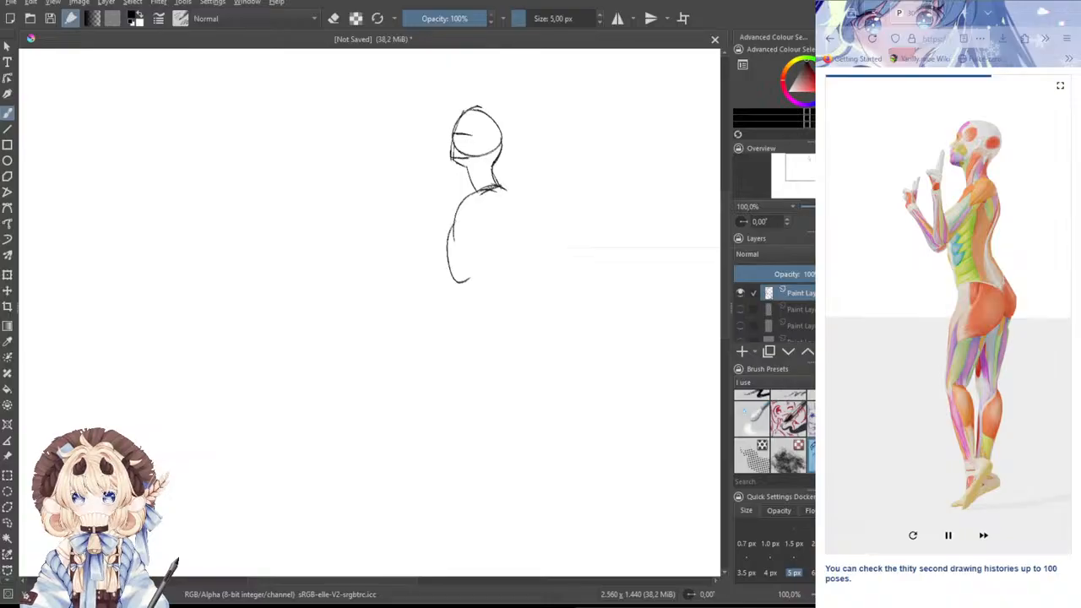
left_click_drag(507, 194, 484, 257)
mouse_move(509, 218)
left_mouse_down()
mouse_move(448, 314)
mouse_move(468, 343)
left_mouse_up()
left_click_drag(491, 245, 488, 291)
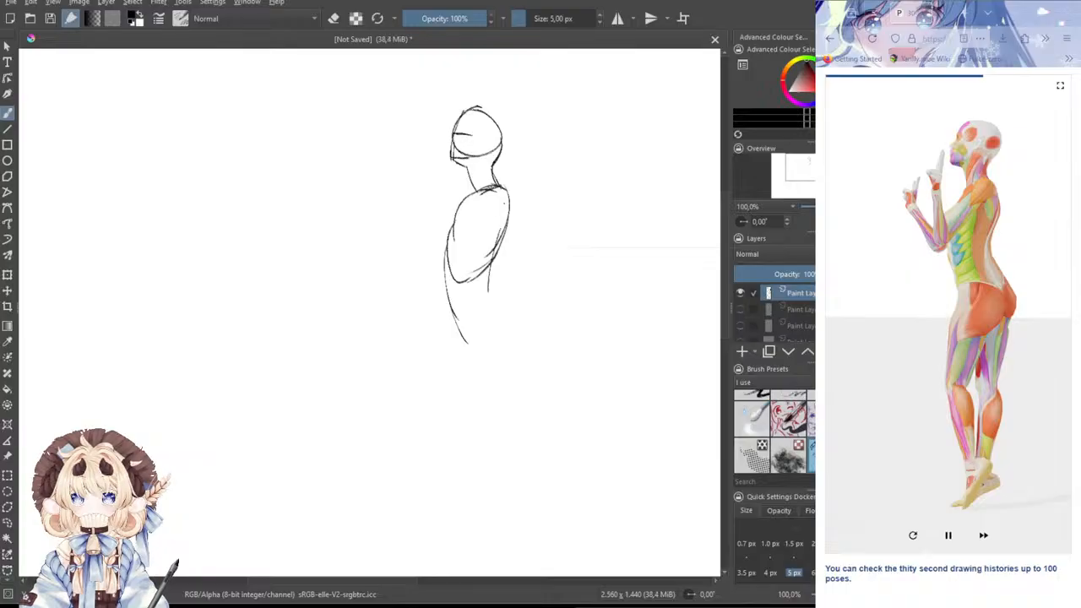
- Draw the standing figure's curved back, waistline, rounded buttock and the front of the thigh
mouse_move(510, 194)
left_mouse_down()
mouse_move(488, 283)
mouse_move(501, 326)
left_mouse_up()
left_click_drag(487, 265, 496, 338)
mouse_move(485, 292)
left_mouse_down()
mouse_move(497, 337)
mouse_move(454, 343)
mouse_move(496, 339)
mouse_move(512, 384)
left_mouse_up()
mouse_move(499, 311)
left_mouse_down()
mouse_move(514, 327)
mouse_move(522, 377)
left_mouse_up()
left_click_drag(512, 191, 499, 263)
mouse_move(512, 203)
left_mouse_down()
mouse_move(495, 308)
mouse_move(522, 368)
left_mouse_up()
left_click_drag(463, 298, 438, 463)
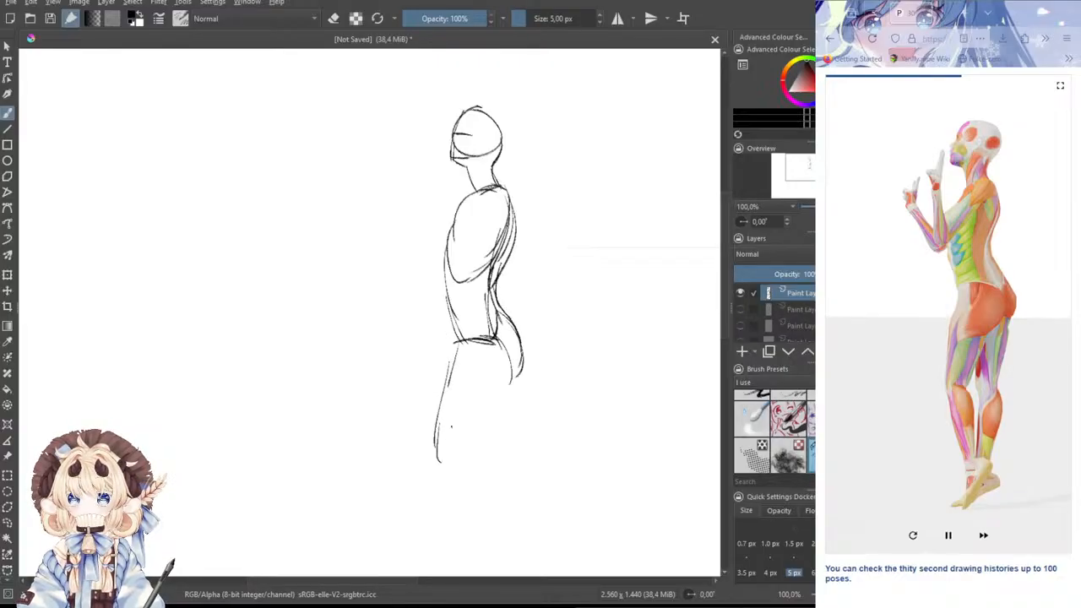
- Draw the underside of the front thigh, the knee, the lower leg and the foot raised on tiptoe
mouse_move(510, 378)
left_mouse_down()
mouse_move(466, 412)
mouse_move(461, 449)
left_mouse_up()
mouse_move(477, 413)
left_mouse_down()
mouse_move(448, 453)
mouse_move(469, 536)
left_mouse_up()
key("ctrl+z")
left_click_drag(440, 462, 468, 541)
key("ctrl+z")
mouse_move(447, 443)
left_mouse_down()
mouse_move(465, 466)
mouse_move(465, 450)
left_mouse_up()
mouse_move(464, 449)
left_mouse_down()
mouse_move(486, 531)
mouse_move(499, 529)
mouse_move(451, 566)
left_mouse_up()
mouse_move(463, 522)
left_mouse_down()
mouse_move(444, 556)
mouse_move(475, 554)
mouse_move(443, 565)
mouse_move(478, 556)
left_mouse_up()
key("ctrl+z")
key("ctrl+z")
key("ctrl+z")
left_click_drag(500, 514, 448, 569)
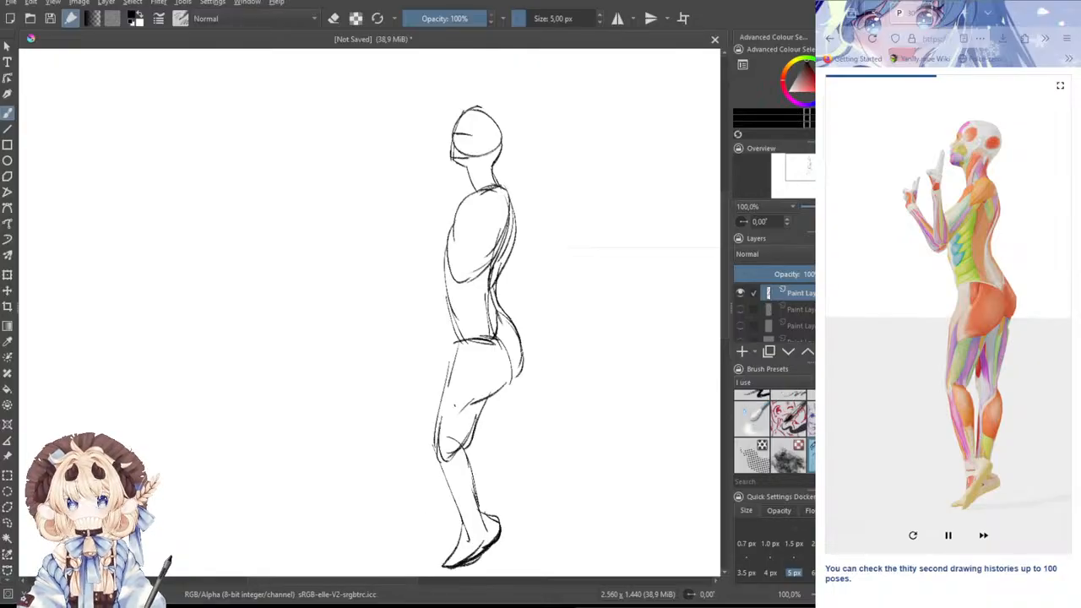
- Outline the standing figure's rear leg from the buttock down past the knee to the ankle
left_click_drag(488, 399, 475, 455)
mouse_move(524, 375)
left_mouse_down()
mouse_move(496, 458)
mouse_move(473, 467)
mouse_move(483, 513)
left_mouse_up()
mouse_move(478, 469)
left_mouse_down()
mouse_move(481, 494)
mouse_move(535, 331)
mouse_move(533, 349)
left_mouse_up()
mouse_move(550, 255)
left_mouse_down()
mouse_move(521, 334)
mouse_move(532, 353)
mouse_move(519, 404)
mouse_move(534, 438)
mouse_move(506, 460)
mouse_move(527, 425)
mouse_move(519, 445)
mouse_move(461, 446)
mouse_move(446, 546)
mouse_move(454, 601)
left_mouse_up()
key("ctrl+z")
key("ctrl+z")
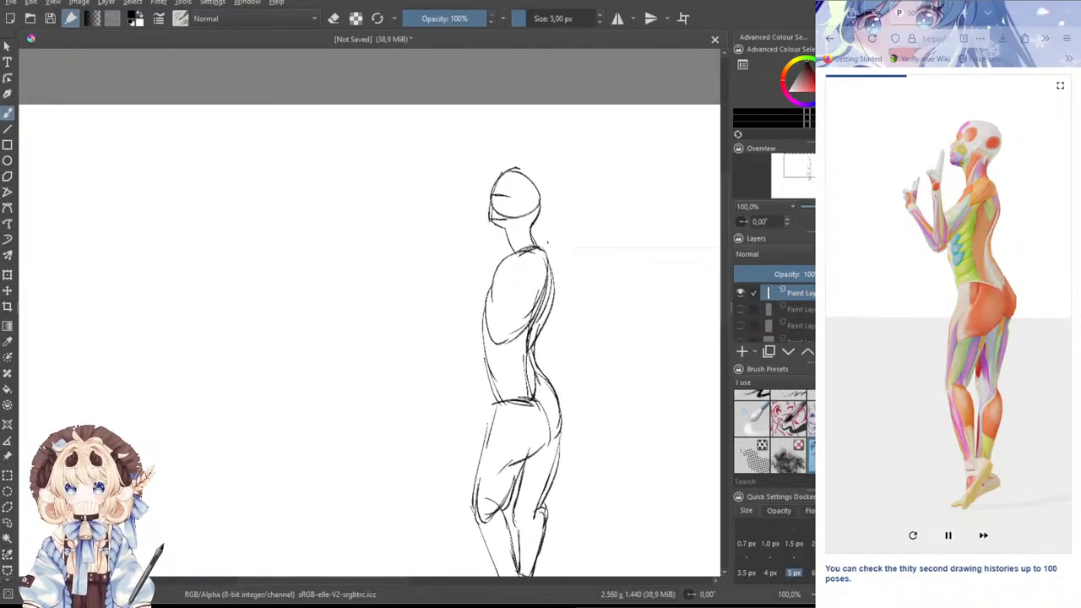
- Draw the near arm with an oval shoulder, a forward upper arm, a bent elbow and a raised forearm
mouse_move(539, 251)
left_mouse_down()
mouse_move(486, 292)
mouse_move(490, 342)
left_mouse_up()
key("ctrl+z")
key("ctrl+z")
left_click_drag(512, 292, 458, 326)
mouse_move(423, 255)
left_mouse_down()
mouse_move(439, 246)
mouse_move(466, 323)
left_mouse_up()
key("ctrl+z")
left_click_drag(439, 250, 462, 319)
left_click_drag(450, 282, 463, 321)
left_click_drag(438, 248, 458, 319)
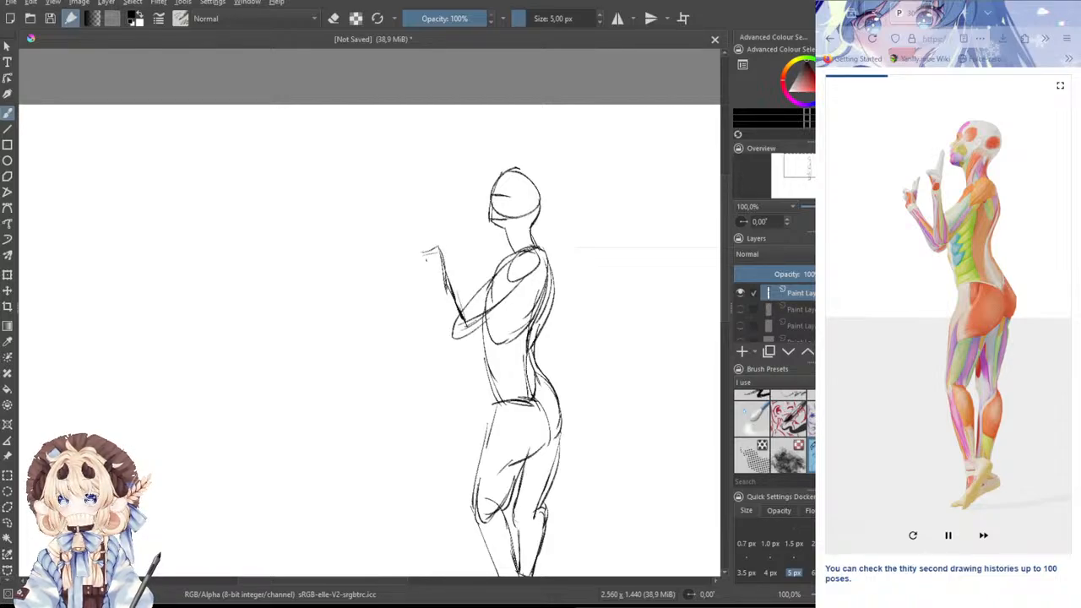
- Complete the near forearm's contour and draw the far forearm rising from its elbow beside it
mouse_move(426, 256)
left_mouse_down()
mouse_move(442, 336)
mouse_move(465, 342)
left_mouse_up()
key("ctrl+z")
key("ctrl+z")
left_click_drag(436, 300, 447, 337)
mouse_move(436, 299)
left_mouse_down()
mouse_move(455, 339)
mouse_move(478, 321)
left_mouse_up()
mouse_move(380, 275)
left_mouse_down()
mouse_move(394, 265)
mouse_move(420, 311)
mouse_move(407, 299)
mouse_move(440, 318)
left_mouse_up()
key("ctrl+z")
left_click_drag(382, 281, 415, 343)
key("ctrl+z")
mouse_move(381, 279)
left_mouse_down()
mouse_move(446, 350)
mouse_move(468, 336)
left_mouse_up()
left_click_drag(434, 342, 448, 345)
left_click_drag(391, 267, 438, 317)
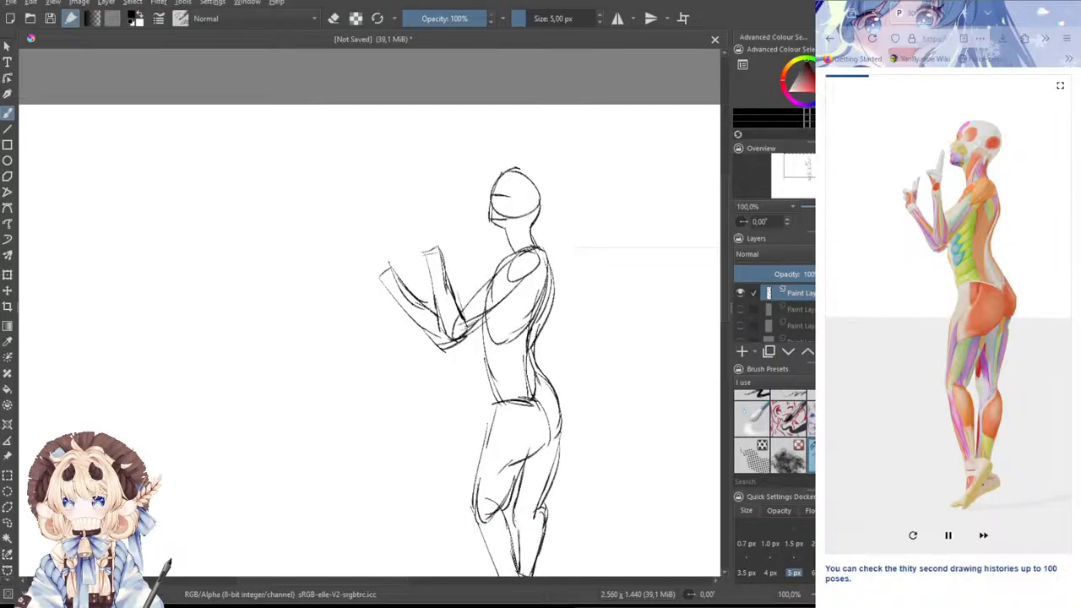
- Sketch both raised hands of the standing figure as curled fists with extended fingers
mouse_move(421, 240)
left_mouse_down()
mouse_move(422, 251)
mouse_move(440, 226)
mouse_move(442, 254)
mouse_move(436, 197)
mouse_move(441, 225)
mouse_move(446, 211)
mouse_move(422, 243)
mouse_move(442, 226)
mouse_move(417, 245)
left_mouse_up()
key("ctrl+z")
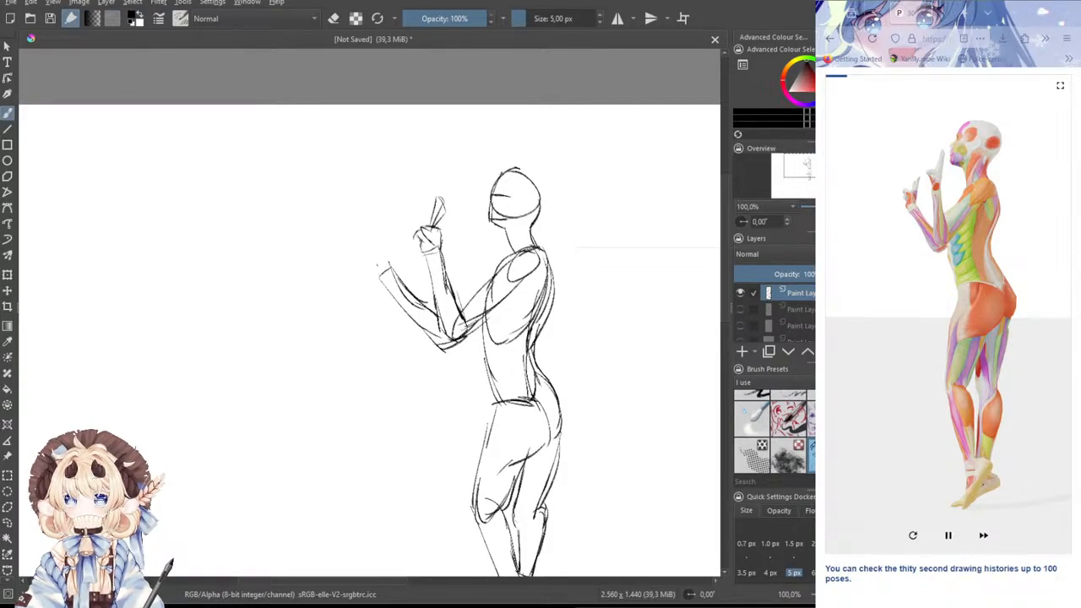
mouse_move(376, 253)
left_mouse_down()
mouse_move(393, 252)
mouse_move(391, 269)
mouse_move(366, 266)
mouse_move(381, 265)
mouse_move(380, 280)
mouse_move(388, 228)
mouse_move(392, 256)
left_mouse_up()
key("ctrl+z")
key("ctrl+z")
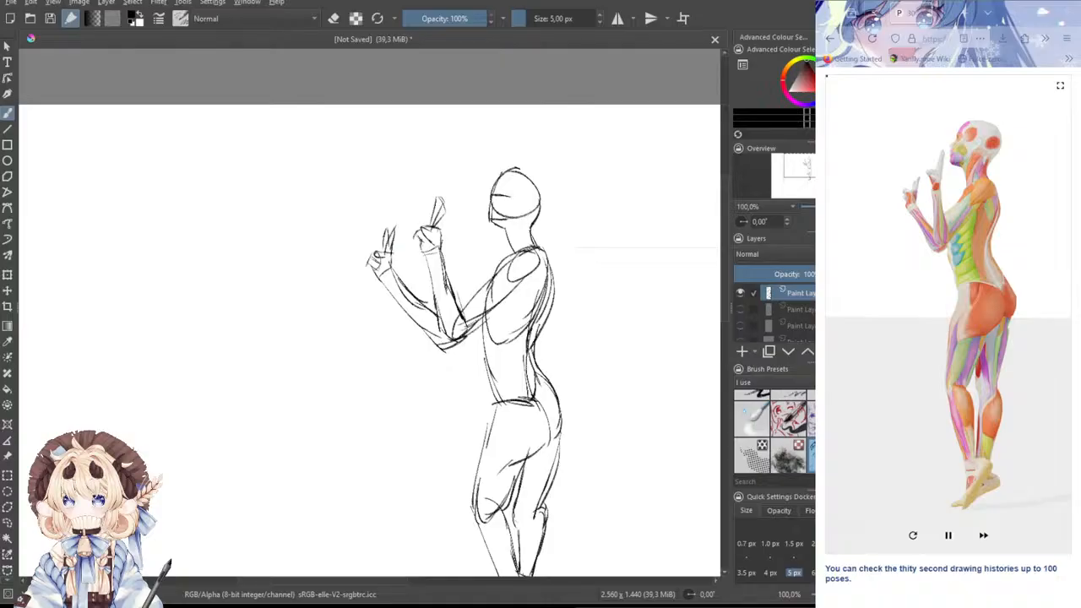
left_click_drag(464, 248, 460, 250)
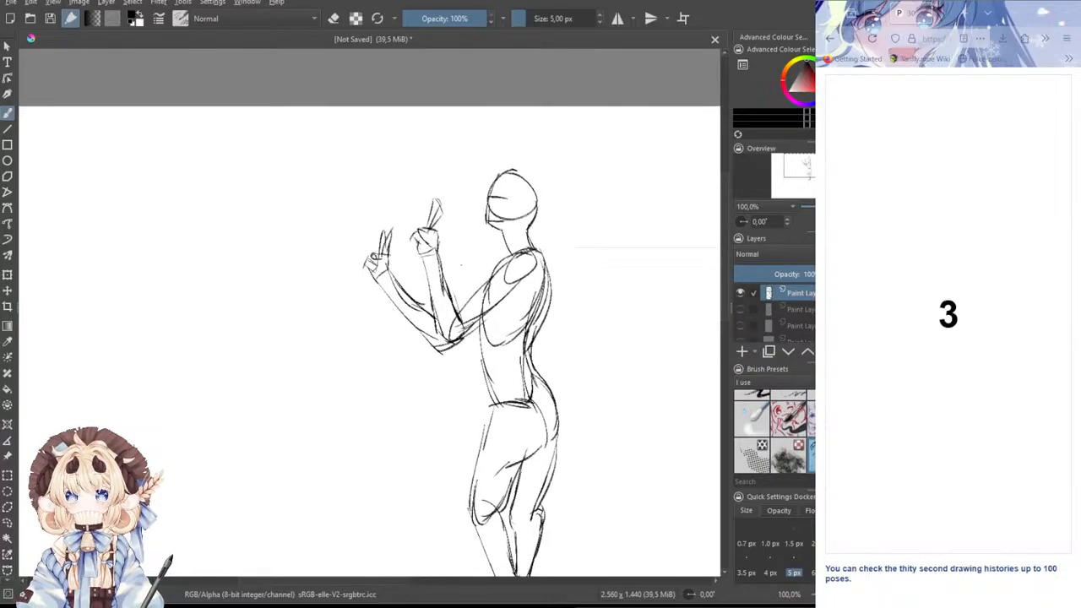
- Hide the finished standing figure and add a fresh paint layer for the next pose
left_click(740, 293)
left_click(742, 353)
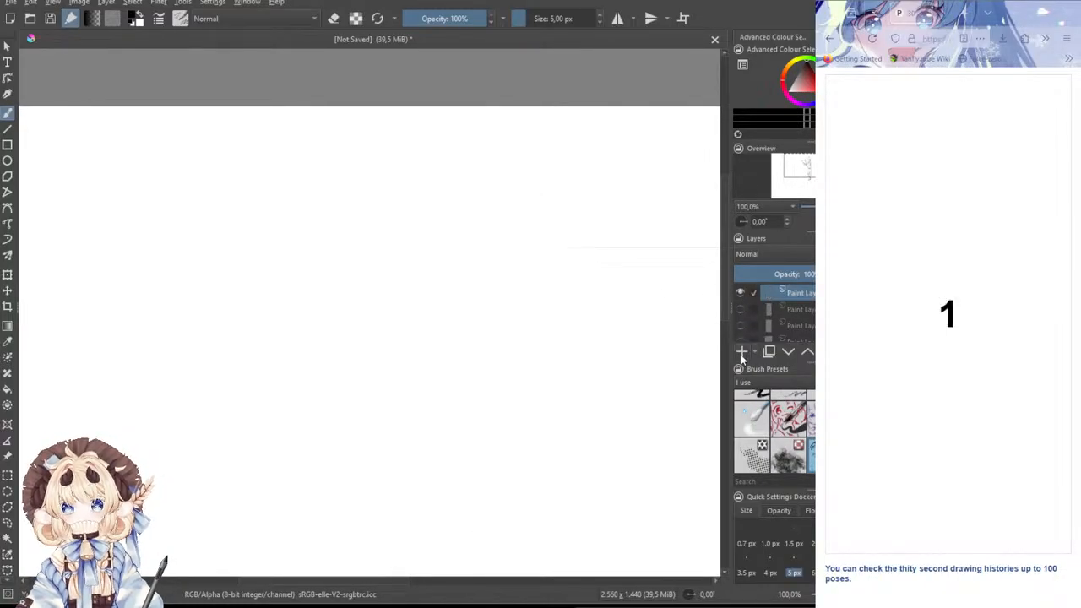
left_click_drag(451, 254, 450, 174)
left_click_drag(456, 235, 396, 166)
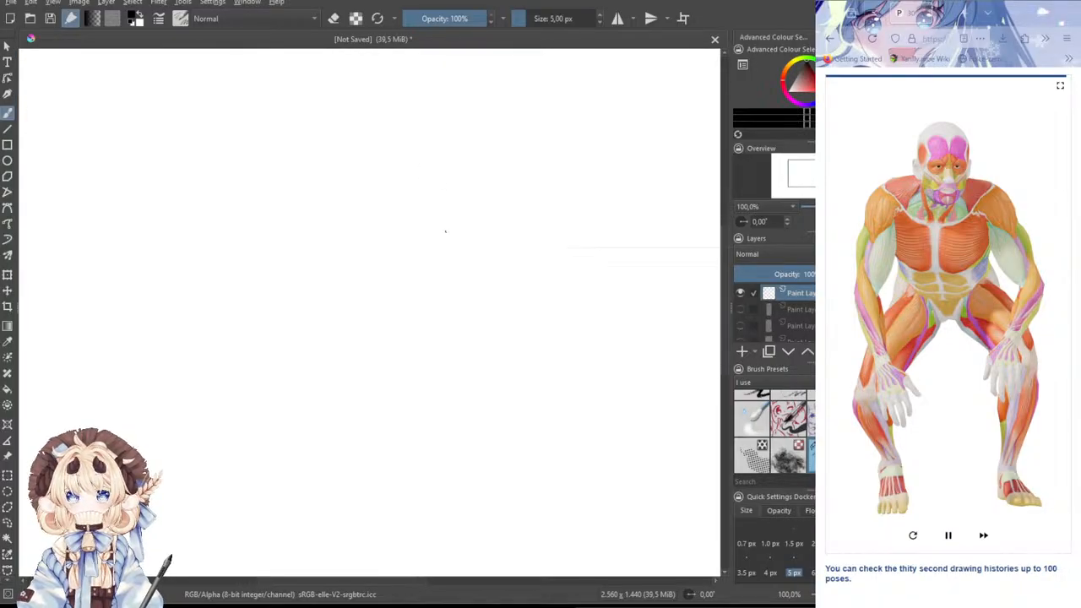
- Block in the crouching figure's torso with a large ribcage oval overlapping a flatter pelvis oval below
mouse_move(461, 160)
left_mouse_down()
mouse_move(398, 168)
mouse_move(427, 147)
mouse_move(381, 154)
mouse_move(397, 165)
mouse_move(457, 153)
mouse_move(439, 150)
mouse_move(411, 251)
mouse_move(407, 147)
left_mouse_up()
key("ctrl+z")
key("ctrl+z")
key("ctrl+z")
key("ctrl+z")
key("ctrl+z")
key("ctrl+z")
mouse_move(402, 240)
left_mouse_down()
mouse_move(361, 245)
mouse_move(348, 284)
left_mouse_up()
key("ctrl+z")
left_click_drag(381, 228, 347, 296)
left_click_drag(346, 296, 485, 266)
key("ctrl+z")
mouse_move(376, 240)
left_mouse_down()
mouse_move(456, 295)
mouse_move(436, 228)
mouse_move(439, 301)
mouse_move(381, 302)
left_mouse_up()
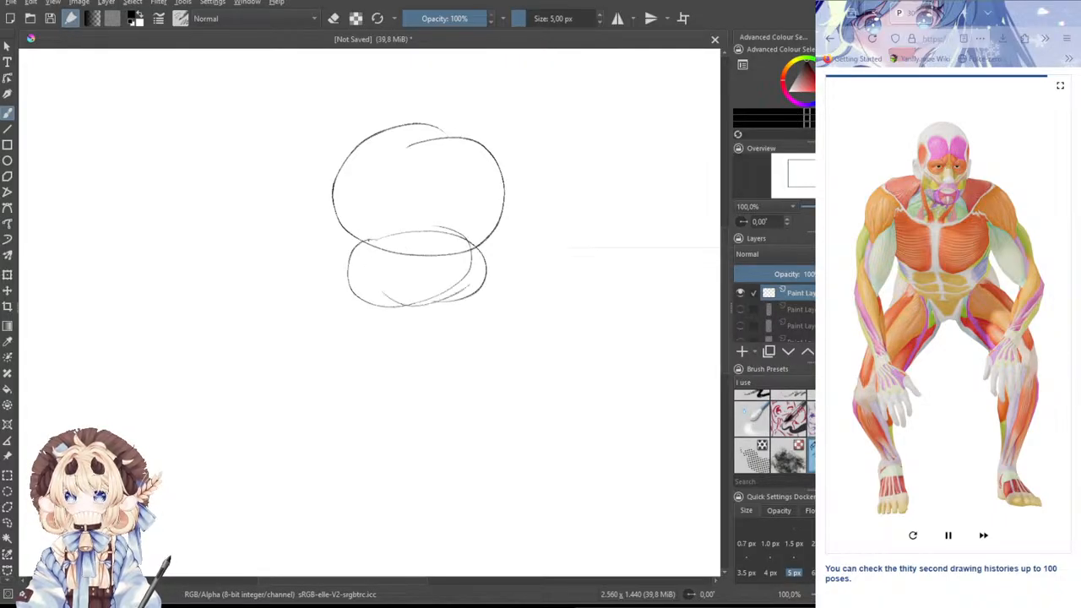
- Draw the ribcage's centre line and an oval head with crossed face guidelines above it
left_click_drag(411, 167, 403, 260)
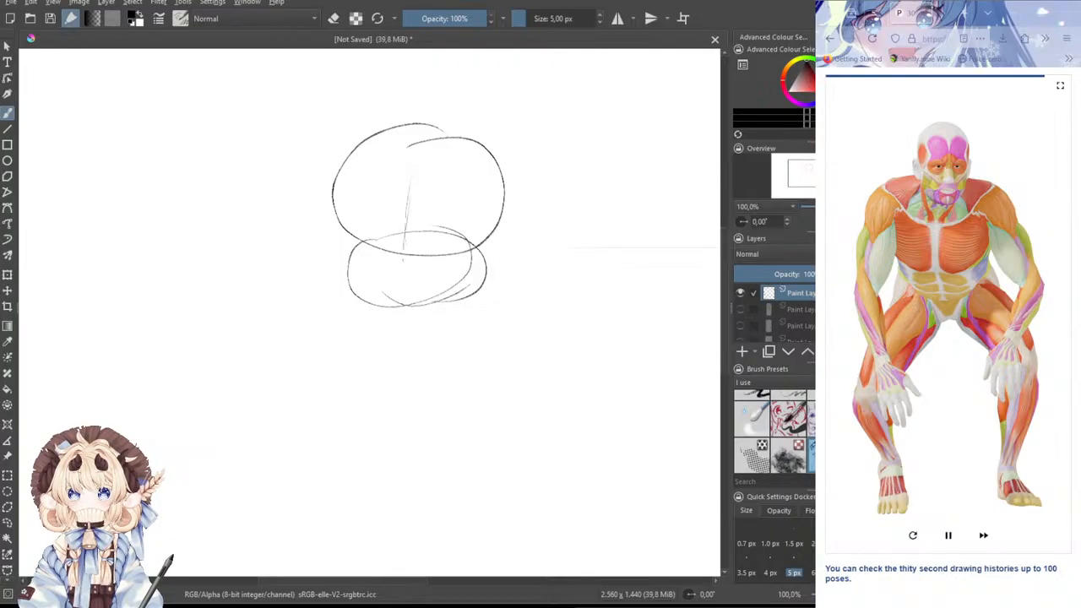
mouse_move(363, 149)
left_mouse_down()
mouse_move(400, 174)
mouse_move(365, 165)
mouse_move(419, 191)
mouse_move(468, 164)
mouse_move(474, 174)
mouse_move(358, 200)
mouse_move(344, 217)
left_mouse_up()
key("ctrl+z")
key("ctrl+z")
mouse_move(414, 115)
left_mouse_down()
mouse_move(393, 181)
mouse_move(410, 108)
mouse_move(385, 114)
mouse_move(439, 118)
mouse_move(409, 194)
left_mouse_up()
key("ctrl+z")
key("ctrl+z")
key("ctrl+z")
key("ctrl+z")
- Add the crouching figure's rounded shoulders, the collar contour and the breastbone line
mouse_move(392, 146)
left_mouse_down()
mouse_move(443, 142)
mouse_move(411, 194)
mouse_move(438, 140)
mouse_move(440, 181)
mouse_move(416, 196)
mouse_move(338, 193)
mouse_move(354, 204)
mouse_move(320, 229)
mouse_move(326, 242)
left_mouse_up()
key("ctrl+z")
key("ctrl+z")
mouse_move(400, 240)
left_mouse_down()
mouse_move(396, 283)
mouse_move(397, 267)
left_mouse_up()
mouse_move(378, 218)
left_mouse_down()
mouse_move(411, 237)
mouse_move(460, 202)
mouse_move(458, 223)
mouse_move(482, 231)
left_mouse_up()
mouse_move(487, 230)
left_mouse_down()
mouse_move(468, 233)
mouse_move(488, 235)
left_mouse_up()
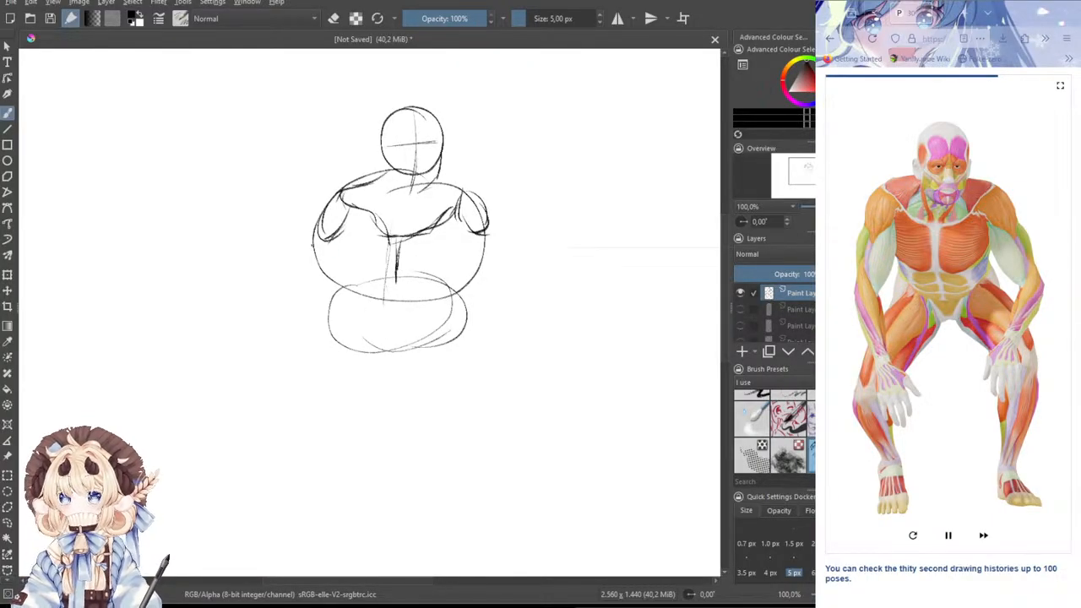
- Draw the figure's right arm down to the wrist and the curved lower edges of the chest
left_click_drag(309, 241, 295, 321)
left_click_drag(301, 314, 330, 287)
key("ctrl+z")
key("ctrl+z")
left_click_drag(323, 225, 306, 307)
left_click_drag(308, 308, 324, 289)
mouse_move(341, 231)
left_mouse_down()
mouse_move(330, 284)
mouse_move(299, 327)
mouse_move(331, 391)
left_mouse_up()
left_click_drag(312, 353, 326, 378)
left_click_drag(322, 298, 341, 391)
mouse_move(341, 260)
left_mouse_down()
mouse_move(372, 294)
mouse_move(390, 292)
left_mouse_up()
mouse_move(345, 291)
left_mouse_down()
mouse_move(385, 273)
mouse_move(406, 285)
mouse_move(445, 283)
left_mouse_up()
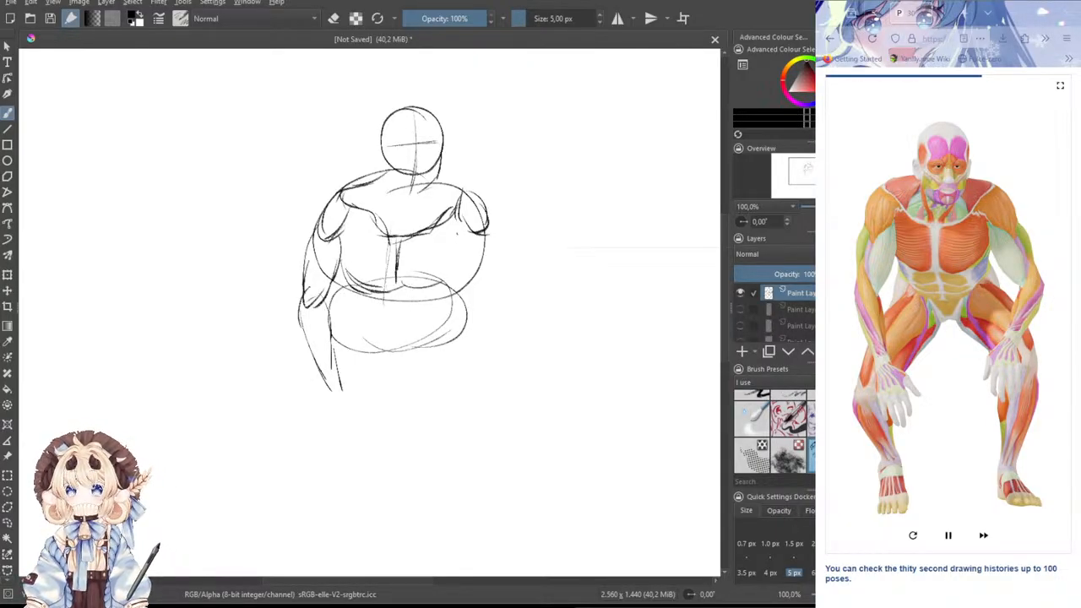
- Draw the figure's left upper arm and the forearm bending inward from the elbow to the wrist
mouse_move(478, 228)
left_mouse_down()
mouse_move(467, 282)
mouse_move(495, 294)
mouse_move(504, 267)
mouse_move(495, 290)
left_mouse_up()
key("ctrl+z")
key("ctrl+z")
left_click_drag(468, 240, 500, 288)
mouse_move(490, 221)
left_mouse_down()
mouse_move(504, 282)
mouse_move(458, 360)
left_mouse_up()
mouse_move(501, 265)
left_mouse_down()
mouse_move(515, 282)
mouse_move(507, 332)
mouse_move(465, 363)
mouse_move(484, 360)
mouse_move(439, 366)
mouse_move(454, 392)
mouse_move(446, 384)
left_mouse_up()
- Sketch the figure's hanging left hand with a blocky palm, finger segments and a thumb
mouse_move(442, 377)
left_mouse_down()
mouse_move(484, 377)
mouse_move(490, 397)
mouse_move(475, 394)
left_mouse_up()
mouse_move(482, 387)
left_mouse_down()
mouse_move(453, 386)
mouse_move(447, 428)
left_mouse_up()
mouse_move(447, 427)
left_mouse_down()
mouse_move(461, 415)
mouse_move(447, 424)
left_mouse_up()
mouse_move(447, 417)
left_mouse_down()
mouse_move(460, 435)
mouse_move(477, 417)
mouse_move(486, 423)
left_mouse_up()
mouse_move(484, 415)
left_mouse_down()
mouse_move(477, 427)
mouse_move(490, 436)
left_mouse_up()
left_click_drag(439, 366, 425, 406)
left_click_drag(426, 405, 443, 383)
- Sketch the figure's hanging right hand with grouped fingers and a separate thumb
mouse_move(326, 376)
left_mouse_down()
mouse_move(343, 387)
mouse_move(343, 412)
mouse_move(358, 393)
mouse_move(364, 414)
mouse_move(334, 438)
mouse_move(354, 434)
mouse_move(349, 451)
mouse_move(367, 455)
left_mouse_up()
left_click_drag(362, 416, 366, 456)
left_click_drag(366, 398, 379, 422)
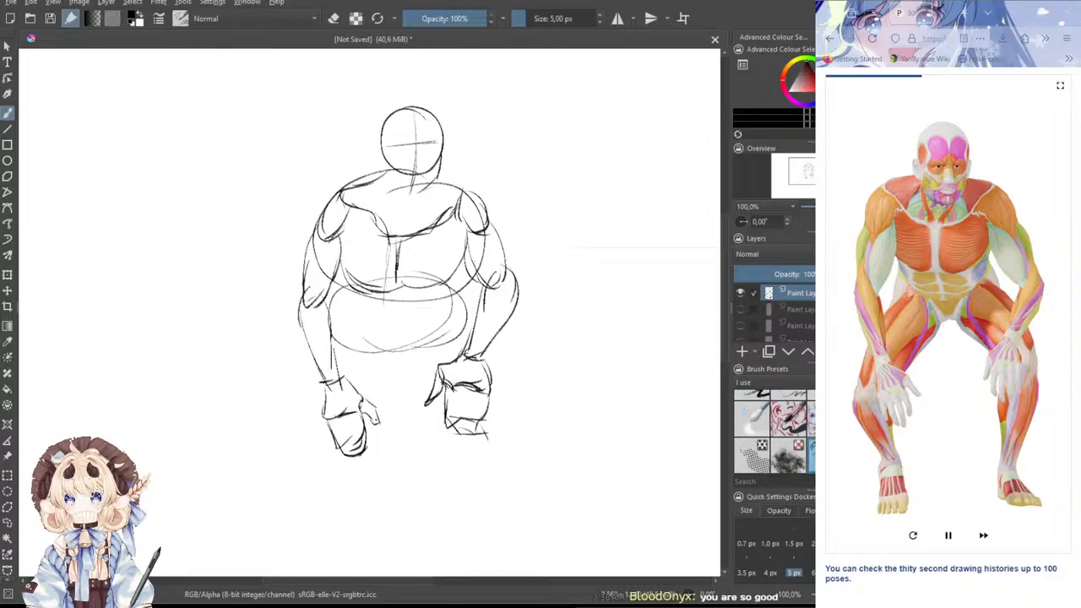
- Draw the V-shaped hip and groin contours and the start of the left inner thigh
left_click_drag(341, 282, 358, 319)
mouse_move(344, 295)
left_mouse_down()
mouse_move(361, 328)
mouse_move(342, 343)
left_mouse_up()
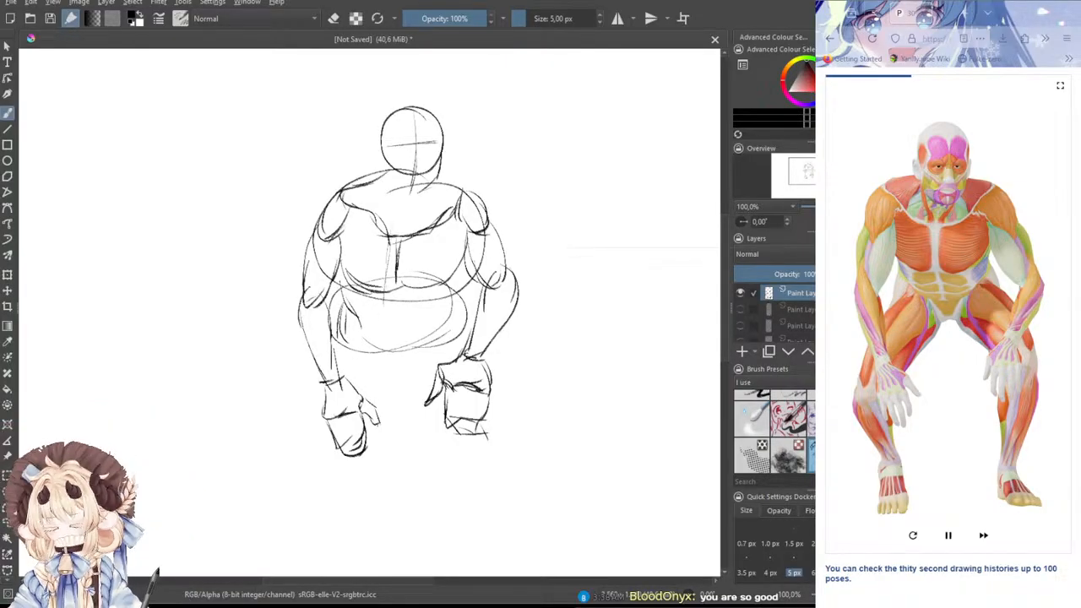
mouse_move(465, 287)
left_mouse_down()
mouse_move(460, 331)
mouse_move(431, 328)
mouse_move(402, 365)
mouse_move(394, 359)
left_mouse_up()
mouse_move(360, 321)
left_mouse_down()
mouse_move(388, 358)
mouse_move(414, 363)
left_mouse_up()
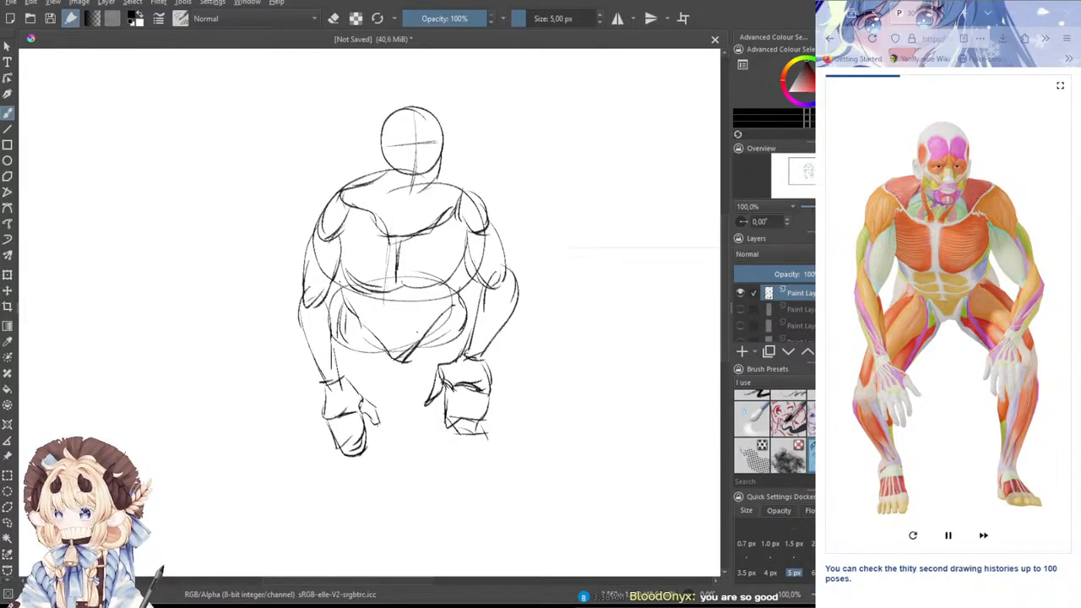
left_click_drag(451, 305, 472, 332)
left_click_drag(410, 361, 431, 374)
left_click_drag(414, 363, 442, 377)
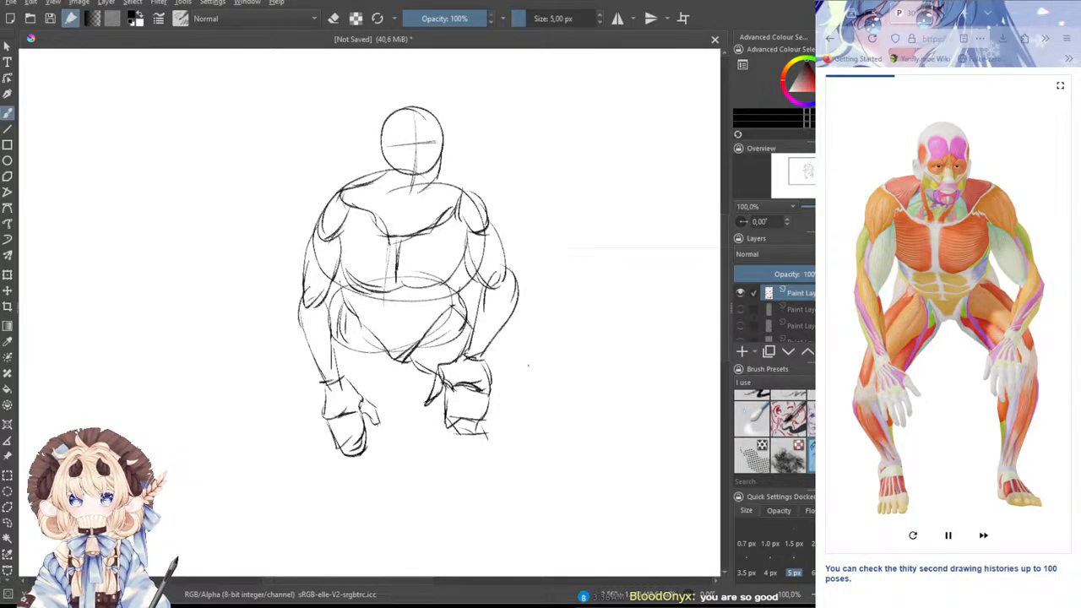
- Outline the crouching figure's left knee and both sides of its shin
mouse_move(504, 357)
left_mouse_down()
mouse_move(493, 433)
mouse_move(502, 420)
mouse_move(504, 445)
mouse_move(483, 500)
left_mouse_up()
left_click_drag(492, 463, 480, 495)
left_click_drag(461, 417, 460, 504)
mouse_move(448, 356)
left_mouse_down()
mouse_move(526, 313)
mouse_move(464, 331)
mouse_move(440, 354)
left_mouse_up()
- Draw the figure's right leg from the thigh past the hand to the ankle and rough foot
left_click_drag(419, 272, 406, 314)
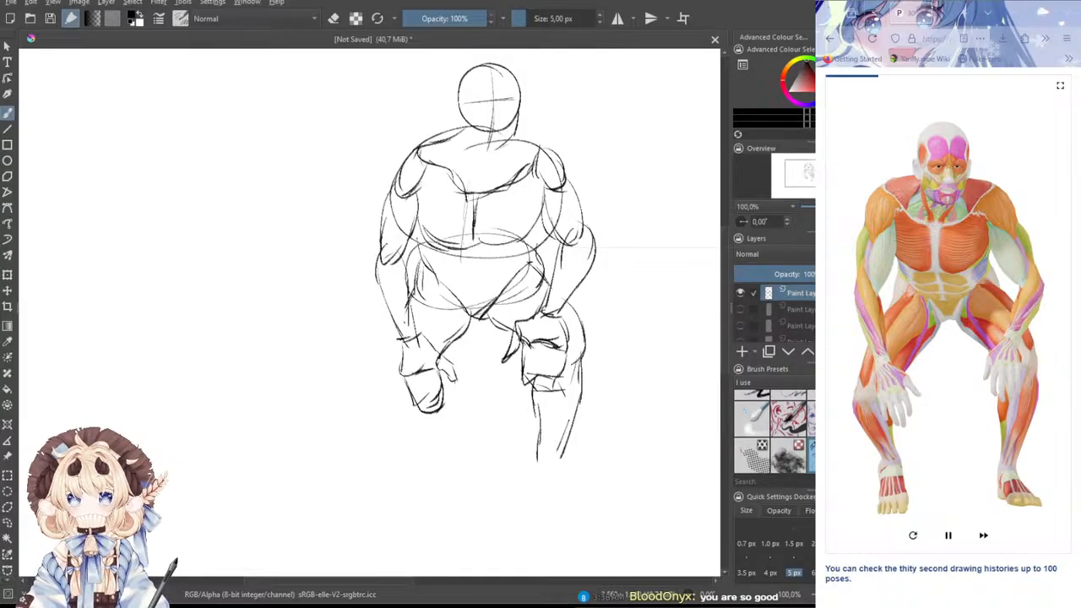
mouse_move(420, 258)
left_mouse_down()
mouse_move(387, 397)
mouse_move(431, 475)
left_mouse_up()
left_click_drag(435, 408, 433, 429)
mouse_move(429, 385)
left_mouse_down()
mouse_move(440, 467)
mouse_move(414, 457)
mouse_move(421, 507)
left_mouse_up()
left_click_drag(412, 470, 429, 525)
mouse_move(441, 442)
left_mouse_down()
mouse_move(453, 482)
mouse_move(445, 515)
mouse_move(416, 518)
mouse_move(454, 519)
left_mouse_up()
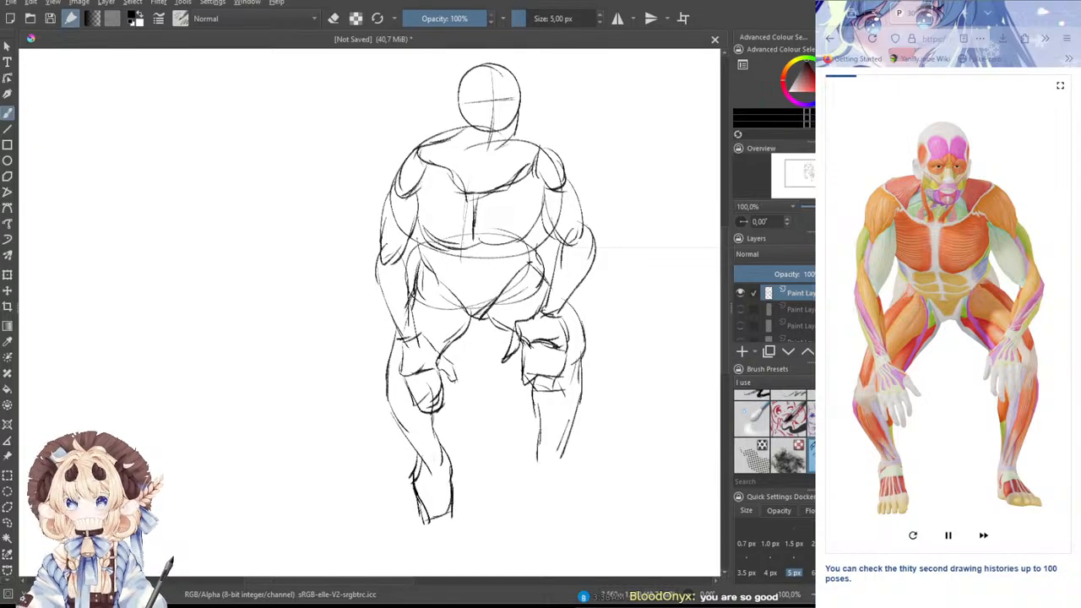
- Extend the left shin to the ankle and draw the outward-pointing left foot
left_click_drag(542, 404, 532, 497)
mouse_move(574, 451)
left_mouse_down()
mouse_move(564, 490)
mouse_move(589, 496)
left_mouse_up()
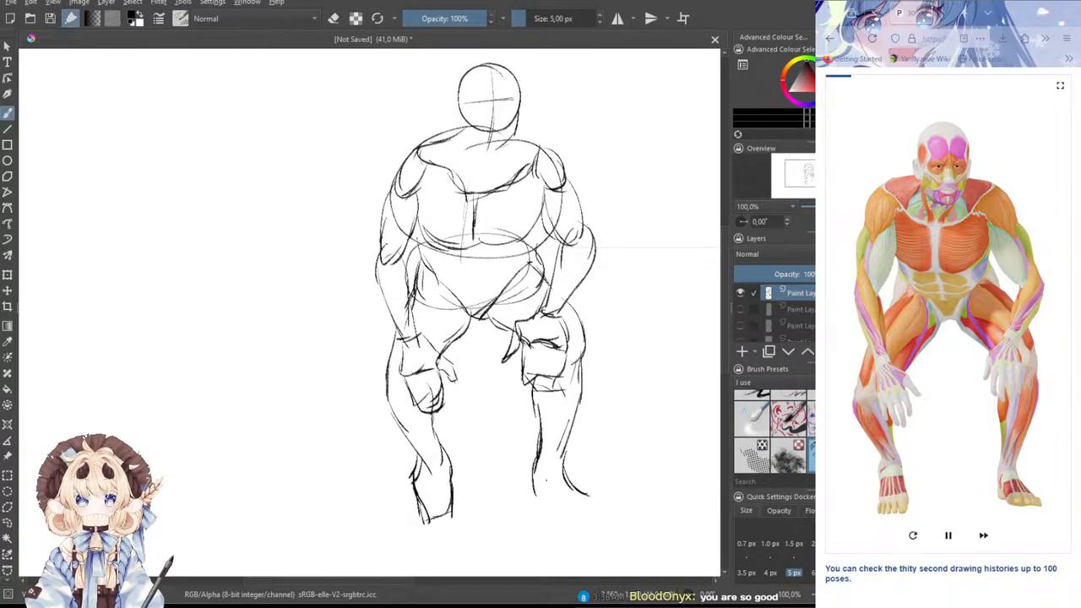
mouse_move(532, 465)
left_mouse_down()
mouse_move(541, 499)
mouse_move(577, 513)
mouse_move(588, 512)
mouse_move(561, 502)
mouse_move(591, 502)
left_mouse_up()
mouse_move(561, 505)
left_mouse_down()
mouse_move(597, 508)
mouse_move(552, 507)
mouse_move(583, 495)
mouse_move(553, 502)
left_mouse_up()
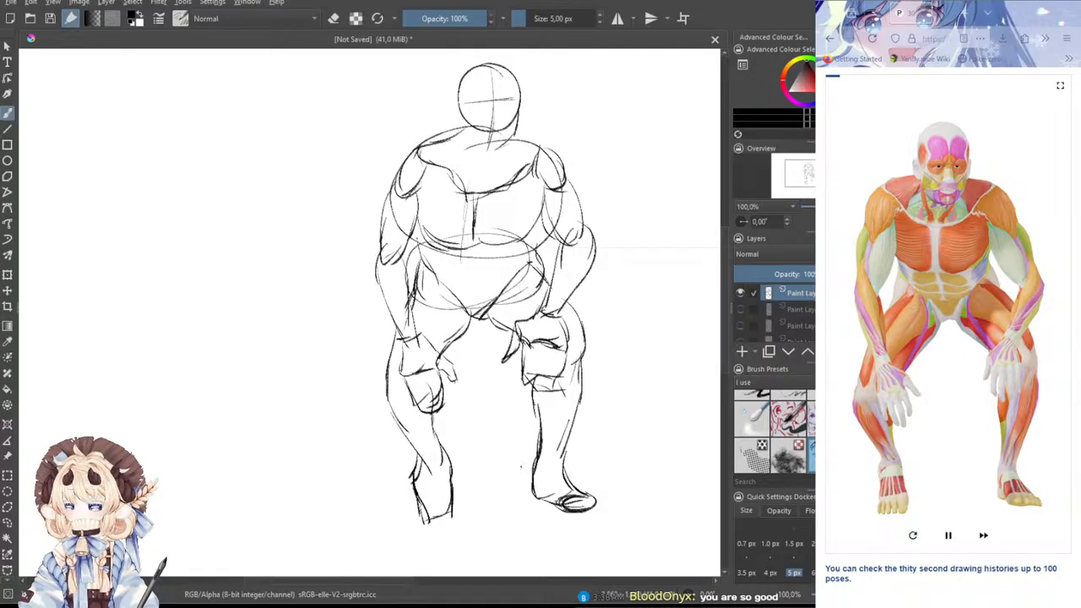
mouse_move(539, 458)
left_mouse_down()
mouse_move(533, 489)
mouse_move(567, 512)
mouse_move(578, 492)
mouse_move(594, 497)
left_mouse_up()
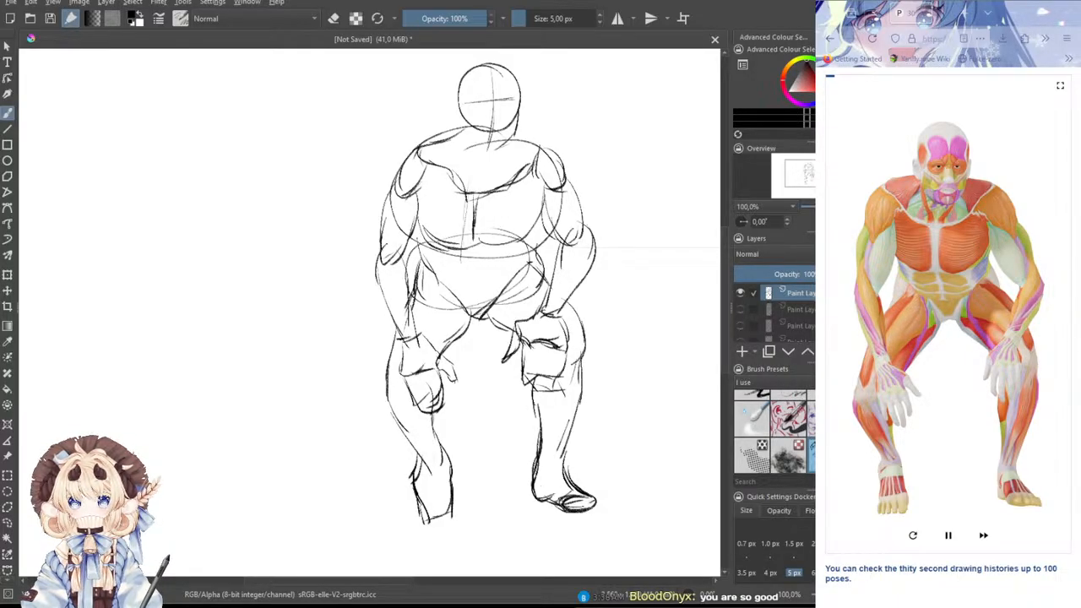
- Strengthen the right ankle and foot outline and close the foot with a toe line
mouse_move(455, 471)
left_mouse_down()
mouse_move(456, 502)
mouse_move(461, 485)
left_mouse_up()
mouse_move(455, 483)
left_mouse_down()
mouse_move(463, 524)
mouse_move(455, 512)
mouse_move(429, 529)
mouse_move(461, 522)
left_mouse_up()
left_click_drag(418, 455, 413, 484)
left_click_drag(411, 473, 427, 517)
left_click_drag(421, 498, 453, 528)
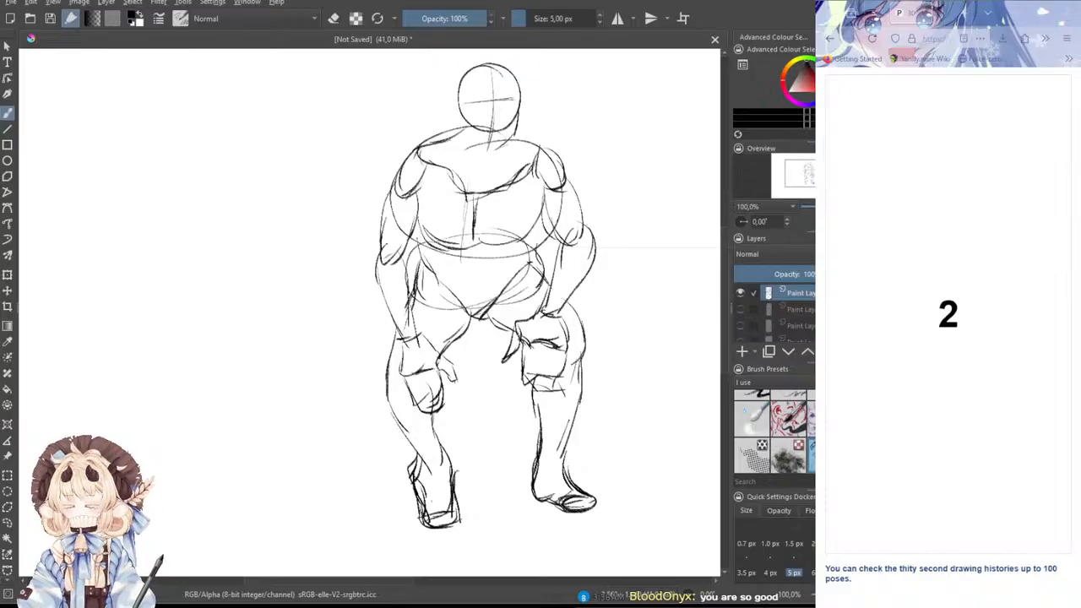
- Add a new paint layer, pause the pose timer and hide the finished crouching figure
left_click(741, 351)
left_click(948, 537)
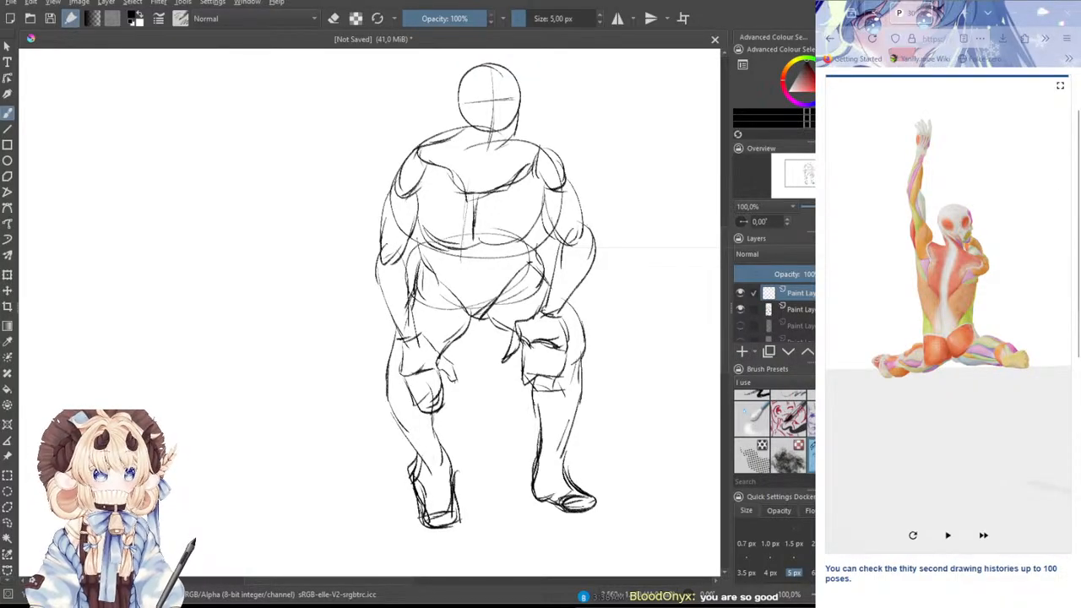
left_click(740, 310)
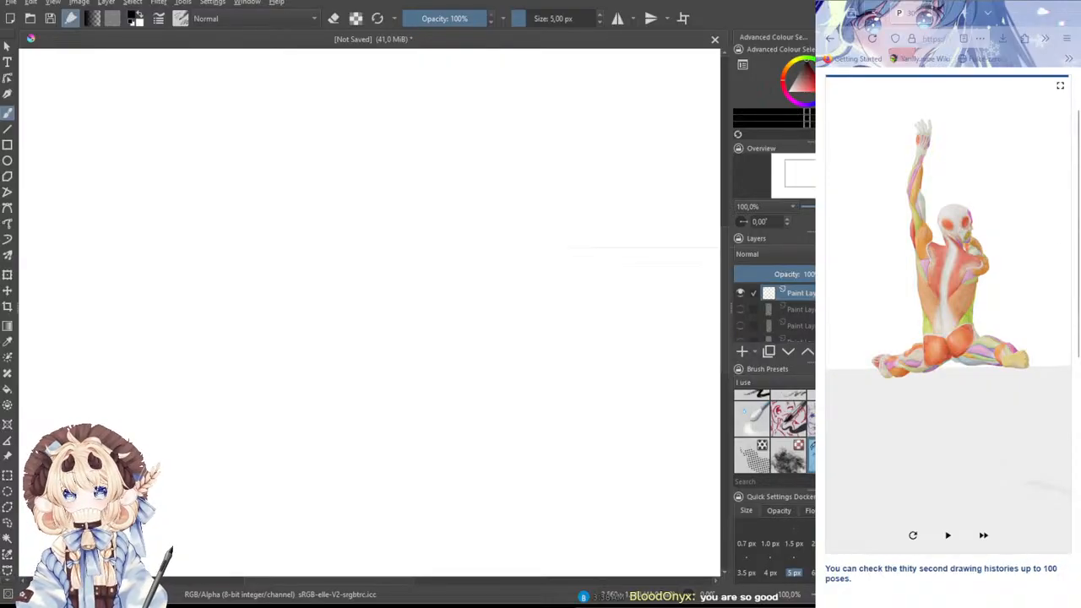
- Reload the pose page and start a new timed session after reviewing its 30sec settings
key("F5")
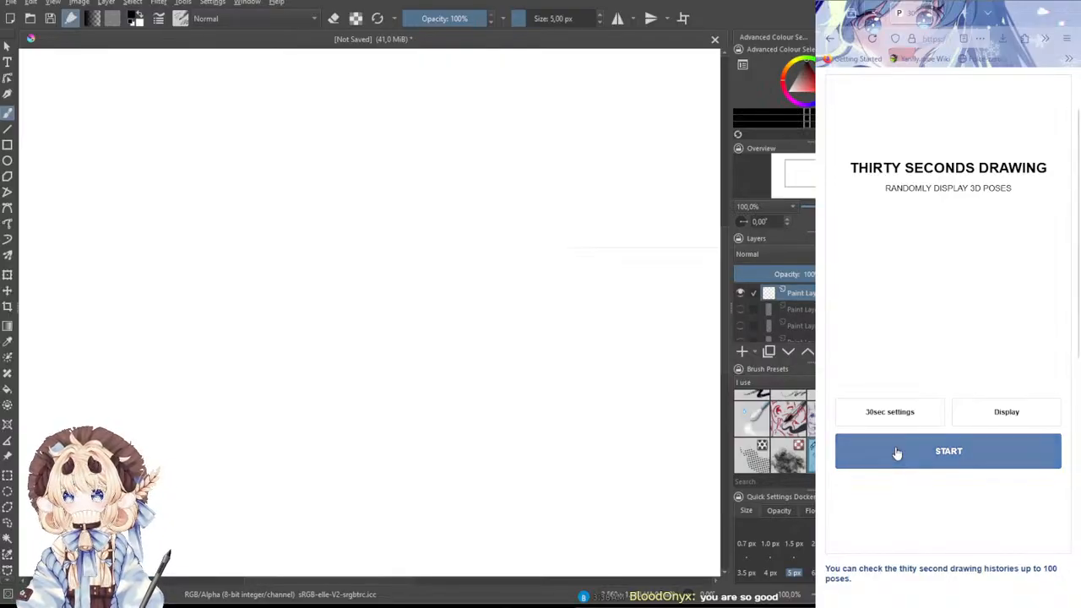
left_click(879, 412)
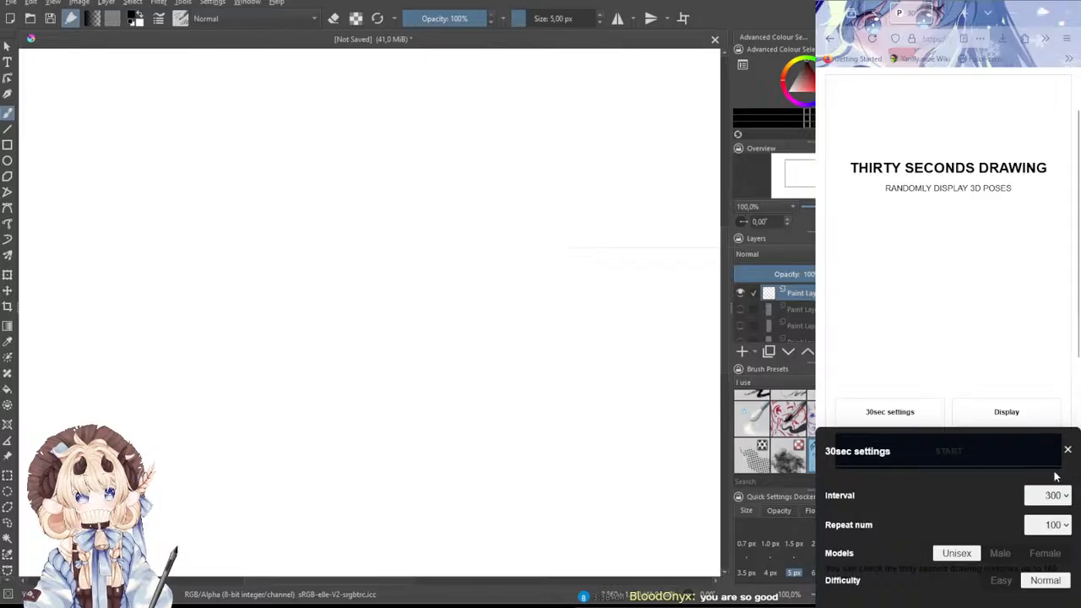
left_click(1068, 449)
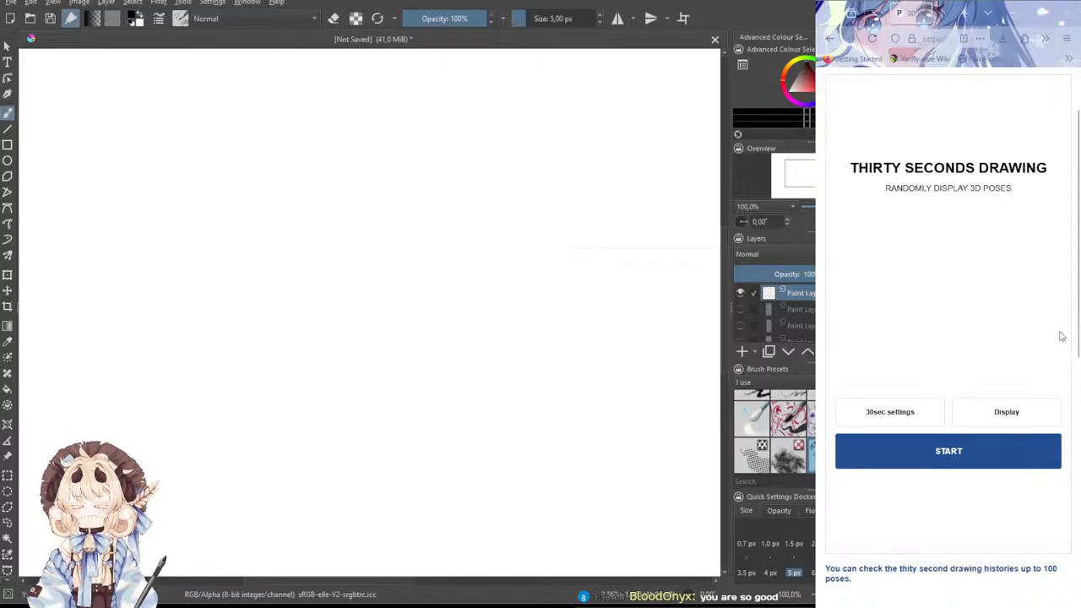
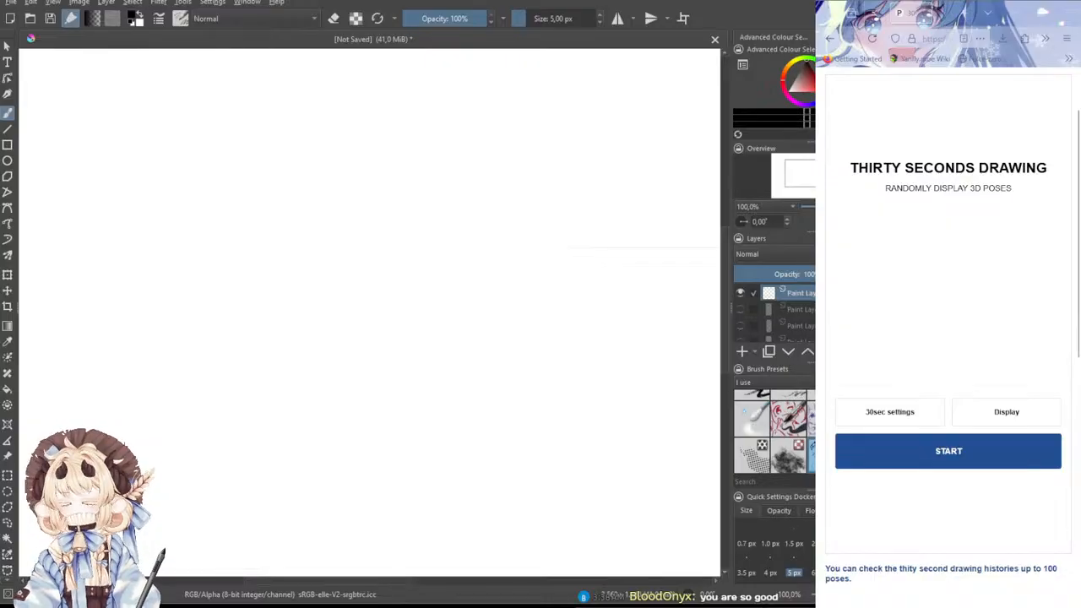
left_click(862, 448)
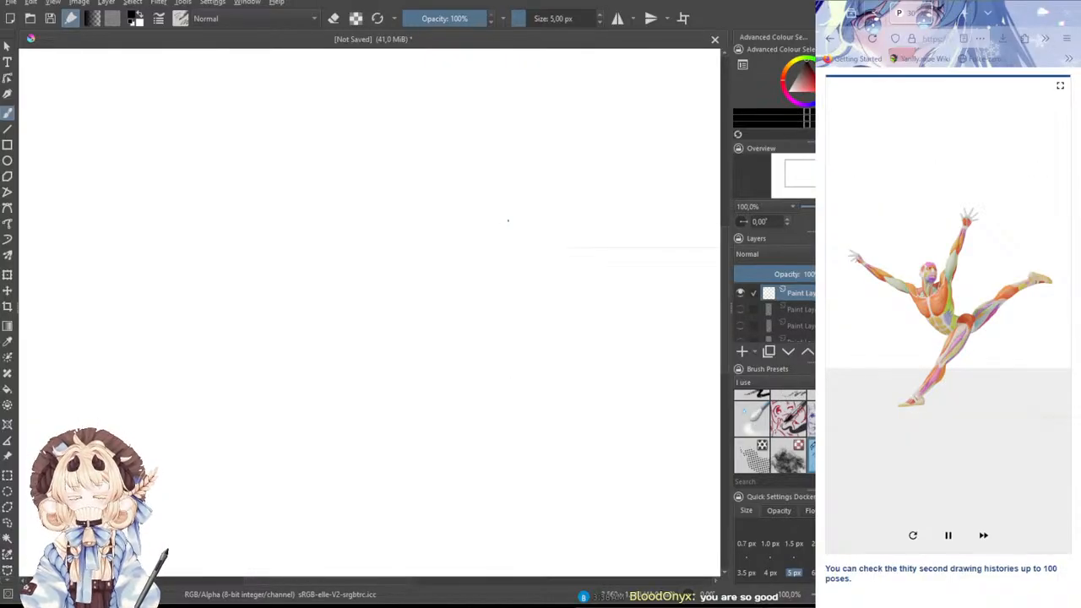
- Block in the leaping figure's cup-shaped ribcage and tilted pelvis oval, joined by a side contour
mouse_move(362, 235)
left_mouse_down()
mouse_move(416, 225)
mouse_move(398, 228)
mouse_move(422, 235)
mouse_move(412, 275)
left_mouse_up()
key("ctrl+z")
mouse_move(360, 233)
left_mouse_down()
mouse_move(377, 287)
mouse_move(414, 277)
mouse_move(428, 322)
mouse_move(440, 283)
mouse_move(454, 309)
mouse_move(434, 331)
left_mouse_up()
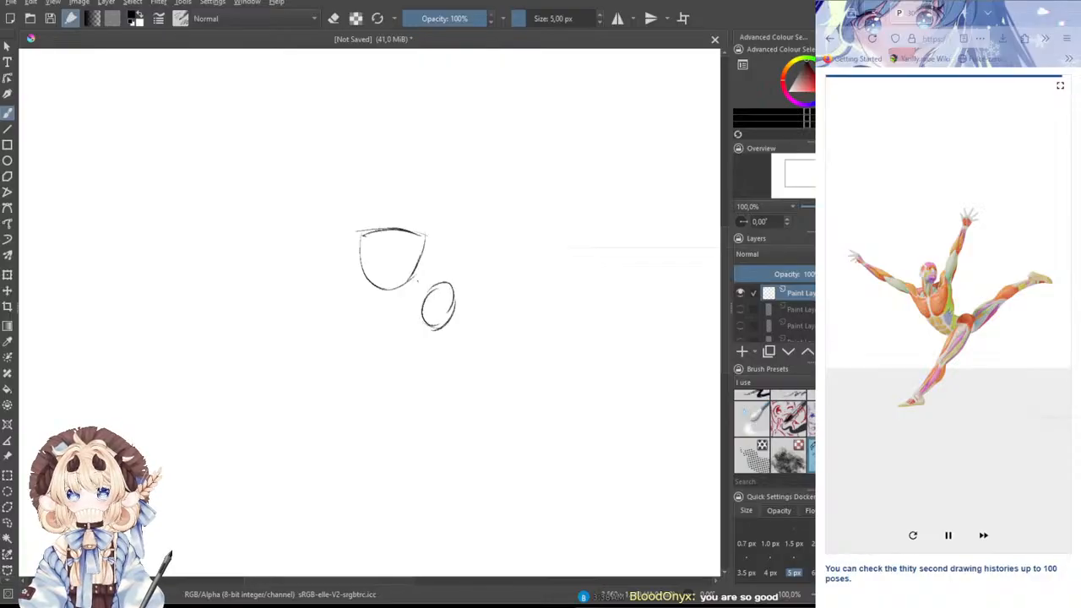
mouse_move(423, 247)
left_mouse_down()
mouse_move(414, 285)
mouse_move(445, 284)
mouse_move(458, 306)
left_mouse_up()
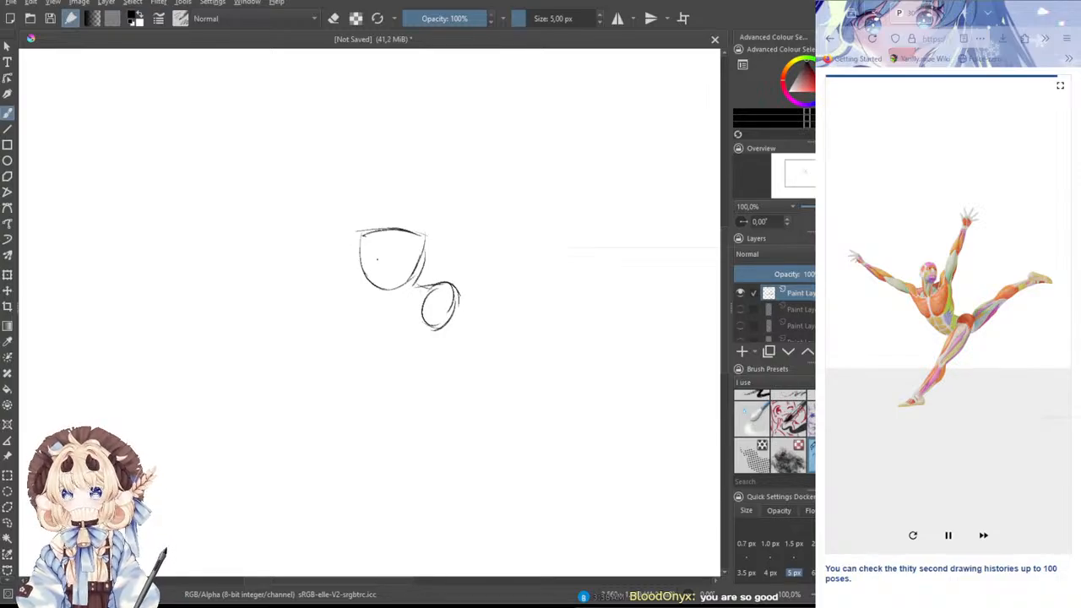
- Add a centre line and upper chest curve to the ribcage, and a round head with crossed guidelines
left_click_drag(384, 230, 396, 288)
left_click_drag(385, 247, 407, 242)
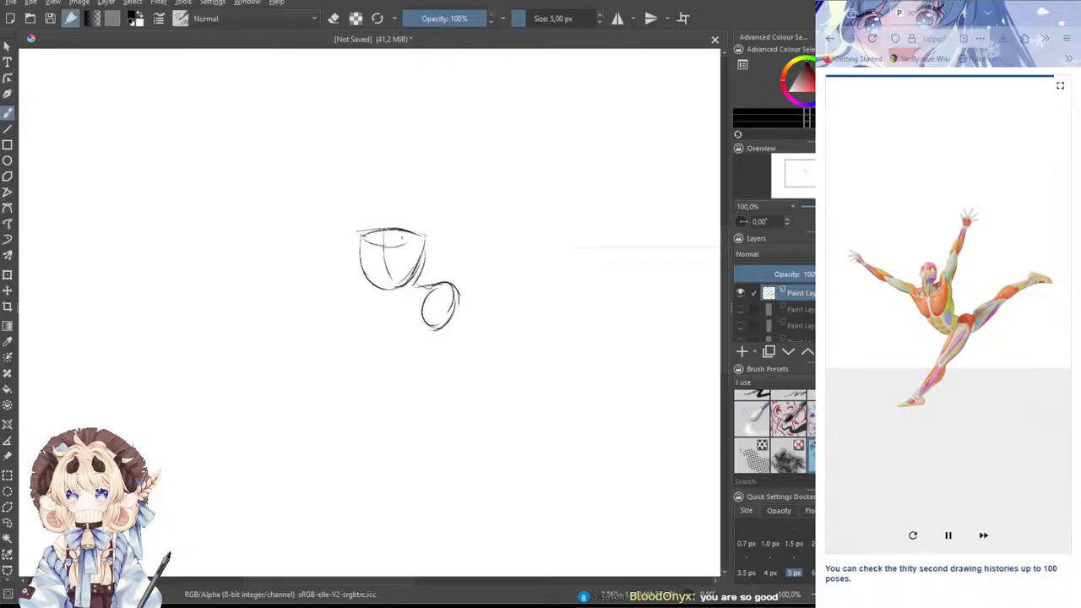
mouse_move(399, 177)
left_mouse_down()
mouse_move(394, 217)
mouse_move(414, 189)
mouse_move(397, 218)
left_mouse_up()
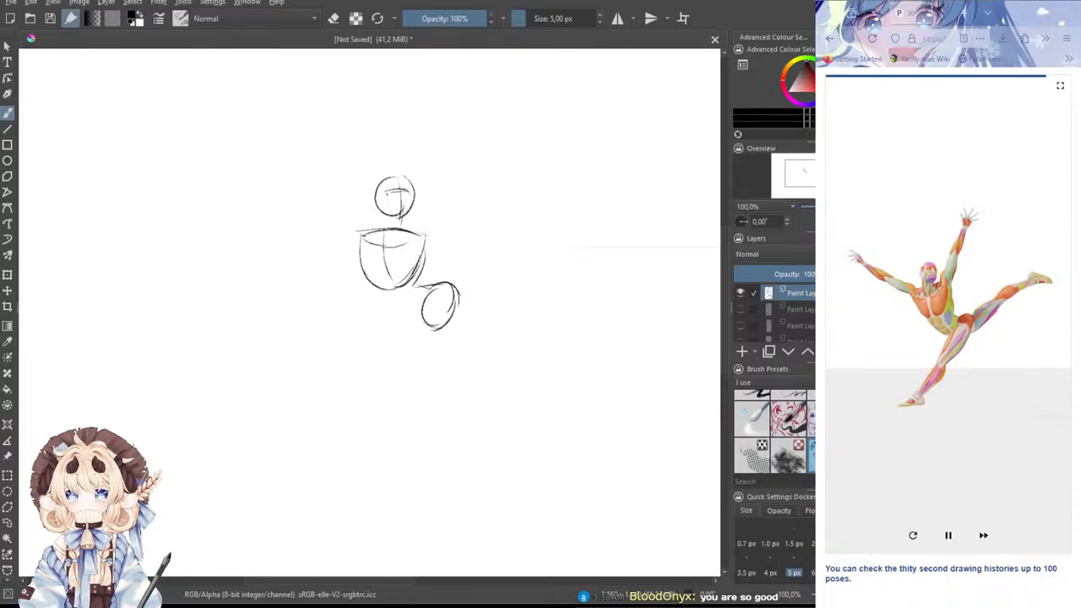
- Add the leaping figure's ear and neck lines, and rough in the waist contour below the ribcage
mouse_move(381, 193)
left_mouse_down()
mouse_move(390, 216)
mouse_move(409, 218)
mouse_move(368, 231)
mouse_move(404, 234)
mouse_move(376, 282)
left_mouse_up()
key("ctrl+z")
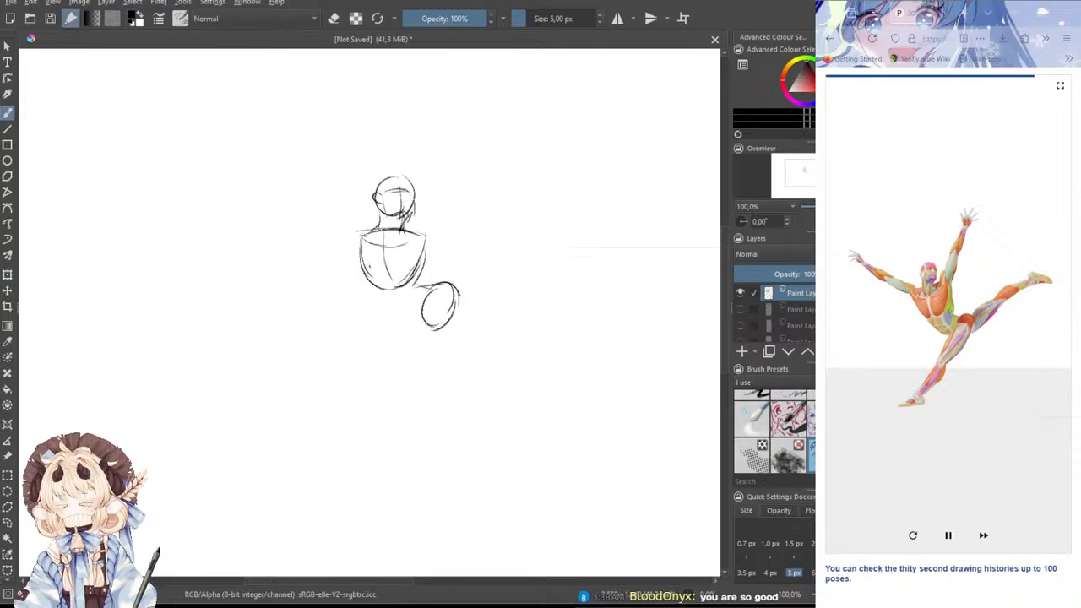
mouse_move(386, 269)
left_mouse_down()
mouse_move(392, 307)
mouse_move(404, 302)
mouse_move(426, 325)
mouse_move(401, 298)
mouse_move(419, 323)
left_mouse_up()
key("ctrl+z")
- Draw the leaping figure's supporting leg from the pelvis through thigh and calf to the pointed foot
mouse_move(390, 299)
left_mouse_down()
mouse_move(424, 326)
mouse_move(407, 369)
left_mouse_up()
mouse_move(456, 303)
left_mouse_down()
mouse_move(436, 355)
mouse_move(356, 425)
left_mouse_up()
mouse_move(417, 373)
left_mouse_down()
mouse_move(378, 425)
mouse_move(312, 440)
left_mouse_up()
key("ctrl+z")
key("ctrl+z")
mouse_move(313, 439)
left_mouse_down()
mouse_move(365, 449)
mouse_move(319, 438)
mouse_move(337, 445)
left_mouse_up()
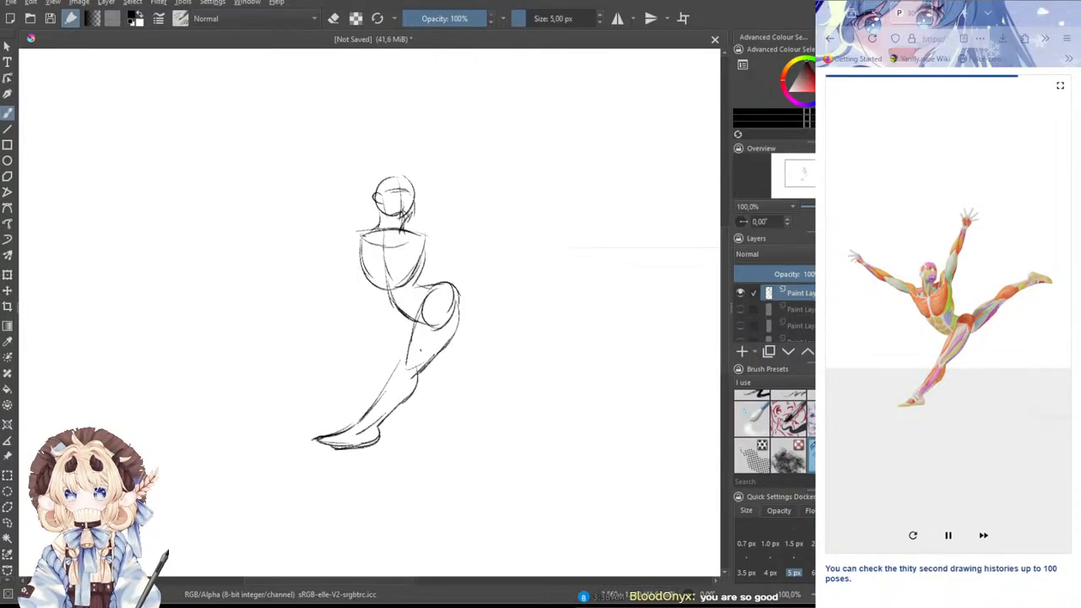
left_click_drag(408, 352, 394, 367)
left_click_drag(398, 361, 345, 428)
key("ctrl+z")
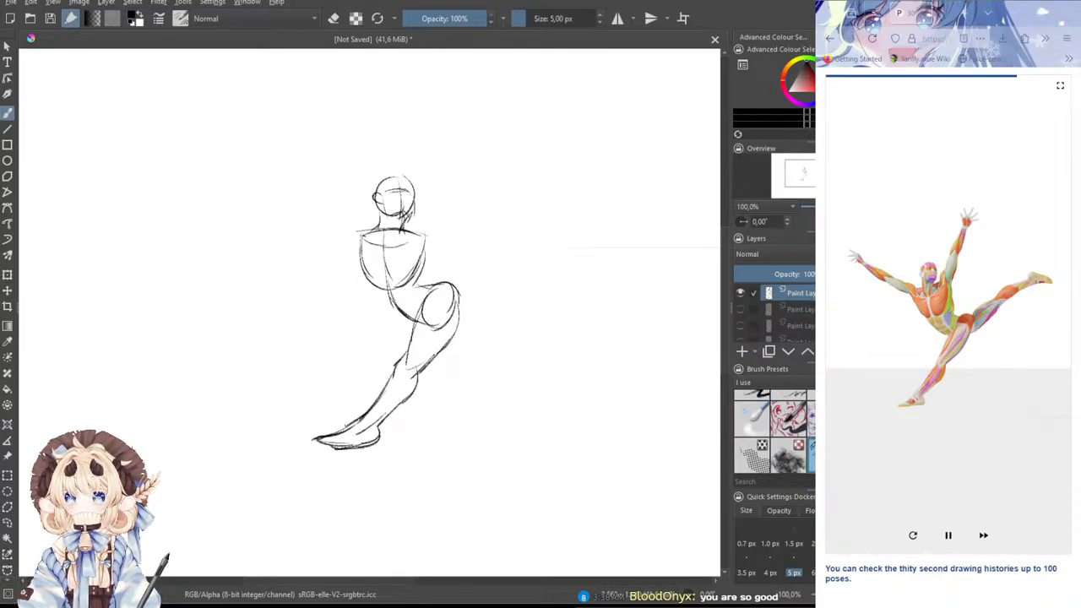
- Strengthen the waist contours linking the leaping figure's ribcage to the pelvis
mouse_move(374, 283)
left_mouse_down()
mouse_move(385, 319)
mouse_move(418, 328)
mouse_move(391, 310)
mouse_move(417, 329)
left_mouse_up()
key("ctrl+z")
mouse_move(419, 271)
left_mouse_down()
mouse_move(429, 287)
mouse_move(449, 286)
left_mouse_up()
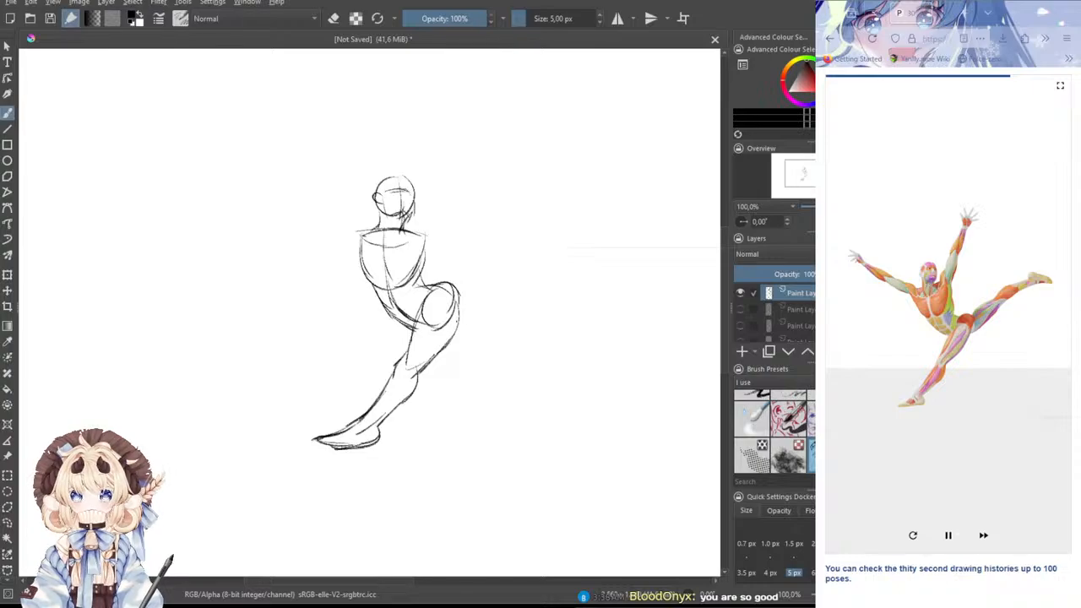
- Sketch the raised back leg extending from the pelvis, with thigh, calf and foot
mouse_move(457, 328)
left_mouse_down()
mouse_move(495, 316)
mouse_move(493, 269)
mouse_move(509, 268)
left_mouse_up()
mouse_move(463, 325)
left_mouse_down()
mouse_move(495, 316)
mouse_move(524, 274)
mouse_move(505, 263)
mouse_move(524, 267)
mouse_move(592, 227)
left_mouse_up()
mouse_move(507, 269)
left_mouse_down()
mouse_move(525, 230)
mouse_move(584, 222)
mouse_move(565, 223)
mouse_move(588, 220)
mouse_move(583, 208)
mouse_move(625, 215)
mouse_move(620, 231)
mouse_move(628, 223)
left_mouse_up()
key("ctrl+z")
key("ctrl+z")
key("ctrl+z")
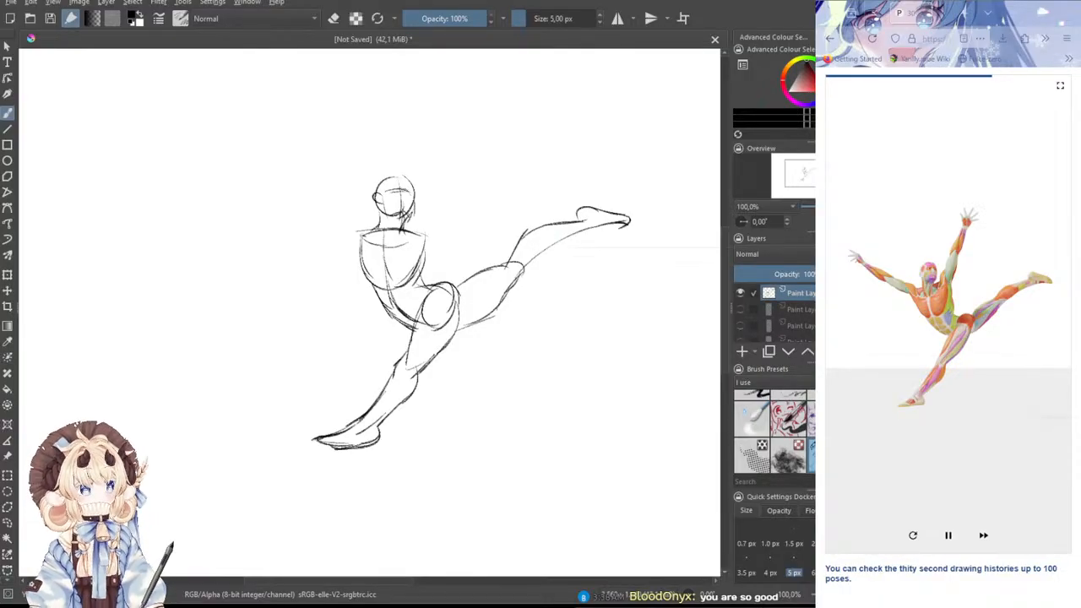
- Draw the upper section of the raised arm and join it to the shoulder and ribcage side
mouse_move(424, 207)
left_mouse_down()
mouse_move(419, 272)
mouse_move(425, 257)
left_mouse_up()
mouse_move(447, 185)
left_mouse_down()
mouse_move(437, 222)
mouse_move(454, 160)
left_mouse_up()
mouse_move(458, 167)
left_mouse_down()
mouse_move(430, 225)
mouse_move(453, 251)
mouse_move(502, 224)
left_mouse_up()
left_click_drag(508, 187, 482, 246)
left_click_drag(499, 224, 482, 254)
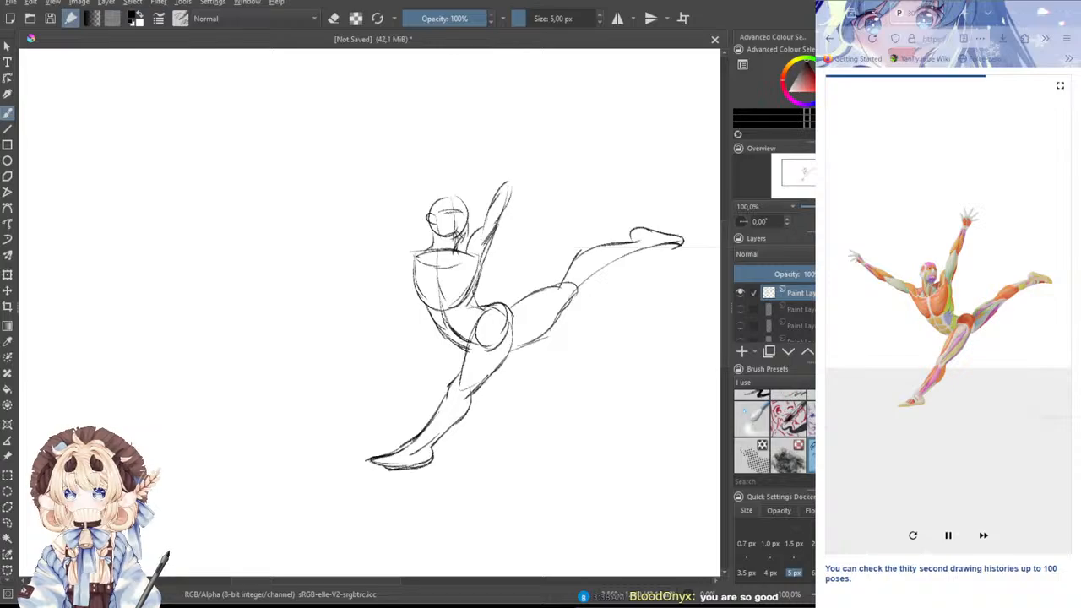
- Extend the raised arm with a forearm and an open hand with spread fingers
mouse_move(505, 190)
left_mouse_down()
mouse_move(535, 133)
mouse_move(504, 202)
mouse_move(535, 140)
mouse_move(508, 162)
mouse_move(498, 203)
left_mouse_up()
mouse_move(517, 147)
left_mouse_down()
mouse_move(503, 202)
mouse_move(534, 114)
mouse_move(526, 118)
mouse_move(544, 110)
mouse_move(549, 137)
mouse_move(520, 124)
mouse_move(531, 98)
left_mouse_up()
key("ctrl+z")
key("ctrl+z")
key("ctrl+z")
key("ctrl+z")
key("ctrl+z")
mouse_move(534, 92)
left_mouse_down()
mouse_move(566, 93)
mouse_move(550, 124)
left_mouse_up()
key("ctrl+z")
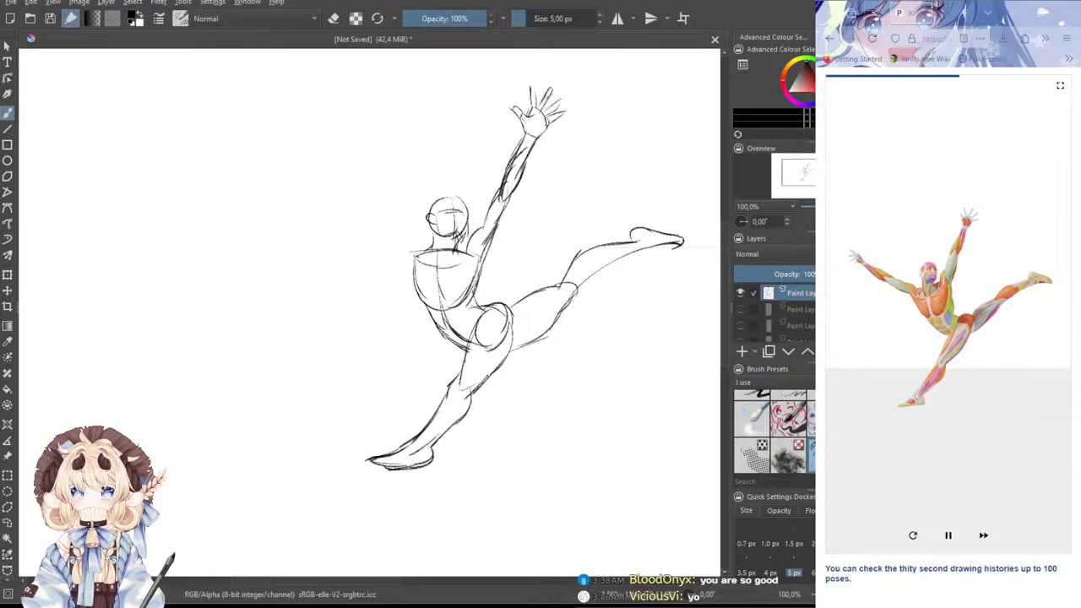
- Sketch the other outstretched arm from a rounded shoulder through upper arm and forearm to the wrist
mouse_move(357, 237)
left_mouse_down()
mouse_move(399, 256)
mouse_move(408, 247)
mouse_move(419, 256)
mouse_move(406, 262)
mouse_move(418, 253)
mouse_move(357, 236)
mouse_move(392, 248)
mouse_move(354, 248)
mouse_move(419, 269)
left_mouse_up()
key("ctrl+z")
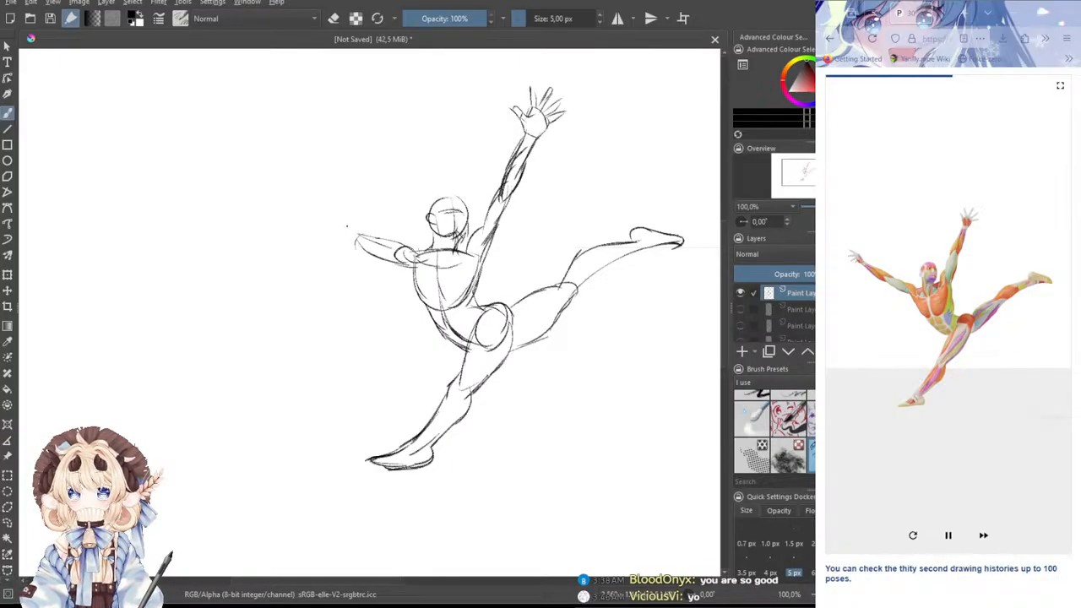
left_click_drag(338, 218, 361, 233)
mouse_move(302, 202)
left_mouse_down()
mouse_move(361, 227)
mouse_move(350, 213)
mouse_move(363, 237)
left_mouse_up()
key("ctrl+z")
key("ctrl+z")
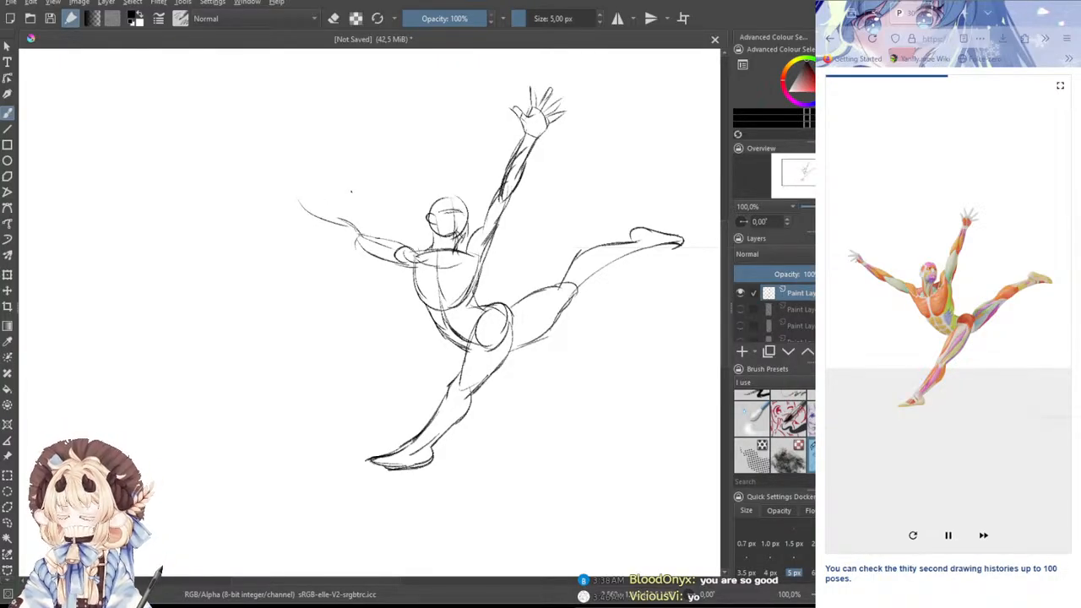
mouse_move(304, 198)
left_mouse_down()
mouse_move(306, 217)
mouse_move(343, 238)
left_mouse_up()
left_click_drag(299, 210, 361, 248)
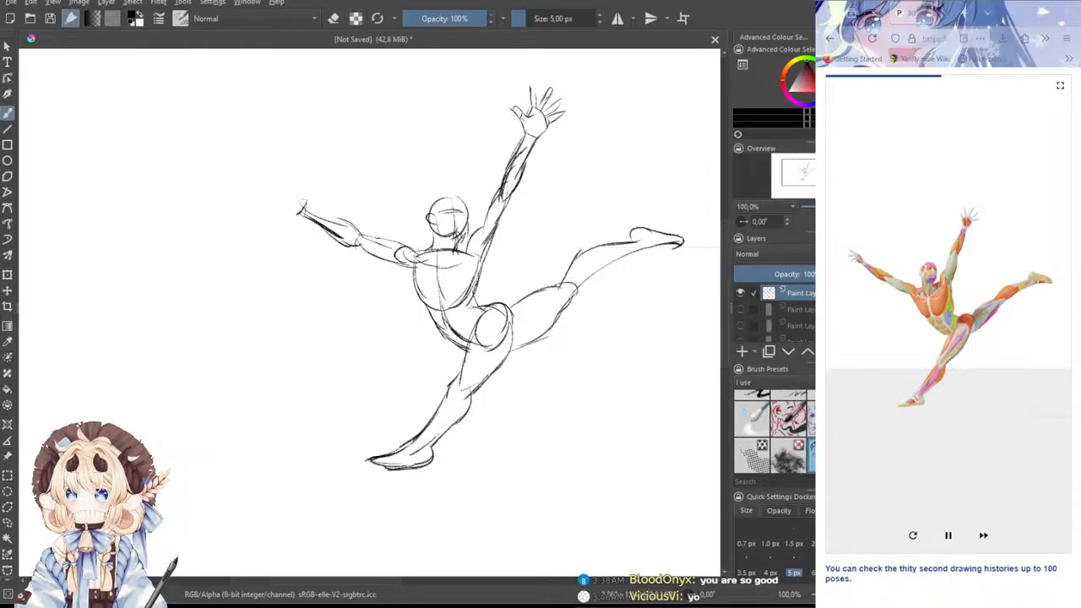
- Add a hand with splayed fingers to the end of the outstretched arm
mouse_move(295, 188)
left_mouse_down()
mouse_move(300, 199)
mouse_move(287, 184)
mouse_move(300, 188)
mouse_move(274, 192)
mouse_move(282, 200)
left_mouse_up()
left_click_drag(267, 196, 284, 208)
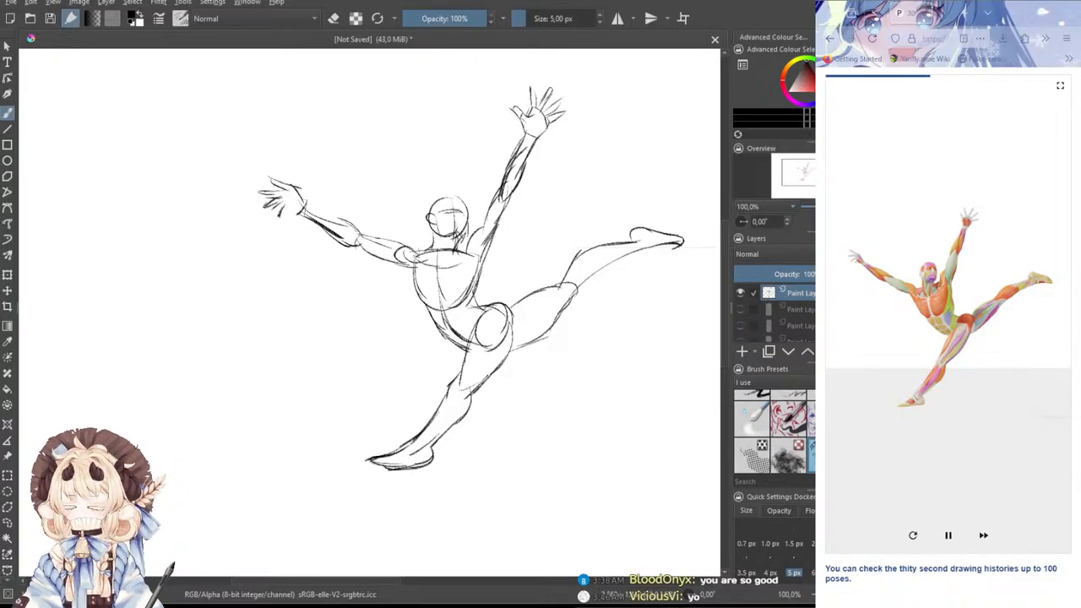
mouse_move(282, 196)
left_mouse_down()
mouse_move(287, 216)
mouse_move(299, 209)
left_mouse_up()
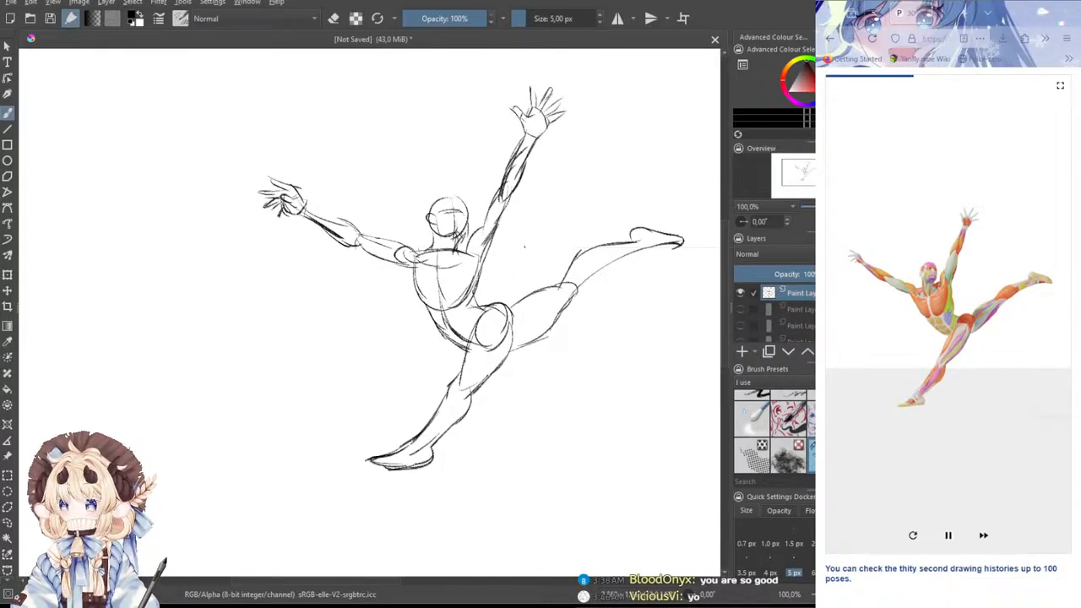
- Reinforce the contours of the raised back leg along the thigh, calf and foot
left_click_drag(546, 324, 515, 345)
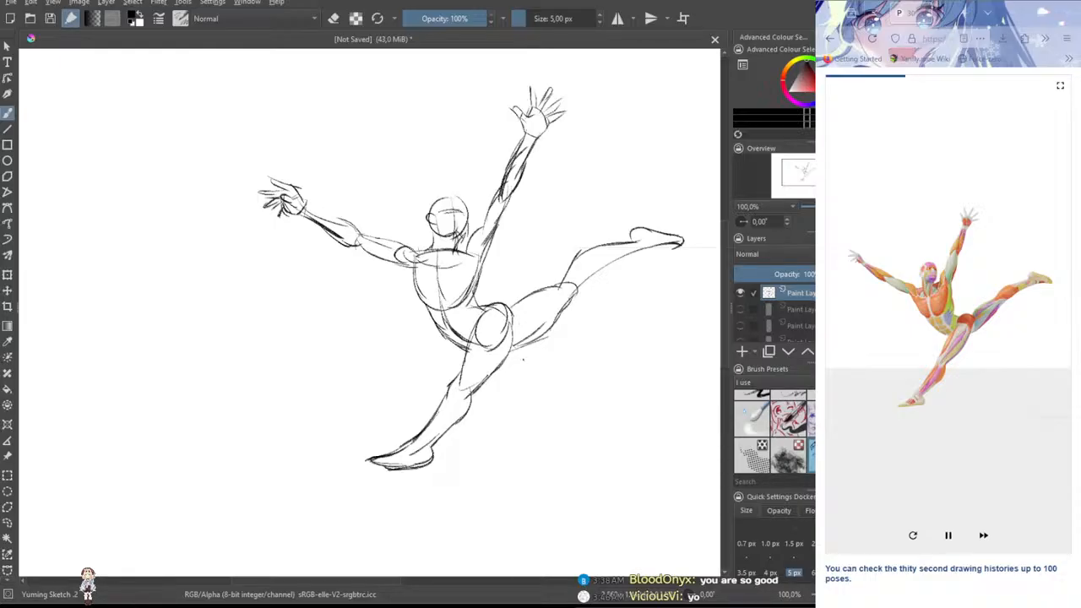
left_click_drag(512, 344, 557, 322)
left_click_drag(491, 363, 585, 289)
left_click_drag(509, 304, 621, 262)
mouse_move(580, 293)
left_mouse_down()
mouse_move(647, 254)
mouse_move(592, 279)
mouse_move(649, 246)
mouse_move(613, 240)
mouse_move(657, 224)
mouse_move(684, 243)
mouse_move(674, 248)
left_mouse_up()
key("ctrl+z")
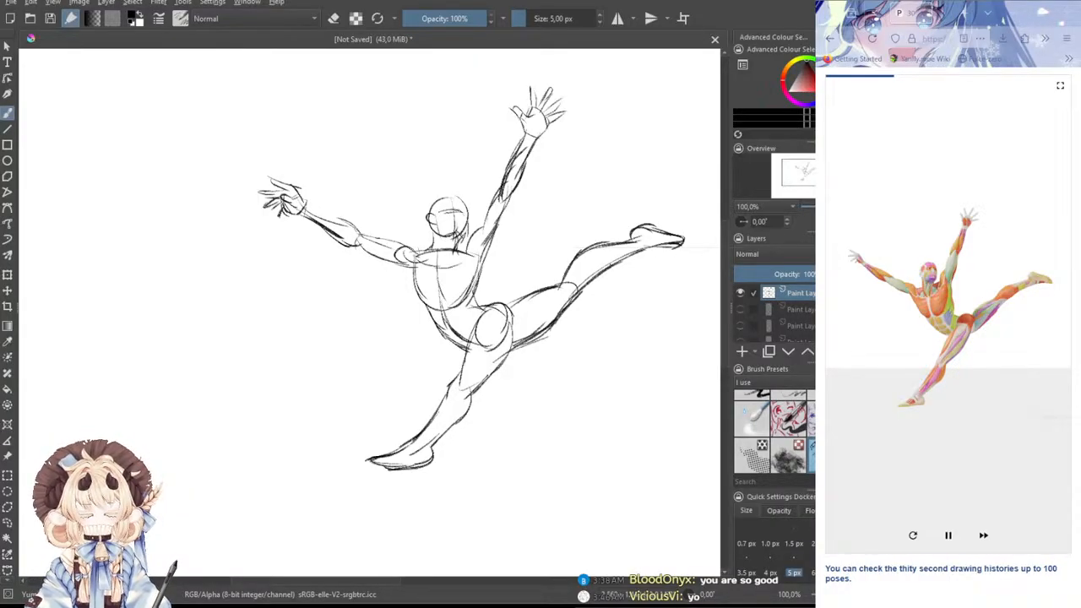
- Firm up the outstretched arm and shoulder contours, and refine the face and jaw lines on the head
left_click_drag(305, 201, 358, 229)
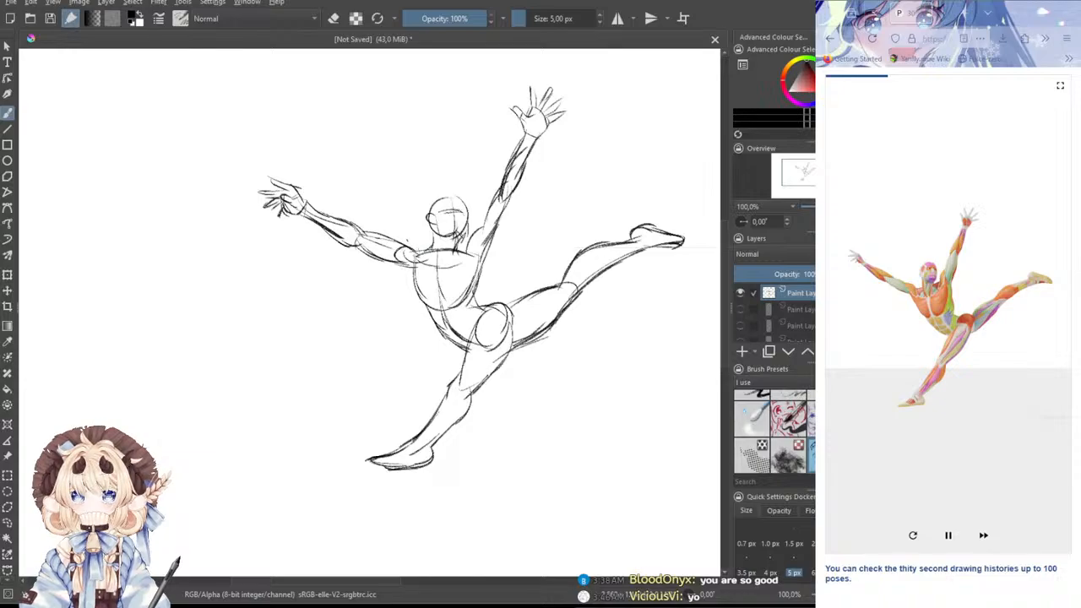
left_click_drag(399, 239, 419, 247)
mouse_move(407, 236)
left_mouse_down()
mouse_move(392, 247)
mouse_move(411, 259)
mouse_move(437, 240)
left_mouse_up()
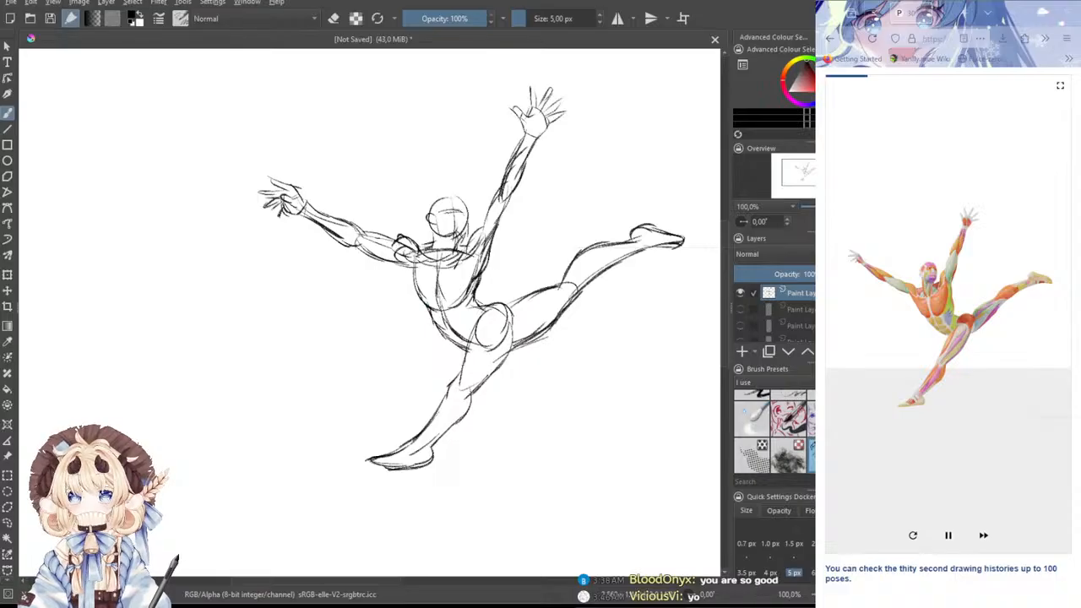
left_click_drag(461, 203, 485, 221)
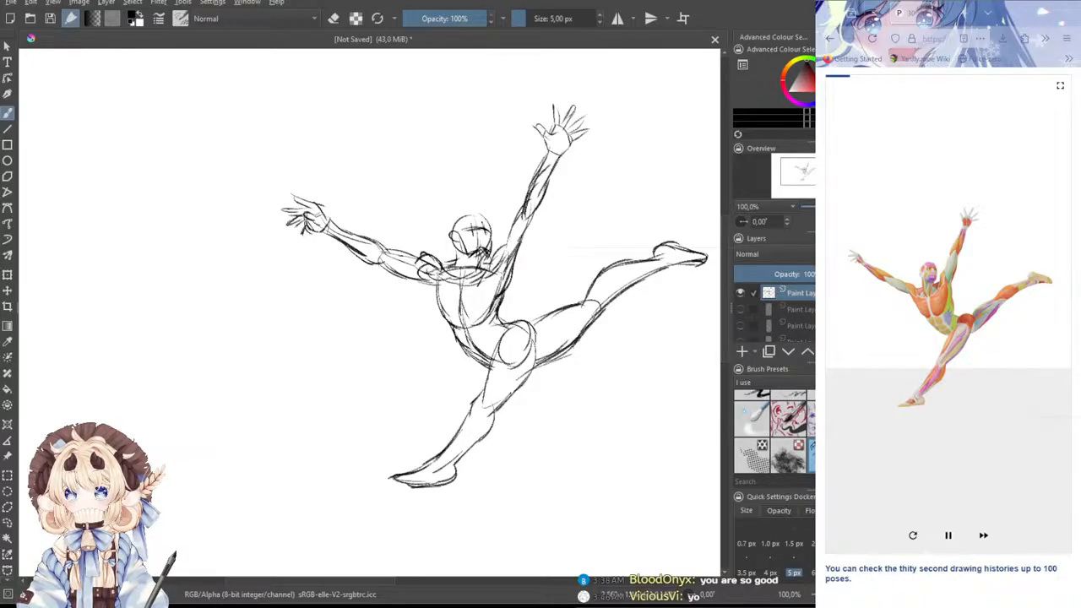
left_click_drag(469, 241, 482, 245)
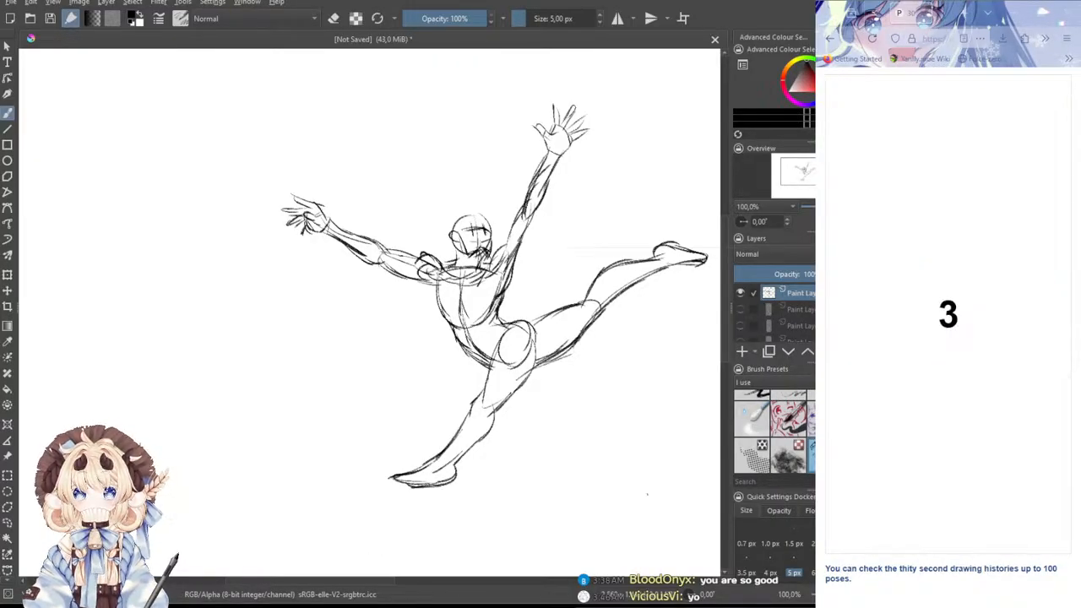
- Add a new paint layer and hide the finished leaping figure
left_click_drag(647, 495, 593, 495)
left_click(742, 351)
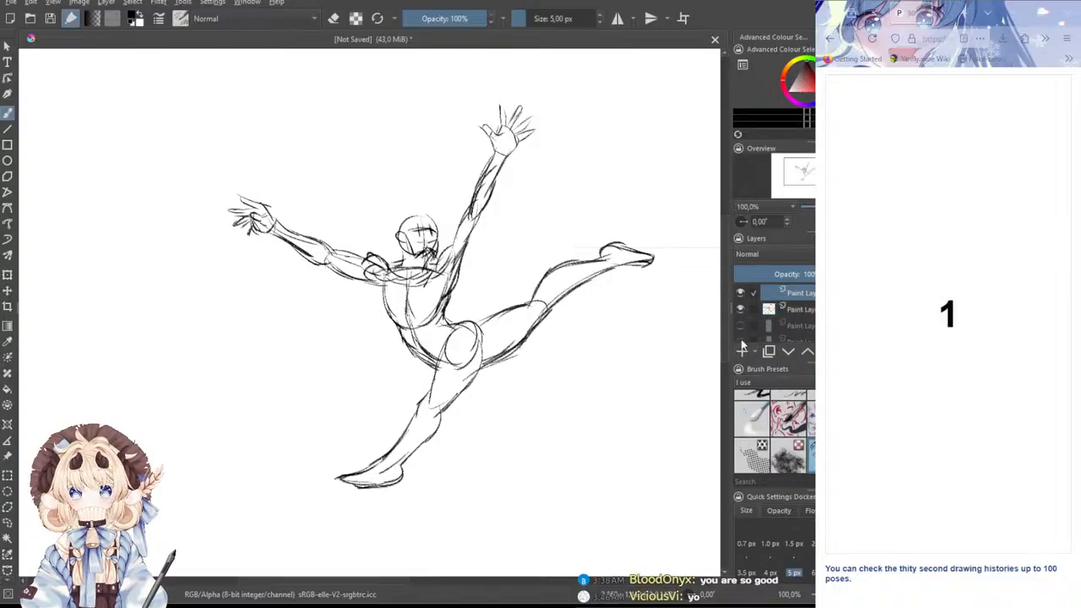
left_click(741, 310)
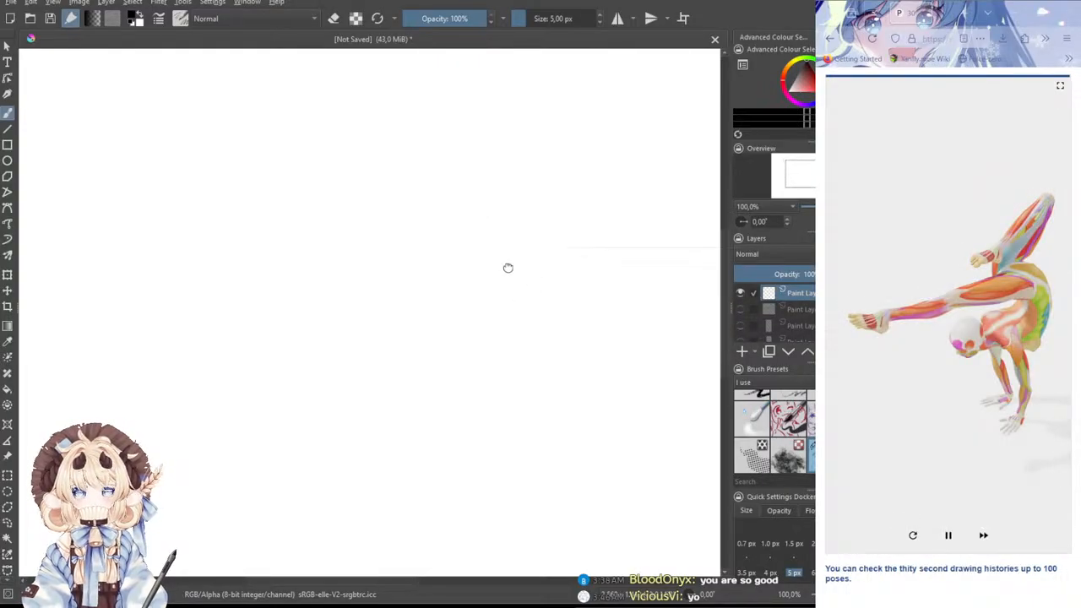
- Block in the handstand figure's ribcage oval and rounded pelvis above it, joined by a curved back line
mouse_move(424, 271)
left_mouse_down()
mouse_move(443, 318)
mouse_move(419, 259)
left_mouse_up()
left_click_drag(458, 302, 428, 313)
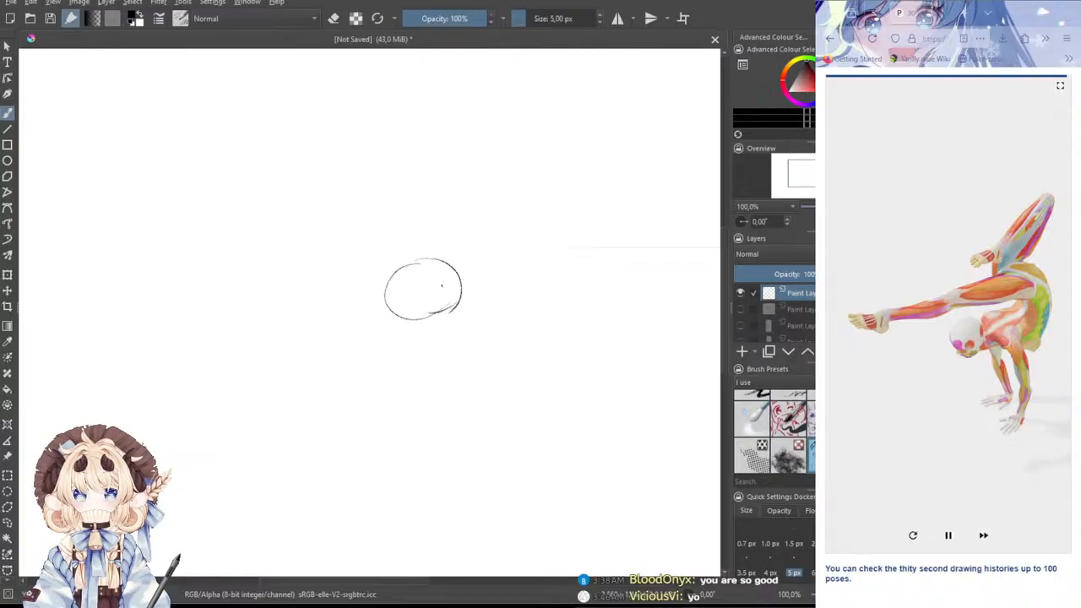
left_click_drag(421, 263, 434, 261)
mouse_move(433, 199)
left_mouse_down()
mouse_move(410, 235)
mouse_move(475, 238)
mouse_move(417, 237)
mouse_move(459, 240)
left_mouse_up()
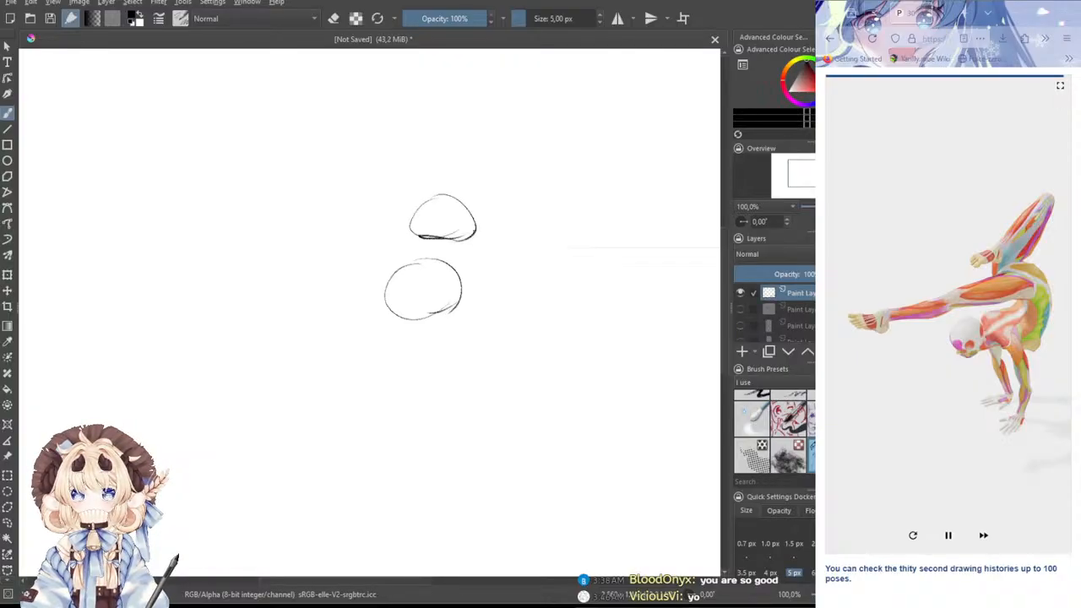
mouse_move(463, 202)
left_mouse_down()
mouse_move(474, 258)
mouse_move(446, 302)
left_mouse_up()
left_click_drag(456, 209, 473, 205)
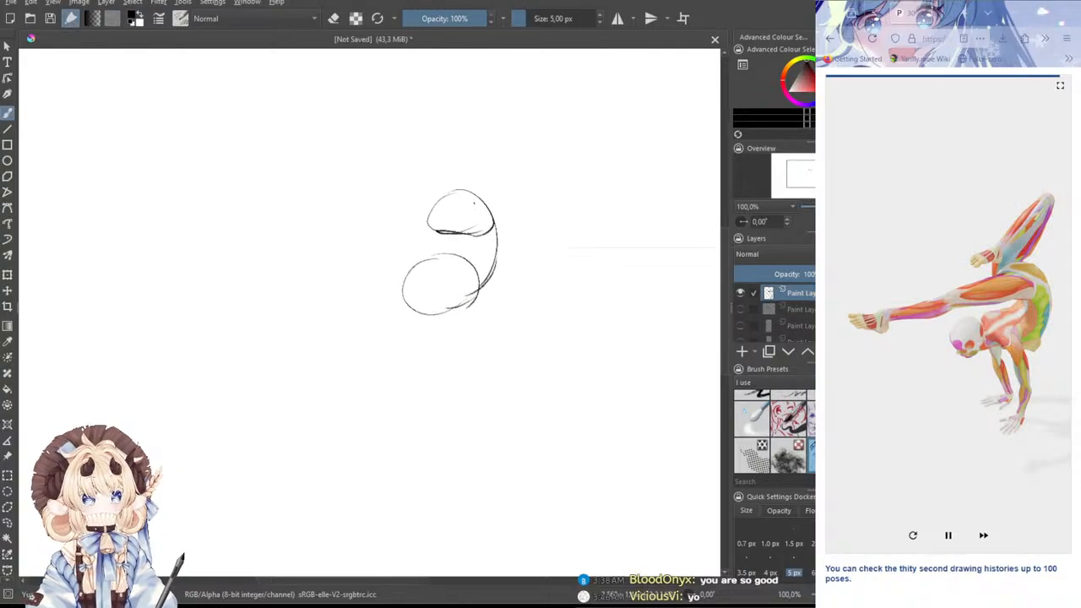
- Add the round head and shoulder, and draw the nearer supporting arm down to its planted hand
mouse_move(410, 265)
left_mouse_down()
mouse_move(391, 262)
mouse_move(389, 304)
mouse_move(412, 292)
mouse_move(409, 267)
mouse_move(393, 320)
mouse_move(404, 302)
mouse_move(396, 317)
mouse_move(424, 308)
mouse_move(456, 321)
mouse_move(441, 295)
mouse_move(458, 363)
left_mouse_up()
key("ctrl+z")
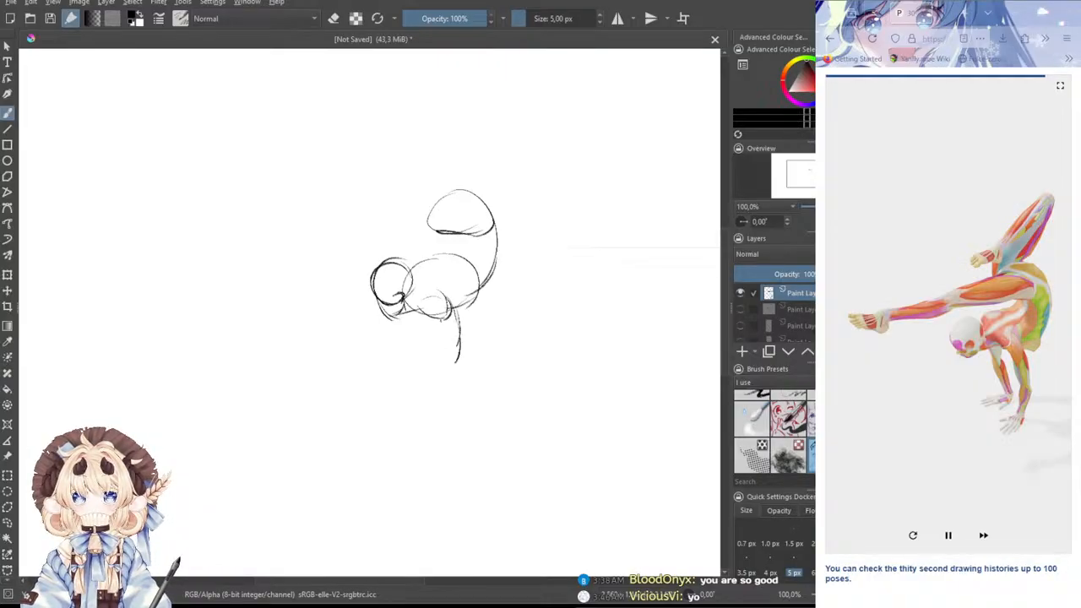
left_click_drag(445, 313, 447, 365)
key("ctrl+z")
left_click_drag(440, 316, 448, 362)
mouse_move(441, 340)
left_mouse_down()
mouse_move(441, 387)
mouse_move(459, 382)
mouse_move(446, 400)
mouse_move(425, 391)
mouse_move(451, 414)
mouse_move(430, 407)
mouse_move(411, 421)
mouse_move(425, 438)
mouse_move(451, 419)
mouse_move(405, 401)
mouse_move(429, 402)
left_mouse_up()
key("ctrl+z")
key("ctrl+z")
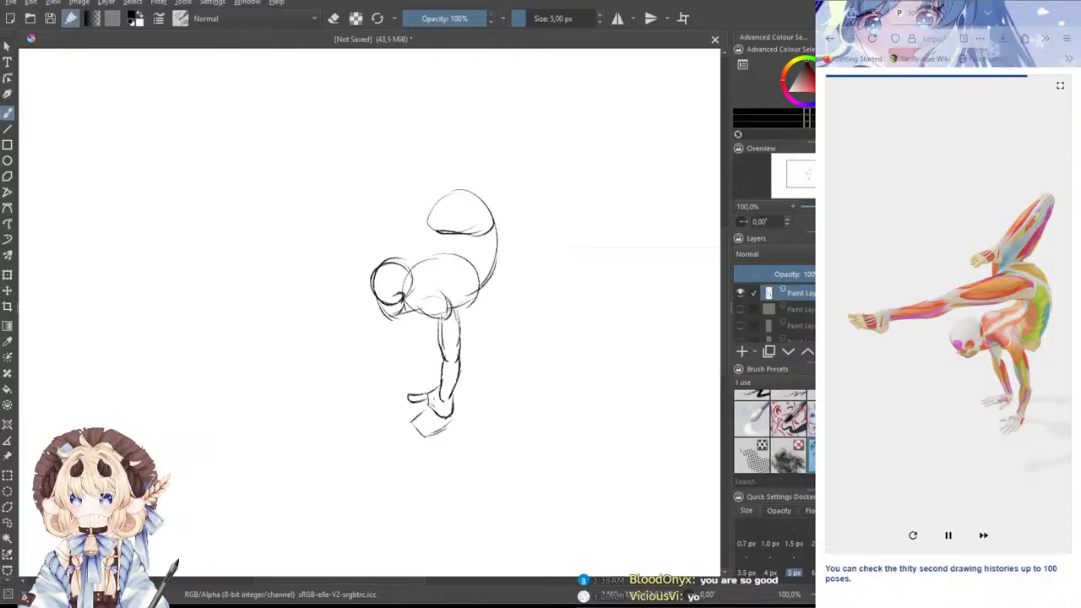
- Sketch the second supporting arm beside the first, ending in a blocky planted hand
mouse_move(409, 310)
left_mouse_down()
mouse_move(412, 346)
mouse_move(421, 334)
mouse_move(408, 353)
mouse_move(418, 379)
left_mouse_up()
key("ctrl+z")
mouse_move(411, 338)
left_mouse_down()
mouse_move(409, 360)
mouse_move(414, 370)
mouse_move(425, 350)
mouse_move(425, 371)
mouse_move(398, 366)
mouse_move(399, 379)
mouse_move(425, 377)
mouse_move(423, 390)
mouse_move(373, 376)
mouse_move(391, 394)
mouse_move(376, 374)
mouse_move(377, 390)
mouse_move(418, 381)
left_mouse_up()
key("ctrl+z")
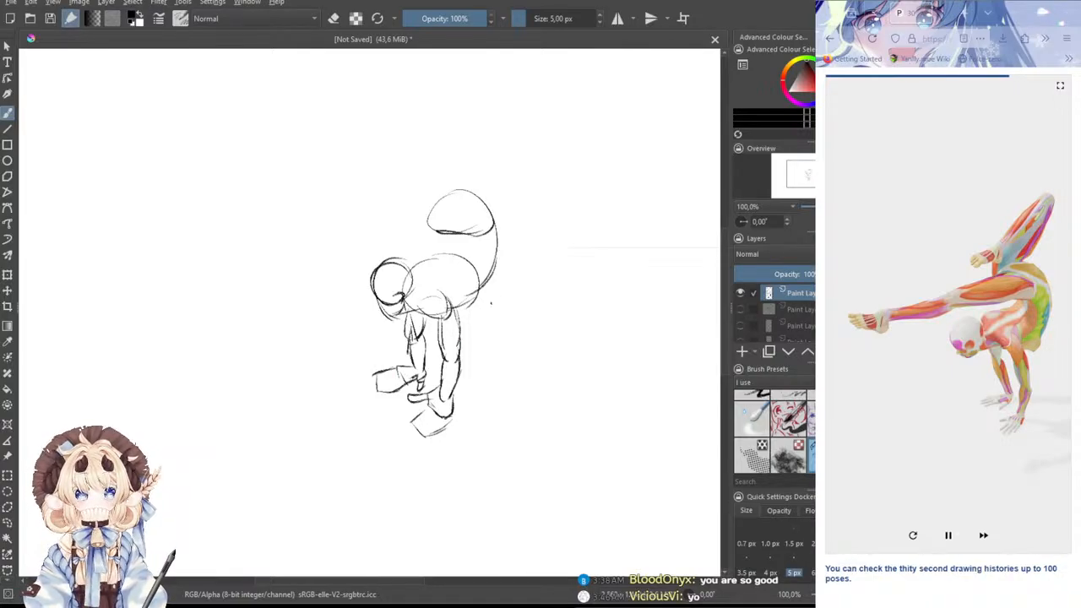
- Connect the handstand figure's torso to the pelvis and draw the forward-extended leg's upper and lower contours
left_click_drag(476, 240, 472, 294)
mouse_move(429, 257)
left_mouse_down()
mouse_move(457, 244)
mouse_move(457, 232)
mouse_move(472, 239)
mouse_move(464, 242)
left_mouse_up()
left_click_drag(441, 202, 356, 245)
key("ctrl+z")
left_click_drag(432, 203, 322, 237)
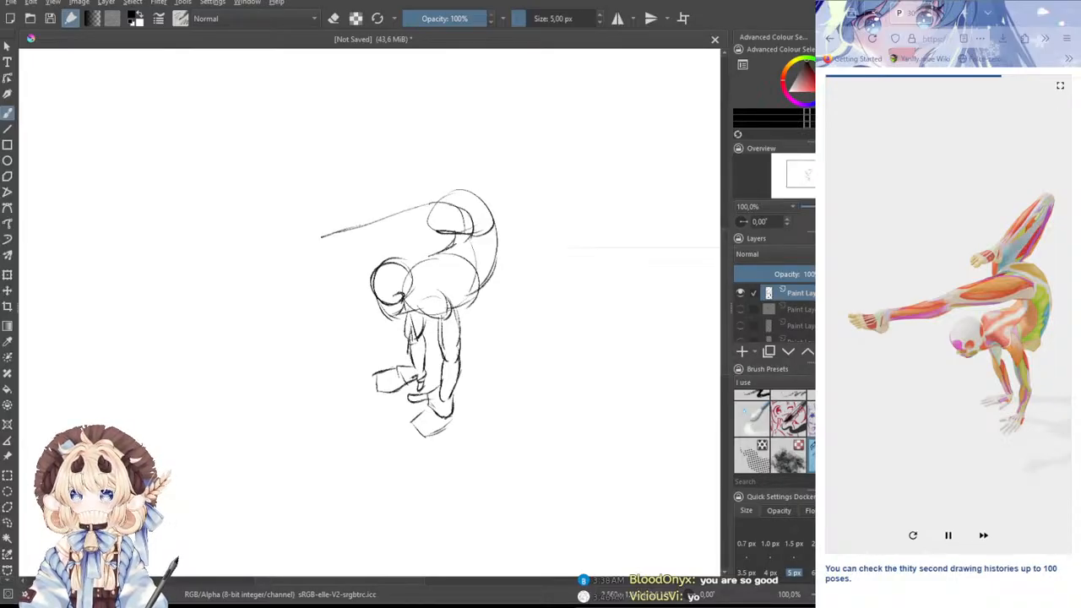
mouse_move(423, 237)
left_mouse_down()
mouse_move(334, 255)
mouse_move(472, 240)
left_mouse_up()
key("ctrl+z")
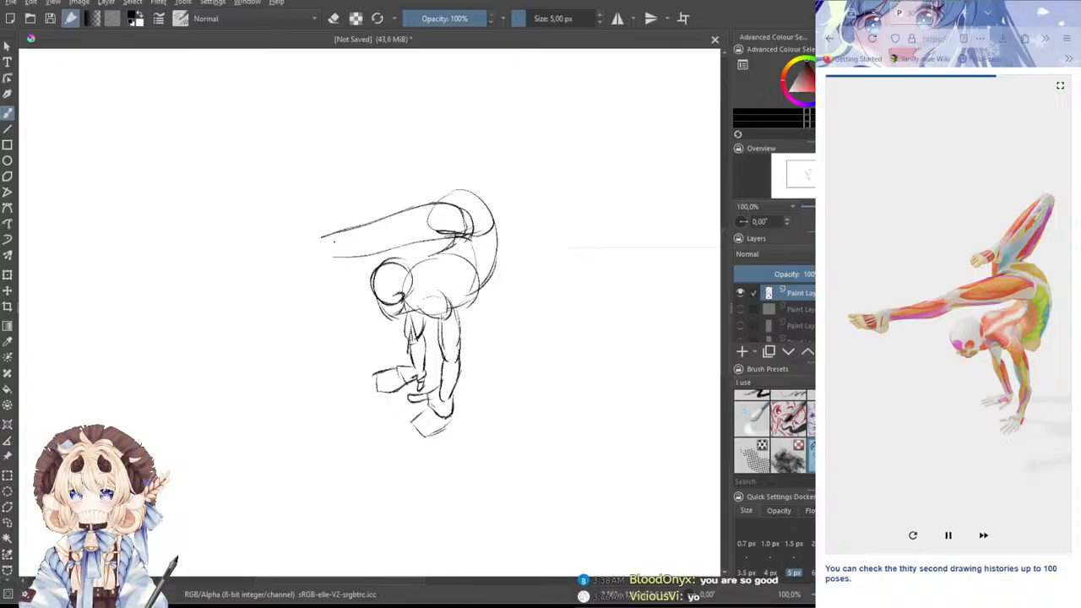
mouse_move(319, 241)
left_mouse_down()
mouse_move(245, 282)
mouse_move(267, 270)
left_mouse_up()
key("ctrl+z")
key("ctrl+z")
key("ctrl+z")
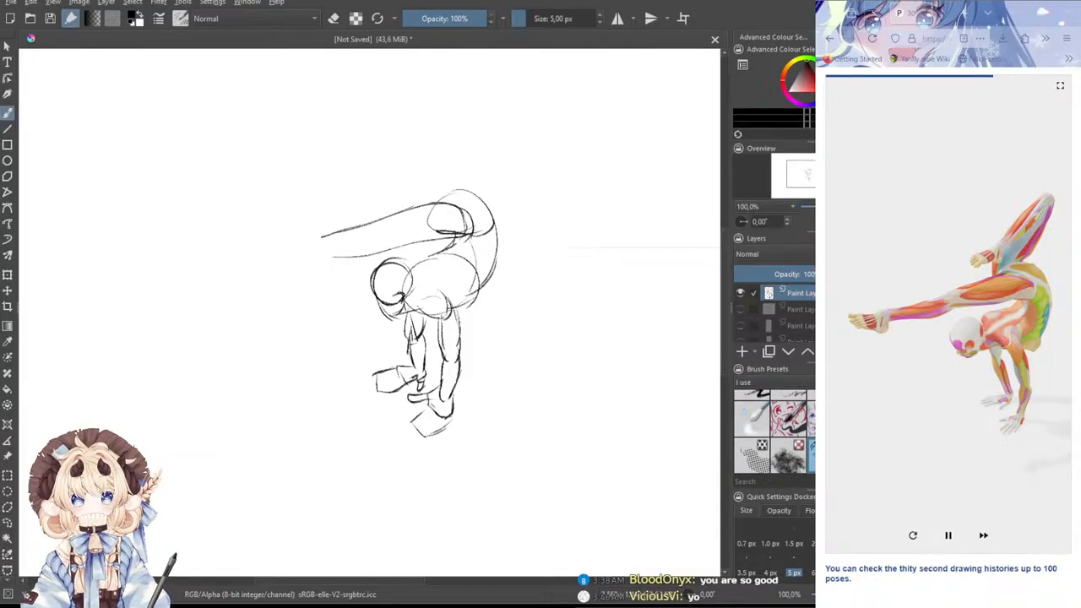
- Erase the outer end of the extended leg with the 50 px eraser brush
scroll(761, 427, "up", 5)
scroll(761, 427, "up", 3)
left_click(752, 408)
mouse_move(313, 242)
left_mouse_down()
mouse_move(346, 223)
mouse_move(345, 262)
left_mouse_up()
scroll(760, 427, "down", 5)
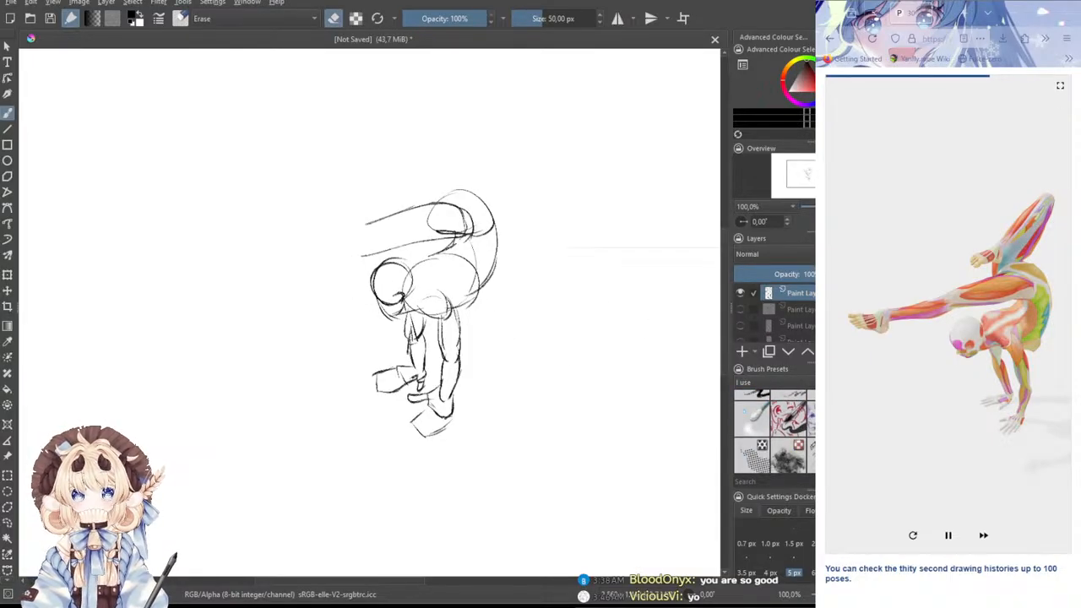
- Switch back to the 5 px sketching brush and pause the pose timer
left_click(812, 456)
left_click(949, 535)
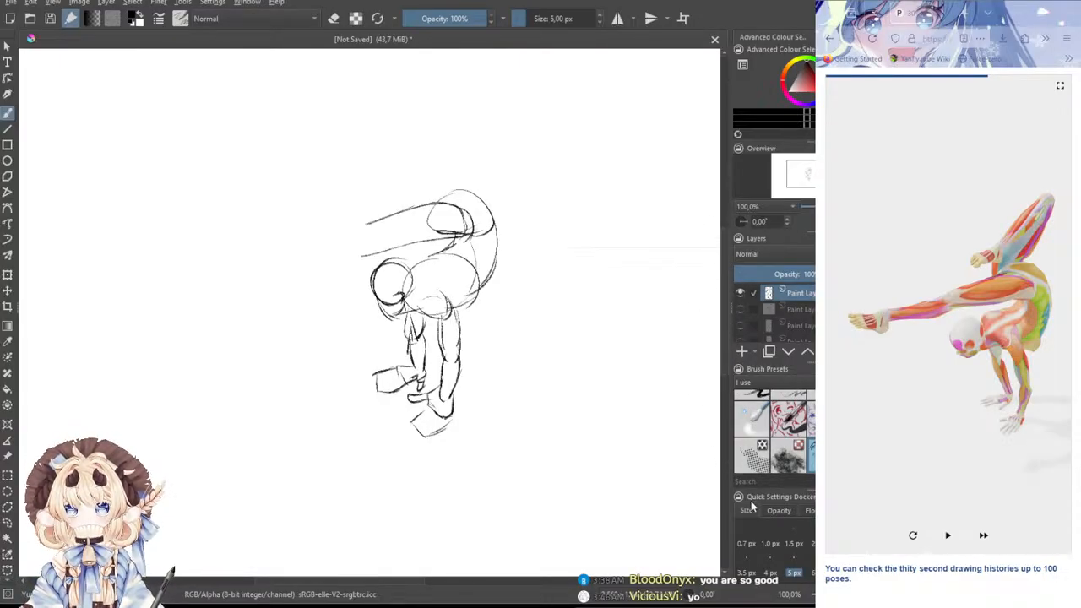
key("bracketright")
key("bracketright")
key("bracketright")
key("bracketright")
key("bracketright")
key("bracketright")
key("bracketright")
key("bracketright")
key("bracketright")
key("bracketright")
key("bracketright")
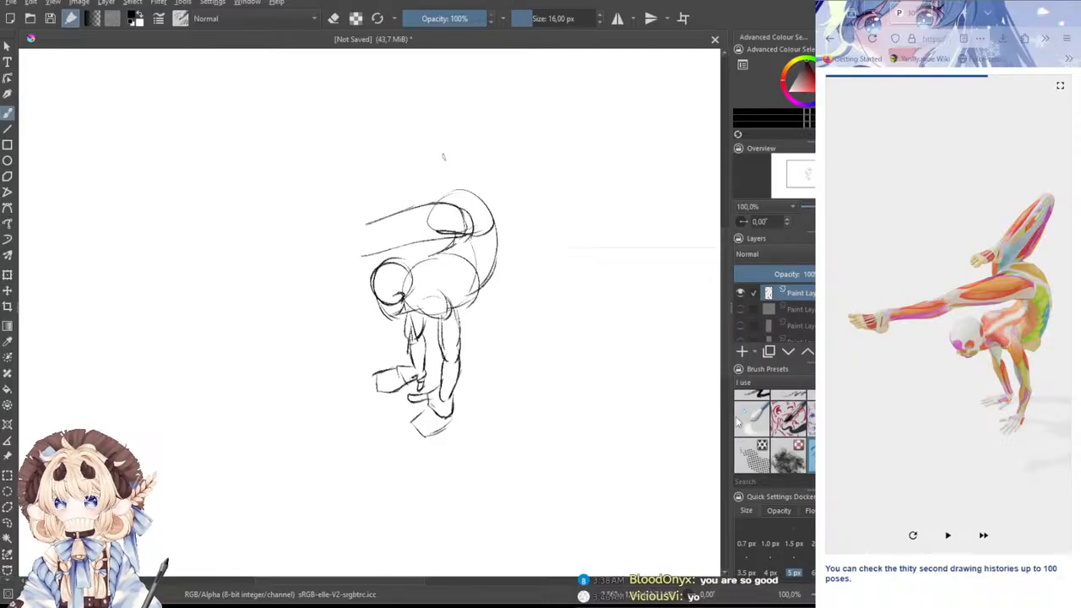
left_click(796, 573)
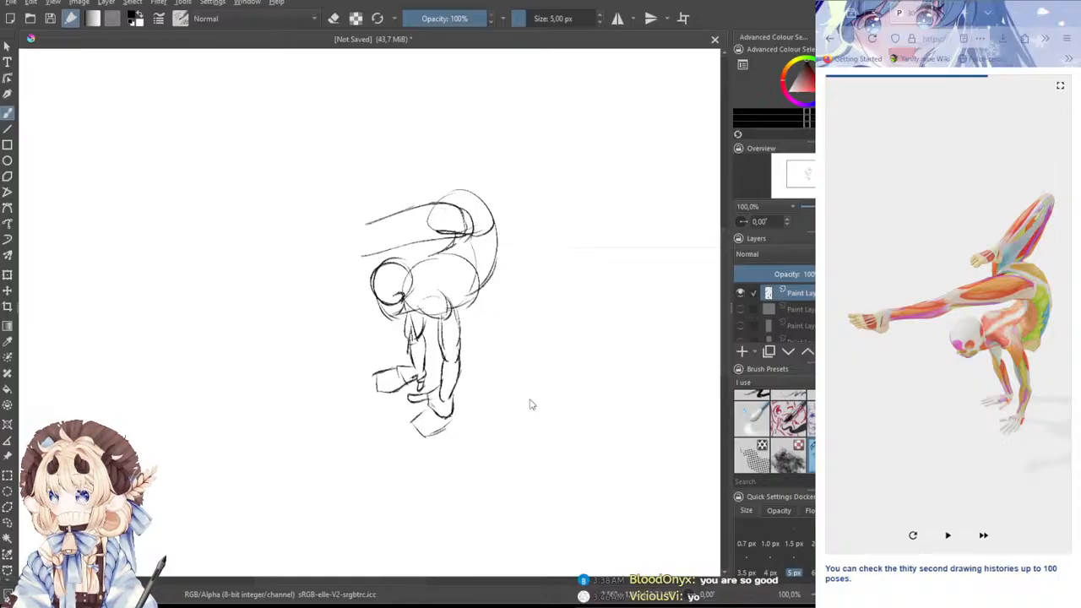
- Switch the brush colour to red and undo the latest strokes, including the erasure of the extended leg's end
key("x")
mouse_move(522, 329)
left_mouse_down()
mouse_move(482, 418)
mouse_move(549, 221)
mouse_move(587, 325)
mouse_move(532, 401)
mouse_move(488, 381)
mouse_move(493, 315)
left_mouse_up()
scroll(499, 277, "up", 5)
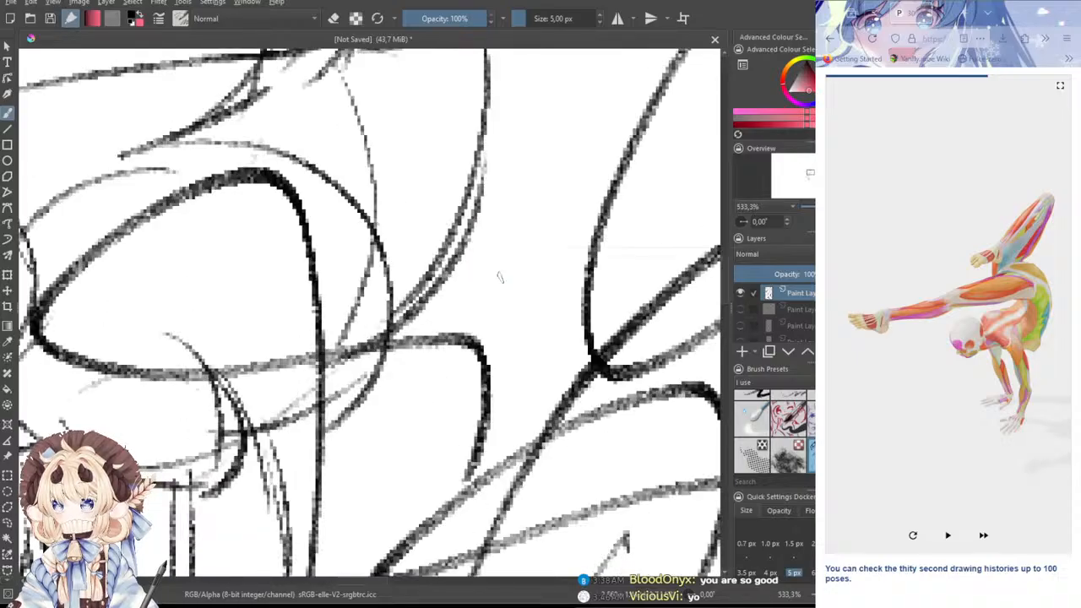
scroll(499, 277, "down", 5)
key("ctrl+z")
key("ctrl+z")
key("ctrl+z")
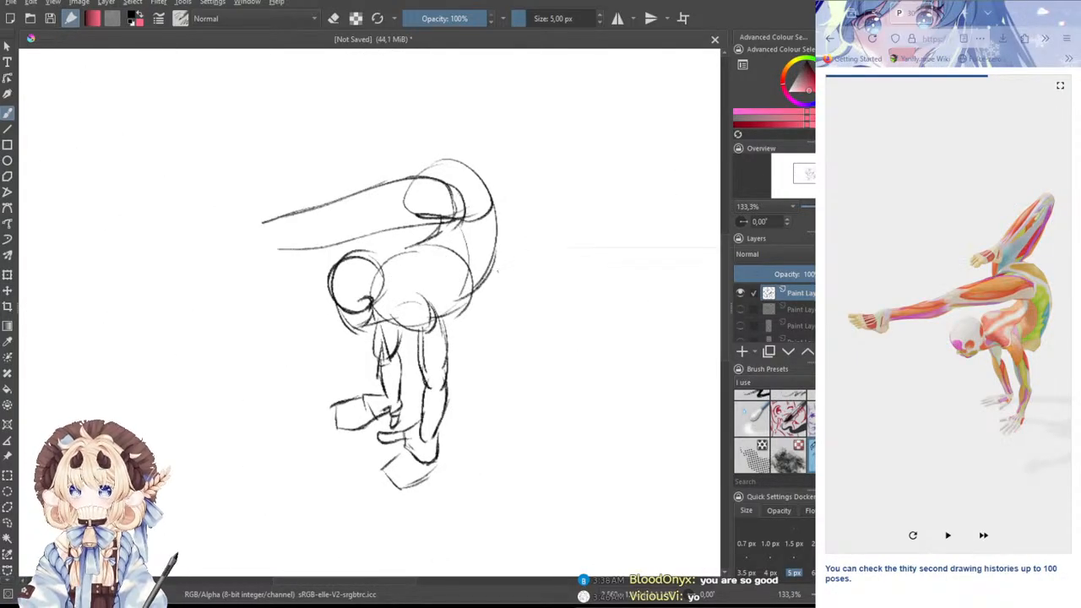
- Undo the latest strokes that lengthen the extended leg's upper and lower contours
scroll(499, 277, "down", 1)
key("ctrl+z")
key("ctrl+z")
left_click_drag(245, 146, 260, 144)
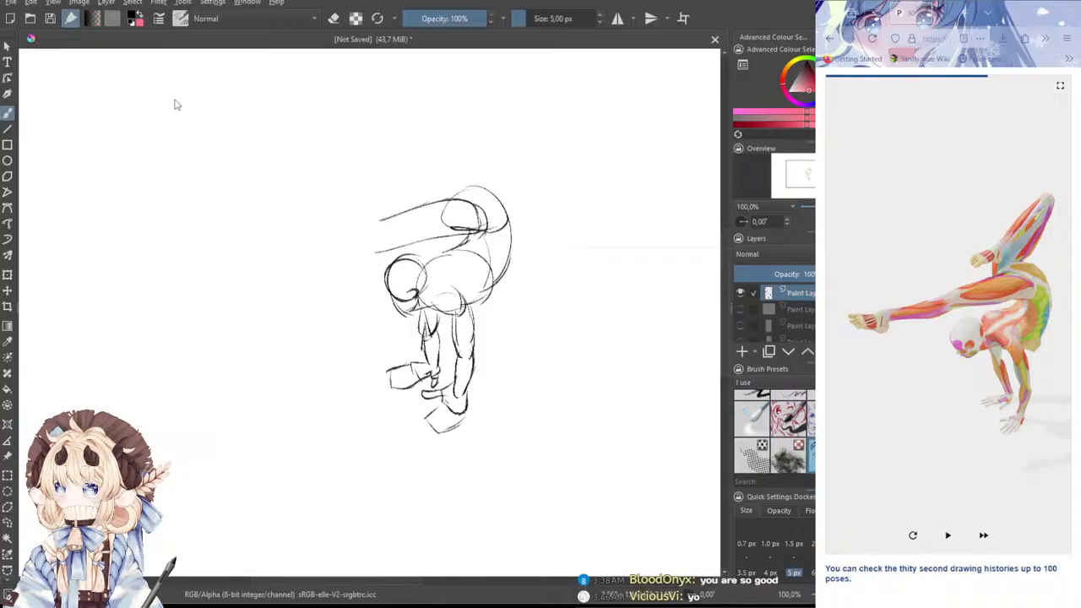
mouse_move(494, 353)
left_mouse_down()
mouse_move(554, 339)
mouse_move(524, 425)
left_mouse_up()
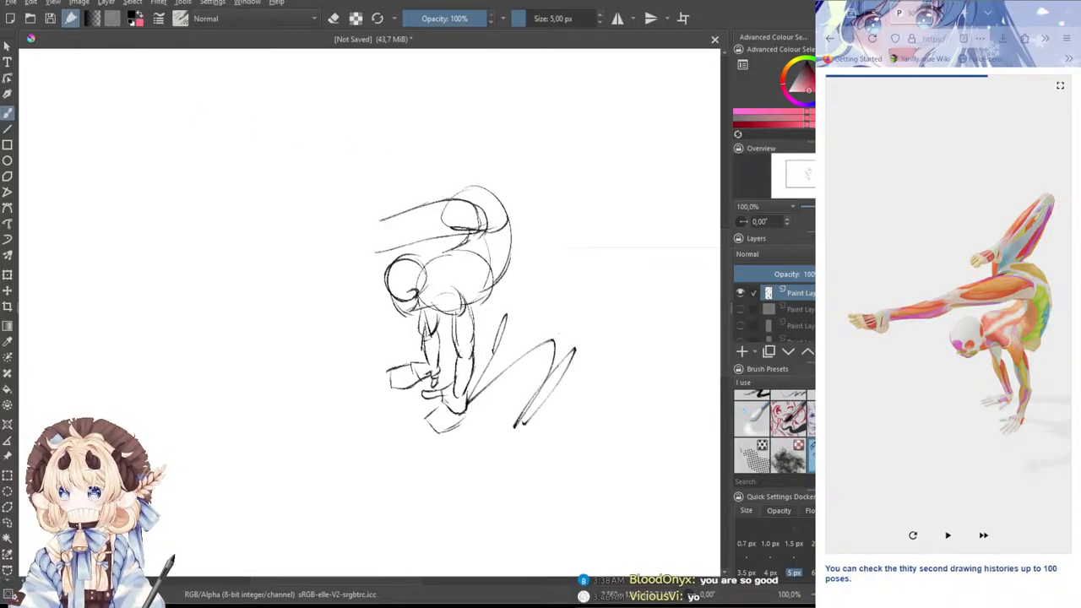
key("ctrl+z")
key("ctrl+z")
key("ctrl+z")
left_click(141, 23)
mouse_move(486, 335)
left_mouse_down()
mouse_move(537, 330)
mouse_move(544, 422)
mouse_move(615, 416)
left_mouse_up()
key("ctrl+z")
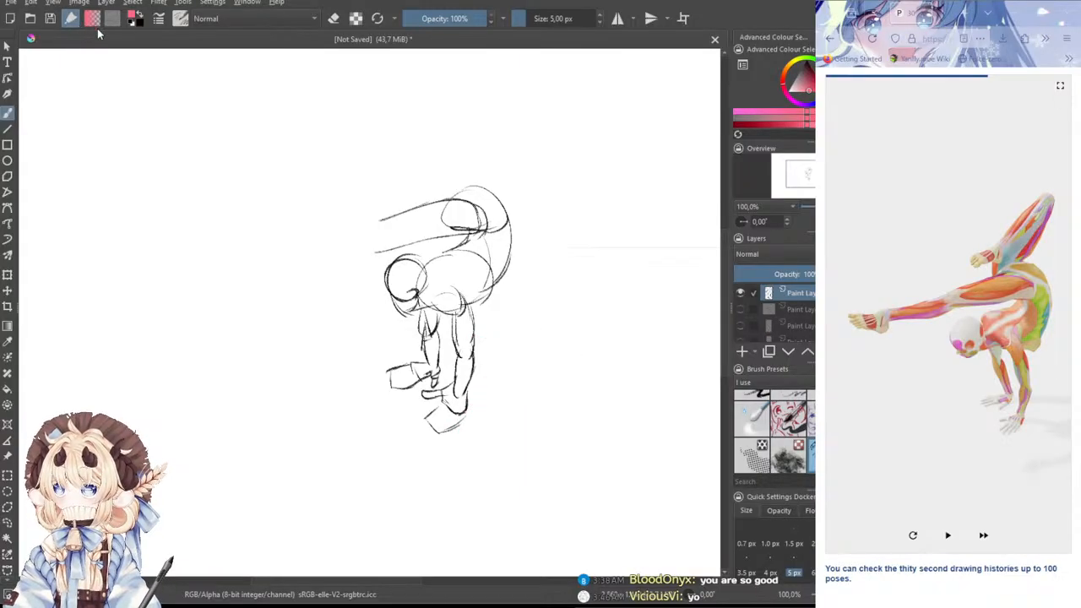
left_click(179, 159)
mouse_move(470, 368)
left_mouse_down()
mouse_move(503, 295)
mouse_move(574, 362)
mouse_move(580, 453)
left_mouse_up()
key("ctrl+z")
key("ctrl+z")
key("ctrl+z")
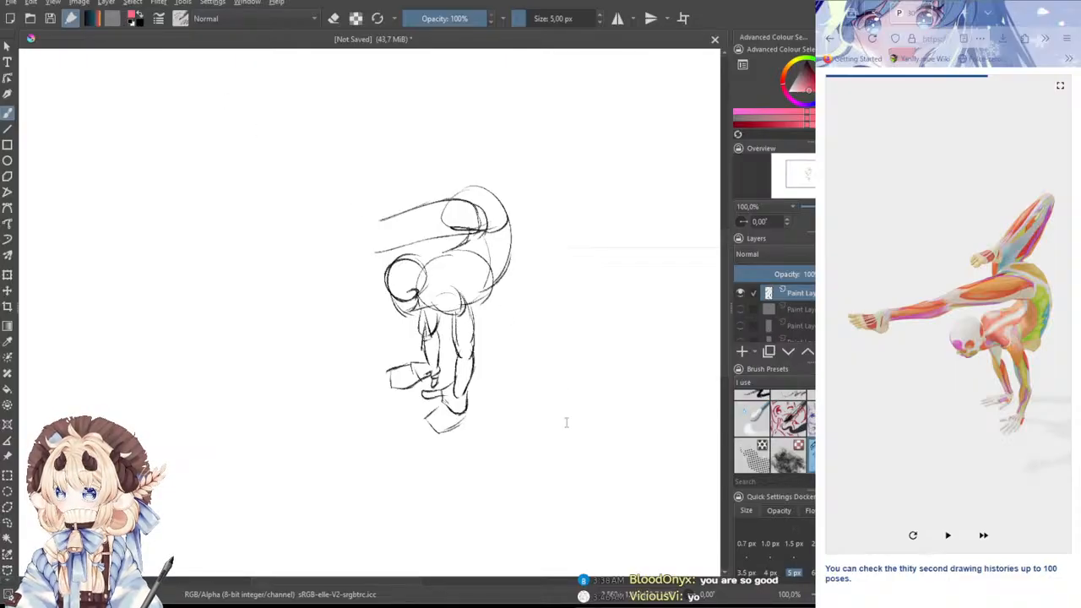
left_click(96, 24)
left_click(157, 68)
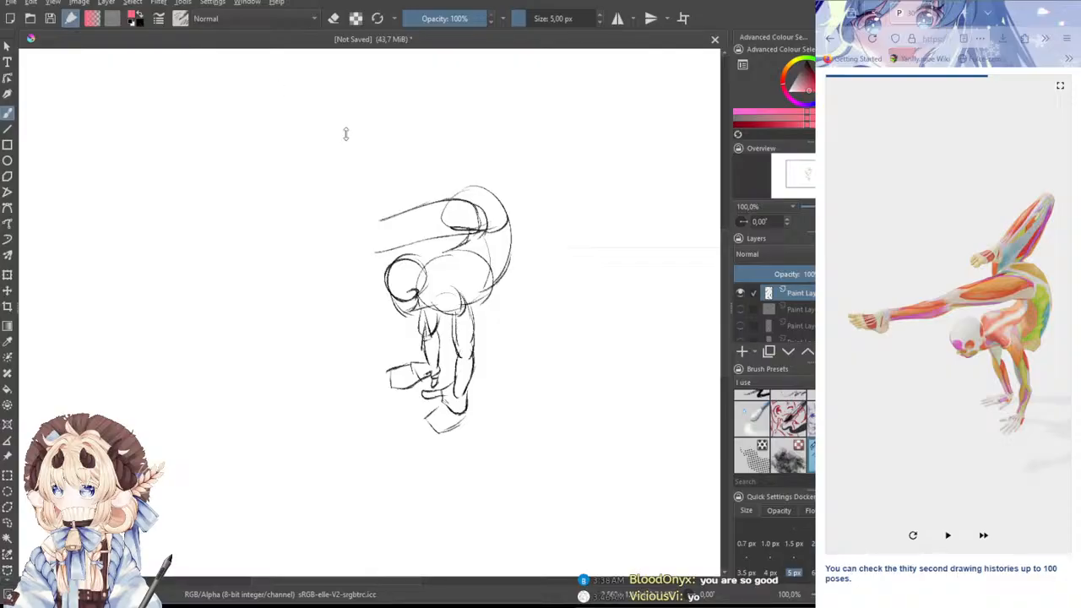
left_click(133, 25)
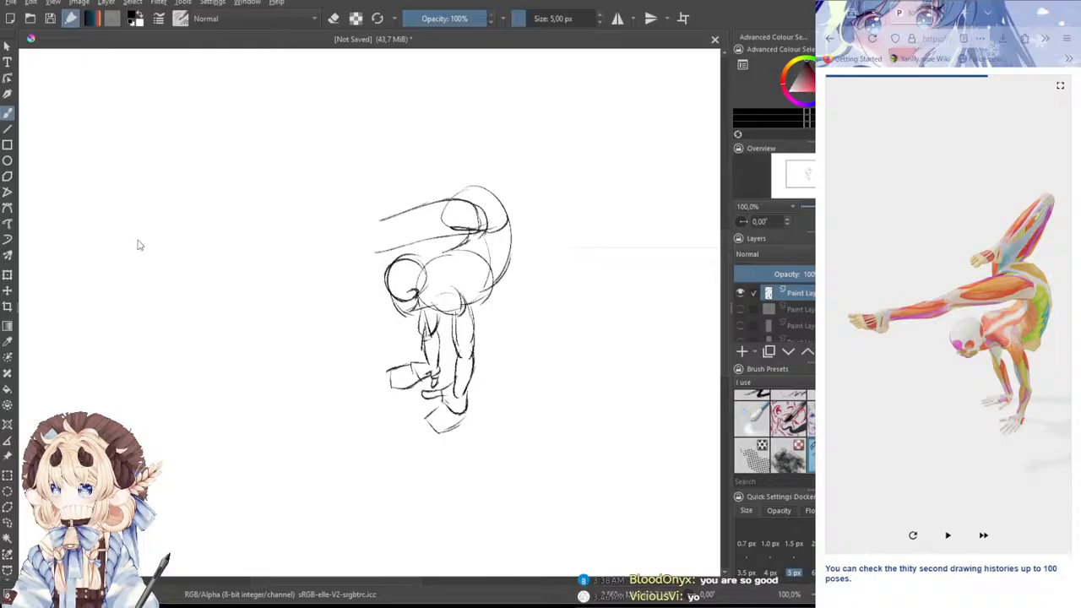
mouse_move(524, 328)
left_mouse_down()
mouse_move(545, 356)
mouse_move(513, 353)
left_mouse_up()
scroll(608, 254, "up", 3)
mouse_move(507, 231)
left_mouse_down()
mouse_move(510, 190)
mouse_move(542, 124)
left_mouse_up()
key("ctrl+z")
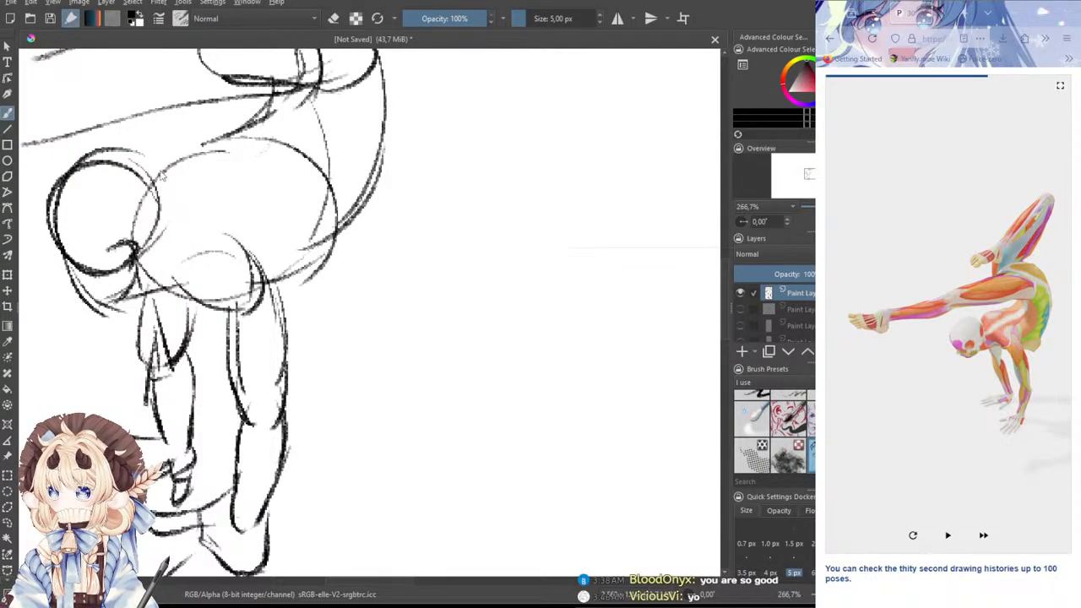
mouse_move(345, 201)
left_mouse_down()
mouse_move(434, 246)
mouse_move(549, 254)
mouse_move(448, 135)
left_mouse_up()
key("ctrl+z")
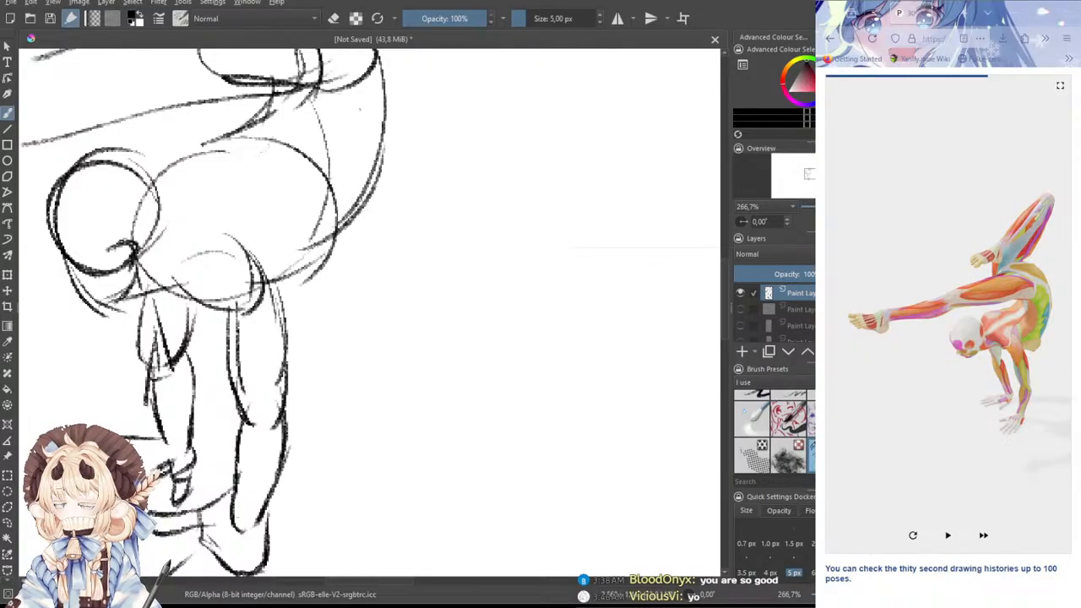
left_click(136, 18)
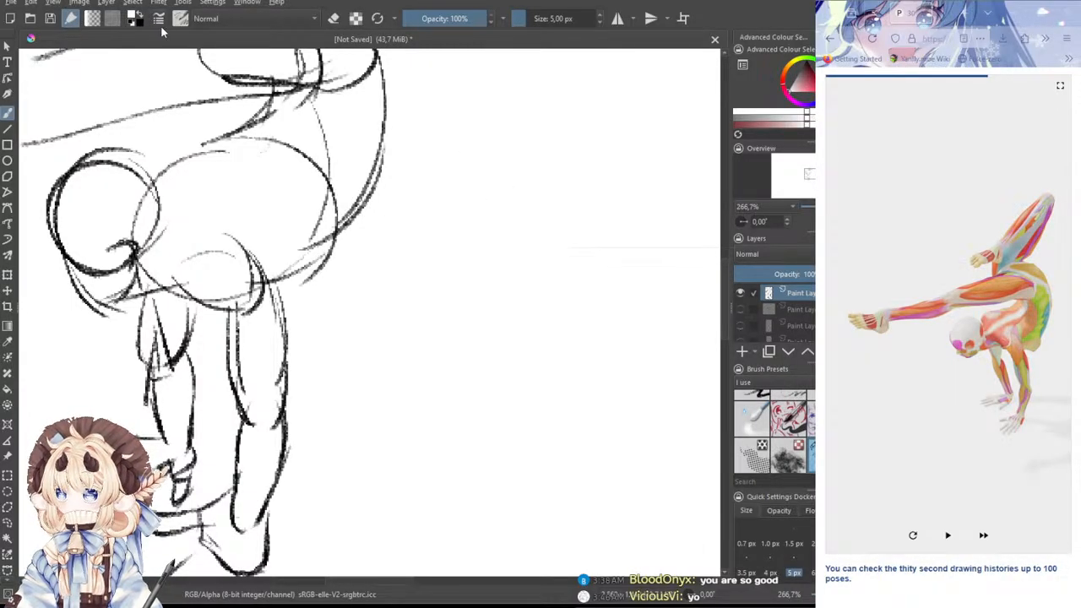
left_click(136, 20)
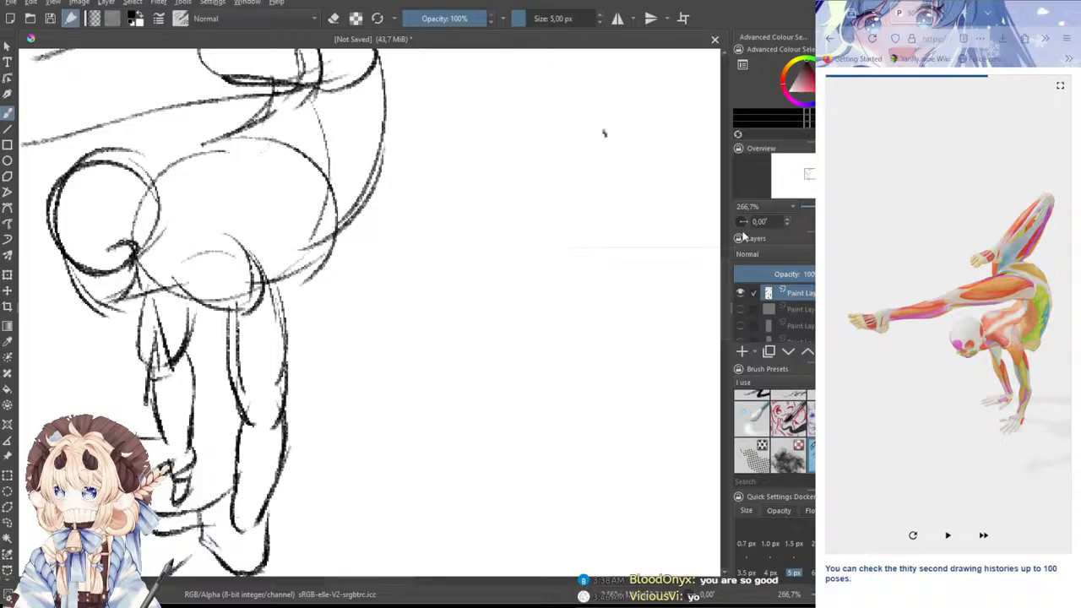
scroll(572, 231, "down", 2)
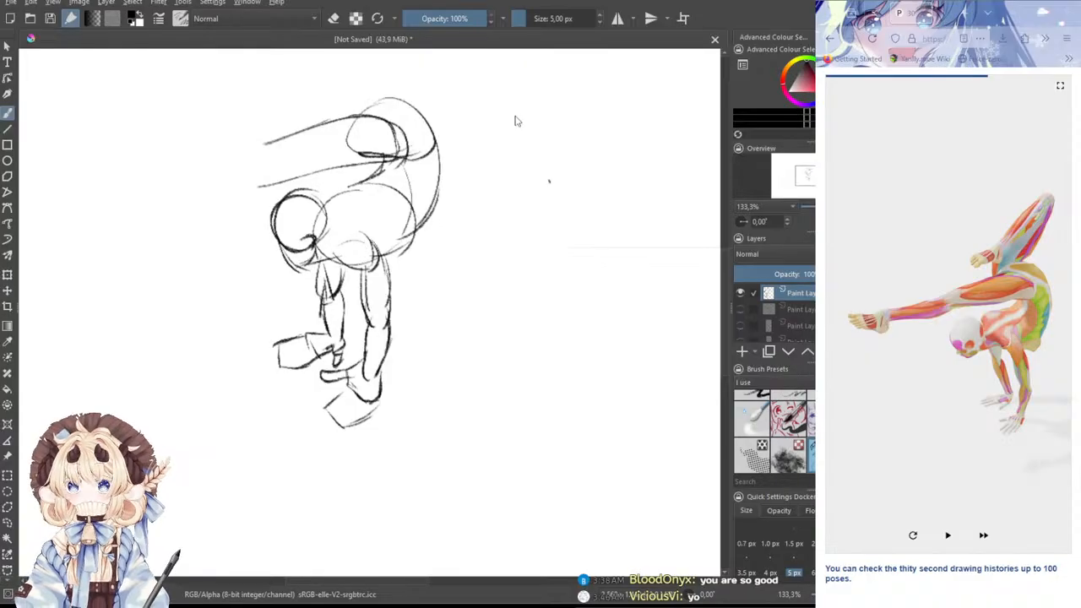
key("]")
key("]")
key("]")
key("]")
key("]")
key("]")
key("]")
key("]")
key("]")
key("]")
key("]")
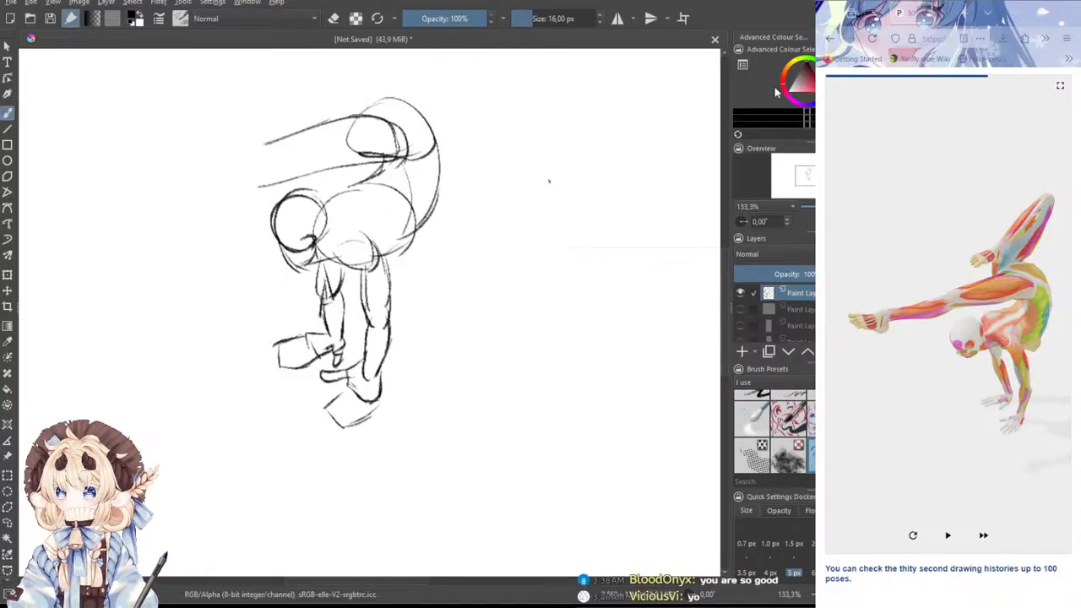
left_click(793, 568)
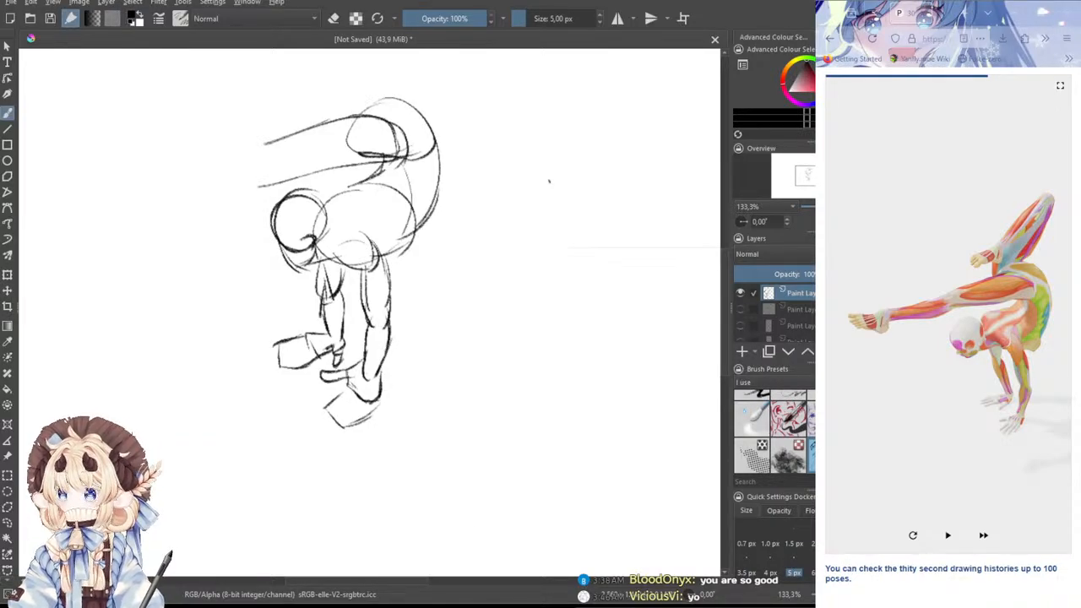
- Resume the pose timer and restroke the upper and lower thigh contours of the handstand figure's extended leg
left_click_drag(550, 180, 576, 190)
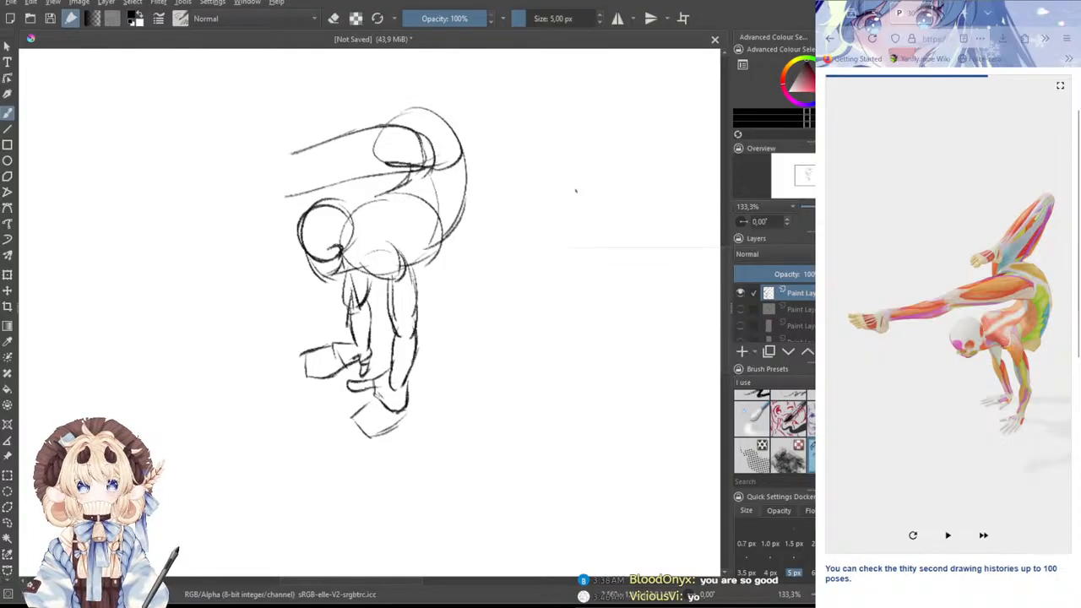
left_click_drag(575, 191, 690, 192)
left_click_drag(446, 170, 446, 179)
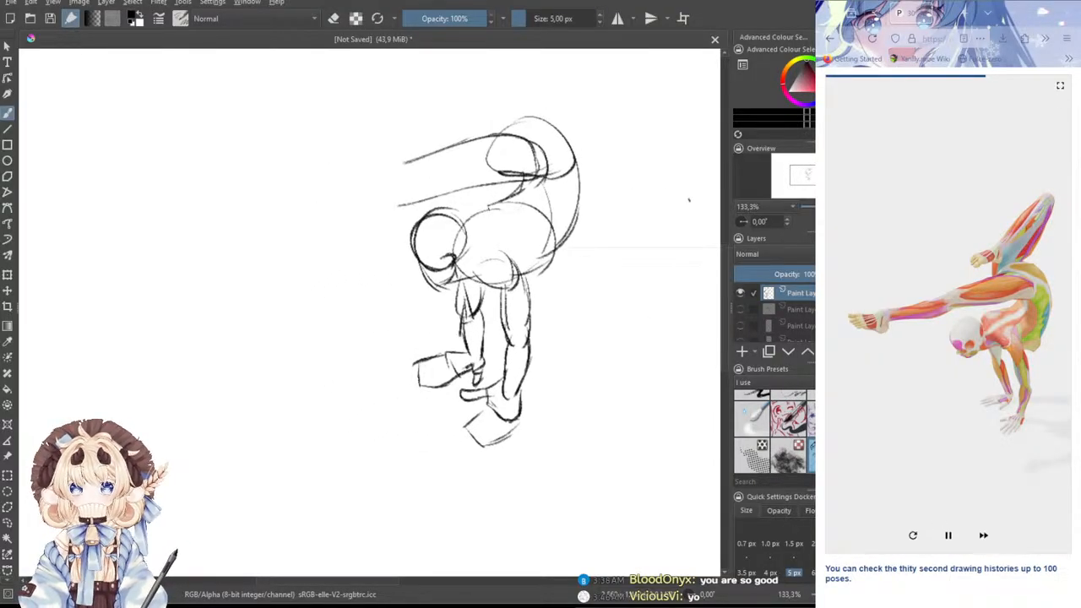
scroll(476, 217, "down", 1)
mouse_move(472, 226)
left_mouse_down()
mouse_move(416, 274)
mouse_move(448, 201)
left_mouse_up()
scroll(437, 253, "down", 1)
scroll(441, 250, "up", 1)
mouse_move(382, 175)
left_mouse_down()
mouse_move(356, 188)
mouse_move(422, 166)
left_mouse_up()
left_click_drag(368, 213, 482, 200)
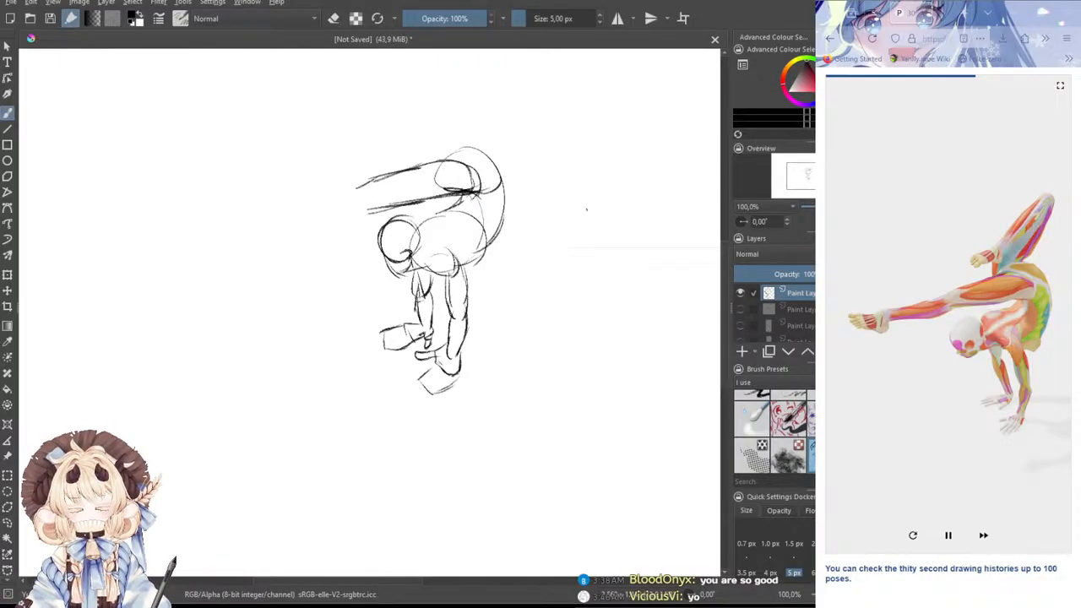
- Draw the extended leg's knee, calf and pointed foot outward from the thigh
left_click_drag(369, 184, 234, 228)
mouse_move(365, 204)
left_mouse_down()
mouse_move(284, 237)
mouse_move(244, 242)
mouse_move(215, 219)
mouse_move(217, 233)
mouse_move(179, 237)
mouse_move(250, 261)
mouse_move(180, 253)
mouse_move(179, 230)
mouse_move(225, 257)
mouse_move(196, 255)
mouse_move(227, 258)
left_mouse_up()
key("ctrl+z")
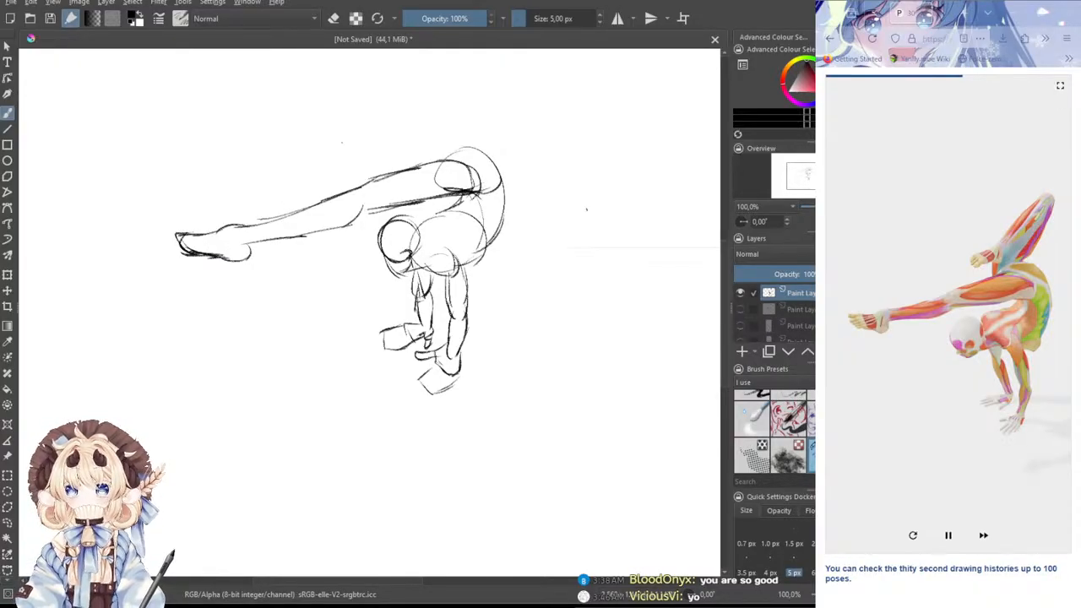
- Sketch the raised bent leg above the pelvis, with its thigh, knee, folded lower leg and foot
left_click_drag(453, 156, 468, 144)
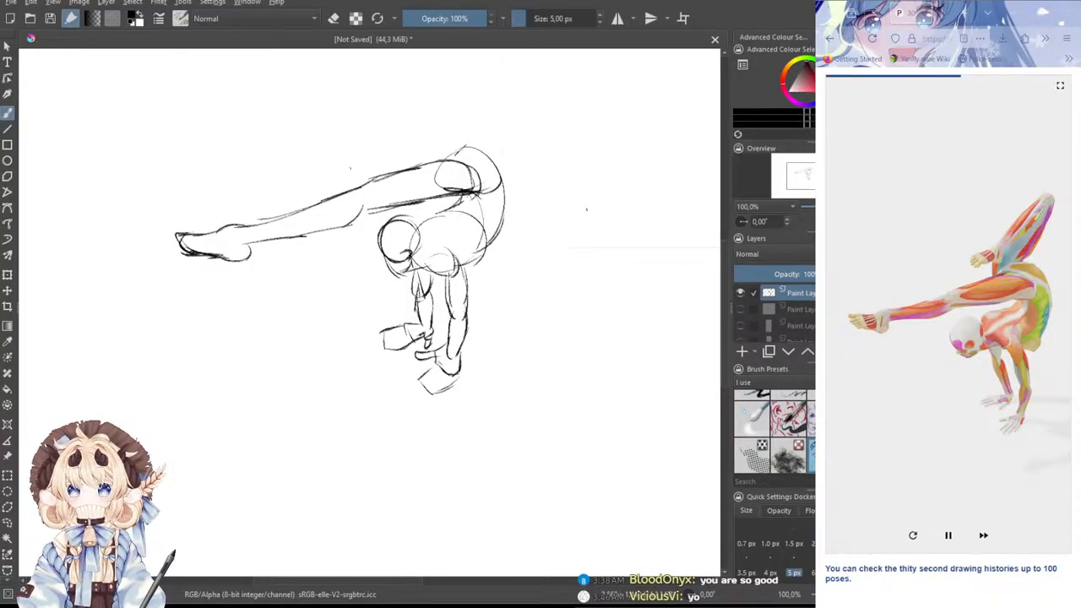
left_click_drag(586, 208, 580, 249)
left_click_drag(402, 197, 445, 136)
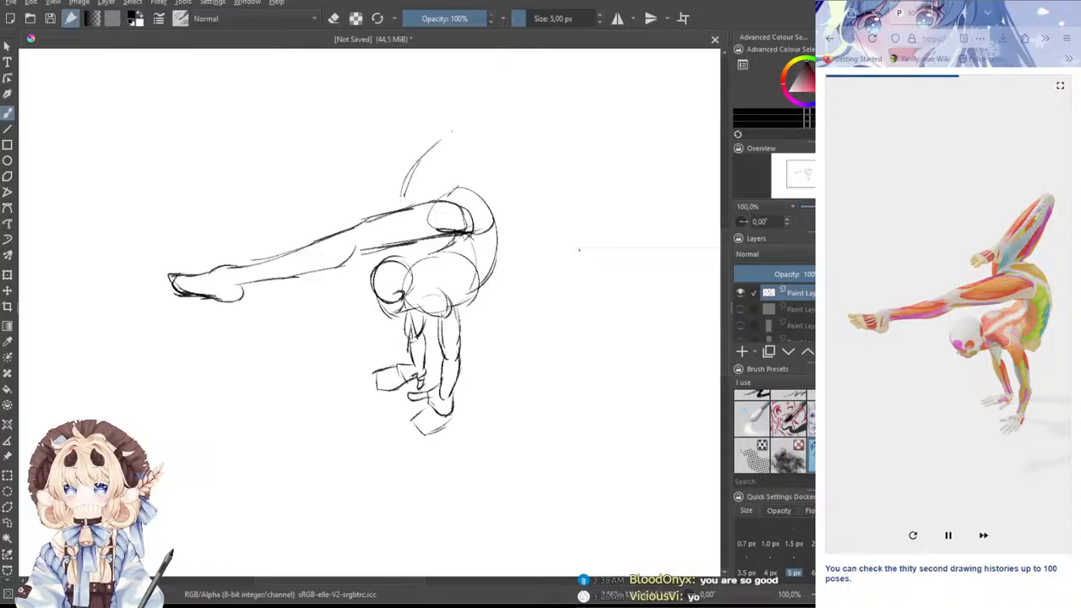
mouse_move(454, 98)
left_mouse_down()
mouse_move(483, 117)
mouse_move(448, 191)
mouse_move(438, 195)
mouse_move(475, 140)
mouse_move(450, 98)
mouse_move(405, 162)
mouse_move(368, 179)
mouse_move(367, 195)
mouse_move(392, 191)
mouse_move(446, 139)
left_mouse_up()
mouse_move(471, 103)
left_mouse_down()
mouse_move(421, 155)
mouse_move(407, 190)
mouse_move(380, 195)
left_mouse_up()
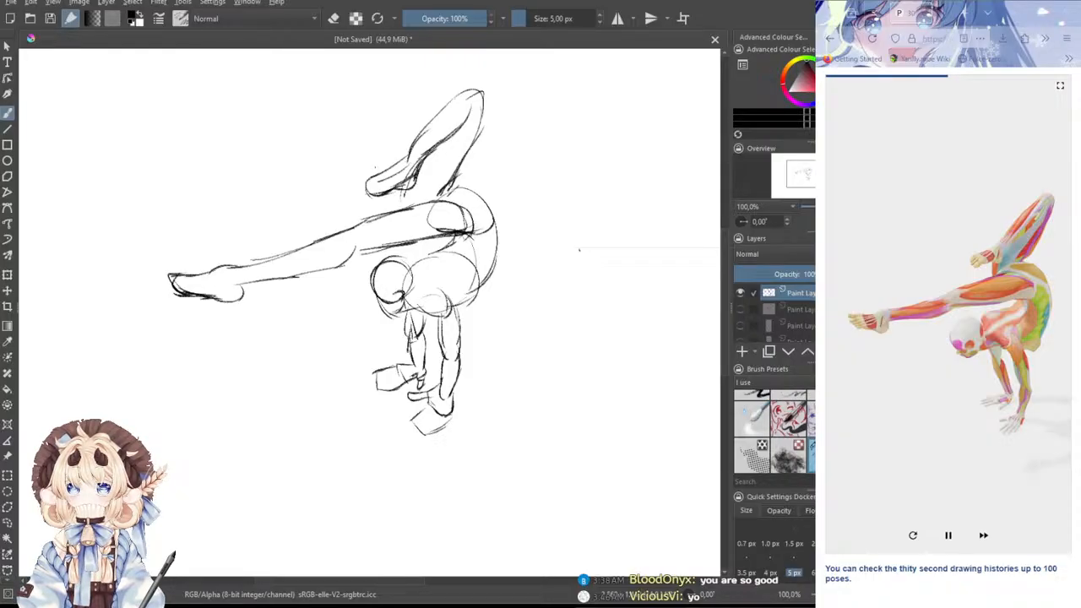
- Join the bent leg to the hip and reinforce the curve of the back down to the shoulder
mouse_move(578, 250)
left_mouse_down()
mouse_move(589, 208)
mouse_move(642, 315)
left_mouse_up()
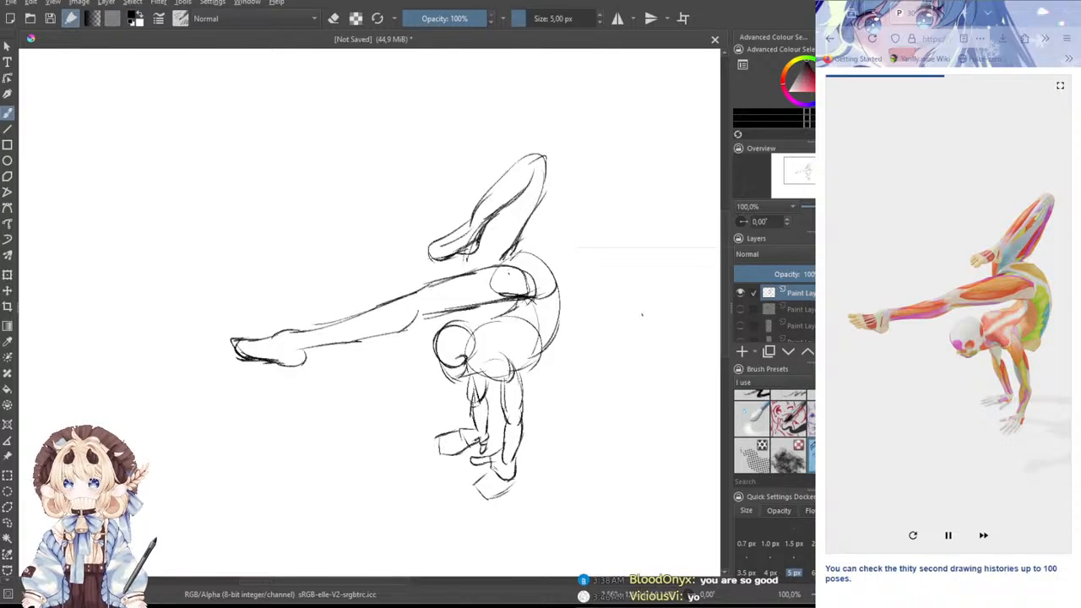
mouse_move(467, 254)
left_mouse_down()
mouse_move(466, 271)
mouse_move(517, 300)
left_mouse_up()
mouse_move(512, 256)
left_mouse_down()
mouse_move(541, 256)
mouse_move(560, 295)
mouse_move(541, 344)
mouse_move(518, 359)
mouse_move(552, 389)
mouse_move(539, 379)
mouse_move(549, 368)
left_mouse_up()
key("ctrl+z")
key("ctrl+z")
key("ctrl+z")
key("ctrl+z")
key("ctrl+z")
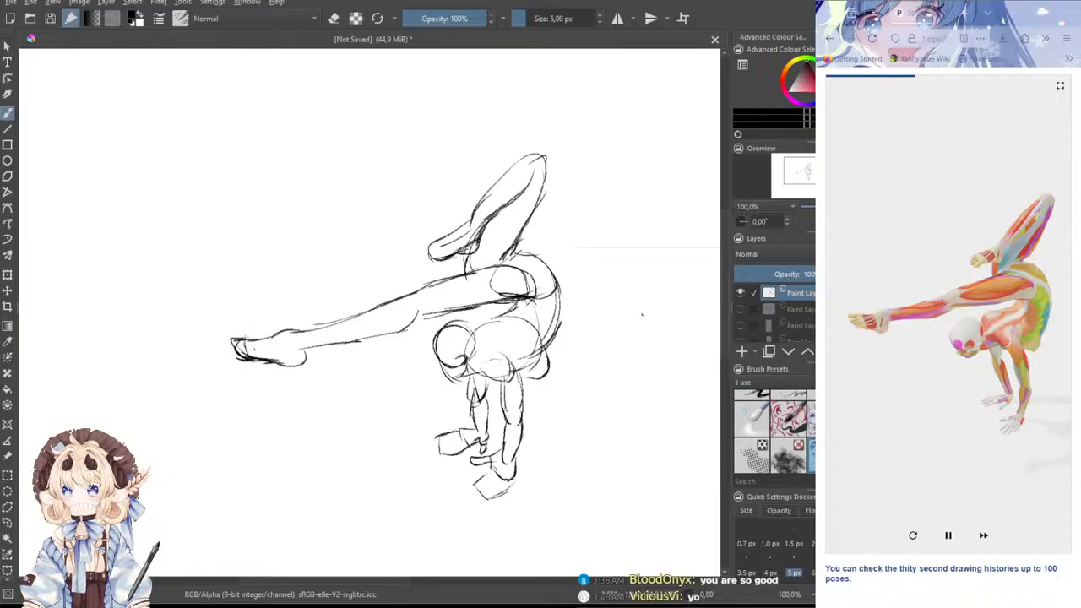
- Reinforce the extended leg's foot, upper contour and underside of the thigh, undoing the misplaced strokes
mouse_move(301, 346)
left_mouse_down()
mouse_move(296, 365)
mouse_move(262, 360)
left_mouse_up()
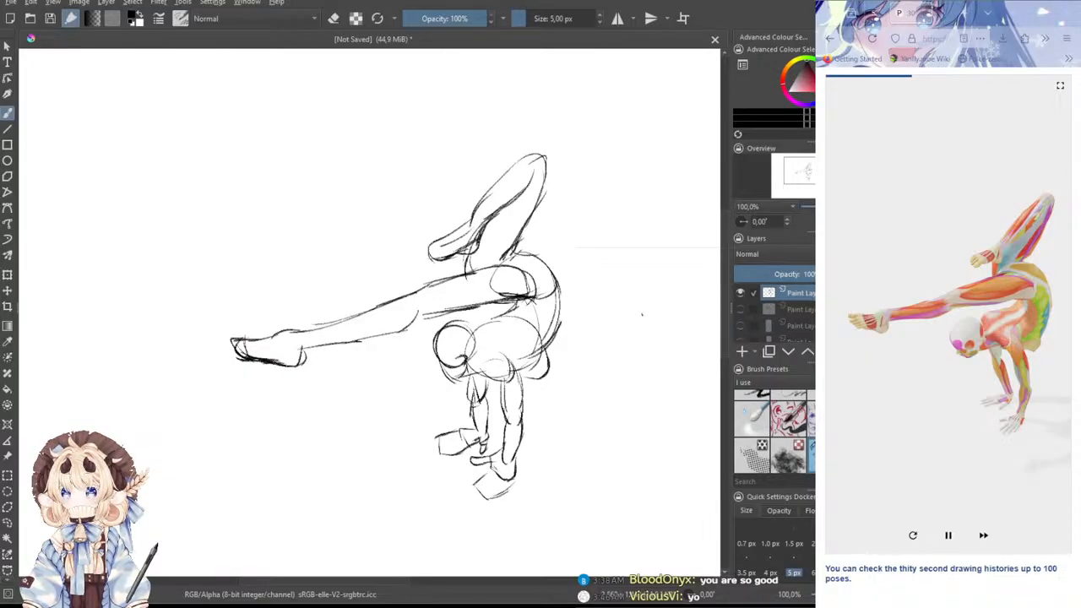
left_click_drag(271, 336, 491, 265)
key("ctrl+z")
key("ctrl+z")
key("ctrl+z")
key("ctrl+z")
mouse_move(426, 319)
left_mouse_down()
mouse_move(506, 297)
mouse_move(522, 299)
mouse_move(530, 323)
left_mouse_up()
key("ctrl+z")
key("ctrl+z")
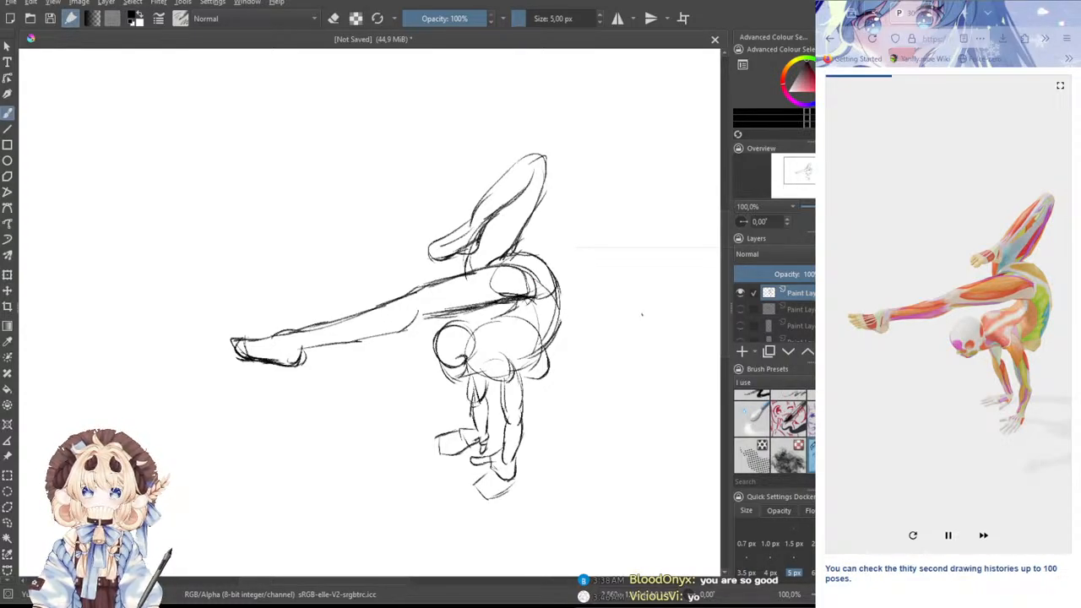
- Refine the shoulder and face contours and draw the fingers on both supporting hands
left_click_drag(548, 352, 546, 373)
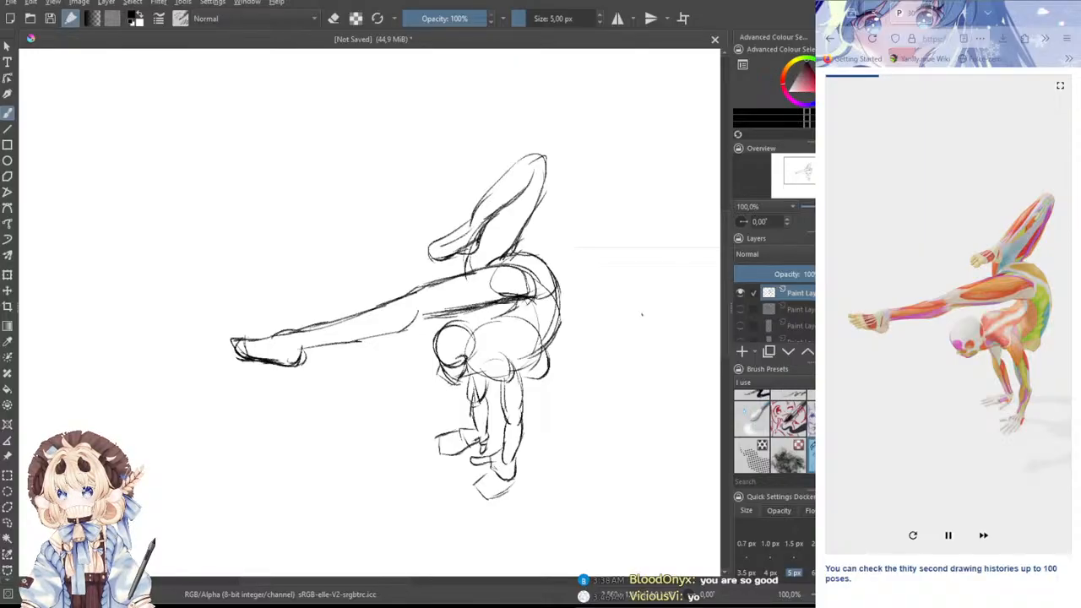
left_click_drag(439, 341, 441, 368)
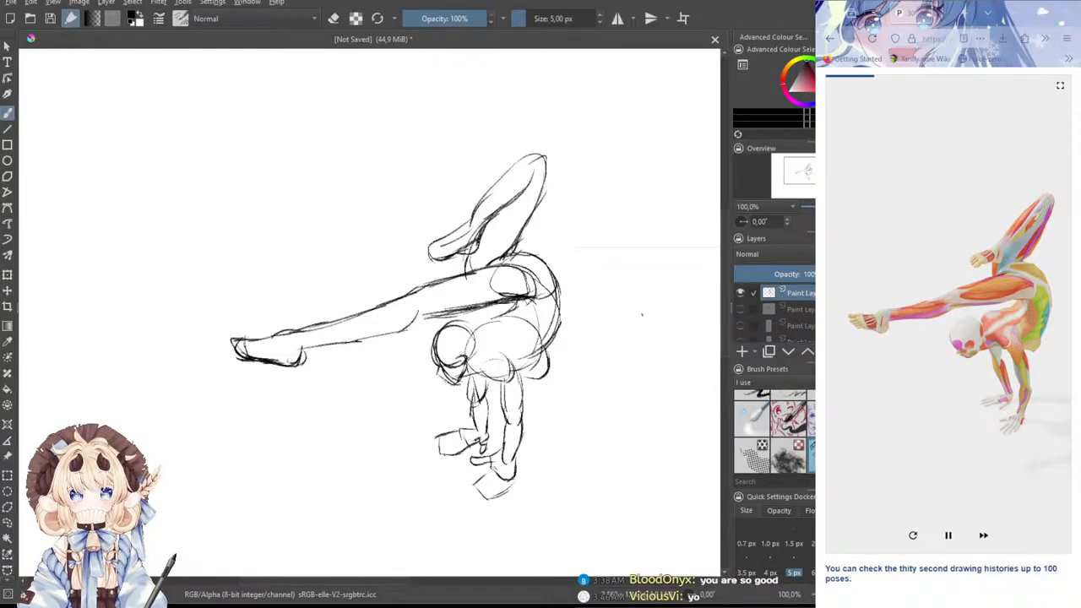
mouse_move(495, 455)
left_mouse_down()
mouse_move(474, 465)
mouse_move(490, 461)
left_mouse_up()
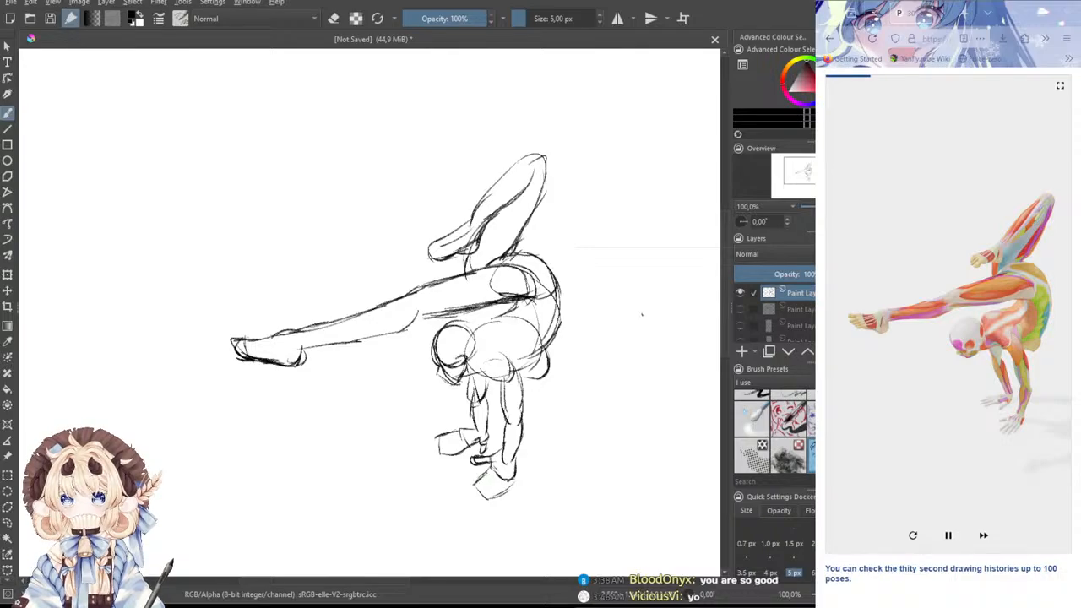
left_click_drag(480, 479, 477, 494)
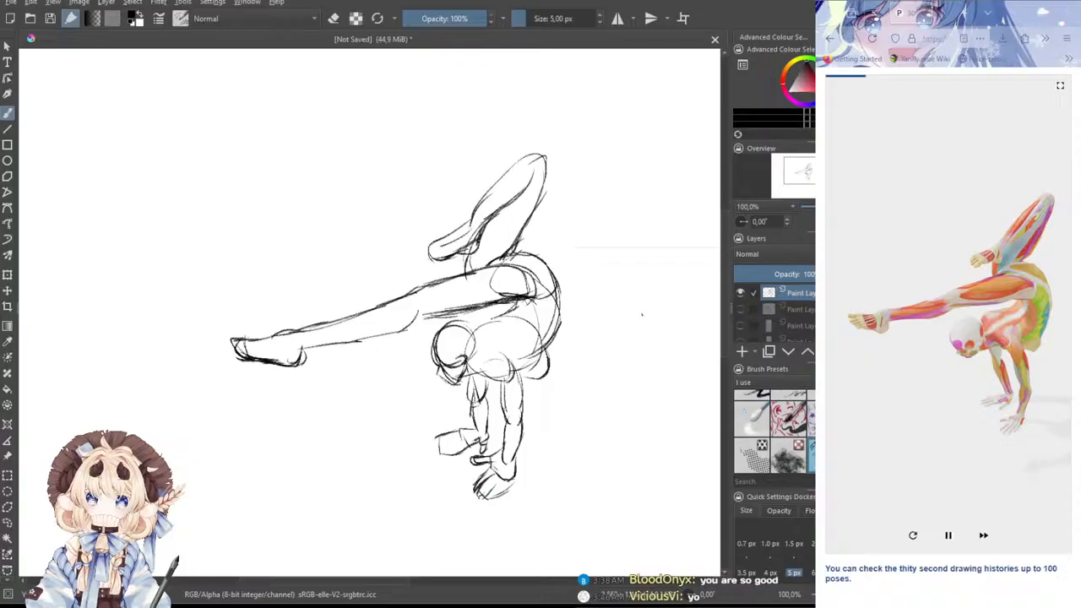
left_click_drag(495, 484, 498, 499)
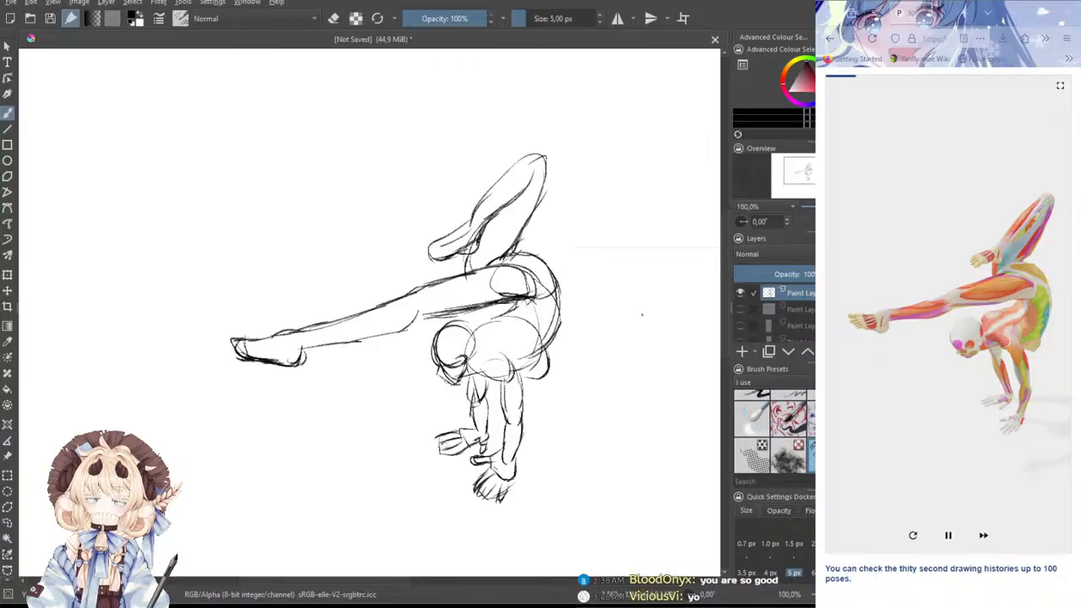
left_click_drag(455, 434, 438, 438)
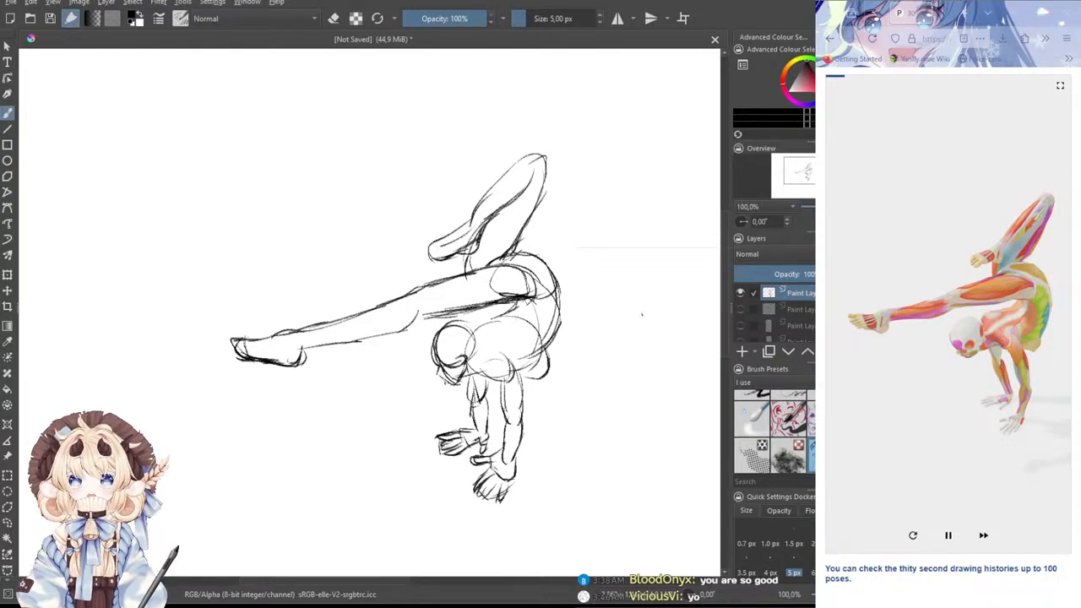
- Redraw the bent leg's knee and darken its outer contours down to the hip
mouse_move(517, 161)
left_mouse_down()
mouse_move(483, 198)
mouse_move(545, 155)
left_mouse_up()
key("ctrl+z")
key("ctrl+z")
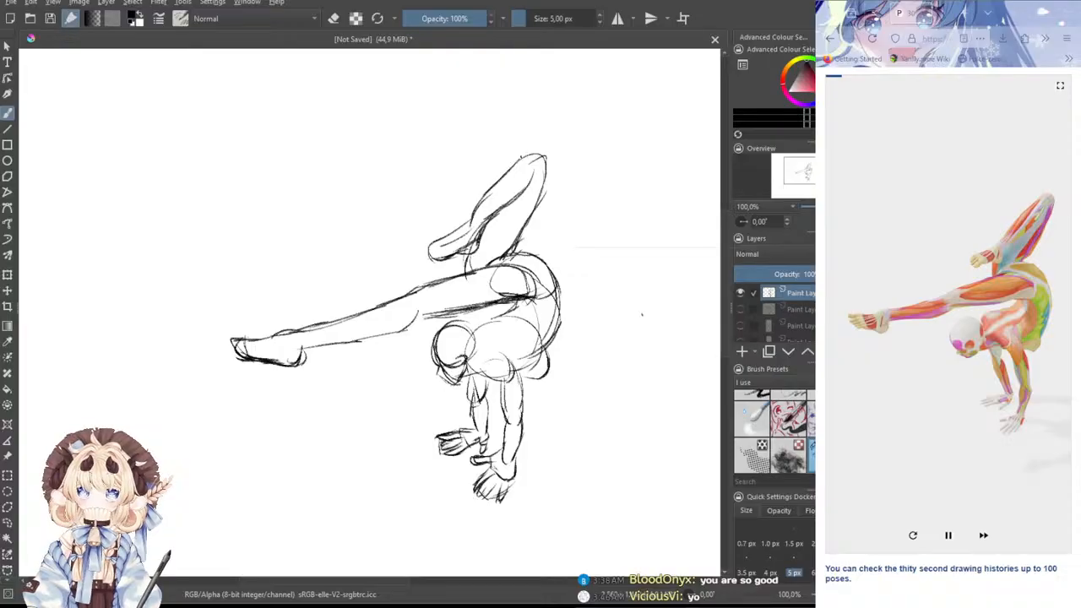
mouse_move(537, 165)
left_mouse_down()
mouse_move(477, 248)
mouse_move(546, 152)
mouse_move(508, 260)
left_mouse_up()
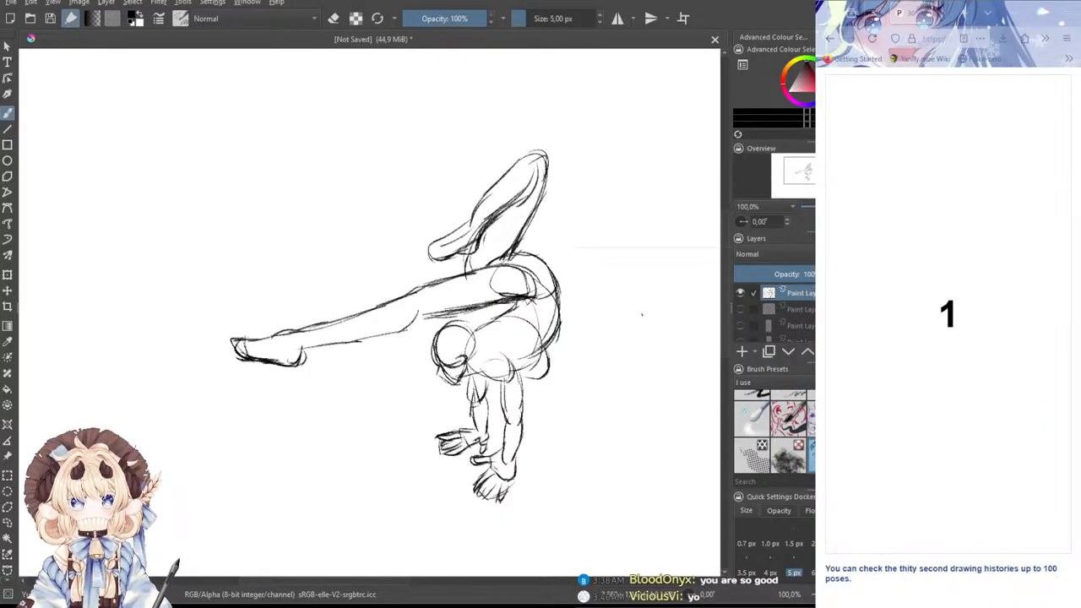
- Hide the finished sketch, add a new paint layer and rough in the leaping pose's ribcage oval, torso centre line and pelvis curves
key("Delete")
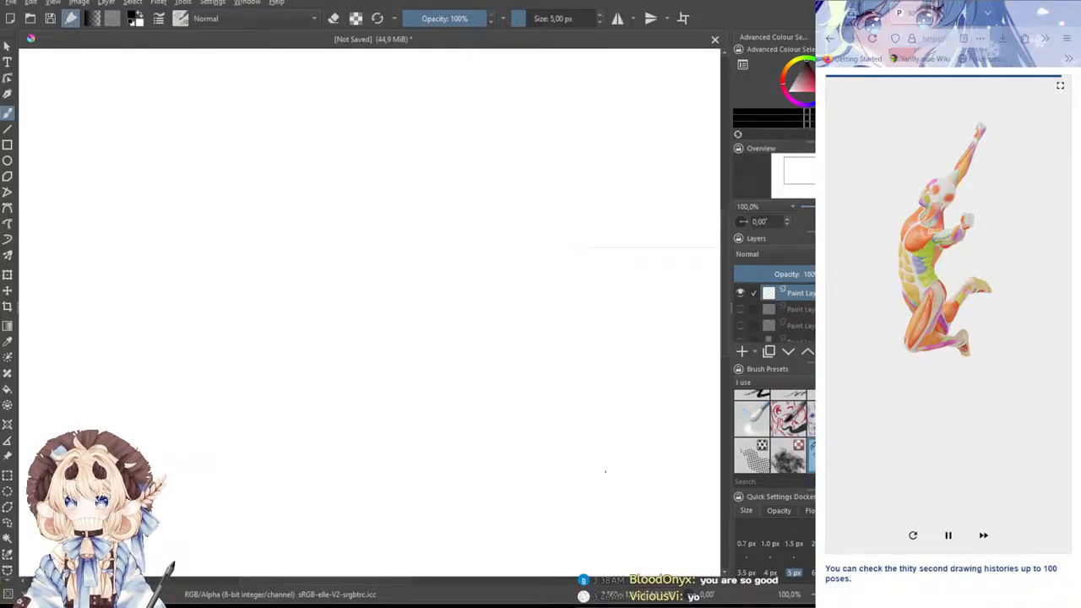
left_click_drag(407, 168, 442, 244)
mouse_move(405, 167)
left_mouse_down()
mouse_move(394, 195)
mouse_move(457, 209)
mouse_move(441, 245)
mouse_move(390, 233)
mouse_move(409, 251)
left_mouse_up()
mouse_move(435, 167)
left_mouse_down()
mouse_move(397, 237)
mouse_move(389, 309)
left_mouse_up()
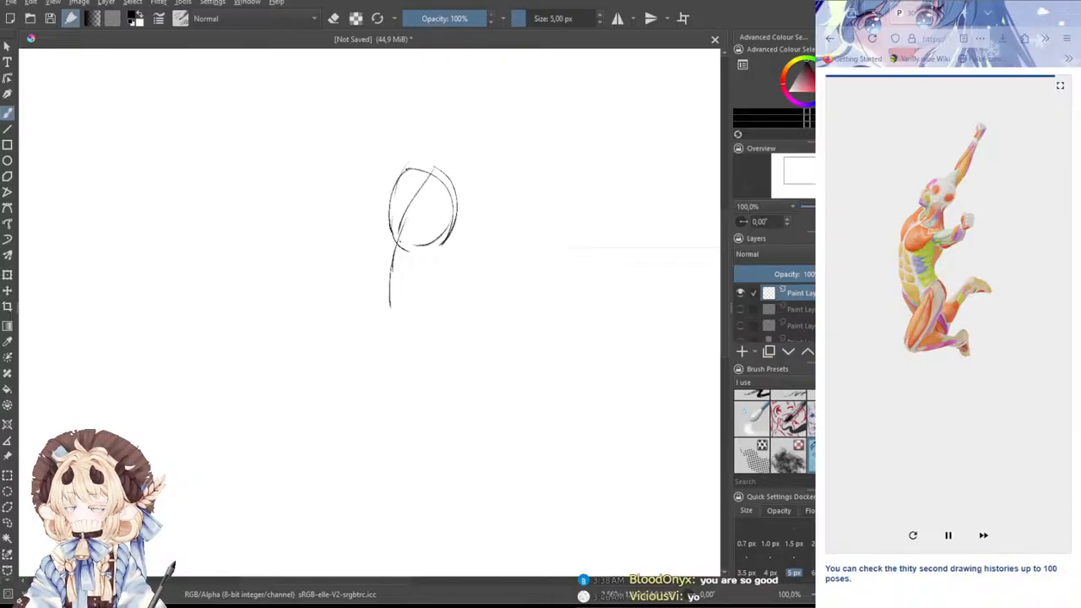
mouse_move(404, 272)
left_mouse_down()
mouse_move(411, 307)
mouse_move(400, 292)
mouse_move(441, 277)
left_mouse_up()
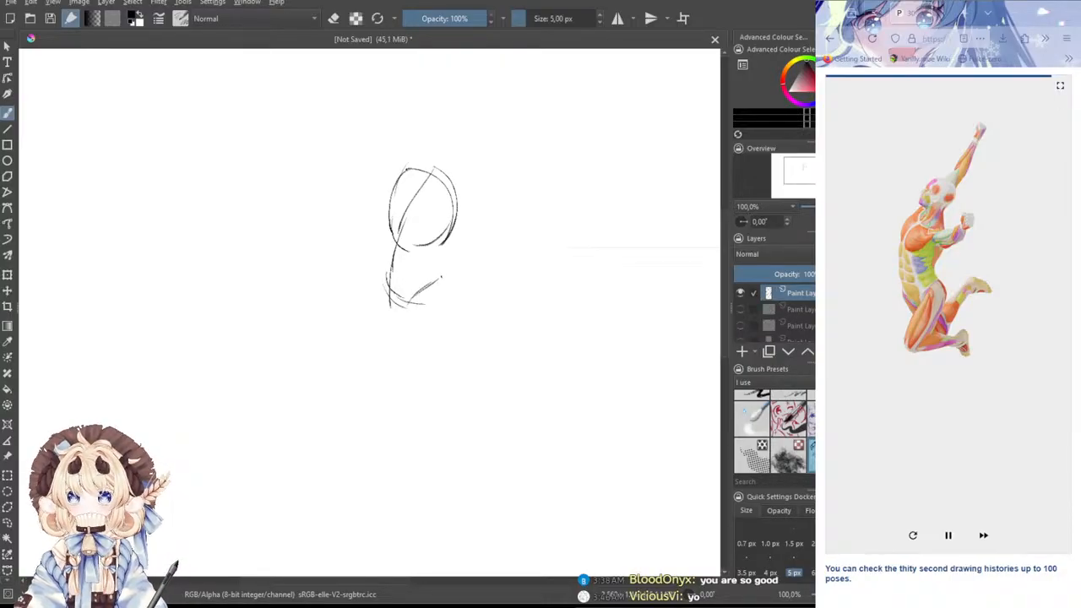
- Draw the waist and belly contours, the near thigh down to the knee and the far hip line
mouse_move(450, 237)
left_mouse_down()
mouse_move(430, 274)
mouse_move(456, 318)
left_mouse_up()
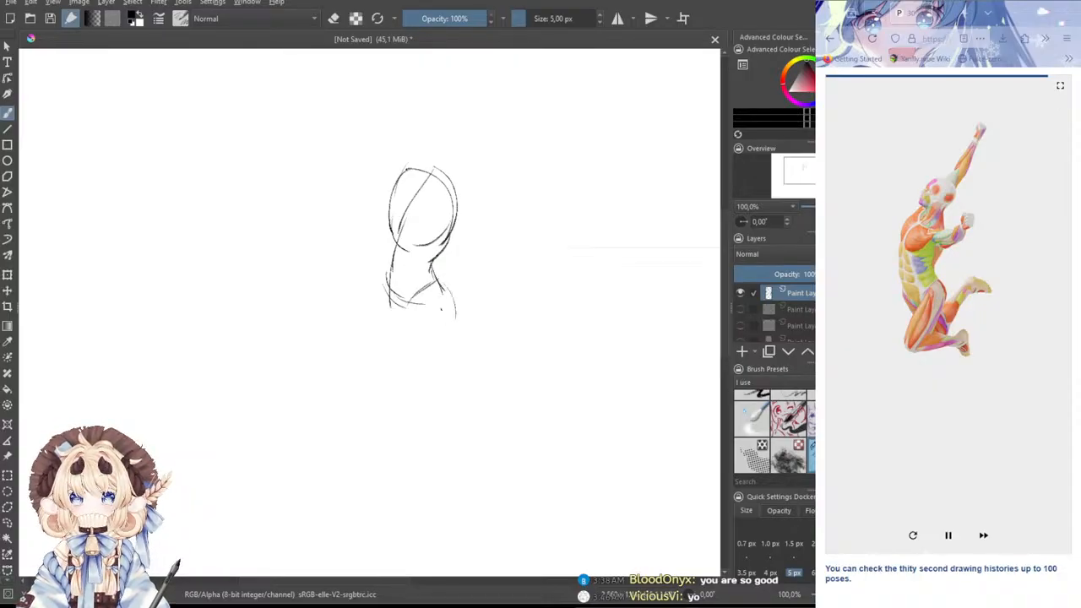
mouse_move(434, 282)
left_mouse_down()
mouse_move(398, 338)
mouse_move(399, 367)
left_mouse_up()
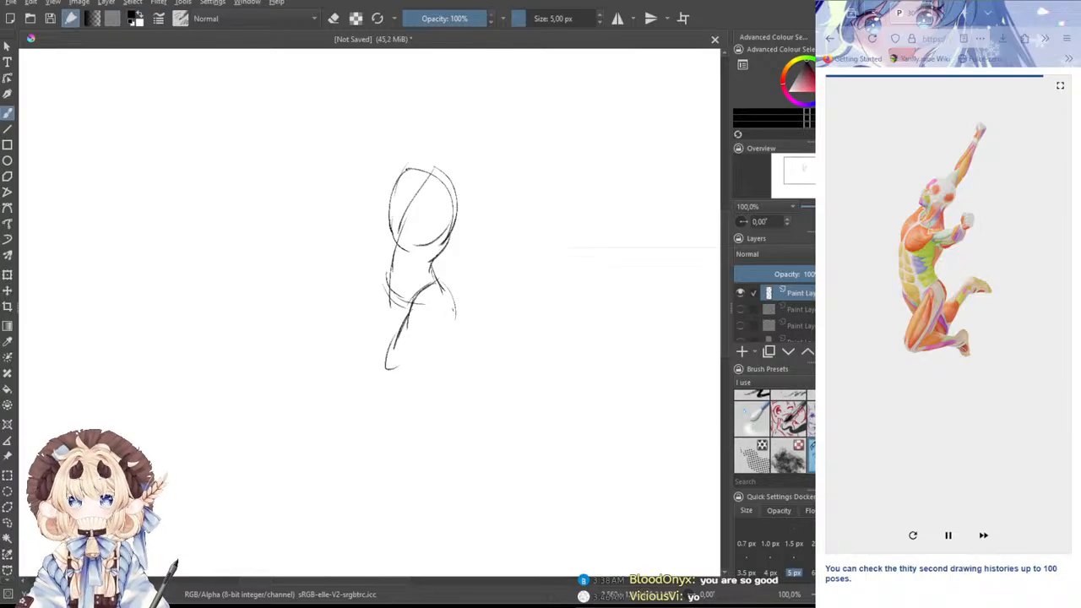
left_click_drag(454, 309, 388, 367)
mouse_move(389, 283)
left_mouse_down()
mouse_move(379, 298)
mouse_move(395, 336)
left_mouse_up()
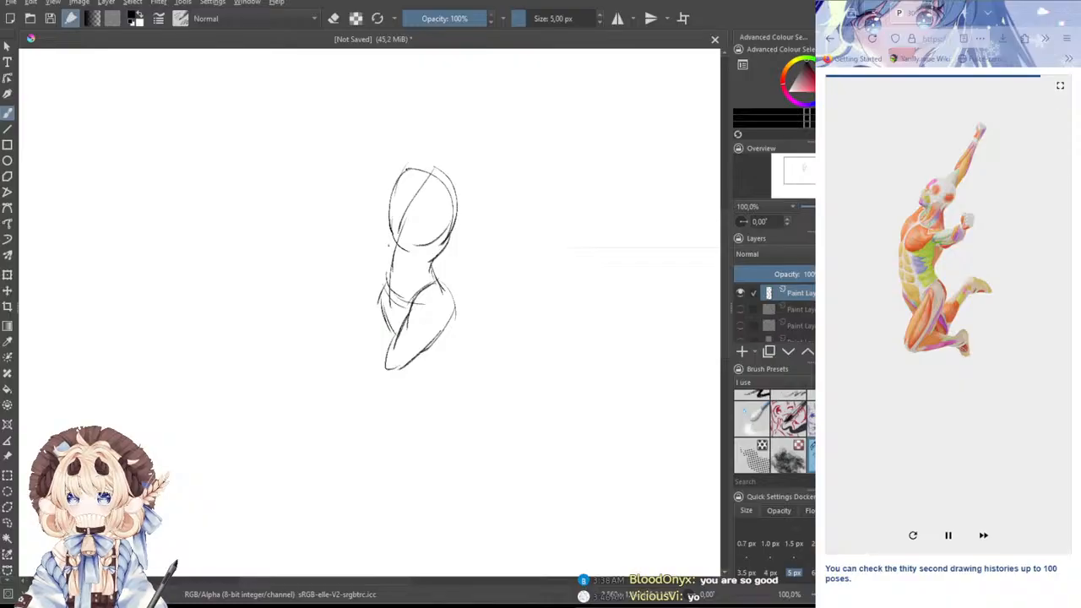
left_click_drag(391, 226, 384, 275)
mouse_move(386, 254)
left_mouse_down()
mouse_move(383, 295)
mouse_move(383, 286)
mouse_move(341, 322)
left_mouse_up()
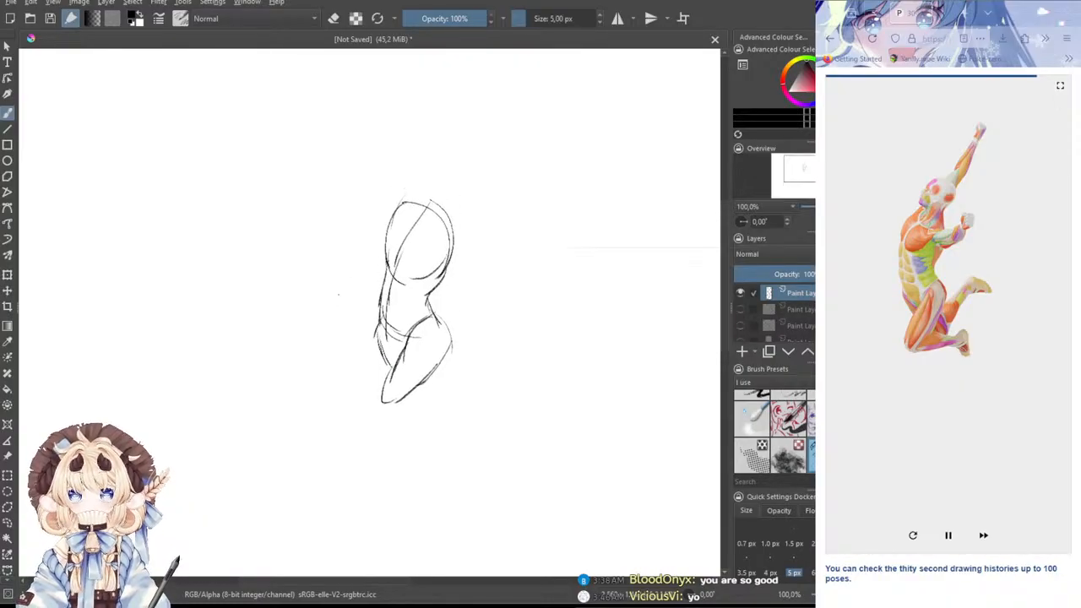
- Draw the head circle above the ribcage, then add the upturned face, jaw, neck and near shoulder, undoing misplaced strokes
left_click_drag(449, 136, 463, 176)
key("ctrl+z")
mouse_move(447, 131)
left_mouse_down()
mouse_move(465, 140)
mouse_move(455, 178)
left_mouse_up()
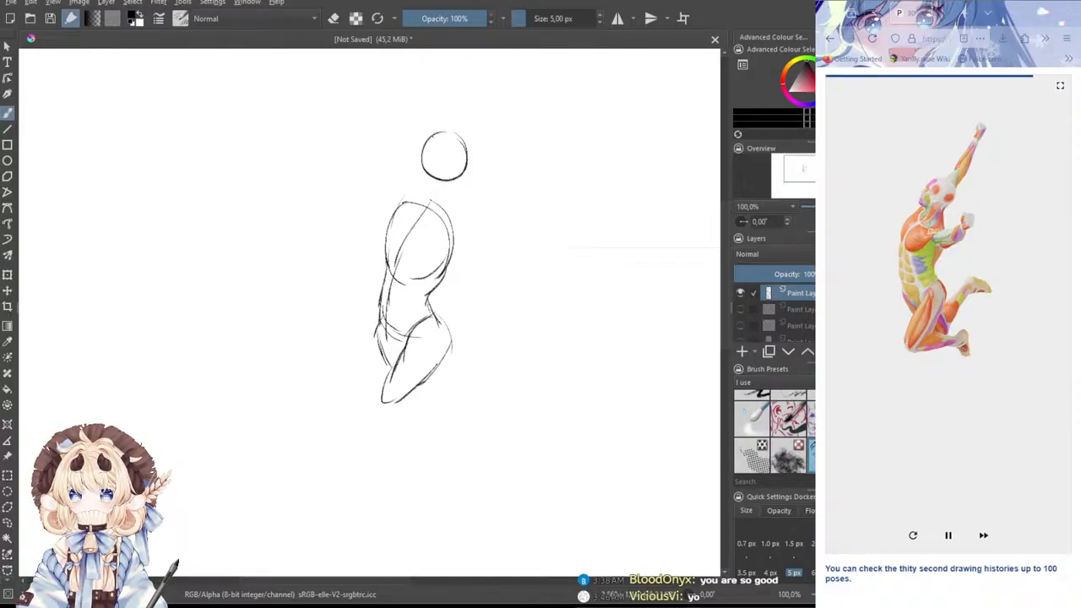
mouse_move(427, 136)
left_mouse_down()
mouse_move(409, 175)
mouse_move(436, 150)
mouse_move(416, 206)
mouse_move(447, 200)
mouse_move(453, 235)
left_mouse_up()
key("ctrl+z")
key("ctrl+z")
key("ctrl+z")
key("ctrl+z")
key("ctrl+z")
- Draw the near arm bent forward from the shoulder and the fingers of its raised hand
mouse_move(414, 197)
left_mouse_down()
mouse_move(423, 221)
mouse_move(414, 208)
mouse_move(454, 229)
mouse_move(452, 216)
mouse_move(443, 239)
mouse_move(458, 242)
mouse_move(470, 216)
mouse_move(479, 212)
mouse_move(478, 230)
mouse_move(463, 240)
mouse_move(499, 198)
mouse_move(497, 230)
mouse_move(476, 237)
mouse_move(492, 234)
mouse_move(505, 203)
mouse_move(485, 204)
mouse_move(508, 183)
left_mouse_up()
key("ctrl+z")
key("ctrl+z")
key("ctrl+z")
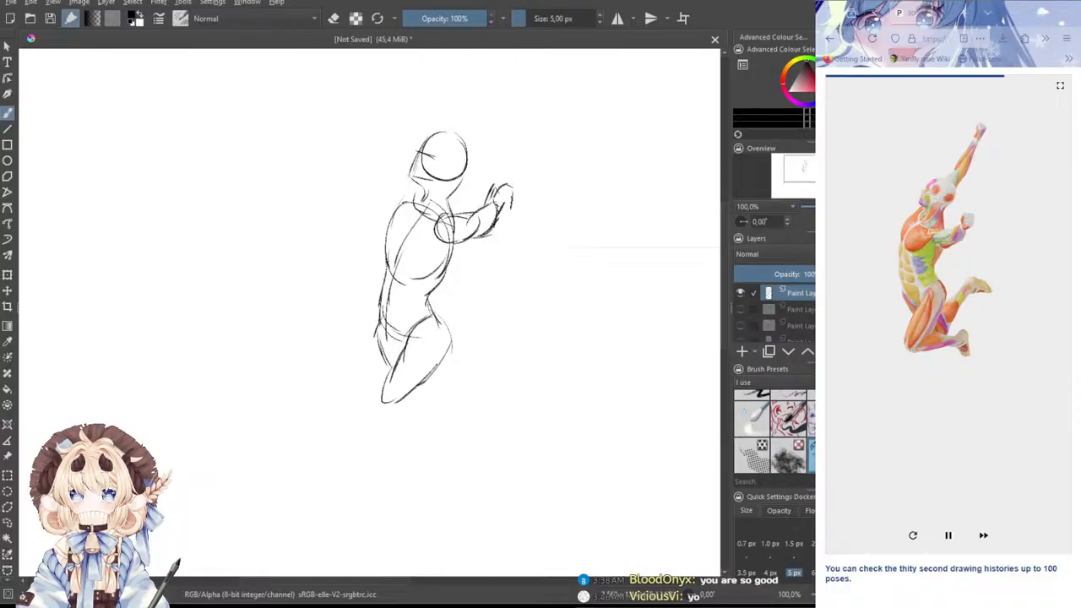
left_click_drag(492, 226, 509, 215)
key("ctrl+z")
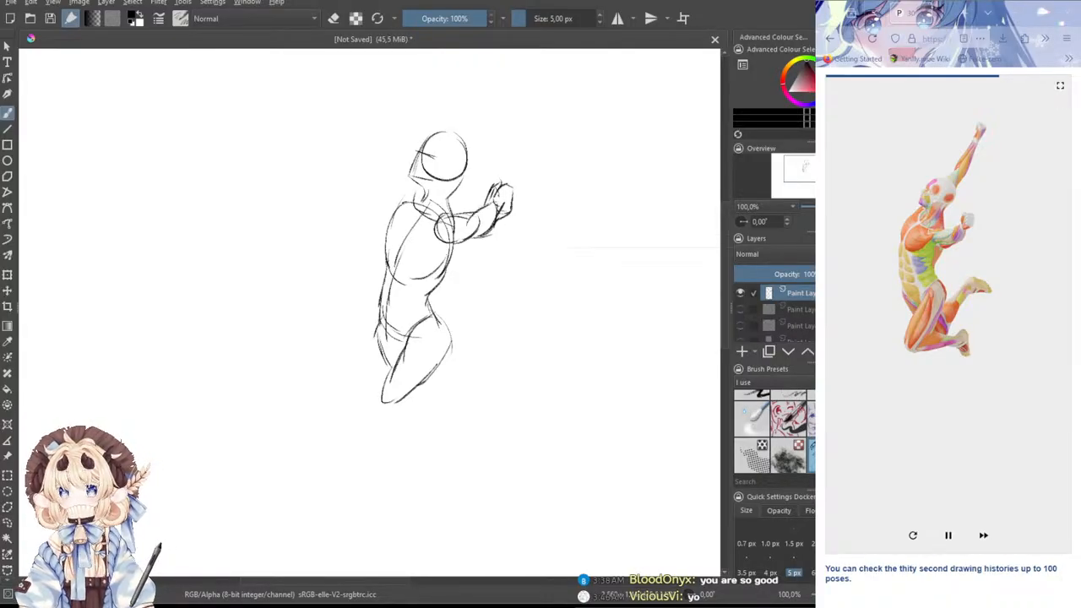
mouse_move(493, 200)
left_mouse_down()
mouse_move(507, 190)
mouse_move(512, 205)
left_mouse_up()
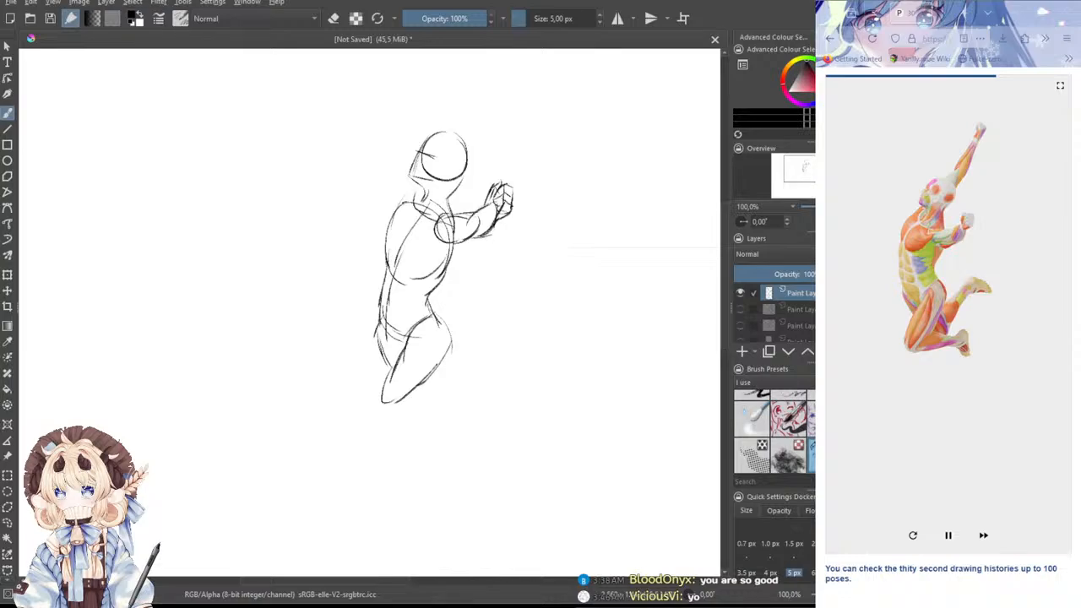
- Reinforce the far hip line and draw the near lower leg folded back from the knee with its foot
left_click_drag(449, 164, 462, 214)
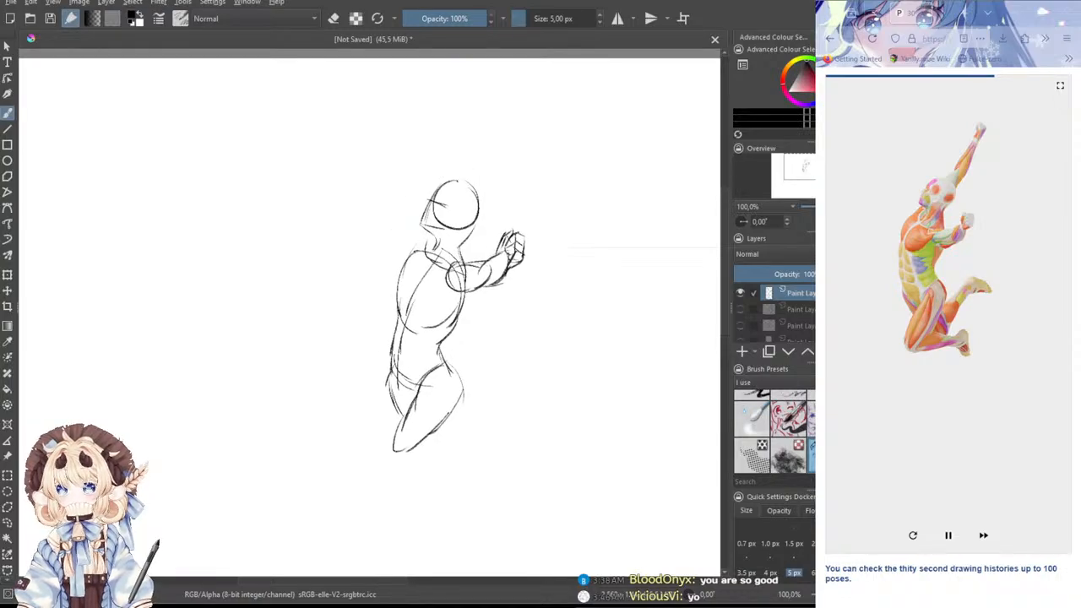
left_click_drag(431, 303, 438, 276)
left_click_drag(399, 344, 414, 389)
left_click_drag(404, 426, 525, 419)
key("ctrl+z")
left_click_drag(407, 424, 492, 418)
key("ctrl+z")
mouse_move(400, 424)
left_mouse_down()
mouse_move(479, 419)
mouse_move(467, 400)
mouse_move(498, 398)
mouse_move(494, 441)
mouse_move(482, 442)
mouse_move(496, 440)
mouse_move(490, 455)
left_mouse_up()
key("ctrl+z")
left_click_drag(497, 439, 490, 453)
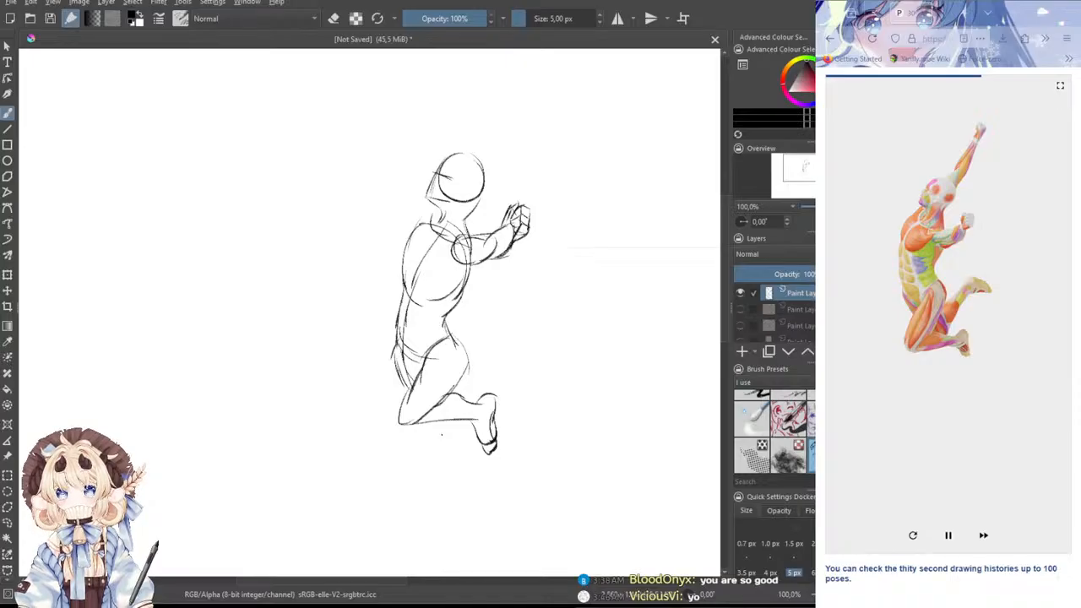
mouse_move(473, 402)
left_mouse_down()
mouse_move(495, 402)
mouse_move(492, 444)
left_mouse_up()
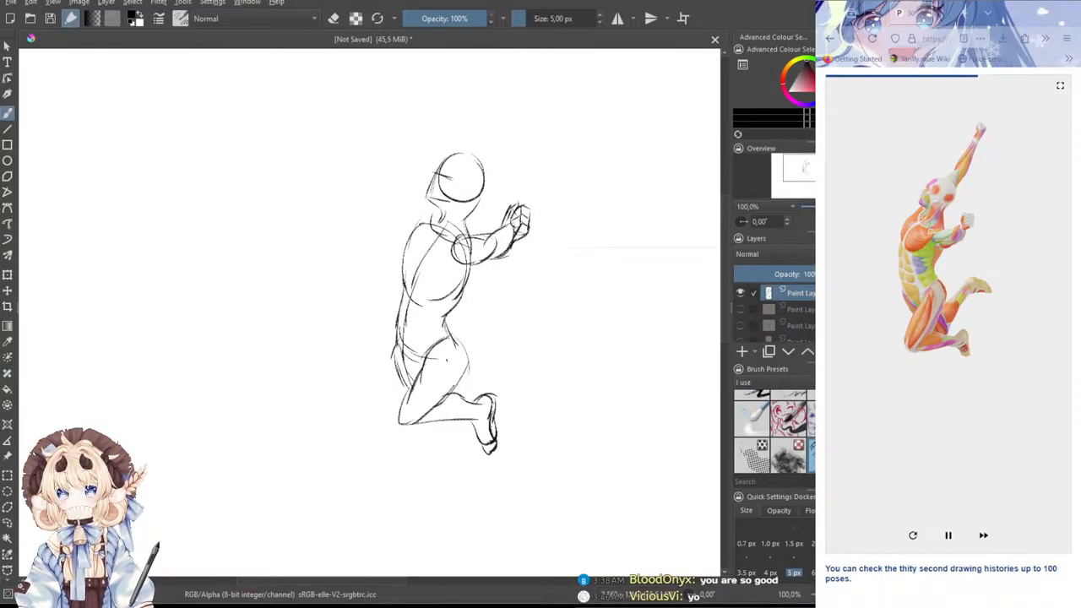
- Draw the far lower leg angled up behind the near leg, ending in its pointed foot
mouse_move(460, 379)
left_mouse_down()
mouse_move(469, 405)
mouse_move(503, 347)
left_mouse_up()
left_click_drag(475, 397, 513, 351)
key("ctrl+z")
mouse_move(475, 398)
left_mouse_down()
mouse_move(513, 349)
mouse_move(510, 329)
mouse_move(543, 339)
mouse_move(524, 352)
mouse_move(546, 341)
mouse_move(507, 328)
mouse_move(547, 344)
left_mouse_up()
key("ctrl+z")
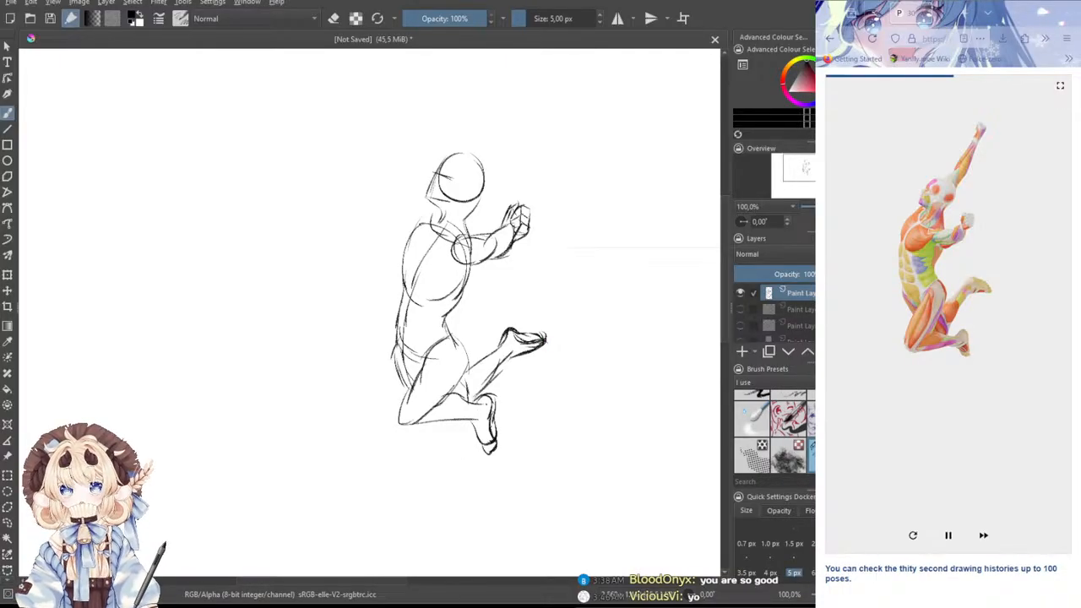
left_click_drag(506, 356, 534, 348)
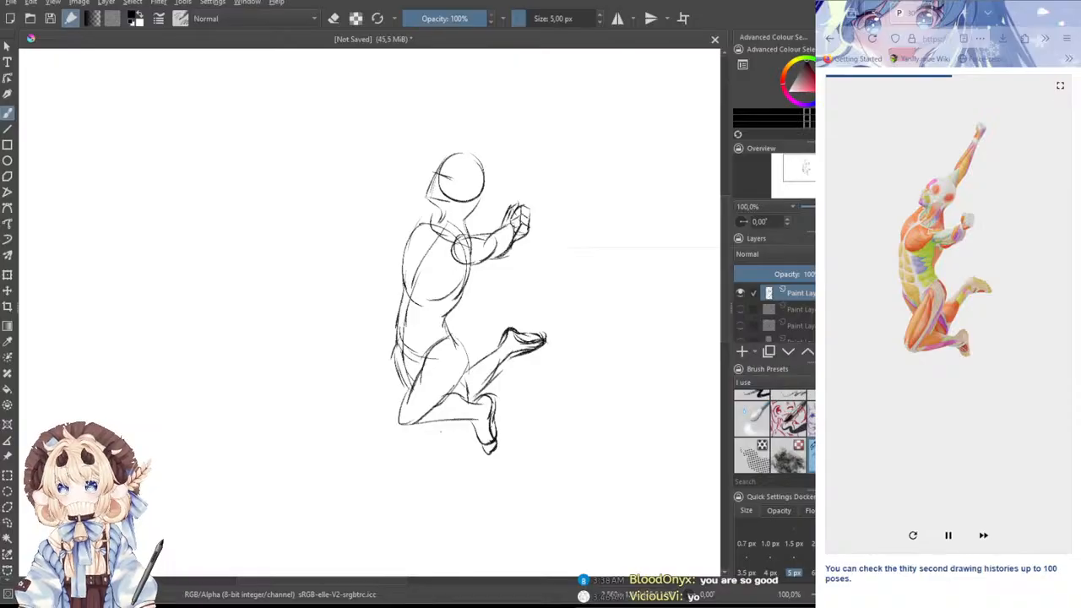
- Reinforce the front of the neck and draw the raised arm reaching up from behind the head, redoing its forearm contours
left_click_drag(430, 209, 424, 230)
left_click_drag(392, 120, 387, 200)
mouse_move(454, 235)
left_mouse_down()
mouse_move(480, 205)
mouse_move(481, 240)
mouse_move(482, 207)
mouse_move(501, 186)
left_mouse_up()
key("ctrl+z")
left_click_drag(484, 227, 502, 158)
key("ctrl+z")
mouse_move(495, 199)
left_mouse_down()
mouse_move(505, 140)
mouse_move(494, 203)
left_mouse_up()
key("ctrl+z")
key("ctrl+z")
left_click_drag(506, 150, 493, 209)
mouse_move(506, 145)
left_mouse_down()
mouse_move(470, 182)
mouse_move(511, 159)
mouse_move(492, 214)
left_mouse_up()
key("ctrl+z")
key("ctrl+z")
mouse_move(500, 157)
left_mouse_down()
mouse_move(467, 215)
mouse_move(479, 224)
mouse_move(471, 241)
mouse_move(496, 190)
left_mouse_up()
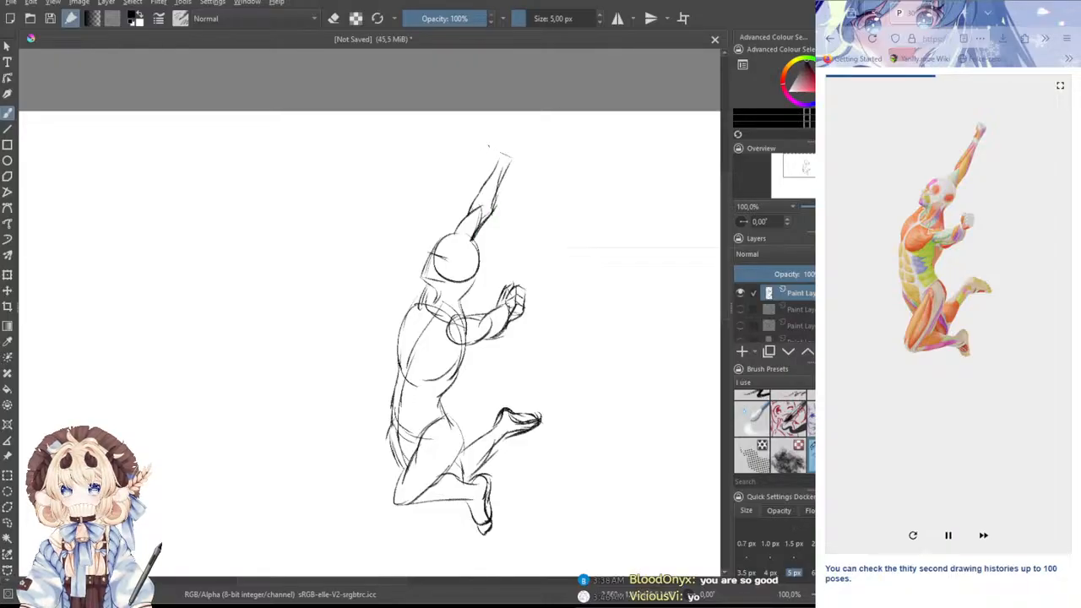
- Draw the clenched fist at the end of the raised arm and reinforce the forearm contour
left_click_drag(501, 137, 502, 152)
mouse_move(513, 136)
left_mouse_down()
mouse_move(507, 167)
mouse_move(503, 127)
mouse_move(521, 137)
mouse_move(509, 167)
left_mouse_up()
key("ctrl+z")
key("ctrl+z")
mouse_move(509, 130)
left_mouse_down()
mouse_move(504, 147)
mouse_move(512, 143)
mouse_move(516, 135)
mouse_move(497, 146)
left_mouse_up()
key("ctrl+z")
mouse_move(497, 147)
left_mouse_down()
mouse_move(505, 138)
mouse_move(497, 146)
mouse_move(514, 148)
mouse_move(468, 213)
left_mouse_up()
- Darken the nape down to the shoulder and the back contour through the waist to the buttock
mouse_move(504, 172)
left_mouse_down()
mouse_move(493, 217)
mouse_move(474, 239)
mouse_move(454, 234)
mouse_move(477, 239)
mouse_move(480, 256)
mouse_move(446, 243)
mouse_move(422, 278)
mouse_move(444, 283)
mouse_move(424, 289)
mouse_move(460, 306)
mouse_move(458, 323)
left_mouse_up()
key("ctrl+z")
key("ctrl+z")
left_click_drag(474, 273, 459, 316)
mouse_move(375, 348)
left_mouse_down()
mouse_move(402, 300)
mouse_move(401, 313)
left_mouse_up()
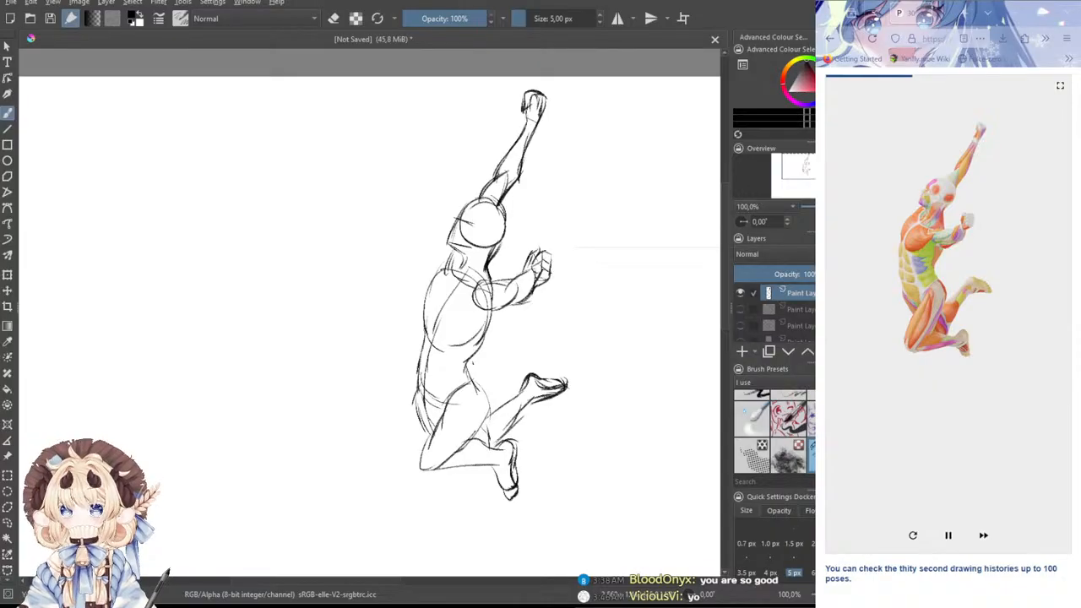
mouse_move(493, 313)
left_mouse_down()
mouse_move(466, 369)
mouse_move(481, 389)
left_mouse_up()
mouse_move(473, 345)
left_mouse_down()
mouse_move(469, 373)
mouse_move(487, 413)
left_mouse_up()
key("ctrl+z")
key("ctrl+z")
mouse_move(475, 367)
left_mouse_down()
mouse_move(491, 414)
mouse_move(492, 404)
mouse_move(481, 427)
left_mouse_up()
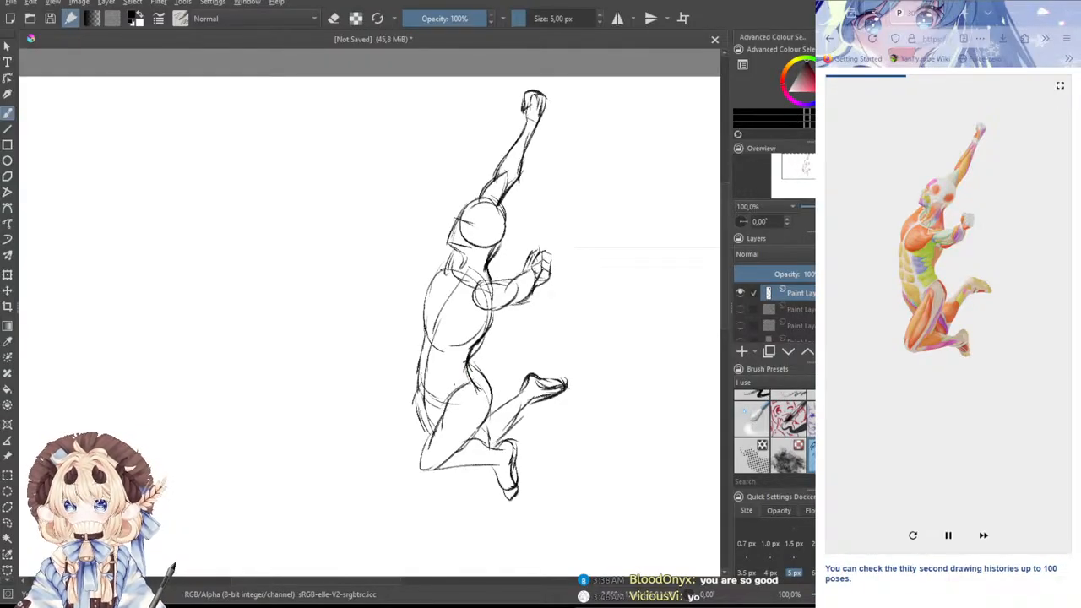
- Reinforce the near thigh's contours and round off its knee, undoing the misplaced strokes
left_click_drag(478, 372, 448, 402)
key("ctrl+z")
mouse_move(475, 368)
left_mouse_down()
mouse_move(418, 461)
mouse_move(500, 468)
mouse_move(485, 447)
left_mouse_up()
key("ctrl+z")
mouse_move(485, 446)
left_mouse_down()
mouse_move(513, 451)
mouse_move(516, 498)
mouse_move(504, 498)
left_mouse_up()
key("ctrl+z")
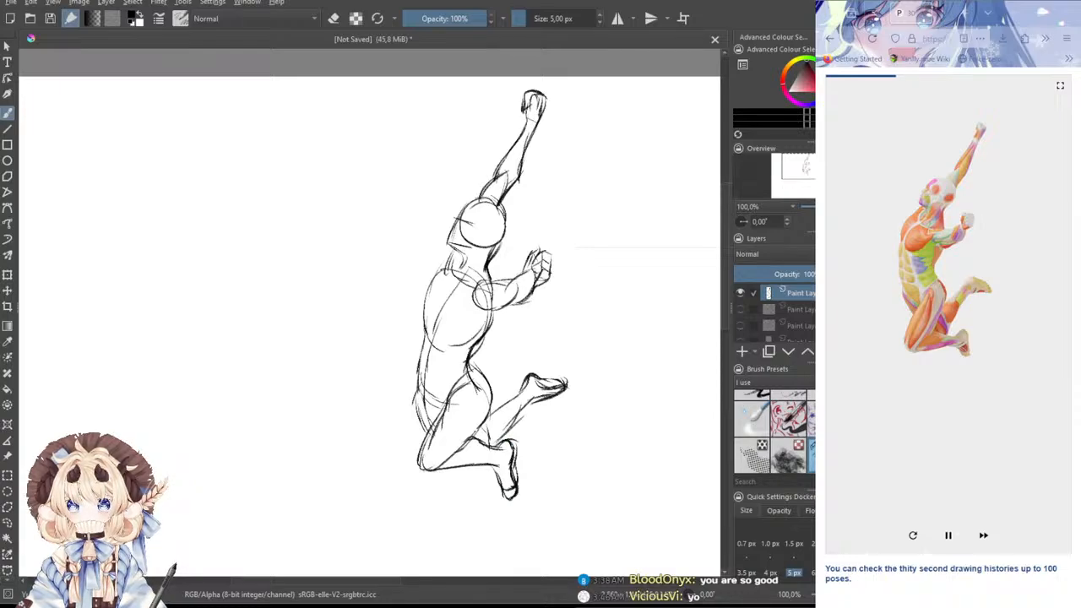
- Erase the near foot's heel and sole with the 50 px eraser brush
scroll(771, 423, "down", 2)
left_click(752, 407)
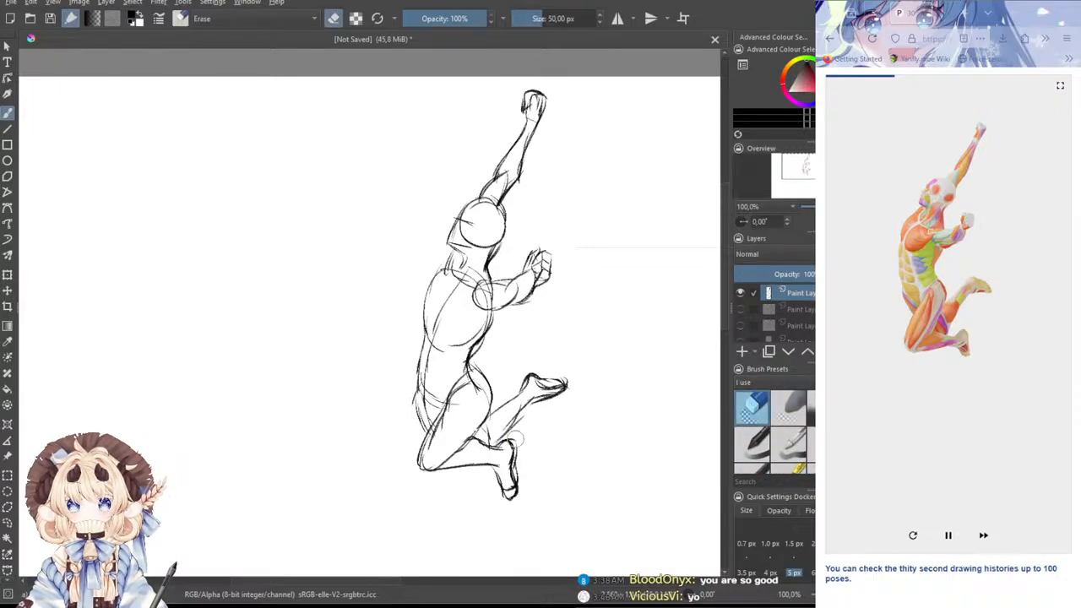
left_click_drag(518, 437, 515, 491)
- Redraw the near foot's heel, sole and toes with the 5 px sketching brush, undoing rejected strokes
scroll(785, 453, "down", 2)
left_click(811, 456)
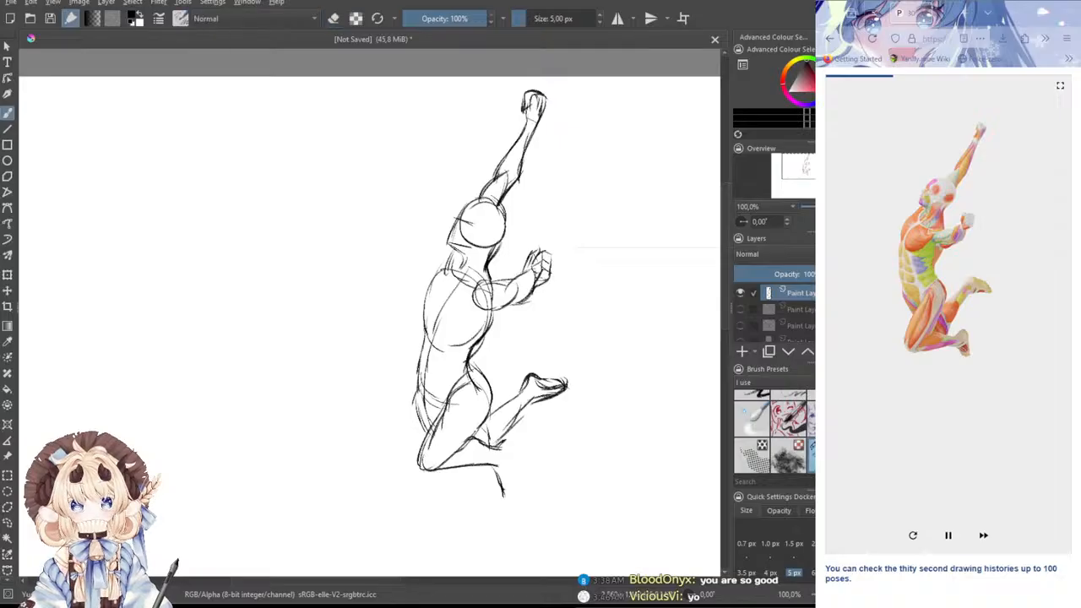
mouse_move(499, 444)
left_mouse_down()
mouse_move(511, 434)
mouse_move(514, 452)
mouse_move(511, 440)
left_mouse_up()
key("ctrl+z")
key("ctrl+z")
mouse_move(511, 440)
left_mouse_down()
mouse_move(515, 489)
mouse_move(503, 496)
mouse_move(515, 497)
left_mouse_up()
key("ctrl+z")
mouse_move(508, 444)
left_mouse_down()
mouse_move(516, 500)
mouse_move(500, 490)
mouse_move(514, 497)
left_mouse_up()
key("ctrl+z")
key("ctrl+z")
key("ctrl+z")
key("ctrl+z")
key("ctrl+z")
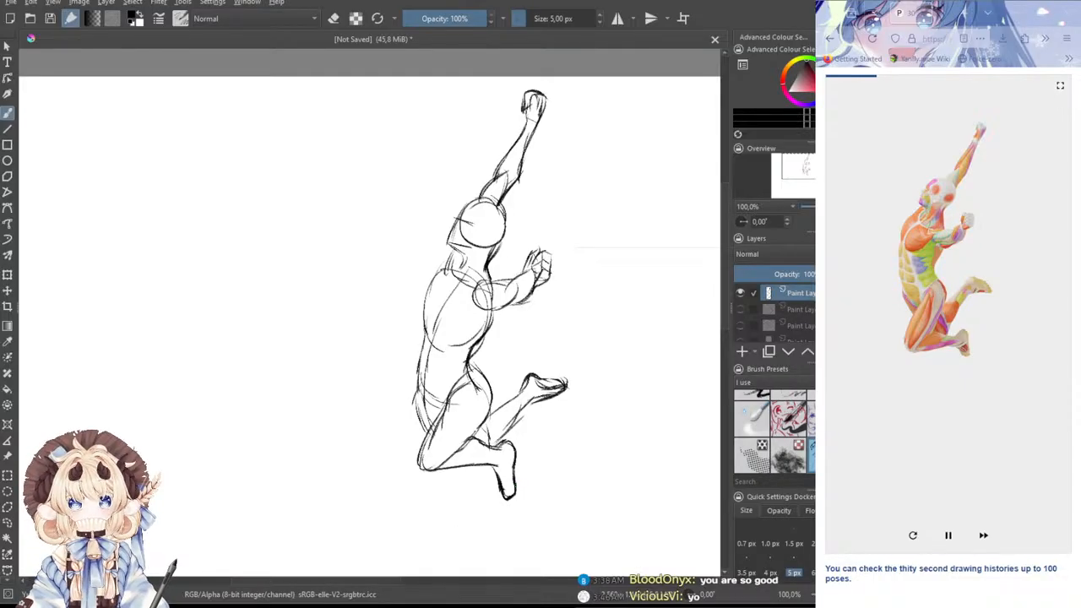
- Darken the far calf and the outline of the far foot
mouse_move(534, 401)
left_mouse_down()
mouse_move(499, 442)
mouse_move(570, 384)
mouse_move(510, 395)
mouse_move(489, 413)
left_mouse_up()
key("ctrl+z")
key("ctrl+z")
key("ctrl+z")
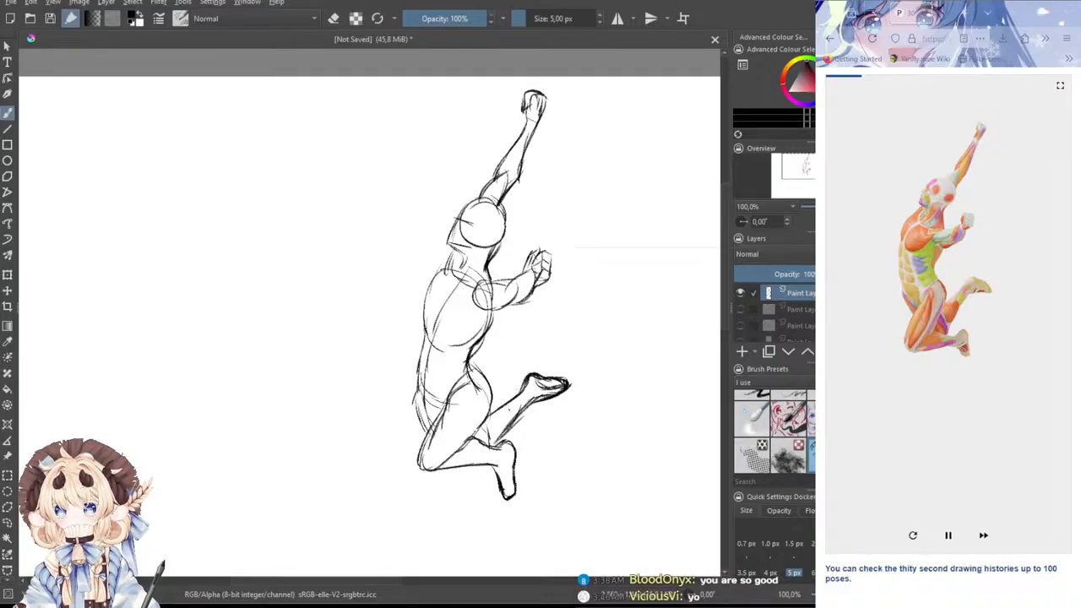
mouse_move(537, 375)
left_mouse_down()
mouse_move(546, 385)
mouse_move(534, 384)
mouse_move(563, 387)
left_mouse_up()
key("ctrl+z")
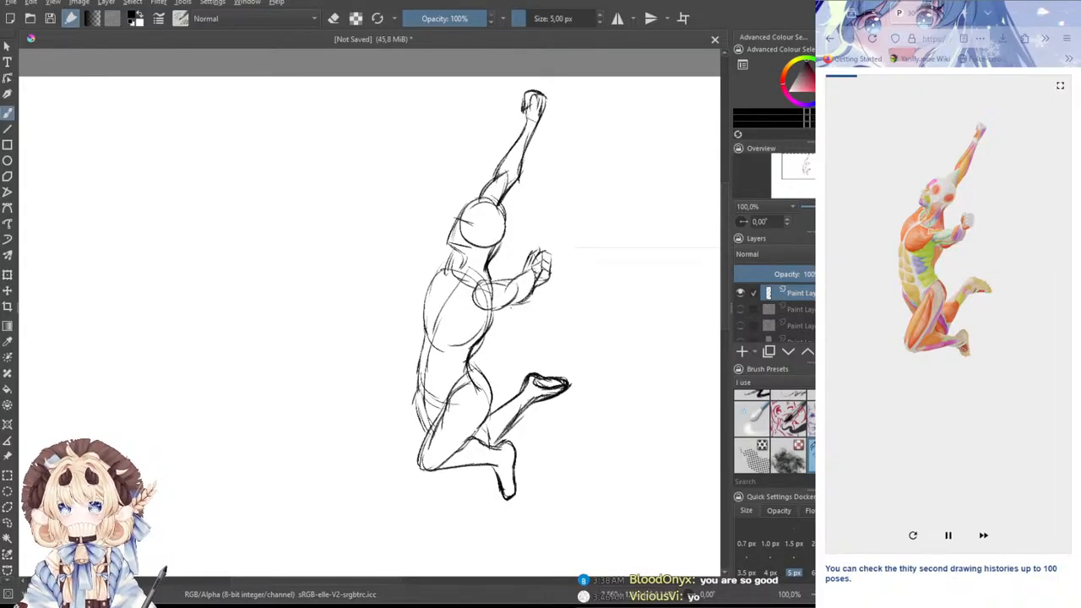
key("ctrl+z")
- Reinforce the ribcage's back edge and darken the front contour of the chest
mouse_move(485, 307)
left_mouse_down()
mouse_move(520, 303)
mouse_move(478, 335)
left_mouse_up()
left_click_drag(462, 268, 419, 354)
mouse_move(441, 268)
left_mouse_down()
mouse_move(423, 287)
mouse_move(414, 411)
left_mouse_up()
key("ctrl+z")
key("ctrl+z")
key("ctrl+z")
- Define the abdominal muscles with centre and cross lines and darken the belly contour down to the far thigh
left_click_drag(430, 329, 422, 396)
left_click_drag(420, 356, 416, 400)
left_click_drag(422, 327, 411, 370)
key("ctrl+z")
key("ctrl+z")
mouse_move(420, 359)
left_mouse_down()
mouse_move(409, 392)
mouse_move(431, 436)
left_mouse_up()
key("ctrl+z")
left_click_drag(416, 399, 426, 417)
mouse_move(414, 376)
left_mouse_down()
mouse_move(424, 402)
mouse_move(420, 379)
left_mouse_up()
mouse_move(432, 340)
left_mouse_down()
mouse_move(417, 356)
mouse_move(447, 410)
mouse_move(443, 366)
mouse_move(436, 396)
left_mouse_up()
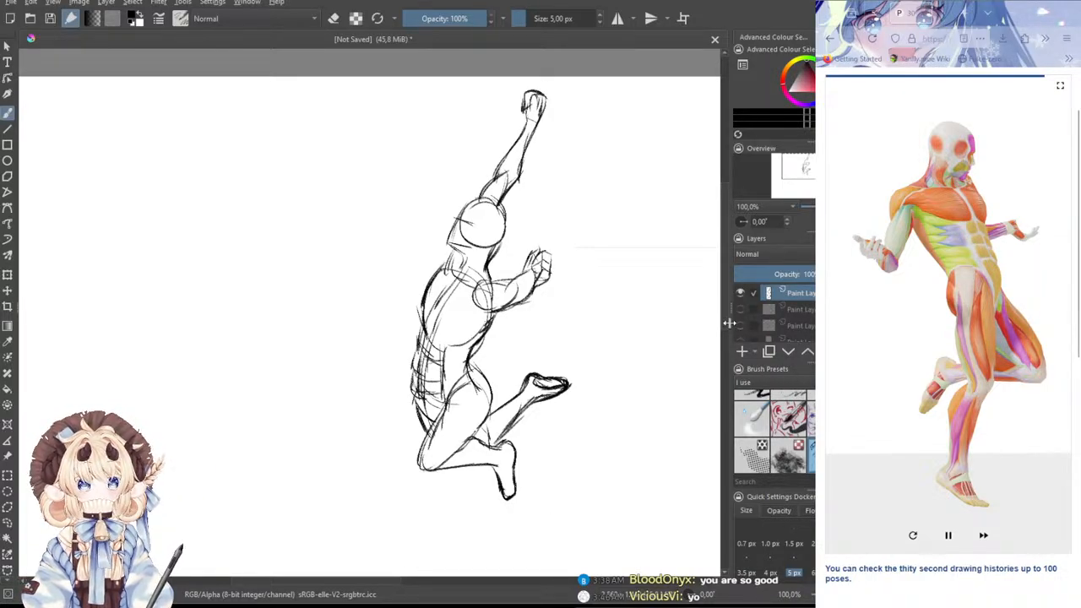
- Hide the leaping figure, add a new paint layer and draw the next pose's head circle, neck and shoulder lines
key("Delete")
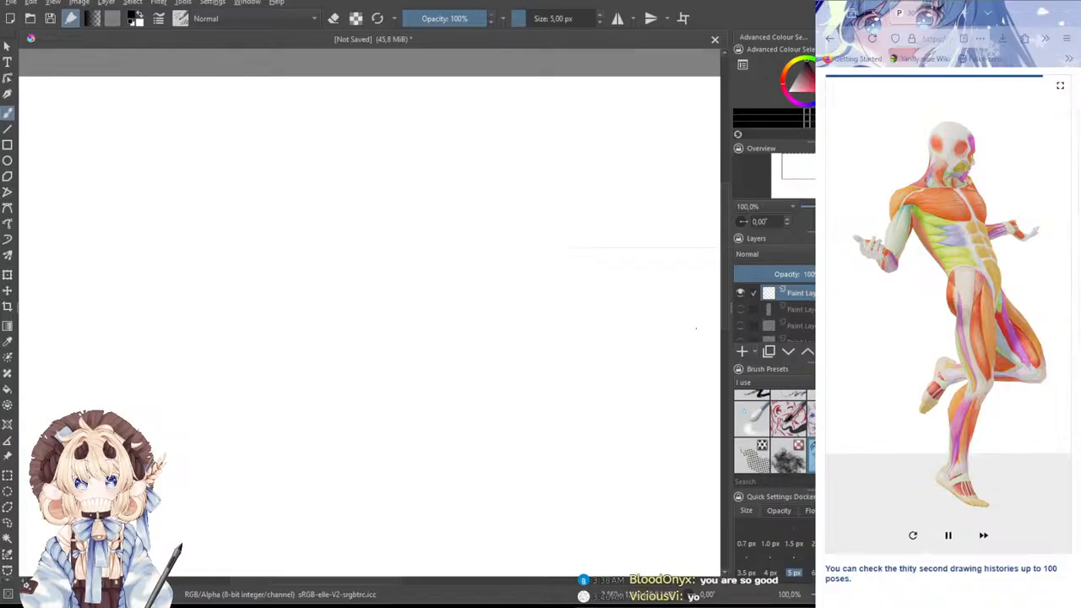
scroll(456, 248, "down", 2)
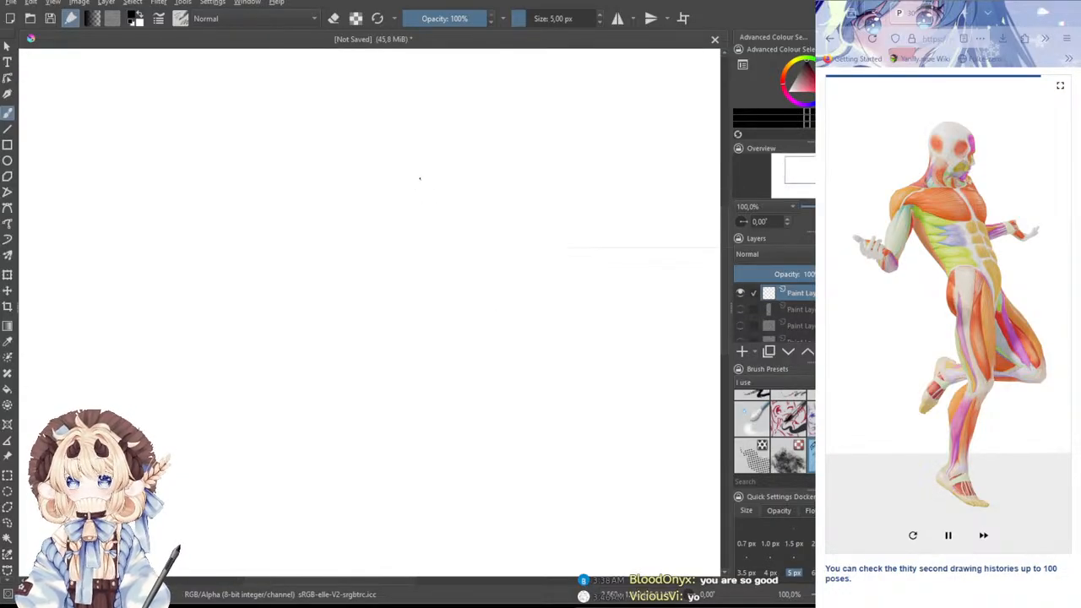
left_click_drag(465, 128, 471, 187)
key("ctrl+z")
mouse_move(477, 148)
left_mouse_down()
mouse_move(462, 191)
mouse_move(481, 160)
mouse_move(415, 201)
mouse_move(494, 204)
mouse_move(490, 190)
mouse_move(495, 233)
mouse_move(470, 235)
mouse_move(474, 249)
left_mouse_up()
key("ctrl+z")
key("ctrl+z")
key("ctrl+z")
- Draw the chest's lower curve, the bent arm's shoulder and upper arm, and the start of its forearm and hand
mouse_move(407, 228)
left_mouse_down()
mouse_move(438, 255)
mouse_move(465, 255)
left_mouse_up()
mouse_move(414, 202)
left_mouse_down()
mouse_move(382, 216)
mouse_move(410, 230)
mouse_move(386, 223)
mouse_move(380, 243)
mouse_move(406, 239)
mouse_move(377, 296)
left_mouse_up()
key("ctrl+z")
key("ctrl+z")
mouse_move(386, 244)
left_mouse_down()
mouse_move(375, 284)
mouse_move(395, 297)
left_mouse_up()
mouse_move(342, 286)
left_mouse_down()
mouse_move(371, 288)
mouse_move(347, 312)
mouse_move(340, 293)
mouse_move(359, 281)
left_mouse_up()
key("ctrl+z")
key("ctrl+z")
key("ctrl+z")
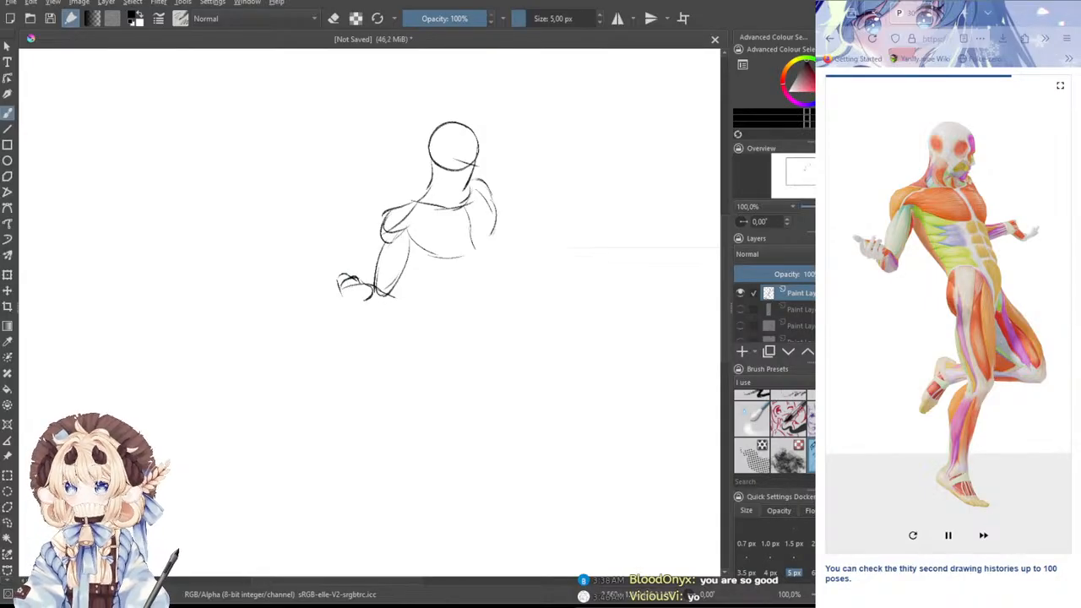
- Draw the thumb and fingers of the bent arm's open hand, undoing misplaced strokes
mouse_move(358, 273)
left_mouse_down()
mouse_move(373, 282)
mouse_move(363, 307)
mouse_move(342, 274)
mouse_move(336, 282)
left_mouse_up()
key("ctrl+z")
key("ctrl+z")
left_click_drag(330, 265, 344, 273)
key("ctrl+z")
key("ctrl+z")
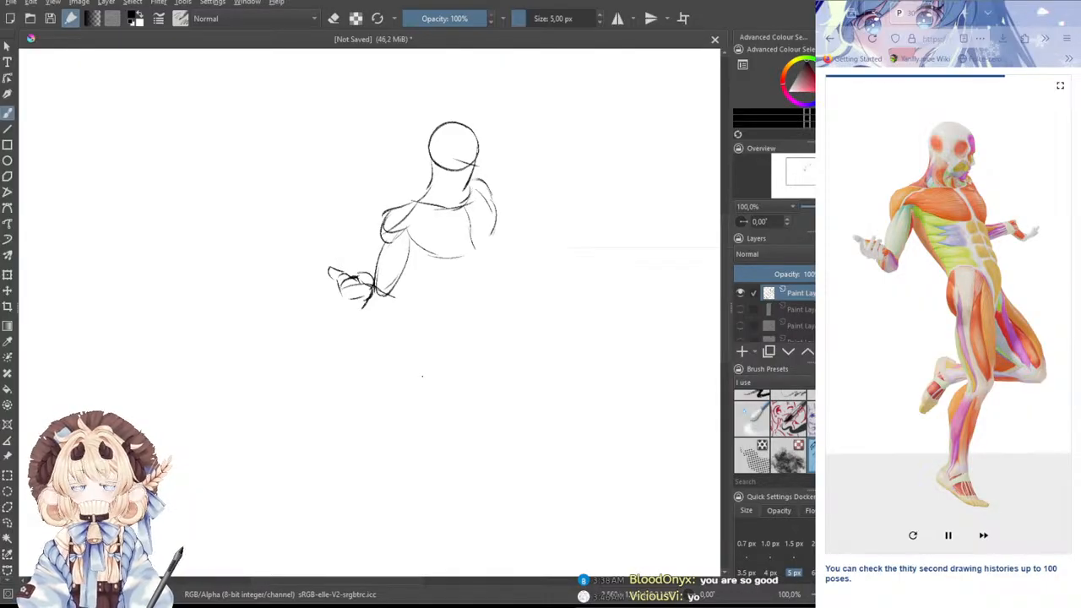
- Draw the bent arm's elbow and darken the back contour of the upper arm
mouse_move(367, 297)
left_mouse_down()
mouse_move(378, 313)
mouse_move(401, 295)
left_mouse_up()
key("ctrl+z")
left_click_drag(398, 288, 392, 307)
left_click_drag(406, 259, 397, 292)
left_click_drag(403, 271, 394, 307)
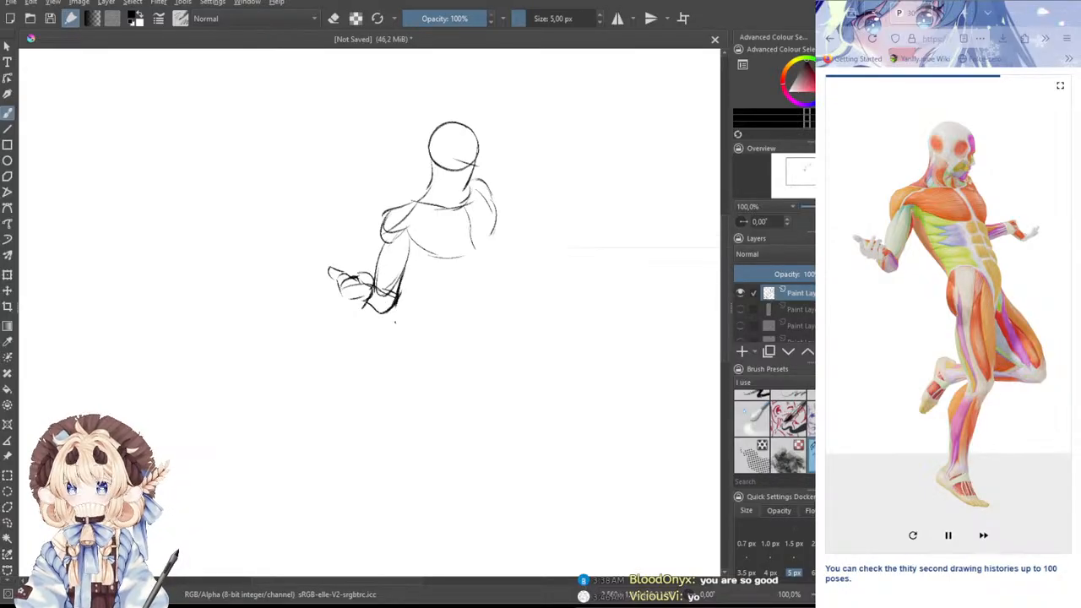
- Draw the torso's side down from the armpit to the waist and the curved hip line across to the crotch
left_click_drag(409, 239, 445, 300)
key("ctrl+z")
mouse_move(409, 257)
left_mouse_down()
mouse_move(453, 314)
mouse_move(475, 295)
mouse_move(498, 349)
left_mouse_up()
mouse_move(474, 235)
left_mouse_down()
mouse_move(490, 243)
mouse_move(494, 232)
mouse_move(501, 243)
mouse_move(498, 233)
mouse_move(517, 327)
left_mouse_up()
key("ctrl+z")
key("ctrl+z")
- Draw the abdomen's front contour from the chest to the crotch and the outer line of the bent leg's thigh
left_click_drag(495, 231, 508, 312)
left_click_drag(503, 273, 510, 339)
key("ctrl+z")
left_click_drag(502, 249, 501, 343)
mouse_move(511, 301)
left_mouse_down()
mouse_move(543, 356)
mouse_move(556, 415)
left_mouse_up()
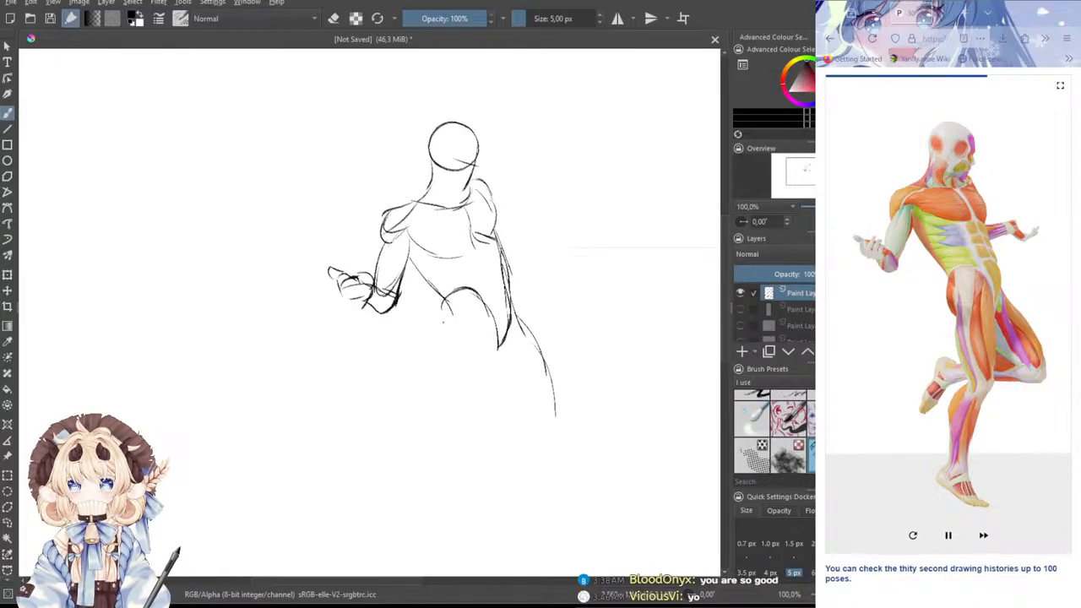
- Draw both contours of the standing leg's thigh from the hip to the knee, undoing misplaced strokes
mouse_move(442, 304)
left_mouse_down()
mouse_move(442, 351)
mouse_move(456, 355)
mouse_move(457, 386)
mouse_move(449, 329)
mouse_move(462, 369)
left_mouse_up()
key("ctrl+z")
key("ctrl+z")
left_click_drag(498, 335, 488, 433)
left_click_drag(500, 357, 488, 448)
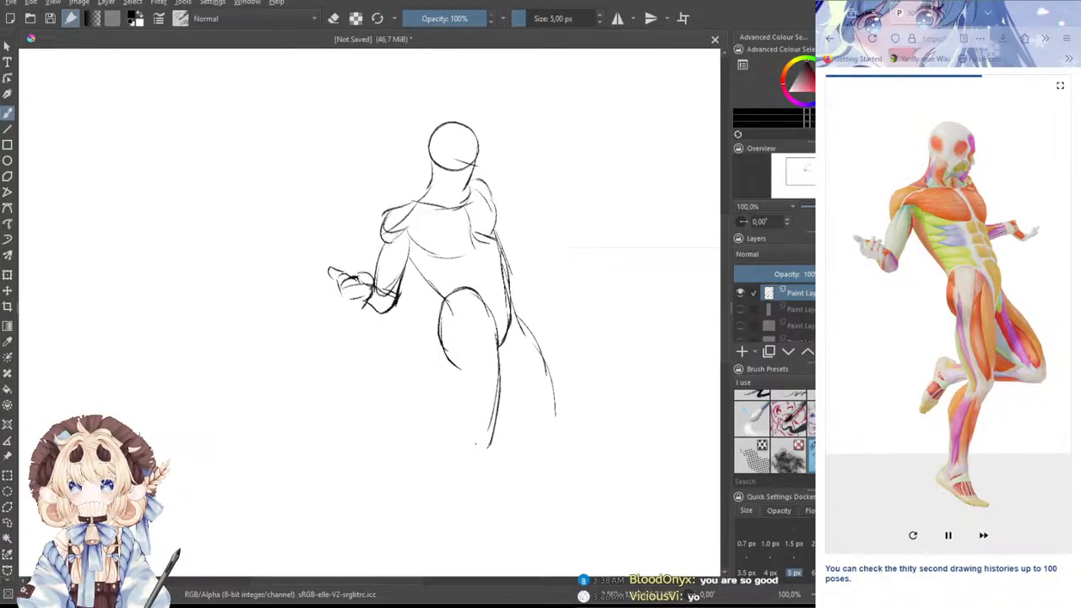
mouse_move(452, 339)
left_mouse_down()
mouse_move(448, 394)
mouse_move(463, 443)
left_mouse_up()
mouse_move(451, 380)
left_mouse_down()
mouse_move(490, 447)
mouse_move(464, 481)
left_mouse_up()
key("ctrl+z")
key("ctrl+z")
- Draw the standing leg's knee and the shin and calf contours down to the ankle
mouse_move(500, 420)
left_mouse_down()
mouse_move(491, 458)
mouse_move(434, 524)
left_mouse_up()
left_click_drag(478, 469, 440, 539)
key("ctrl+z")
left_click_drag(461, 426, 421, 531)
left_click_drag(485, 465, 441, 534)
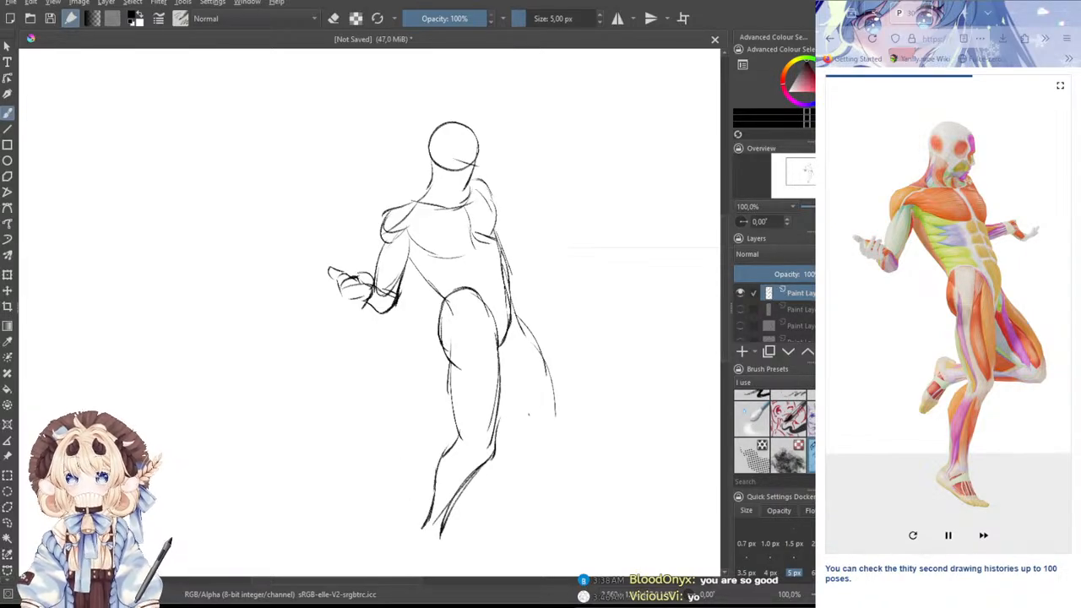
- Draw the bent leg's knee, its lower leg passing behind the standing leg, and the raised foot
left_click_drag(534, 419, 498, 426)
mouse_move(547, 374)
left_mouse_down()
mouse_move(531, 423)
mouse_move(490, 426)
mouse_move(429, 404)
mouse_move(397, 466)
mouse_move(413, 459)
left_mouse_up()
mouse_move(462, 429)
left_mouse_down()
mouse_move(439, 434)
mouse_move(403, 465)
mouse_move(413, 465)
left_mouse_up()
key("ctrl+z")
mouse_move(455, 404)
left_mouse_down()
mouse_move(414, 414)
mouse_move(400, 469)
mouse_move(459, 429)
left_mouse_up()
left_click_drag(433, 448, 458, 429)
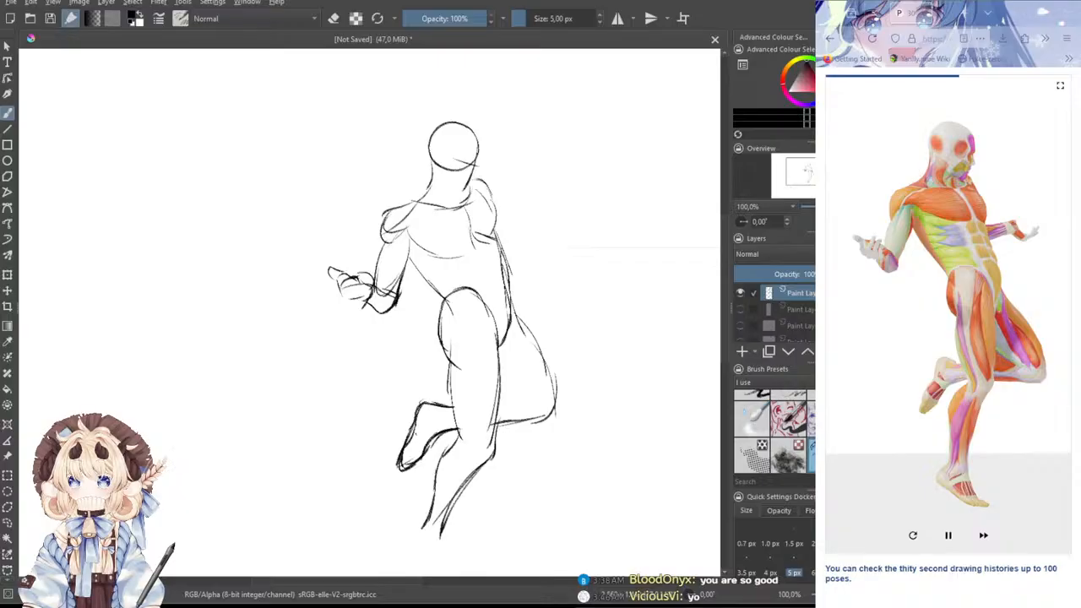
mouse_move(421, 454)
left_mouse_down()
mouse_move(397, 472)
mouse_move(422, 463)
left_mouse_up()
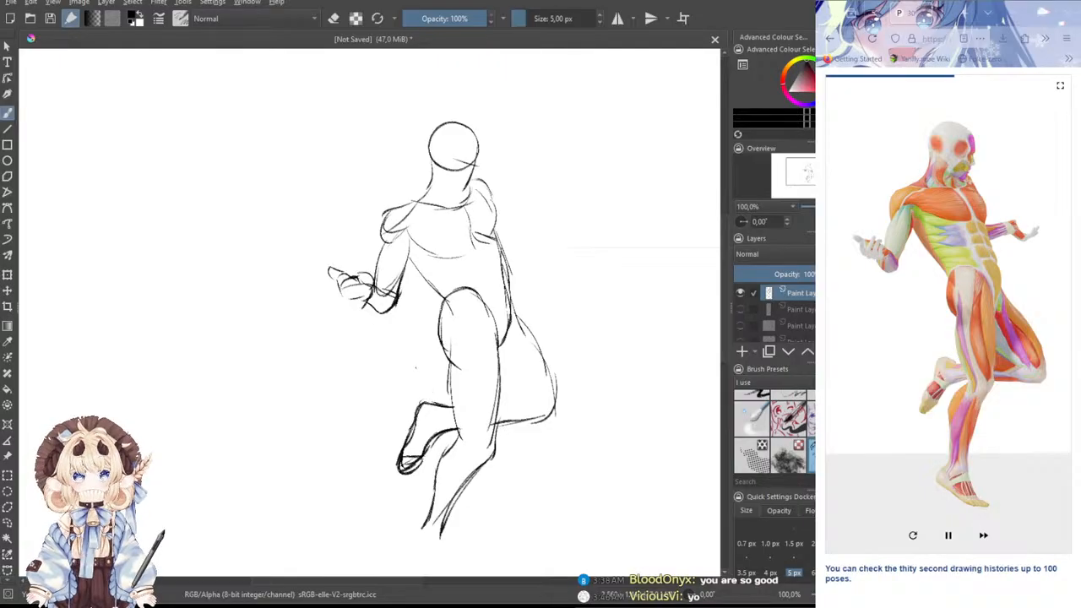
- Darken the outer thigh line of the bent leg and hatch the fold behind its knee
left_click_drag(508, 297, 536, 356)
mouse_move(516, 317)
left_mouse_down()
mouse_move(546, 370)
mouse_move(523, 397)
mouse_move(525, 386)
mouse_move(505, 393)
mouse_move(528, 393)
mouse_move(515, 391)
mouse_move(549, 372)
mouse_move(555, 424)
left_mouse_up()
key("ctrl+z")
key("ctrl+z")
key("ctrl+z")
left_click_drag(447, 266, 465, 320)
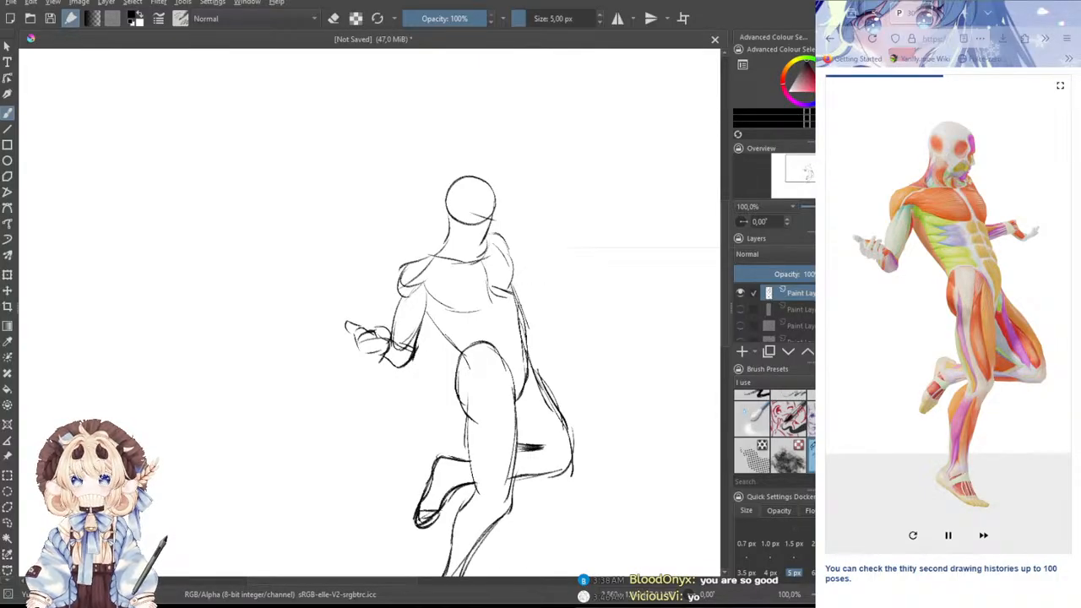
- Draw the far arm's forearm and its open hand with thumb and curled fingers
mouse_move(510, 292)
left_mouse_down()
mouse_move(546, 284)
mouse_move(553, 304)
mouse_move(526, 311)
mouse_move(557, 279)
mouse_move(564, 293)
mouse_move(583, 285)
mouse_move(583, 299)
mouse_move(550, 282)
mouse_move(559, 276)
left_mouse_up()
key("ctrl+z")
key("ctrl+z")
key("ctrl+z")
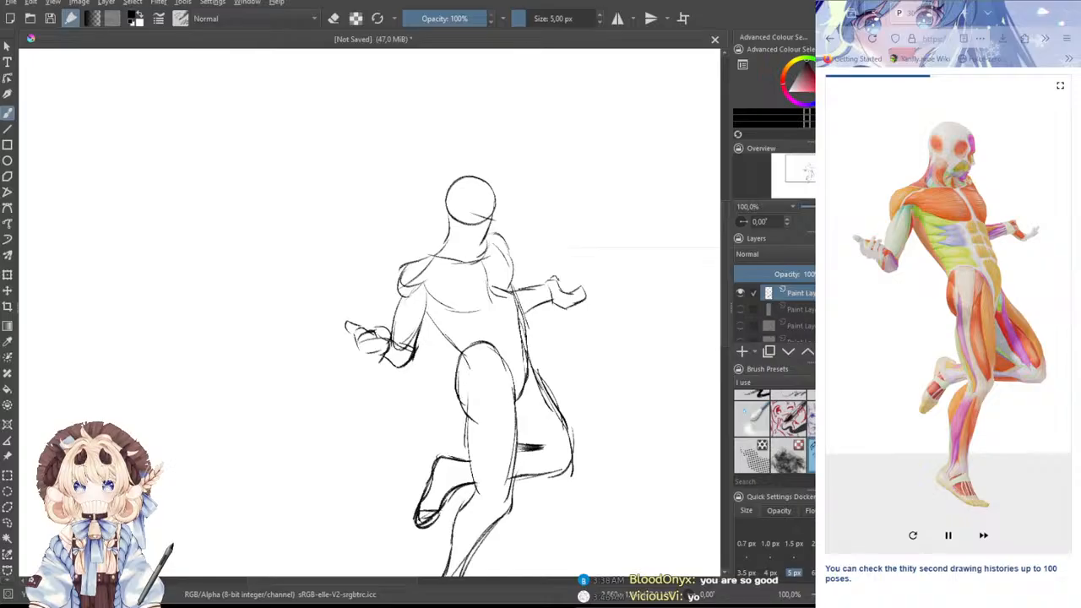
scroll(631, 299, "up", 2)
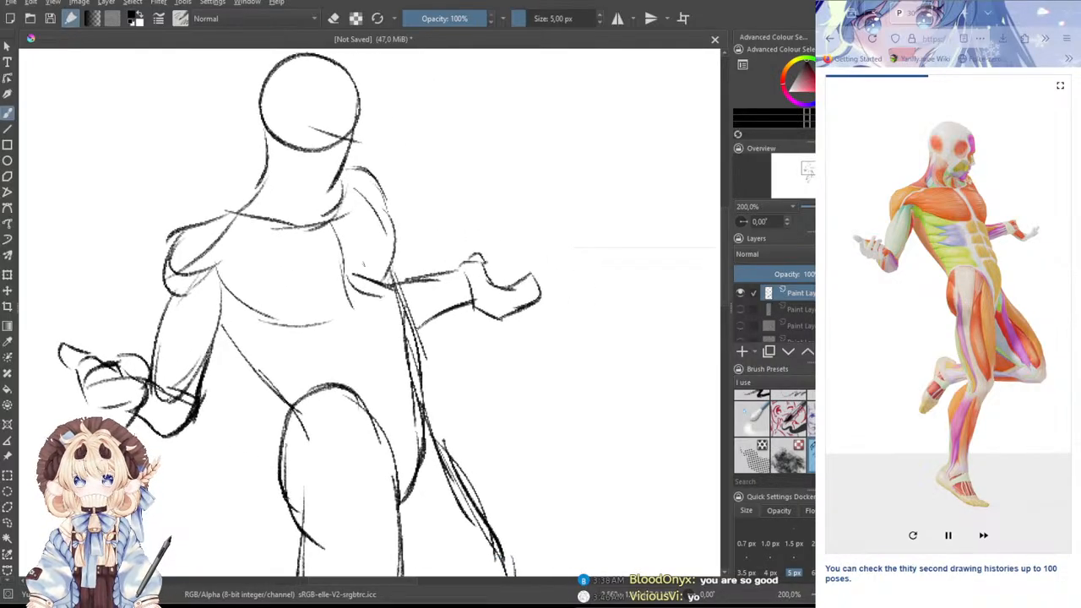
mouse_move(504, 291)
left_mouse_down()
mouse_move(547, 264)
mouse_move(550, 290)
left_mouse_up()
mouse_move(494, 316)
left_mouse_down()
mouse_move(552, 284)
mouse_move(554, 299)
mouse_move(517, 265)
left_mouse_up()
mouse_move(512, 272)
left_mouse_down()
mouse_move(542, 258)
mouse_move(535, 273)
left_mouse_up()
mouse_move(468, 264)
left_mouse_down()
mouse_move(486, 259)
mouse_move(482, 283)
left_mouse_up()
- Refine the far shoulder's contour and draw the centre line of the chest and abdomen
left_click_drag(412, 211, 440, 323)
left_click_drag(440, 274, 428, 314)
left_click_drag(428, 309, 416, 317)
left_click_drag(371, 253, 403, 343)
left_click_drag(382, 291, 394, 306)
left_click_drag(397, 310, 444, 439)
left_click_drag(421, 392, 462, 493)
left_click_drag(459, 499, 464, 516)
left_click_drag(448, 466, 445, 512)
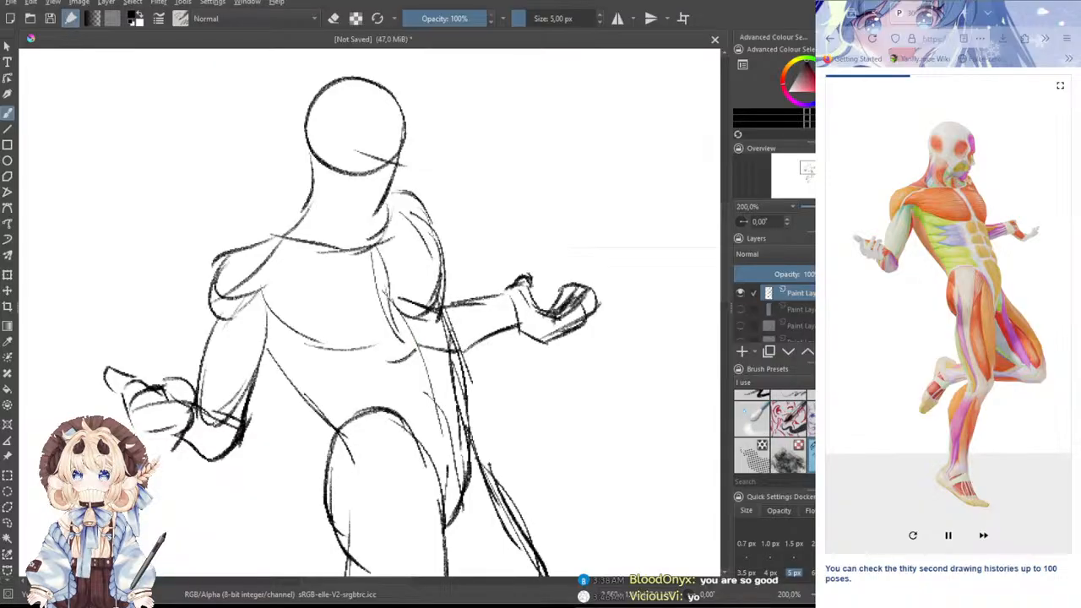
- Draw the lower edges of the chest muscles and the cross lines of the abdominal muscles
mouse_move(394, 312)
left_mouse_down()
mouse_move(375, 350)
mouse_move(432, 409)
mouse_move(463, 380)
left_mouse_up()
mouse_move(415, 434)
left_mouse_down()
mouse_move(469, 418)
mouse_move(482, 431)
left_mouse_up()
mouse_move(343, 310)
left_mouse_down()
mouse_move(378, 318)
mouse_move(420, 368)
mouse_move(443, 354)
left_mouse_up()
left_click_drag(365, 355, 443, 337)
left_click_drag(316, 302, 398, 365)
left_click_drag(354, 356, 439, 356)
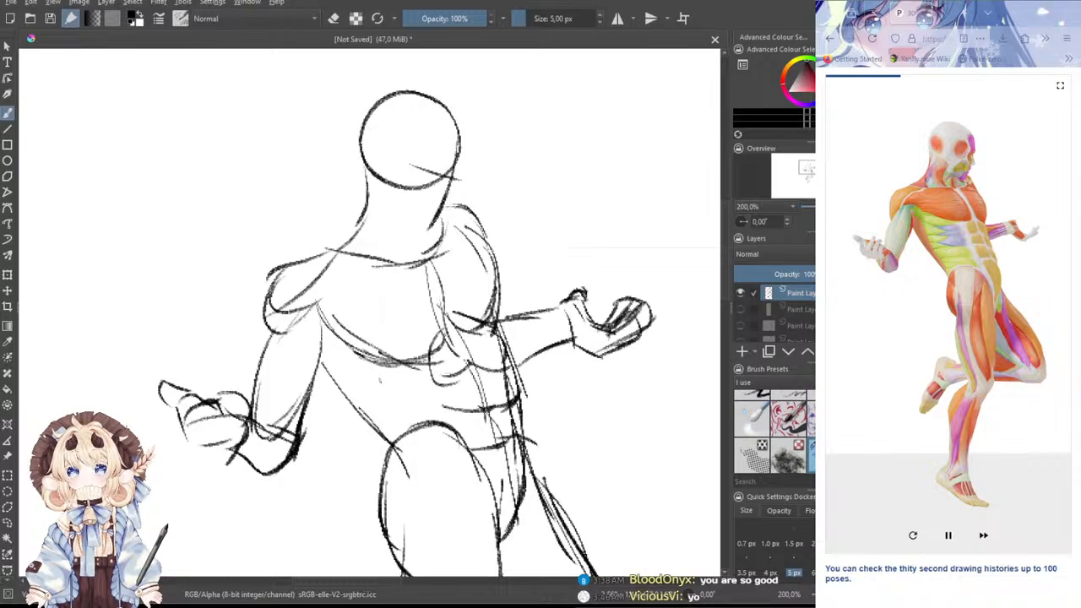
- Draw the curved rib lines beneath the chest on the near side of the torso
left_click_drag(362, 367, 427, 386)
key("ctrl+z")
key("ctrl+z")
mouse_move(353, 369)
left_mouse_down()
mouse_move(437, 376)
mouse_move(444, 411)
left_mouse_up()
left_click_drag(384, 389, 434, 430)
- Redraw the bent arm's shoulder as a rounded oval and add a small loop at the base of the neck
mouse_move(373, 285)
left_mouse_down()
mouse_move(449, 338)
mouse_move(545, 293)
left_mouse_up()
left_click_drag(496, 319, 475, 425)
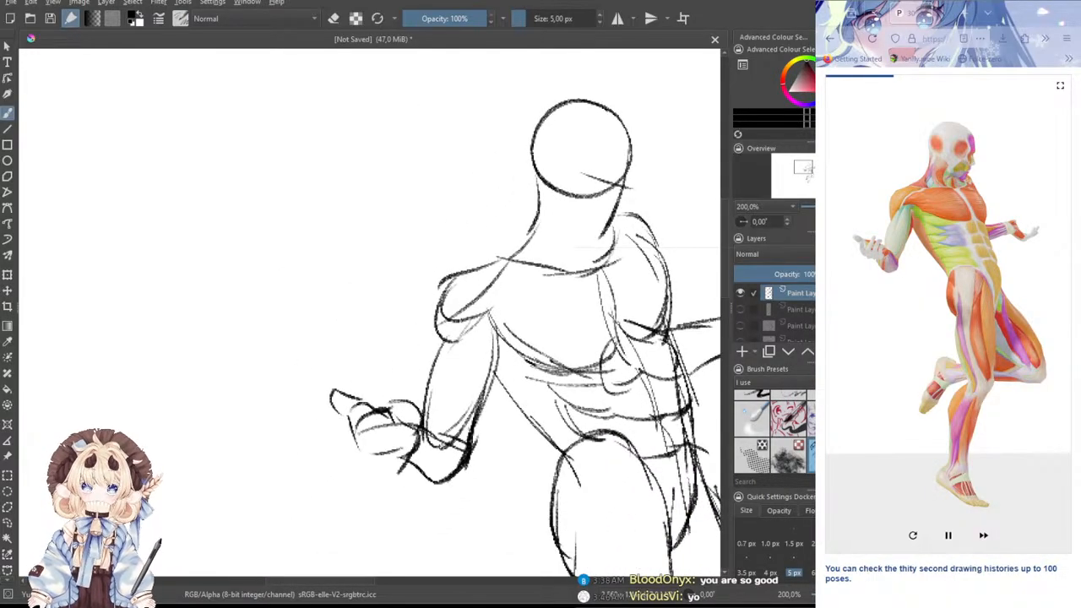
left_click_drag(487, 257, 445, 333)
left_click_drag(507, 260, 454, 341)
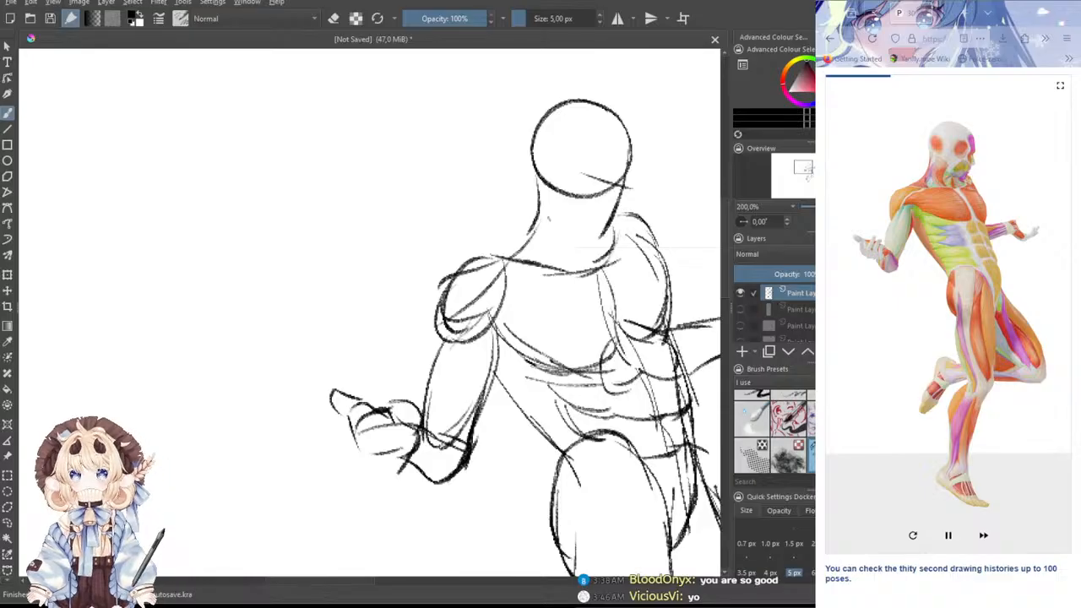
mouse_move(567, 226)
left_mouse_down()
mouse_move(607, 230)
mouse_move(595, 253)
mouse_move(640, 216)
mouse_move(654, 265)
left_mouse_up()
key("ctrl+z")
left_click_drag(642, 219, 669, 286)
left_click_drag(592, 245, 550, 305)
left_click_drag(496, 233, 498, 264)
- Draw the heel line of the standing foot from the ankle, undoing misplaced strokes
mouse_move(457, 180)
left_mouse_down()
mouse_move(292, 206)
mouse_move(444, 82)
left_mouse_up()
scroll(291, 207, "down", 2)
left_click_drag(495, 272, 485, 196)
scroll(484, 194, "up", 1)
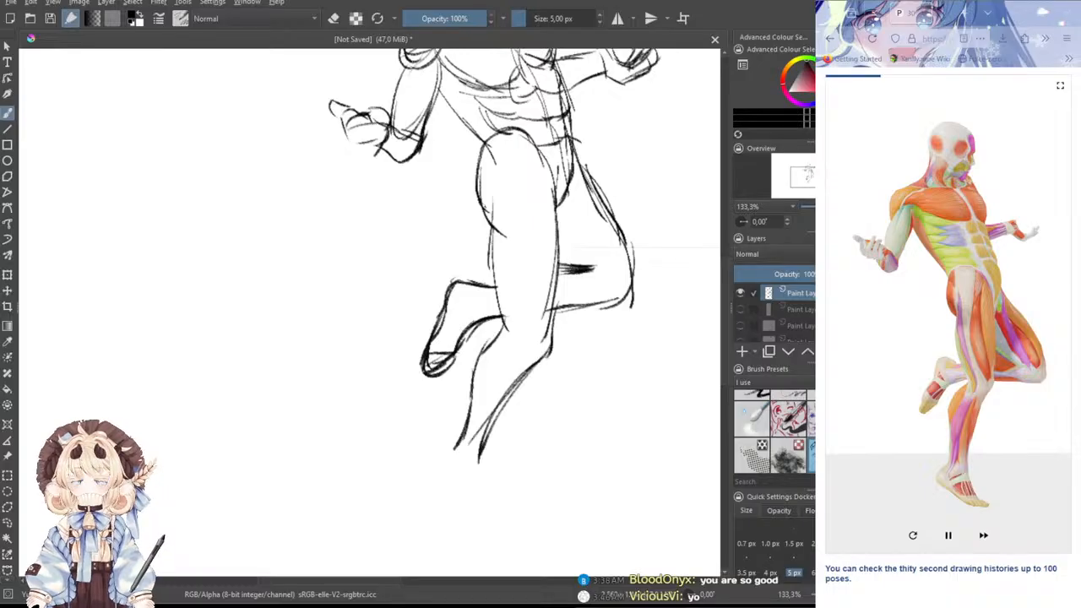
left_click_drag(499, 353, 498, 285)
scroll(545, 382, "up", 2)
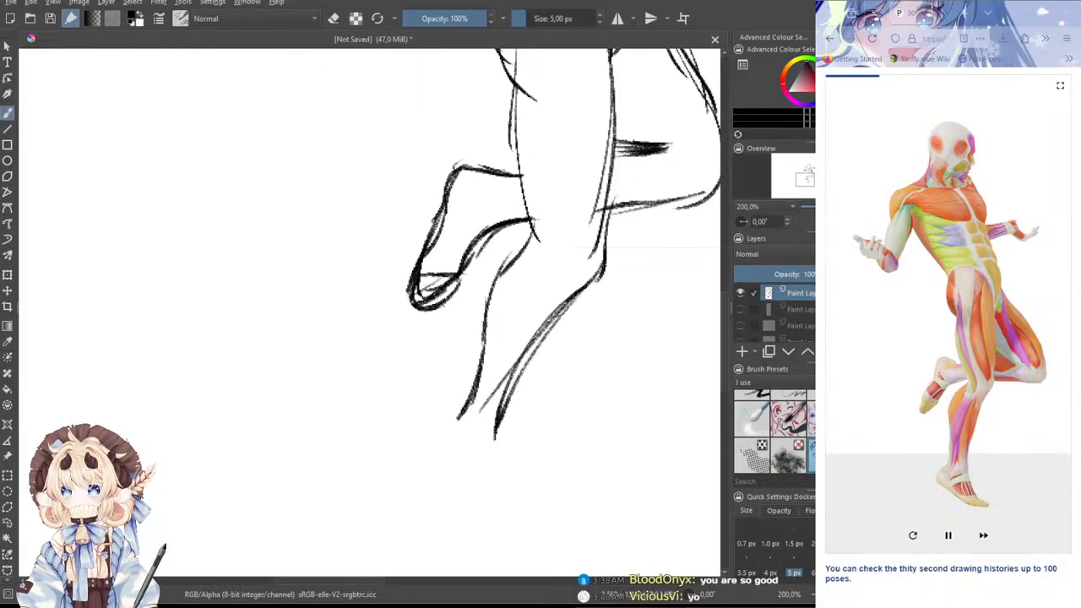
left_click_drag(414, 354, 334, 391)
key("ctrl+z")
mouse_move(419, 351)
left_mouse_down()
mouse_move(378, 410)
mouse_move(406, 432)
mouse_move(364, 394)
mouse_move(424, 445)
left_mouse_up()
key("ctrl+z")
key("ctrl+z")
key("ctrl+z")
left_click_drag(414, 358, 432, 441)
key("ctrl+z")
left_click_drag(421, 353, 365, 402)
key("ctrl+z")
mouse_move(414, 347)
left_mouse_down()
mouse_move(378, 373)
mouse_move(403, 428)
mouse_move(487, 490)
left_mouse_up()
- Draw the front of the ankle and the sole of the standing foot
left_click_drag(470, 380, 505, 471)
key("ctrl+z")
mouse_move(461, 366)
left_mouse_down()
mouse_move(513, 470)
mouse_move(504, 479)
left_mouse_up()
left_click_drag(392, 424, 485, 490)
mouse_move(433, 452)
left_mouse_down()
mouse_move(545, 496)
mouse_move(475, 494)
mouse_move(544, 503)
left_mouse_up()
left_click_drag(507, 467, 468, 494)
- Strengthen the instep and sole of the standing foot and close its toes
left_click_drag(463, 357, 497, 448)
left_click_drag(477, 413, 552, 495)
left_click_drag(556, 498, 462, 490)
mouse_move(517, 469)
left_mouse_down()
mouse_move(463, 491)
mouse_move(437, 486)
left_mouse_up()
left_click_drag(384, 404, 461, 486)
left_click_drag(419, 438, 480, 498)
- Check the proportions of the whole sketched figure against the reference pose
scroll(447, 444, "up", 1)
scroll(452, 450, "down", 3)
scroll(457, 477, "down", 1)
scroll(537, 248, "up", 2)
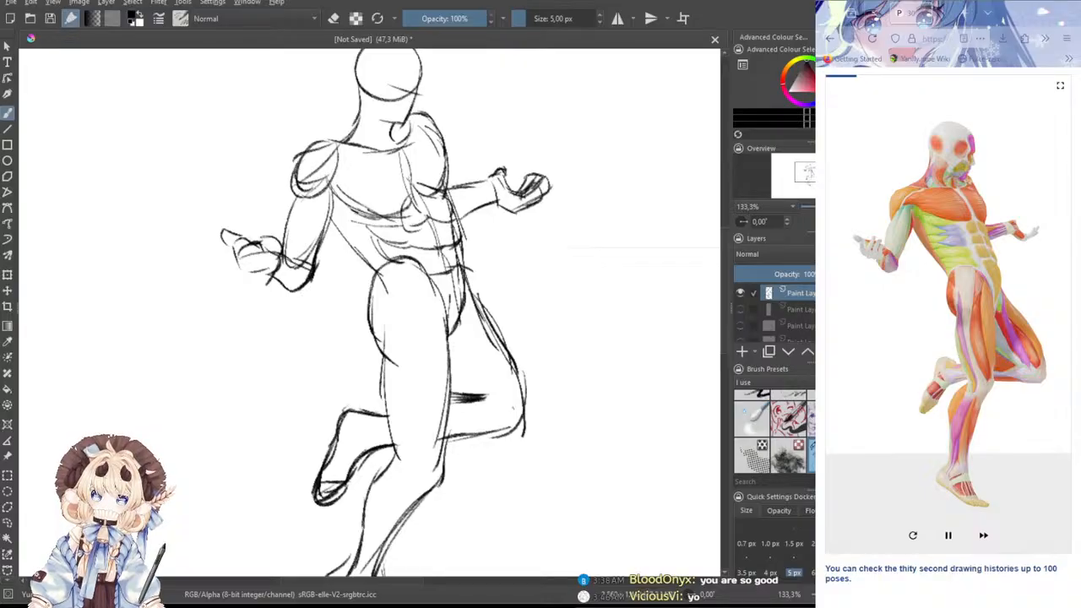
left_click_drag(497, 395, 515, 329)
scroll(484, 323, "down", 1)
mouse_move(454, 369)
left_mouse_down()
mouse_move(484, 324)
mouse_move(478, 403)
mouse_move(420, 369)
left_mouse_up()
scroll(419, 370, "down", 1)
scroll(433, 366, "up", 1)
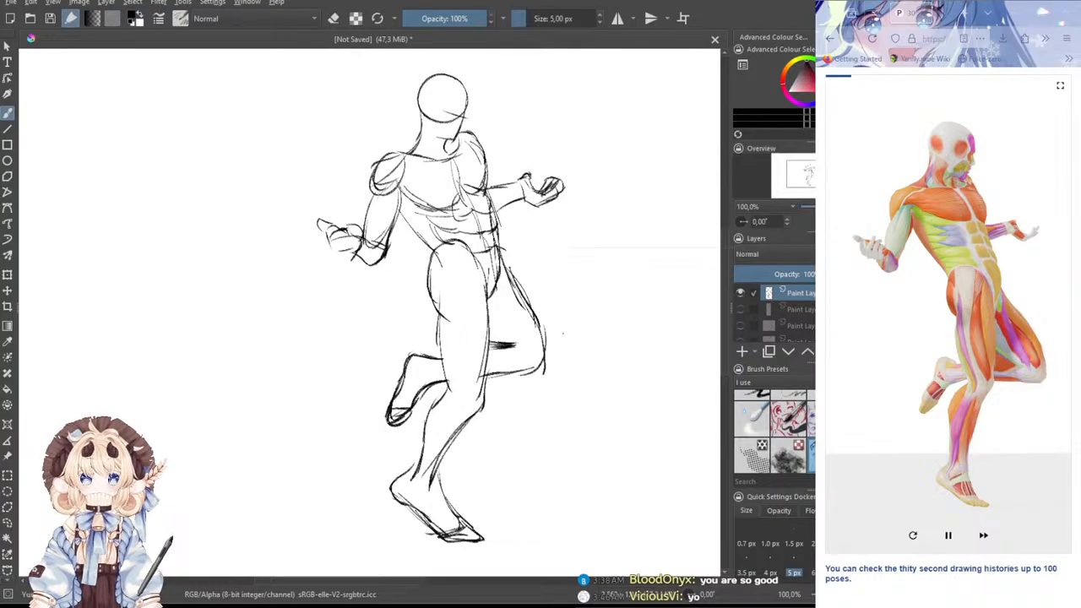
- Refine the thumb, fingers and palm of the bent arm's open hand
left_click_drag(505, 361, 538, 396)
scroll(505, 373, "up", 1)
left_click_drag(424, 371, 567, 425)
scroll(553, 425, "up", 1)
left_click_drag(501, 420, 530, 460)
mouse_move(455, 306)
left_mouse_down()
mouse_move(498, 268)
mouse_move(488, 310)
left_mouse_up()
mouse_move(441, 276)
left_mouse_down()
mouse_move(449, 280)
mouse_move(426, 306)
left_mouse_up()
mouse_move(427, 268)
left_mouse_down()
mouse_move(422, 289)
mouse_move(447, 265)
left_mouse_up()
mouse_move(443, 269)
left_mouse_down()
mouse_move(457, 306)
mouse_move(475, 256)
left_mouse_up()
mouse_move(475, 256)
left_mouse_down()
mouse_move(500, 273)
mouse_move(503, 311)
mouse_move(457, 316)
mouse_move(495, 313)
mouse_move(502, 299)
mouse_move(502, 341)
mouse_move(515, 353)
mouse_move(555, 331)
left_mouse_up()
- Darken the bent arm's wrist and elbow and both contours of its upper arm
left_click_drag(510, 298, 547, 335)
left_click_drag(583, 201, 547, 313)
left_click_drag(568, 264, 546, 345)
left_click_drag(524, 204, 508, 286)
left_click_drag(515, 238, 510, 302)
- Hide the finished pose's layer and add a new paint layer for the next pose
scroll(510, 270, "down", 2)
left_click_drag(561, 266, 433, 214)
scroll(433, 215, "up", 1)
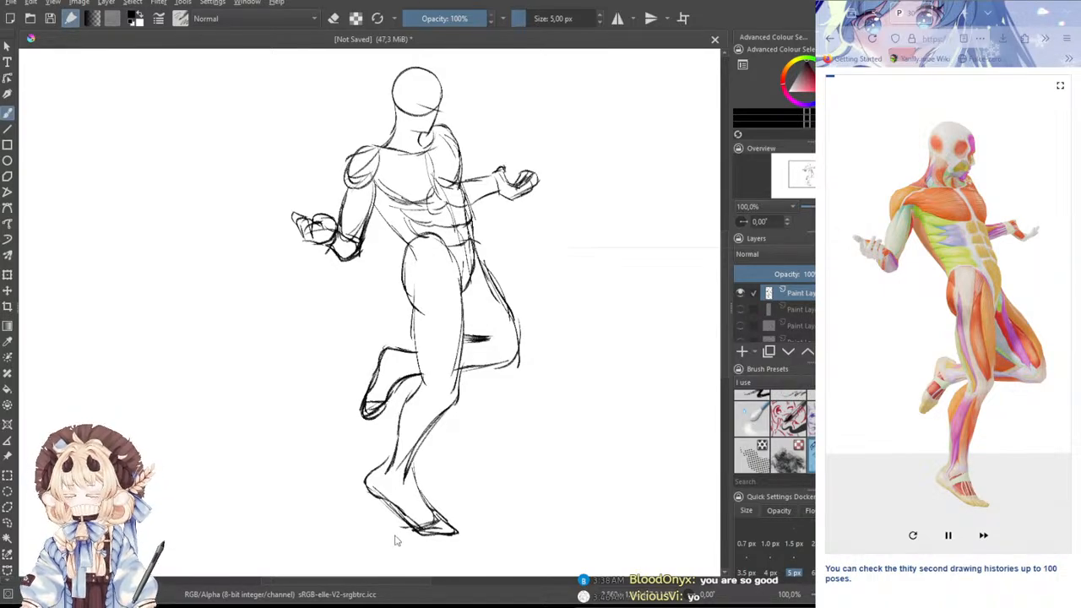
left_click_drag(581, 305, 570, 325)
scroll(570, 325, "down", 1)
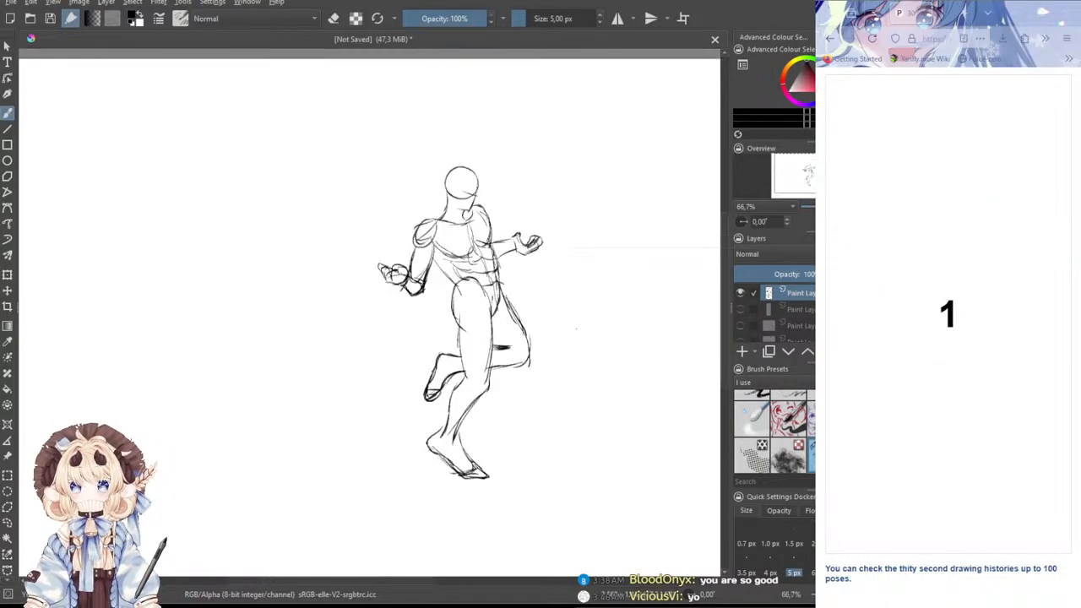
left_click(741, 293)
left_click(741, 352)
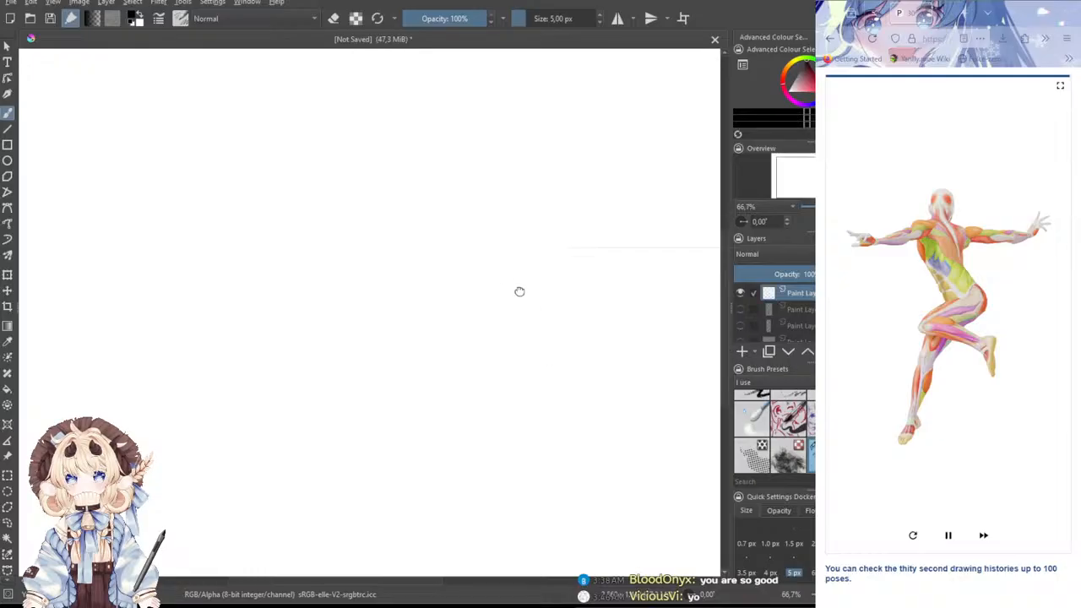
- Draw the leaping back-view figure's ribcage as an oval with a spine line running from the neck through it
scroll(462, 348, "up", 1)
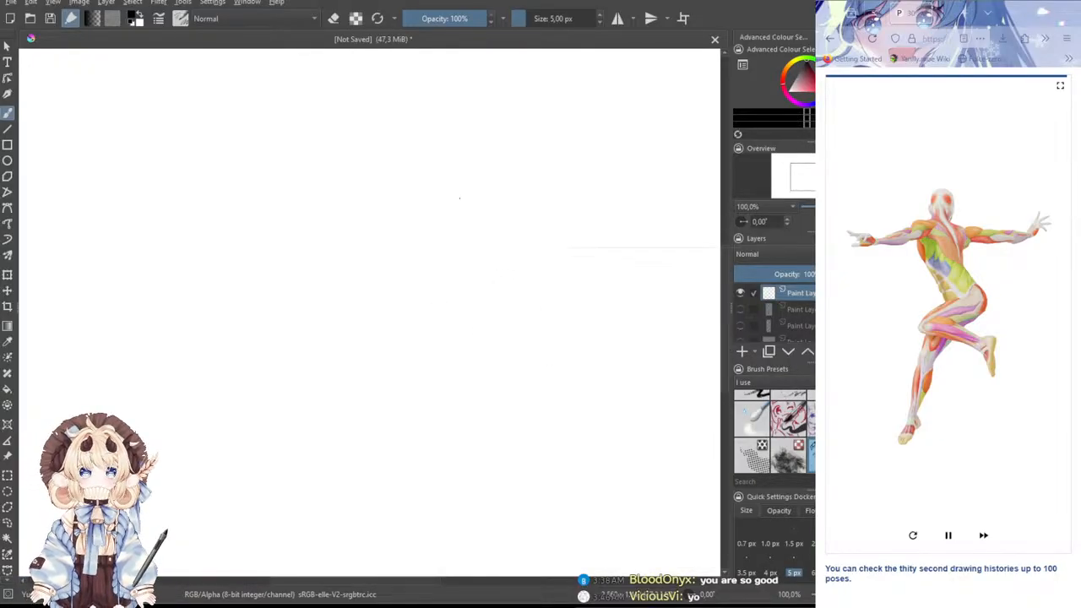
mouse_move(402, 203)
left_mouse_down()
mouse_move(465, 192)
mouse_move(397, 233)
mouse_move(399, 246)
mouse_move(443, 255)
left_mouse_up()
mouse_move(466, 190)
left_mouse_down()
mouse_move(453, 249)
mouse_move(461, 253)
mouse_move(432, 256)
left_mouse_up()
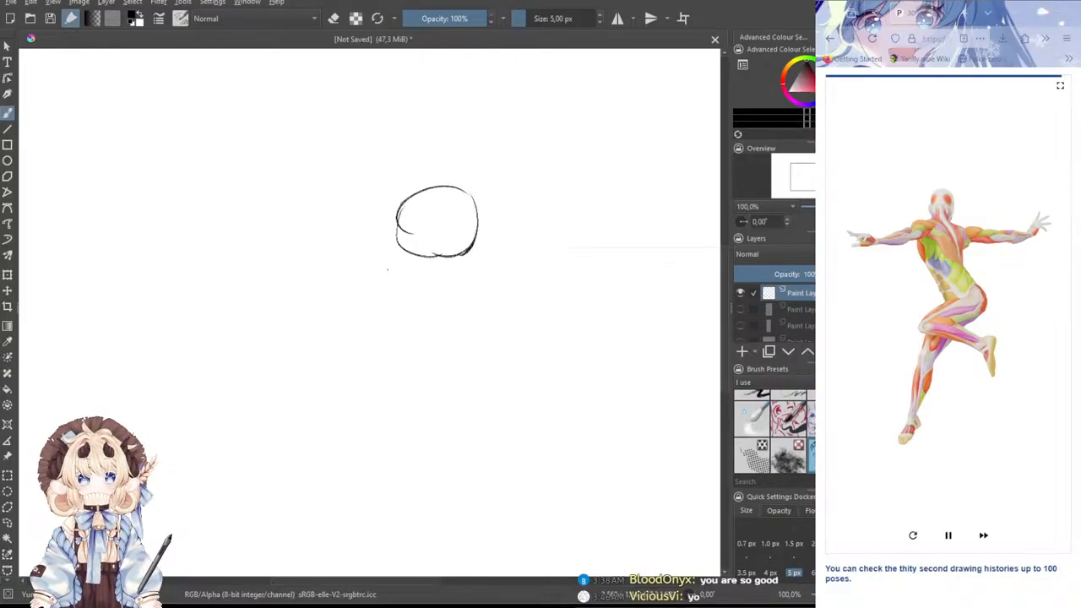
left_click_drag(443, 162, 443, 200)
key("ctrl+z")
left_click_drag(444, 157, 443, 194)
mouse_move(442, 186)
left_mouse_down()
mouse_move(461, 212)
mouse_move(469, 262)
left_mouse_up()
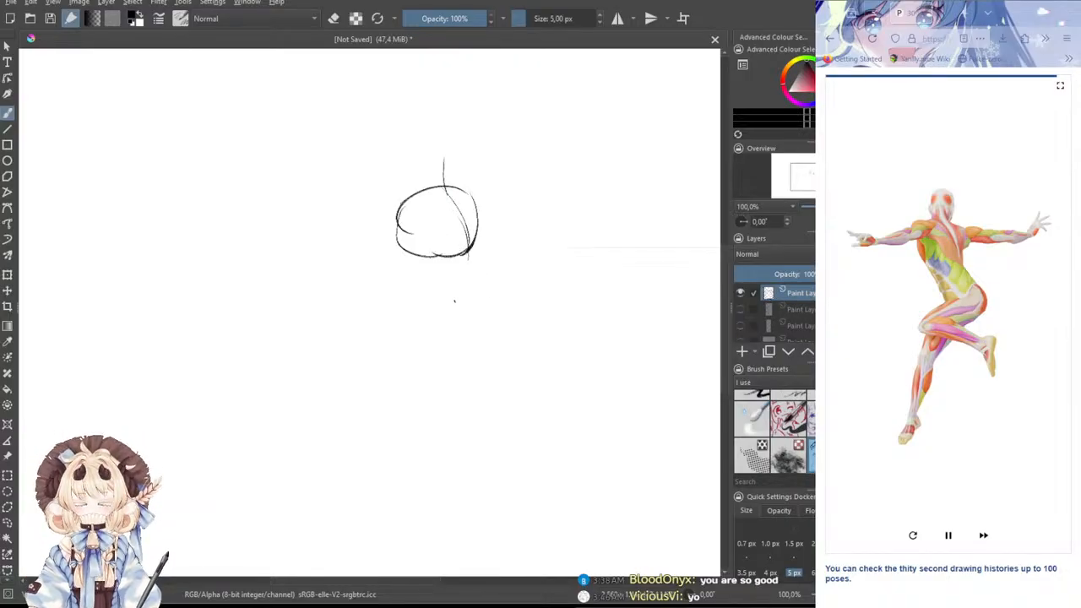
- Draw the pelvis curve, the lower back line and the raised thigh of the leaping figure
mouse_move(437, 301)
left_mouse_down()
mouse_move(471, 284)
mouse_move(495, 304)
mouse_move(488, 336)
left_mouse_up()
left_click_drag(468, 238, 508, 338)
mouse_move(490, 280)
left_mouse_down()
mouse_move(508, 310)
mouse_move(456, 307)
mouse_move(418, 331)
mouse_move(401, 364)
mouse_move(439, 366)
left_mouse_up()
mouse_move(475, 307)
left_mouse_down()
mouse_move(507, 346)
mouse_move(396, 370)
mouse_move(478, 388)
left_mouse_up()
key("ctrl+z")
- Draw the raised leg's knee, lower leg and pointed foot, undoing misplaced strokes
left_click_drag(396, 372, 490, 393)
left_click_drag(397, 375, 505, 404)
mouse_move(415, 344)
left_mouse_down()
mouse_move(524, 396)
mouse_move(518, 368)
mouse_move(525, 397)
mouse_move(513, 435)
left_mouse_up()
key("ctrl+z")
mouse_move(495, 396)
left_mouse_down()
mouse_move(501, 435)
mouse_move(516, 430)
left_mouse_up()
key("ctrl+z")
key("ctrl+z")
key("ctrl+z")
key("ctrl+z")
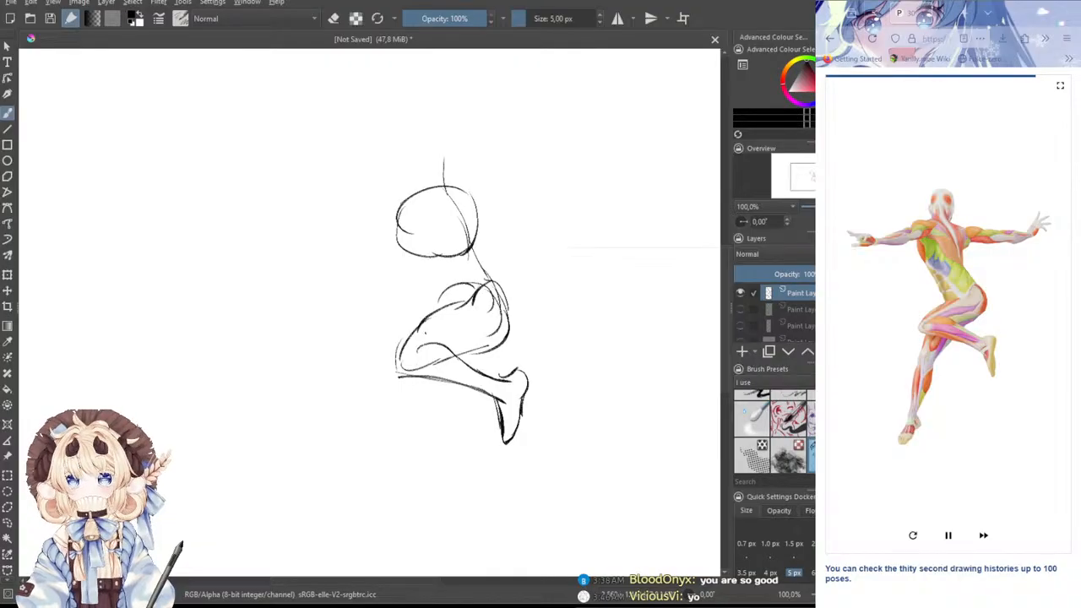
- Draw the torso's side from the ribcage to the raised thigh and try the outstretched arm's shoulder and upper arm
mouse_move(403, 204)
left_mouse_down()
mouse_move(399, 249)
mouse_move(454, 302)
left_mouse_up()
left_click_drag(410, 258, 497, 392)
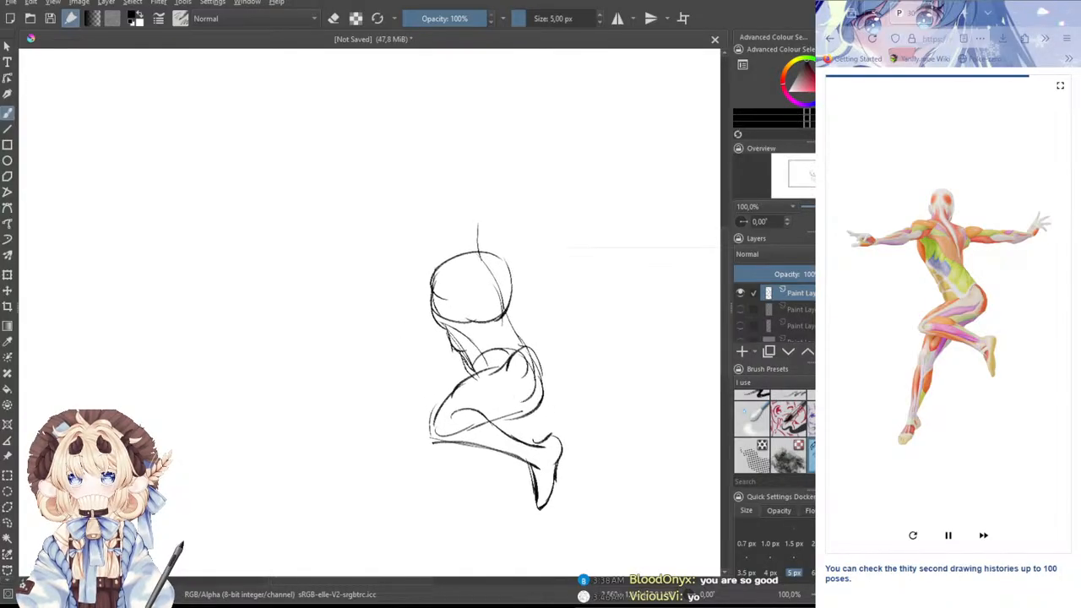
mouse_move(434, 249)
left_mouse_down()
mouse_move(460, 248)
mouse_move(439, 284)
mouse_move(444, 259)
mouse_move(451, 277)
mouse_move(421, 267)
mouse_move(378, 283)
mouse_move(432, 277)
mouse_move(422, 283)
mouse_move(392, 285)
mouse_move(438, 268)
mouse_move(350, 295)
left_mouse_up()
key("ctrl+z")
key("ctrl+z")
key("ctrl+z")
key("ctrl+z")
key("ctrl+z")
key("ctrl+z")
key("ctrl+z")
- Draw the outstretched arm's forearm and its open hand with thumb and fingers
mouse_move(400, 273)
left_mouse_down()
mouse_move(342, 296)
mouse_move(398, 299)
mouse_move(379, 304)
mouse_move(319, 291)
mouse_move(308, 309)
mouse_move(338, 309)
mouse_move(310, 327)
mouse_move(352, 311)
mouse_move(289, 321)
mouse_move(309, 316)
mouse_move(305, 326)
left_mouse_up()
mouse_move(290, 288)
left_mouse_down()
mouse_move(309, 302)
mouse_move(319, 287)
mouse_move(338, 296)
mouse_move(304, 308)
mouse_move(295, 295)
left_mouse_up()
left_click_drag(291, 295, 304, 306)
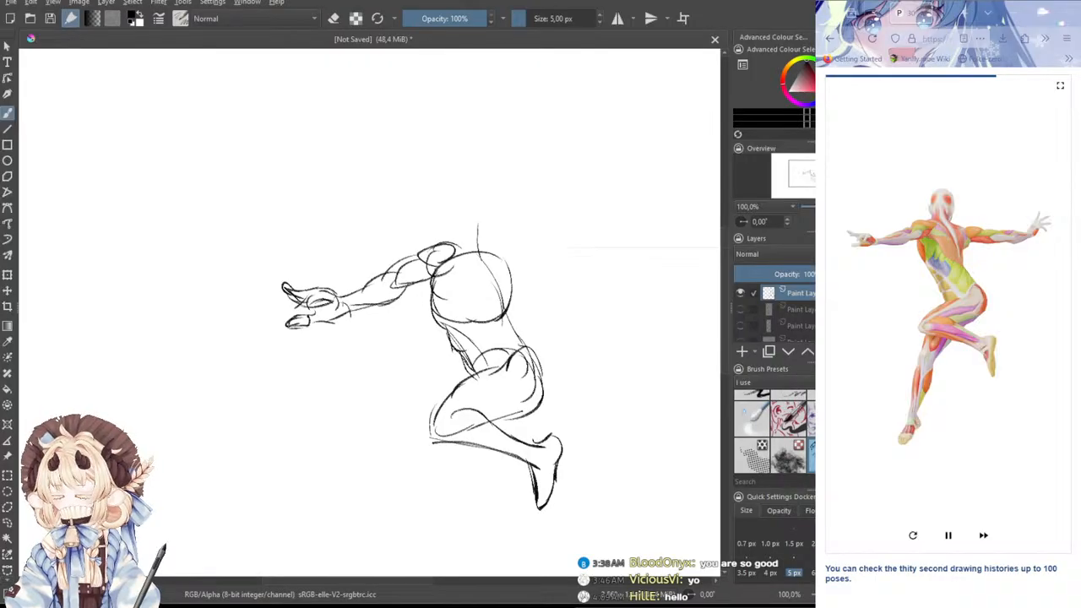
left_click_drag(529, 293, 523, 312)
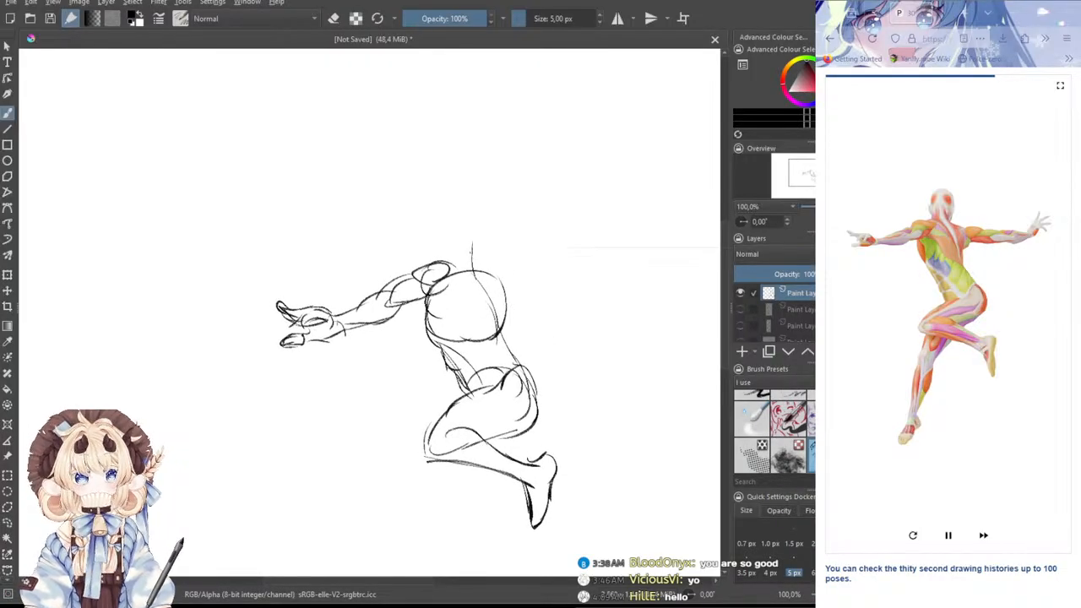
- Draw the leaping figure's head and neck and the upper torso's side below the second arm, undoing misplaced strokes
mouse_move(472, 213)
left_mouse_down()
mouse_move(494, 242)
mouse_move(488, 221)
mouse_move(454, 250)
left_mouse_up()
key("ctrl+z")
key("ctrl+z")
mouse_move(464, 204)
left_mouse_down()
mouse_move(493, 230)
mouse_move(449, 256)
mouse_move(449, 268)
left_mouse_up()
mouse_move(495, 238)
left_mouse_down()
mouse_move(485, 263)
mouse_move(503, 274)
mouse_move(508, 328)
left_mouse_up()
key("ctrl+z")
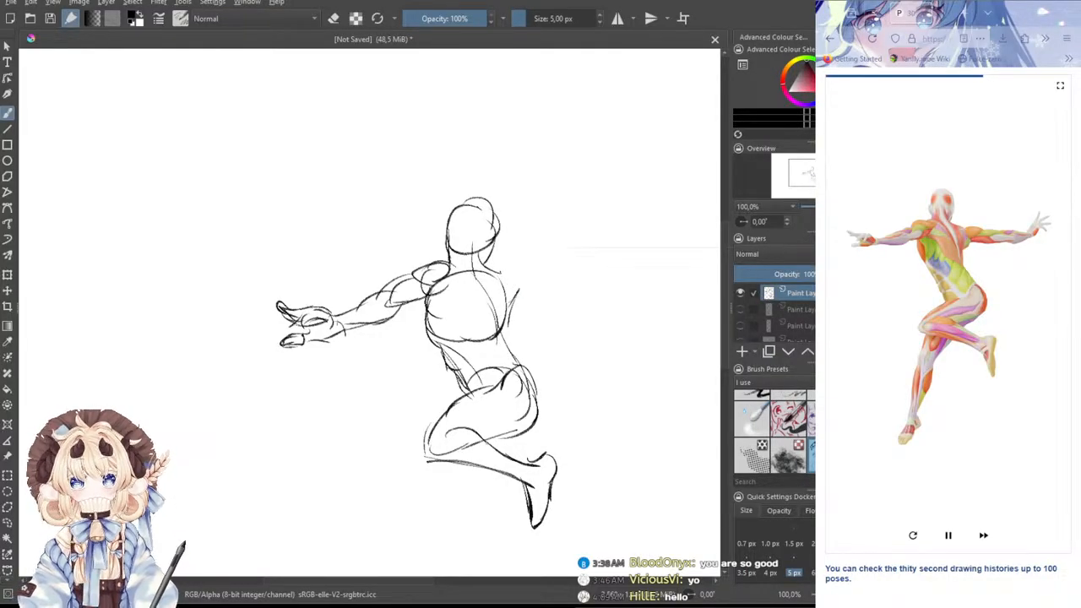
- Draw the second outstretched arm from shoulder to wrist and outline its open hand
mouse_move(519, 275)
left_mouse_down()
mouse_move(541, 260)
mouse_move(574, 282)
mouse_move(559, 280)
mouse_move(576, 265)
mouse_move(577, 284)
mouse_move(579, 266)
mouse_move(617, 253)
mouse_move(612, 274)
mouse_move(571, 283)
mouse_move(615, 269)
mouse_move(620, 235)
mouse_move(639, 243)
mouse_move(617, 235)
mouse_move(640, 253)
mouse_move(625, 265)
mouse_move(634, 213)
left_mouse_up()
key("ctrl+z")
key("ctrl+z")
mouse_move(640, 218)
left_mouse_down()
mouse_move(647, 229)
mouse_move(651, 218)
mouse_move(647, 250)
left_mouse_up()
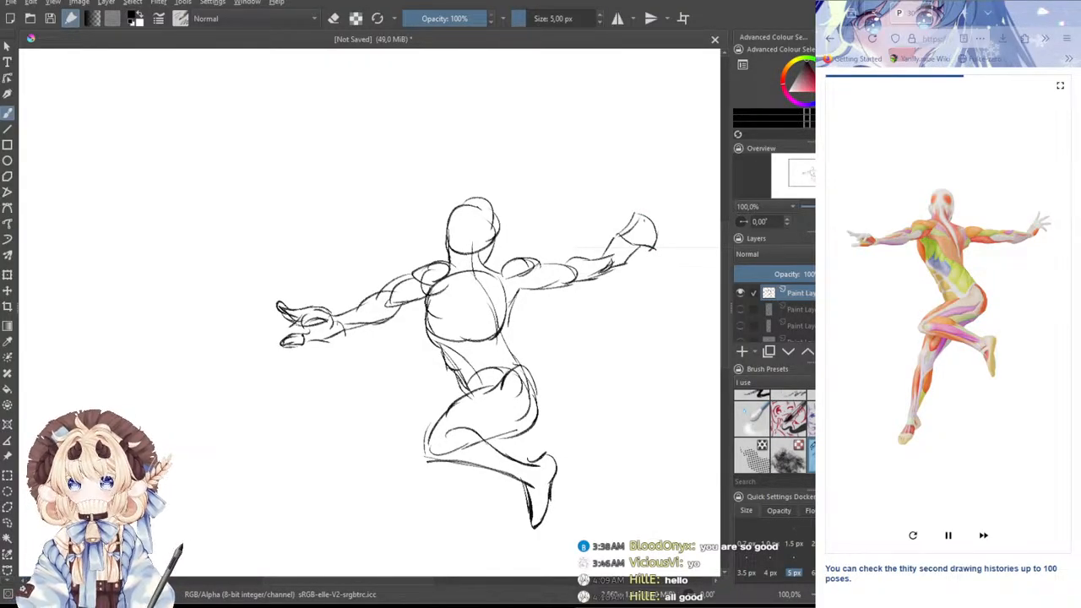
- Add the fingers to the second arm's open hand and reinforce the forearm and upper arm contours
left_click_drag(626, 232, 653, 226)
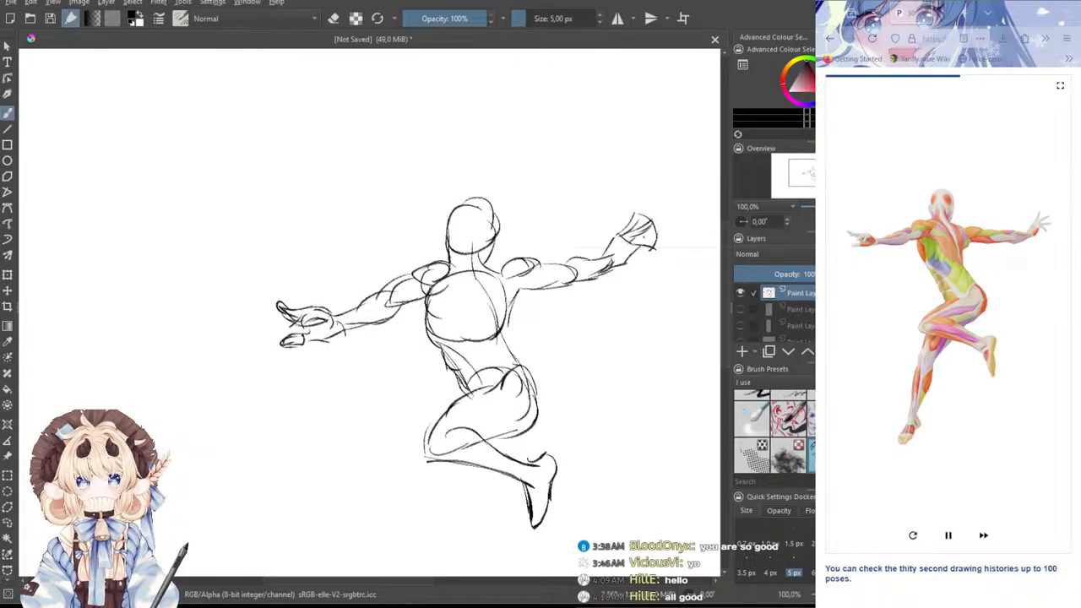
mouse_move(632, 238)
left_mouse_down()
mouse_move(655, 230)
mouse_move(661, 250)
left_mouse_up()
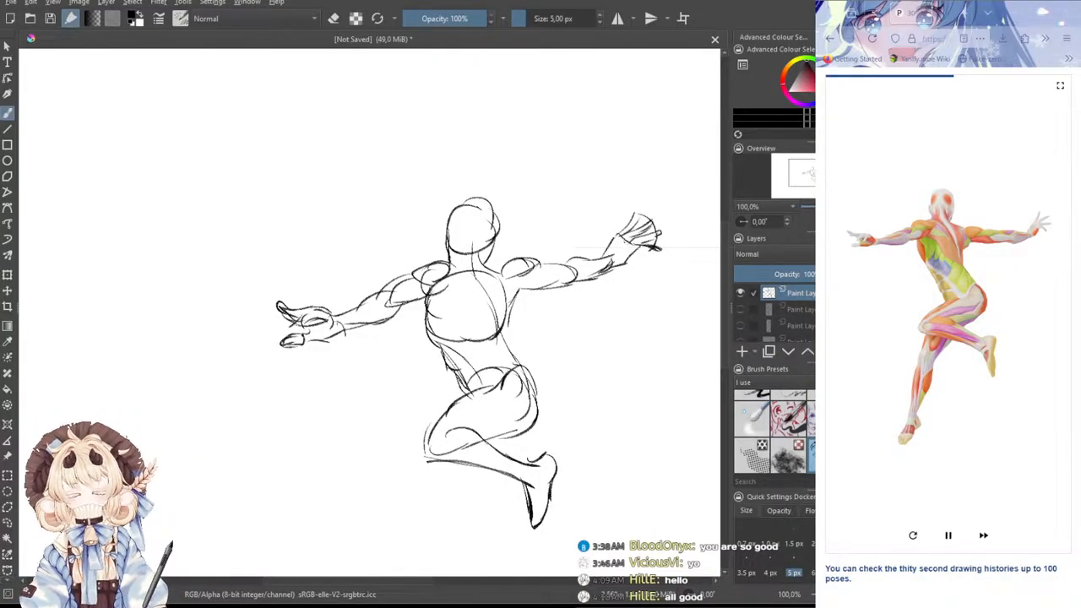
left_click_drag(620, 238, 633, 223)
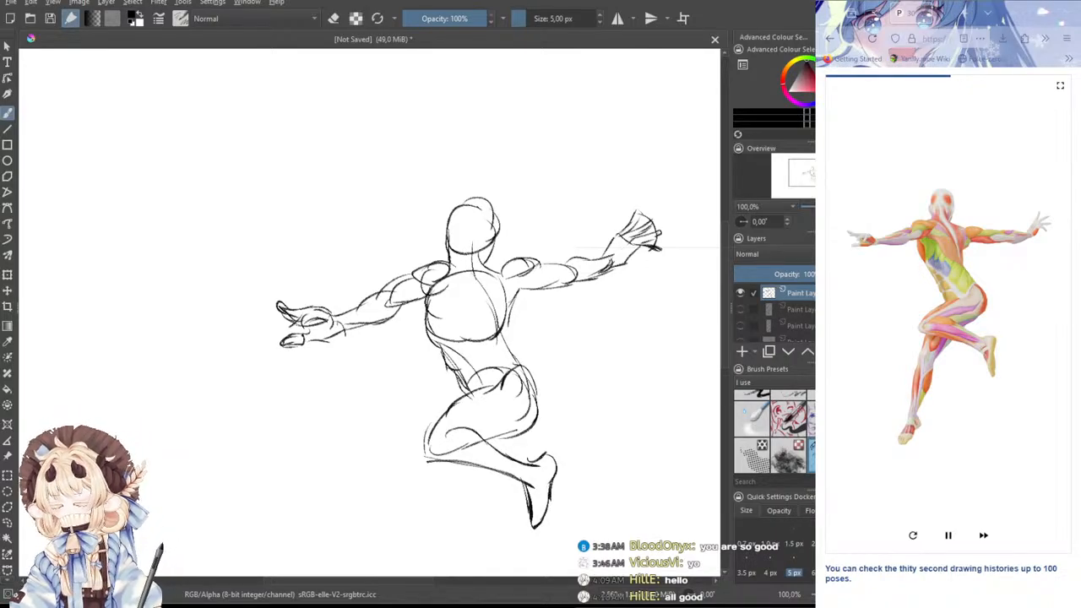
left_click_drag(640, 248, 617, 267)
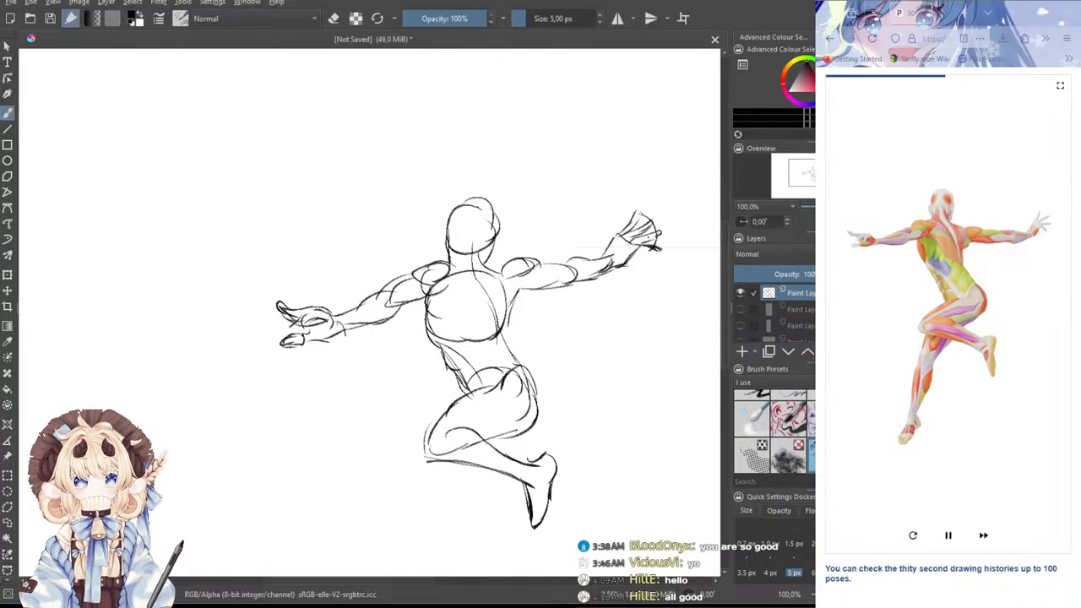
mouse_move(564, 271)
left_mouse_down()
mouse_move(581, 255)
mouse_move(621, 251)
mouse_move(600, 279)
mouse_move(534, 295)
left_mouse_up()
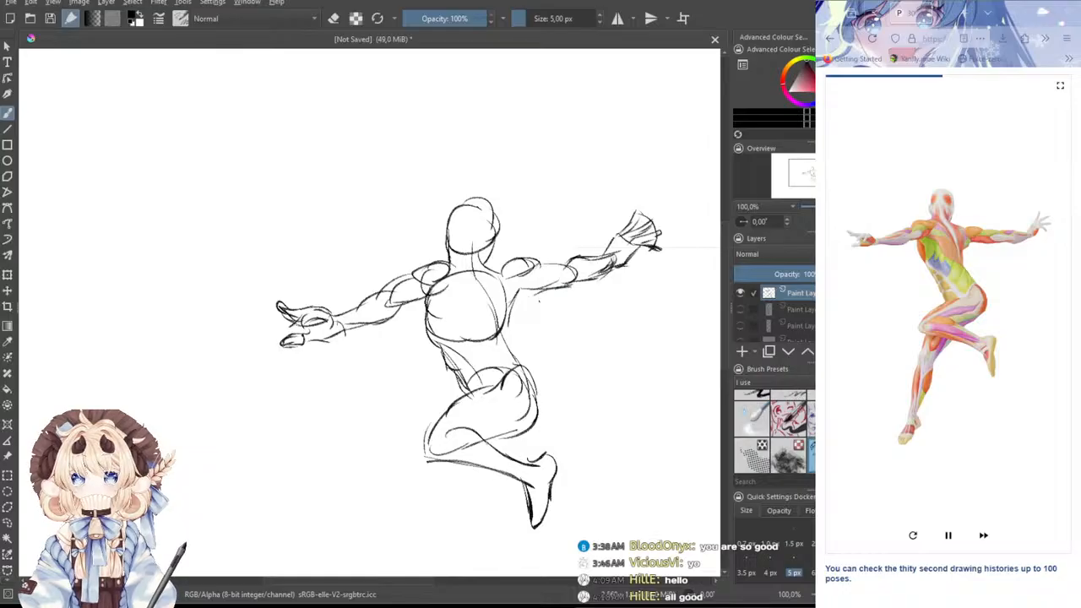
- Draw the extended leg's knee below the raised thigh and the calf line, redoing misplaced strokes
left_click_drag(452, 196, 501, 112)
left_click_drag(485, 370, 481, 408)
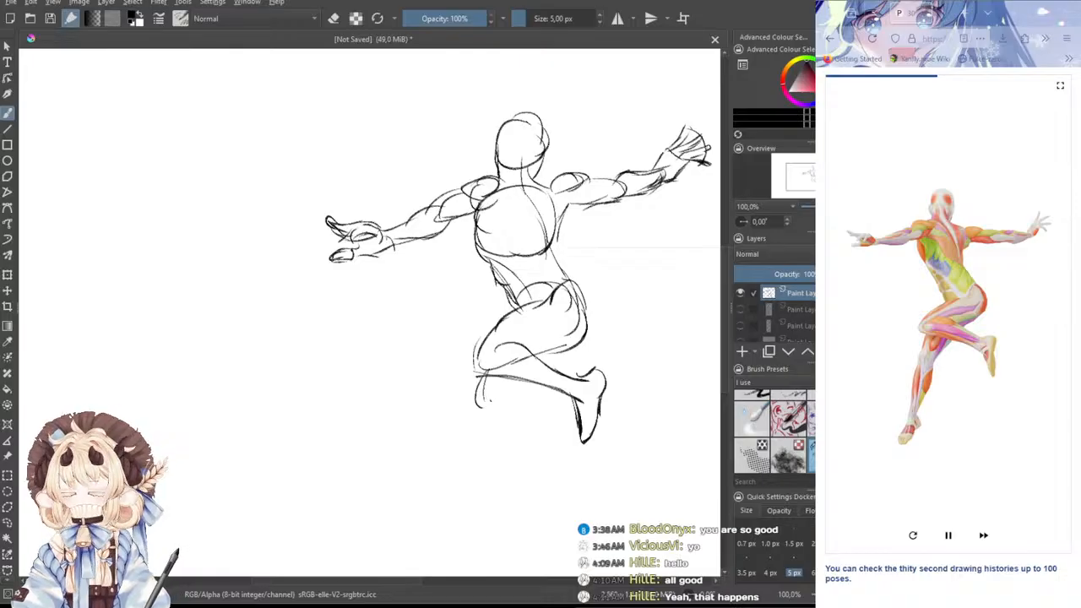
mouse_move(525, 376)
left_mouse_down()
mouse_move(490, 409)
mouse_move(476, 404)
mouse_move(492, 403)
mouse_move(539, 324)
mouse_move(509, 336)
mouse_move(475, 440)
left_mouse_up()
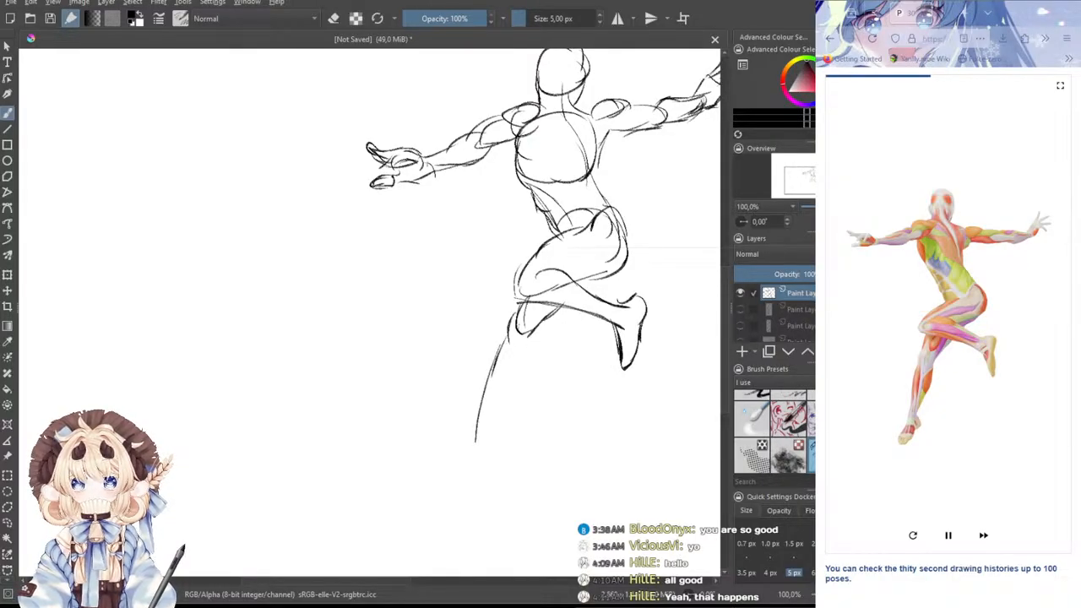
key("ctrl+z")
left_click_drag(526, 344, 496, 427)
key("ctrl+z")
left_click_drag(513, 387, 497, 417)
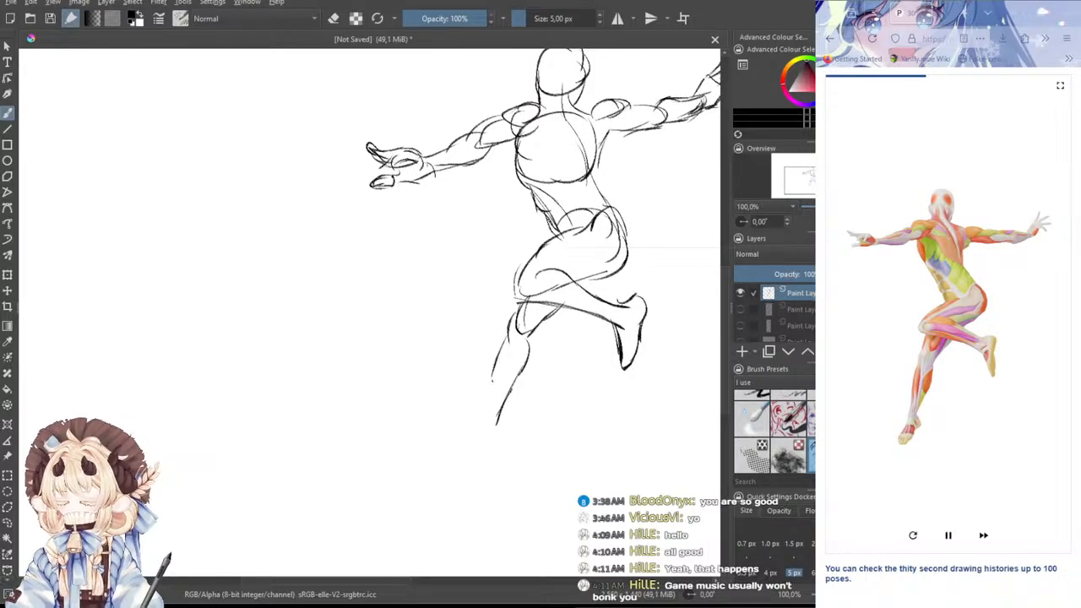
- Draw the extended leg's shin and ankle and its foot with heel, sole and toes
mouse_move(506, 345)
left_mouse_down()
mouse_move(480, 429)
mouse_move(458, 446)
mouse_move(470, 456)
left_mouse_up()
mouse_move(502, 412)
left_mouse_down()
mouse_move(509, 432)
mouse_move(466, 463)
left_mouse_up()
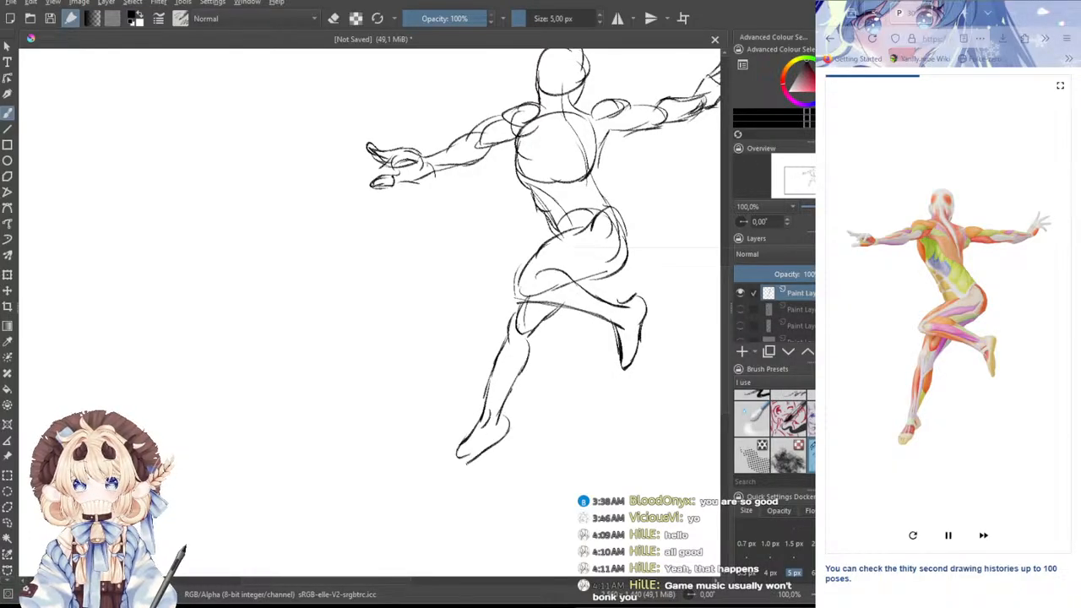
mouse_move(474, 427)
left_mouse_down()
mouse_move(455, 458)
mouse_move(472, 463)
left_mouse_up()
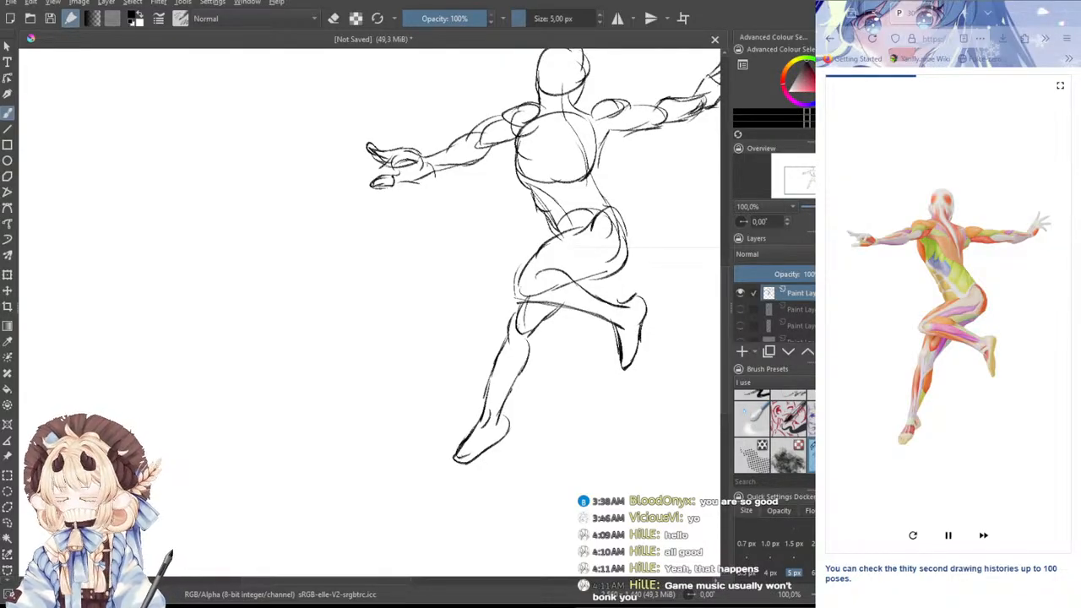
mouse_move(456, 460)
left_mouse_down()
mouse_move(449, 476)
mouse_move(464, 474)
left_mouse_up()
key("ctrl+z")
left_click_drag(502, 441, 479, 459)
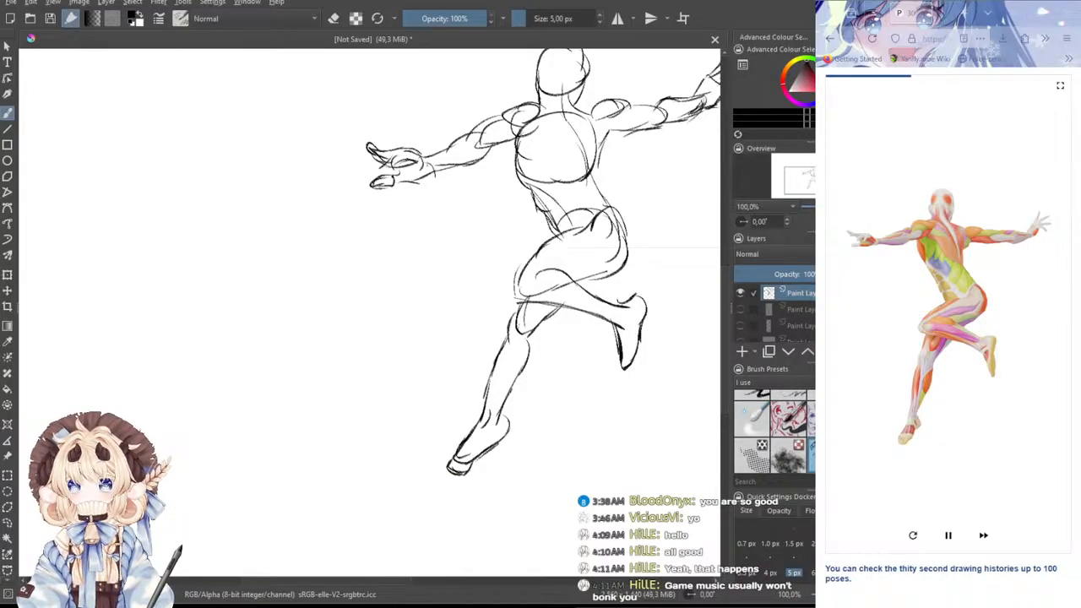
mouse_move(506, 420)
left_mouse_down()
mouse_move(473, 473)
mouse_move(455, 471)
left_mouse_up()
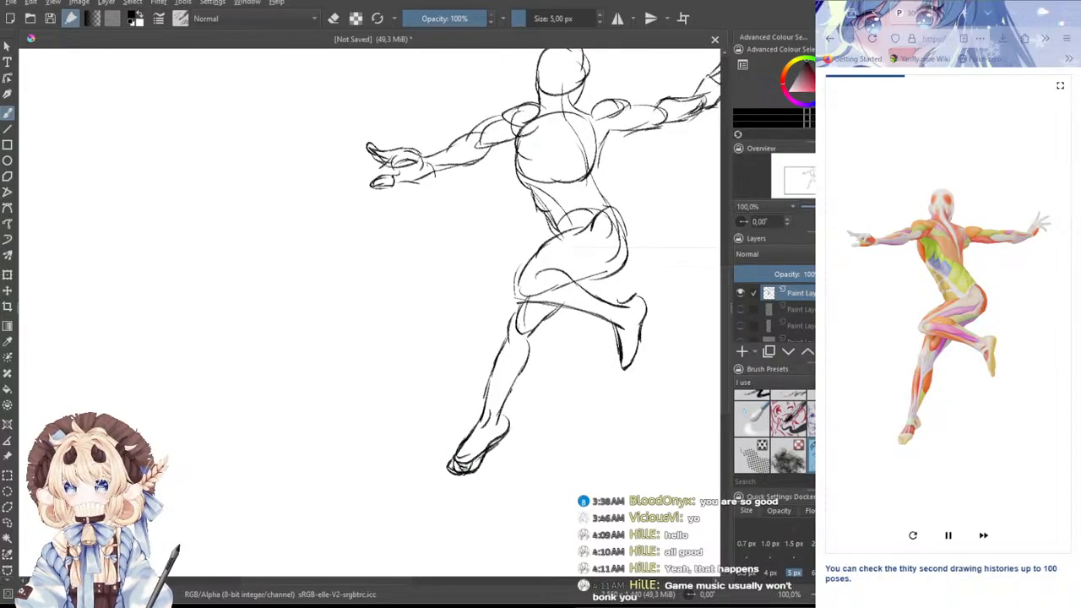
- Erase the toes of the extended leg's foot, redraw a shorter tip with the drawing brush, and darken the calf and heel
scroll(786, 423, "down", 2)
left_click(752, 407)
mouse_move(478, 460)
left_mouse_down()
mouse_move(450, 470)
mouse_move(460, 468)
left_mouse_up()
scroll(794, 435, "down", 3)
left_click(813, 456)
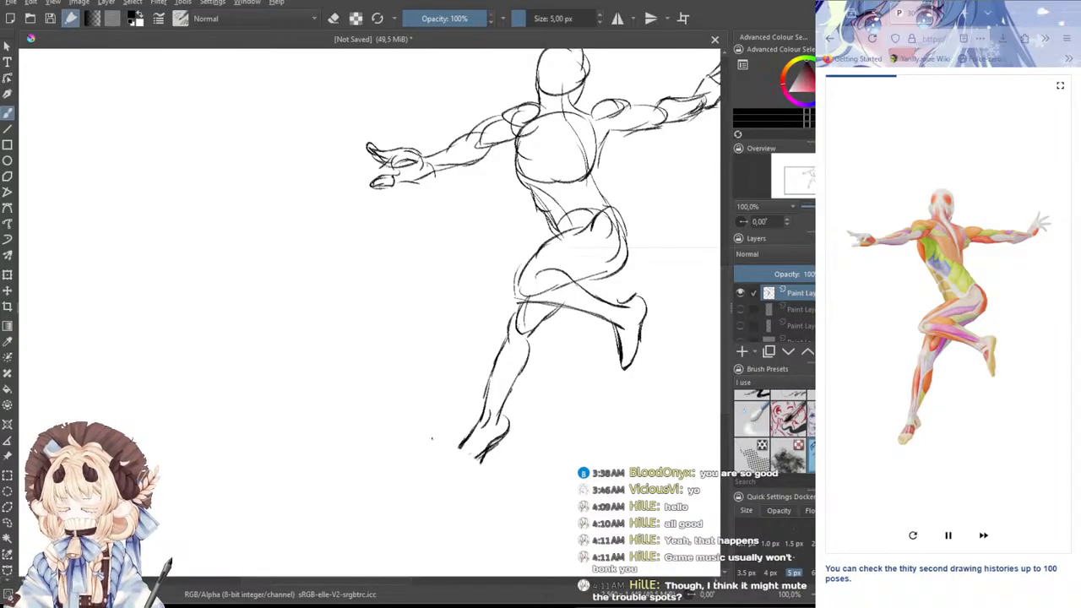
mouse_move(459, 447)
left_mouse_down()
mouse_move(454, 464)
mouse_move(470, 470)
mouse_move(479, 462)
mouse_move(456, 457)
mouse_move(482, 457)
left_mouse_up()
key("ctrl+z")
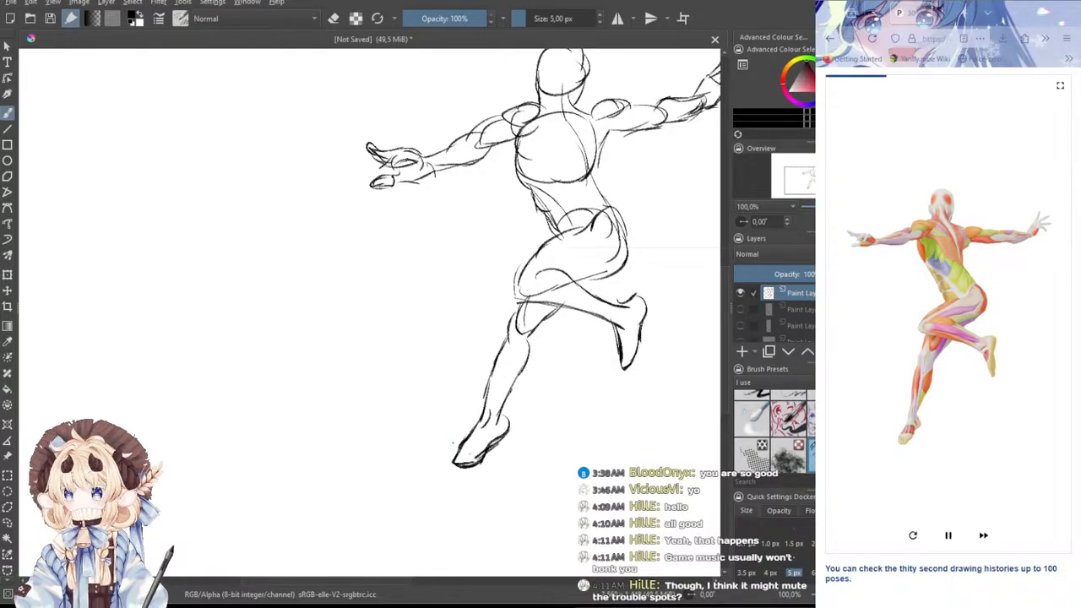
mouse_move(530, 336)
left_mouse_down()
mouse_move(498, 423)
mouse_move(505, 438)
mouse_move(473, 465)
left_mouse_up()
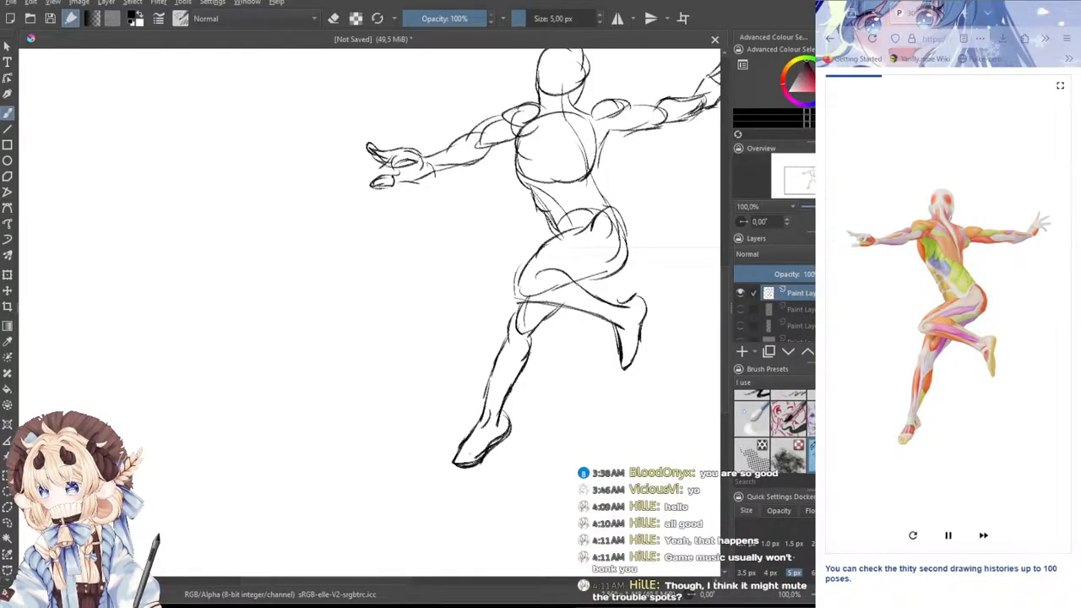
- Darken the torso's side below the second arm and add the diagonal back line and fuller buttock curve
mouse_move(449, 415)
left_mouse_down()
mouse_move(443, 539)
mouse_move(323, 576)
left_mouse_up()
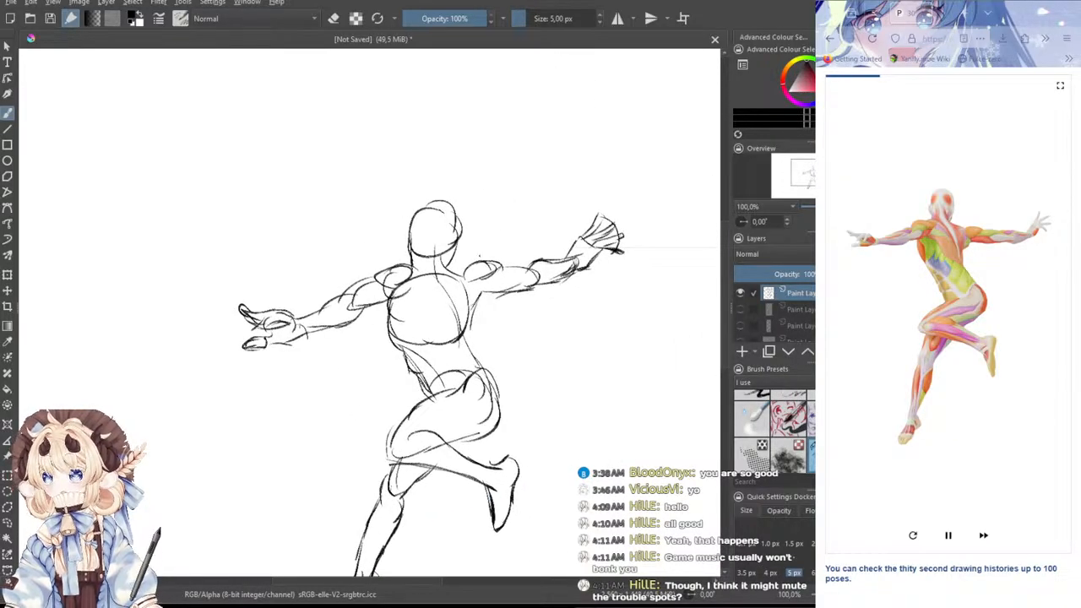
left_click_drag(498, 284, 504, 288)
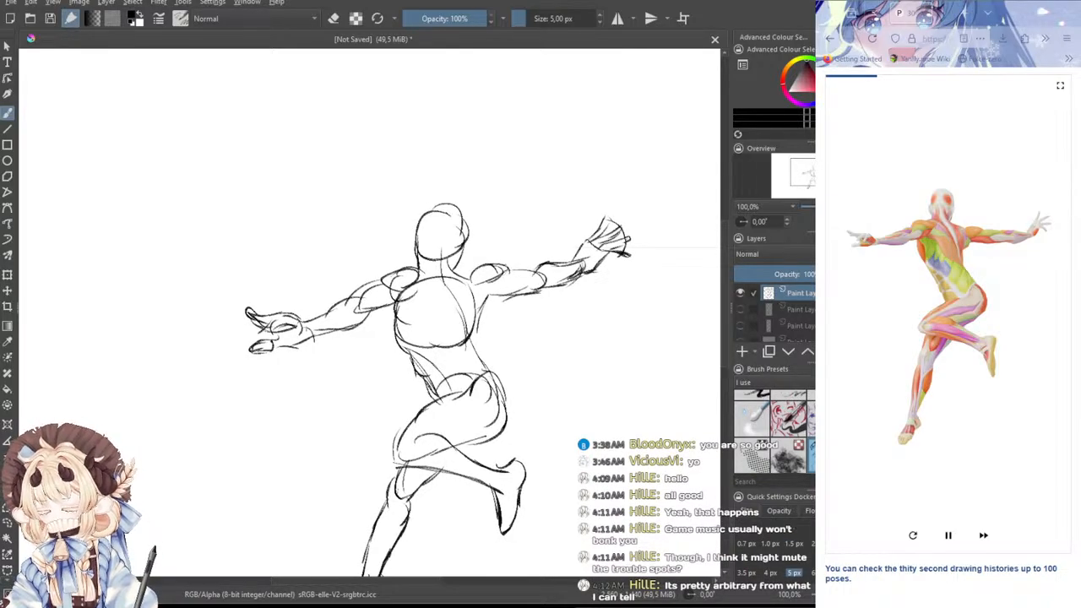
left_click_drag(505, 250, 519, 225)
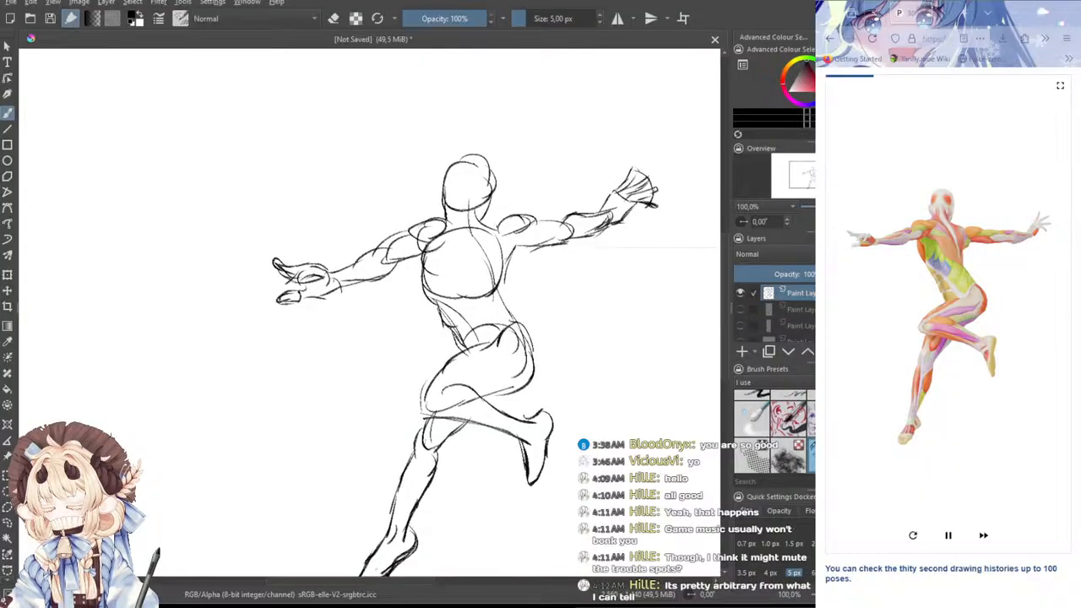
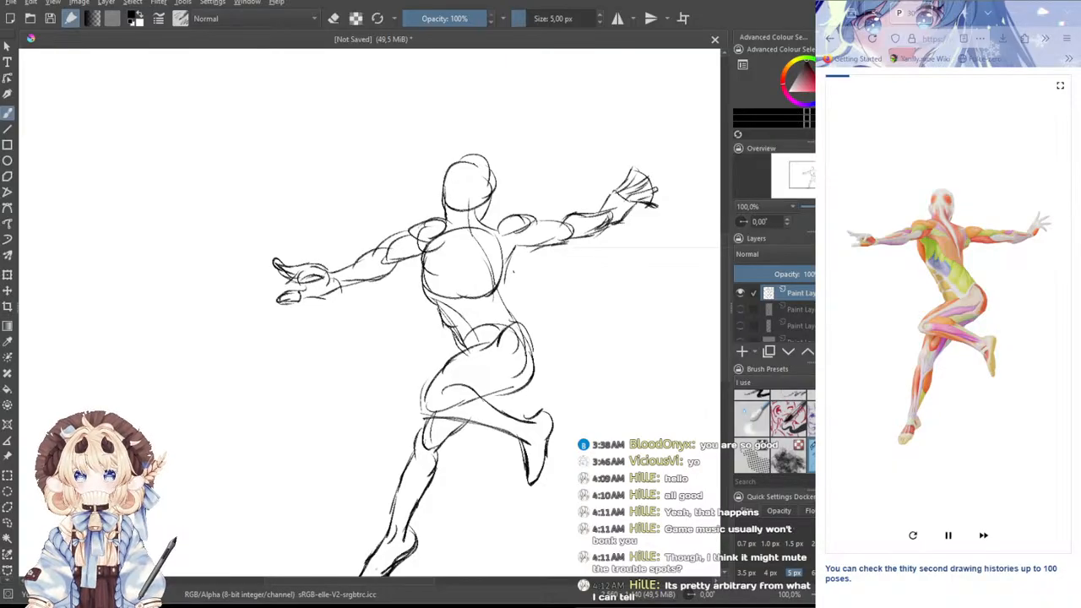
left_click_drag(510, 252, 505, 302)
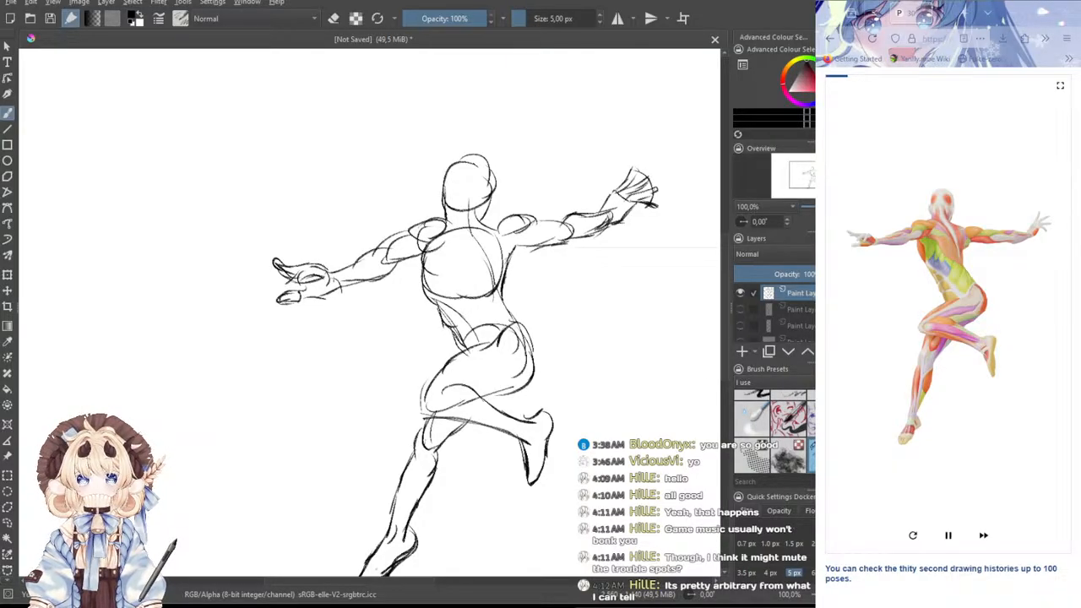
mouse_move(445, 252)
left_mouse_down()
mouse_move(460, 282)
mouse_move(517, 300)
mouse_move(516, 316)
mouse_move(504, 300)
mouse_move(544, 381)
mouse_move(507, 392)
left_mouse_up()
key("ctrl+z")
key("ctrl+z")
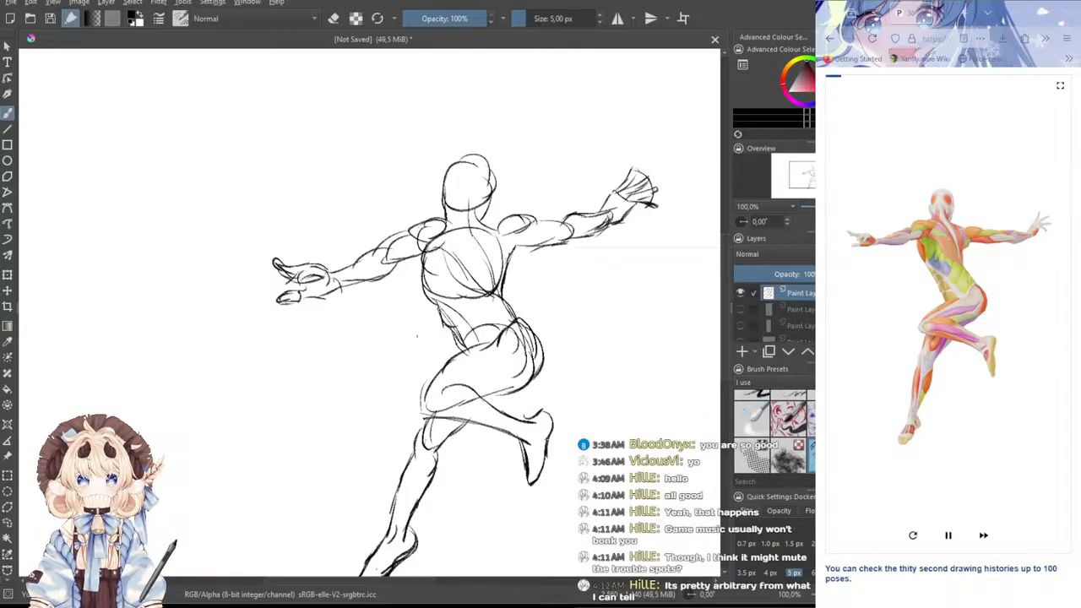
- Draw the bumpy abdominal contour between the ribcage and the raised thigh, undoing misplaced strokes
left_click_drag(439, 302, 468, 351)
key("ctrl+z")
key("ctrl+z")
key("ctrl+z")
left_click_drag(429, 299, 460, 350)
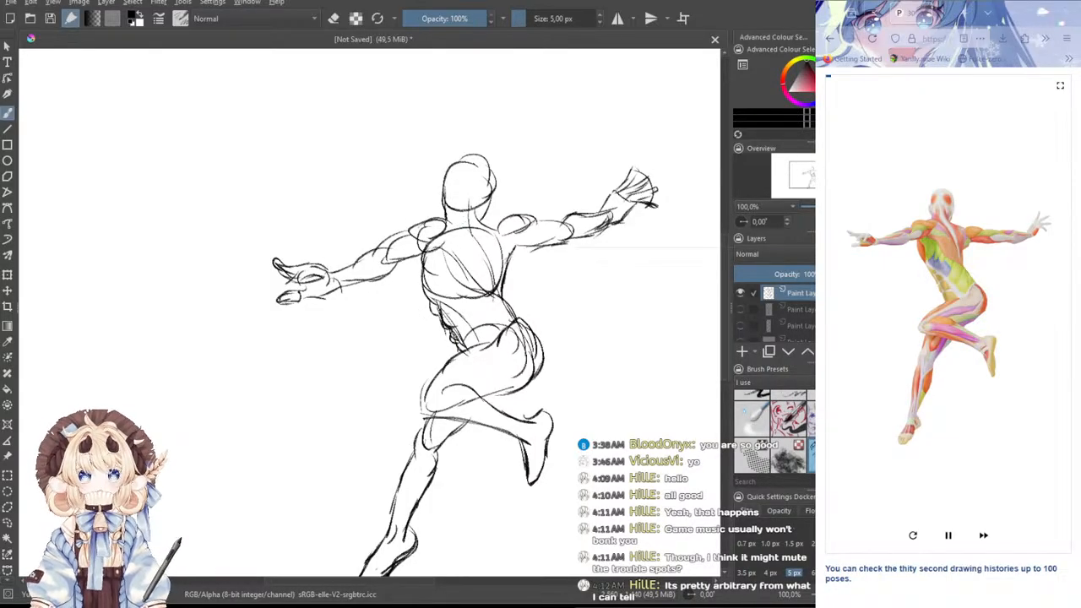
left_click_drag(493, 189, 482, 220)
key("ctrl+z")
mouse_move(440, 187)
left_mouse_down()
mouse_move(441, 210)
mouse_move(437, 202)
mouse_move(486, 211)
mouse_move(491, 293)
left_mouse_up()
key("ctrl+z")
- Hide the finished leaping figure's layer, make a new empty paint layer active, and zoom the canvas out to 50%
left_click(740, 293)
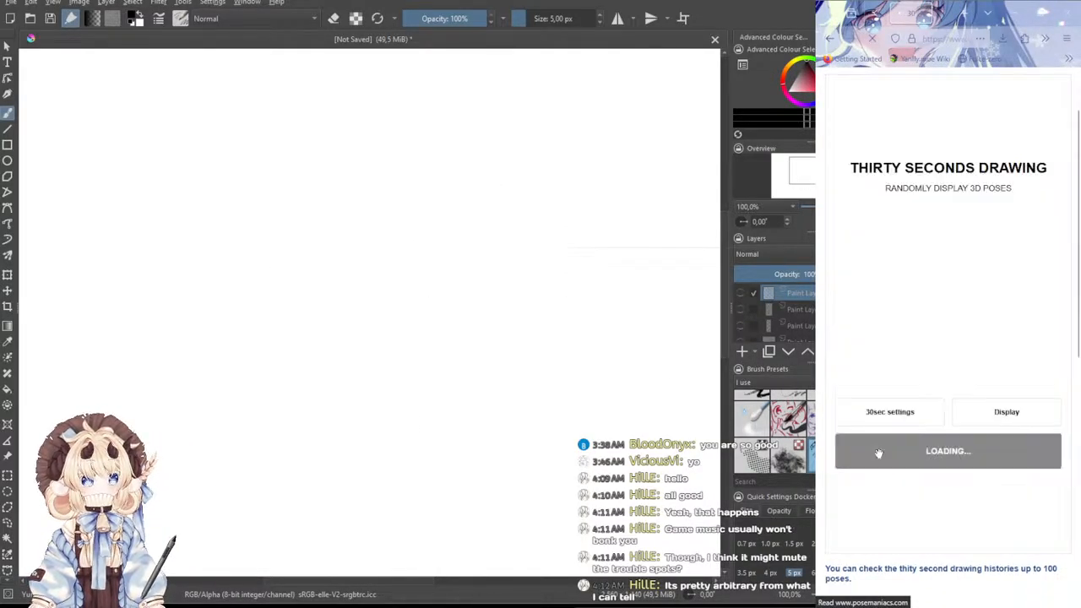
scroll(517, 395, "down", 2)
left_click_drag(515, 394, 478, 353)
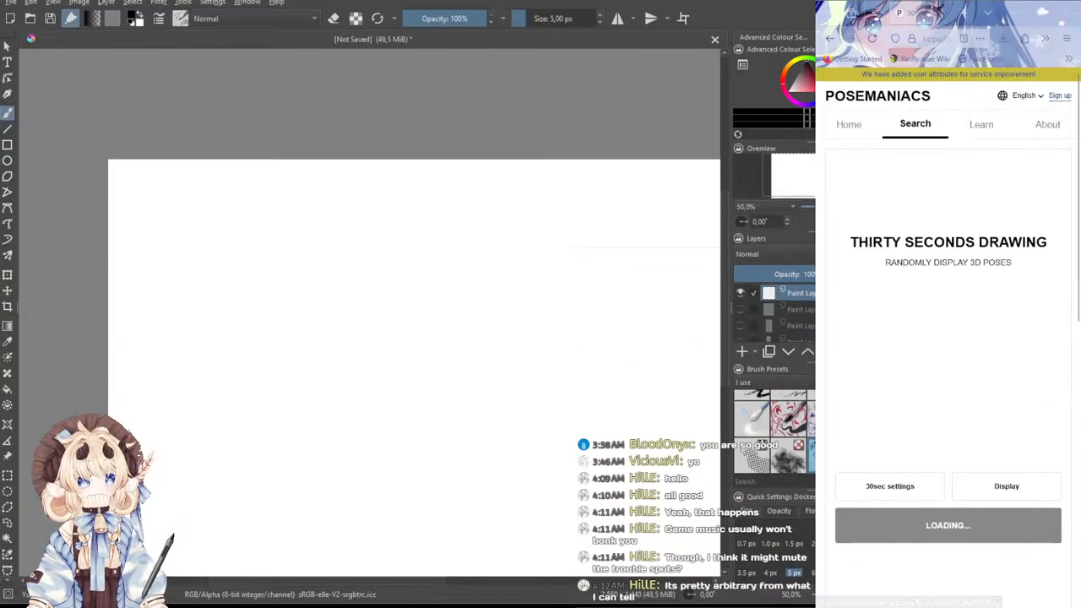
- Go to the POSEMANIACS home page and open Today's pose
left_click(857, 103)
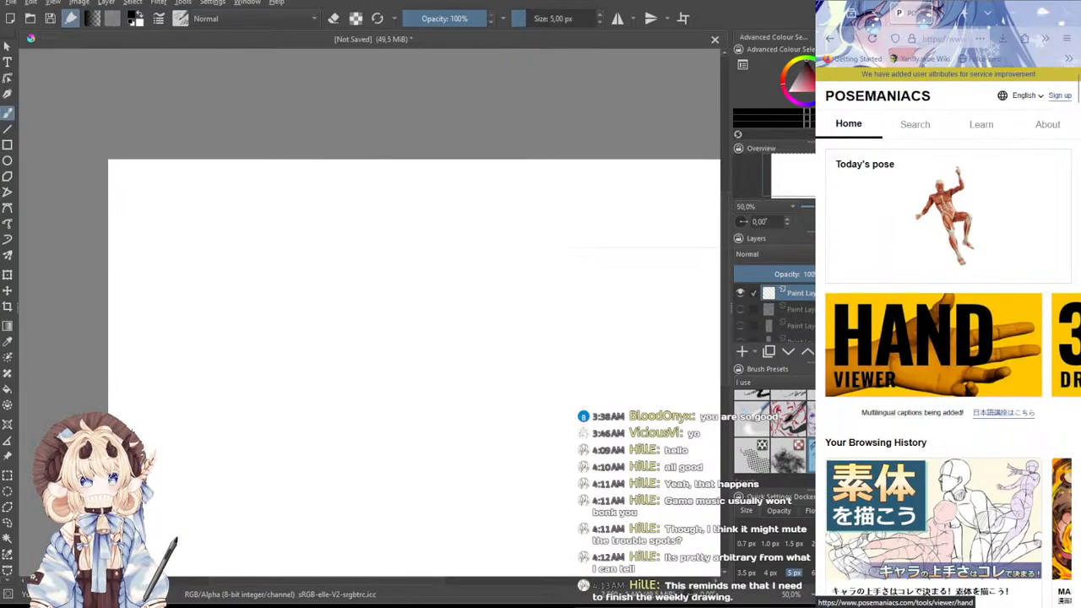
scroll(425, 263, "up", 2)
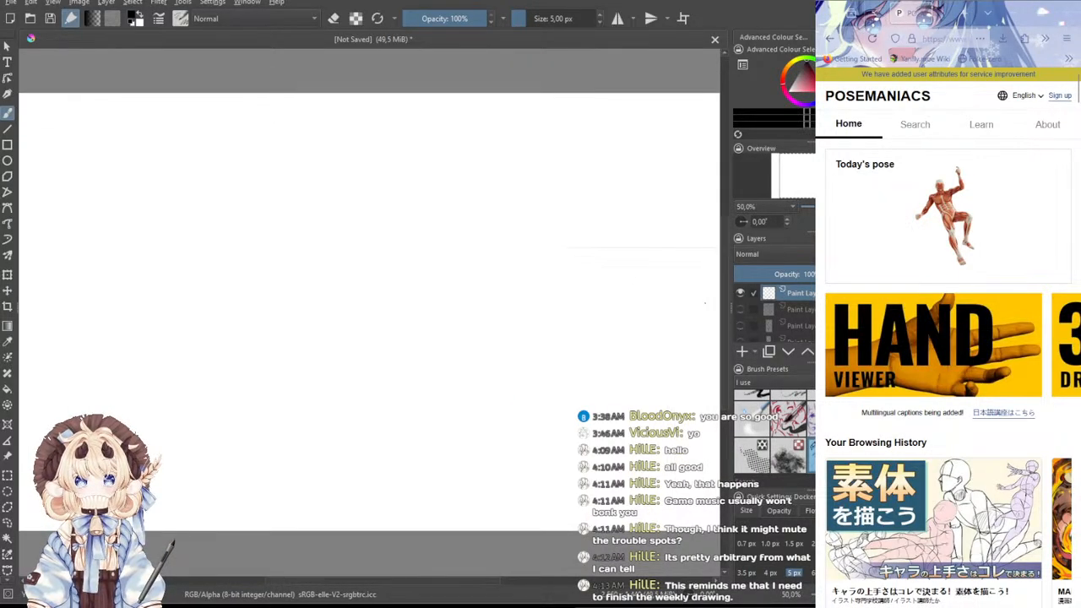
left_click(989, 212)
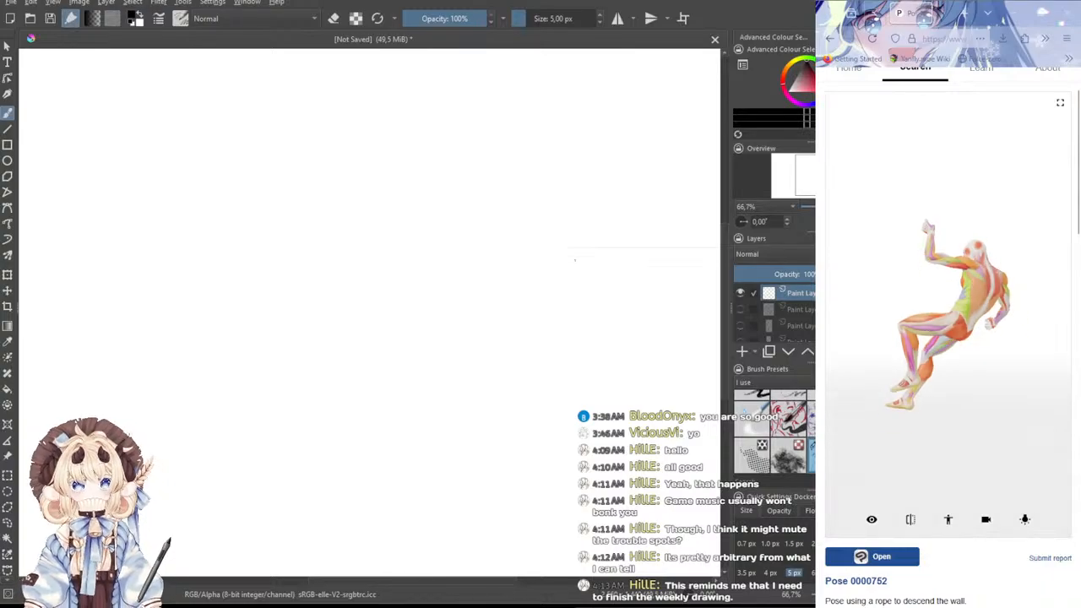
- Examine the rope-descending pose from the front, inspecting the torso and thighs up close and the whole figure
left_click_drag(832, 320, 1037, 317)
scroll(977, 320, "up", 5)
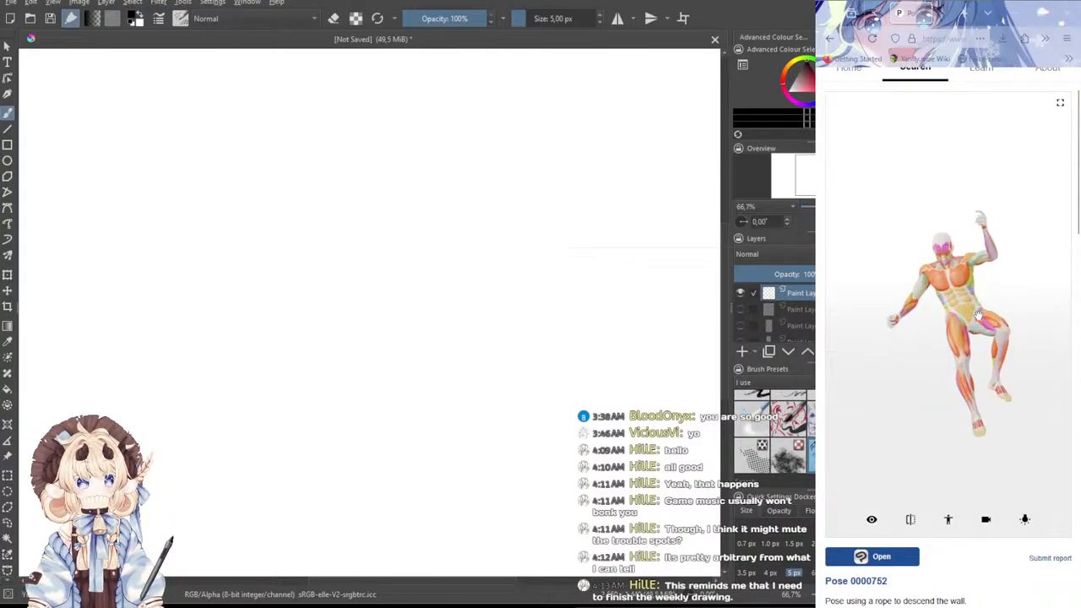
scroll(977, 321, "up", 4)
scroll(959, 321, "up", 4)
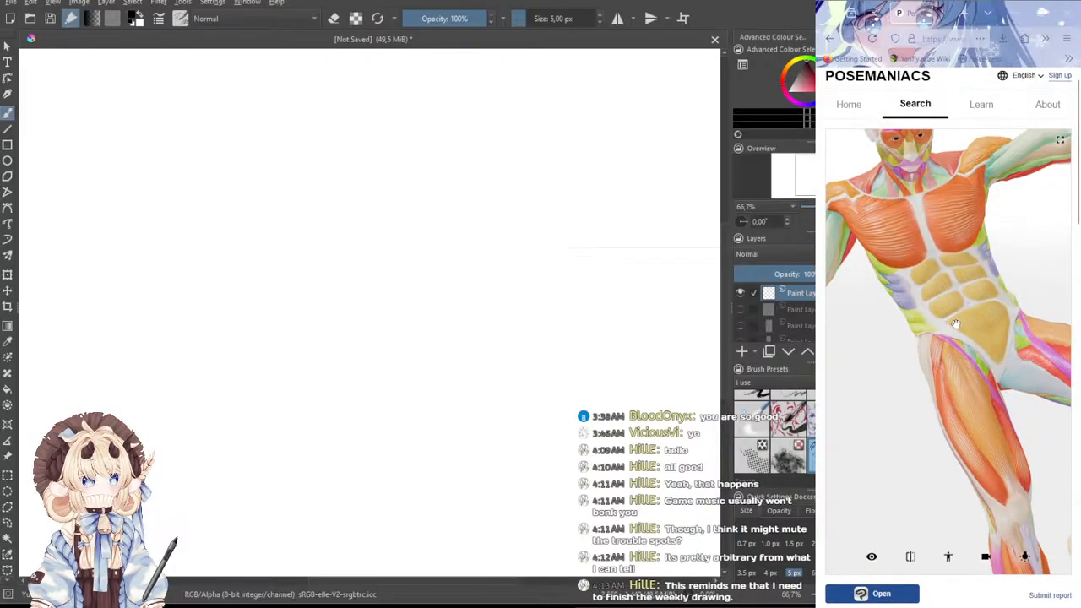
left_click_drag(1078, 213, 1078, 221)
scroll(959, 296, "down", 1)
scroll(959, 297, "up", 2)
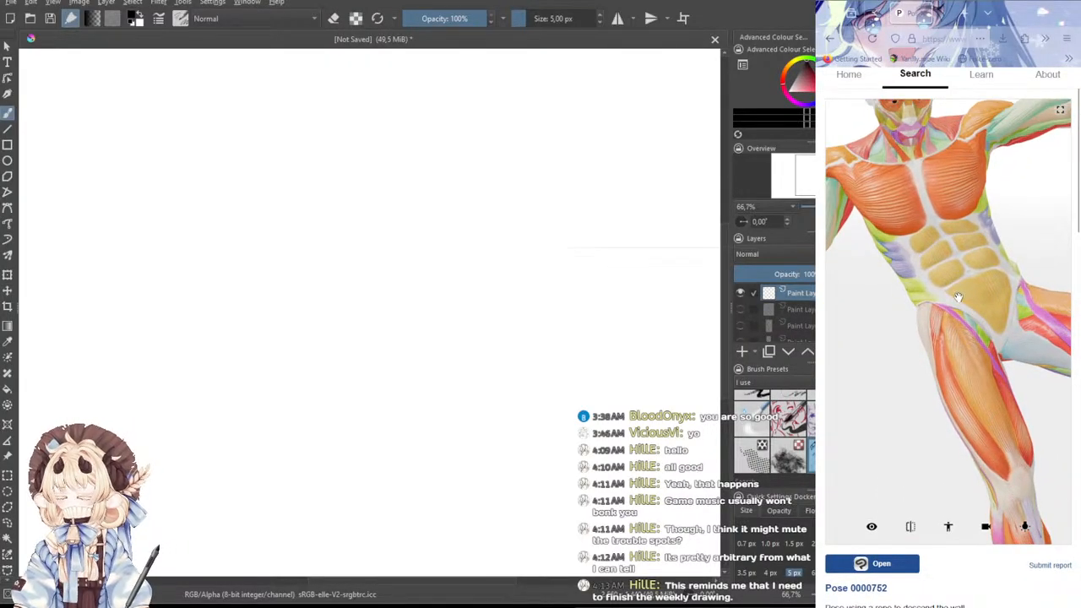
scroll(959, 296, "down", 4)
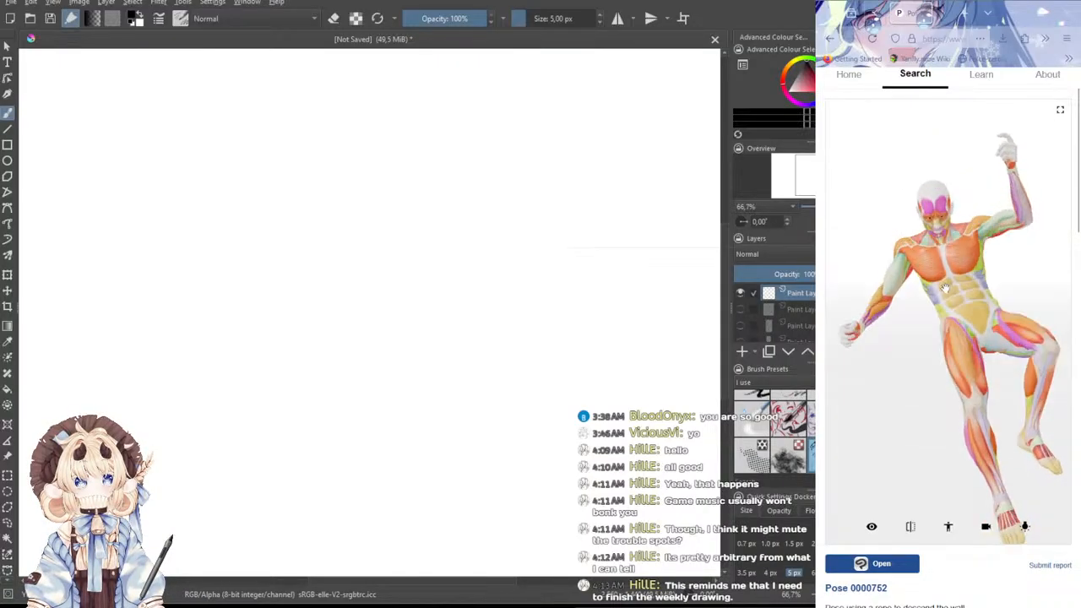
- Check the available body models for the pose, keep the current one, and view the pose's description and tags
left_click(948, 527)
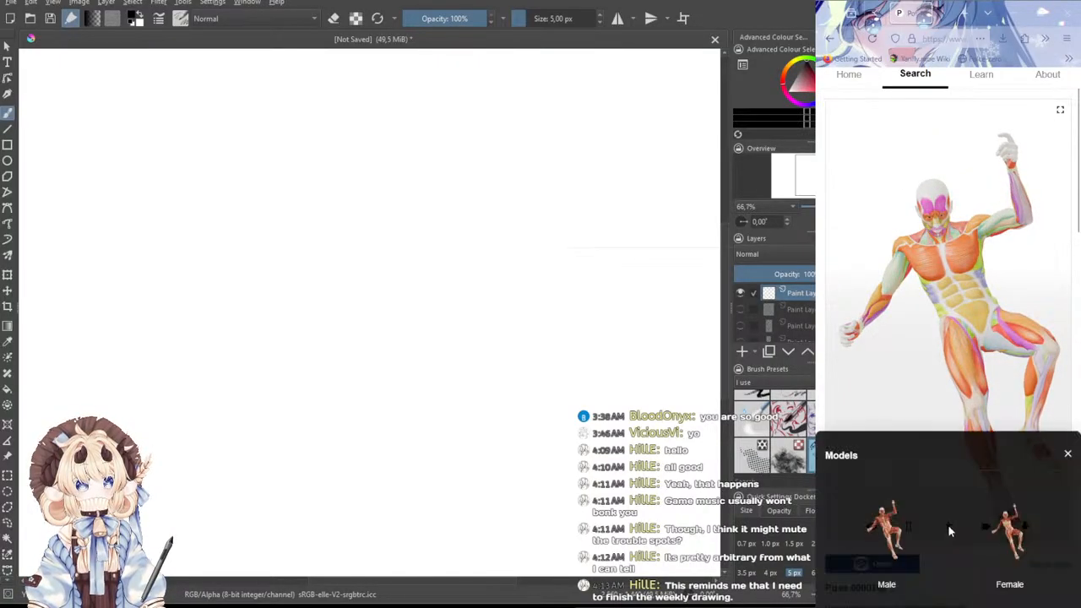
left_click(1067, 455)
scroll(995, 561, "down", 2)
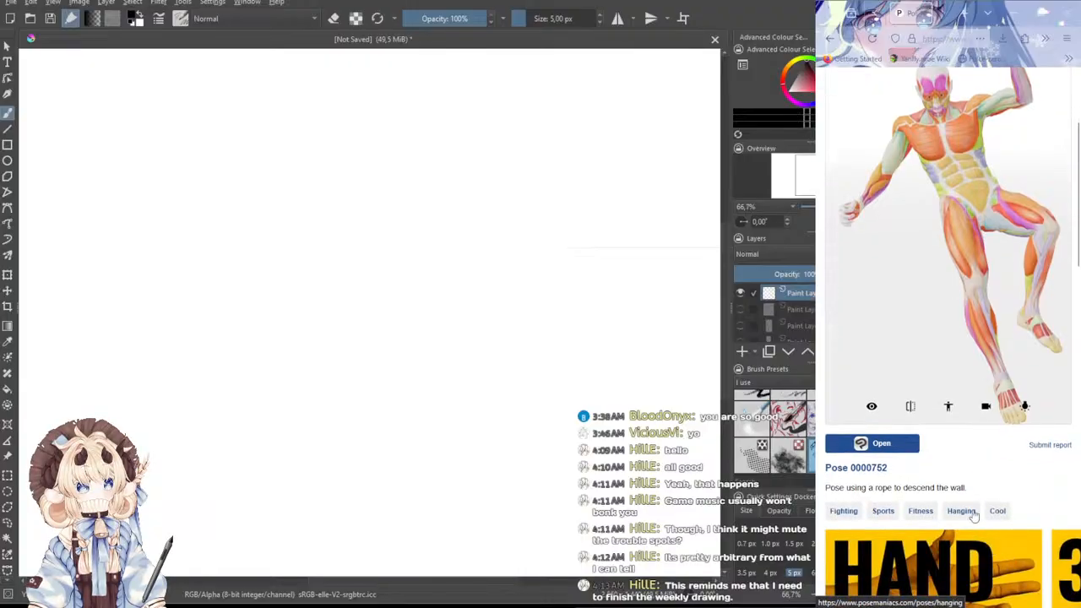
- Turn the rope-descending pose so the body leans diagonally with the whole figure in view as the drawing reference
left_click_drag(826, 468, 926, 494)
left_click(992, 494)
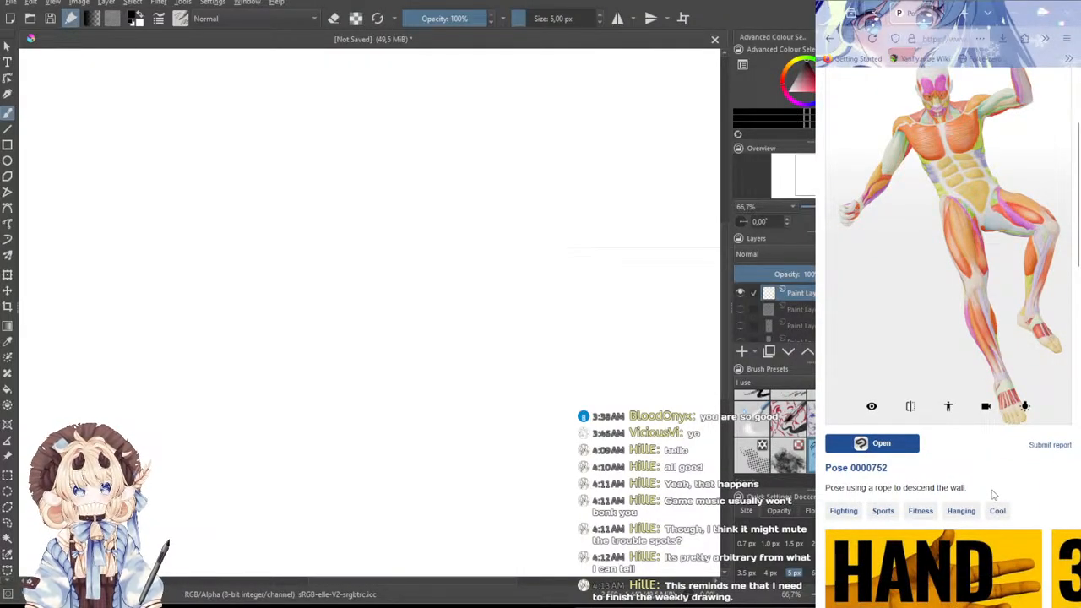
scroll(995, 495, "up", 2)
left_click_drag(992, 364, 976, 386)
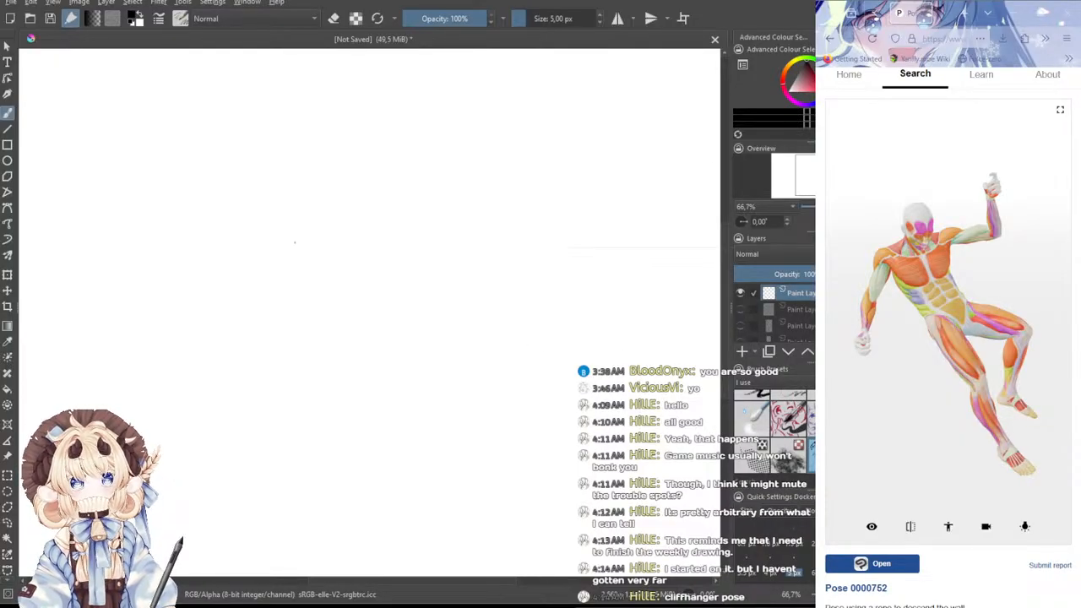
- Sketch a circle for the figure's head on the empty paint layer
left_click_drag(305, 216, 442, 234)
scroll(445, 242, "up", 1)
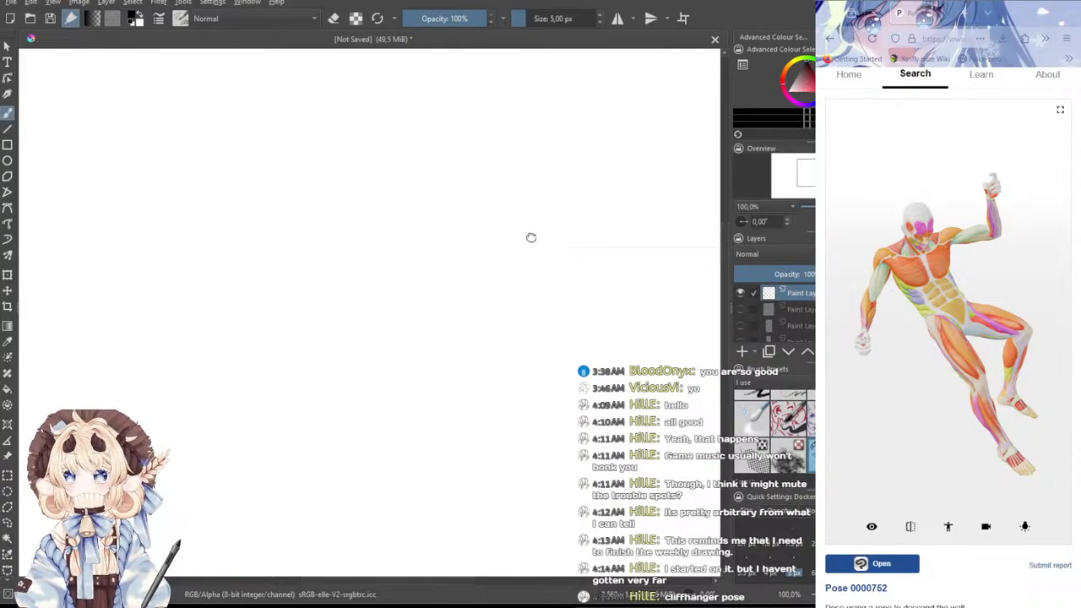
left_click_drag(420, 153, 433, 158)
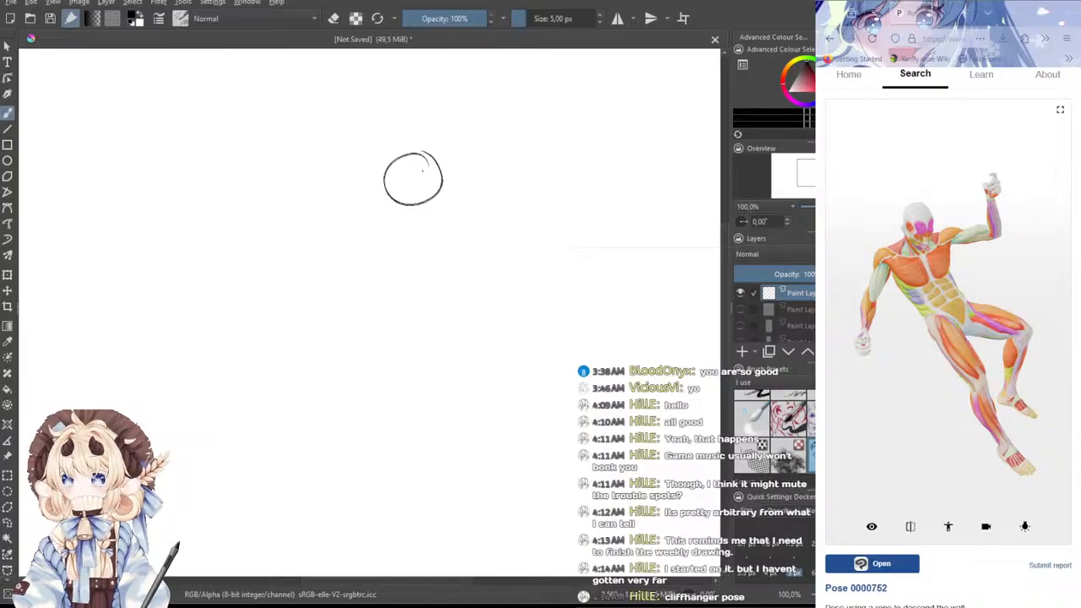
- Sketch the slanted centre line of the face from the head circle down to the chin, redrawing it as needed
left_click_drag(420, 180, 419, 228)
key("ctrl+z")
key("ctrl+z")
key("ctrl+z")
left_click_drag(432, 180, 411, 235)
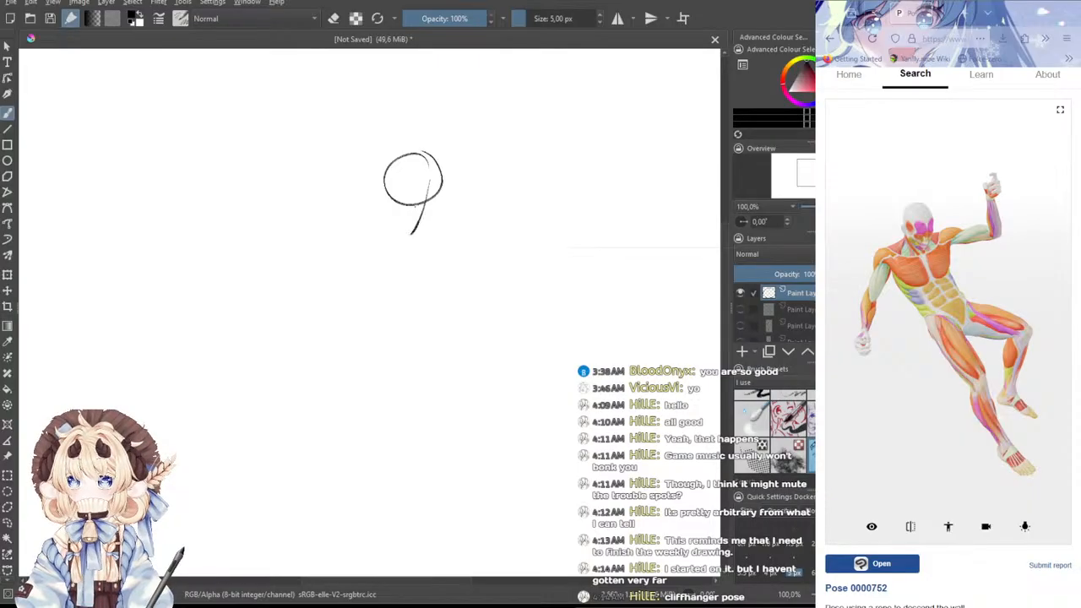
key("ctrl+z")
mouse_move(424, 181)
left_mouse_down()
mouse_move(412, 226)
mouse_move(439, 196)
mouse_move(424, 229)
mouse_move(410, 231)
mouse_move(419, 228)
left_mouse_up()
- Sketch the brow curve and the tapered jaw on both sides of the face below the head circle
key("ctrl+z")
key("ctrl+z")
key("ctrl+z")
key("ctrl+z")
key("ctrl+z")
key("ctrl+z")
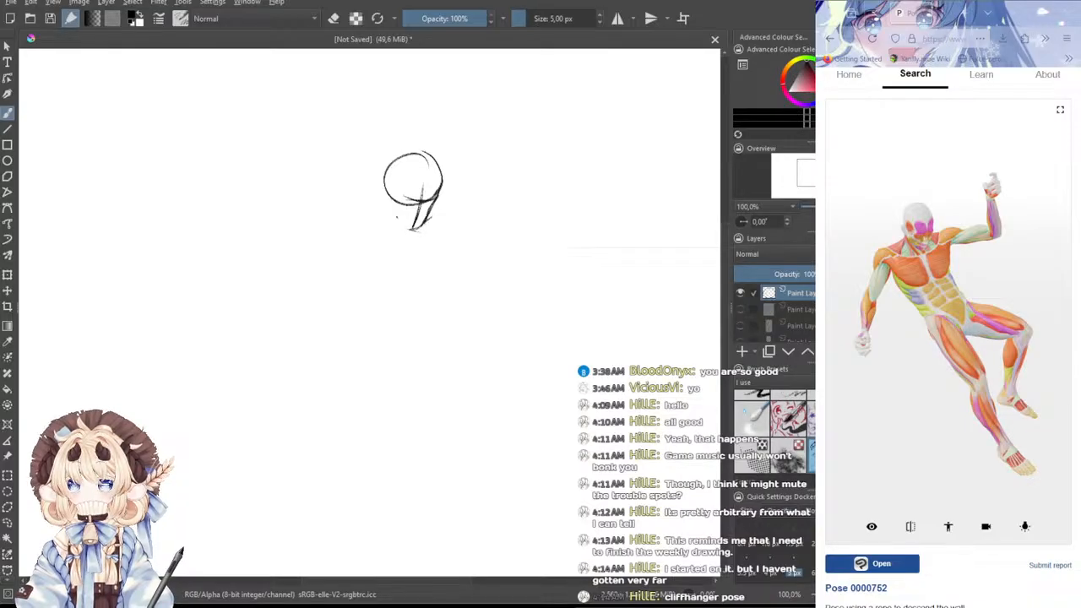
left_click_drag(391, 190, 408, 233)
key("ctrl+z")
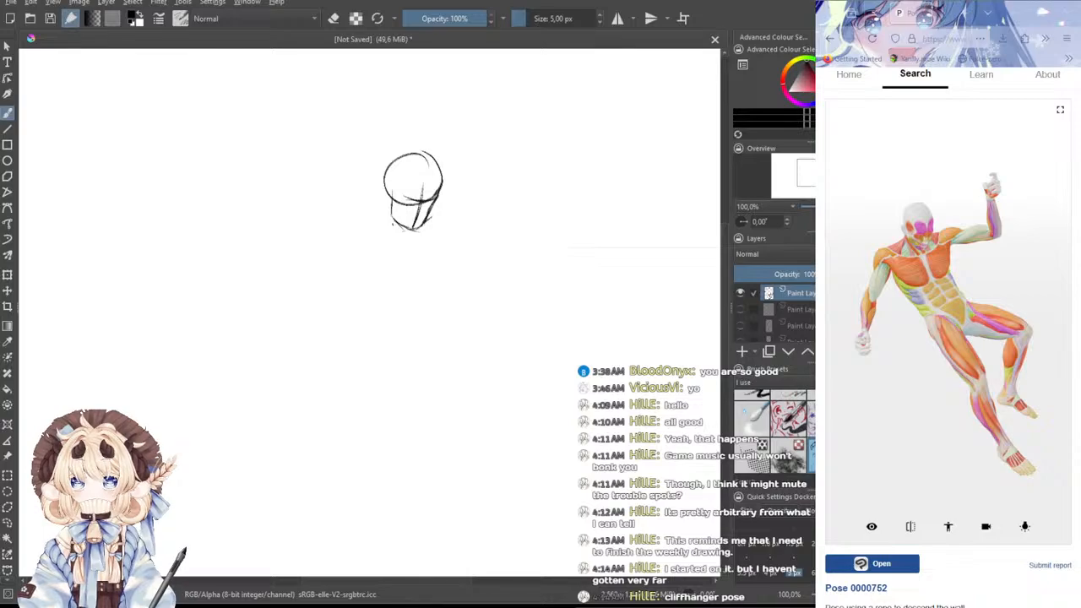
- Sketch the shoulder and collarbone lines, the start of the chest centre line, and the rounded cap of the lowered arm's shoulder
mouse_move(394, 199)
left_mouse_down()
mouse_move(390, 182)
mouse_move(391, 211)
mouse_move(351, 224)
left_mouse_up()
key("ctrl+z")
mouse_move(347, 226)
left_mouse_down()
mouse_move(408, 249)
mouse_move(449, 234)
mouse_move(455, 206)
mouse_move(465, 213)
left_mouse_up()
mouse_move(463, 216)
left_mouse_down()
mouse_move(442, 240)
mouse_move(397, 252)
mouse_move(430, 298)
mouse_move(477, 283)
left_mouse_up()
mouse_move(400, 216)
left_mouse_down()
mouse_move(409, 240)
mouse_move(389, 256)
left_mouse_up()
key("ctrl+z")
mouse_move(400, 217)
left_mouse_down()
mouse_move(370, 239)
mouse_move(376, 260)
left_mouse_up()
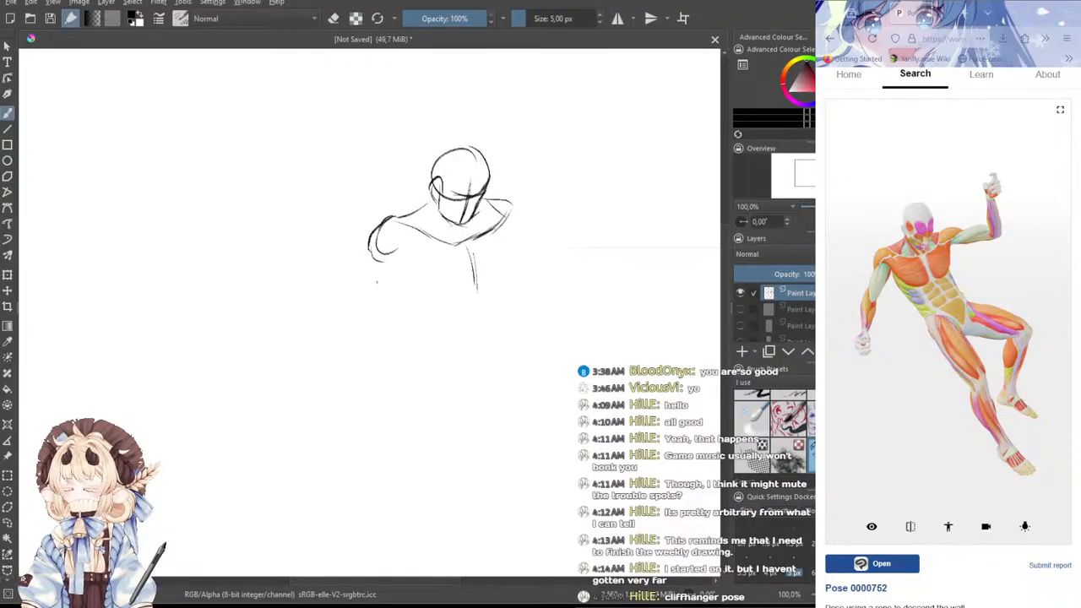
key("ctrl+z")
- Sketch the rounded outline of the ribcage below the shoulders, trying several strokes for its far side
left_click_drag(357, 177, 372, 172)
left_click_drag(423, 247, 463, 311)
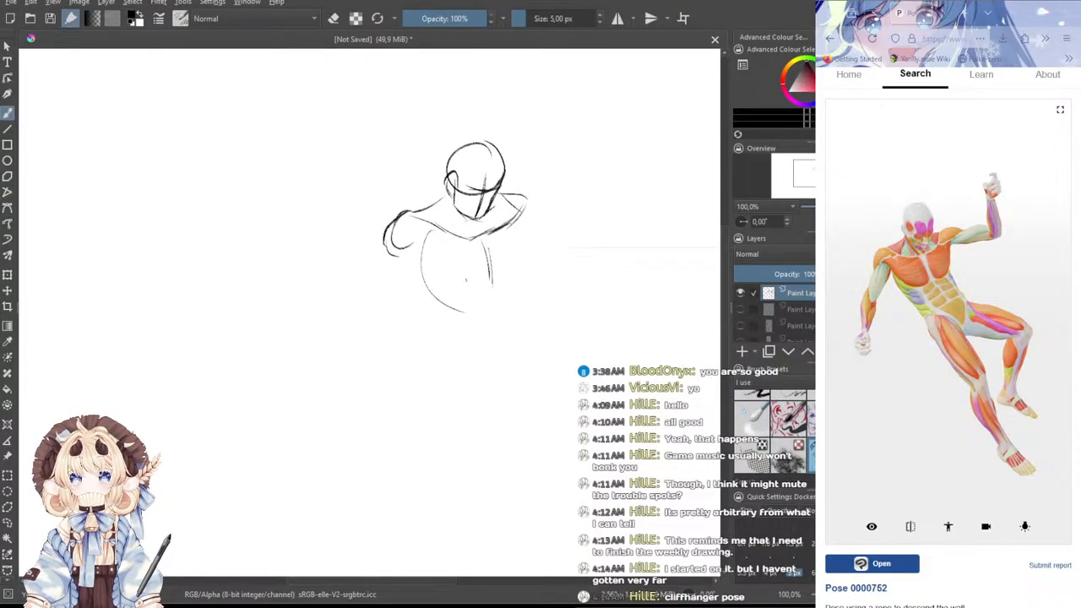
left_click_drag(526, 221, 505, 306)
mouse_move(423, 238)
left_mouse_down()
mouse_move(445, 290)
mouse_move(426, 254)
mouse_move(518, 287)
left_mouse_up()
mouse_move(532, 219)
left_mouse_down()
mouse_move(525, 300)
mouse_move(559, 340)
left_mouse_up()
key("ctrl+z")
key("ctrl+z")
left_click_drag(534, 259, 508, 306)
left_click_drag(521, 214, 525, 291)
key("ctrl+z")
key("ctrl+z")
- Draw the chest's curved lower edge and close the ribcage on the raised arm's side
left_click_drag(411, 223, 468, 299)
left_click_drag(430, 260, 516, 296)
left_click_drag(522, 220, 530, 287)
- Sketch both contours of the lowered upper arm from the shoulder cap down to the elbow
left_click_drag(443, 219, 450, 192)
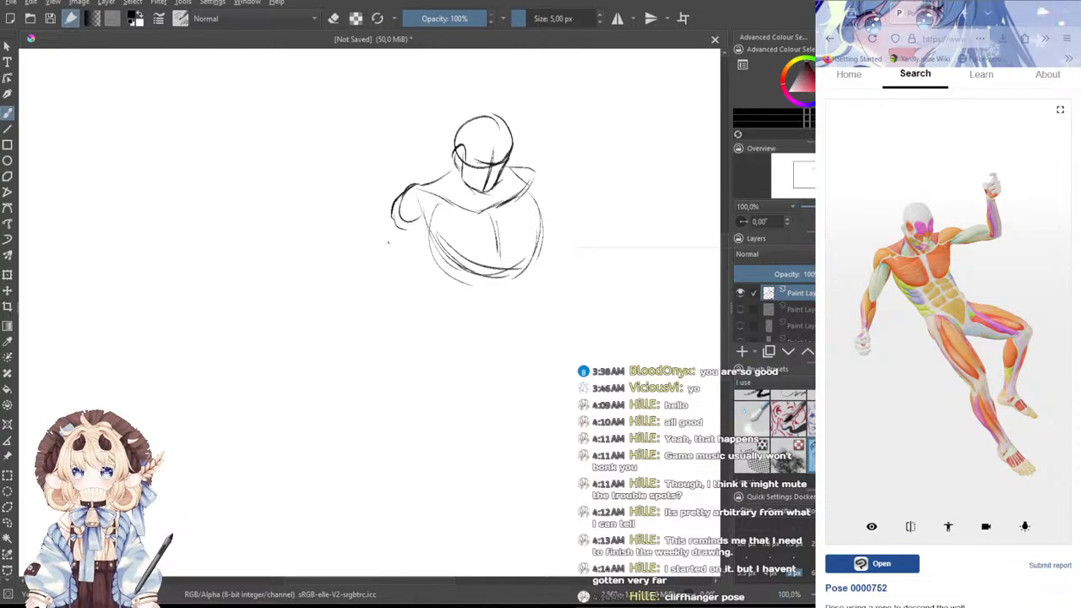
left_click_drag(397, 216, 379, 291)
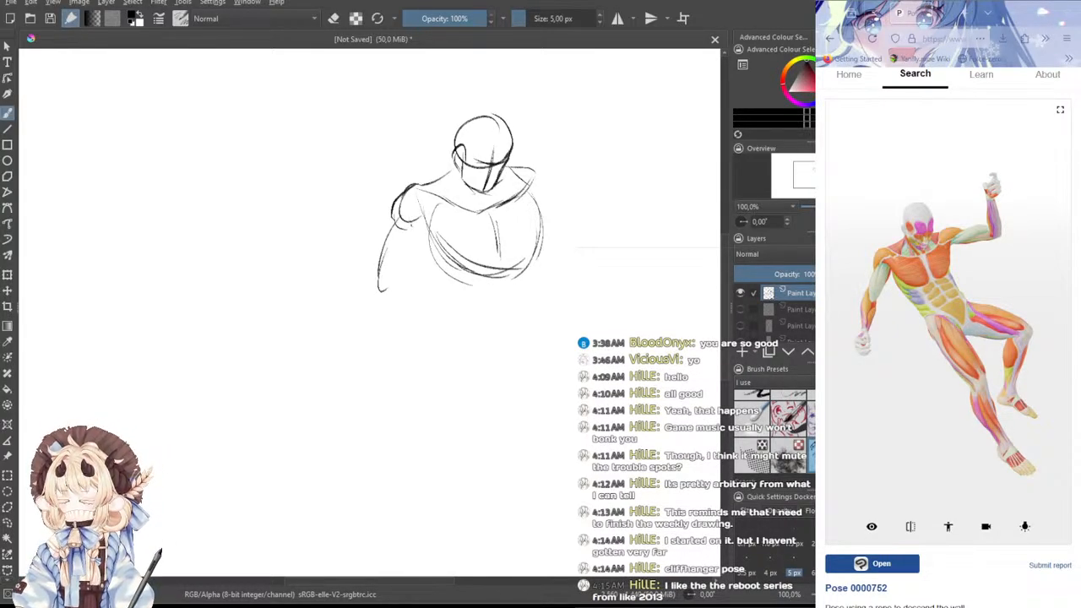
left_click_drag(427, 220, 387, 297)
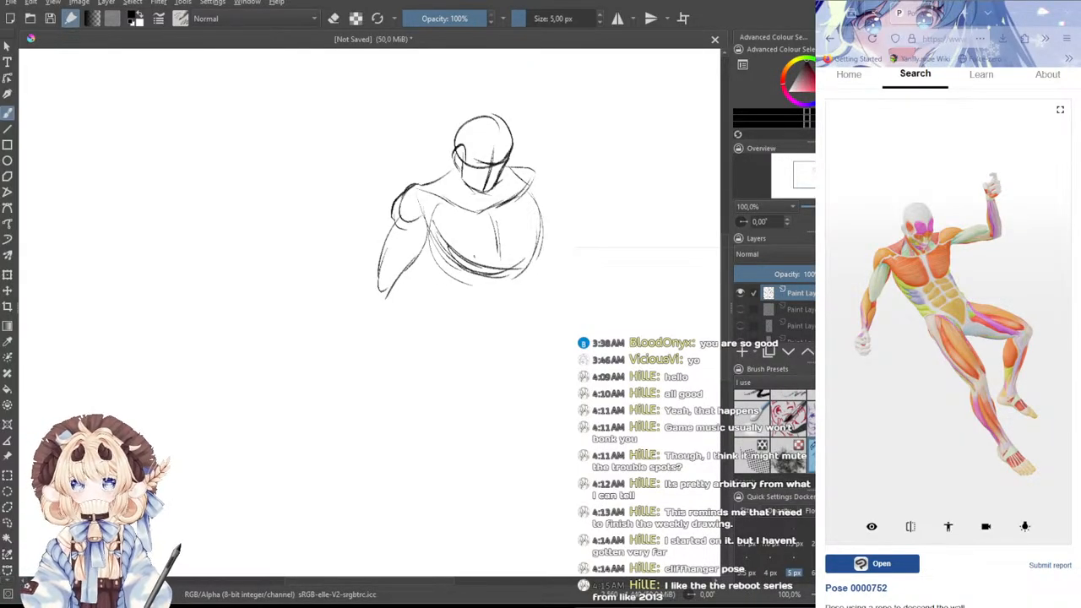
- Sketch the waist contours on both sides and extend the torso's centre line diagonally down over the abdomen
left_click_drag(429, 232, 464, 284)
mouse_move(431, 227)
left_mouse_down()
mouse_move(466, 292)
mouse_move(489, 296)
left_mouse_up()
left_click_drag(454, 264, 502, 306)
left_click_drag(534, 252, 548, 288)
mouse_move(500, 253)
left_mouse_down()
mouse_move(525, 306)
mouse_move(553, 319)
left_mouse_up()
left_click_drag(544, 245, 561, 297)
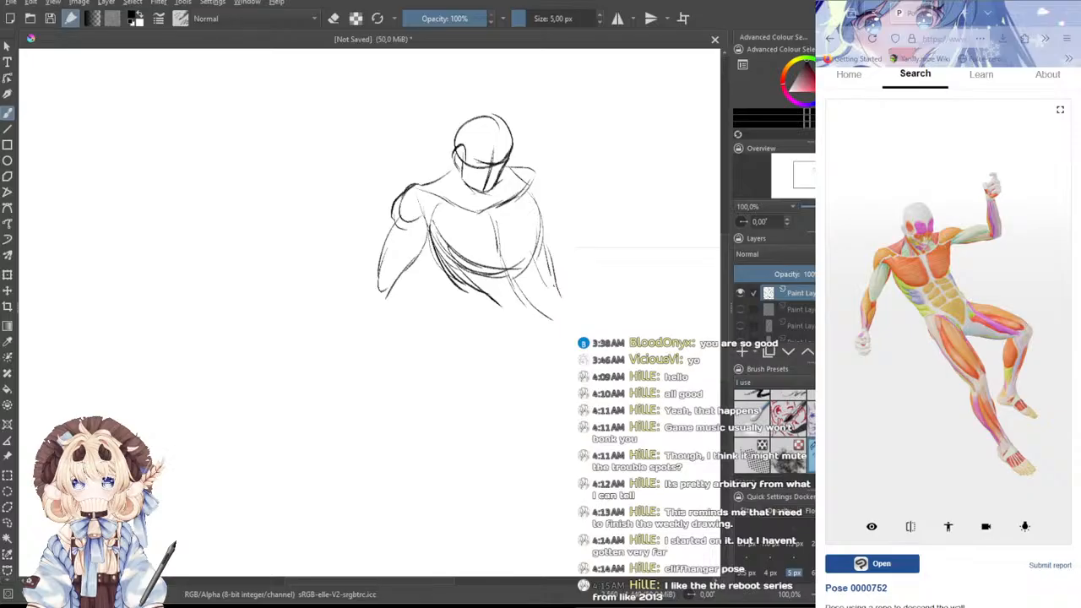
left_click_drag(545, 234, 552, 283)
key("ctrl+z")
- Strengthen the ribcage's outer side under the raised arm and the lower curve of the chest
left_click_drag(535, 198, 544, 243)
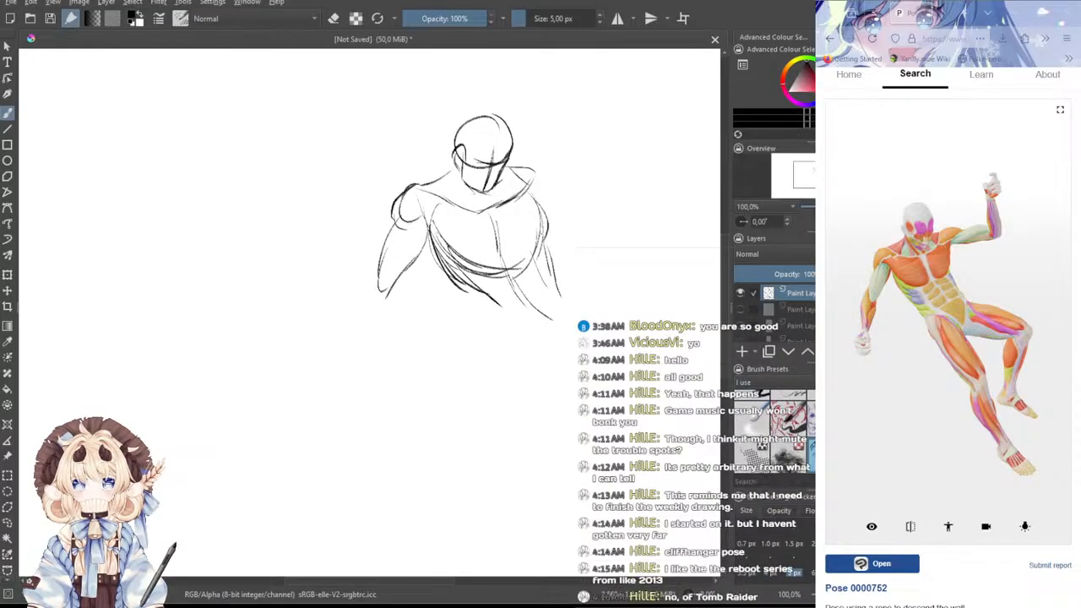
left_click_drag(539, 196, 531, 260)
mouse_move(434, 240)
left_mouse_down()
mouse_move(468, 265)
mouse_move(510, 258)
left_mouse_up()
mouse_move(530, 194)
left_mouse_down()
mouse_move(554, 253)
mouse_move(517, 264)
left_mouse_up()
- Sketch the tapering pelvis at the end of the torso and the first contour lines of the near thigh
mouse_move(549, 231)
left_mouse_down()
mouse_move(565, 295)
mouse_move(558, 338)
left_mouse_up()
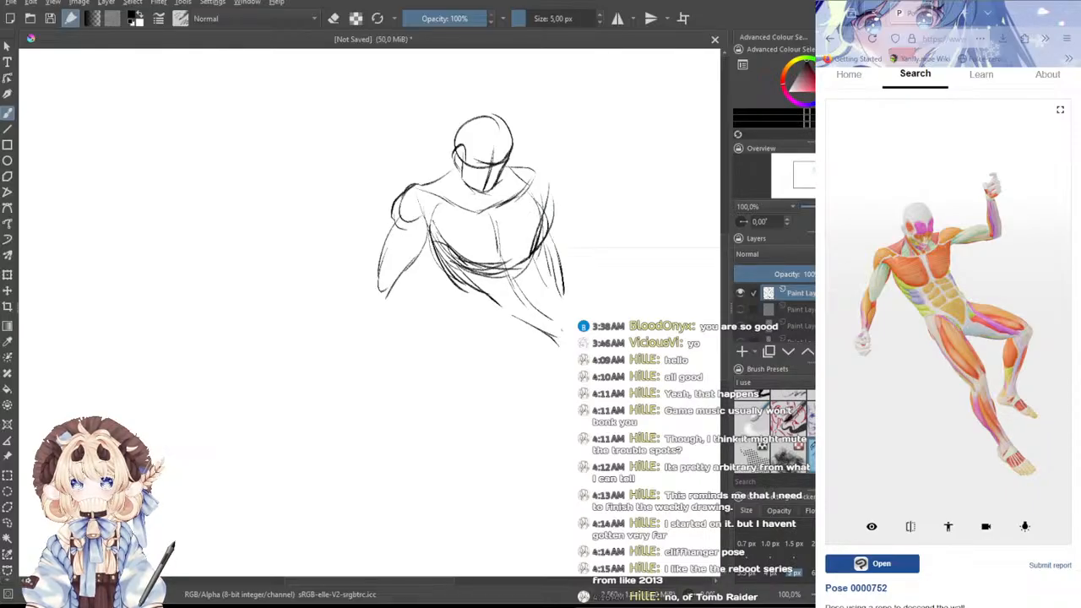
left_click_drag(569, 288, 576, 346)
left_click_drag(453, 286, 482, 321)
mouse_move(488, 320)
left_mouse_down()
mouse_move(507, 327)
mouse_move(481, 355)
mouse_move(480, 344)
mouse_move(471, 380)
left_mouse_up()
left_click_drag(475, 377, 486, 365)
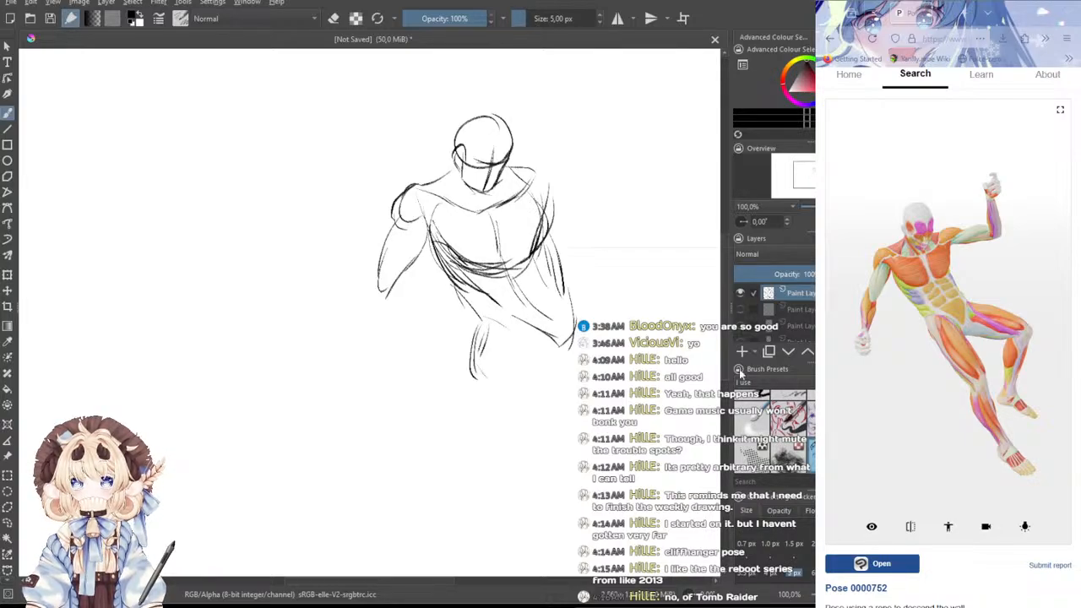
- Fade the heavy overlapping lines along the chest's lower edge and the waist with the 60 px eraser brush
left_click_drag(783, 411, 784, 463)
left_click(787, 410)
left_click_drag(453, 272, 496, 301)
mouse_move(452, 249)
left_mouse_down()
mouse_move(486, 279)
mouse_move(460, 268)
mouse_move(448, 245)
mouse_move(540, 256)
mouse_move(524, 273)
left_mouse_up()
left_click_drag(785, 463, 786, 404)
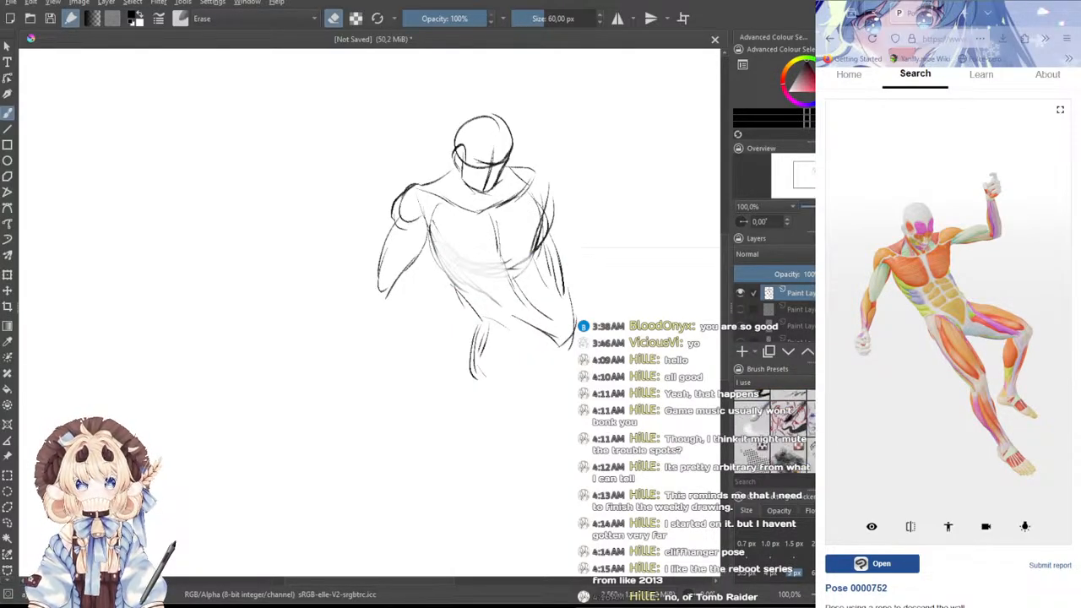
- Sketch the chest undersides, the waist contour and the straight leg's thigh outline with the 5 px sketch brush
left_click(752, 433)
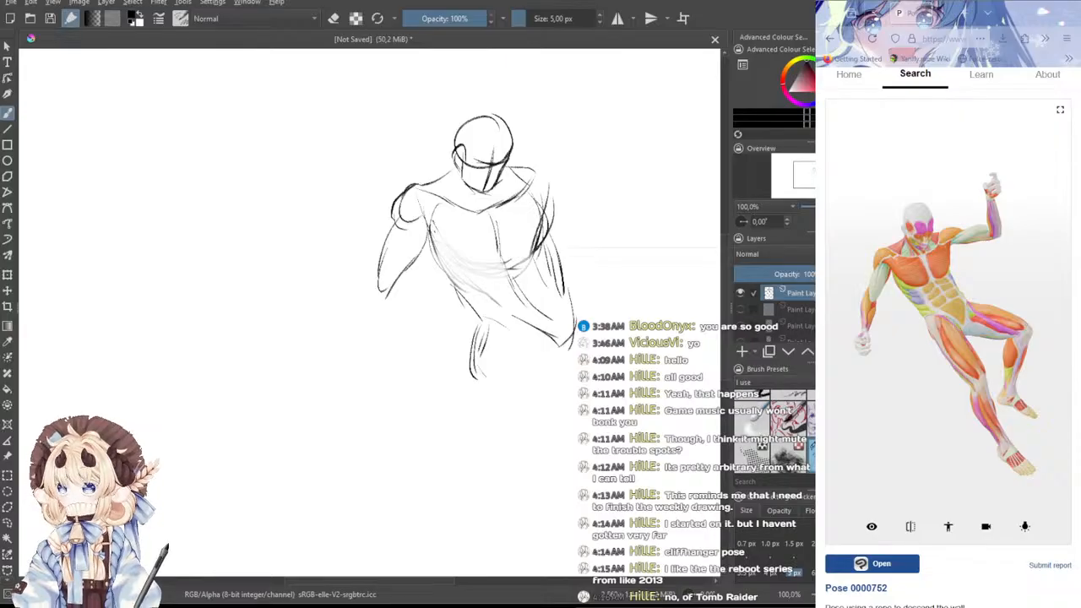
mouse_move(432, 233)
left_mouse_down()
mouse_move(488, 272)
mouse_move(539, 249)
mouse_move(524, 254)
left_mouse_up()
mouse_move(433, 236)
left_mouse_down()
mouse_move(468, 313)
mouse_move(460, 329)
mouse_move(475, 361)
mouse_move(531, 422)
left_mouse_up()
left_click_drag(538, 322, 564, 366)
key("ctrl+z")
mouse_move(503, 316)
left_mouse_down()
mouse_move(569, 405)
mouse_move(571, 427)
mouse_move(546, 422)
left_mouse_up()
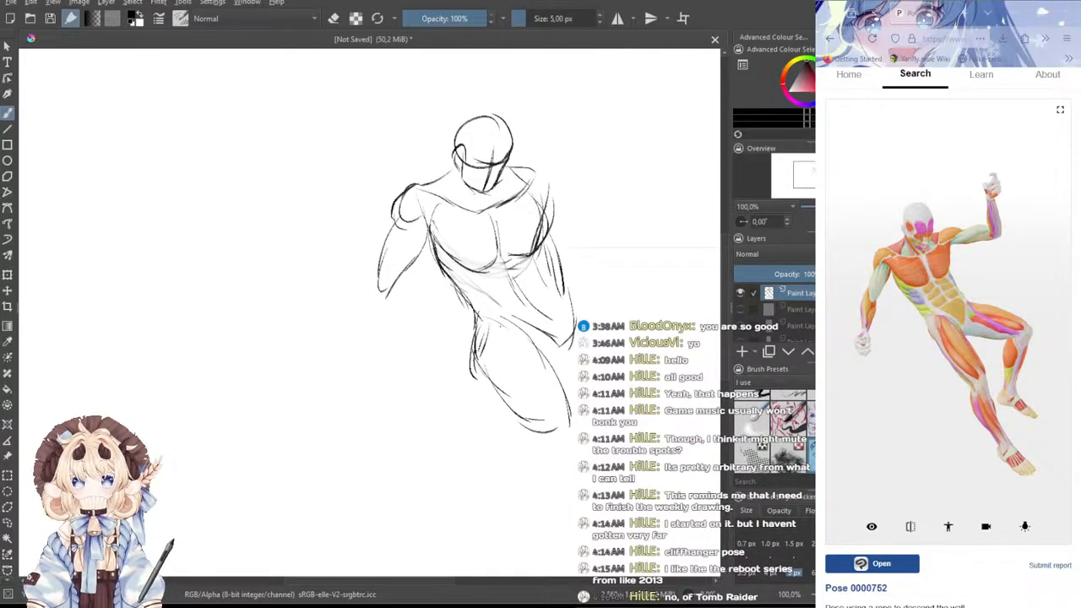
- Reinforce the underside of the straight leg's thigh at the knee and draw the front shin line
left_click_drag(541, 380, 469, 344)
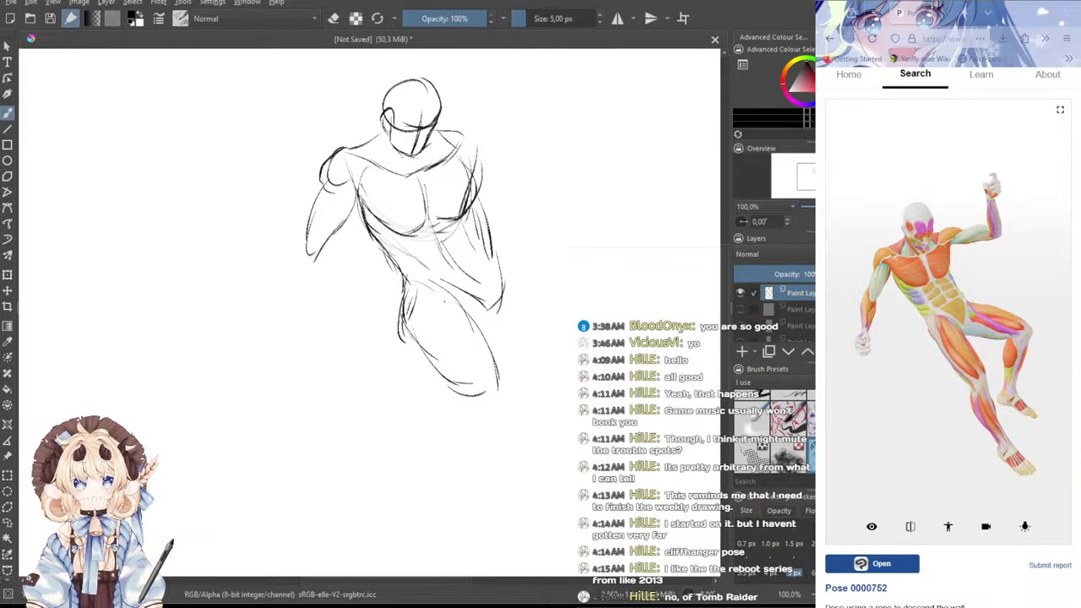
left_click_drag(409, 316, 456, 377)
mouse_move(424, 345)
left_mouse_down()
mouse_move(487, 388)
mouse_move(497, 469)
left_mouse_up()
key("ctrl+z")
left_click_drag(498, 377, 523, 485)
- Sketch the start of the calf's back contour just below the straight leg's knee, undoing the misplaced strokes
left_click_drag(466, 383, 486, 439)
key("ctrl+z")
left_click_drag(468, 389, 488, 456)
key("ctrl+z")
key("ctrl+z")
left_click_drag(467, 399, 482, 439)
key("ctrl+z")
left_click_drag(467, 387, 469, 431)
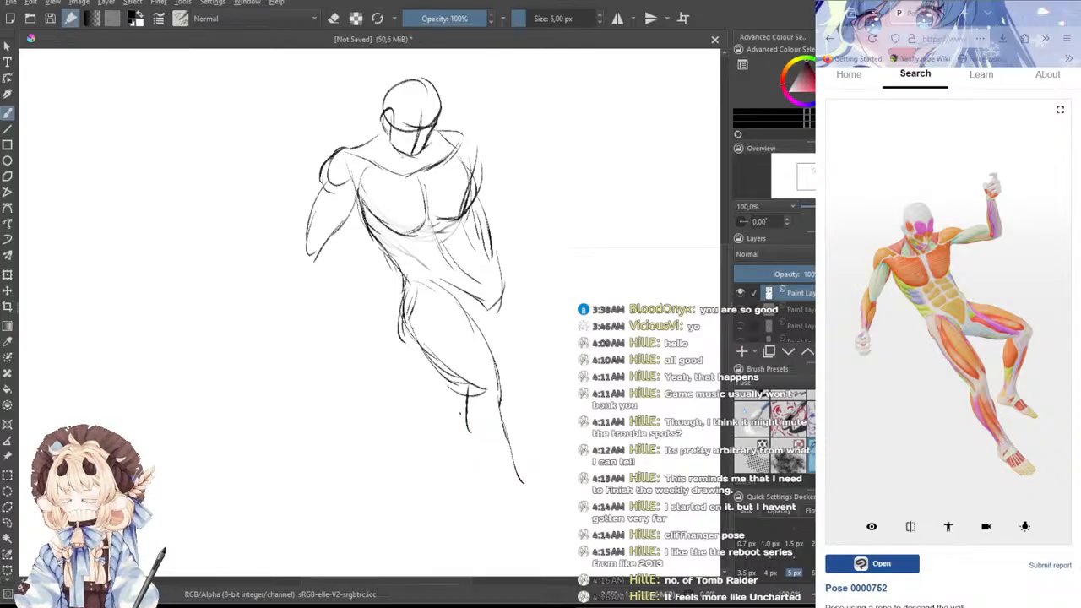
- Draw the straight leg's calf down to the heel and outline the foot with its toes and sole
mouse_move(466, 387)
left_mouse_down()
mouse_move(469, 430)
mouse_move(497, 465)
left_mouse_up()
key("ctrl+z")
mouse_move(466, 393)
left_mouse_down()
mouse_move(469, 437)
mouse_move(508, 488)
mouse_move(484, 493)
mouse_move(554, 502)
mouse_move(539, 514)
mouse_move(551, 499)
left_mouse_up()
key("ctrl+z")
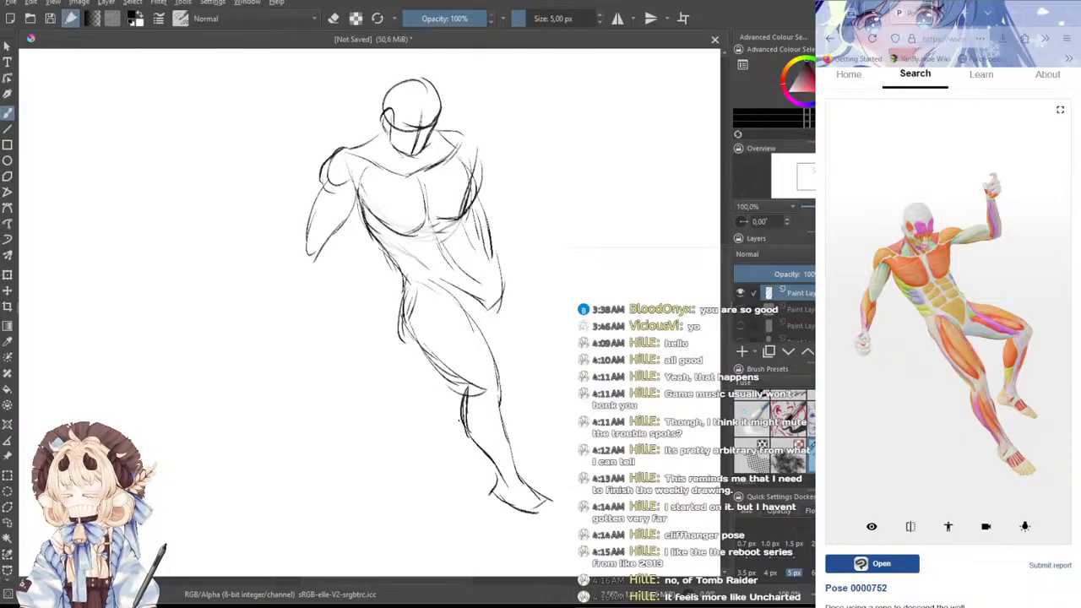
mouse_move(550, 499)
left_mouse_down()
mouse_move(554, 514)
mouse_move(526, 518)
mouse_move(554, 510)
left_mouse_up()
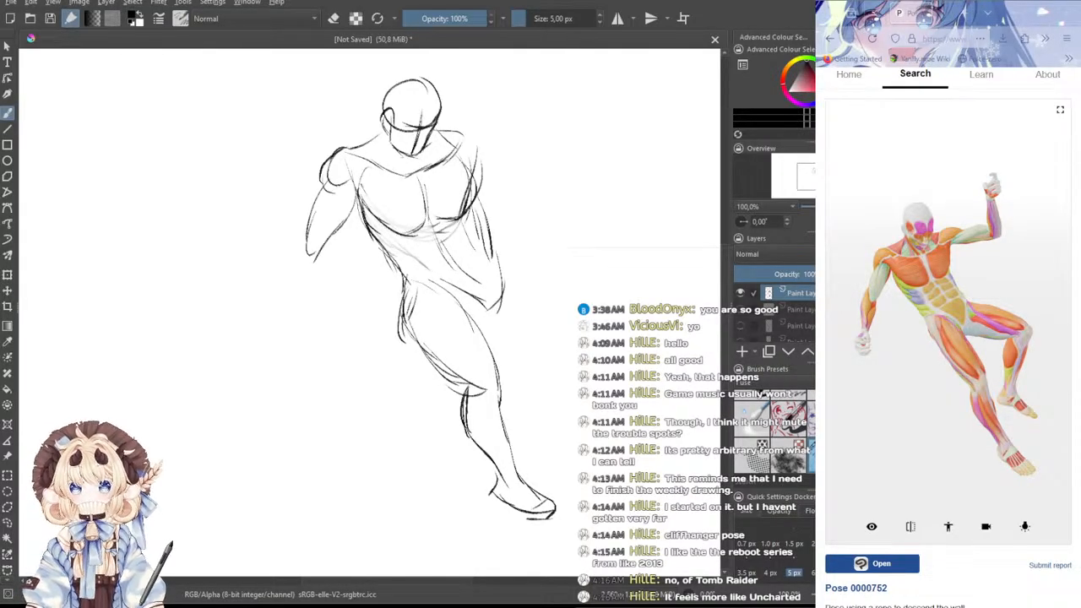
mouse_move(498, 478)
left_mouse_down()
mouse_move(490, 505)
mouse_move(560, 522)
left_mouse_up()
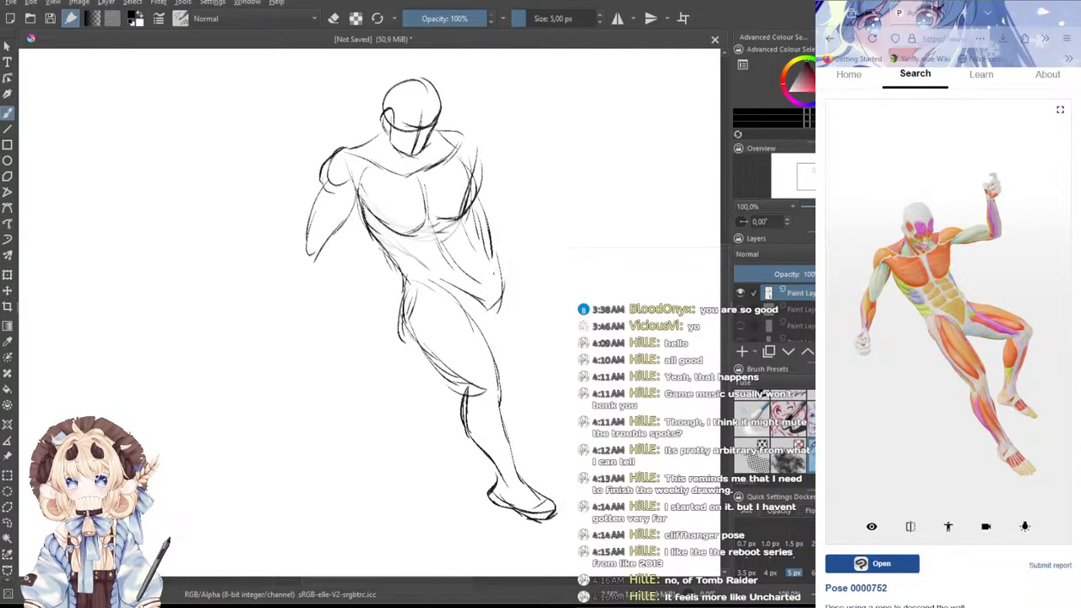
- Strengthen the groin line and the waist and hip contours on the bent leg's side of the torso
left_click_drag(437, 280, 483, 318)
left_click_drag(496, 258, 481, 314)
left_click_drag(493, 289, 474, 320)
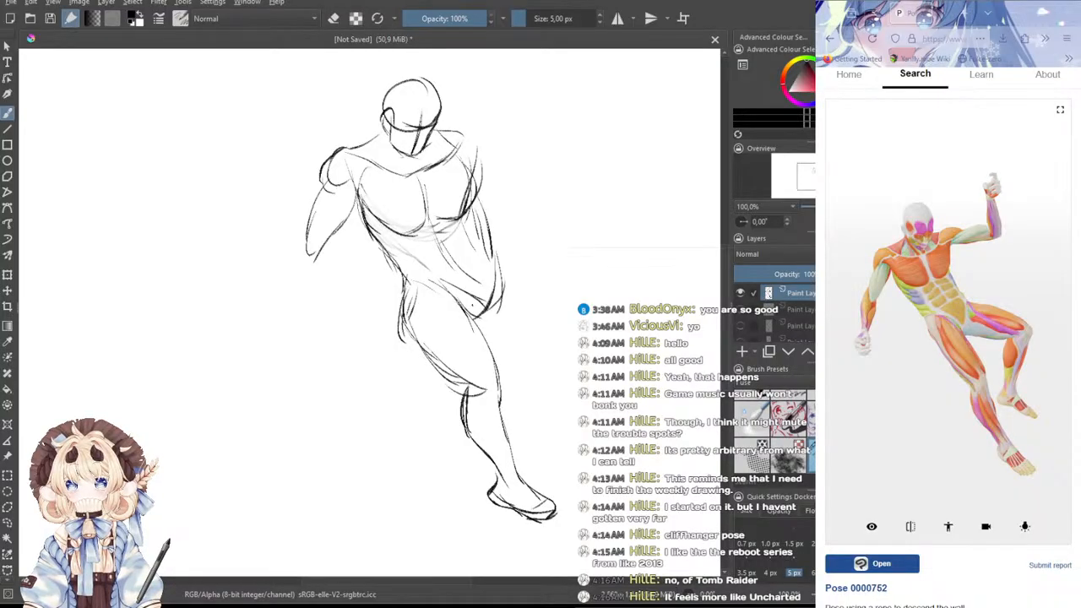
left_click_drag(479, 208, 492, 287)
key("ctrl+z")
mouse_move(479, 214)
left_mouse_down()
mouse_move(492, 259)
mouse_move(482, 307)
left_mouse_up()
left_click_drag(487, 260, 475, 318)
left_click_drag(472, 198, 489, 313)
- Fade the chest's outer edge on the raised arm's side with the 60 px eraser brush
scroll(801, 429, "up", 5)
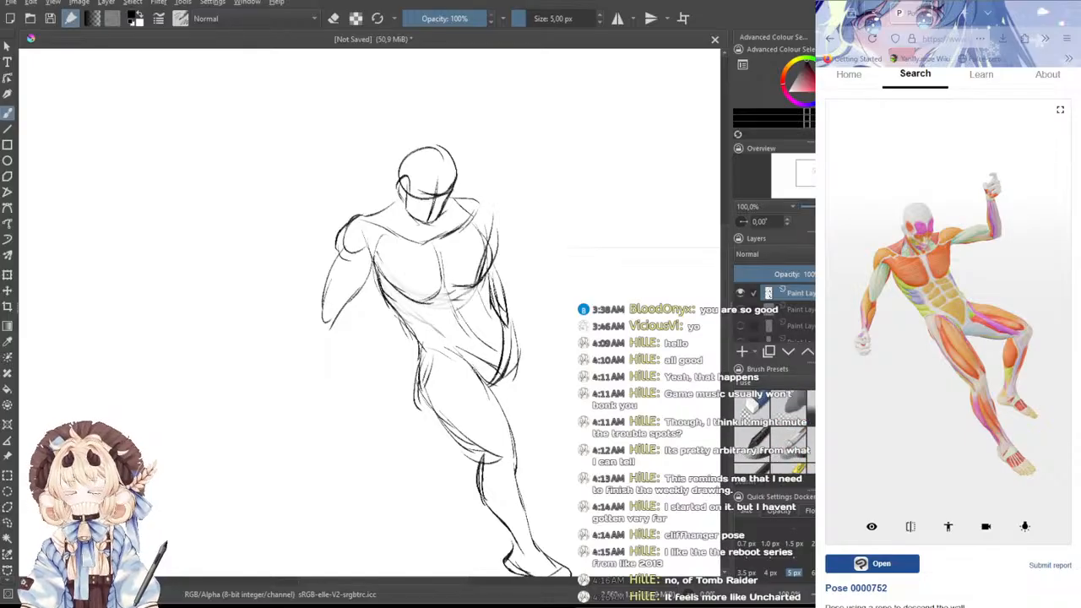
left_click(753, 411)
left_click(791, 409)
mouse_move(497, 277)
left_mouse_down()
mouse_move(495, 310)
mouse_move(493, 231)
mouse_move(492, 290)
left_mouse_up()
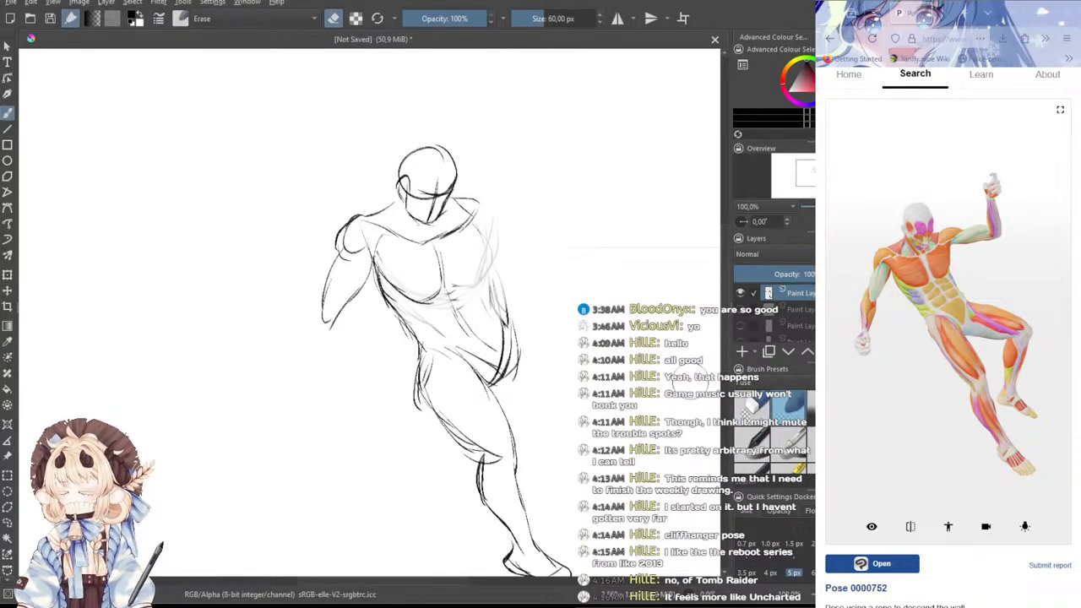
- Redraw the lower chest line, chest edge and waist over the faded strokes with the 5 px sketch brush
scroll(790, 435, "down", 5)
left_click(810, 454)
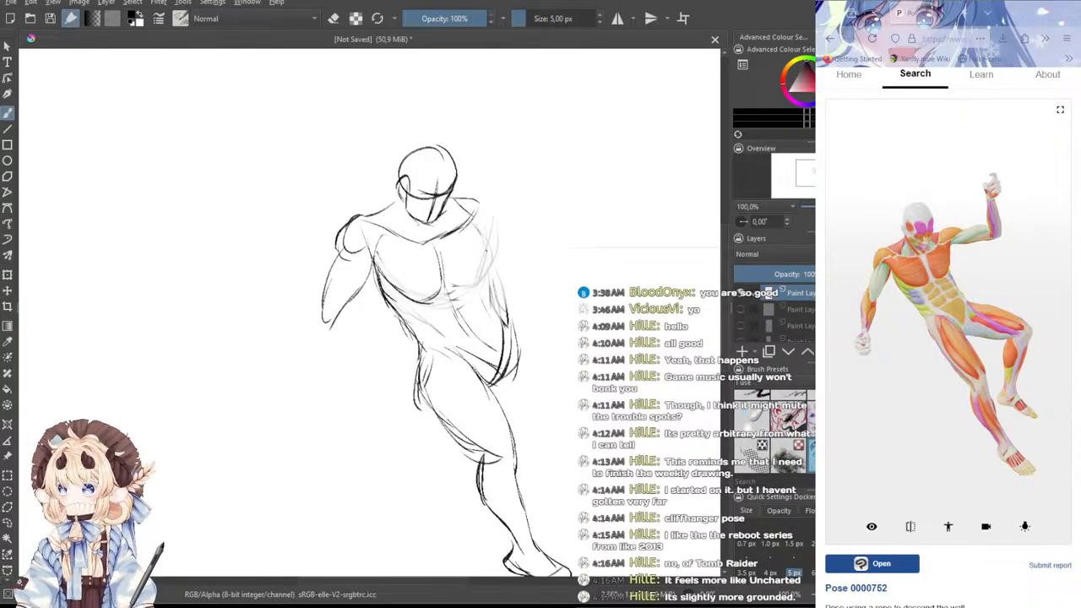
mouse_move(446, 285)
left_mouse_down()
mouse_move(478, 297)
mouse_move(484, 275)
left_mouse_up()
mouse_move(485, 225)
left_mouse_down()
mouse_move(479, 283)
mouse_move(503, 315)
left_mouse_up()
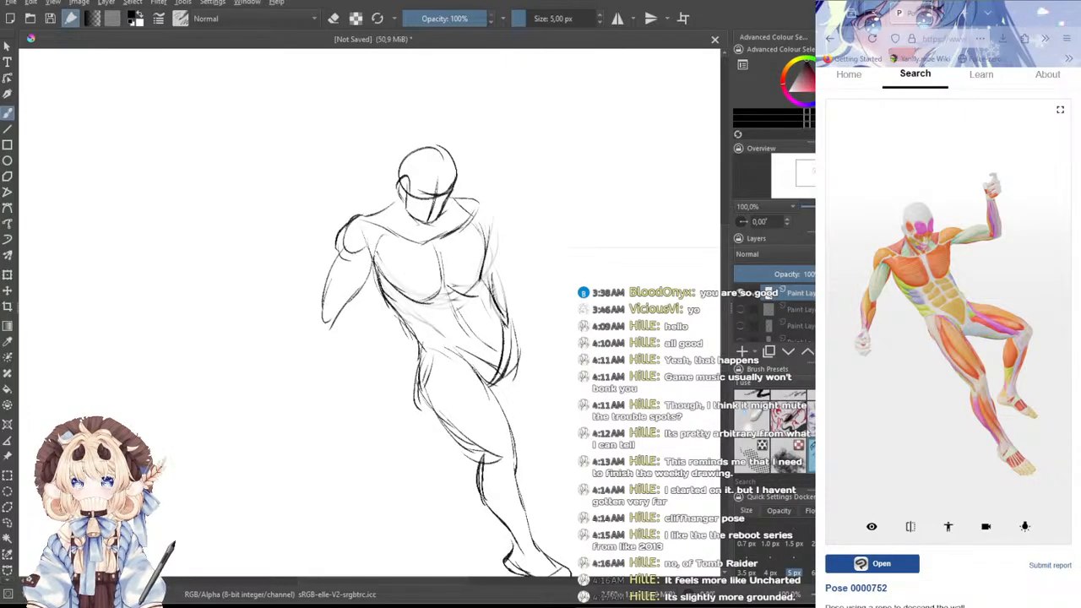
- Sketch the bent leg's thigh with upper and lower contours reaching out to the knee
left_click_drag(507, 327, 554, 337)
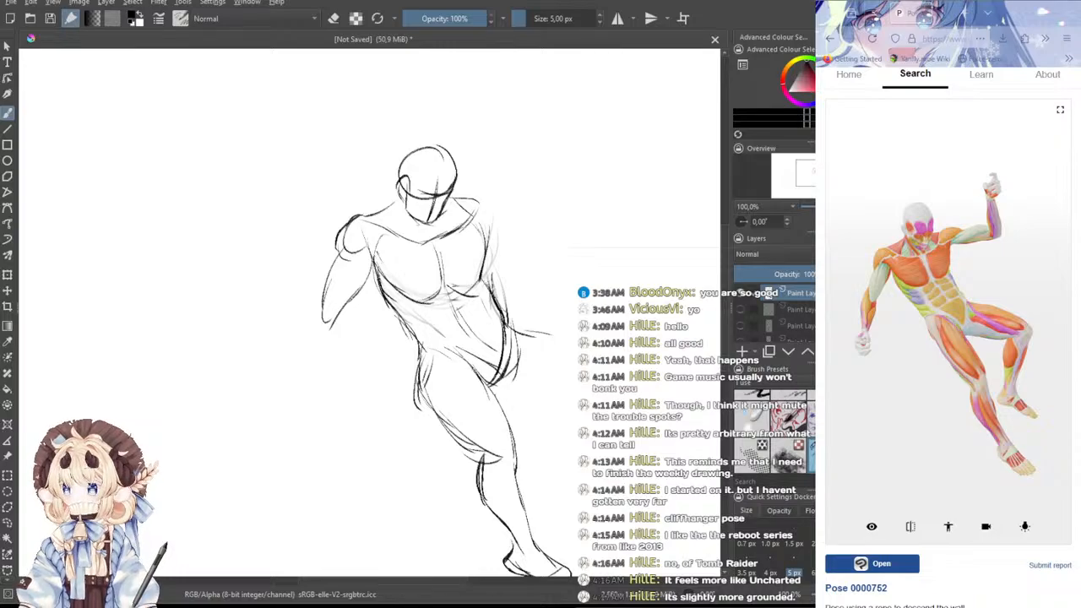
mouse_move(498, 390)
left_mouse_down()
mouse_move(542, 391)
mouse_move(495, 388)
mouse_move(577, 397)
left_mouse_up()
key("ctrl+z")
key("ctrl+z")
mouse_move(512, 326)
left_mouse_down()
mouse_move(584, 353)
mouse_move(615, 387)
left_mouse_up()
key("ctrl+z")
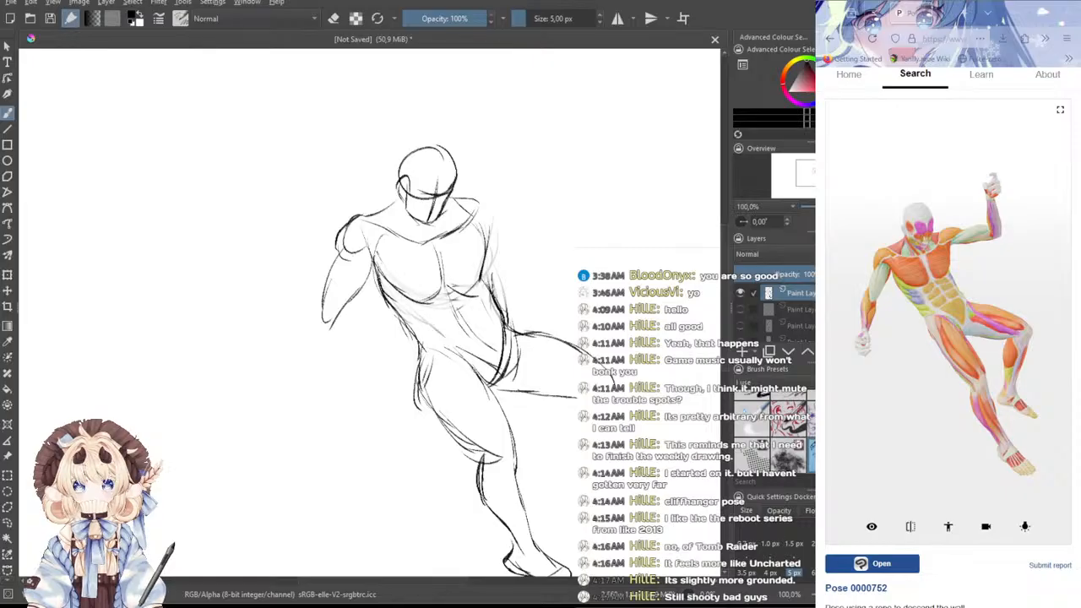
- Sketch the bent leg's shin and calf below the knee and outline its foot
mouse_move(552, 396)
left_mouse_down()
mouse_move(613, 391)
mouse_move(572, 486)
left_mouse_up()
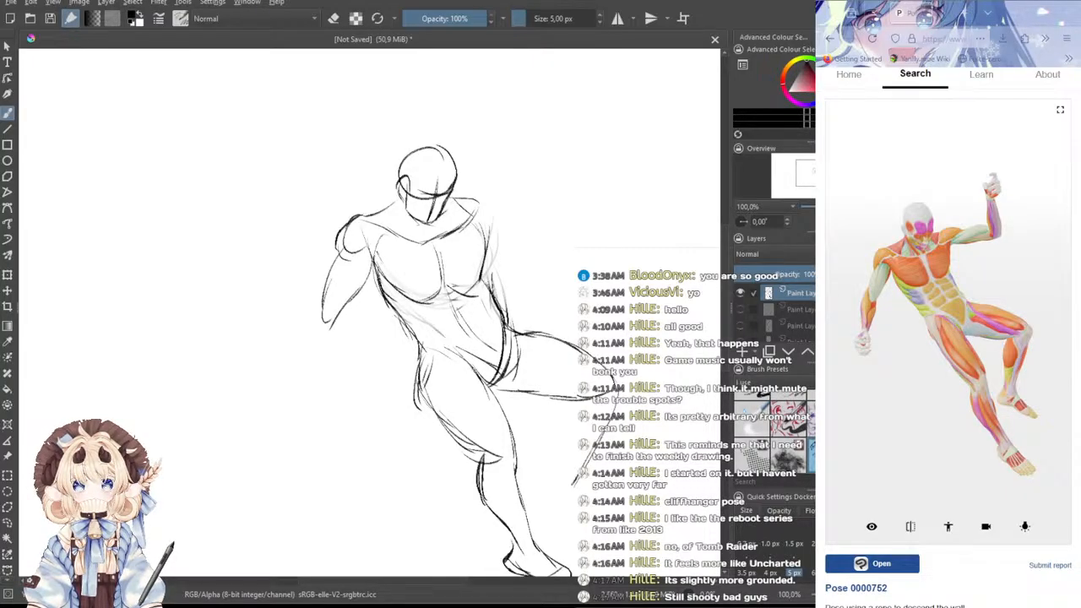
left_click_drag(583, 398, 555, 480)
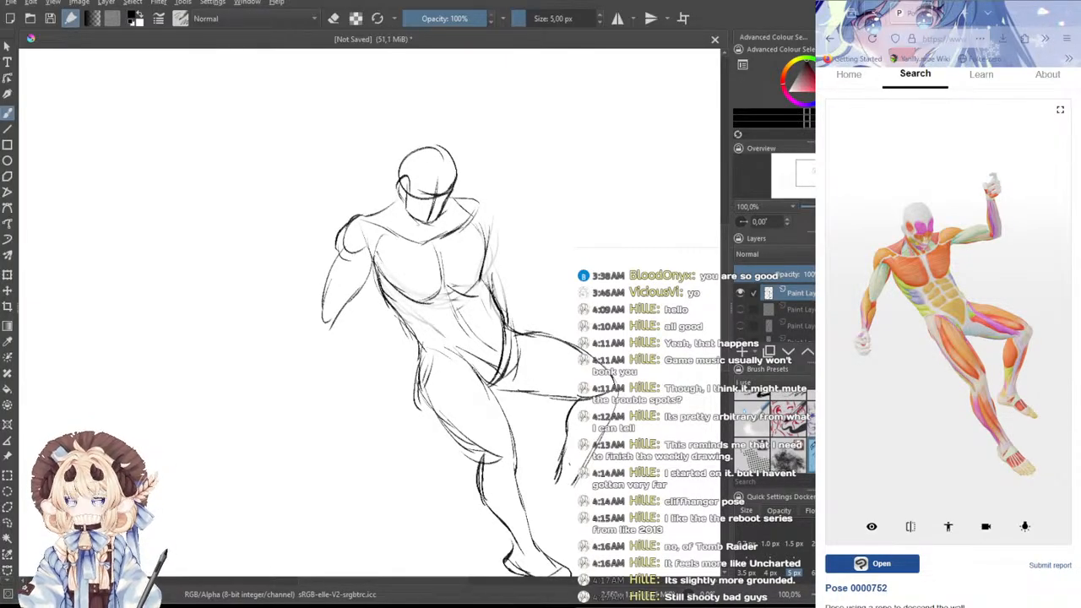
scroll(439, 338, "down", 2)
left_click_drag(571, 396, 557, 434)
key("ctrl+z")
mouse_move(565, 410)
left_mouse_down()
mouse_move(538, 451)
mouse_move(559, 464)
mouse_move(600, 457)
mouse_move(606, 478)
left_mouse_up()
left_click_drag(546, 456, 610, 477)
left_click_drag(582, 428, 607, 470)
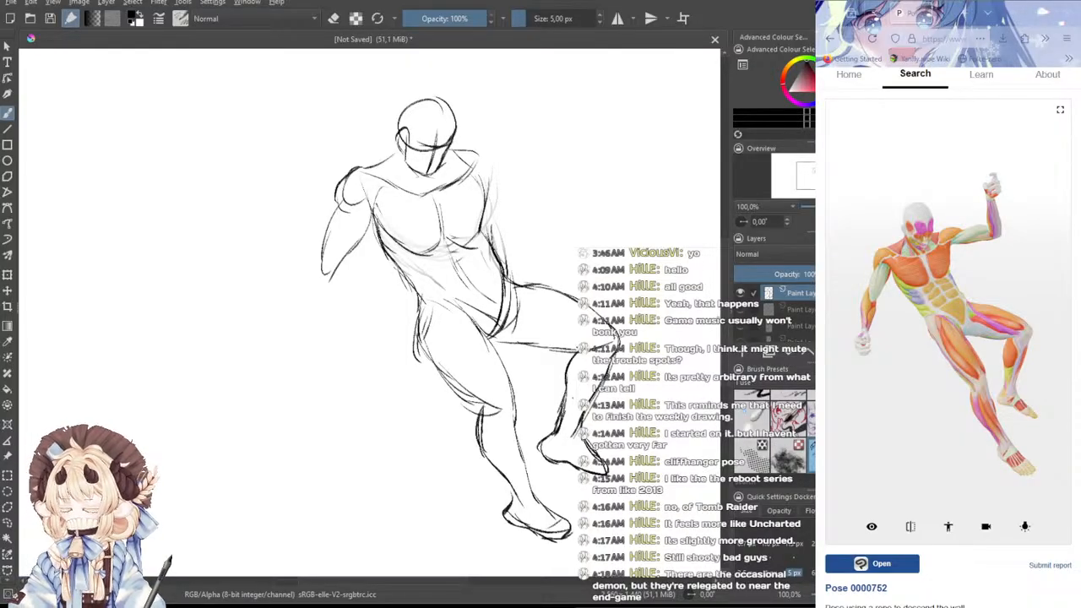
- Draw both contours of the lowered arm's forearm from the elbow down to the wrist
left_click_drag(518, 359, 535, 349)
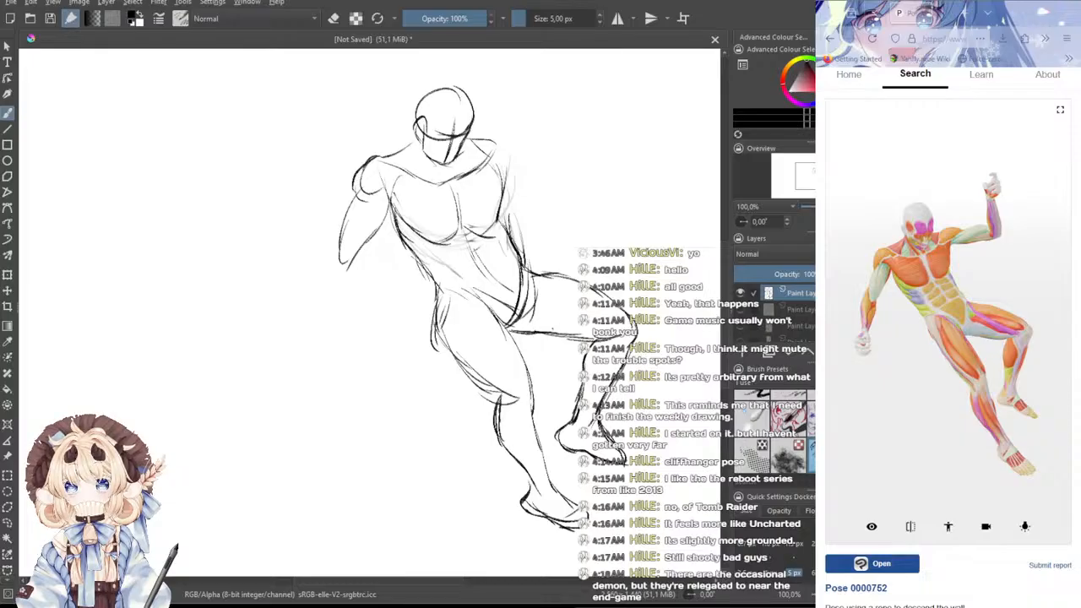
mouse_move(560, 260)
left_mouse_down()
mouse_move(568, 247)
mouse_move(567, 259)
mouse_move(679, 275)
left_mouse_up()
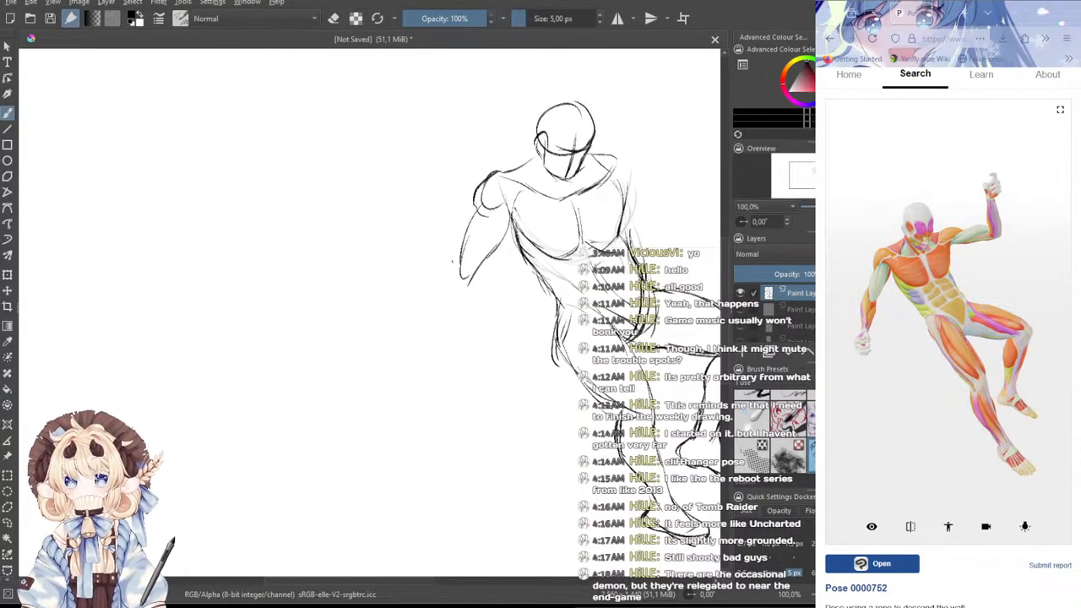
mouse_move(463, 255)
left_mouse_down()
mouse_move(442, 291)
mouse_move(441, 328)
left_mouse_up()
mouse_move(470, 272)
left_mouse_down()
mouse_move(467, 302)
mouse_move(432, 349)
left_mouse_up()
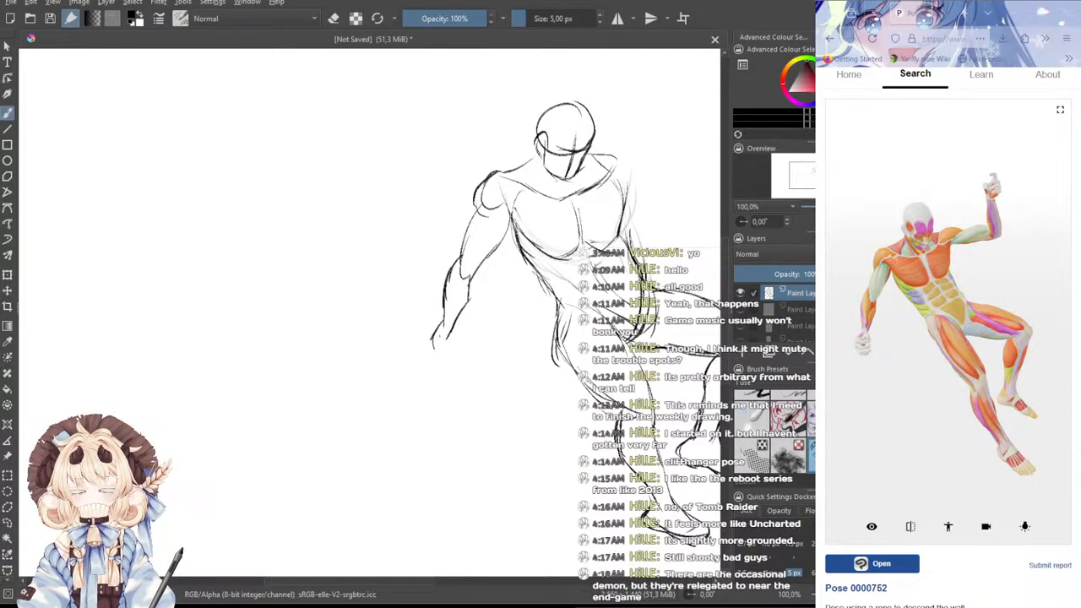
- Rough in a clenched fist with curled fingers at the end of the lowered arm
mouse_move(453, 318)
left_mouse_down()
mouse_move(445, 351)
mouse_move(454, 344)
mouse_move(427, 347)
mouse_move(425, 370)
left_mouse_up()
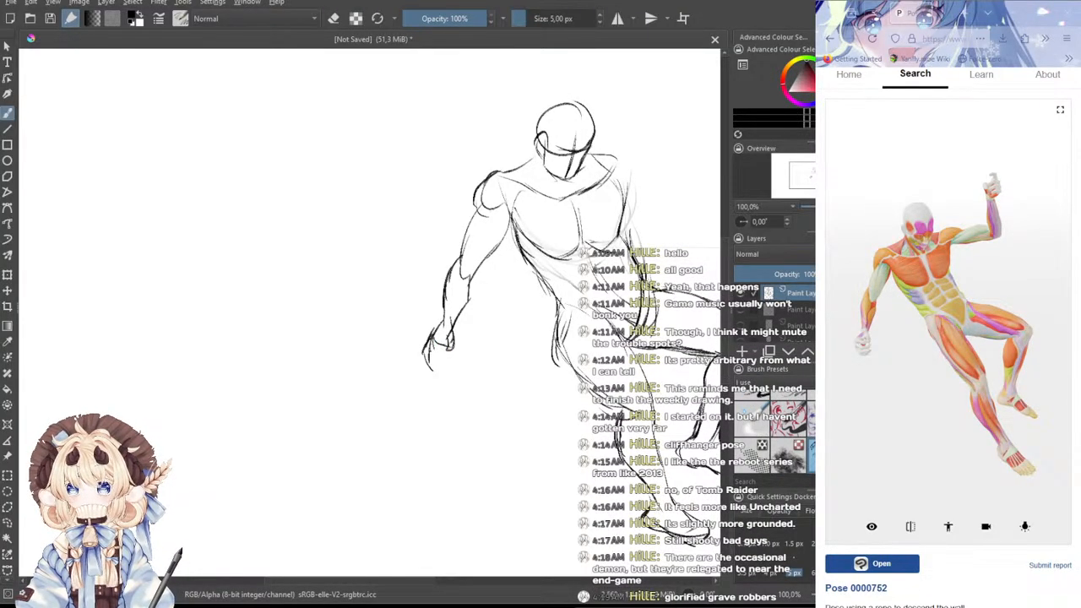
left_click_drag(453, 343, 441, 361)
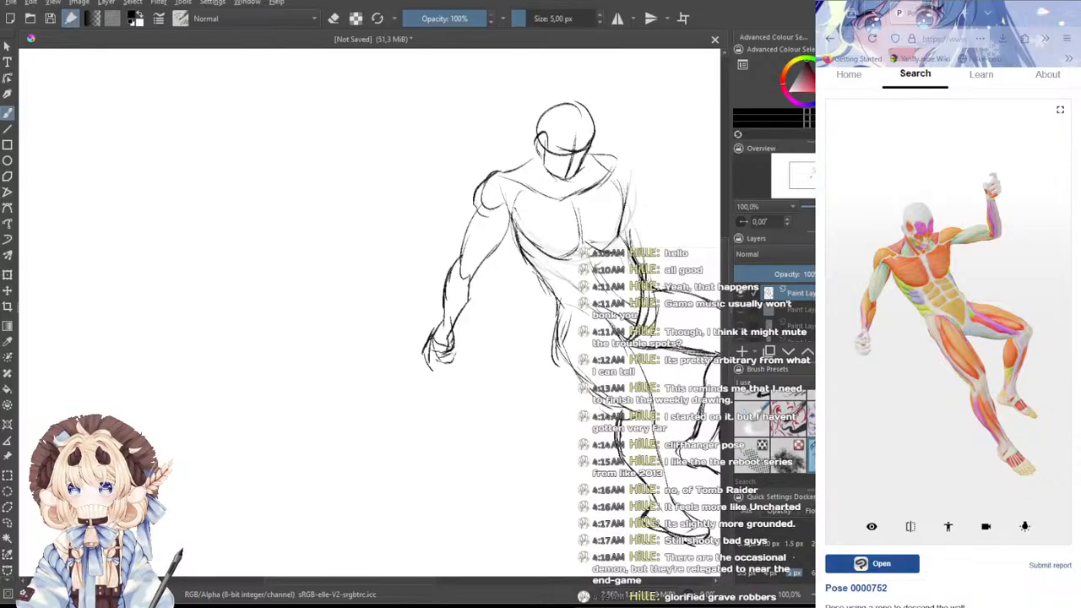
mouse_move(434, 339)
left_mouse_down()
mouse_move(453, 347)
mouse_move(457, 326)
left_mouse_up()
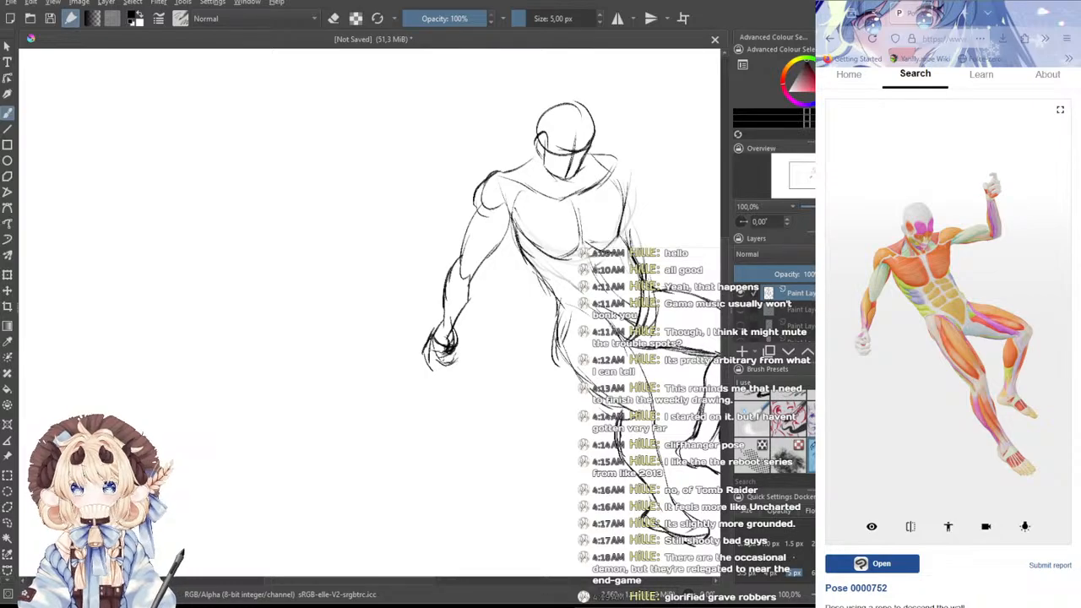
mouse_move(424, 351)
left_mouse_down()
mouse_move(428, 370)
mouse_move(444, 372)
mouse_move(456, 349)
left_mouse_up()
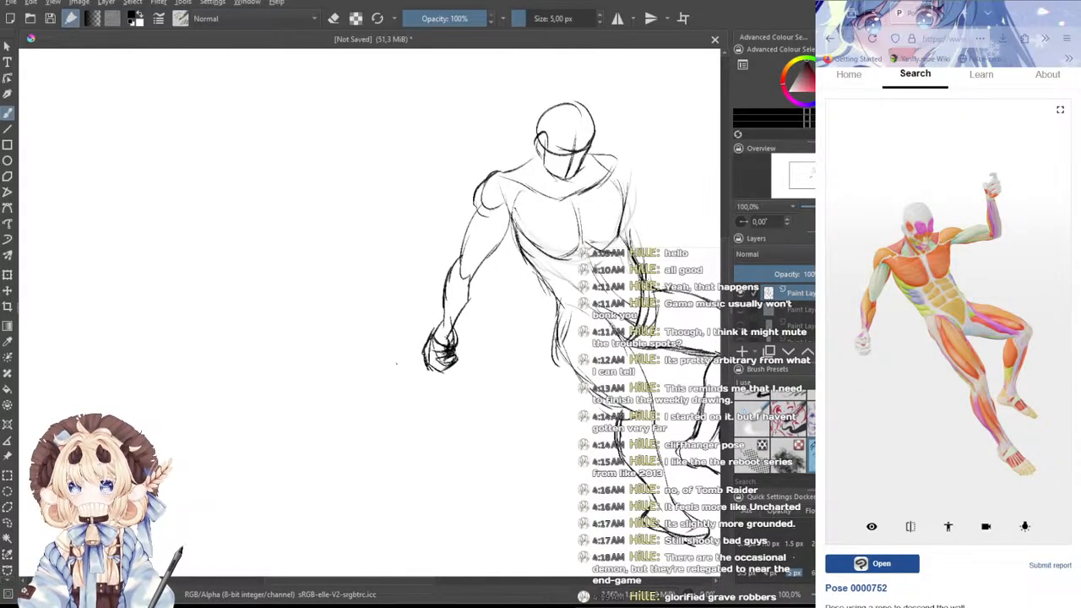
- Fade the rough finger lines of the lowered arm's fist with the eraser brush
scroll(390, 376, "up", 4)
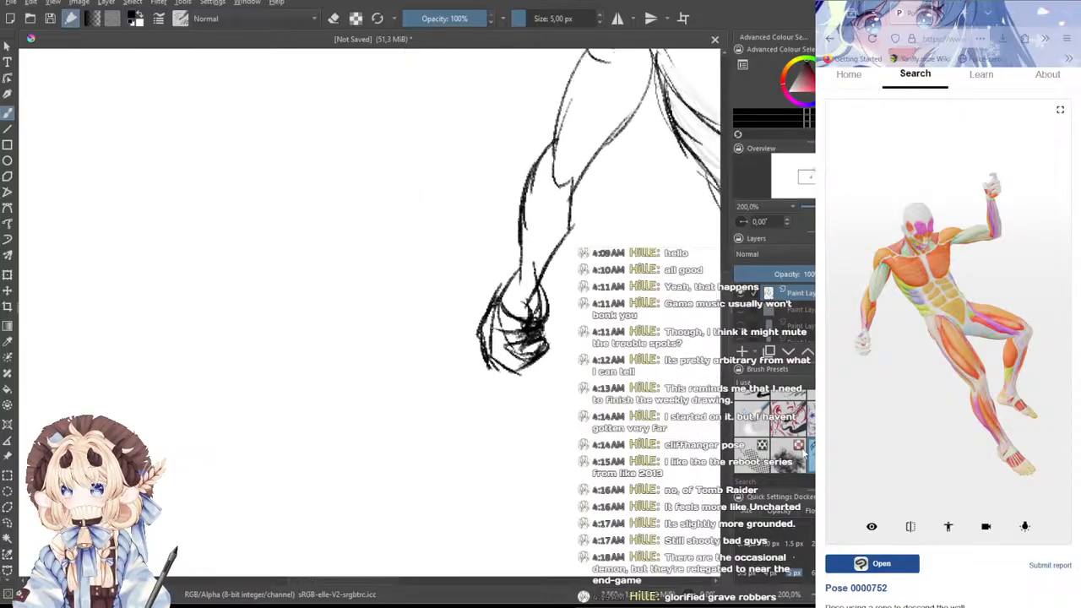
scroll(805, 454, "up", 3)
left_click(798, 414)
mouse_move(524, 340)
left_mouse_down()
mouse_move(509, 344)
mouse_move(524, 333)
mouse_move(534, 348)
left_mouse_up()
- Redraw the fist's upper curled fingers over the faded lines with the 5 px sketch brush
scroll(798, 440, "down", 3)
left_click(811, 456)
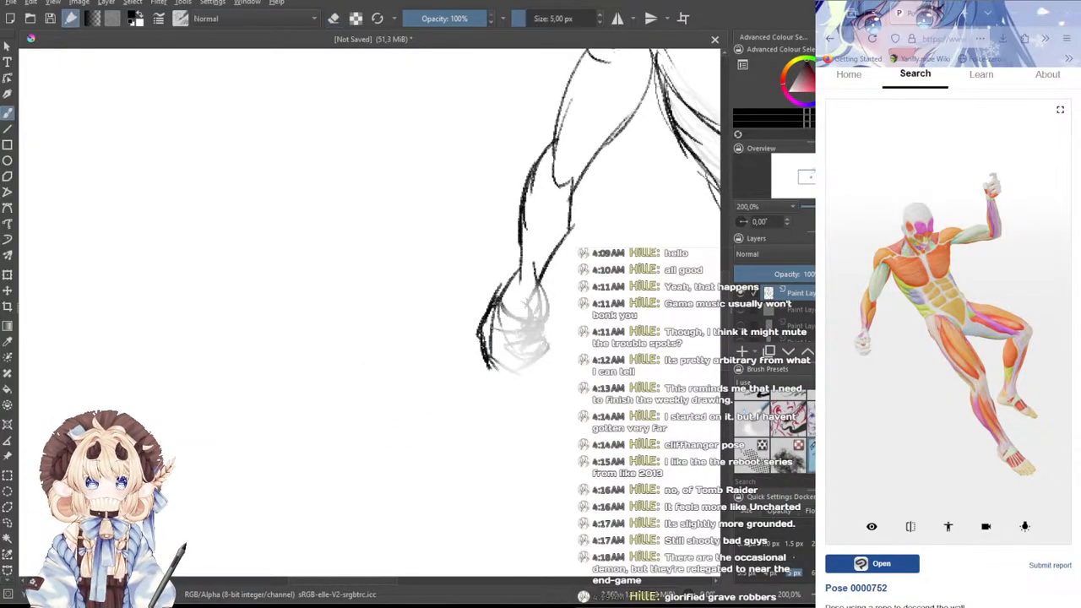
mouse_move(499, 301)
left_mouse_down()
mouse_move(506, 325)
mouse_move(531, 331)
mouse_move(548, 312)
mouse_move(551, 335)
mouse_move(502, 336)
mouse_move(551, 329)
left_mouse_up()
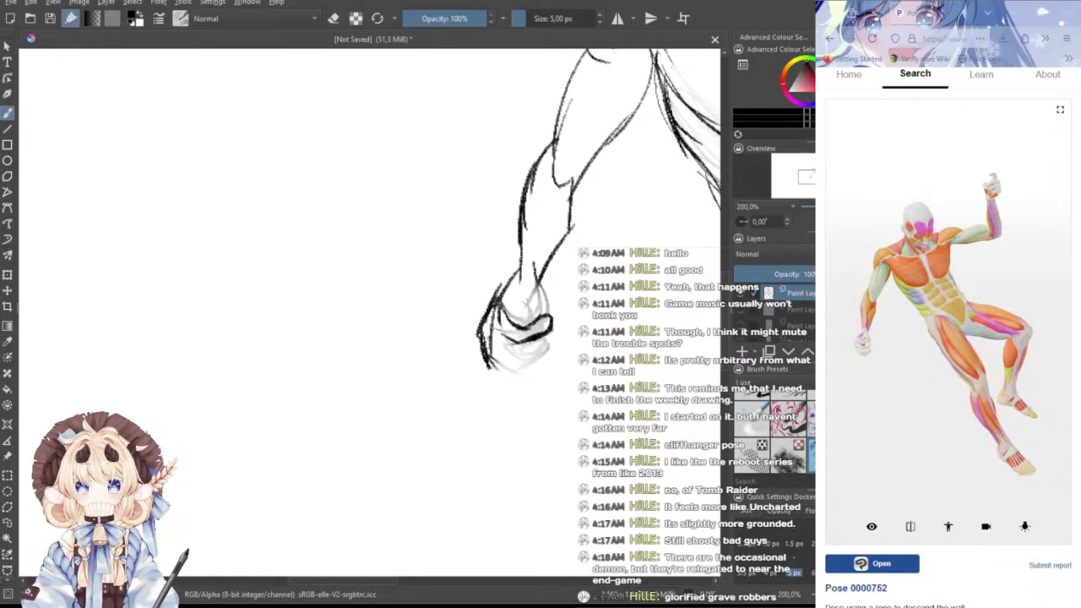
mouse_move(484, 328)
left_mouse_down()
mouse_move(523, 350)
mouse_move(559, 333)
mouse_move(552, 359)
mouse_move(514, 364)
mouse_move(553, 356)
left_mouse_up()
key("ctrl+z")
key("ctrl+z")
key("ctrl+z")
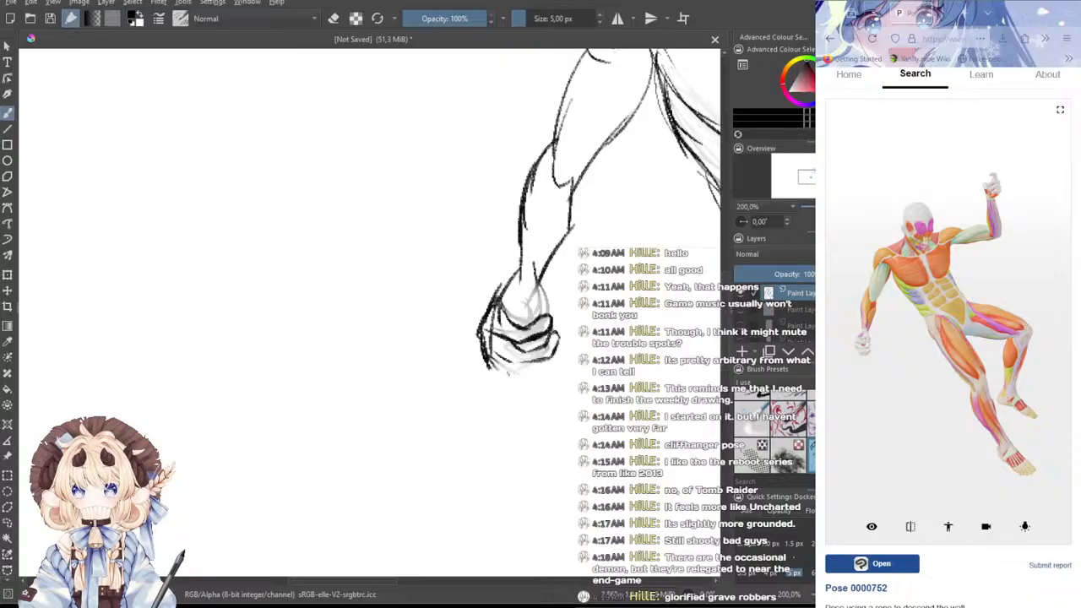
- Draw the fist's lower curled fingers and close its lower edge, undoing the unsatisfactory strokes
mouse_move(487, 360)
left_mouse_down()
mouse_move(500, 378)
mouse_move(498, 368)
mouse_move(510, 377)
mouse_move(563, 351)
mouse_move(570, 362)
mouse_move(550, 377)
mouse_move(565, 360)
mouse_move(545, 346)
mouse_move(555, 334)
mouse_move(563, 344)
mouse_move(555, 355)
mouse_move(520, 354)
left_mouse_up()
key("ctrl+z")
key("ctrl+z")
key("ctrl+z")
key("ctrl+z")
key("ctrl+z")
key("ctrl+z")
key("ctrl+z")
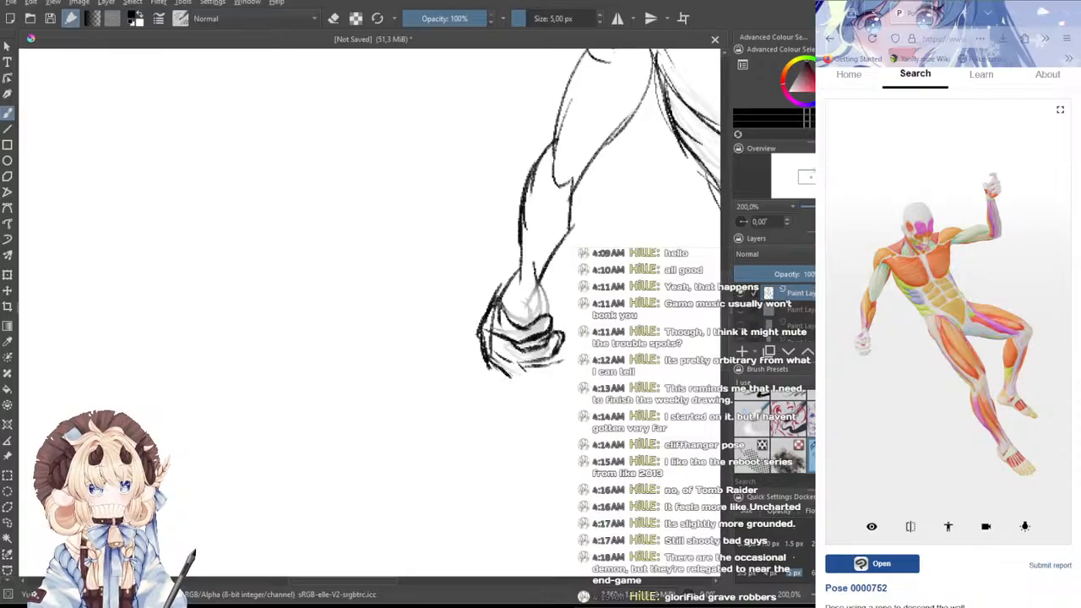
mouse_move(522, 370)
left_mouse_down()
mouse_move(567, 371)
mouse_move(554, 380)
left_mouse_up()
mouse_move(492, 361)
left_mouse_down()
mouse_move(510, 385)
mouse_move(555, 384)
left_mouse_up()
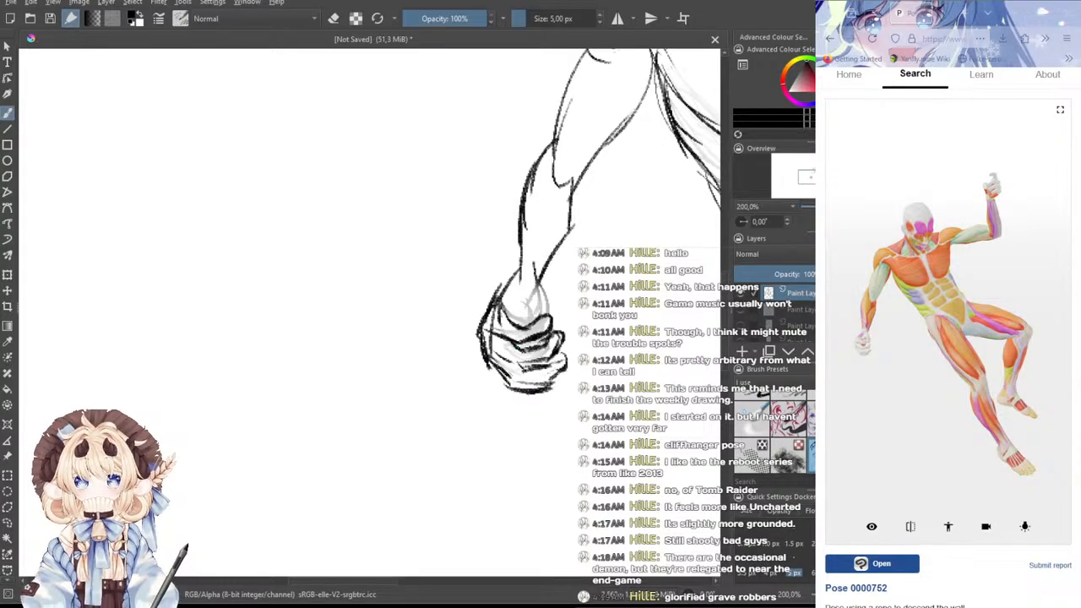
- Add the thumb and the outer edge of the hand to the lowered arm's fist
left_click_drag(524, 300, 540, 323)
key("ctrl+z")
left_click_drag(538, 281, 560, 329)
key("ctrl+z")
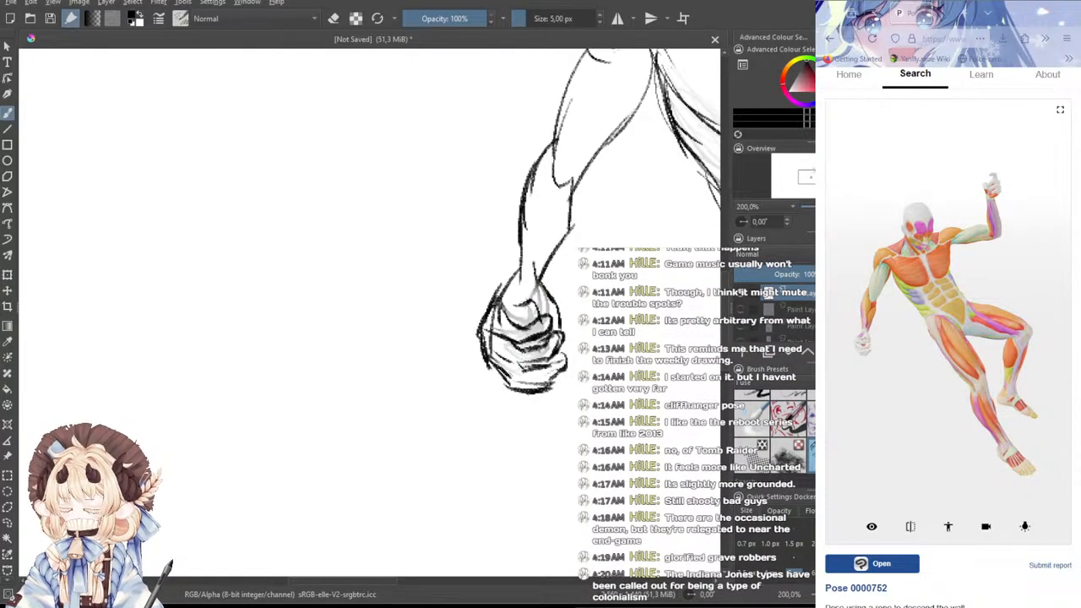
left_click_drag(542, 319, 556, 343)
- Darken the wrist and forearm contours where they join the fist
left_click_drag(520, 274, 491, 313)
left_click_drag(568, 235, 542, 288)
left_click_drag(572, 201, 539, 298)
left_click_drag(559, 248, 537, 323)
mouse_move(550, 204)
left_mouse_down()
mouse_move(526, 240)
mouse_move(515, 336)
mouse_move(494, 368)
left_mouse_up()
left_click_drag(567, 253, 565, 265)
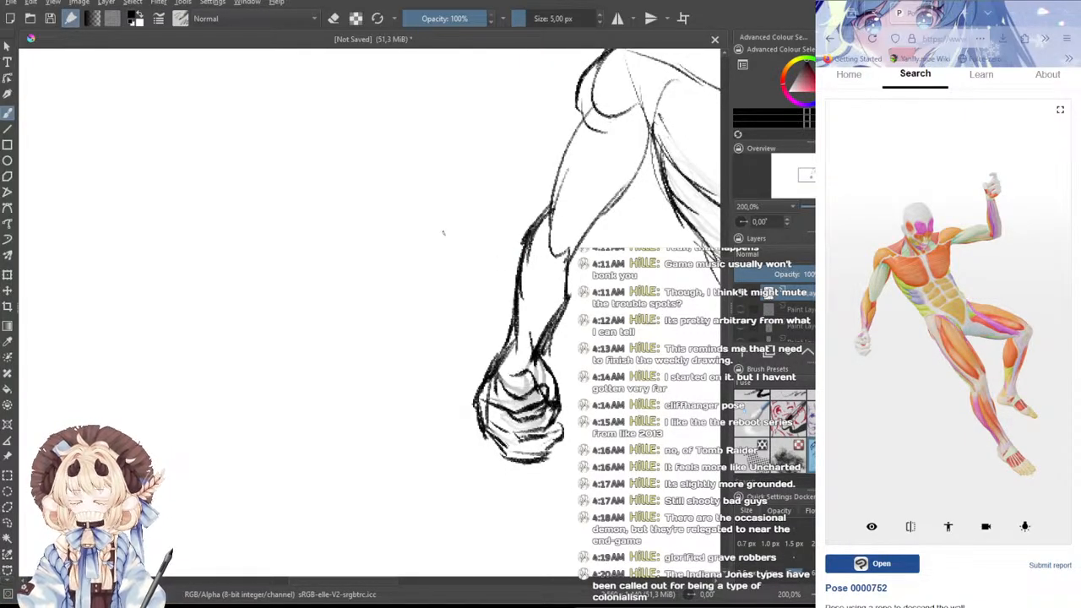
- Darken the torso's waist contours on both sides and the hip line running into the straight leg's thigh
scroll(431, 223, "down", 1)
left_click_drag(441, 186, 338, 270, "space")
left_click_drag(497, 245, 445, 169, "space")
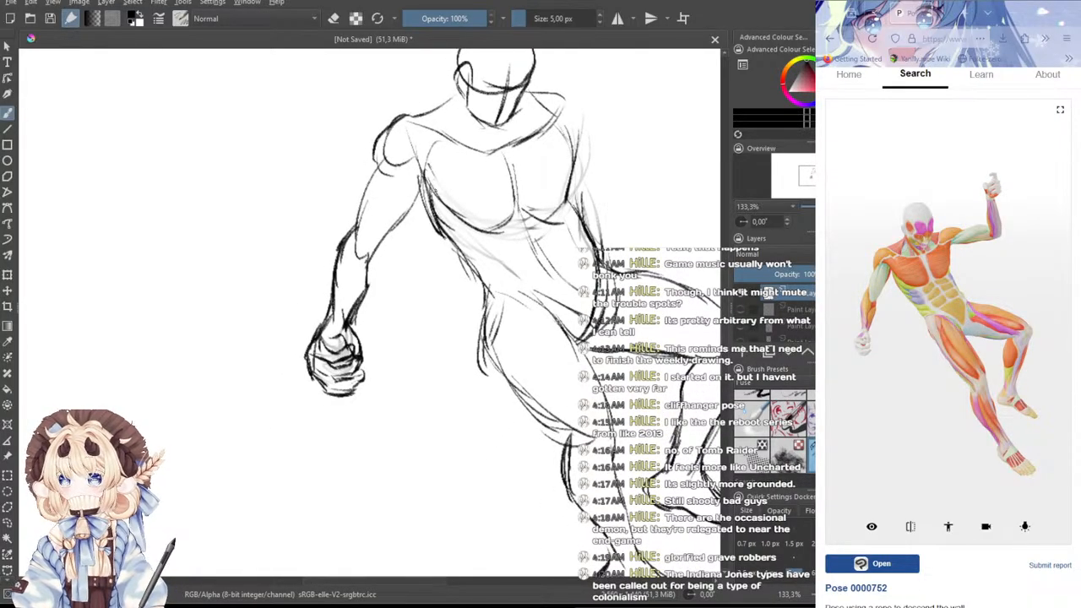
mouse_move(487, 293)
left_mouse_down()
mouse_move(495, 364)
mouse_move(516, 393)
left_mouse_up()
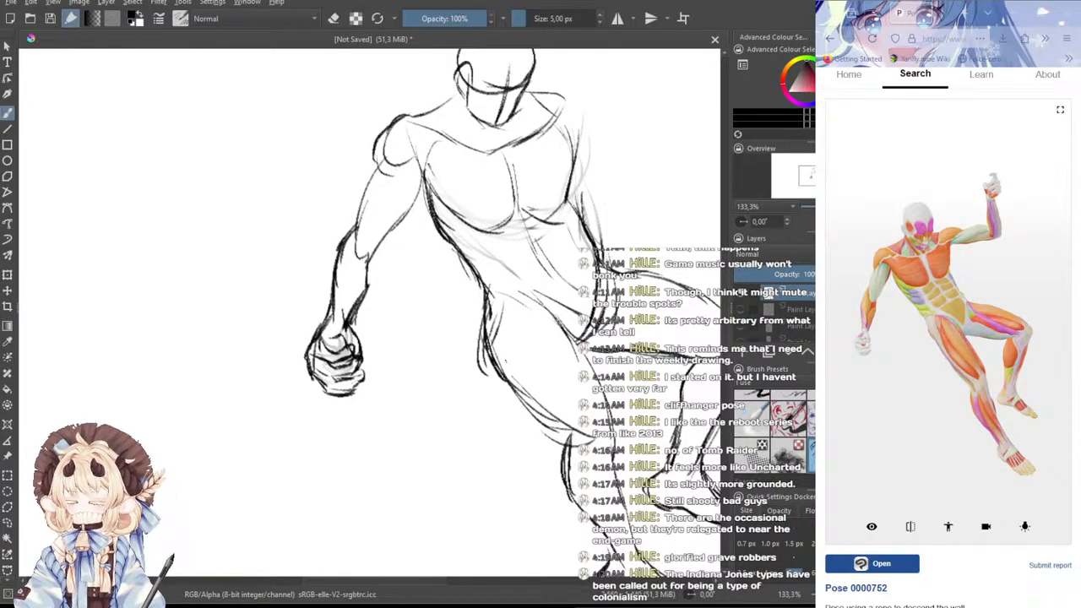
left_click_drag(500, 309, 402, 503)
left_click_drag(474, 379, 506, 464)
scroll(753, 420, "up", 5)
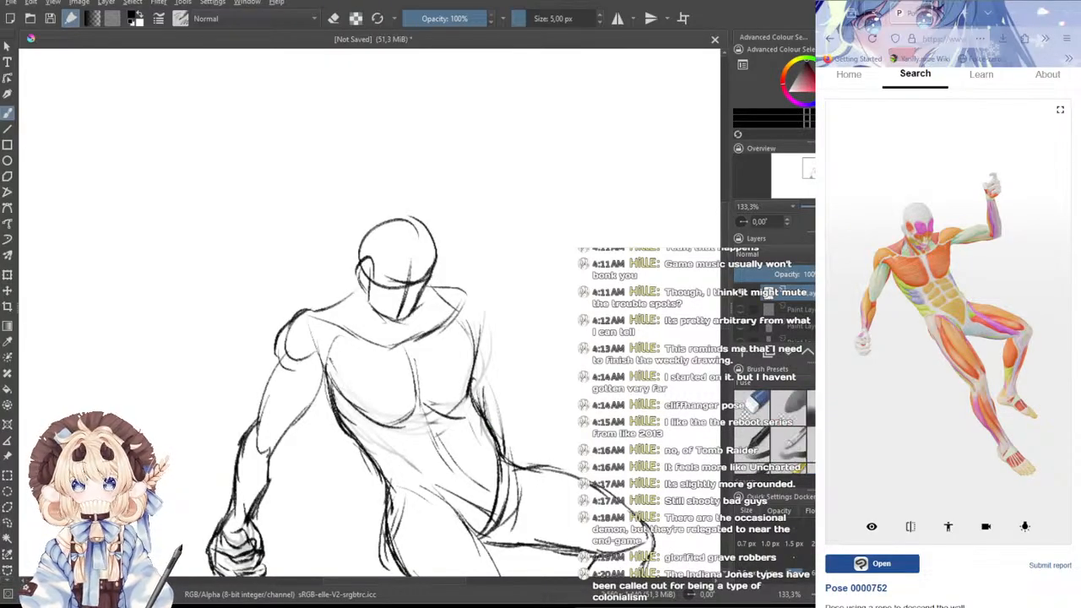
- Erase the stray sketch lines outside the torso's waist on the bent-leg side and return to the sketching brush
left_click(749, 411)
left_click_drag(492, 376, 493, 391)
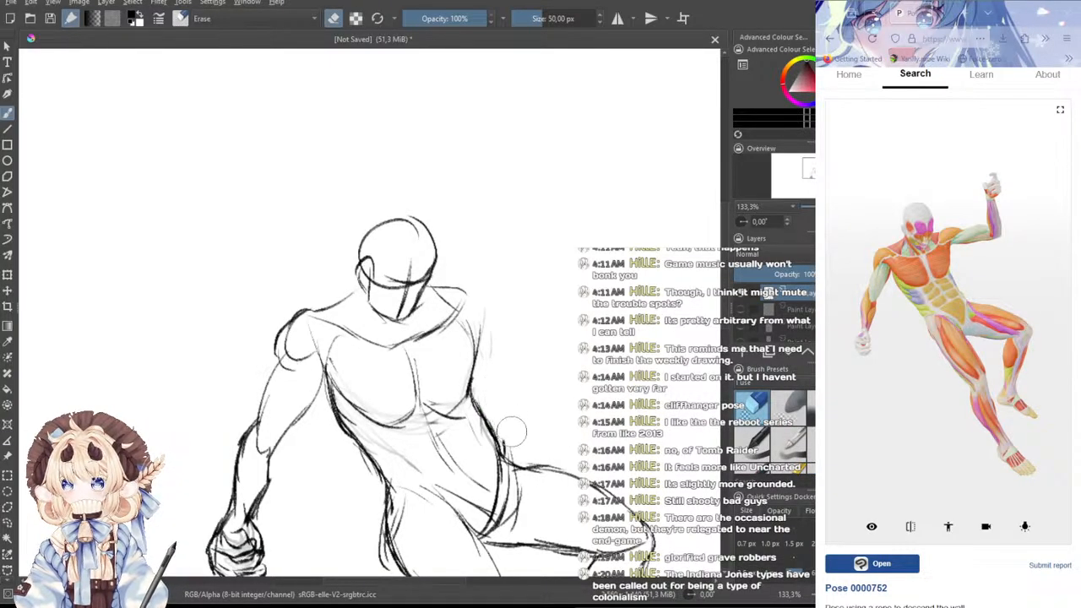
scroll(795, 431, "down", 5)
left_click(813, 456)
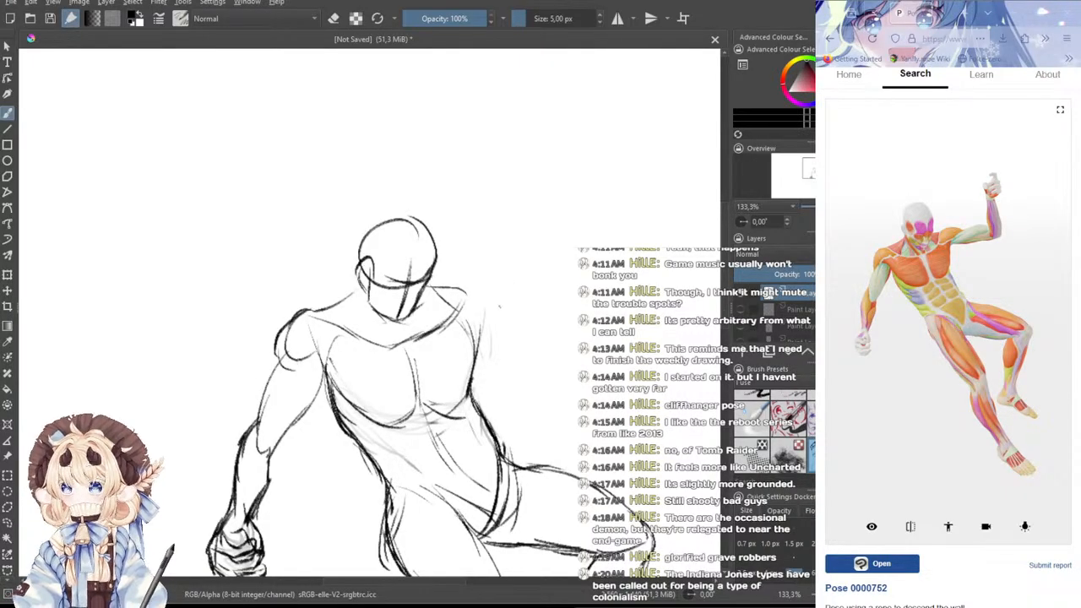
- Draw the raised arm's shoulder and upper arm reaching out to the elbow, undoing an unsatisfactory stroke
left_click_drag(529, 293, 558, 289)
mouse_move(483, 286)
left_mouse_down()
mouse_move(522, 266)
mouse_move(531, 287)
mouse_move(505, 344)
mouse_move(515, 266)
mouse_move(563, 295)
mouse_move(600, 281)
left_mouse_up()
mouse_move(525, 274)
left_mouse_down()
mouse_move(607, 245)
mouse_move(615, 251)
mouse_move(589, 254)
mouse_move(623, 259)
mouse_move(590, 289)
mouse_move(522, 313)
mouse_move(498, 346)
mouse_move(539, 364)
mouse_move(513, 371)
left_mouse_up()
key("ctrl+z")
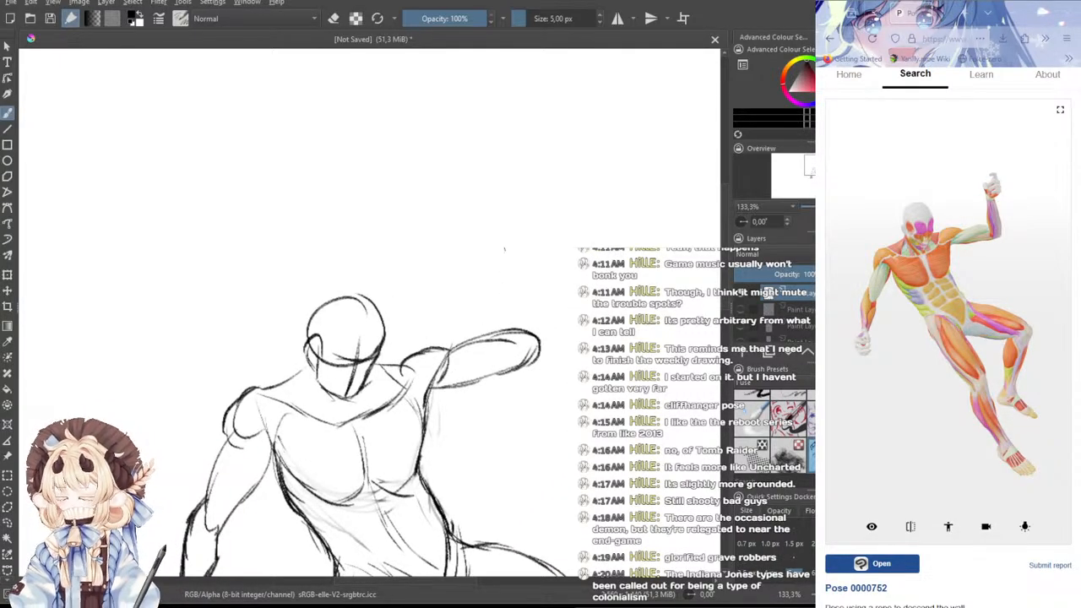
- Draw the raised arm's forearm upright from the elbow to a short wrist line, reinforcing the contours near the elbow
mouse_move(534, 231)
left_mouse_down()
mouse_move(560, 239)
mouse_move(561, 343)
mouse_move(561, 332)
mouse_move(533, 363)
left_mouse_up()
left_click_drag(558, 243, 559, 324)
key("ctrl+z")
left_click_drag(556, 240, 556, 351)
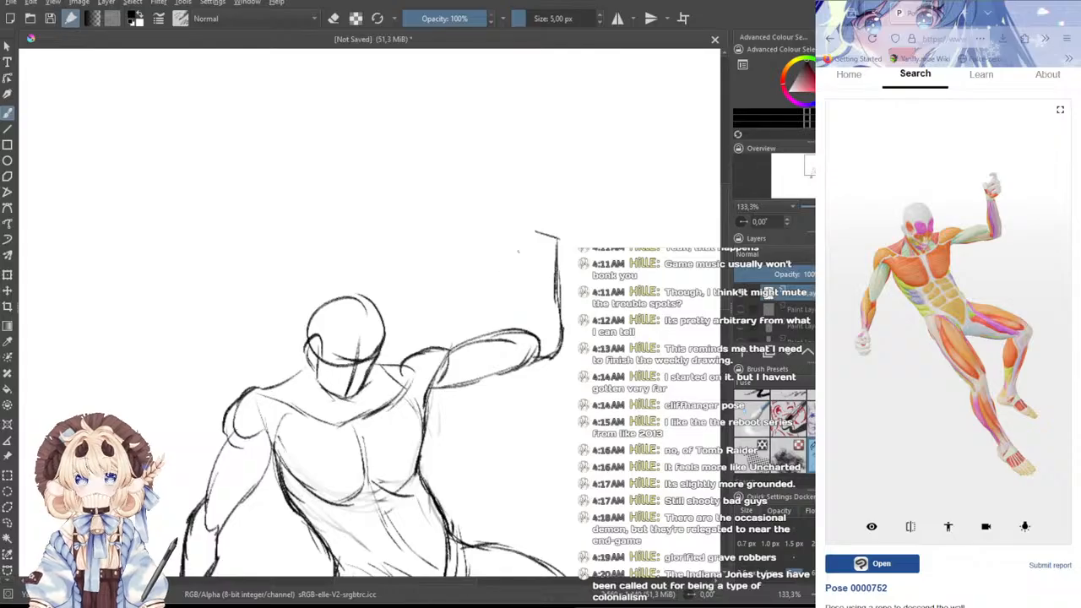
left_click_drag(536, 233, 530, 335)
left_click_drag(527, 307, 532, 346)
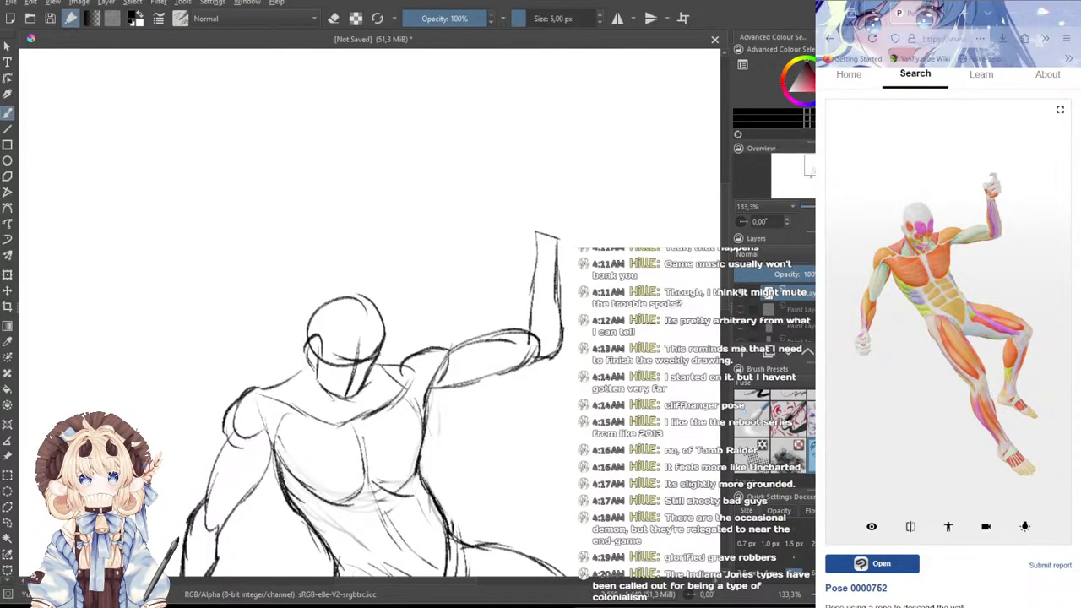
left_click_drag(533, 305, 531, 338)
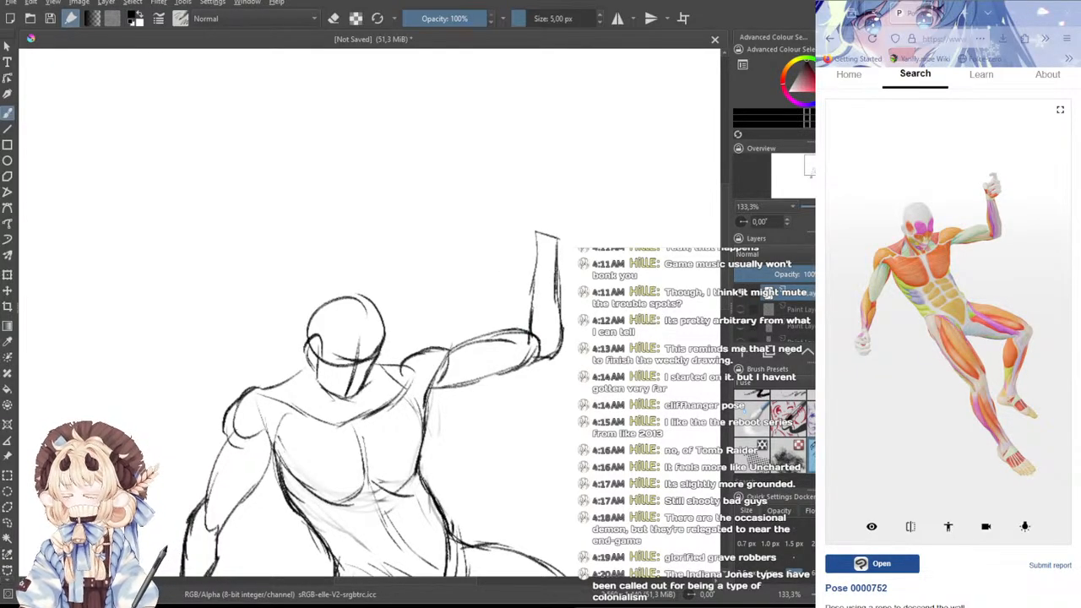
left_click_drag(538, 281, 534, 334)
left_click_drag(535, 311, 533, 346)
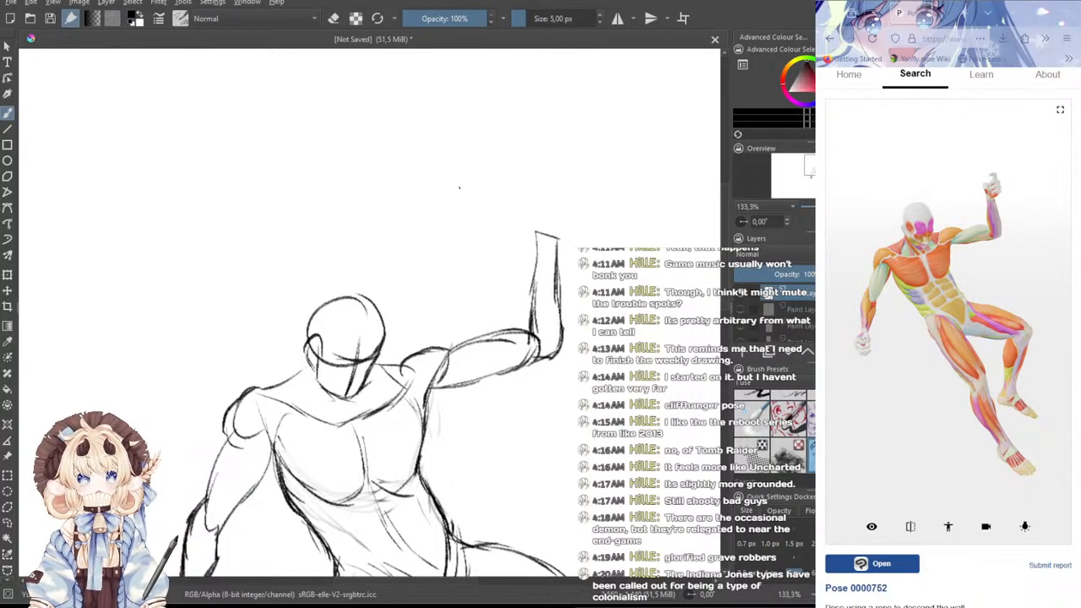
- Sketch the raised hand as a fist with curled fingers above the wrist, undoing unsatisfactory strokes
left_click_drag(461, 191, 434, 242)
mouse_move(526, 275)
left_mouse_down()
mouse_move(517, 244)
mouse_move(533, 258)
mouse_move(522, 250)
mouse_move(536, 255)
mouse_move(537, 227)
mouse_move(521, 214)
mouse_move(546, 216)
mouse_move(539, 252)
mouse_move(560, 233)
mouse_move(566, 269)
mouse_move(545, 281)
mouse_move(534, 256)
mouse_move(539, 268)
mouse_move(548, 246)
mouse_move(543, 259)
left_mouse_up()
key("ctrl+z")
key("ctrl+z")
mouse_move(545, 219)
left_mouse_down()
mouse_move(529, 234)
mouse_move(546, 228)
mouse_move(521, 216)
mouse_move(519, 235)
left_mouse_up()
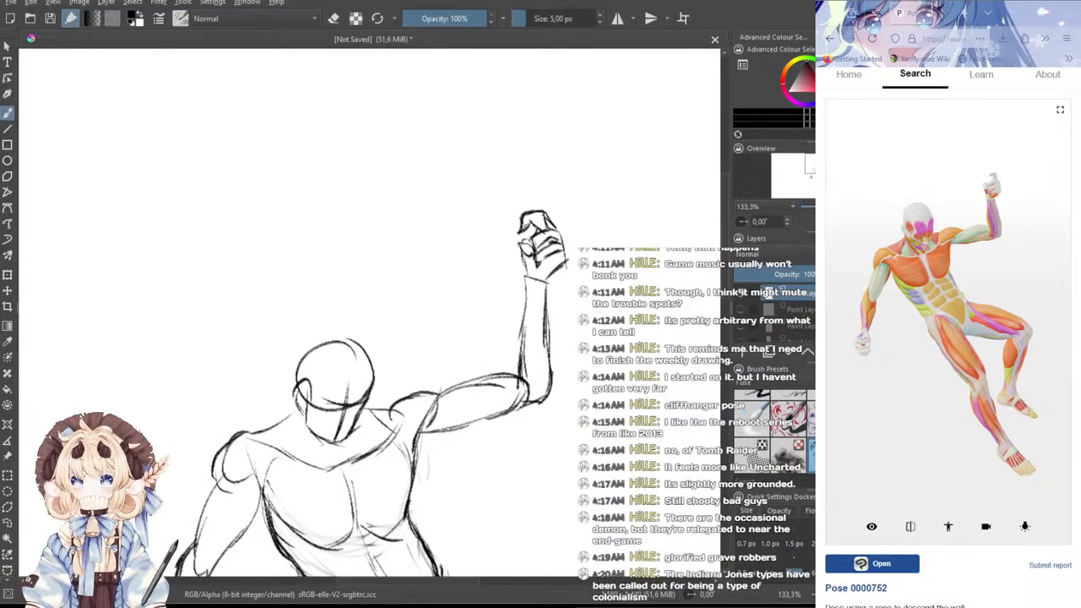
mouse_move(558, 256)
left_mouse_down()
mouse_move(538, 280)
mouse_move(548, 269)
left_mouse_up()
left_click_drag(566, 251, 554, 259)
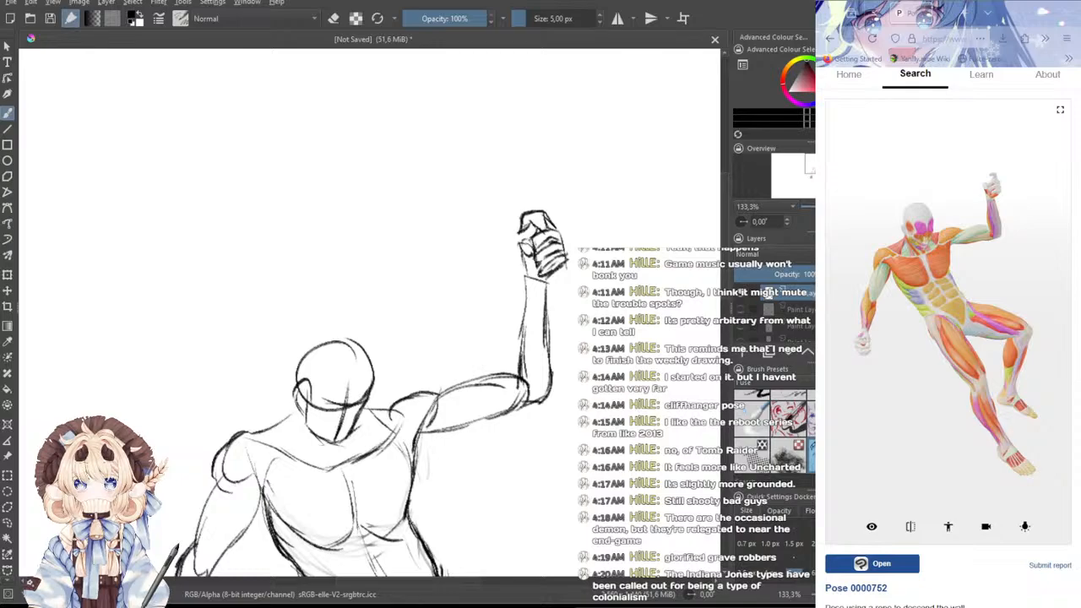
- Erase the raised fist's uppermost finger and redraw the thumb beside the curled fingers
key("e")
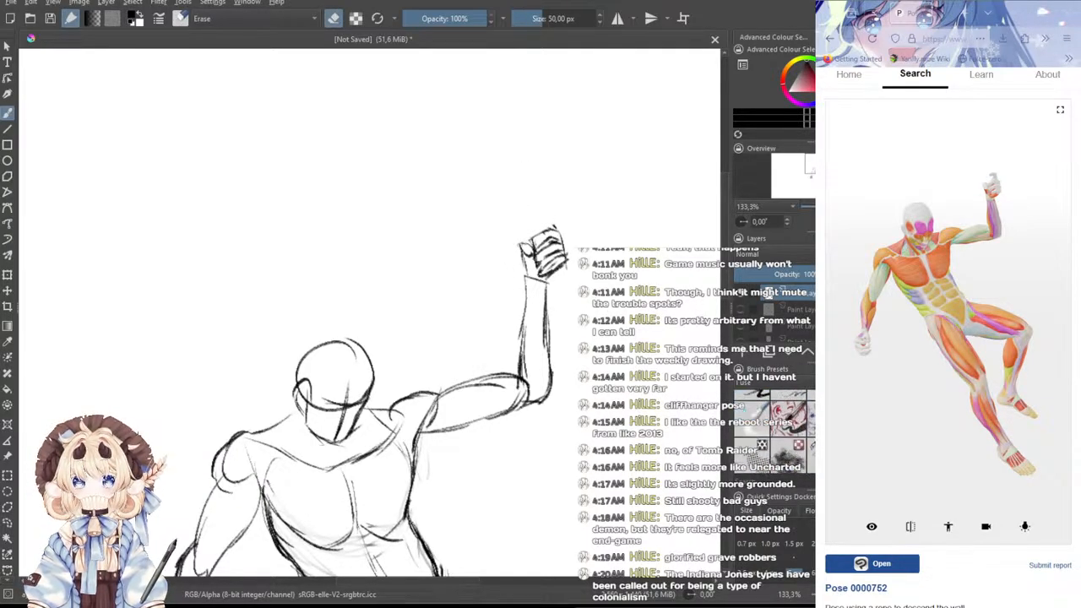
key("e")
scroll(444, 312, "up", 1)
left_click_drag(445, 313, 366, 434)
scroll(496, 372, "up", 1)
mouse_move(485, 296)
left_mouse_down()
mouse_move(499, 332)
mouse_move(476, 328)
mouse_move(502, 323)
mouse_move(490, 312)
left_mouse_up()
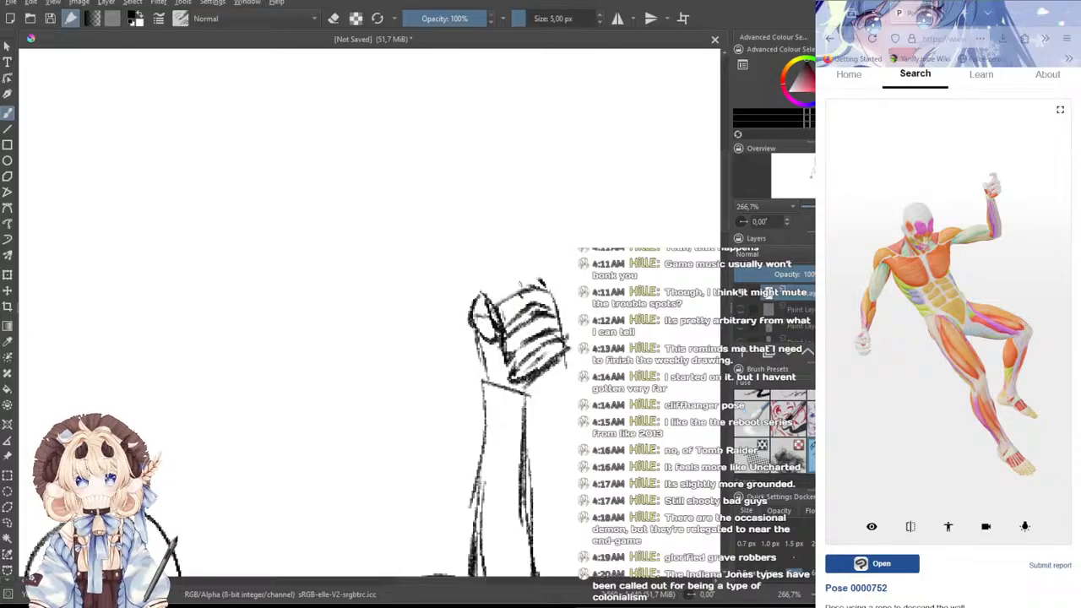
- Try a narrow, upward-pointing index finger above the raised fist and erase it
mouse_move(516, 298)
left_mouse_down()
mouse_move(497, 248)
mouse_move(532, 265)
mouse_move(535, 286)
mouse_move(507, 263)
mouse_move(495, 244)
mouse_move(521, 255)
mouse_move(502, 237)
mouse_move(520, 240)
mouse_move(549, 292)
left_mouse_up()
scroll(760, 422, "up", 5)
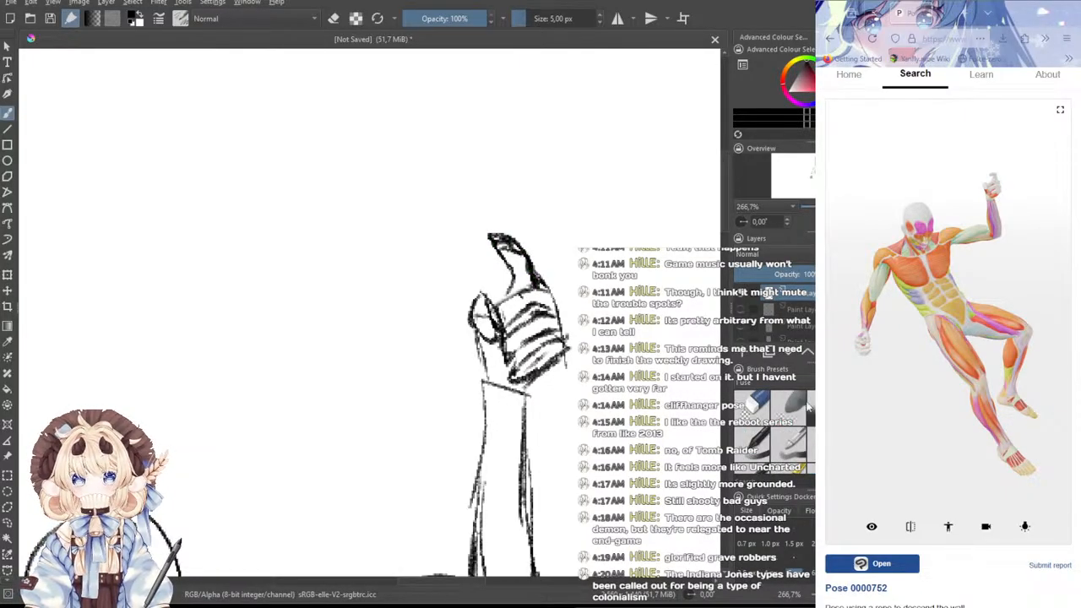
left_click(752, 408)
left_click_drag(503, 265, 541, 238)
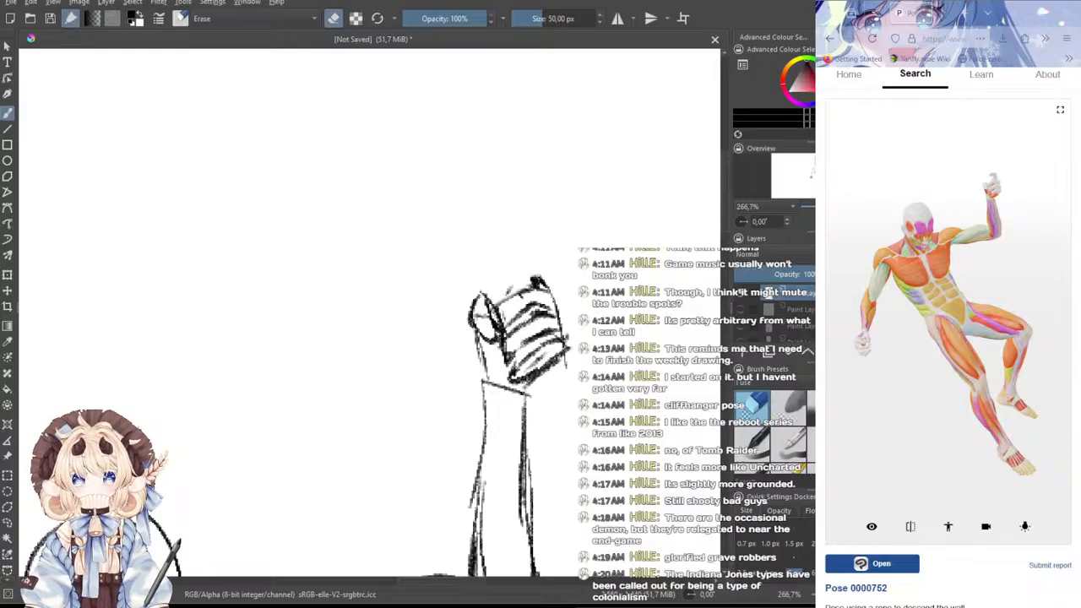
- Try a thicker, bent index finger above the raised fist, undoing strokes along the way, and erase it
scroll(793, 435, "down", 5)
left_click(811, 450)
mouse_move(508, 295)
left_mouse_down()
mouse_move(525, 265)
mouse_move(518, 245)
mouse_move(543, 263)
mouse_move(546, 292)
left_mouse_up()
key("ctrl+z")
key("ctrl+z")
key("ctrl+z")
mouse_move(504, 242)
left_mouse_down()
mouse_move(502, 269)
mouse_move(515, 272)
mouse_move(523, 264)
mouse_move(506, 254)
mouse_move(527, 239)
mouse_move(540, 247)
mouse_move(541, 299)
left_mouse_up()
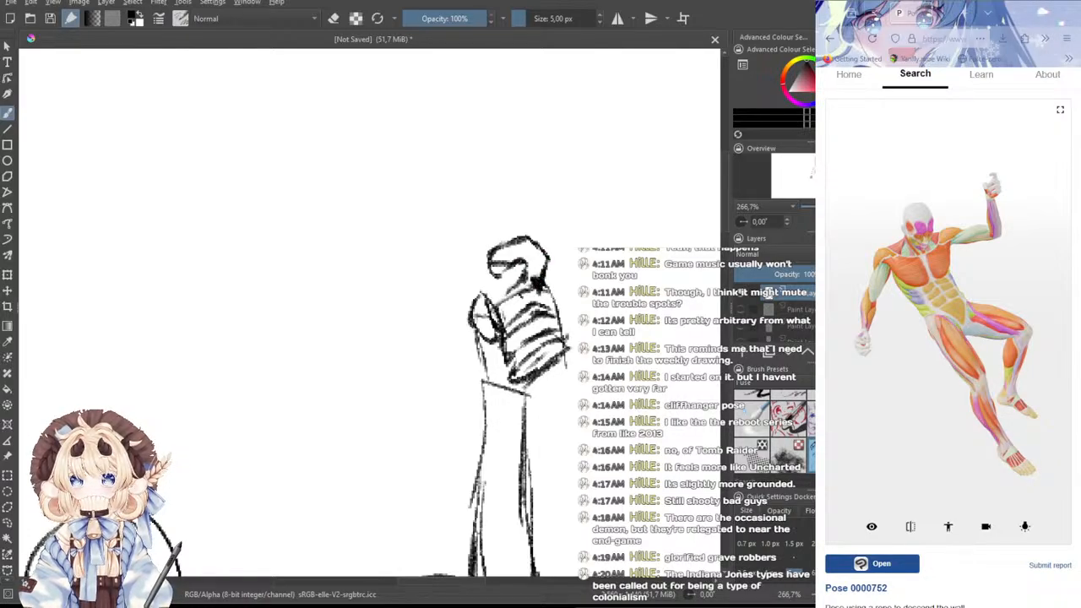
scroll(747, 405, "up", 5)
left_click(752, 409)
mouse_move(519, 251)
left_mouse_down()
mouse_move(473, 264)
mouse_move(537, 250)
left_mouse_up()
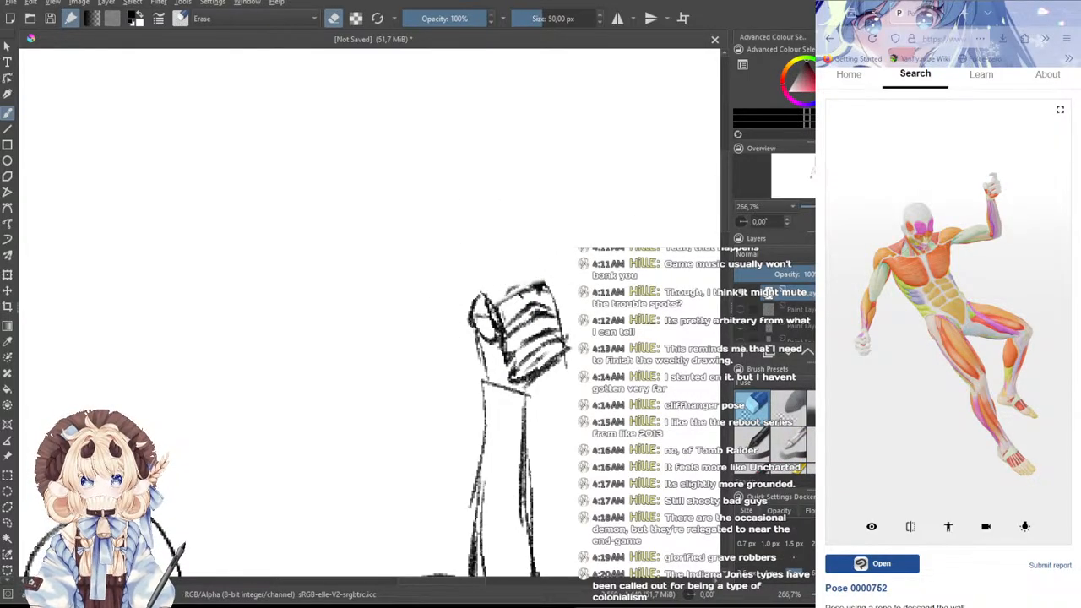
- Try a hook-shaped index finger curling above the raised fist, undoing unsatisfactory strokes
scroll(787, 430, "down", 5)
left_click(810, 442)
left_click(811, 468)
mouse_move(508, 288)
left_mouse_down()
mouse_move(522, 275)
mouse_move(504, 272)
mouse_move(499, 281)
mouse_move(527, 265)
mouse_move(511, 259)
mouse_move(499, 269)
mouse_move(528, 241)
mouse_move(547, 262)
mouse_move(545, 287)
mouse_move(543, 265)
left_mouse_up()
key("ctrl+z")
key("ctrl+z")
key("ctrl+z")
key("ctrl+z")
scroll(543, 265, "down", 5)
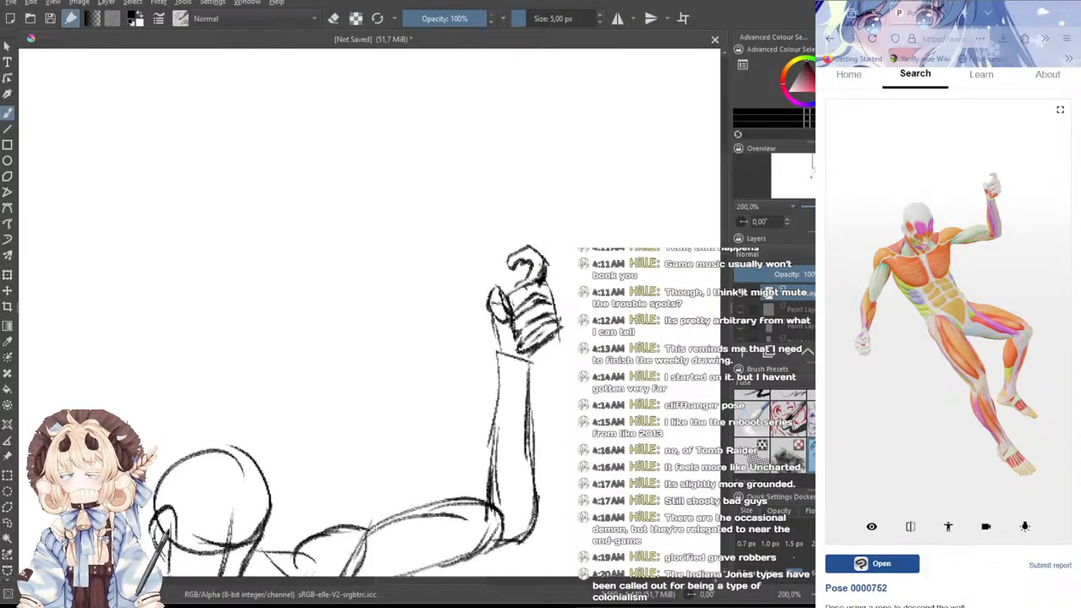
left_click_drag(505, 307, 507, 361)
- Erase the hook-shaped index finger above the raised fist
scroll(519, 237, "up", 3)
scroll(507, 360, "up", 1)
scroll(773, 414, "down", 2)
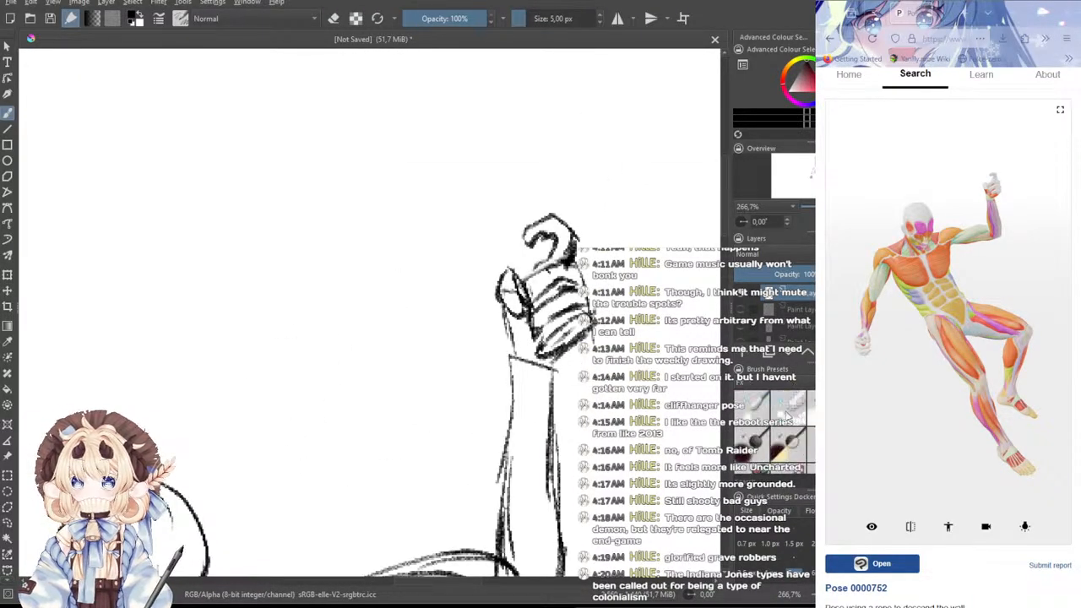
scroll(781, 384, "up", 3)
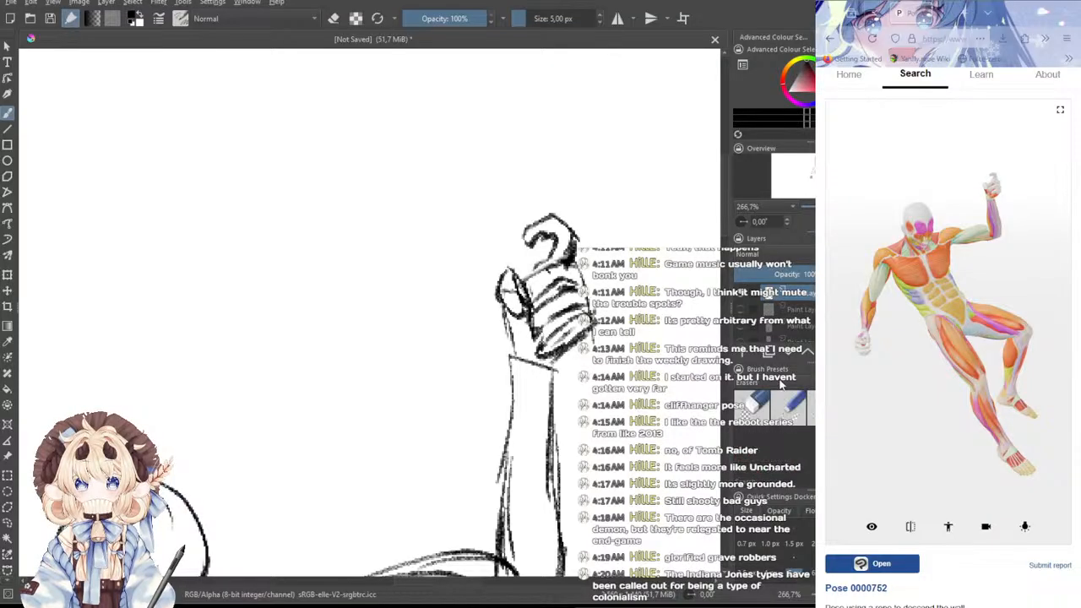
scroll(782, 385, "down", 3)
scroll(782, 385, "down", 2)
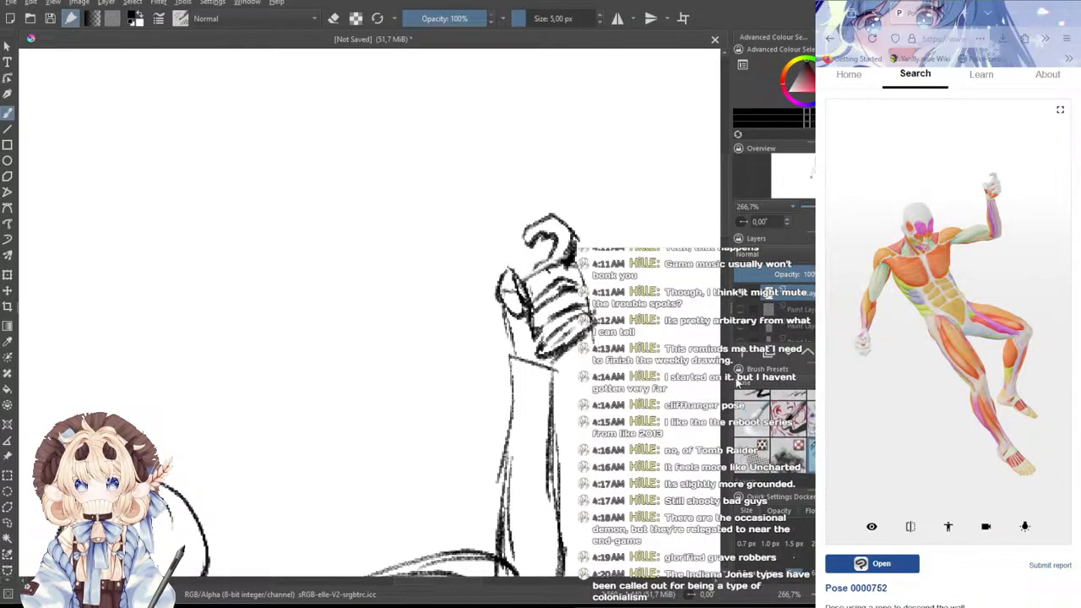
left_click_drag(715, 392, 710, 406)
scroll(785, 430, "up", 2)
left_click(755, 412)
mouse_move(560, 208)
left_mouse_down()
mouse_move(518, 270)
mouse_move(540, 249)
left_mouse_up()
- Redraw the raised hand's index finger as an angular curled shape above the other fingers, undoing one poor stroke
scroll(785, 430, "down", 3)
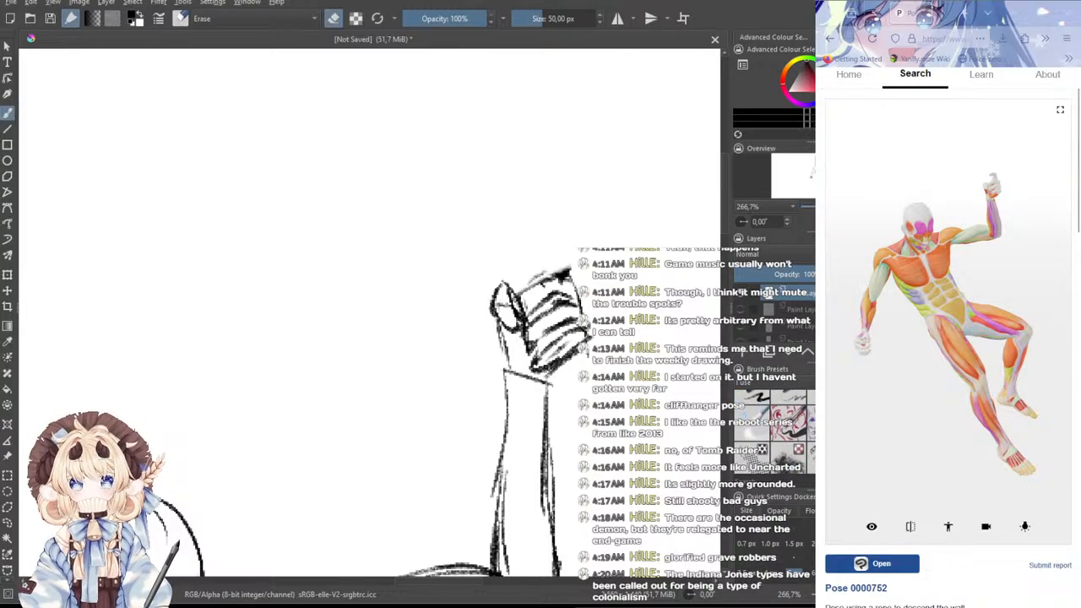
left_click(812, 455)
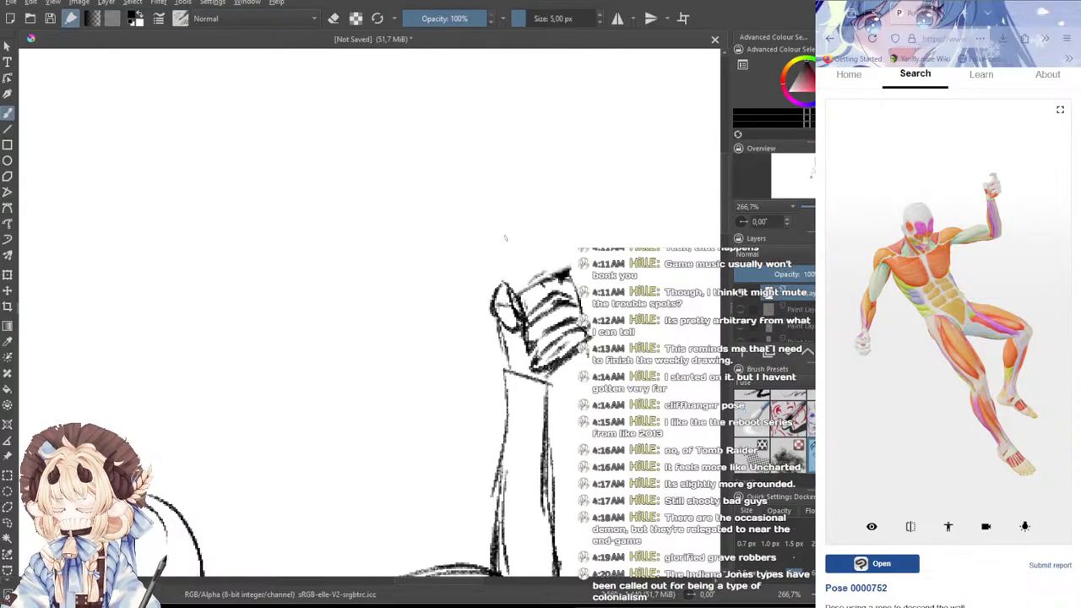
left_click_drag(543, 236, 529, 266)
mouse_move(530, 266)
left_mouse_down()
mouse_move(553, 248)
mouse_move(546, 233)
mouse_move(566, 270)
left_mouse_up()
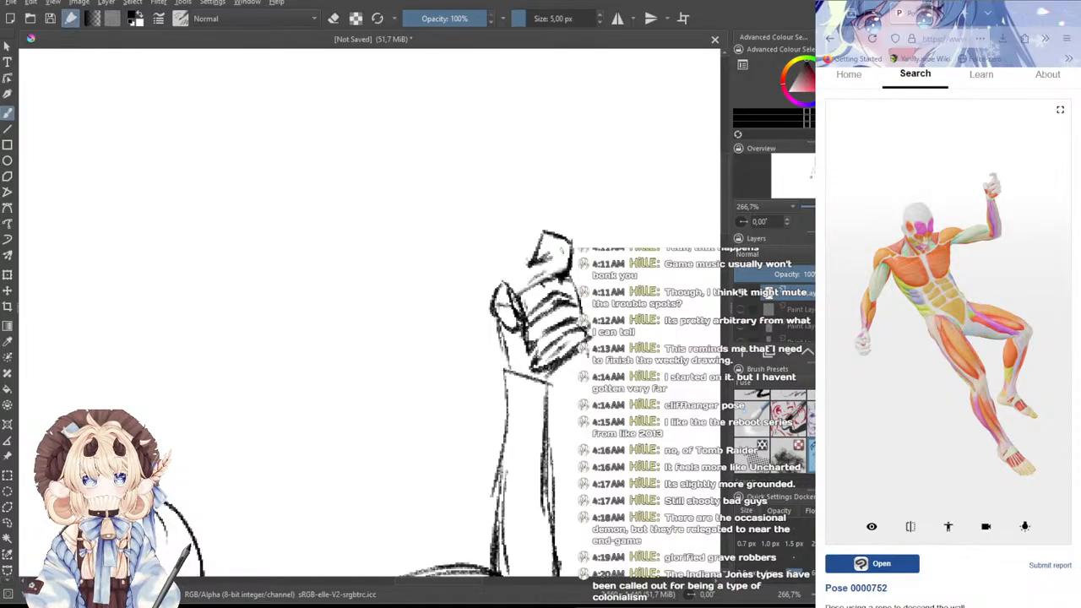
mouse_move(549, 254)
left_mouse_down()
mouse_move(536, 283)
mouse_move(556, 262)
mouse_move(535, 282)
left_mouse_up()
key("ctrl+z")
left_click_drag(544, 239, 517, 266)
mouse_move(518, 266)
left_mouse_down()
mouse_move(545, 256)
mouse_move(539, 266)
mouse_move(532, 250)
mouse_move(574, 251)
left_mouse_up()
mouse_move(573, 248)
left_mouse_down()
mouse_move(561, 278)
mouse_move(522, 300)
mouse_move(545, 273)
mouse_move(578, 277)
mouse_move(572, 245)
left_mouse_up()
- Darken the torso's waist contour running from below the chest to the bent leg's hip, undoing one stroke
scroll(547, 253, "down", 3)
left_click_drag(435, 497, 583, 300)
scroll(649, 388, "up", 1)
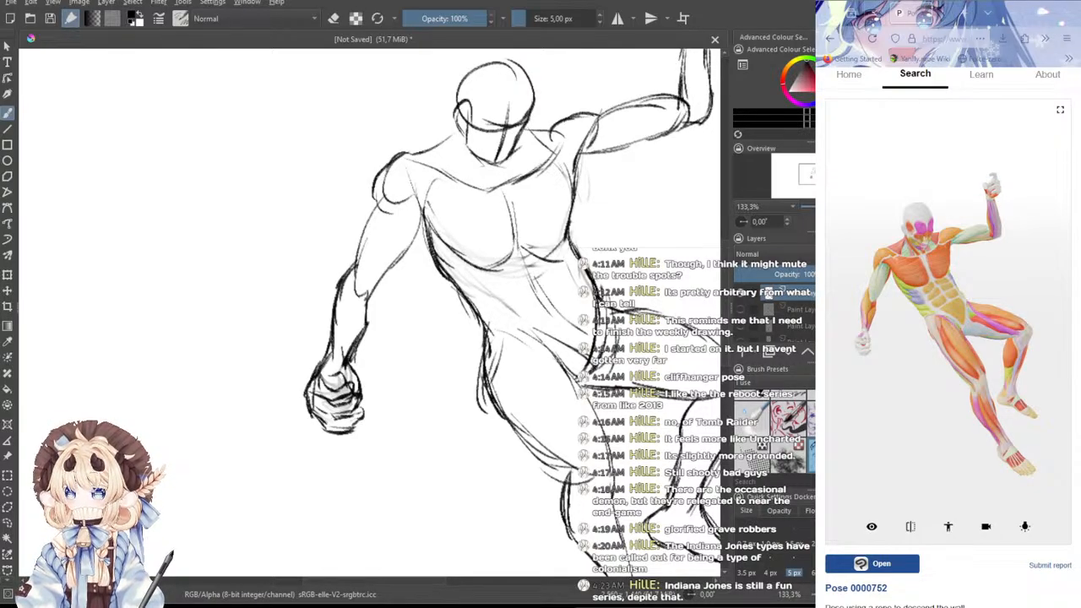
left_click_drag(559, 359, 520, 366)
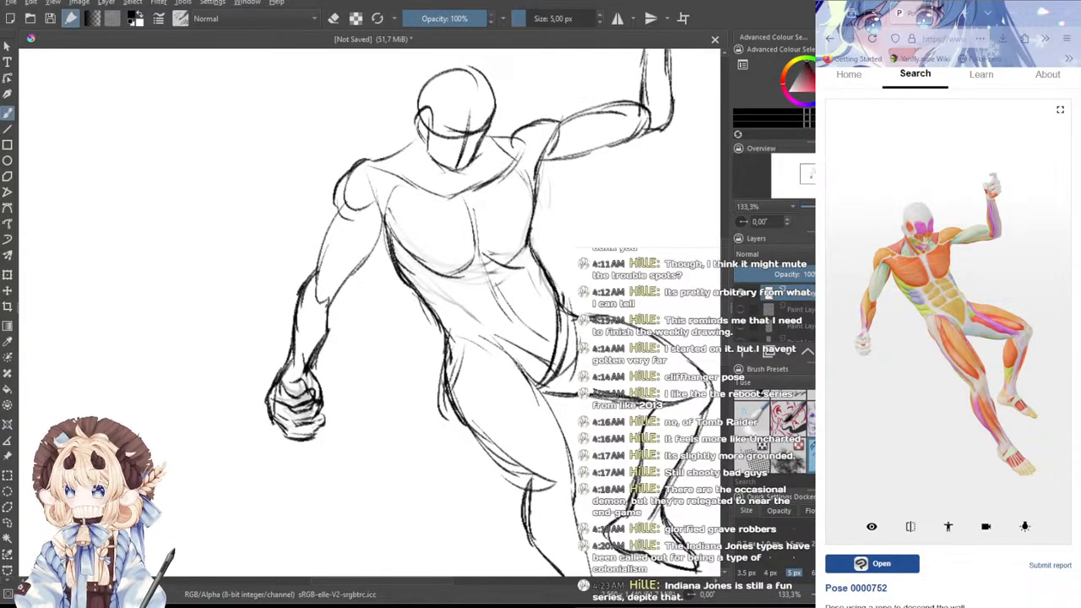
left_click_drag(479, 307, 460, 353)
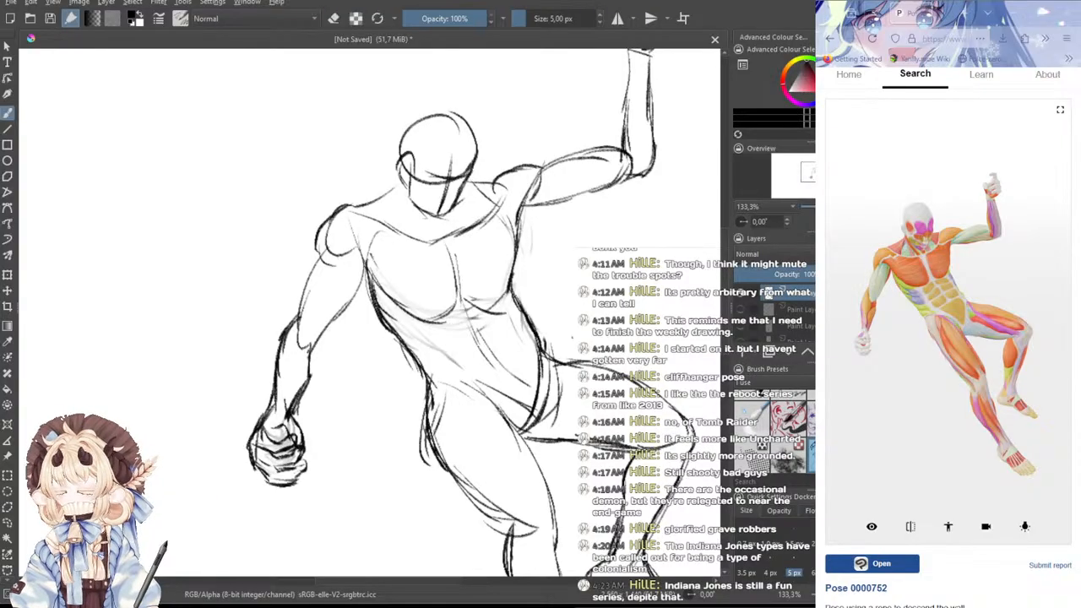
left_click_drag(514, 301, 543, 359)
left_click_drag(519, 324, 541, 390)
key("ctrl+z")
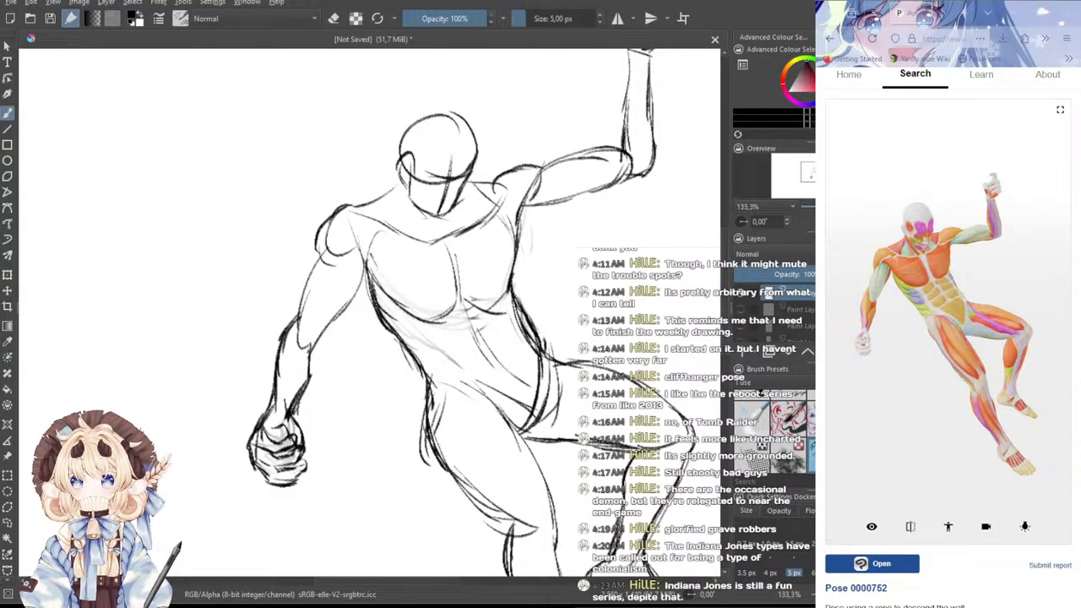
left_click_drag(513, 302, 535, 417)
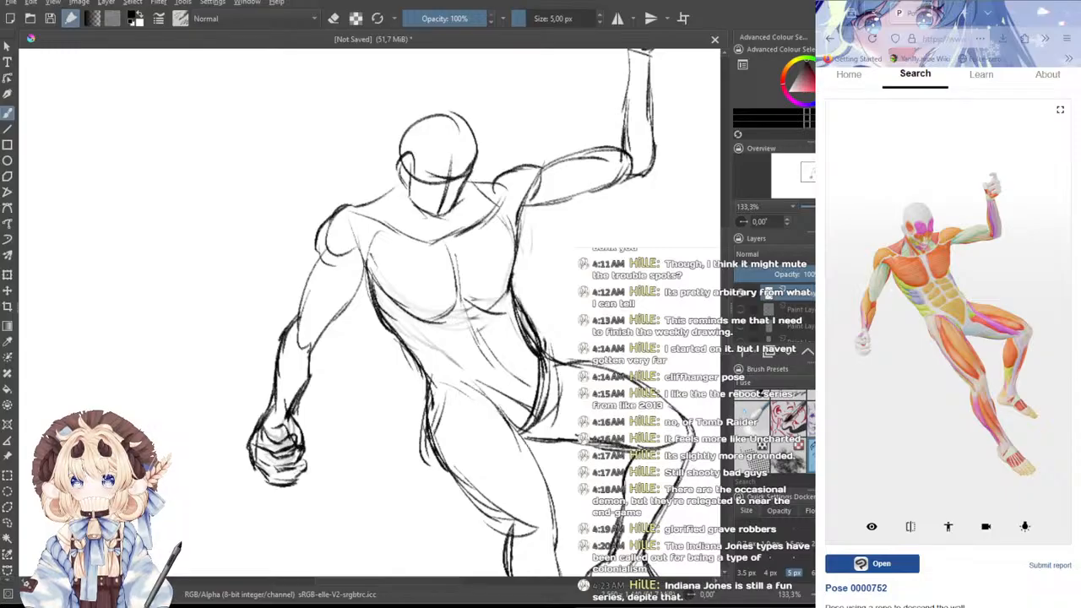
- Clean up the stray marks outside the darkened waist contour with the eraser and return to the sketching brush
left_click_drag(773, 416, 773, 433)
scroll(763, 426, "down", 2)
left_click(751, 413)
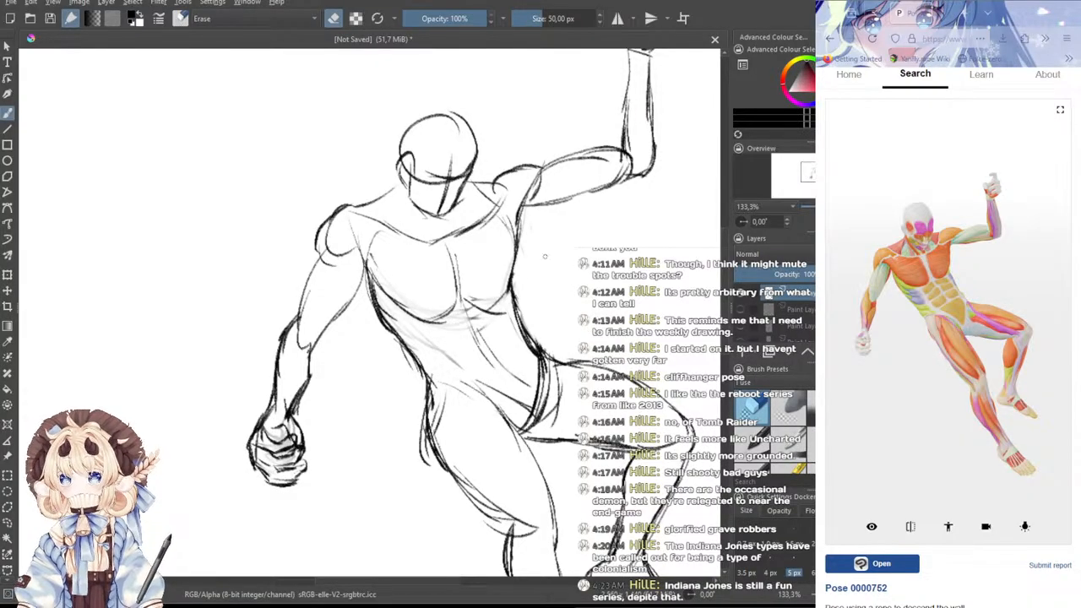
scroll(774, 435, "down", 3)
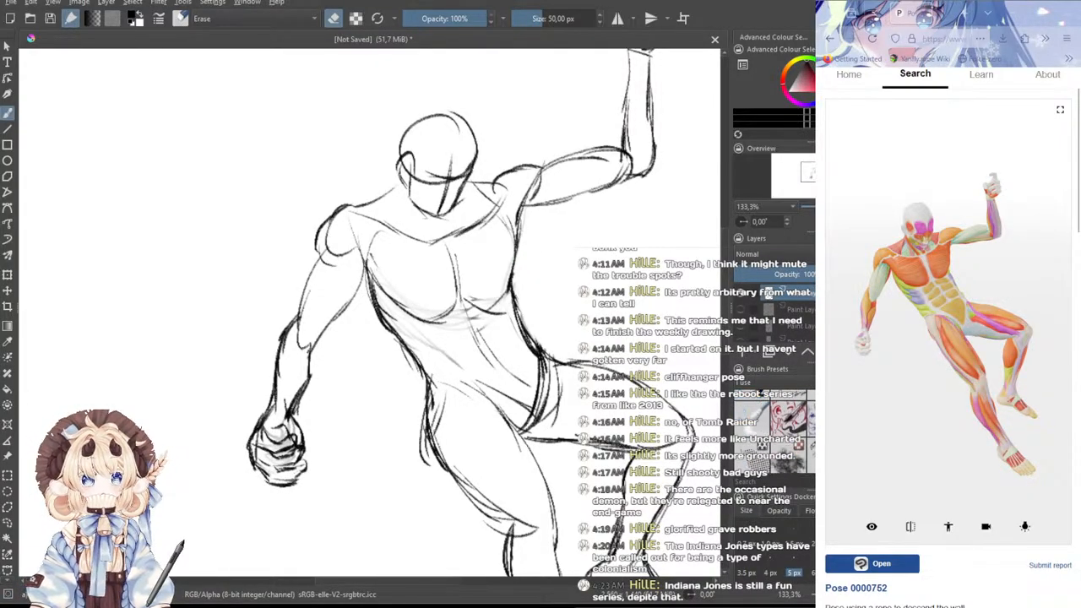
key("e")
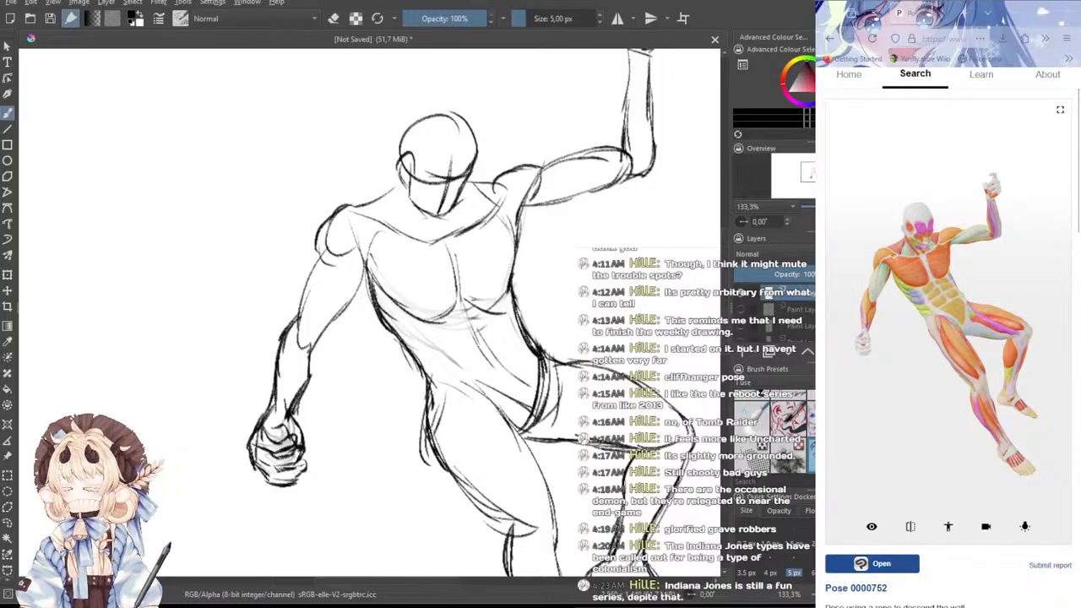
- Darken the chest's side contour below the raised arm and the lower edges of the pectorals
mouse_move(520, 228)
left_mouse_down()
mouse_move(510, 290)
mouse_move(514, 280)
left_mouse_up()
left_click_drag(521, 242, 491, 303)
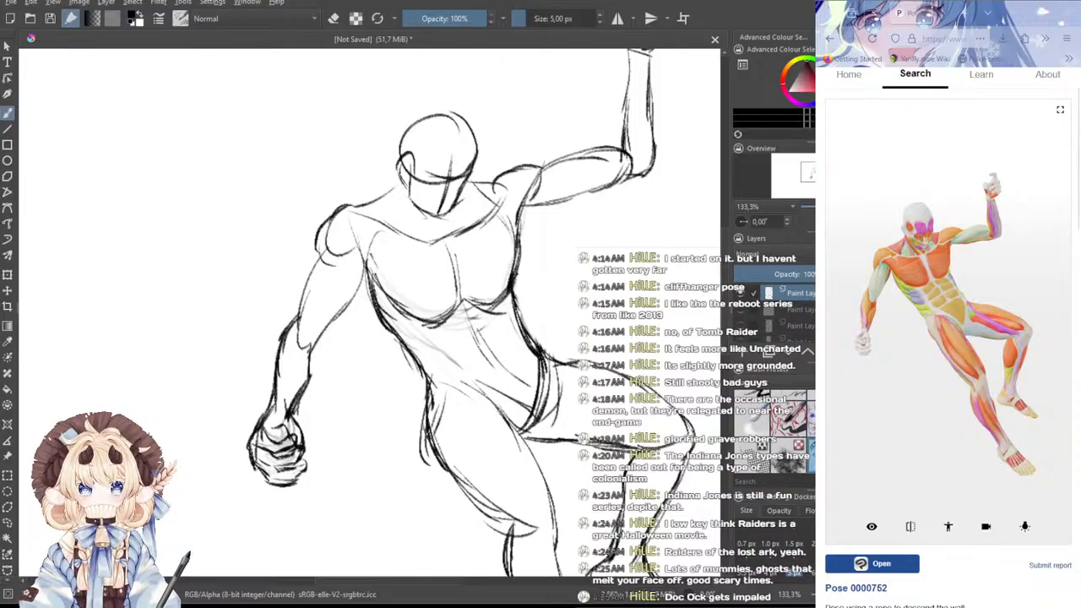
- Show the whole figure at 100% zoom and bring the drawing window in front of the pose reference
left_click_drag(617, 275, 542, 333)
scroll(542, 333, "down", 2)
mouse_move(574, 366)
left_mouse_down()
mouse_move(586, 321)
mouse_move(626, 316)
left_mouse_up()
scroll(586, 321, "up", 1)
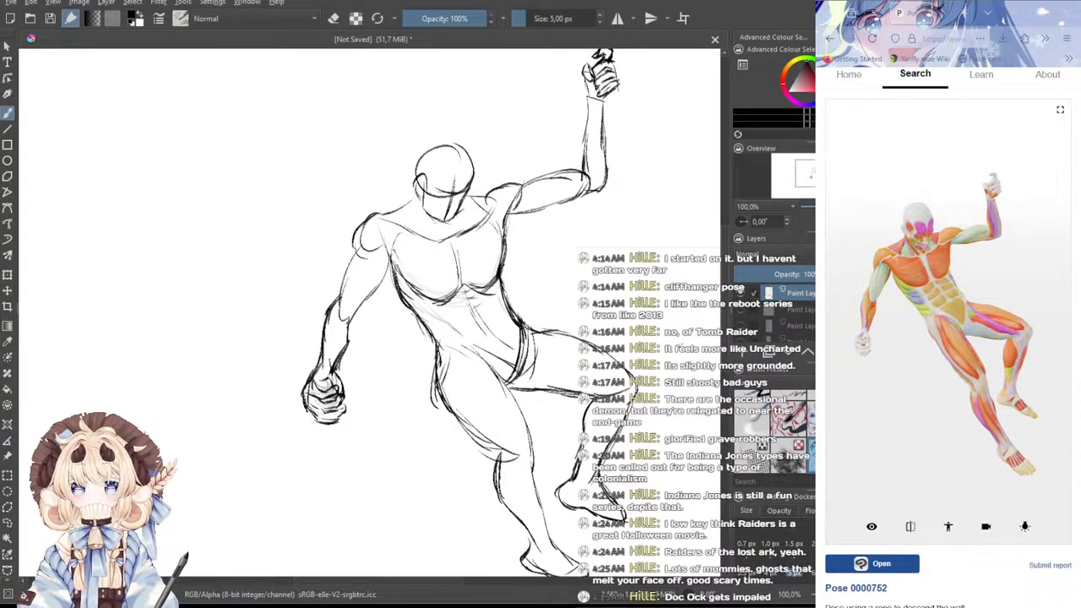
left_click_drag(572, 272, 540, 257)
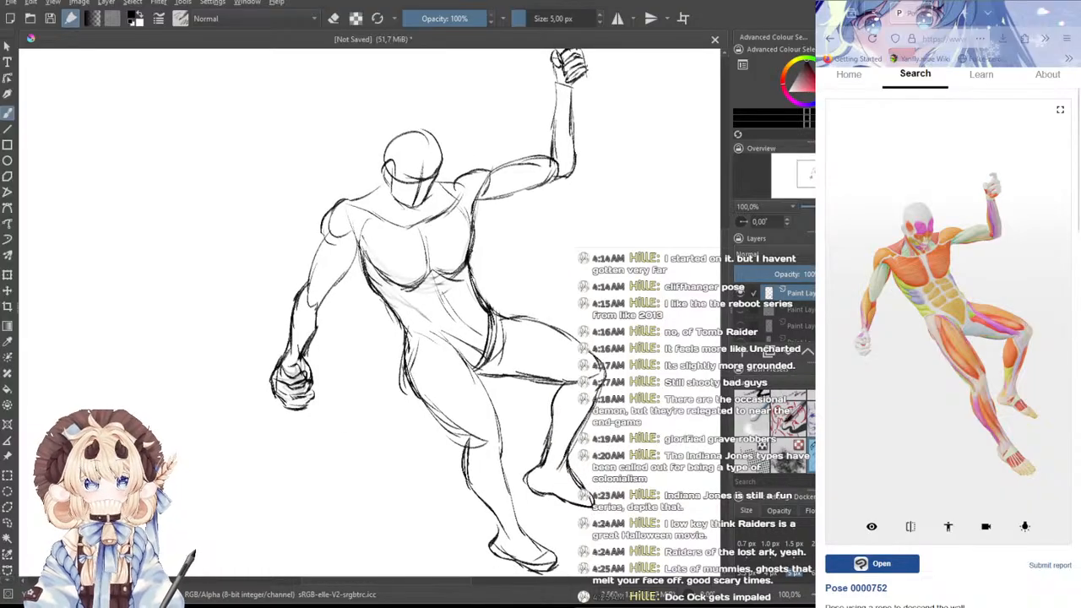
key("Tab")
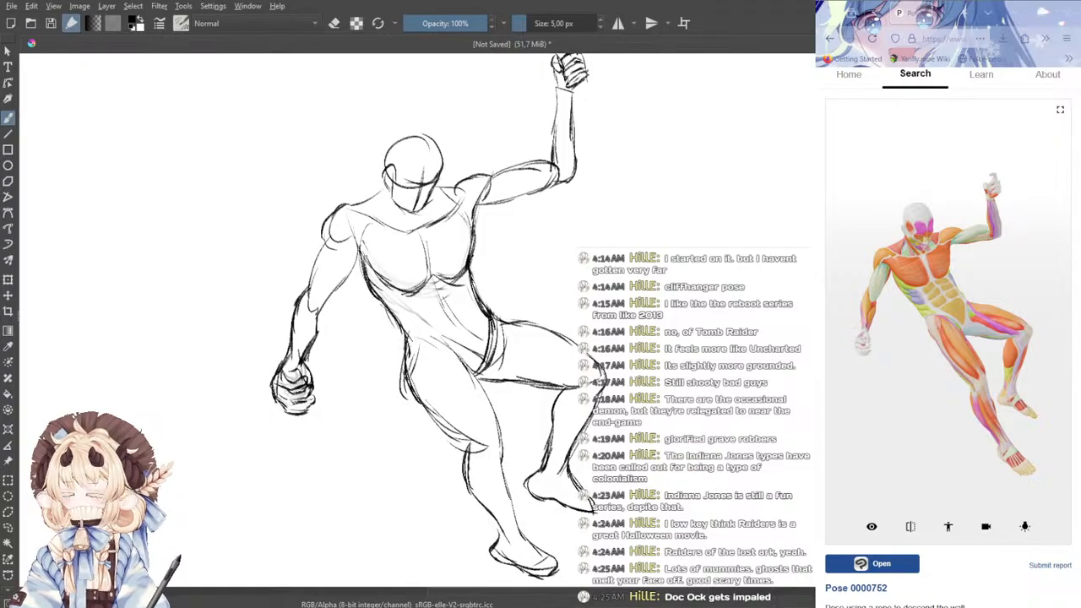
key("alt+Tab")
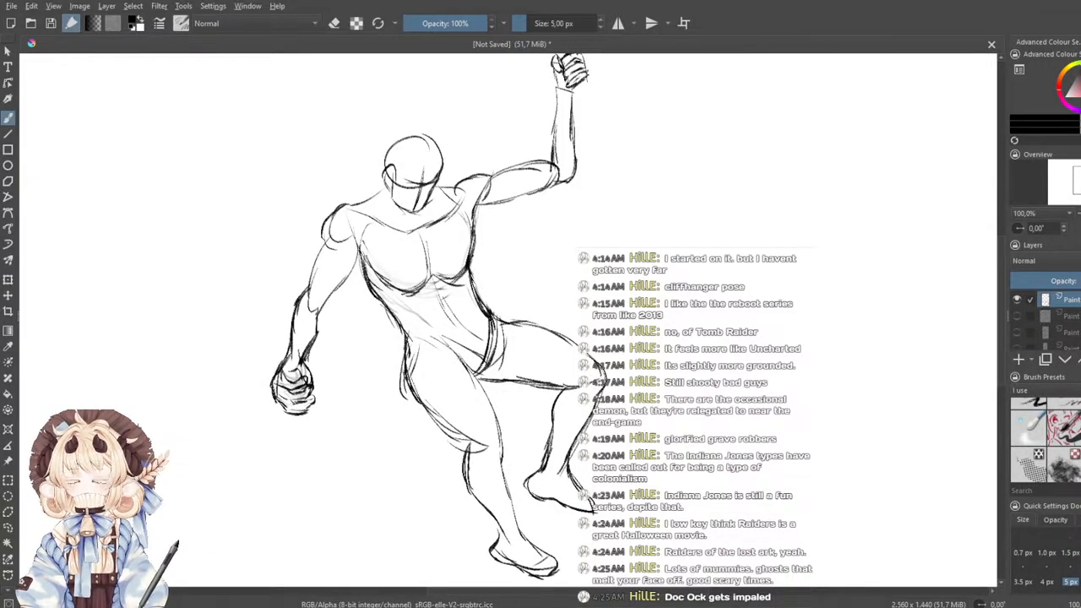
- Sketch an open mouth and a brow stroke on the figure's face, undoing the unwanted strokes
left_click_drag(429, 240, 607, 390)
scroll(512, 260, "up", 1)
scroll(581, 379, "up", 1)
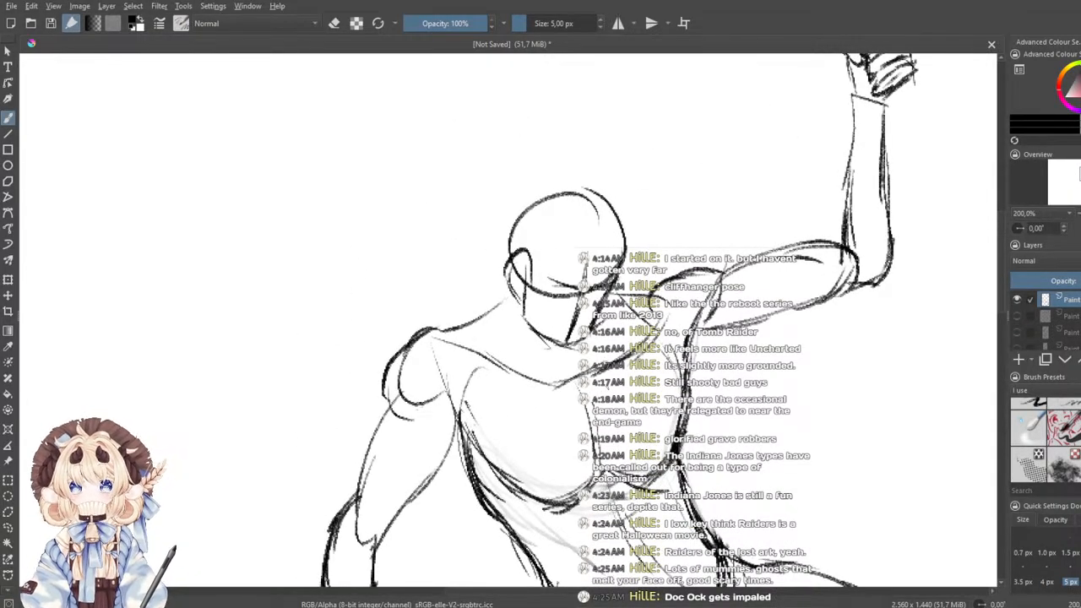
scroll(591, 340, "up", 2)
mouse_move(528, 291)
left_mouse_down()
mouse_move(577, 307)
mouse_move(579, 293)
mouse_move(560, 293)
mouse_move(574, 294)
mouse_move(534, 321)
mouse_move(578, 301)
mouse_move(552, 324)
left_mouse_up()
key("ctrl+z")
key("ctrl+z")
key("ctrl+z")
mouse_move(489, 228)
left_mouse_down()
mouse_move(501, 284)
mouse_move(561, 299)
left_mouse_up()
left_click_drag(550, 288, 516, 314)
key("ctrl+z")
key("ctrl+z")
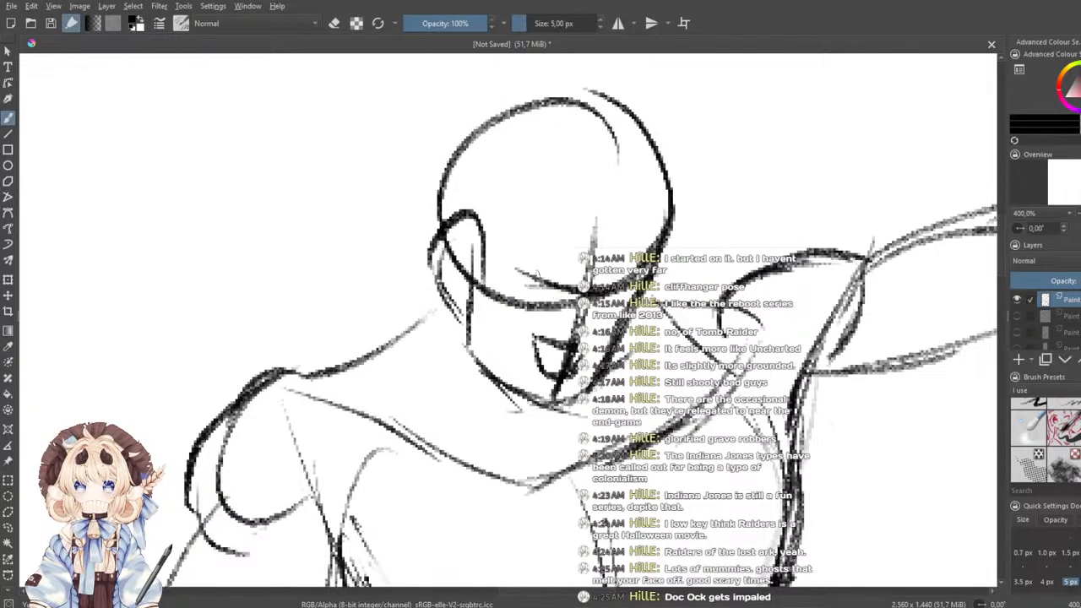
- Sketch the eyebrows and short vertical eye marks on the face
left_click_drag(537, 233, 572, 256)
left_click_drag(635, 239, 615, 259)
left_click_drag(549, 272, 539, 306)
left_click_drag(618, 273, 599, 316)
left_click_drag(501, 212, 484, 318)
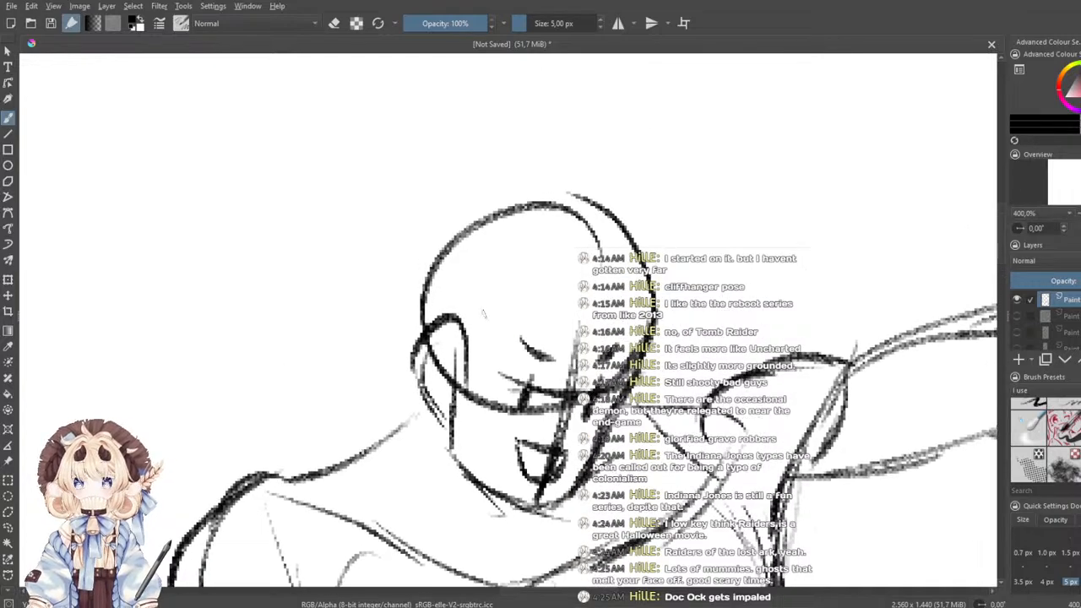
- Sketch the peaked guide lines of a hat crown above the head, undoing the first attempt
mouse_move(434, 215)
left_mouse_down()
mouse_move(559, 113)
mouse_move(429, 221)
mouse_move(525, 109)
mouse_move(608, 165)
left_mouse_up()
key("ctrl+z")
key("ctrl+z")
left_click_drag(524, 108, 636, 183)
left_click_drag(520, 109, 533, 157)
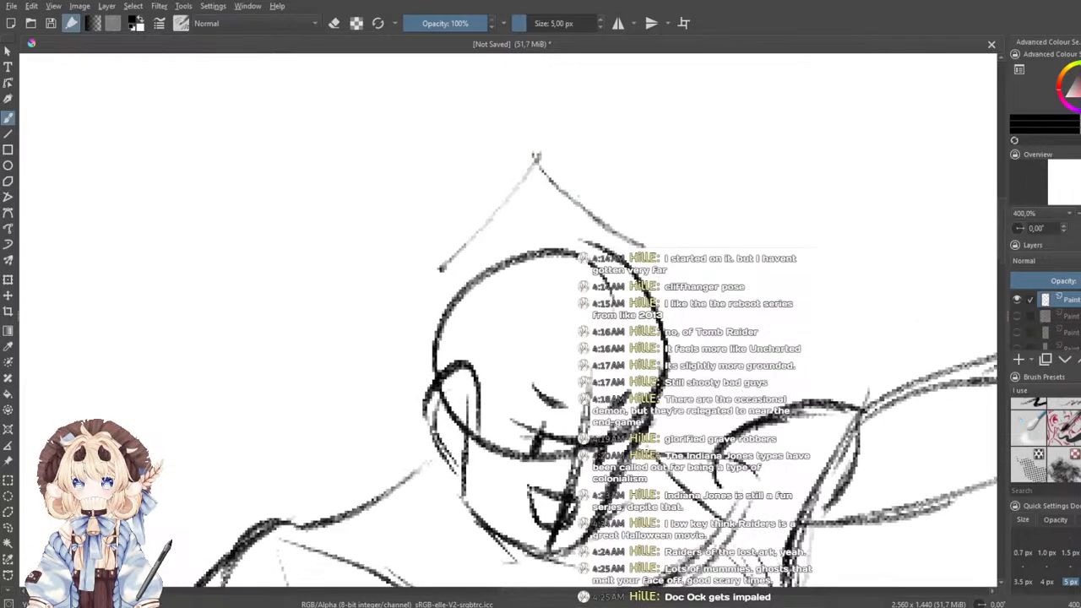
scroll(582, 232, "down", 1)
left_click_drag(564, 228, 549, 184)
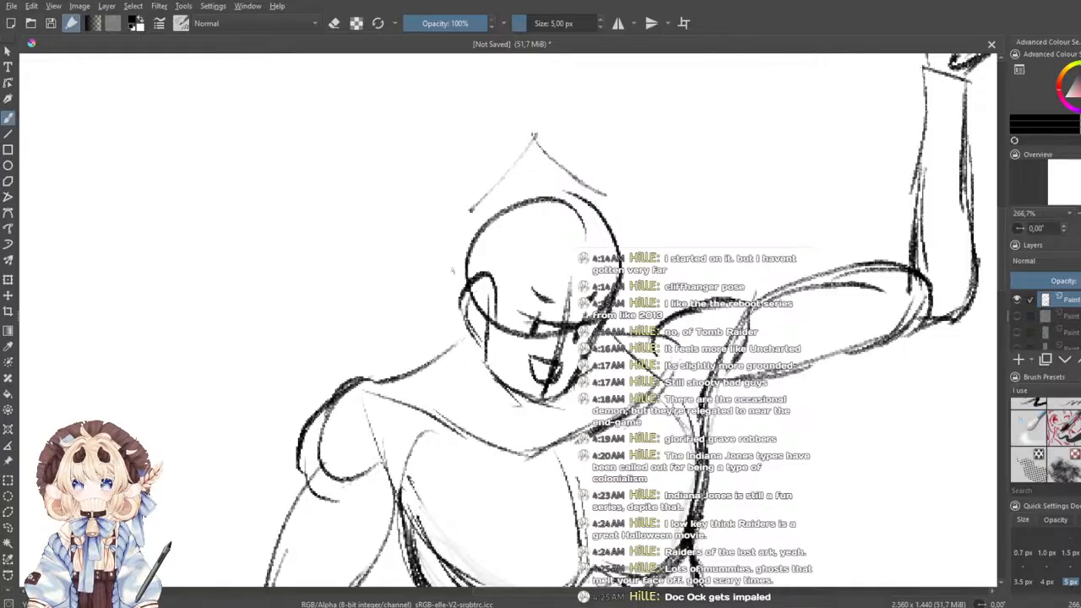
- Sketch the hat's curved brim around the head, from its raised side across the forehead, undoing two strokes
mouse_move(472, 178)
left_mouse_down()
mouse_move(416, 208)
mouse_move(525, 302)
left_mouse_up()
left_click_drag(452, 264, 542, 323)
key("ctrl+z")
left_click_drag(449, 263, 472, 317)
left_click_drag(458, 176, 493, 178)
mouse_move(417, 207)
left_mouse_down()
mouse_move(529, 302)
mouse_move(615, 321)
left_mouse_up()
mouse_move(529, 315)
left_mouse_down()
mouse_move(549, 322)
mouse_move(631, 305)
left_mouse_up()
mouse_move(595, 230)
left_mouse_down()
mouse_move(631, 285)
mouse_move(620, 313)
left_mouse_up()
key("ctrl+z")
- Outline the hat's crown with its slanted top ellipse above the brim
mouse_move(484, 176)
left_mouse_down()
mouse_move(425, 211)
mouse_move(523, 141)
mouse_move(586, 204)
left_mouse_up()
mouse_move(519, 164)
left_mouse_down()
mouse_move(576, 205)
mouse_move(574, 160)
mouse_move(623, 225)
mouse_move(600, 274)
mouse_move(591, 230)
left_mouse_up()
left_click_drag(592, 227, 620, 235)
mouse_move(561, 208)
left_mouse_down()
mouse_move(622, 236)
mouse_move(625, 223)
left_mouse_up()
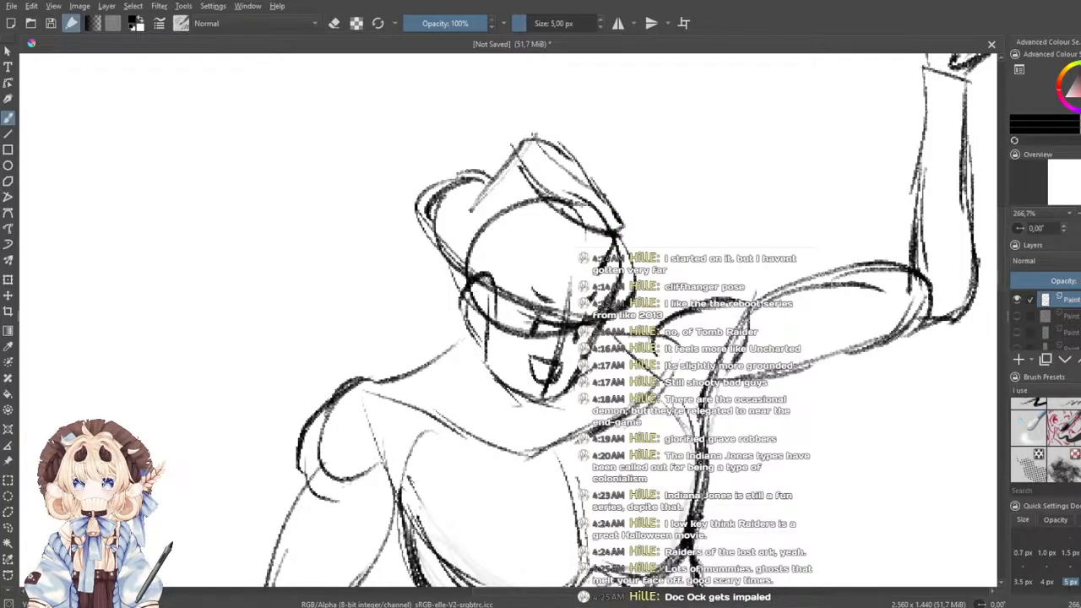
left_click_drag(521, 137, 576, 194)
left_click_drag(539, 152, 618, 221)
key("ctrl+z")
key("ctrl+z")
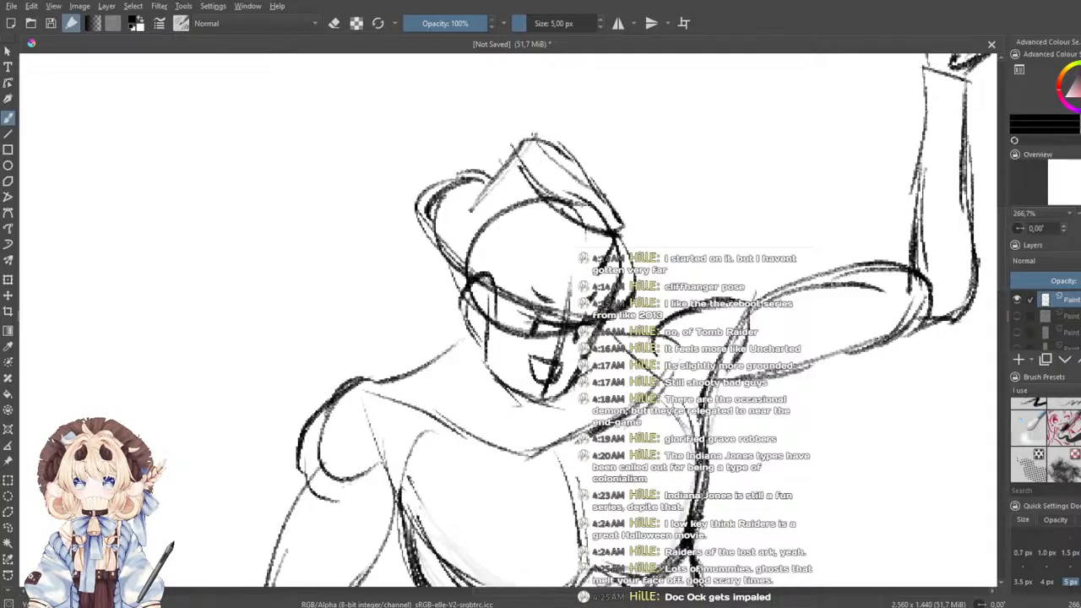
mouse_move(464, 200)
left_mouse_down()
mouse_move(532, 140)
mouse_move(517, 137)
mouse_move(619, 220)
left_mouse_up()
key("ctrl+z")
- Add the curved hatband line around the base of the crown and strengthen the crown's far edge
mouse_move(537, 193)
left_mouse_down()
mouse_move(620, 235)
mouse_move(593, 286)
mouse_move(577, 276)
left_mouse_up()
left_click_drag(477, 197, 581, 278)
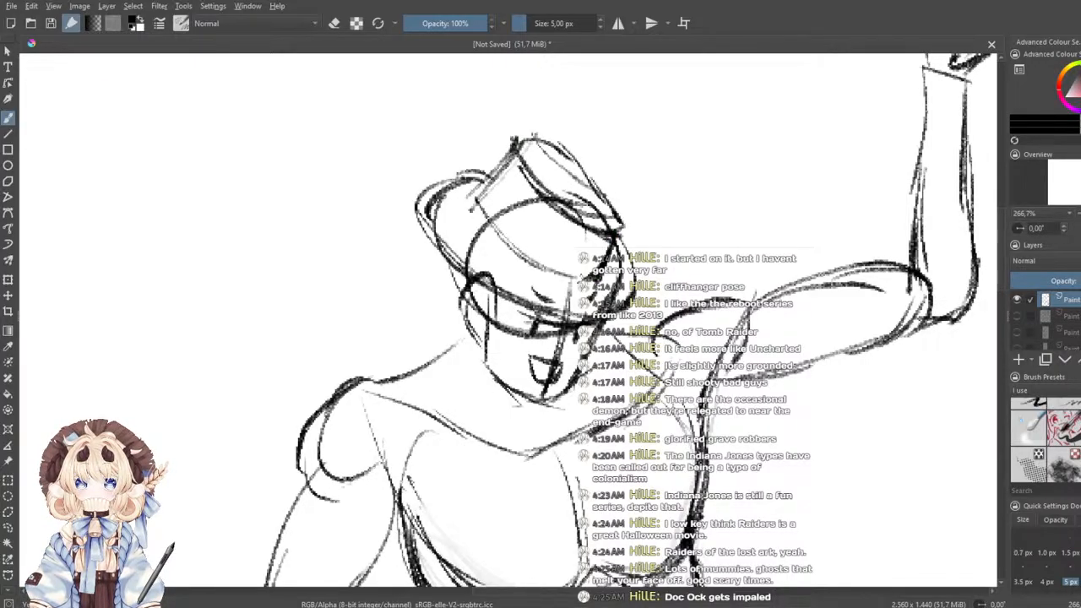
left_click_drag(519, 243, 587, 279)
left_click_drag(583, 171, 589, 186)
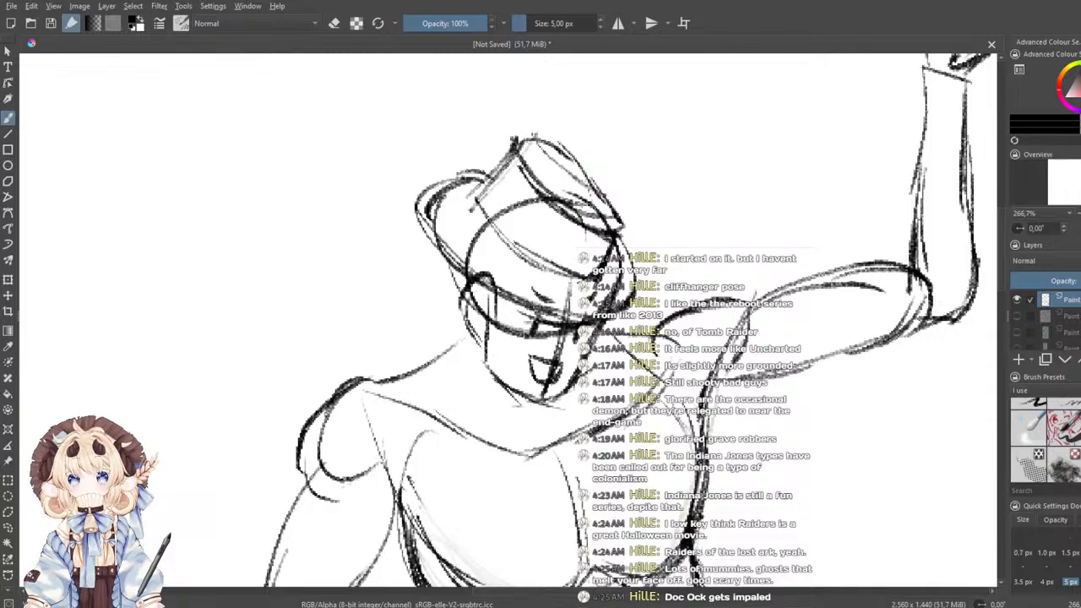
left_click_drag(550, 139, 612, 213)
mouse_move(590, 174)
left_mouse_down()
mouse_move(622, 225)
mouse_move(594, 262)
left_mouse_up()
- Sketch spiky strands of hair sticking out behind the ear below the hat's brim
mouse_move(456, 256)
left_mouse_down()
mouse_move(399, 299)
mouse_move(404, 341)
mouse_move(461, 326)
mouse_move(393, 334)
mouse_move(459, 326)
mouse_move(438, 376)
left_mouse_up()
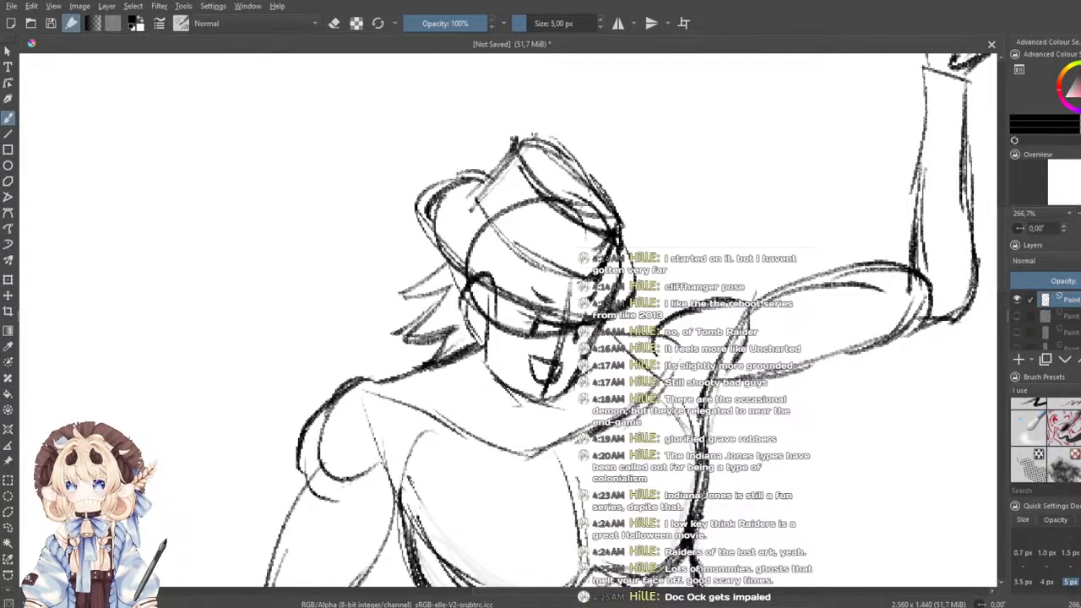
left_click_drag(449, 263, 399, 294)
left_click_drag(395, 292, 461, 287)
mouse_move(454, 292)
left_mouse_down()
mouse_move(394, 336)
mouse_move(468, 330)
mouse_move(414, 366)
left_mouse_up()
left_click_drag(472, 312, 499, 361)
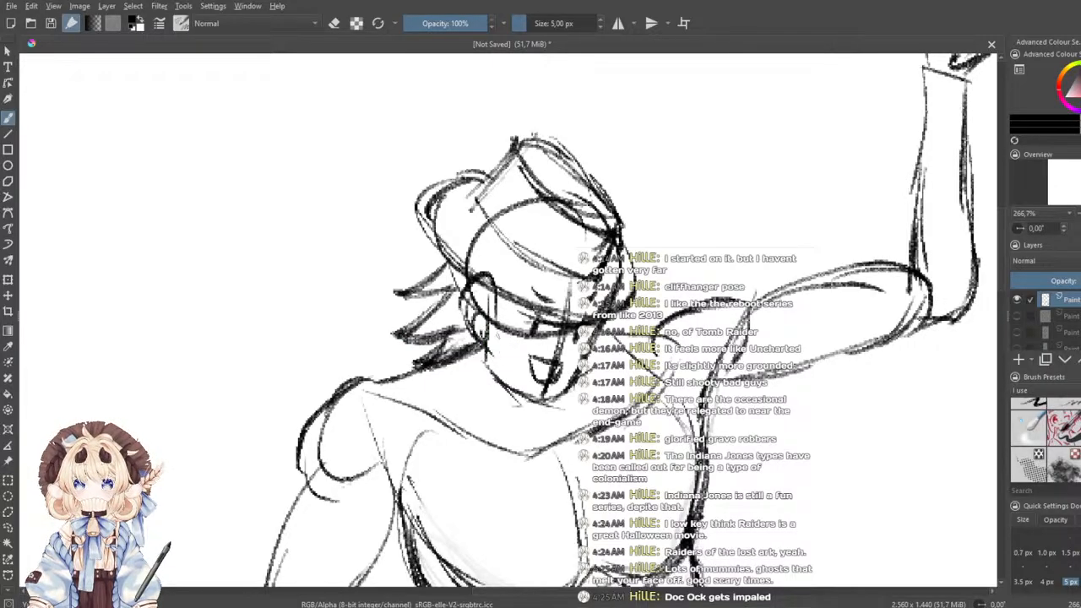
- Add hair strands on both sides of the face and darken the hat's crown lines
left_click_drag(494, 319, 497, 375)
left_click_drag(507, 329, 502, 378)
left_click_drag(614, 319, 641, 361)
mouse_move(597, 336)
left_mouse_down()
mouse_move(641, 364)
mouse_move(630, 332)
mouse_move(639, 336)
mouse_move(633, 357)
left_mouse_up()
mouse_move(540, 163)
left_mouse_down()
mouse_move(616, 242)
mouse_move(498, 220)
mouse_move(610, 289)
left_mouse_up()
mouse_move(505, 218)
left_mouse_down()
mouse_move(617, 308)
mouse_move(624, 300)
left_mouse_up()
- Erase the far side and top of the hat's crown with the 60 px eraser and return to the 5 px sketching brush
scroll(628, 198, "down", 4)
scroll(625, 211, "up", 3)
left_click_drag(985, 455, 985, 481)
scroll(1046, 474, "up", 5)
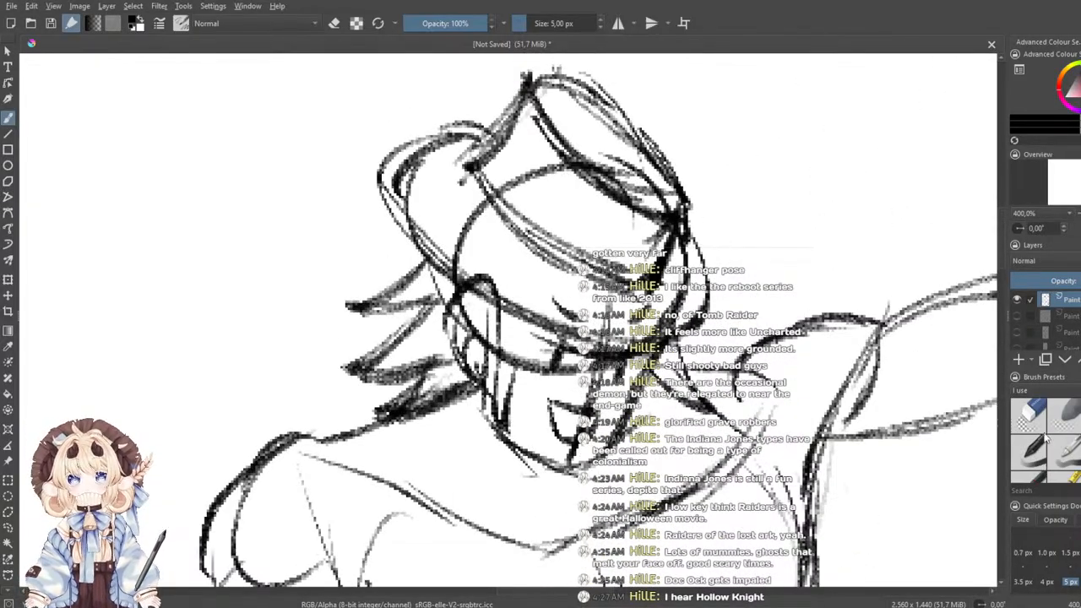
left_click(1044, 416)
left_click_drag(788, 487, 766, 545)
left_click(1064, 417)
mouse_move(591, 266)
left_mouse_down()
mouse_move(532, 283)
mouse_move(617, 291)
mouse_move(557, 228)
mouse_move(541, 254)
mouse_move(609, 254)
mouse_move(577, 120)
left_mouse_up()
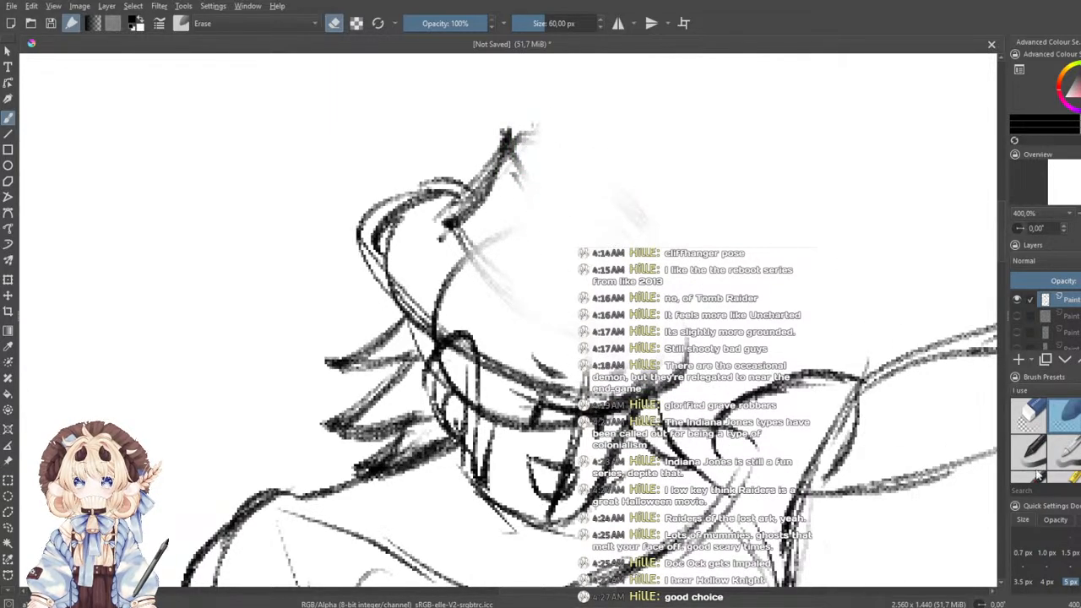
scroll(1027, 431, "down", 2)
left_click(1018, 427)
- Redraw the hat crown's far side and its slanted top ellipse
left_click_drag(663, 355, 695, 257)
left_click_drag(681, 300, 707, 239)
left_click_drag(522, 141, 671, 229)
left_click_drag(533, 166, 683, 243)
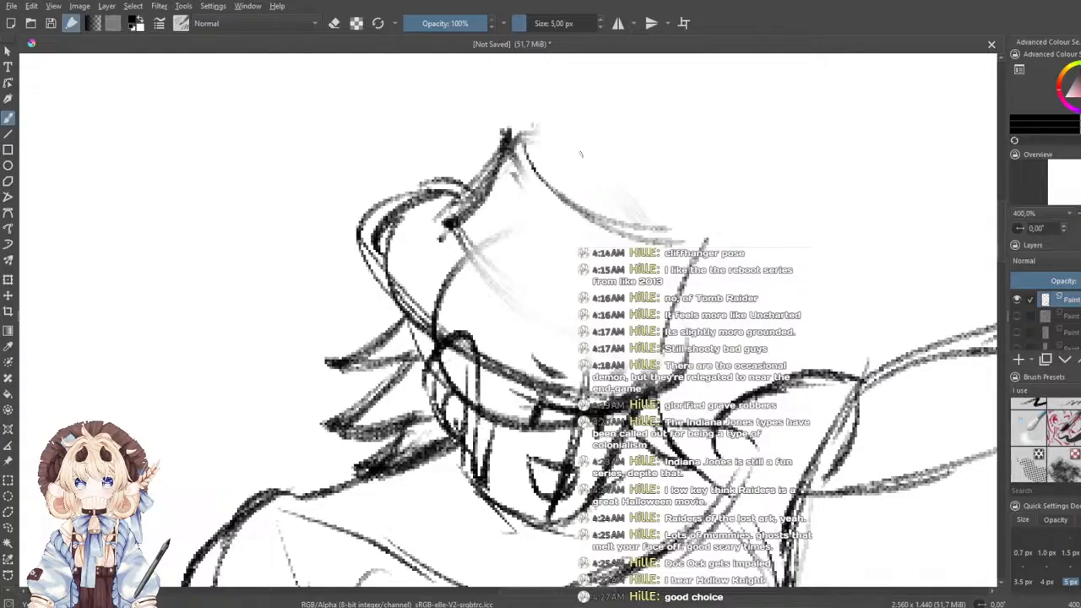
left_click_drag(524, 130, 705, 224)
left_click_drag(644, 179, 722, 237)
left_click_drag(607, 223, 693, 275)
- Redraw the hat's brim across the forehead and around the far side of the head
left_click_drag(440, 321, 644, 395)
mouse_move(515, 365)
left_mouse_down()
mouse_move(668, 410)
mouse_move(706, 399)
left_mouse_up()
mouse_move(680, 299)
left_mouse_down()
mouse_move(729, 364)
mouse_move(625, 399)
left_mouse_up()
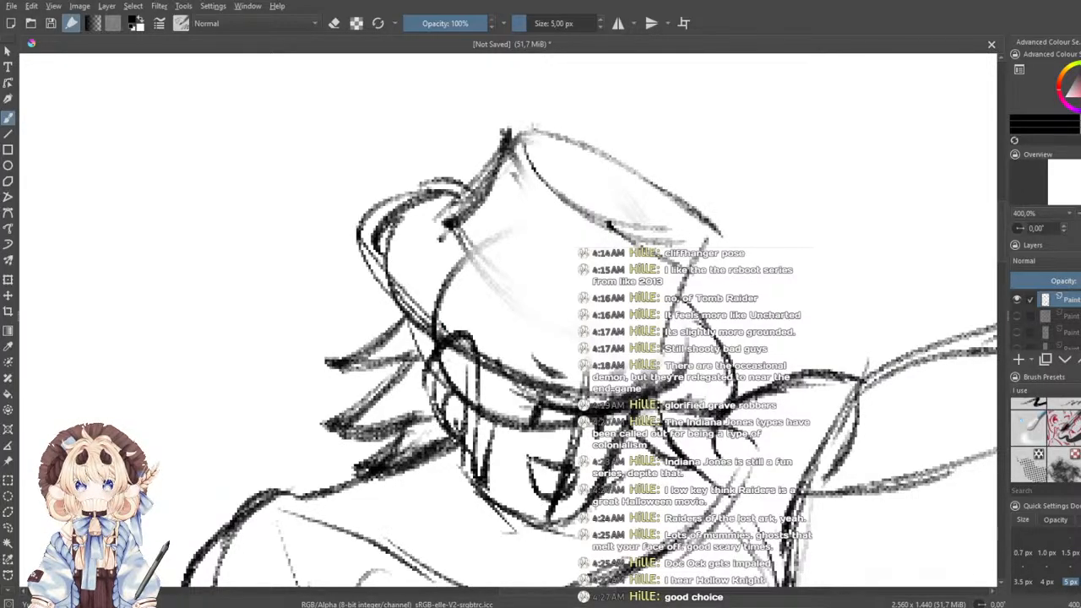
mouse_move(367, 235)
left_mouse_down()
mouse_move(457, 370)
mouse_move(562, 411)
mouse_move(676, 411)
mouse_move(707, 387)
left_mouse_up()
mouse_move(689, 318)
left_mouse_down()
mouse_move(651, 433)
mouse_move(382, 310)
mouse_move(509, 419)
left_mouse_up()
mouse_move(437, 351)
left_mouse_down()
mouse_move(593, 414)
mouse_move(723, 397)
mouse_move(711, 340)
left_mouse_up()
- Darken the crown's far side and thicken the lower edge of its top ellipse
left_click_drag(705, 255, 679, 297)
left_click_drag(685, 207, 683, 283)
left_click_drag(525, 163, 681, 269)
mouse_move(515, 150)
left_mouse_down()
mouse_move(632, 242)
mouse_move(607, 243)
left_mouse_up()
left_click_drag(607, 242, 674, 265)
mouse_move(549, 134)
left_mouse_down()
mouse_move(669, 265)
mouse_move(661, 208)
mouse_move(696, 264)
mouse_move(661, 346)
left_mouse_up()
left_click_drag(684, 295, 654, 359)
left_click_drag(693, 263, 662, 353)
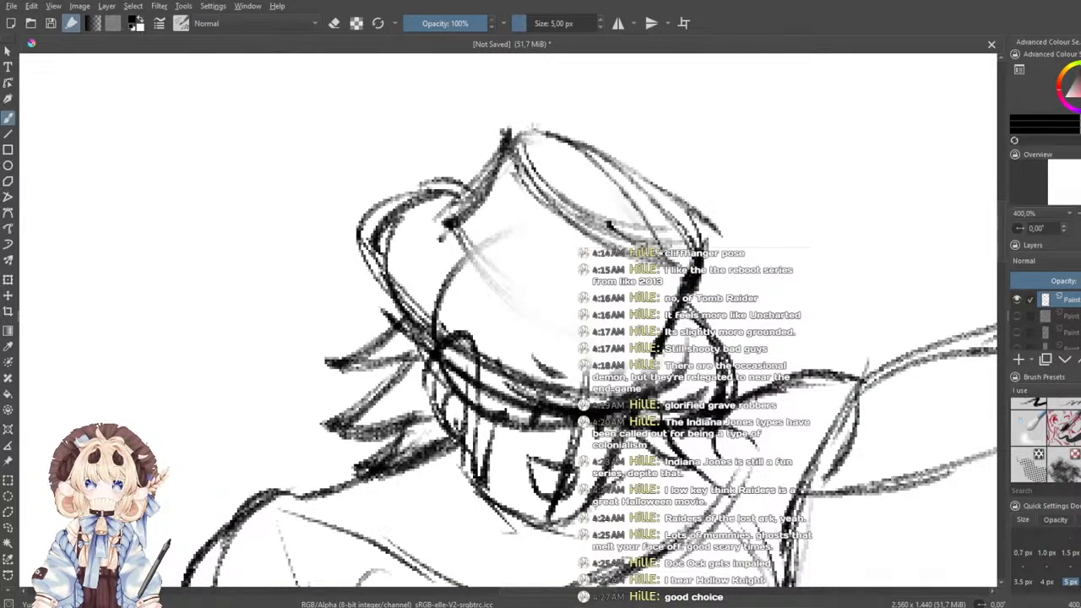
- Reinforce the outlines of the crown's top and near side and the brim's front edge with bolder strokes
left_click_drag(591, 225, 696, 269)
left_click_drag(515, 157, 597, 232)
left_click_drag(504, 127, 517, 161)
mouse_move(510, 127)
left_mouse_down()
mouse_move(630, 196)
mouse_move(681, 253)
left_mouse_up()
left_click_drag(666, 219, 696, 250)
mouse_move(505, 153)
left_mouse_down()
mouse_move(433, 225)
mouse_move(387, 225)
mouse_move(381, 292)
left_mouse_up()
mouse_move(403, 314)
left_mouse_down()
mouse_move(435, 350)
mouse_move(575, 422)
left_mouse_up()
mouse_move(720, 348)
left_mouse_down()
mouse_move(688, 430)
mouse_move(458, 363)
left_mouse_up()
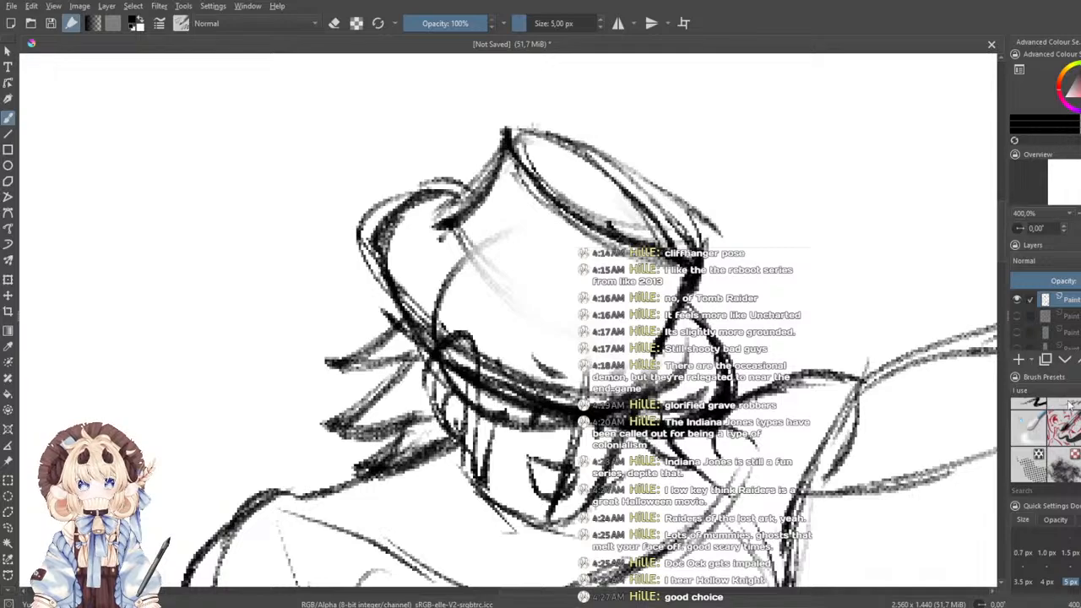
- Fade the sketch lines above the hat's front brim with the 60 px eraser and return to the 5 px sketching brush
scroll(1046, 439, "up", 2)
left_click(1033, 419)
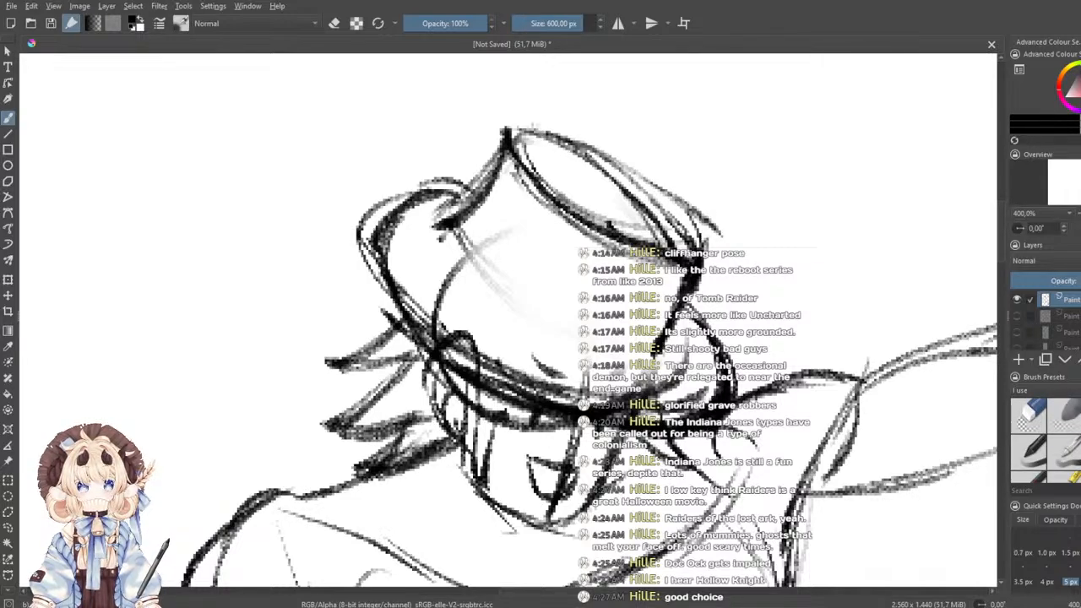
left_click(1066, 418)
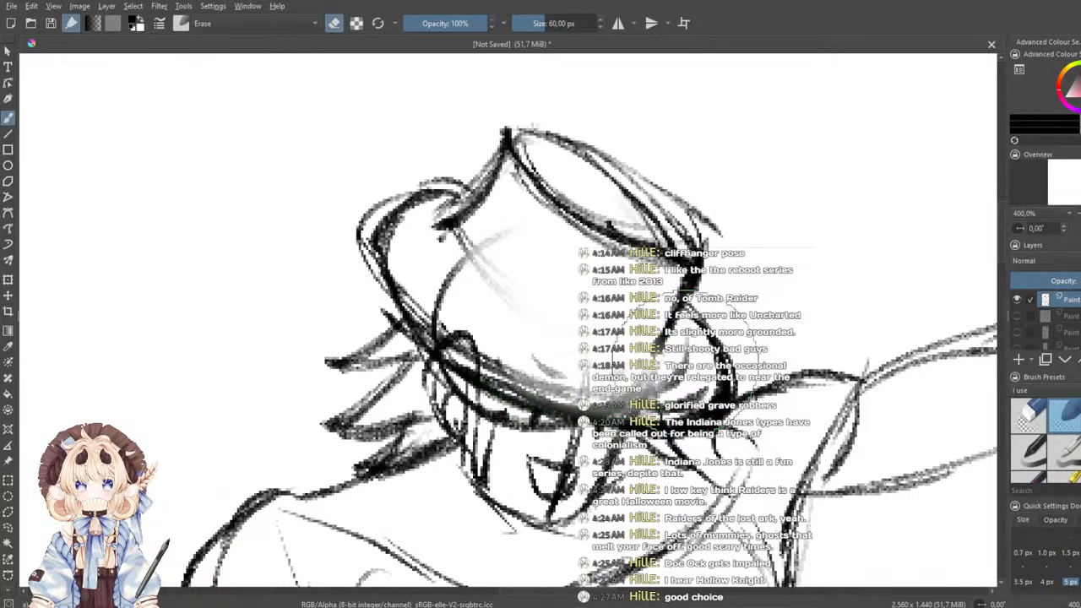
scroll(1046, 439, "down", 2)
key("e")
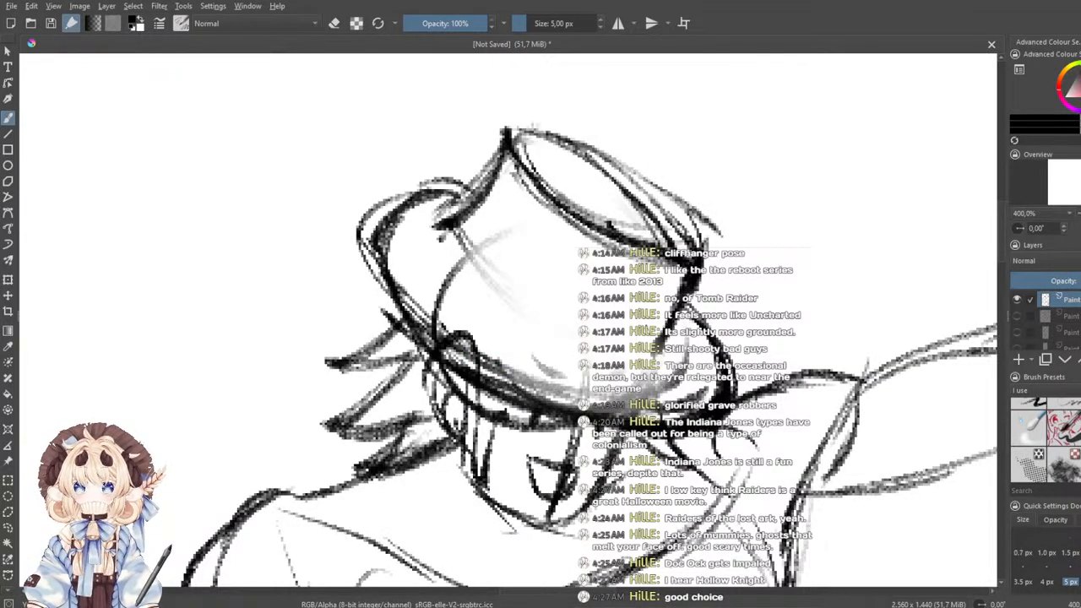
- Draw the hatband as two parallel curves around the crown above the brim
left_click_drag(454, 229, 583, 351)
left_click_drag(445, 234, 578, 350)
left_click_drag(522, 289, 637, 384)
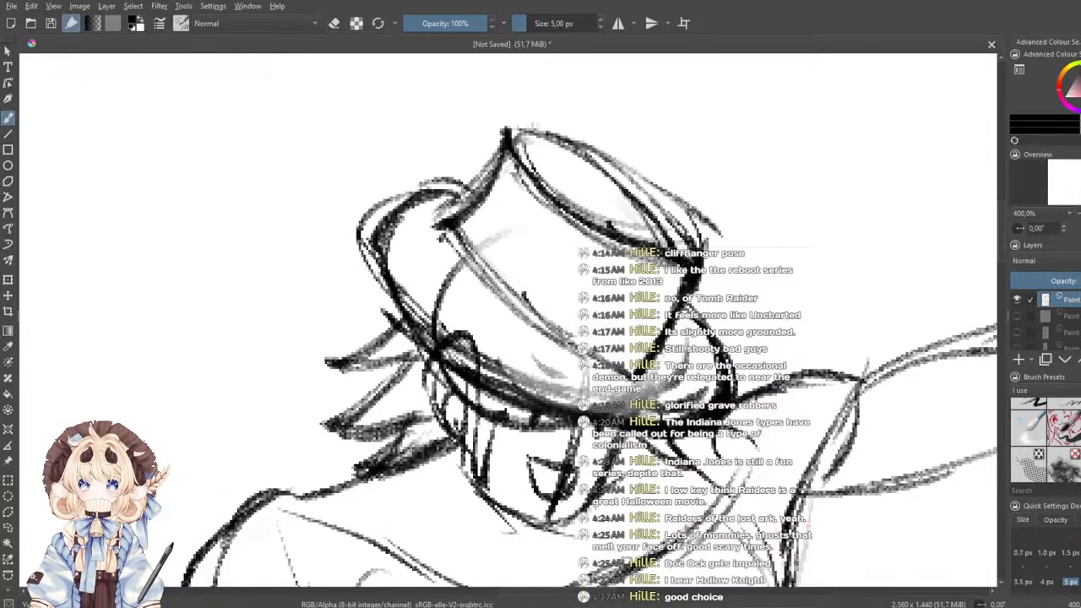
left_click_drag(471, 216, 599, 332)
left_click_drag(535, 279, 615, 359)
left_click_drag(581, 321, 653, 355)
left_click_drag(604, 335, 647, 361)
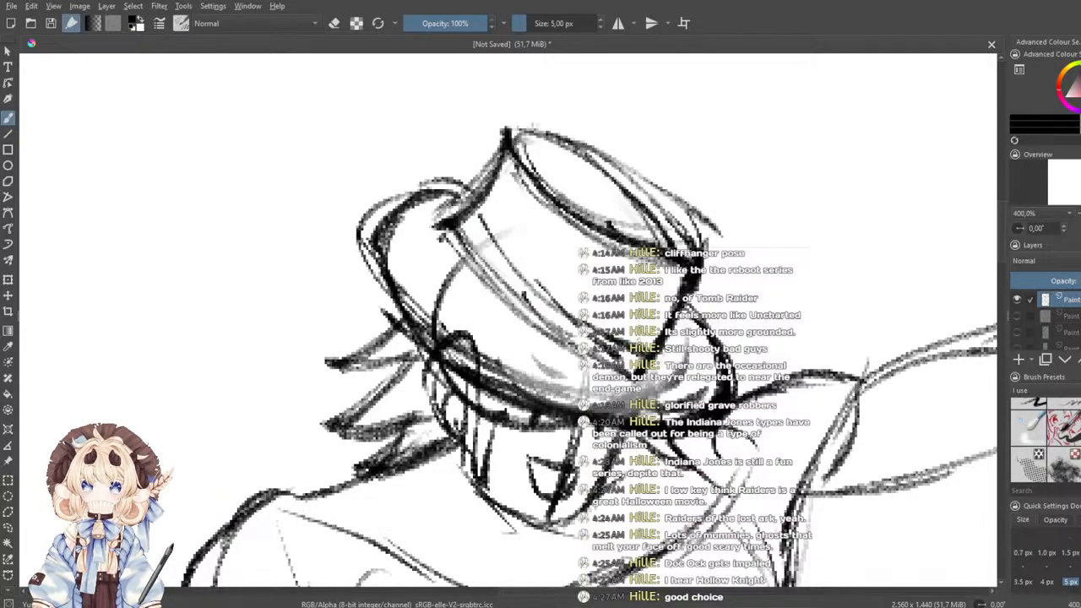
- Darken the crown's near side and top edge, and lighten the excess lines beside it with the eraser
left_click_drag(485, 180, 452, 216)
left_click_drag(507, 146, 551, 196)
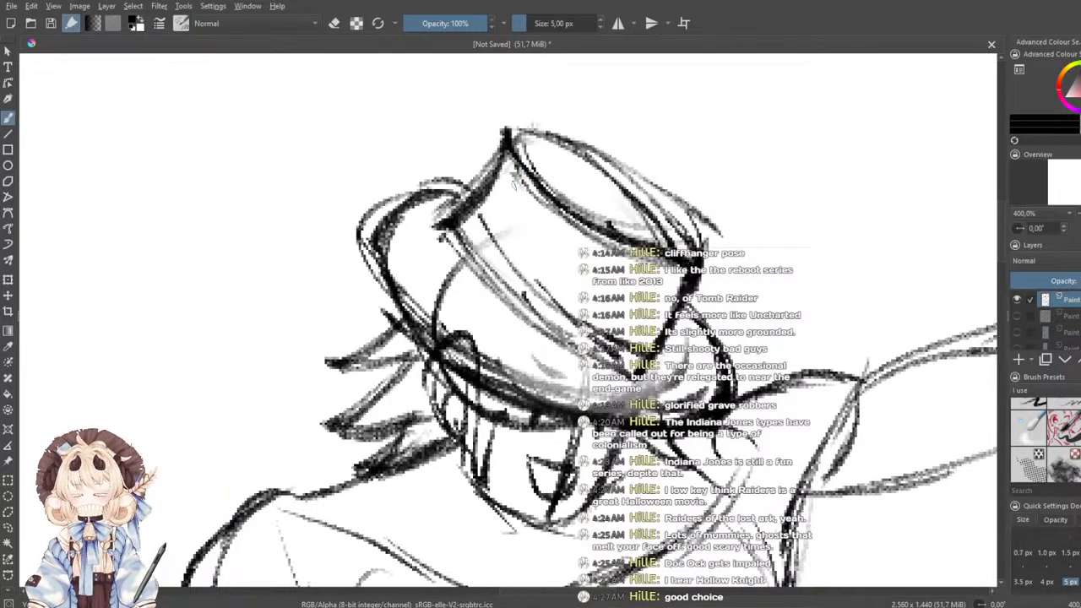
mouse_move(515, 136)
left_mouse_down()
mouse_move(598, 169)
mouse_move(694, 251)
left_mouse_up()
key("e")
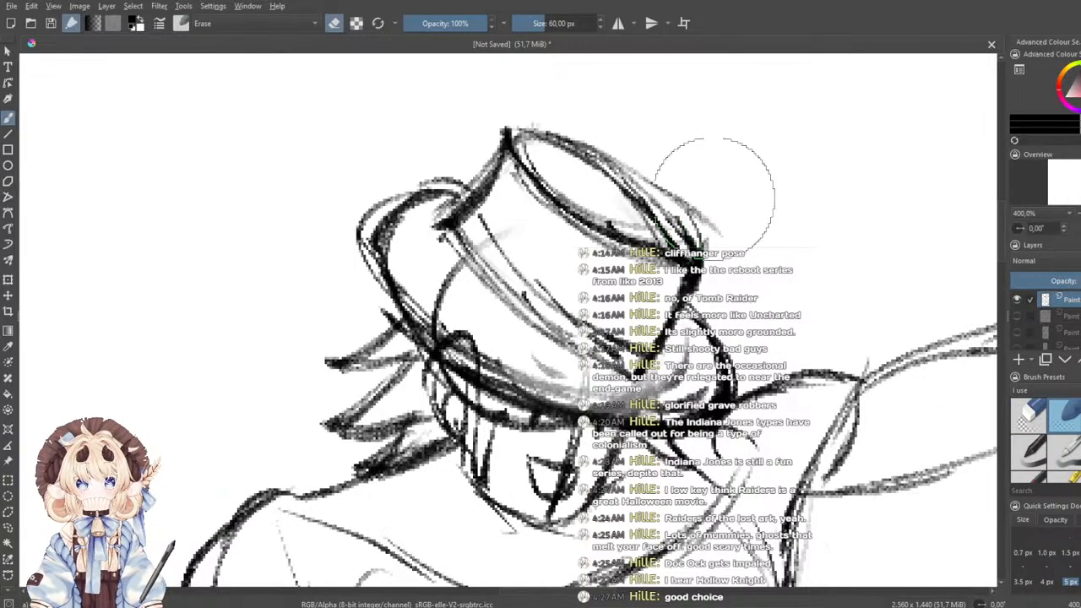
key("e")
- Sketch the pointed shirt collar on the lowered arm's side of the neck
scroll(562, 303, "down", 4)
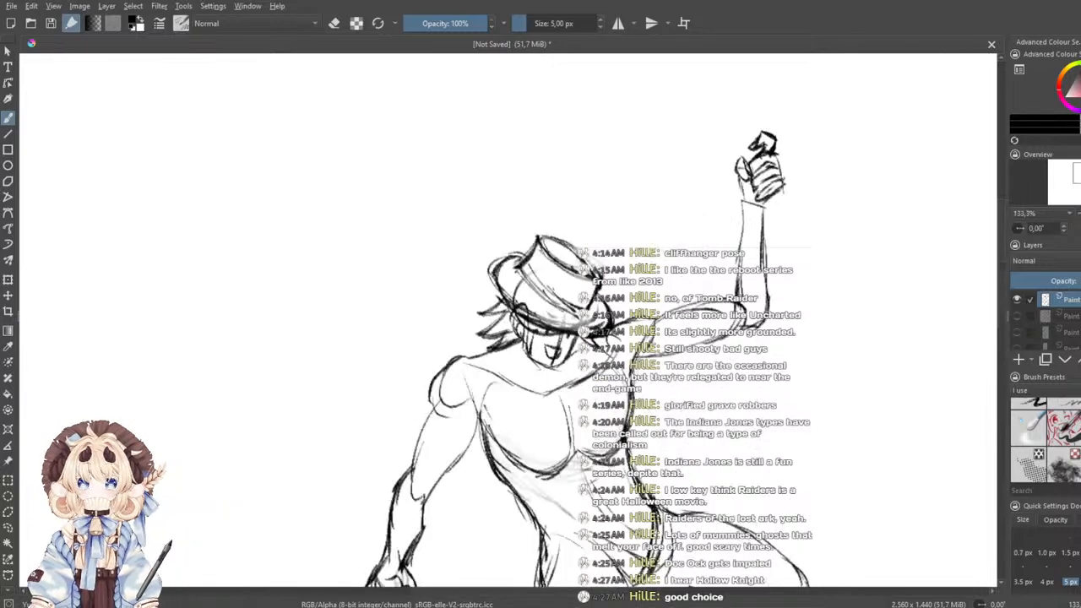
left_click_drag(573, 325, 530, 187)
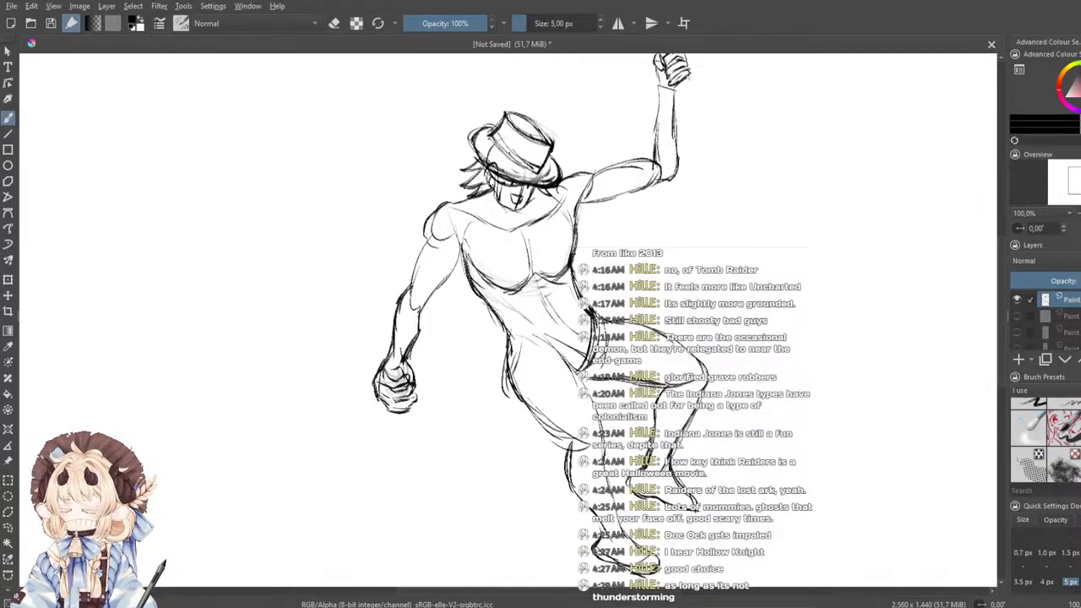
scroll(495, 391, "up", 2)
left_click_drag(514, 321, 505, 396)
scroll(569, 340, "down", 1)
left_click_drag(568, 339, 574, 340)
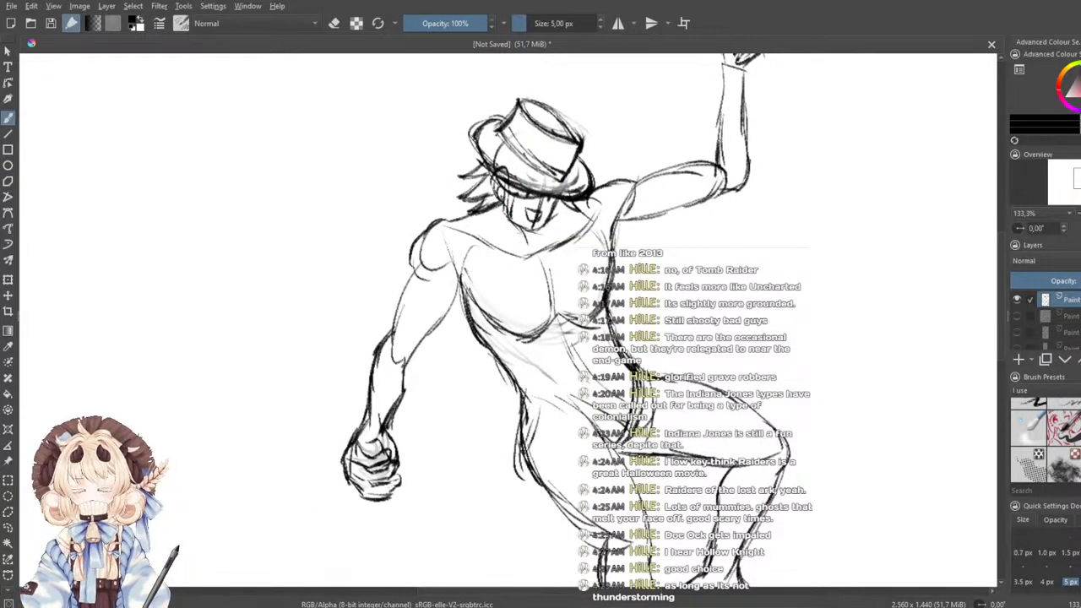
scroll(507, 207, "up", 2)
left_click_drag(548, 257, 532, 290)
mouse_move(470, 211)
left_mouse_down()
mouse_move(522, 277)
mouse_move(512, 294)
left_mouse_up()
left_click_drag(493, 250, 529, 309)
left_click_drag(544, 268, 525, 312)
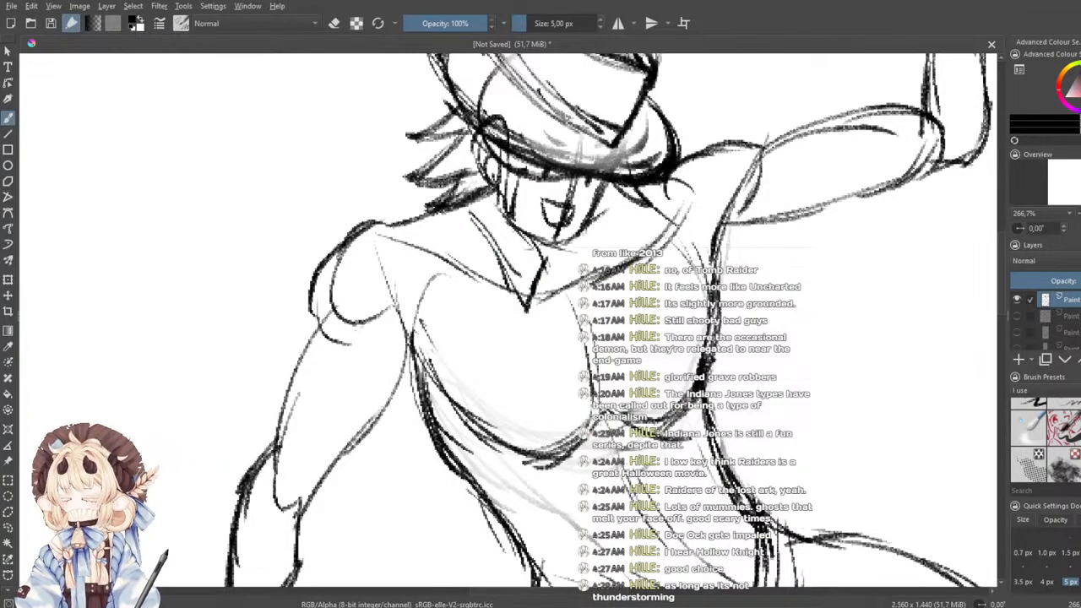
- Sketch the shirt's open front edge running from the collar down over the chest and abdomen
left_click_drag(543, 258, 564, 291)
mouse_move(588, 251)
left_mouse_down()
mouse_move(578, 297)
mouse_move(590, 359)
left_mouse_up()
left_click_drag(567, 292, 568, 416)
left_click_drag(566, 314, 563, 456)
left_click_drag(543, 365, 530, 226)
left_click_drag(558, 262, 512, 511)
left_click_drag(551, 379, 495, 542)
left_click_drag(561, 267, 495, 560)
- Sketch the open shirt's outer edge hanging from the lowered arm's armpit down past the hip, undoing one stray stroke
left_click_drag(446, 362, 492, 260)
mouse_move(446, 133)
left_mouse_down()
mouse_move(404, 404)
mouse_move(448, 517)
left_mouse_up()
left_click_drag(417, 429, 491, 551)
left_click_drag(564, 365, 502, 563)
left_click_drag(524, 279, 405, 489)
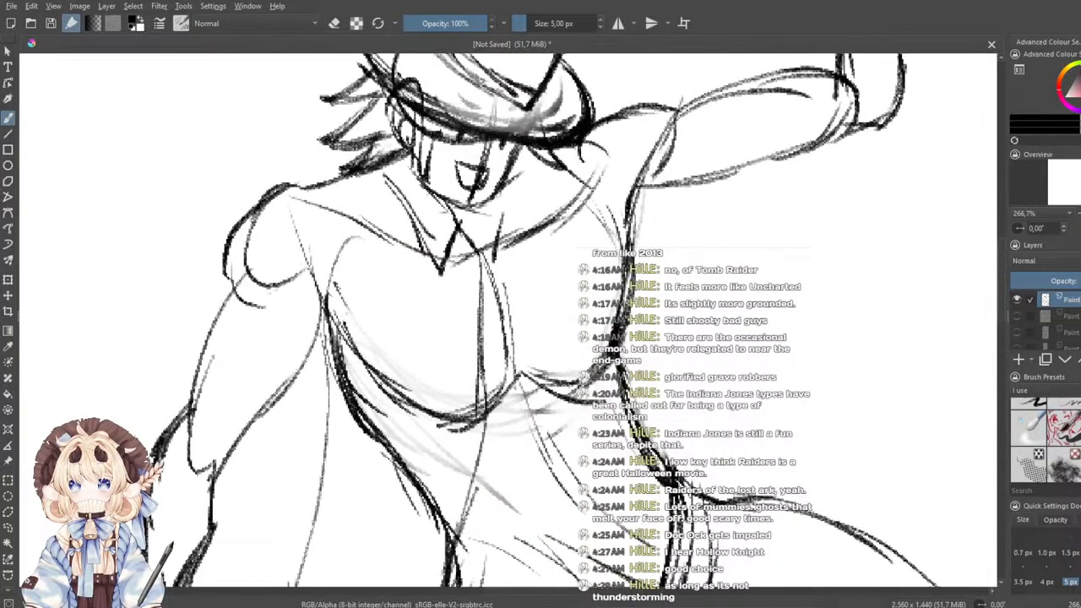
left_click_drag(484, 257, 533, 498)
left_click_drag(527, 318, 580, 197)
key("ctrl+z")
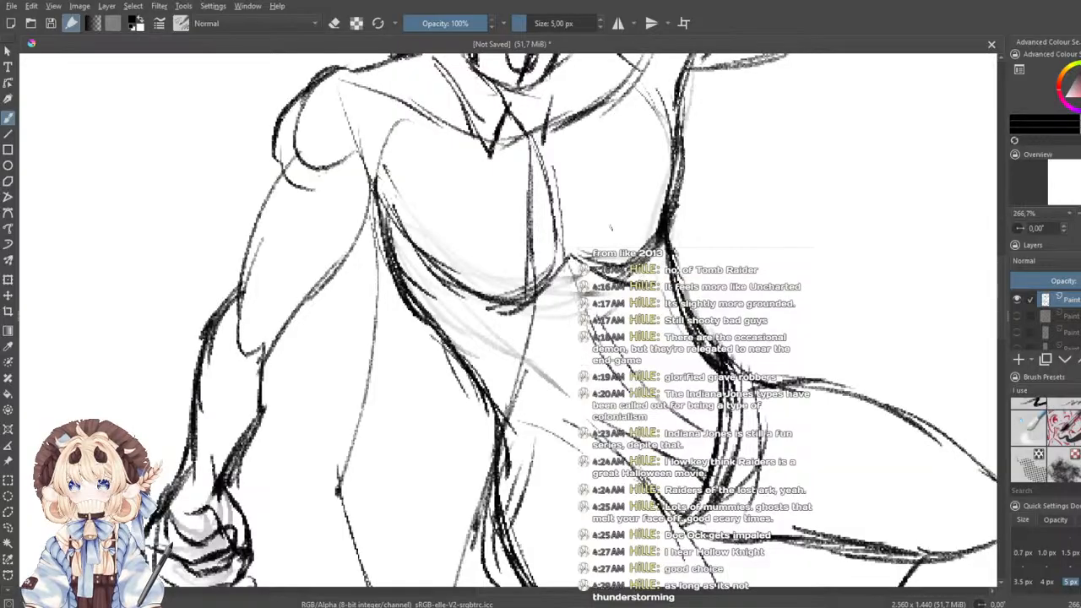
scroll(612, 230, "down", 1)
left_click_drag(626, 238, 607, 299)
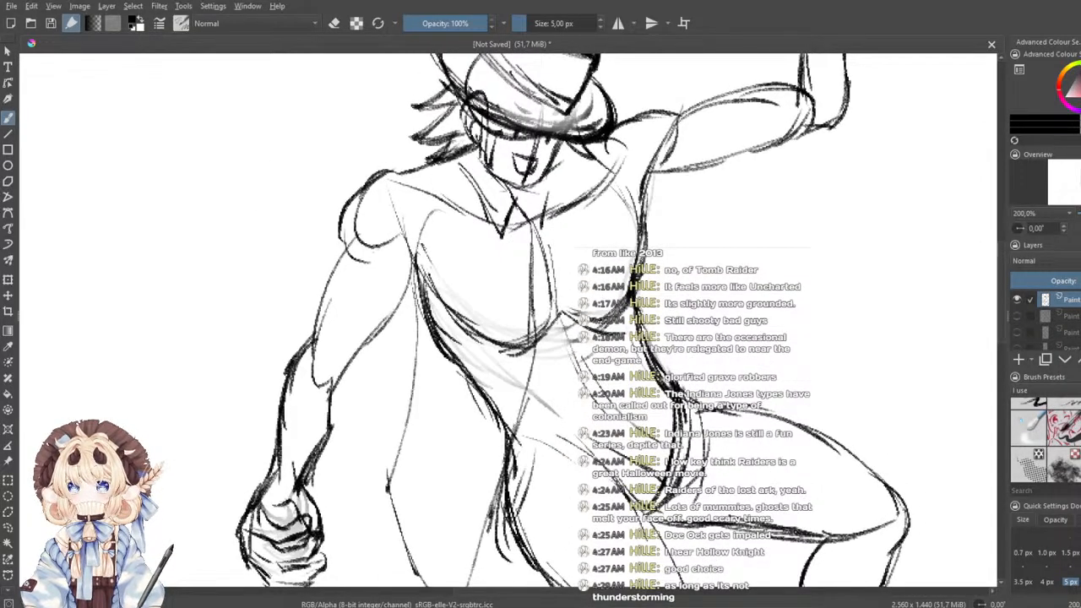
- Add the second collar point below the chin and the shirt's opposite front edge across the chest
left_click_drag(548, 193, 573, 217)
mouse_move(578, 154)
left_mouse_down()
mouse_move(573, 219)
mouse_move(554, 181)
mouse_move(549, 193)
left_mouse_up()
mouse_move(559, 166)
left_mouse_down()
mouse_move(547, 230)
mouse_move(679, 374)
left_mouse_up()
- Sketch the shirt's loose flap billowing out beside the waist below the raised arm, undoing one stroke
left_click_drag(637, 326, 699, 374)
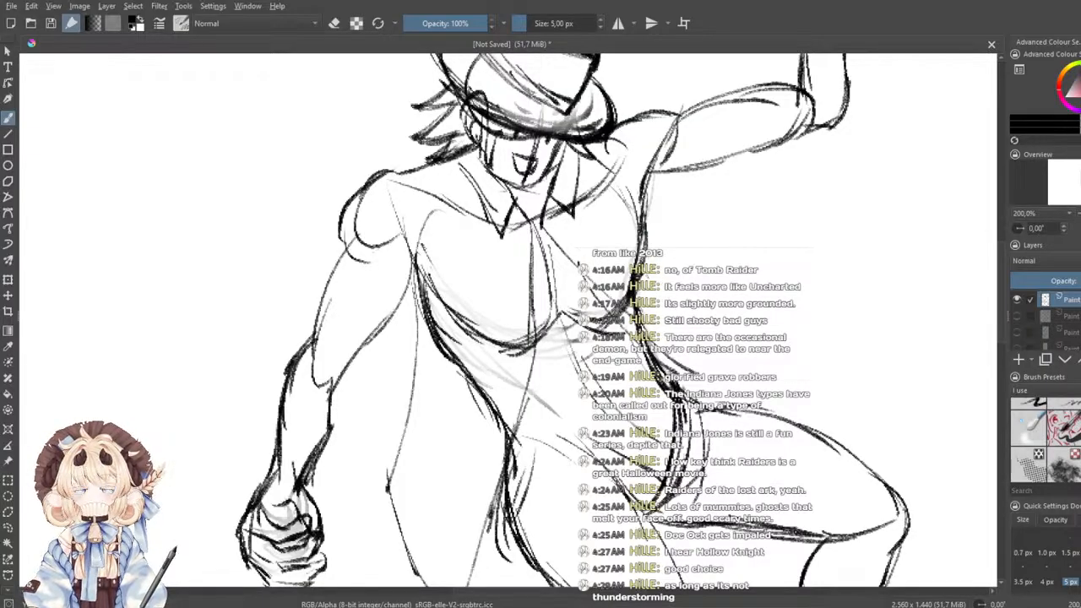
mouse_move(649, 278)
left_mouse_down()
mouse_move(696, 336)
mouse_move(706, 374)
left_mouse_up()
mouse_move(654, 350)
left_mouse_down()
mouse_move(720, 386)
mouse_move(702, 390)
left_mouse_up()
key("ctrl+z")
mouse_move(691, 326)
left_mouse_down()
mouse_move(721, 365)
mouse_move(719, 397)
left_mouse_up()
left_click_drag(661, 366, 716, 390)
mouse_move(541, 422)
left_mouse_down()
mouse_move(571, 267)
mouse_move(564, 288)
mouse_move(579, 304)
left_mouse_up()
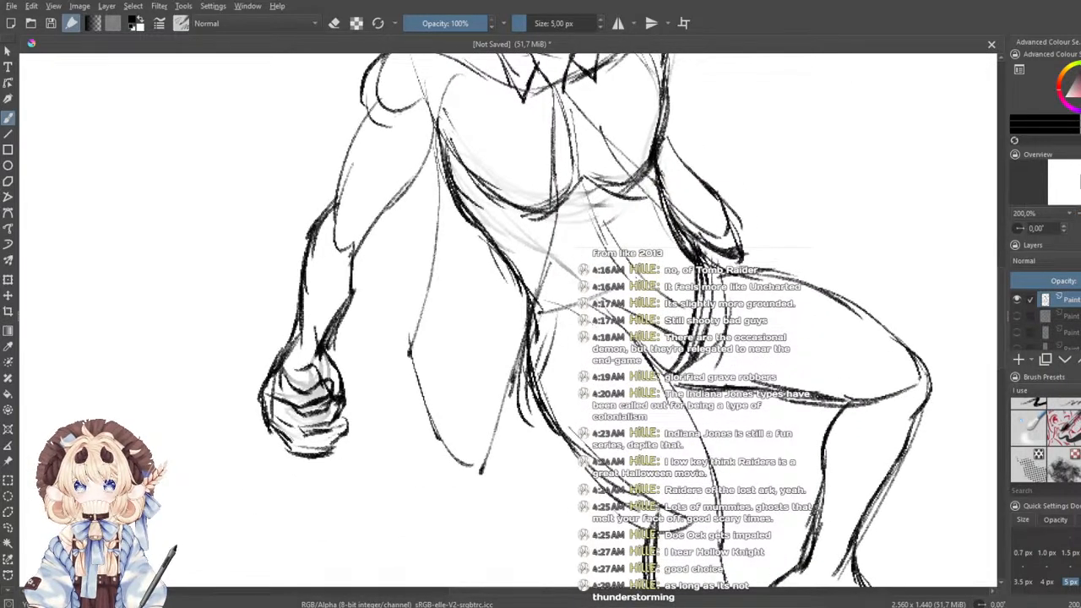
scroll(541, 321, "up", 2)
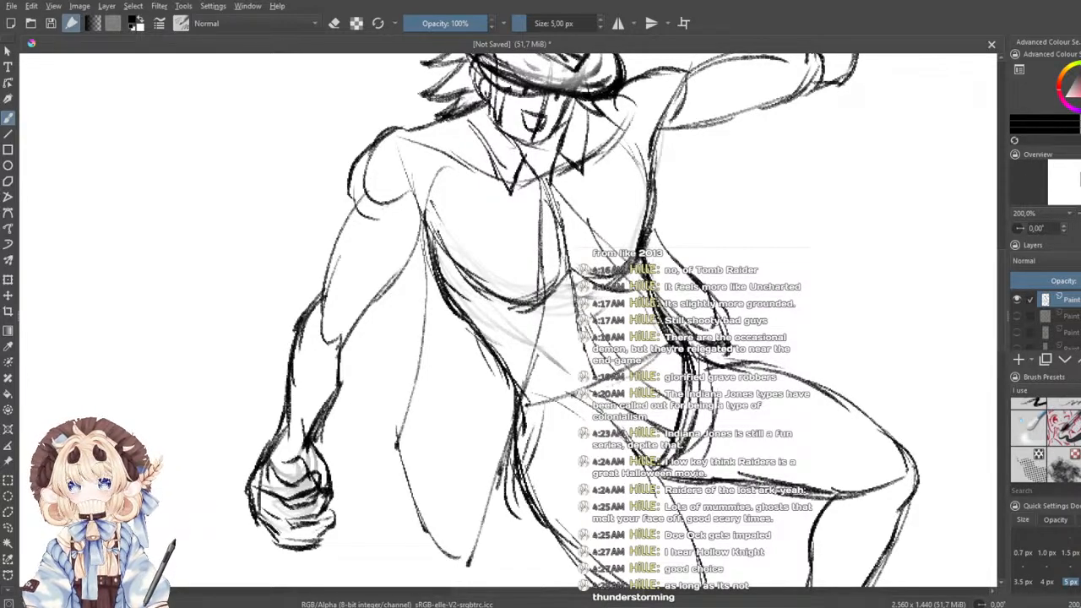
- Sketch the trousers' waistband across the hips with an upper edge and a dark lower edge
mouse_move(522, 422)
left_mouse_down()
mouse_move(632, 394)
mouse_move(676, 353)
left_mouse_up()
left_click_drag(590, 405, 680, 355)
left_click_drag(539, 418, 631, 393)
left_click_drag(526, 422, 609, 410)
left_click_drag(628, 365, 522, 409)
mouse_move(683, 334)
left_mouse_down()
mouse_move(568, 413)
mouse_move(519, 424)
left_mouse_up()
- Sketch the loose trouser leg around the raised thigh, bent knee and shin, including its hem above the foot
mouse_move(603, 404)
left_mouse_down()
mouse_move(551, 419)
mouse_move(479, 165)
left_mouse_up()
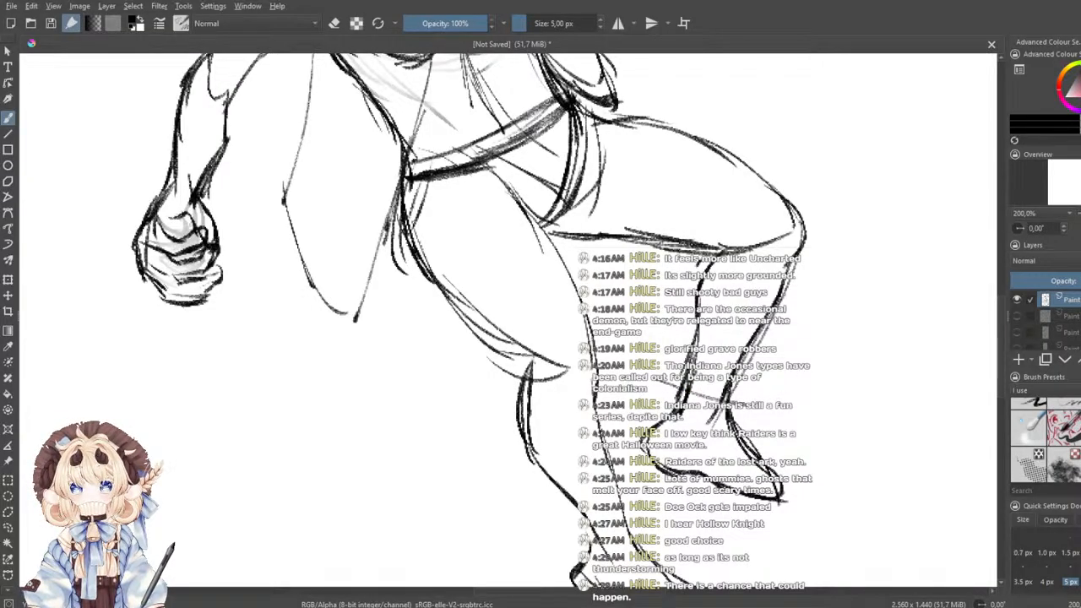
mouse_move(557, 233)
left_mouse_down()
mouse_move(565, 361)
mouse_move(646, 383)
left_mouse_up()
left_click_drag(559, 363, 709, 386)
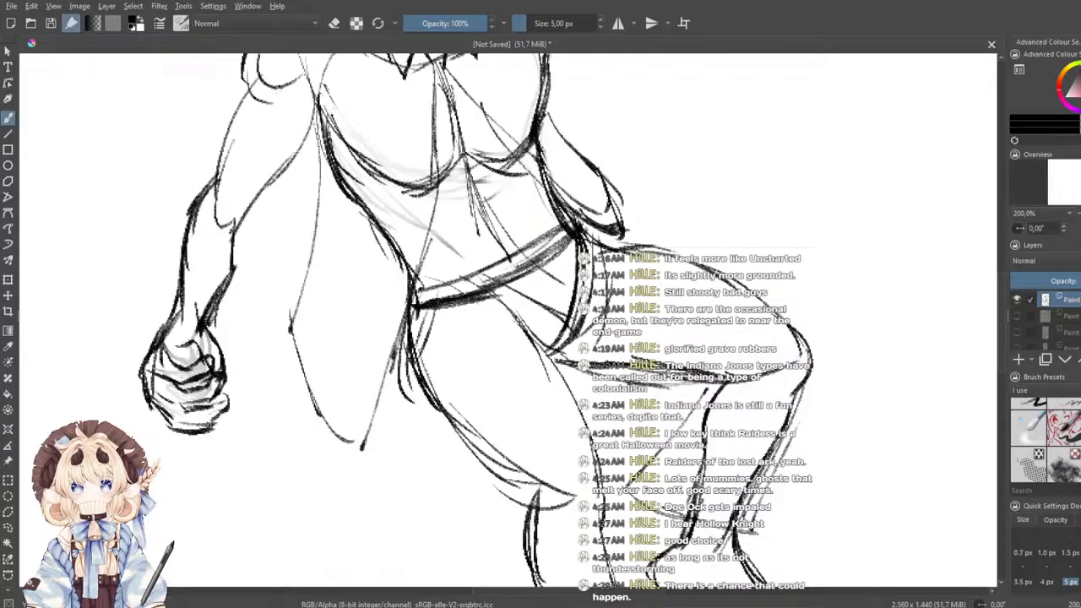
mouse_move(606, 238)
left_mouse_down()
mouse_move(785, 300)
mouse_move(828, 320)
mouse_move(834, 345)
left_mouse_up()
left_click_drag(834, 345, 783, 441)
left_click_drag(819, 370, 768, 475)
- Rough in the loose trouser leg along the hanging leg's thigh and shin
mouse_move(541, 355)
left_mouse_down()
mouse_move(564, 312)
mouse_move(549, 306)
left_mouse_up()
mouse_move(525, 261)
left_mouse_down()
mouse_move(640, 428)
mouse_move(613, 372)
left_mouse_up()
mouse_move(603, 335)
left_mouse_down()
mouse_move(624, 490)
mouse_move(617, 295)
mouse_move(608, 288)
left_mouse_up()
left_click_drag(427, 205, 525, 341)
left_click_drag(462, 280, 530, 363)
mouse_move(575, 322)
left_mouse_down()
mouse_move(560, 289)
mouse_move(614, 347)
mouse_move(638, 466)
left_mouse_up()
mouse_move(512, 314)
left_mouse_down()
mouse_move(519, 449)
mouse_move(628, 472)
left_mouse_up()
left_click_drag(557, 473, 630, 465)
left_click_drag(605, 278, 632, 444)
mouse_move(538, 259)
left_mouse_down()
mouse_move(552, 335)
mouse_move(545, 306)
left_mouse_up()
- Strengthen the hanging leg's outer trouser edge, close the hem at the ankle and add the inner thigh line
left_click_drag(412, 233, 521, 368)
left_click_drag(413, 254, 512, 357)
left_click_drag(507, 353, 525, 503)
mouse_move(516, 400)
left_mouse_down()
mouse_move(528, 523)
mouse_move(629, 525)
left_mouse_up()
mouse_move(556, 523)
left_mouse_down()
mouse_move(610, 528)
mouse_move(647, 508)
left_mouse_up()
left_click_drag(622, 393, 641, 509)
left_click_drag(469, 222, 600, 429)
left_click_drag(479, 238, 598, 428)
left_click_drag(478, 262, 459, 330)
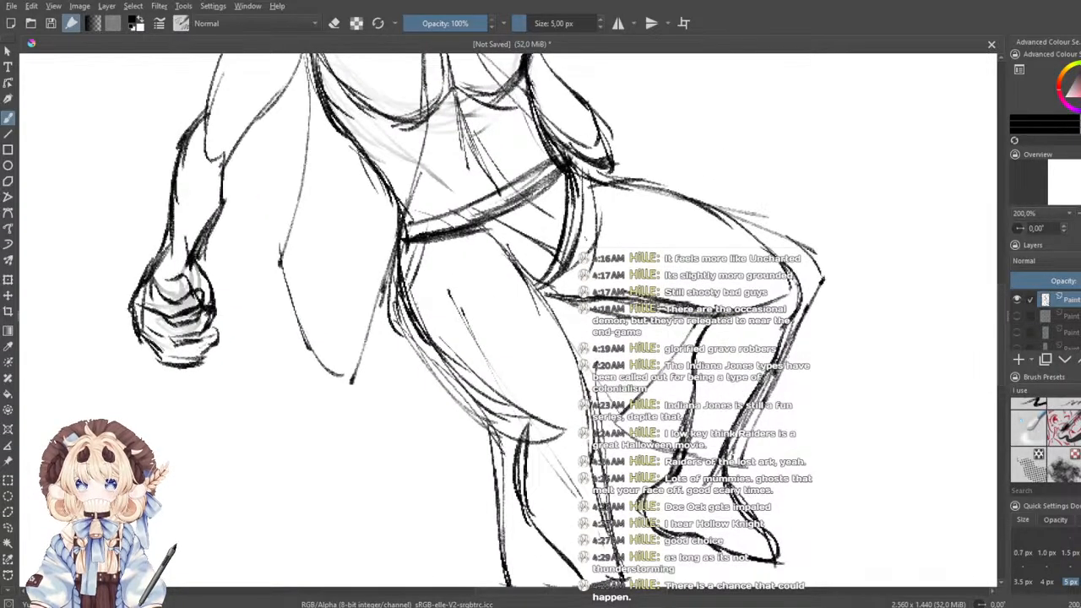
- Add fabric fold lines to the trousers on the raised thigh and behind its knee, undoing one stroke
left_click_drag(659, 406, 777, 326)
left_click_drag(598, 224, 756, 268)
key("ctrl+z")
left_click_drag(619, 201, 752, 252)
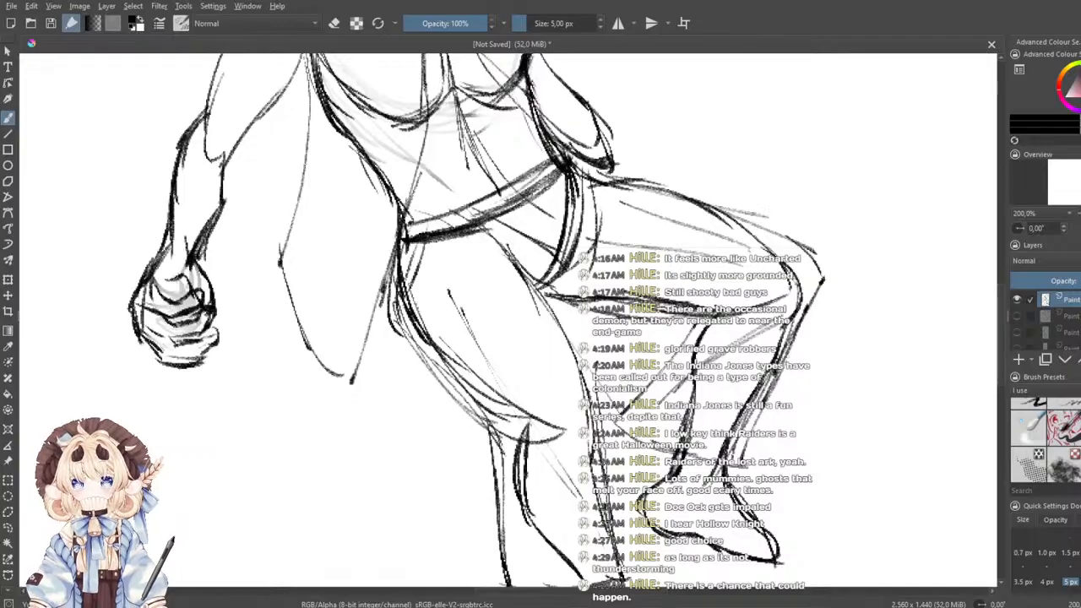
mouse_move(507, 254)
left_mouse_down()
mouse_move(477, 343)
mouse_move(535, 443)
mouse_move(630, 454)
left_mouse_up()
left_click_drag(523, 338, 579, 310)
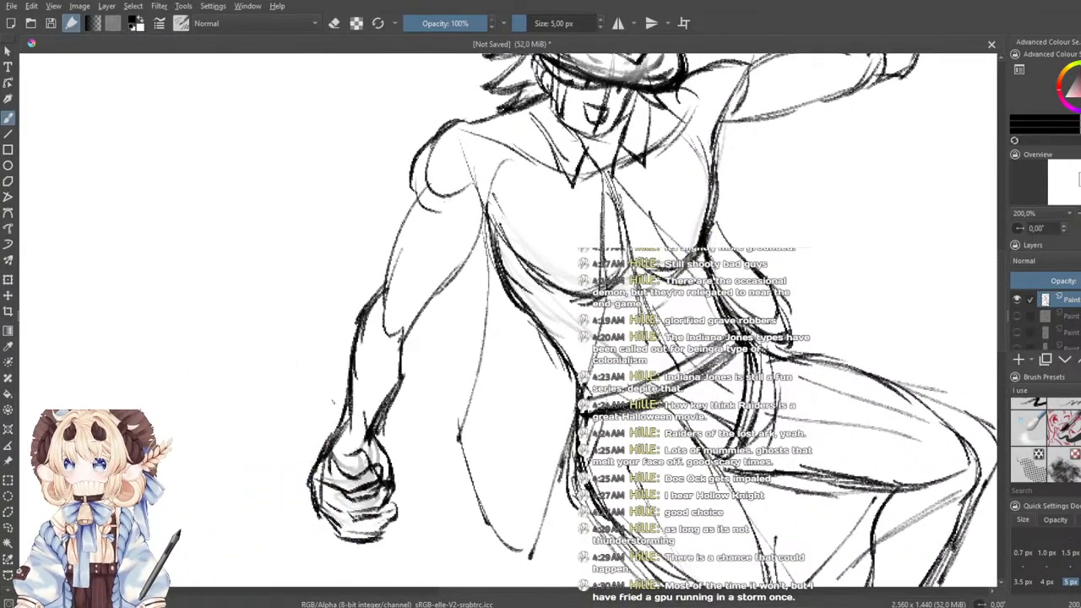
- Sketch the lowered arm's shirt cuff at the wrist and the sleeve's outer edge up to the shoulder, undoing one stroke
mouse_move(334, 402)
left_mouse_down()
mouse_move(372, 420)
mouse_move(357, 425)
left_mouse_up()
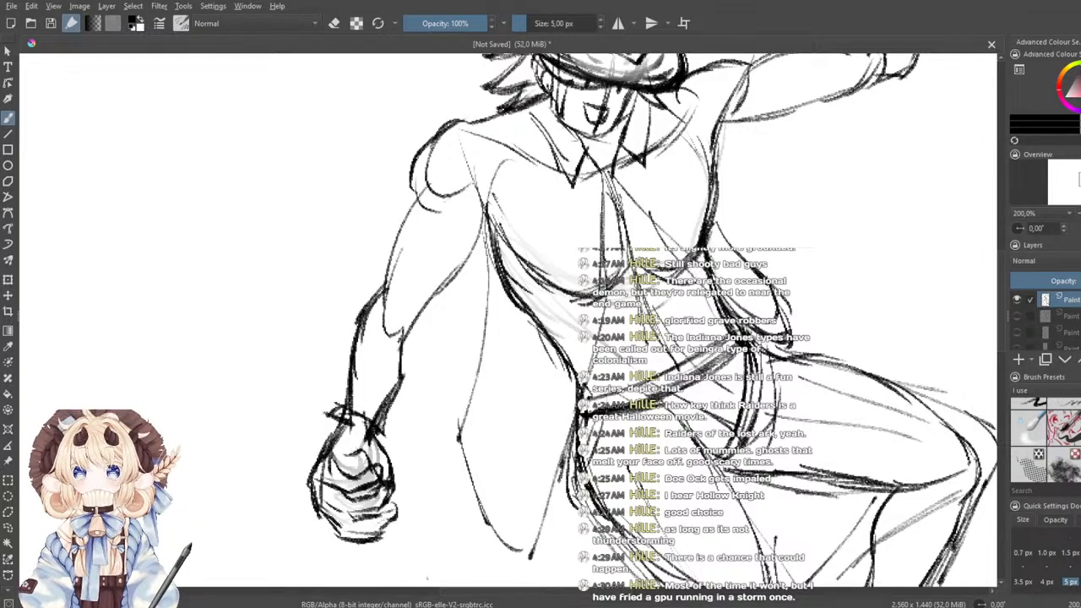
left_click_drag(418, 165, 365, 328)
left_click_drag(387, 242, 350, 343)
key("ctrl+z")
left_click_drag(419, 169, 348, 359)
left_click_drag(362, 316, 336, 421)
left_click_drag(341, 412, 333, 428)
left_click_drag(363, 385, 348, 405)
- Sketch the inner edge of the lowered arm's sleeve from the armpit down to the cuff
left_click_drag(489, 222, 429, 312)
left_click_drag(478, 257, 407, 363)
left_click_drag(429, 326, 381, 438)
left_click_drag(403, 397, 372, 423)
left_click_drag(499, 224, 445, 287)
- Sketch the shirt sleeve's loose edges along the raised upper arm
left_click_drag(591, 254, 432, 379)
left_click_drag(534, 277, 718, 217)
left_click_drag(598, 252, 759, 211)
left_click_drag(610, 149, 533, 236)
mouse_move(503, 279)
left_mouse_down()
mouse_move(593, 239)
mouse_move(608, 220)
left_mouse_up()
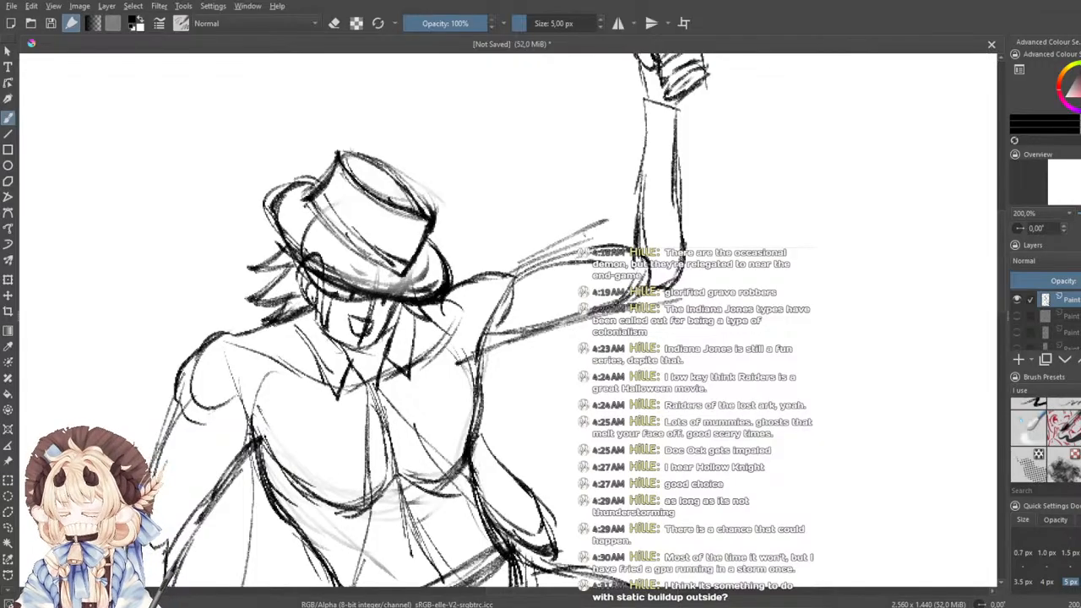
left_click_drag(545, 235, 523, 287)
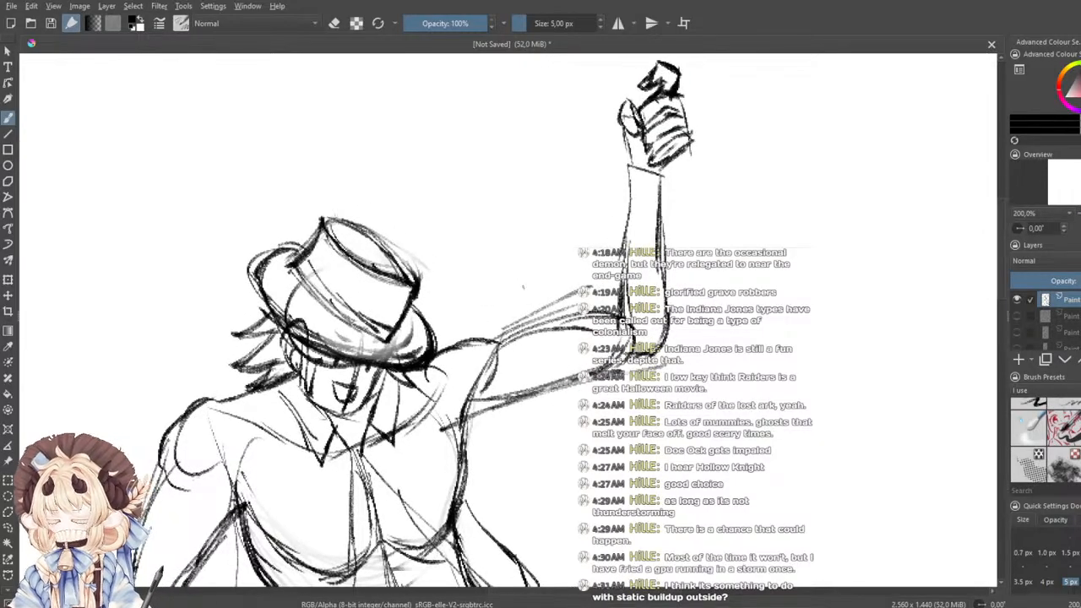
- Sketch the sleeve around the raised forearm and elbow, with an open cuff below the gripping hand
mouse_move(617, 199)
left_mouse_down()
mouse_move(686, 223)
mouse_move(670, 294)
left_mouse_up()
left_click_drag(678, 255, 665, 387)
left_click_drag(645, 390, 609, 405)
left_click_drag(678, 373, 656, 386)
left_click_drag(622, 207, 619, 308)
mouse_move(623, 257)
left_mouse_down()
mouse_move(598, 347)
mouse_move(637, 314)
left_mouse_up()
left_click_drag(515, 361, 633, 311)
mouse_move(621, 201)
left_mouse_down()
mouse_move(607, 345)
mouse_move(658, 303)
left_mouse_up()
left_click_drag(623, 199, 620, 252)
left_click_drag(618, 280, 612, 319)
left_click_drag(630, 212, 644, 223)
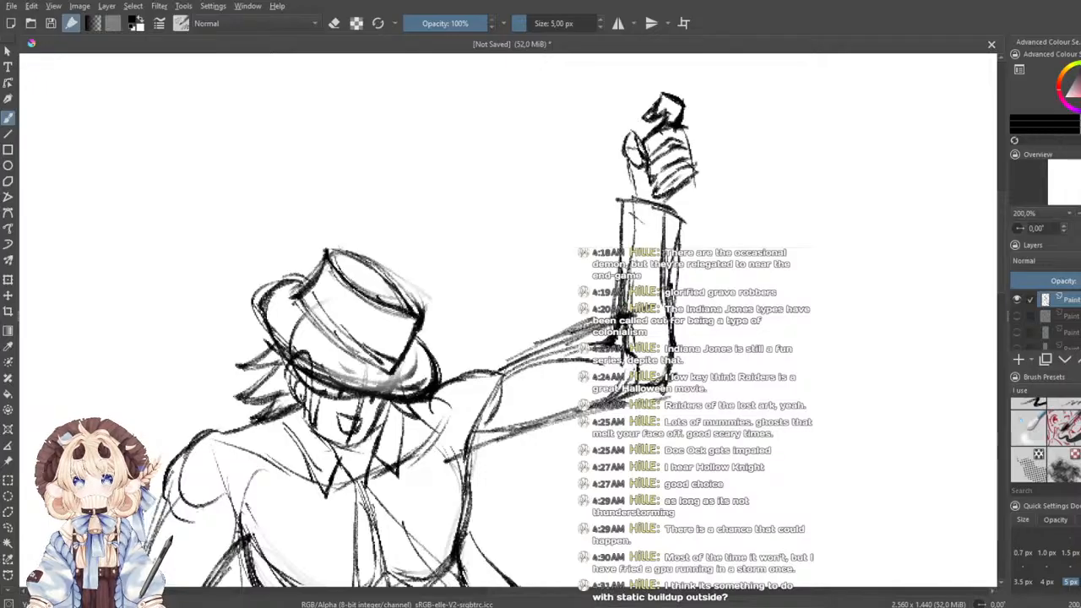
key("e")
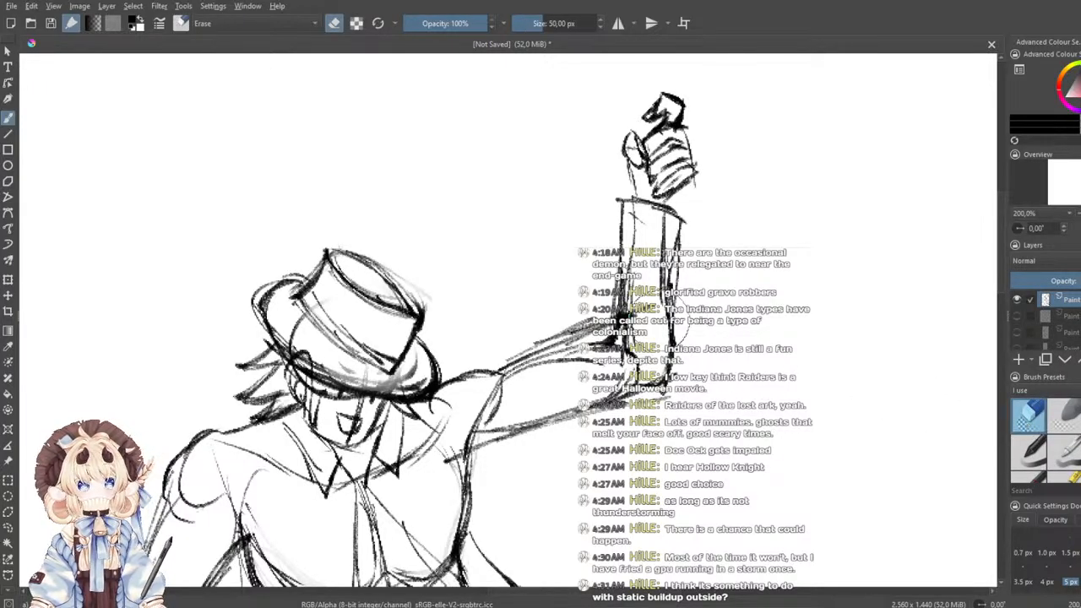
key("e")
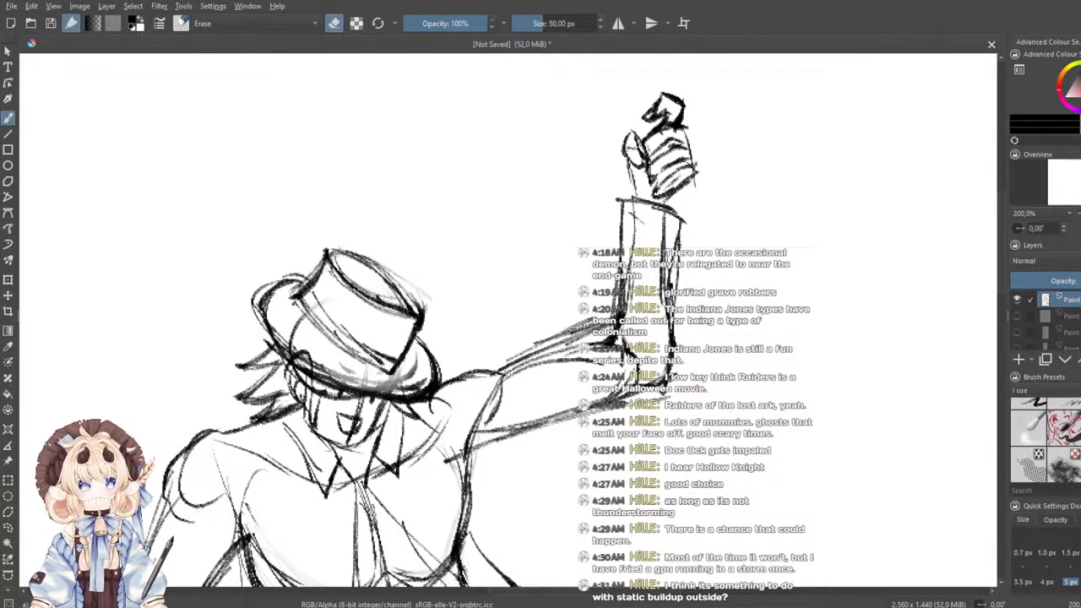
- Darken the raised forearm's sleeve edges and cuff, and strengthen the wrist line
left_click_drag(580, 342, 632, 315)
left_click_drag(617, 237, 618, 310)
left_click_drag(620, 227, 617, 273)
left_click_drag(659, 209, 693, 224)
left_click_drag(683, 213, 670, 327)
mouse_move(620, 201)
left_mouse_down()
mouse_move(665, 210)
mouse_move(625, 262)
left_mouse_up()
left_click_drag(620, 218, 618, 232)
mouse_move(632, 169)
left_mouse_down()
mouse_move(628, 205)
mouse_move(671, 213)
left_mouse_up()
- Thicken the lowered arm's inner sleeve edge and extend the cuff line across the wrist
mouse_move(523, 405)
left_mouse_down()
mouse_move(550, 345)
mouse_move(602, 343)
mouse_move(688, 283)
mouse_move(833, 134)
left_mouse_up()
left_click_drag(553, 274, 471, 446)
left_click_drag(492, 381, 451, 467)
left_click_drag(489, 386, 456, 472)
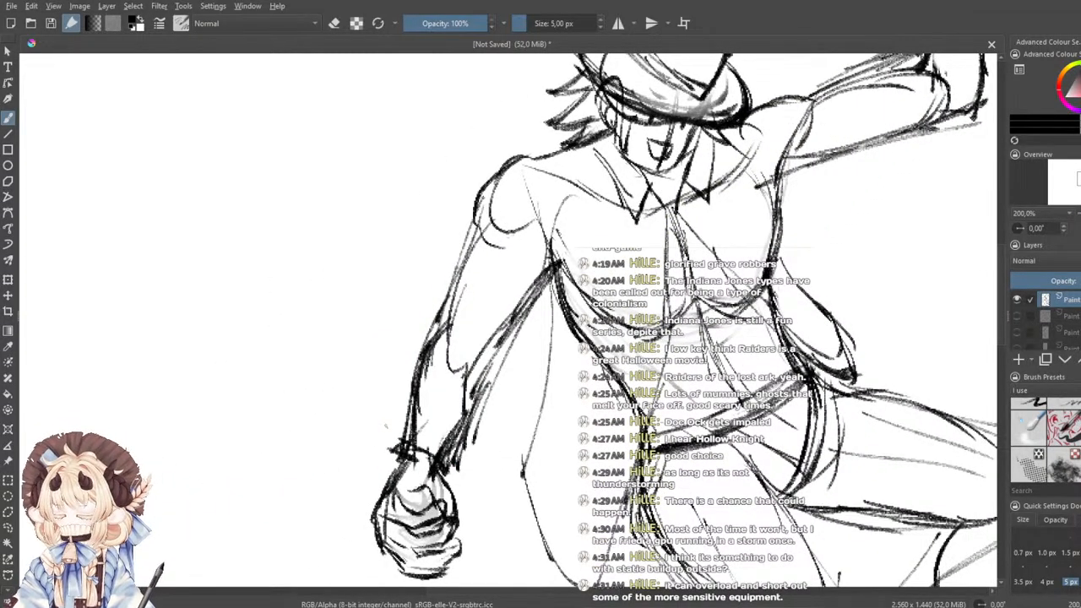
left_click_drag(386, 426, 388, 395)
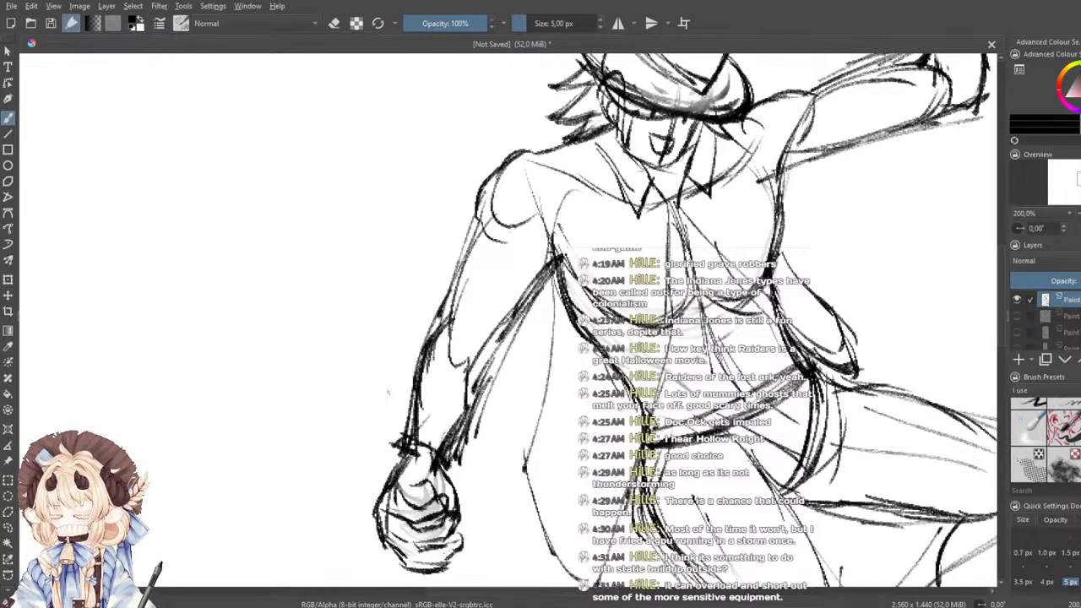
left_click_drag(389, 392, 401, 374)
mouse_move(406, 419)
left_mouse_down()
mouse_move(462, 435)
mouse_move(487, 427)
left_mouse_up()
left_click_drag(504, 329, 478, 420)
mouse_move(530, 282)
left_mouse_down()
mouse_move(482, 384)
mouse_move(500, 340)
left_mouse_up()
- Darken the hanging shirt flap's outer edge from the armpit past the hip down to its pointed lower corner
mouse_move(569, 253)
left_mouse_down()
mouse_move(539, 434)
mouse_move(563, 498)
left_mouse_up()
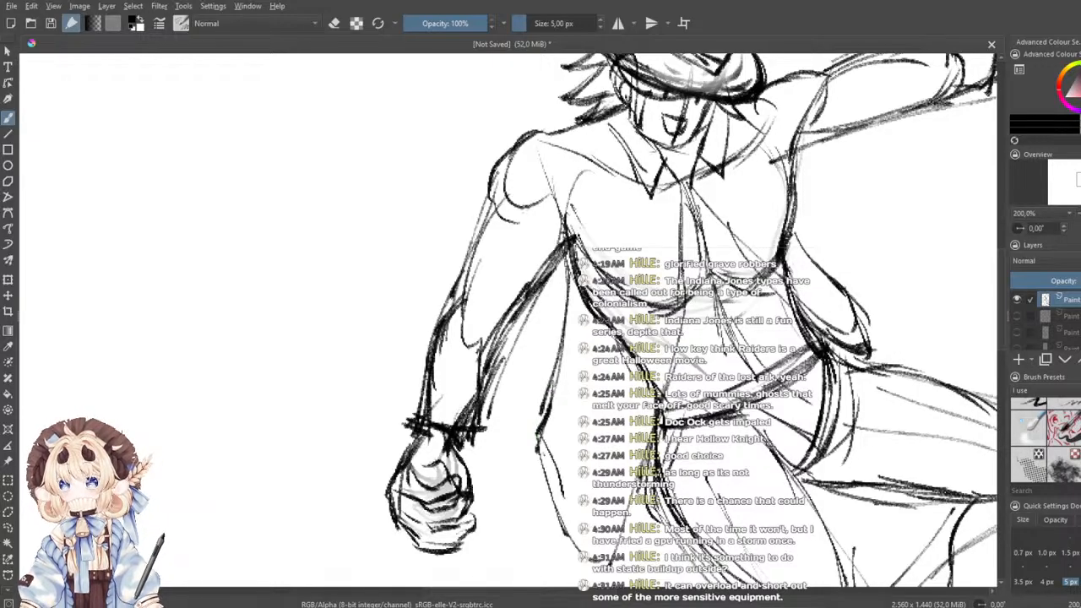
left_click_drag(534, 431, 578, 553)
left_click_drag(552, 500, 600, 566)
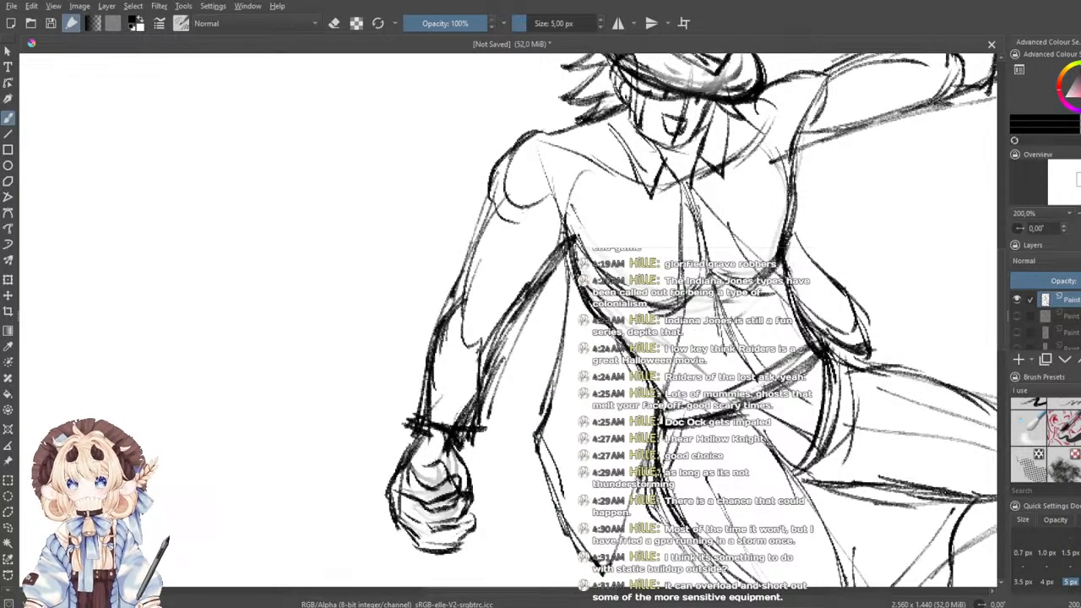
left_click_drag(661, 382, 610, 587)
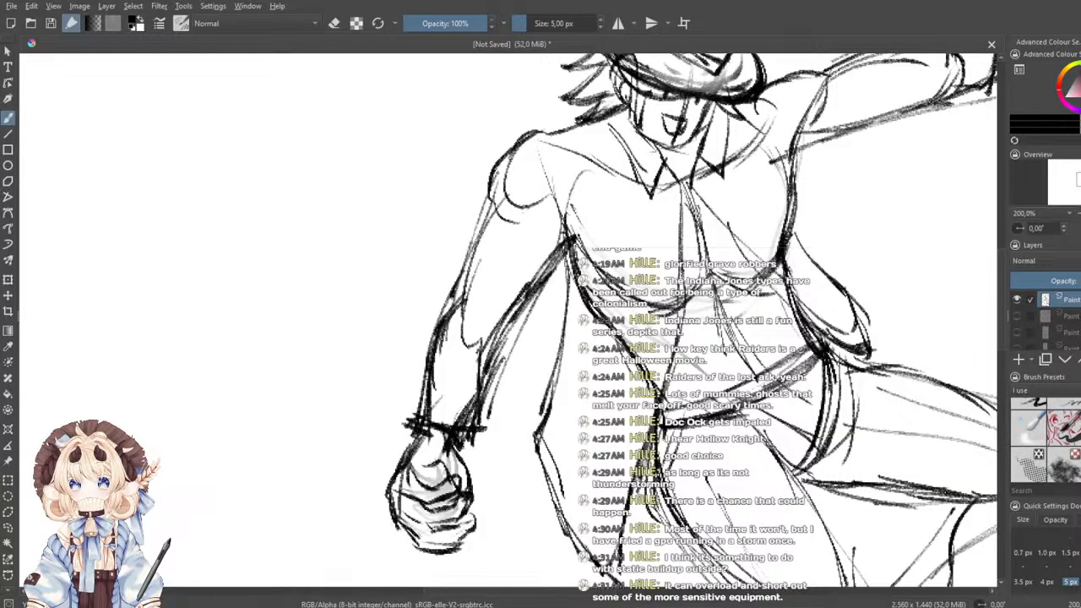
left_click_drag(531, 488, 541, 487)
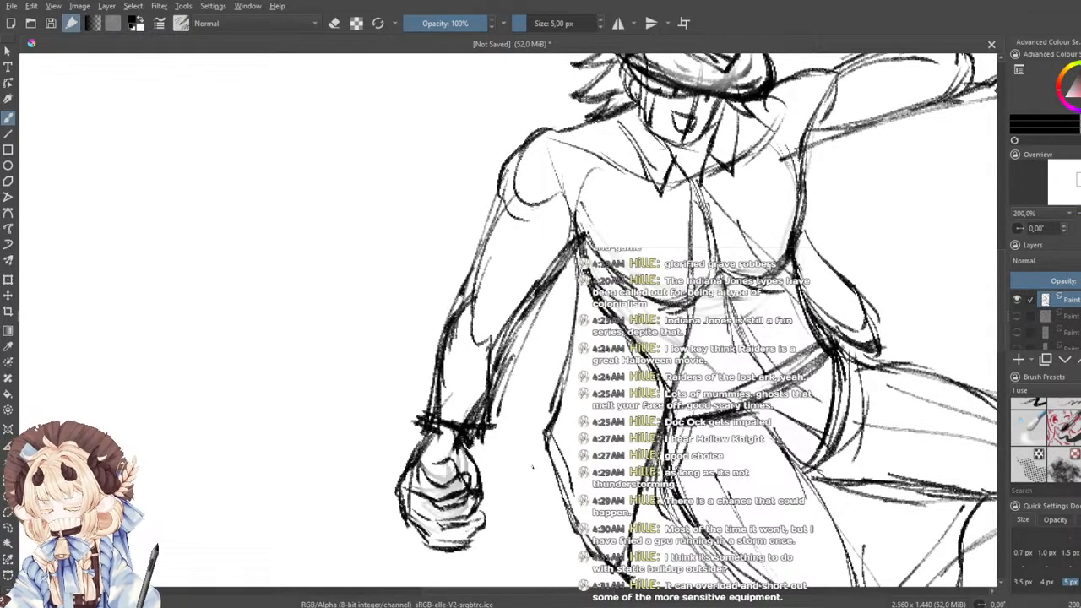
left_click_drag(533, 466, 522, 435)
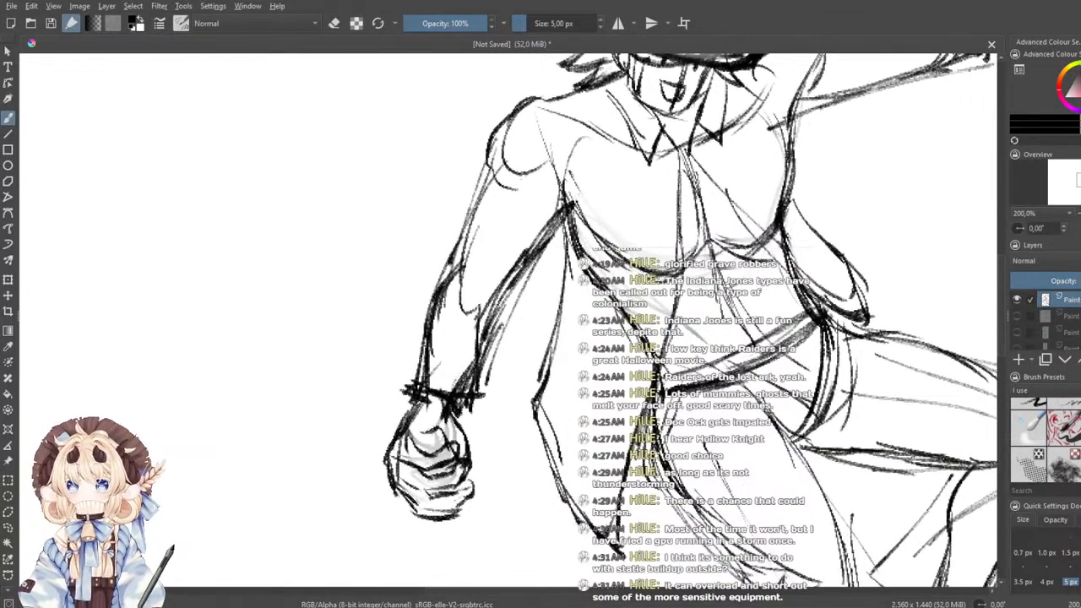
- Add a fold line below the lowered arm's armpit and restate the shirt flap's outer corner
left_click_drag(570, 230, 583, 357)
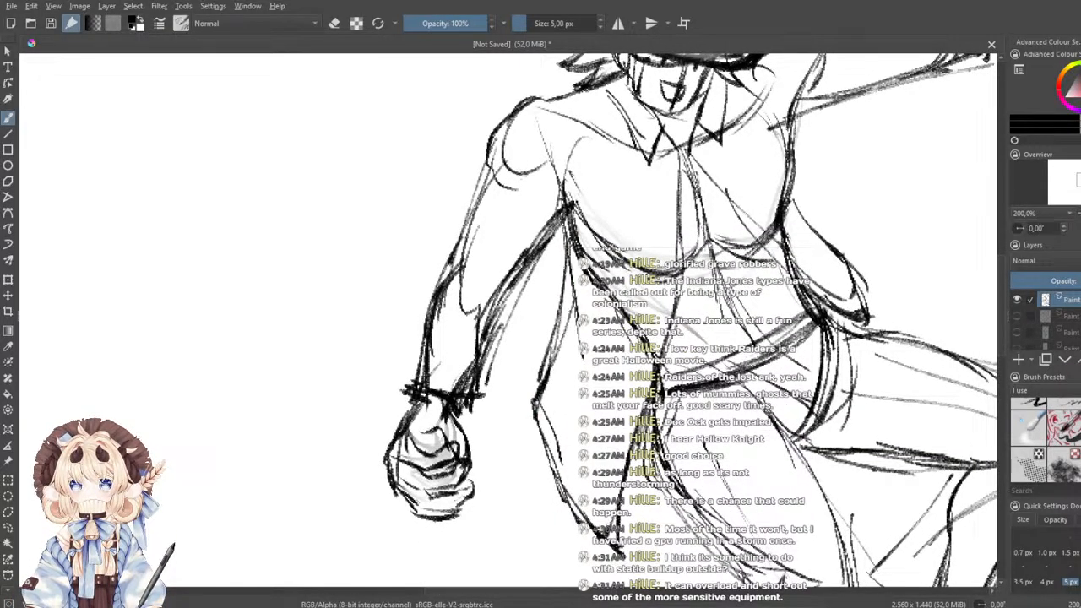
left_click_drag(576, 298, 536, 394)
left_click_drag(567, 340, 534, 411)
left_click_drag(533, 390, 572, 484)
left_click_drag(543, 415, 583, 494)
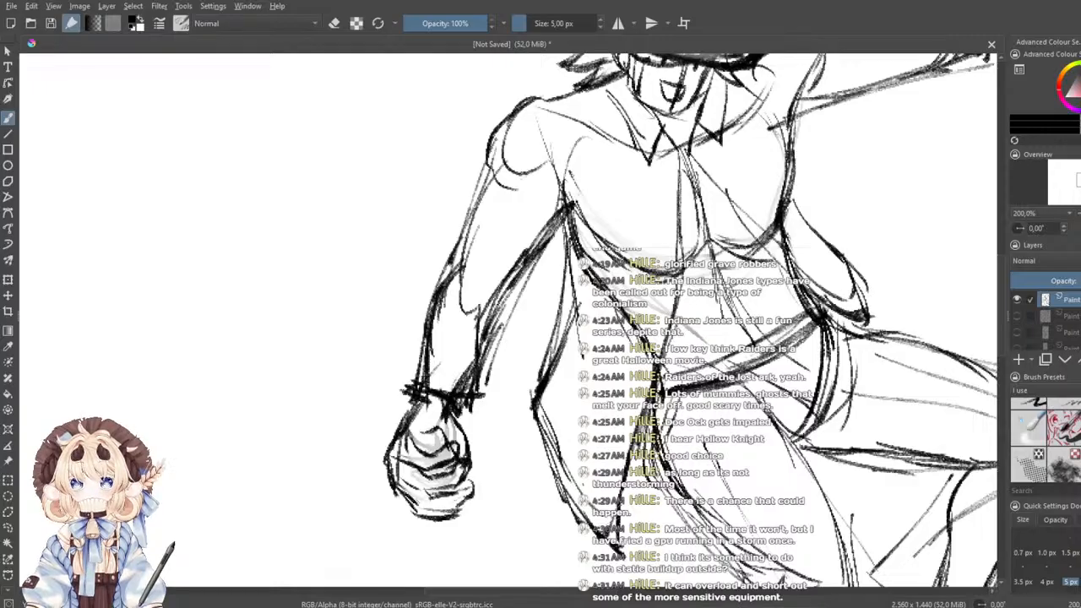
key("e")
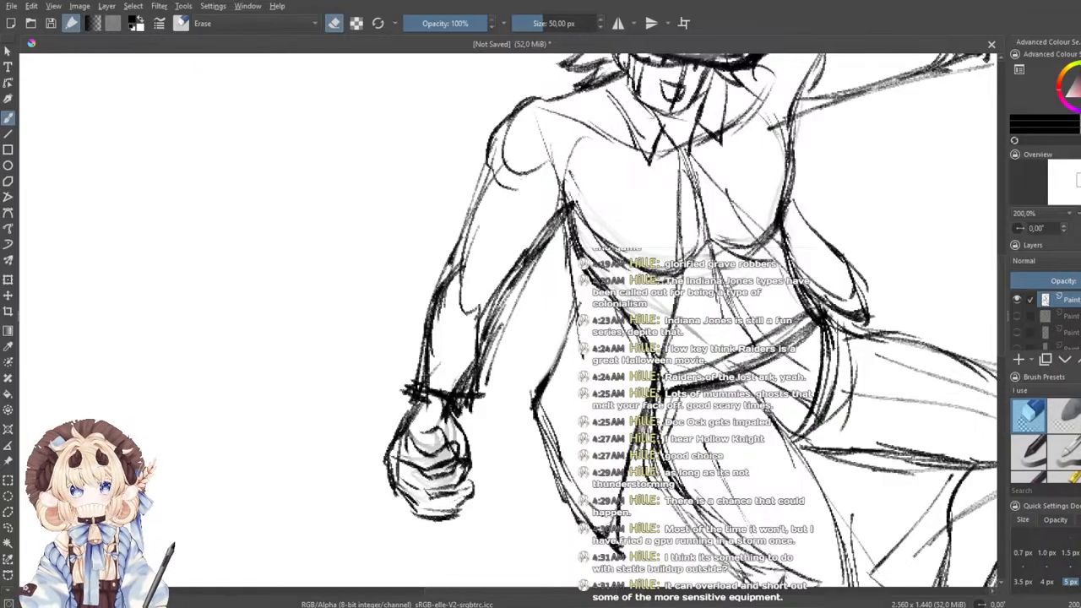
key("e")
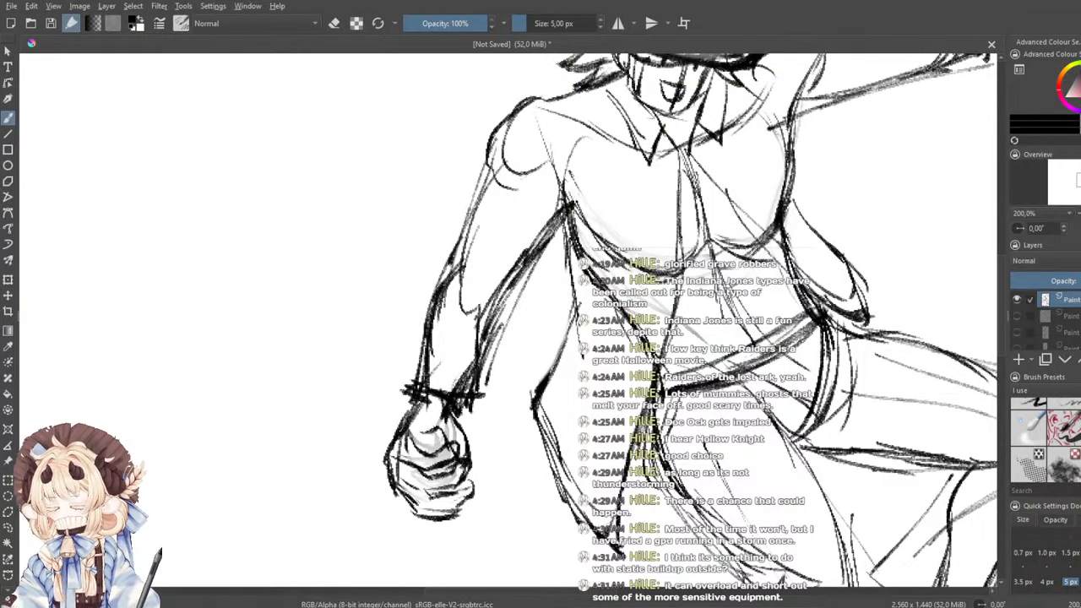
- Reinforce the armpit fold, outer corner and pointed lower hem of the hanging shirt flap with darker strokes
left_click_drag(566, 233, 583, 370)
mouse_move(571, 284)
left_mouse_down()
mouse_move(580, 348)
mouse_move(527, 393)
left_mouse_up()
mouse_move(564, 335)
left_mouse_down()
mouse_move(522, 414)
mouse_move(582, 522)
left_mouse_up()
left_click_drag(539, 439, 584, 524)
left_click_drag(635, 457, 618, 562)
left_click_drag(572, 496, 625, 568)
left_click_drag(583, 371, 545, 418)
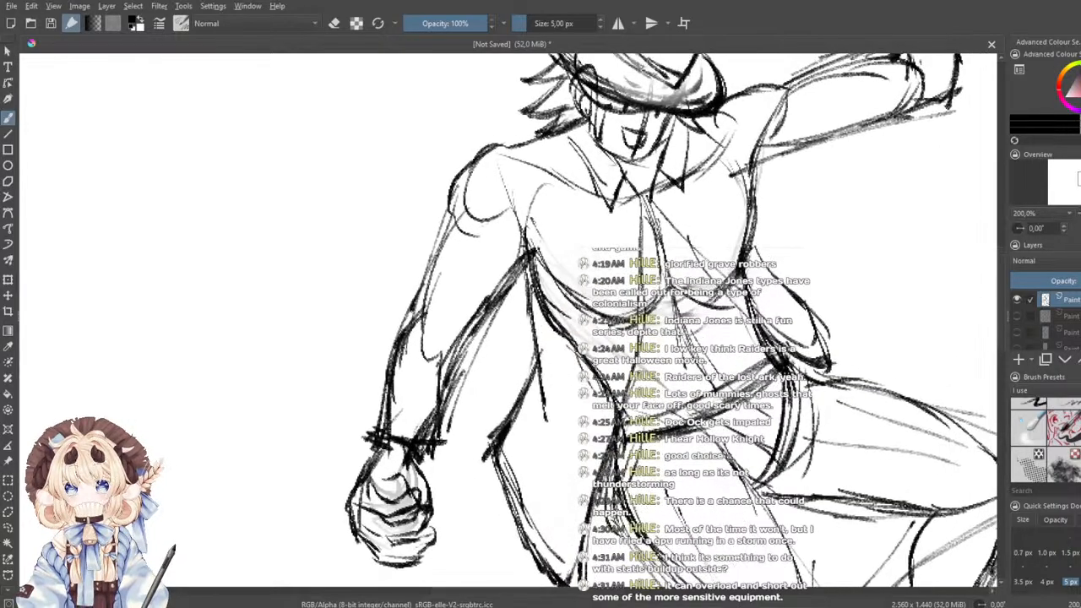
- Darken the shirt's side edge below the raised arm and its flap billowing beside the waist, undoing one stroke
left_click_drag(663, 208, 691, 258)
left_click_drag(770, 156, 749, 252)
key("ctrl+z")
left_click_drag(763, 161, 750, 277)
left_click_drag(760, 191, 752, 271)
left_click_drag(758, 217, 753, 286)
left_click_drag(756, 241, 817, 306)
mouse_move(769, 266)
left_mouse_down()
mouse_move(827, 330)
mouse_move(835, 365)
left_mouse_up()
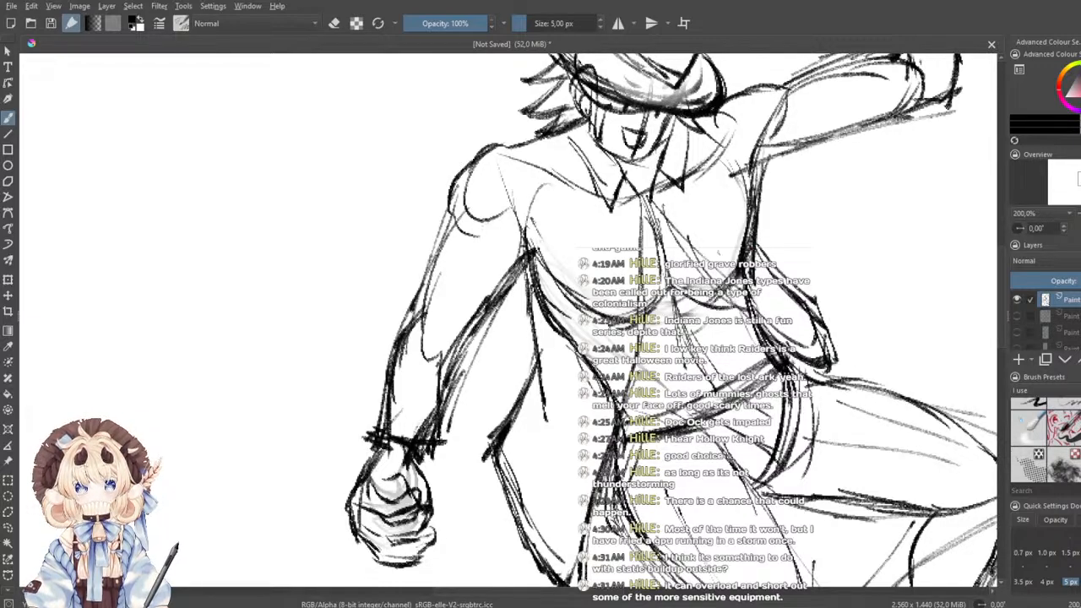
- Draw a row of small oval buttons down the shirt's front edge to the waistband, undoing one stray stroke
left_click_drag(684, 327, 707, 387)
left_click_drag(667, 293, 669, 316)
left_click_drag(656, 255, 666, 275)
left_click_drag(649, 219, 657, 240)
mouse_move(670, 328)
left_mouse_down()
mouse_move(690, 390)
mouse_move(696, 376)
mouse_move(736, 386)
left_mouse_up()
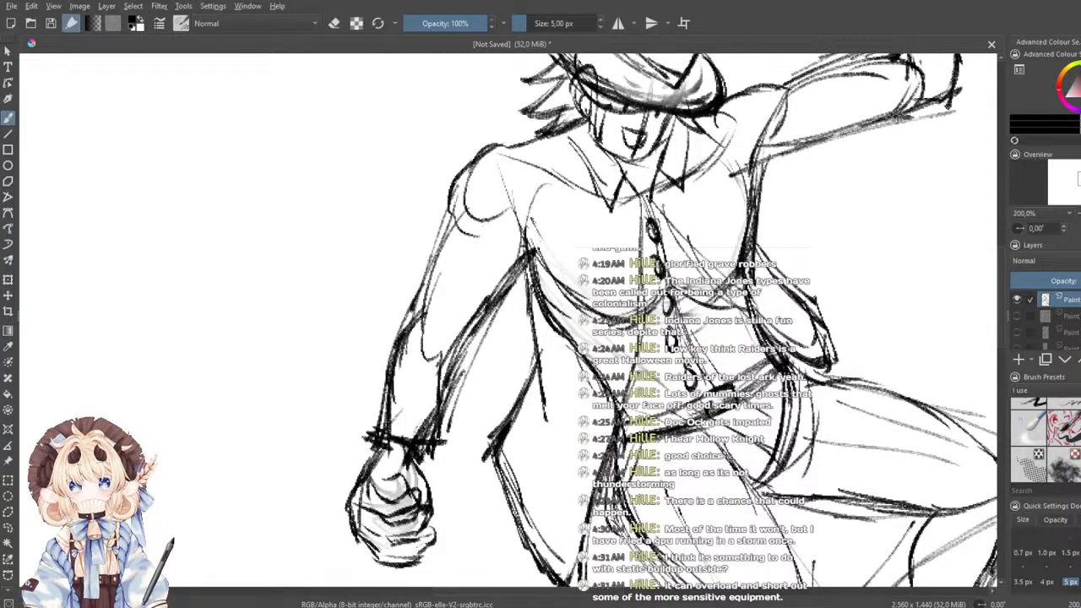
mouse_move(718, 456)
left_mouse_down()
mouse_move(673, 306)
mouse_move(729, 378)
left_mouse_up()
key("ctrl+z")
left_click_drag(693, 299, 740, 392)
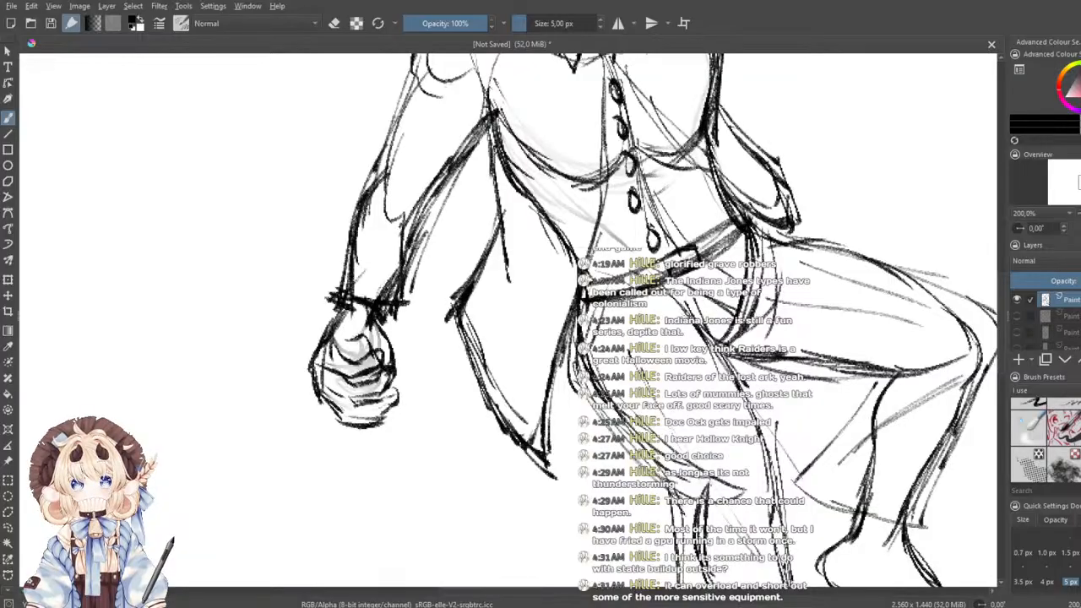
- Add fold strokes to the hanging shirt flap beside the hip and review the whole figure
left_click_drag(762, 235, 845, 255)
mouse_move(630, 352)
left_mouse_down()
mouse_move(672, 304)
mouse_move(691, 388)
mouse_move(694, 521)
left_mouse_up()
left_click_drag(556, 292, 583, 417)
mouse_move(561, 321)
left_mouse_down()
mouse_move(581, 418)
mouse_move(510, 486)
left_mouse_up()
mouse_move(542, 436)
left_mouse_down()
mouse_move(510, 485)
mouse_move(550, 555)
mouse_move(548, 422)
left_mouse_up()
left_click_drag(531, 383, 600, 486)
mouse_move(560, 424)
left_mouse_down()
mouse_move(615, 499)
mouse_move(575, 445)
mouse_move(586, 332)
left_mouse_up()
scroll(582, 489, "down", 3)
scroll(591, 429, "up", 1)
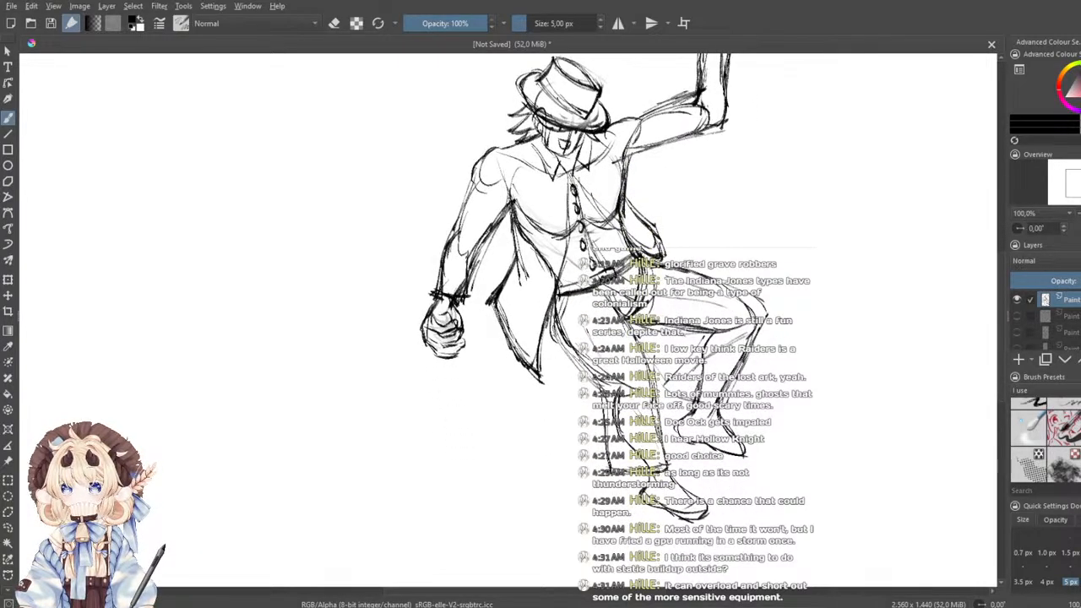
- Fade the finger lines inside the lowered fist with a soft 60 px eraser
scroll(436, 318, "up", 4)
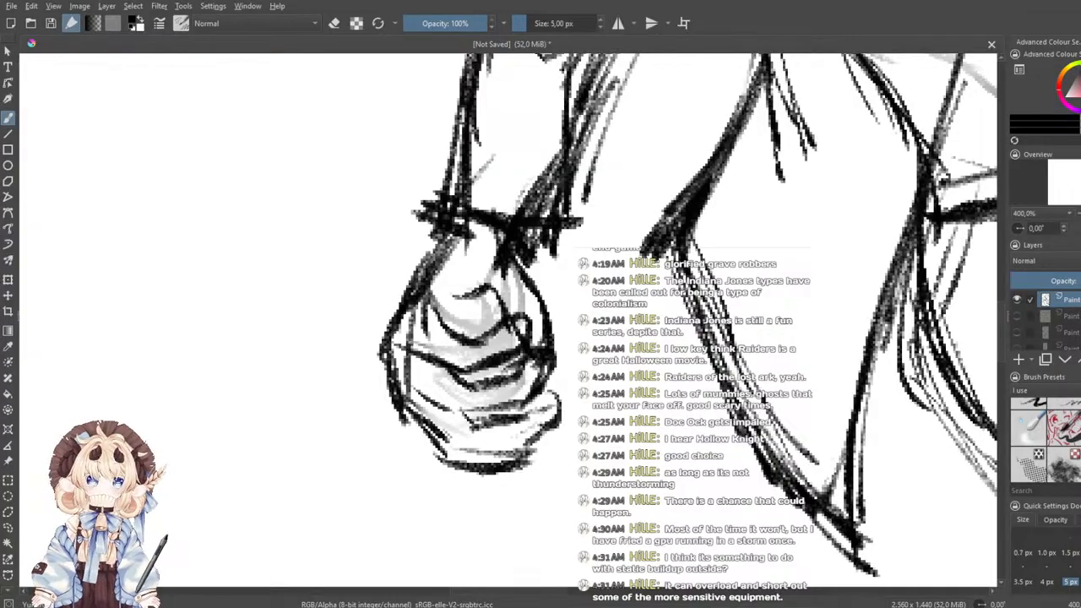
scroll(1063, 431, "up", 3)
left_click(1063, 415)
mouse_move(498, 336)
left_mouse_down()
mouse_move(502, 349)
mouse_move(461, 359)
left_mouse_up()
scroll(1046, 435, "down", 3)
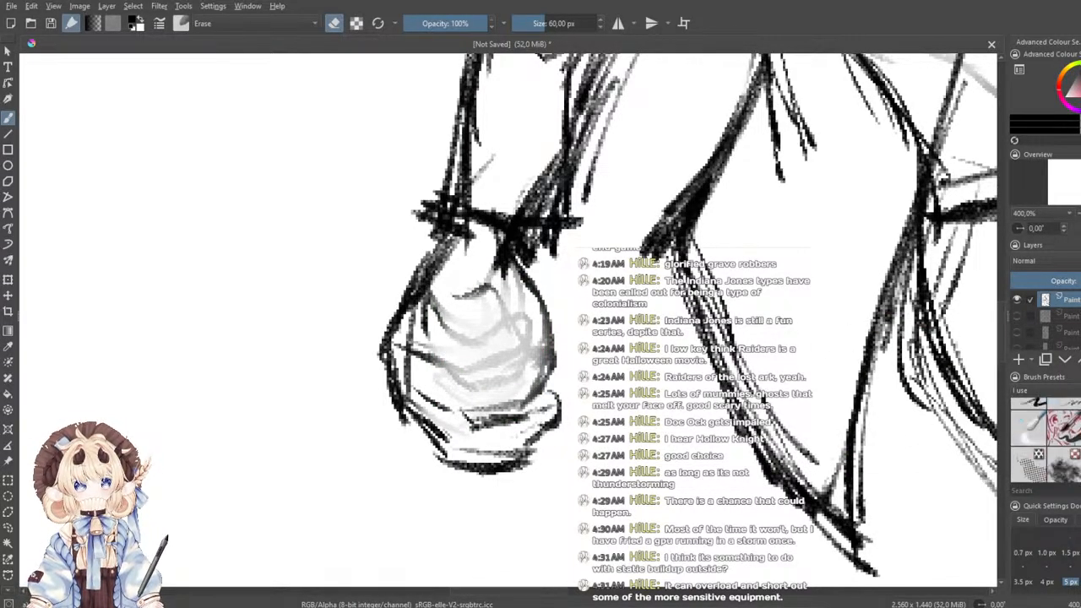
- Redraw the lowered fist's thumb with the sketching brush, undoing two strokes along the way
left_click(1030, 428)
left_click_drag(440, 309, 470, 340)
mouse_move(457, 296)
left_mouse_down()
mouse_move(489, 290)
mouse_move(508, 353)
mouse_move(492, 374)
left_mouse_up()
mouse_move(473, 323)
left_mouse_down()
mouse_move(474, 378)
mouse_move(497, 372)
left_mouse_up()
key("ctrl+z")
key("ctrl+z")
left_click_drag(475, 320, 482, 392)
left_click_drag(511, 353, 481, 390)
mouse_move(506, 316)
left_mouse_down()
mouse_move(519, 351)
mouse_move(509, 365)
left_mouse_up()
left_click_drag(525, 344, 538, 384)
left_click_drag(539, 384, 506, 387)
- Redraw the curled finger lines across the lower part of the fist and lighten the excess with the eraser
mouse_move(422, 399)
left_mouse_down()
mouse_move(522, 390)
mouse_move(546, 431)
mouse_move(426, 429)
mouse_move(524, 449)
left_mouse_up()
mouse_move(550, 414)
left_mouse_down()
mouse_move(494, 453)
mouse_move(431, 458)
left_mouse_up()
scroll(1056, 423, "up", 3)
left_click(1063, 418)
mouse_move(615, 404)
left_mouse_down()
mouse_move(594, 432)
mouse_move(498, 455)
left_mouse_up()
- Redraw the fist's inner contour and lower knuckle with the sketching brush, undoing two strokes
scroll(1056, 426, "down", 3)
left_click(1033, 428)
mouse_move(541, 407)
left_mouse_down()
mouse_move(515, 461)
mouse_move(505, 444)
left_mouse_up()
key("ctrl+z")
key("ctrl+z")
left_click_drag(516, 412, 555, 379)
mouse_move(528, 292)
left_mouse_down()
mouse_move(550, 359)
mouse_move(543, 386)
left_mouse_up()
left_click_drag(535, 376, 543, 411)
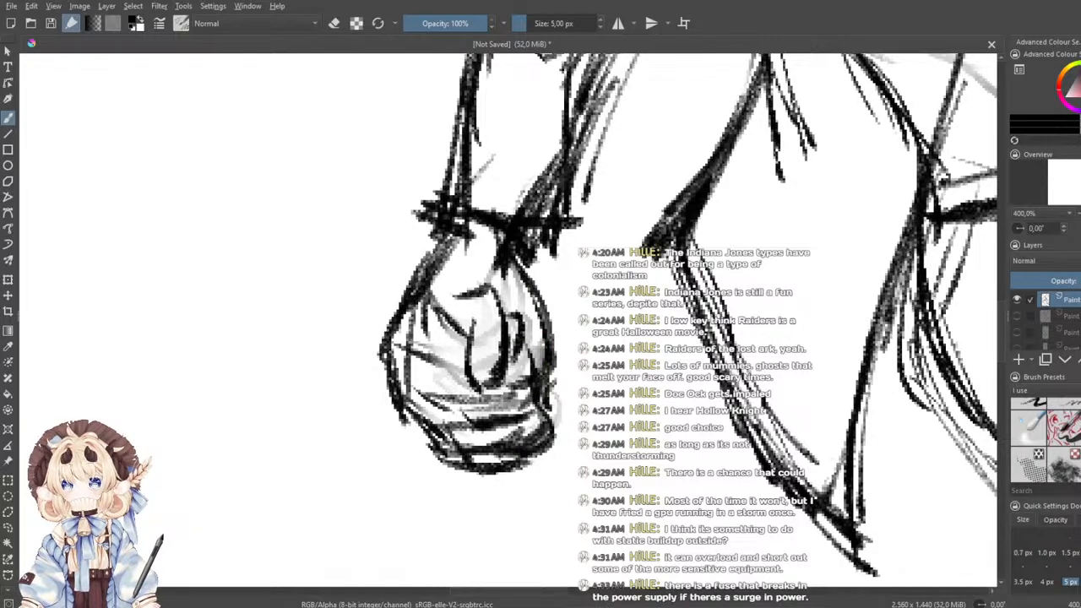
- Sketch the thumb crease and finger folds inside the lowered fist with the 5 px brush, undoing two strokes along the way
mouse_move(470, 319)
left_mouse_down()
mouse_move(483, 397)
mouse_move(495, 400)
left_mouse_up()
left_click_drag(512, 315, 500, 401)
key("ctrl+z")
left_click_drag(507, 326, 507, 409)
mouse_move(476, 293)
left_mouse_down()
mouse_move(510, 302)
mouse_move(509, 405)
left_mouse_up()
key("ctrl+z")
left_click_drag(515, 317, 504, 413)
left_click_drag(476, 380, 529, 409)
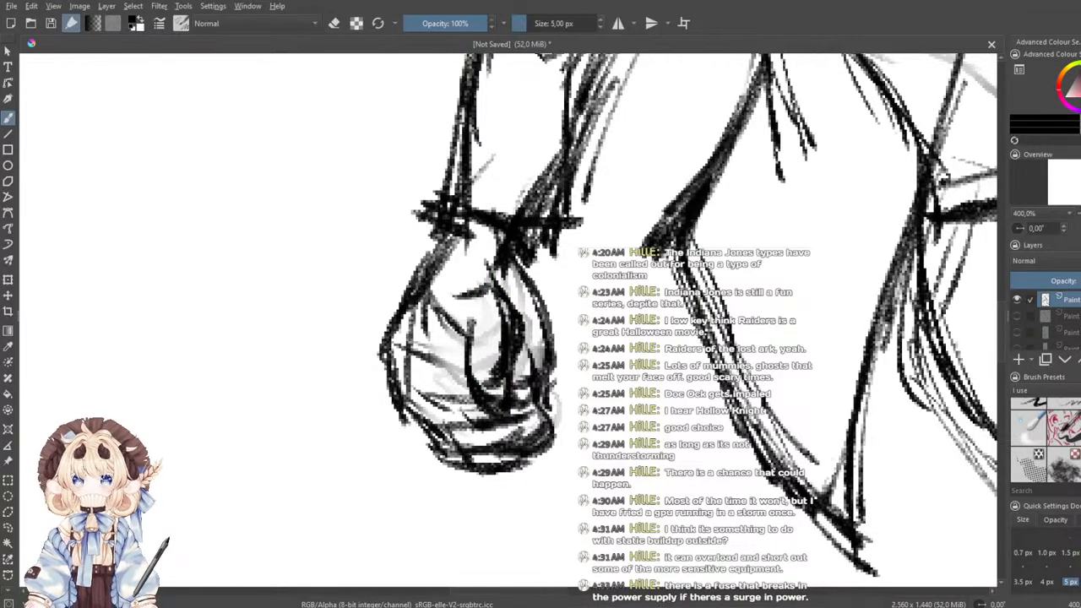
mouse_move(414, 348)
left_mouse_down()
mouse_move(482, 379)
mouse_move(478, 402)
left_mouse_up()
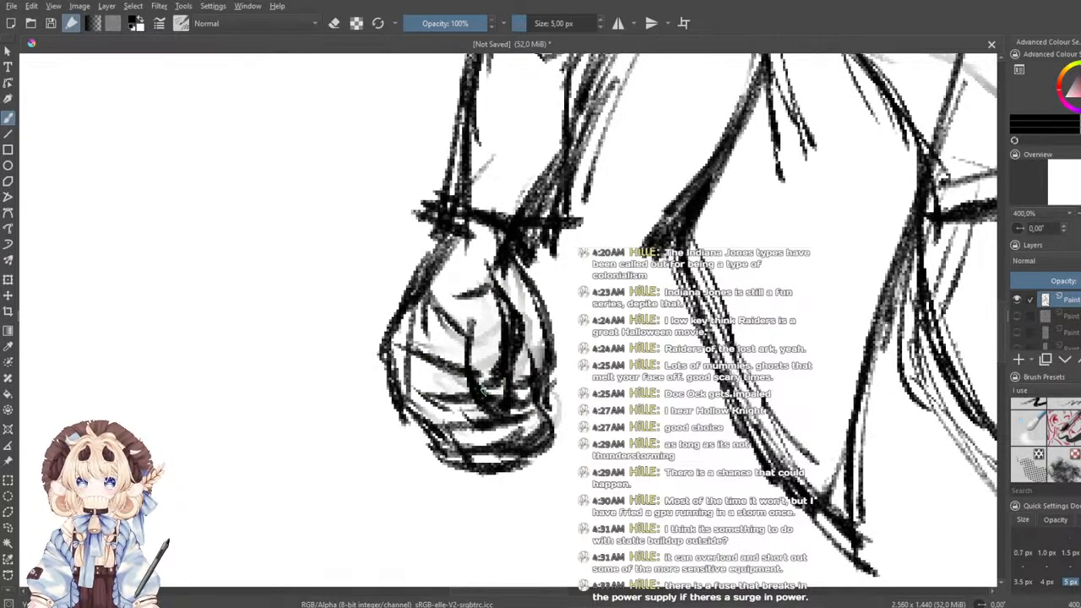
- Lighten the stray lines on the back of the lowered fist with the 50 px eraser, undoing one stroke
scroll(1032, 419, "up", 3)
left_click(1030, 418)
mouse_move(456, 316)
left_mouse_down()
mouse_move(440, 314)
mouse_move(465, 328)
left_mouse_up()
scroll(471, 334, "down", 3)
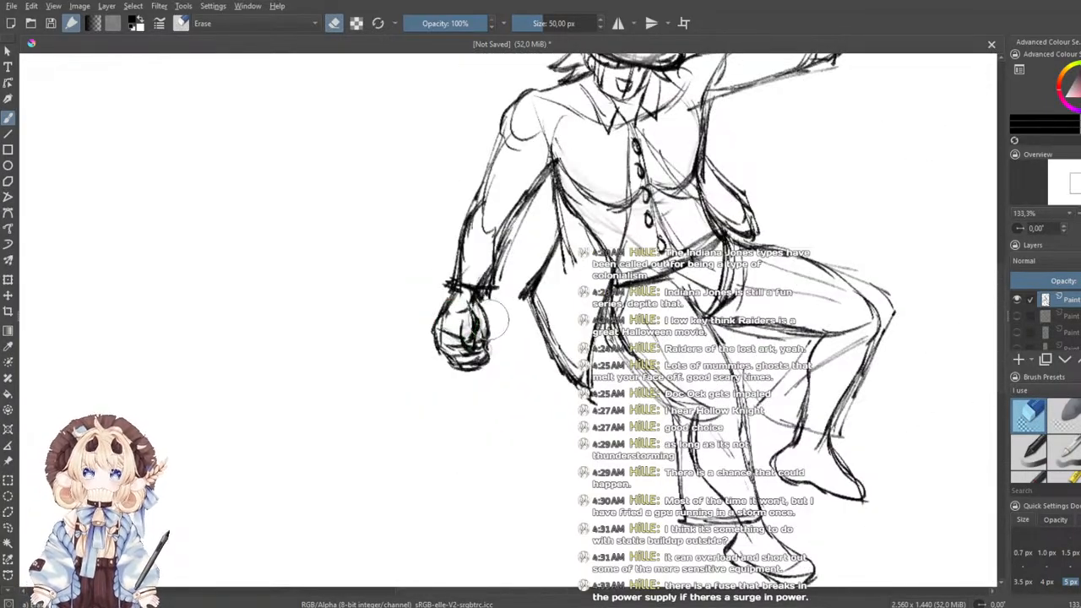
scroll(490, 332, "up", 3)
key("ctrl+z")
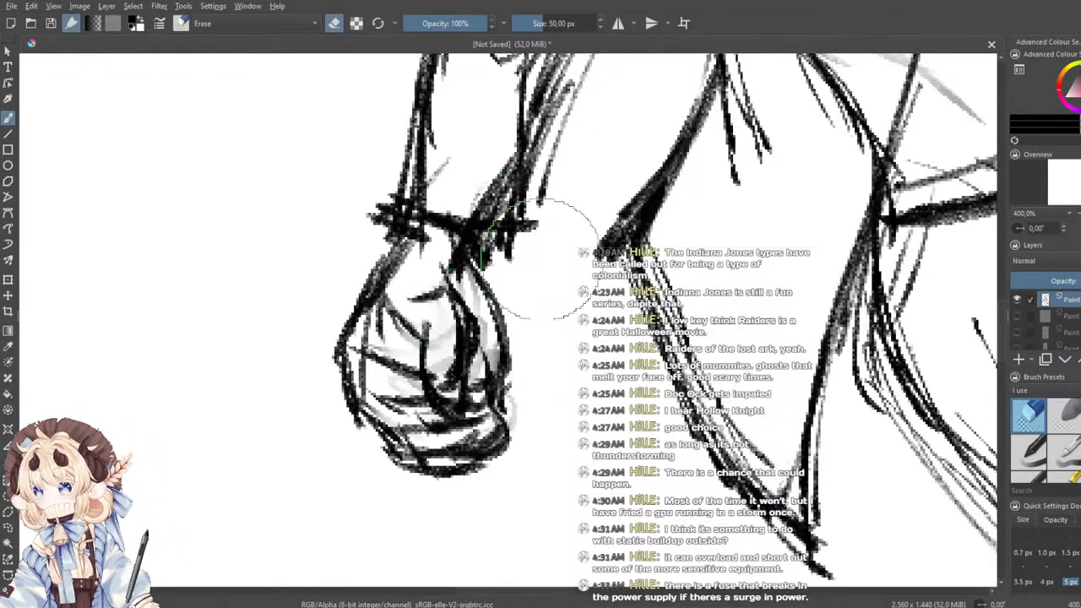
mouse_move(428, 293)
left_mouse_down()
mouse_move(417, 286)
mouse_move(452, 319)
mouse_move(415, 299)
mouse_move(397, 313)
mouse_move(394, 302)
left_mouse_up()
- Select the lowered fist freehand, scale it down slightly and fit it beneath the sleeve cuff
scroll(422, 279, "down", 2)
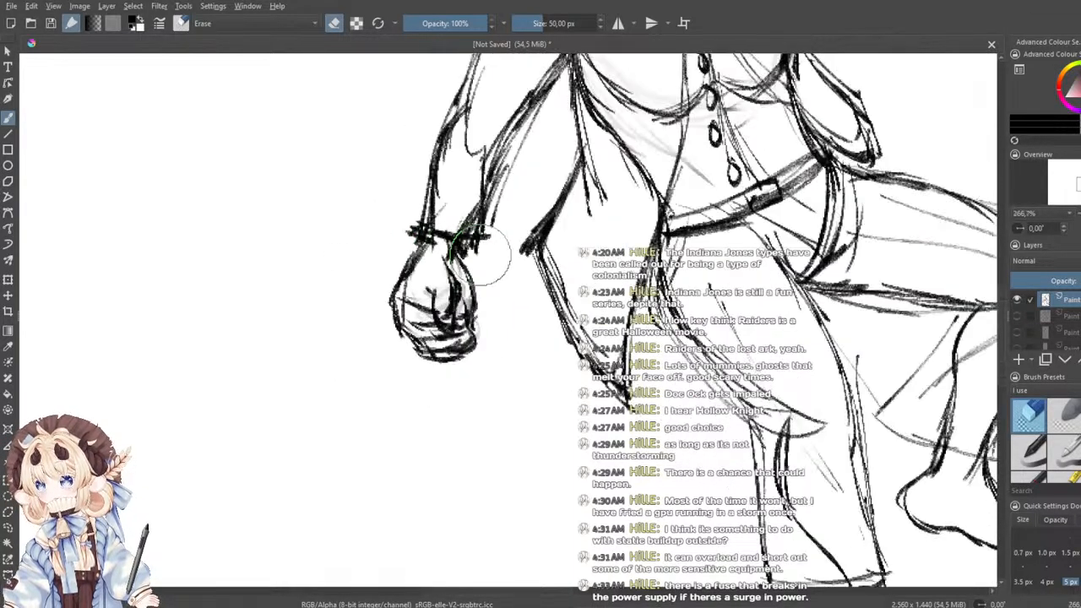
scroll(507, 321, "down", 3)
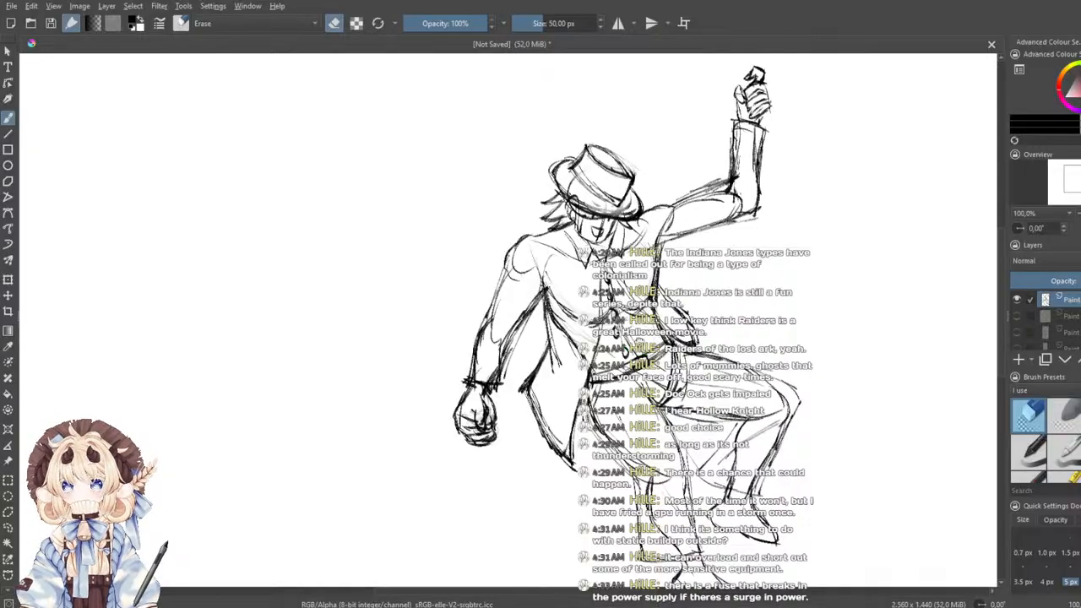
left_click_drag(635, 345, 619, 319)
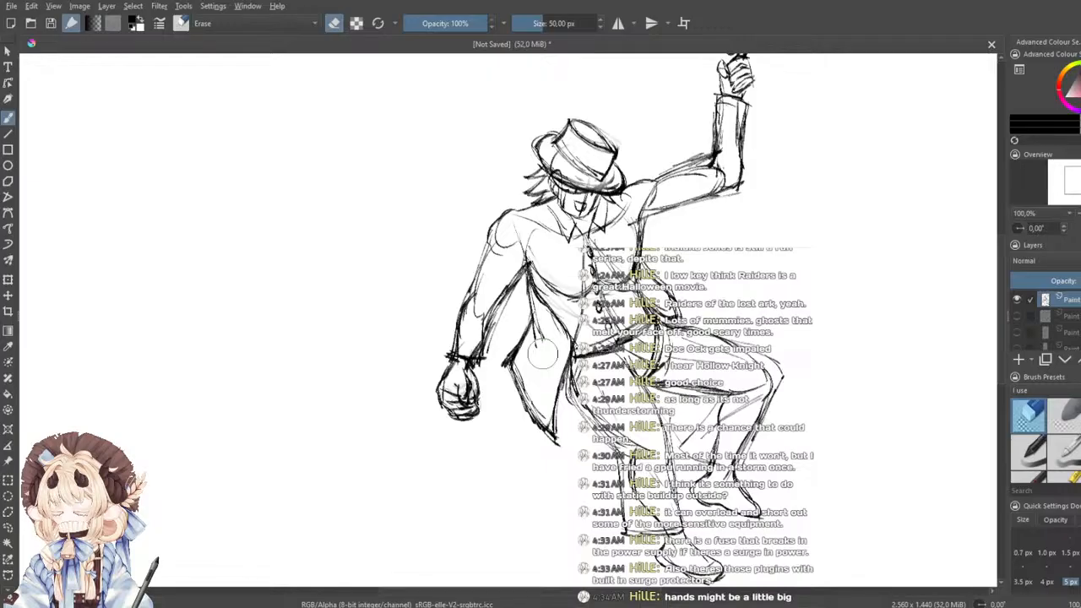
scroll(500, 374, "up", 1)
scroll(515, 366, "down", 1)
scroll(564, 331, "down", 1)
scroll(537, 381, "up", 2)
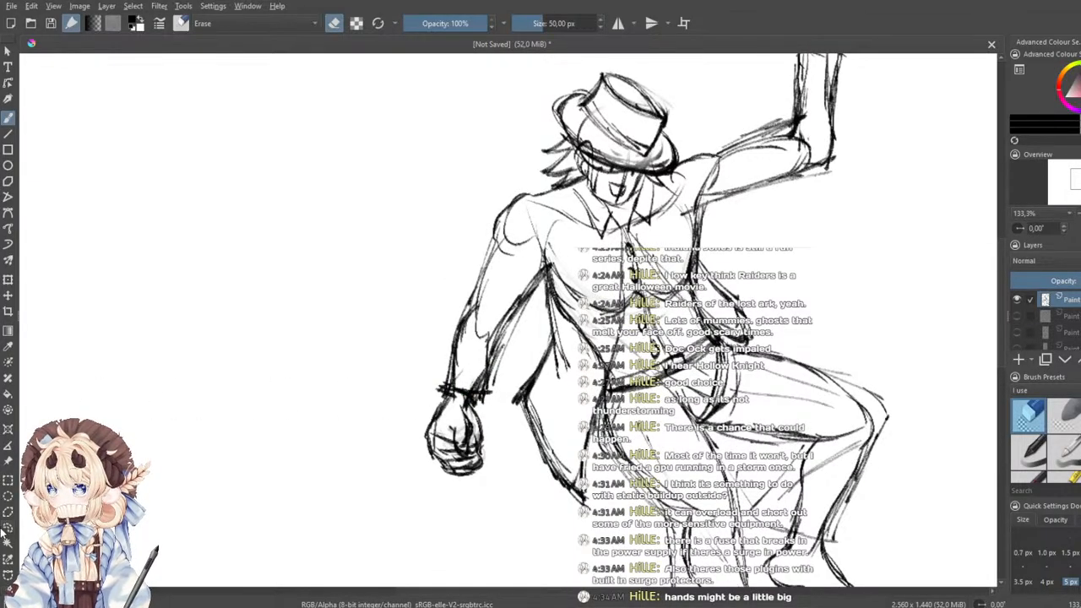
left_click(7, 530)
scroll(482, 397, "up", 2)
mouse_move(480, 411)
left_mouse_down()
mouse_move(344, 503)
mouse_move(493, 564)
mouse_move(479, 407)
left_mouse_up()
left_click(8, 279)
left_click_drag(401, 399, 416, 331)
left_click_drag(561, 497, 521, 450)
scroll(591, 433, "down", 3)
left_click_drag(636, 404, 624, 416)
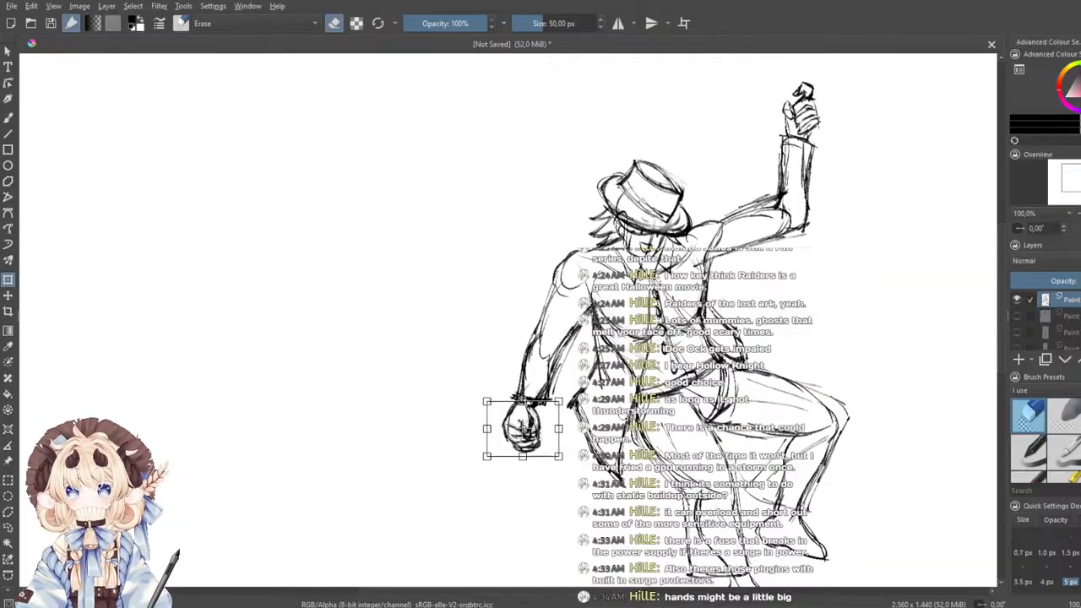
key("Return")
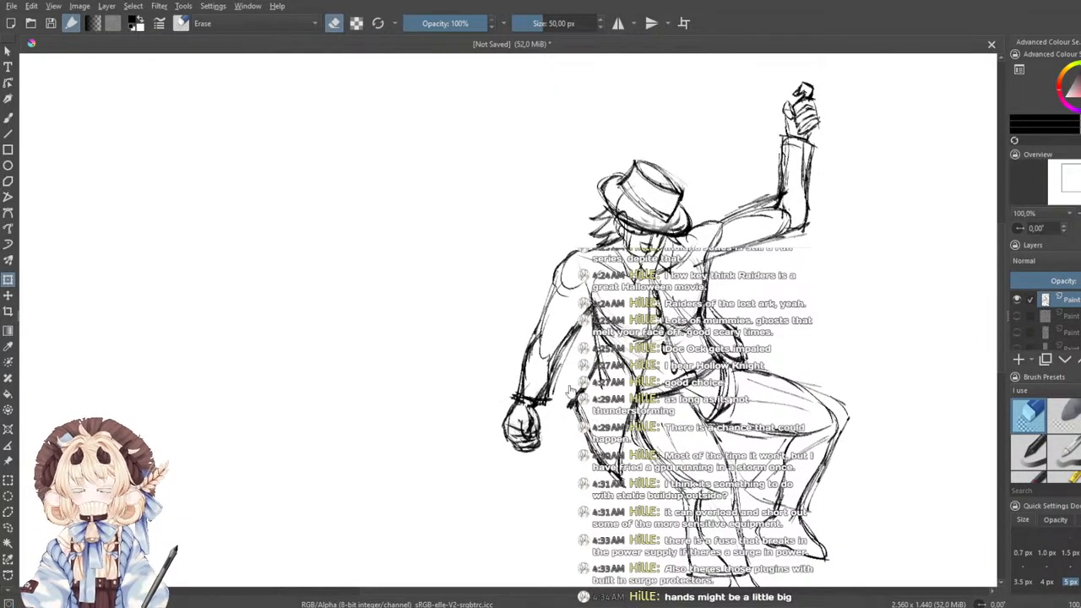
- Reinforce the reduced fist's outline below the cuff and its finger lines with the 5 px sketching brush
scroll(587, 371, "up", 4)
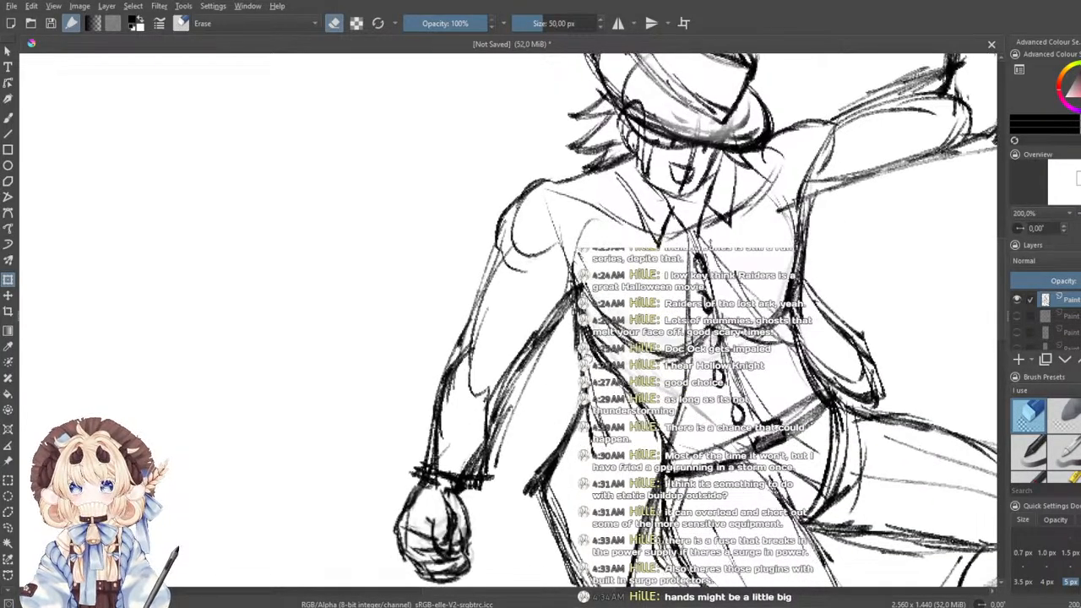
left_click_drag(469, 392, 501, 290)
left_click(8, 118)
scroll(513, 339, "up", 1)
left_click_drag(516, 339, 556, 294)
scroll(1066, 455, "down", 2)
left_click(1036, 441)
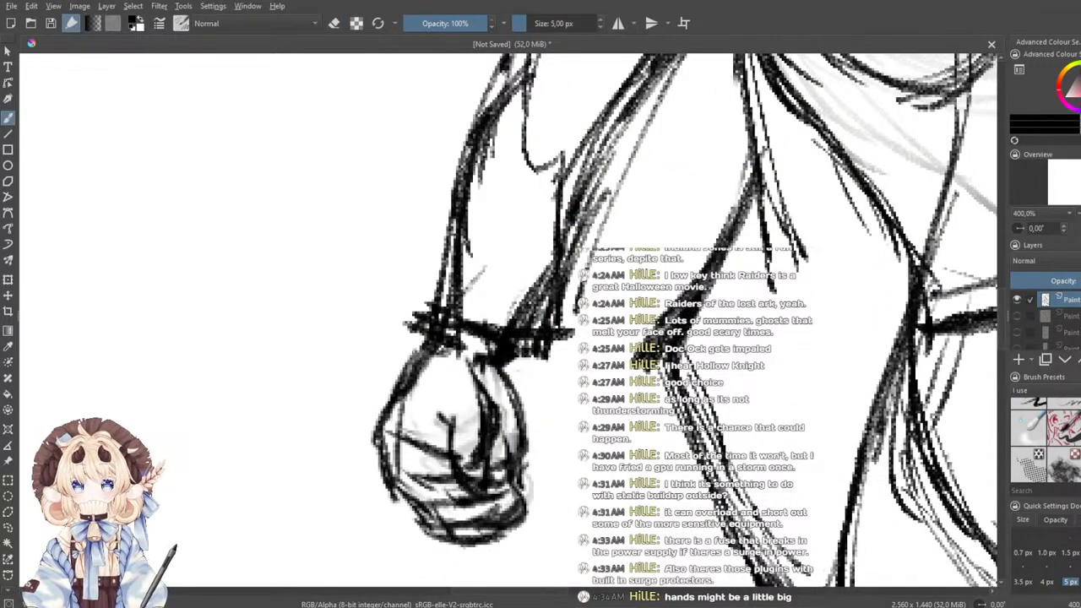
left_click_drag(440, 330, 378, 434)
left_click_drag(393, 433, 469, 463)
left_click_drag(448, 414, 475, 488)
left_click_drag(486, 434, 483, 478)
- Darken the fist's thumb-side contour and the knuckle lines along its lower edge
left_click_drag(500, 368, 527, 433)
mouse_move(506, 374)
left_mouse_down()
mouse_move(530, 478)
mouse_move(523, 502)
left_mouse_up()
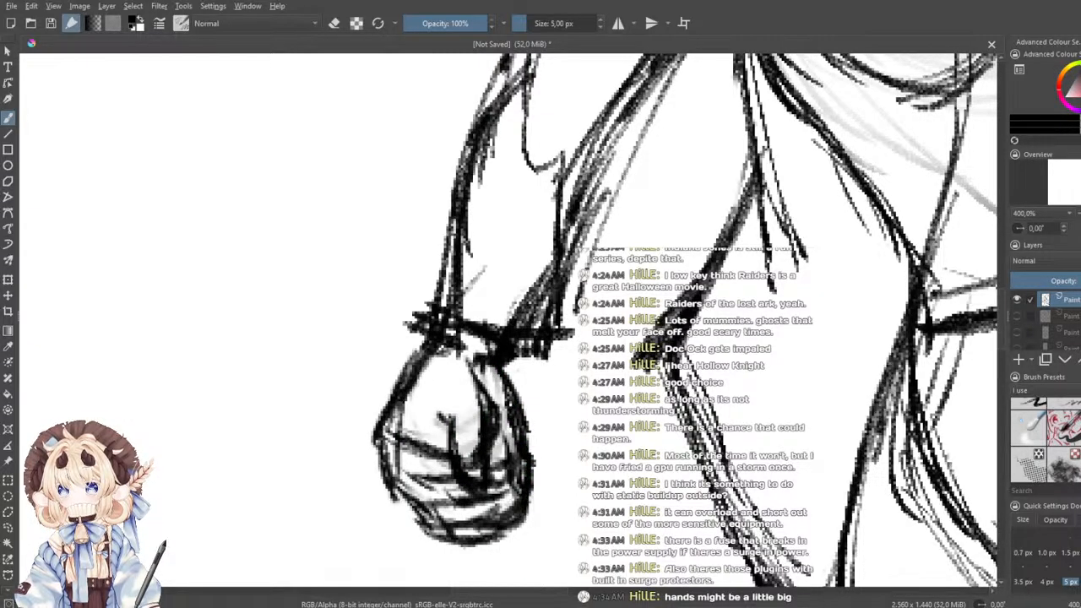
left_click_drag(393, 452, 431, 528)
left_click_drag(380, 433, 439, 534)
mouse_move(407, 495)
left_mouse_down()
mouse_move(444, 538)
mouse_move(516, 508)
left_mouse_up()
scroll(529, 429, "down", 6)
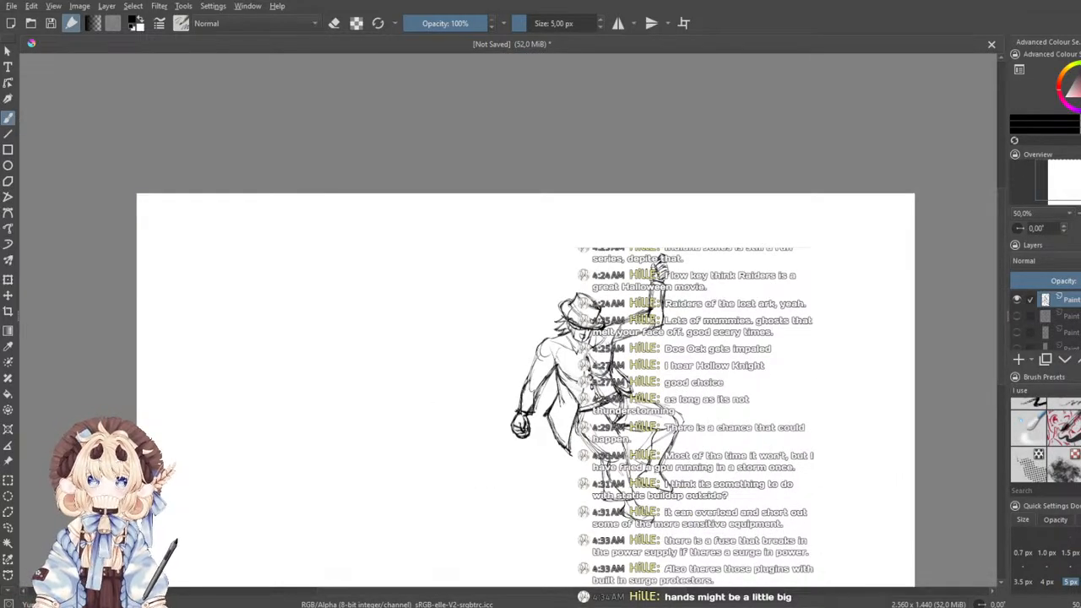
- Draw a sole with a stepped heel under the adventurer's lowest foot
scroll(522, 420, "up", 1)
left_click_drag(632, 545, 385, 322)
scroll(571, 437, "up", 2)
scroll(568, 421, "up", 2)
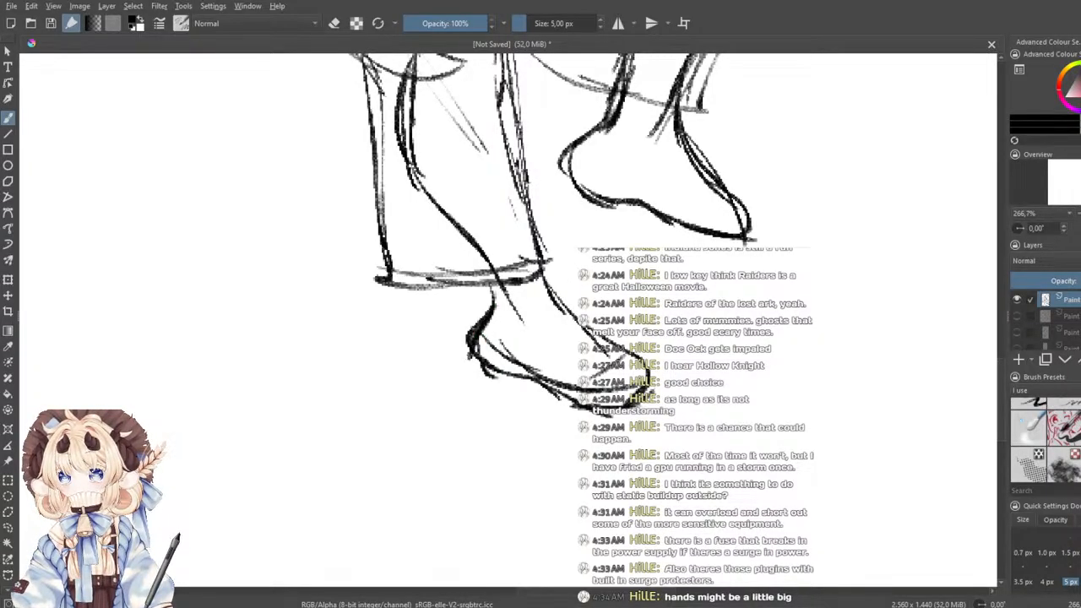
mouse_move(466, 366)
left_mouse_down()
mouse_move(557, 405)
mouse_move(621, 413)
left_mouse_up()
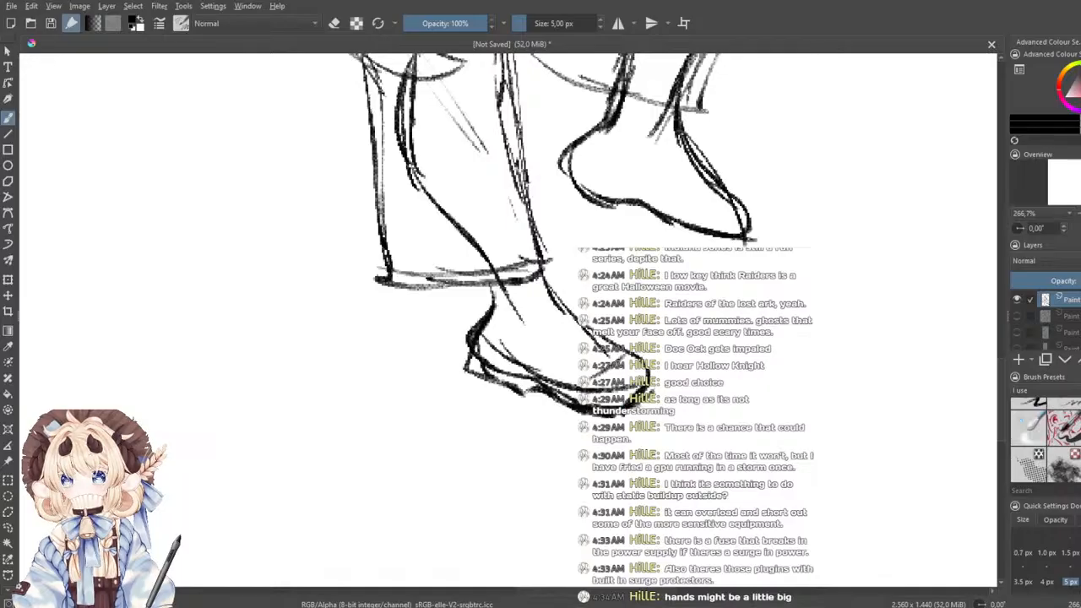
- Draw a heel and sole under the raised leg's foot and darken its ankle, undoing one stroke
mouse_move(571, 174)
left_mouse_down()
mouse_move(623, 222)
mouse_move(628, 208)
left_mouse_up()
left_click_drag(629, 208, 672, 240)
key("ctrl+z")
mouse_move(632, 207)
left_mouse_down()
mouse_move(671, 235)
mouse_move(725, 244)
mouse_move(755, 234)
left_mouse_up()
mouse_move(605, 126)
left_mouse_down()
mouse_move(573, 181)
mouse_move(595, 205)
left_mouse_up()
- Sketch the front openings of both shoes, add lacing bars on the lower one and darken its toe
left_click_drag(594, 254, 571, 365)
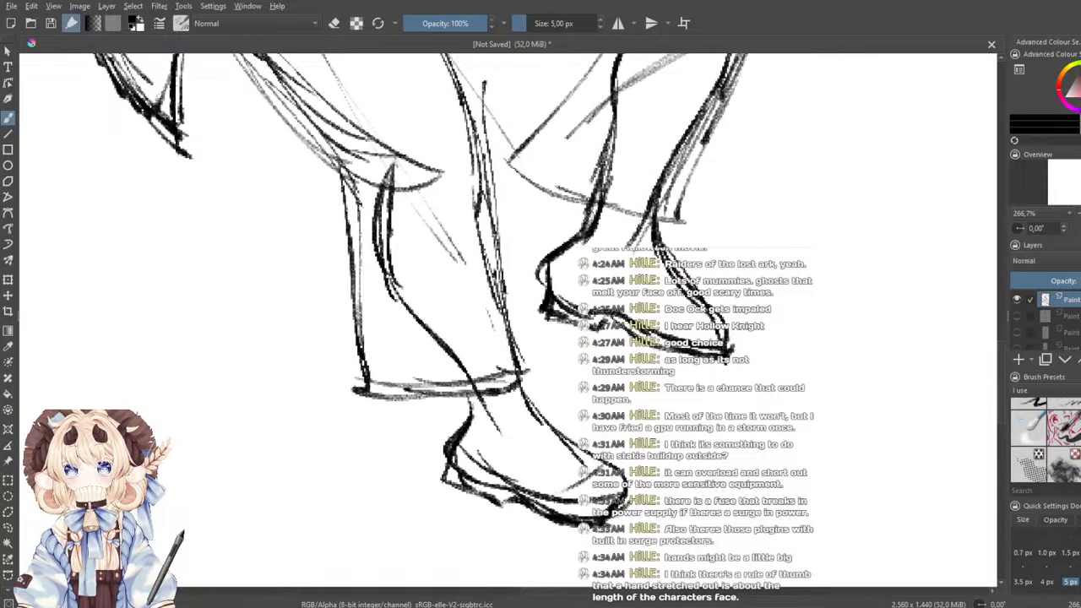
mouse_move(644, 210)
left_mouse_down()
mouse_move(636, 260)
mouse_move(688, 305)
left_mouse_up()
mouse_move(497, 390)
left_mouse_down()
mouse_move(558, 459)
mouse_move(571, 442)
left_mouse_up()
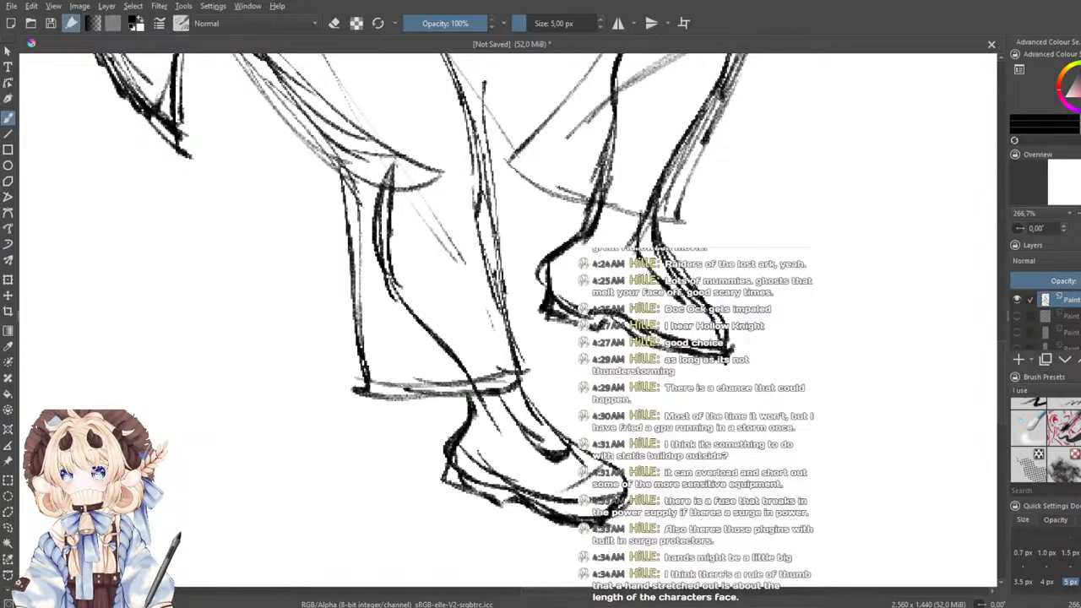
left_click_drag(502, 402, 633, 497)
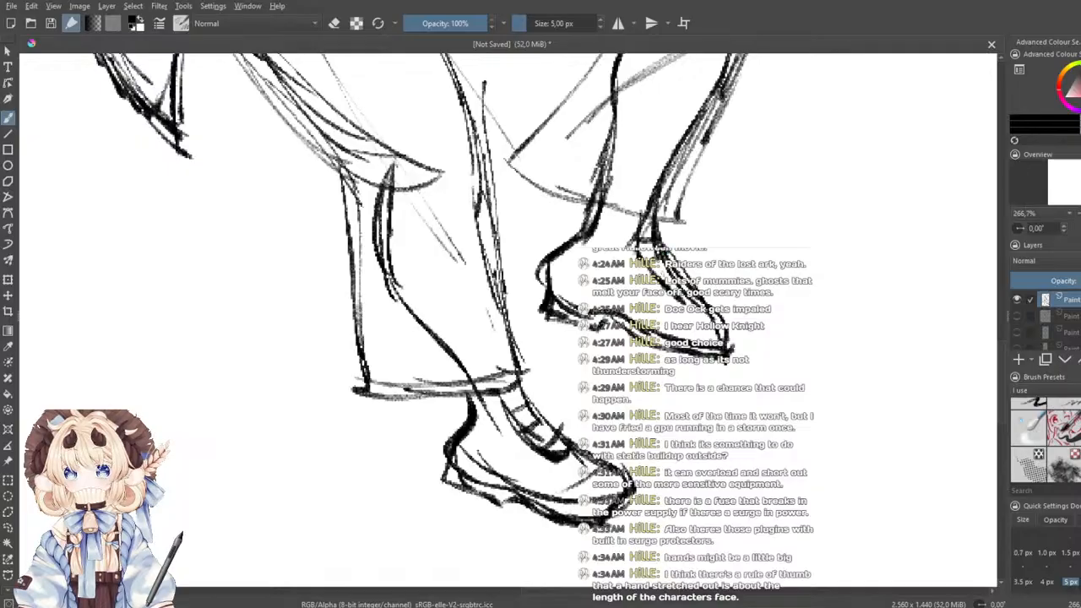
- Draw the boot's curved top edge across the raised leg's shin and darken the calf down to the heel
left_click_drag(506, 321, 530, 401)
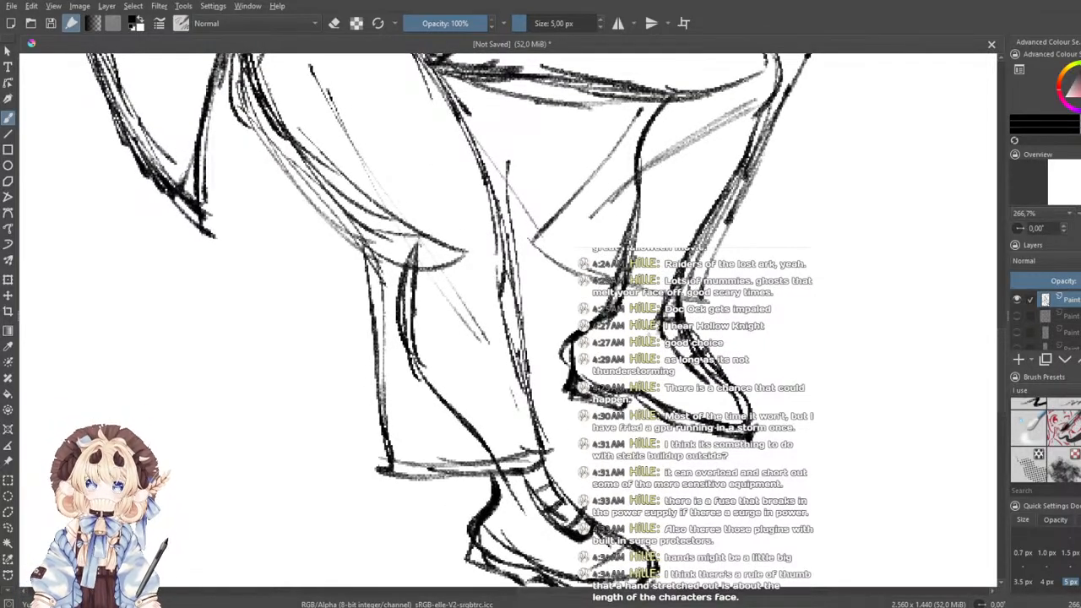
left_click_drag(644, 194, 706, 218)
left_click_drag(639, 194, 588, 322)
left_click_drag(619, 252, 573, 340)
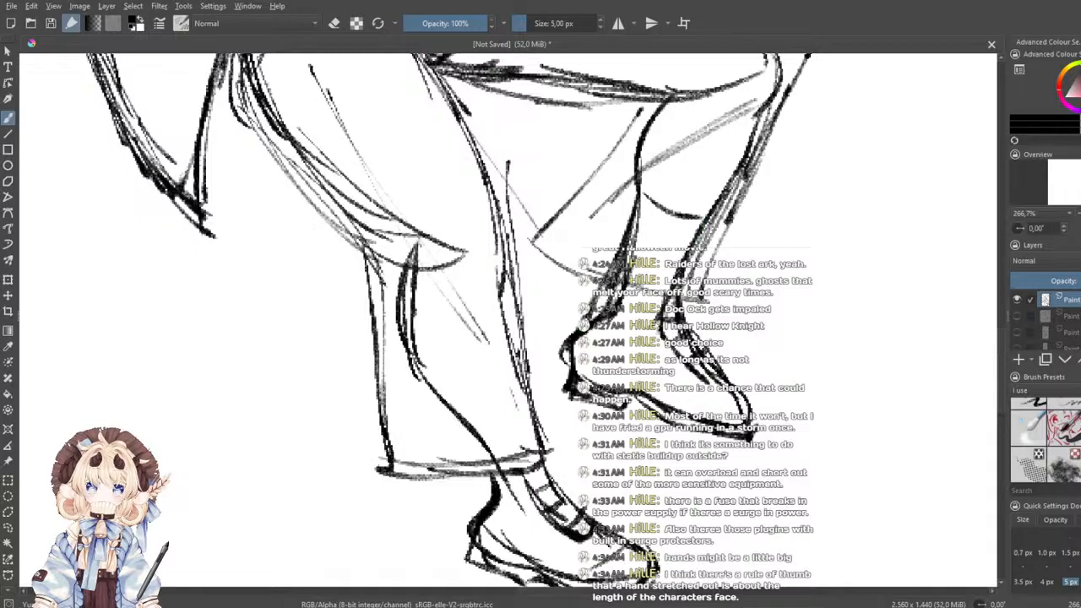
- Draw the boot's top edge across the lower leg's shin and thicken both sides of its shaft
left_click_drag(447, 393, 511, 348)
mouse_move(434, 413)
left_mouse_down()
mouse_move(512, 353)
mouse_move(489, 468)
mouse_move(497, 482)
left_mouse_up()
left_click_drag(511, 353, 565, 486)
mouse_move(436, 400)
left_mouse_down()
mouse_move(497, 468)
mouse_move(496, 487)
left_mouse_up()
left_click_drag(459, 423, 510, 494)
- Darken the back edge and hem of the raised leg's trouser
key("1")
mouse_move(505, 352)
left_mouse_down()
mouse_move(516, 367)
mouse_move(604, 376)
left_mouse_up()
scroll(515, 367, "up", 3)
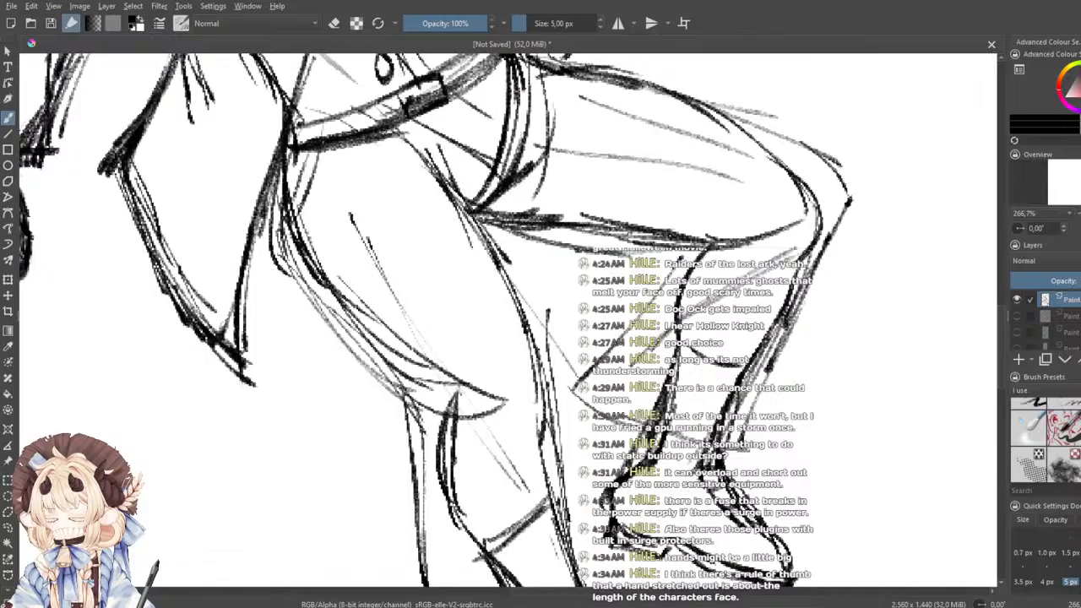
left_click_drag(513, 354, 501, 321)
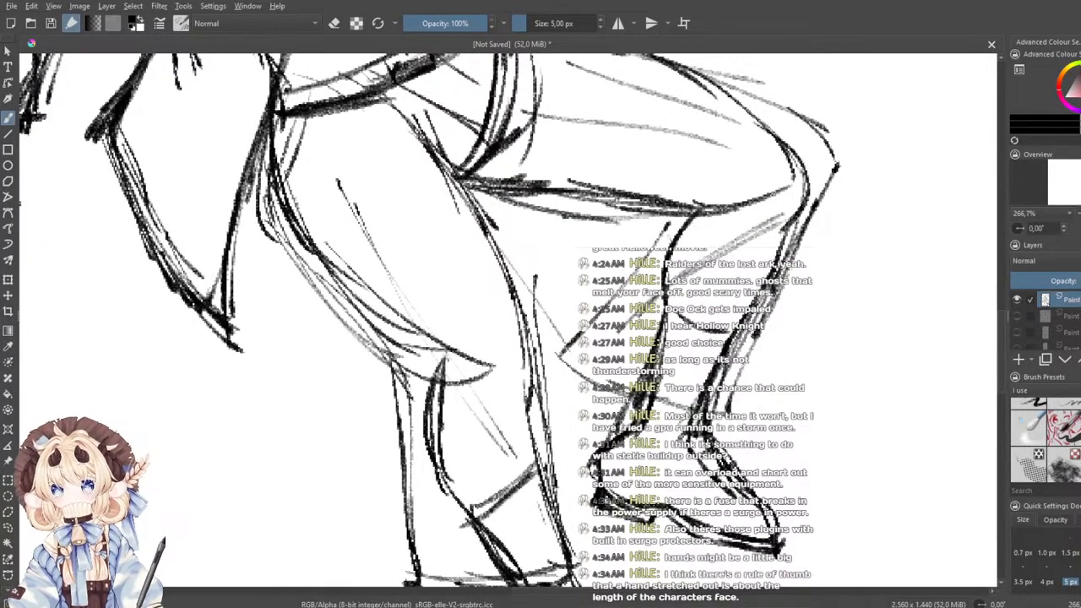
mouse_move(660, 223)
left_mouse_down()
mouse_move(572, 350)
mouse_move(659, 404)
mouse_move(730, 415)
left_mouse_up()
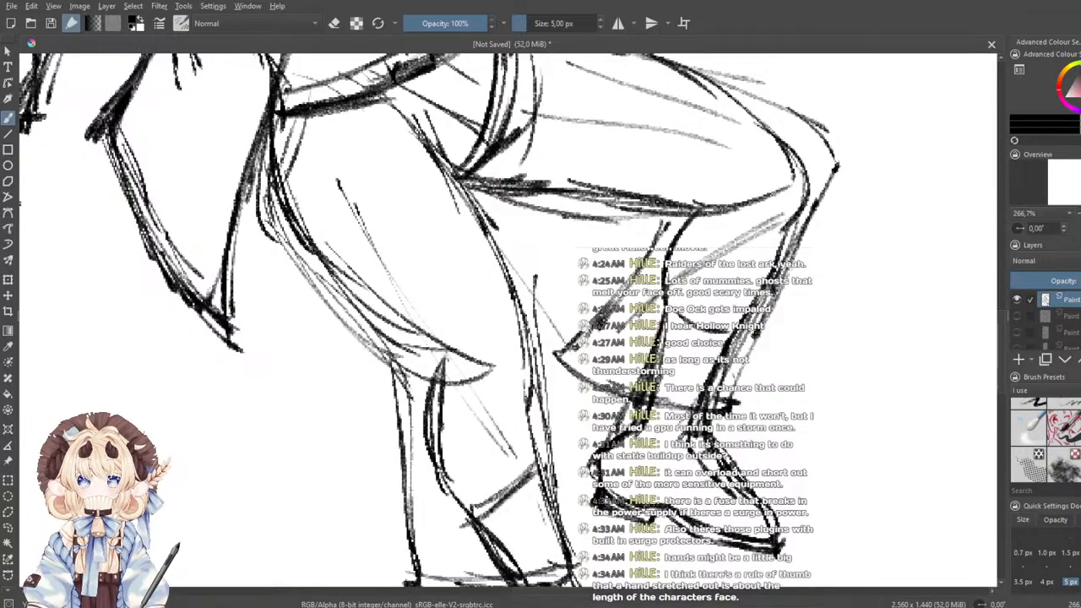
- Darken the hair spikes sticking out behind the head beneath the hat brim
scroll(732, 372, "down", 4)
scroll(734, 202, "up", 4)
scroll(734, 202, "down", 3)
left_click_drag(558, 312, 558, 324)
scroll(556, 313, "up", 1)
scroll(608, 101, "up", 3)
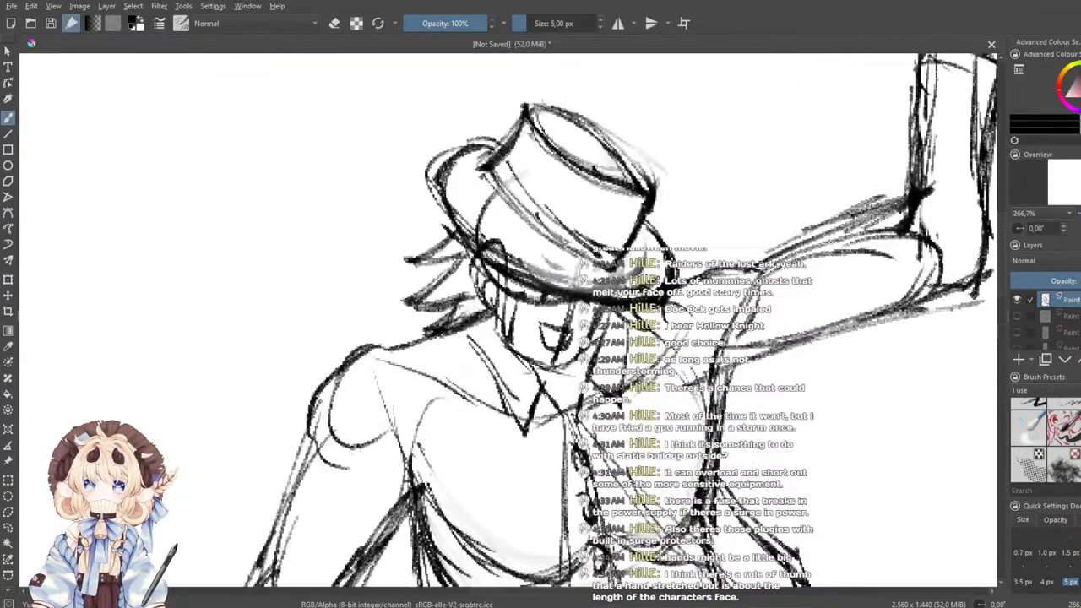
mouse_move(458, 238)
left_mouse_down()
mouse_move(405, 261)
mouse_move(475, 253)
mouse_move(406, 303)
left_mouse_up()
left_click_drag(411, 305, 455, 309)
- Add hair strands under the brim on the raised-arm side of the face, undoing strokes along the way
left_click_drag(621, 314, 656, 347)
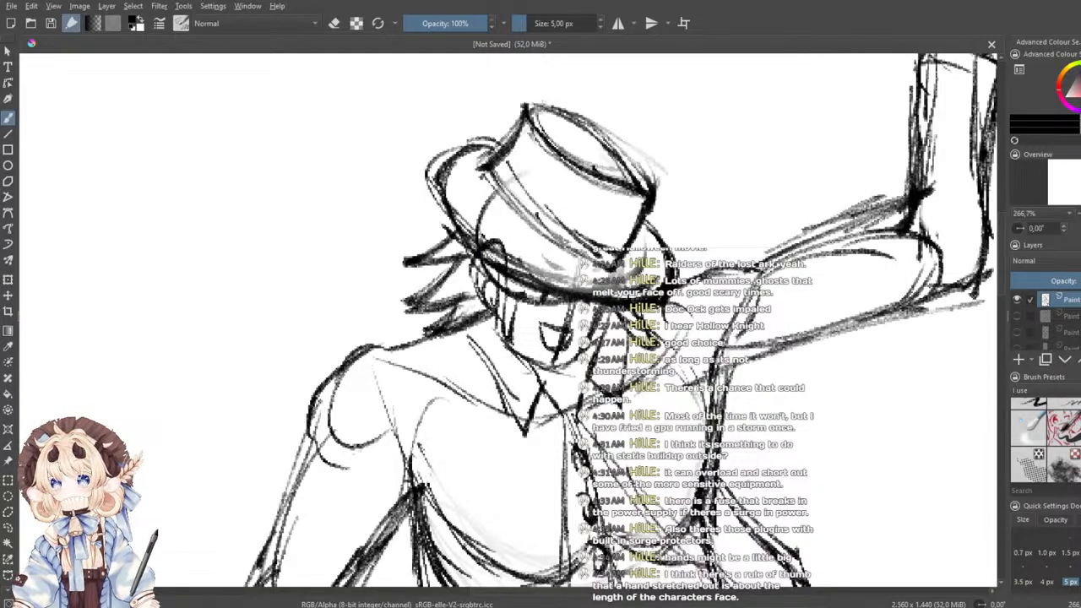
key("ctrl+z")
key("ctrl+z")
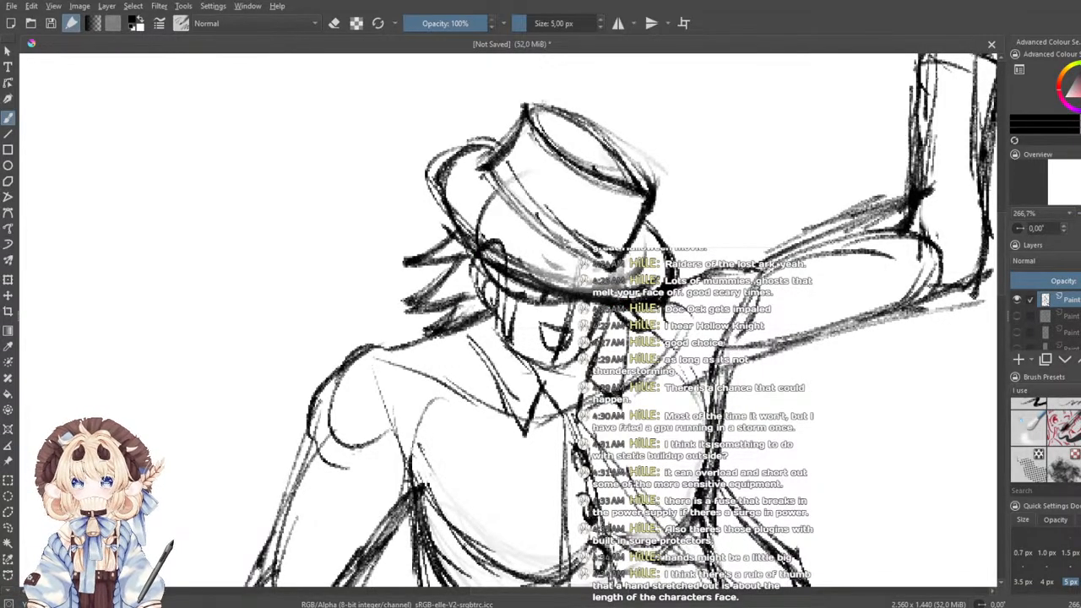
left_click_drag(607, 303, 618, 371)
key("ctrl+z")
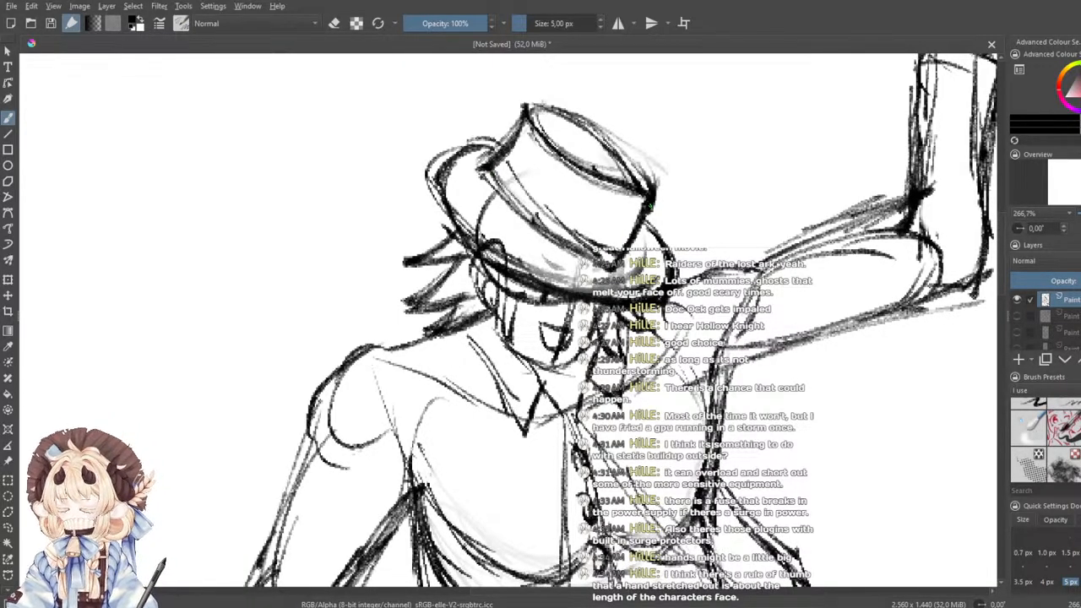
- Make all the hidden figure sketch layers visible together with the adventurer sketch
scroll(651, 205, "down", 5)
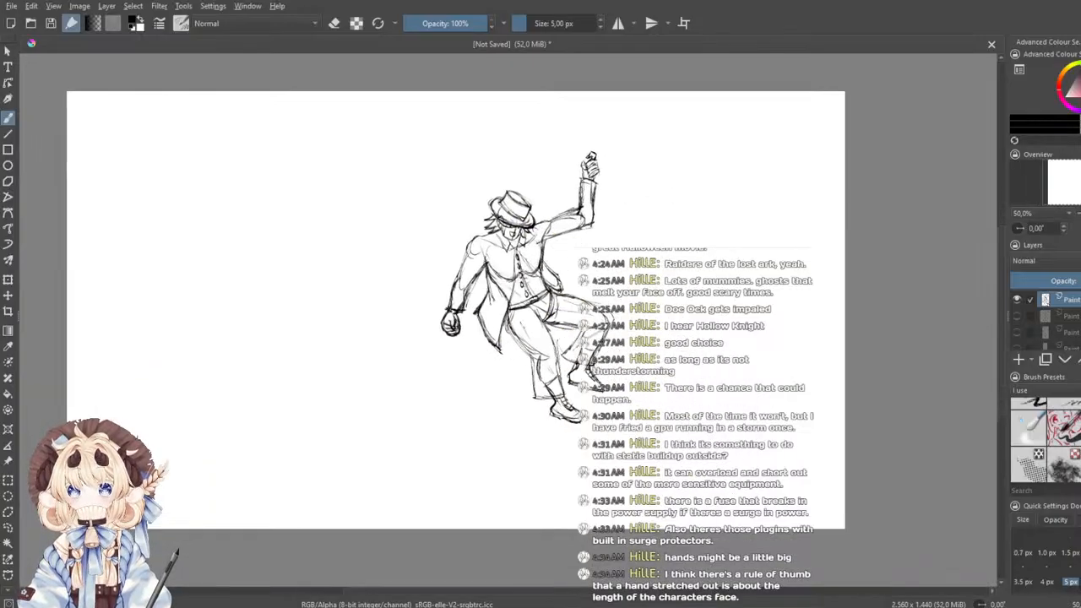
scroll(1035, 336, "down", 2)
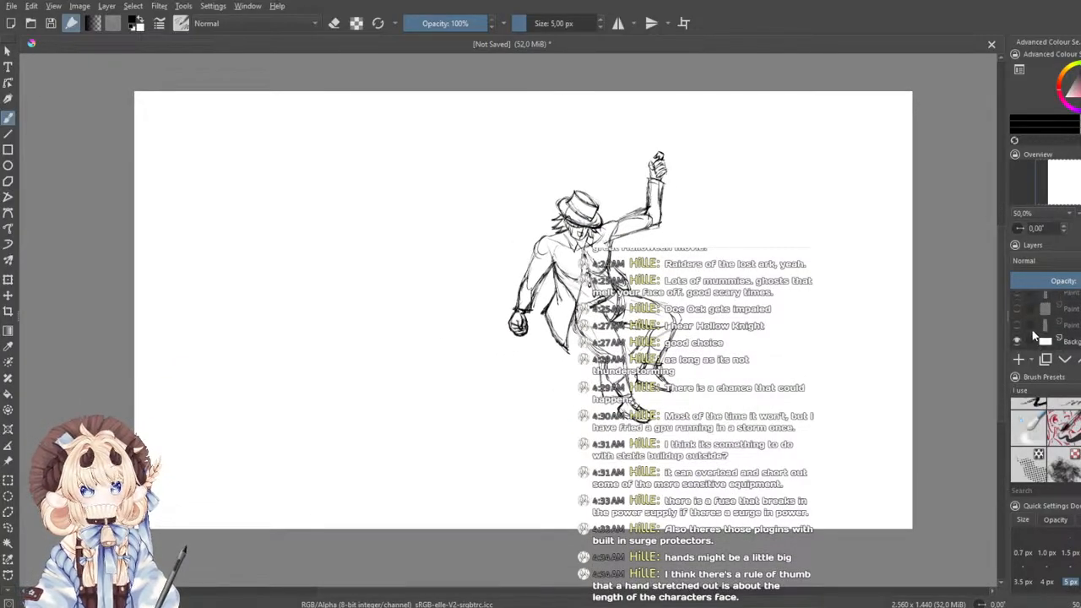
left_click(1018, 325)
left_click(1017, 309)
left_click(1017, 295)
scroll(1019, 326, "up", 3)
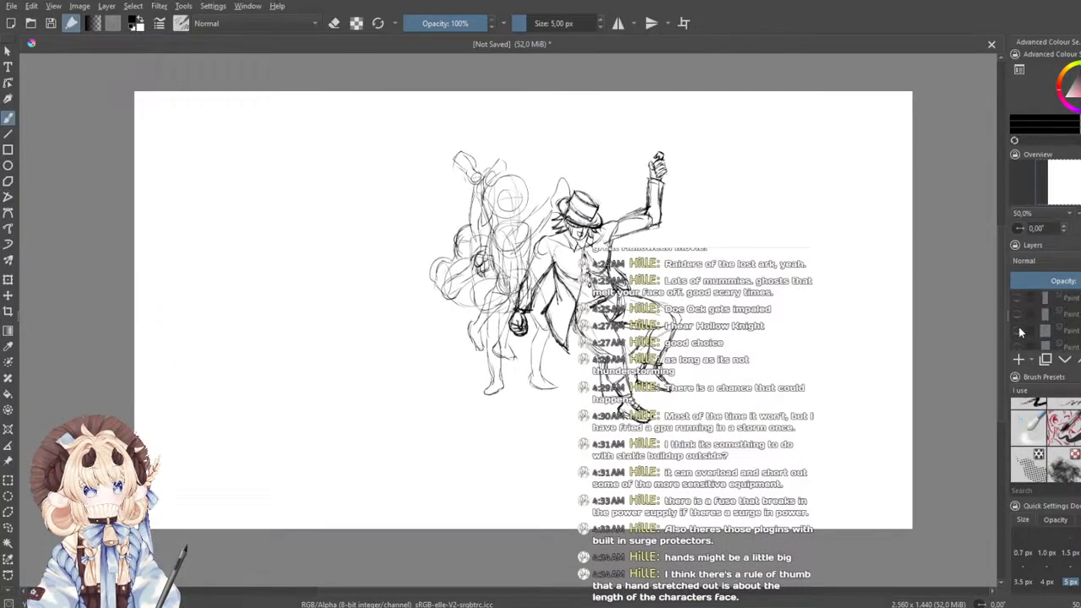
left_click(1018, 321)
left_click(1018, 305)
scroll(1019, 328, "up", 3)
left_click(1018, 335)
left_click(1018, 320)
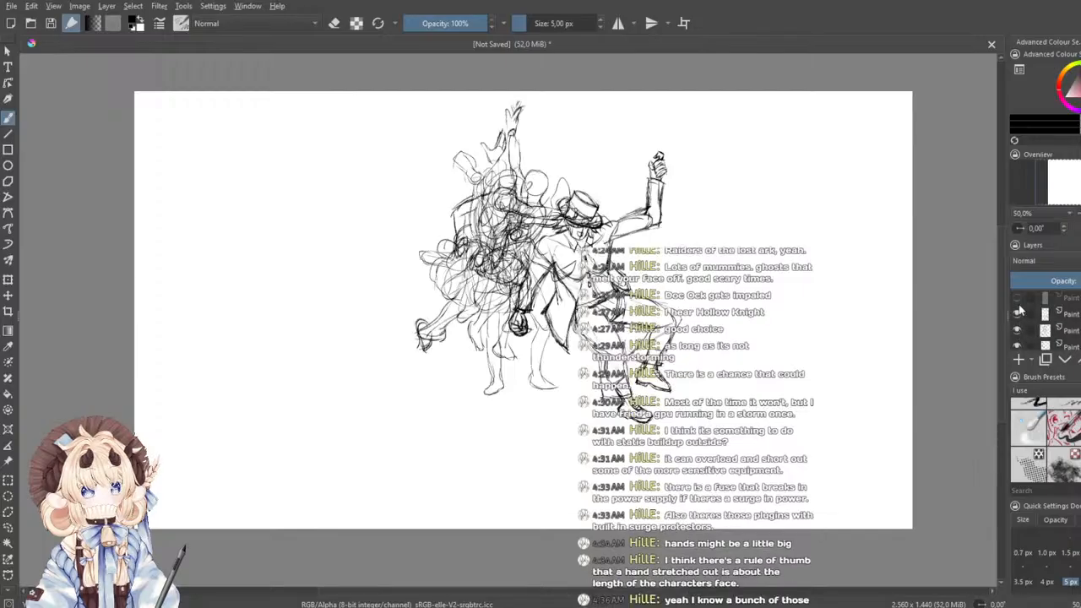
left_click(1018, 305)
scroll(1019, 309, "up", 3)
left_click(1018, 335)
left_click(1018, 320)
left_click(1018, 305)
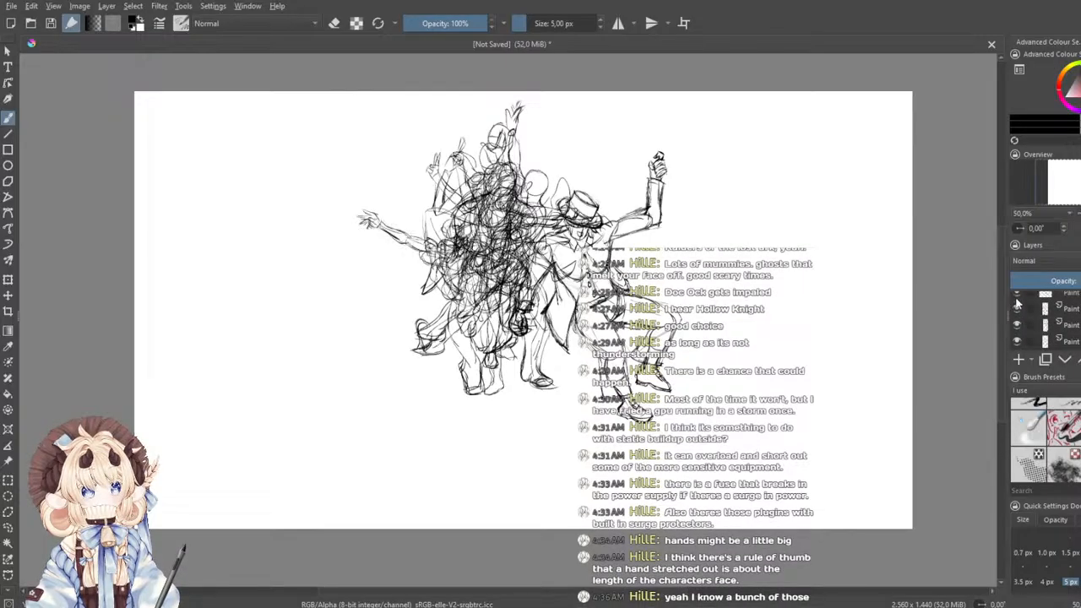
scroll(1018, 310, "up", 3)
left_click(1018, 320)
left_click(1018, 304)
scroll(1019, 310, "up", 3)
left_click(1018, 330)
left_click(1018, 316)
scroll(631, 300, "down", 1)
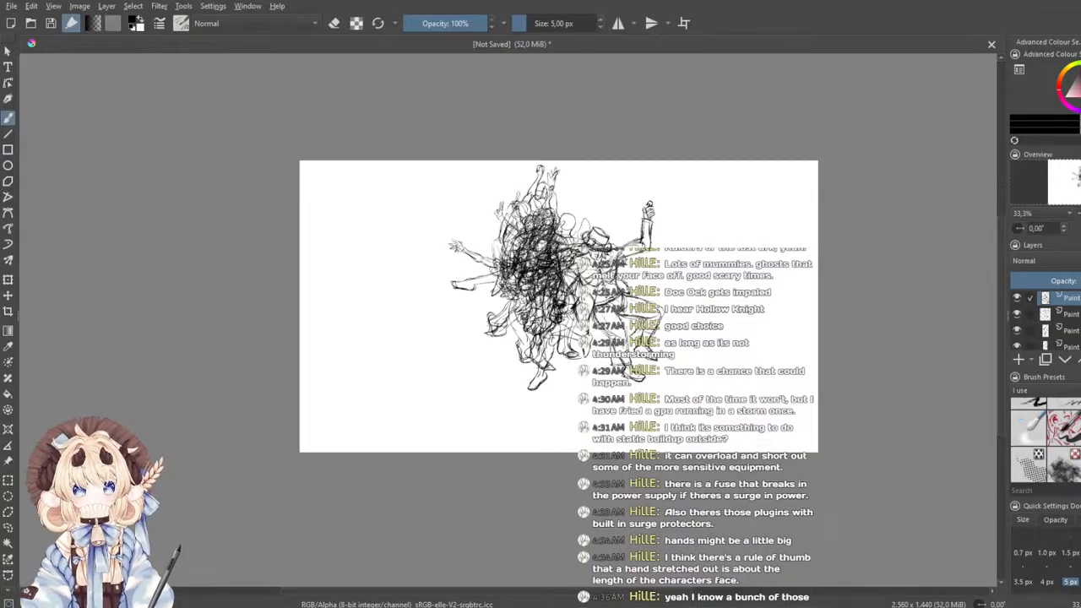
scroll(1078, 336, "down", 10)
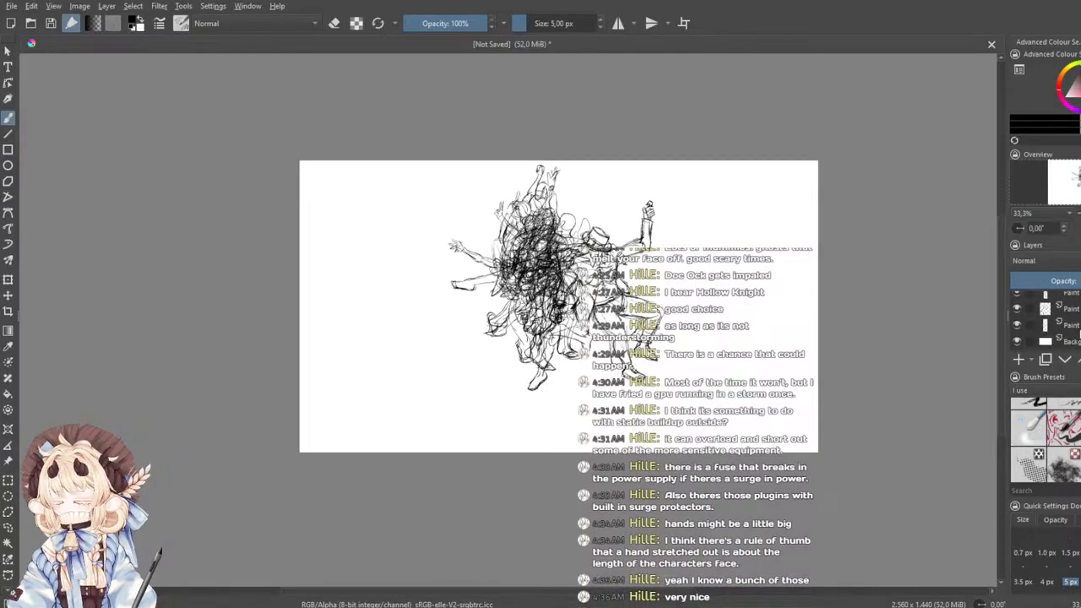
- Shrink the standing figure with the arm bent overhead and place it in the canvas's lower-left corner
left_click(1071, 326)
scroll(532, 322, "up", 1)
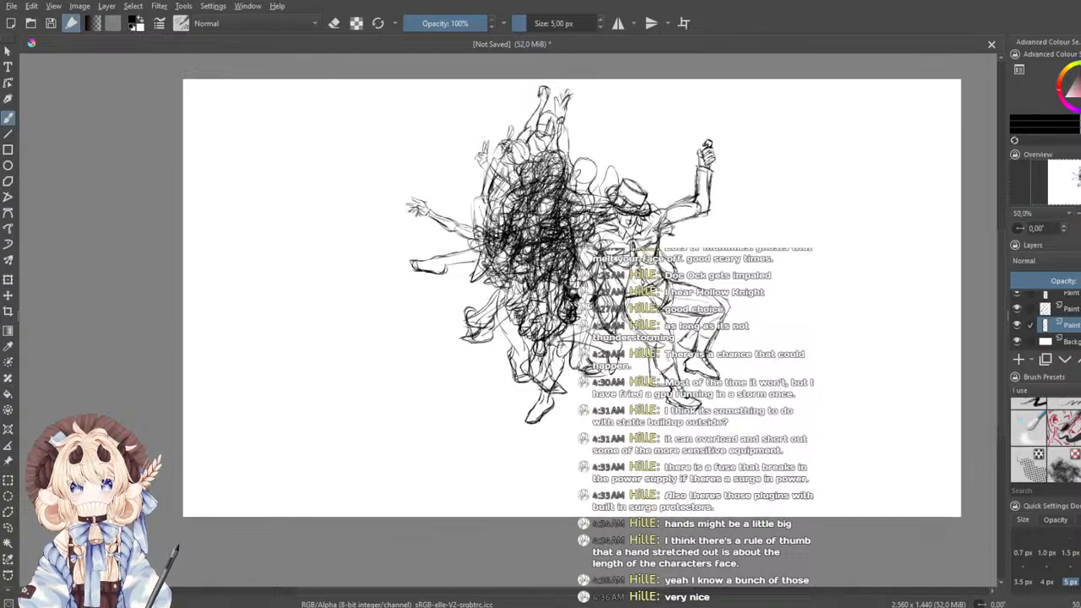
left_click(8, 279)
mouse_move(540, 317)
left_mouse_down()
mouse_move(338, 386)
mouse_move(238, 440)
left_mouse_up()
left_click_drag(305, 501, 293, 458)
left_click_drag(266, 404, 262, 455)
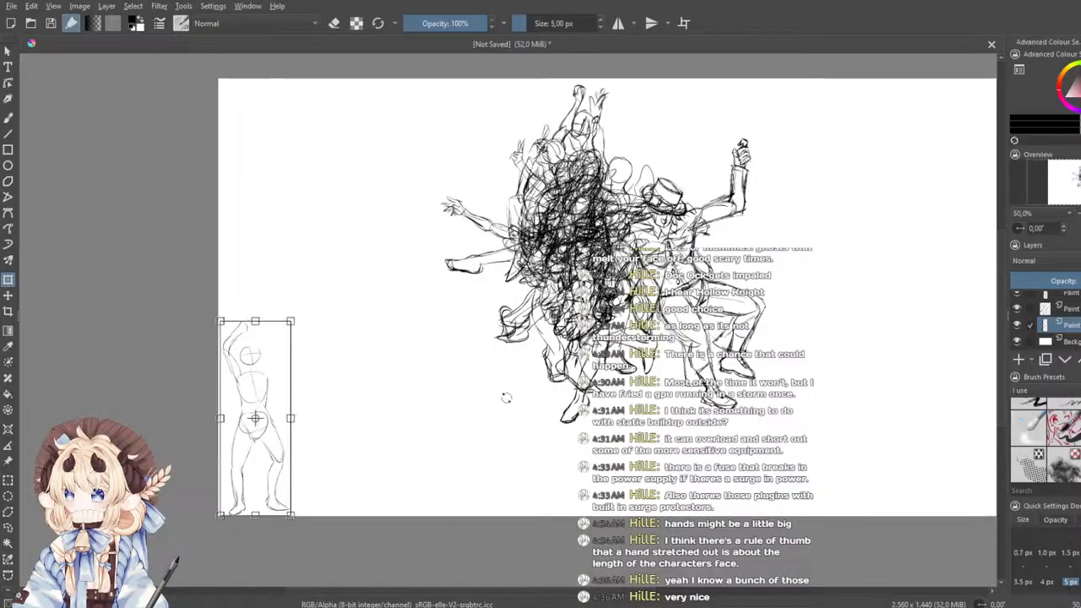
- Shrink the figure lying on its back with raised legs and place it beside the standing figure along the canvas's bottom edge
left_click(1071, 309)
left_click_drag(607, 255, 293, 234)
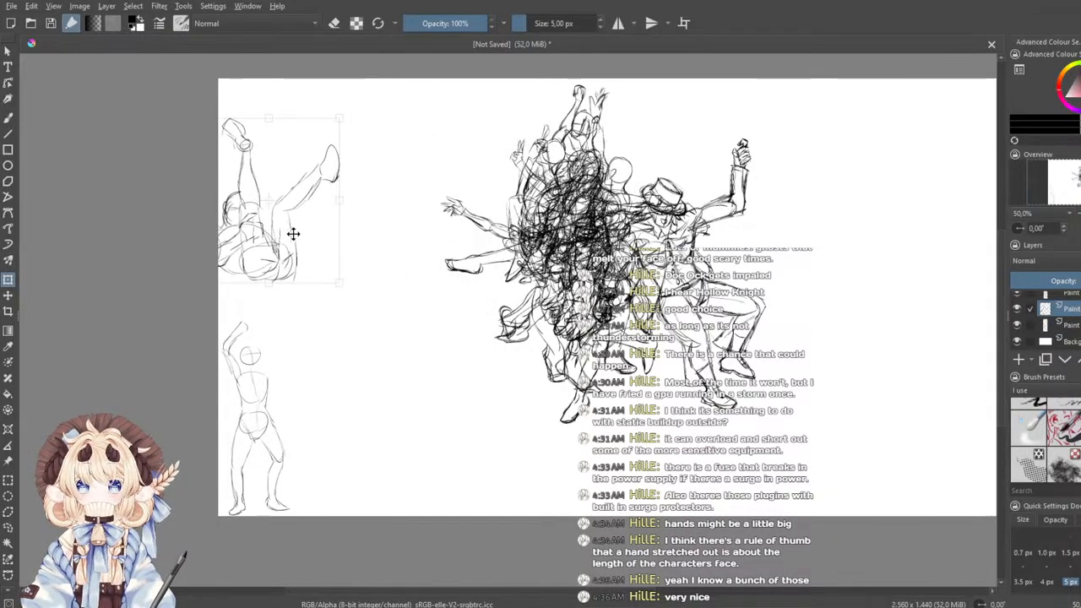
left_click_drag(340, 284, 310, 252)
left_click_drag(271, 216, 362, 475)
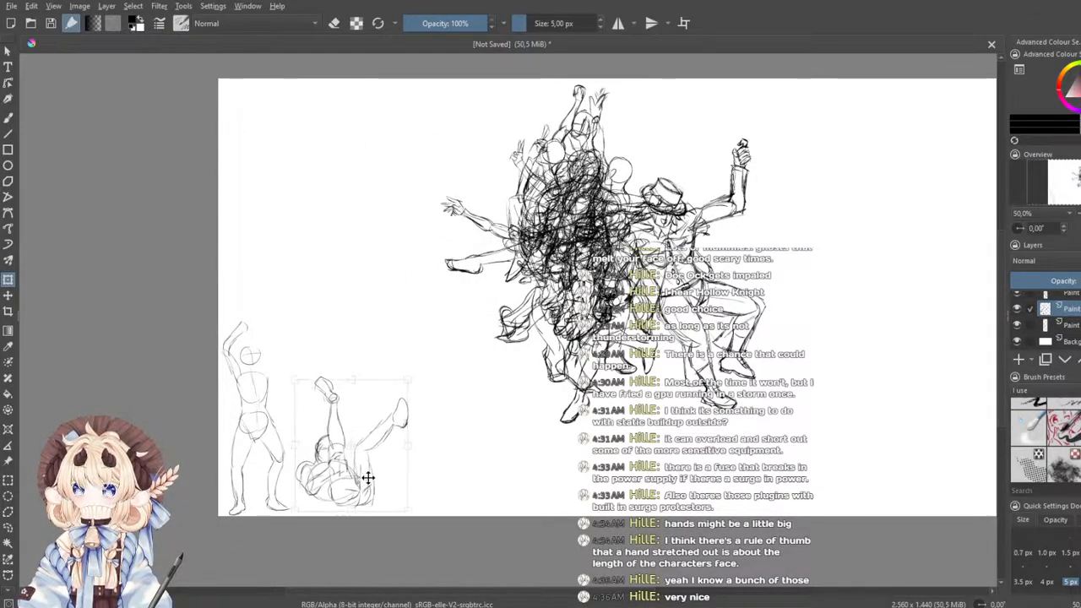
- Place the large-headed standing figure above the lower-left standing pose, and the reclining figure with a bent knee above the raised-legs pose
key("Page_Up")
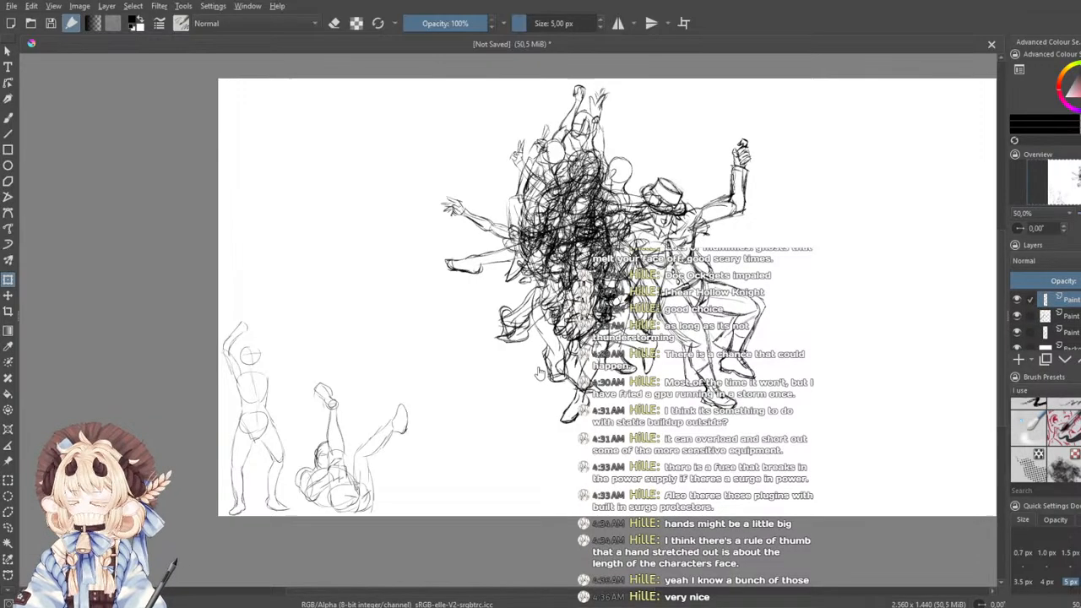
left_click_drag(508, 314, 328, 365)
left_click_drag(300, 317, 292, 346)
left_click(1048, 331)
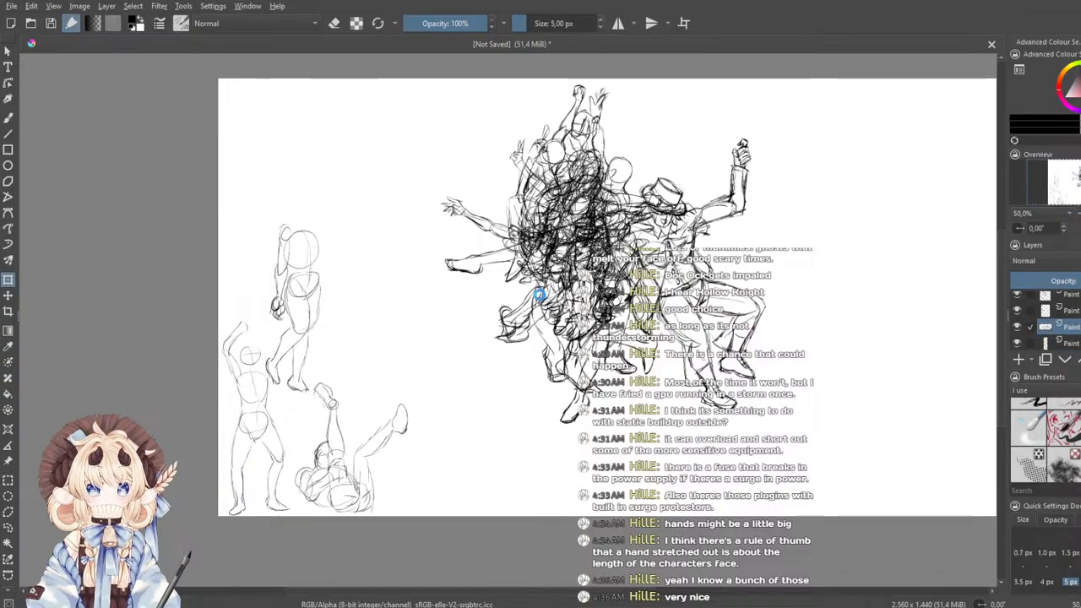
left_click_drag(540, 251, 353, 377)
- Move the figure with one hand up and a limb stretched sideways to the canvas's left edge, above the standing poses
left_click(1052, 310)
left_click_drag(642, 198, 301, 265)
left_click_drag(496, 268, 525, 306)
- Shrink the running figure and place it along the canvas's top edge beside the raised-hand figure
left_click(1057, 296)
left_click(640, 287)
left_click_drag(641, 287, 447, 233)
left_click_drag(496, 316, 454, 269)
left_click_drag(414, 238, 437, 310)
left_click_drag(477, 341, 472, 333)
left_click_drag(425, 278, 377, 196)
scroll(1066, 310, "down", 2)
left_click(1068, 310)
left_click(782, 316)
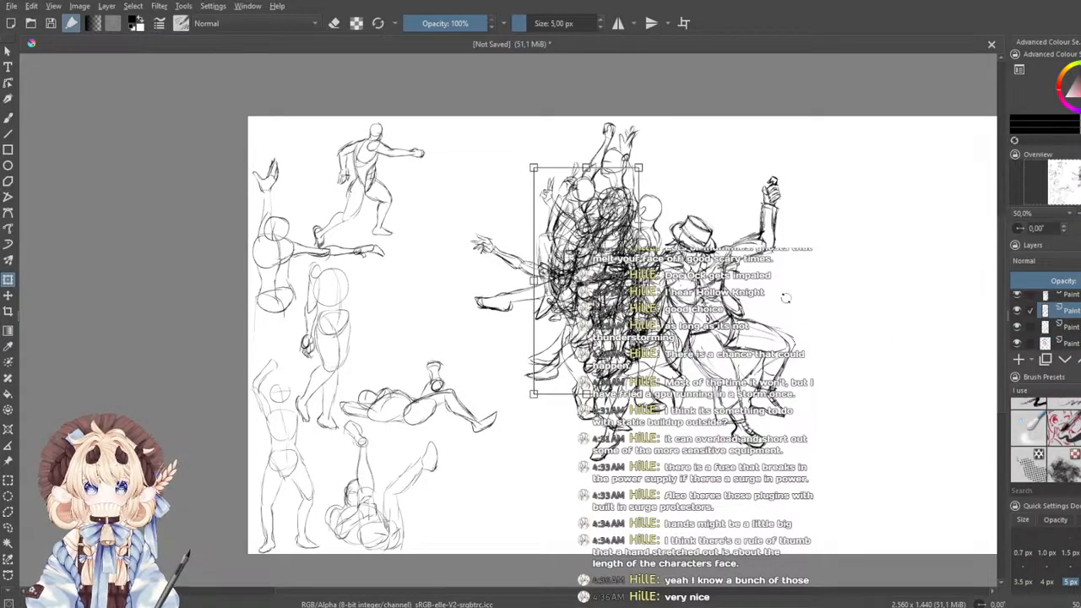
left_click_drag(823, 304, 812, 354)
key("ctrl+z")
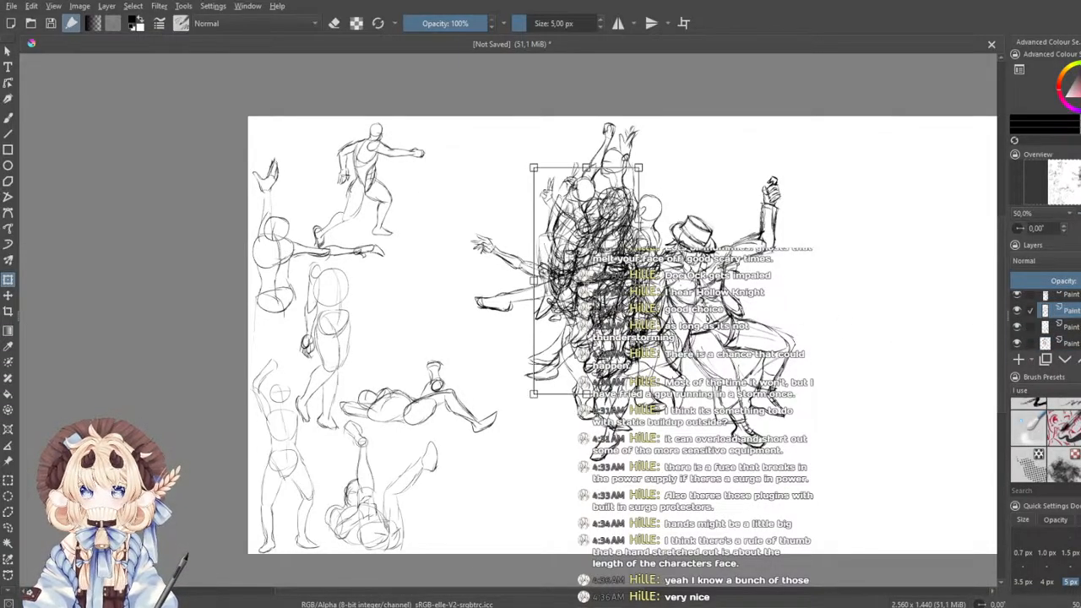
- Shrink the leaping figure with the raised hand and place it beside the runner, then set the knee-raising figure to its right
left_click(1068, 327)
left_click(693, 334)
left_click_drag(643, 329, 508, 373)
left_click_drag(525, 409, 517, 394)
left_click_drag(470, 334, 434, 301)
left_click(1047, 311)
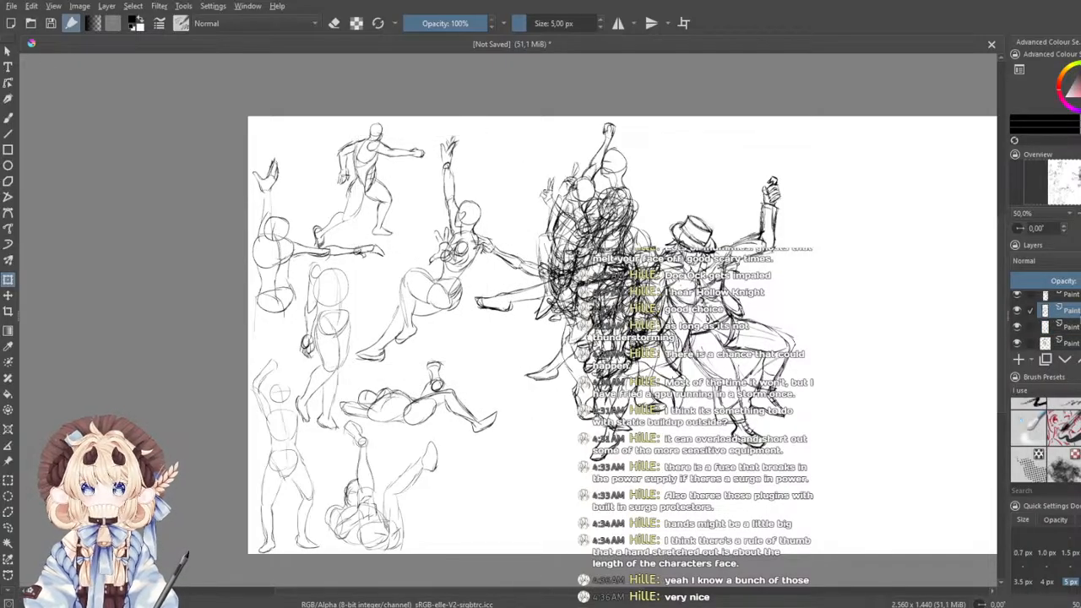
left_click_drag(597, 326, 535, 412)
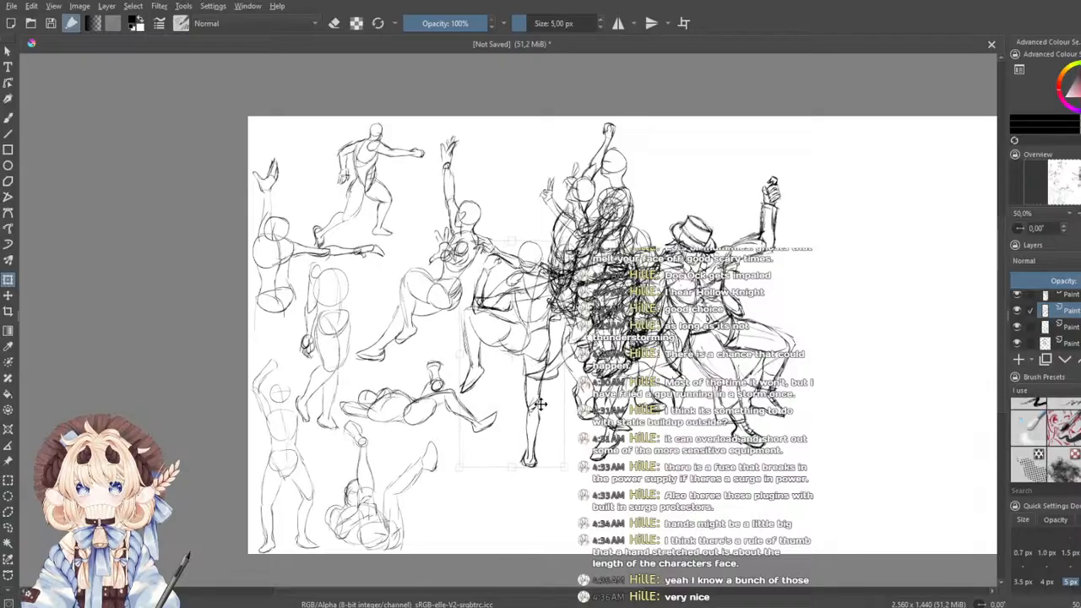
- Shrink the figure making two peace signs and place it above and to the right of the knee-raising figure
left_click(1061, 296)
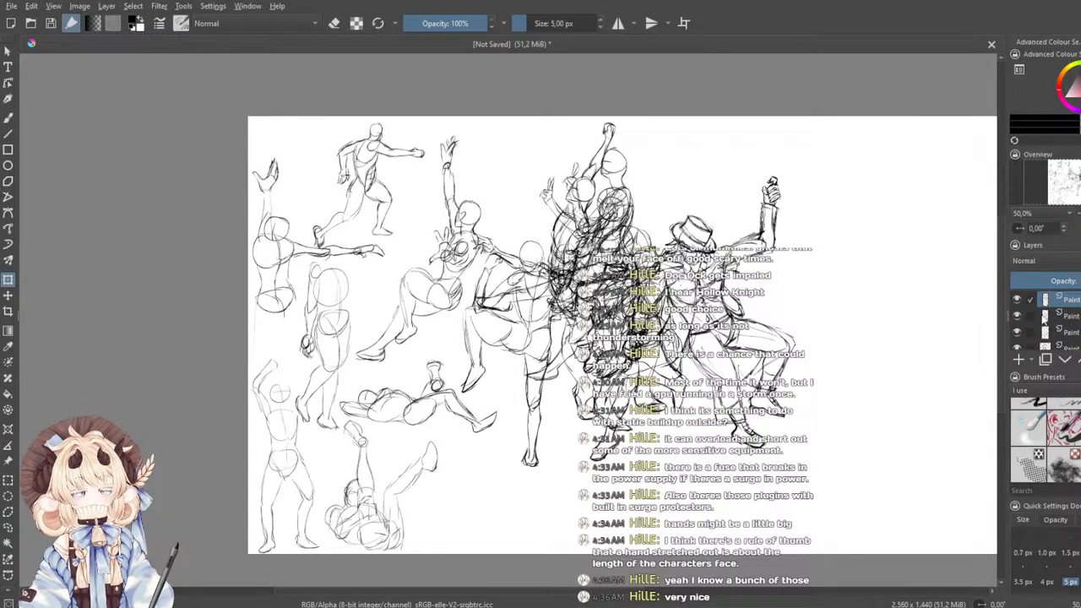
left_click(593, 344)
left_click_drag(596, 337, 609, 508)
left_click_drag(646, 549, 639, 529)
mouse_move(612, 473)
left_mouse_down()
mouse_move(580, 298)
mouse_move(598, 298)
left_mouse_up()
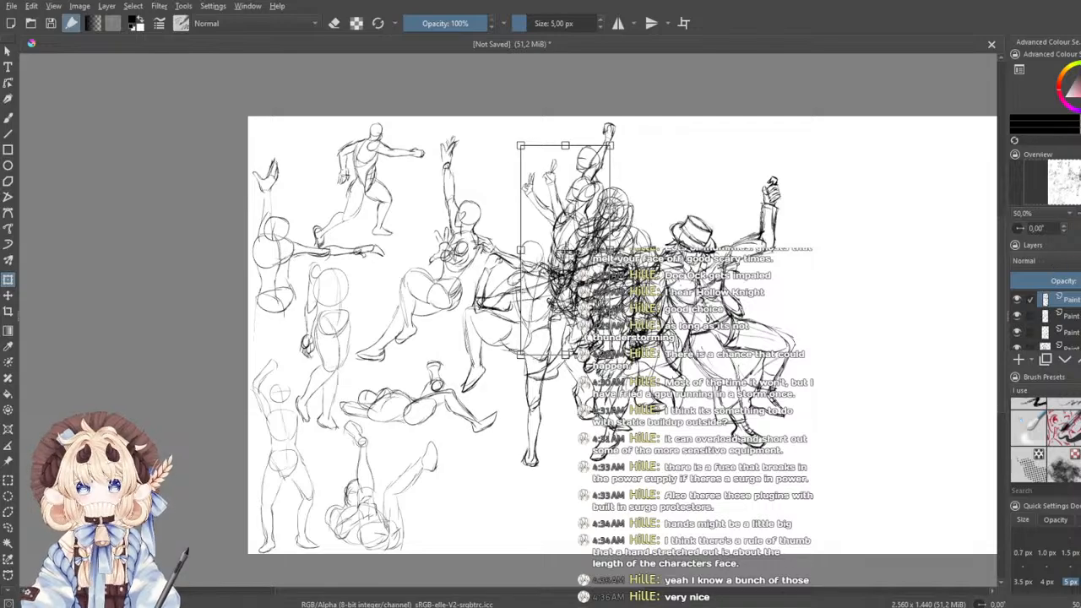
- Move the broad, wide-stanced figure down to the bottom middle of the canvas
scroll(1066, 327, "down", 2)
left_click(1070, 327)
left_click(663, 381)
mouse_move(622, 364)
left_mouse_down()
mouse_move(610, 494)
mouse_move(625, 497)
mouse_move(612, 488)
left_mouse_up()
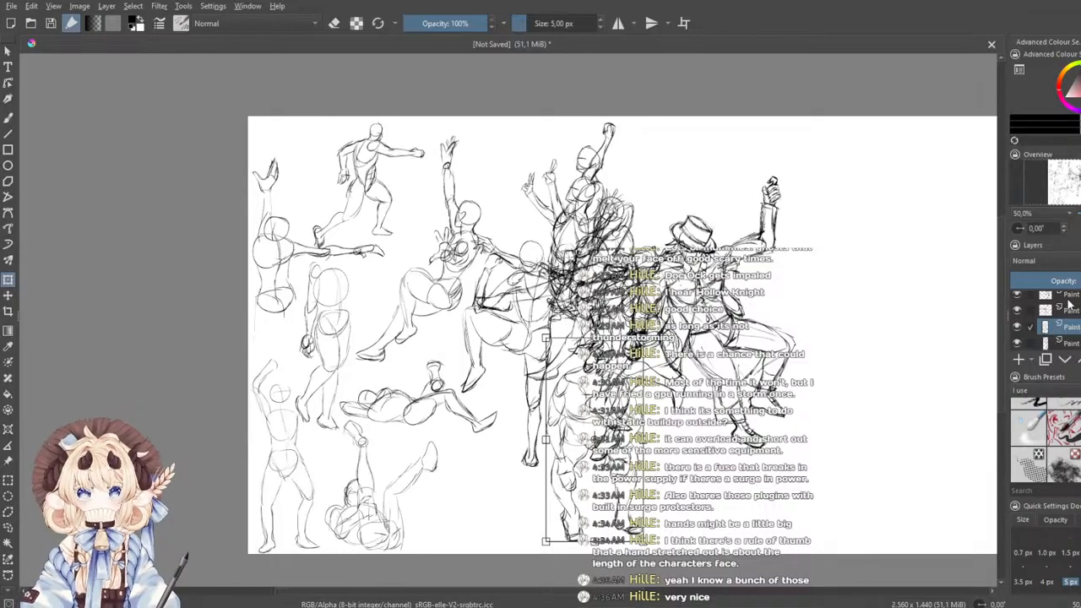
- Move the figure with the outstretched hand to the lower right of the canvas and the high-kicking figure to the upper right
left_click(1068, 309)
left_click(597, 353)
left_click_drag(598, 351, 772, 518)
left_click(1066, 295)
mouse_move(583, 296)
left_mouse_down()
mouse_move(734, 212)
mouse_move(716, 202)
mouse_move(715, 218)
left_mouse_up()
- Move the figure with the raised fist to the bottom edge on the canvas's right side
left_click(1070, 319)
scroll(1076, 339, "up", 1)
left_click(1075, 306)
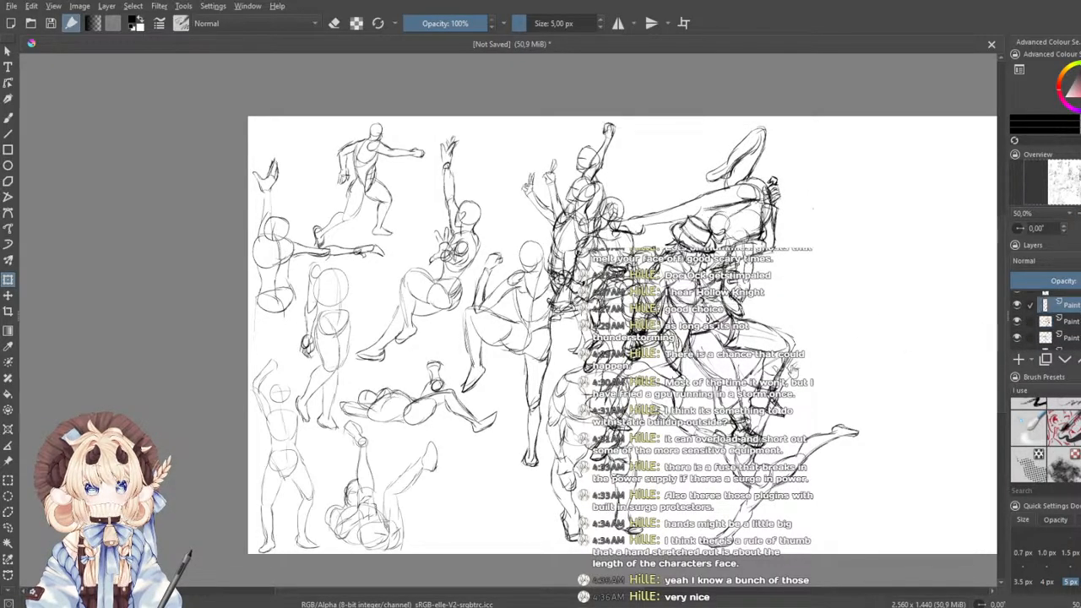
left_click_drag(544, 272, 448, 274)
mouse_move(447, 274)
left_mouse_down()
mouse_move(458, 282)
mouse_move(465, 406)
mouse_move(396, 529)
mouse_move(409, 517)
mouse_move(728, 487)
mouse_move(817, 495)
left_mouse_up()
key("ctrl+z")
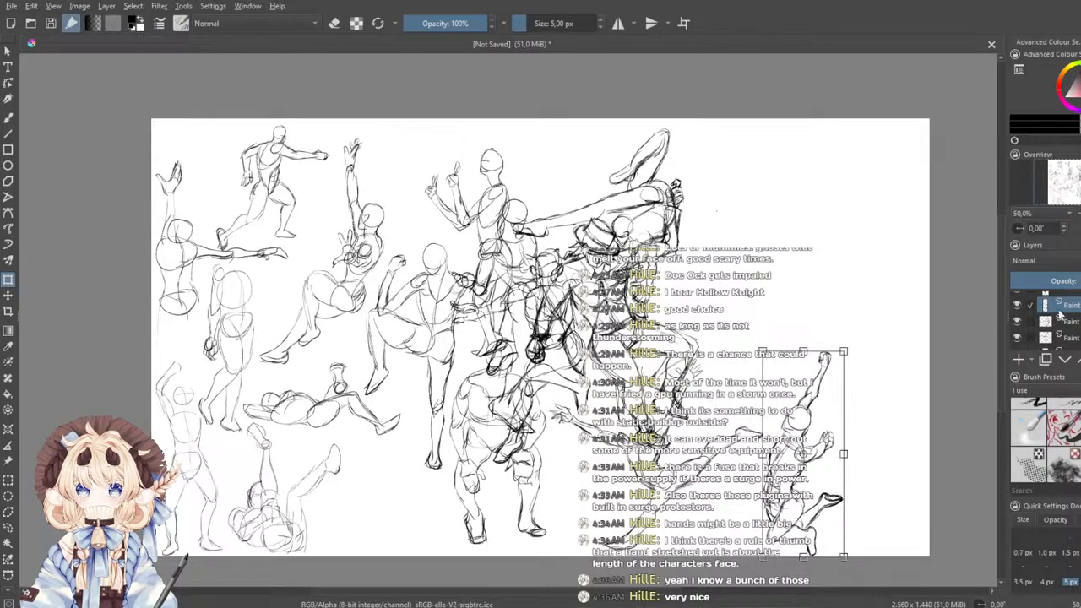
- Move the front-facing figure with one leg bent back to the canvas's right edge
scroll(1080, 313, "up", 2)
left_click(1071, 333)
left_click_drag(521, 362, 879, 427)
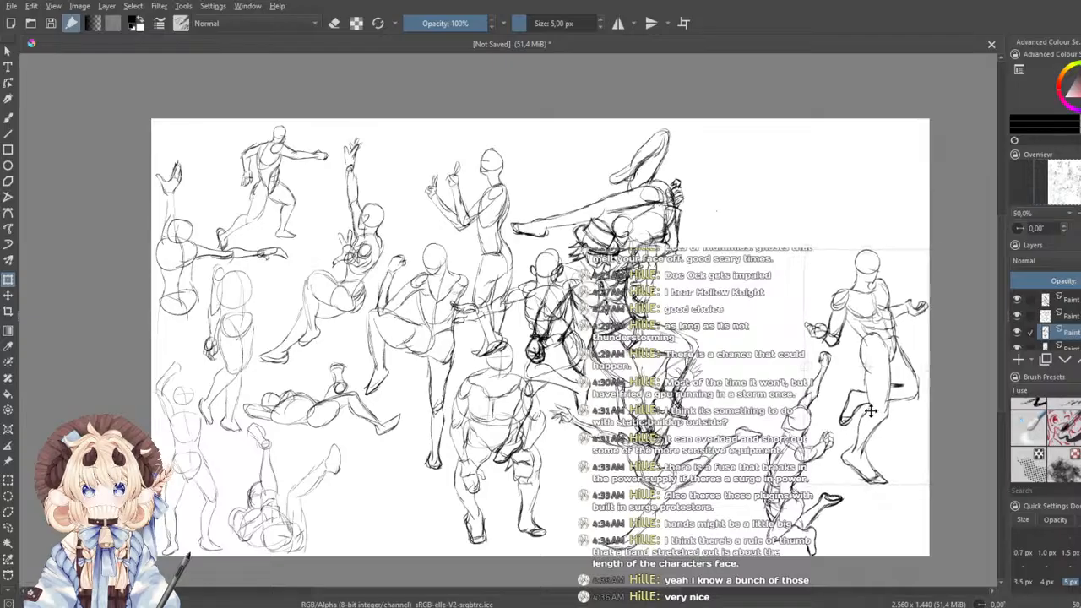
- Spread out the remaining figures, with the outstretched-arms pose upper middle, the adventurer upper right and the high kick below them
left_click(1066, 318)
mouse_move(624, 365)
left_mouse_down()
mouse_move(787, 292)
mouse_move(784, 365)
mouse_move(495, 458)
mouse_move(799, 457)
mouse_move(767, 366)
mouse_move(778, 351)
mouse_move(771, 438)
left_mouse_up()
scroll(1052, 321, "down", 2)
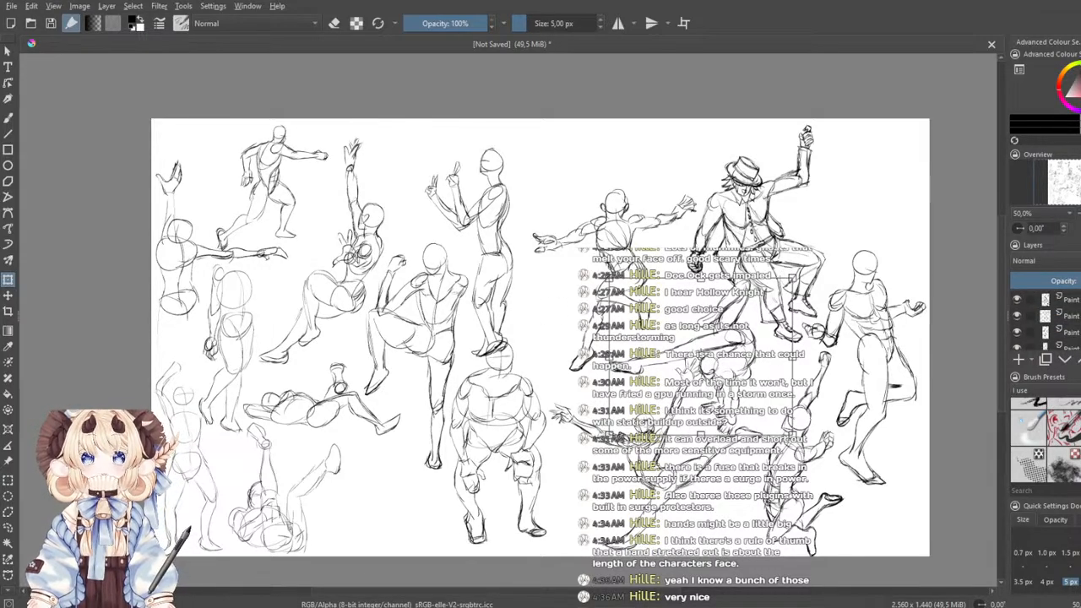
left_click_drag(784, 252, 789, 249)
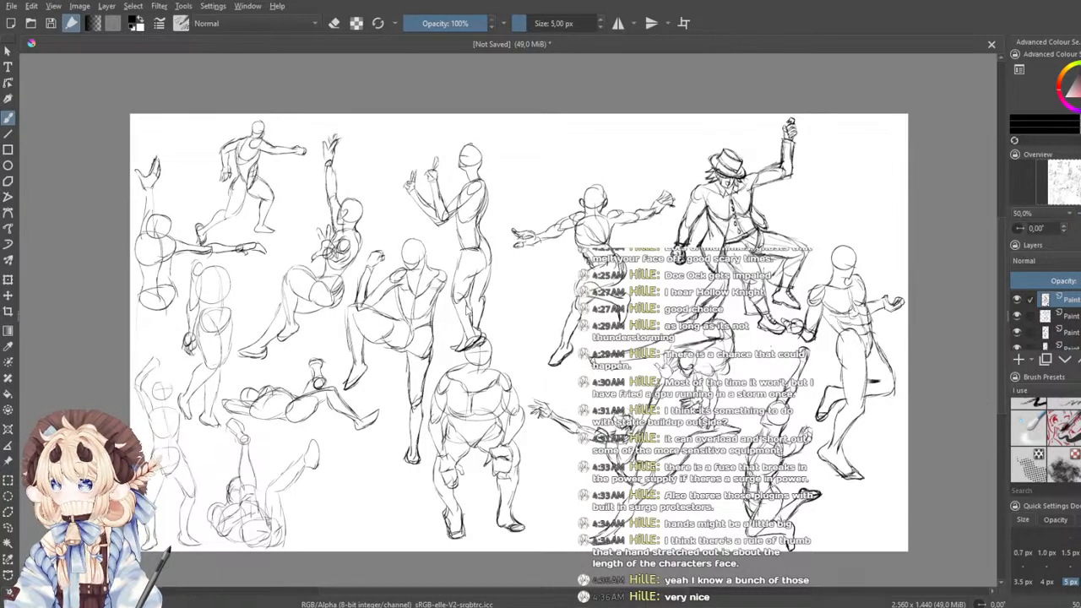
- Save the pose sheet as 19 05 2025.png and close it
key("ctrl+s")
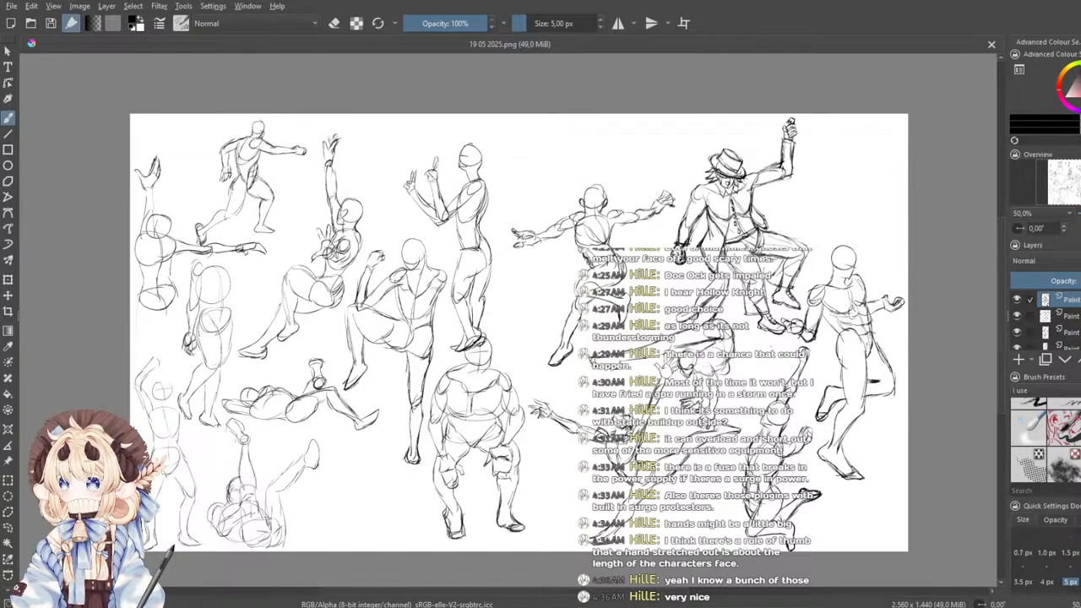
left_click_drag(874, 382, 854, 362)
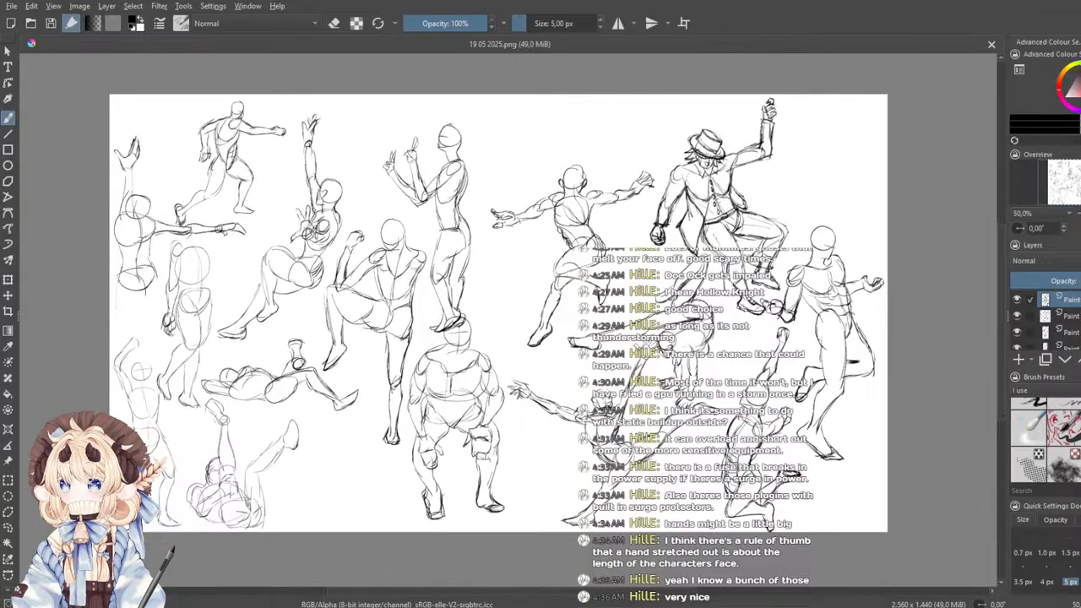
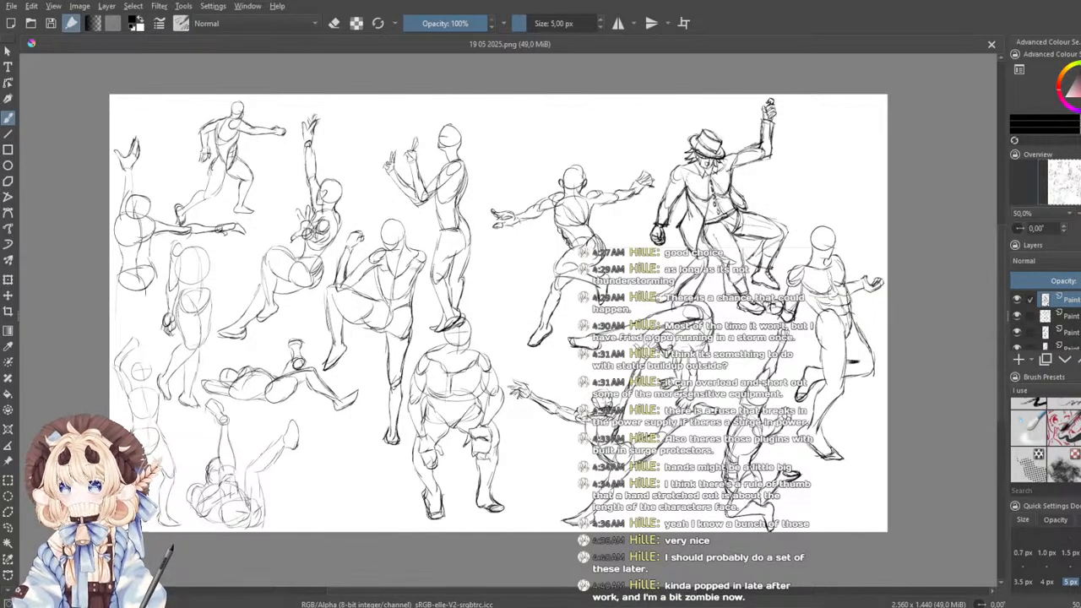
left_click(992, 44)
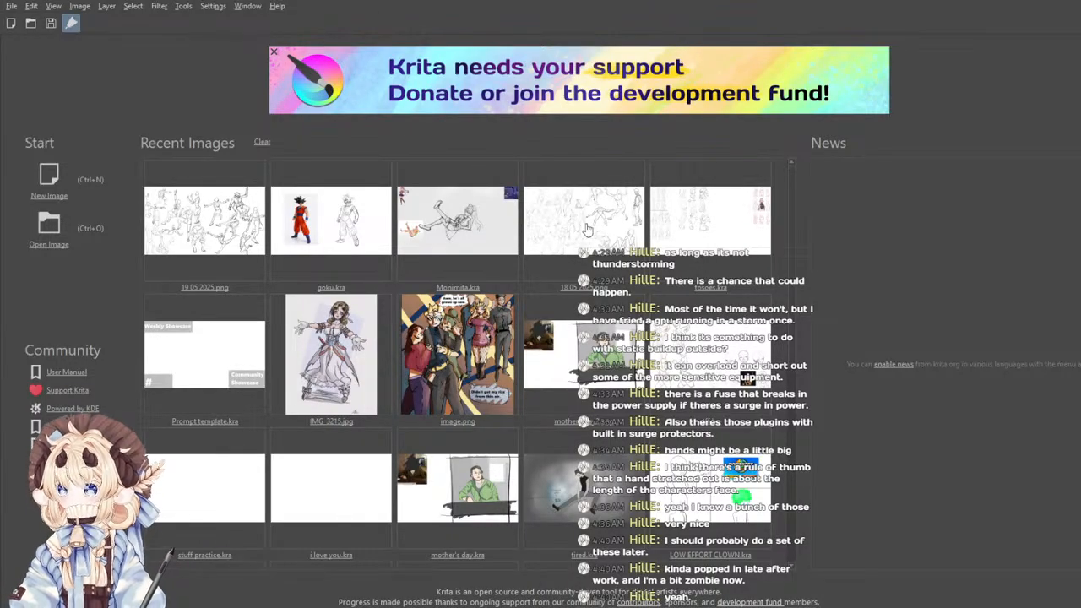
- Open the recent image Monimita.kra and examine the sketch of the reclining ponytailed character
left_click(469, 240)
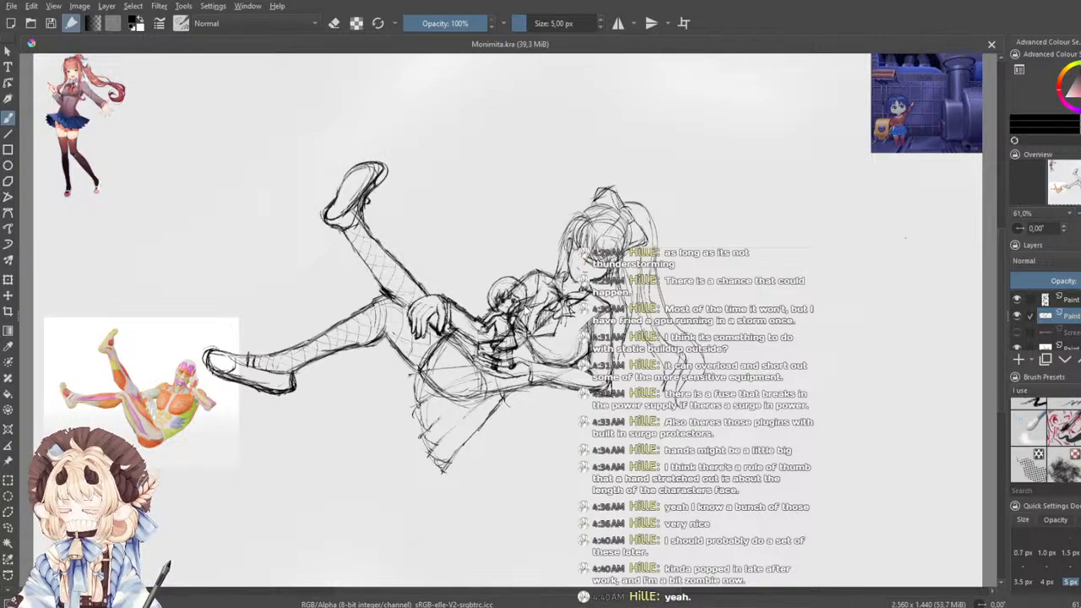
scroll(508, 320, "up", 1)
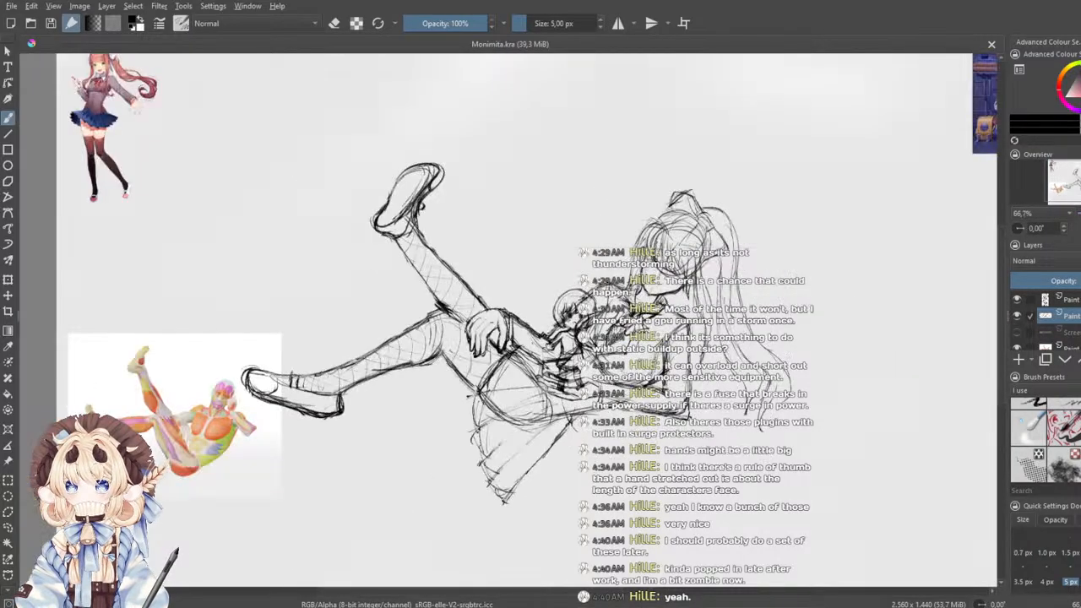
key("plus")
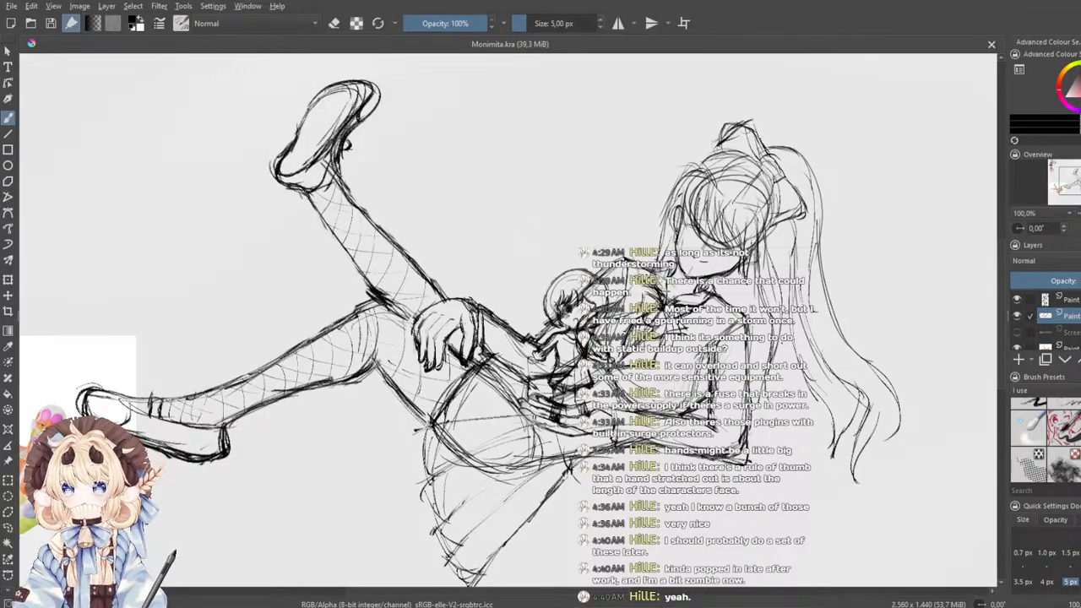
scroll(719, 317, "up", 1)
scroll(719, 317, "down", 1)
left_click_drag(718, 316, 750, 310)
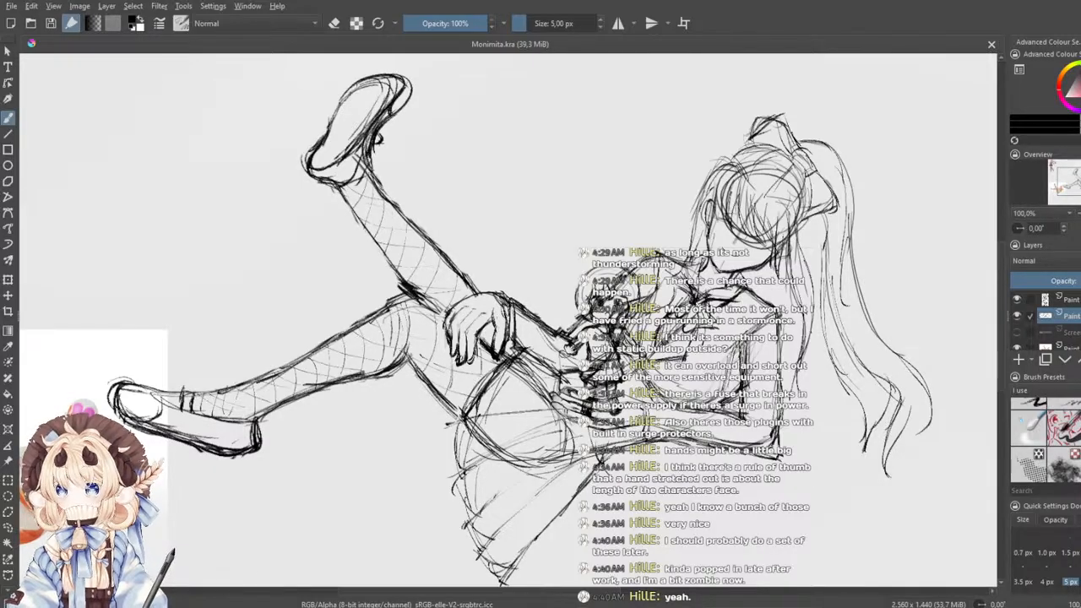
scroll(668, 405, "up", 1)
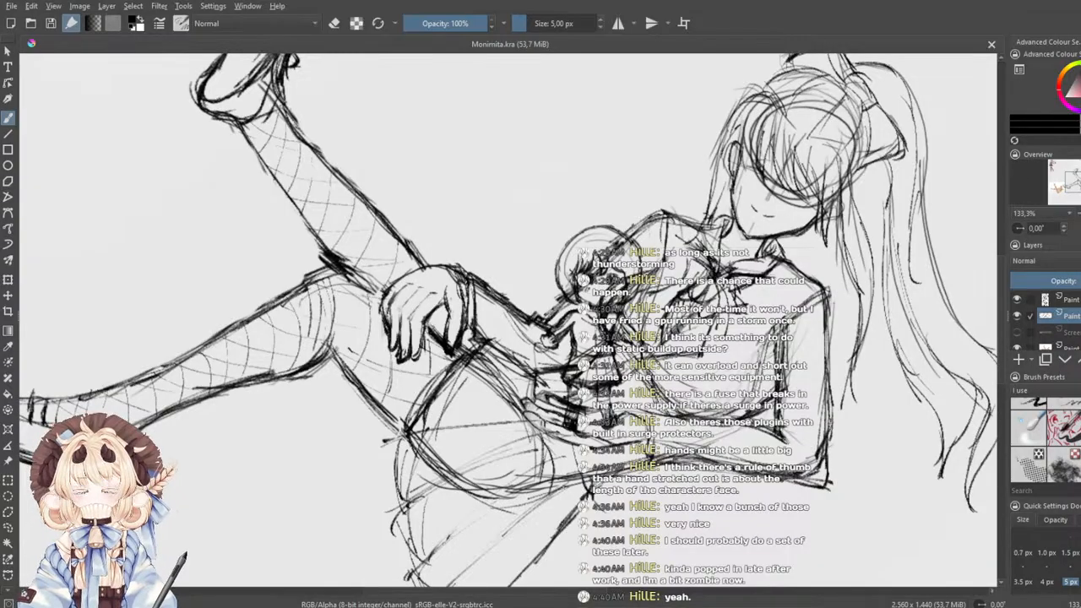
scroll(625, 423, "down", 1)
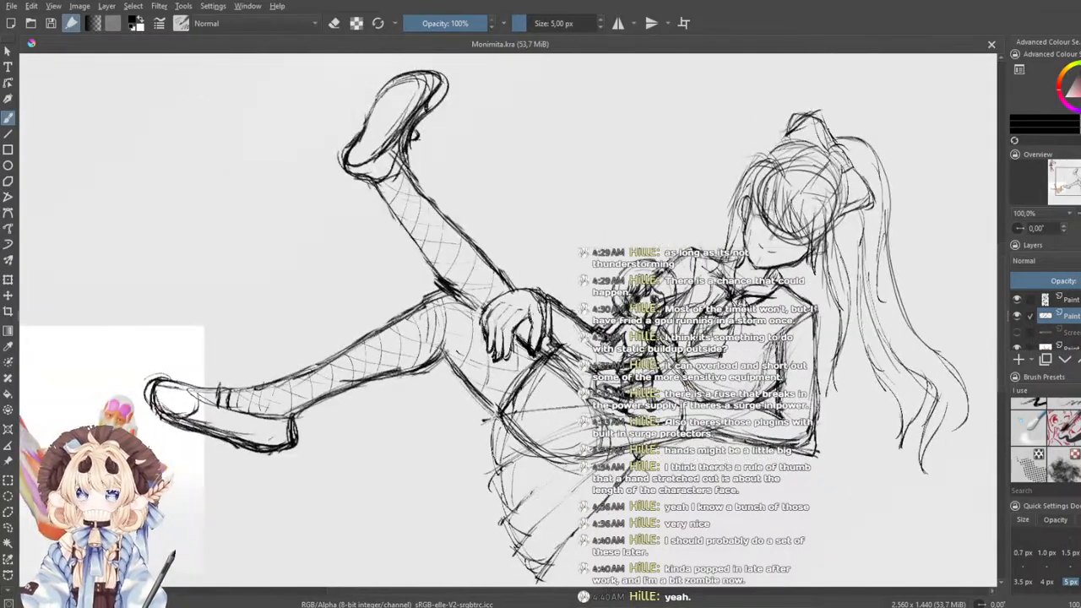
- Add a paint layer above the sketch and lower the opacity of the two sketch layers beneath it
left_click(1052, 300)
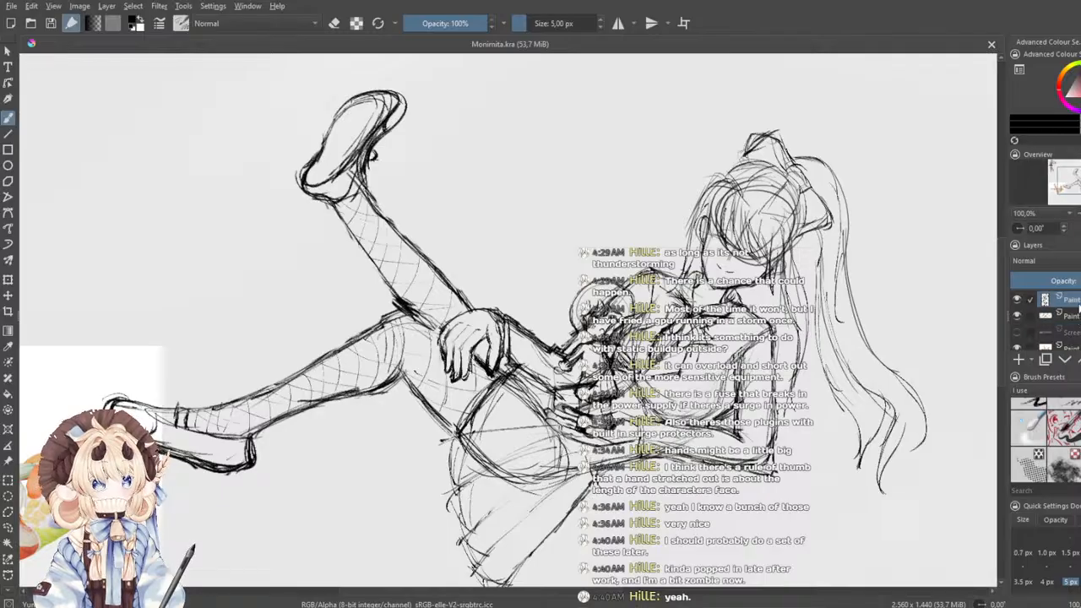
left_click(1019, 359)
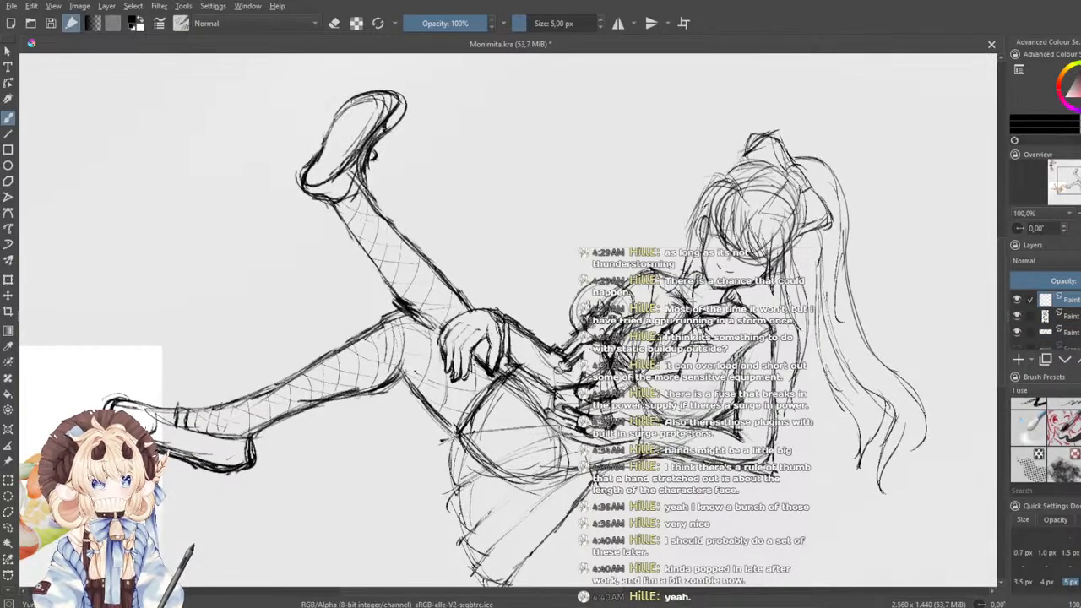
left_click(1071, 333)
mouse_move(1071, 281)
left_mouse_down()
mouse_move(1035, 285)
mouse_move(1049, 284)
left_mouse_up()
left_click(1071, 316)
scroll(593, 358, "up", 1)
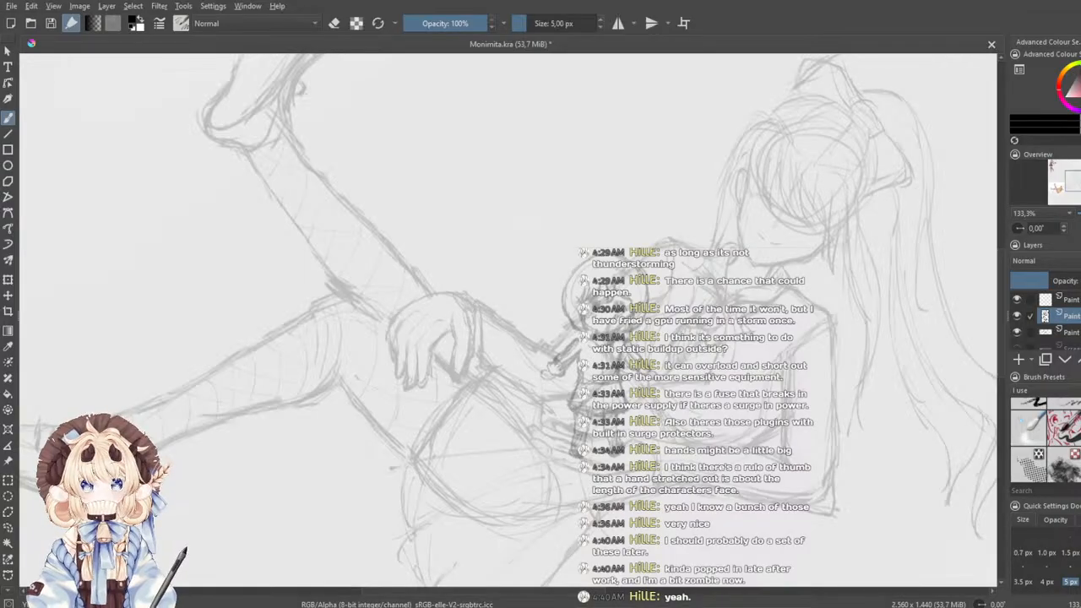
- Make the new paint layer above the sketches active and choose the blue pen brush preset
left_click(1069, 299)
scroll(1057, 457, "up", 2)
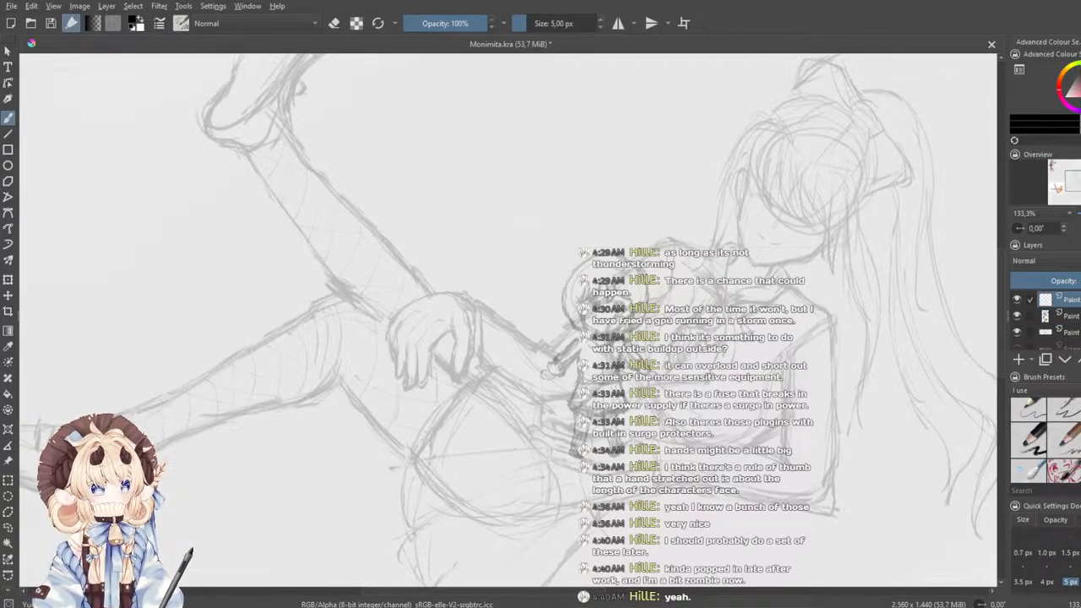
scroll(1046, 440, "down", 2)
scroll(1059, 450, "down", 2)
left_click(1041, 475)
mouse_move(676, 379)
left_mouse_down()
mouse_move(685, 402)
mouse_move(621, 435)
mouse_move(728, 463)
left_mouse_up()
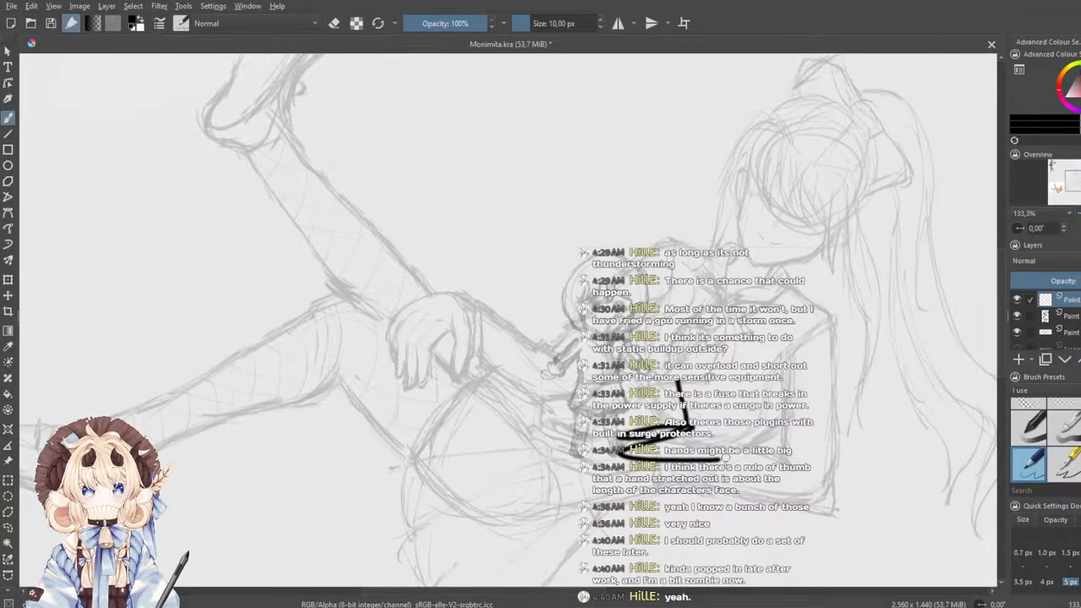
key("ctrl+z")
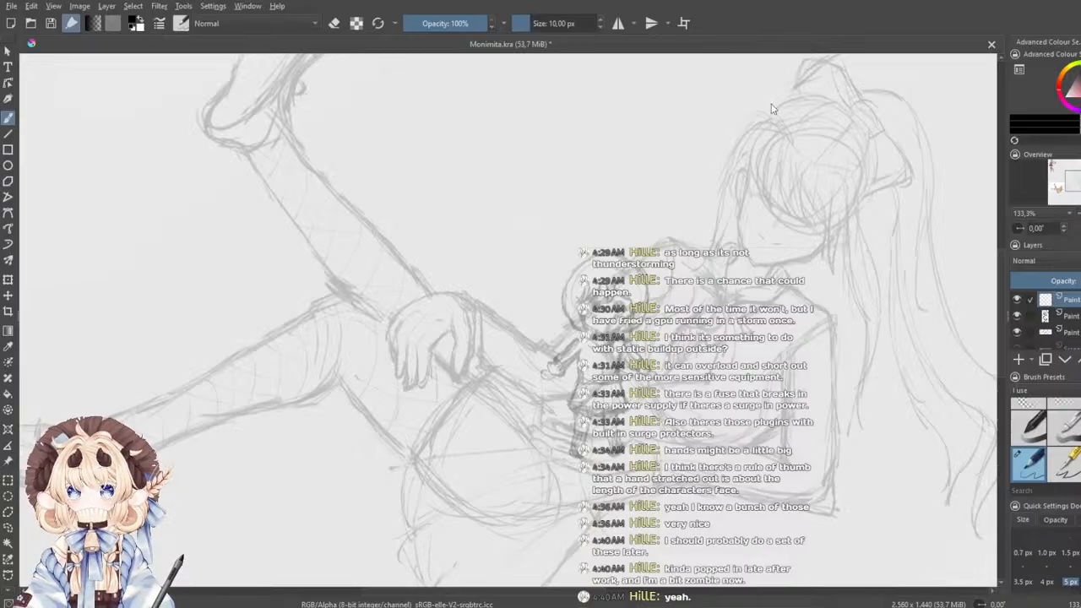
mouse_move(540, 239)
left_mouse_down()
mouse_move(486, 326)
mouse_move(706, 309)
left_mouse_up()
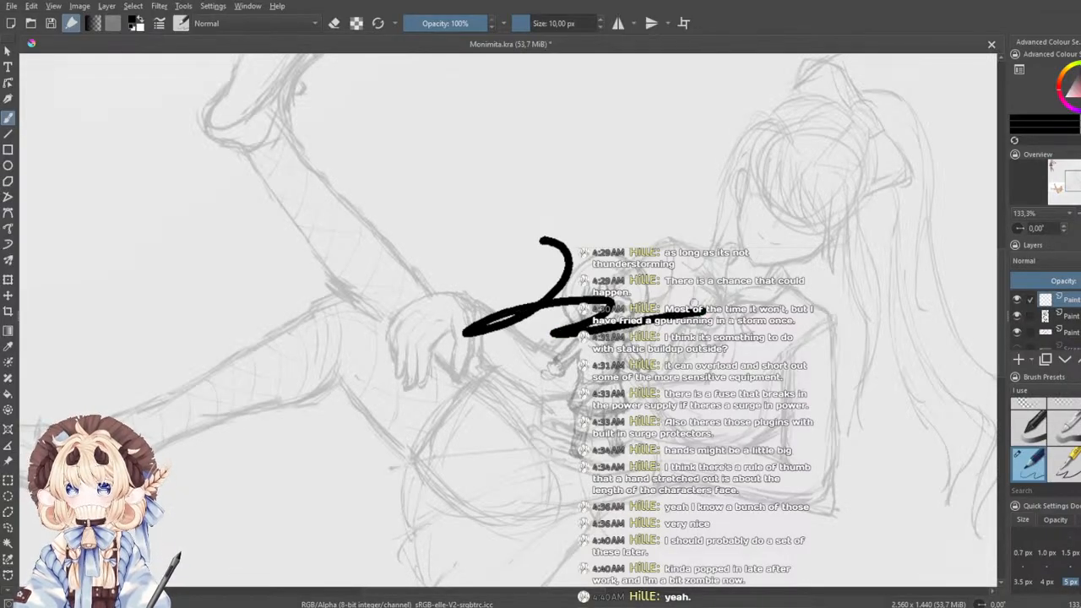
key("ctrl+z")
mouse_move(581, 333)
left_mouse_down()
mouse_move(667, 391)
mouse_move(805, 412)
left_mouse_up()
key("ctrl+z")
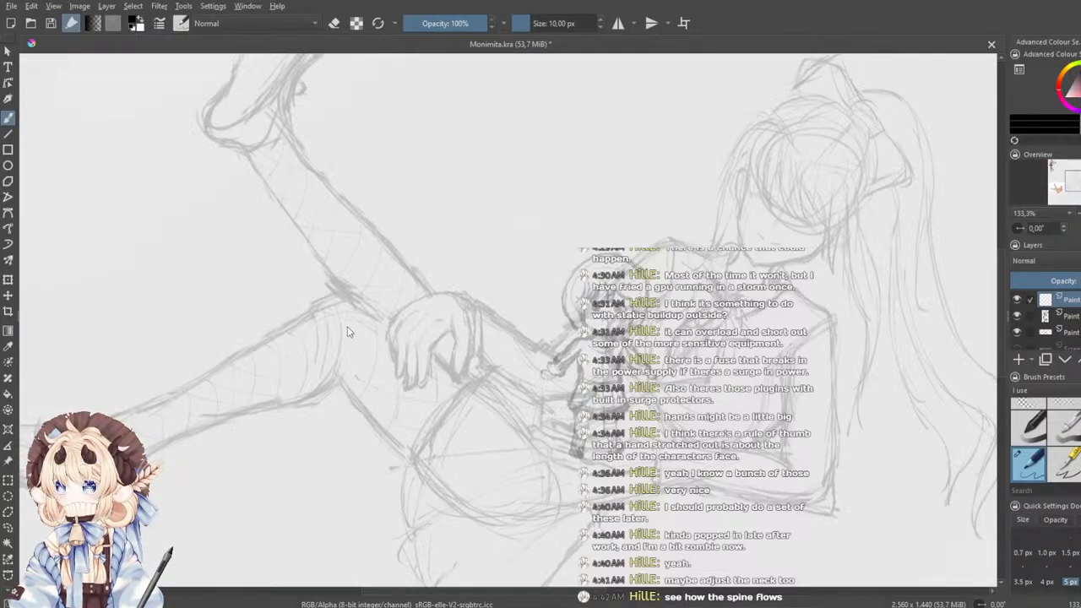
left_click_drag(593, 226, 566, 328)
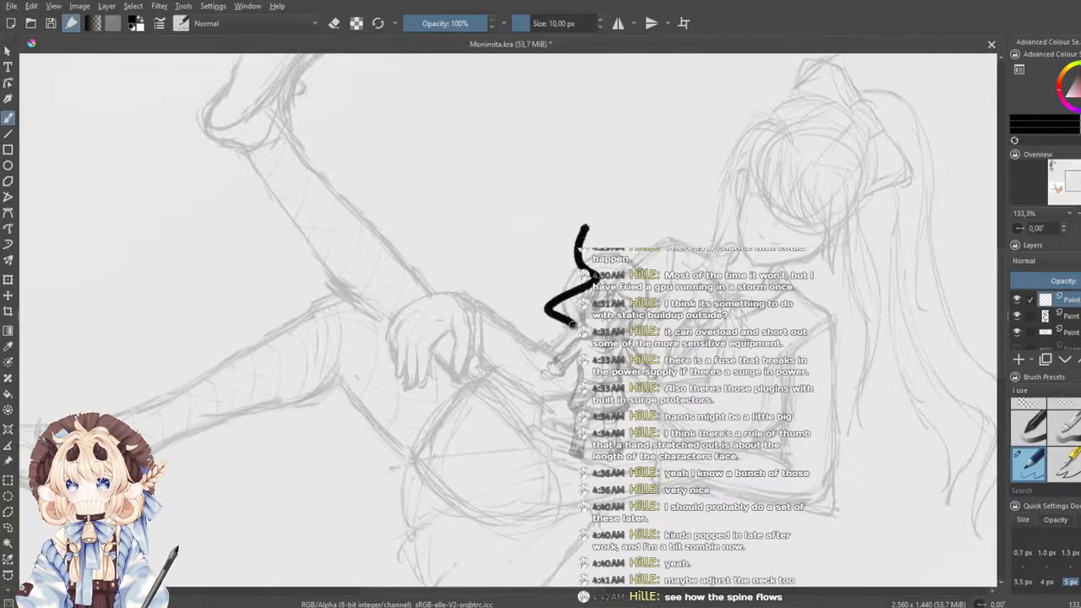
scroll(555, 314, "up", 4)
scroll(555, 314, "down", 6)
key("ctrl+z")
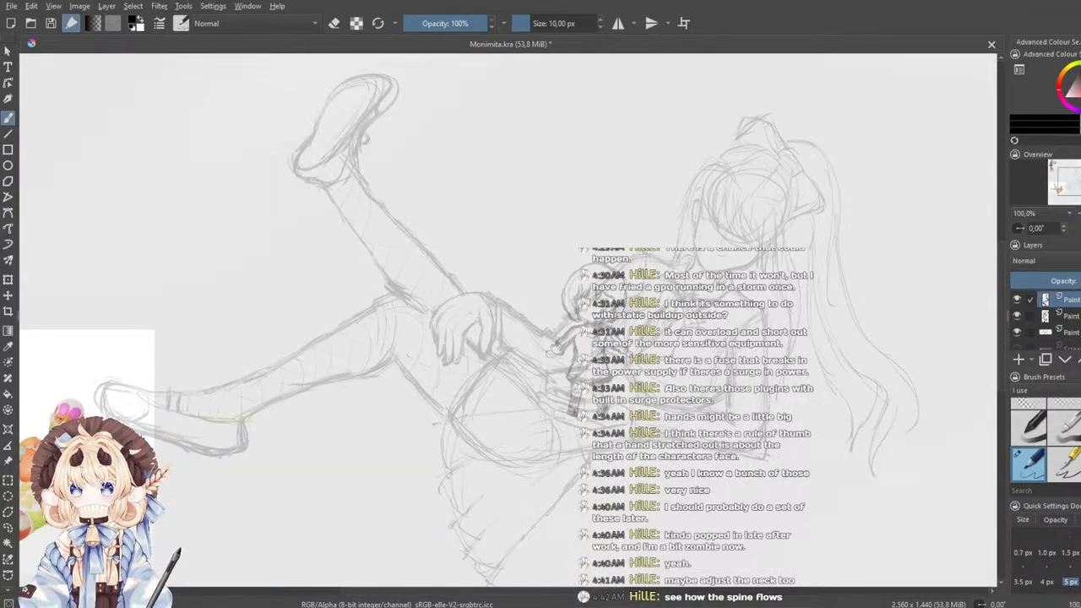
- Set the brush size to 3.5 px and make the empty paint layer above the sketches active again
left_click(1024, 578)
left_click_drag(558, 254, 502, 289)
mouse_move(633, 330)
left_mouse_down()
mouse_move(623, 332)
mouse_move(629, 352)
mouse_move(643, 323)
mouse_move(646, 333)
left_mouse_up()
scroll(623, 332, "up", 1)
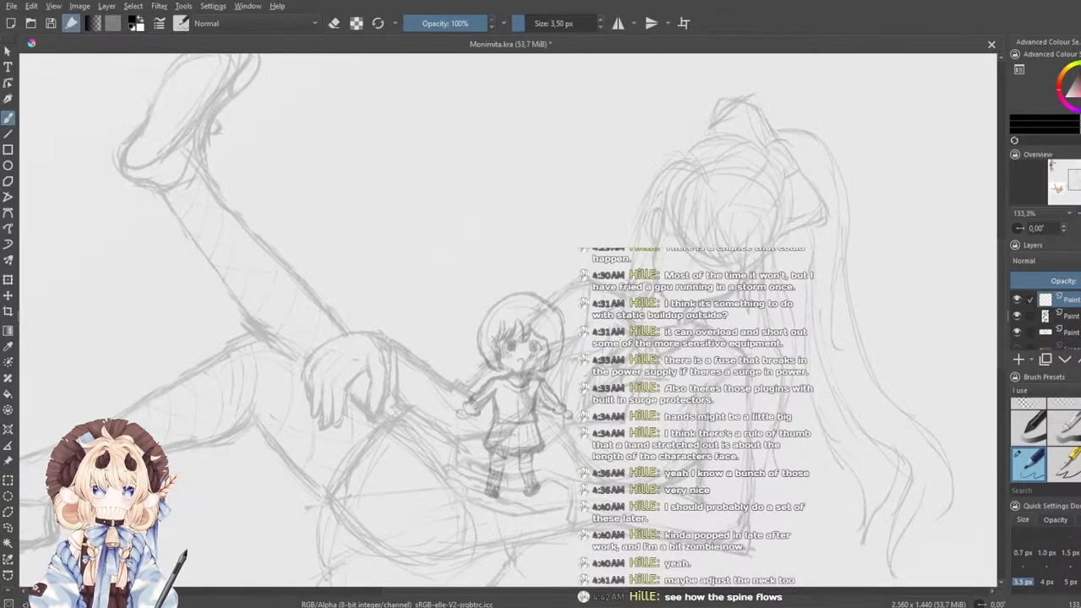
left_click(1074, 330)
left_click(1071, 301)
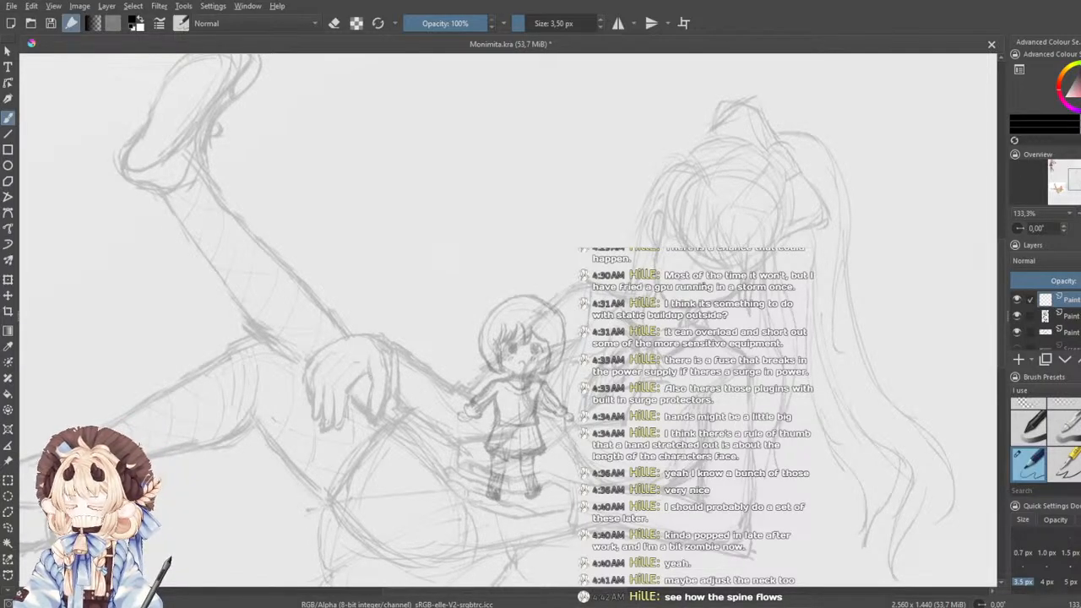
left_click_drag(705, 284, 697, 282)
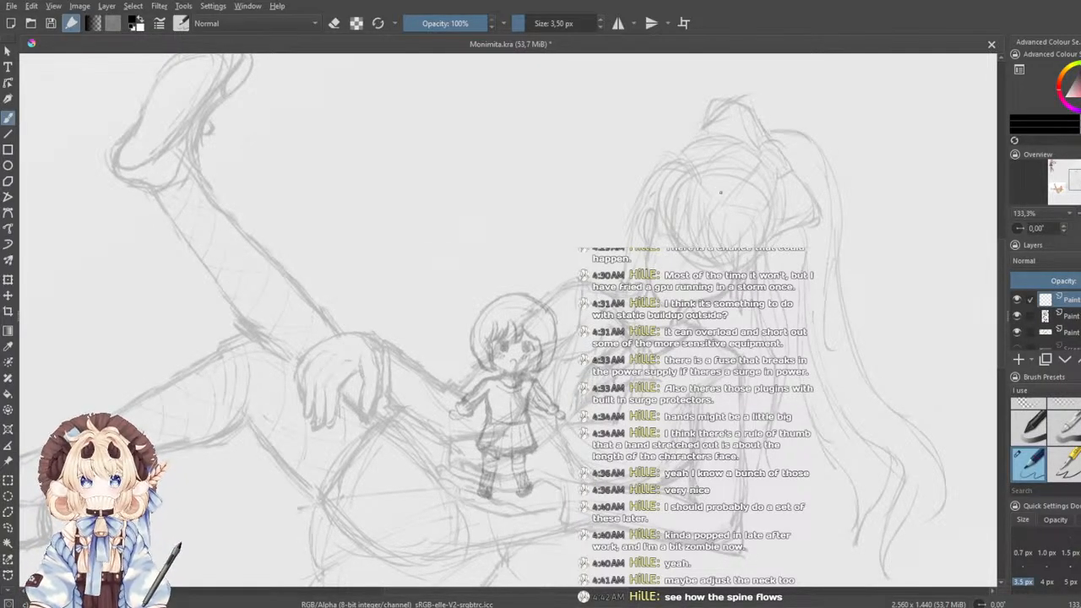
- Draw a round construction circle over the ponytailed character's head, retrying until the shape fits the sketch
left_click_drag(741, 169, 733, 243)
mouse_move(724, 152)
left_mouse_down()
mouse_move(713, 246)
mouse_move(746, 244)
left_mouse_up()
key("ctrl+z")
key("ctrl+z")
left_click_drag(690, 157, 758, 214)
key("ctrl+z")
key("ctrl+z")
mouse_move(740, 147)
left_mouse_down()
mouse_move(728, 256)
mouse_move(694, 153)
mouse_move(737, 148)
mouse_move(739, 242)
mouse_move(690, 162)
mouse_move(770, 179)
mouse_move(741, 243)
mouse_move(676, 179)
mouse_move(779, 247)
mouse_move(793, 195)
mouse_move(781, 240)
left_mouse_up()
key("ctrl+z")
key("ctrl+z")
key("ctrl+z")
key("ctrl+z")
key("ctrl+z")
key("ctrl+z")
left_click_drag(728, 153, 715, 165)
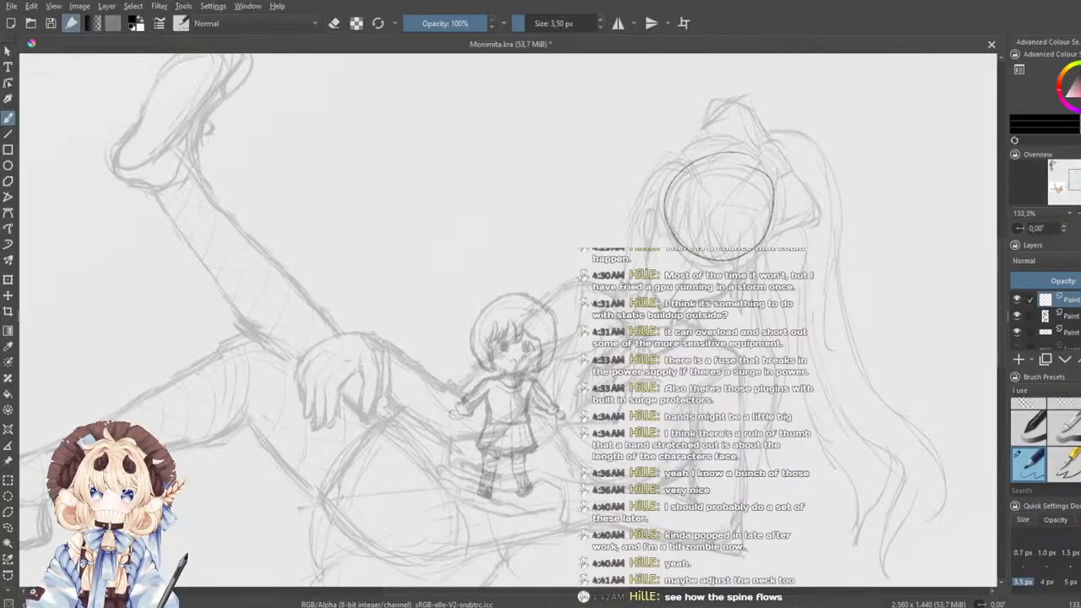
- Draw a spine guide line curving from the head through the neck and torso, and try strokes for the face's side
left_click_drag(559, 418, 578, 429)
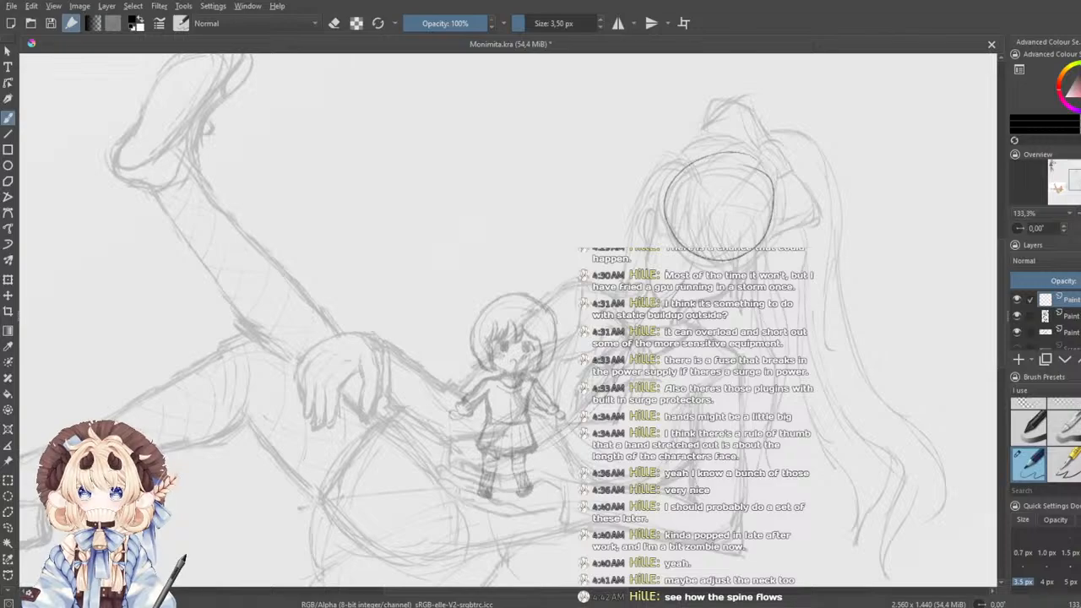
left_click_drag(639, 310, 649, 279)
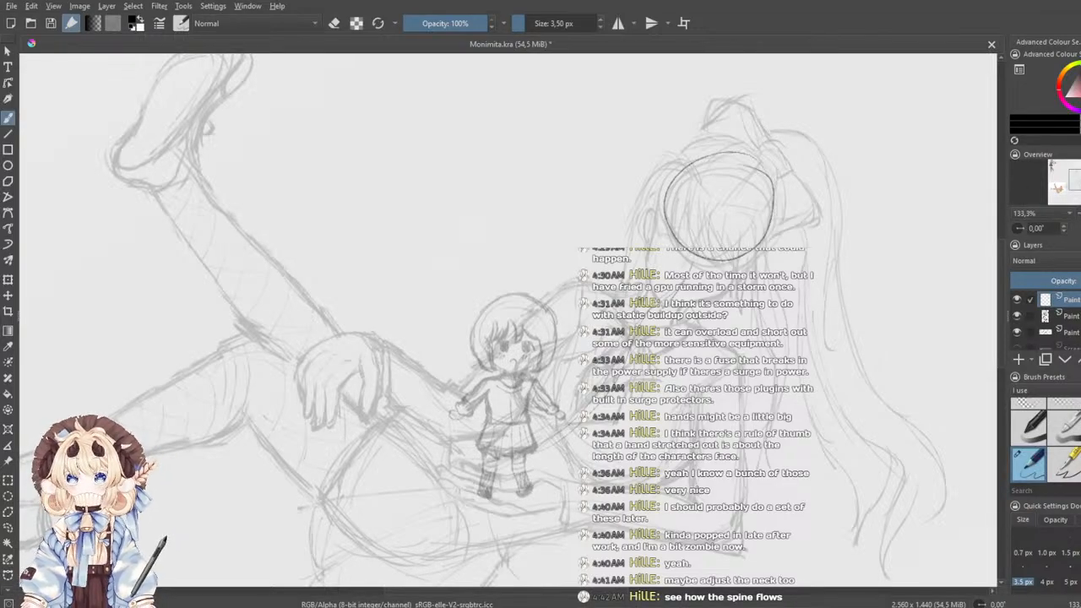
scroll(665, 329, "up", 2)
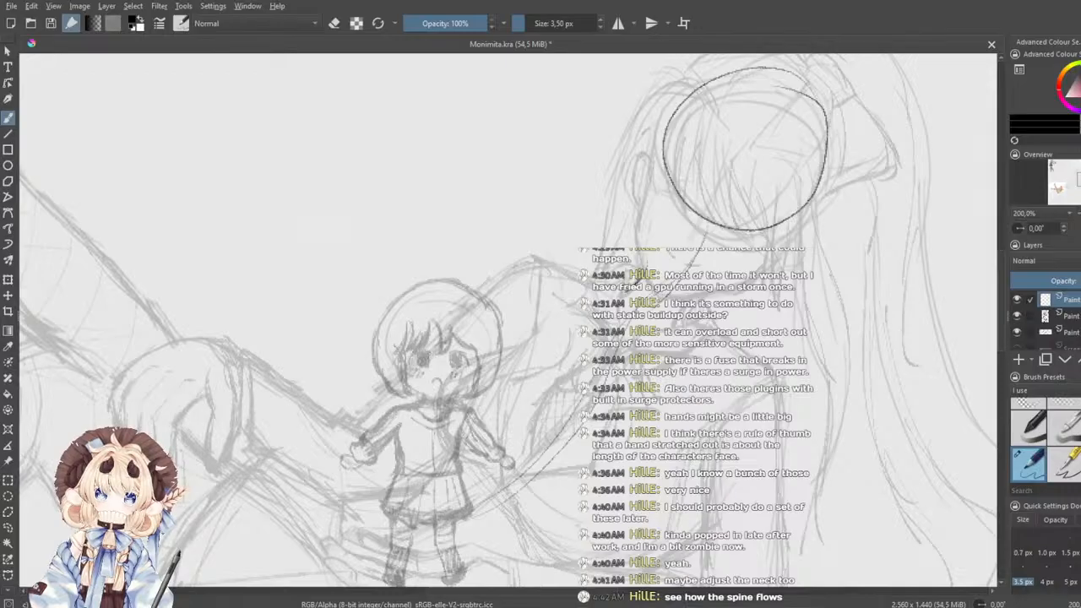
left_click_drag(700, 222, 686, 254)
left_click_drag(720, 186, 680, 265)
left_click_drag(665, 177, 660, 227)
key("ctrl+z")
key("ctrl+z")
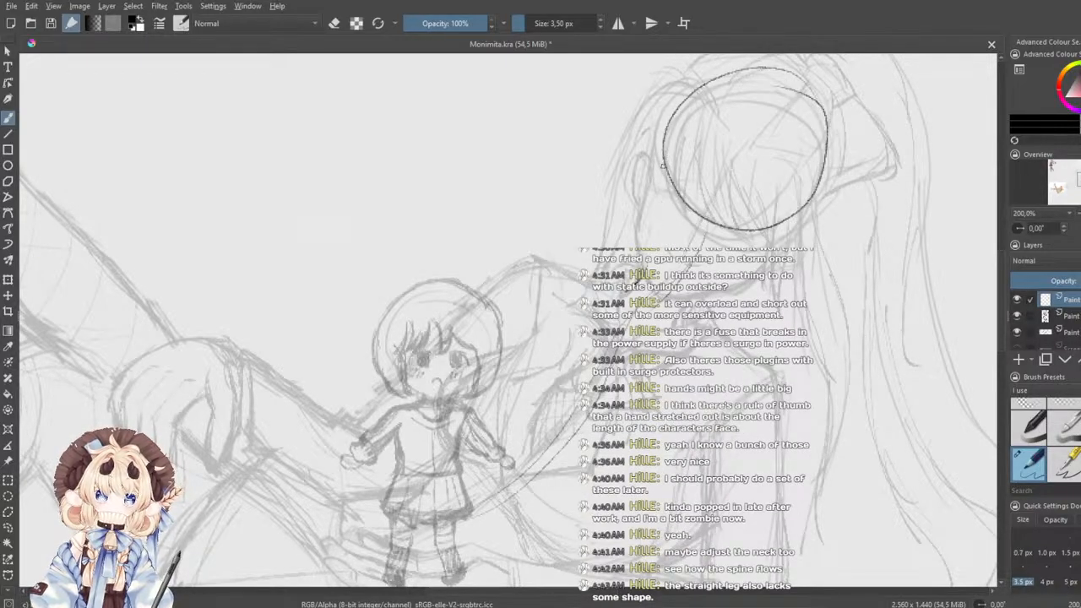
- Examine the shape of the reclining character's straight leg against the rest of the pose
left_click_drag(653, 189, 853, 183)
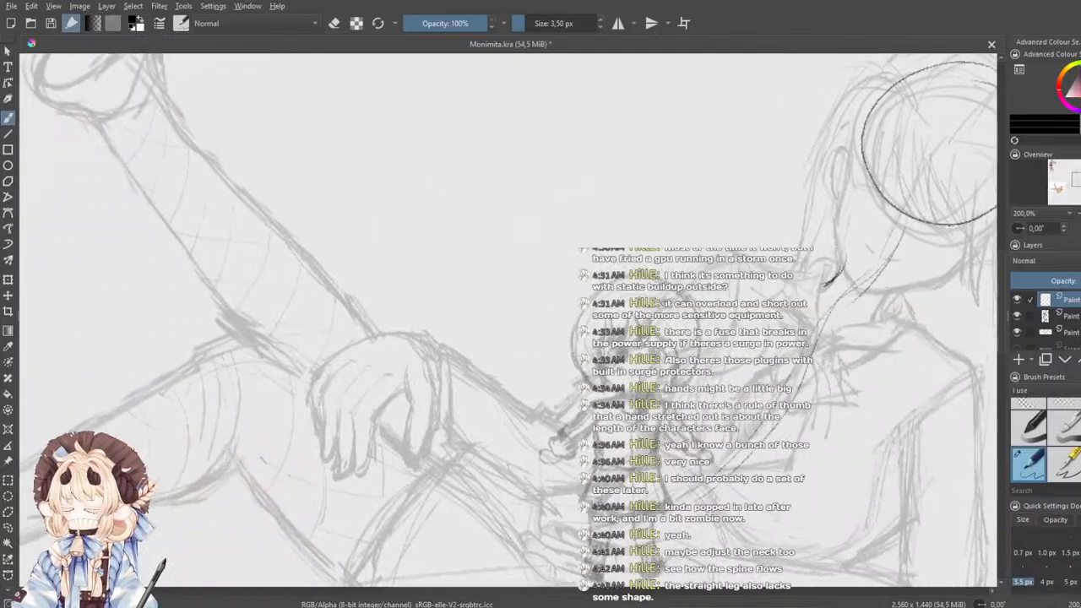
scroll(585, 336, "down", 2)
scroll(503, 317, "up", 1)
left_click_drag(479, 358, 528, 301)
left_click_drag(489, 331, 514, 298)
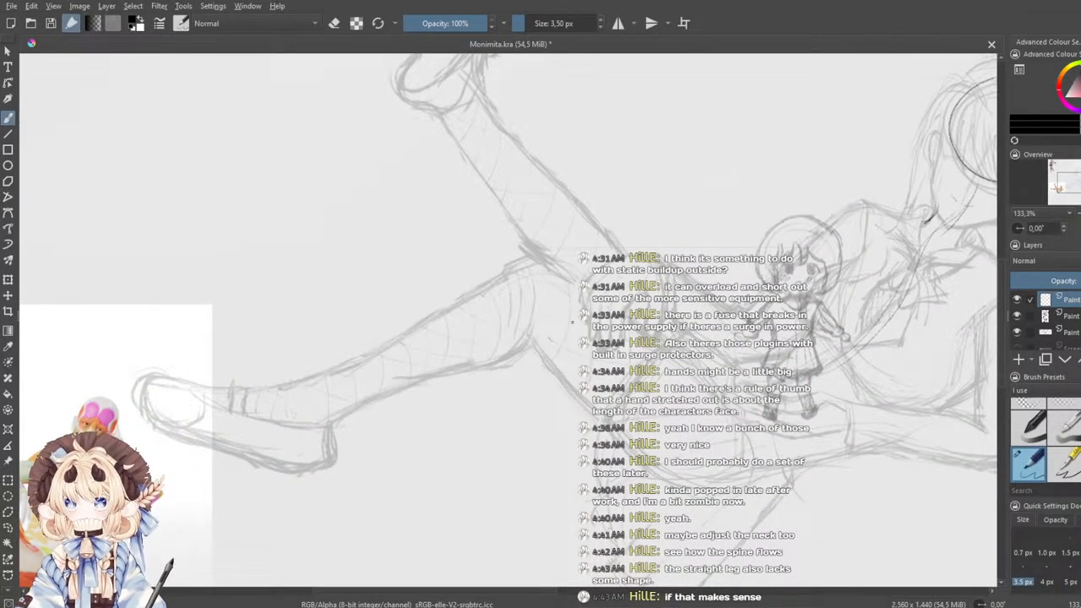
left_click_drag(575, 328, 445, 386)
scroll(473, 376, "down", 1)
left_click_drag(672, 360, 544, 406)
- Draw the outer cheek line from the head circle down to the chin, plus a guide line from mid-face to the chin
scroll(526, 356, "up", 2)
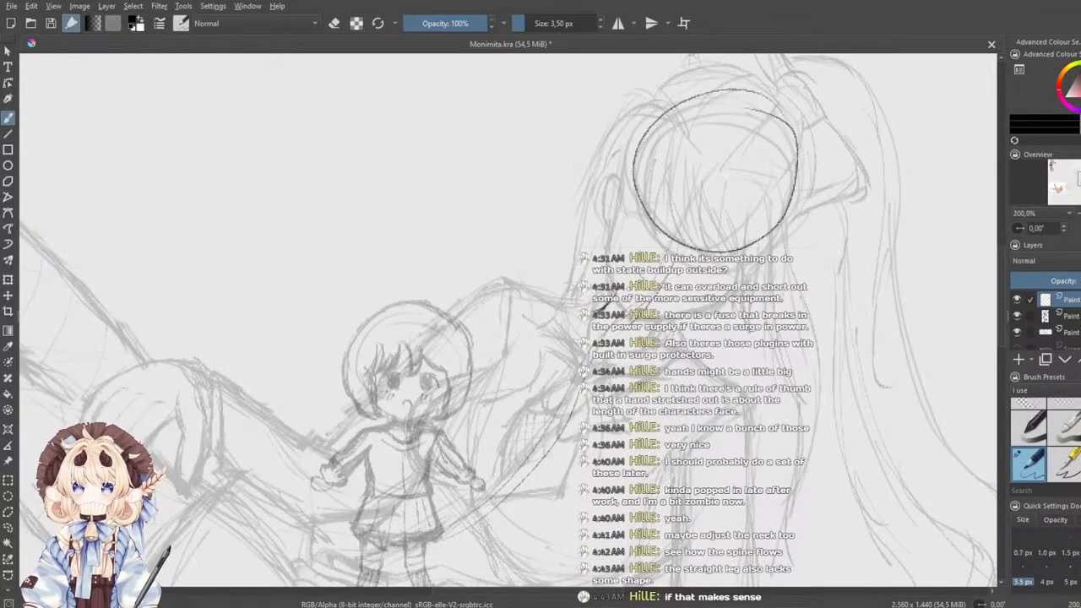
left_click_drag(677, 204, 644, 277)
mouse_move(635, 168)
left_mouse_down()
mouse_move(620, 252)
mouse_move(640, 279)
left_mouse_up()
key("ctrl+z")
left_click_drag(630, 204, 615, 264)
key("ctrl+z")
left_click_drag(634, 188, 625, 248)
key("ctrl+z")
mouse_move(632, 187)
left_mouse_down()
mouse_move(618, 245)
mouse_move(641, 287)
left_mouse_up()
left_click_drag(674, 209, 641, 284)
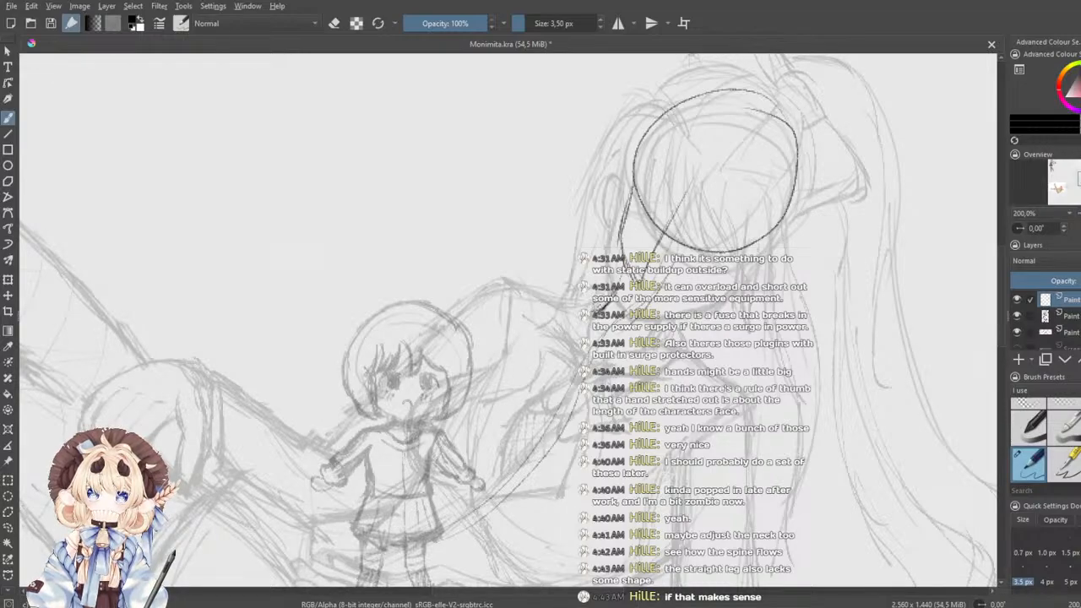
- Set the brush size to 5 px and try heavier lines for the shoulder and the lower jaw
mouse_move(532, 291)
left_mouse_down()
mouse_move(587, 303)
mouse_move(609, 294)
left_mouse_up()
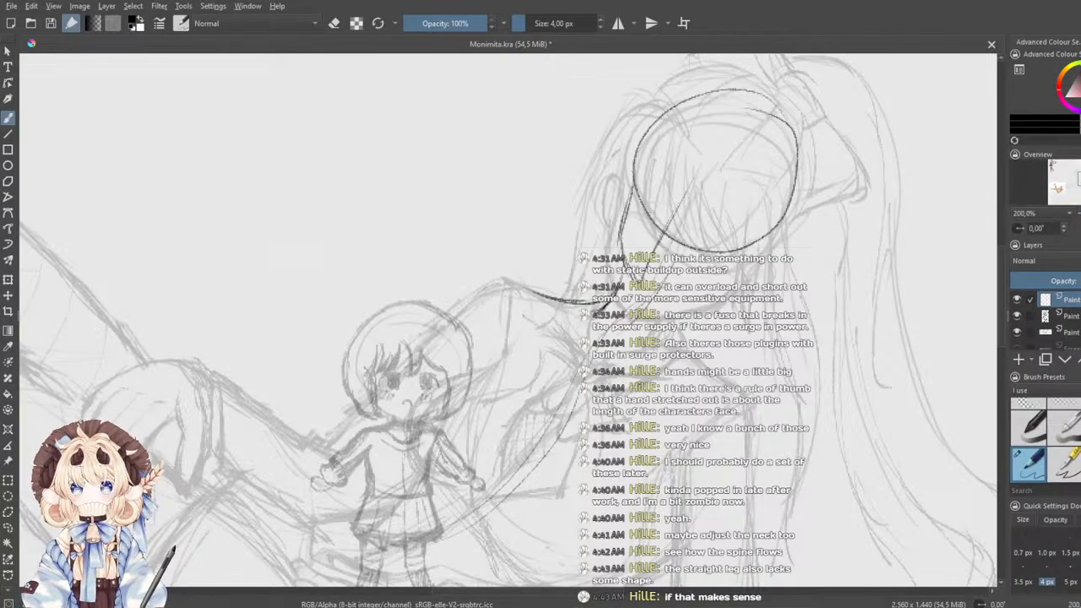
left_click(1071, 583)
left_click_drag(623, 275, 601, 311)
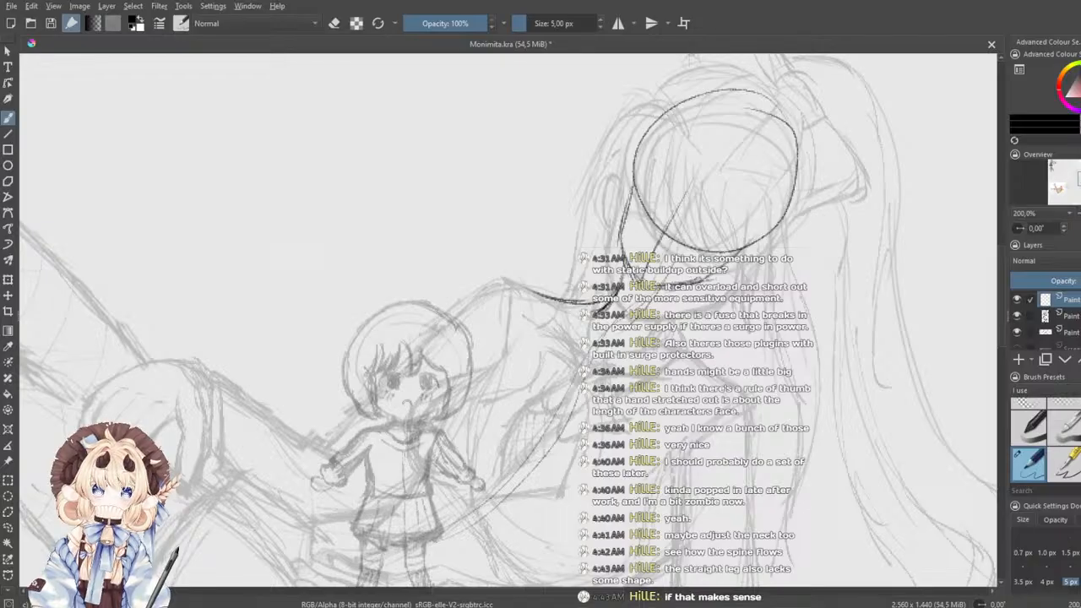
key("ctrl+z")
key("ctrl+z")
key("ctrl+z")
key("ctrl+z")
key("ctrl+z")
key("ctrl+z")
key("ctrl+z")
key("ctrl+z")
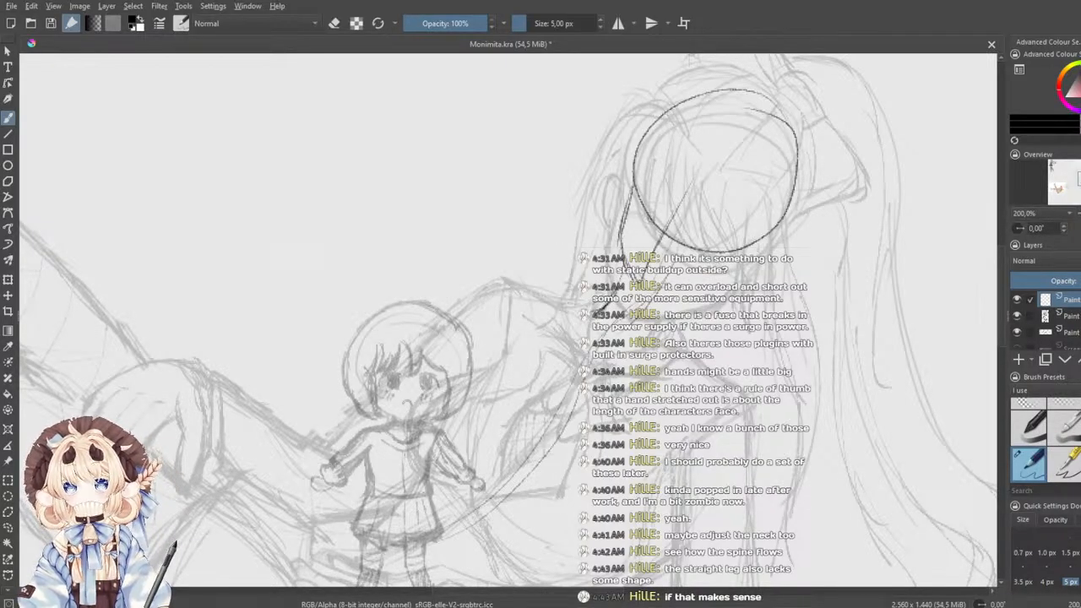
- Try thicker straight guide strokes from the head circle's edge and mid-face down to the chin
left_click_drag(689, 185, 619, 311)
key("ctrl+z")
key("ctrl+z")
mouse_move(633, 184)
left_mouse_down()
mouse_move(607, 257)
mouse_move(614, 295)
left_mouse_up()
key("ctrl+z")
key("ctrl+z")
left_click_drag(616, 249, 621, 306)
key("ctrl+z")
key("ctrl+z")
left_click_drag(628, 209, 616, 297)
key("ctrl+z")
key("ctrl+z")
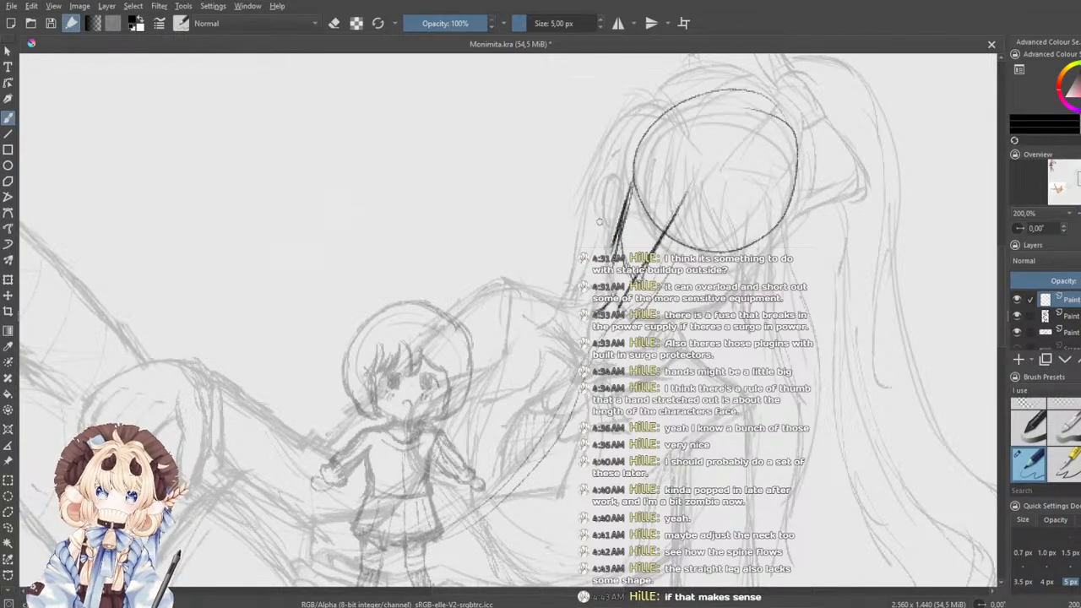
key("ctrl+z")
key("ctrl+z")
- Undo the thin cheek and chin guide strokes below the head circle
left_click_drag(594, 367, 531, 429)
key("ctrl+z")
key("ctrl+z")
key("ctrl+z")
key("ctrl+z")
key("ctrl+z")
key("ctrl+z")
key("ctrl+z")
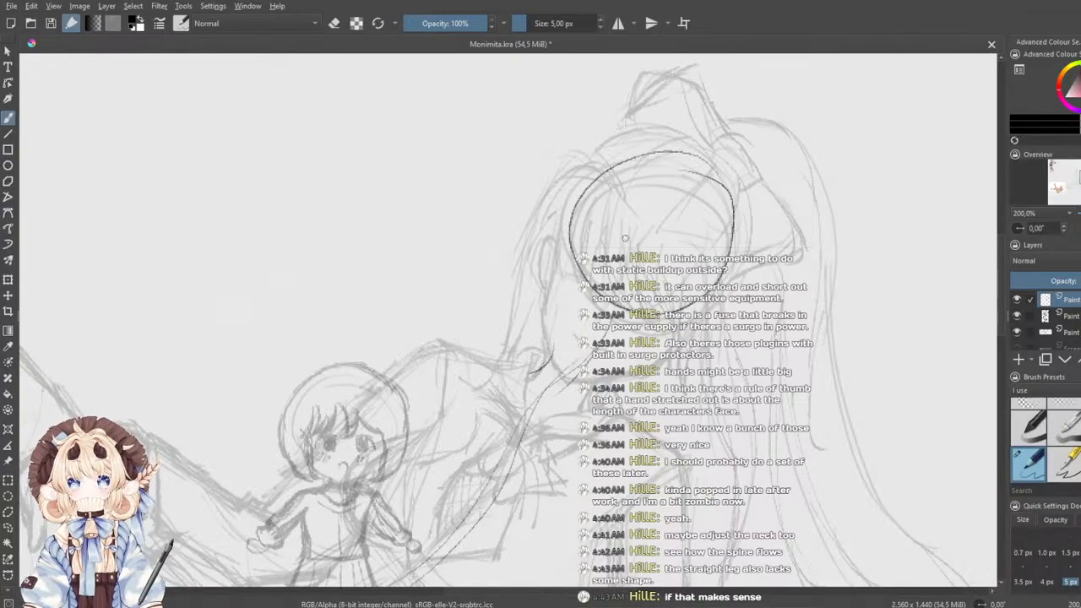
- Replace the thin head construction circle with a new one drawn at 5 px
key("ctrl+z")
mouse_move(687, 156)
left_mouse_down()
mouse_move(585, 188)
mouse_move(573, 243)
mouse_move(708, 222)
mouse_move(574, 268)
mouse_move(582, 292)
mouse_move(658, 184)
mouse_move(604, 169)
mouse_move(582, 283)
mouse_move(626, 161)
mouse_move(588, 182)
mouse_move(583, 312)
mouse_move(706, 268)
mouse_move(626, 167)
left_mouse_up()
key("ctrl+z")
key("ctrl+z")
key("ctrl+z")
mouse_move(604, 275)
left_mouse_down()
mouse_move(678, 184)
mouse_move(655, 263)
left_mouse_up()
key("ctrl+z")
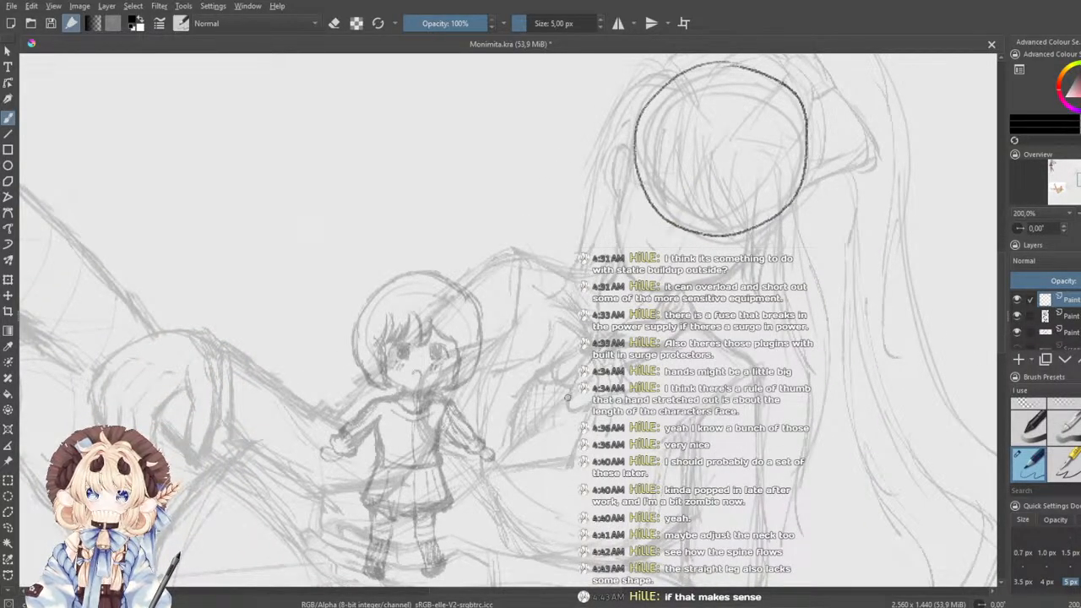
- Try a cheek contour and a jawline below the new head circle
left_click_drag(594, 236, 654, 194)
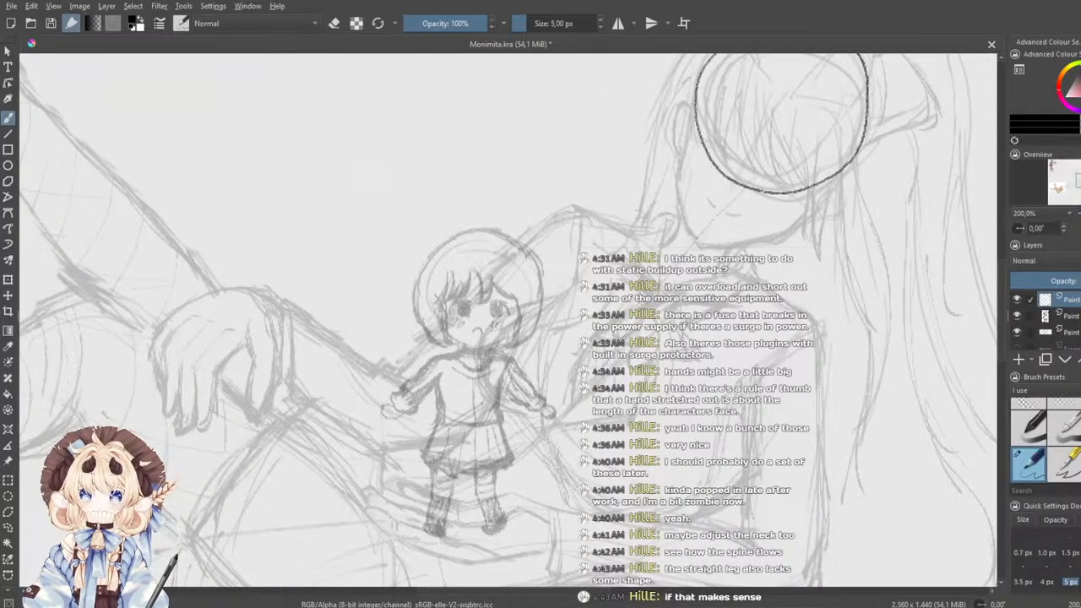
mouse_move(671, 247)
left_mouse_down()
mouse_move(538, 295)
mouse_move(612, 197)
left_mouse_up()
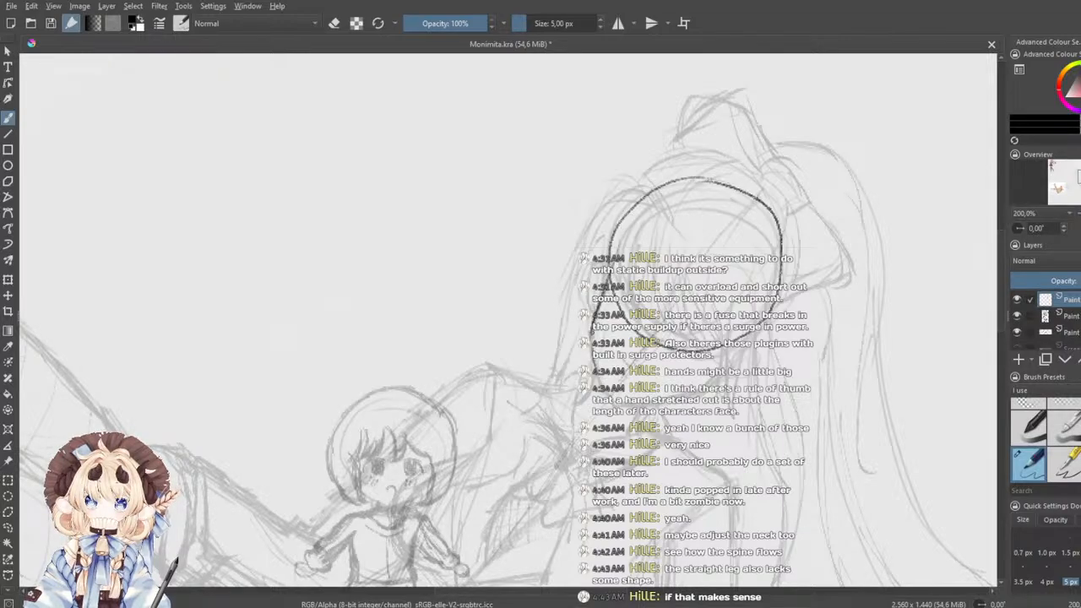
key("ctrl+z")
mouse_move(603, 297)
left_mouse_down()
mouse_move(600, 383)
mouse_move(626, 401)
mouse_move(727, 353)
left_mouse_up()
left_click_drag(693, 387, 734, 346)
left_click_drag(649, 396, 708, 380)
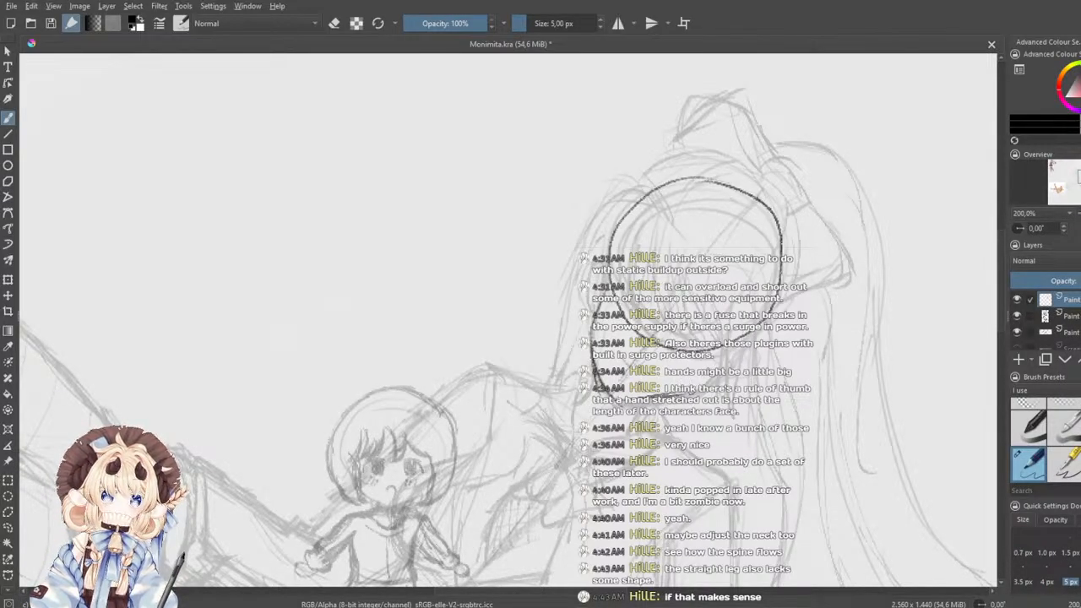
mouse_move(752, 321)
left_mouse_down()
mouse_move(691, 384)
mouse_move(737, 347)
left_mouse_up()
key("ctrl+z")
key("ctrl+z")
key("ctrl+z")
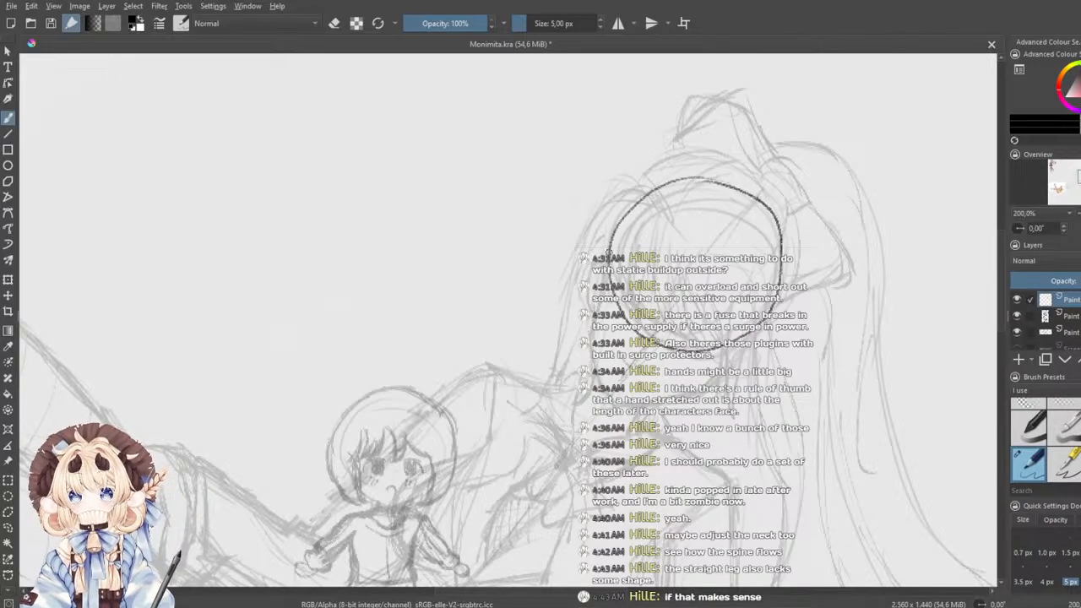
- Draw the cheek contour again from the head circle's edge down to the chin
left_click_drag(588, 326, 599, 380)
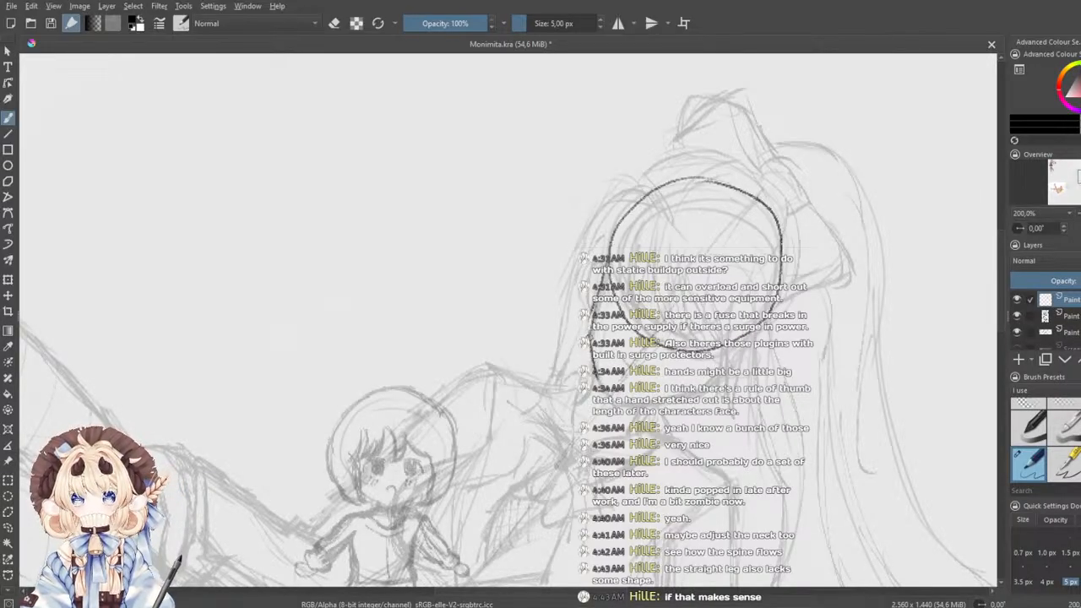
key("ctrl+z")
mouse_move(592, 312)
left_mouse_down()
mouse_move(601, 385)
mouse_move(650, 398)
mouse_move(675, 381)
left_mouse_up()
key("ctrl+z")
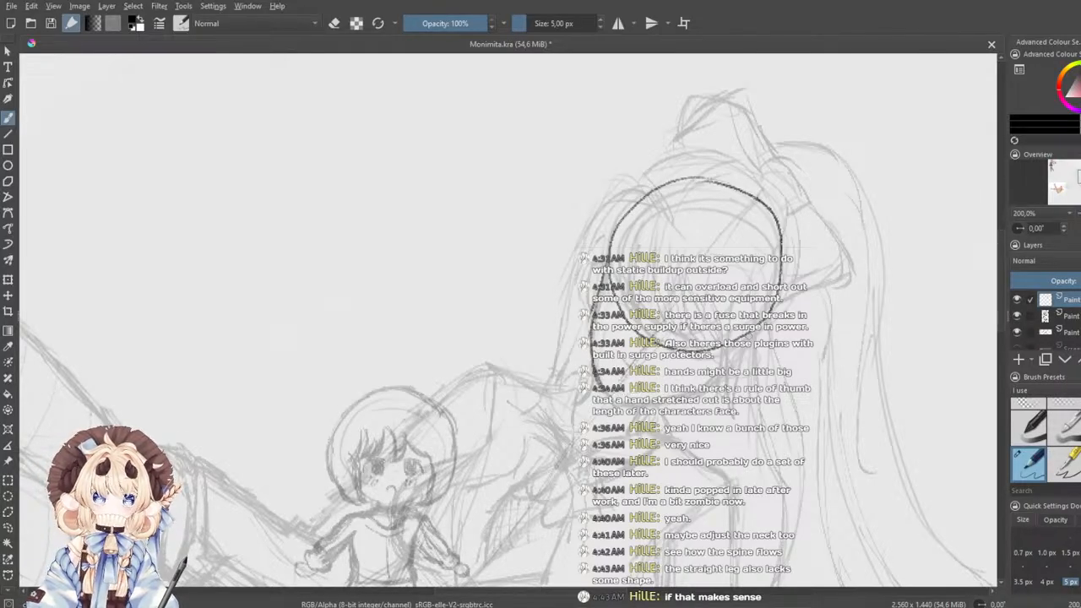
- Try several jawline and cross-face guide strokes between the chin and the far side of the head circle
left_click_drag(737, 348, 659, 382)
key("ctrl+z")
left_click_drag(630, 289, 759, 361)
key("ctrl+z")
left_click_drag(634, 304, 758, 337)
key("ctrl+z")
left_click_drag(624, 287, 744, 341)
key("ctrl+z")
mouse_move(612, 274)
left_mouse_down()
mouse_move(747, 348)
mouse_move(660, 387)
mouse_move(671, 391)
left_mouse_up()
key("ctrl+z")
key("ctrl+z")
mouse_move(725, 352)
left_mouse_down()
mouse_move(669, 385)
mouse_move(694, 381)
left_mouse_up()
left_click_drag(599, 302, 590, 338)
key("ctrl+z")
key("ctrl+z")
key("ctrl+z")
key("ctrl+z")
key("ctrl+z")
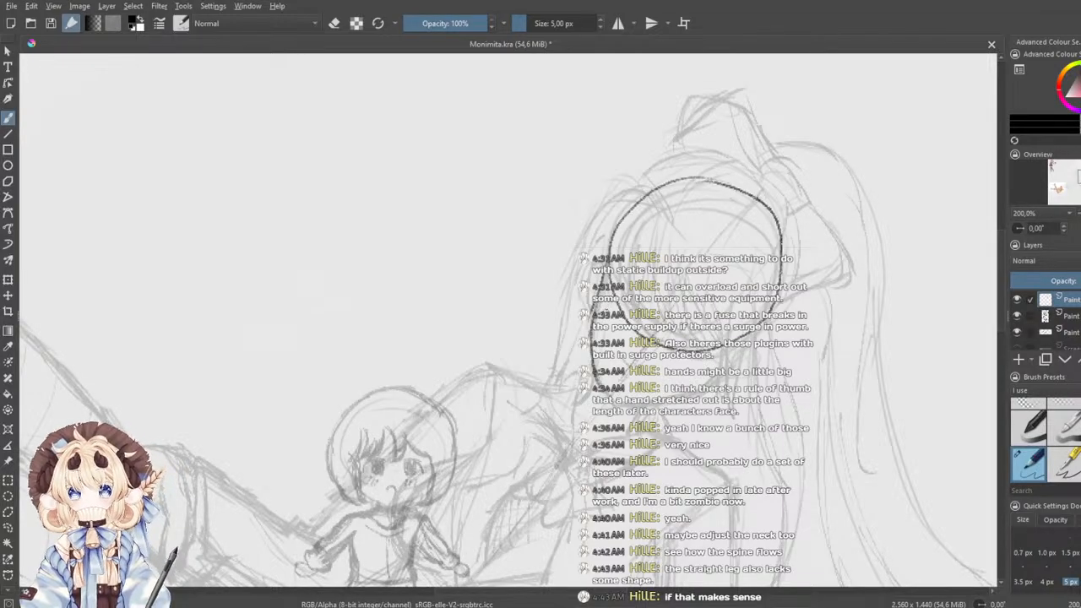
- Replace the cheek contour with a close-up redraw from the head circle's edge down to the chin
scroll(609, 310, "up", 2)
key("ctrl+z")
mouse_move(665, 303)
left_mouse_down()
mouse_move(521, 319)
mouse_move(529, 297)
left_mouse_up()
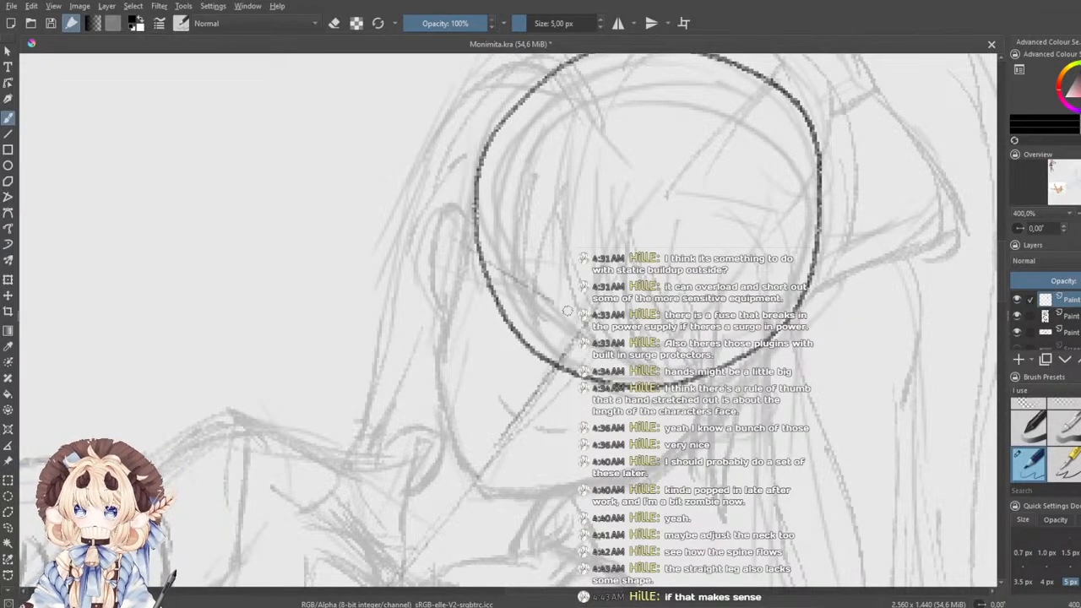
mouse_move(469, 251)
left_mouse_down()
mouse_move(445, 329)
mouse_move(470, 452)
left_mouse_up()
key("ctrl+z")
key("ctrl+z")
mouse_move(474, 225)
left_mouse_down()
mouse_move(451, 318)
mouse_move(469, 421)
left_mouse_up()
left_click_drag(451, 340, 482, 441)
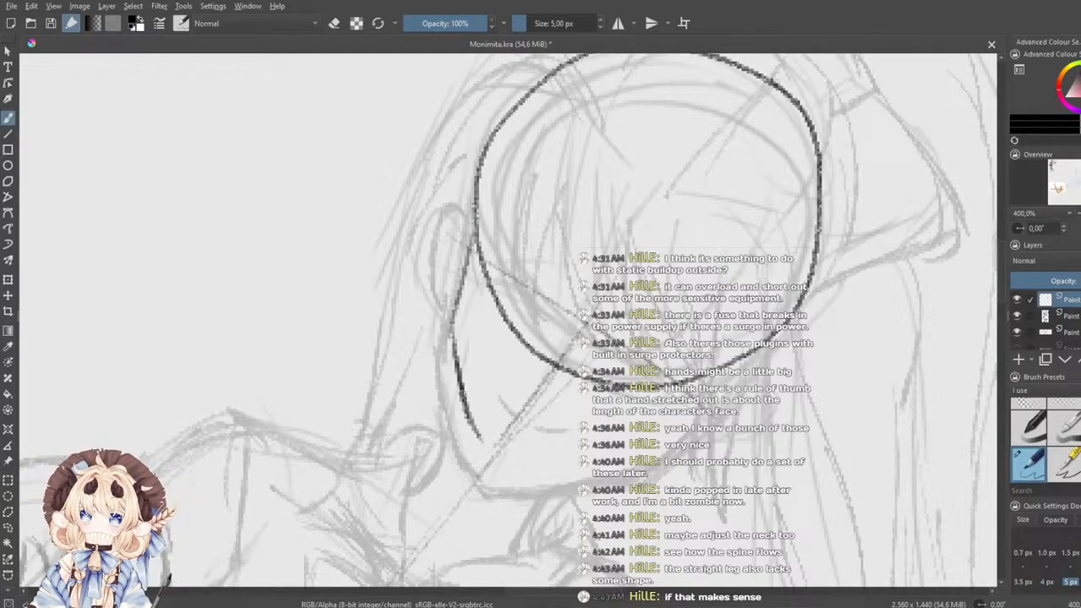
left_click_drag(462, 395, 488, 452)
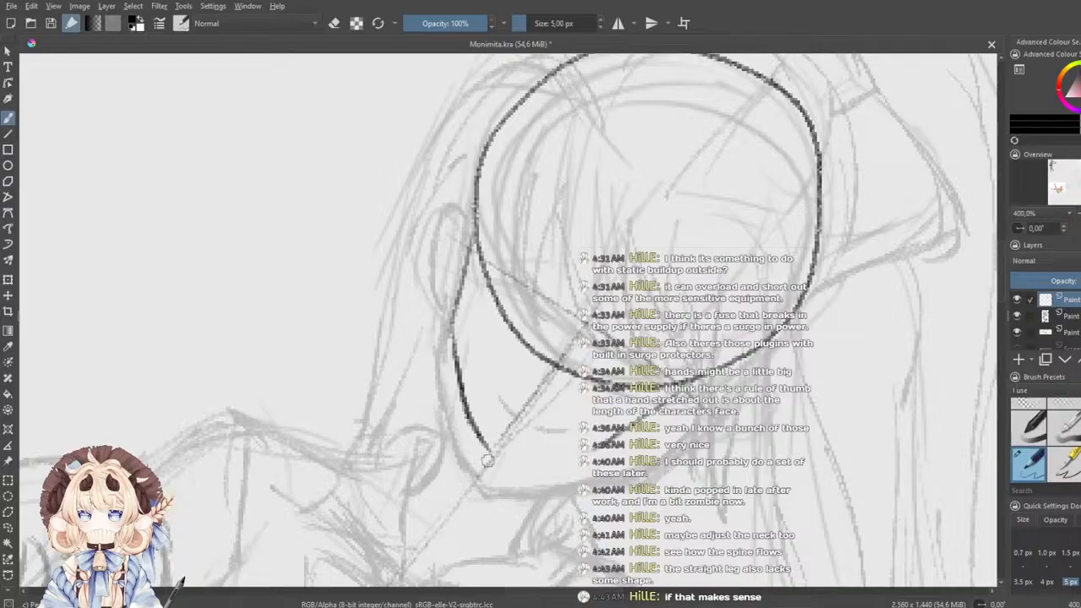
- Draw the jawline from the chin up toward the far side of the head circle, reworking it with overlapping strokes
left_click_drag(494, 452, 630, 440)
mouse_move(668, 407)
left_mouse_down()
mouse_move(595, 453)
mouse_move(510, 464)
mouse_move(578, 457)
left_mouse_up()
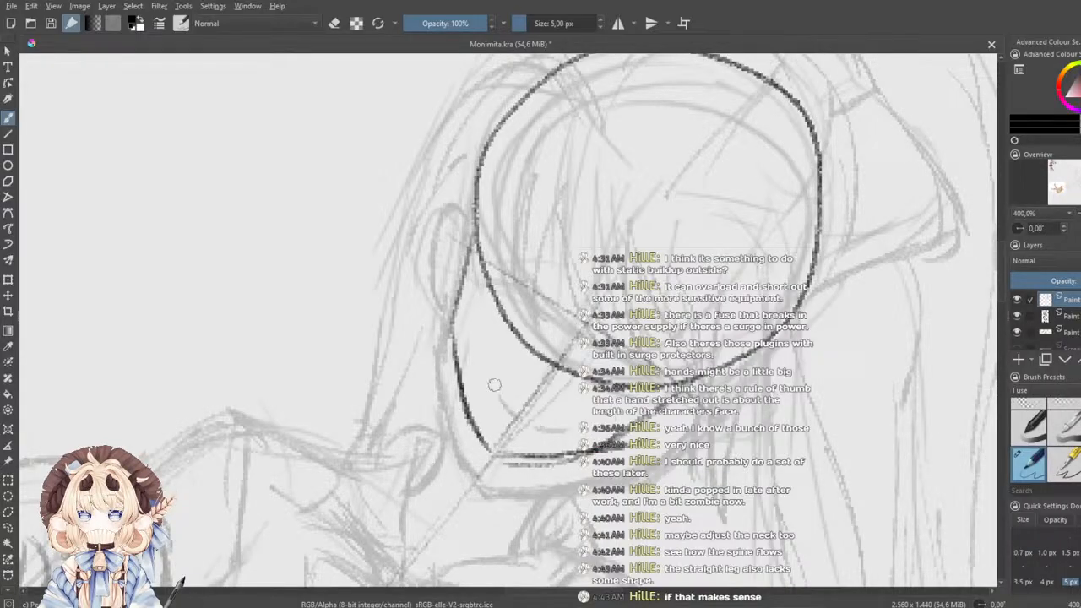
key("ctrl+z")
key("ctrl+z")
left_click_drag(691, 385, 564, 440)
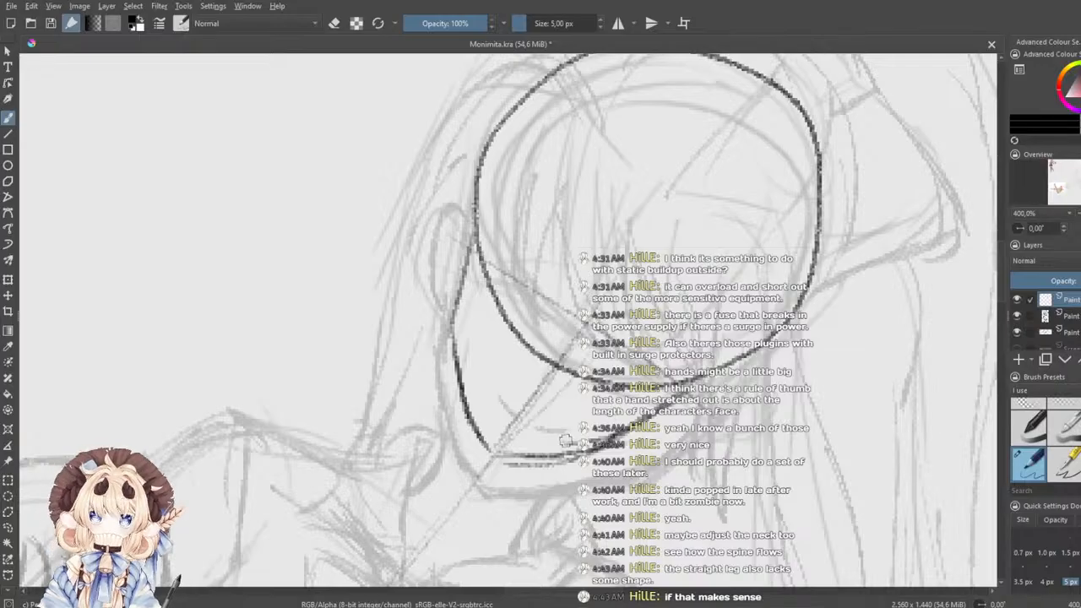
left_click_drag(492, 454, 622, 446)
left_click_drag(543, 453, 635, 429)
- Outline both ears, one at the far end of the jawline and one beside the near cheek contour
mouse_move(708, 382)
left_mouse_down()
mouse_move(598, 456)
mouse_move(665, 414)
left_mouse_up()
key("ctrl+z")
mouse_move(742, 367)
left_mouse_down()
mouse_move(714, 410)
mouse_move(641, 424)
left_mouse_up()
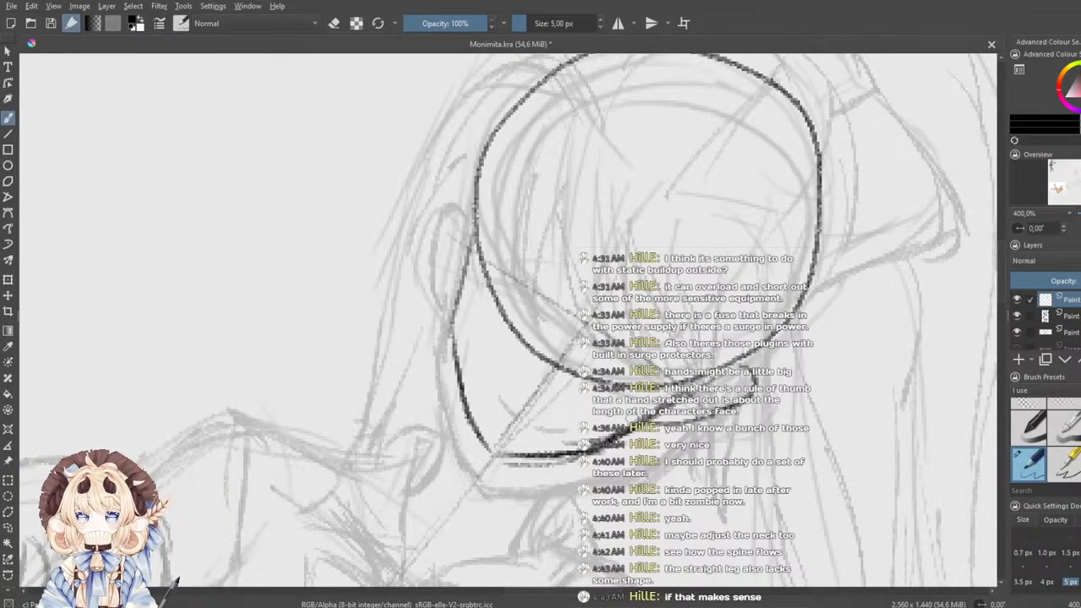
left_click_drag(469, 207, 444, 272)
key("ctrl+z")
mouse_move(471, 208)
left_mouse_down()
mouse_move(444, 270)
mouse_move(454, 304)
left_mouse_up()
- Sketch the two neck lines below the jaw and a first pair of fringe strokes on the forehead
left_click_drag(533, 352, 683, 168)
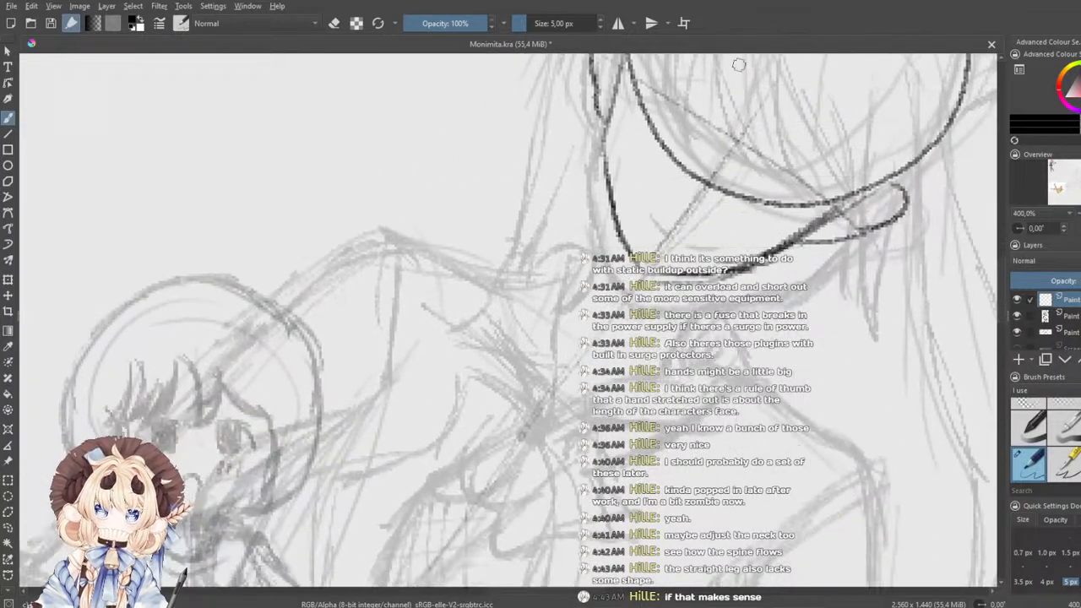
mouse_move(600, 216)
left_mouse_down()
mouse_move(604, 244)
mouse_move(566, 288)
left_mouse_up()
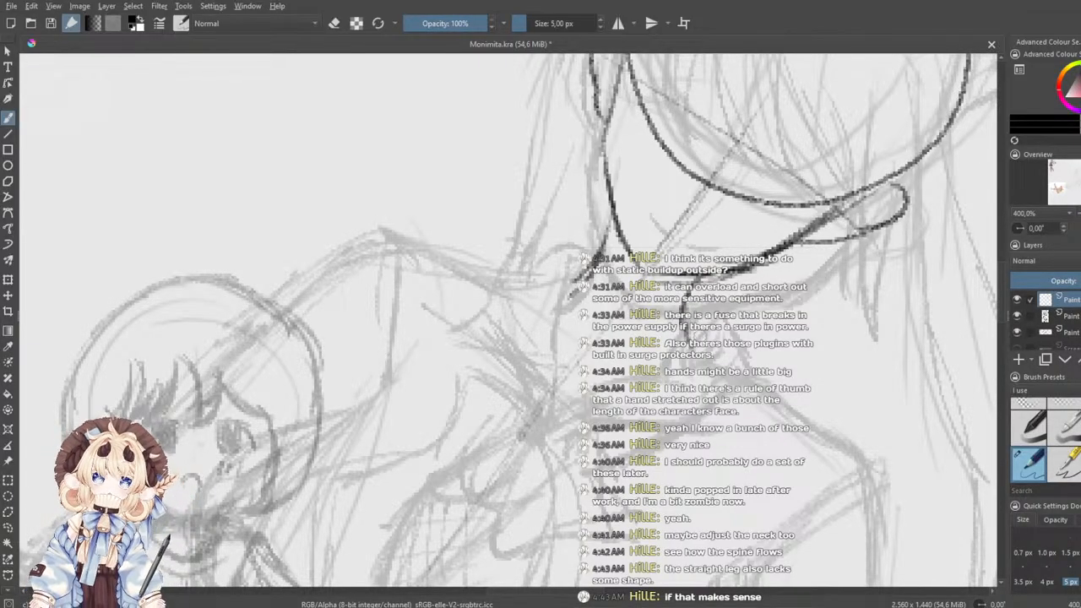
mouse_move(606, 238)
left_mouse_down()
mouse_move(628, 276)
mouse_move(638, 375)
mouse_move(694, 337)
left_mouse_up()
mouse_move(599, 259)
left_mouse_down()
mouse_move(508, 341)
mouse_move(427, 381)
mouse_move(413, 361)
left_mouse_up()
left_click_drag(557, 276, 568, 376)
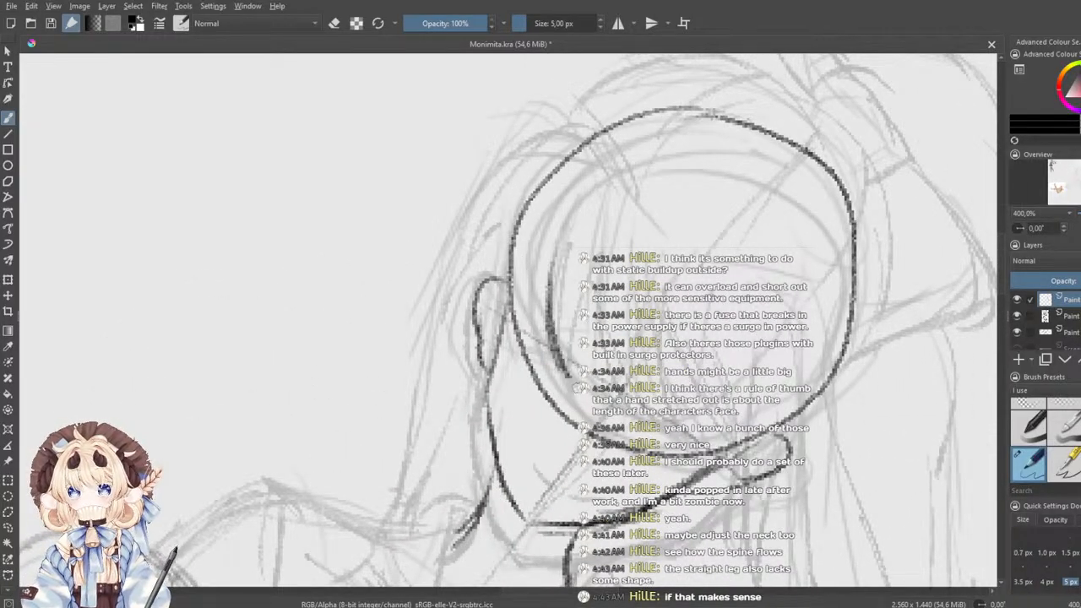
left_click_drag(588, 267, 581, 369)
- Examine the coloured full-body reference of the ponytailed character, especially her fringe, side locks and ponytail
scroll(558, 250, "down", 5)
left_click_drag(298, 181, 537, 291)
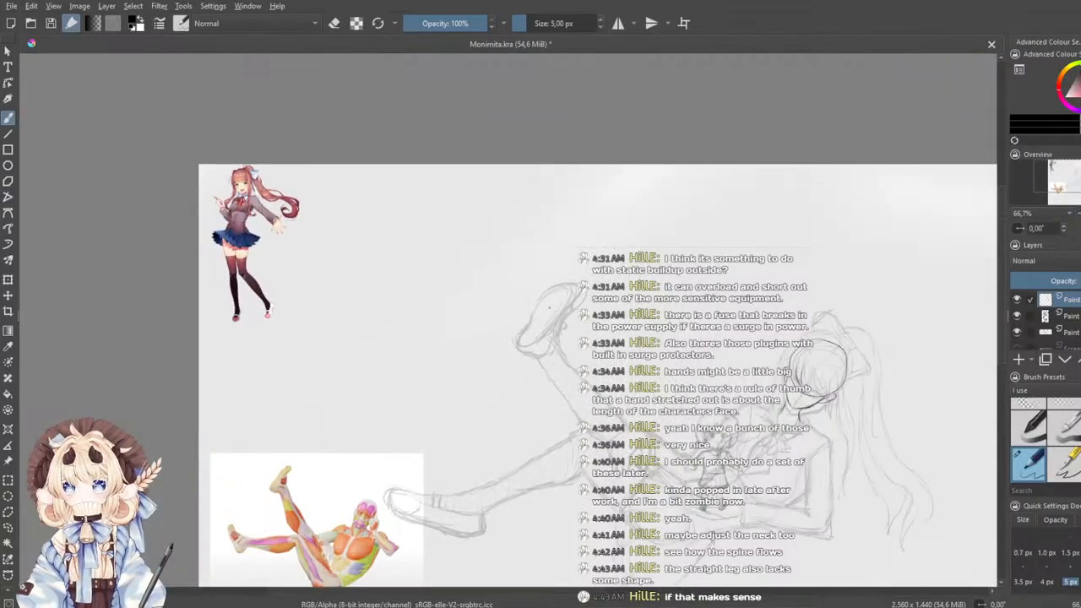
scroll(537, 291, "up", 2)
left_click_drag(42, 97, 486, 268)
scroll(471, 266, "up", 2)
scroll(468, 262, "down", 5)
left_click_drag(692, 309, 543, 212)
scroll(543, 212, "up", 1)
scroll(543, 212, "up", 1)
left_click_drag(295, 188, 626, 267)
scroll(626, 267, "up", 1)
left_click_drag(344, 210, 548, 288)
scroll(545, 285, "up", 2)
scroll(504, 255, "down", 3)
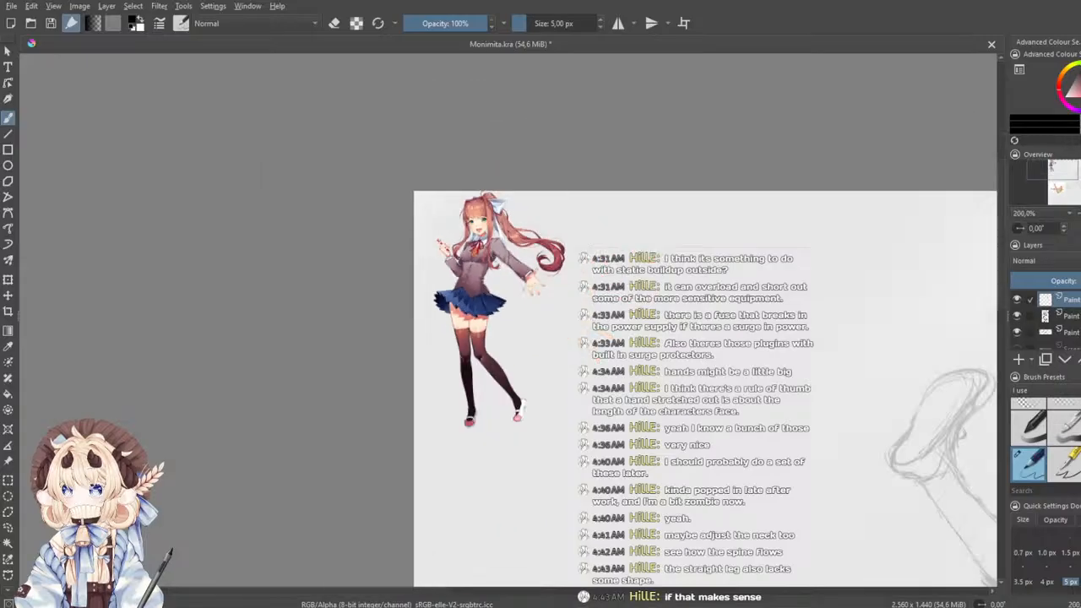
scroll(514, 273, "up", 2)
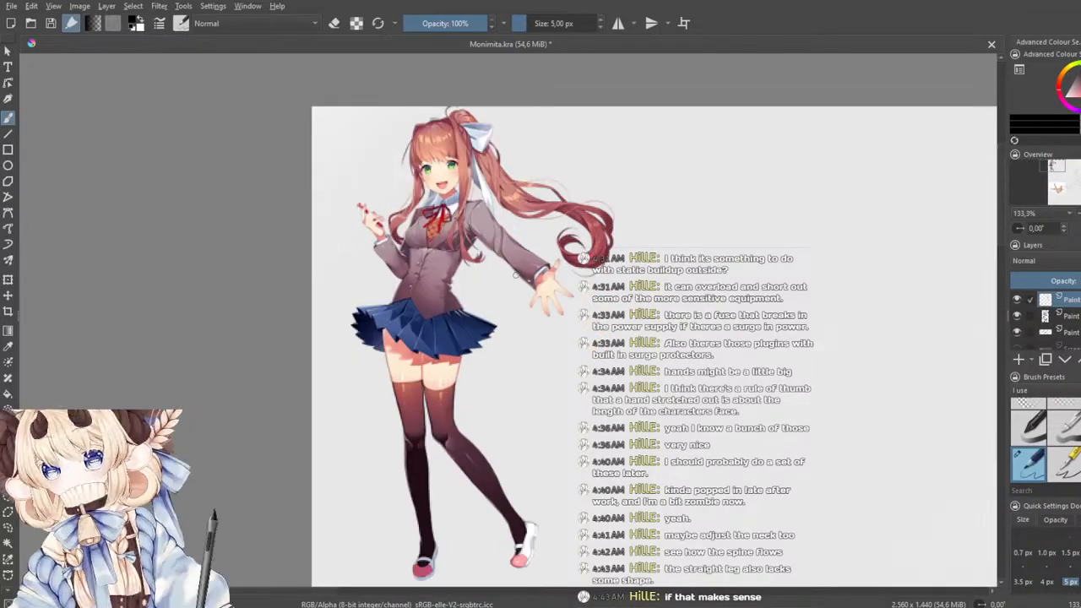
scroll(514, 273, "down", 1)
left_click_drag(606, 284, 278, 110)
left_click_drag(790, 306, 480, 146)
mouse_move(943, 358)
left_mouse_down()
mouse_move(773, 268)
mouse_move(579, 209)
left_mouse_up()
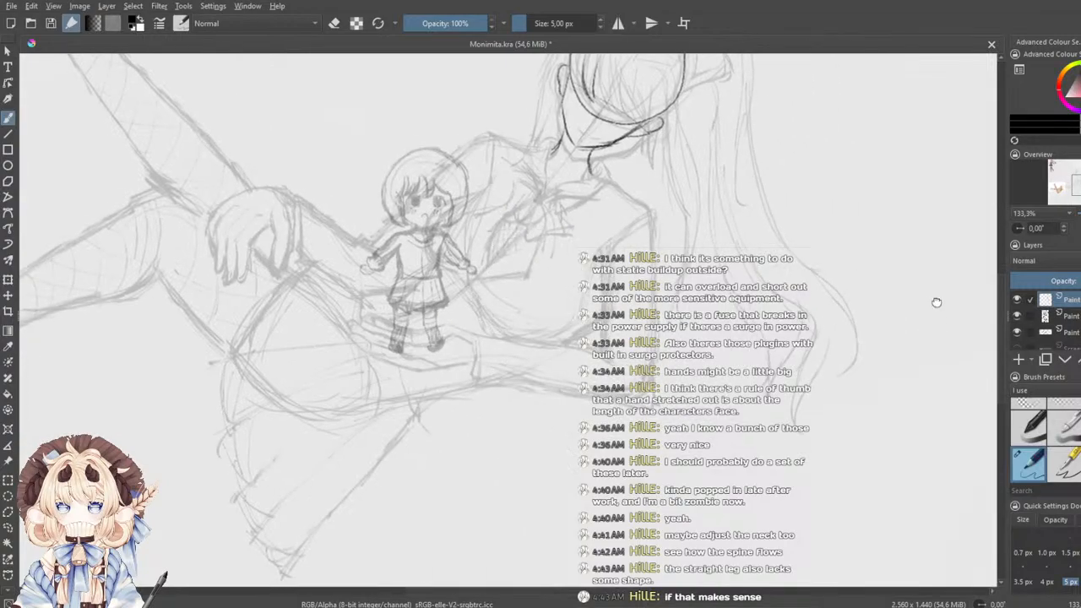
- Try several fringe strands fanning from the forehead down toward the far side of the jaw
left_click_drag(666, 157, 702, 333)
scroll(708, 334, "up", 2)
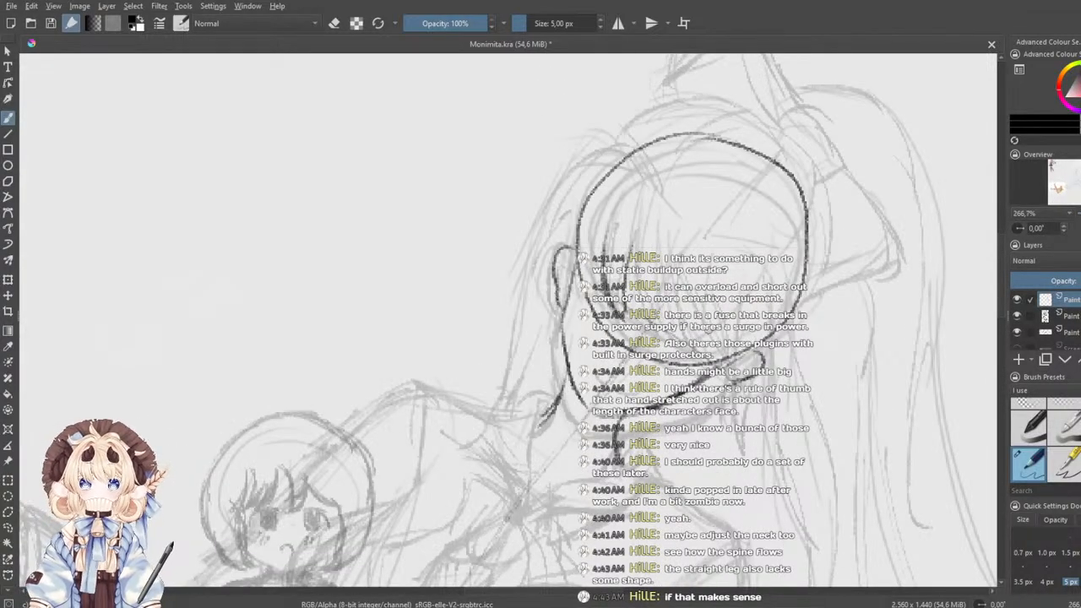
left_click_drag(632, 243, 643, 322)
mouse_move(635, 276)
left_mouse_down()
mouse_move(667, 340)
mouse_move(667, 323)
mouse_move(704, 370)
left_mouse_up()
left_click_drag(679, 301, 710, 365)
left_click_drag(718, 303, 715, 368)
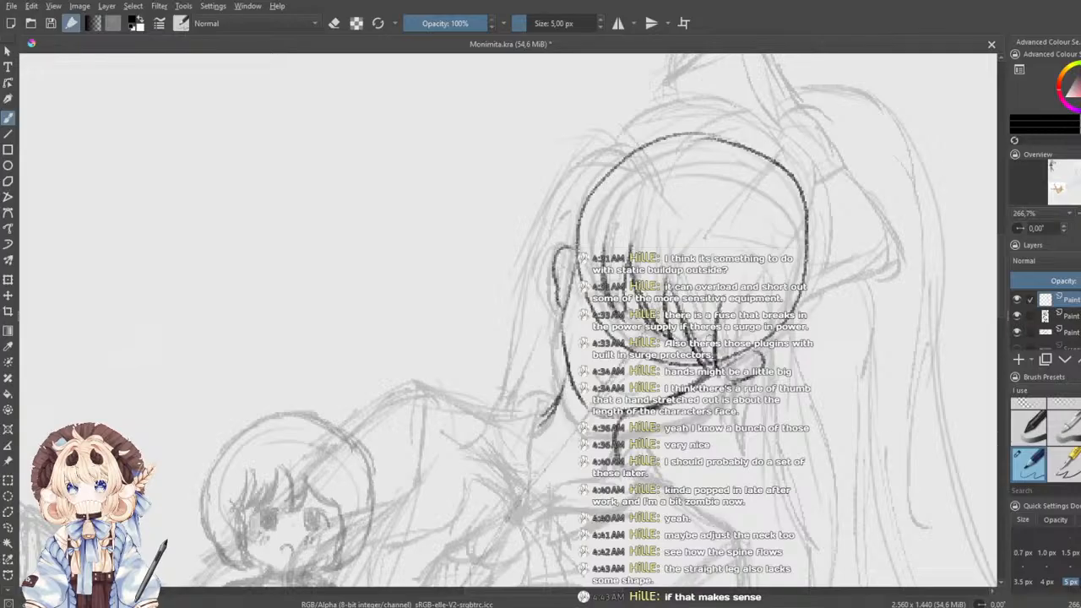
left_click_drag(600, 241, 613, 311)
left_click_drag(632, 249, 620, 328)
- Undo the trial fringe strands inside the head circle
key("ctrl+z")
key("ctrl+z")
key("ctrl+z")
key("ctrl+z")
key("ctrl+z")
key("ctrl+z")
key("ctrl+z")
key("ctrl+z")
key("ctrl+z")
key("ctrl+z")
- Draw the fringe again as pointed strands falling across the forehead inside the head circle
mouse_move(620, 211)
left_mouse_down()
mouse_move(626, 287)
mouse_move(629, 264)
left_mouse_up()
mouse_move(644, 203)
left_mouse_down()
mouse_move(639, 286)
mouse_move(664, 314)
left_mouse_up()
left_click_drag(652, 244, 676, 313)
mouse_move(691, 232)
left_mouse_down()
mouse_move(684, 284)
mouse_move(719, 357)
left_mouse_up()
- Draw a long pointed lock on the far side of the face, hanging past the jaw
left_click_drag(728, 281, 721, 461)
key("ctrl+z")
left_click_drag(730, 315, 734, 483)
key("ctrl+z")
key("ctrl+z")
mouse_move(733, 316)
left_mouse_down()
mouse_move(716, 487)
mouse_move(722, 374)
mouse_move(731, 480)
left_mouse_up()
key("ctrl+z")
- Thicken the near cheek contour and the curve around the chin with heavier strokes
left_click_drag(599, 323, 616, 335)
left_click_drag(593, 272, 579, 356)
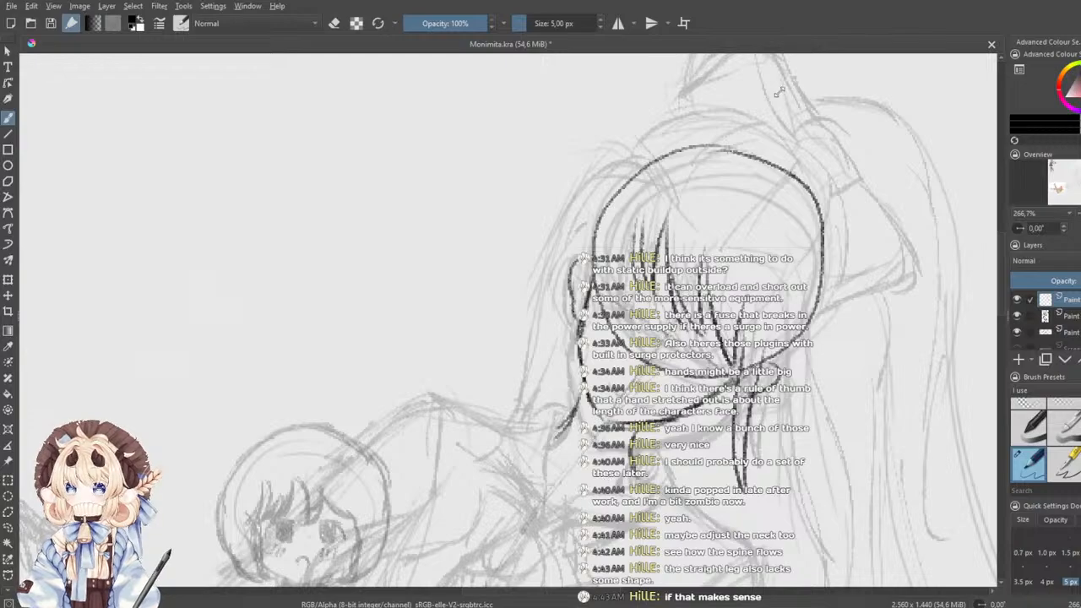
mouse_move(469, 288)
left_mouse_down()
mouse_move(520, 427)
mouse_move(567, 383)
left_mouse_up()
key("ctrl+z")
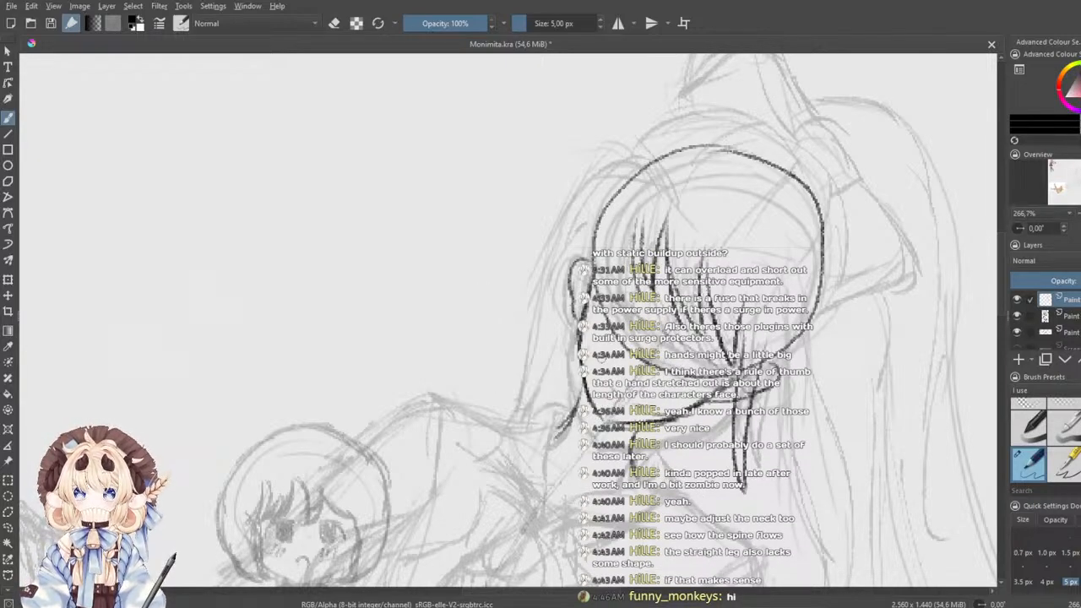
mouse_move(590, 292)
left_mouse_down()
mouse_move(585, 397)
mouse_move(617, 424)
mouse_move(664, 413)
mouse_move(666, 424)
left_mouse_up()
key("ctrl+z")
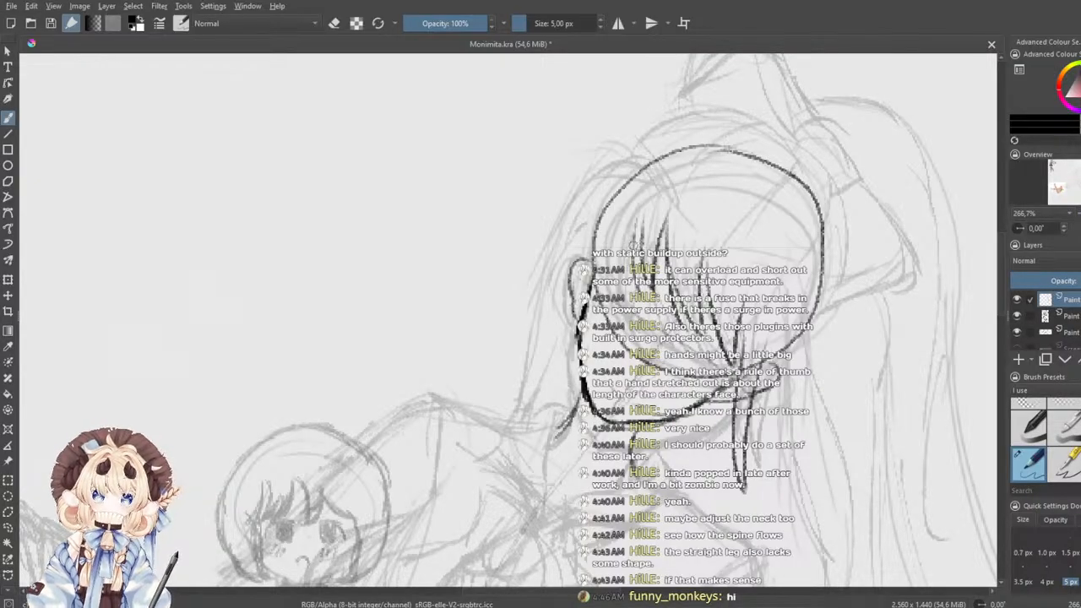
- Add a curved fringe strand at the near temple beside the existing fringe
left_click_drag(614, 207, 636, 283)
key("ctrl+z")
key("ctrl+z")
left_click_drag(615, 207, 636, 285)
- Try several curves for the near-side lock from the temple down over the ear
mouse_move(617, 231)
left_mouse_down()
mouse_move(622, 253)
mouse_move(558, 348)
left_mouse_up()
key("ctrl+z")
mouse_move(601, 264)
left_mouse_down()
mouse_move(566, 354)
mouse_move(570, 414)
left_mouse_up()
key("ctrl+z")
key("ctrl+z")
left_click_drag(606, 259, 574, 383)
key("ctrl+z")
- Draw the near-side lock from the upper edge of the head circle down over the ear beside the cheek
left_click_drag(604, 260, 575, 370)
left_click_drag(605, 215, 560, 366)
left_click_drag(565, 312, 560, 364)
key("ctrl+z")
key("ctrl+z")
left_click_drag(606, 216, 574, 287)
key("ctrl+z")
mouse_move(623, 171)
left_mouse_down()
mouse_move(588, 248)
mouse_move(561, 390)
left_mouse_up()
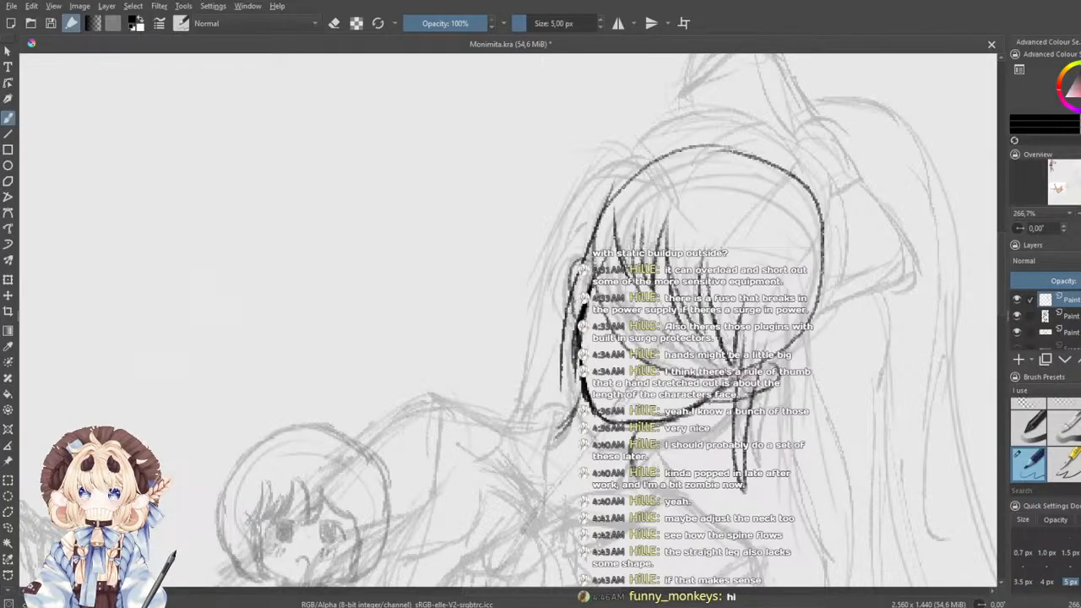
- Lengthen the far-side lock to a sharper tip below the jaw
mouse_move(783, 332)
left_mouse_down()
mouse_move(743, 444)
mouse_move(754, 525)
left_mouse_up()
key("ctrl+z")
left_click_drag(734, 438, 757, 532)
- Close the tip of the near-side lock beside the jaw
left_click_drag(559, 365, 563, 428)
left_click_drag(576, 348, 568, 416)
key("ctrl+z")
key("ctrl+z")
left_click_drag(561, 323, 571, 410)
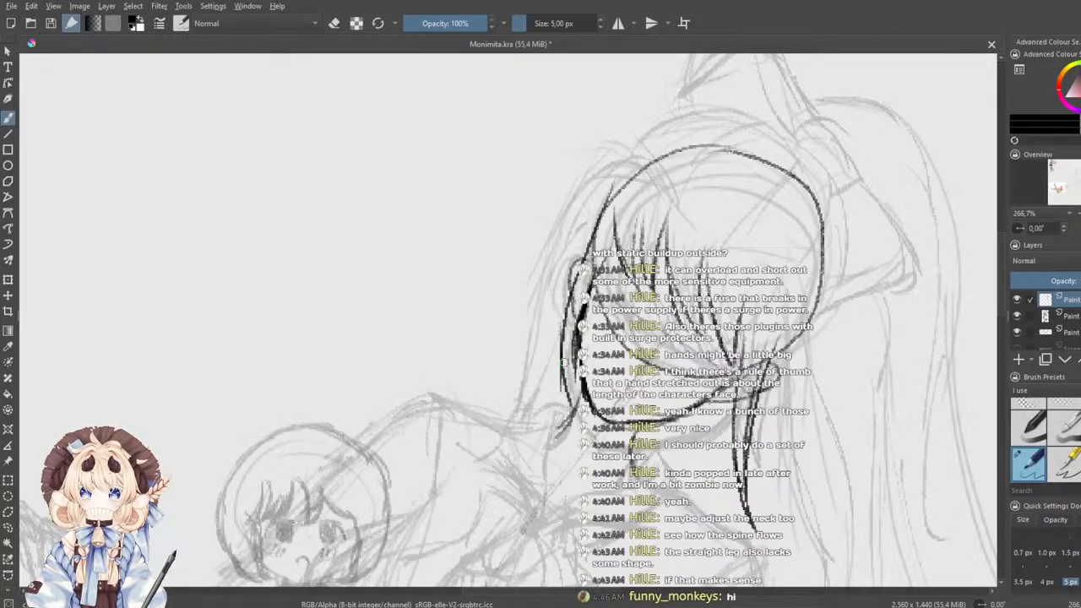
- Try an outer hair contour from the parting out past the near ear and down toward the shoulder
left_click_drag(596, 249, 583, 326)
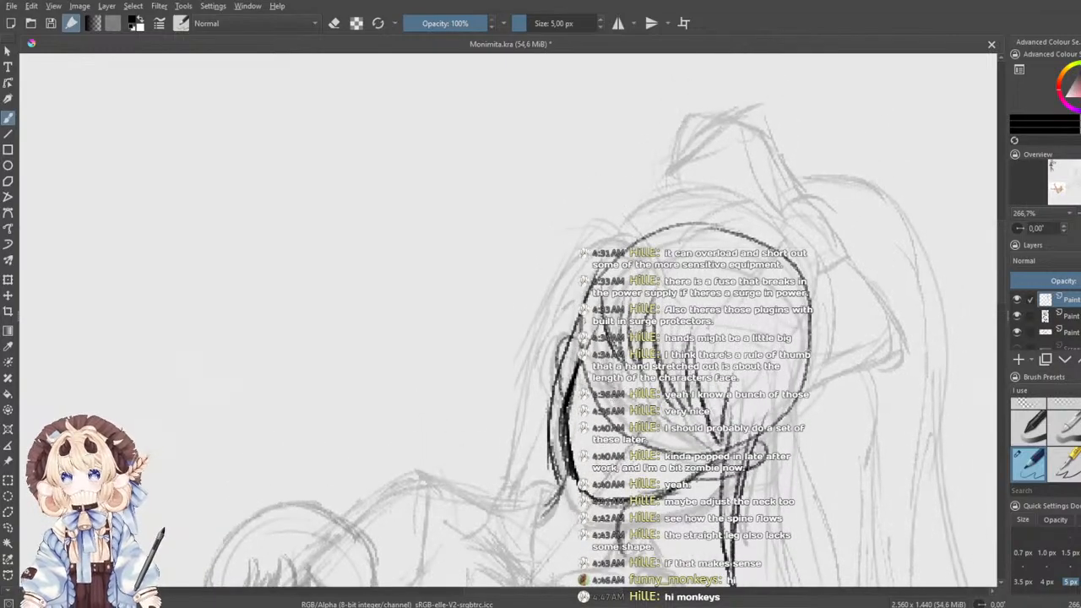
left_click_drag(634, 243, 547, 296)
key("ctrl+z")
mouse_move(637, 254)
left_mouse_down()
mouse_move(561, 277)
mouse_move(515, 383)
left_mouse_up()
left_click_drag(537, 343, 510, 472)
left_click_drag(527, 390, 509, 483)
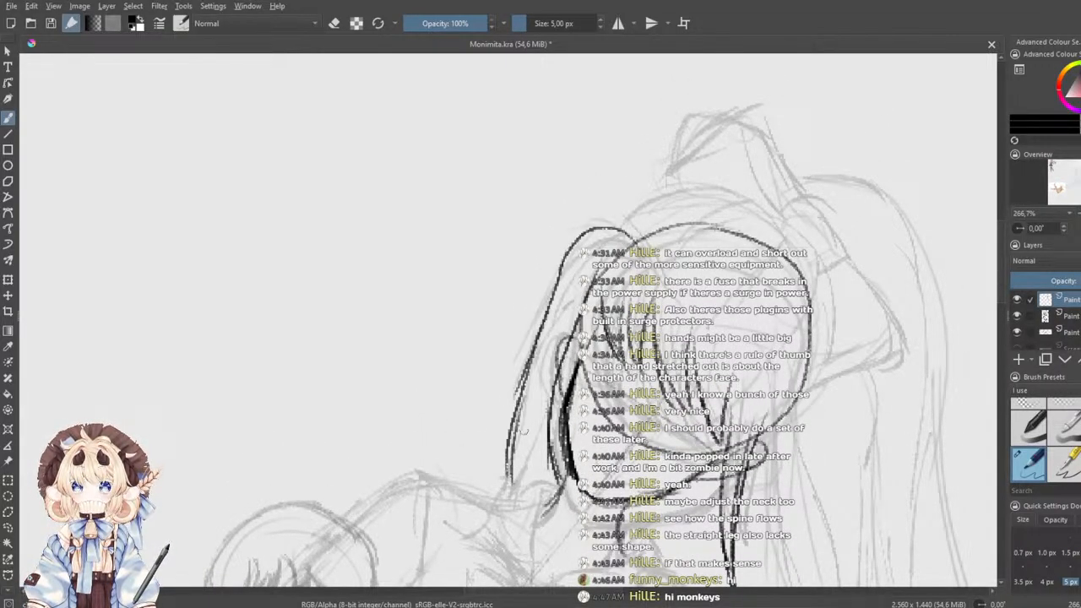
left_click_drag(527, 305, 533, 353)
key("ctrl+z")
key("ctrl+z")
key("ctrl+z")
key("ctrl+z")
key("ctrl+z")
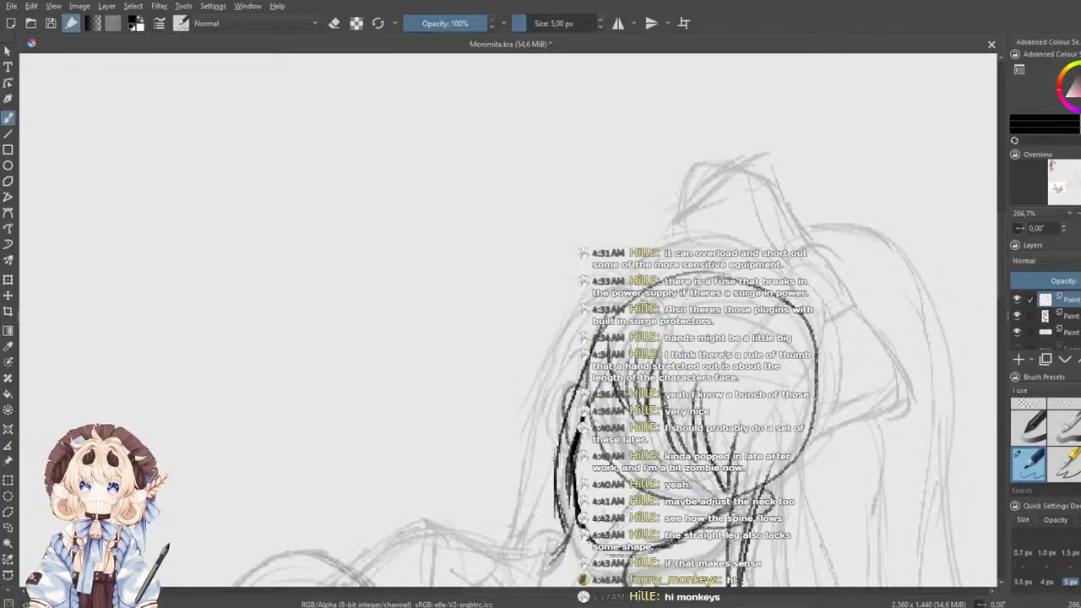
- Draw a tighter outer hair contour from the parting down to the near ear and mark the parting with crossing strokes
mouse_move(640, 270)
left_mouse_down()
mouse_move(667, 307)
mouse_move(583, 305)
left_mouse_up()
key("ctrl+z")
mouse_move(640, 272)
left_mouse_down()
mouse_move(558, 355)
mouse_move(571, 326)
mouse_move(550, 439)
left_mouse_up()
key("ctrl+z")
left_click_drag(491, 315, 420, 316)
left_click_drag(489, 282, 464, 287)
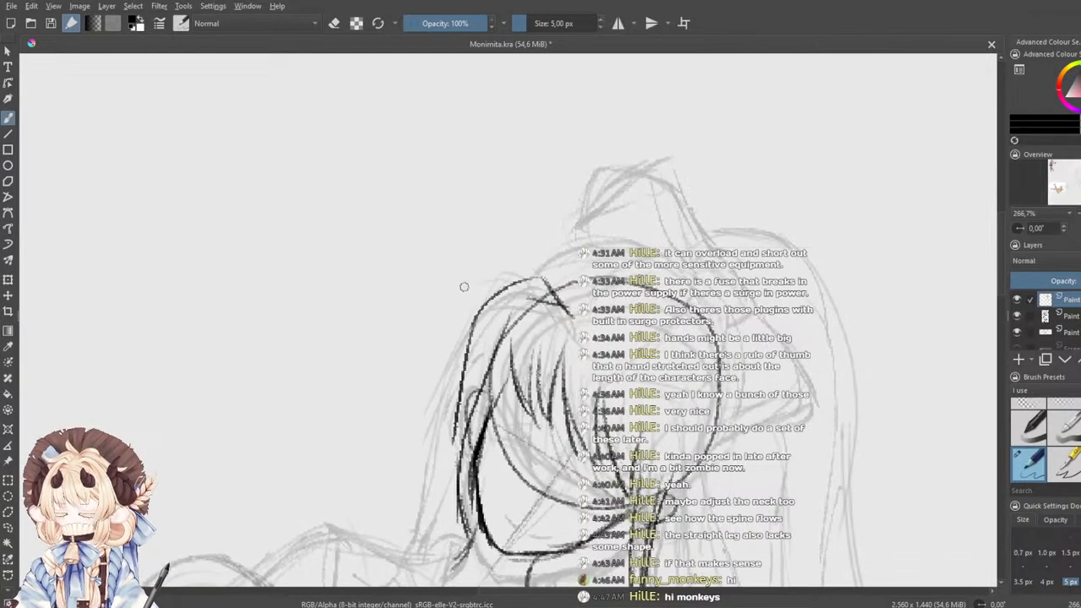
- Draw pointed fringe strands at the far temple and the outer edge of the long far-side lock
mouse_move(641, 318)
left_mouse_down()
mouse_move(557, 321)
mouse_move(557, 293)
left_mouse_up()
mouse_move(568, 362)
left_mouse_down()
mouse_move(628, 380)
mouse_move(612, 506)
left_mouse_up()
key("ctrl+z")
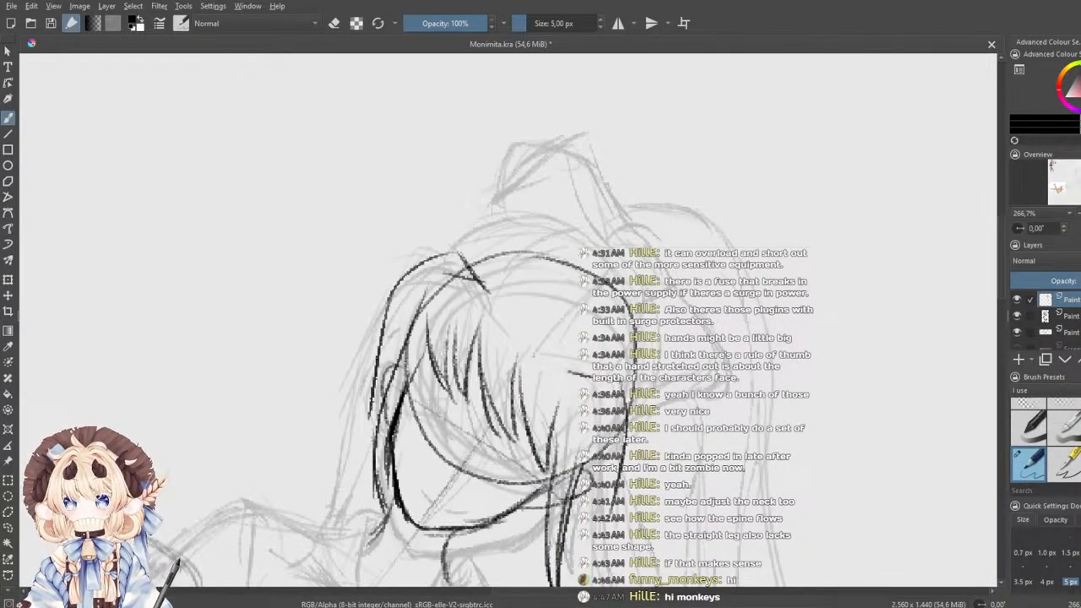
left_click_drag(613, 401, 602, 266)
left_click_drag(613, 337, 590, 465)
key("ctrl+z")
left_click_drag(609, 348, 590, 480)
mouse_move(564, 251)
left_mouse_down()
mouse_move(598, 276)
mouse_move(570, 365)
left_mouse_up()
key("ctrl+z")
left_click_drag(596, 296, 562, 403)
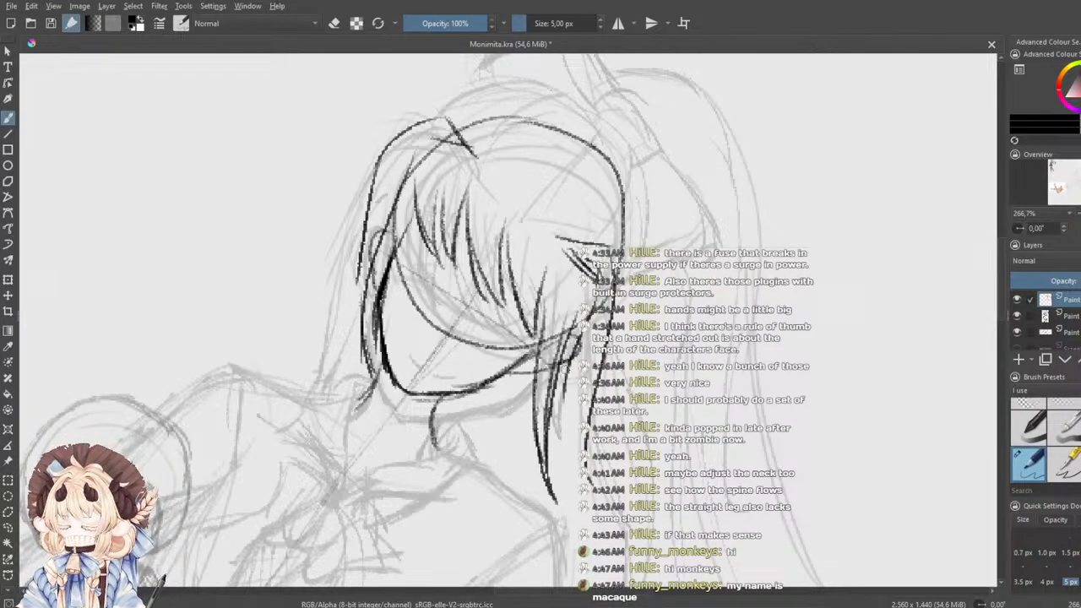
- Extend the far-side lock well below the jaw with long, nearly parallel strands
left_click_drag(567, 378, 551, 469)
key("ctrl+z")
left_click_drag(567, 379, 577, 511)
mouse_move(567, 441)
left_mouse_down()
mouse_move(559, 468)
mouse_move(590, 539)
left_mouse_up()
left_click_drag(586, 450, 597, 521)
mouse_move(591, 506)
left_mouse_down()
mouse_move(637, 374)
mouse_move(654, 484)
left_mouse_up()
left_click_drag(642, 415, 648, 493)
left_click_drag(577, 322, 618, 406)
mouse_move(576, 358)
left_mouse_down()
mouse_move(561, 323)
mouse_move(547, 419)
left_mouse_up()
mouse_move(623, 260)
left_mouse_down()
mouse_move(638, 336)
mouse_move(607, 397)
left_mouse_up()
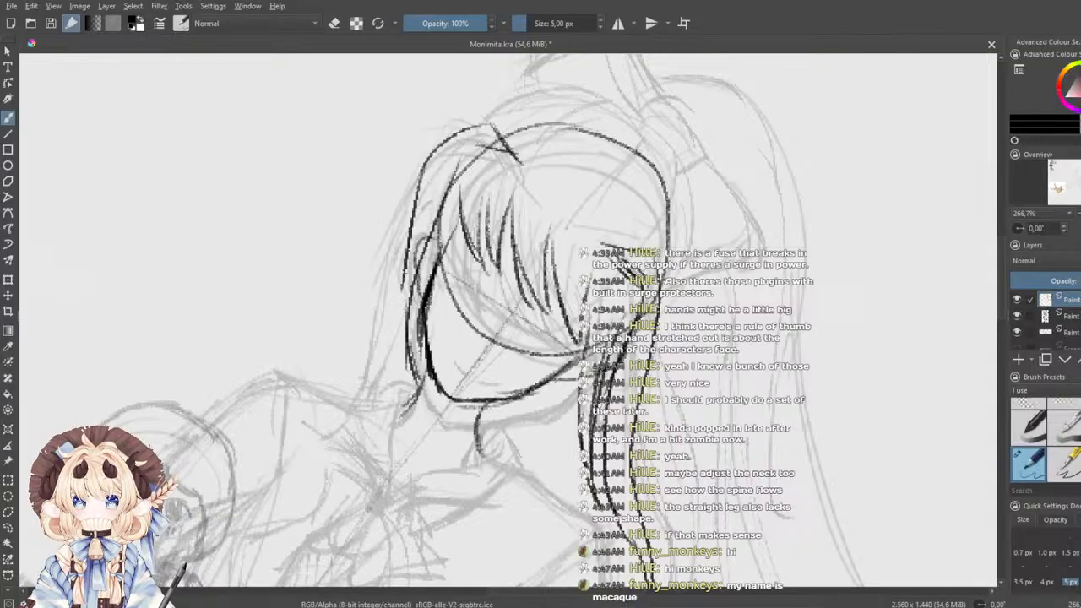
- Outline the hair volume over the crown, from the parting around the far side of the head to the side lock
left_click_drag(472, 177, 512, 281)
mouse_move(529, 221)
left_mouse_down()
mouse_move(648, 203)
mouse_move(723, 255)
left_mouse_up()
key("ctrl+z")
mouse_move(647, 201)
left_mouse_down()
mouse_move(737, 308)
mouse_move(732, 334)
left_mouse_up()
key("ctrl+z")
mouse_move(735, 295)
left_mouse_down()
mouse_move(726, 347)
mouse_move(685, 427)
left_mouse_up()
key("ctrl+z")
left_click_drag(738, 311, 698, 422)
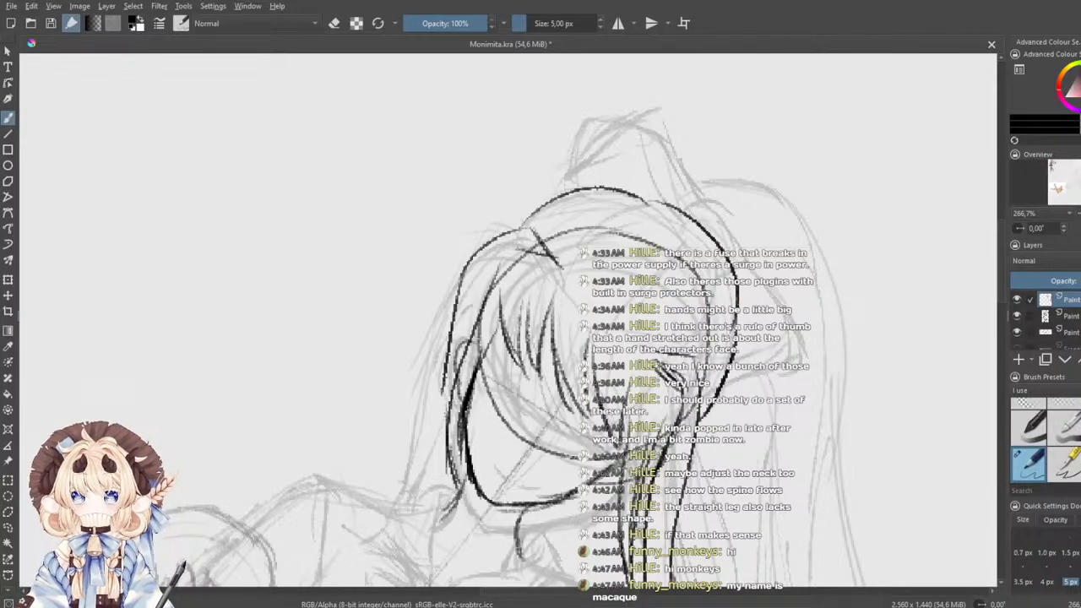
- Touch up the crown outline and darken the hair parting with short hatching strokes
left_click_drag(599, 250, 583, 290)
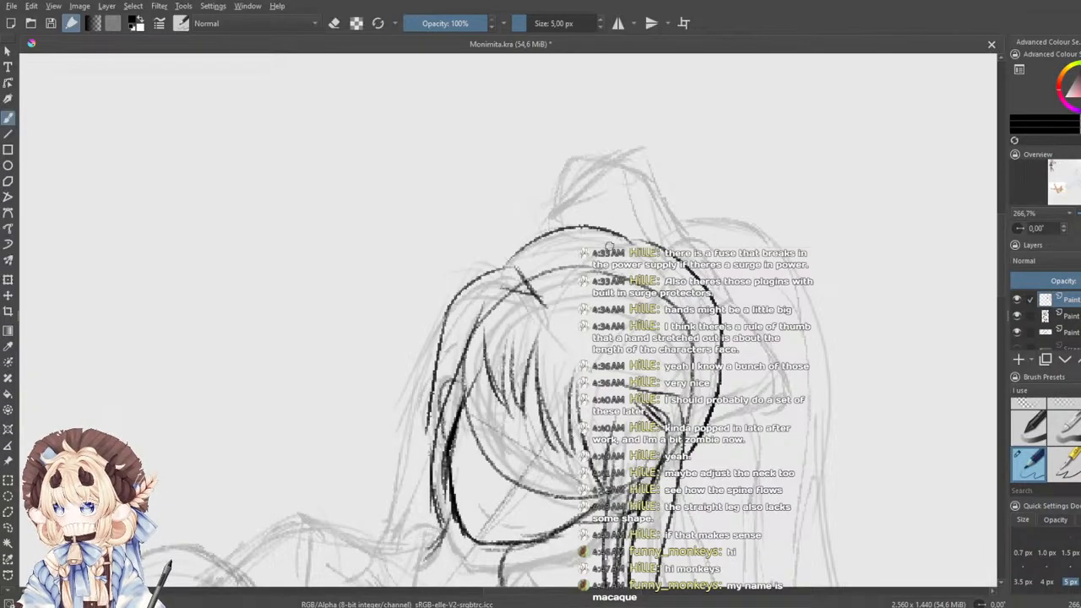
mouse_move(488, 254)
left_mouse_down()
mouse_move(520, 179)
mouse_move(533, 246)
mouse_move(517, 254)
left_mouse_up()
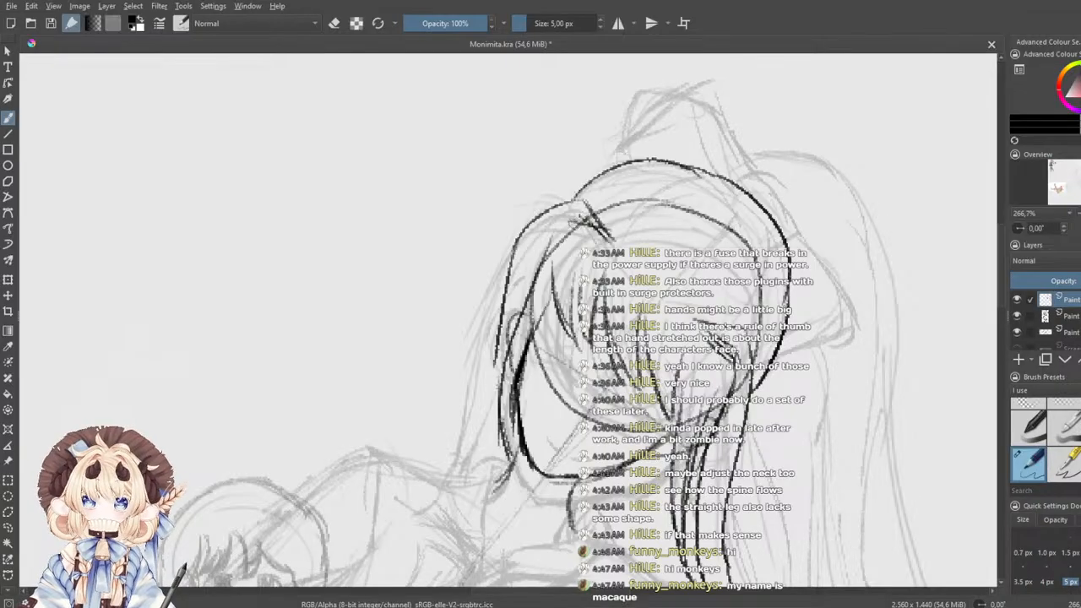
mouse_move(574, 224)
left_mouse_down()
mouse_move(592, 224)
mouse_move(601, 257)
left_mouse_up()
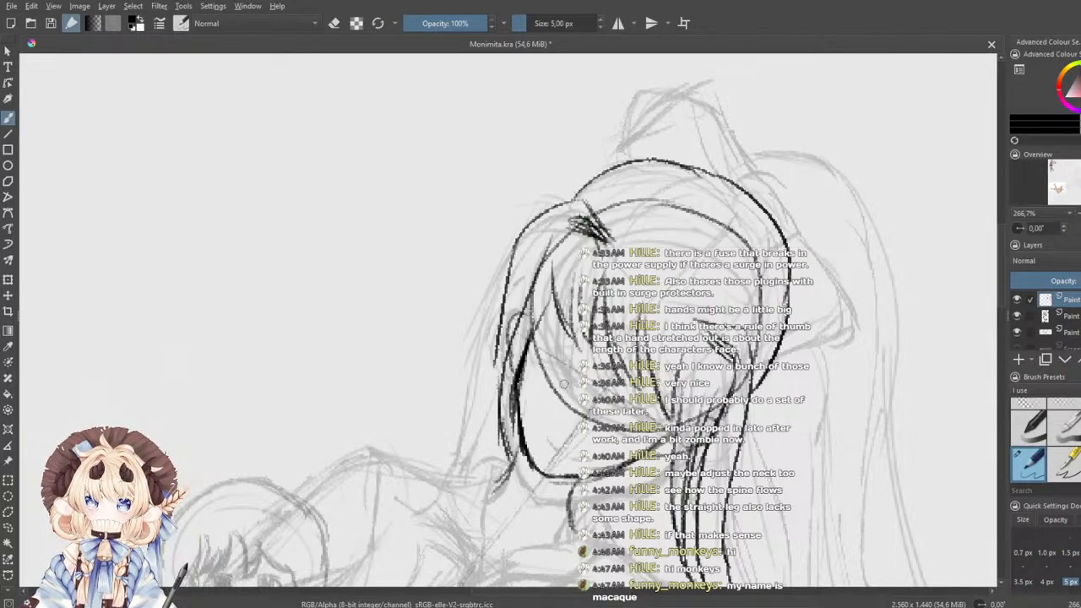
- Try a curved guide line across the lower face below the fringe
left_click_drag(555, 356, 635, 421)
key("ctrl+z")
key("ctrl+z")
key("ctrl+z")
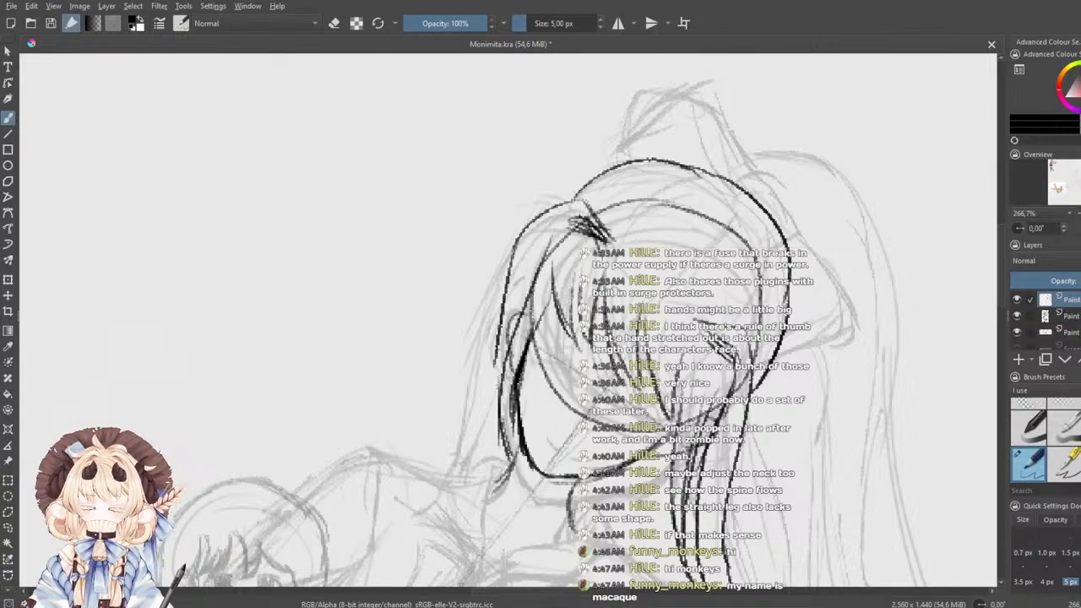
- Draw the collar's inner edges below the jaw and outline its far-side flap, retrying the first strokes
scroll(589, 354, "down", 1)
left_click_drag(581, 385, 565, 269)
scroll(564, 269, "up", 1)
mouse_move(543, 306)
left_mouse_down()
mouse_move(600, 204)
mouse_move(527, 285)
left_mouse_up()
left_click_drag(531, 236, 520, 305)
key("ctrl+z")
left_click_drag(546, 218, 525, 287)
key("ctrl+z")
key("ctrl+z")
mouse_move(537, 223)
left_mouse_down()
mouse_move(525, 295)
mouse_move(621, 288)
mouse_move(630, 270)
mouse_move(653, 292)
mouse_move(591, 351)
left_mouse_up()
mouse_move(554, 310)
left_mouse_down()
mouse_move(550, 369)
mouse_move(601, 348)
left_mouse_up()
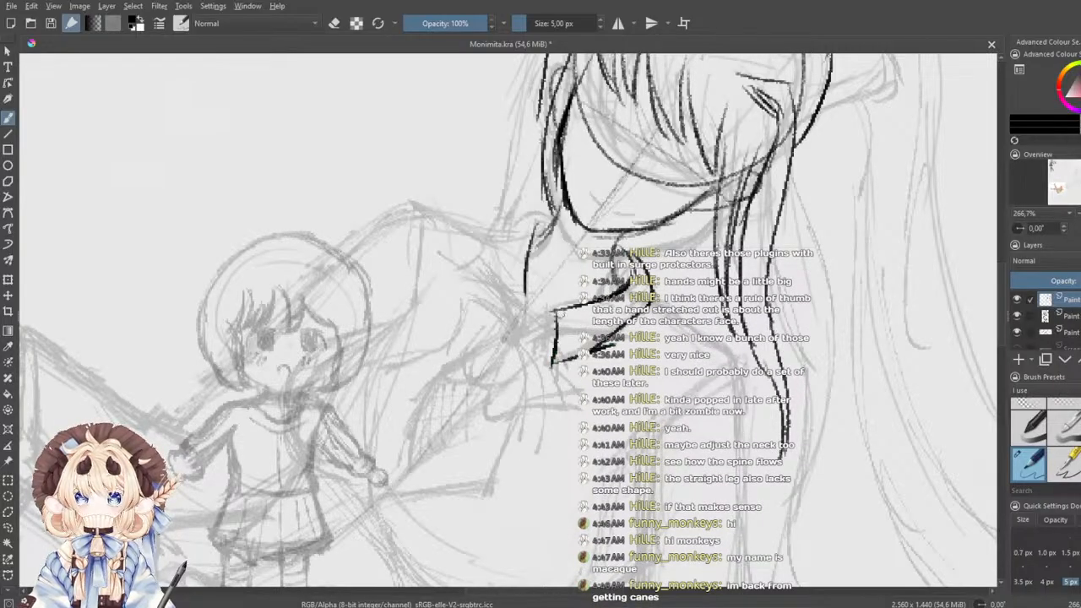
- Outline the near collar flap and the ribbon bow at its opening, with a knot, small loop and short hanging tails
left_click_drag(524, 297, 481, 329)
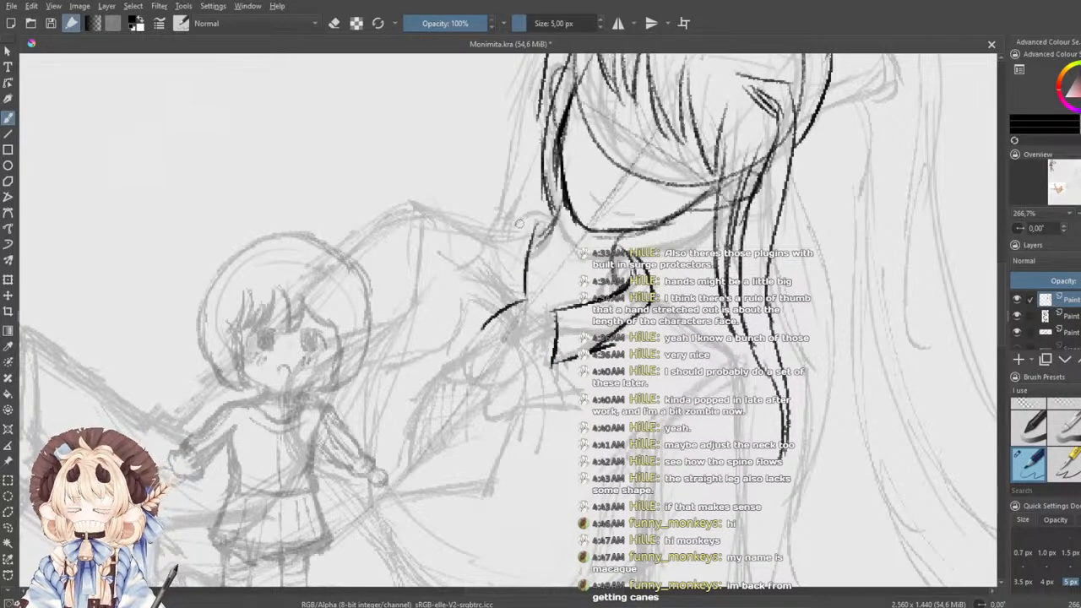
mouse_move(547, 217)
left_mouse_down()
mouse_move(504, 230)
mouse_move(479, 316)
mouse_move(521, 333)
mouse_move(457, 355)
mouse_move(467, 380)
left_mouse_up()
key("ctrl+z")
key("ctrl+z")
left_click_drag(510, 341, 470, 376)
key("ctrl+z")
mouse_move(513, 340)
left_mouse_down()
mouse_move(495, 409)
mouse_move(524, 400)
left_mouse_up()
mouse_move(515, 332)
left_mouse_down()
mouse_move(515, 416)
mouse_move(532, 412)
left_mouse_up()
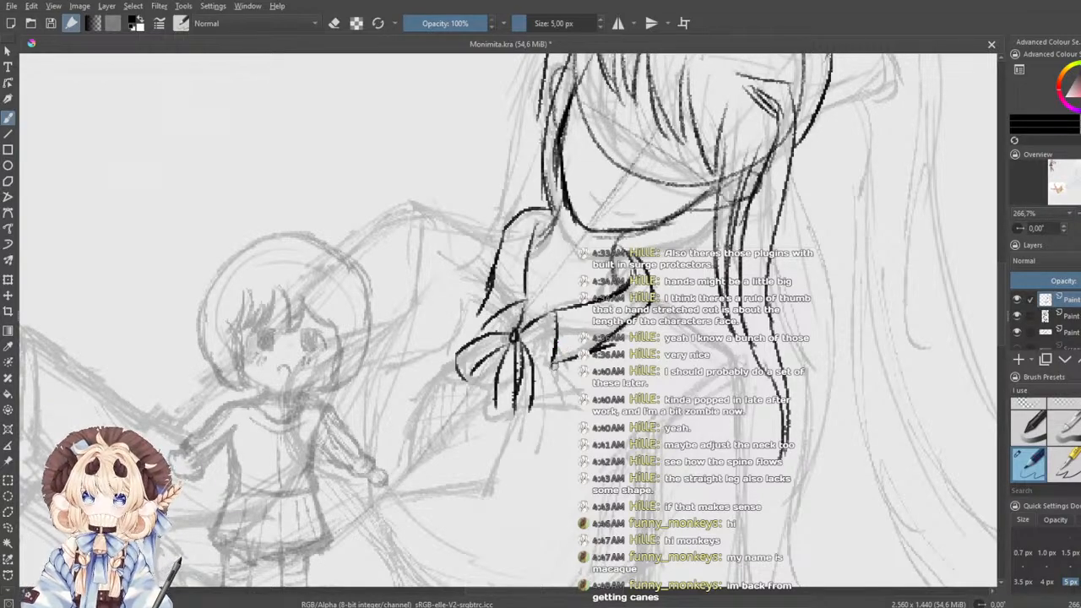
- Draw a long, leaf-shaped ribbon end running diagonally down from the bow's loop
left_click_drag(478, 404, 406, 472)
left_click_drag(460, 365, 404, 458)
left_click_drag(429, 412, 409, 470)
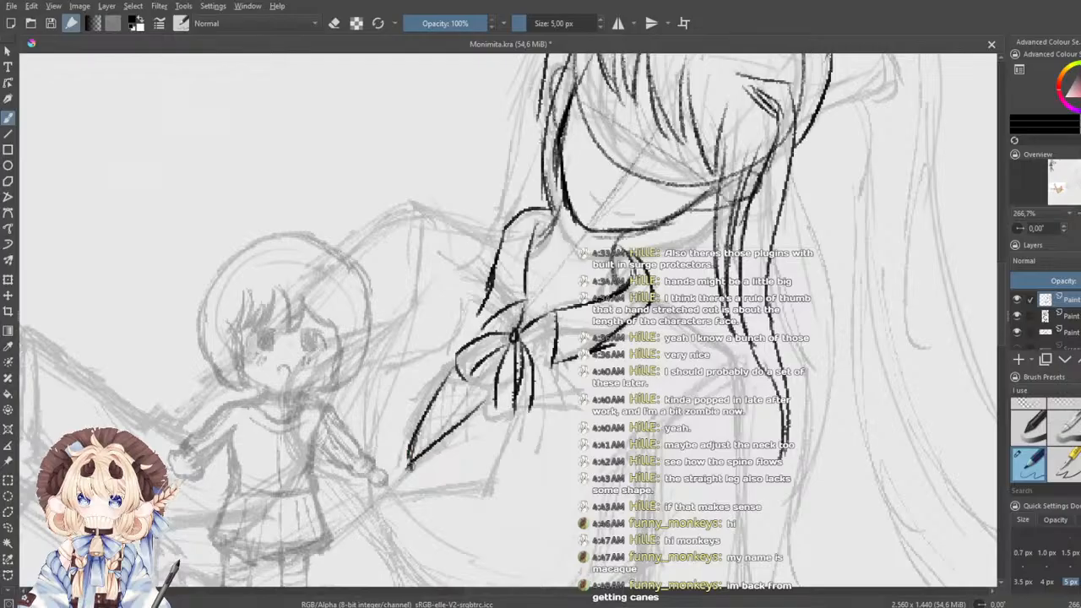
- Close the lower corner of the near collar flap and square off the bow's far-side tail
left_click_drag(466, 302, 448, 341)
mouse_move(484, 303)
left_mouse_down()
mouse_move(469, 333)
mouse_move(497, 315)
mouse_move(469, 329)
left_mouse_up()
key("ctrl+z")
key("ctrl+z")
key("ctrl+z")
key("ctrl+z")
key("ctrl+z")
key("ctrl+z")
left_click_drag(471, 326, 503, 312)
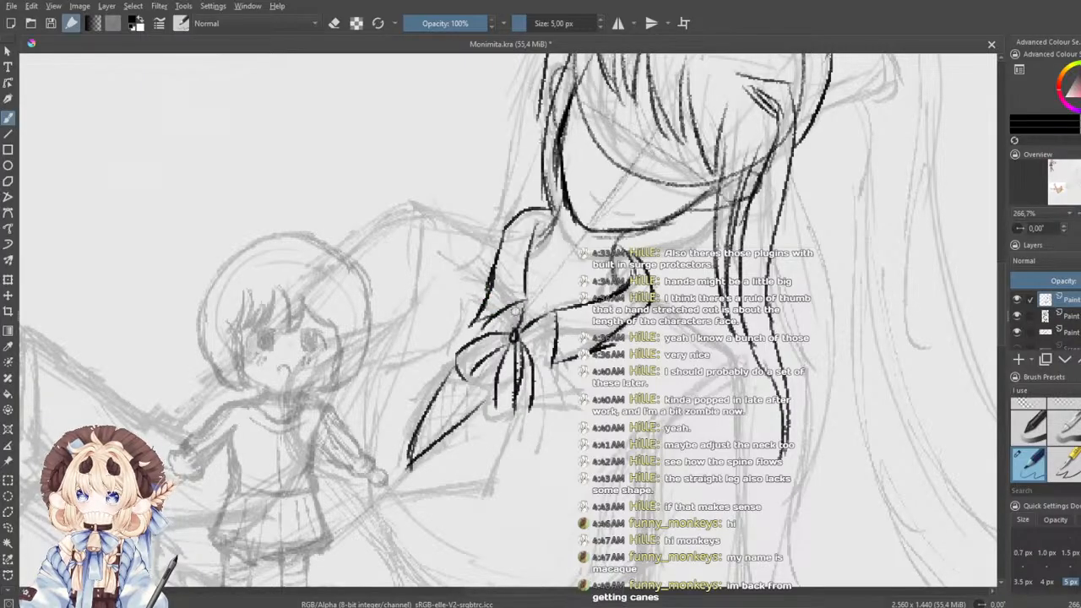
mouse_move(557, 361)
left_mouse_down()
mouse_move(558, 405)
mouse_move(539, 398)
mouse_move(562, 413)
left_mouse_up()
key("ctrl+z")
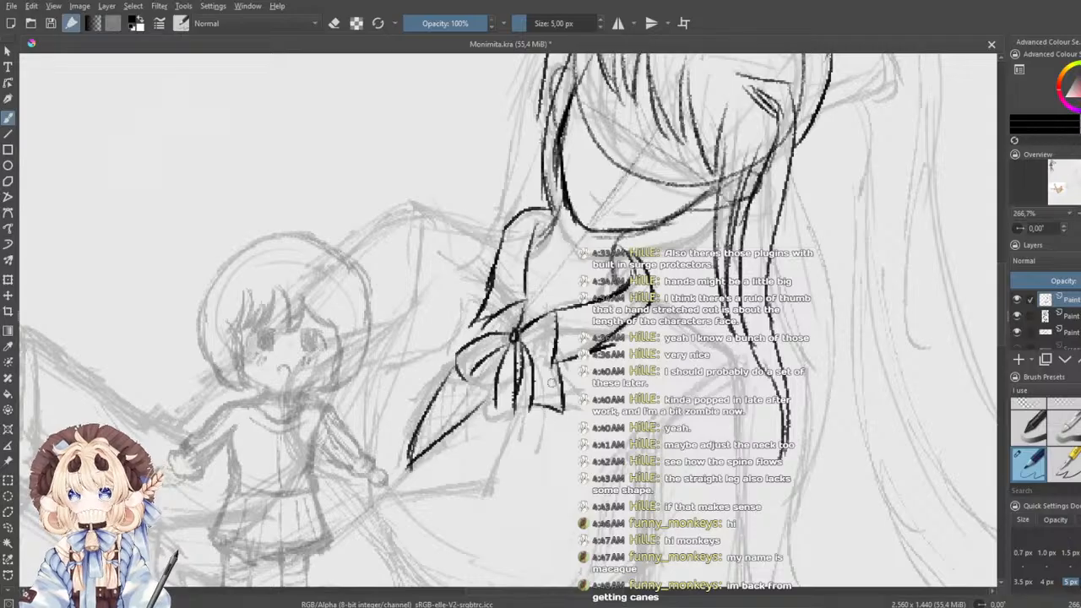
- Outline the far and bottom edges of the large pointed panel hanging below the bow
left_click_drag(494, 465, 542, 351)
left_click_drag(565, 296, 529, 398)
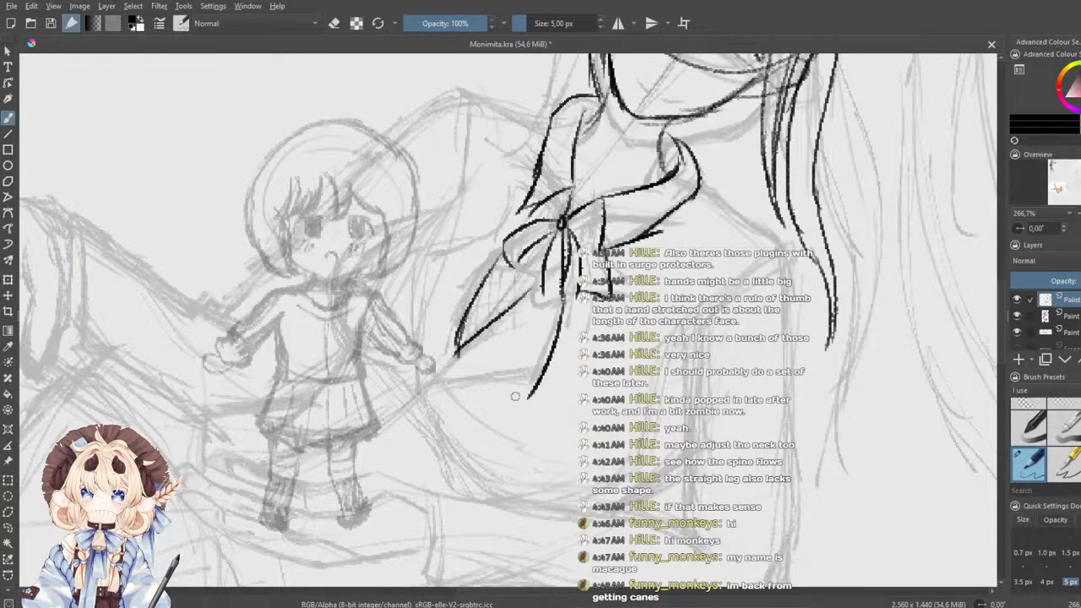
left_click_drag(437, 386, 538, 381)
left_click_drag(454, 356, 427, 390)
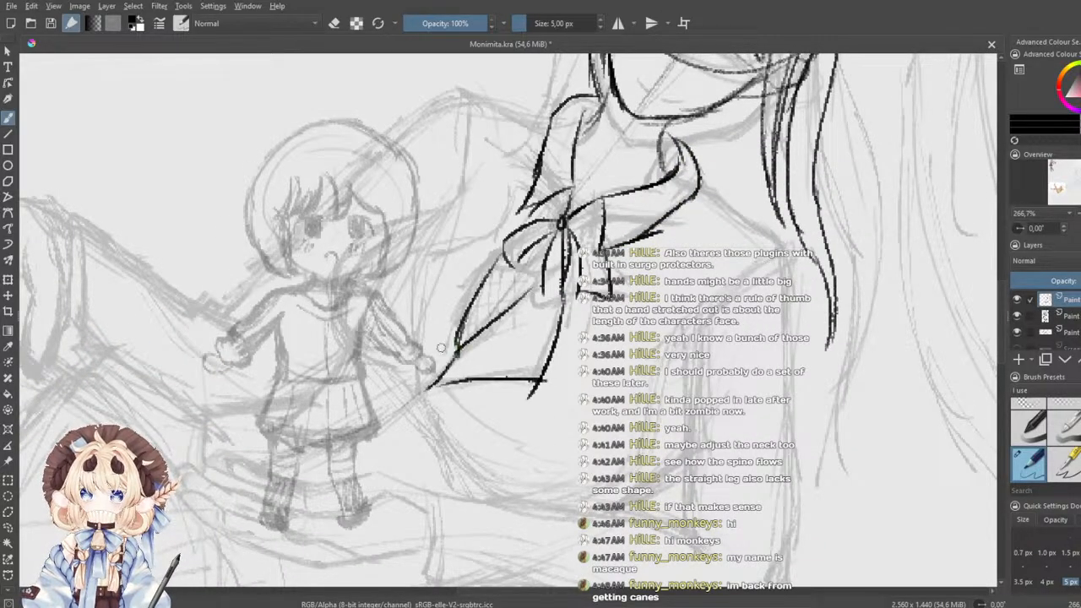
key("ctrl+z")
key("ctrl+z")
key("ctrl+z")
key("ctrl+shift+z")
key("ctrl+z")
key("ctrl+shift+z")
left_click_drag(438, 387, 538, 380)
left_click_drag(455, 354, 429, 388)
- Add the panel's near side and upper edge, and a pointed fold beside the bow
left_click_drag(427, 298, 496, 337)
mouse_move(577, 220)
left_mouse_down()
mouse_move(569, 275)
mouse_move(596, 222)
mouse_move(604, 228)
left_mouse_up()
mouse_move(566, 279)
left_mouse_down()
mouse_move(481, 307)
mouse_move(495, 421)
left_mouse_up()
key("ctrl+z")
left_click_drag(459, 344, 526, 322)
left_click_drag(563, 389, 564, 409)
mouse_move(495, 358)
left_mouse_down()
mouse_move(575, 410)
mouse_move(606, 382)
mouse_move(635, 315)
mouse_move(588, 395)
mouse_move(592, 413)
left_mouse_up()
mouse_move(522, 271)
left_mouse_down()
mouse_move(506, 241)
mouse_move(513, 283)
left_mouse_up()
- Mark the near side of the waist with slanting strokes just below the pointed panel
mouse_move(661, 295)
left_mouse_down()
mouse_move(610, 318)
mouse_move(559, 402)
mouse_move(572, 436)
mouse_move(500, 385)
left_mouse_up()
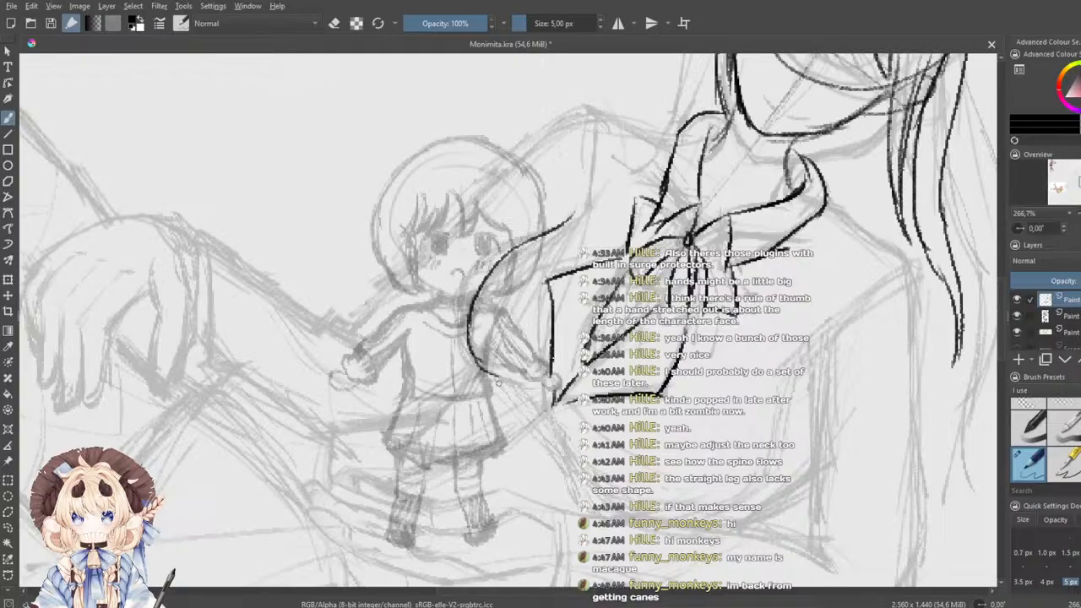
key("ctrl+z")
left_click_drag(504, 395, 575, 469)
- Draw the far shoulder slope from the collar to a pointed corner, with a curve running back toward the armpit
left_click_drag(805, 345, 909, 285)
left_click_drag(831, 200, 905, 285)
key("ctrl+z")
key("ctrl+z")
mouse_move(845, 205)
left_mouse_down()
mouse_move(914, 285)
mouse_move(904, 287)
left_mouse_up()
key("ctrl+z")
left_click_drag(826, 203, 902, 283)
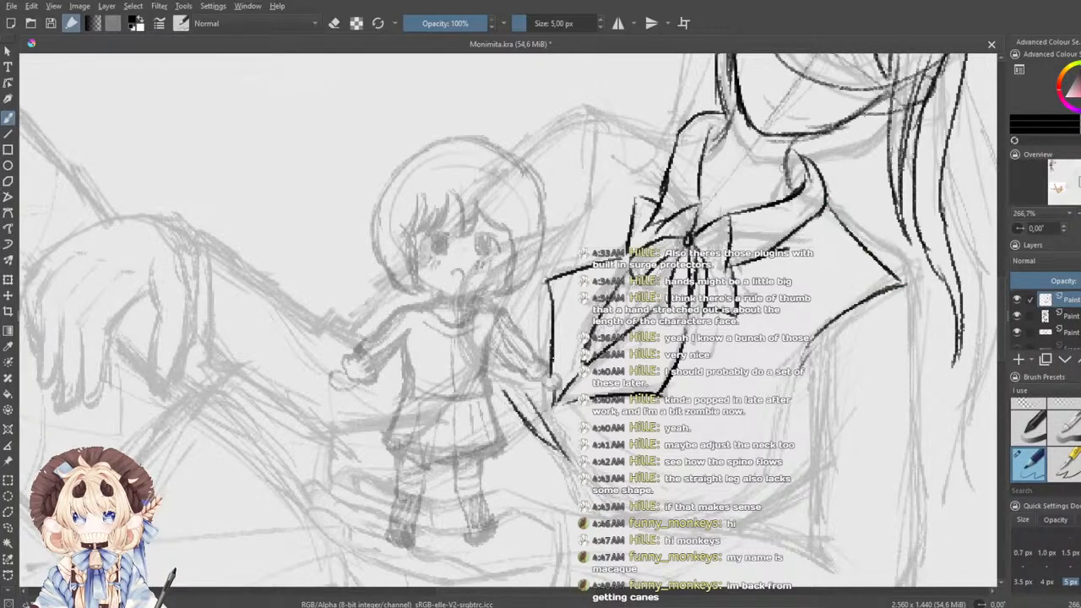
key("ctrl+z")
- Darken the near collar's inner edge and shade the neck beneath the jaw beside the far flap
left_click_drag(802, 137, 790, 183)
left_click_drag(699, 177, 518, 332)
key("ctrl+z")
left_click_drag(554, 249, 521, 313)
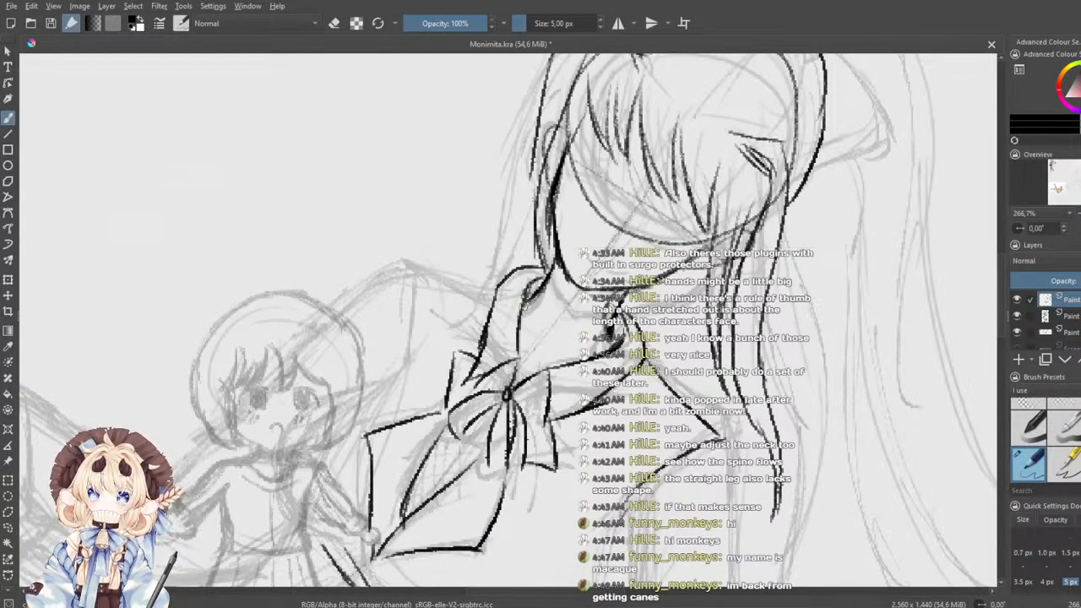
left_click_drag(627, 288, 605, 336)
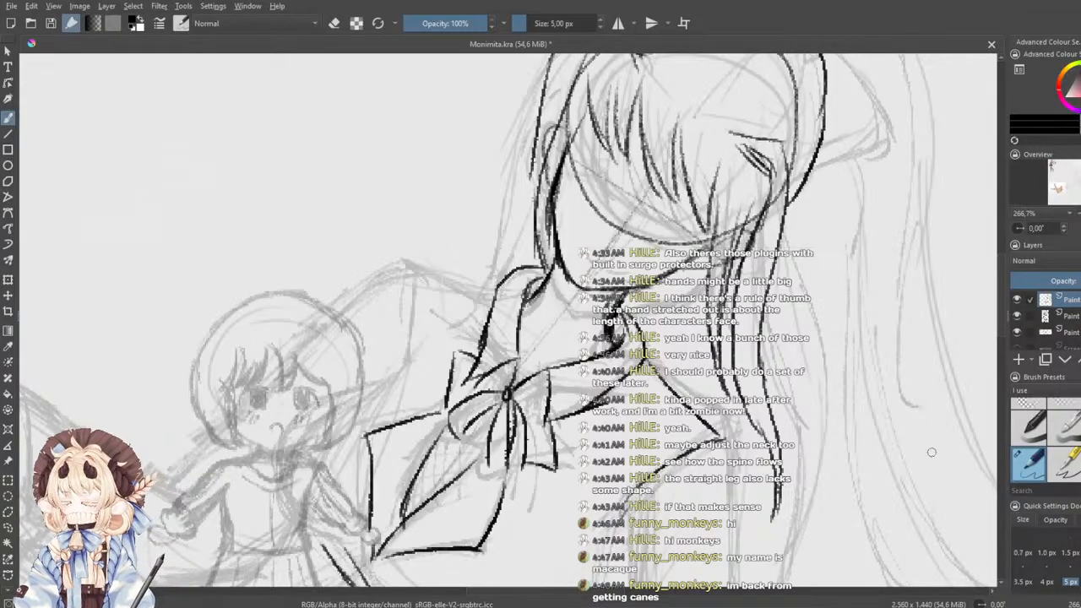
- Erase the dark neck shading beside the far collar flap and redo it with looser hatching strokes
scroll(1031, 440, "down", 2)
scroll(1031, 439, "up", 3)
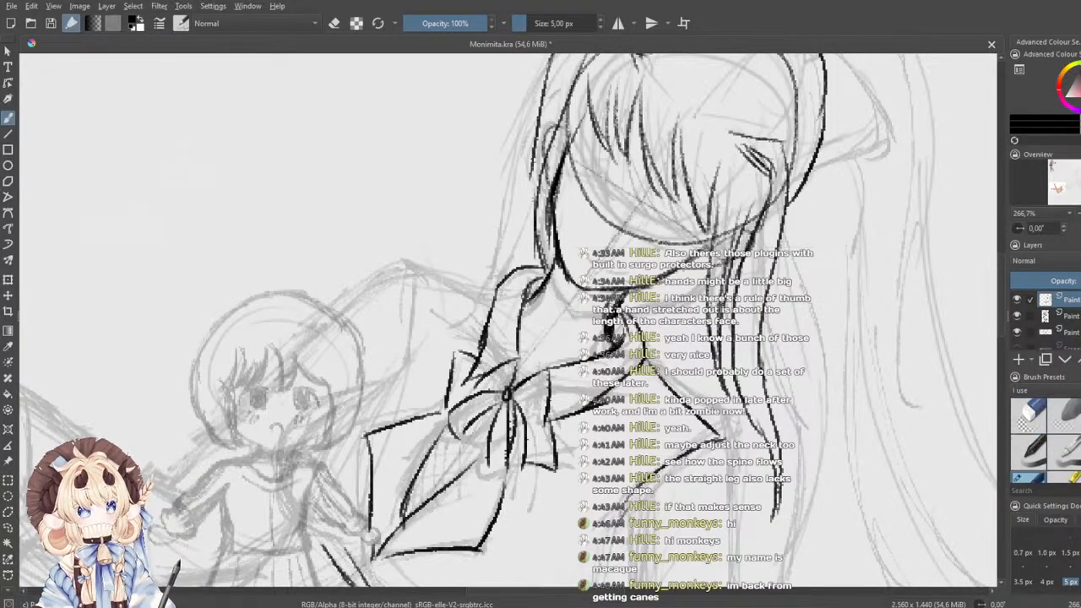
left_click(1029, 415)
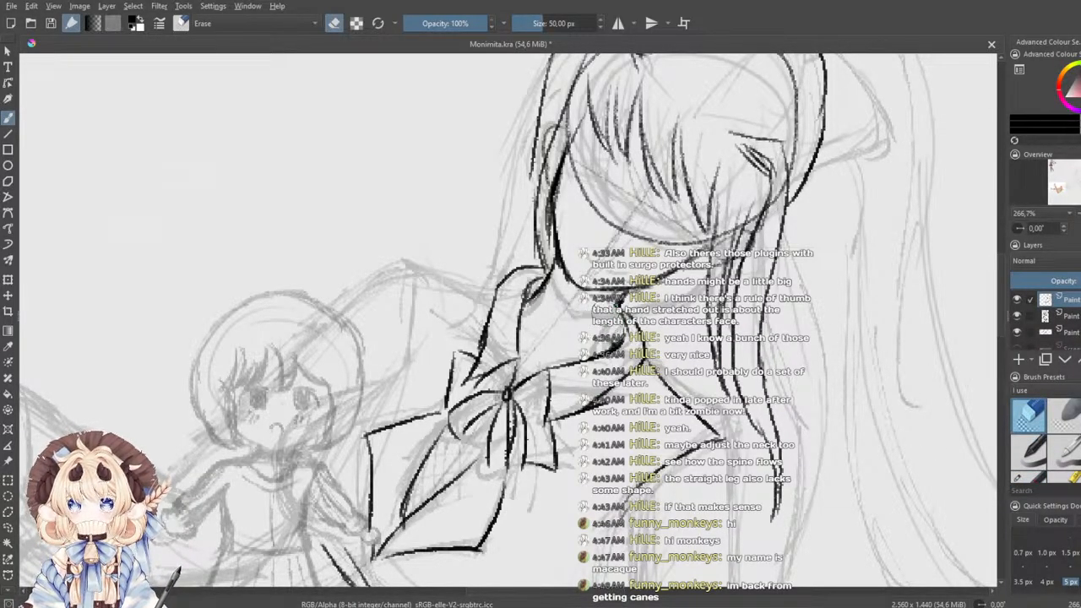
key("e")
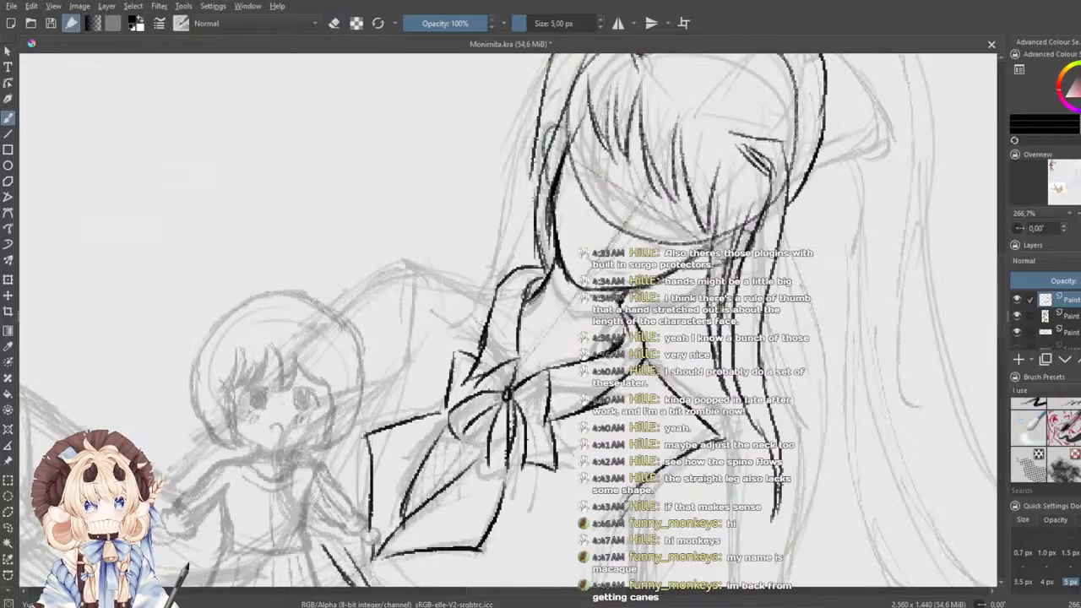
scroll(1046, 448, "up", 3)
left_click(1035, 456)
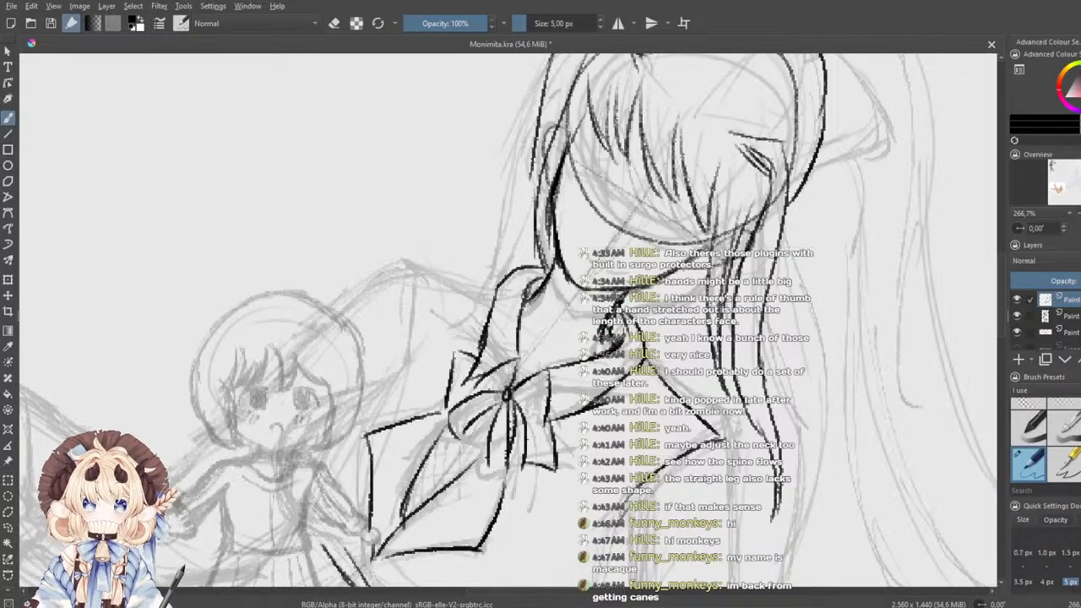
mouse_move(621, 302)
left_mouse_down()
mouse_move(598, 355)
mouse_move(561, 366)
mouse_move(644, 365)
mouse_move(617, 380)
left_mouse_up()
left_click_drag(617, 328, 555, 369)
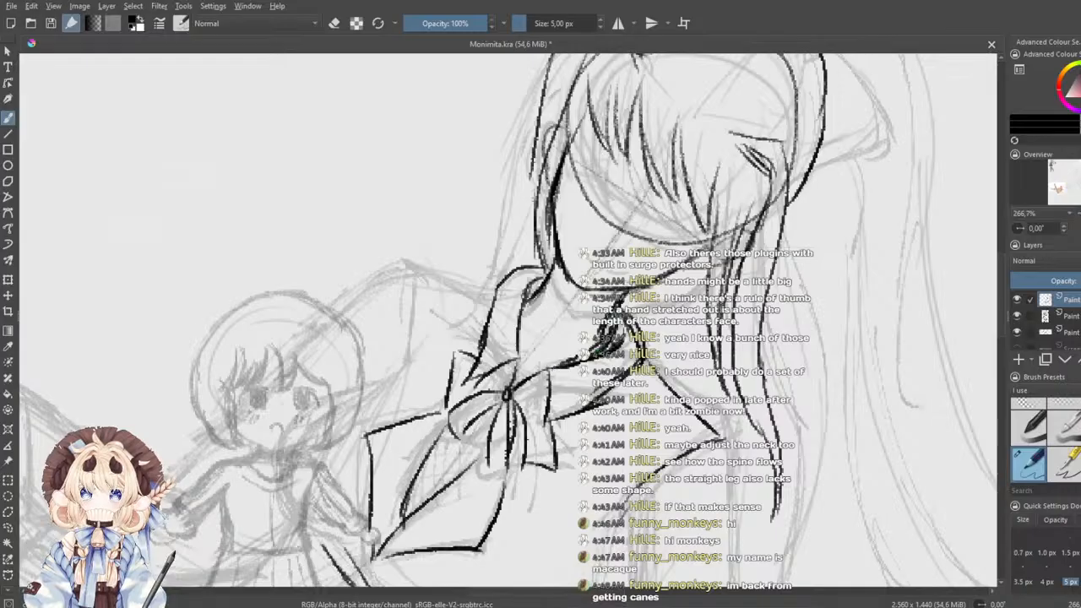
- Draw the near shoulder line from the collar to the shoulder point, with a curved sleeve seam beneath it
mouse_move(558, 259)
left_mouse_down()
mouse_move(518, 306)
mouse_move(526, 398)
left_mouse_up()
mouse_move(390, 319)
left_mouse_down()
mouse_move(473, 360)
mouse_move(610, 365)
left_mouse_up()
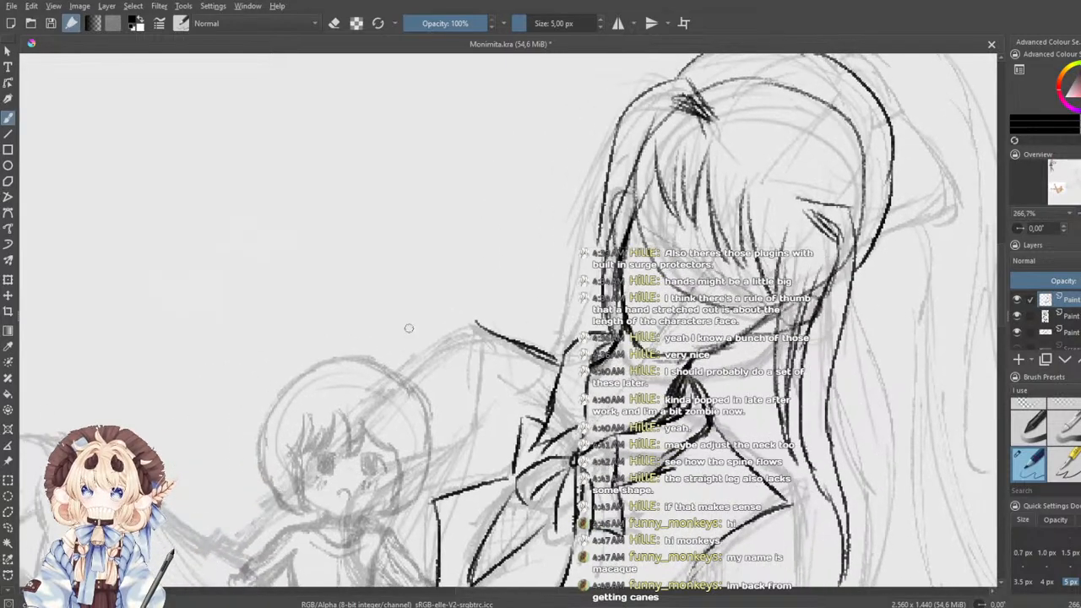
left_click_drag(478, 322, 467, 413)
key("ctrl+z")
mouse_move(475, 322)
left_mouse_down()
mouse_move(474, 432)
mouse_move(441, 454)
left_mouse_up()
key("ctrl+z")
left_click_drag(482, 413, 443, 447)
- Draw the far upper arm with near-vertical inner and outer lines from the shoulder corner to the elbow
mouse_move(654, 498)
left_mouse_down()
mouse_move(551, 421)
mouse_move(435, 247)
left_mouse_up()
left_click_drag(483, 307, 480, 465)
left_click_drag(484, 328, 484, 519)
mouse_move(576, 253)
left_mouse_down()
mouse_move(564, 504)
mouse_move(592, 467)
mouse_move(601, 554)
mouse_move(569, 551)
left_mouse_up()
key("ctrl+z")
key("ctrl+z")
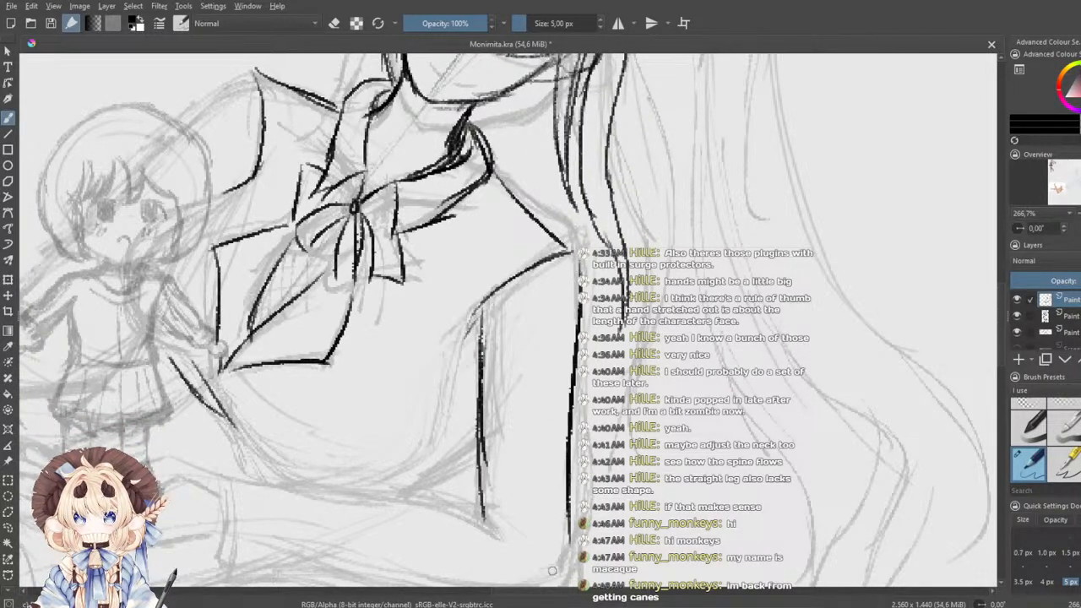
left_click_drag(516, 339, 541, 194)
key("ctrl+z")
mouse_move(601, 110)
left_mouse_down()
mouse_move(617, 431)
mouse_move(590, 479)
left_mouse_up()
- Outline the folded far forearm below the torso, with its cuff end and long lower and upper edges
left_click_drag(254, 349, 241, 422)
left_click_drag(253, 328, 255, 417)
mouse_move(259, 370)
left_mouse_down()
mouse_move(255, 438)
mouse_move(326, 449)
left_mouse_up()
key("ctrl+z")
left_click_drag(258, 439, 386, 456)
key("ctrl+z")
mouse_move(260, 442)
left_mouse_down()
mouse_move(490, 458)
mouse_move(580, 478)
left_mouse_up()
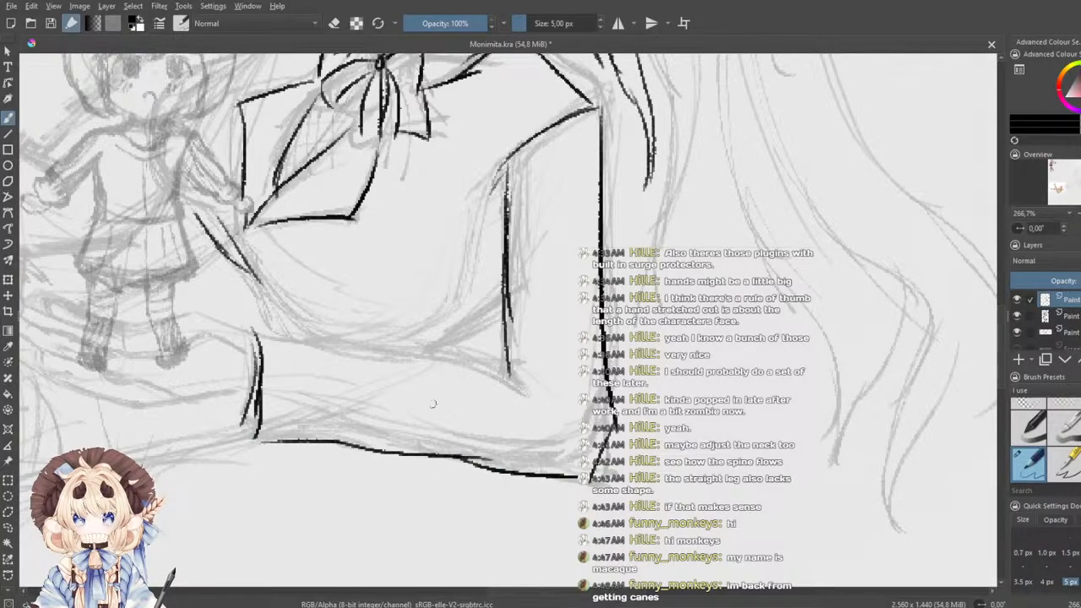
mouse_move(250, 326)
left_mouse_down()
mouse_move(510, 371)
mouse_move(526, 385)
left_mouse_up()
left_click_drag(573, 336, 678, 348)
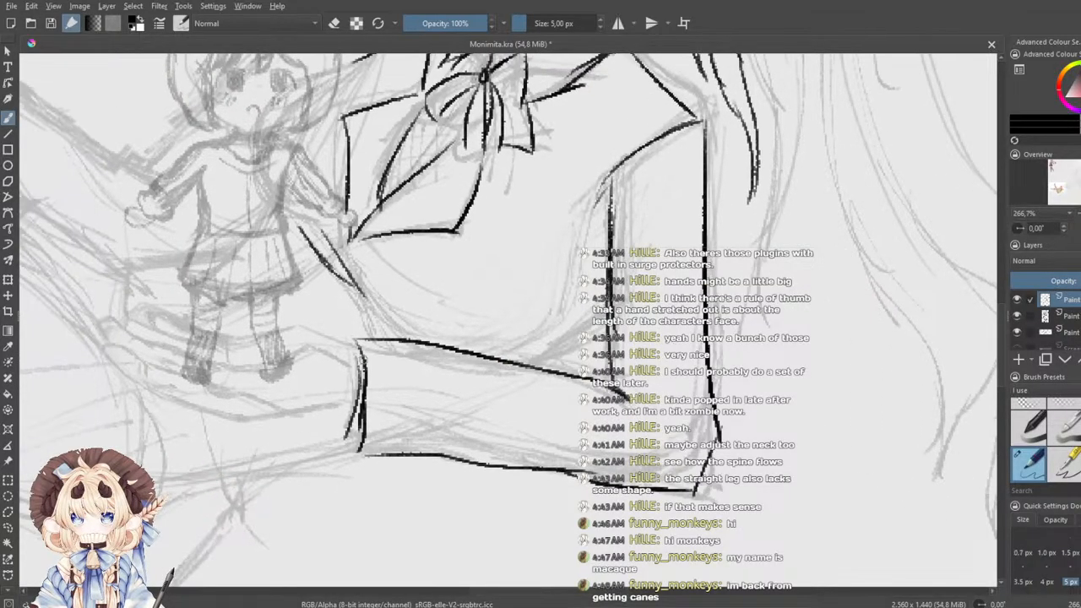
left_click_drag(389, 357, 589, 392)
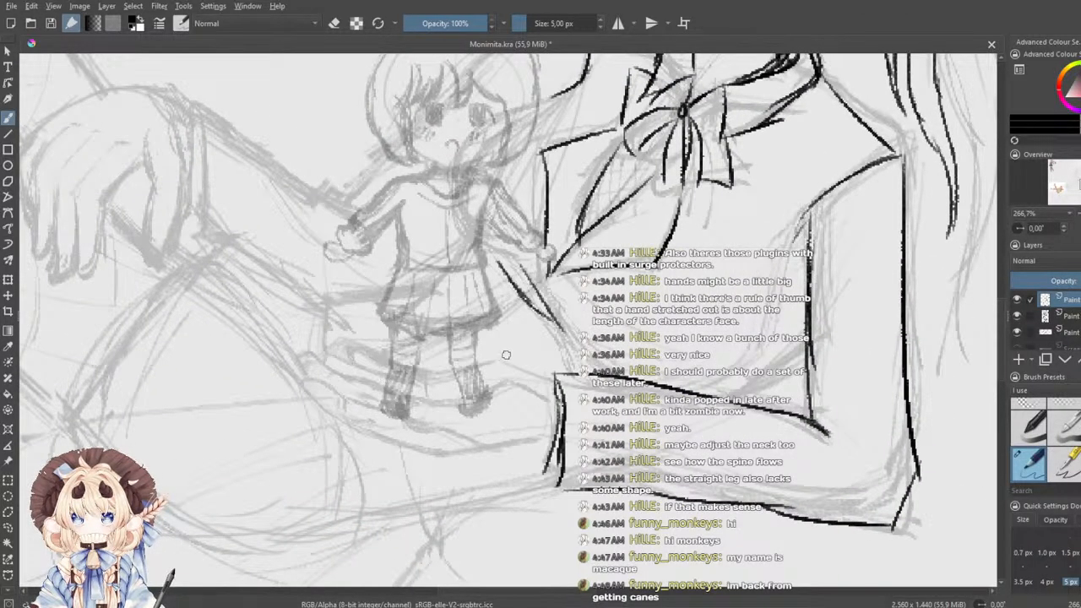
- Draw the near arm's upper outline diagonally from the shoulder point down across the small girl's head
mouse_move(491, 333)
left_mouse_down()
mouse_move(516, 376)
mouse_move(522, 435)
mouse_move(551, 449)
mouse_move(645, 392)
mouse_move(387, 298)
mouse_move(345, 386)
mouse_move(352, 374)
left_mouse_up()
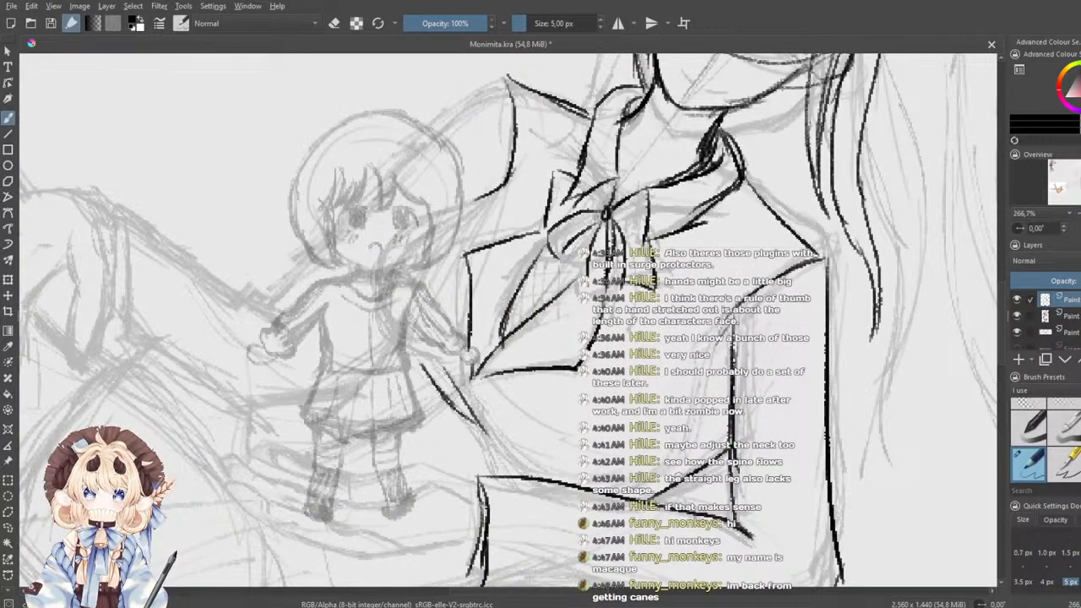
mouse_move(387, 93)
left_mouse_down()
mouse_move(338, 194)
mouse_move(343, 240)
mouse_move(416, 285)
left_mouse_up()
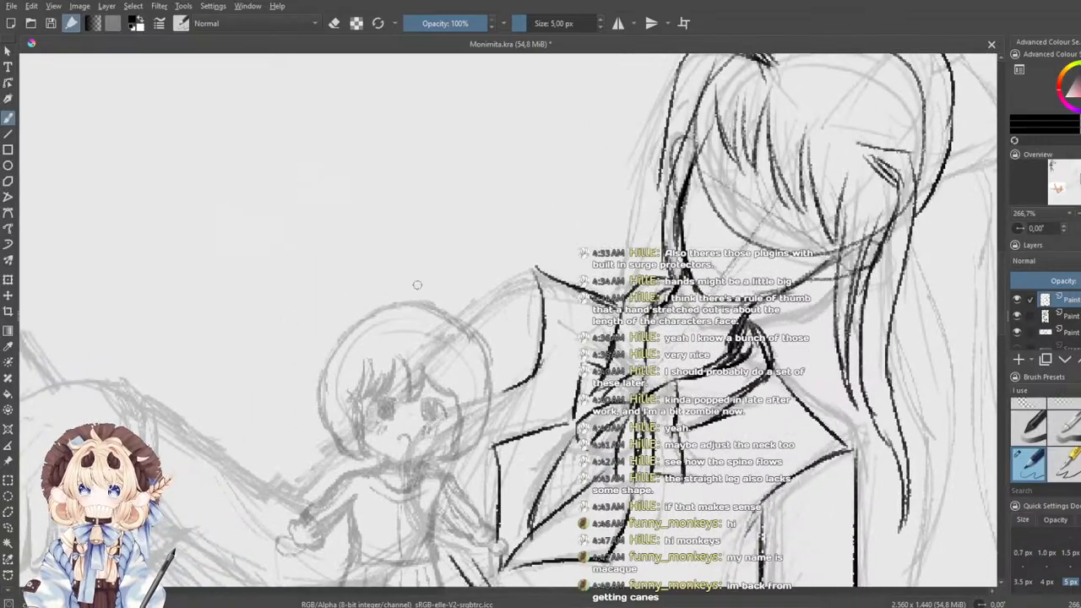
mouse_move(531, 269)
left_mouse_down()
mouse_move(358, 411)
mouse_move(296, 490)
left_mouse_up()
left_click_drag(417, 331, 426, 312)
- Draw a large rounded chest curve from the near sleeve seam across the small girl to the waist strokes
left_click_drag(508, 370, 424, 461)
key("ctrl+z")
left_click_drag(509, 368, 424, 462)
key("ctrl+z")
left_click_drag(513, 370, 421, 483)
key("ctrl+z")
mouse_move(510, 374)
left_mouse_down()
mouse_move(412, 509)
mouse_move(459, 523)
left_mouse_up()
key("ctrl+z")
left_click_drag(407, 487, 480, 542)
left_click_drag(451, 538, 504, 533)
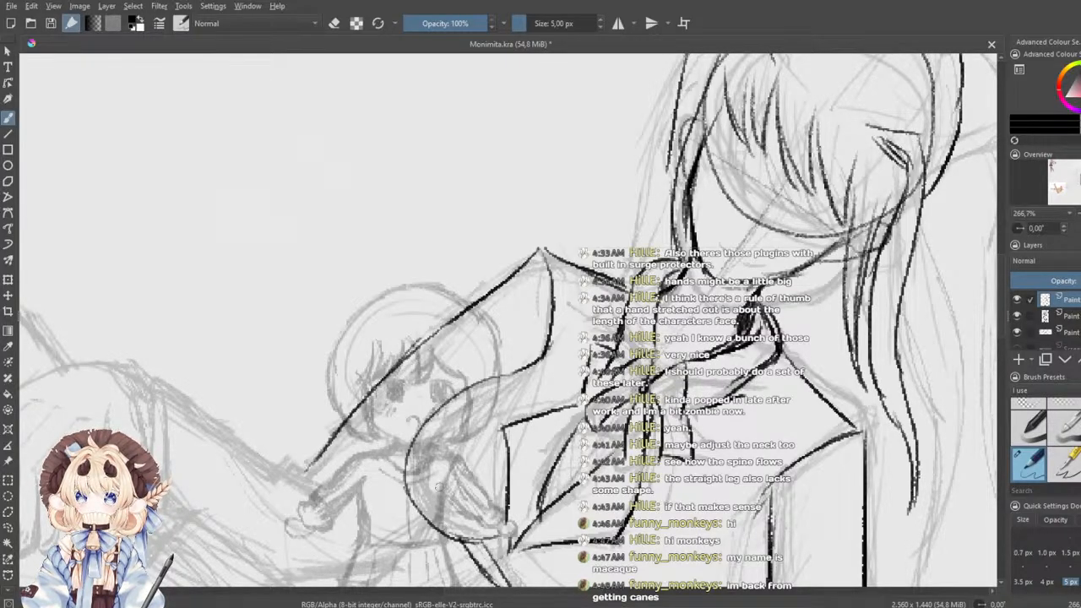
- Continue the near waist line down to the forearm and outline the far side of the torso
left_click_drag(502, 490, 487, 354)
left_click_drag(503, 424, 539, 484)
key("ctrl+z")
key("ctrl+z")
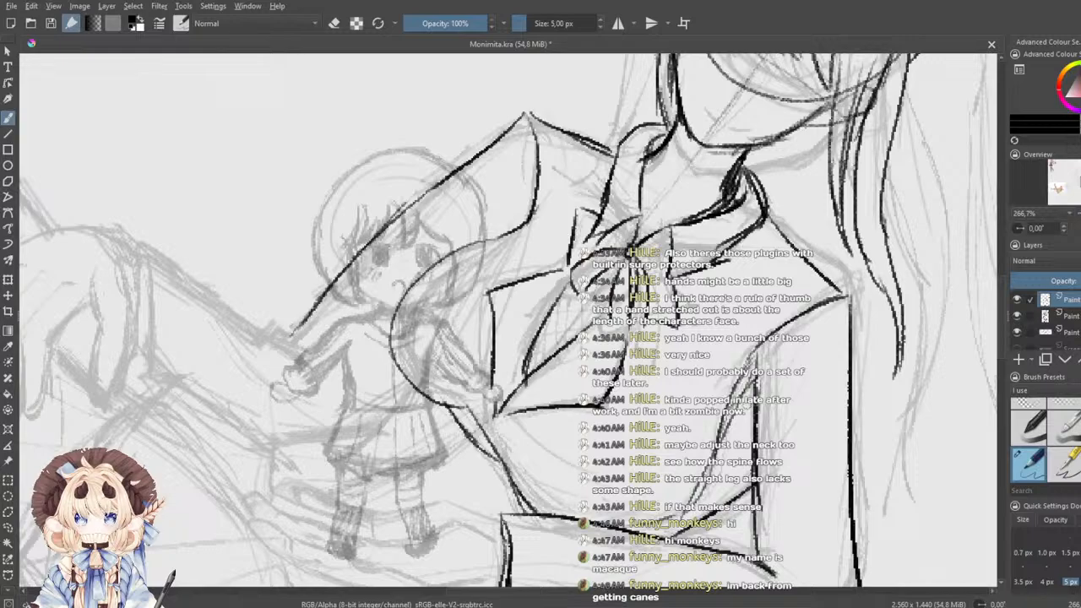
- Erase the upper stretch of the far arm's inner line and return to the inking pen
left_click(1032, 407)
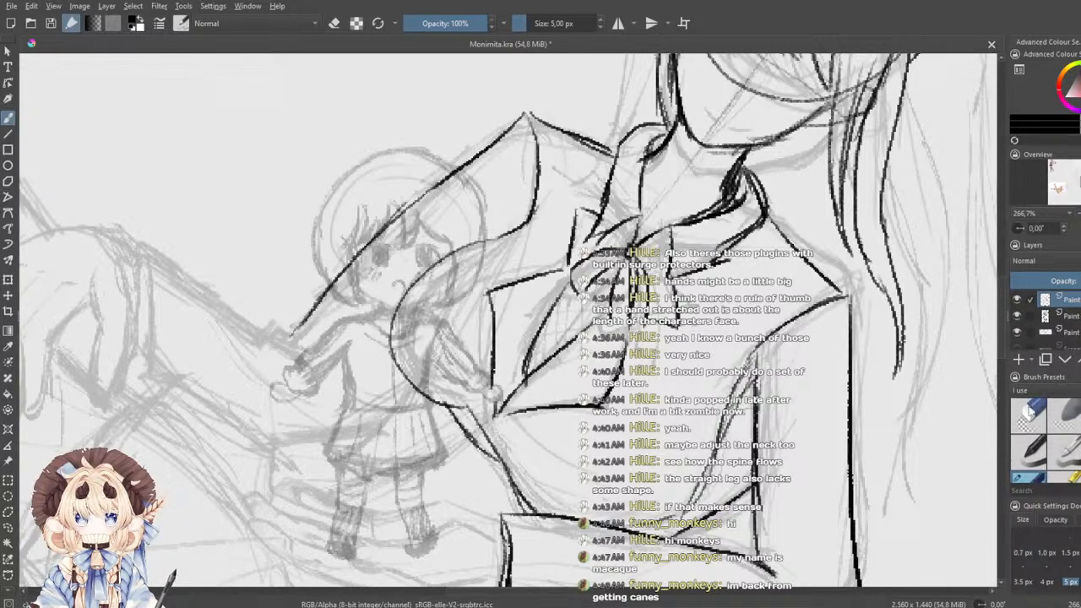
left_click_drag(765, 386, 758, 405)
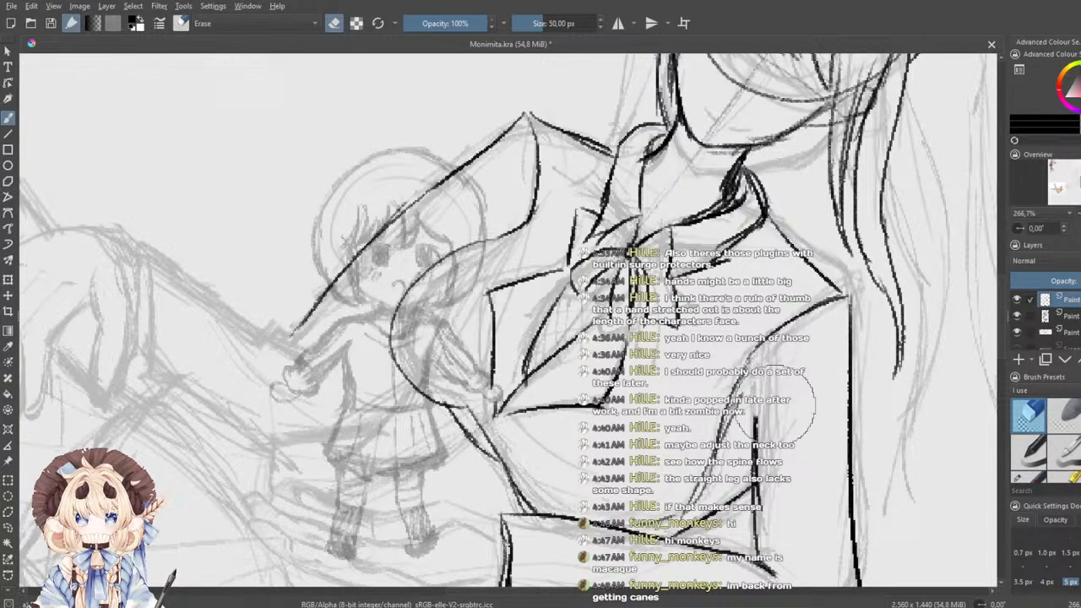
scroll(1046, 440, "down", 5)
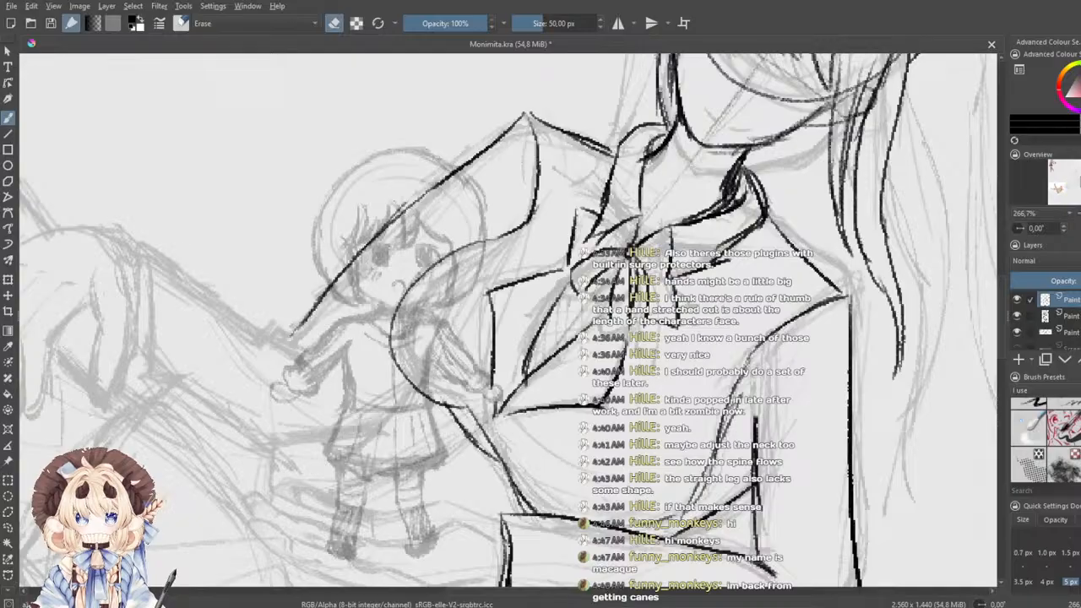
key("e")
scroll(1036, 452, "up", 3)
left_click(1034, 460)
left_click(1032, 476)
- Redraw the far arm's inner line below the armpit with short strokes
mouse_move(760, 342)
left_mouse_down()
mouse_move(738, 398)
mouse_move(741, 428)
left_mouse_up()
mouse_move(748, 375)
left_mouse_down()
mouse_move(764, 432)
mouse_move(756, 425)
mouse_move(755, 444)
left_mouse_up()
key("ctrl+z")
key("ctrl+z")
key("ctrl+z")
left_click_drag(746, 396, 757, 429)
- Outline the back of the hand at the knee and the outer edge of its first finger
mouse_move(568, 409)
left_mouse_down()
mouse_move(556, 476)
mouse_move(646, 548)
left_mouse_up()
left_click_drag(224, 485, 614, 334)
mouse_move(631, 233)
left_mouse_down()
mouse_move(572, 246)
mouse_move(520, 313)
left_mouse_up()
left_click_drag(554, 258, 509, 312)
left_click_drag(514, 313, 519, 367)
key("ctrl+z")
key("ctrl+z")
mouse_move(547, 262)
left_mouse_down()
mouse_move(522, 308)
mouse_move(528, 359)
left_mouse_up()
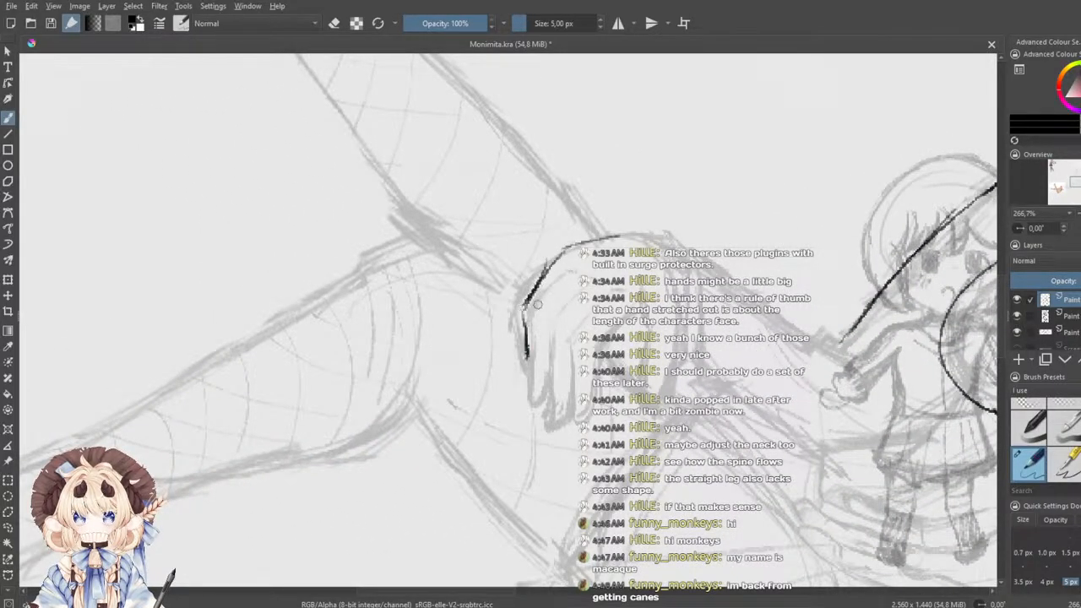
- Complete the outermost finger of the hand and begin the side of the next one
left_click_drag(562, 272, 530, 315)
left_click_drag(532, 314, 524, 398)
key("ctrl+z")
key("ctrl+z")
left_click_drag(533, 315, 529, 389)
mouse_move(581, 287)
left_mouse_down()
mouse_move(547, 329)
mouse_move(537, 378)
left_mouse_up()
left_click_drag(554, 329, 553, 404)
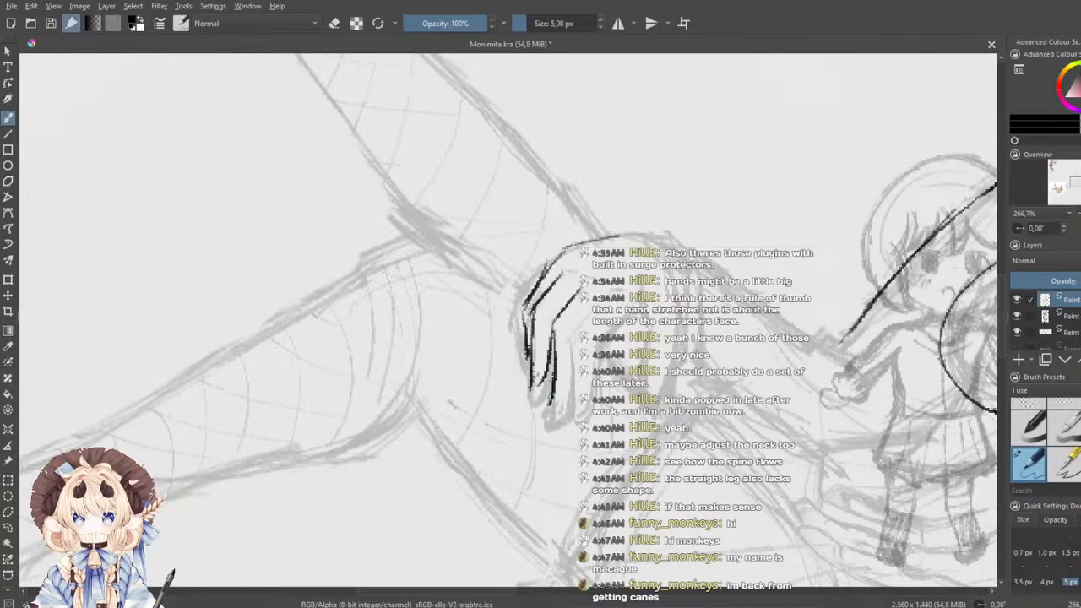
- Finish the second finger's tip and add the neighbouring finger's long edges
left_click_drag(571, 359, 554, 399)
left_click_drag(585, 318, 574, 402)
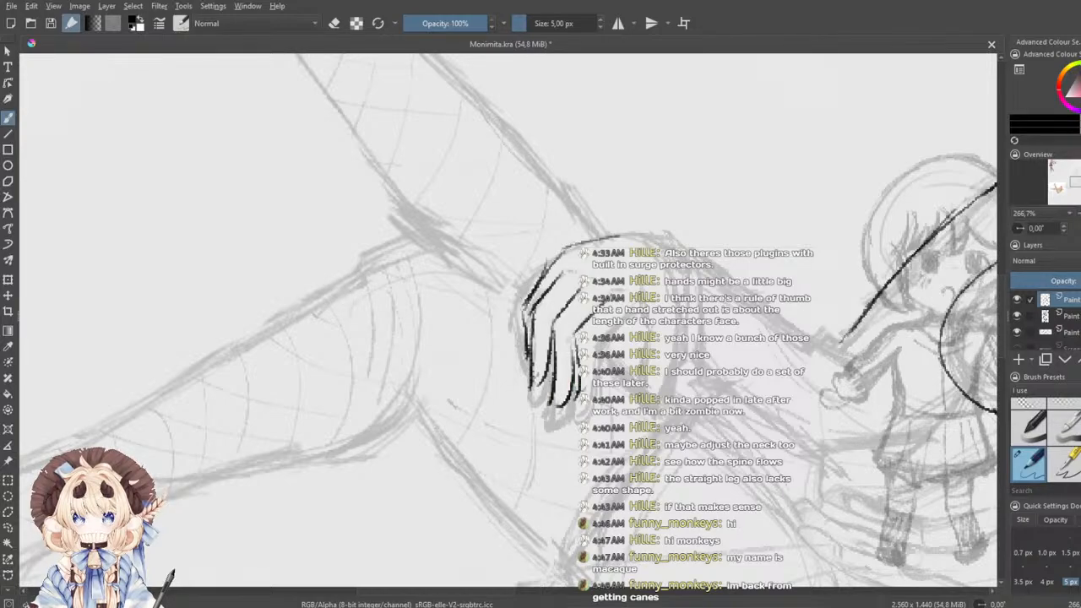
left_click_drag(578, 360, 566, 402)
- Outline the narrow, downward-pointing thumb across the gap from the fingers
mouse_move(609, 328)
left_mouse_down()
mouse_move(581, 394)
mouse_move(635, 305)
mouse_move(656, 378)
left_mouse_up()
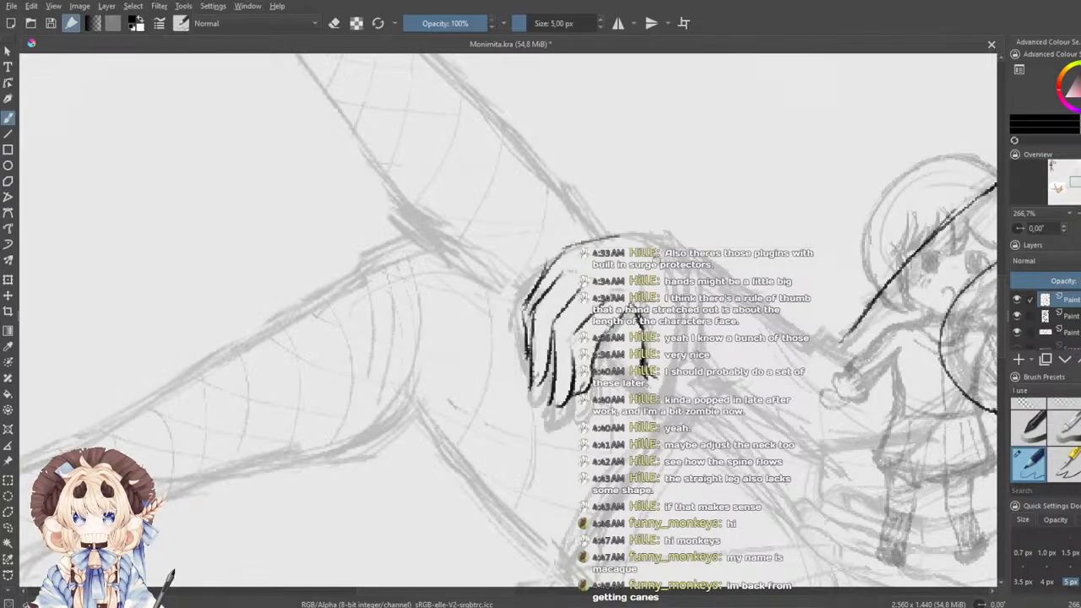
mouse_move(621, 240)
left_mouse_down()
mouse_move(681, 255)
mouse_move(654, 346)
mouse_move(659, 377)
left_mouse_up()
left_click_drag(669, 329, 659, 380)
- Outline the sleeve cuff around the wrist of the knee-resting hand with several curved, nearly parallel lines
mouse_move(659, 235)
left_mouse_down()
mouse_move(683, 250)
mouse_move(679, 367)
left_mouse_up()
key("ctrl+z")
left_click_drag(689, 249, 683, 355)
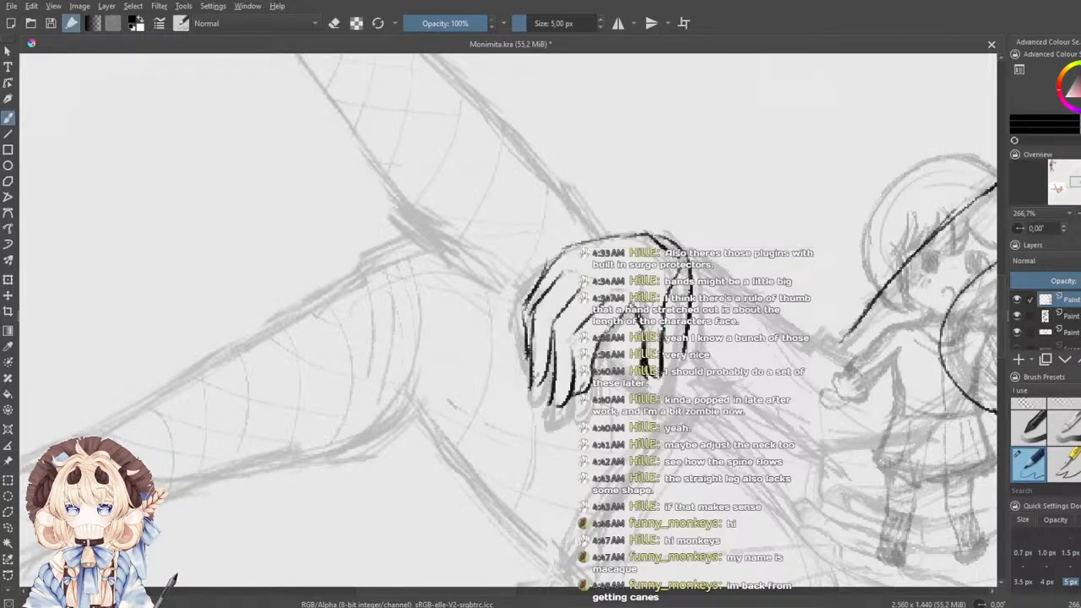
left_click_drag(688, 273, 682, 354)
left_click_drag(698, 269, 704, 317)
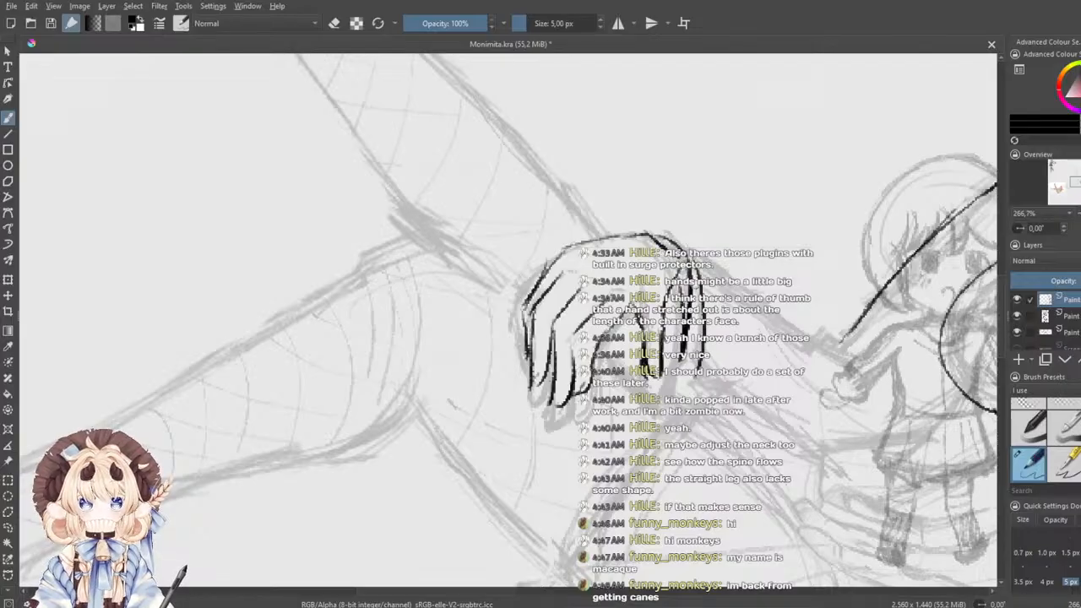
- Ink the forearm's upper edge from the wrist cuff back to the upper-arm line at the elbow
mouse_move(688, 245)
left_mouse_down()
mouse_move(744, 301)
mouse_move(842, 346)
left_mouse_up()
key("ctrl+z")
mouse_move(776, 290)
left_mouse_down()
mouse_move(543, 292)
mouse_move(529, 316)
mouse_move(549, 253)
left_mouse_up()
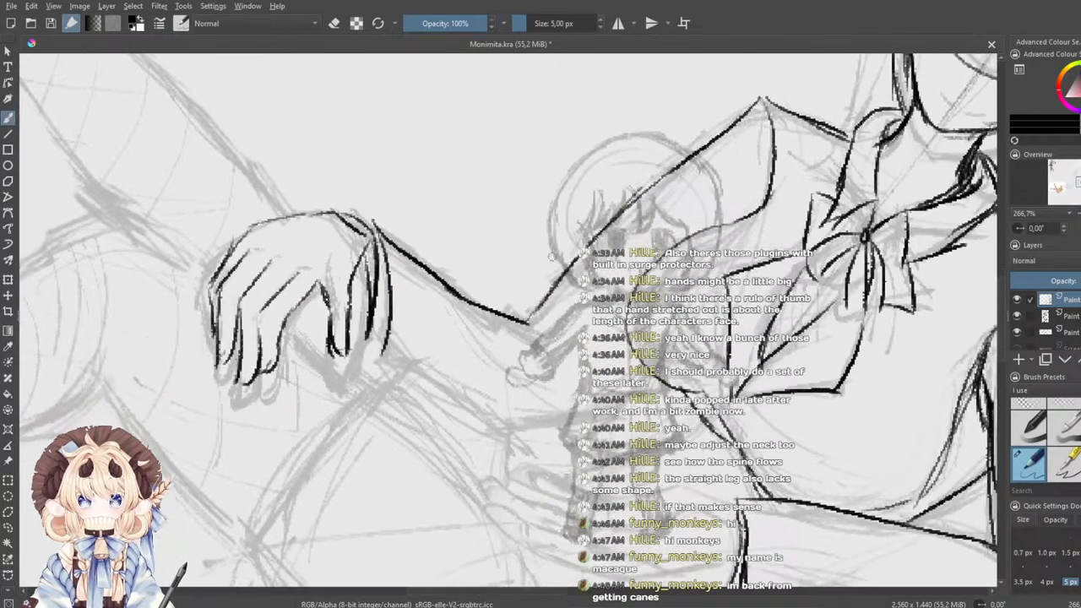
left_click_drag(595, 288, 599, 275)
mouse_move(527, 309)
left_mouse_down()
mouse_move(561, 323)
mouse_move(553, 317)
left_mouse_up()
key("ctrl+z")
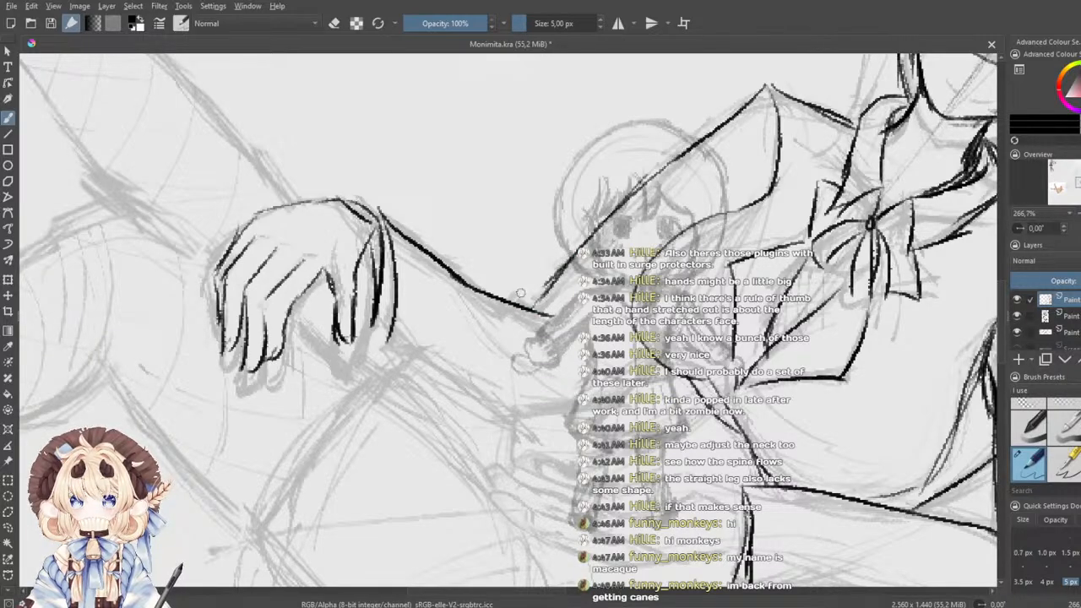
- Draw the forearm's underside from the cuff, a short horizontal continuation, and a thick vertical line below it
mouse_move(390, 335)
left_mouse_down()
mouse_move(498, 405)
mouse_move(501, 392)
mouse_move(569, 402)
mouse_move(513, 407)
mouse_move(516, 468)
left_mouse_up()
mouse_move(514, 402)
left_mouse_down()
mouse_move(513, 474)
mouse_move(576, 402)
mouse_move(513, 427)
mouse_move(512, 464)
left_mouse_up()
mouse_move(482, 374)
left_mouse_down()
mouse_move(516, 305)
mouse_move(529, 350)
left_mouse_up()
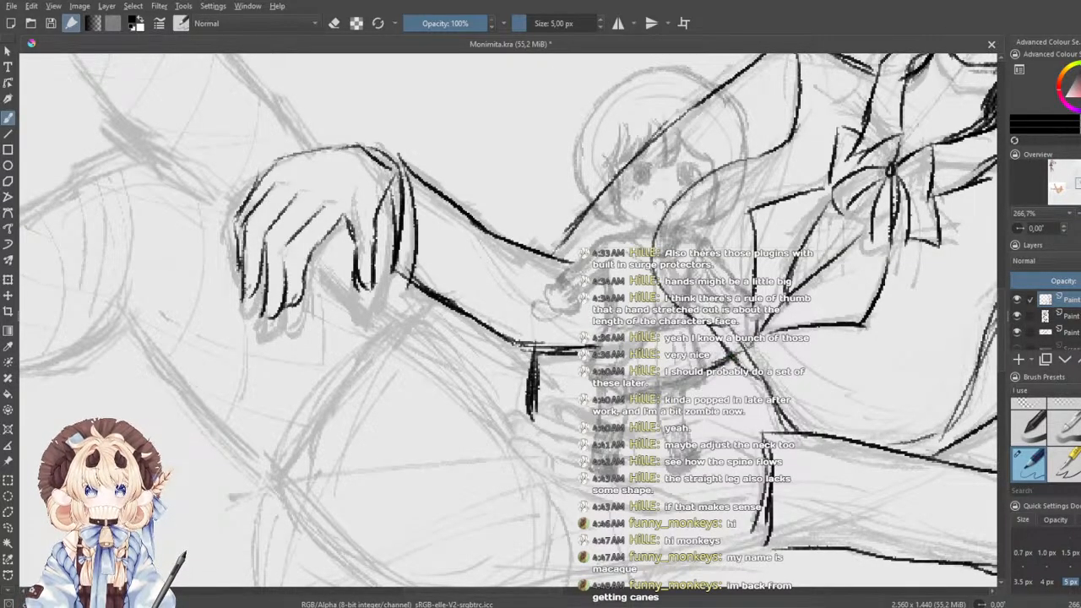
left_click_drag(641, 229, 493, 382)
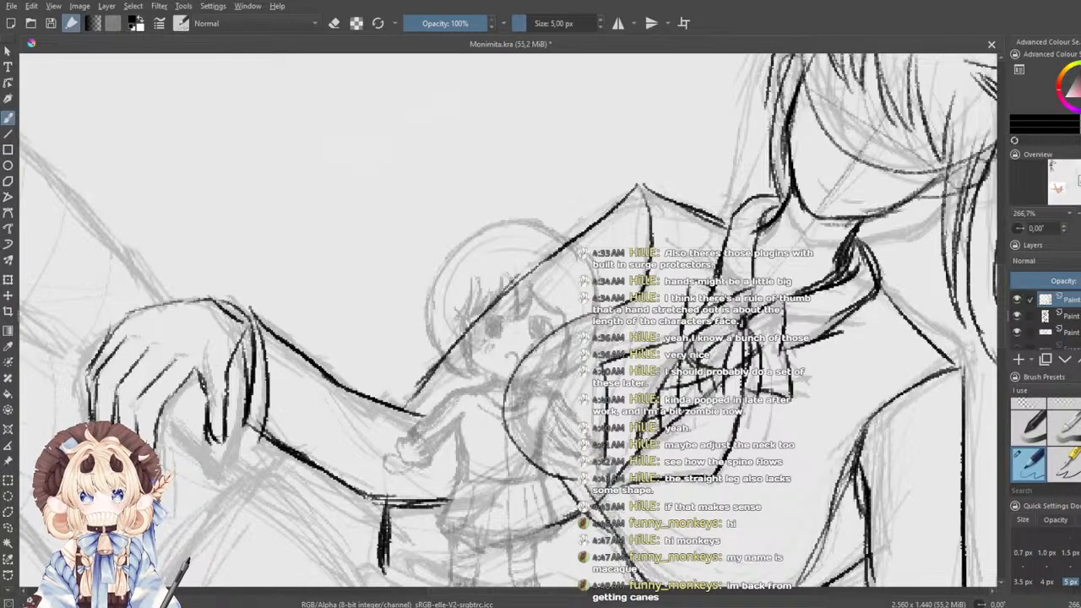
mouse_move(586, 289)
left_mouse_down()
mouse_move(563, 357)
mouse_move(499, 444)
mouse_move(441, 465)
left_mouse_up()
scroll(580, 437, "up", 2)
left_click_drag(698, 378, 456, 478)
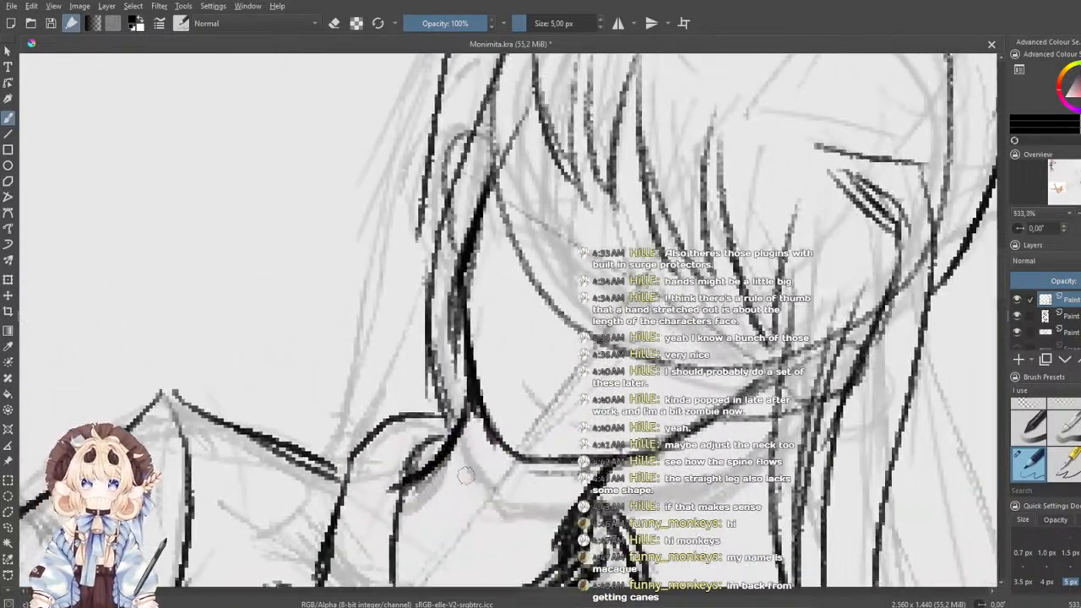
left_click_drag(536, 325, 626, 362)
key("ctrl+z")
mouse_move(554, 322)
left_mouse_down()
mouse_move(612, 363)
mouse_move(559, 373)
mouse_move(610, 365)
left_mouse_up()
key("ctrl+z")
key("ctrl+z")
key("ctrl+z")
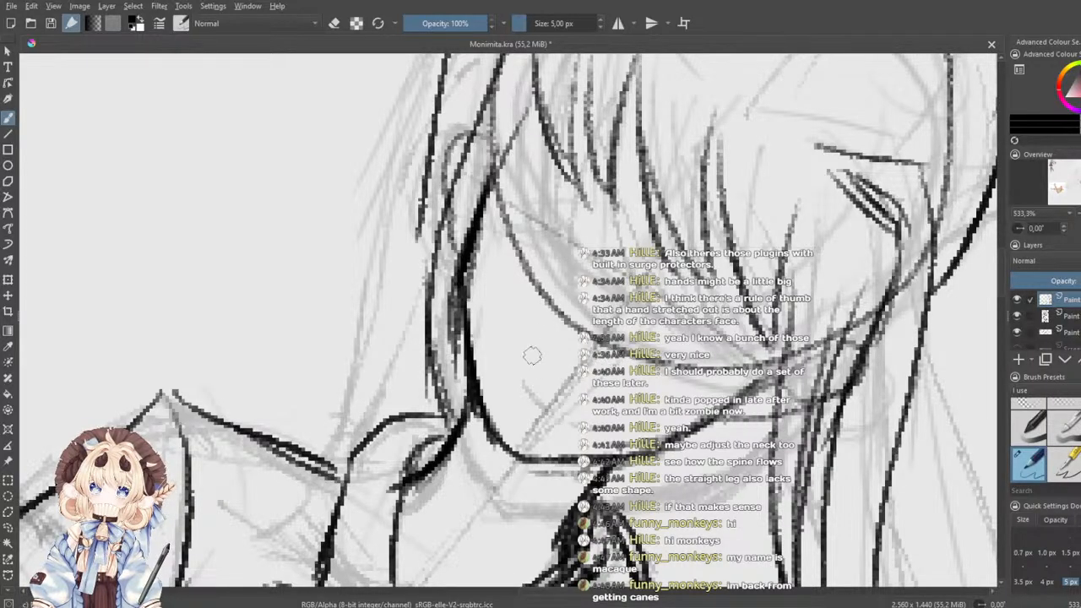
mouse_move(524, 322)
left_mouse_down()
mouse_move(578, 365)
mouse_move(544, 360)
mouse_move(645, 384)
left_mouse_up()
key("ctrl+z")
key("ctrl+z")
key("ctrl+z")
- Thicken the face contour along the cheek, chin and jaw
mouse_move(756, 379)
left_mouse_down()
mouse_move(764, 387)
mouse_move(571, 464)
mouse_move(509, 463)
left_mouse_up()
mouse_move(471, 251)
left_mouse_down()
mouse_move(469, 375)
mouse_move(517, 448)
mouse_move(561, 463)
left_mouse_up()
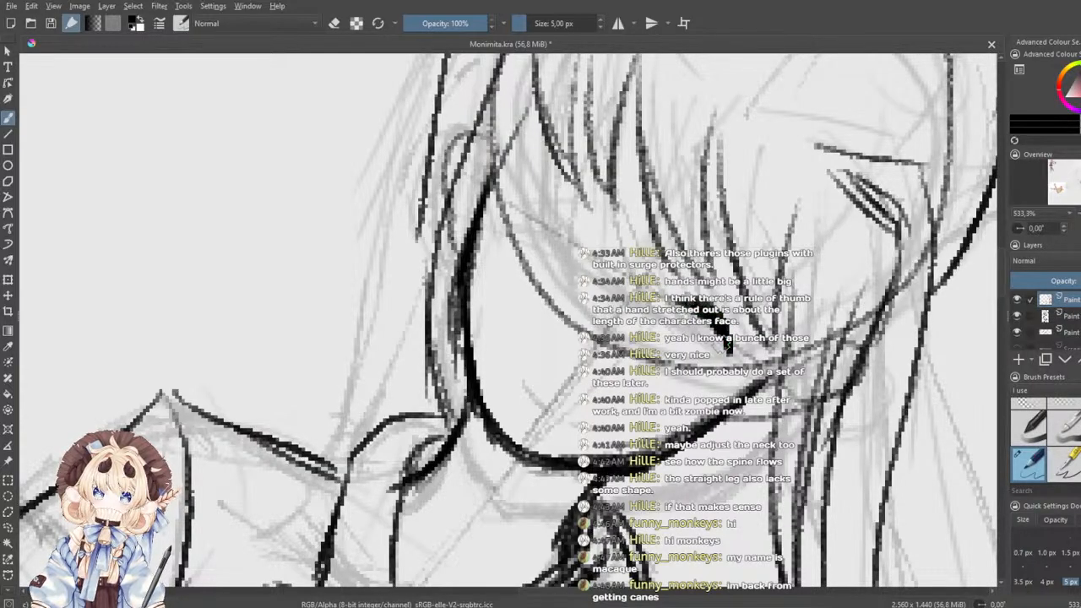
- Draw thick, dark lash lines for both eyes, with a short flick at the outer corner of each
left_click_drag(729, 334, 764, 353)
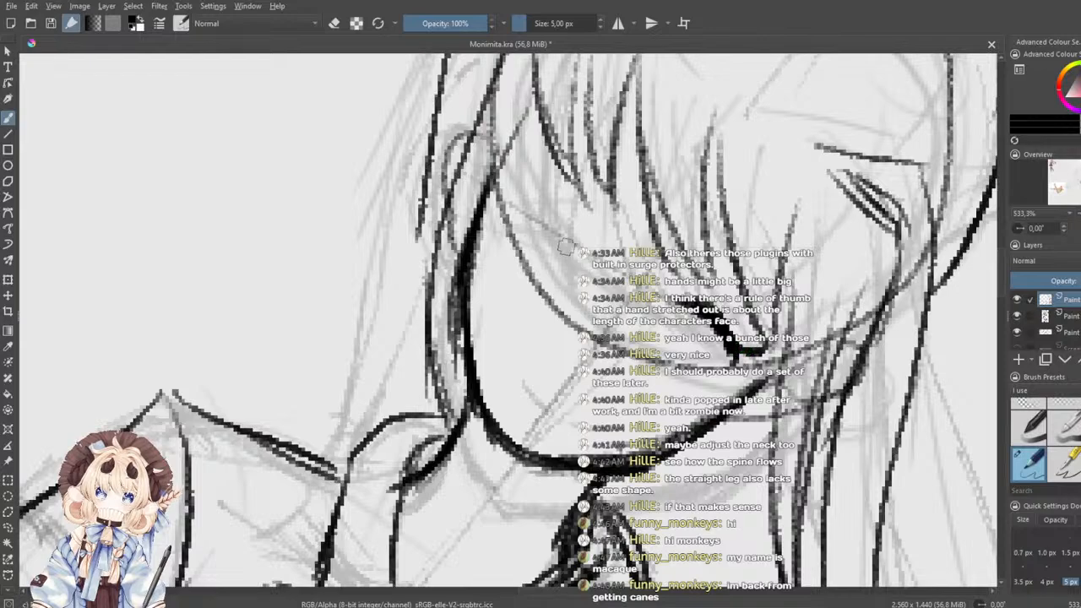
mouse_move(522, 210)
left_mouse_down()
mouse_move(600, 247)
mouse_move(519, 212)
left_mouse_up()
left_click_drag(694, 298, 664, 293)
left_click_drag(543, 216, 600, 248)
left_click_drag(527, 212, 516, 183)
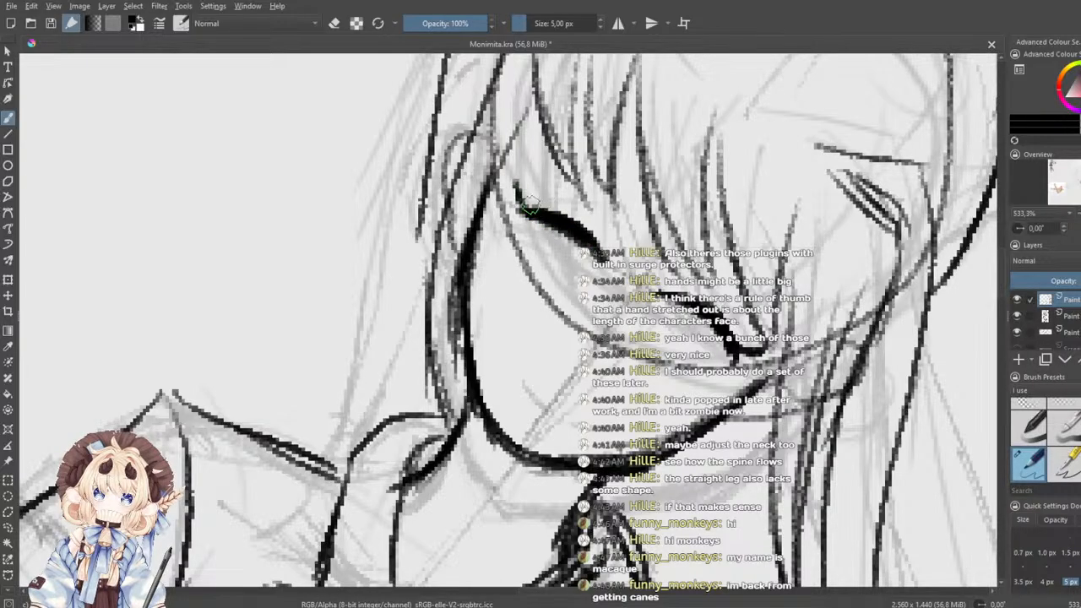
- Draw a short nose line between the eyes and mark the mouth with small strokes above the chin
mouse_move(611, 201)
left_mouse_down()
mouse_move(625, 246)
mouse_move(585, 314)
left_mouse_up()
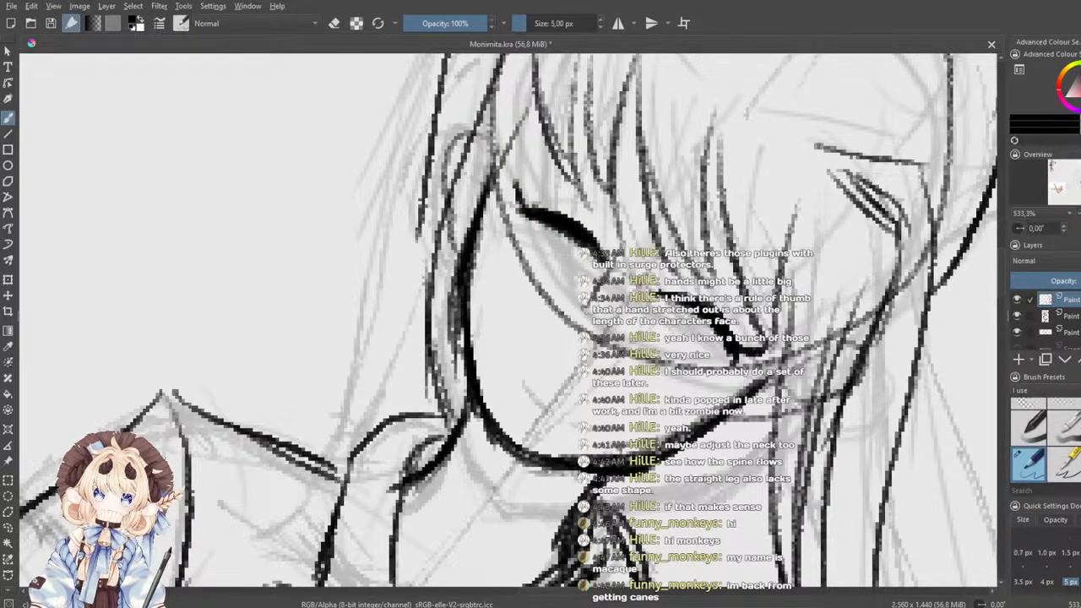
key("ctrl+z")
mouse_move(625, 201)
left_mouse_down()
mouse_move(631, 260)
mouse_move(592, 338)
left_mouse_up()
key("ctrl+z")
left_click_drag(618, 297, 583, 327)
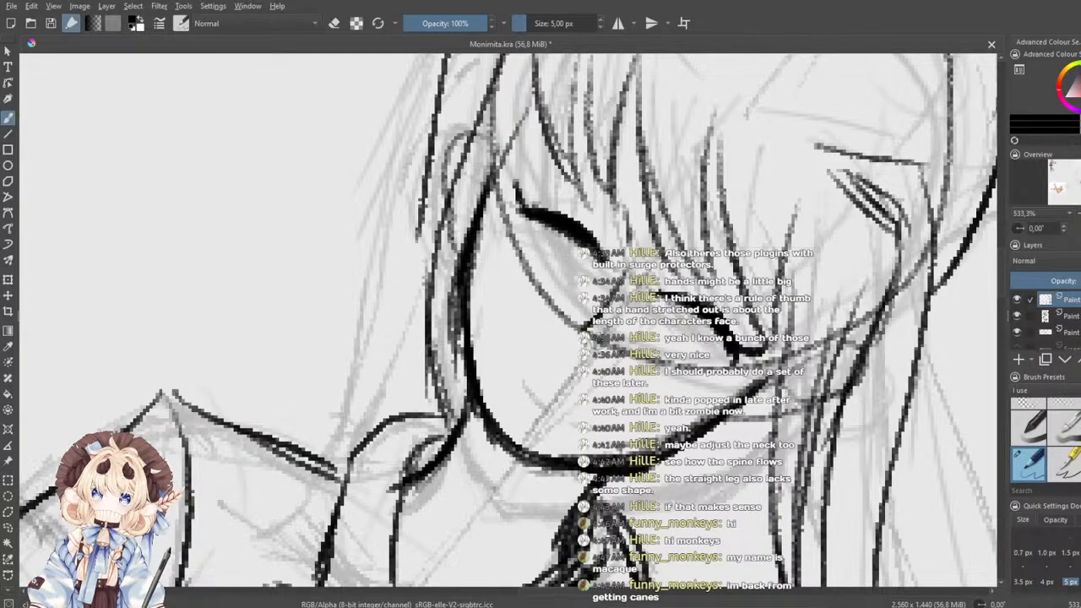
left_click_drag(526, 346, 534, 367)
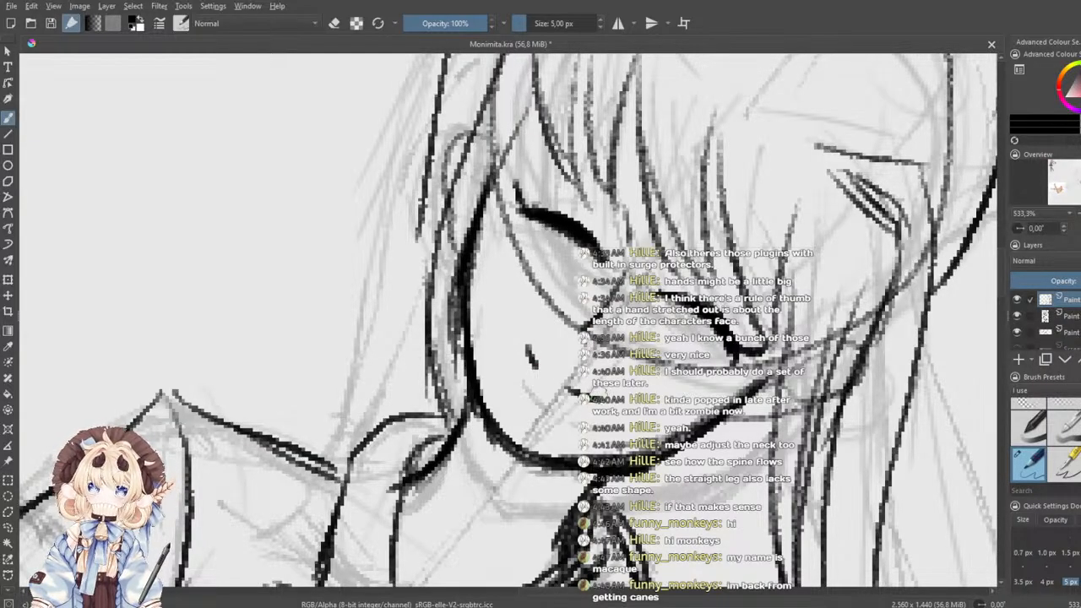
- Draw the curved edge descending from beneath the forearm and the long, nearly horizontal line across the thigh area
key("1")
scroll(558, 355, "up", 2)
left_click_drag(465, 498, 680, 379)
left_click_drag(481, 373, 686, 298)
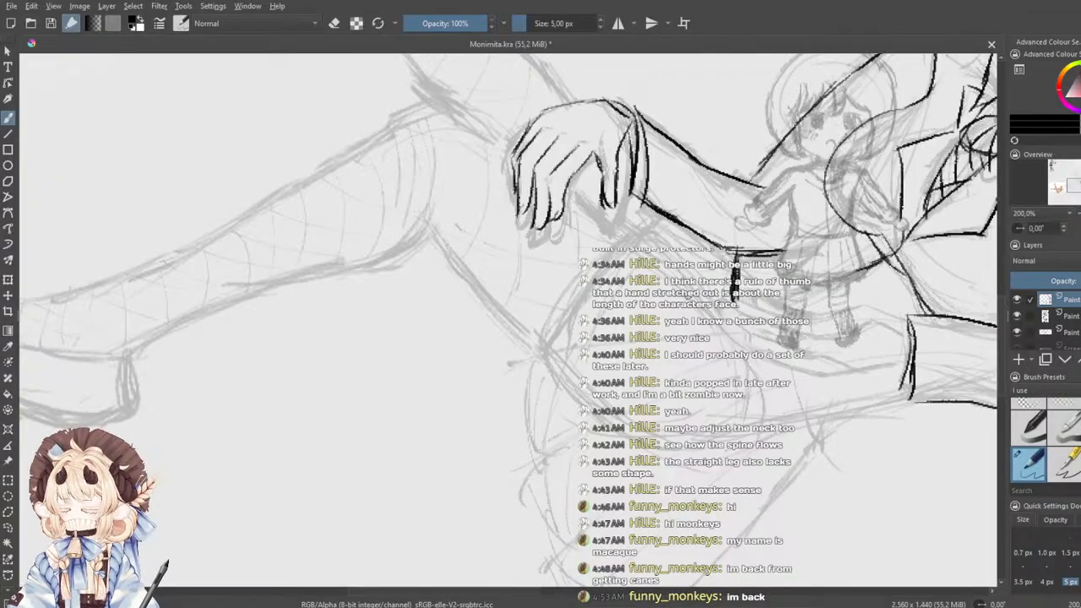
mouse_move(657, 218)
left_mouse_down()
mouse_move(556, 351)
mouse_move(650, 338)
left_mouse_up()
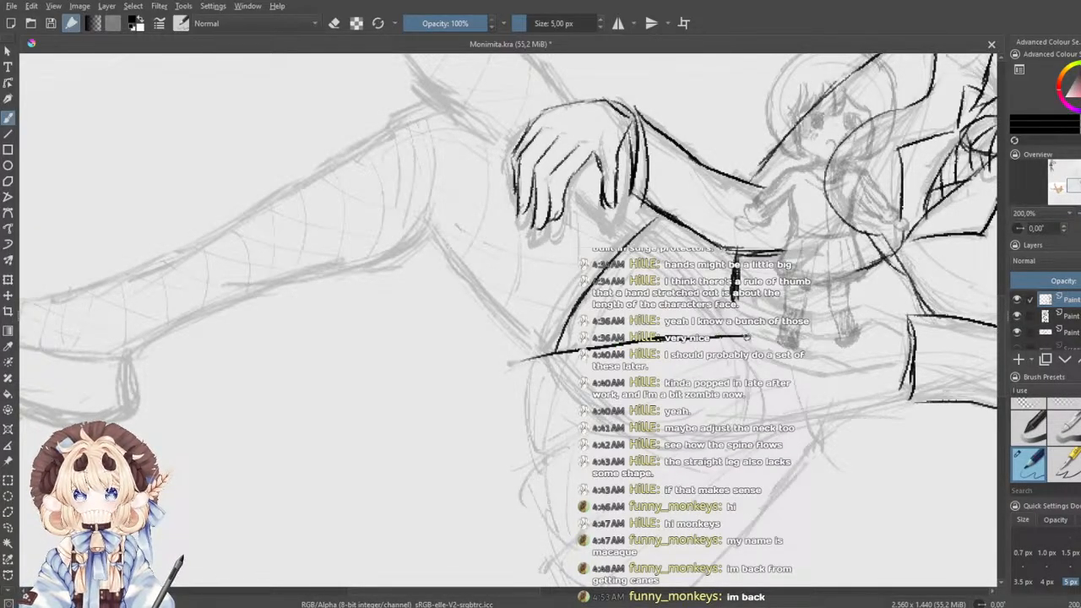
left_click_drag(414, 389, 254, 426)
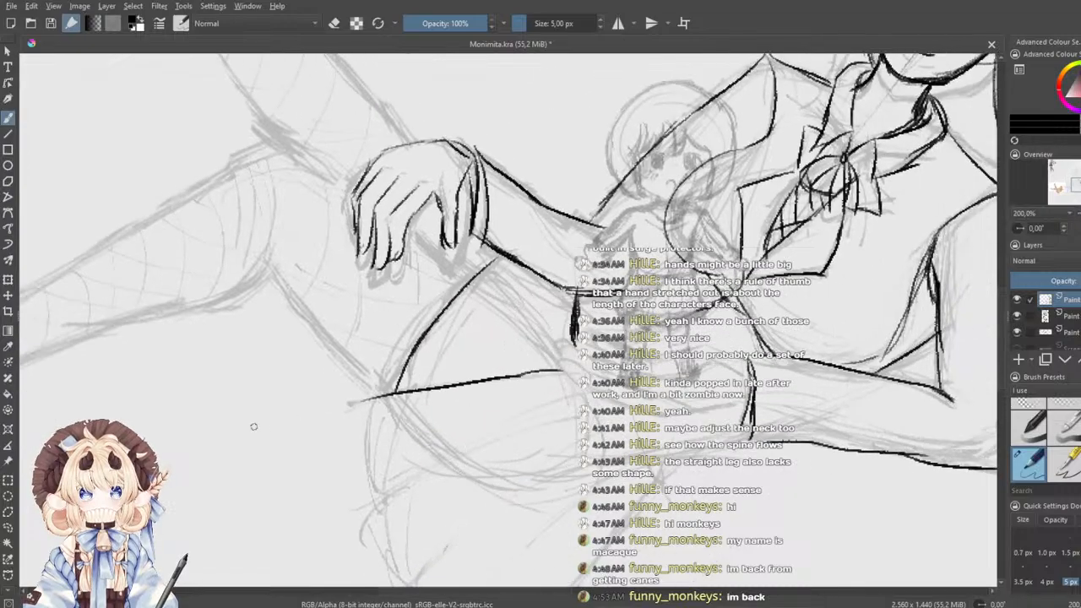
scroll(353, 410, "up", 2)
left_click_drag(353, 411, 164, 403)
left_click_drag(502, 373, 296, 391)
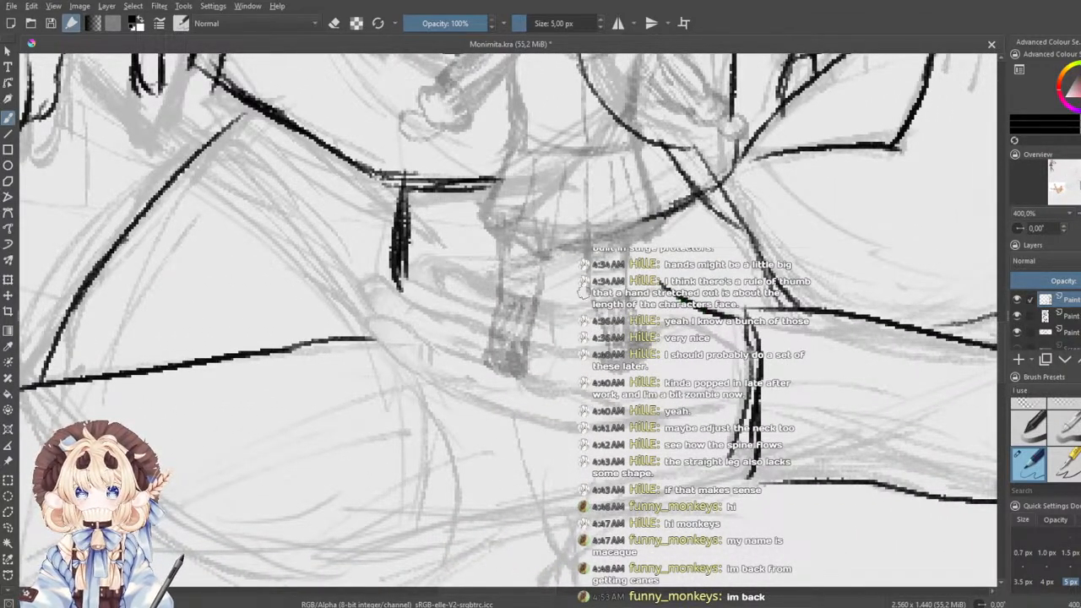
- Ink the upper edge of the hand resting at the waist, its short fingertip loop and a first lower palm contour
left_click_drag(454, 267, 545, 297)
key("ctrl+z")
left_click_drag(458, 269, 597, 311)
mouse_move(677, 325)
left_mouse_down()
mouse_move(733, 351)
mouse_move(564, 348)
mouse_move(514, 372)
left_mouse_up()
key("ctrl+z")
mouse_move(565, 348)
left_mouse_down()
mouse_move(520, 347)
mouse_move(539, 374)
mouse_move(578, 385)
left_mouse_up()
key("ctrl+z")
mouse_move(555, 346)
left_mouse_down()
mouse_move(513, 348)
mouse_move(557, 382)
mouse_move(670, 414)
mouse_move(721, 406)
left_mouse_up()
key("ctrl+z")
mouse_move(550, 347)
left_mouse_down()
mouse_move(513, 359)
mouse_move(612, 403)
mouse_move(716, 408)
left_mouse_up()
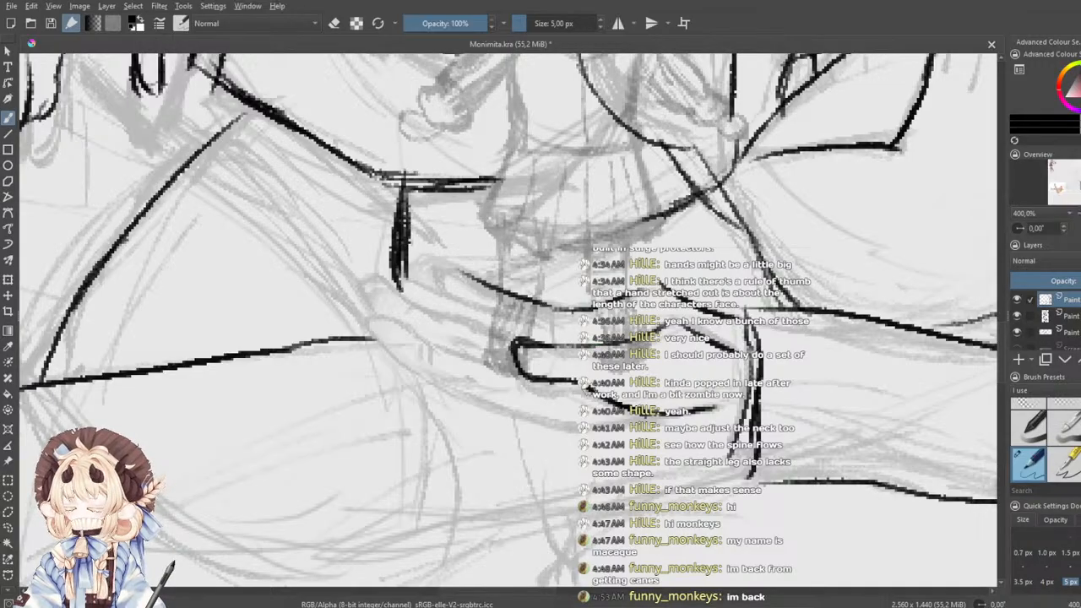
- Erase the lower palm contour of the waist-level hand with a 50 px eraser
scroll(1031, 435, "up", 1)
left_click(1029, 416)
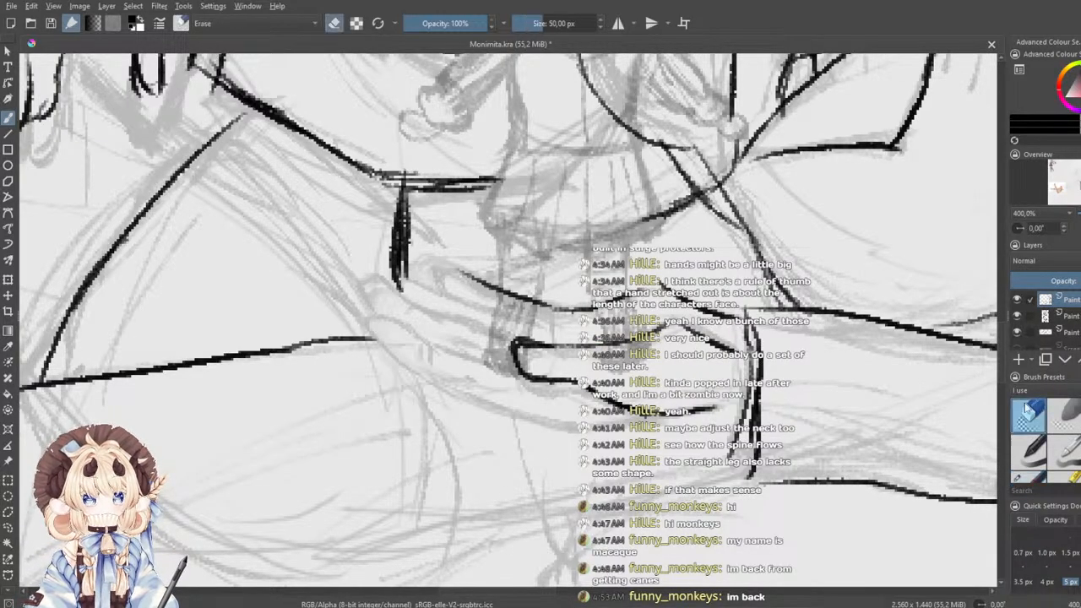
left_click_drag(717, 414, 670, 417)
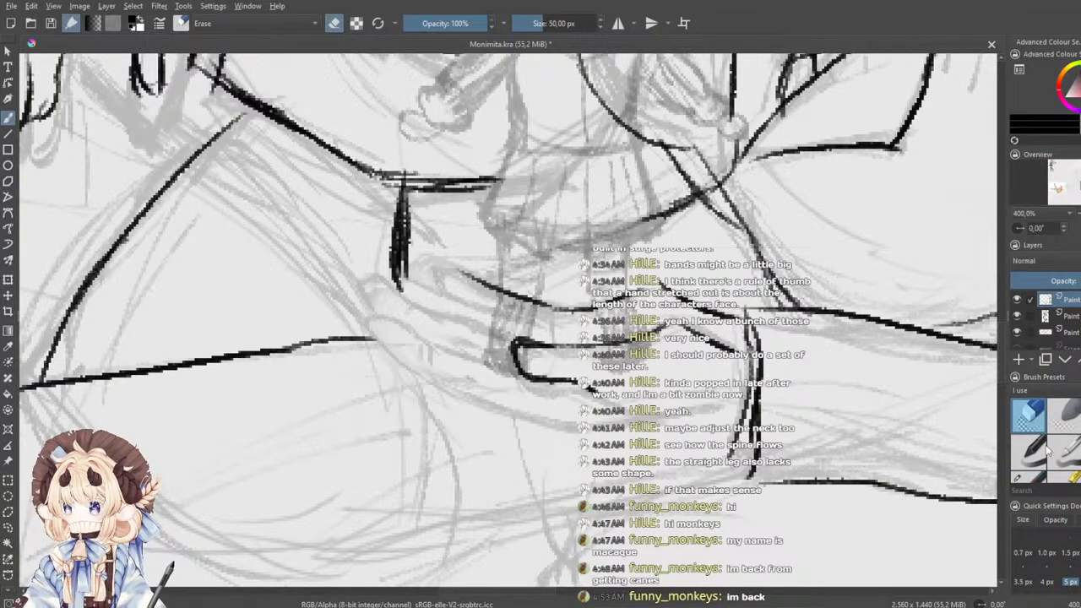
- Return to the 5 px ink brush and draw a second fingertip outline just outside the first one on the waist-level hand
scroll(1046, 436, "down", 2)
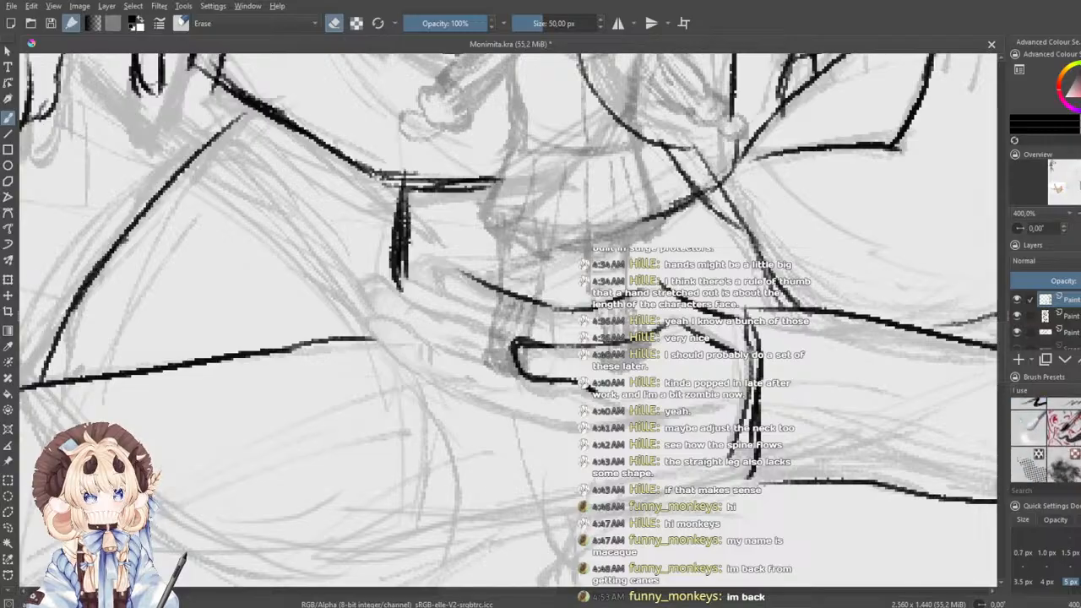
key("e")
scroll(1045, 457, "up", 2)
left_click(1039, 457)
left_click(1028, 474)
mouse_move(551, 343)
left_mouse_down()
mouse_move(521, 372)
mouse_move(490, 341)
mouse_move(531, 373)
mouse_move(583, 384)
left_mouse_up()
key("ctrl+z")
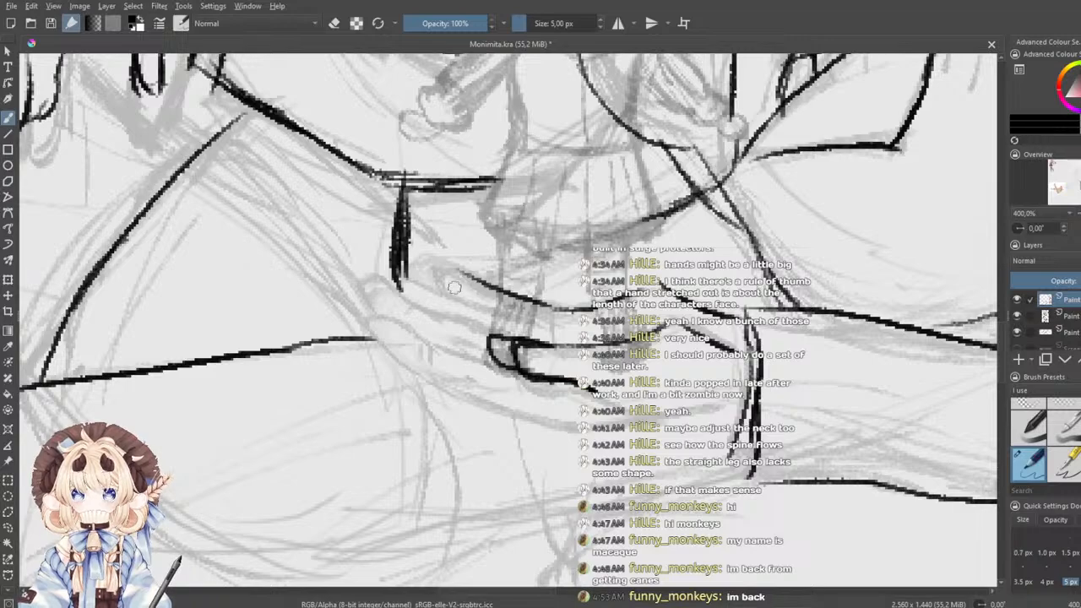
- Ink the upper fingers of the waist-level hand, with rounded tips and the lines separating them
left_click_drag(408, 279, 511, 315)
key("ctrl+z")
key("ctrl+z")
left_click_drag(432, 287, 541, 330)
key("ctrl+z")
mouse_move(450, 289)
left_mouse_down()
mouse_move(541, 323)
mouse_move(529, 324)
left_mouse_up()
key("ctrl+z")
mouse_move(401, 284)
left_mouse_down()
mouse_move(479, 322)
mouse_move(387, 296)
mouse_move(386, 309)
mouse_move(443, 339)
left_mouse_up()
- Draw the long lower contour of the hand from the little finger to the wrist and outline the end of the cuff
mouse_move(392, 316)
left_mouse_down()
mouse_move(427, 331)
mouse_move(389, 333)
mouse_move(505, 409)
mouse_move(659, 416)
mouse_move(717, 401)
left_mouse_up()
key("ctrl+z")
key("ctrl+z")
mouse_move(545, 415)
left_mouse_down()
mouse_move(624, 418)
mouse_move(757, 402)
mouse_move(733, 401)
mouse_move(744, 396)
mouse_move(739, 337)
mouse_move(730, 403)
mouse_move(753, 394)
mouse_move(729, 457)
left_mouse_up()
left_click_drag(746, 411, 743, 429)
mouse_move(728, 457)
left_mouse_down()
mouse_move(752, 469)
mouse_move(746, 462)
left_mouse_up()
key("ctrl+z")
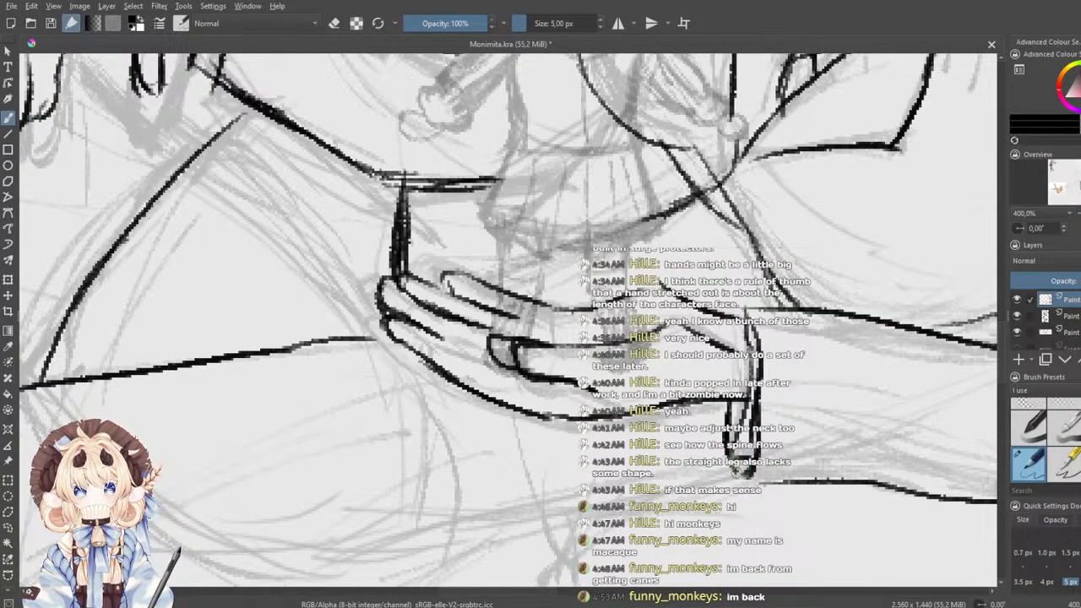
- Extend the dividing lines between the fingers of the waist-level hand towards the palm
scroll(711, 408, "down", 3)
left_click_drag(693, 381, 598, 421)
scroll(599, 421, "up", 2)
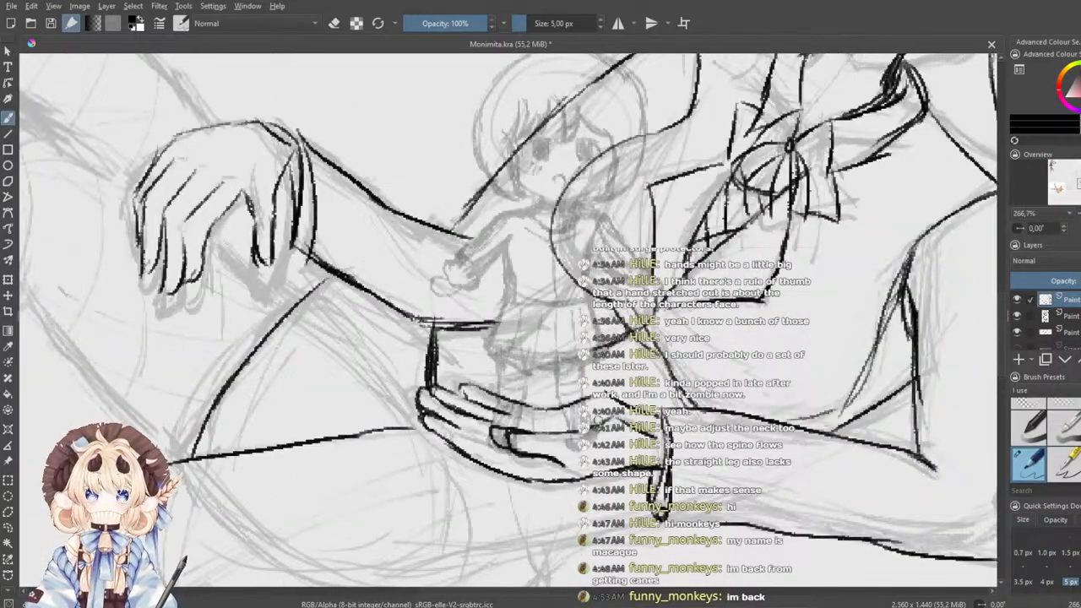
scroll(595, 419, "up", 3)
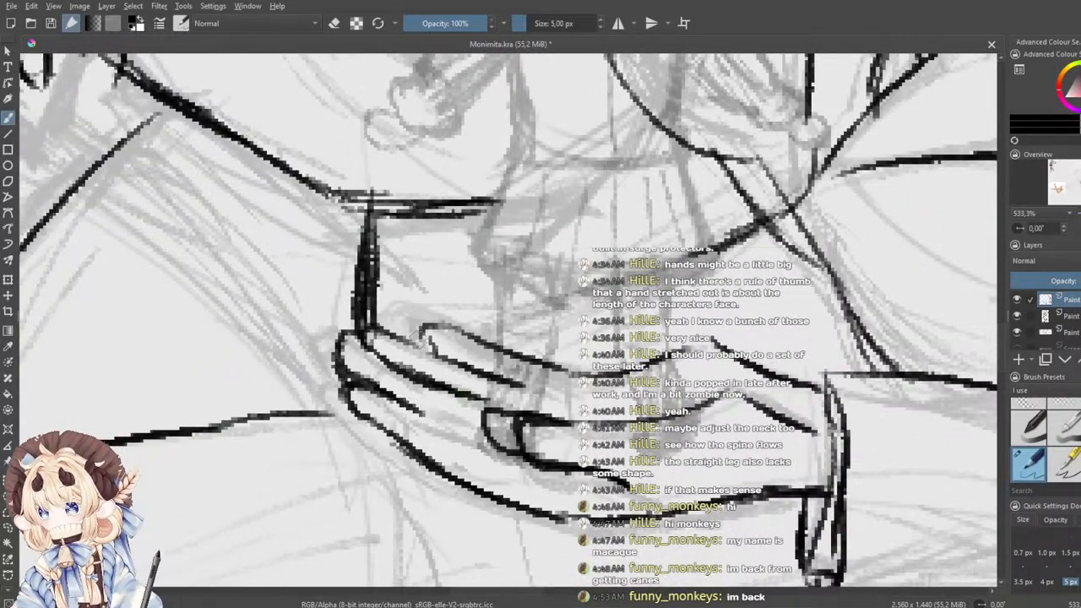
left_click_drag(419, 400, 507, 440)
key("ctrl+z")
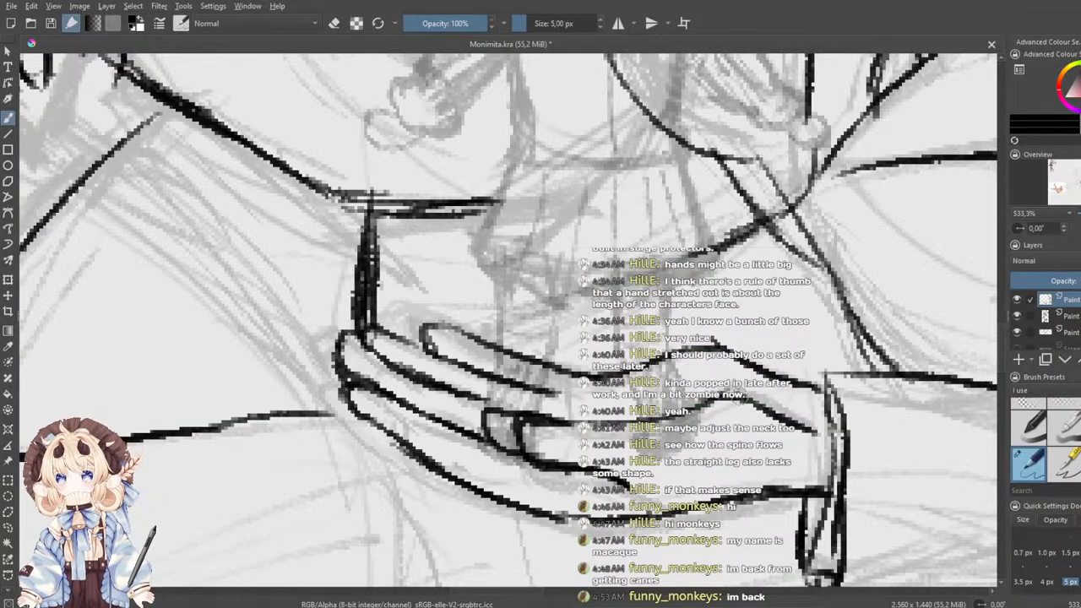
- Erase the redundant inner fingertip loop on the waist-level hand
scroll(1046, 439, "up", 1)
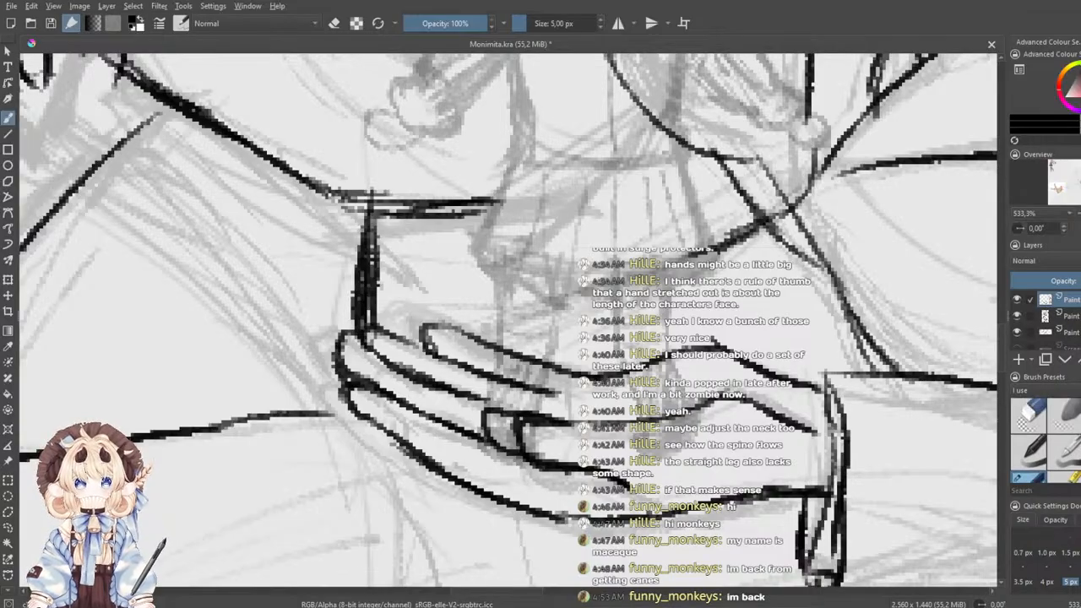
left_click(1029, 417)
left_click_drag(567, 431, 525, 429)
scroll(1046, 440, "down", 1)
key("e")
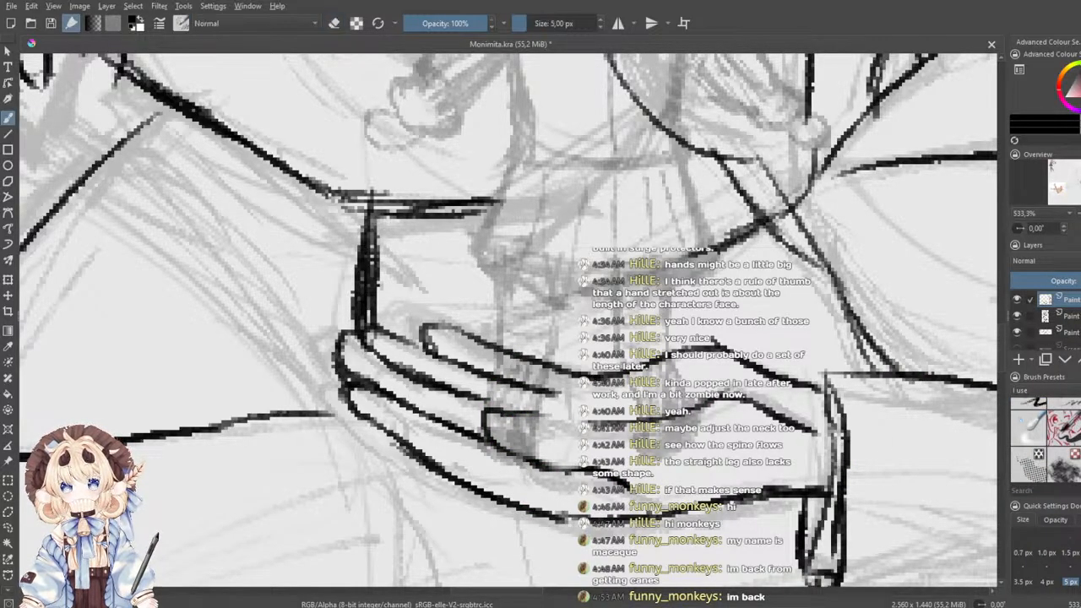
- Redraw the upper and lower edges of the remaining short finger towards the palm with the 5 px ink brush
scroll(1032, 451, "up", 3)
left_click(1031, 451)
left_click(1026, 478)
mouse_move(519, 415)
left_mouse_down()
mouse_move(661, 422)
mouse_move(702, 409)
left_mouse_up()
key("ctrl+z")
left_click_drag(570, 421, 663, 417)
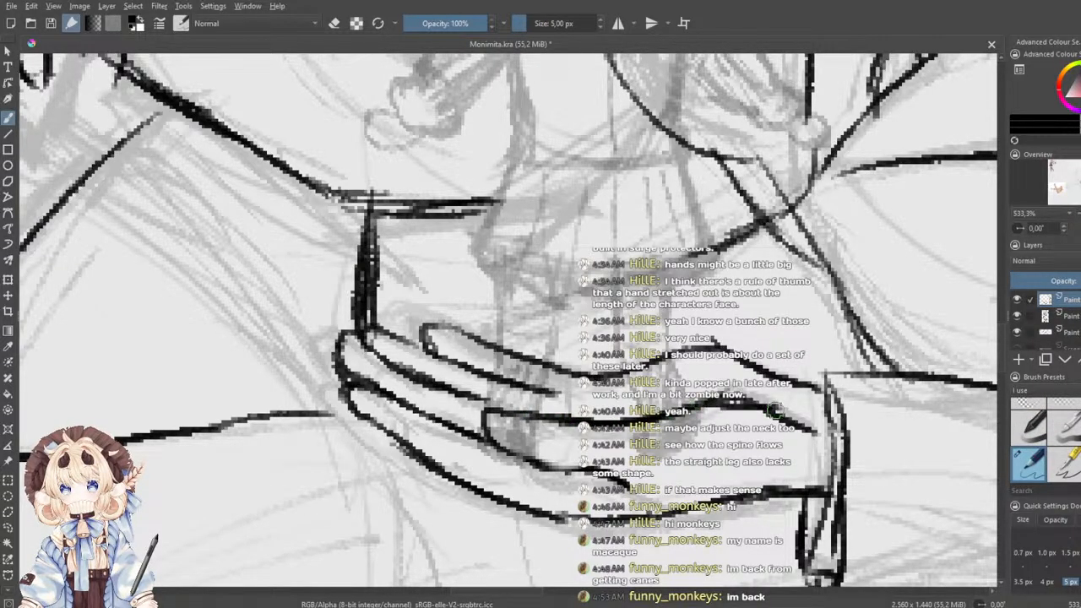
mouse_move(497, 442)
left_mouse_down()
mouse_move(549, 472)
mouse_move(603, 474)
left_mouse_up()
key("ctrl+z")
left_click_drag(502, 441, 597, 466)
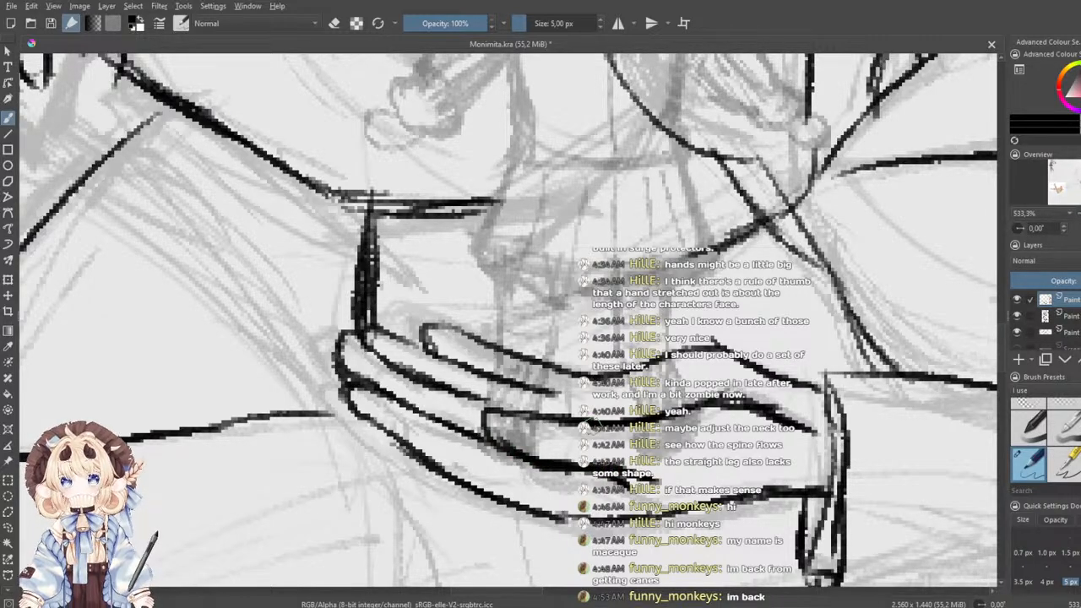
scroll(602, 403, "down", 3)
left_click_drag(697, 362, 656, 416)
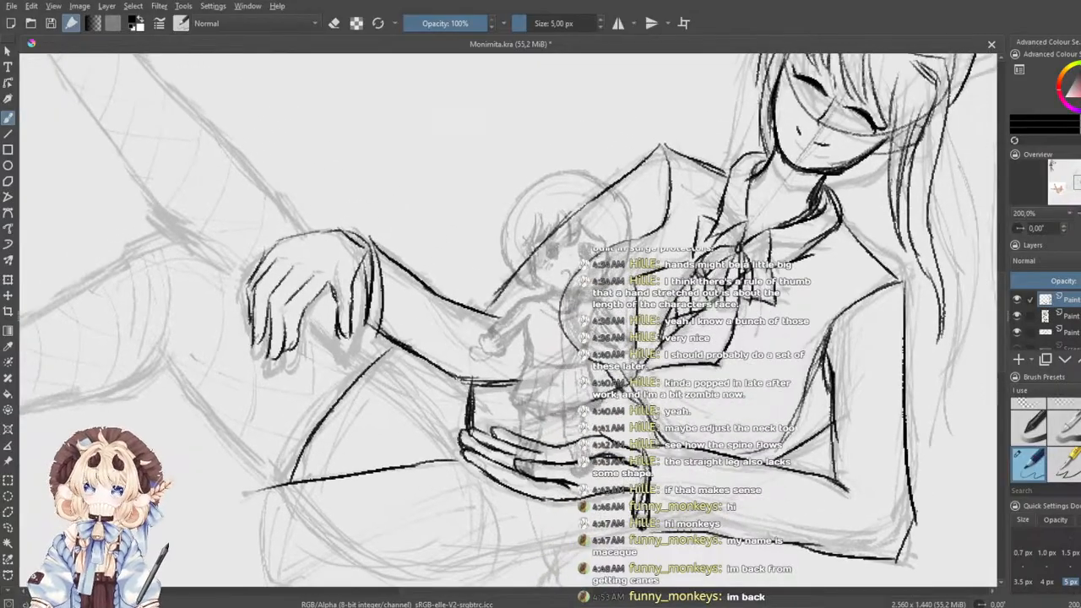
scroll(634, 447, "up", 1)
scroll(369, 351, "up", 1)
scroll(571, 426, "up", 1)
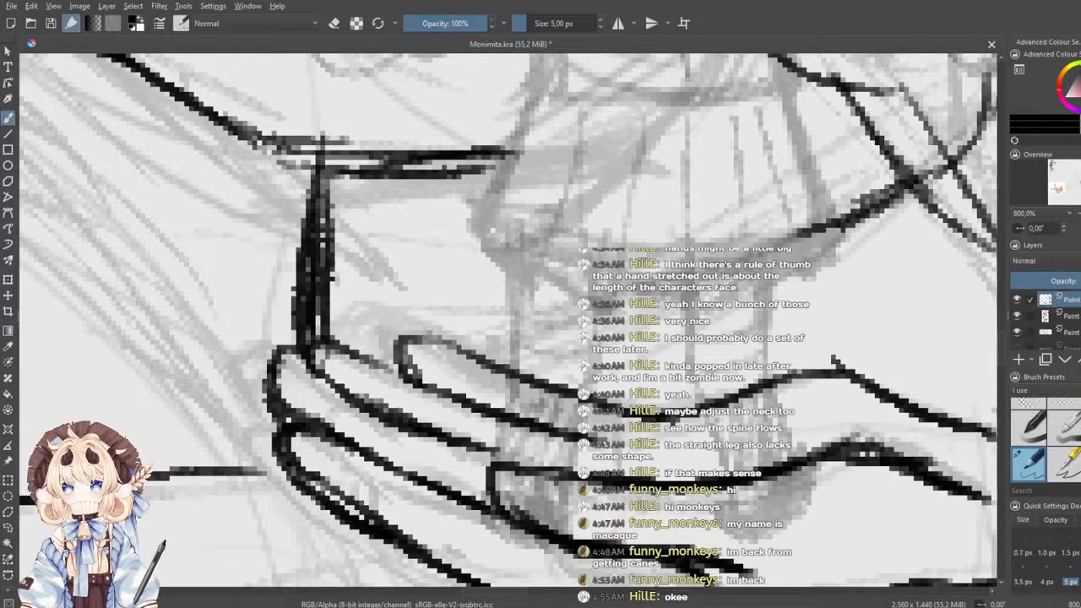
scroll(1047, 427, "up", 1)
left_click(1029, 414)
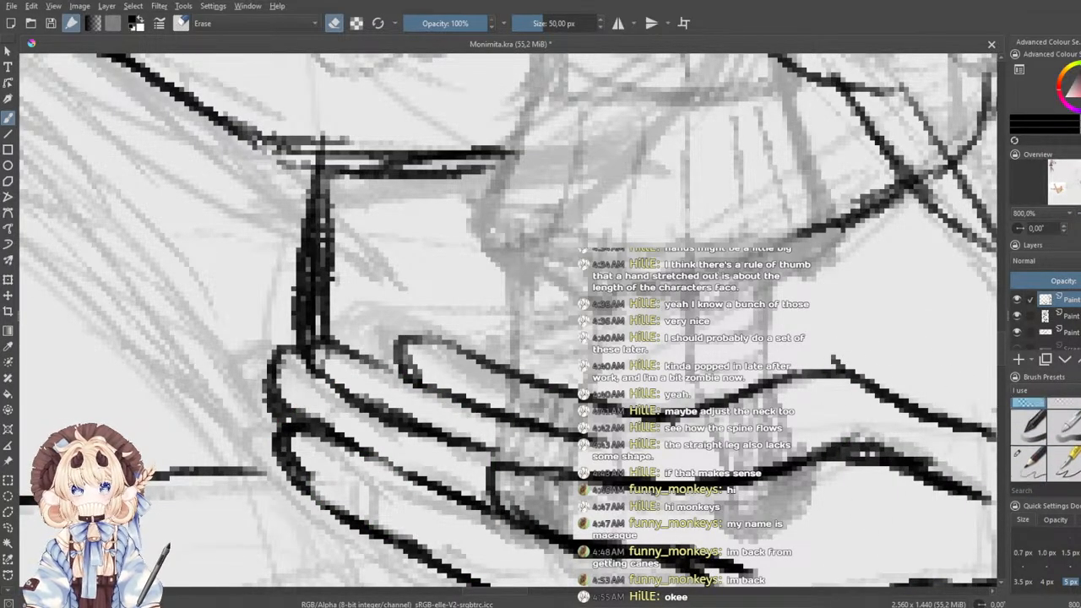
left_click(1038, 465)
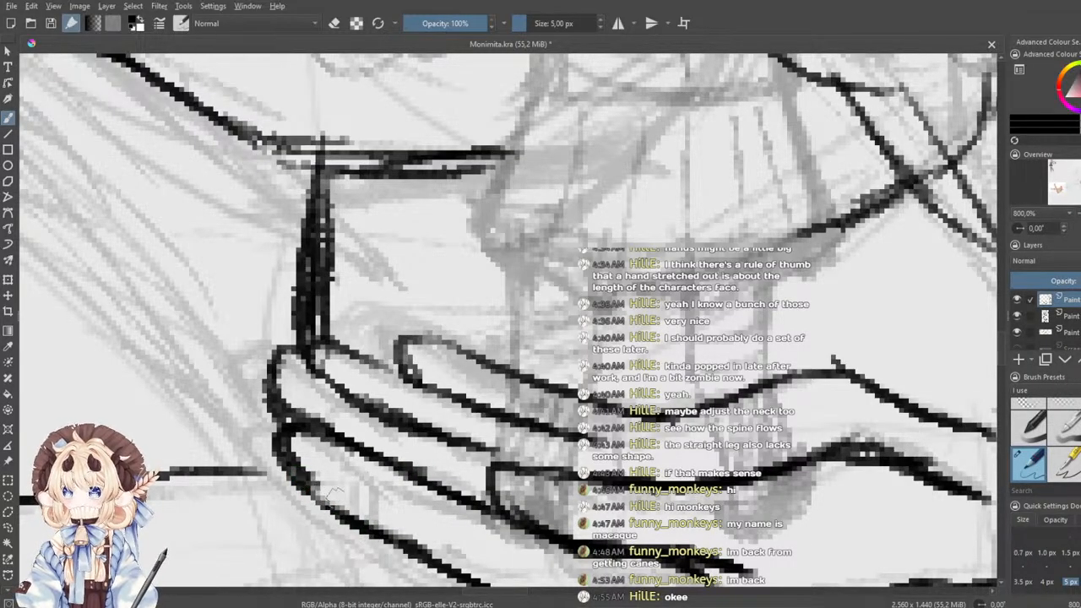
- Select the character's inked head and hair with a freehand selection around them
scroll(331, 484, "down", 4)
left_click_drag(415, 425, 487, 501)
left_click_drag(584, 382, 430, 426)
scroll(507, 415, "down", 2)
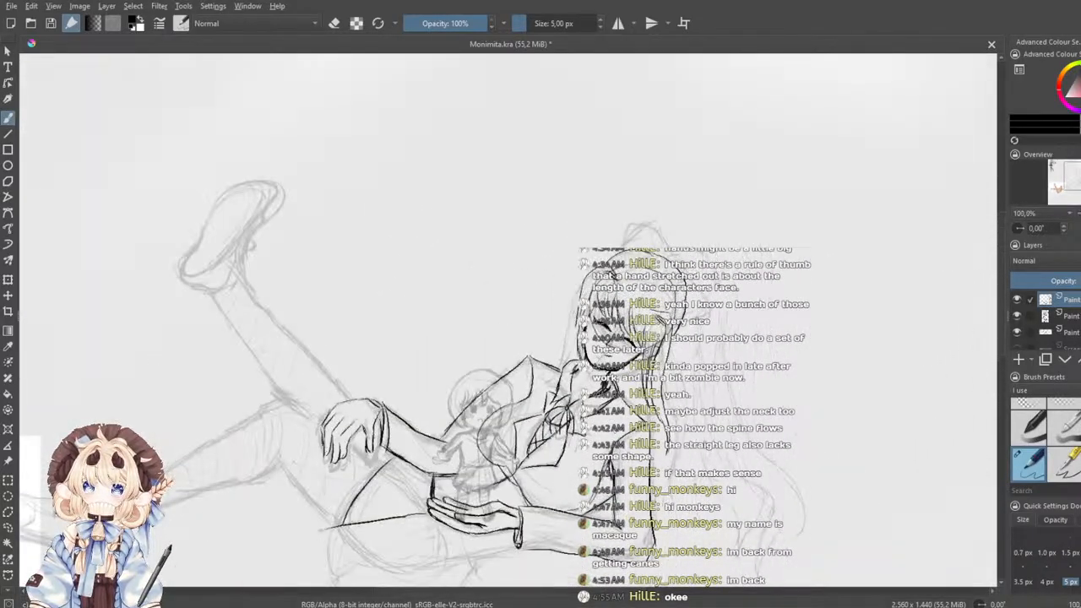
scroll(507, 415, "up", 2)
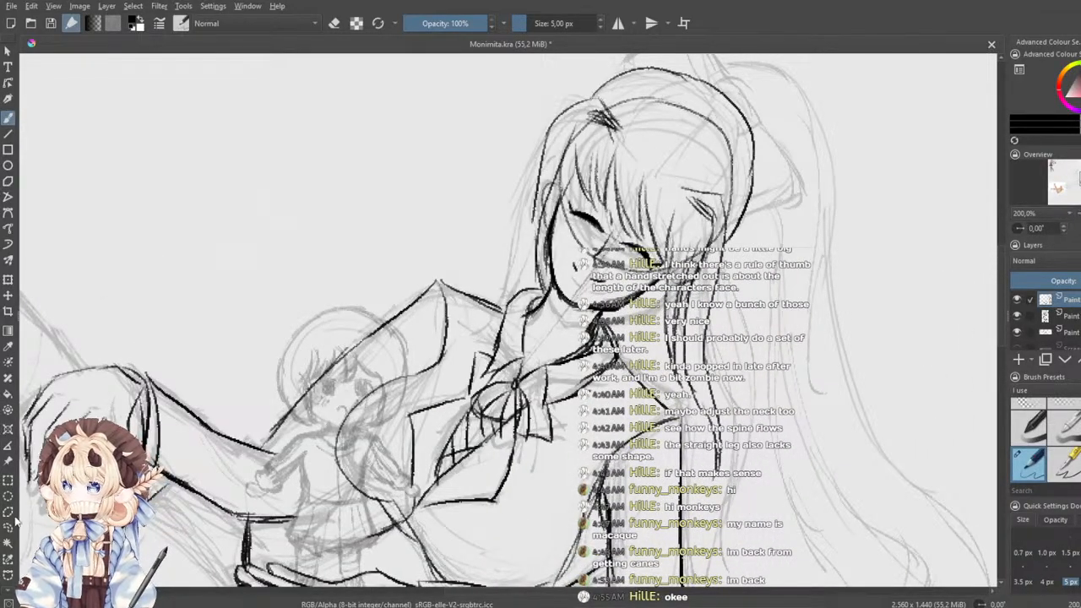
left_click(8, 528)
left_click_drag(531, 268, 545, 292)
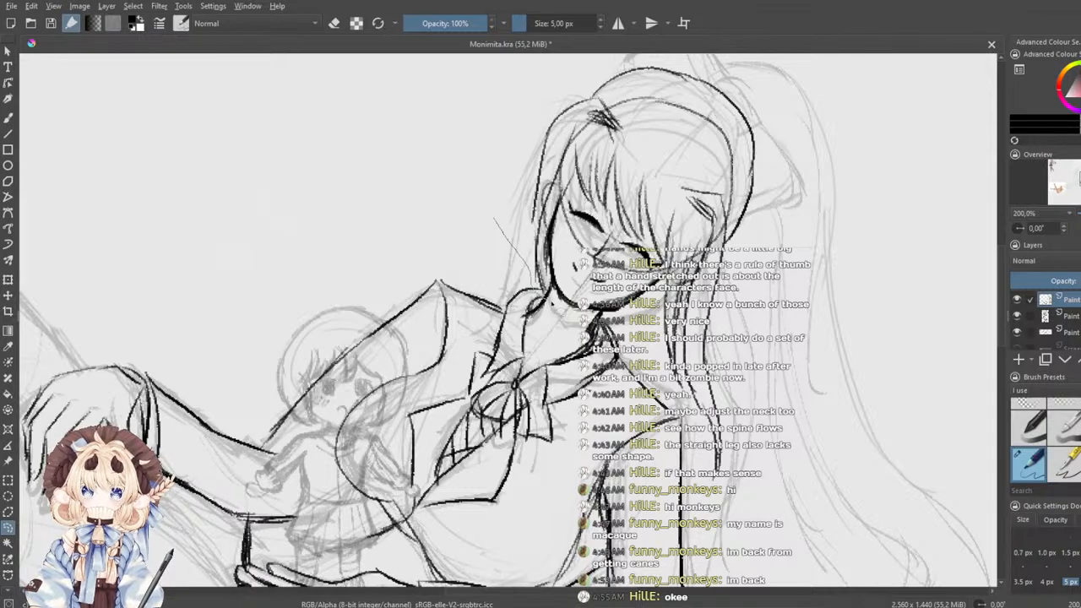
mouse_move(826, 397)
left_mouse_down()
mouse_move(760, 61)
mouse_move(598, 68)
mouse_move(516, 184)
left_mouse_up()
left_click_drag(509, 248, 500, 232)
- Transform the selected head, enlarging it slightly and shifting it into place above the neck
key("ctrl+t")
key("minus")
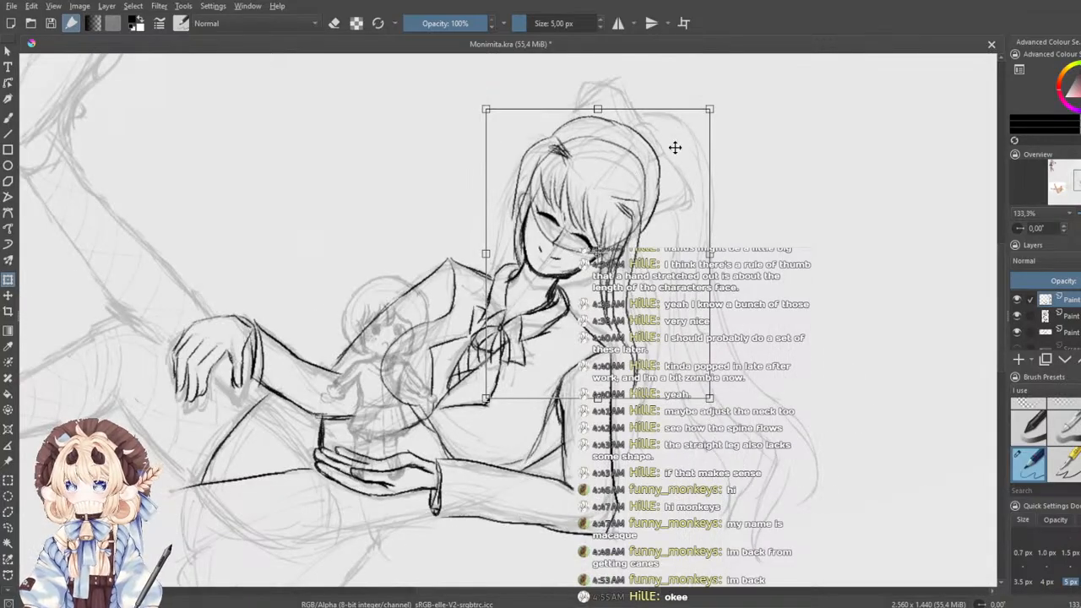
left_click_drag(712, 109, 733, 97)
mouse_move(686, 150)
left_mouse_down()
mouse_move(678, 161)
mouse_move(693, 164)
left_mouse_up()
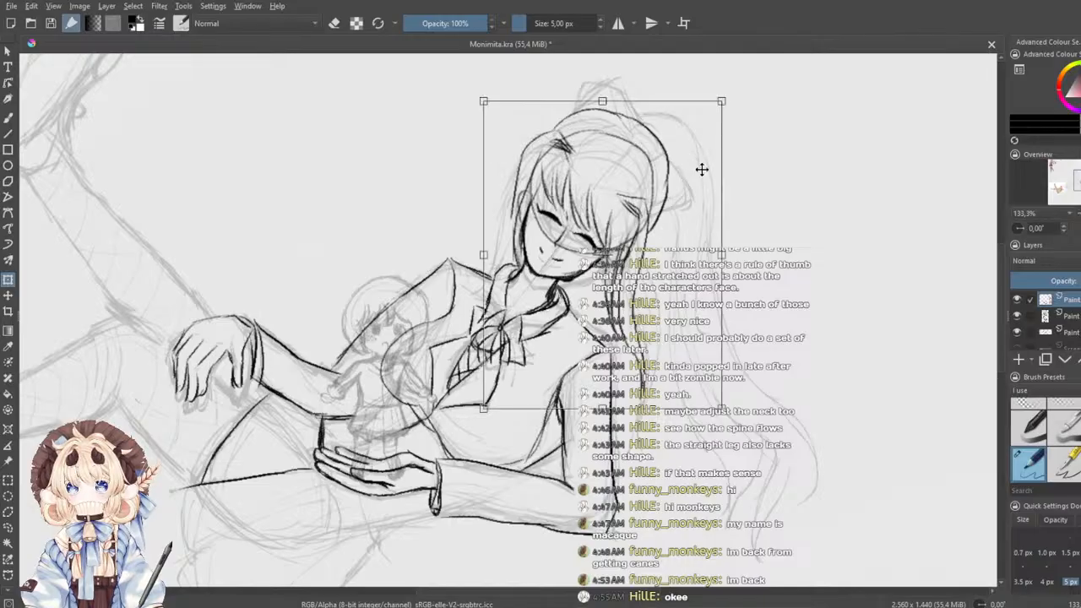
key("Return")
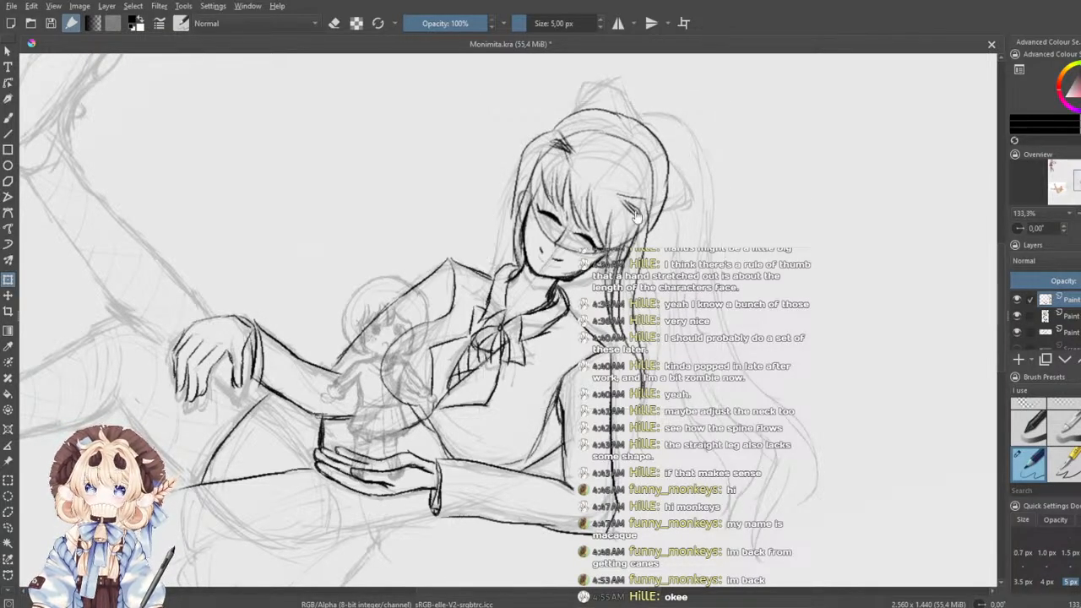
- Retrace the edge of the face, the jawline and the hair beside the collar with the ink brush
scroll(582, 211, "up", 2)
left_click(8, 119)
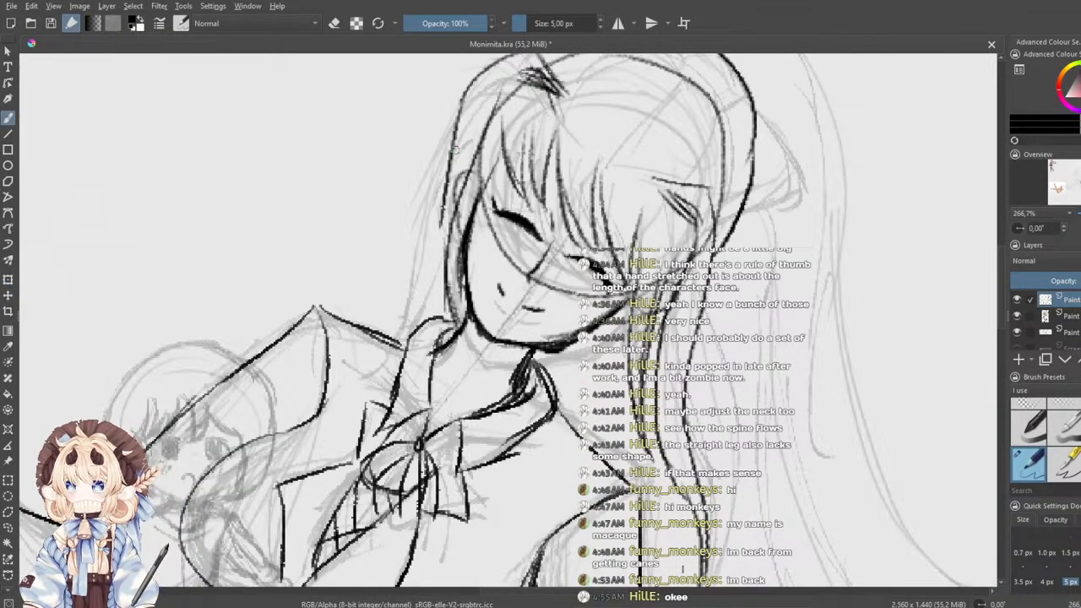
left_click_drag(482, 194, 466, 228)
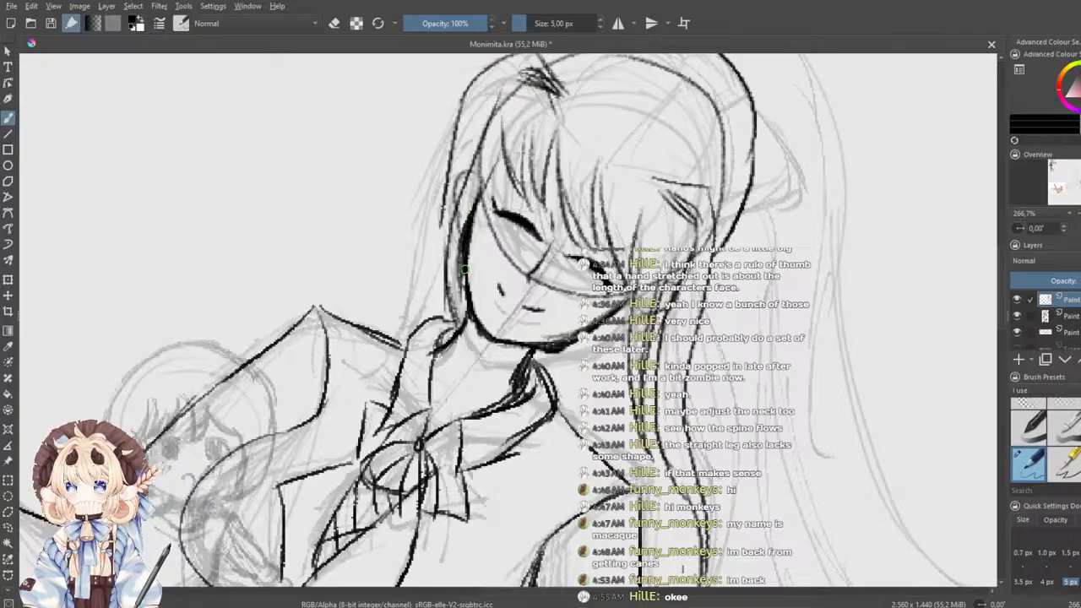
mouse_move(482, 327)
left_mouse_down()
mouse_move(531, 352)
mouse_move(631, 296)
left_mouse_up()
left_click_drag(466, 322, 448, 347)
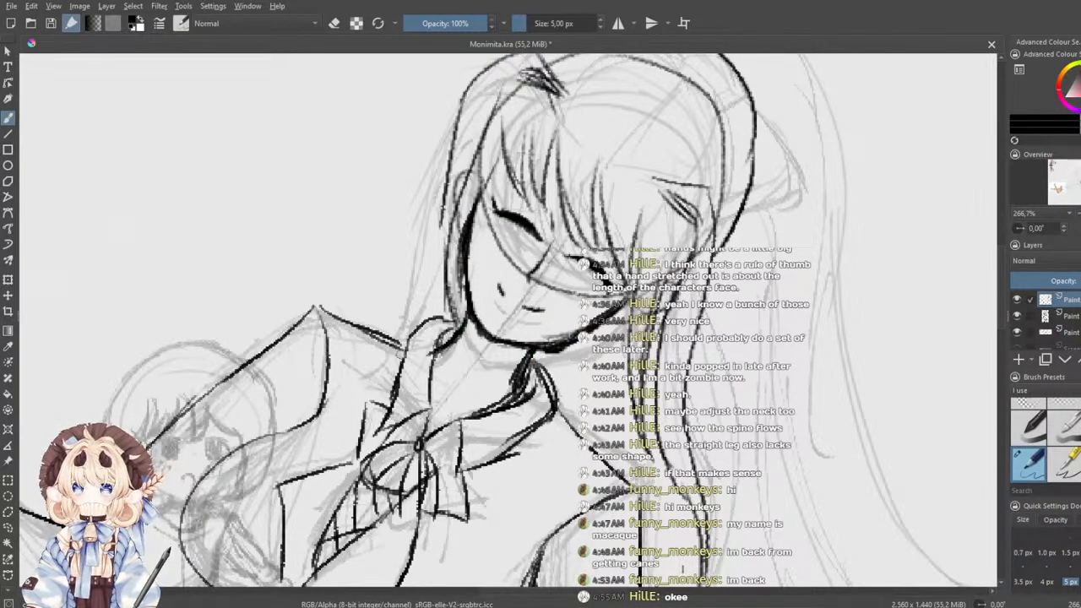
- Strengthen the shoulder line and ink the side hair strand down to the collar
left_click_drag(323, 303, 376, 326)
mouse_move(443, 244)
left_mouse_down()
mouse_move(454, 316)
mouse_move(533, 352)
left_mouse_up()
left_click_drag(517, 259, 505, 353)
left_click_drag(518, 289, 506, 380)
left_click_drag(512, 338, 509, 390)
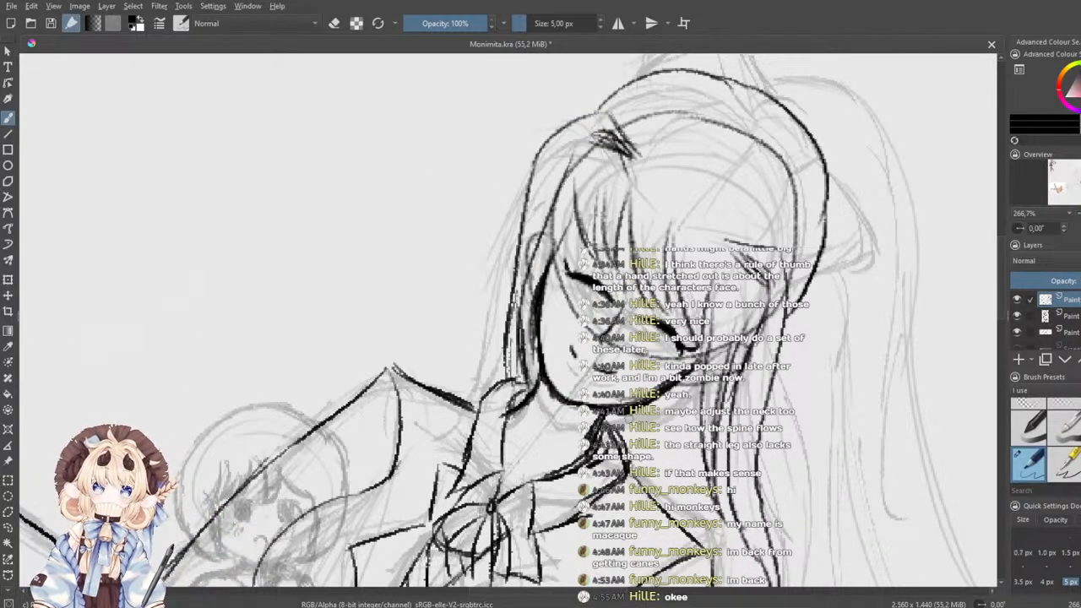
- Draw the outline of the hair bow on top of the head, with its knot and two loops
mouse_move(591, 321)
left_mouse_down()
mouse_move(495, 335)
mouse_move(452, 196)
mouse_move(401, 370)
left_mouse_up()
mouse_move(513, 139)
left_mouse_down()
mouse_move(550, 265)
mouse_move(598, 279)
left_mouse_up()
mouse_move(564, 239)
left_mouse_down()
mouse_move(506, 155)
mouse_move(456, 210)
mouse_move(453, 258)
left_mouse_up()
mouse_move(598, 269)
left_mouse_down()
mouse_move(672, 267)
mouse_move(683, 354)
mouse_move(648, 374)
left_mouse_up()
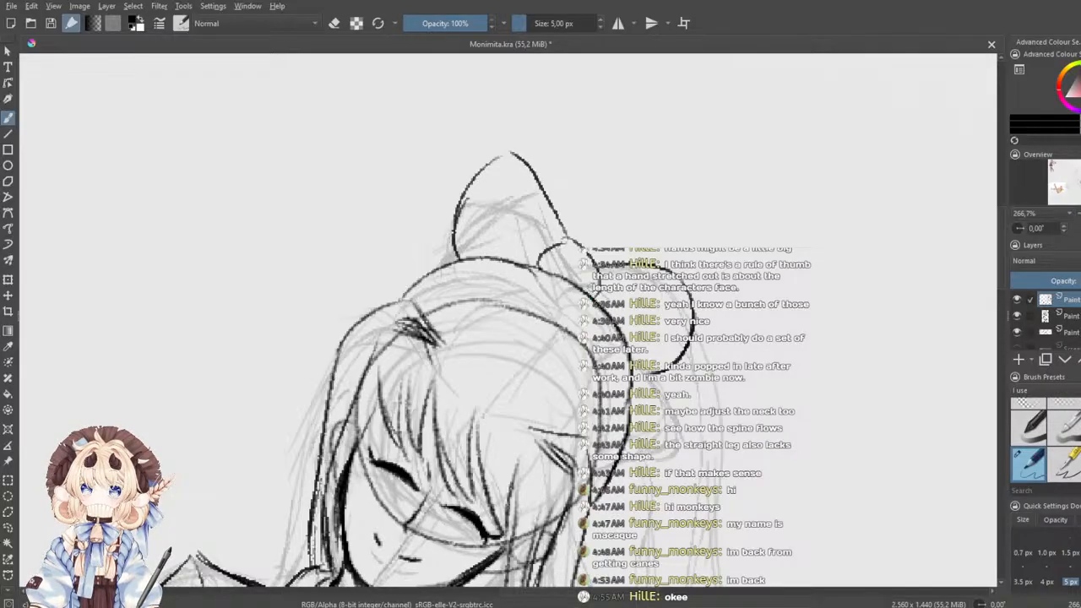
- Undo the bow's loop behind the head and redraw it as a longer shape tapering down to the hair
scroll(593, 296, "down", 5)
left_click_drag(593, 295, 864, 377)
scroll(864, 377, "up", 1)
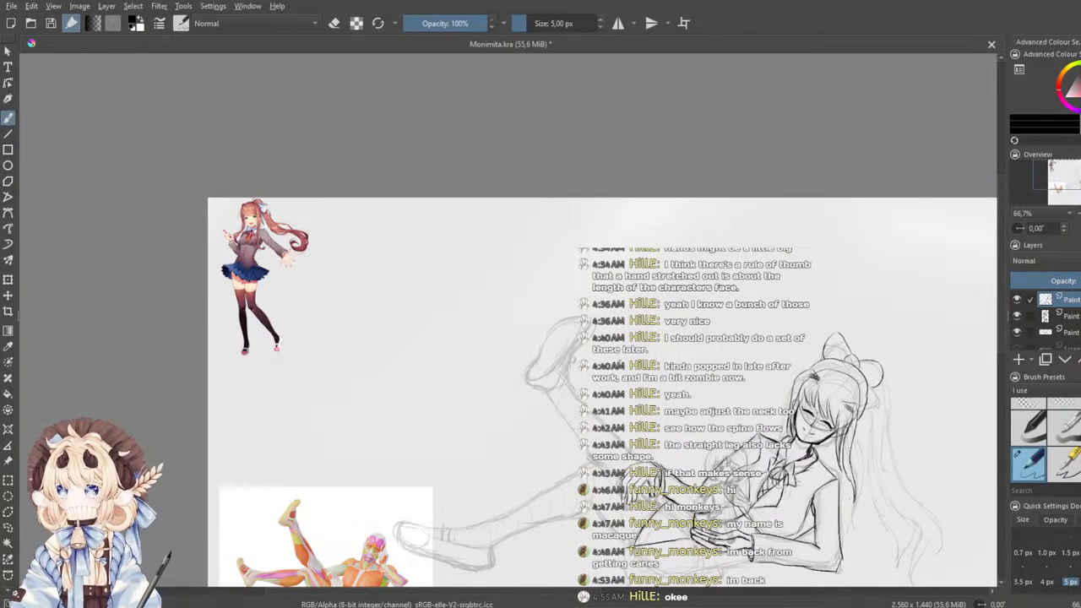
left_click_drag(949, 428, 639, 338)
scroll(639, 339, "up", 2)
left_click_drag(503, 300, 655, 434)
scroll(655, 433, "up", 4)
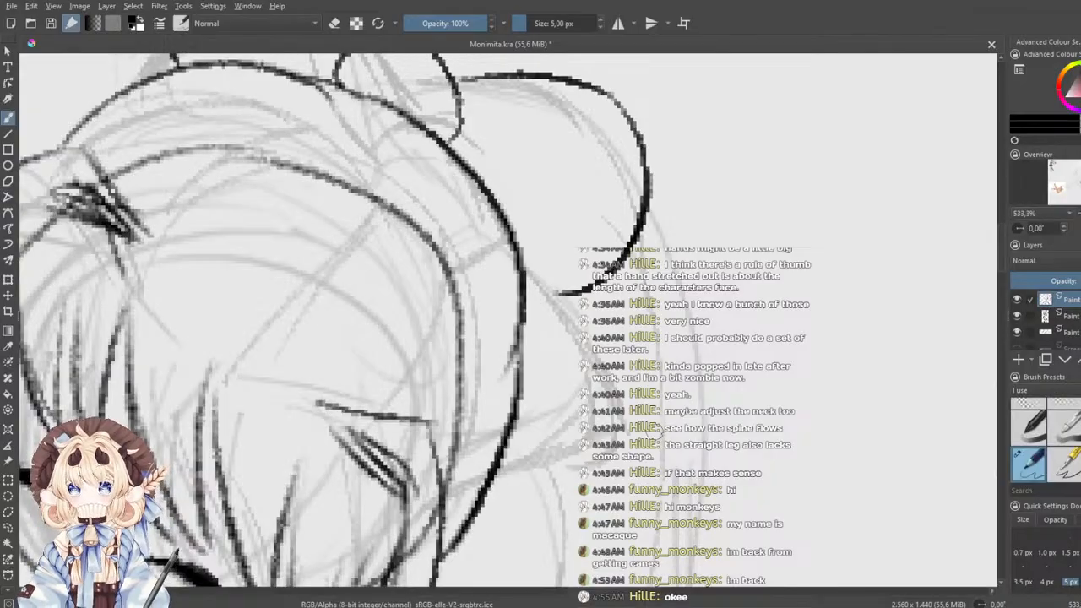
scroll(507, 321, "down", 2)
left_click_drag(548, 286, 686, 294)
key("ctrl+z")
key("ctrl+z")
key("ctrl+z")
mouse_move(543, 281)
left_mouse_down()
mouse_move(661, 274)
mouse_move(694, 292)
mouse_move(662, 402)
left_mouse_up()
left_click_drag(699, 347, 583, 468)
key("ctrl+z")
left_click_drag(693, 348, 605, 488)
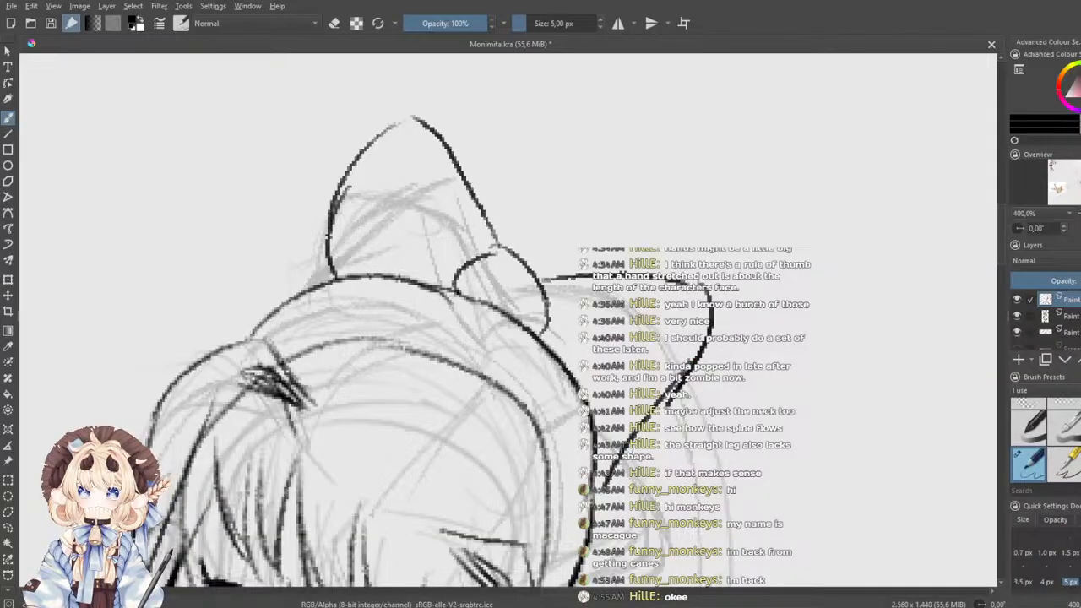
- Draw the inner opening curves and fold lines inside both loops of the hair bow
left_click_drag(565, 291, 668, 318)
left_click_drag(401, 153, 486, 239)
key("ctrl+z")
left_click_drag(398, 157, 490, 239)
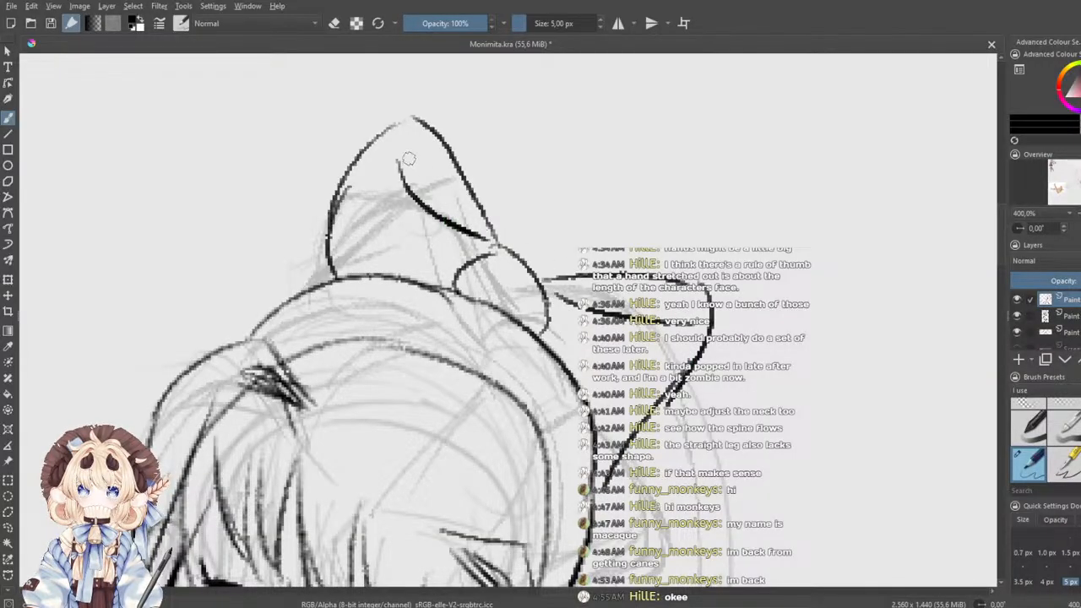
left_click_drag(413, 147, 413, 185)
mouse_move(423, 133)
left_mouse_down()
mouse_move(425, 205)
mouse_move(454, 220)
left_mouse_up()
left_click_drag(455, 166, 484, 237)
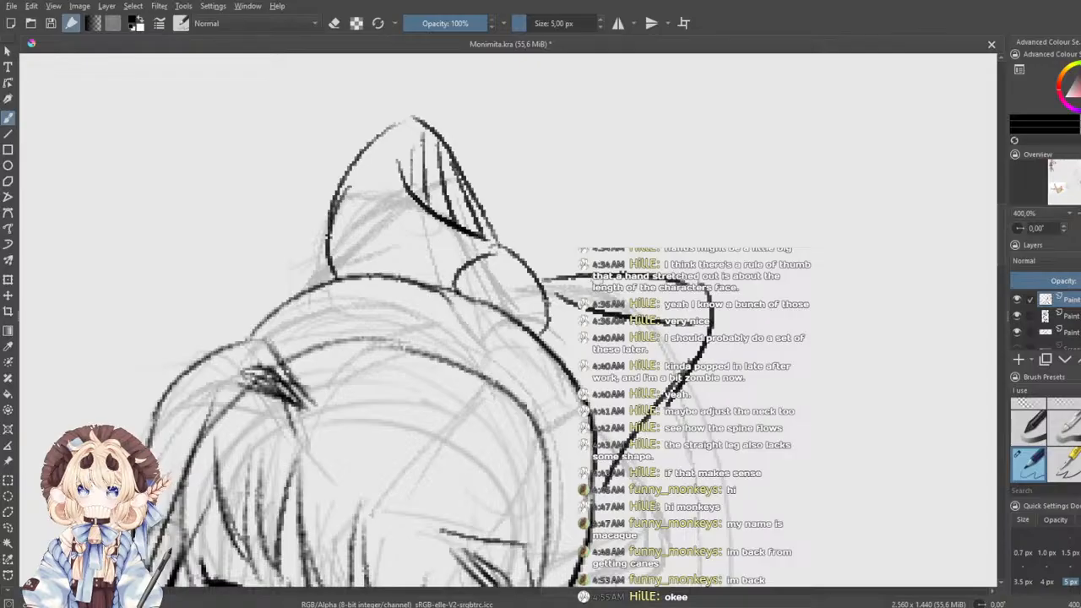
mouse_move(570, 273)
left_mouse_down()
mouse_move(638, 325)
mouse_move(711, 331)
left_mouse_up()
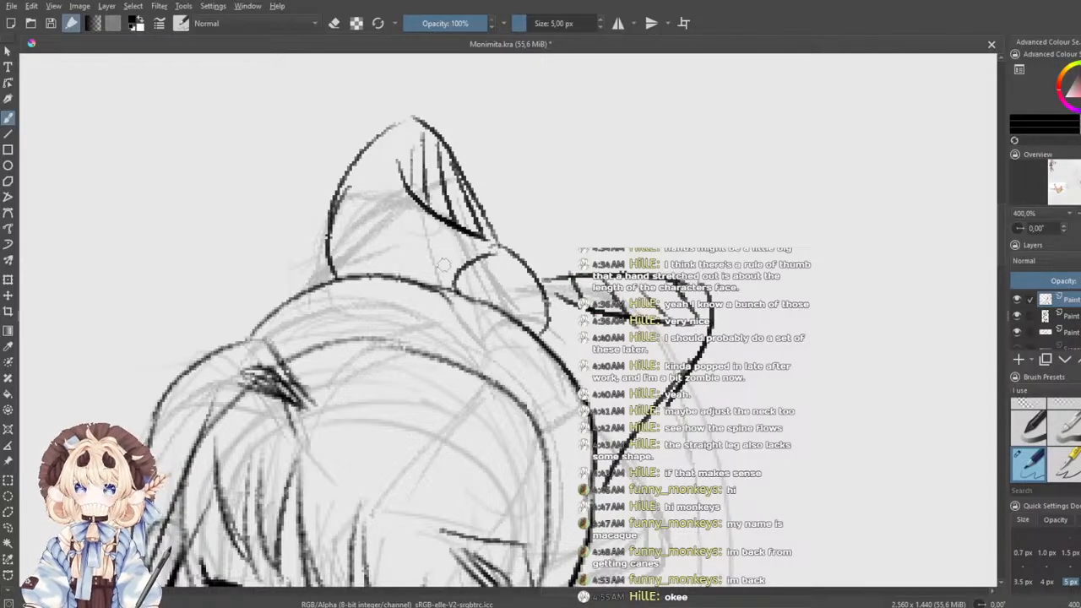
mouse_move(395, 148)
left_mouse_down()
mouse_move(411, 203)
mouse_move(406, 126)
mouse_move(461, 178)
left_mouse_up()
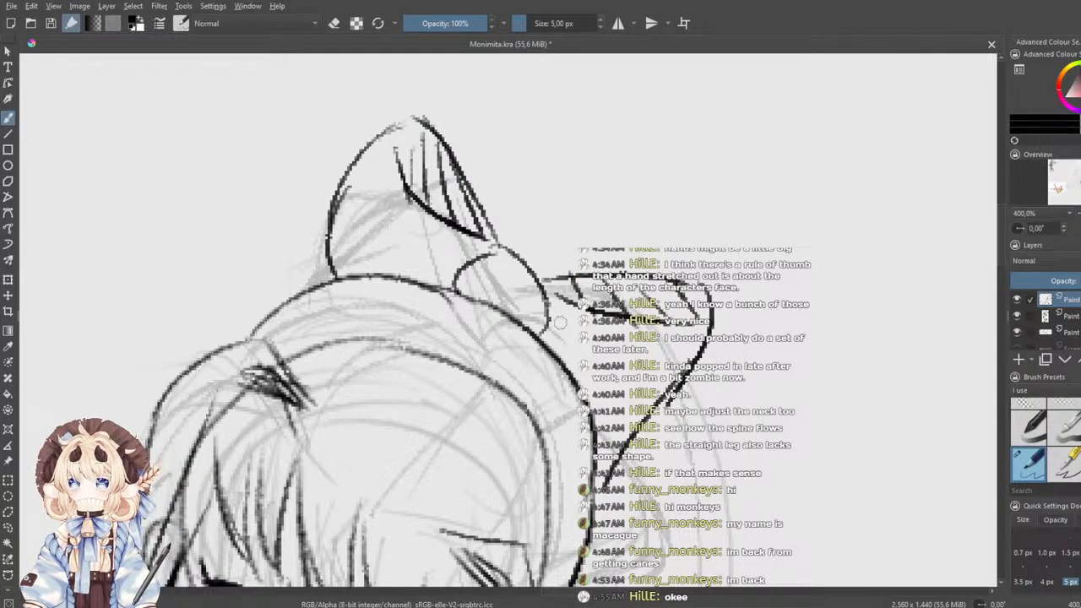
- Ink the rounded top of the ponytail as an arc rising behind the bow, between its two loops
left_click_drag(564, 325, 632, 245)
left_click_drag(702, 346, 656, 423)
left_click_drag(604, 313, 434, 281)
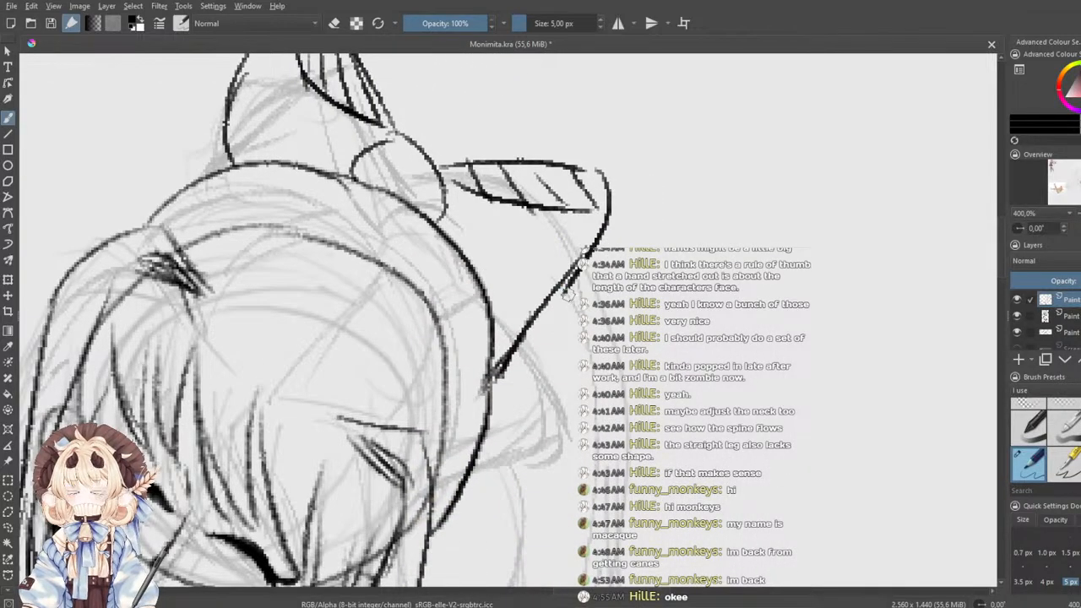
scroll(567, 294, "down", 6)
scroll(279, 253, "up", 2)
mouse_move(280, 253)
left_mouse_down()
mouse_move(723, 356)
mouse_move(353, 311)
left_mouse_up()
scroll(953, 379, "up", 2)
mouse_move(954, 379)
left_mouse_down()
mouse_move(576, 317)
mouse_move(418, 201)
left_mouse_up()
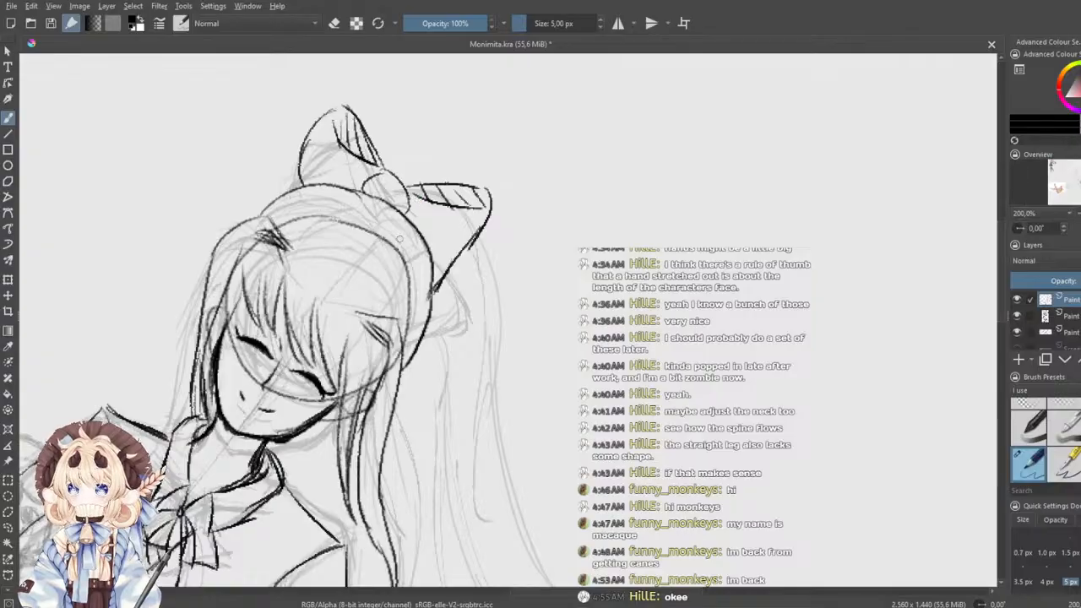
left_click_drag(383, 156, 439, 185)
key("ctrl+z")
left_click_drag(378, 154, 436, 178)
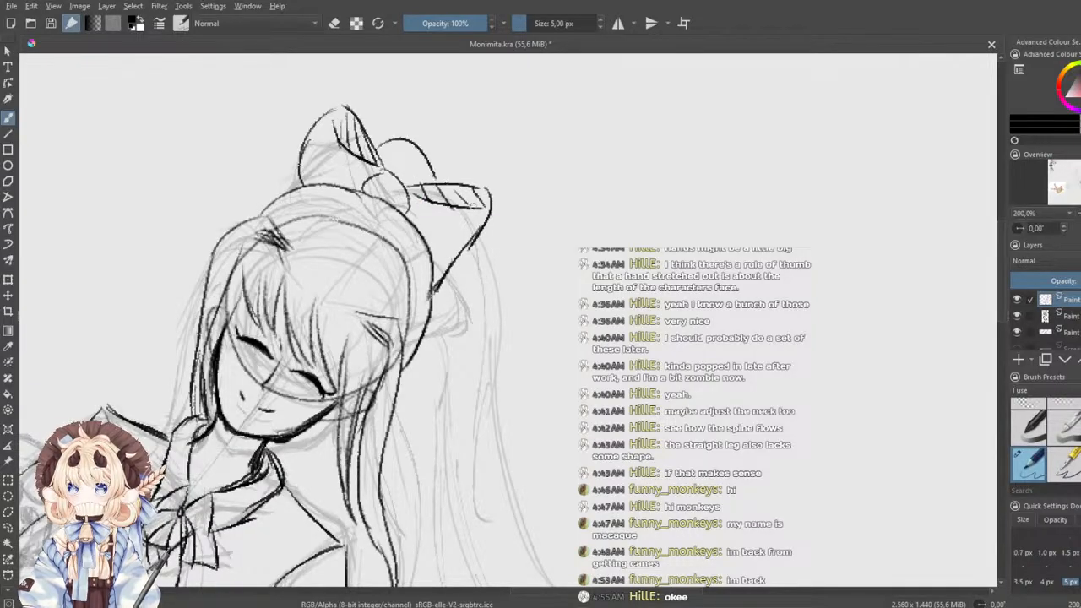
- Ink the ponytail's long inner and outer contours, from beneath the bow down past the shoulder to its curling lower end
left_click_drag(483, 236, 556, 547)
left_click_drag(421, 396, 440, 241)
left_click_drag(440, 186, 574, 551)
mouse_move(560, 379)
left_mouse_down()
mouse_move(648, 555)
mouse_move(639, 564)
left_mouse_up()
mouse_move(551, 263)
left_mouse_down()
mouse_move(532, 174)
mouse_move(486, 150)
left_mouse_up()
left_click_drag(528, 339, 570, 484)
key("ctrl+z")
left_click_drag(549, 345, 562, 517)
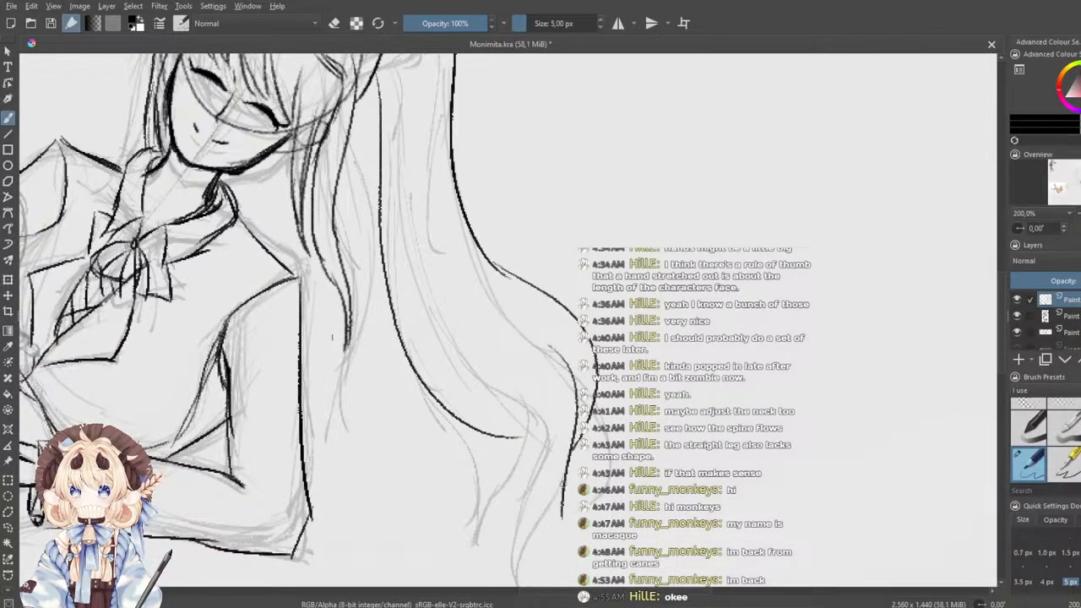
- Draw a curling strand inside the lower ponytail that curves down to a pointed tip, redoing rejected attempts
left_click_drag(509, 436, 542, 489)
key("ctrl+z")
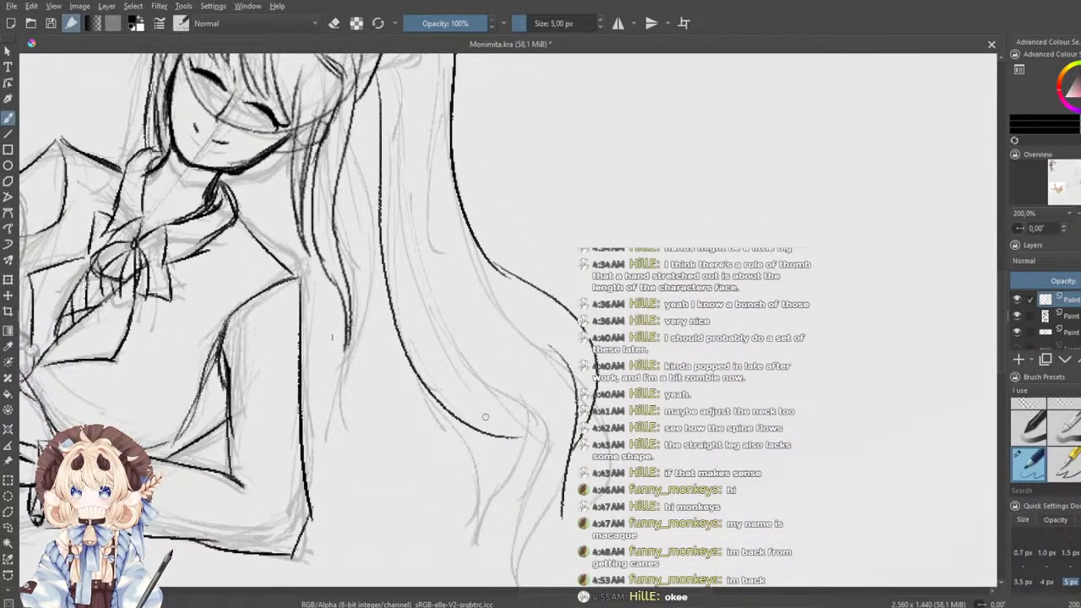
left_click_drag(462, 283, 538, 468)
key("ctrl+z")
left_click_drag(470, 274, 534, 468)
key("ctrl+z")
mouse_move(482, 286)
left_mouse_down()
mouse_move(560, 450)
mouse_move(545, 492)
left_mouse_up()
left_click_drag(534, 438, 540, 482)
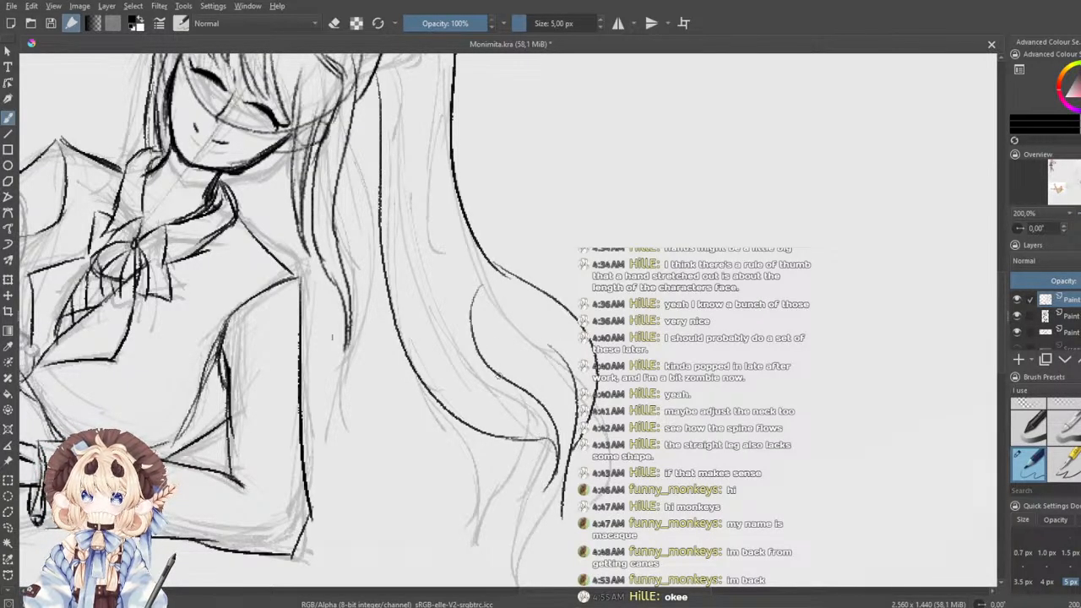
- Add a second wavy strand branching from the inner curl and a short strand line above it in the lower ponytail
left_click_drag(475, 321, 549, 422)
key("ctrl+z")
left_click_drag(470, 316, 577, 410)
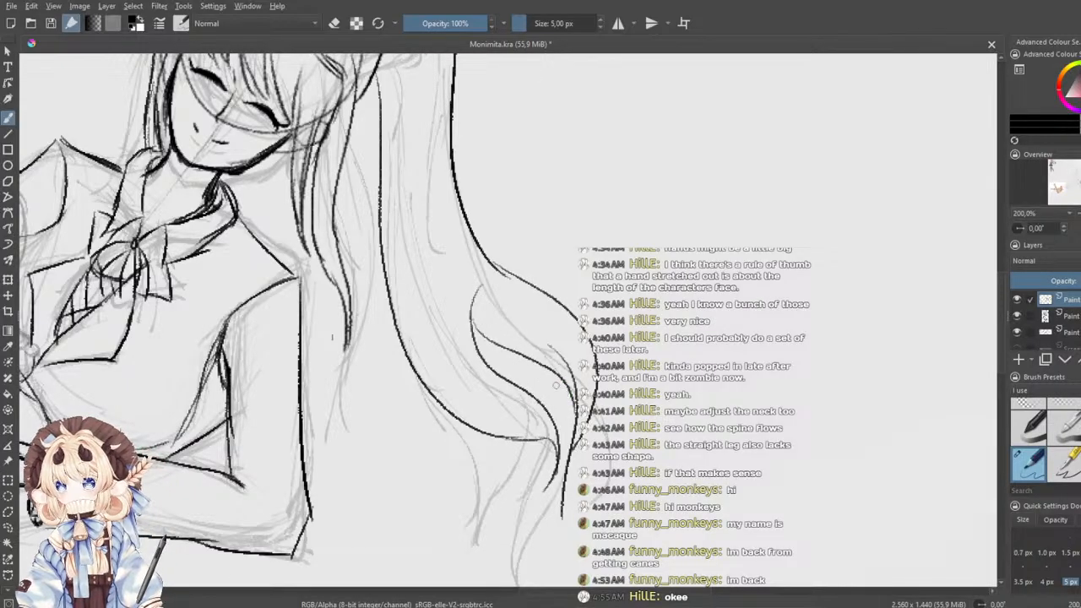
mouse_move(517, 315)
left_mouse_down()
mouse_move(577, 381)
mouse_move(566, 374)
left_mouse_up()
key("ctrl+z")
left_click_drag(536, 322, 543, 369)
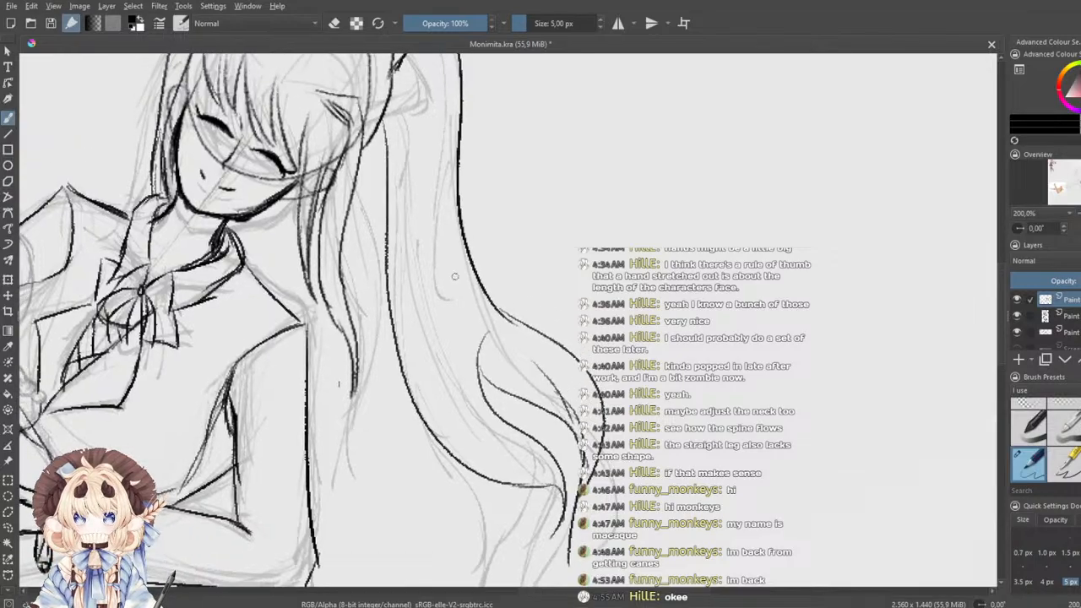
- Draw a loose strand branching off the ponytail's outer contour and flowing outward above the curls
left_click_drag(521, 260, 553, 302)
left_click_drag(496, 247, 514, 415)
key("ctrl+z")
left_click_drag(500, 282, 515, 415)
key("ctrl+z")
mouse_move(498, 237)
left_mouse_down()
mouse_move(510, 288)
mouse_move(565, 376)
mouse_move(503, 267)
mouse_move(591, 373)
left_mouse_up()
key("ctrl+z")
- Ink a thinner strand hanging from the ponytail's inner edge beside the arm, with both sides meeting in a curved tip
left_click_drag(416, 309, 457, 535)
left_click_drag(460, 375, 468, 322)
key("ctrl+z")
left_click_drag(425, 145, 431, 500)
left_click_drag(446, 376, 433, 505)
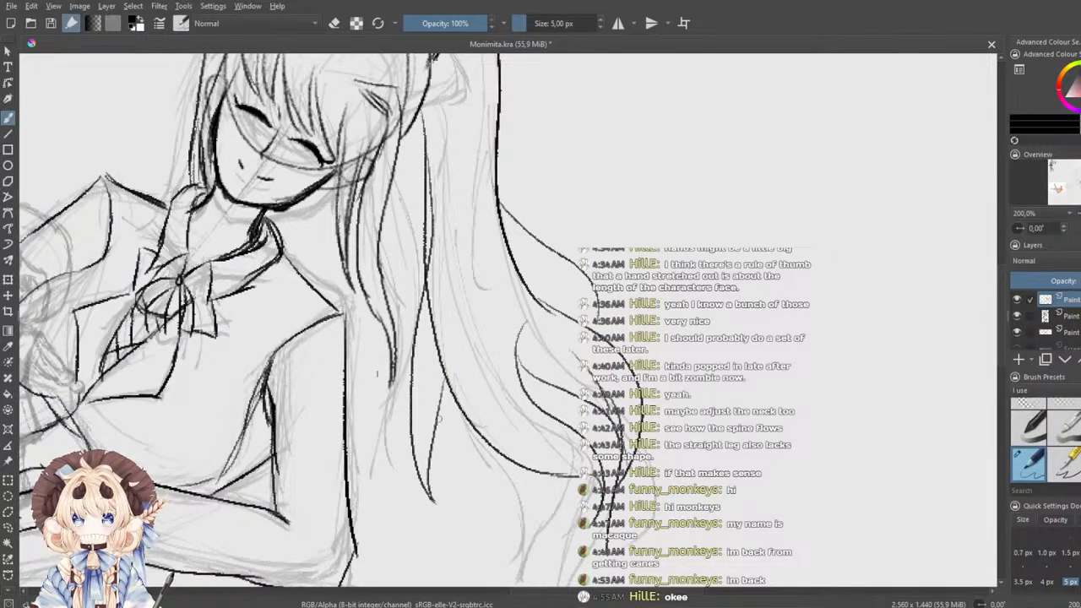
key("ctrl+z")
left_click_drag(441, 373, 455, 507)
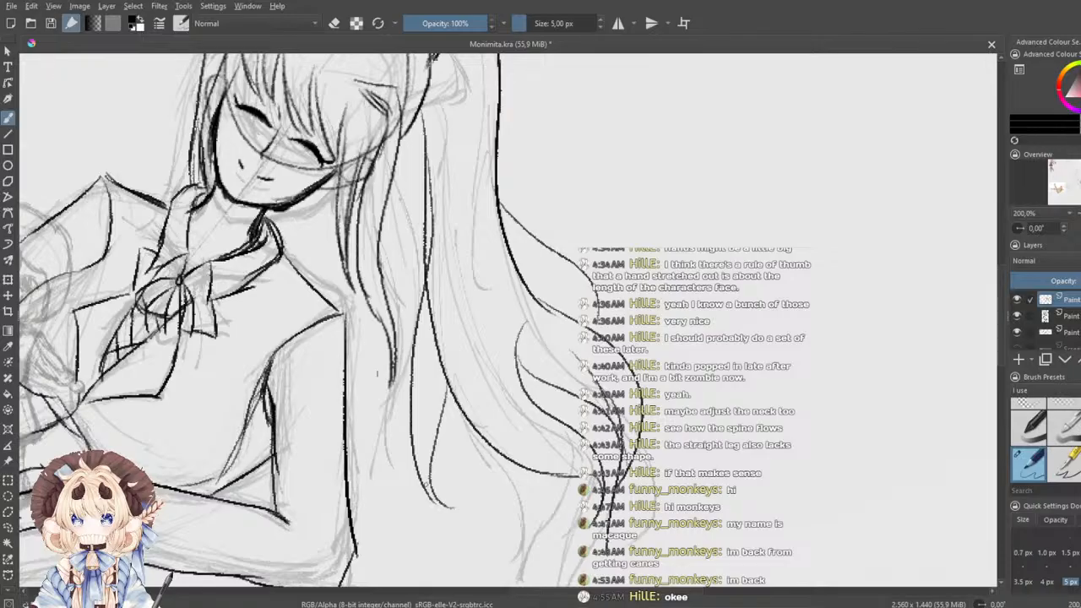
- Draw a short curl along the outer edge of the ponytail's lower end and clean up around the tips with the eraser
scroll(473, 423, "up", 3)
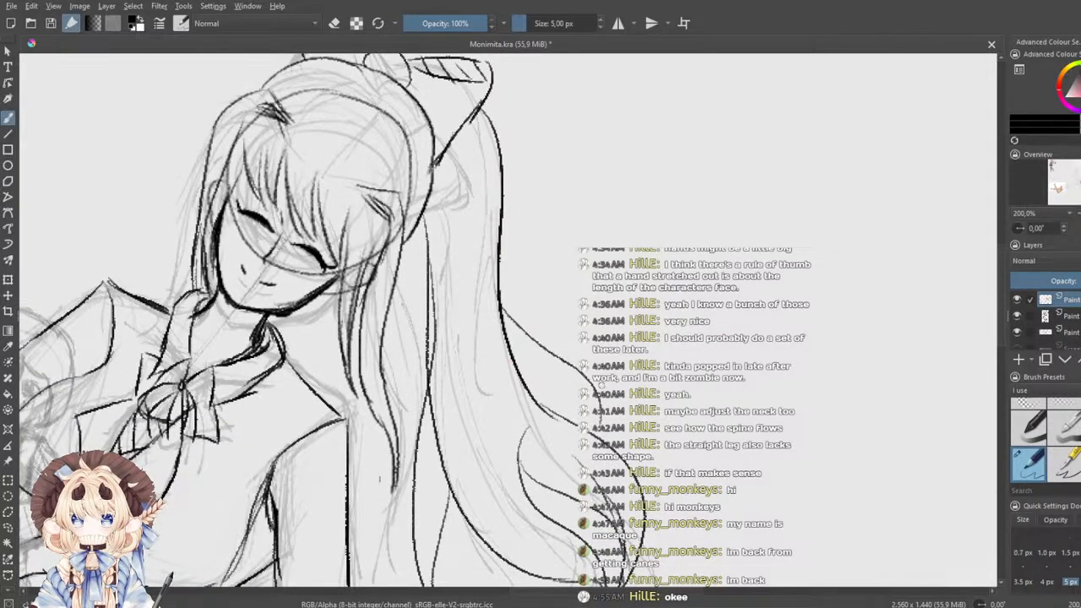
left_click_drag(639, 464, 663, 526)
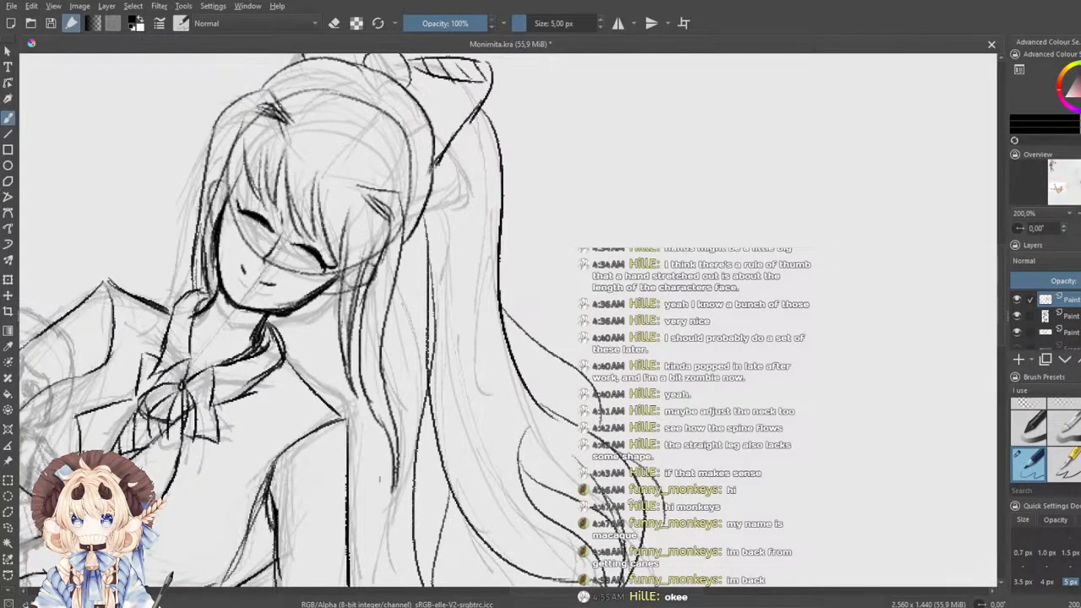
left_click_drag(590, 481, 567, 392)
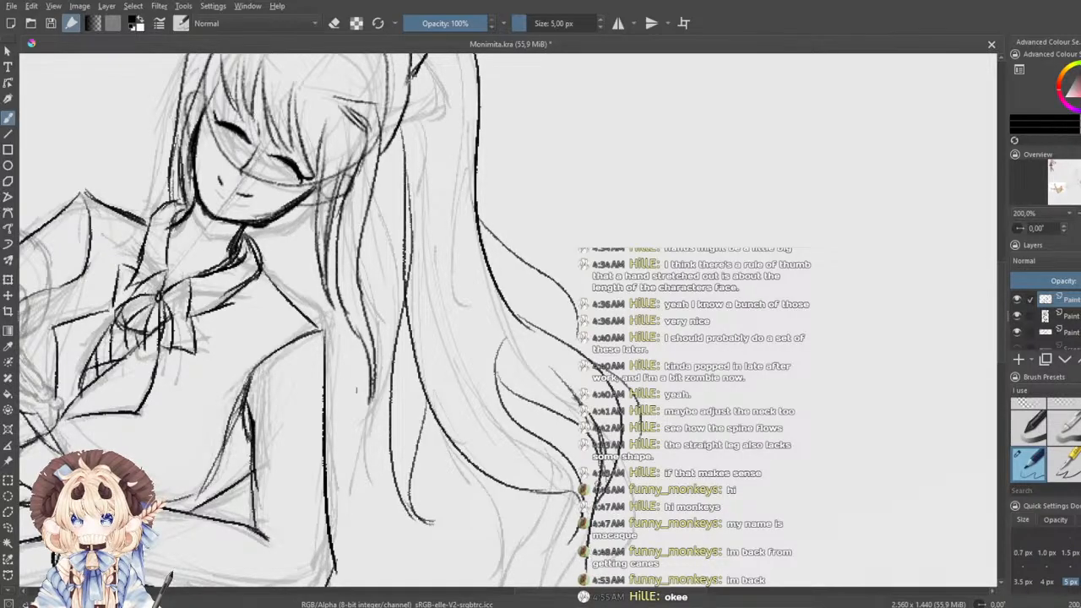
scroll(1029, 419, "up", 1)
left_click(1029, 417)
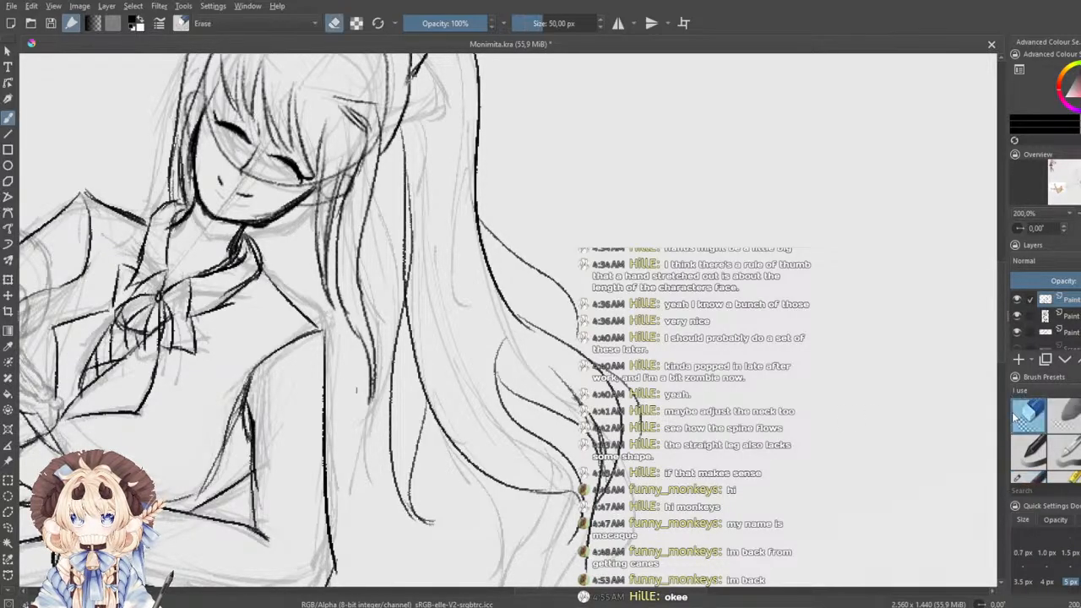
mouse_move(627, 541)
left_mouse_down()
mouse_move(611, 557)
mouse_move(594, 534)
left_mouse_up()
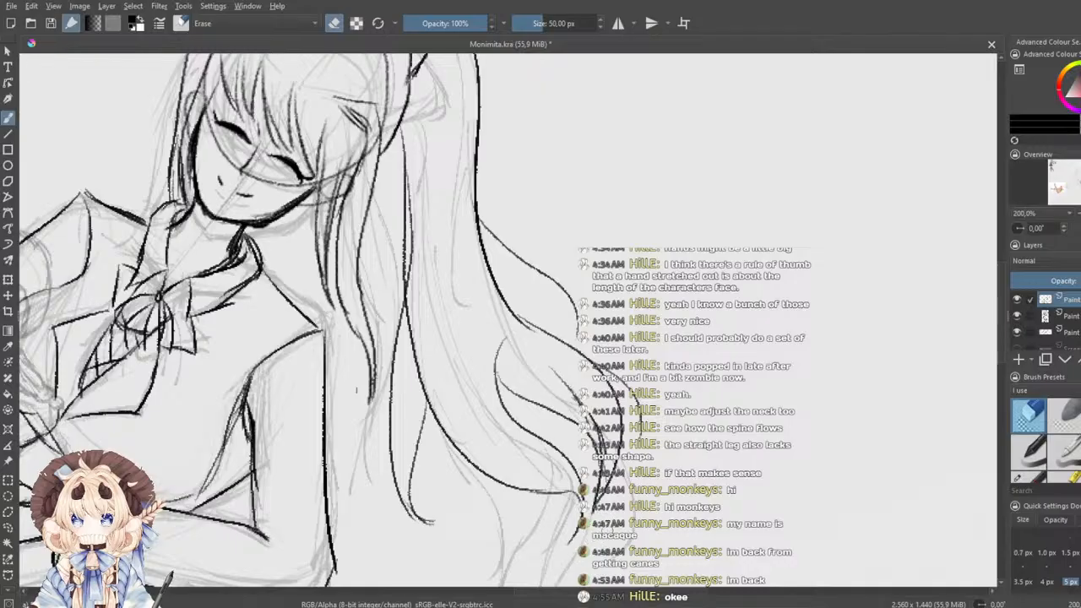
- Switch back to the inking pen, add an inner line to the arc behind the bow and double the ponytail's upper outer edge
scroll(1046, 440, "down", 3)
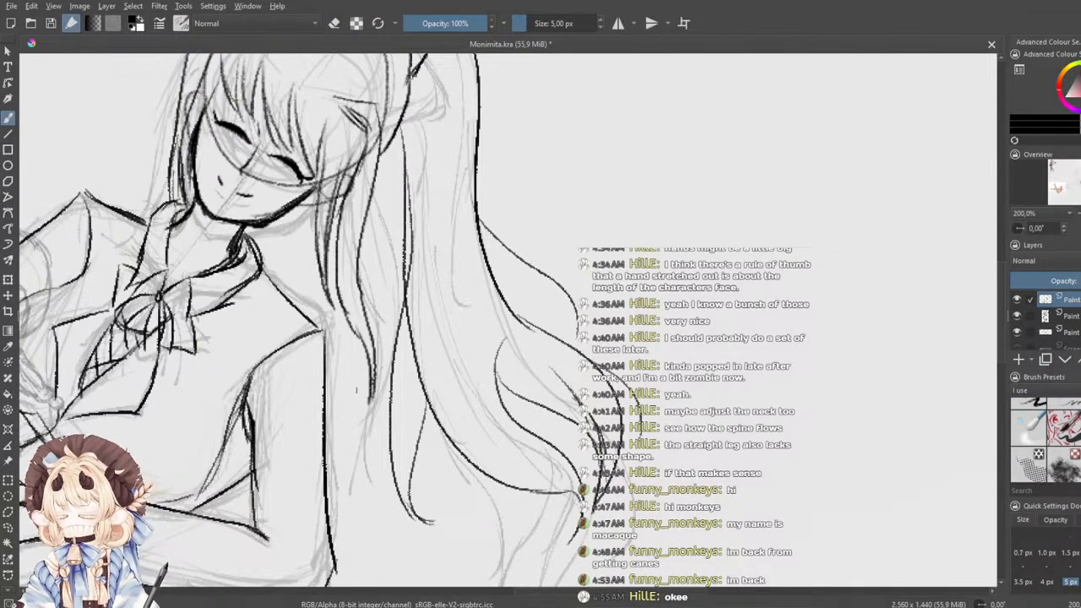
scroll(1075, 445, "up", 3)
left_click(1042, 473)
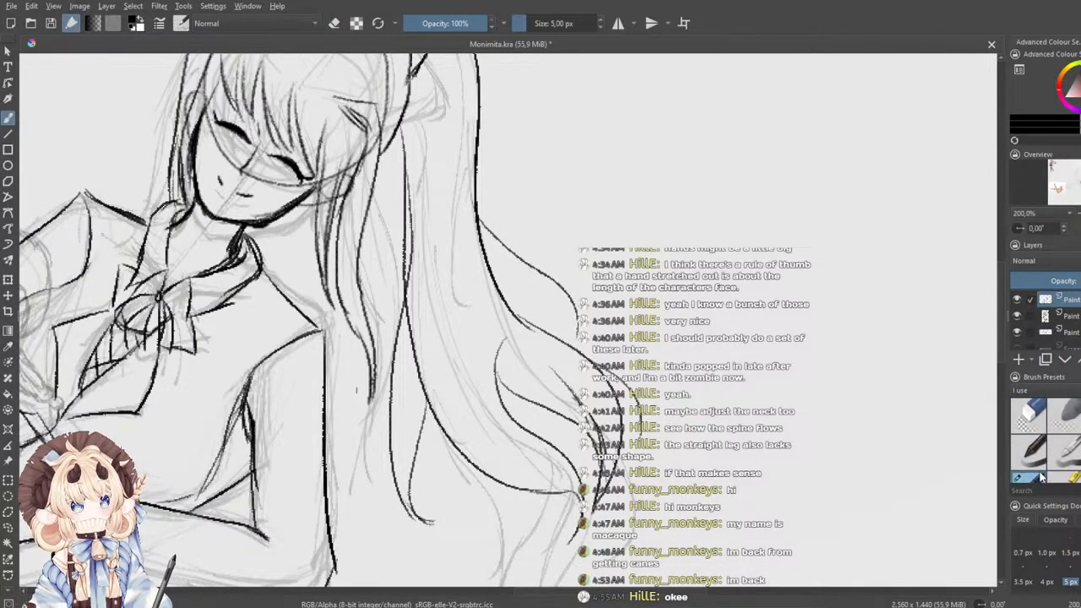
mouse_move(503, 278)
left_mouse_down()
mouse_move(598, 371)
mouse_move(586, 363)
left_mouse_up()
key("ctrl+z")
mouse_move(537, 252)
left_mouse_down()
mouse_move(568, 269)
mouse_move(532, 301)
mouse_move(548, 292)
left_mouse_up()
left_click_drag(516, 177, 510, 246)
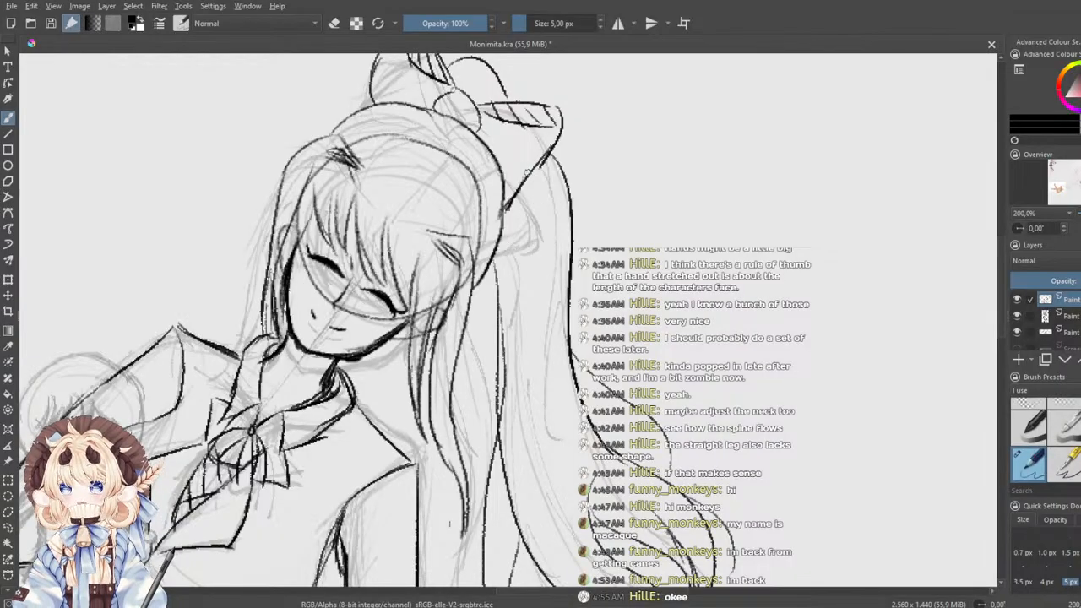
scroll(490, 131, "up", 2)
mouse_move(450, 99)
left_mouse_down()
mouse_move(495, 103)
mouse_move(525, 145)
left_mouse_up()
left_click_drag(550, 180, 573, 243)
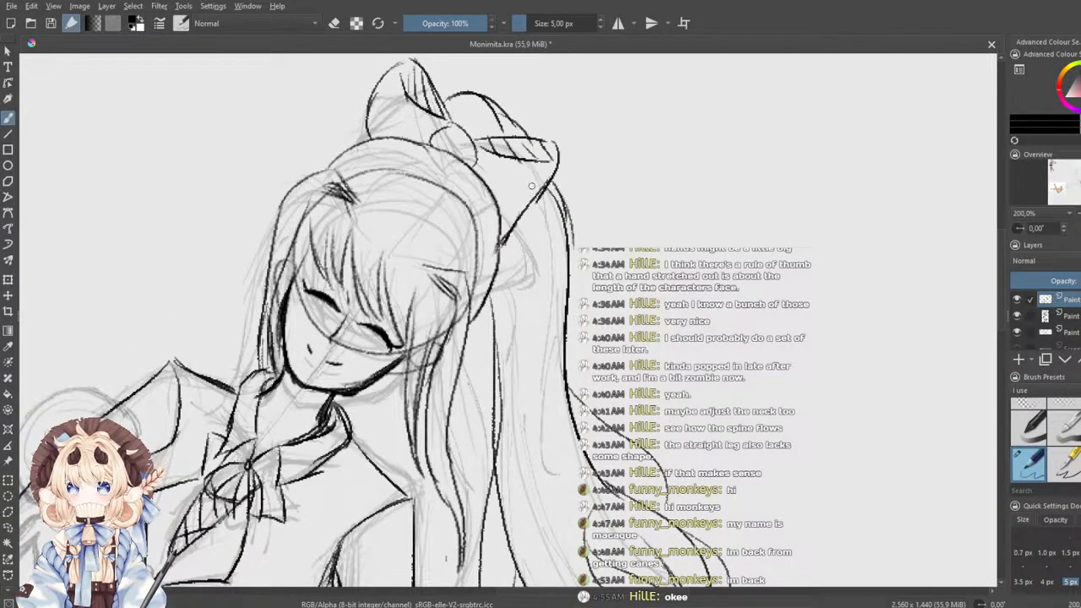
- Try to ink a long strand sweeping diagonally from beneath the bow across the ponytail to its inner edge
left_click_drag(537, 204, 518, 348)
key("ctrl+z")
left_click_drag(535, 233, 509, 475)
key("ctrl+z")
left_click_drag(520, 207, 484, 506)
key("ctrl+z")
left_click_drag(520, 207, 483, 511)
key("ctrl+z")
left_click_drag(522, 211, 468, 504)
key("ctrl+z")
left_click_drag(545, 204, 485, 494)
left_click_drag(504, 332, 554, 157)
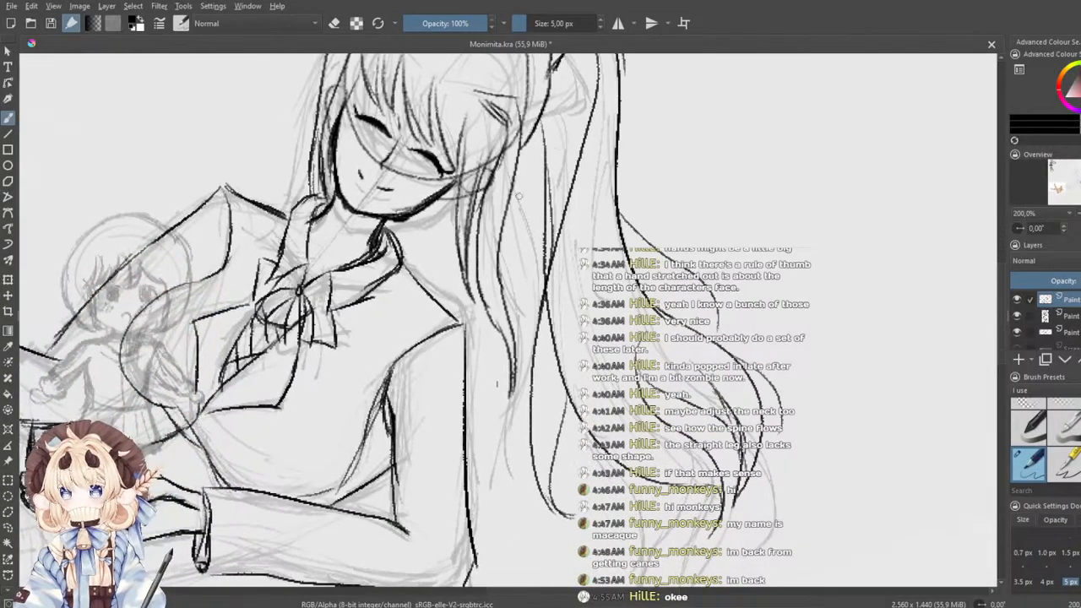
left_click_drag(515, 245, 498, 309)
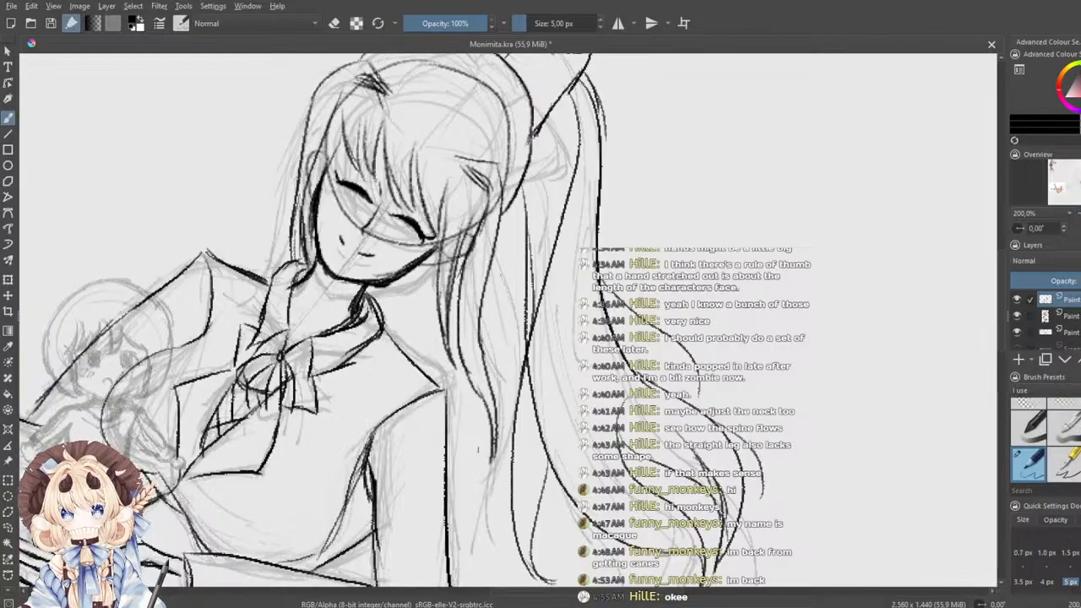
left_click(1038, 404)
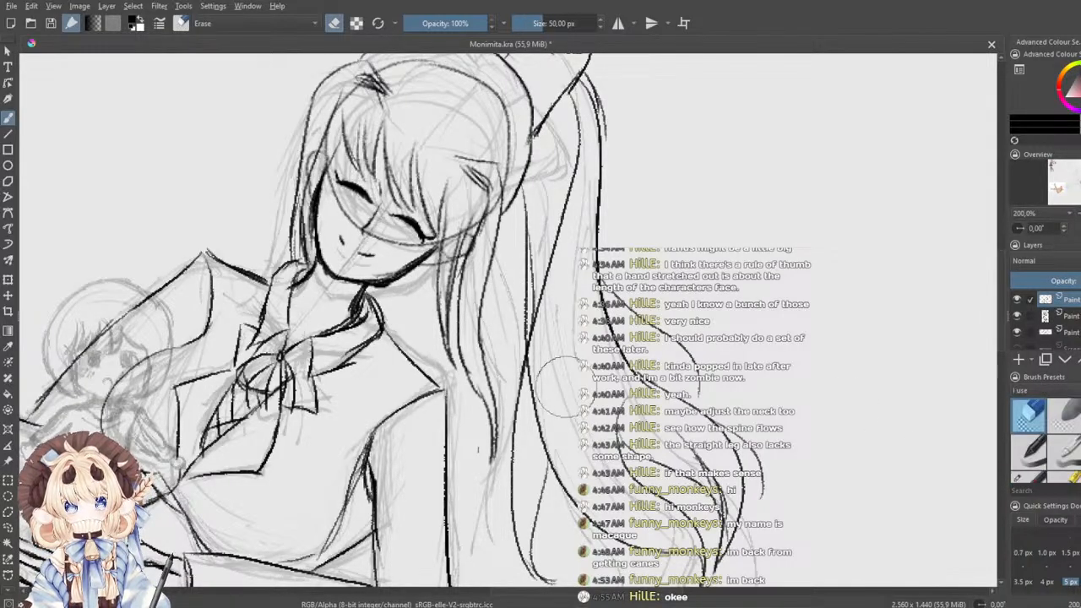
left_click_drag(533, 395, 539, 365)
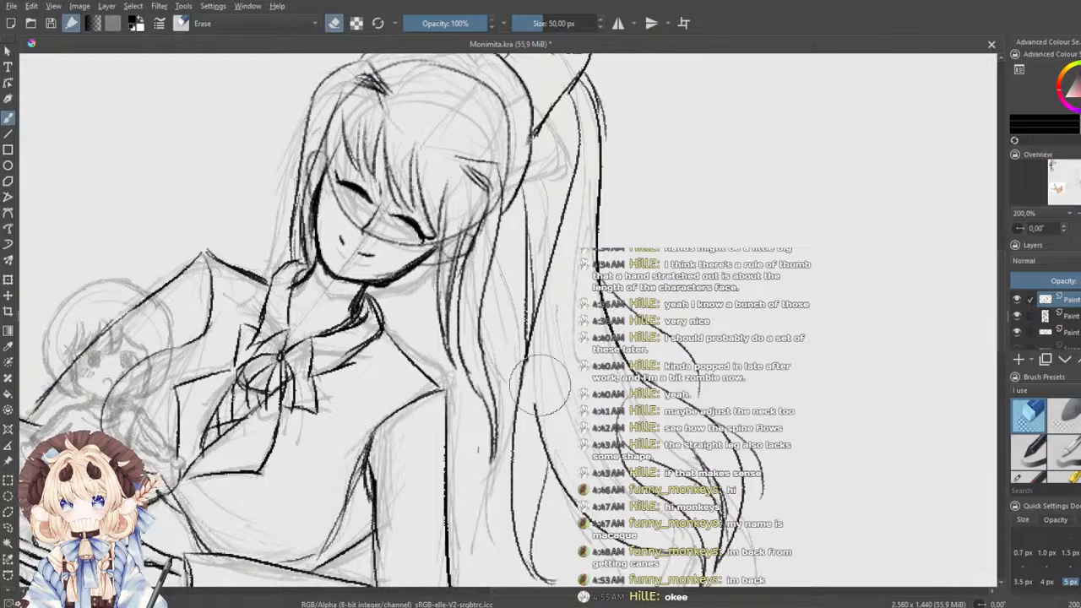
key("ctrl+z")
key("ctrl+z")
key("ctrl+z")
key("ctrl+z")
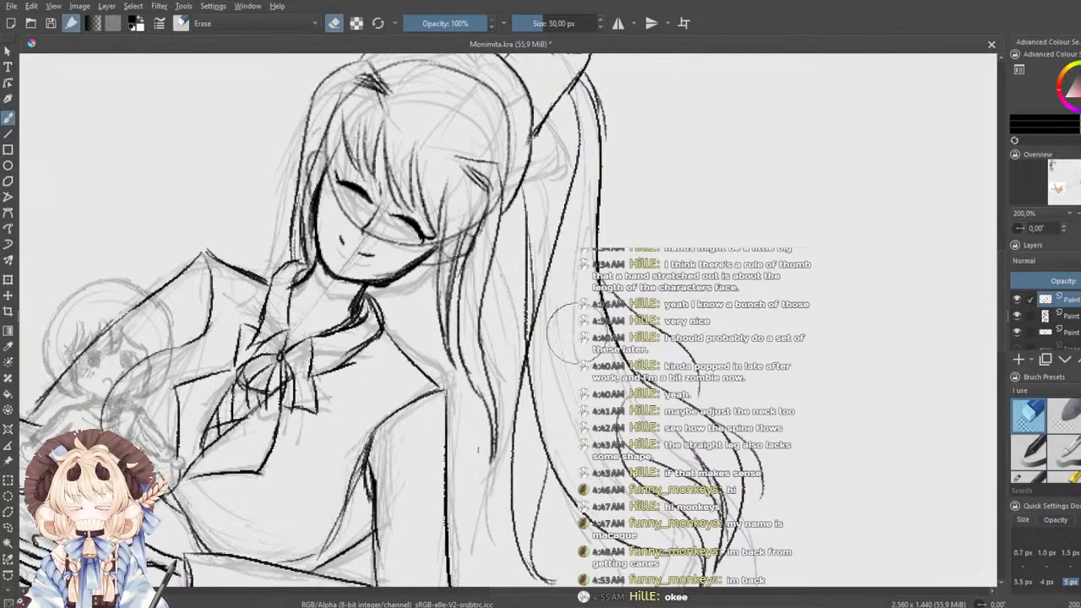
- Try to thicken the ponytail's inner contour beside the side hair with repeated overlapping strokes
left_click(1038, 480)
left_click_drag(676, 372, 674, 406)
key("ctrl+z")
left_click_drag(525, 208, 530, 347)
left_click_drag(532, 296, 514, 412)
key("ctrl+z")
left_click_drag(529, 301, 516, 420)
left_click_drag(521, 222, 528, 371)
left_click_drag(530, 324, 516, 454)
left_click_drag(521, 372, 507, 512)
key("ctrl+z")
left_click_drag(527, 386, 512, 516)
mouse_move(500, 397)
left_mouse_down()
mouse_move(518, 327)
mouse_move(500, 286)
left_mouse_up()
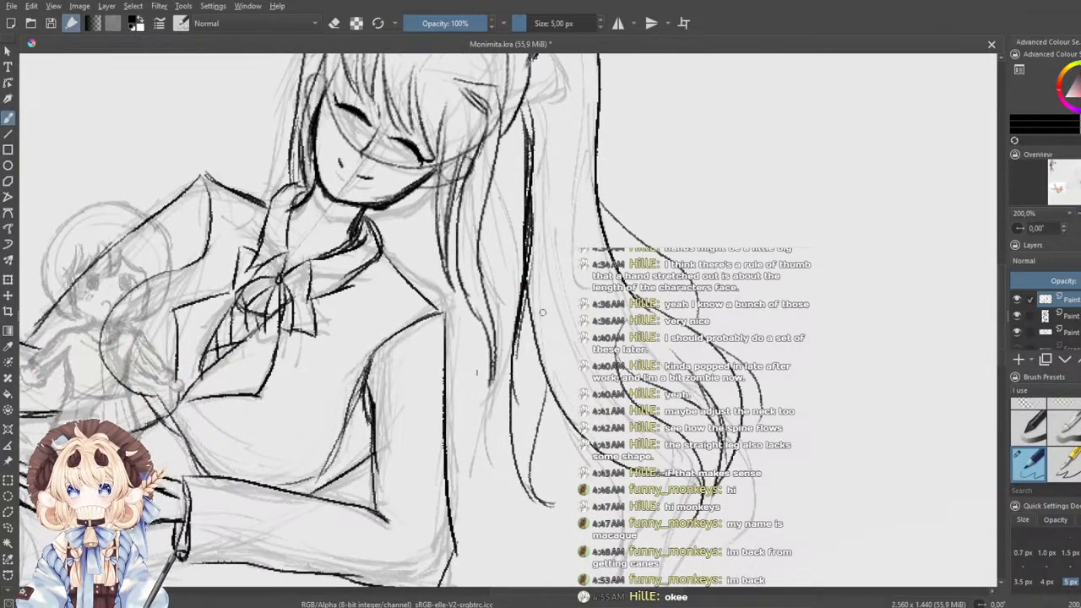
- Erase the thickened inner contour of the ponytail from behind the ear down to the shoulder
left_click(1029, 414)
left_click_drag(535, 321, 543, 303)
scroll(554, 307, "down", 2)
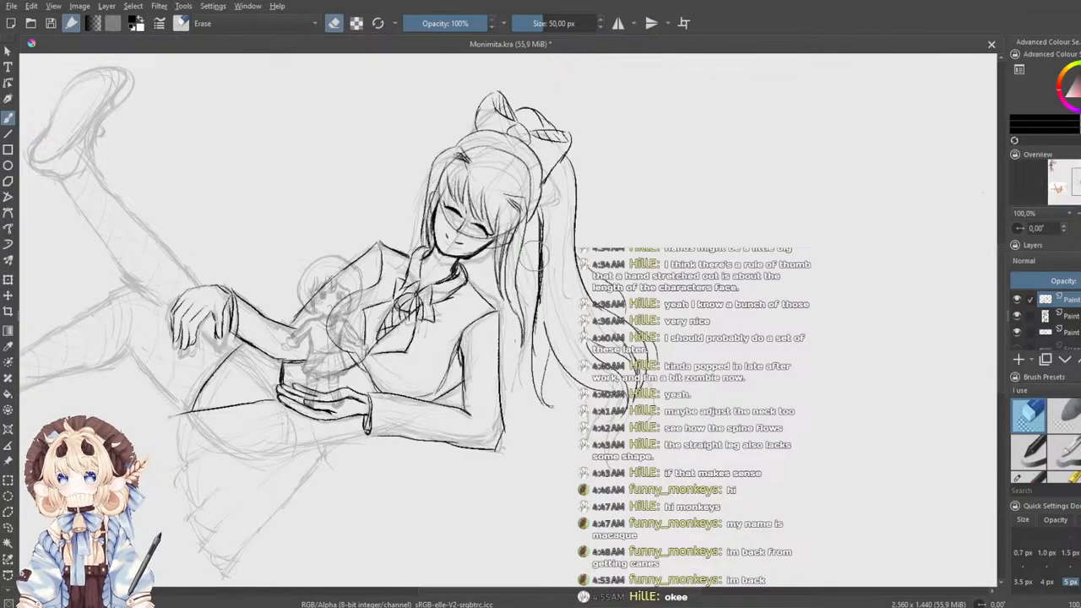
left_click_drag(525, 261, 567, 341)
scroll(578, 351, "up", 3)
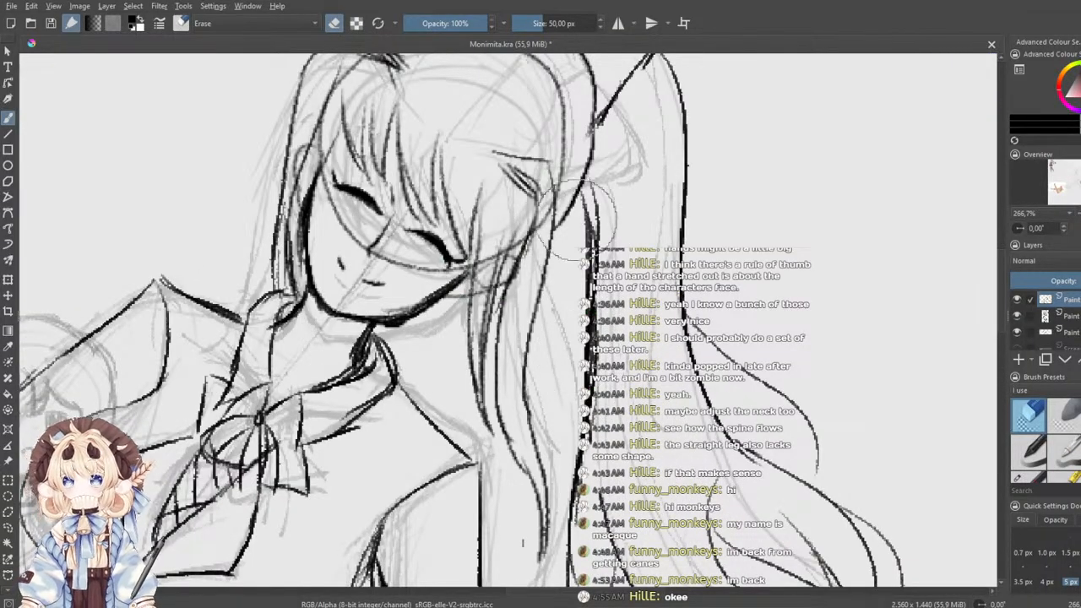
mouse_move(596, 207)
left_mouse_down()
mouse_move(571, 451)
mouse_move(582, 477)
left_mouse_up()
- Redraw the ponytail's inner contour with the inking pen as a thin curve from behind the ear down past the shoulder
left_click(1037, 480)
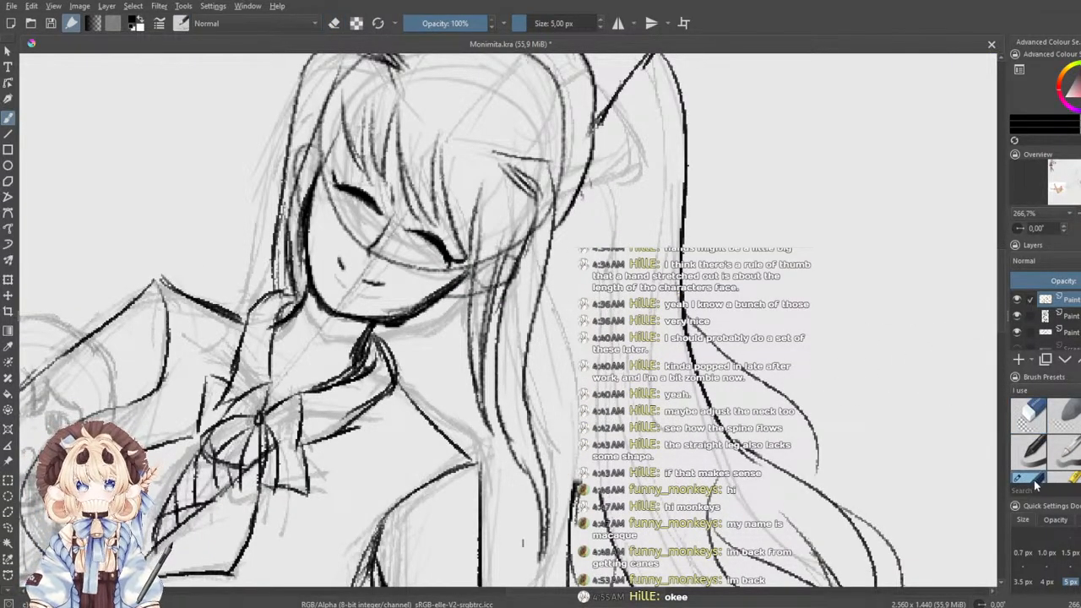
mouse_move(587, 182)
left_mouse_down()
mouse_move(602, 301)
mouse_move(572, 495)
left_mouse_up()
key("ctrl+z")
left_click_drag(599, 317, 568, 549)
key("ctrl+z")
left_click_drag(595, 324, 567, 533)
left_click_drag(539, 468, 539, 472)
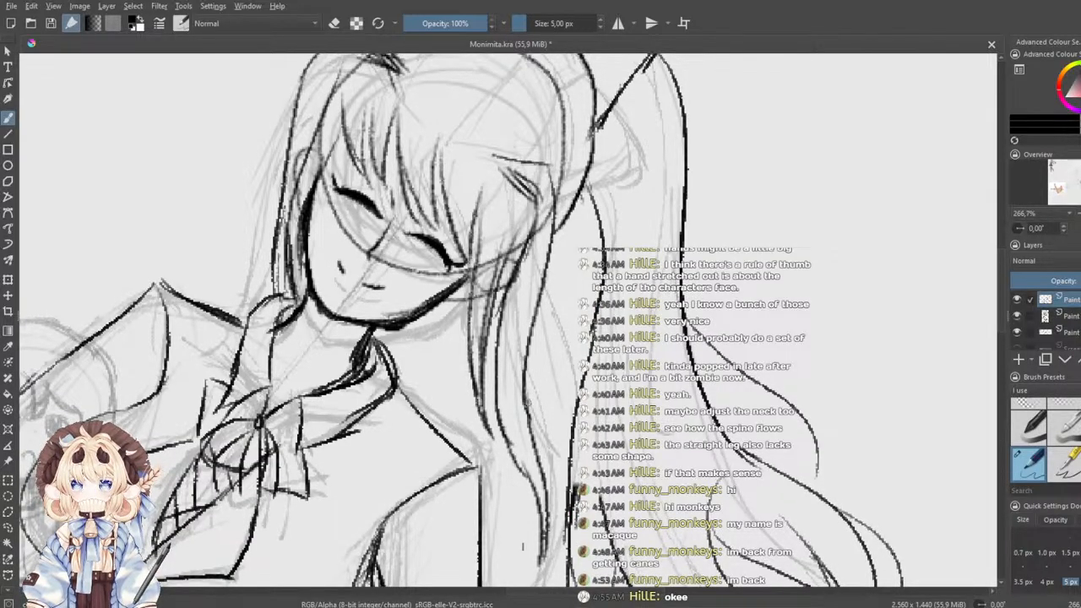
- Ink a long strand line from beneath the bow curving down inside the ponytail to join its lower contour
left_click_drag(655, 79, 597, 318)
key("ctrl+z")
left_click_drag(656, 75, 590, 469)
key("ctrl+z")
mouse_move(644, 201)
left_mouse_down()
mouse_move(650, 130)
mouse_move(652, 196)
left_mouse_up()
left_click_drag(665, 78, 618, 338)
left_click_drag(658, 205, 613, 461)
left_click_drag(635, 325, 614, 509)
key("ctrl+z")
left_click_drag(625, 324, 616, 522)
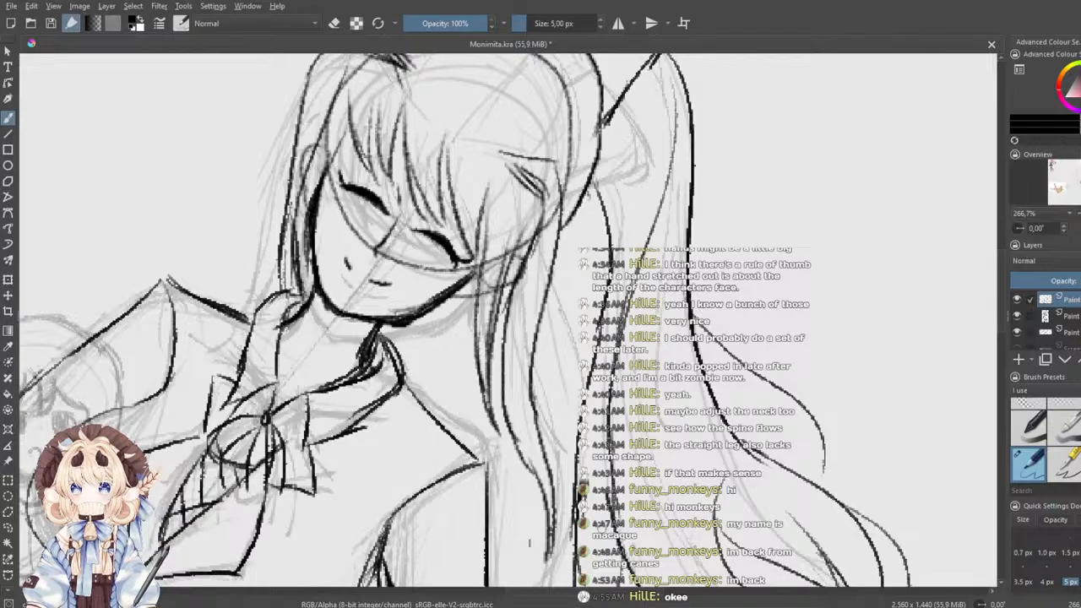
- Ink the hem edges of the skirt's first two pleats and the fold line between them, below the hand holding the figure
key("1")
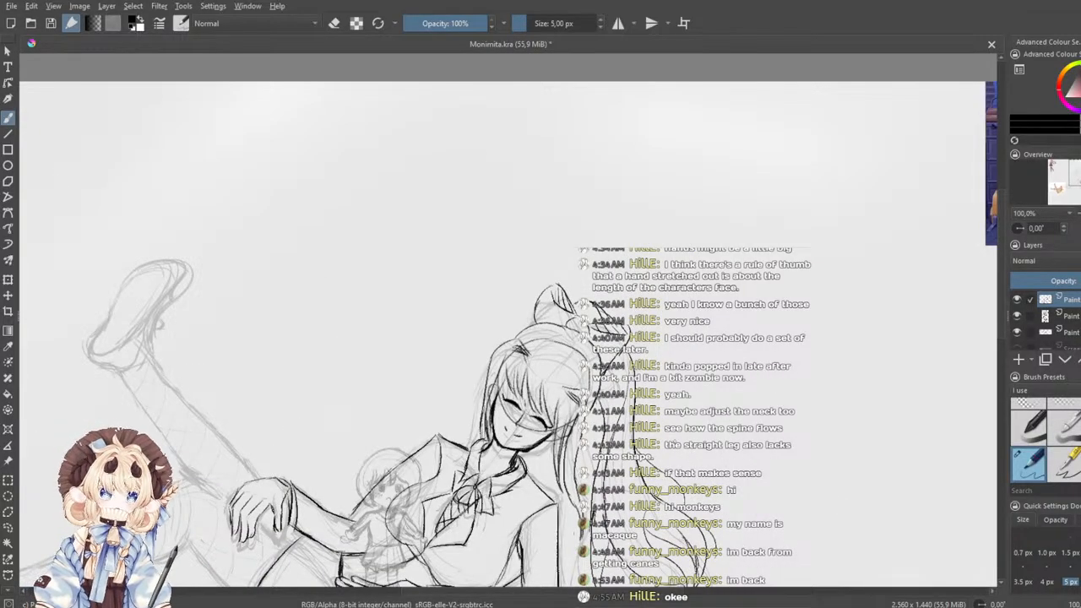
left_click_drag(507, 372, 554, 320)
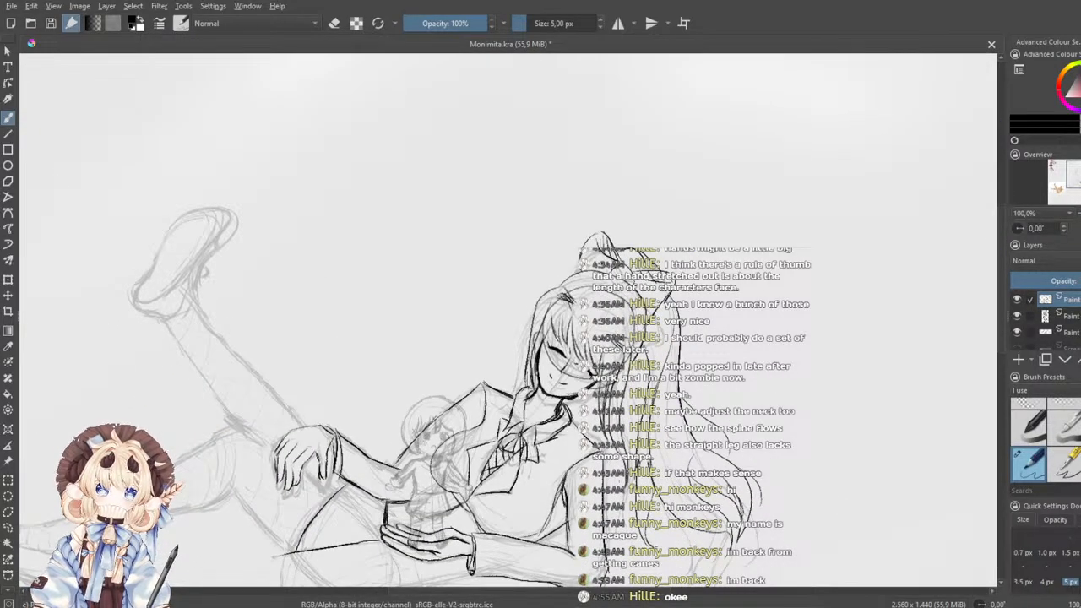
scroll(624, 402, "up", 1)
mouse_move(616, 403)
left_mouse_down()
mouse_move(739, 314)
mouse_move(877, 301)
mouse_move(901, 246)
left_mouse_up()
left_click_drag(600, 481, 604, 420)
scroll(604, 420, "up", 1)
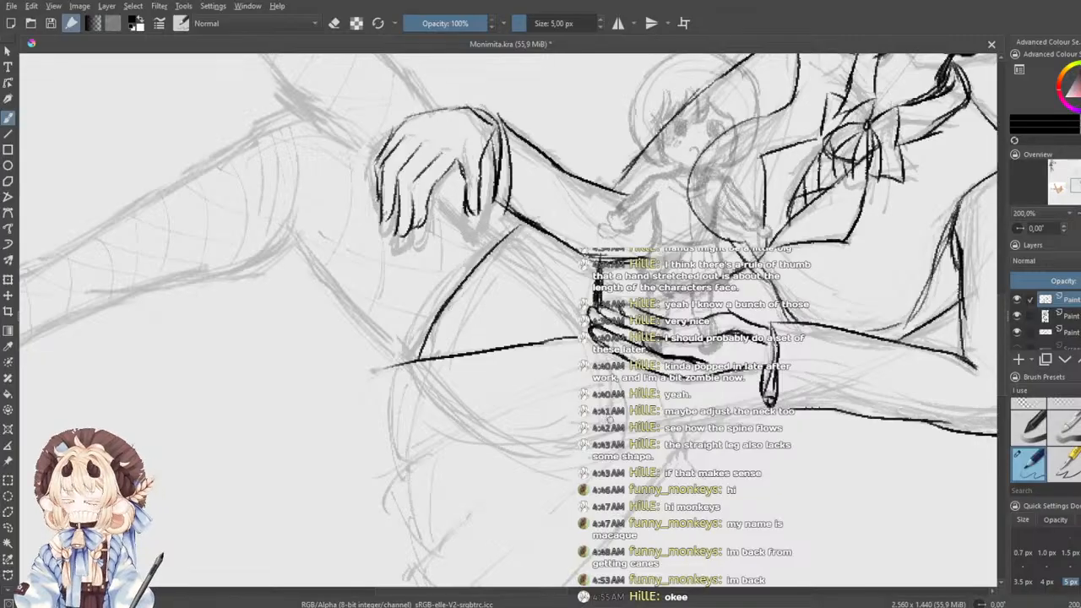
left_click_drag(607, 419, 636, 387)
left_click_drag(423, 331, 422, 452)
left_click_drag(602, 353, 395, 459)
mouse_move(407, 452)
left_mouse_down()
mouse_move(434, 546)
mouse_move(420, 512)
mouse_move(437, 532)
left_mouse_up()
key("ctrl+z")
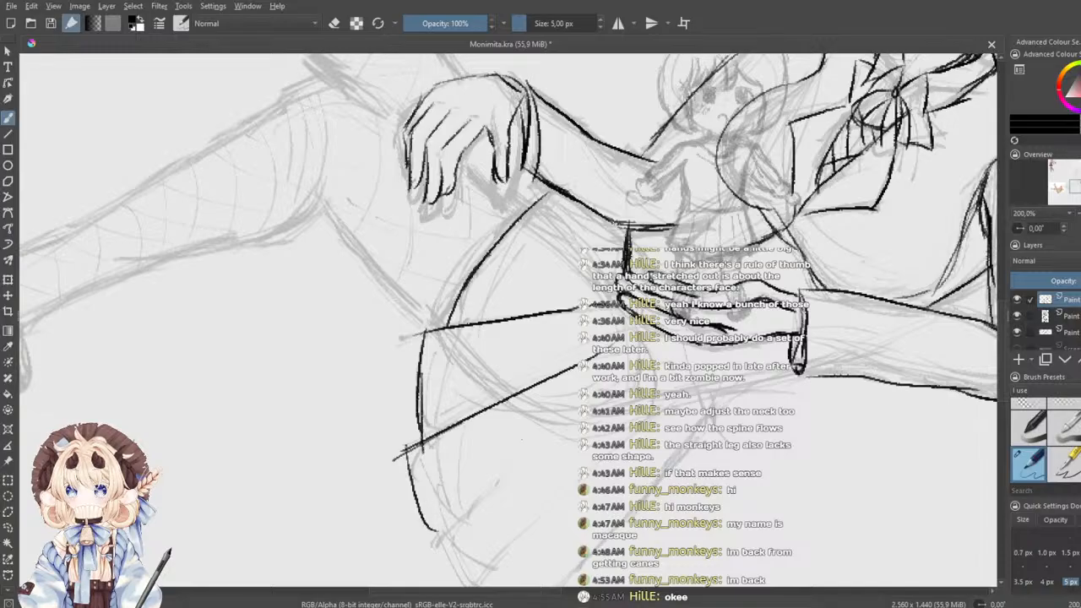
- Draw the following skirt pleats with fold lines fanning out from the waist and short hem edges at their ends
left_click_drag(621, 382, 436, 523)
left_click_drag(510, 469, 416, 559)
left_click_drag(434, 505, 424, 417)
mouse_move(409, 464)
left_mouse_down()
mouse_move(461, 522)
mouse_move(512, 438)
left_mouse_up()
mouse_move(626, 340)
left_mouse_down()
mouse_move(455, 544)
mouse_move(507, 581)
left_mouse_up()
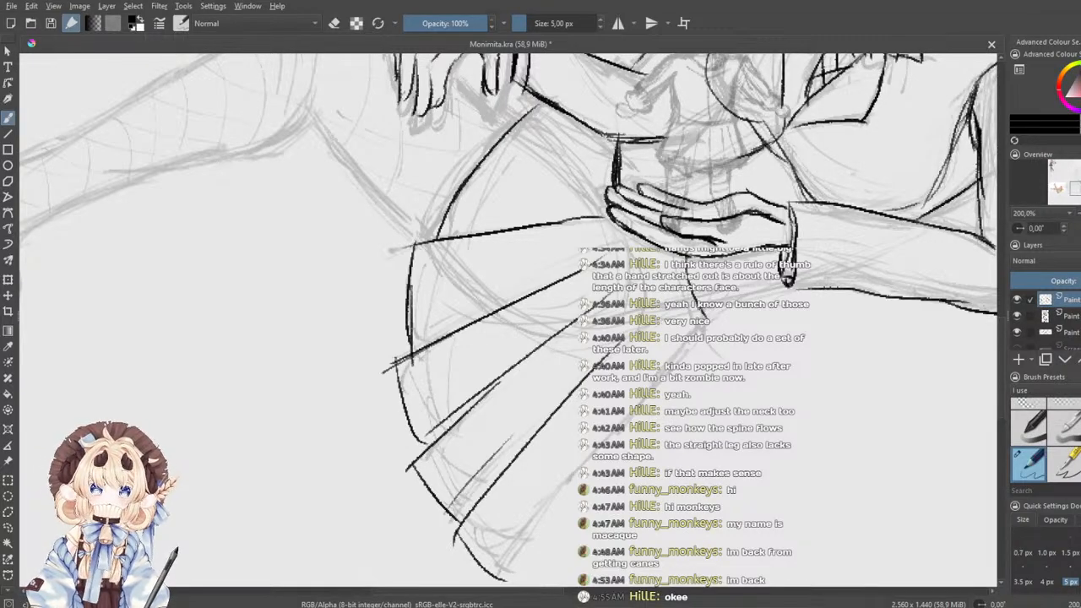
- Ink the skirt's last pleat with the edge line below the wrist and long fold lines running down to the hem
mouse_move(789, 284)
left_mouse_down()
mouse_move(736, 338)
mouse_move(737, 360)
mouse_move(633, 409)
left_mouse_up()
left_click_drag(706, 333, 595, 488)
left_click_drag(642, 409, 536, 566)
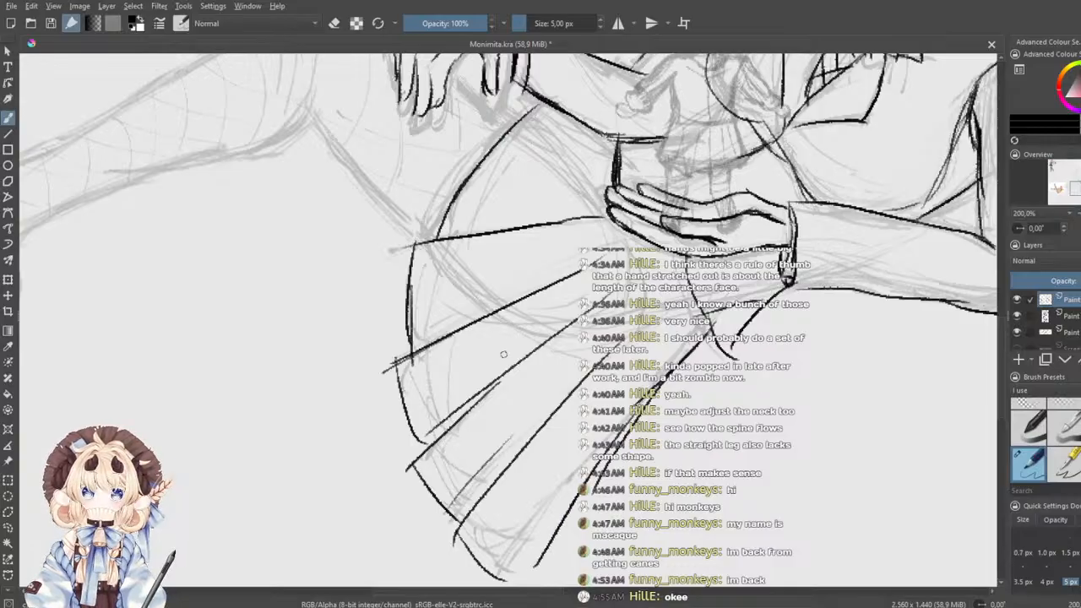
left_click_drag(504, 265, 460, 224)
left_click_drag(438, 527, 485, 548)
key("ctrl+z")
- Show the contest announcement banner's layer to read the announcement, and hide it again
scroll(553, 464, "down", 3)
scroll(1075, 327, "down", 2)
scroll(1047, 319, "up", 2)
scroll(1060, 333, "down", 1)
left_click(1018, 307)
left_click_drag(811, 439, 551, 310)
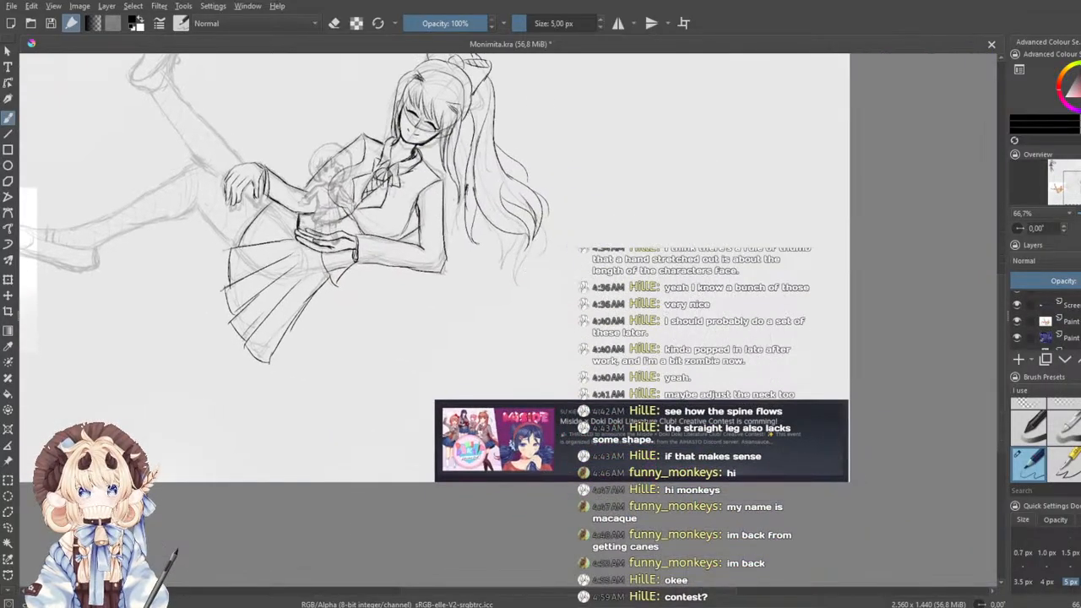
scroll(714, 495, "up", 2)
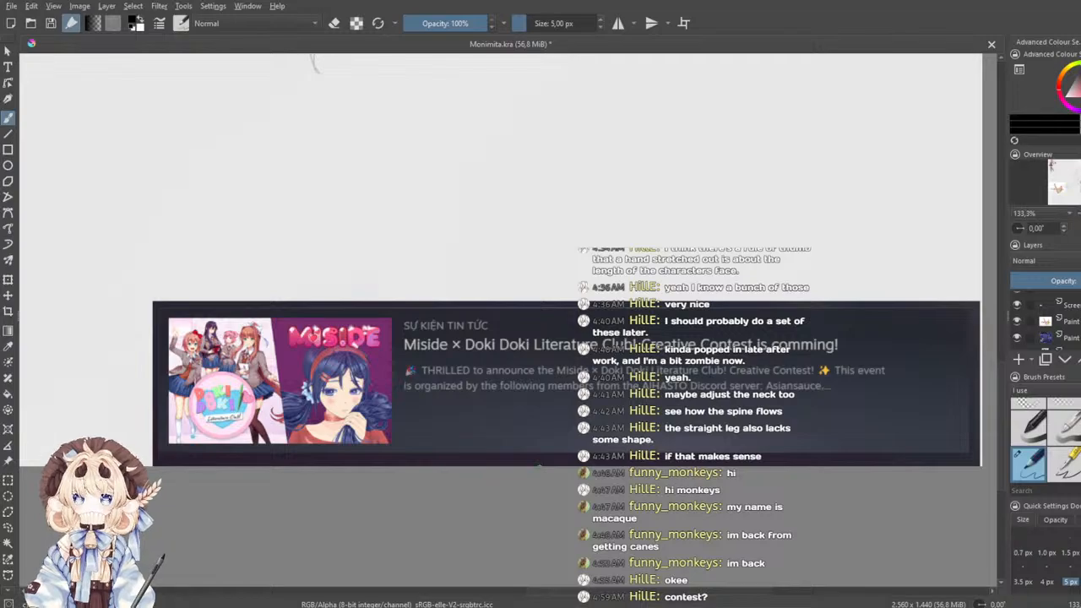
scroll(545, 471, "down", 1)
left_click_drag(505, 487, 588, 507)
scroll(584, 491, "down", 1)
left_click_drag(877, 350, 894, 359)
scroll(1041, 327, "up", 2)
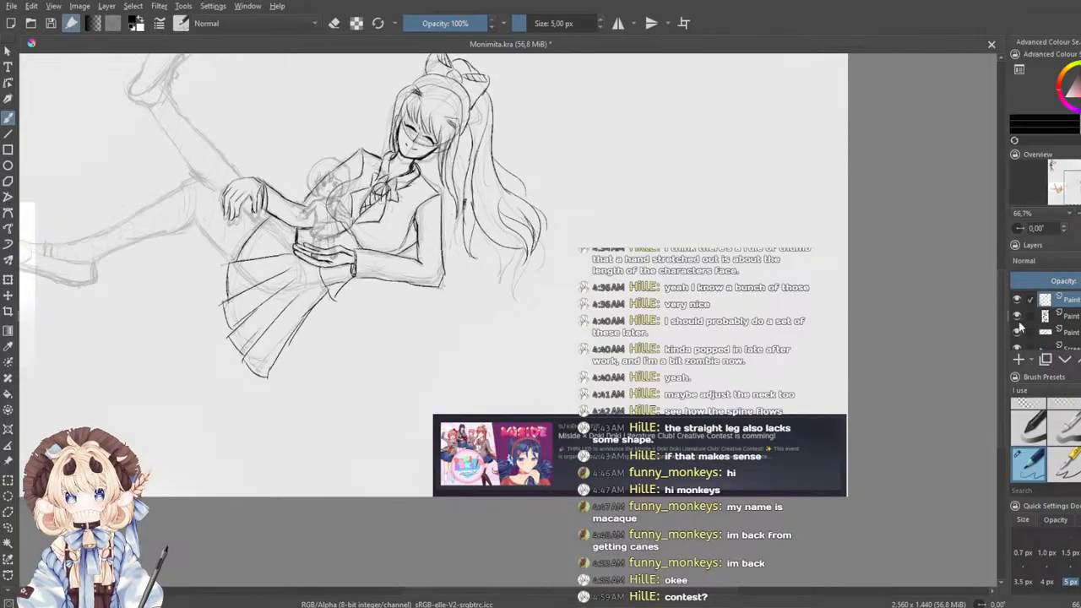
scroll(1018, 328, "down", 2)
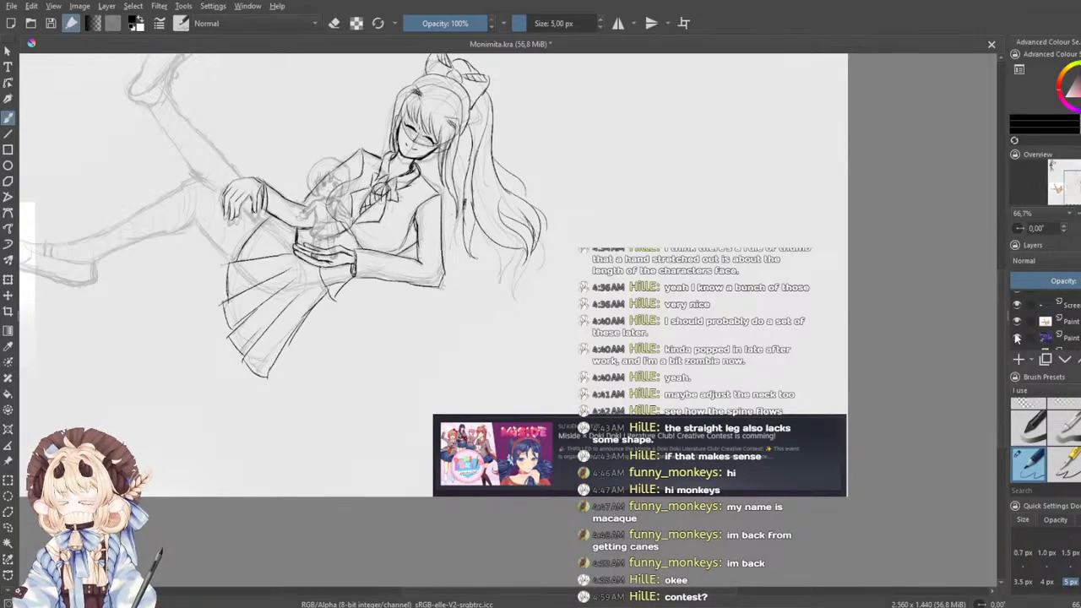
scroll(1018, 338, "up", 2)
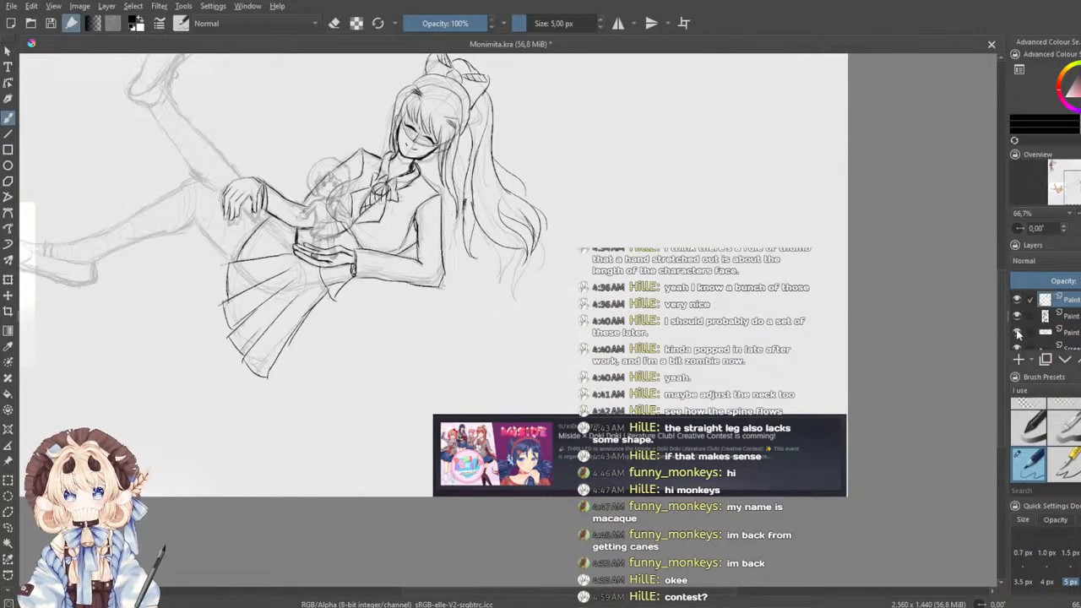
scroll(1020, 338, "down", 2)
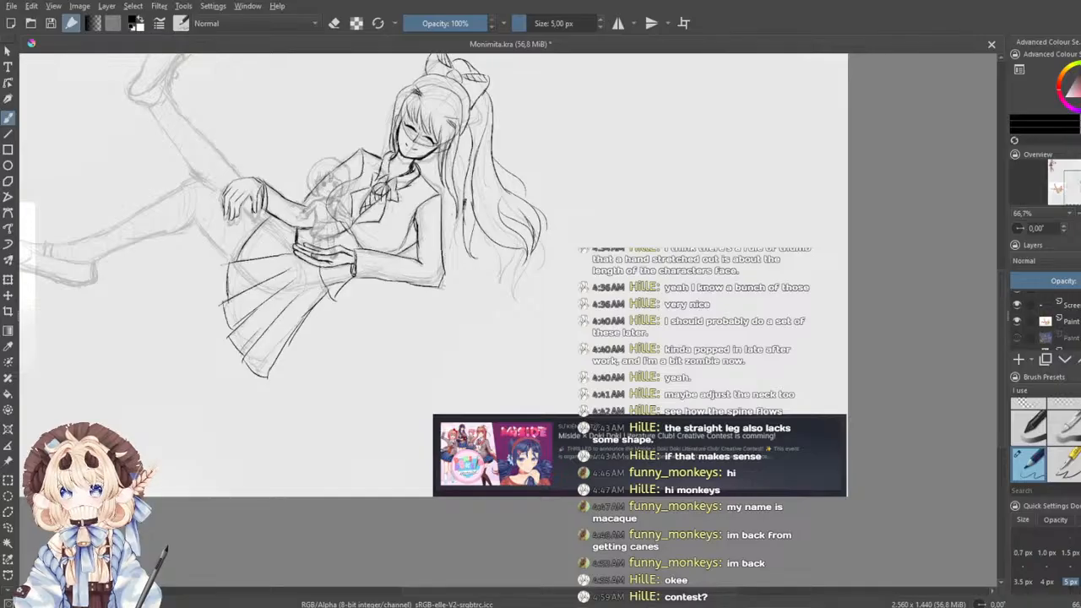
scroll(1018, 334, "up", 2)
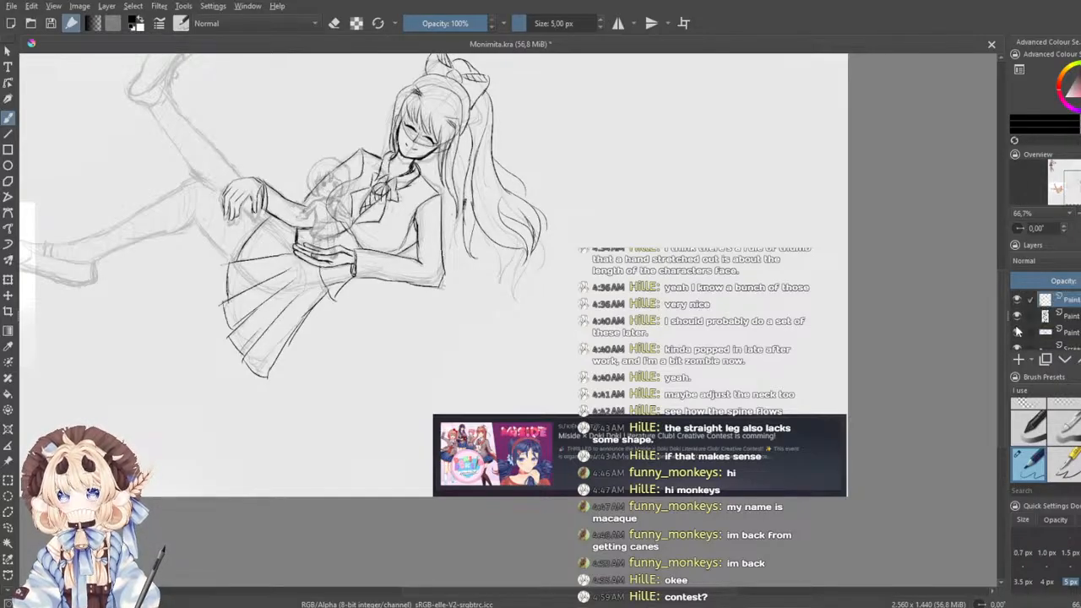
left_click_drag(658, 304, 867, 415)
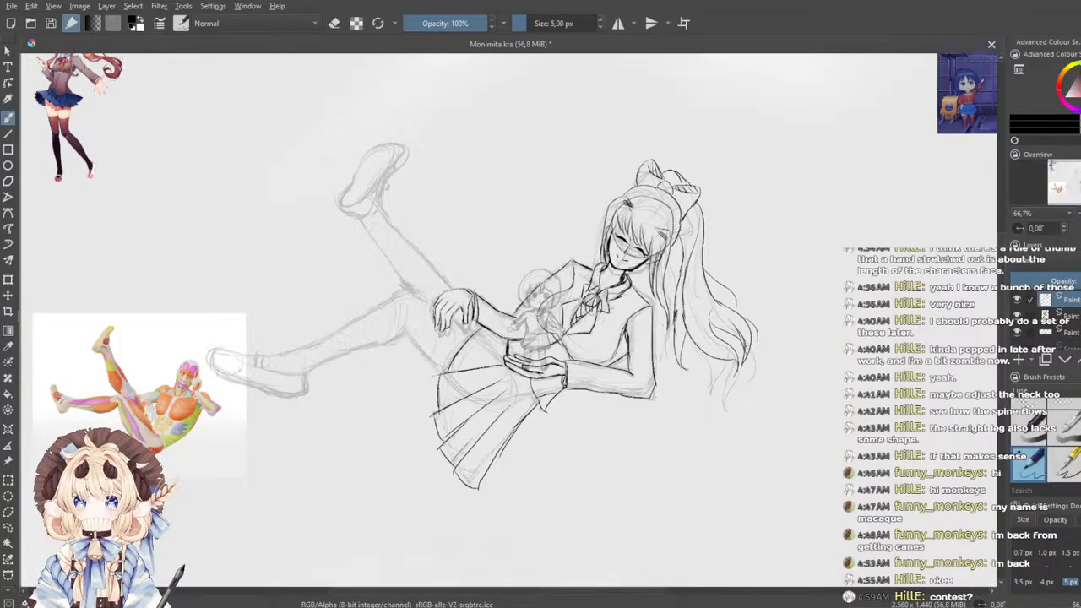
- Extend the pleat fold lines up to the waist and add the short overlapping fold beneath the palm
scroll(603, 437, "up", 4)
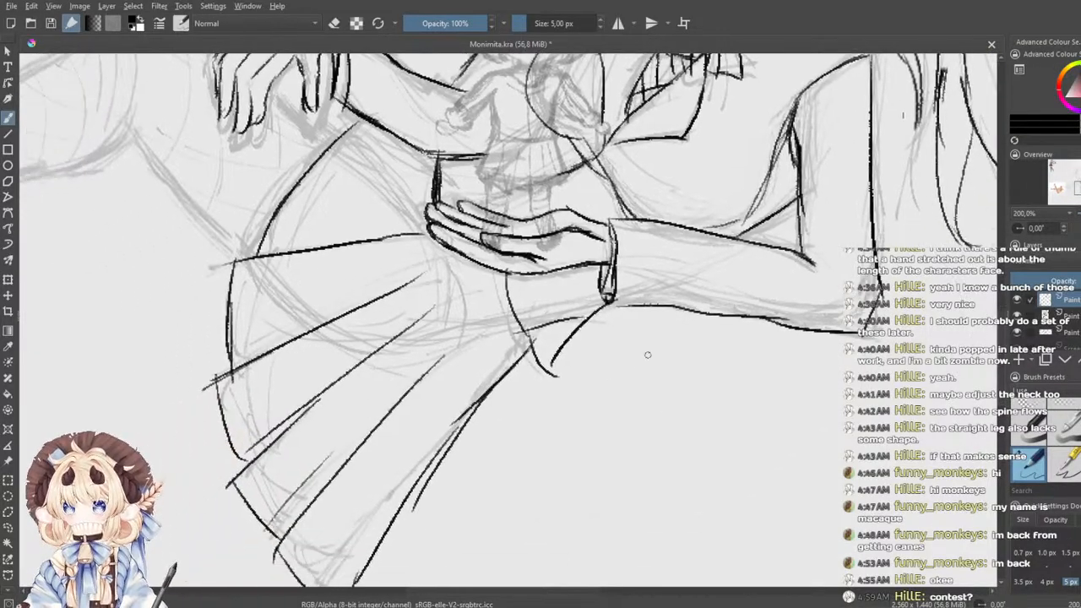
left_click_drag(355, 408, 488, 306)
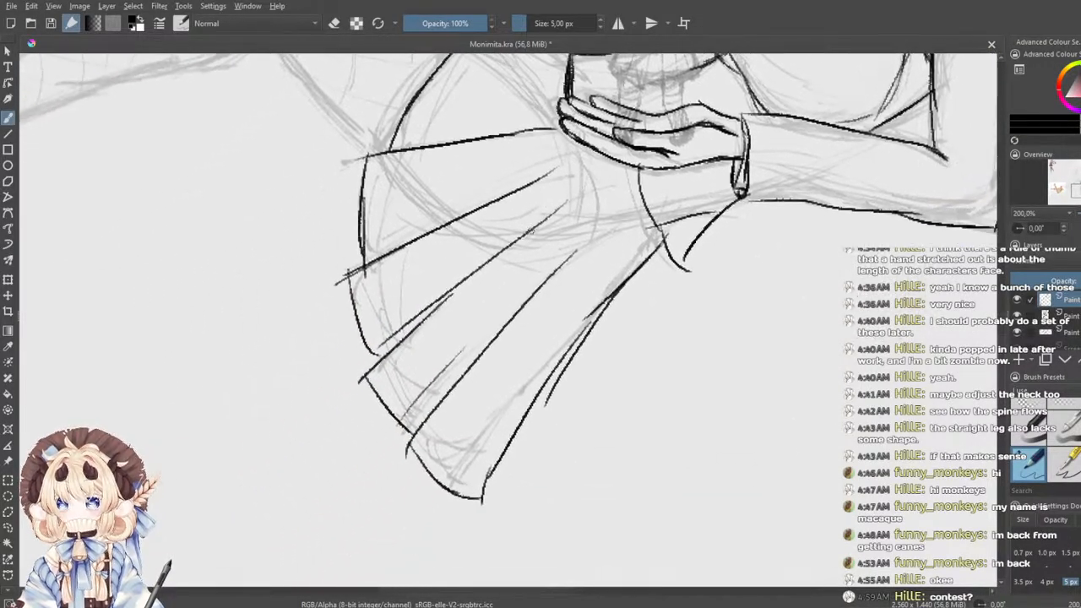
mouse_move(579, 133)
left_mouse_down()
mouse_move(502, 261)
mouse_move(563, 371)
left_mouse_up()
left_click_drag(538, 300, 575, 376)
left_click_drag(465, 346, 540, 299)
left_click_drag(448, 314, 525, 280)
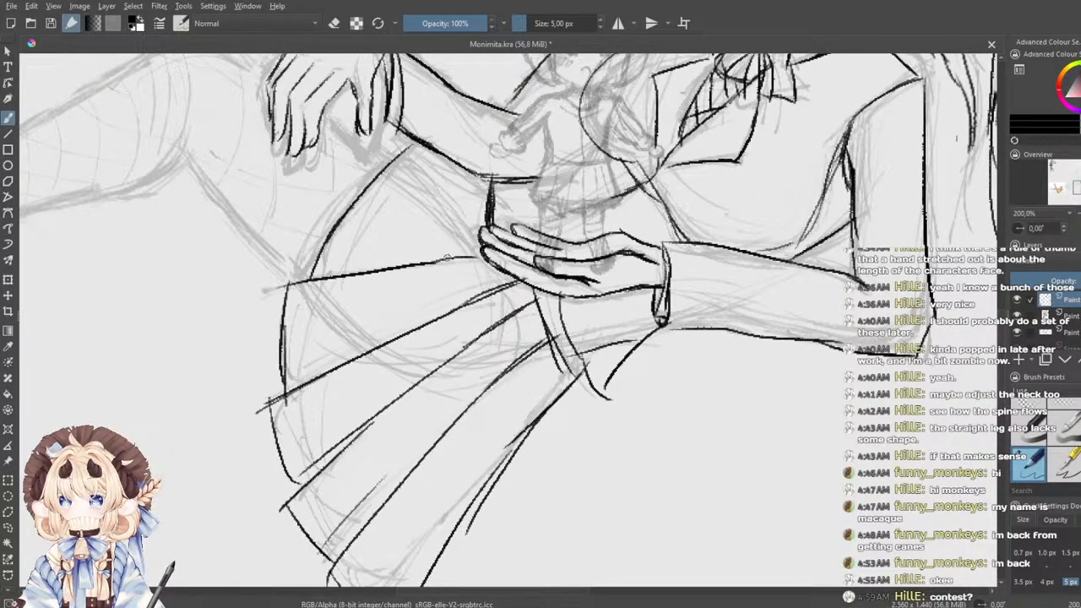
- Reinforce the skirt's upper edge near the hip and round off the last pleat's corner below the wrist
left_click_drag(364, 184, 346, 242)
mouse_move(400, 197)
left_mouse_down()
mouse_move(329, 268)
mouse_move(291, 337)
left_mouse_up()
mouse_move(315, 306)
left_mouse_down()
mouse_move(294, 338)
mouse_move(346, 336)
mouse_move(341, 273)
left_mouse_up()
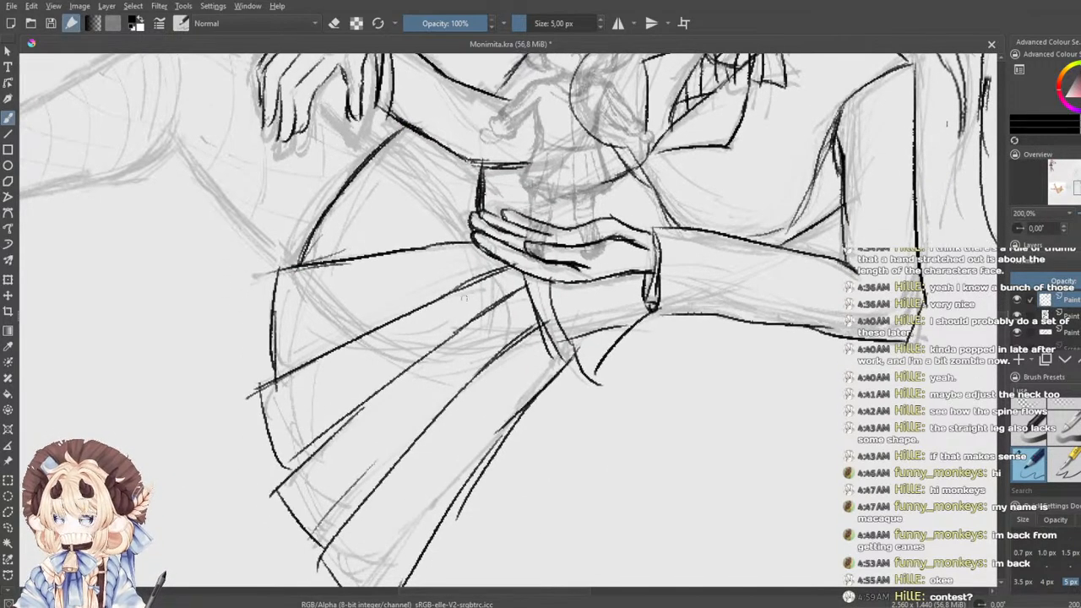
mouse_move(532, 317)
left_mouse_down()
mouse_move(566, 363)
mouse_move(544, 394)
left_mouse_up()
left_click_drag(574, 354, 543, 397)
mouse_move(644, 316)
left_mouse_down()
mouse_move(571, 381)
mouse_move(631, 373)
left_mouse_up()
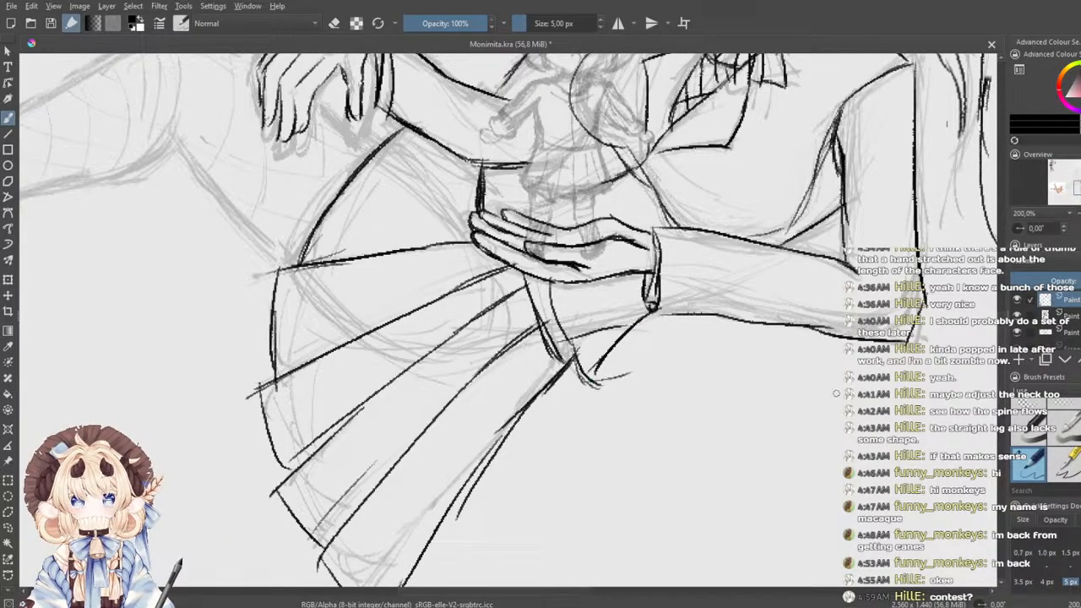
left_click_drag(570, 350, 563, 370)
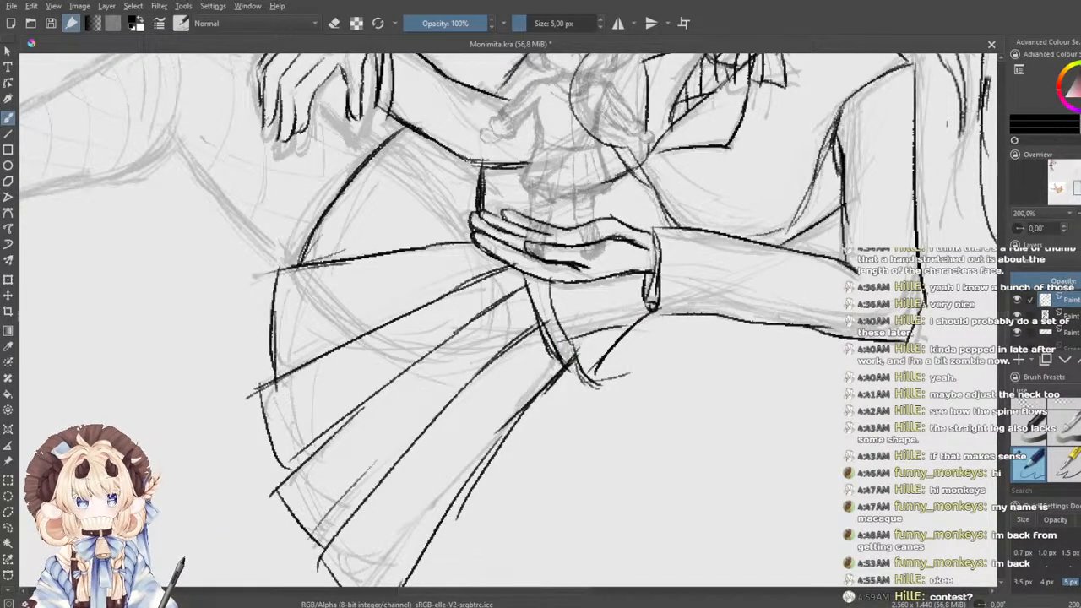
- Erase part of the pleat edge just below the wrist and re-ink it as one clean line
left_click(1039, 405)
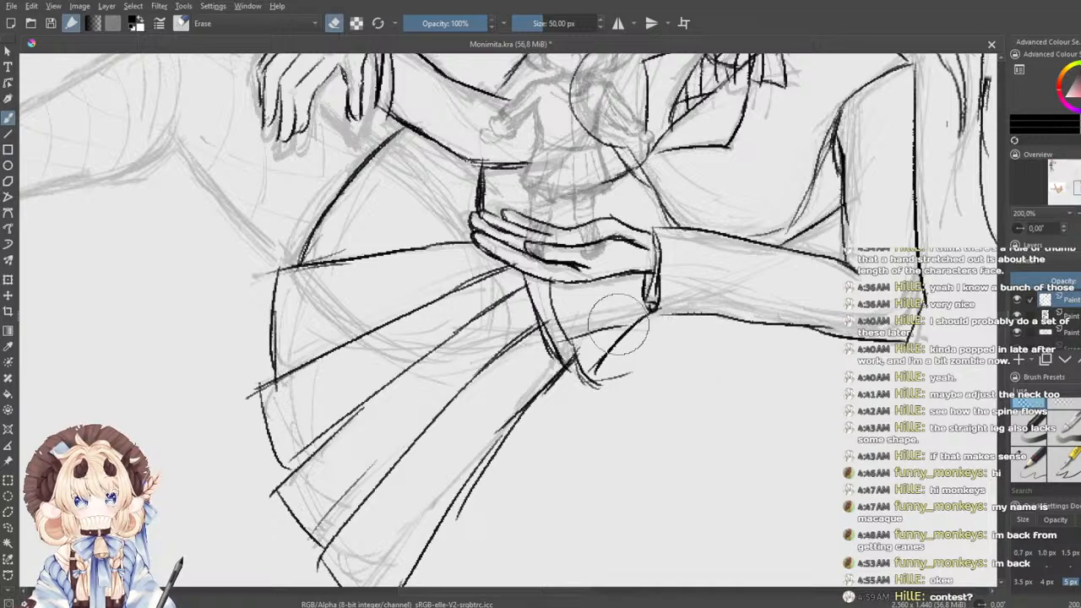
left_click_drag(619, 324, 615, 318)
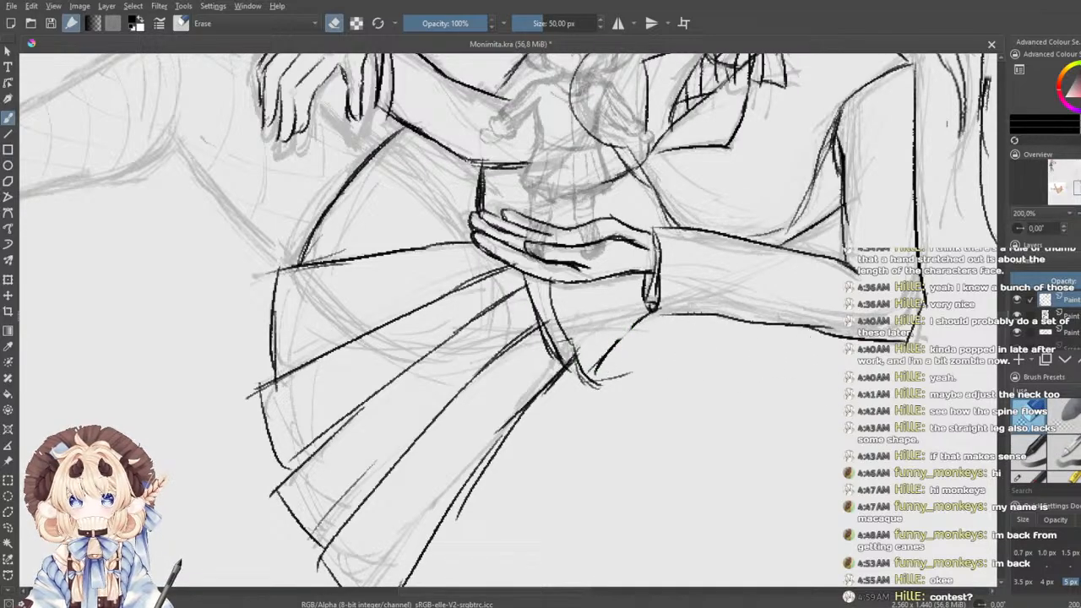
key("slash")
left_click_drag(650, 316, 590, 387)
- Ink the upper contour of the lower leg from mid-shin over the knee, redoing strokes until the curve is smooth
left_click_drag(411, 263, 505, 381)
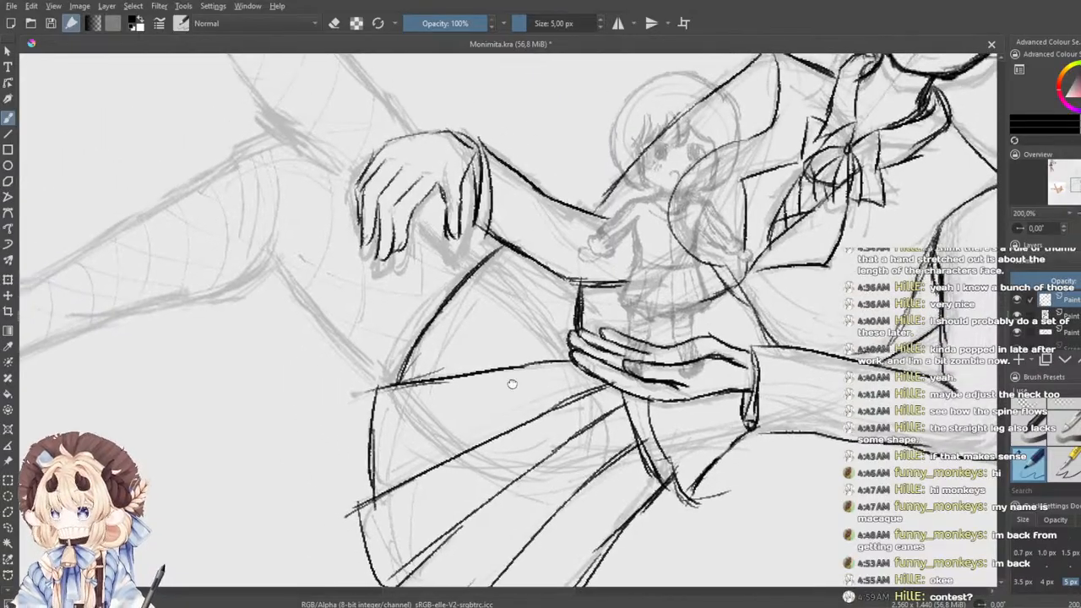
left_click_drag(469, 324, 614, 440)
left_click_drag(409, 395, 749, 260)
mouse_move(472, 312)
left_mouse_down()
mouse_move(506, 363)
mouse_move(708, 206)
left_mouse_up()
key("ctrl+z")
left_click_drag(473, 341, 792, 188)
key("ctrl+z")
left_click_drag(670, 241, 774, 177)
left_click_drag(777, 174, 827, 193)
key("ctrl+z")
mouse_move(766, 181)
left_mouse_down()
mouse_move(814, 176)
mouse_move(851, 202)
left_mouse_up()
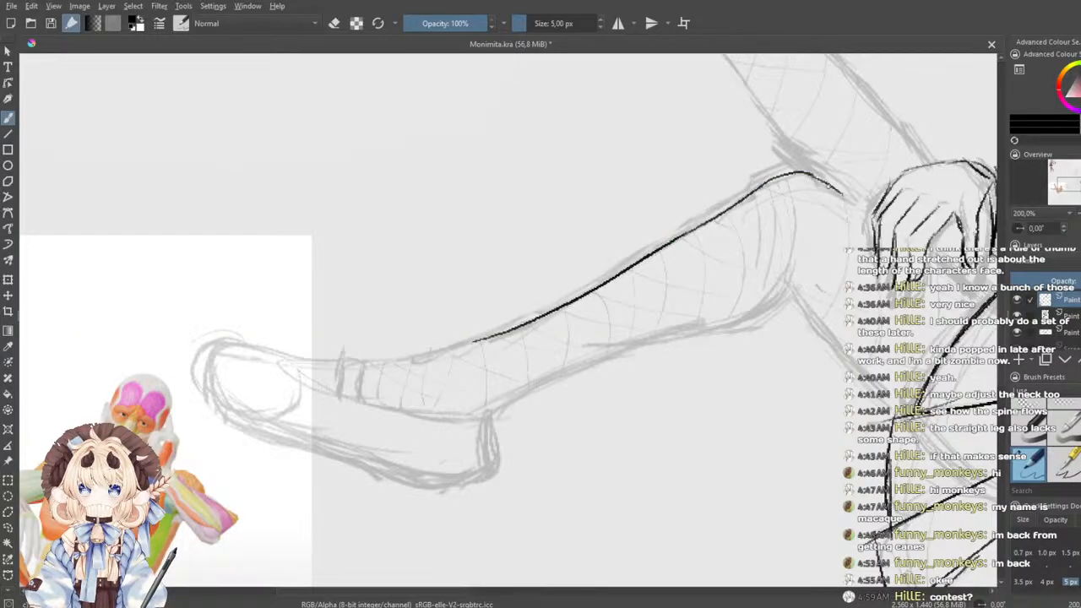
- Ink the underside of the same leg, covering the thigh behind the knee and the calf down to the heel
left_click_drag(793, 292, 845, 355)
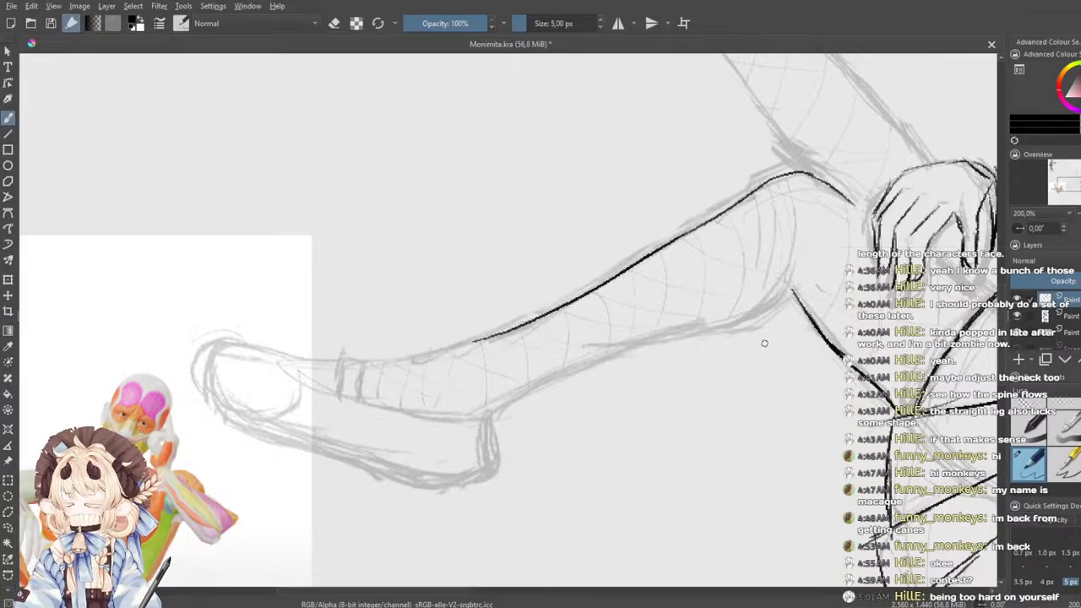
left_click_drag(789, 282, 698, 332)
key("ctrl+z")
mouse_move(797, 270)
left_mouse_down()
mouse_move(753, 317)
mouse_move(777, 316)
mouse_move(596, 367)
mouse_move(491, 414)
mouse_move(635, 357)
mouse_move(506, 407)
left_mouse_up()
key("ctrl+z")
key("ctrl+z")
key("ctrl+z")
key("ctrl+z")
left_click_drag(607, 359, 509, 409)
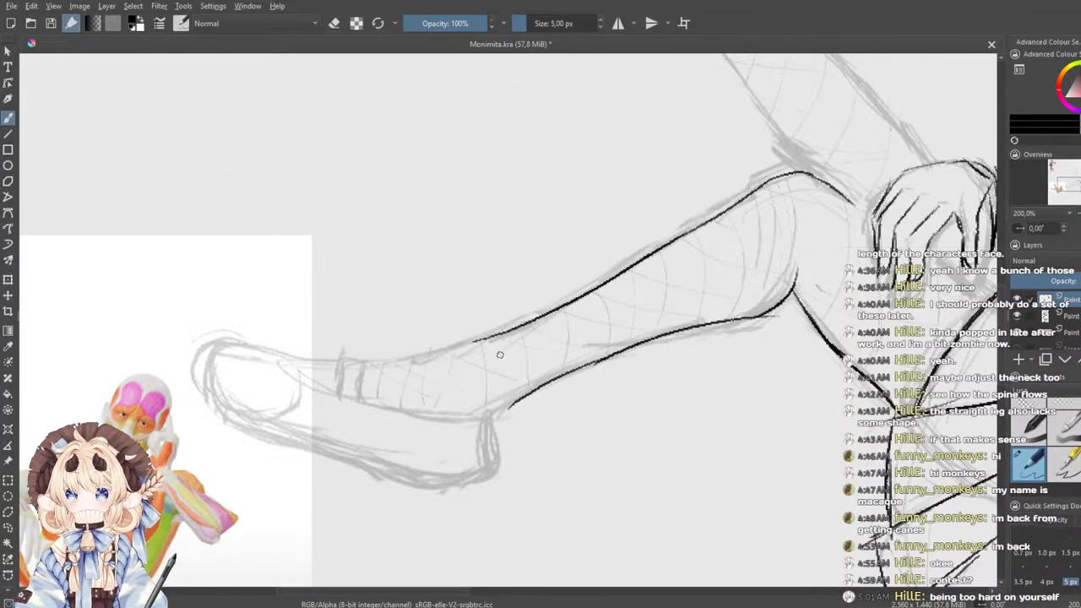
- Continue the shin line down to the instep and ink the shoe strap across the foot
left_click_drag(503, 356, 570, 371)
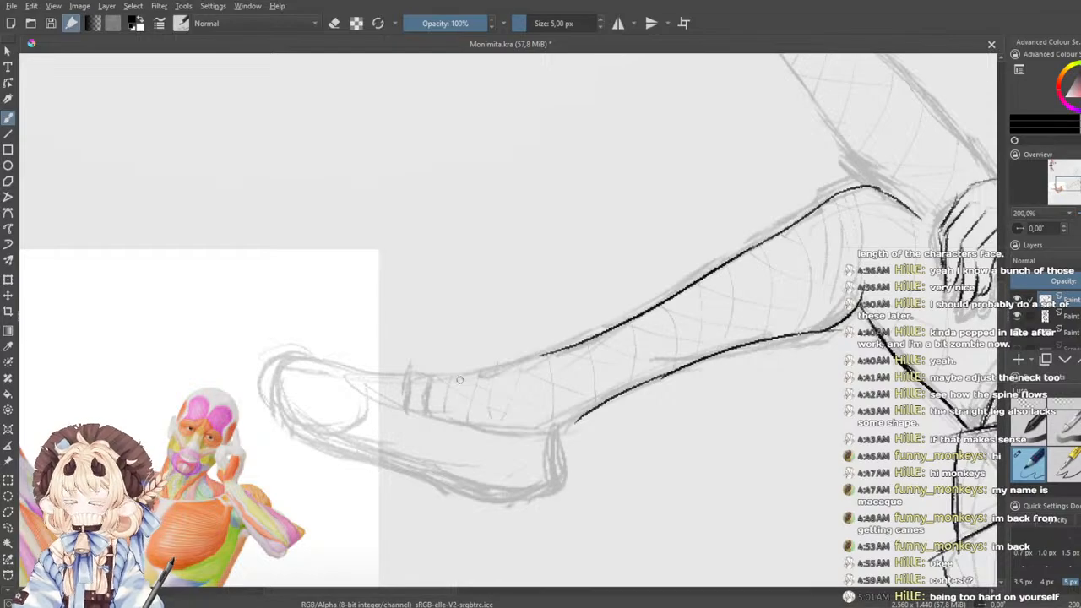
left_click_drag(440, 378, 549, 352)
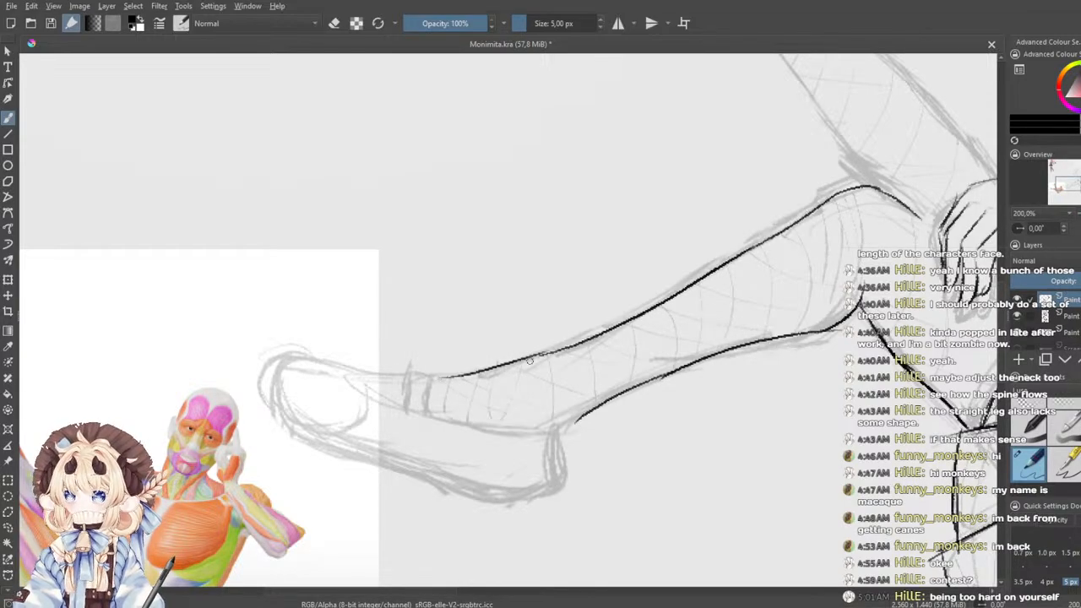
mouse_move(406, 366)
left_mouse_down()
mouse_move(407, 407)
mouse_move(429, 372)
left_mouse_up()
mouse_move(428, 372)
left_mouse_down()
mouse_move(421, 400)
mouse_move(404, 385)
mouse_move(409, 410)
left_mouse_up()
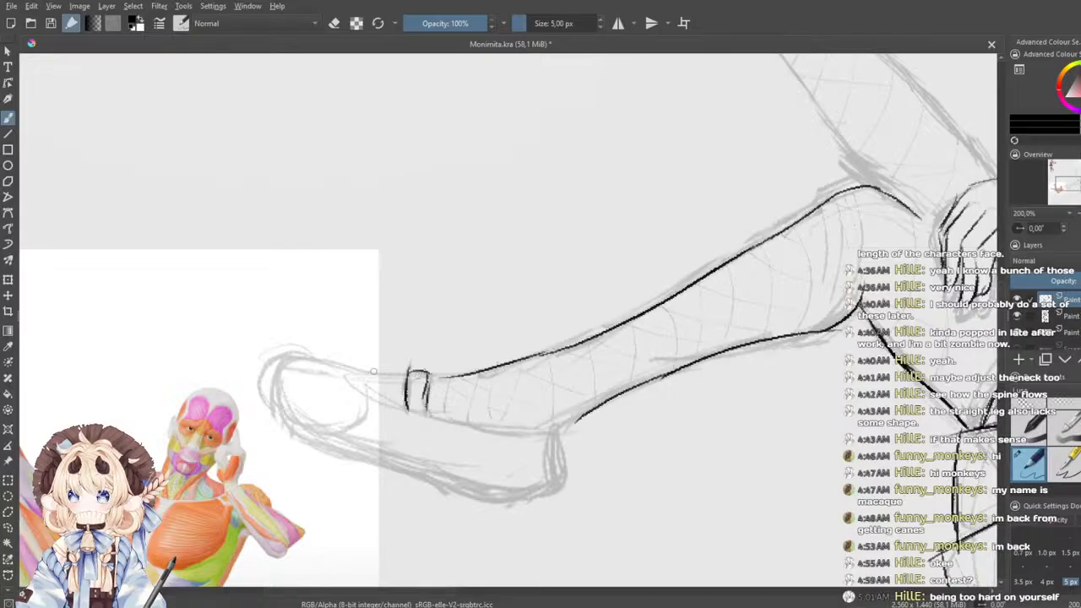
- Ink the lower foot's shoe with its opening edge, heel, rounded toe and bottom contour
mouse_move(396, 370)
left_mouse_down()
mouse_move(347, 368)
mouse_move(403, 374)
mouse_move(387, 396)
mouse_move(416, 414)
mouse_move(497, 426)
mouse_move(571, 421)
mouse_move(559, 486)
mouse_move(526, 494)
left_mouse_up()
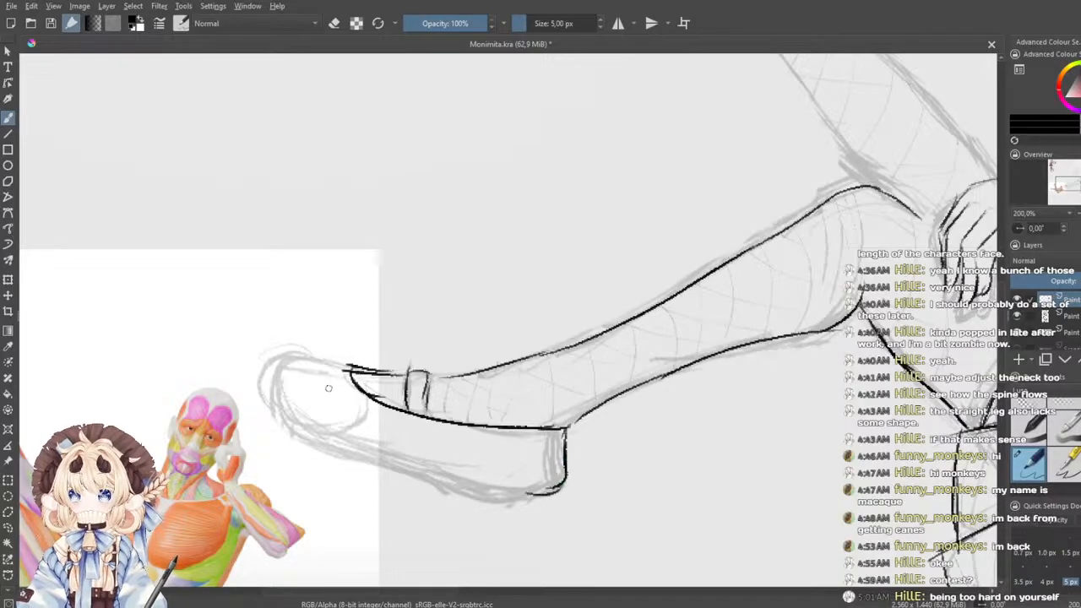
mouse_move(348, 368)
left_mouse_down()
mouse_move(283, 356)
mouse_move(280, 387)
mouse_move(295, 418)
mouse_move(357, 464)
left_mouse_up()
key("ctrl+z")
key("ctrl+z")
key("ctrl+z")
mouse_move(282, 358)
left_mouse_down()
mouse_move(295, 424)
mouse_move(386, 446)
left_mouse_up()
key("ctrl+z")
mouse_move(277, 406)
left_mouse_down()
mouse_move(469, 481)
mouse_move(522, 486)
mouse_move(523, 473)
mouse_move(569, 496)
mouse_move(531, 498)
mouse_move(565, 478)
mouse_move(561, 488)
left_mouse_up()
key("ctrl+z")
key("ctrl+z")
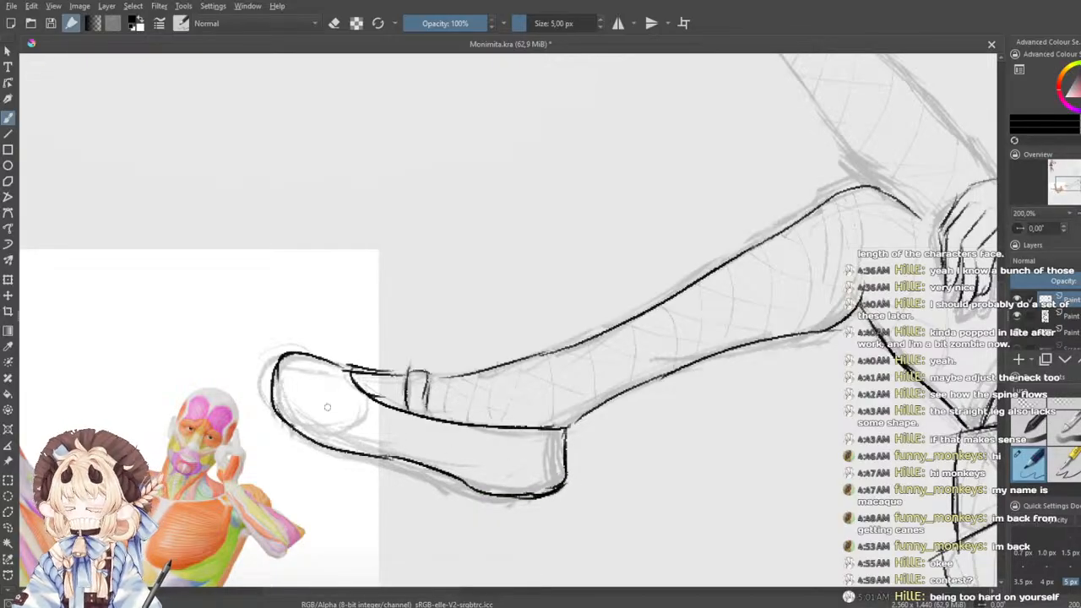
- Add a second contour under the shoe from toe to heel to give the sole thickness
mouse_move(268, 412)
left_mouse_down()
mouse_move(288, 438)
mouse_move(336, 449)
left_mouse_up()
key("ctrl+z")
mouse_move(275, 413)
left_mouse_down()
mouse_move(286, 439)
mouse_move(358, 461)
left_mouse_up()
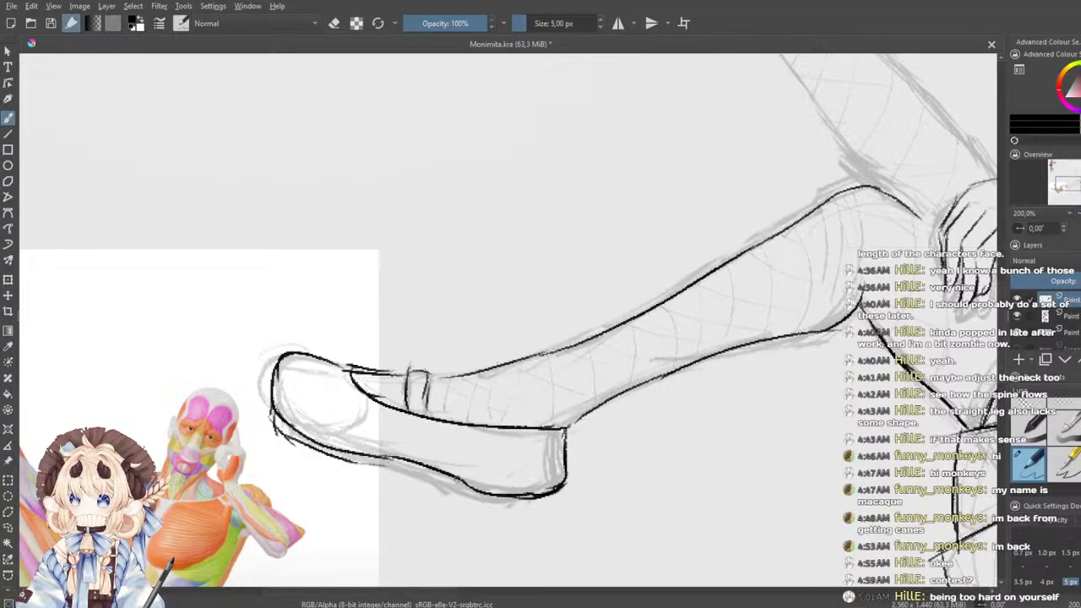
mouse_move(453, 492)
left_mouse_down()
mouse_move(536, 510)
mouse_move(520, 507)
mouse_move(553, 489)
mouse_move(539, 513)
left_mouse_up()
left_click_drag(363, 462, 492, 499)
key("ctrl+z")
mouse_move(439, 341)
left_mouse_down()
mouse_move(456, 350)
mouse_move(477, 335)
left_mouse_up()
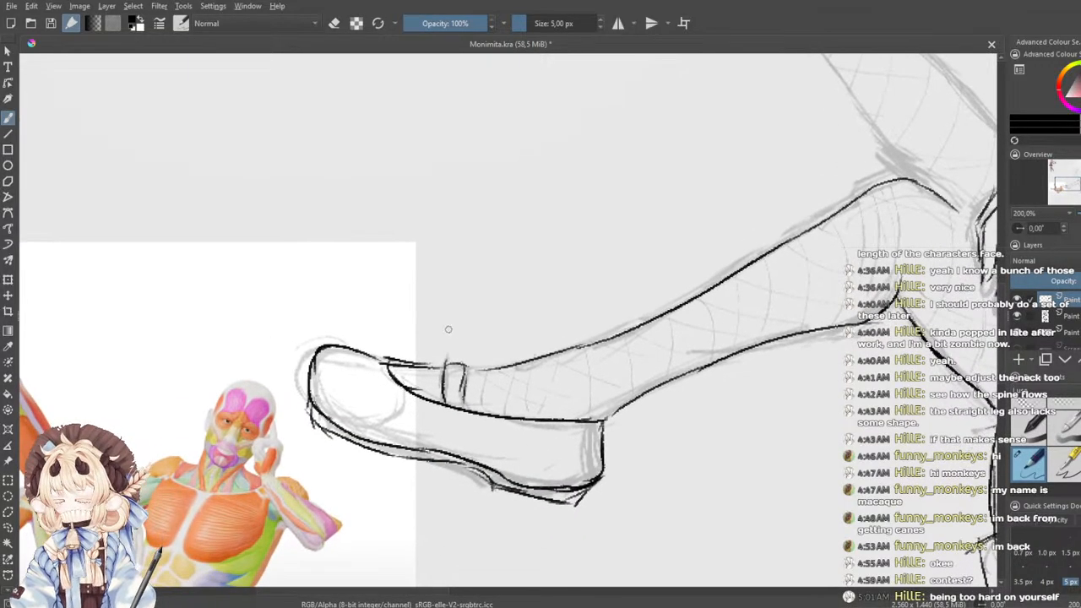
mouse_move(310, 387)
left_mouse_down()
mouse_move(311, 419)
mouse_move(326, 427)
left_mouse_up()
left_click_drag(450, 463, 492, 486)
key("ctrl+z")
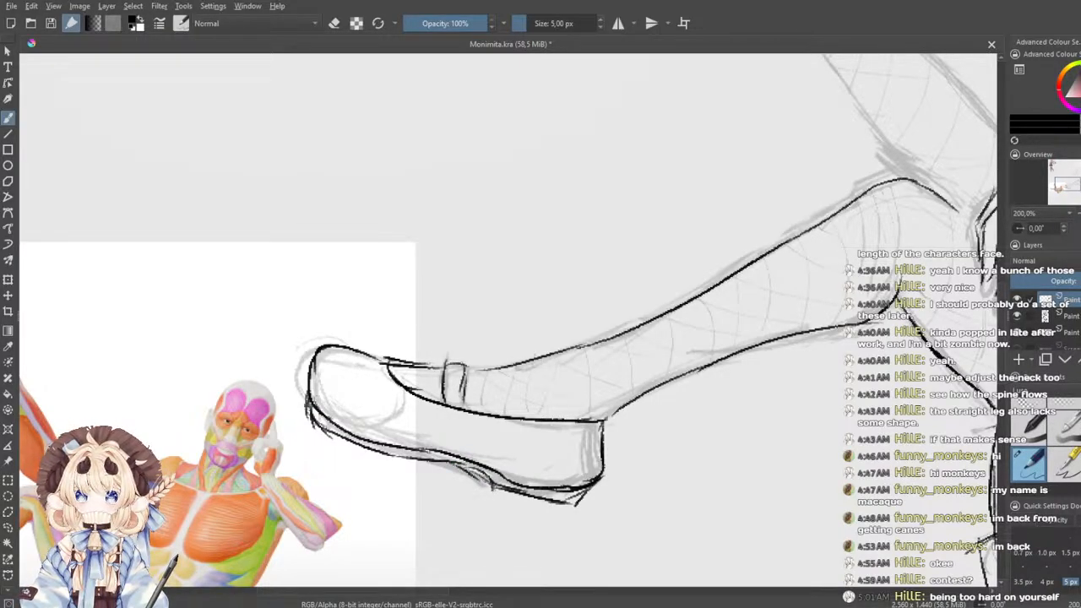
- Ink the raised foot's shoe contour around the toe and along the instep to the ankle
left_click_drag(515, 376, 396, 373)
mouse_move(635, 145)
left_mouse_down()
mouse_move(529, 286)
mouse_move(465, 456)
mouse_move(477, 558)
left_mouse_up()
mouse_move(523, 152)
left_mouse_down()
mouse_move(555, 144)
mouse_move(617, 177)
mouse_move(579, 212)
left_mouse_up()
key("ctrl+z")
key("ctrl+z")
mouse_move(616, 167)
left_mouse_down()
mouse_move(540, 276)
mouse_move(546, 329)
left_mouse_up()
key("ctrl+z")
mouse_move(541, 277)
left_mouse_down()
mouse_move(540, 331)
mouse_move(526, 327)
mouse_move(494, 378)
left_mouse_up()
key("ctrl+z")
left_click_drag(537, 314, 498, 372)
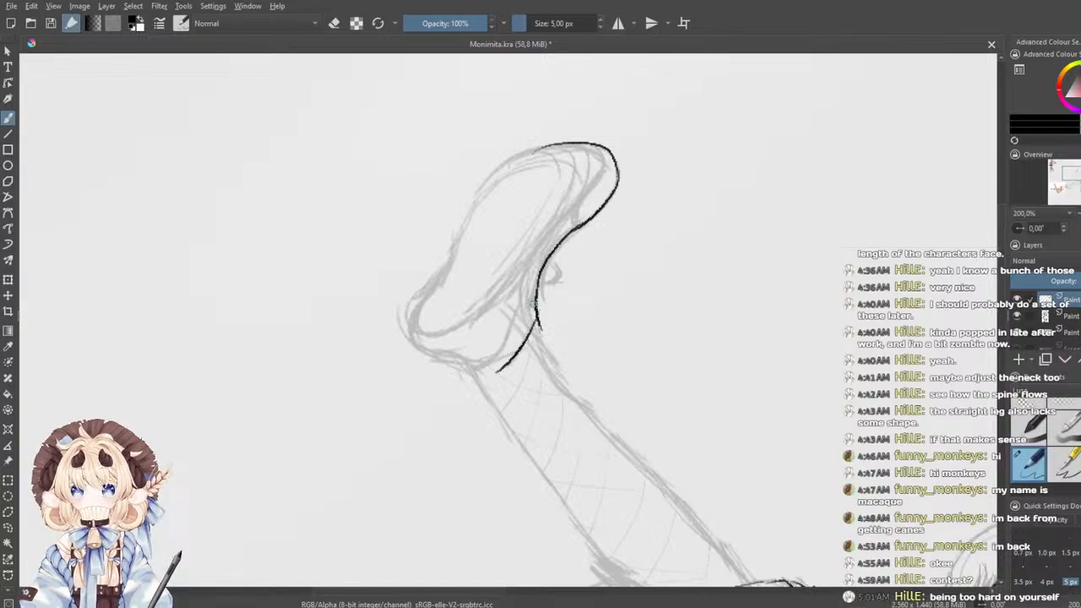
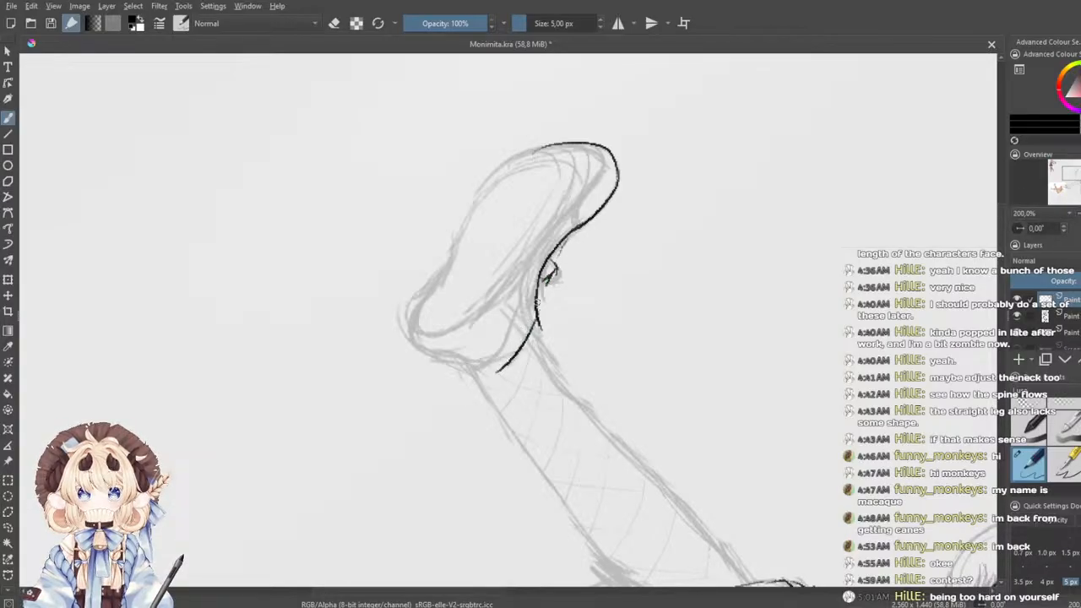
- Redraw the raised shoe's lower instep curve and the opening edge running from the ankle toward the heel
key("ctrl+z")
key("ctrl+z")
key("ctrl+z")
left_click_drag(541, 276, 537, 336)
left_click_drag(537, 328, 478, 382)
key("ctrl+z")
left_click_drag(534, 328, 478, 373)
- Extend the raised shoe's toe outline and ink the sole's inner edge parallel to the instep down toward the heel
mouse_move(541, 146)
left_mouse_down()
mouse_move(496, 179)
mouse_move(576, 140)
mouse_move(598, 166)
mouse_move(596, 207)
left_mouse_up()
mouse_move(607, 151)
left_mouse_down()
mouse_move(516, 287)
mouse_move(434, 330)
left_mouse_up()
mouse_move(501, 166)
left_mouse_down()
mouse_move(429, 285)
mouse_move(416, 321)
left_mouse_up()
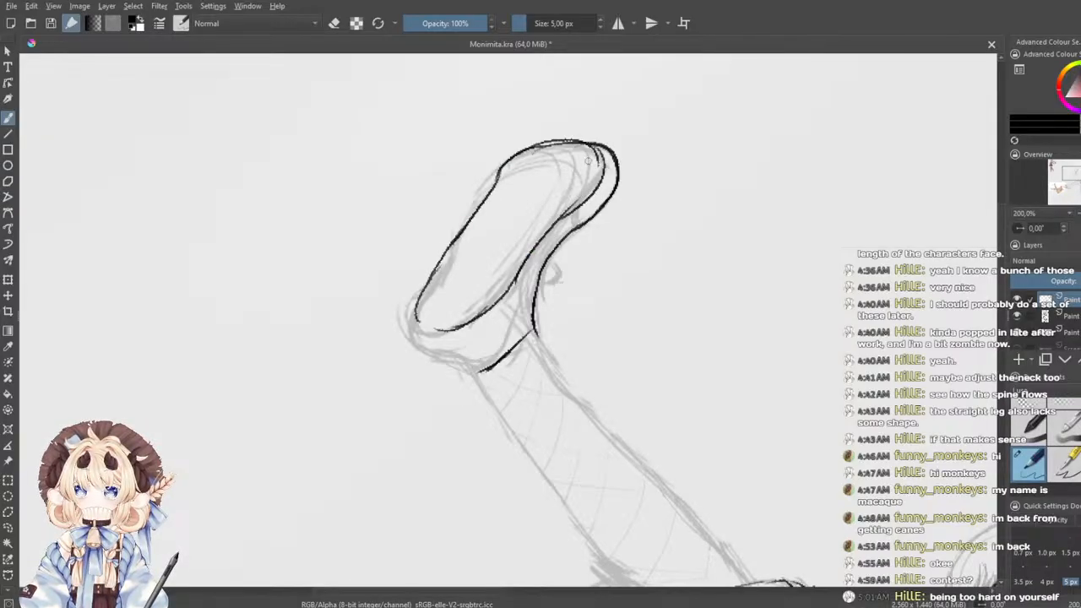
key("ctrl+z")
key("ctrl+z")
key("ctrl+z")
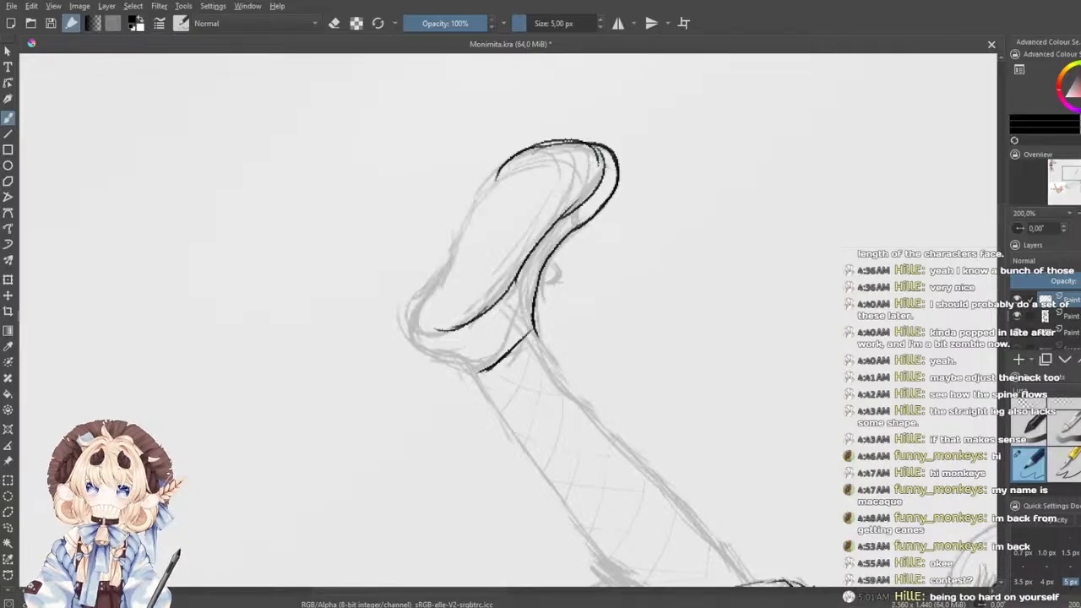
key("ctrl+z")
key("ctrl+z")
key("ctrl+z")
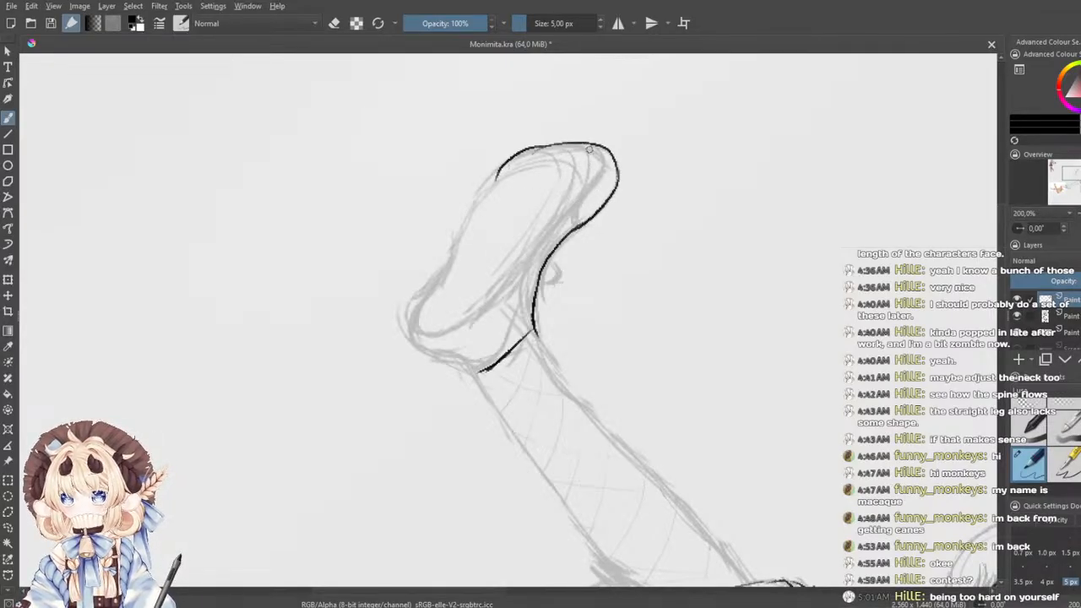
mouse_move(600, 157)
left_mouse_down()
mouse_move(559, 209)
mouse_move(606, 178)
mouse_move(512, 289)
mouse_move(531, 255)
mouse_move(517, 294)
mouse_move(477, 319)
mouse_move(504, 315)
mouse_move(462, 342)
mouse_move(450, 335)
mouse_move(465, 342)
mouse_move(440, 344)
left_mouse_up()
key("ctrl+z")
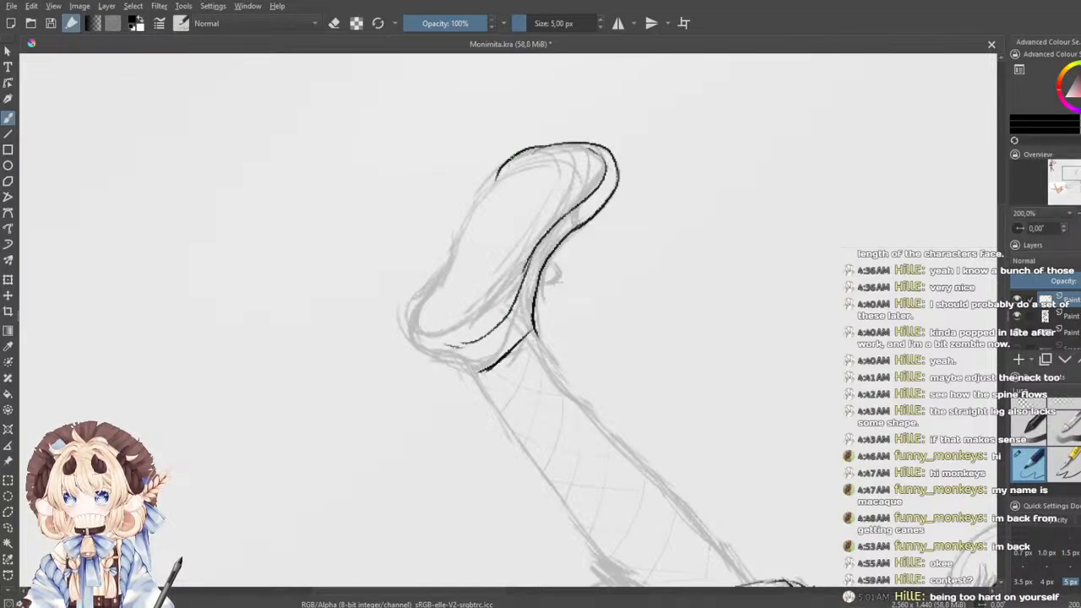
- Ink the raised shoe's outer sole edge from toe to heel and close the heel curve around the inner sole line
mouse_move(517, 152)
left_mouse_down()
mouse_move(562, 142)
mouse_move(591, 153)
mouse_move(524, 139)
mouse_move(586, 148)
mouse_move(563, 135)
mouse_move(529, 140)
mouse_move(469, 213)
mouse_move(441, 282)
mouse_move(443, 342)
left_mouse_up()
key("ctrl+z")
key("ctrl+z")
key("ctrl+z")
left_click_drag(497, 162, 451, 254)
mouse_move(494, 176)
left_mouse_down()
mouse_move(429, 292)
mouse_move(432, 329)
mouse_move(424, 315)
mouse_move(456, 339)
mouse_move(441, 341)
mouse_move(475, 339)
mouse_move(445, 335)
mouse_move(428, 287)
mouse_move(420, 328)
mouse_move(426, 355)
mouse_move(488, 371)
left_mouse_up()
left_click_drag(567, 142, 558, 199)
key("ctrl+z")
mouse_move(582, 144)
left_mouse_down()
mouse_move(597, 172)
mouse_move(512, 286)
left_mouse_up()
key("ctrl+z")
mouse_move(574, 196)
left_mouse_down()
mouse_move(470, 331)
mouse_move(487, 316)
mouse_move(453, 322)
mouse_move(461, 332)
mouse_move(430, 305)
mouse_move(452, 327)
left_mouse_up()
left_click_drag(479, 207, 469, 234)
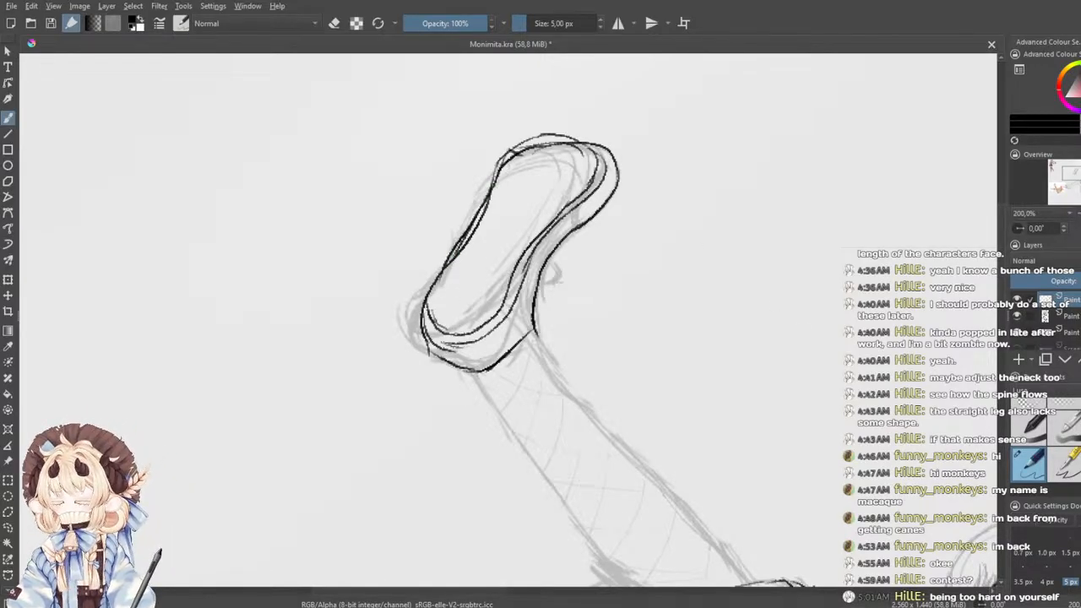
- Erase the raised shoe's overlapping toe lines and the outer side line with a 50 px eraser
left_click(1043, 408)
mouse_move(490, 190)
left_mouse_down()
mouse_move(451, 262)
mouse_move(485, 193)
left_mouse_up()
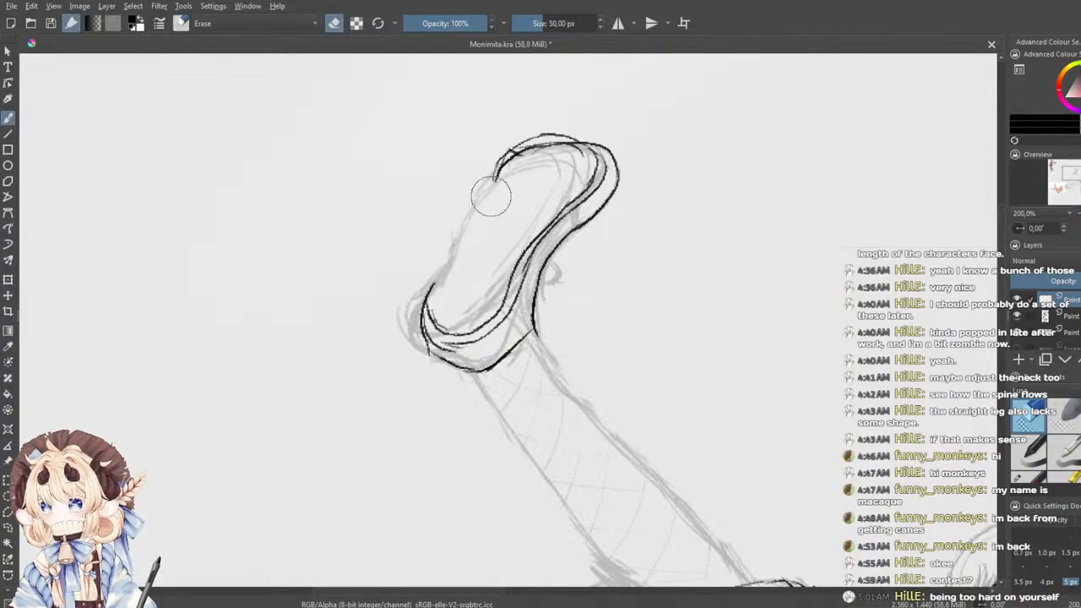
left_click_drag(591, 154, 498, 171)
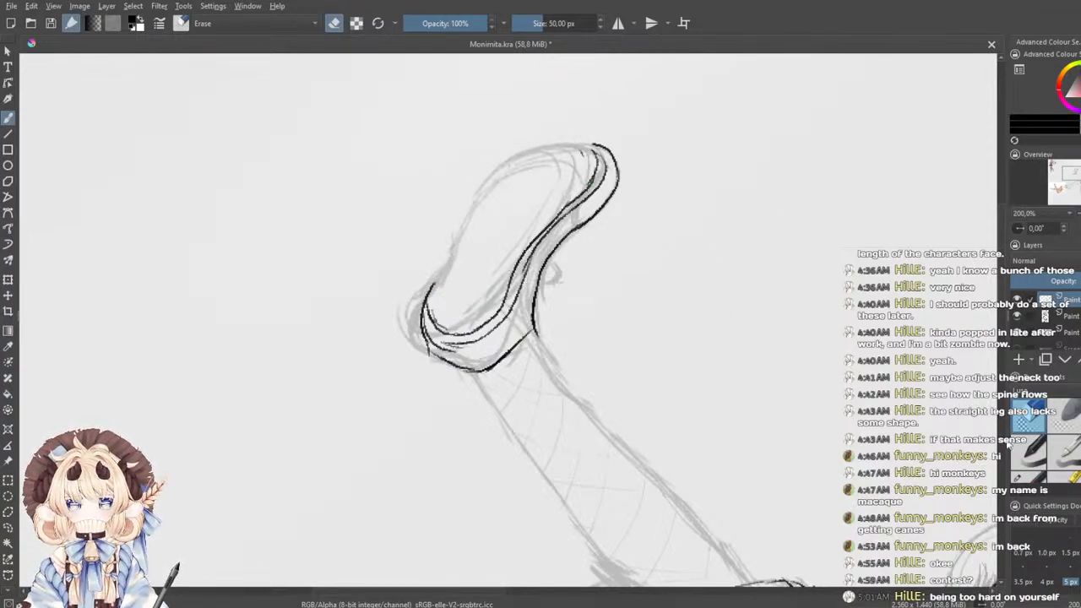
- Redraw the raised shoe's toe and outer sole edge in 5 px ink and add the small strap detail at the instep
left_click(1029, 470)
mouse_move(591, 152)
left_mouse_down()
mouse_move(587, 140)
mouse_move(602, 160)
mouse_move(583, 176)
mouse_move(610, 172)
mouse_move(538, 147)
mouse_move(476, 195)
left_mouse_up()
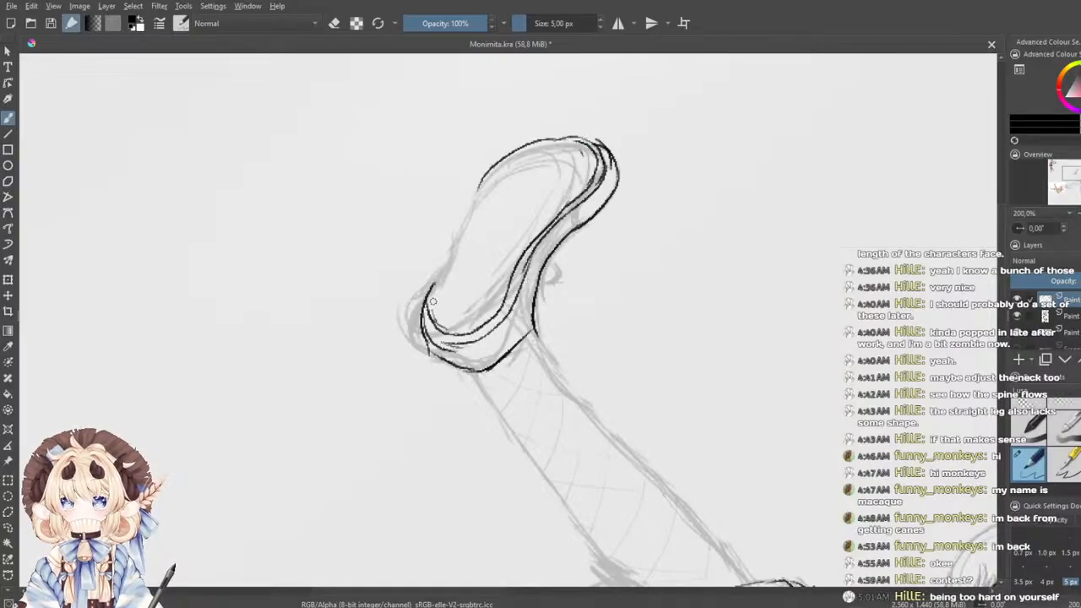
left_click_drag(432, 287, 456, 256)
left_click_drag(481, 182, 441, 276)
mouse_move(507, 160)
left_mouse_down()
mouse_move(571, 134)
mouse_move(607, 157)
left_mouse_up()
mouse_move(526, 145)
left_mouse_down()
mouse_move(603, 147)
mouse_move(609, 157)
mouse_move(600, 213)
mouse_move(547, 275)
left_mouse_up()
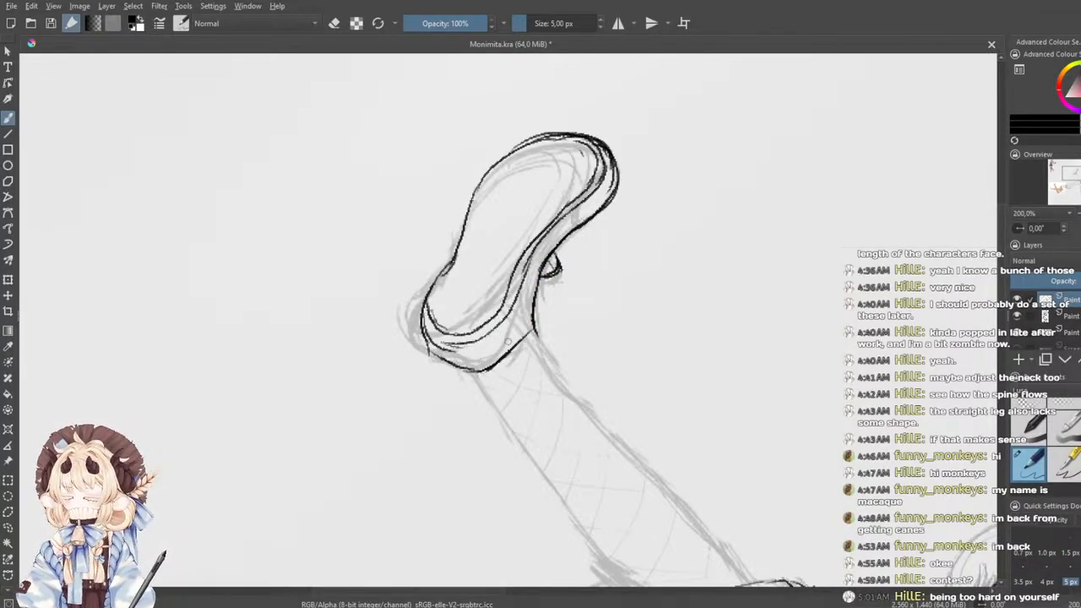
- Reinforce the raised shoe's heel opening and ink the calf contour from the heel down to the bent knee
mouse_move(430, 354)
left_mouse_down()
mouse_move(470, 371)
mouse_move(491, 367)
left_mouse_up()
mouse_move(613, 390)
left_mouse_down()
mouse_move(580, 274)
mouse_move(567, 275)
left_mouse_up()
mouse_move(430, 257)
left_mouse_down()
mouse_move(467, 335)
mouse_move(451, 275)
mouse_move(517, 399)
mouse_move(573, 447)
left_mouse_up()
key("ctrl+z")
key("ctrl+z")
left_click_drag(504, 366, 583, 463)
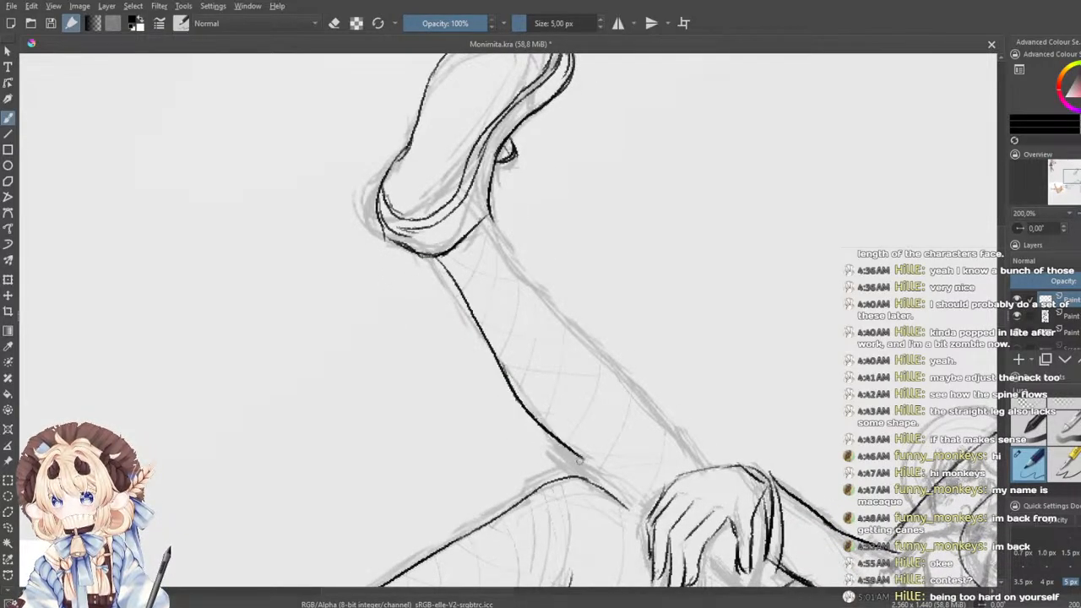
key("ctrl+z")
left_click_drag(509, 381, 584, 471)
key("ctrl+z")
- Ink the raised leg's shin contour from the ankle down to the resting hand
left_click_drag(490, 216, 593, 350)
key("ctrl+z")
mouse_move(493, 216)
left_mouse_down()
mouse_move(537, 289)
mouse_move(716, 469)
left_mouse_up()
key("ctrl+z")
left_click_drag(674, 414, 706, 464)
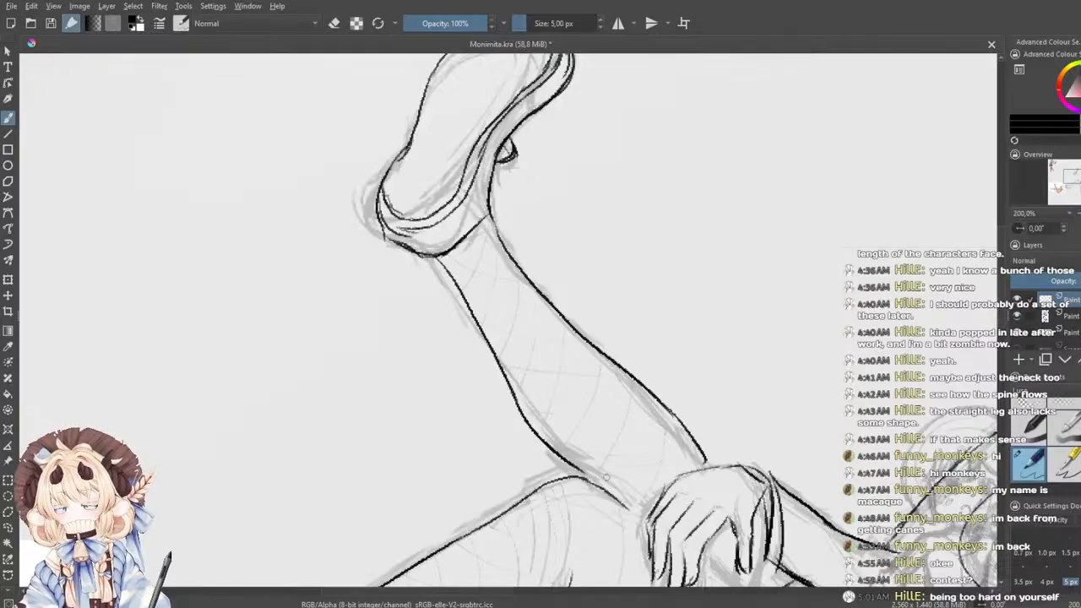
- Rework the short contour where the raised leg's calf meets the bent knee, extending it to the fingers
left_click_drag(616, 470, 651, 495)
left_click_drag(583, 470, 610, 490)
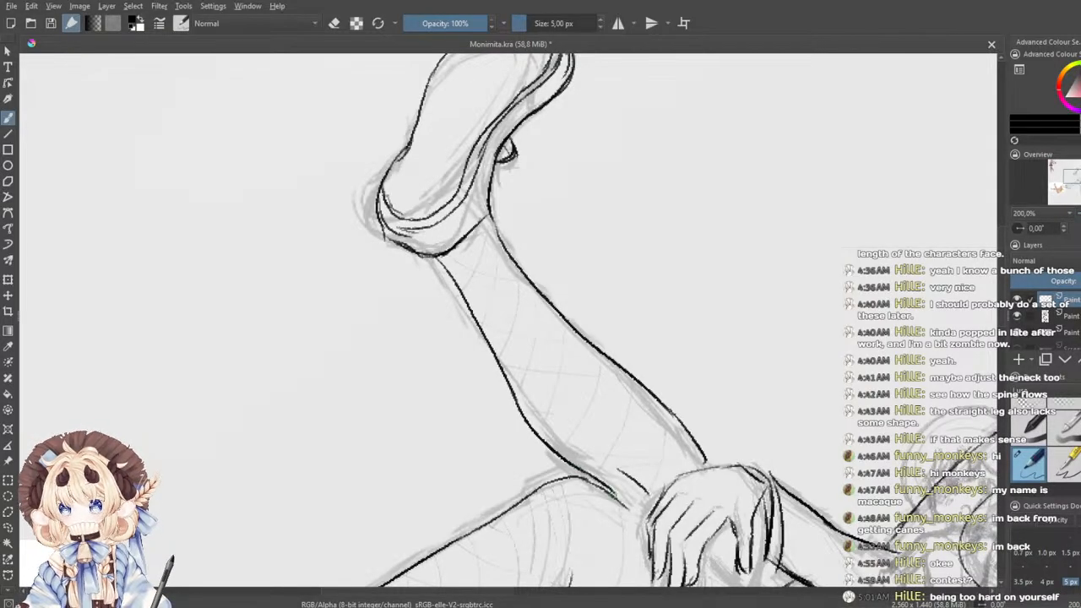
left_click_drag(559, 344, 511, 237)
key("ctrl+z")
mouse_move(576, 388)
left_mouse_down()
mouse_move(599, 415)
mouse_move(587, 414)
left_mouse_up()
key("ctrl+z")
left_click_drag(558, 382, 596, 410)
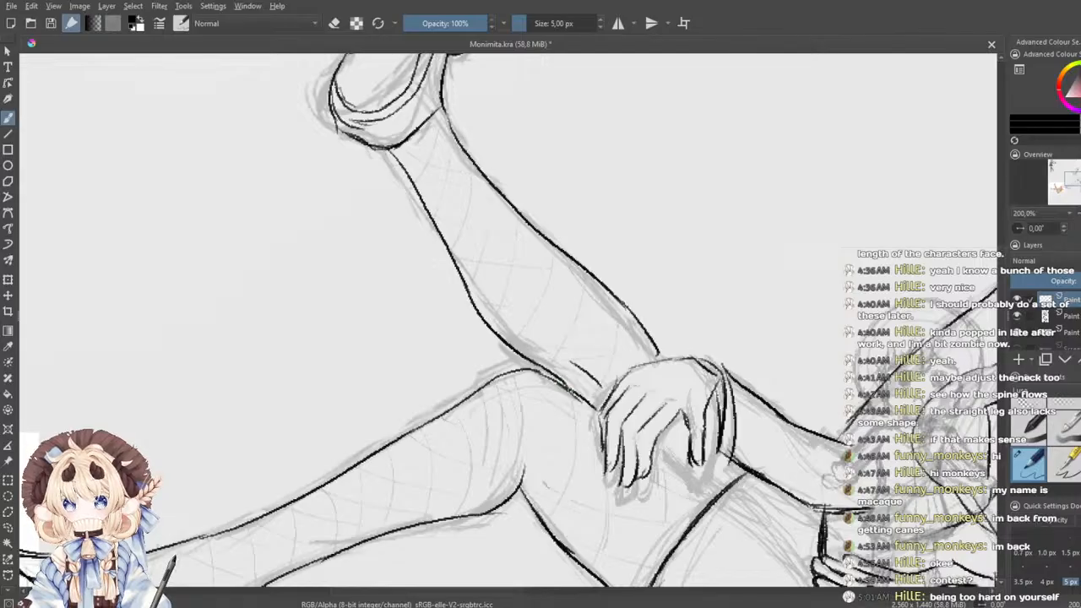
key("ctrl+z")
key("ctrl+z")
key("ctrl+z")
left_click_drag(536, 364, 572, 390)
mouse_move(565, 386)
left_mouse_down()
mouse_move(606, 410)
mouse_move(599, 415)
left_mouse_up()
key("ctrl+z")
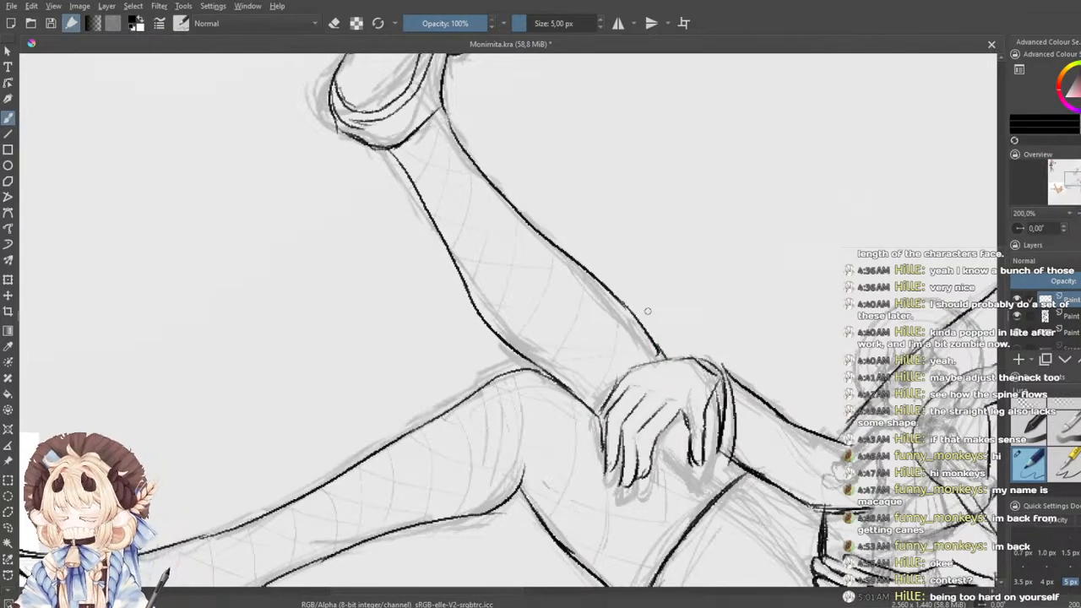
- Ink the back of the resting hand from the knuckles to the wrist
scroll(647, 311, "up", 1)
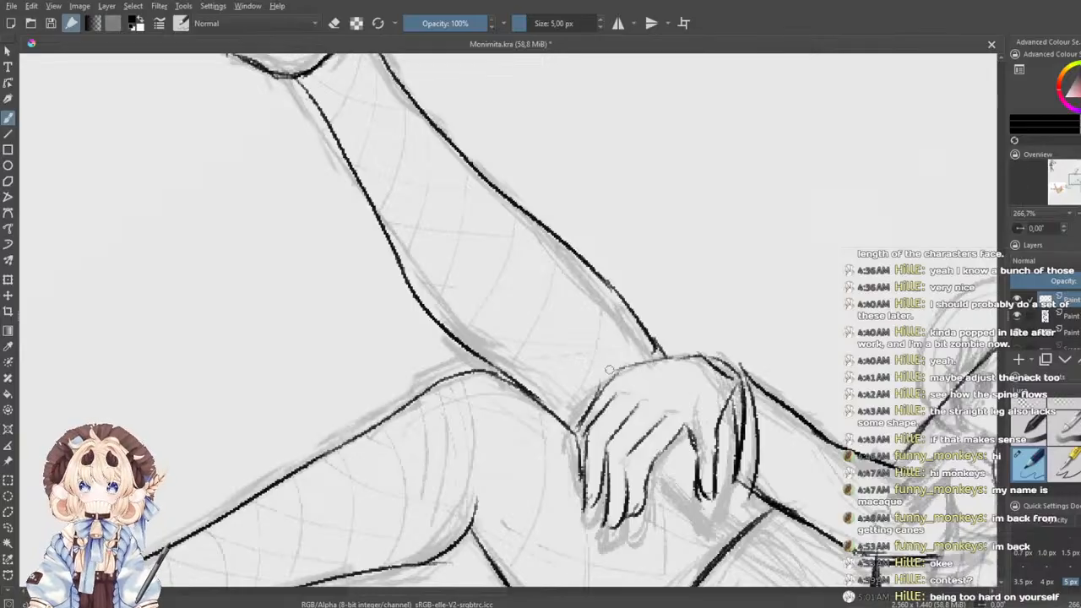
left_click_drag(624, 367, 700, 354)
key("ctrl+z")
left_click_drag(622, 366, 699, 355)
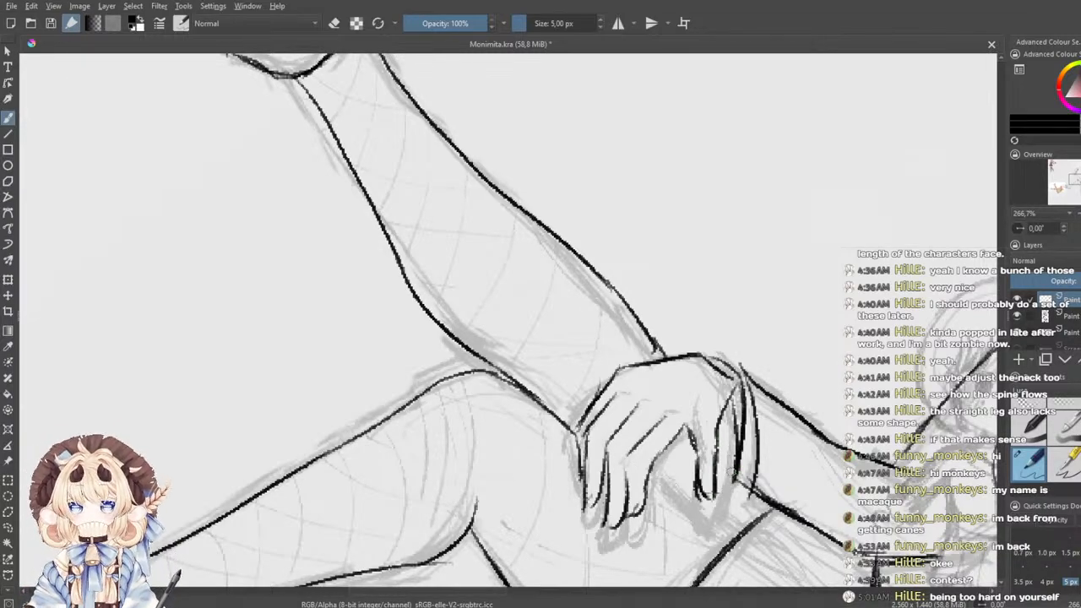
- Ink the thigh contour beneath the resting hand, running from the fingers to the skirt edge
left_click_drag(667, 217, 538, 189)
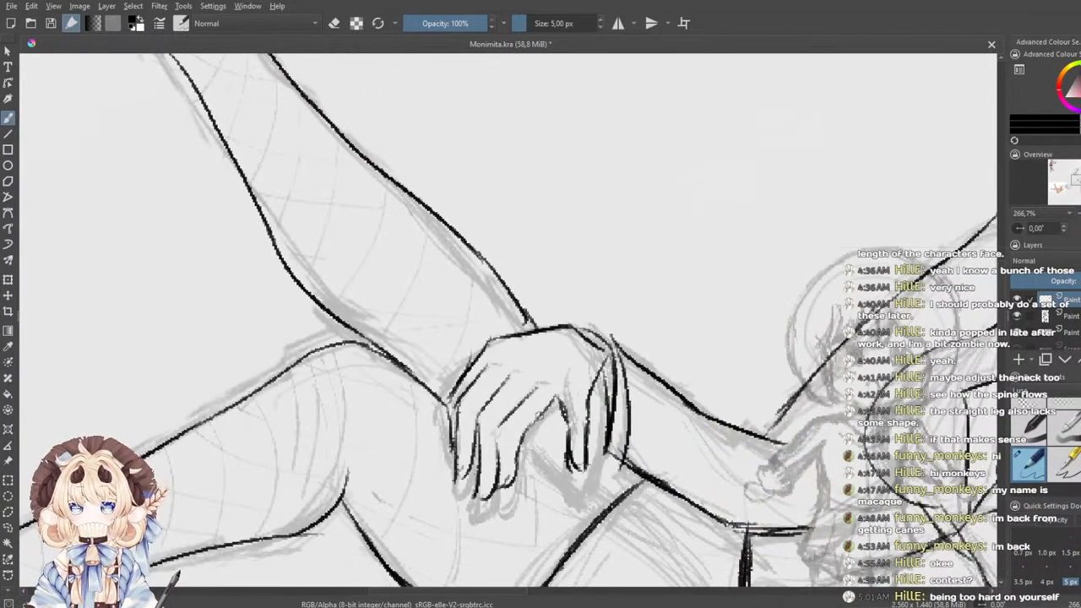
left_click_drag(525, 445, 573, 496)
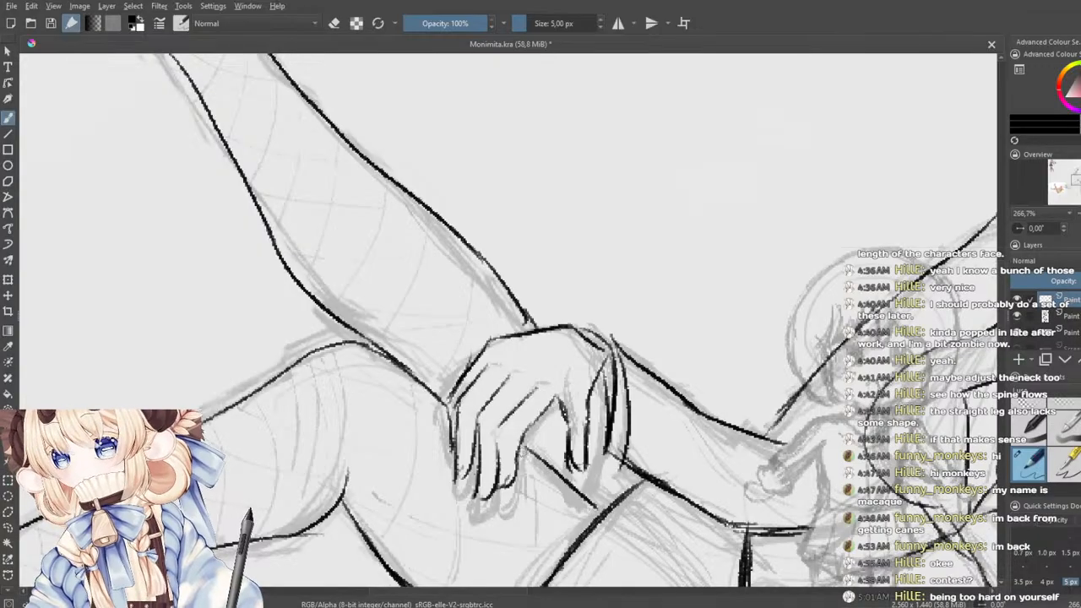
left_click_drag(526, 453, 601, 508)
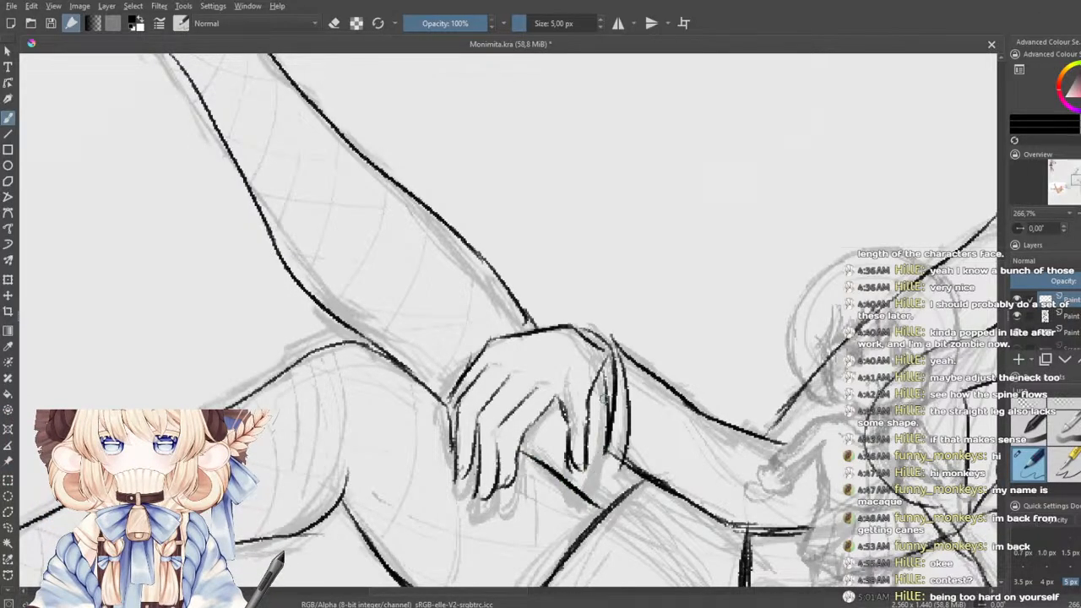
- Add inner strokes to the sleeve cuff at the resting hand and try re-inking the forearm's underside
left_click_drag(599, 391, 588, 471)
mouse_move(612, 433)
left_mouse_down()
mouse_move(584, 473)
mouse_move(591, 483)
mouse_move(614, 476)
mouse_move(743, 524)
left_mouse_up()
key("ctrl+z")
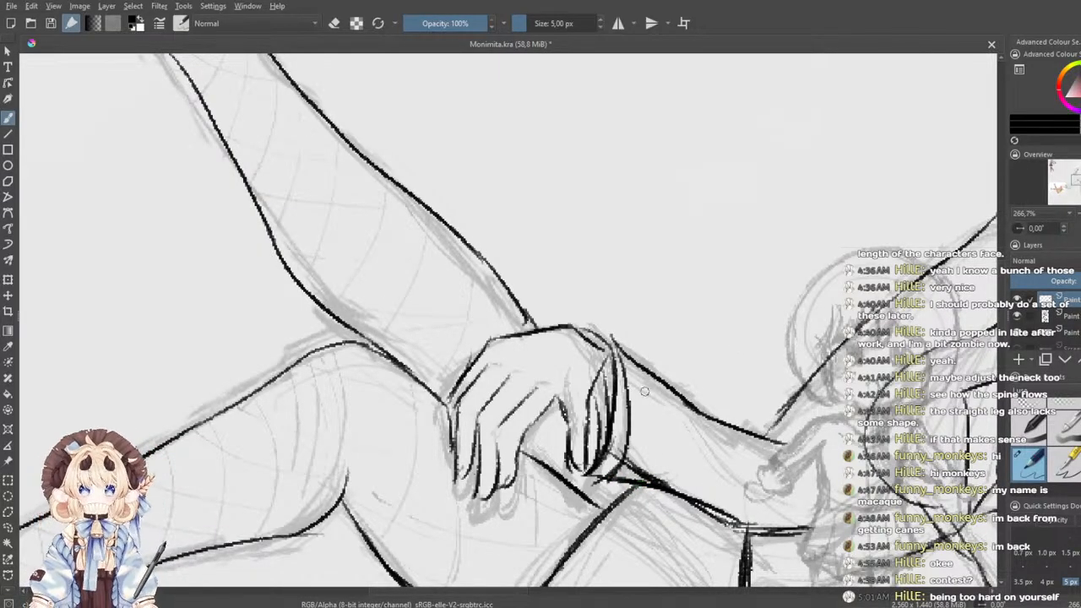
- Erase the tangled lines at the cuff's lower corner and redraw the cuff's outer edge
left_click_drag(654, 395, 611, 202)
key("ctrl+z")
key("ctrl+z")
left_click_drag(561, 279, 638, 299)
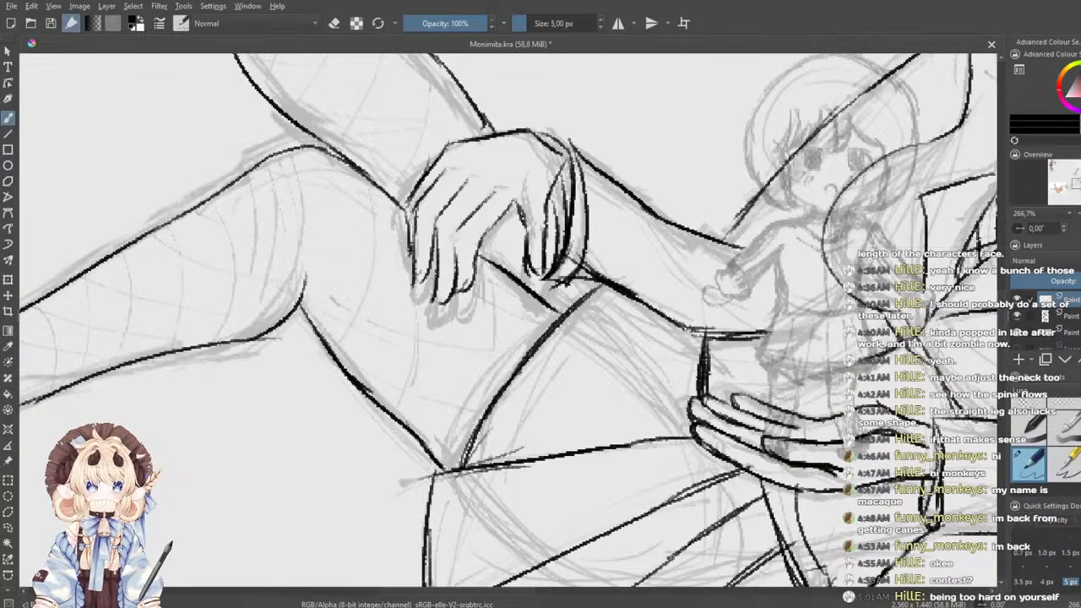
key("e")
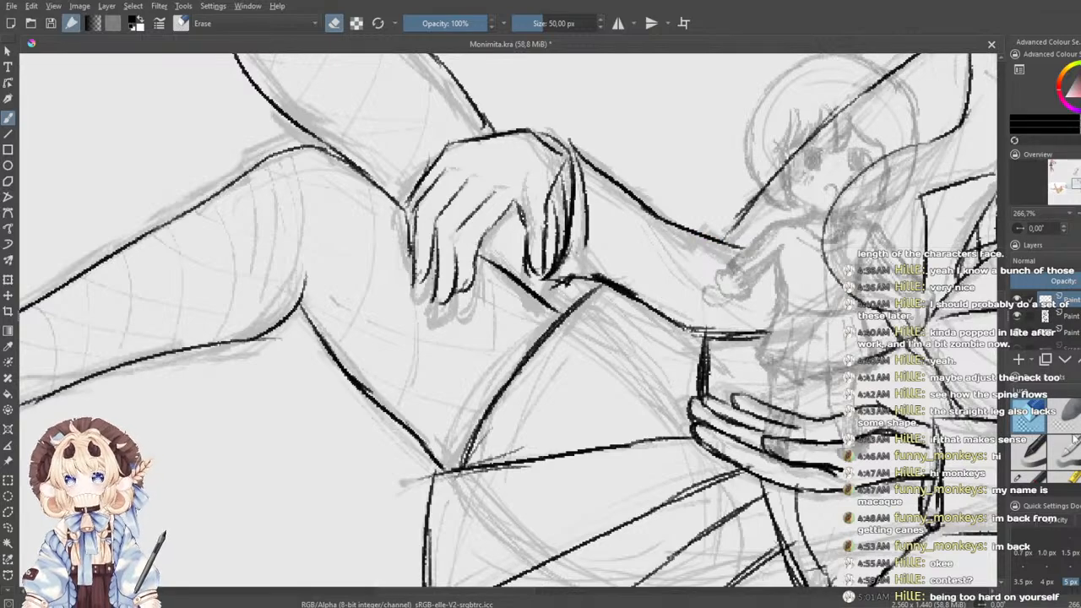
key("e")
mouse_move(587, 245)
left_mouse_down()
mouse_move(558, 283)
mouse_move(570, 276)
left_mouse_up()
key("ctrl+z")
key("ctrl+z")
scroll(1046, 452, "up", 3)
left_click(1036, 454)
left_click(1031, 480)
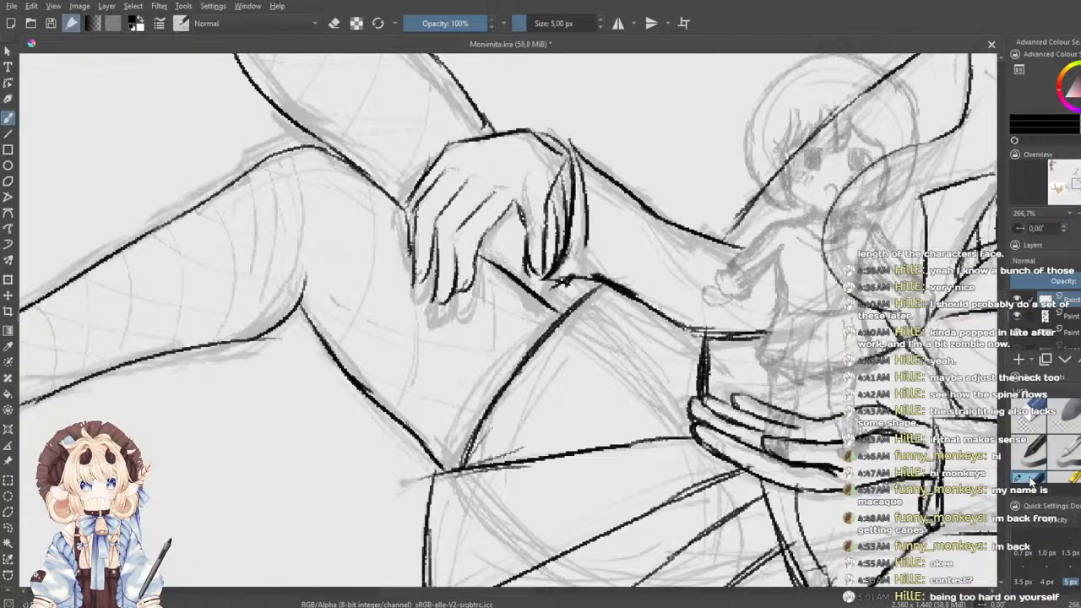
left_click(1029, 460)
mouse_move(587, 241)
left_mouse_down()
mouse_move(571, 267)
mouse_move(610, 284)
mouse_move(584, 258)
mouse_move(588, 229)
mouse_move(571, 276)
left_mouse_up()
- Erase the dense strokes inside the resting hand's cuff and redraw its curved inner edge
left_click_drag(517, 229, 442, 351)
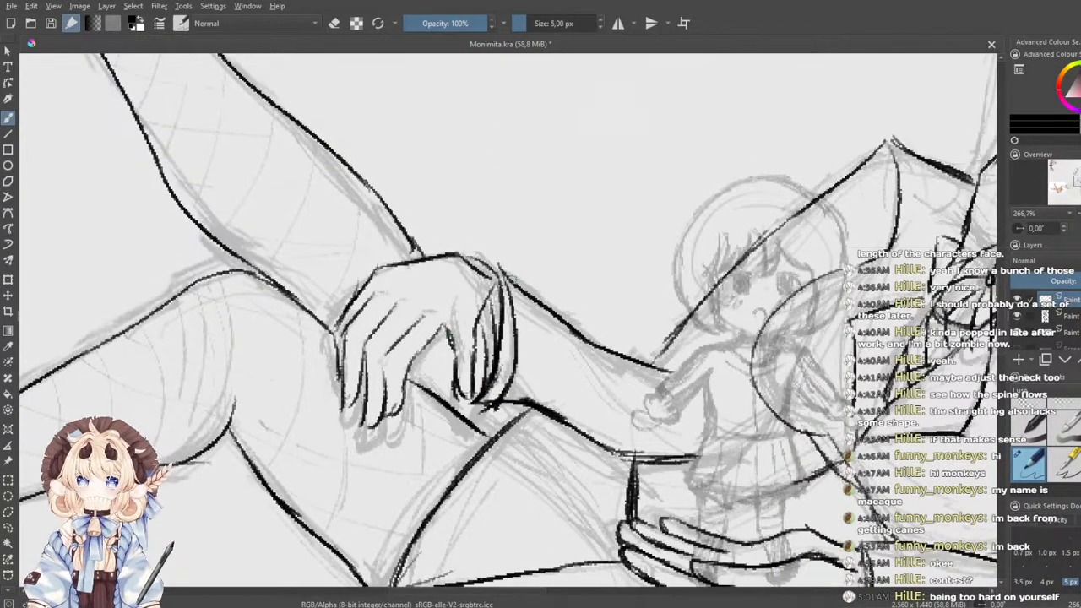
left_click(1029, 420)
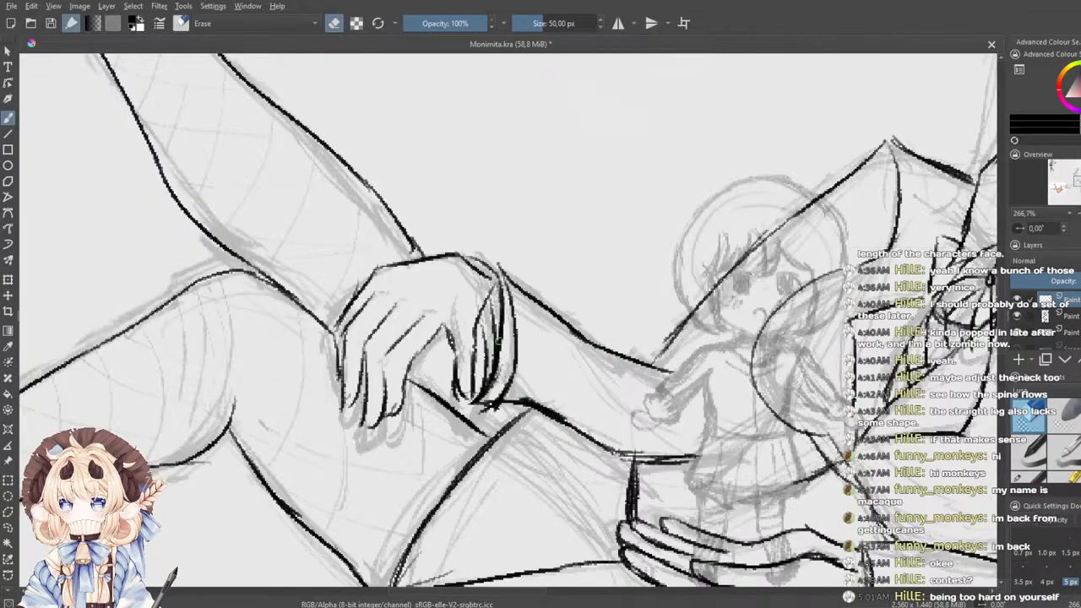
left_click_drag(488, 351, 490, 380)
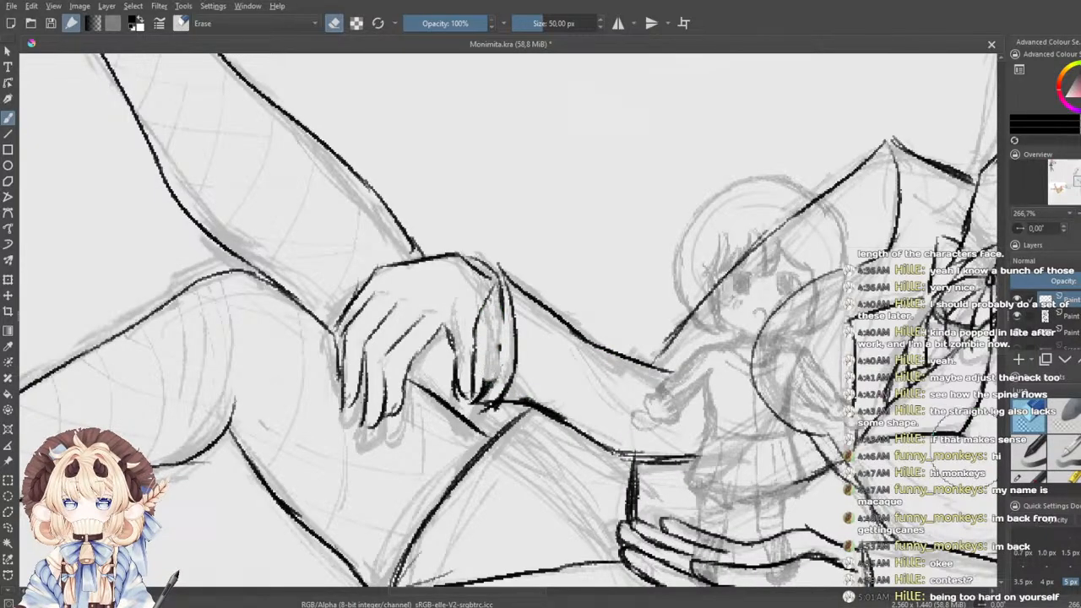
left_click(1027, 479)
left_click_drag(501, 307, 480, 387)
key("ctrl+z")
left_click_drag(501, 293, 488, 389)
mouse_move(495, 340)
left_mouse_down()
mouse_move(472, 401)
mouse_move(477, 361)
mouse_move(474, 383)
left_mouse_up()
key("ctrl+z")
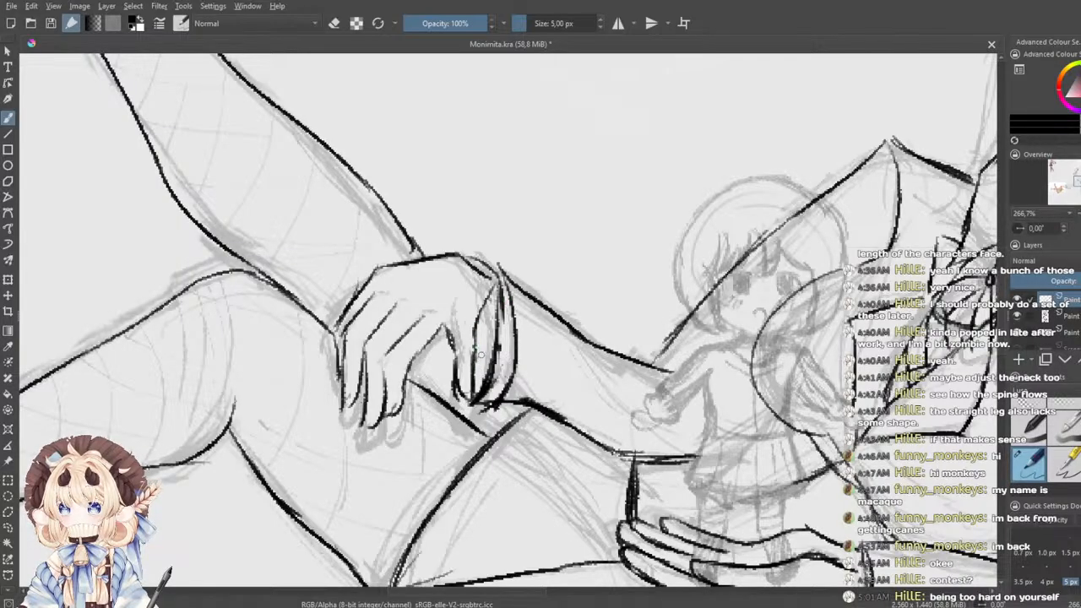
- Add a short cross line inside the cuff and reinforce the cuff rim from the wrist downward
left_click_drag(475, 338, 495, 344)
key("ctrl+z")
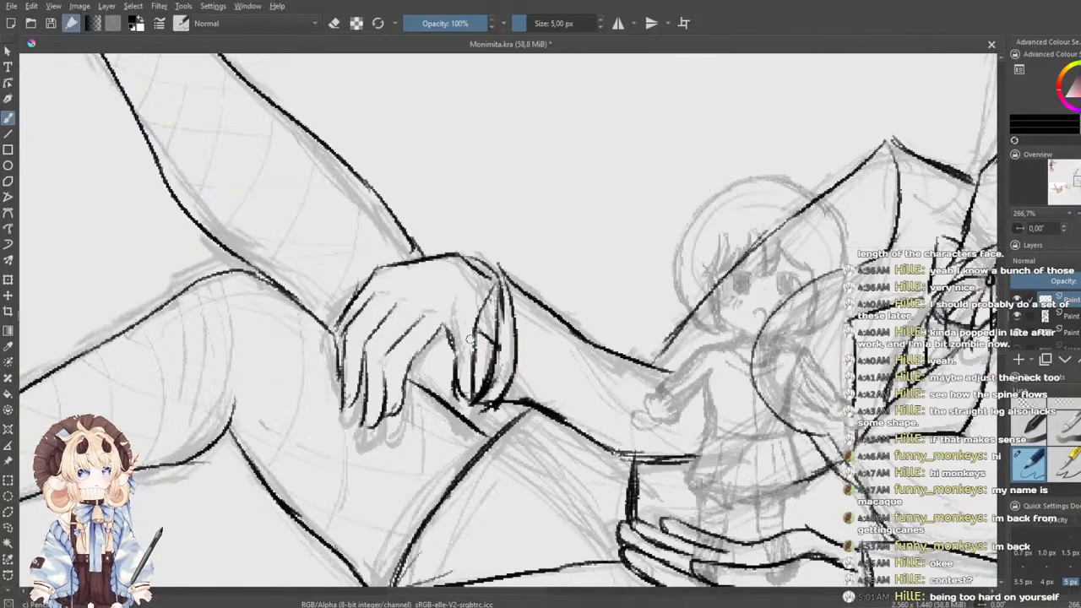
key("ctrl+z")
mouse_move(474, 260)
left_mouse_down()
mouse_move(500, 293)
mouse_move(478, 332)
mouse_move(495, 361)
left_mouse_up()
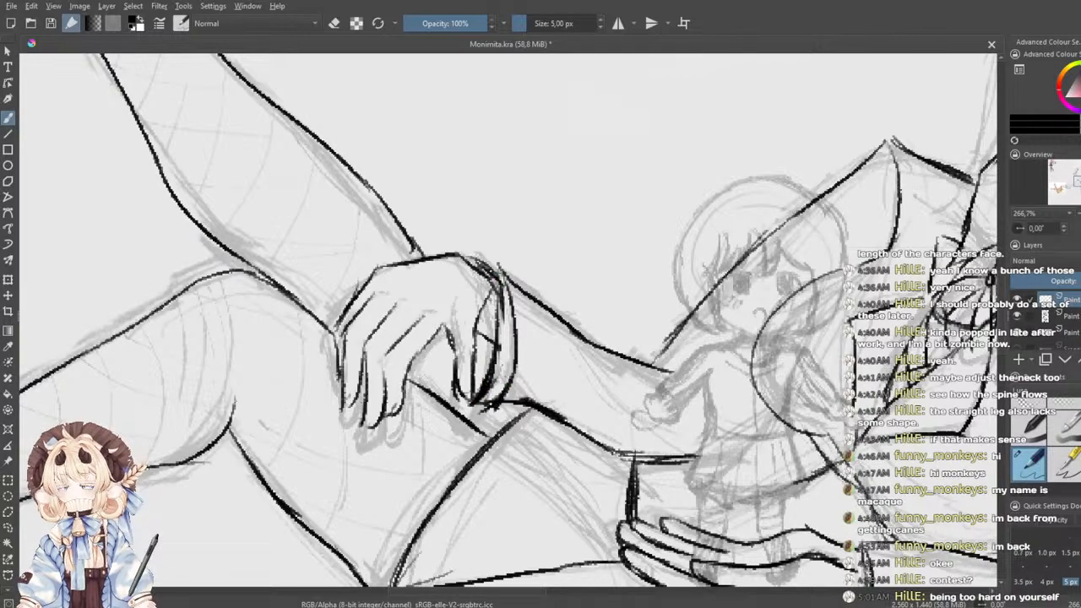
mouse_move(490, 272)
left_mouse_down()
mouse_move(515, 292)
mouse_move(508, 360)
left_mouse_up()
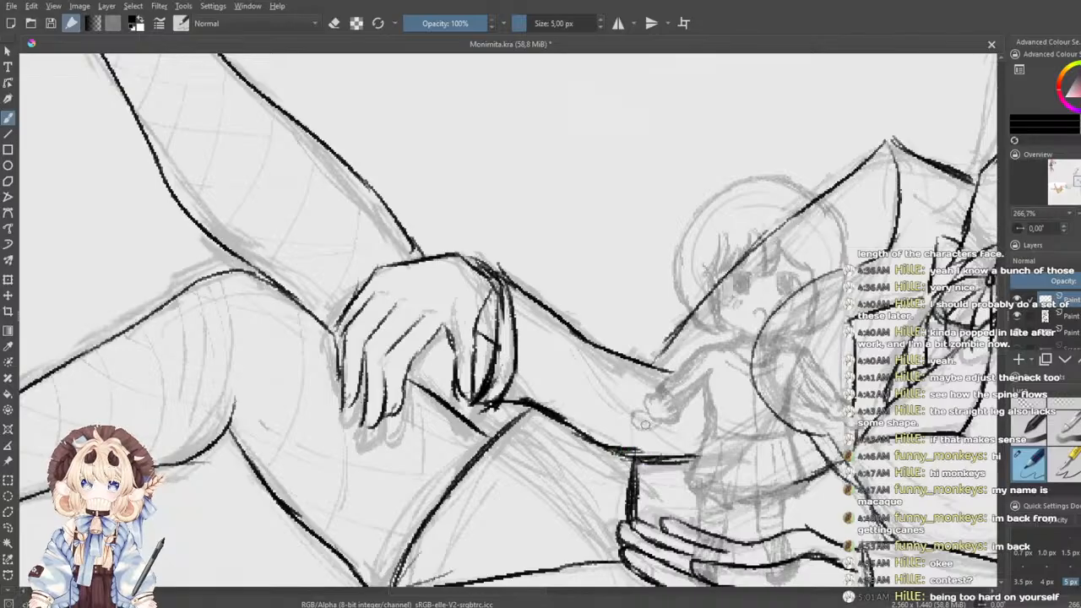
- Lower the opacity of the rough sketch layer so the inked lines stand out
scroll(621, 434, "down", 5)
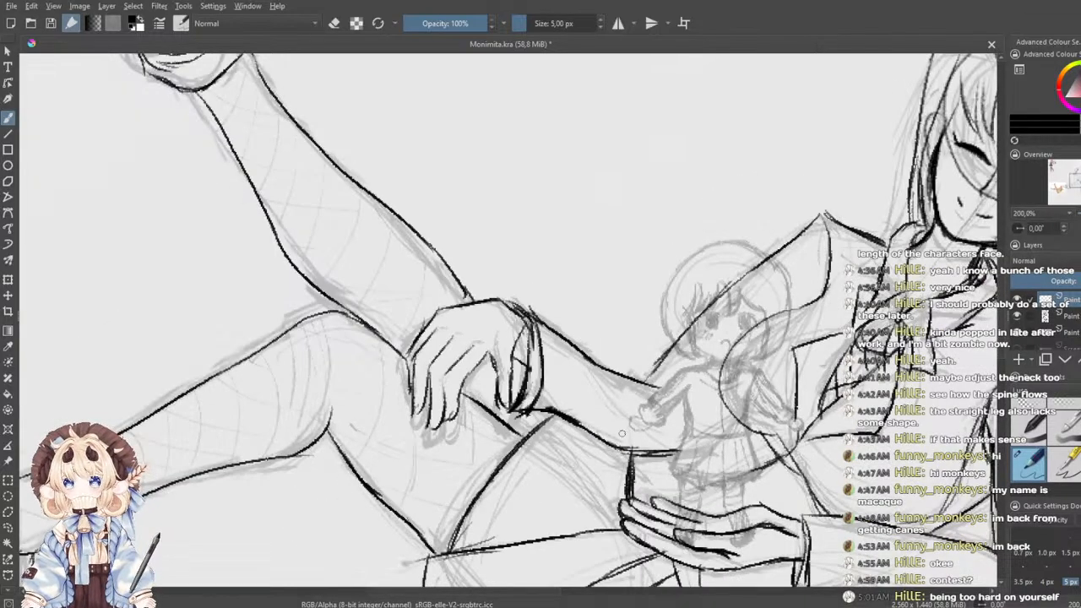
scroll(625, 439, "up", 5)
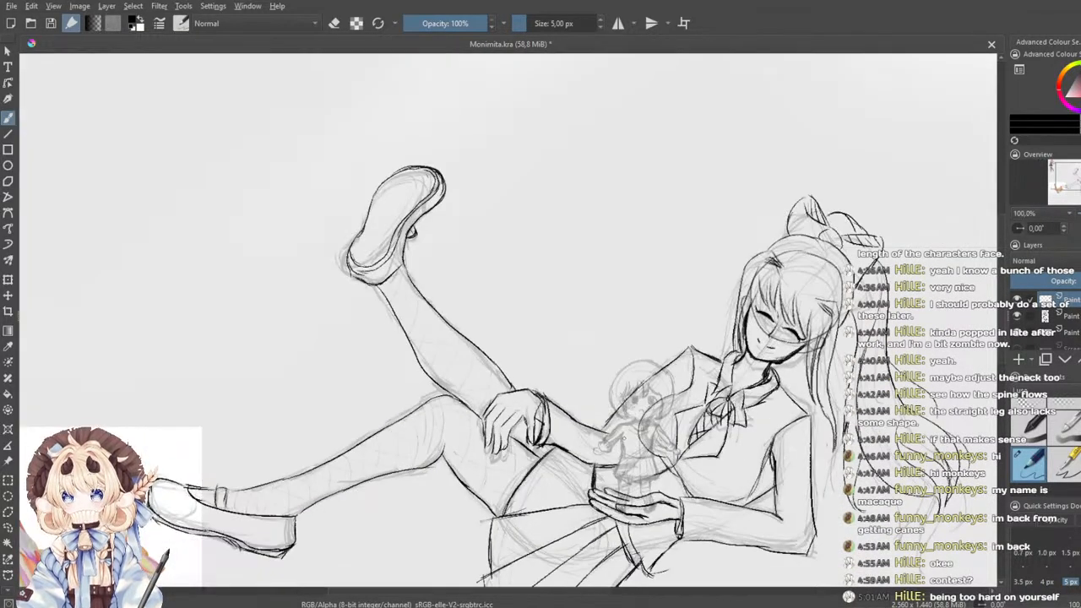
scroll(610, 446, "up", 1)
scroll(627, 434, "down", 1)
left_click_drag(343, 395, 770, 372)
scroll(707, 440, "down", 1)
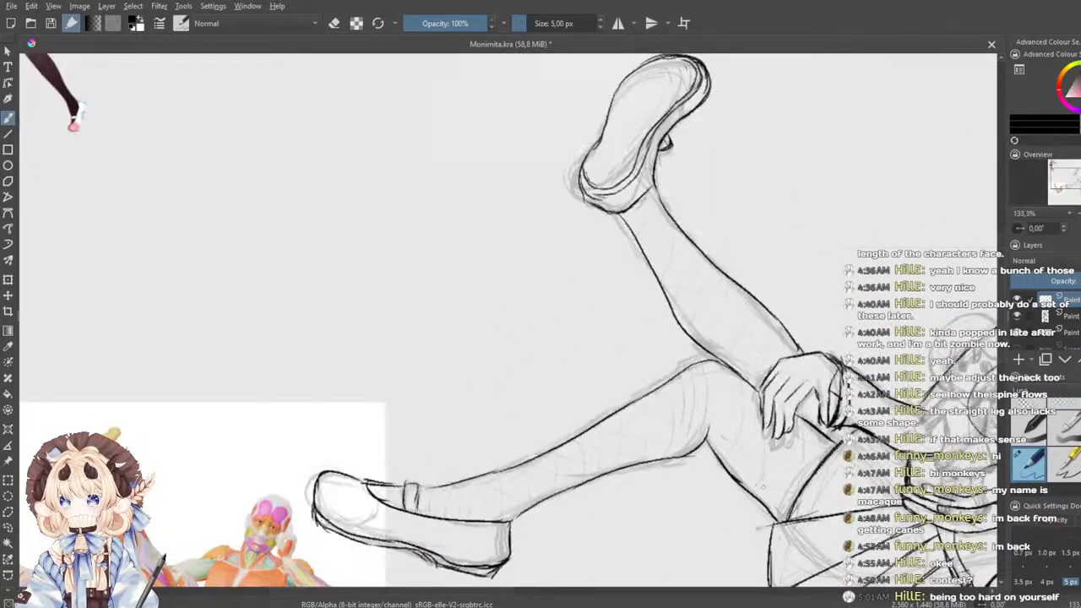
left_click_drag(760, 474, 730, 437)
scroll(734, 439, "down", 1)
left_click(1070, 332)
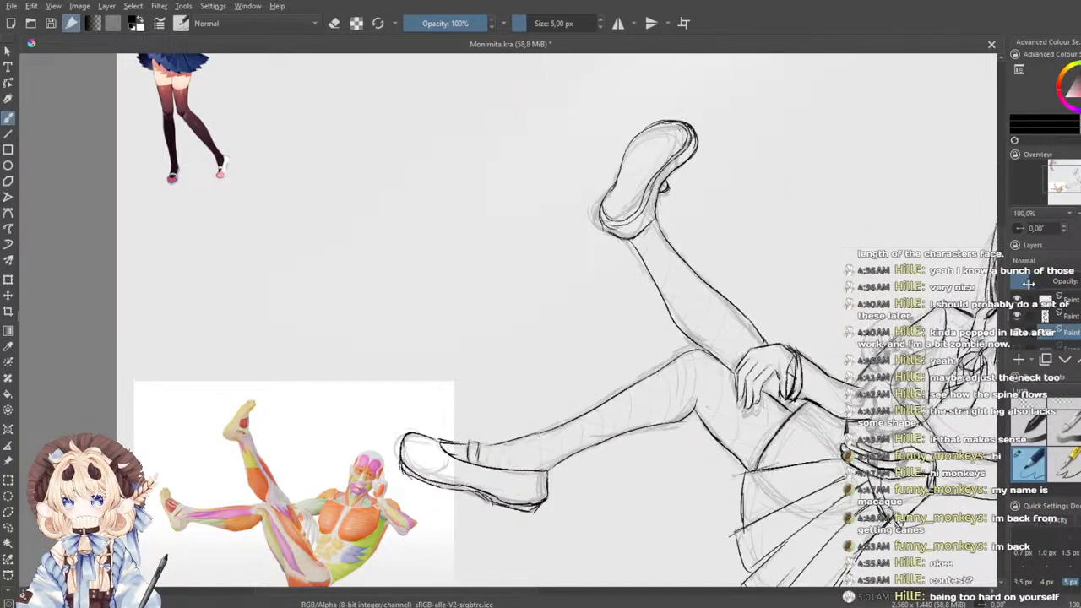
left_click_drag(1030, 285, 1018, 288)
- Ink a curved stocking hem on the ink layer, running across the bent leg from the knee to the thigh's underside
left_click_drag(980, 400, 733, 382)
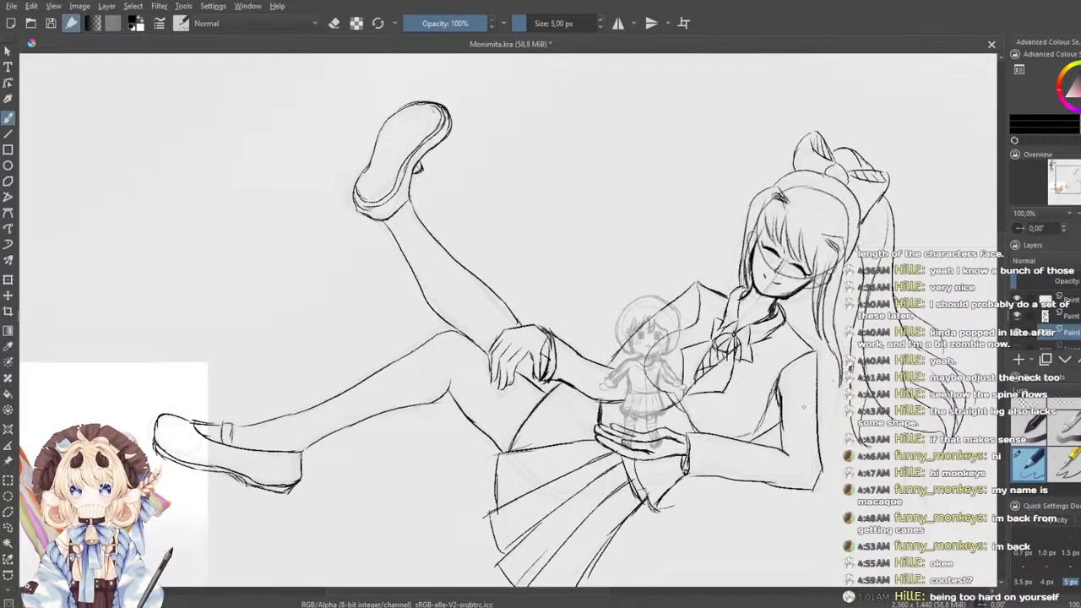
left_click_drag(545, 378, 687, 380)
scroll(686, 380, "up", 2)
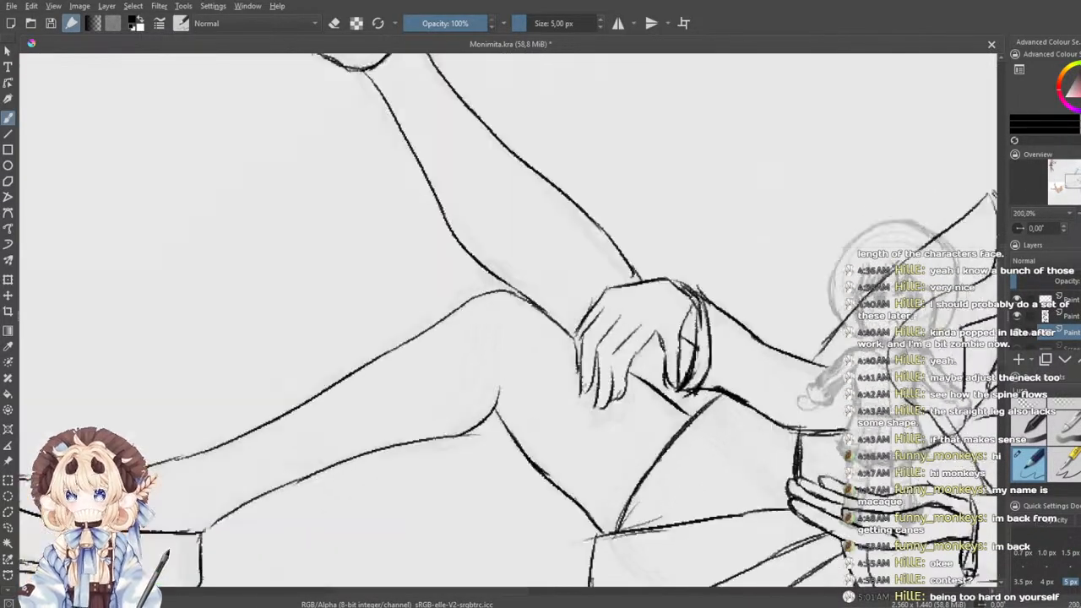
left_click_drag(666, 363, 700, 346)
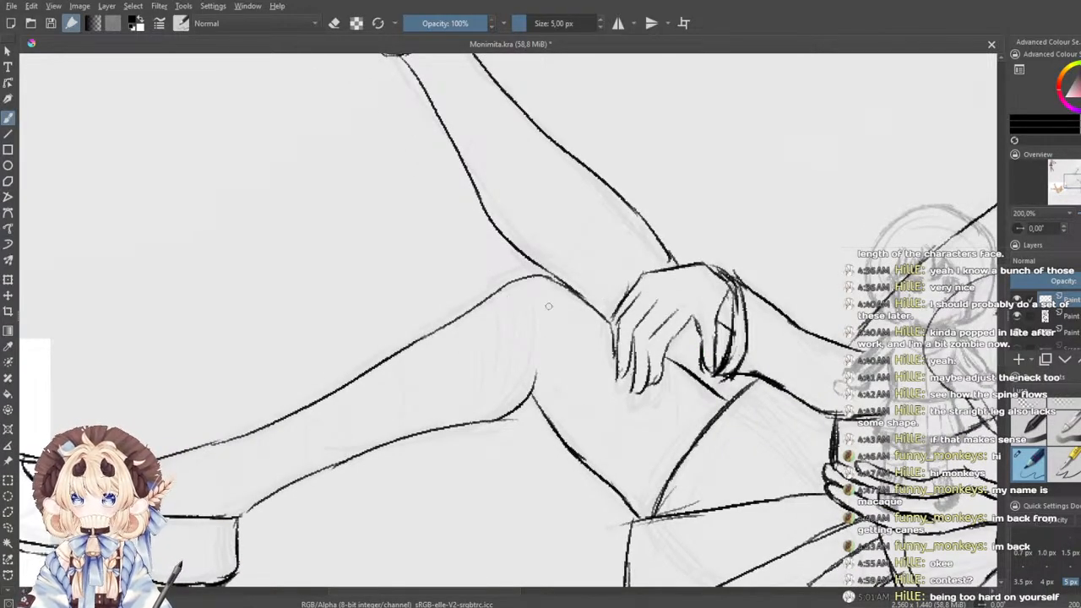
left_click_drag(593, 309, 556, 411)
left_click_drag(571, 372, 546, 415)
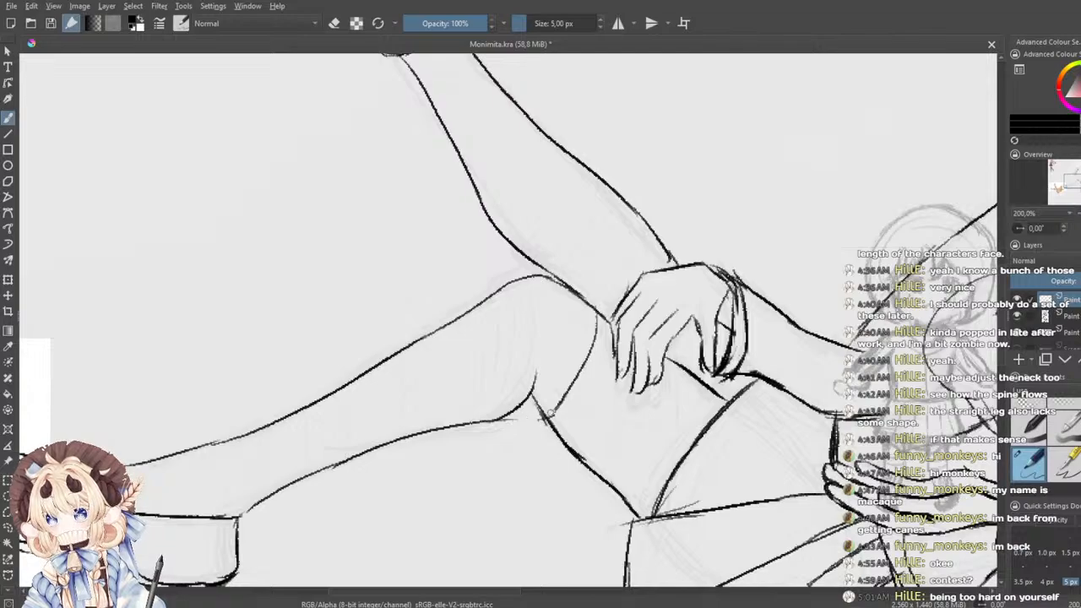
scroll(549, 414, "up", 3)
scroll(613, 406, "down", 2)
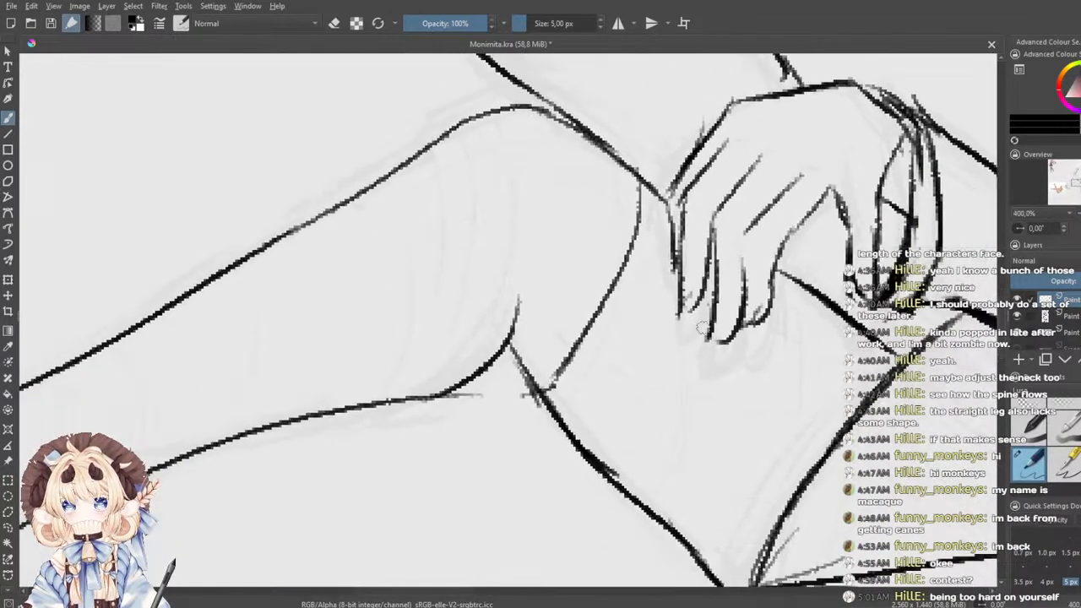
- Erase the overshooting lines where the stocking hem meets the thigh's underside, redraw that junction and reinforce the hem curve
key("e")
left_click_drag(549, 411, 550, 390)
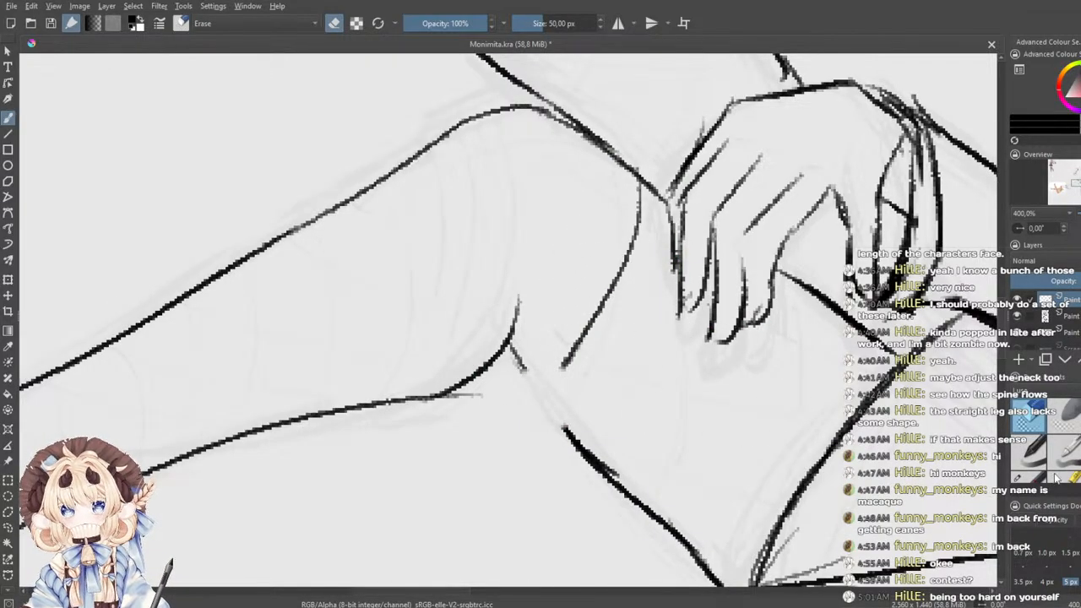
left_click(1029, 461)
mouse_move(569, 362)
left_mouse_down()
mouse_move(532, 392)
mouse_move(565, 429)
left_mouse_up()
key("ctrl+z")
left_click_drag(540, 393, 564, 431)
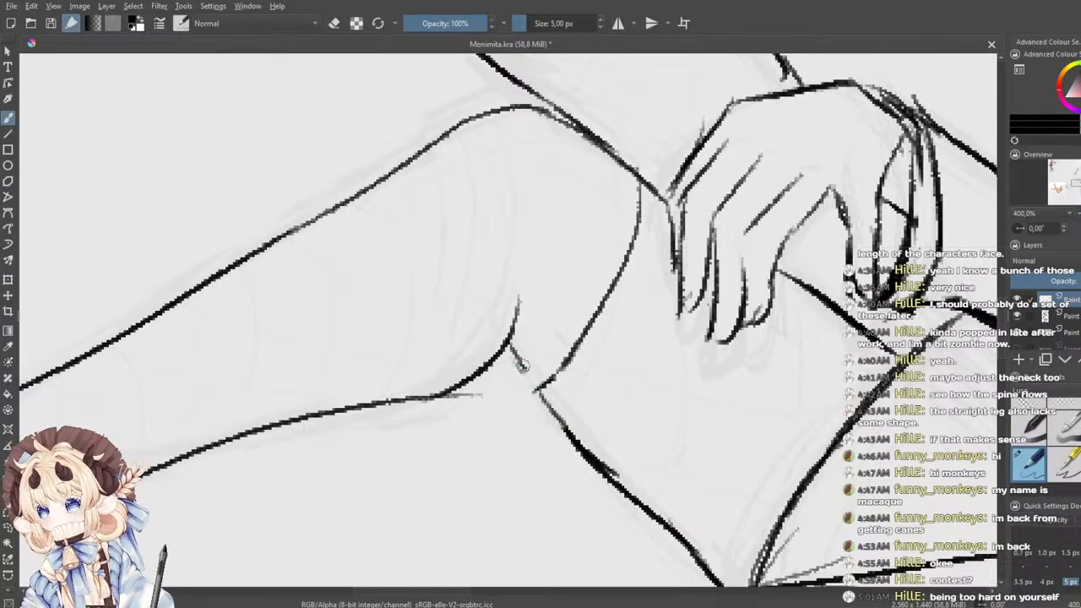
left_click_drag(517, 360, 543, 390)
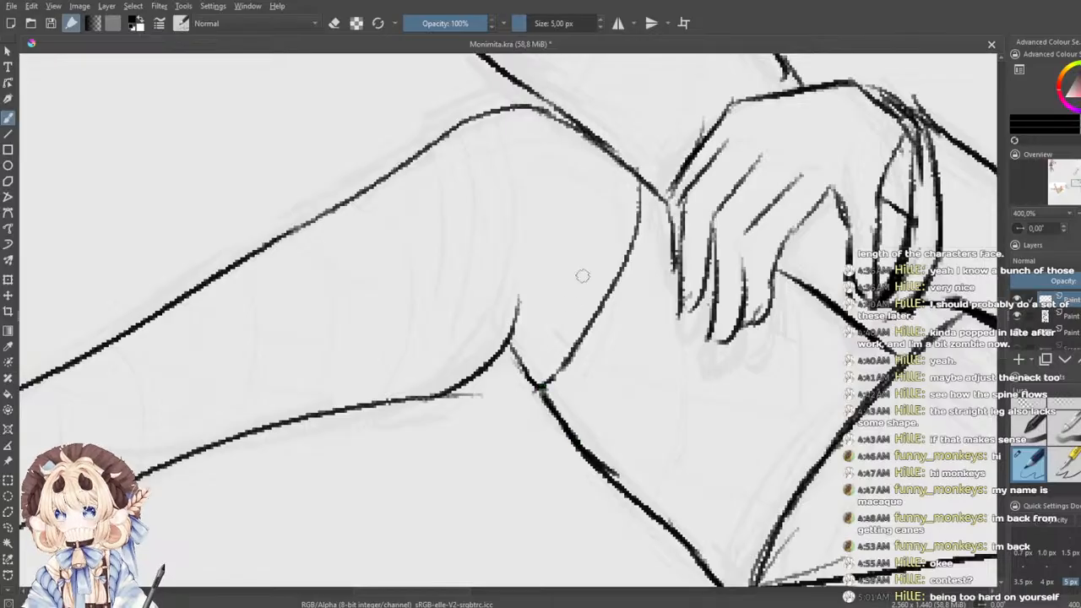
left_click_drag(510, 348, 608, 475)
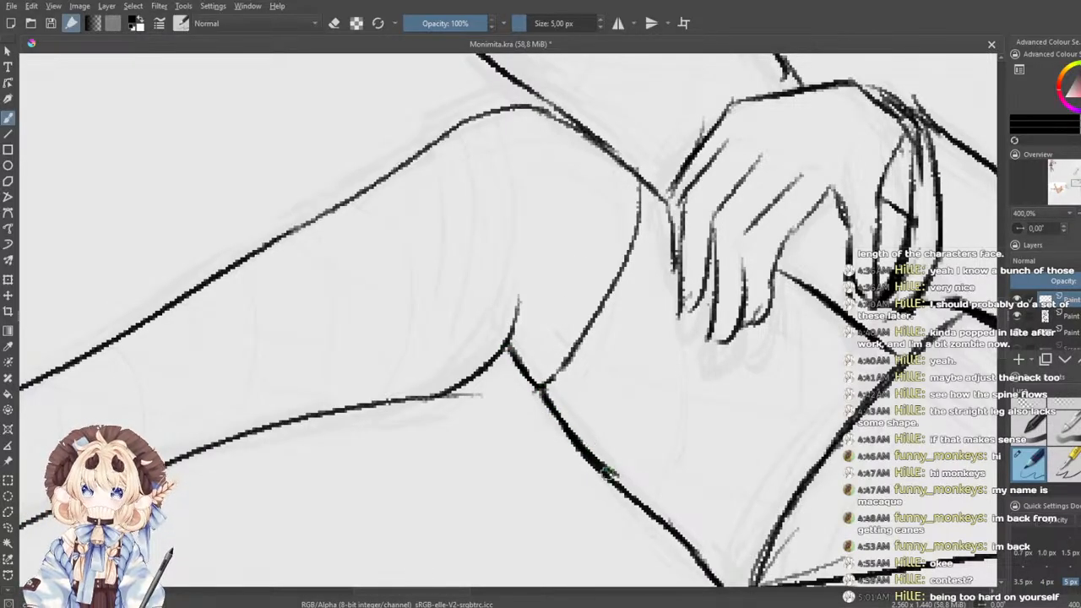
mouse_move(638, 195)
left_mouse_down()
mouse_move(626, 246)
mouse_move(574, 329)
mouse_move(587, 332)
mouse_move(548, 385)
left_mouse_up()
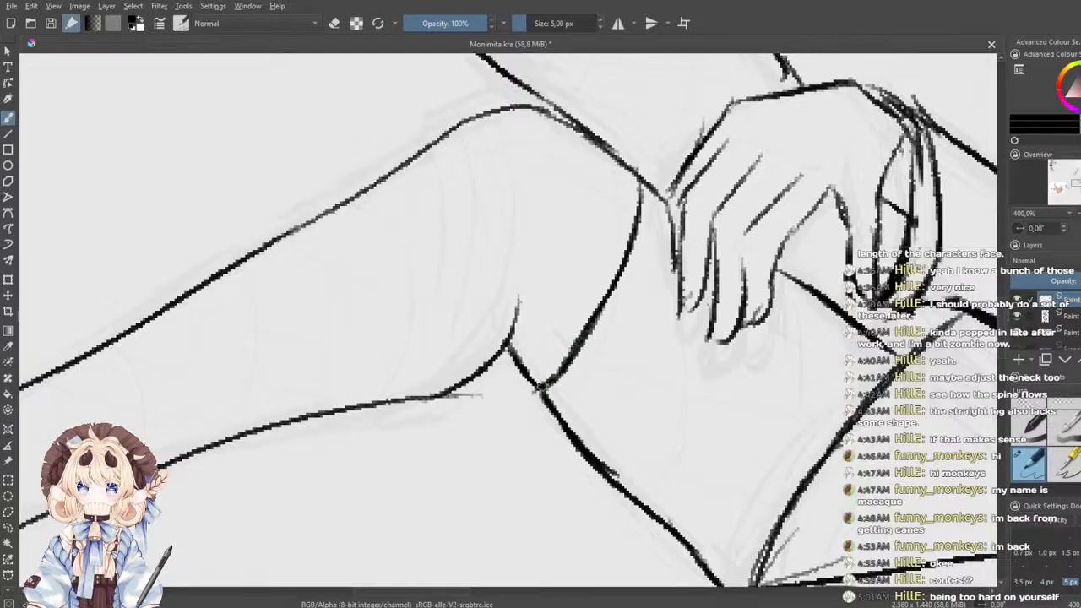
- Ink slanted parallel lines across the raised leg's stocking, from just below the shoe down to the upper calf
left_click_drag(518, 293, 448, 384)
left_click_drag(580, 321, 574, 416)
left_click_drag(537, 249, 524, 353)
mouse_move(505, 299)
left_mouse_down()
mouse_move(553, 315)
mouse_move(592, 350)
left_mouse_up()
left_click_drag(638, 209, 520, 338)
mouse_move(388, 225)
left_mouse_down()
mouse_move(583, 369)
mouse_move(553, 266)
mouse_move(586, 470)
left_mouse_up()
mouse_move(422, 161)
left_mouse_down()
mouse_move(343, 329)
mouse_move(390, 309)
left_mouse_up()
key("ctrl+z")
left_click_drag(478, 227, 431, 440)
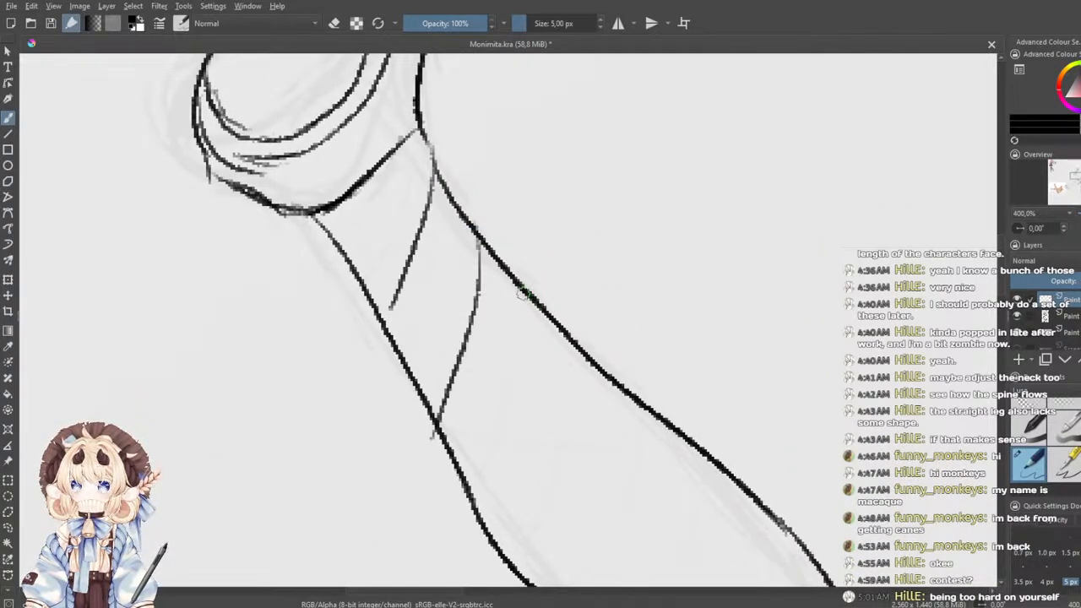
key("ctrl+z")
left_click_drag(539, 293, 489, 451)
key("ctrl+z")
left_click_drag(542, 306, 469, 483)
mouse_move(487, 254)
left_mouse_down()
mouse_move(456, 372)
mouse_move(415, 448)
mouse_move(483, 307)
mouse_move(440, 427)
left_mouse_up()
key("ctrl+z")
- Continue the slanted stocking lines down the raised leg's calf, ending just above the resting hand
scroll(440, 381, "down", 5)
scroll(506, 371, "up", 5)
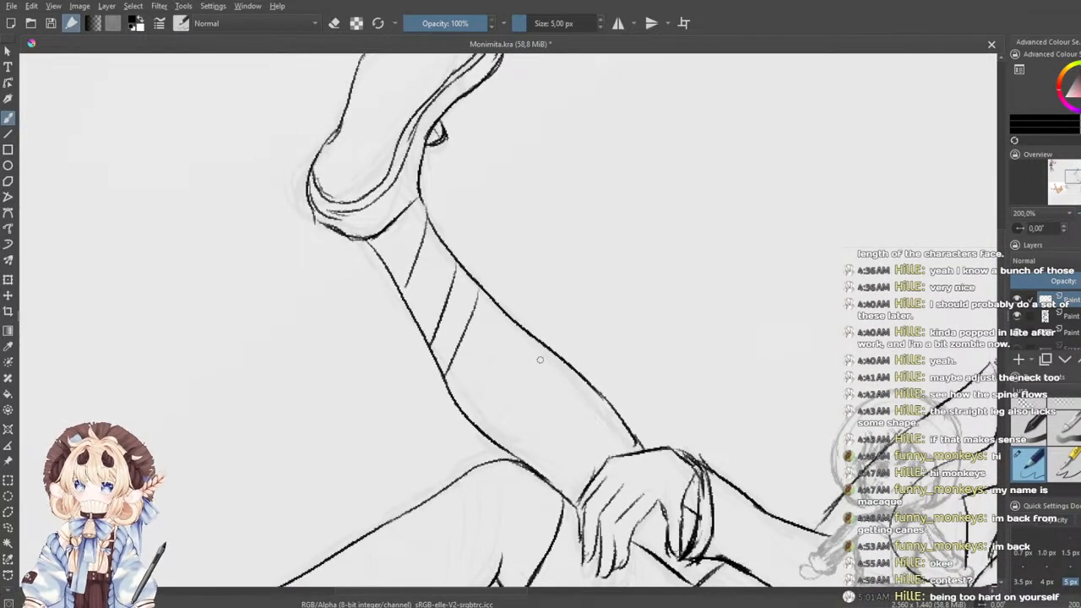
left_click_drag(512, 340, 486, 422)
key("ctrl+z")
left_click_drag(512, 326, 481, 410)
left_click_drag(553, 353, 517, 441)
left_click_drag(589, 387, 551, 478)
key("ctrl+z")
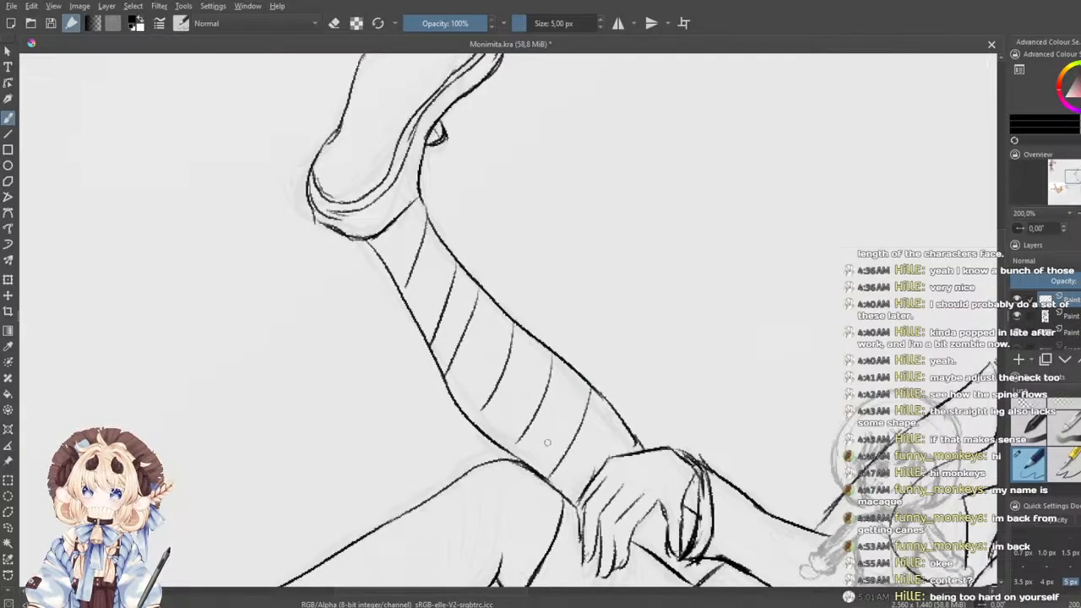
- Ink evenly spaced curved lines across the bent leg's stocking, from the lower shin up to the knee
left_click_drag(371, 489, 613, 231)
left_click_drag(373, 380, 439, 433)
left_click_drag(431, 365, 482, 413)
left_click_drag(494, 344, 533, 398)
left_click_drag(549, 310, 583, 372)
left_click_drag(600, 289, 642, 354)
key("ctrl+z")
key("ctrl+z")
left_click_drag(538, 326, 587, 378)
key("ctrl+z")
left_click_drag(545, 319, 592, 358)
left_click_drag(598, 289, 645, 342)
left_click_drag(646, 263, 692, 328)
key("ctrl+z")
left_click_drag(641, 262, 711, 327)
left_click_drag(669, 239, 741, 306)
left_click_drag(730, 213, 773, 297)
- Cross the bent leg's stocking lines with opposing diagonals from shin to knee, forming a net pattern
left_click_drag(393, 403, 474, 413)
key("ctrl+z")
key("ctrl+z")
left_click_drag(410, 406, 433, 372)
left_click_drag(453, 429, 497, 350)
left_click_drag(504, 405, 553, 318)
mouse_move(559, 379)
left_mouse_down()
mouse_move(591, 333)
mouse_move(686, 269)
left_mouse_up()
left_click_drag(666, 352, 745, 240)
left_click_drag(702, 335, 773, 238)
- Cross the raised leg's slanted lines with opposing curves from ankle to knee, completing the fishnet pattern
mouse_move(536, 397)
left_mouse_down()
mouse_move(490, 546)
mouse_move(499, 571)
left_mouse_up()
left_click_drag(587, 175, 675, 203)
mouse_move(609, 202)
left_mouse_down()
mouse_move(711, 238)
mouse_move(738, 264)
left_mouse_up()
left_click_drag(653, 267, 760, 287)
left_click_drag(670, 304, 794, 307)
left_click_drag(686, 326, 825, 319)
left_click_drag(693, 360, 832, 353)
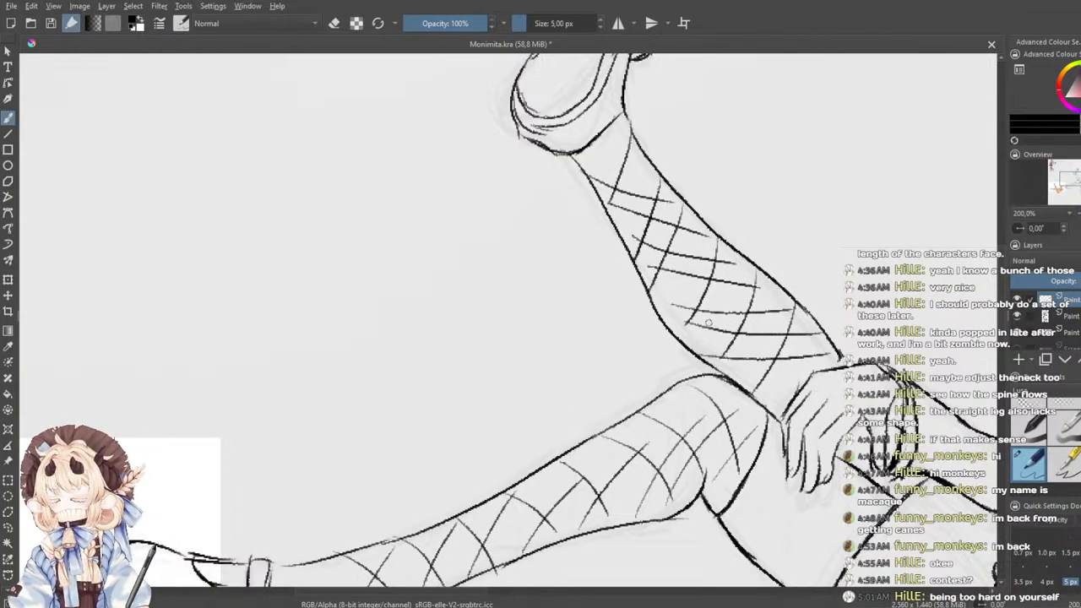
- Examine the raised shoe's line art, the overall drawing and the rough small figure on the palm
scroll(708, 323, "up", 6)
left_click_drag(504, 326, 458, 363)
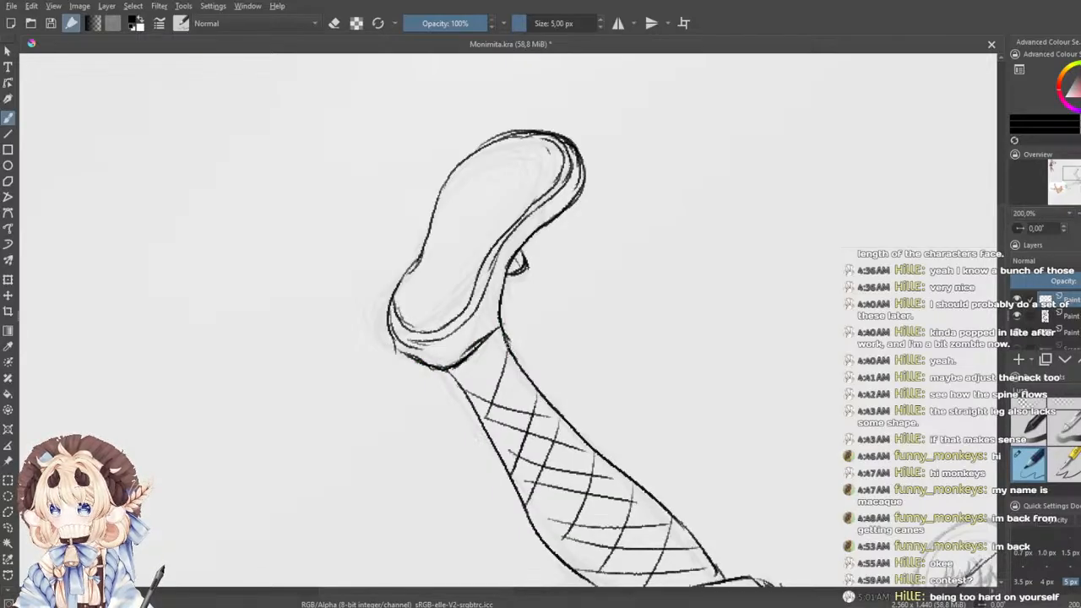
left_click_drag(432, 217, 388, 326)
right_click(408, 313)
left_click(665, 274)
scroll(665, 274, "down", 6)
left_click_drag(667, 325, 564, 332)
scroll(564, 334, "up", 4)
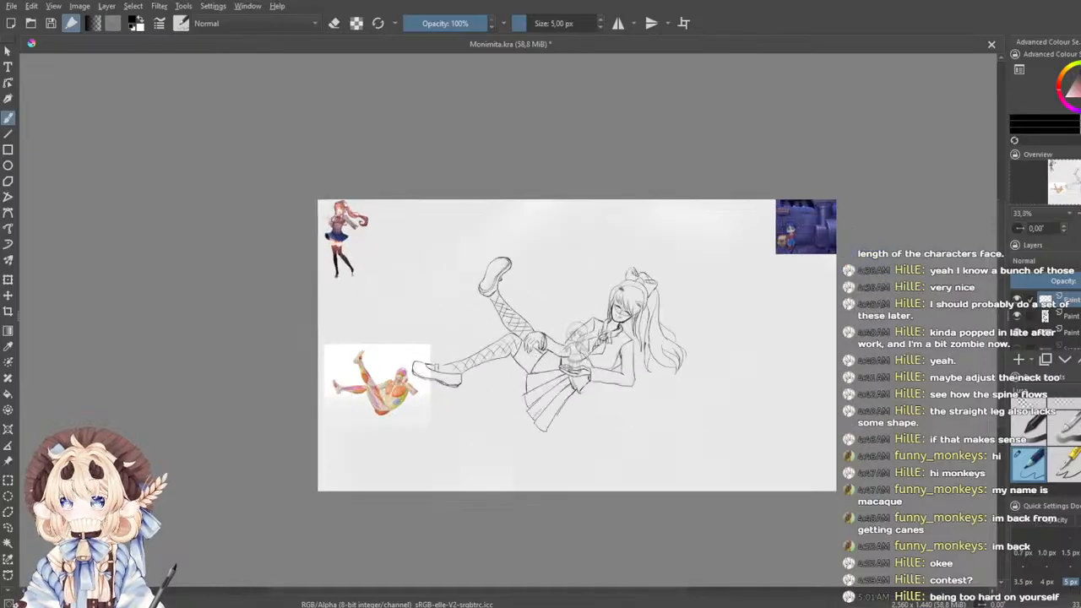
left_click_drag(598, 365, 531, 348)
scroll(530, 346, "up", 3)
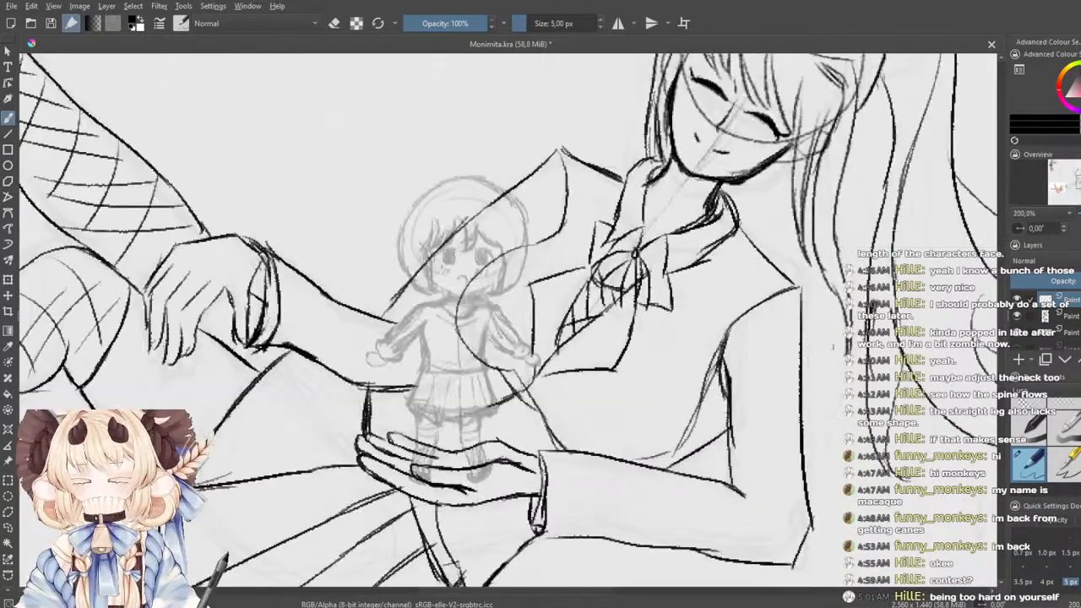
- Add a new paint layer and ink the small figure's curved jawline on it
left_click(1020, 361)
scroll(474, 330, "up", 2)
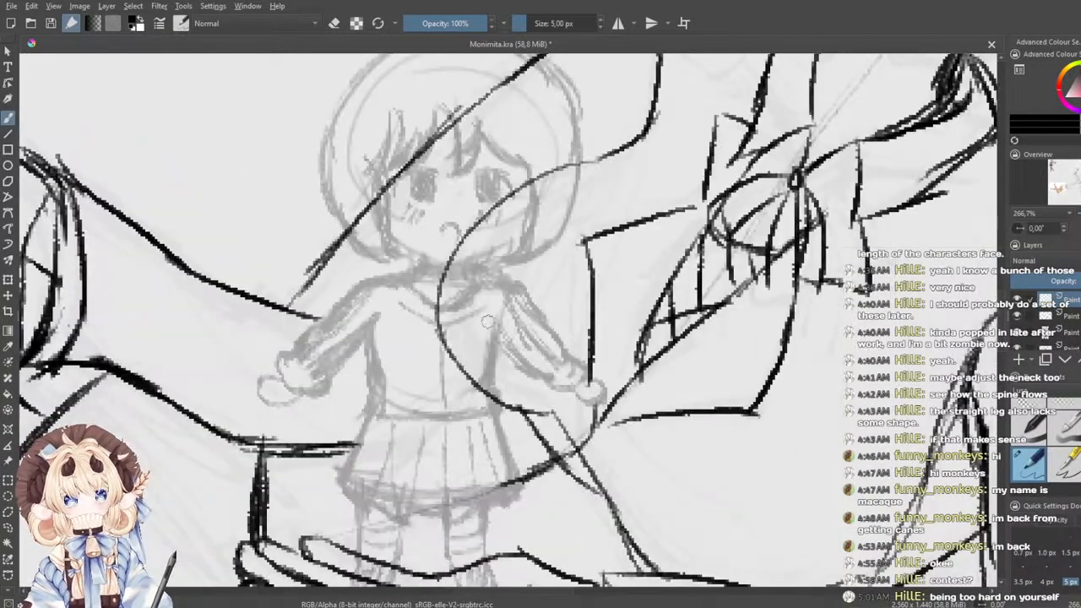
left_click_drag(475, 329, 549, 328)
left_click_drag(612, 313, 628, 339)
left_click_drag(604, 274, 635, 311)
mouse_move(500, 318)
left_mouse_down()
mouse_move(565, 341)
mouse_move(616, 330)
left_mouse_up()
key("ctrl+z")
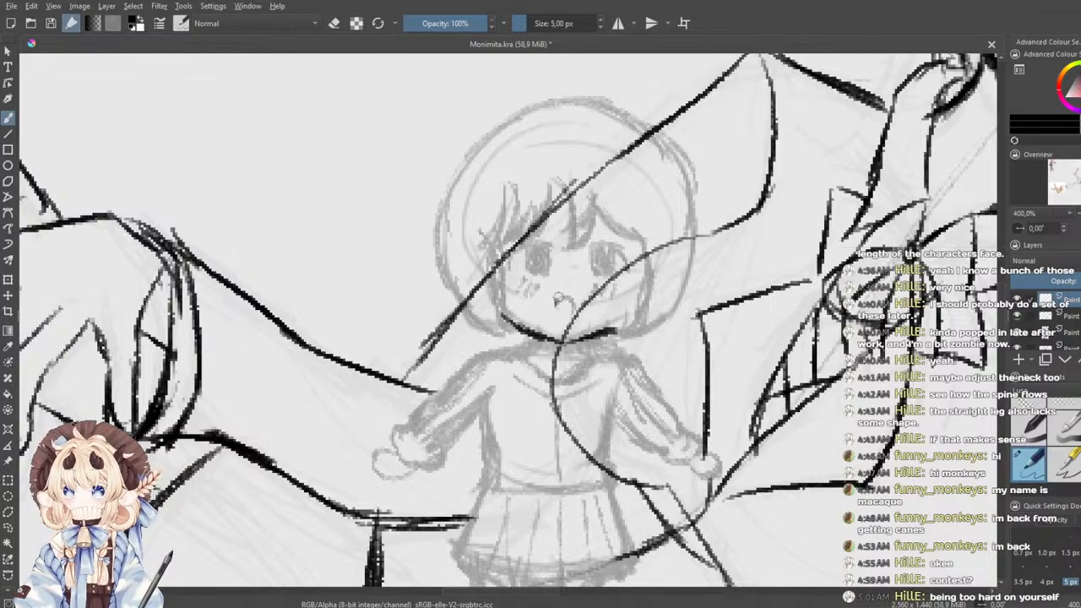
- Ink the small figure's frowning mouth and the upper lash line of its right-hand eye
left_click_drag(567, 299, 572, 312)
key("ctrl+z")
mouse_move(601, 249)
left_mouse_down()
mouse_move(631, 275)
mouse_move(626, 266)
left_mouse_up()
key("ctrl+z")
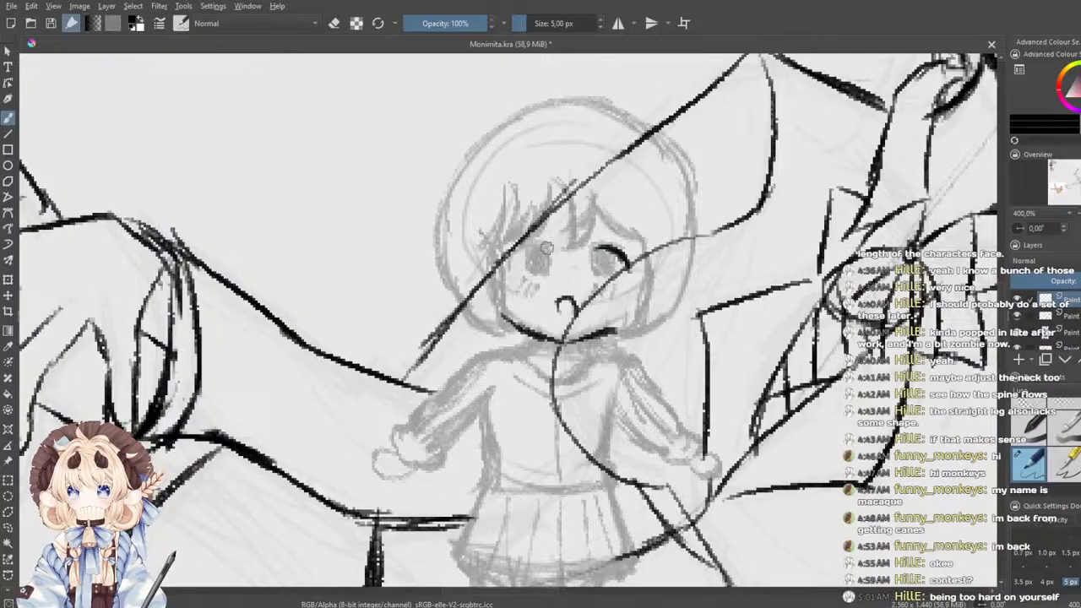
- Ink the small figure's left-hand eye, darken both irises and add short blush strokes beneath the eyes
mouse_move(551, 251)
left_mouse_down()
mouse_move(516, 267)
mouse_move(520, 251)
mouse_move(514, 265)
mouse_move(541, 275)
left_mouse_up()
key("ctrl+z")
mouse_move(595, 252)
left_mouse_down()
mouse_move(603, 276)
mouse_move(614, 267)
mouse_move(598, 275)
mouse_move(618, 259)
left_mouse_up()
key("ctrl+z")
mouse_move(537, 257)
left_mouse_down()
mouse_move(544, 277)
mouse_move(535, 257)
left_mouse_up()
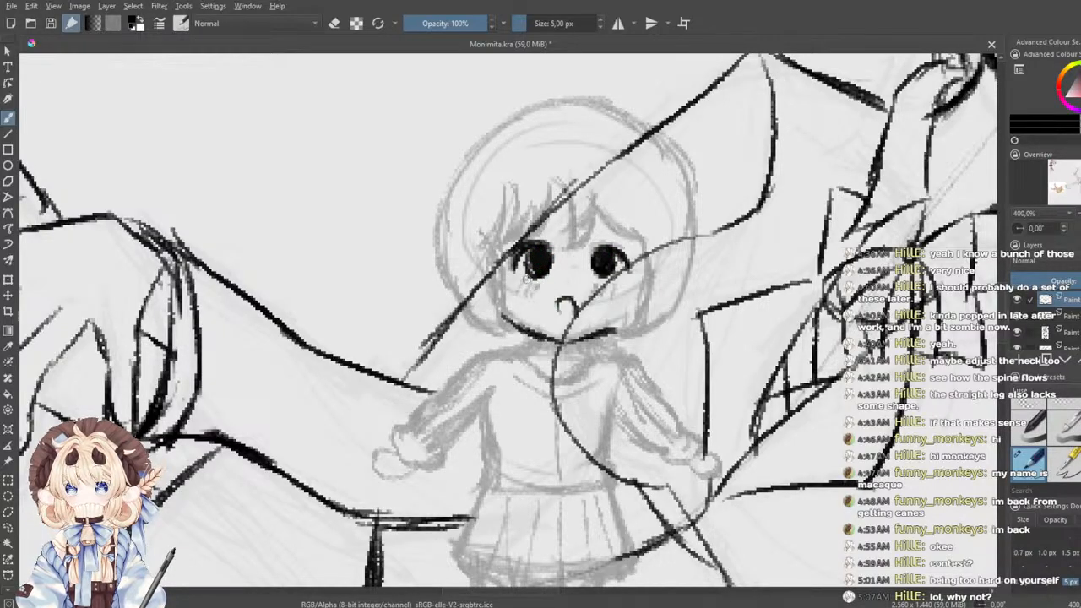
left_click_drag(519, 289, 601, 295)
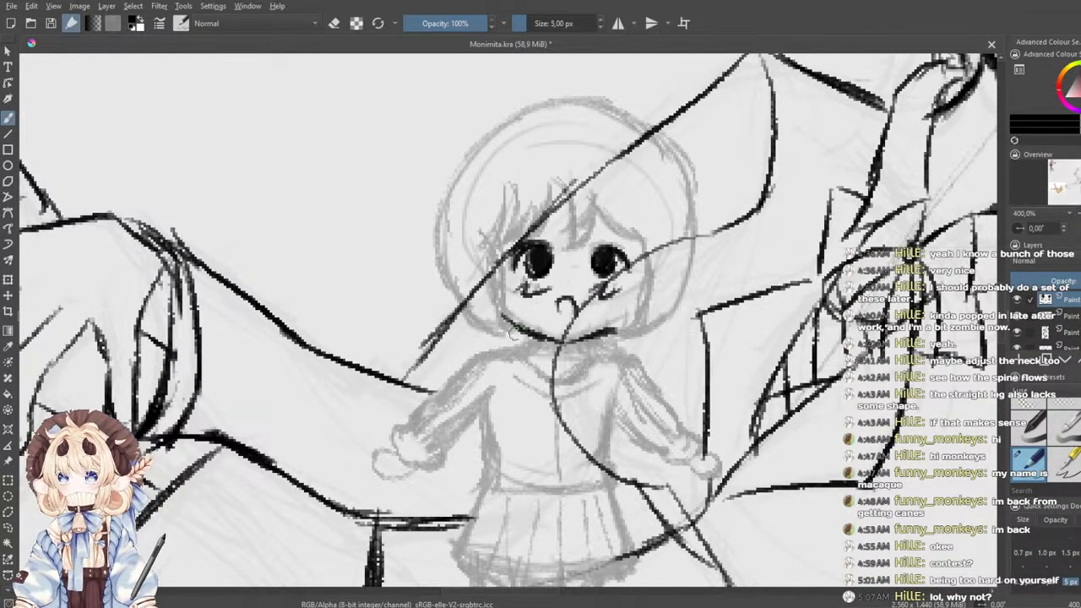
- Ink the small figure's left-hand sleeve, both sides of the torso and the underside of the right-hand sleeve
mouse_move(521, 359)
left_mouse_down()
mouse_move(458, 374)
mouse_move(395, 434)
mouse_move(430, 465)
mouse_move(416, 462)
mouse_move(436, 463)
mouse_move(501, 394)
mouse_move(488, 394)
mouse_move(486, 448)
left_mouse_up()
left_click_drag(487, 393, 489, 486)
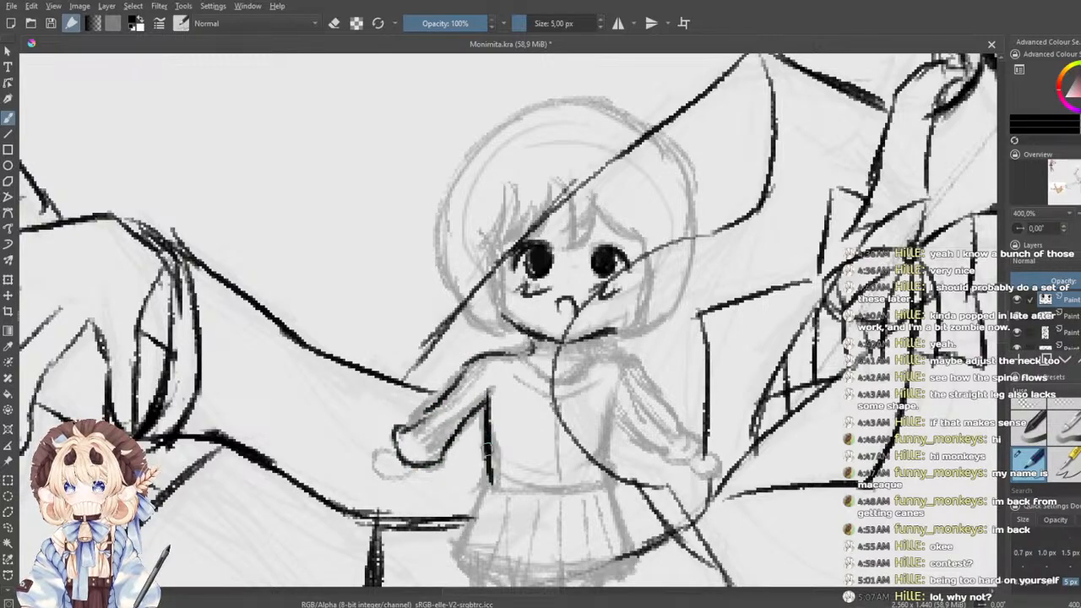
mouse_move(617, 408)
left_mouse_down()
mouse_move(607, 451)
mouse_move(619, 415)
mouse_move(671, 463)
mouse_move(688, 447)
mouse_move(659, 441)
mouse_move(666, 468)
mouse_move(692, 454)
left_mouse_up()
key("ctrl+z")
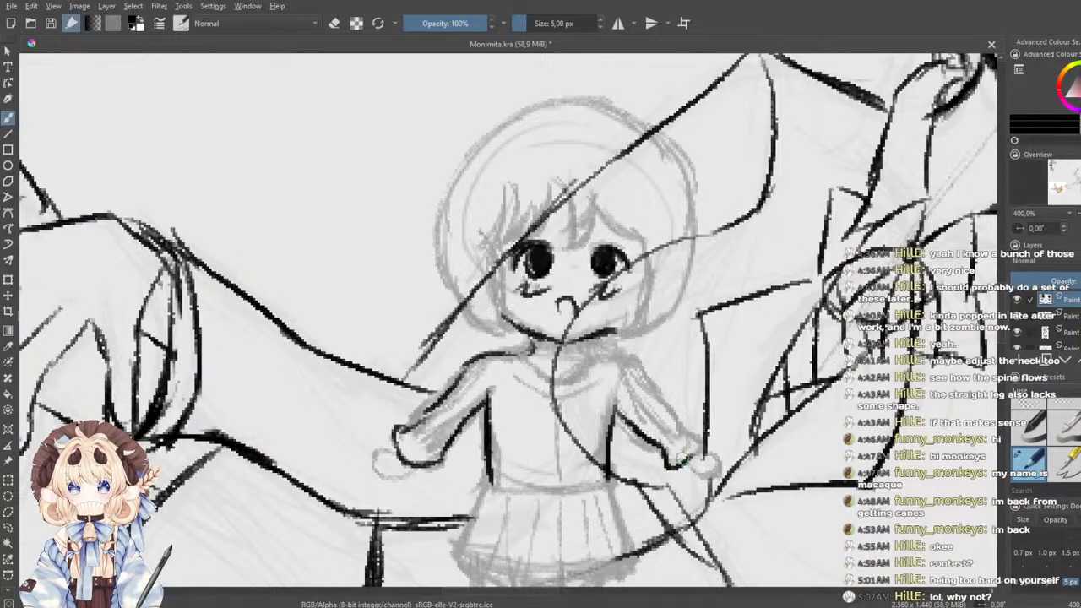
- Ink the small figure's right-hand shoulder and outer sleeve edge, and outline both rounded hands
mouse_move(597, 343)
left_mouse_down()
mouse_move(631, 352)
mouse_move(597, 352)
mouse_move(654, 392)
left_mouse_up()
key("ctrl+z")
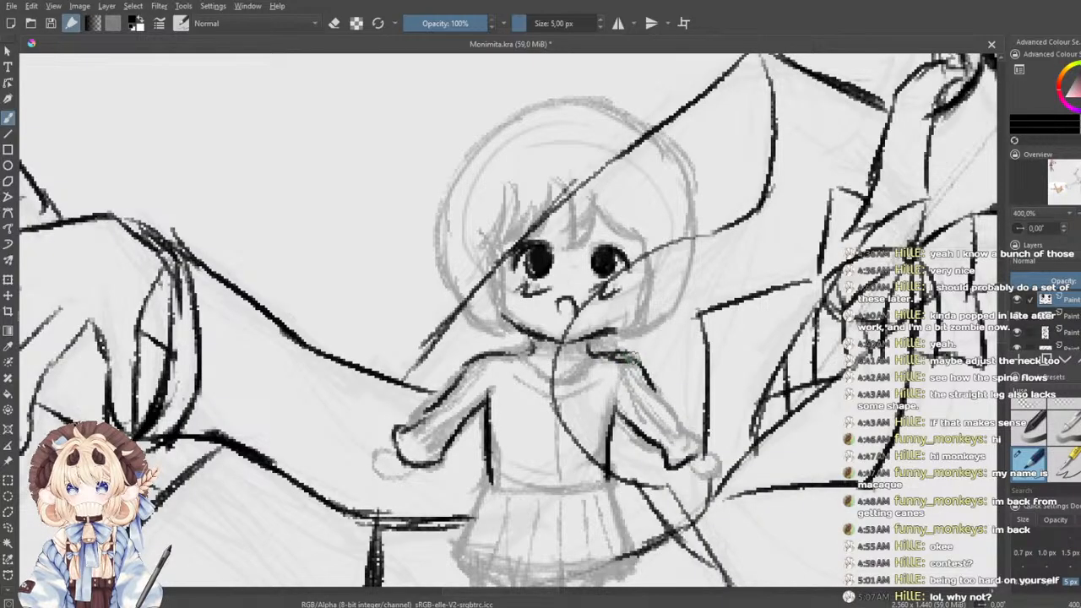
mouse_move(632, 357)
left_mouse_down()
mouse_move(679, 415)
mouse_move(695, 457)
left_mouse_up()
key("ctrl+z")
mouse_move(673, 409)
left_mouse_down()
mouse_move(702, 436)
mouse_move(684, 453)
mouse_move(707, 436)
mouse_move(717, 470)
left_mouse_up()
key("ctrl+z")
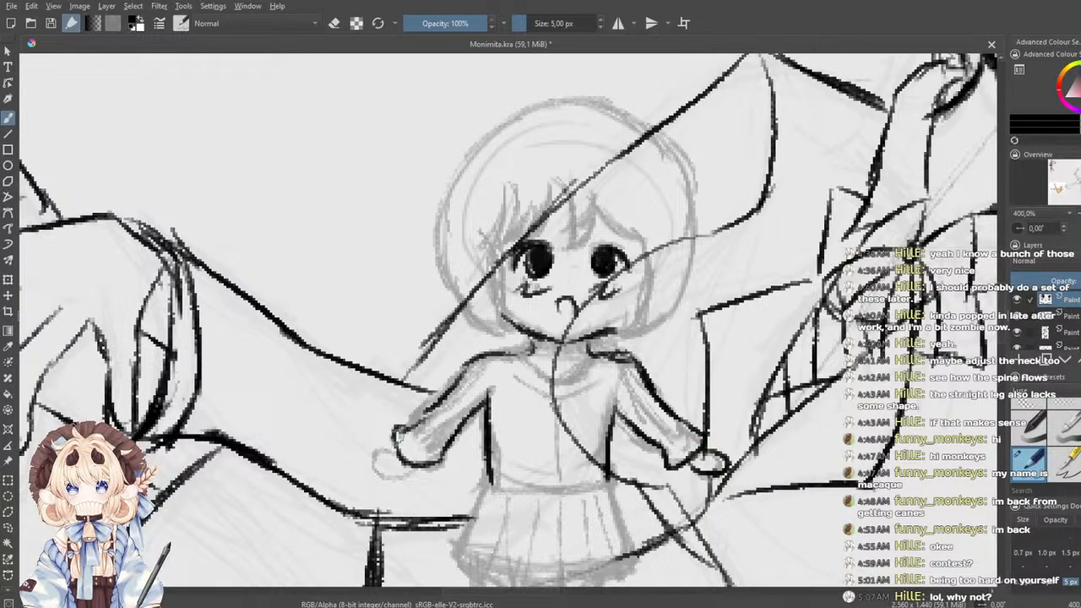
left_click_drag(401, 454, 414, 469)
key("ctrl+z")
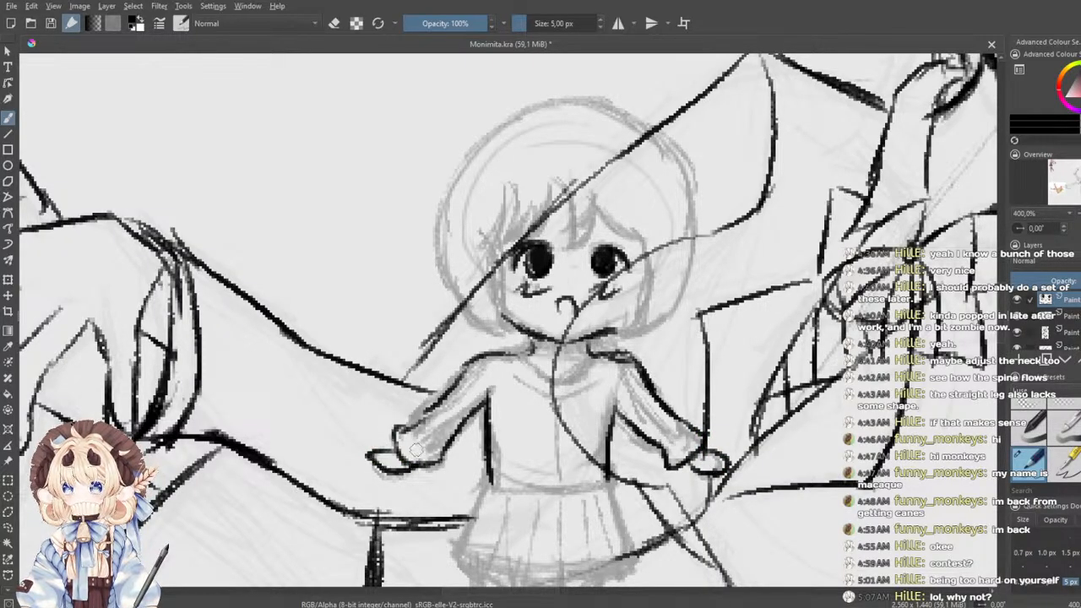
- Ink the curved waistline joining both sides of the small figure's torso
left_click_drag(491, 363, 558, 279)
mouse_move(555, 392)
left_mouse_down()
mouse_move(522, 464)
mouse_move(509, 466)
mouse_move(557, 493)
mouse_move(636, 412)
left_mouse_up()
key("ctrl+z")
key("ctrl+z")
mouse_move(552, 385)
left_mouse_down()
mouse_move(659, 403)
mouse_move(639, 406)
mouse_move(673, 390)
left_mouse_up()
- Ink the small figure's curved collar and the centre line down the front of its top
mouse_move(569, 286)
left_mouse_down()
mouse_move(626, 301)
mouse_move(669, 292)
left_mouse_up()
key("ctrl+z")
key("ctrl+z")
mouse_move(571, 289)
left_mouse_down()
mouse_move(628, 311)
mouse_move(671, 291)
left_mouse_up()
key("ctrl+z")
mouse_move(574, 289)
left_mouse_down()
mouse_move(629, 312)
mouse_move(667, 291)
mouse_move(619, 372)
left_mouse_up()
key("ctrl+z")
mouse_move(588, 270)
left_mouse_down()
mouse_move(625, 292)
mouse_move(667, 271)
left_mouse_up()
key("ctrl+z")
mouse_move(589, 272)
left_mouse_down()
mouse_move(616, 294)
mouse_move(659, 267)
left_mouse_up()
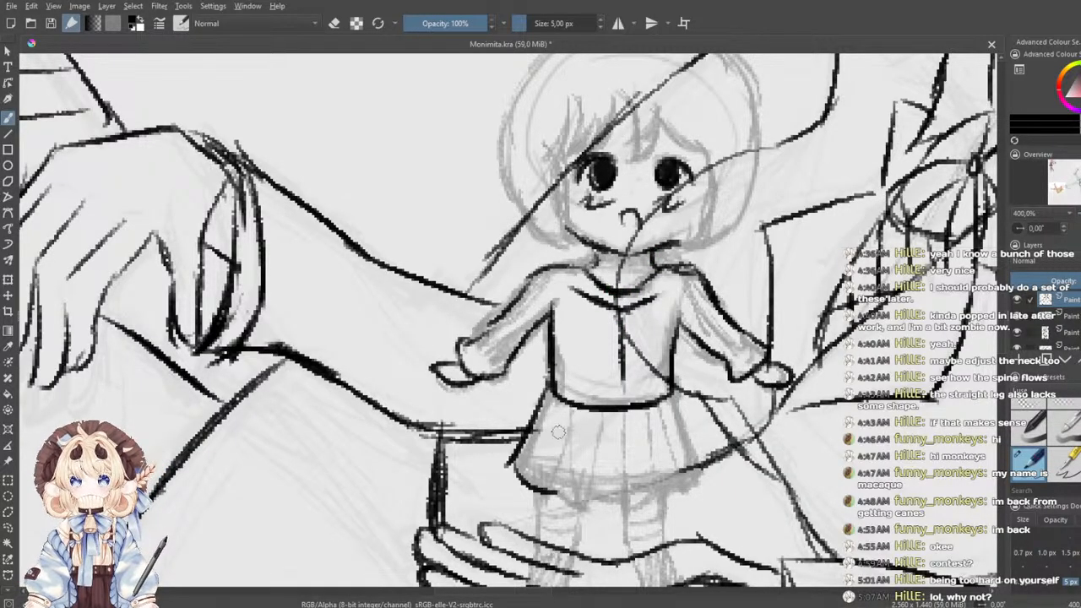
- Ink the right-hand edge of the small figure's skirt and the pleat lines across its left and middle parts
left_click_drag(670, 386, 698, 485)
key("ctrl+z")
left_click_drag(669, 387, 698, 483)
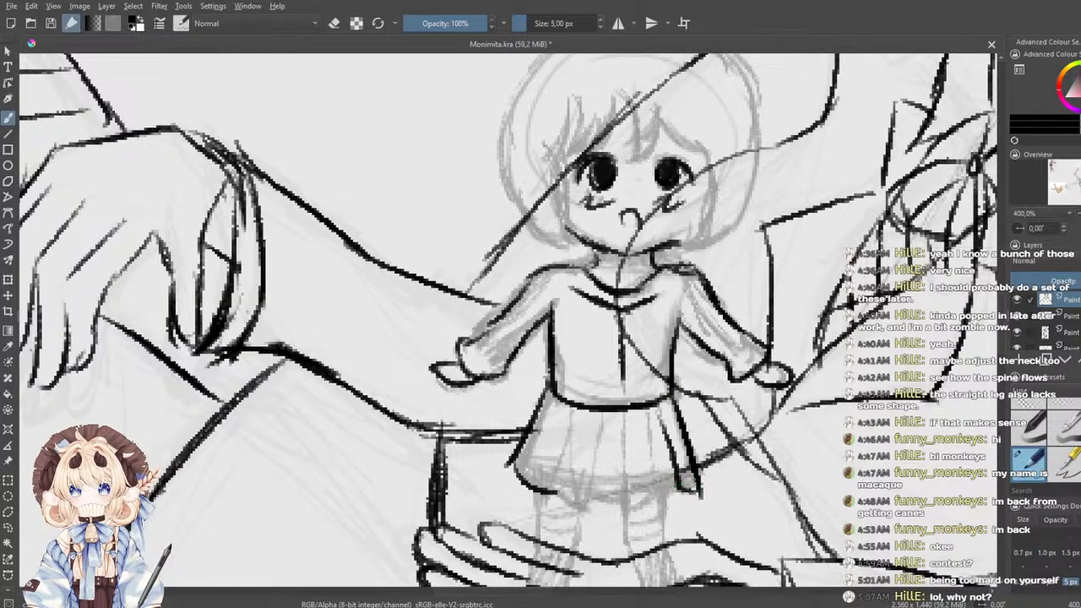
mouse_move(572, 415)
left_mouse_down()
mouse_move(549, 494)
mouse_move(580, 517)
left_mouse_up()
mouse_move(602, 426)
left_mouse_down()
mouse_move(586, 479)
mouse_move(630, 487)
left_mouse_up()
mouse_move(632, 412)
left_mouse_down()
mouse_move(629, 531)
mouse_move(664, 490)
left_mouse_up()
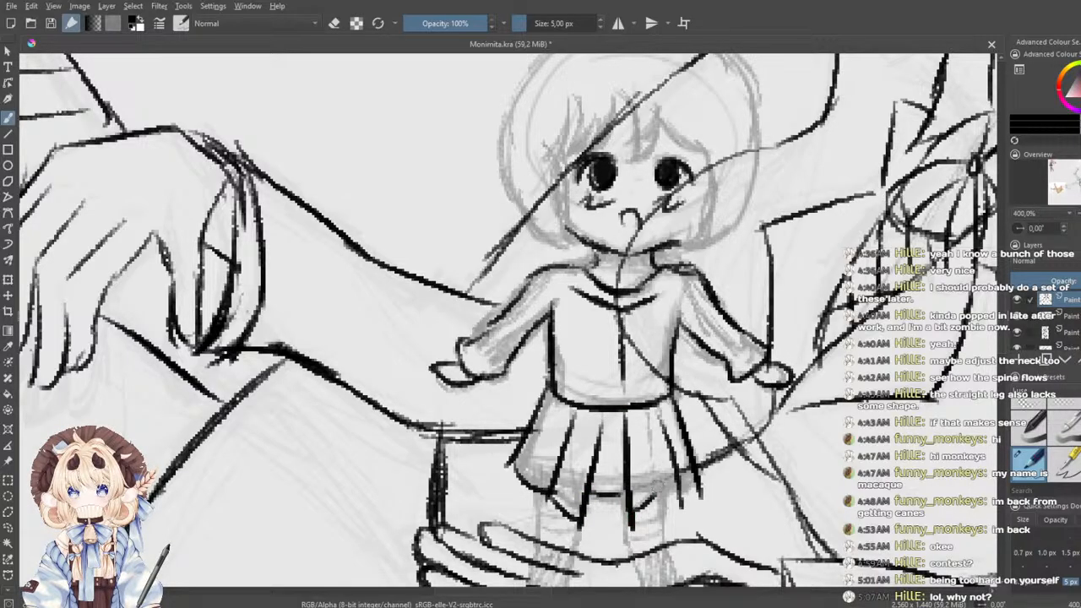
- Add pleat lines to the right-hand half of the small figure's skirt and close its pointed hem
mouse_move(647, 416)
left_mouse_down()
mouse_move(659, 513)
mouse_move(657, 501)
left_mouse_up()
key("ctrl+z")
key("ctrl+z")
mouse_move(645, 416)
left_mouse_down()
mouse_move(660, 514)
mouse_move(696, 473)
mouse_move(698, 510)
mouse_move(710, 516)
mouse_move(696, 473)
left_mouse_up()
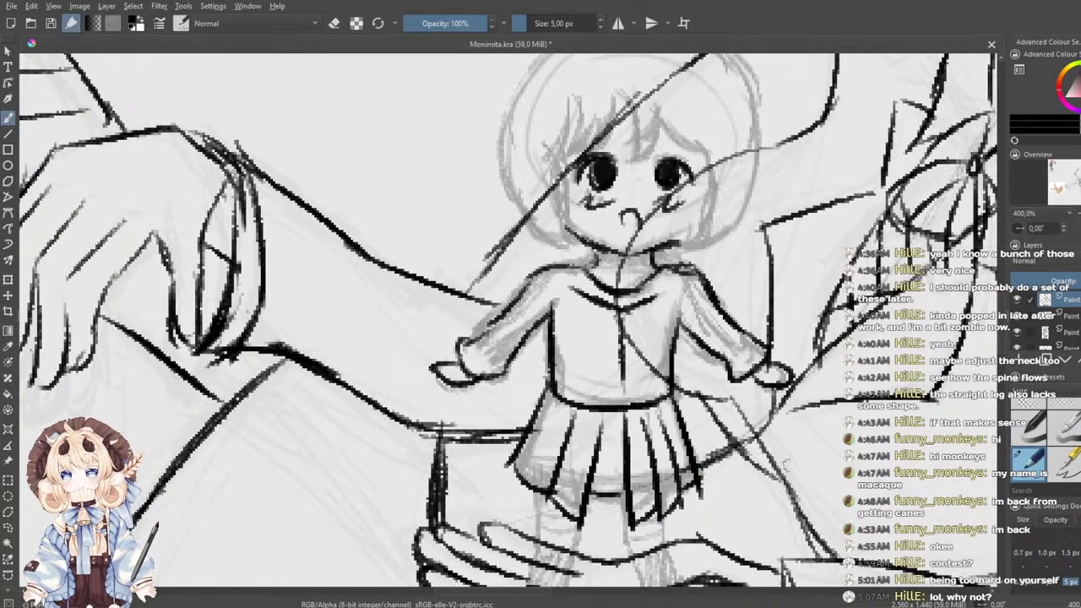
left_click(1029, 413)
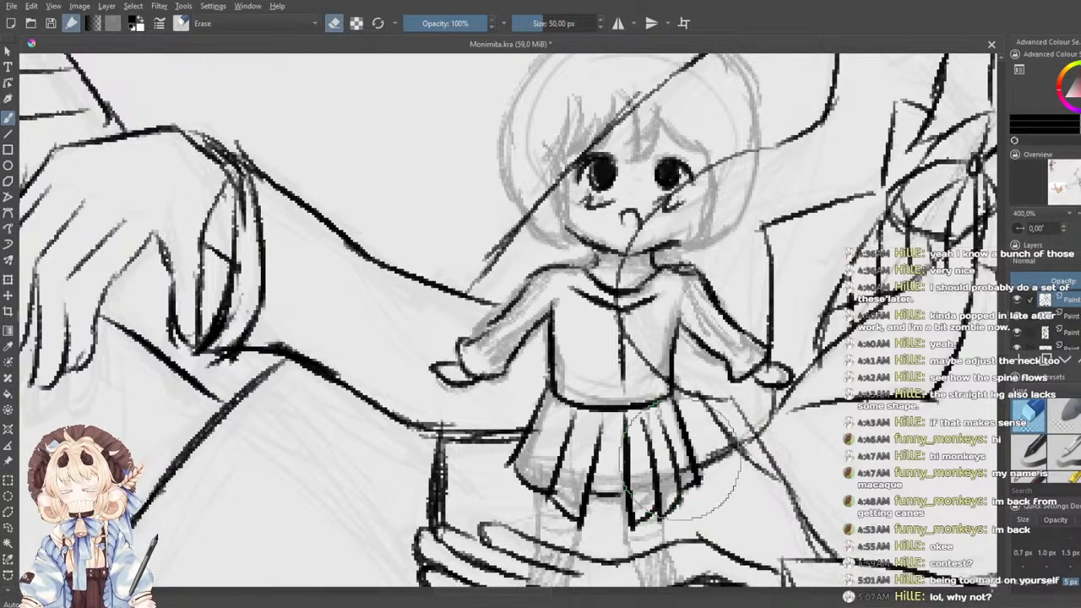
left_click_drag(634, 447, 622, 400)
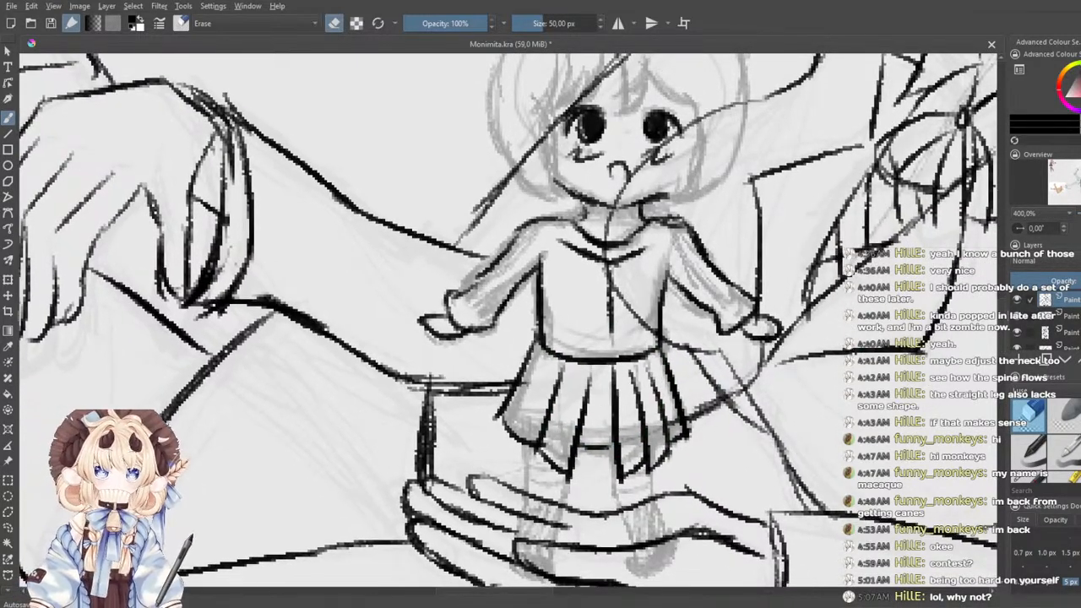
scroll(1047, 441, "down", 5)
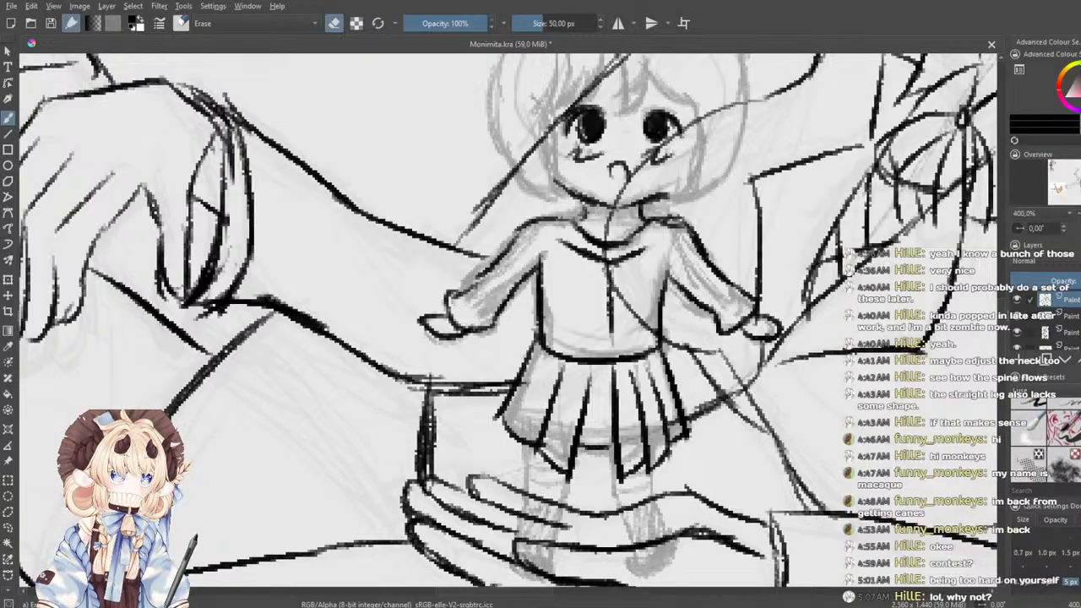
key("e")
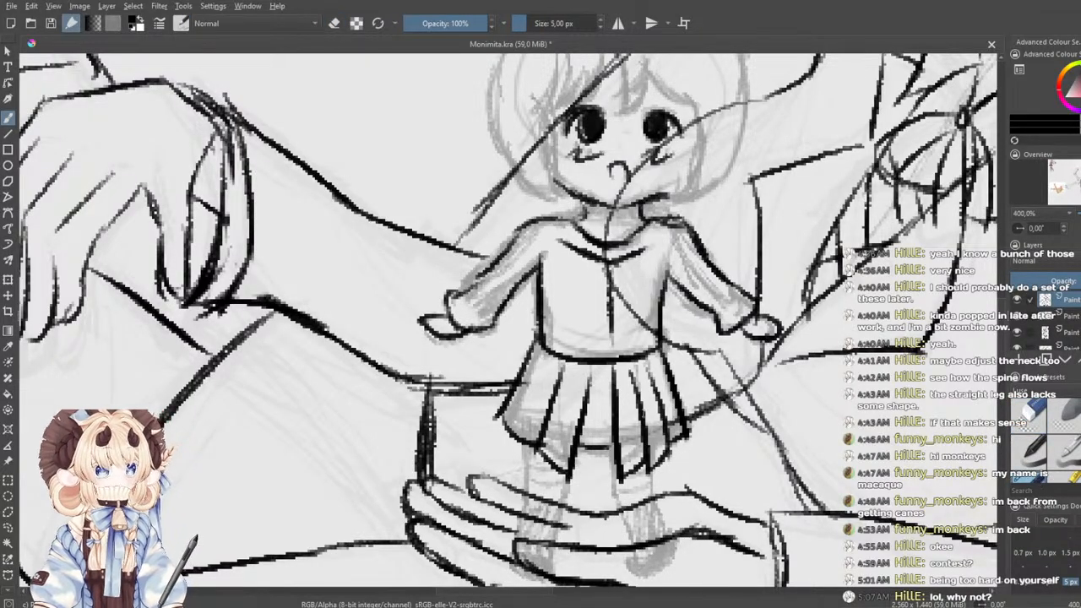
- Ink a dark, thick waistband along the top of the small figure's skirt
left_click_drag(536, 356, 587, 379)
key("ctrl+z")
mouse_move(537, 357)
left_mouse_down()
mouse_move(601, 378)
mouse_move(662, 361)
left_mouse_up()
mouse_move(540, 346)
left_mouse_down()
mouse_move(590, 367)
mouse_move(660, 358)
mouse_move(570, 366)
mouse_move(605, 373)
left_mouse_up()
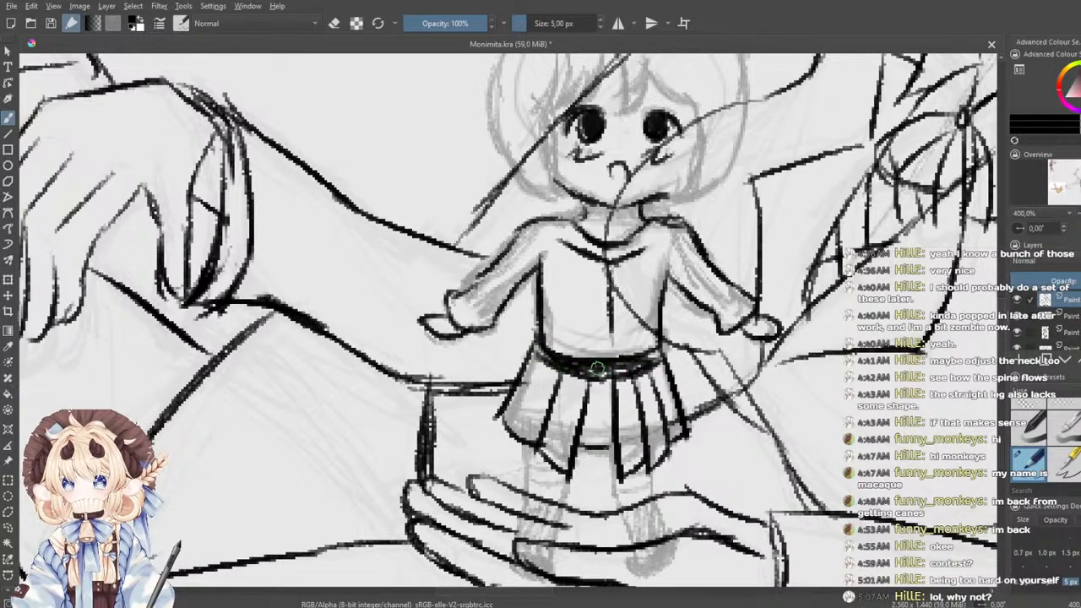
- Ink both edges of the small figure's left-hand leg and its shoe resting on the palm
left_click_drag(542, 339, 536, 249)
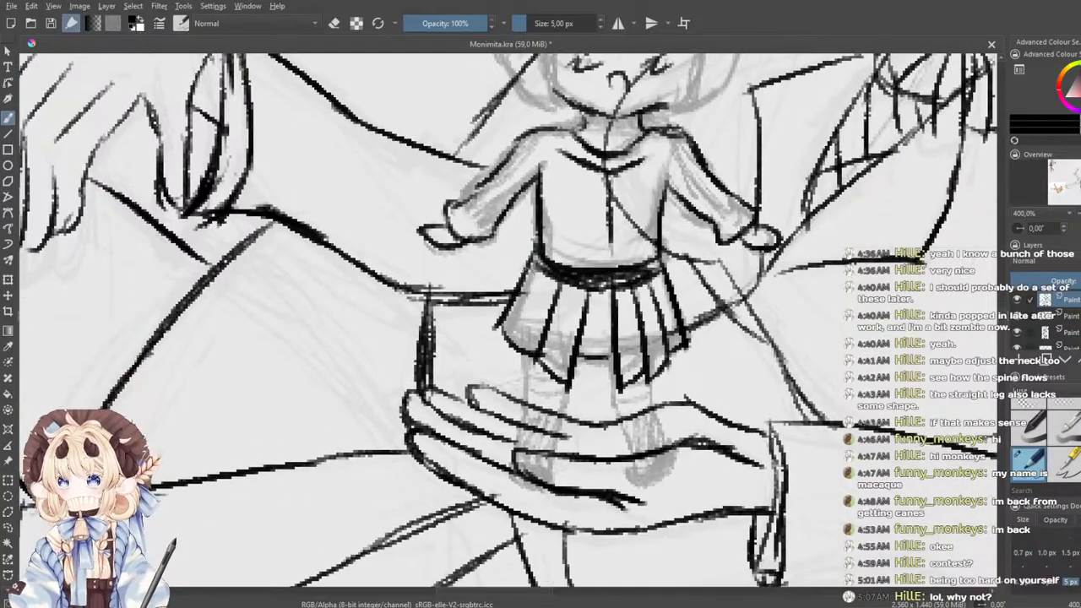
left_click_drag(522, 353, 521, 449)
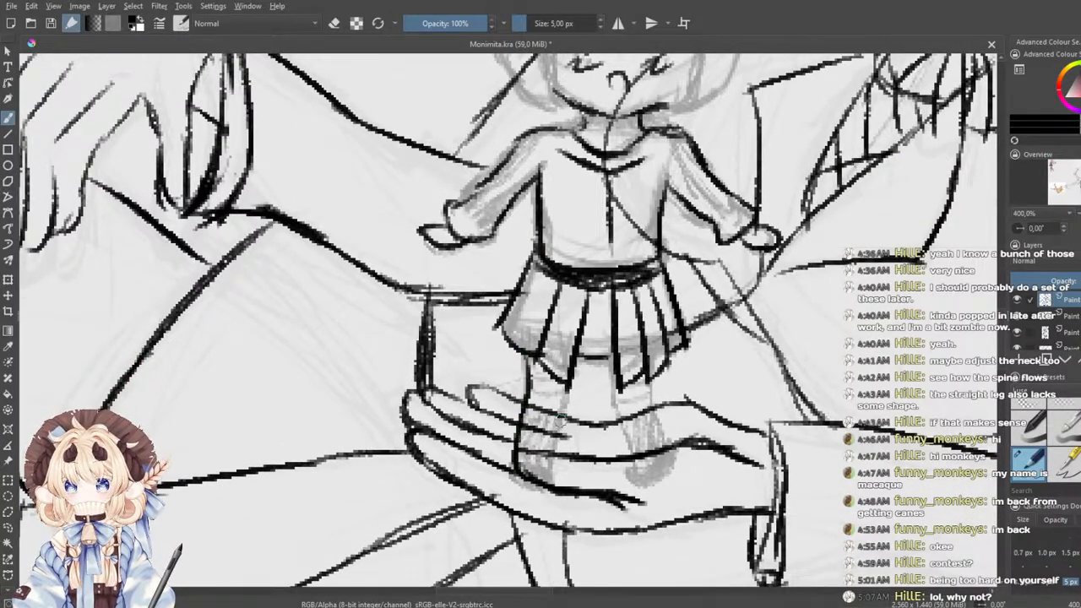
mouse_move(564, 395)
left_mouse_down()
mouse_move(556, 485)
mouse_move(522, 489)
left_mouse_up()
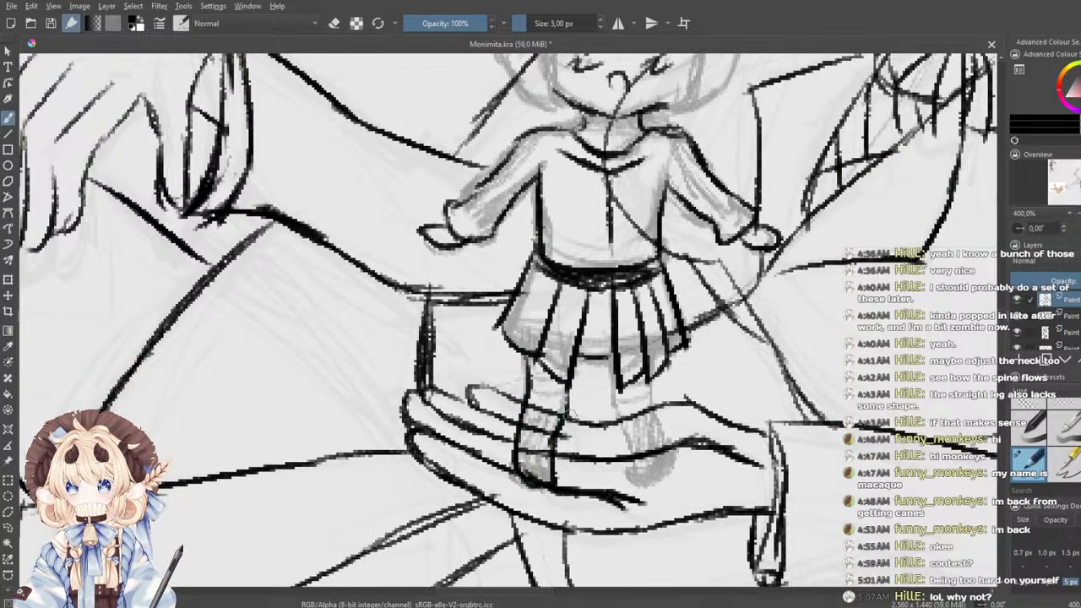
- Ink the small figure's right-hand leg from the skirt hem down to its rounded shoe on the palm
left_click_drag(615, 360, 634, 454)
key("ctrl+z")
mouse_move(618, 411)
left_mouse_down()
mouse_move(634, 474)
mouse_move(654, 485)
left_mouse_up()
left_click_drag(650, 381, 671, 438)
key("ctrl+z")
mouse_move(650, 396)
left_mouse_down()
mouse_move(673, 457)
mouse_move(638, 483)
left_mouse_up()
left_click_drag(653, 377, 653, 429)
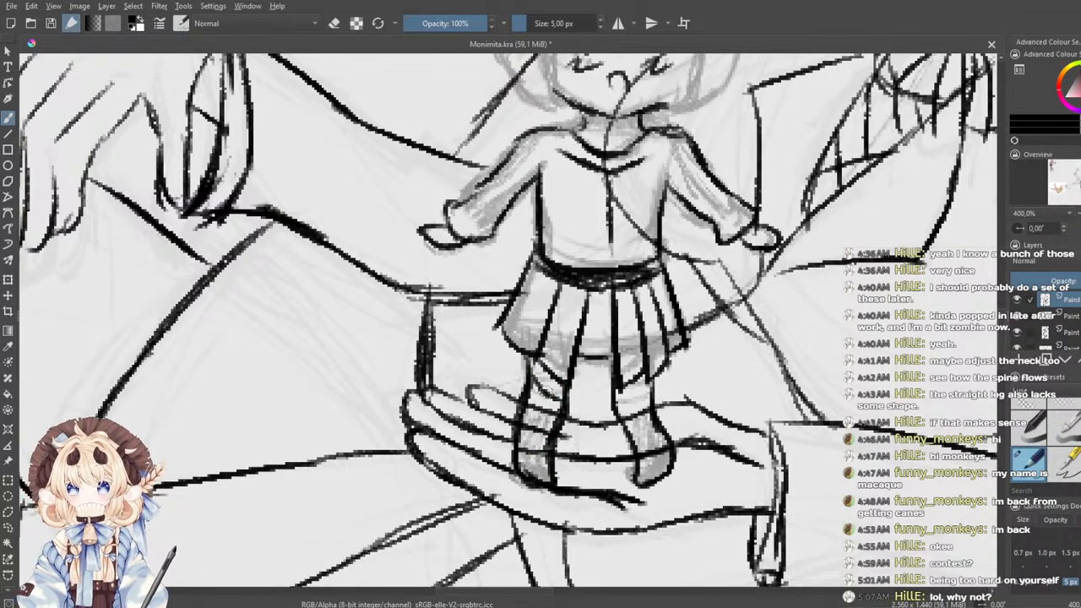
- Add criss-cross strokes to both of the small figure's lower legs between the skirt and the shoes
mouse_move(614, 403)
left_mouse_down()
mouse_move(647, 382)
mouse_move(642, 483)
left_mouse_up()
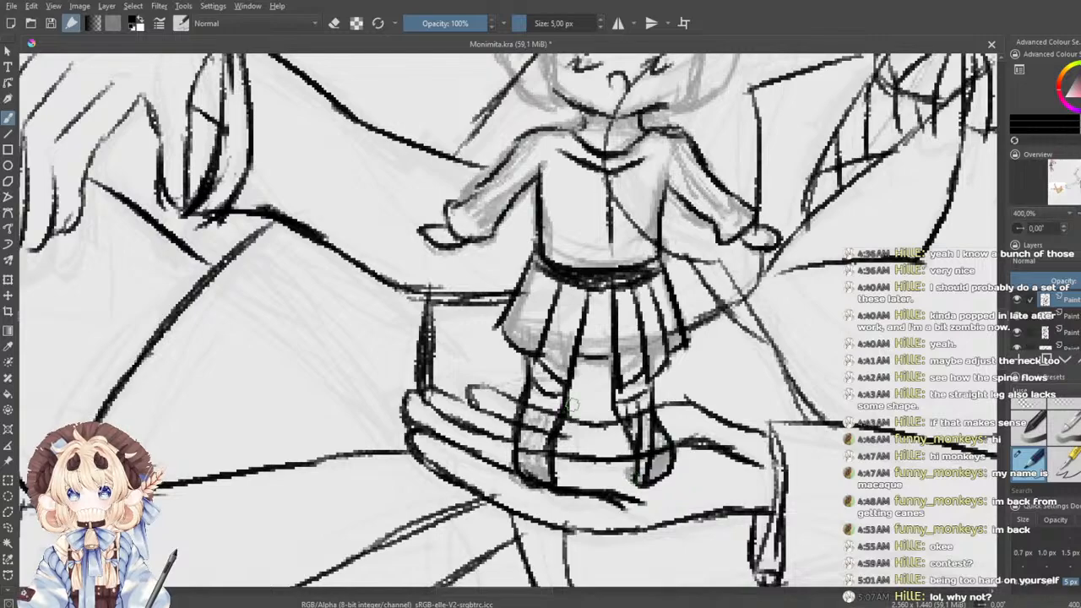
mouse_move(553, 382)
left_mouse_down()
mouse_move(532, 422)
mouse_move(523, 481)
left_mouse_up()
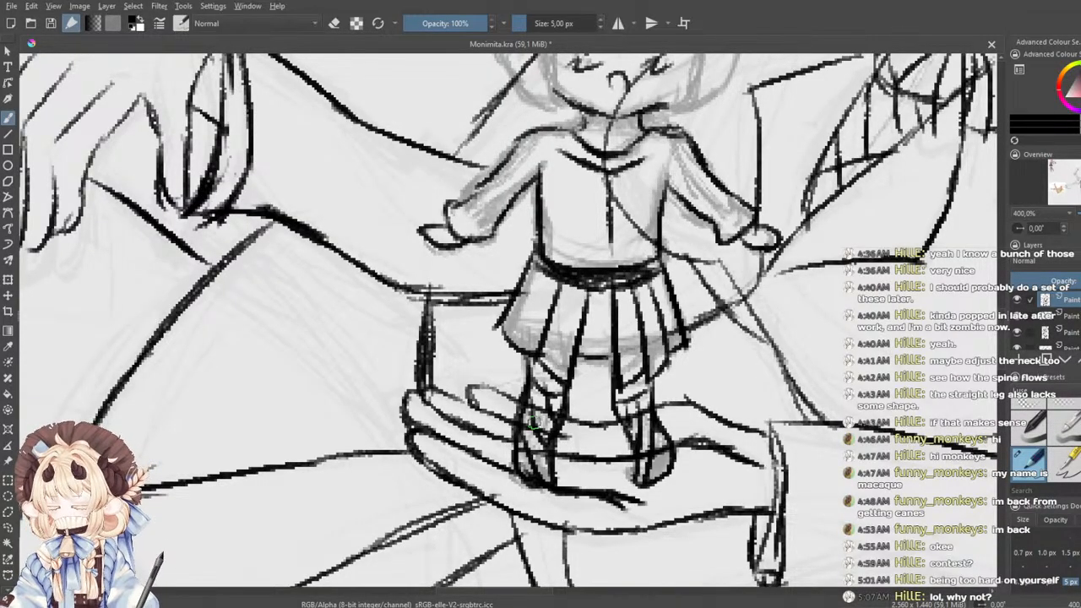
scroll(529, 440, "down", 2)
scroll(550, 417, "up", 1)
- Ink the small figure's central and right-hand fringe strands, the right-hand side lock framing the face, and the strand above the left-hand eye
left_click_drag(588, 419, 599, 498)
scroll(597, 458, "up", 1)
scroll(602, 497, "up", 1)
left_click_drag(634, 446, 692, 517)
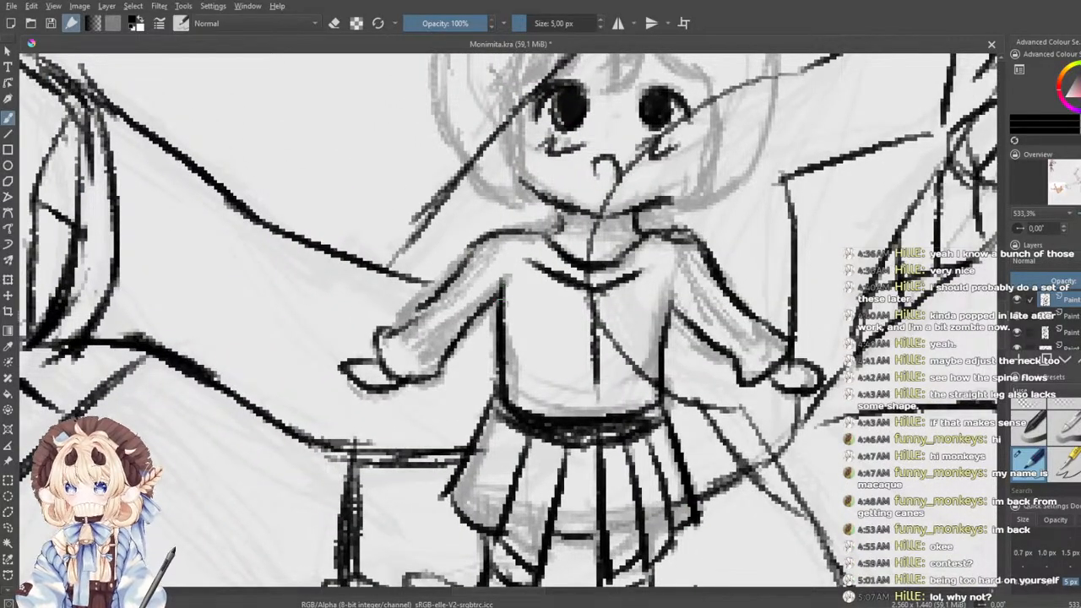
mouse_move(558, 227)
left_mouse_down()
mouse_move(541, 414)
mouse_move(552, 425)
left_mouse_up()
mouse_move(599, 207)
left_mouse_down()
mouse_move(615, 257)
mouse_move(606, 303)
left_mouse_up()
mouse_move(644, 218)
left_mouse_down()
mouse_move(607, 254)
mouse_move(655, 251)
mouse_move(644, 237)
mouse_move(710, 267)
mouse_move(696, 260)
mouse_move(669, 404)
left_mouse_up()
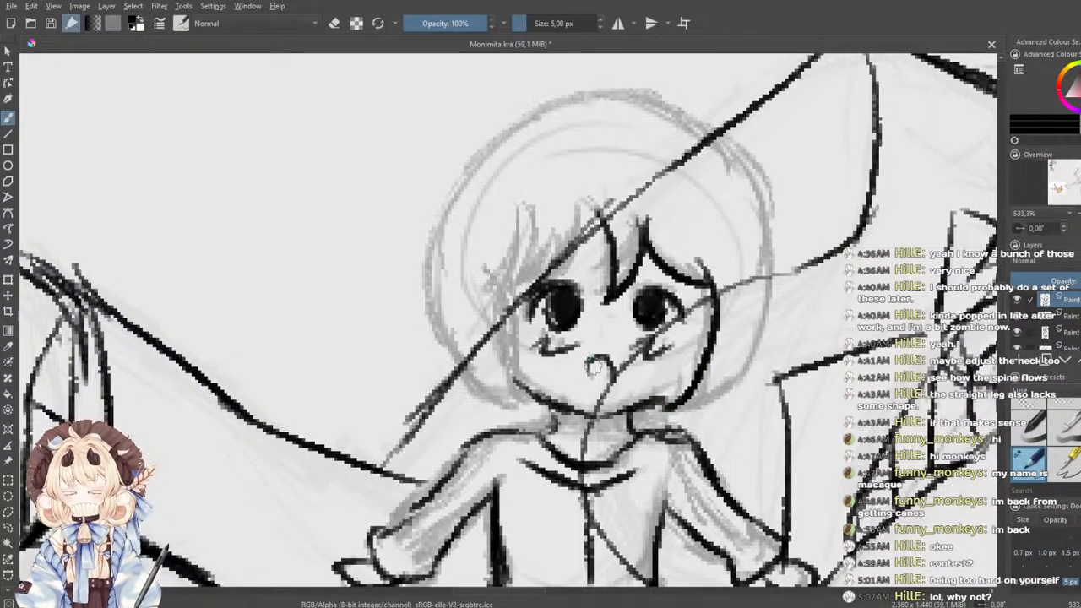
left_click_drag(598, 369, 645, 383)
mouse_move(625, 221)
left_mouse_down()
mouse_move(601, 288)
mouse_move(610, 283)
left_mouse_up()
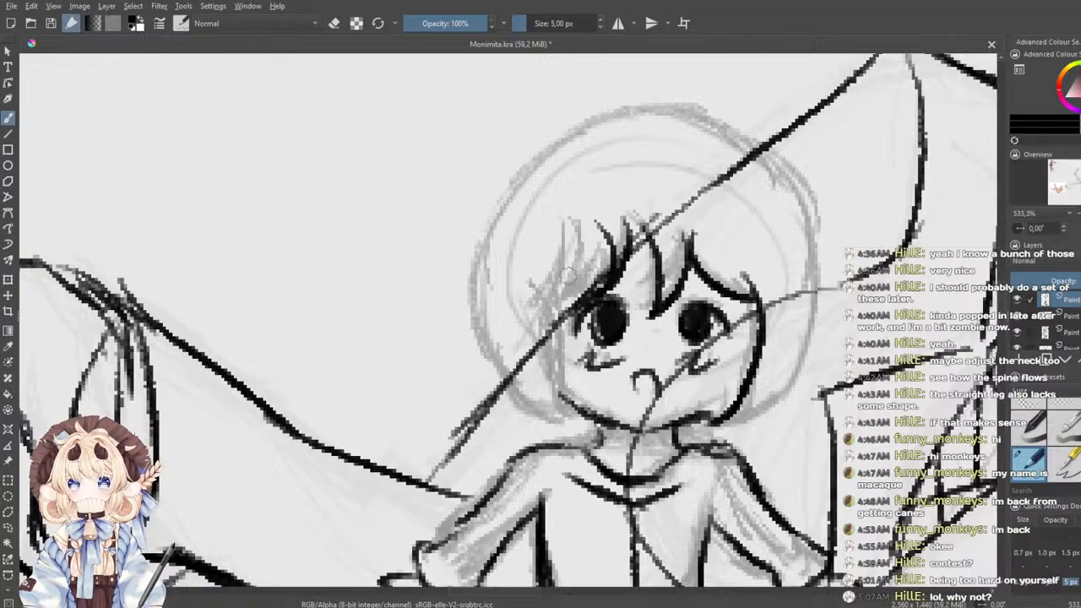
mouse_move(594, 221)
left_mouse_down()
mouse_move(562, 295)
mouse_move(618, 252)
left_mouse_up()
left_click_drag(621, 250, 576, 308)
key("ctrl+z")
key("ctrl+z")
key("ctrl+z")
key("ctrl+z")
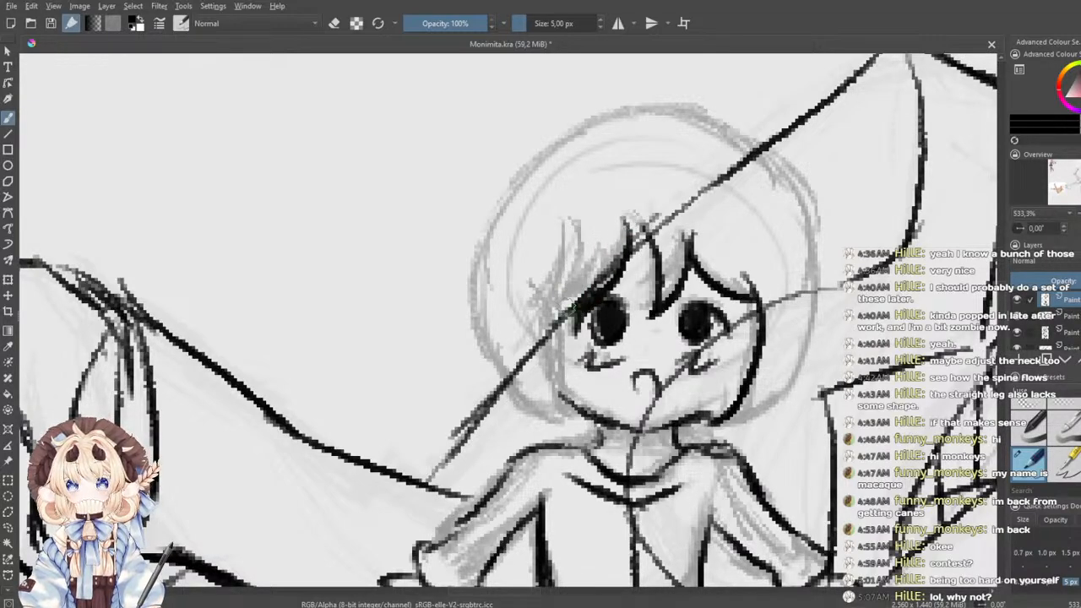
- Ink the left-hand part of the small figure's fringe and the side lock running down to the jaw
left_click_drag(593, 230, 580, 311)
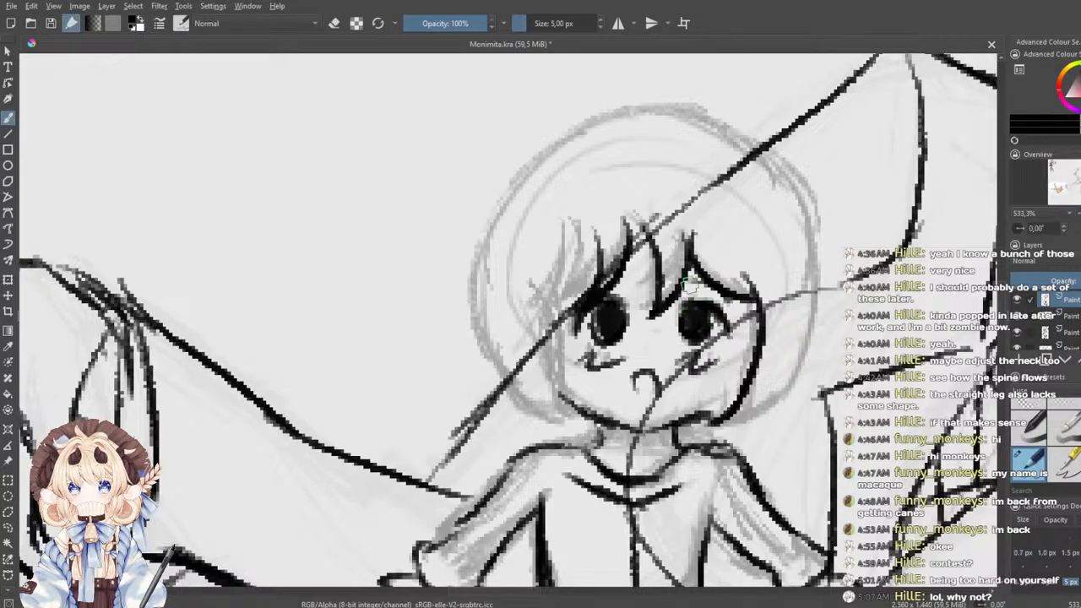
left_click_drag(618, 267, 579, 294)
left_click_drag(695, 264, 745, 279)
key("ctrl+z")
key("ctrl+z")
key("ctrl+z")
key("ctrl+z")
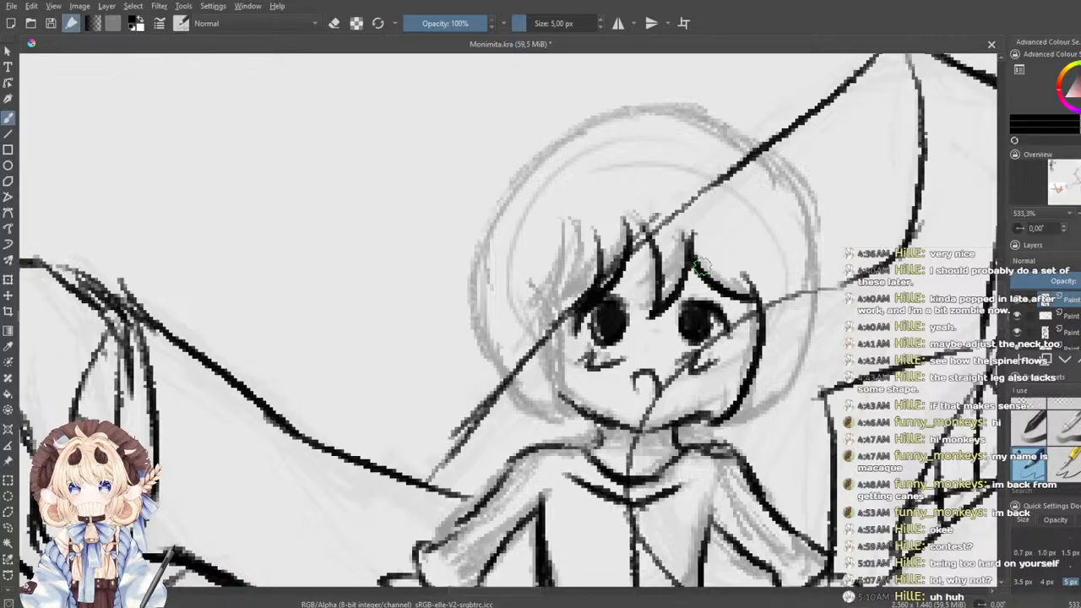
mouse_move(597, 233)
left_mouse_down()
mouse_move(547, 301)
mouse_move(542, 382)
left_mouse_up()
left_click_drag(549, 300, 564, 418)
left_click_drag(557, 381, 581, 415)
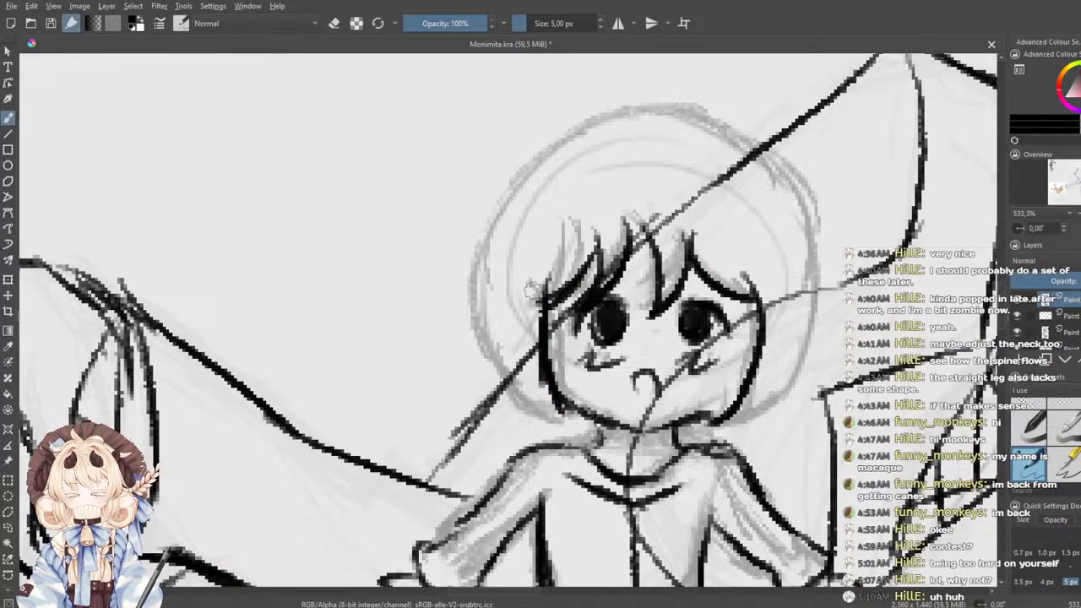
- Ink the small figure's two worried eyebrows beneath the fringe
mouse_move(581, 265)
left_mouse_down()
mouse_move(637, 271)
mouse_move(582, 267)
left_mouse_up()
key("ctrl+z")
left_click_drag(692, 267, 747, 290)
key("ctrl+z")
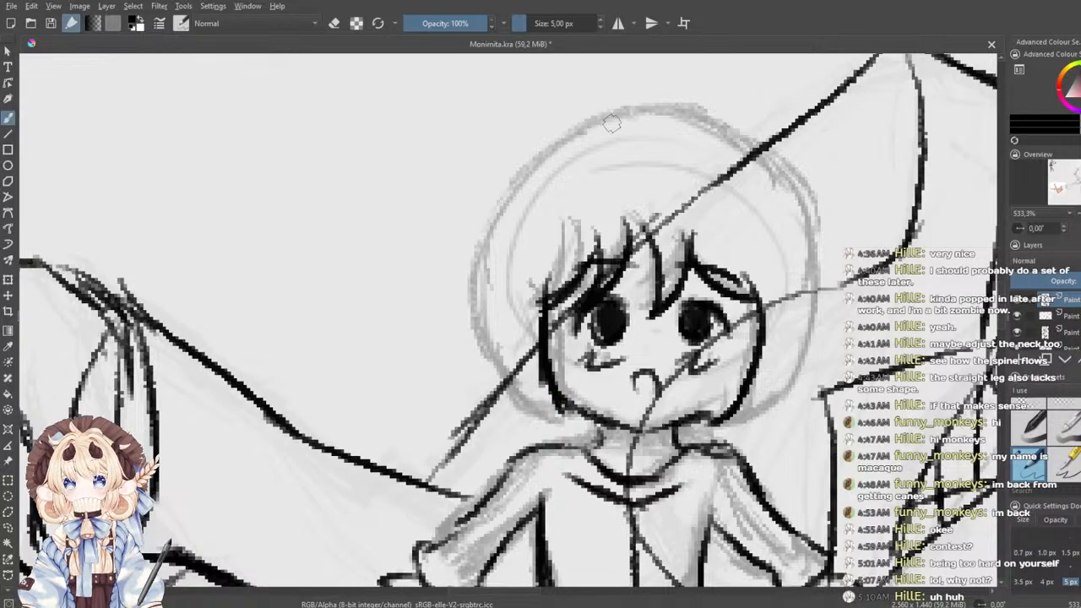
- Ink the rounded outer outline of the small figure's bobbed hair, from the crown down both sides to the neck
left_click_drag(610, 125, 470, 295)
mouse_move(467, 249)
left_mouse_down()
mouse_move(545, 414)
mouse_move(591, 421)
left_mouse_up()
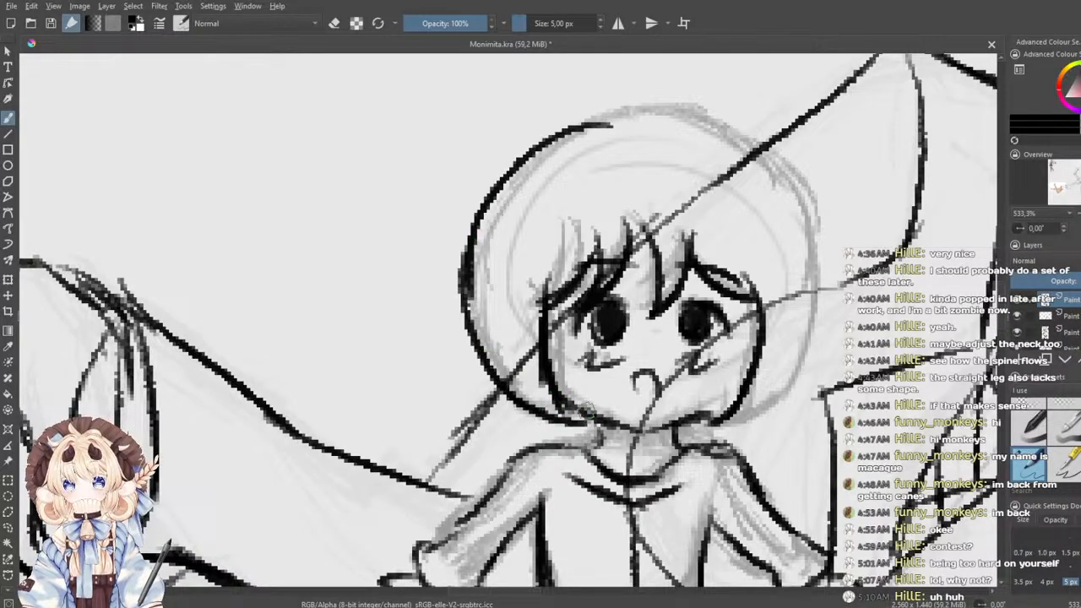
left_click_drag(621, 191, 589, 267)
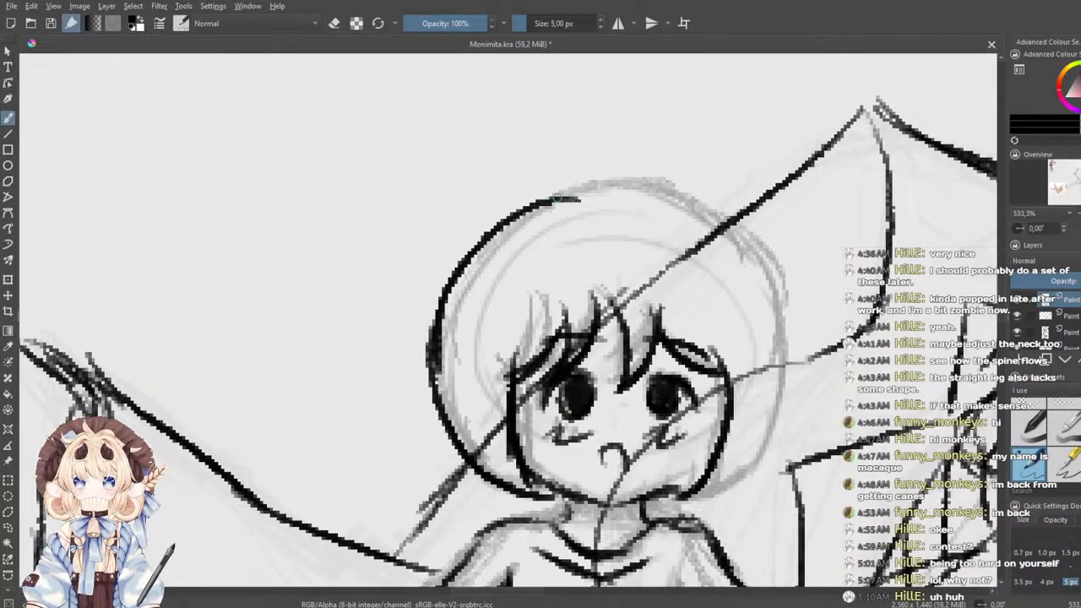
left_click_drag(557, 192, 695, 198)
mouse_move(625, 177)
left_mouse_down()
mouse_move(731, 221)
mouse_move(791, 378)
left_mouse_up()
mouse_move(787, 294)
left_mouse_down()
mouse_move(774, 434)
mouse_move(727, 493)
left_mouse_up()
key("ctrl+z")
mouse_move(790, 340)
left_mouse_down()
mouse_move(748, 472)
mouse_move(701, 494)
left_mouse_up()
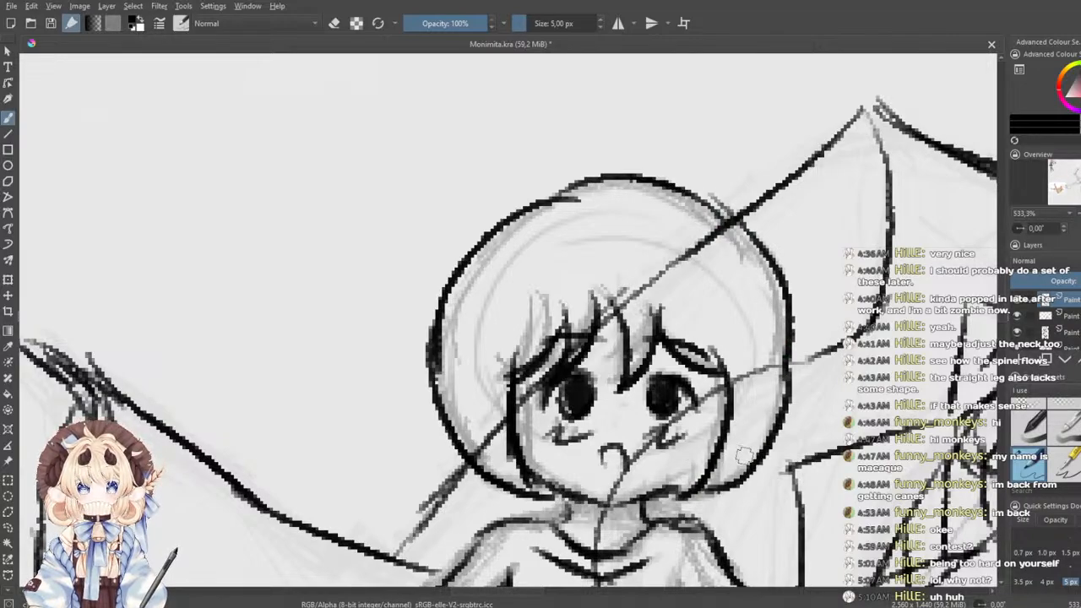
key("ctrl+z")
left_click_drag(764, 456, 681, 500)
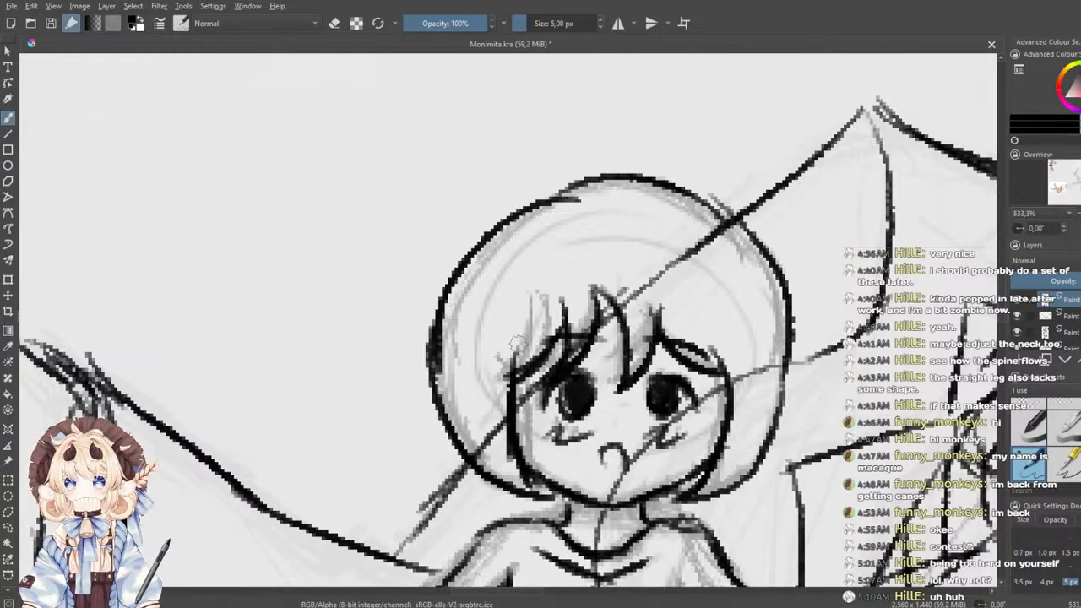
- Add a strand at the left-hand end of the small figure's fringe and touch up the hair outline at the crown
left_click_drag(523, 324, 508, 393)
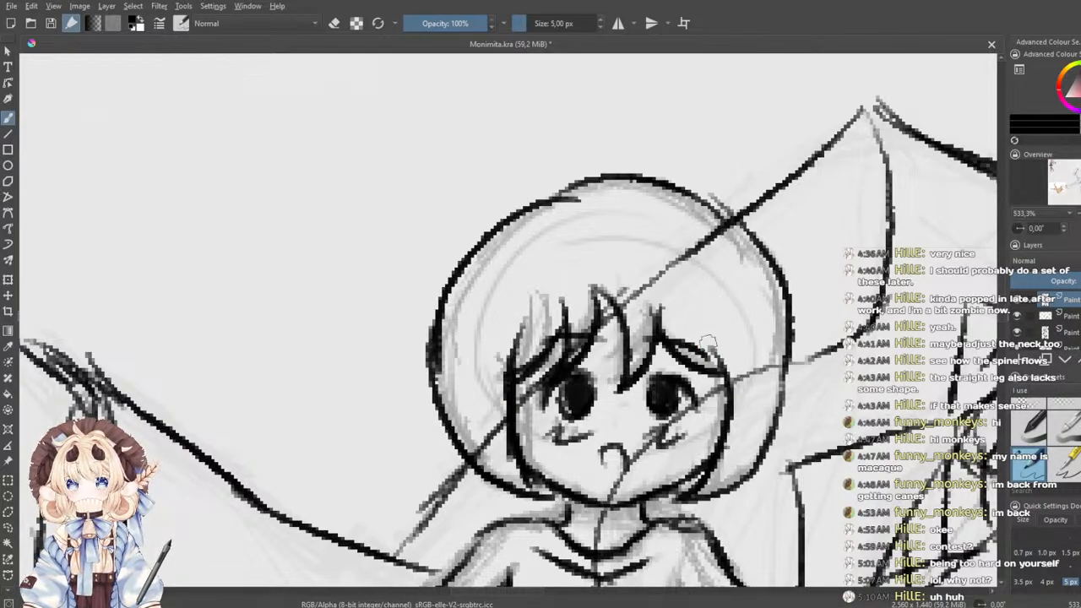
mouse_move(563, 228)
left_mouse_down()
mouse_move(579, 256)
mouse_move(646, 213)
left_mouse_up()
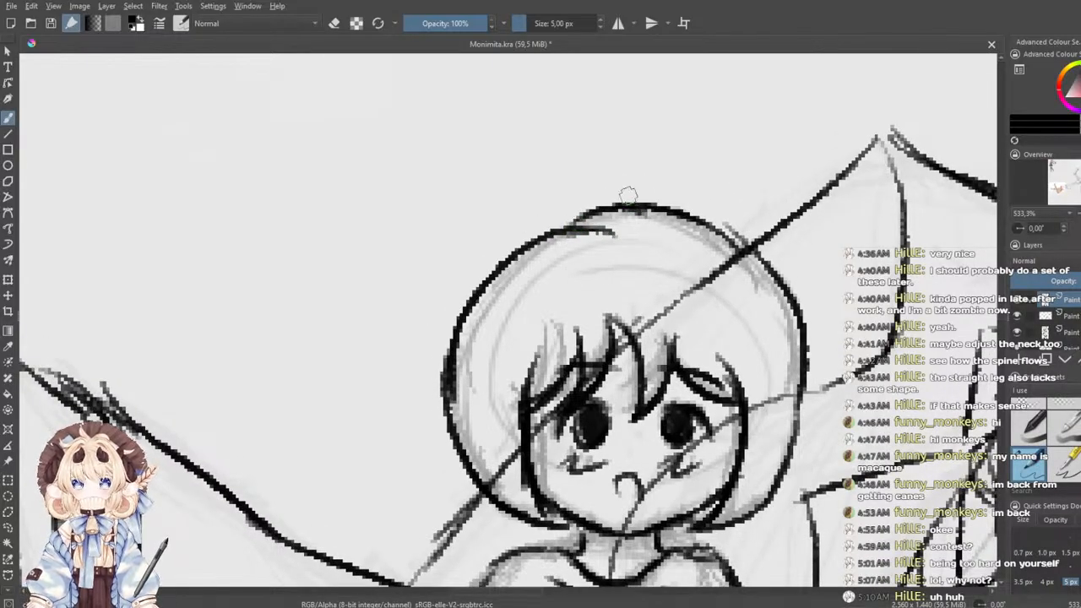
scroll(625, 198, "down", 5)
scroll(583, 338, "down", 3)
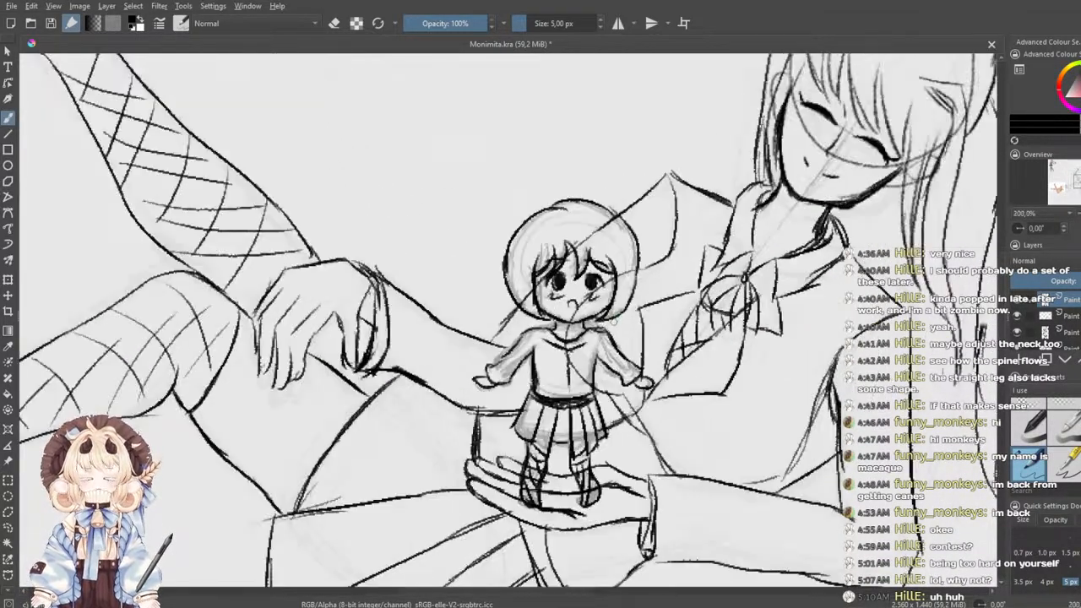
scroll(583, 372, "up", 1)
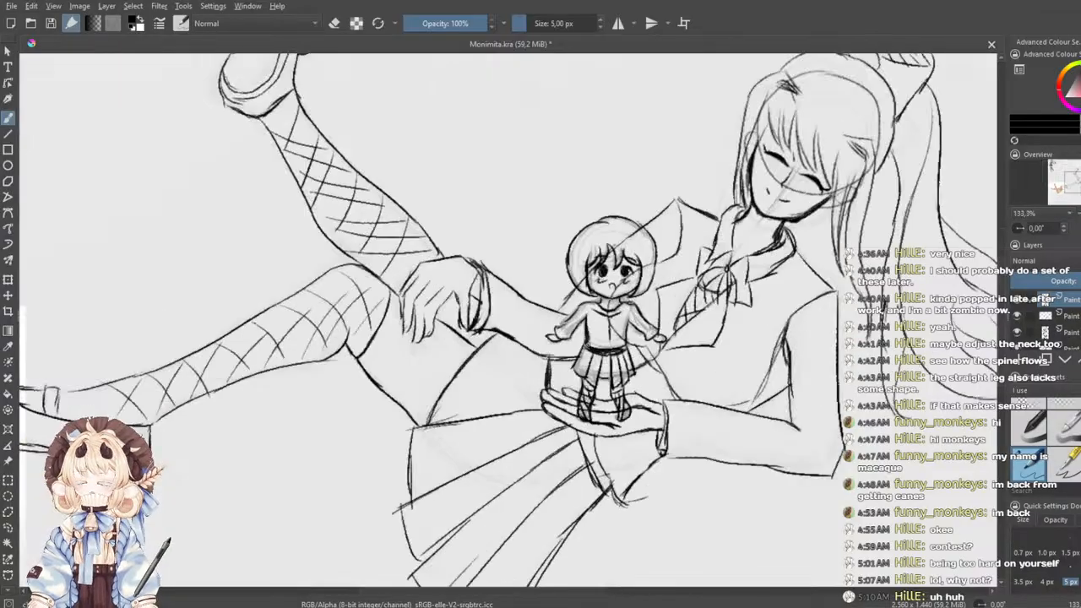
- Erase the lower stretch of the girl's thigh line between the knee and the skirt with a 50 px eraser
scroll(511, 386, "up", 2)
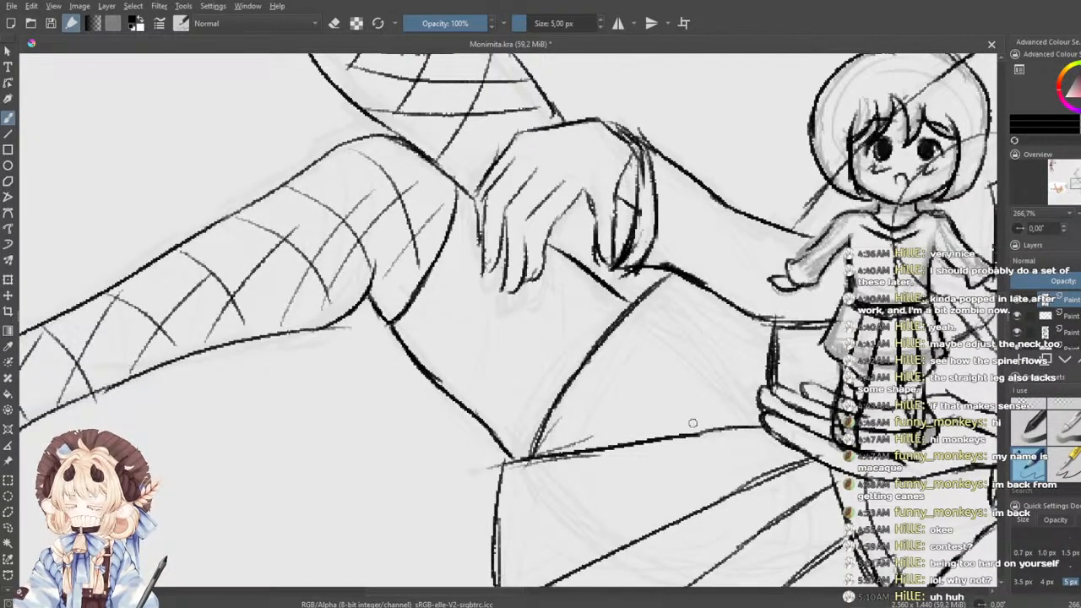
scroll(1063, 440, "up", 1)
left_click(1025, 428)
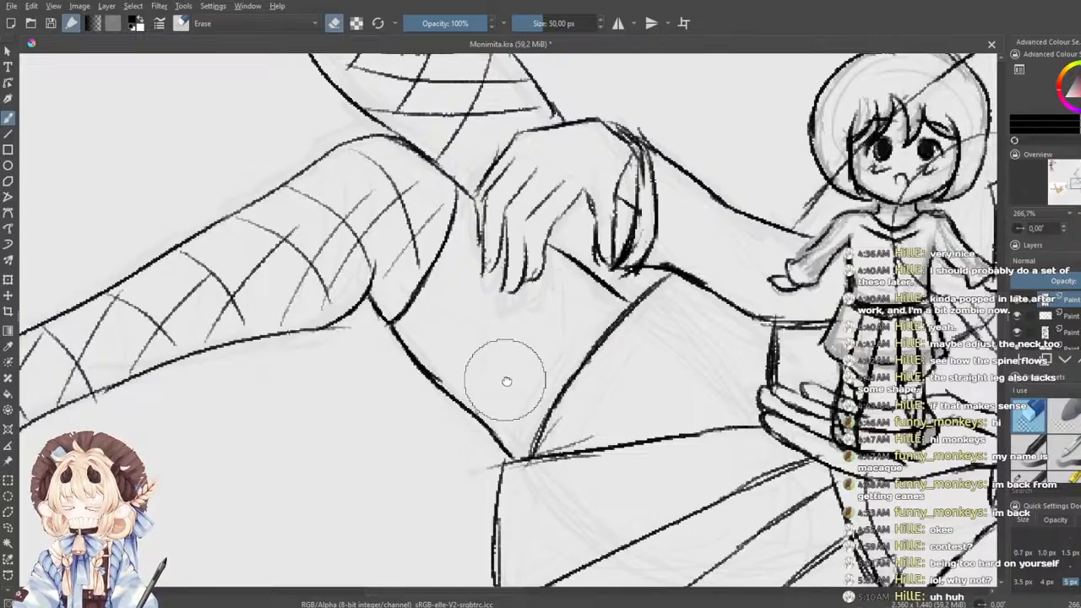
scroll(503, 379, "up", 1)
left_click_drag(503, 378, 578, 393)
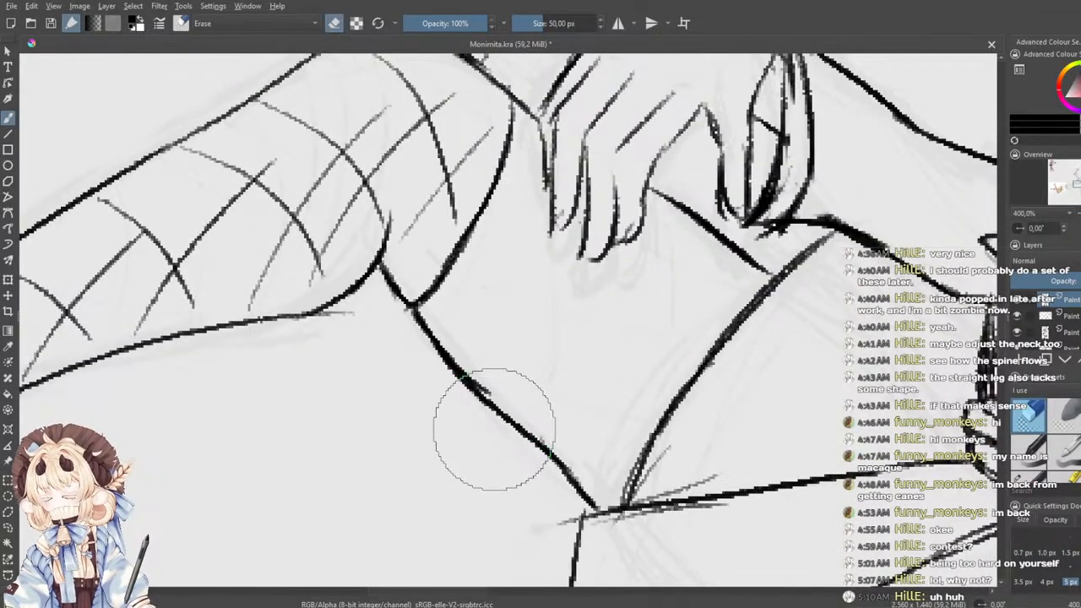
mouse_move(496, 403)
left_mouse_down()
mouse_move(492, 357)
mouse_move(502, 414)
mouse_move(563, 434)
mouse_move(553, 451)
mouse_move(579, 486)
left_mouse_up()
key("e")
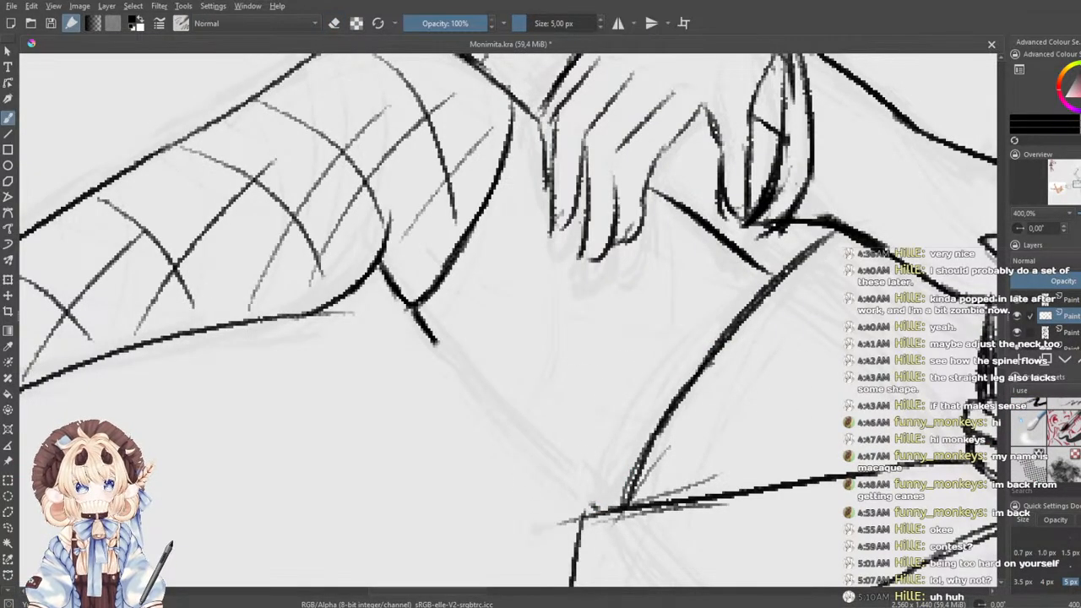
- Redraw the underside of the girl's thigh as one smooth line down to the skirt corner with the 5 px pencil brush
mouse_move(1038, 454)
left_mouse_down()
mouse_move(1019, 476)
mouse_move(1028, 488)
left_mouse_up()
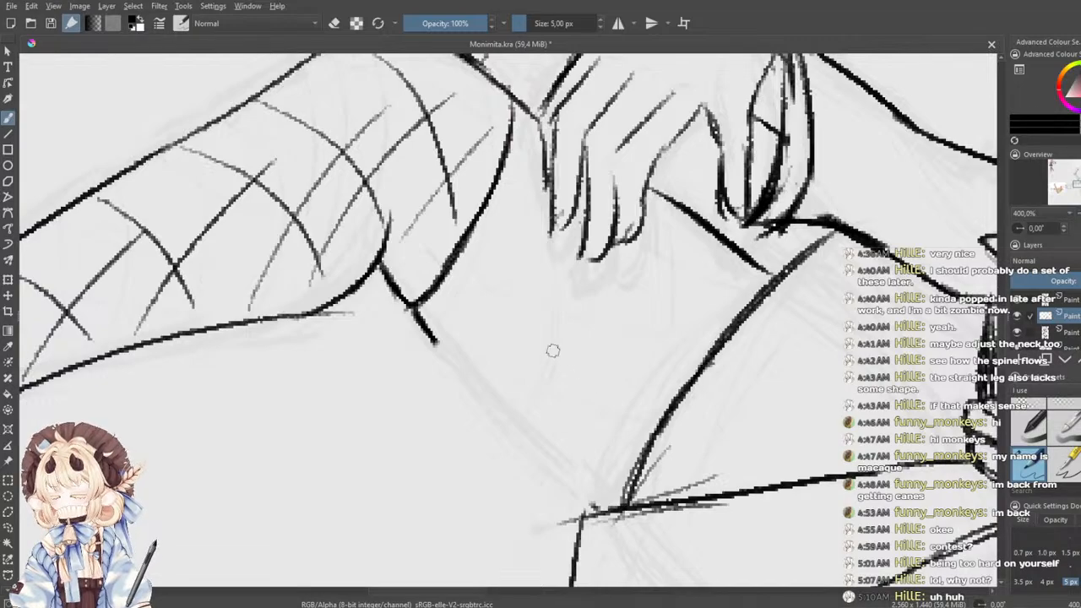
mouse_move(414, 309)
left_mouse_down()
mouse_move(464, 376)
mouse_move(592, 488)
left_mouse_up()
key("ctrl+z")
left_click_drag(495, 413, 589, 496)
left_click_drag(549, 464, 603, 508)
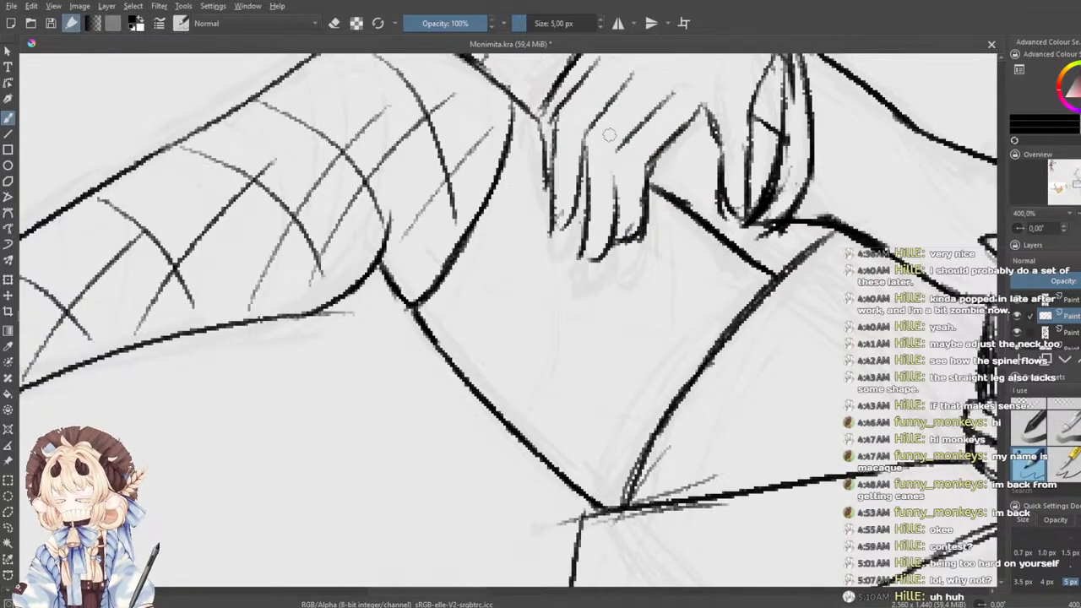
- Refine the finger and thumb contours of the girl's hand resting on her knee
left_click_drag(463, 293, 482, 349)
mouse_move(573, 249)
left_mouse_down()
mouse_move(568, 282)
mouse_move(601, 241)
mouse_move(576, 281)
left_mouse_up()
key("ctrl+z")
mouse_move(603, 205)
left_mouse_down()
mouse_move(583, 277)
mouse_move(593, 271)
left_mouse_up()
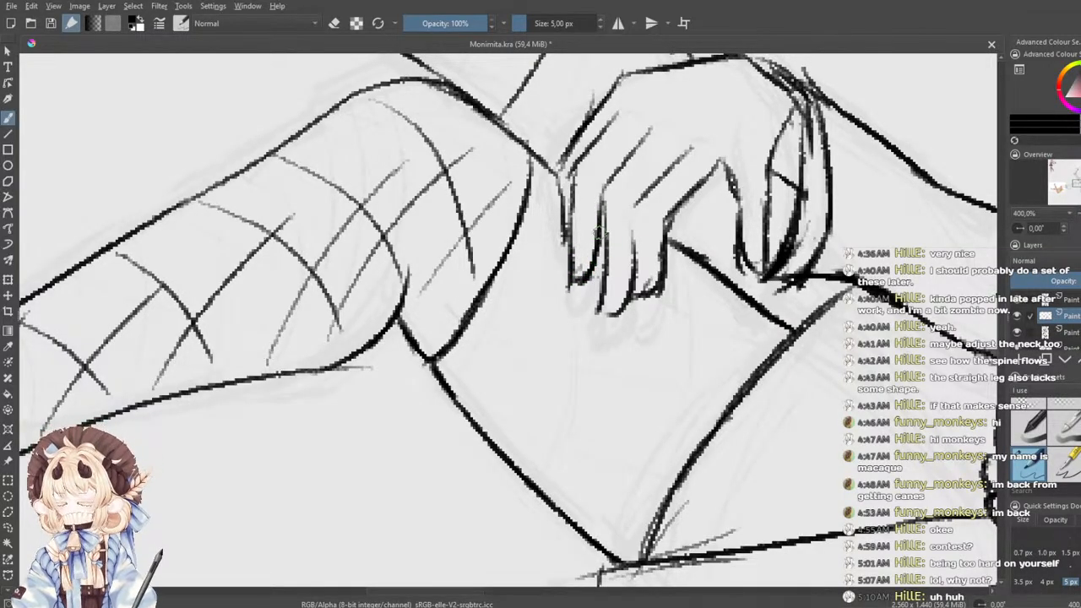
left_click_drag(573, 148, 531, 287)
left_click_drag(684, 310, 708, 394)
mouse_move(752, 254)
left_mouse_down()
mouse_move(730, 297)
mouse_move(724, 391)
left_mouse_up()
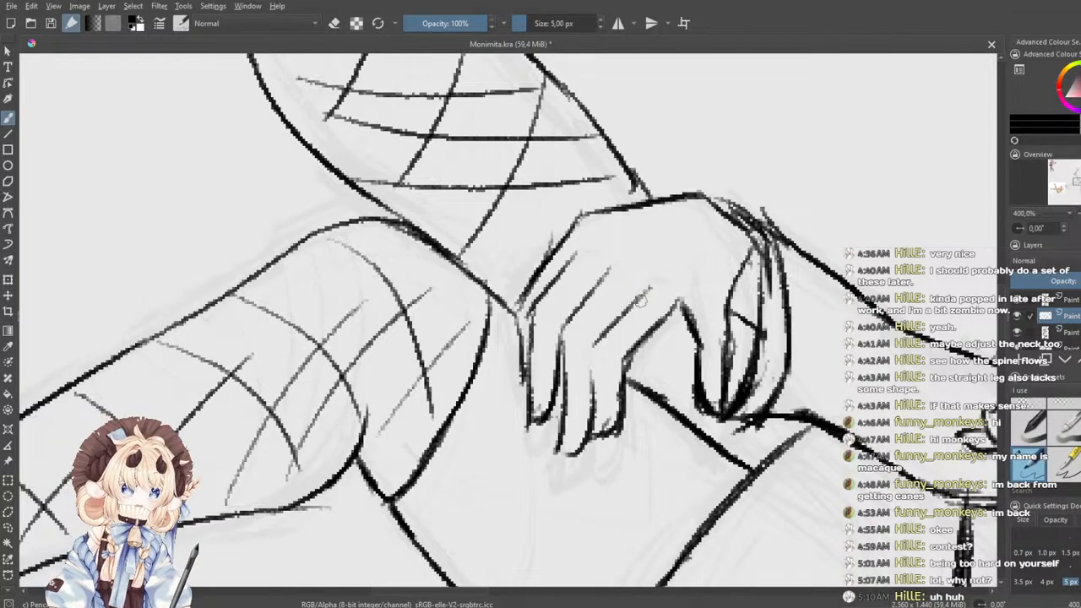
- Add short lines in the gap between the fingers and thumb of the hand on the knee
left_click_drag(695, 339, 632, 404)
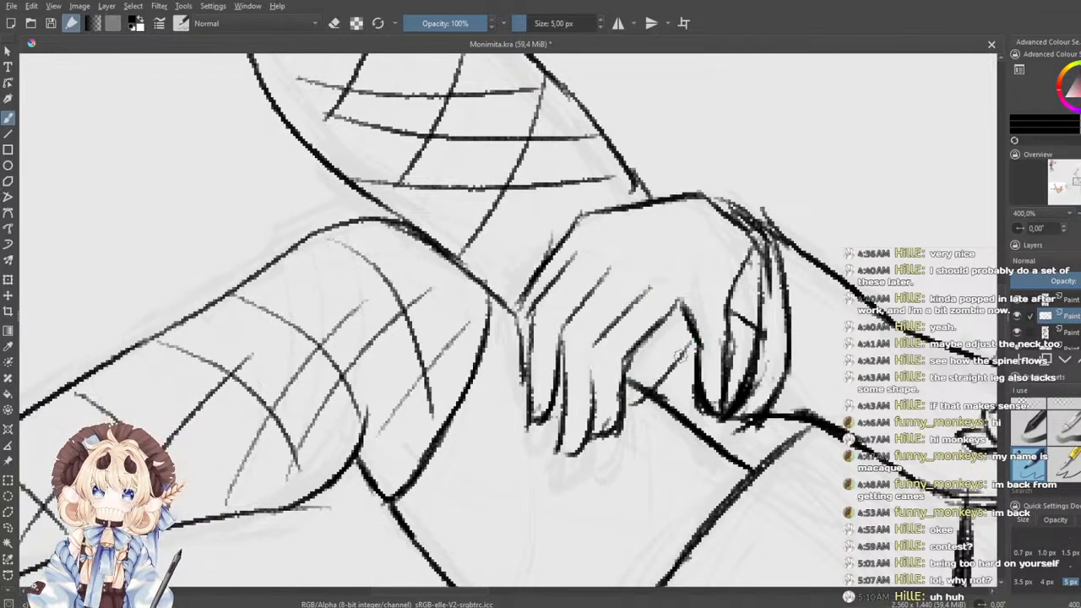
key("ctrl+z")
mouse_move(695, 341)
left_mouse_down()
mouse_move(675, 374)
mouse_move(653, 380)
mouse_move(688, 331)
left_mouse_up()
key("ctrl+z")
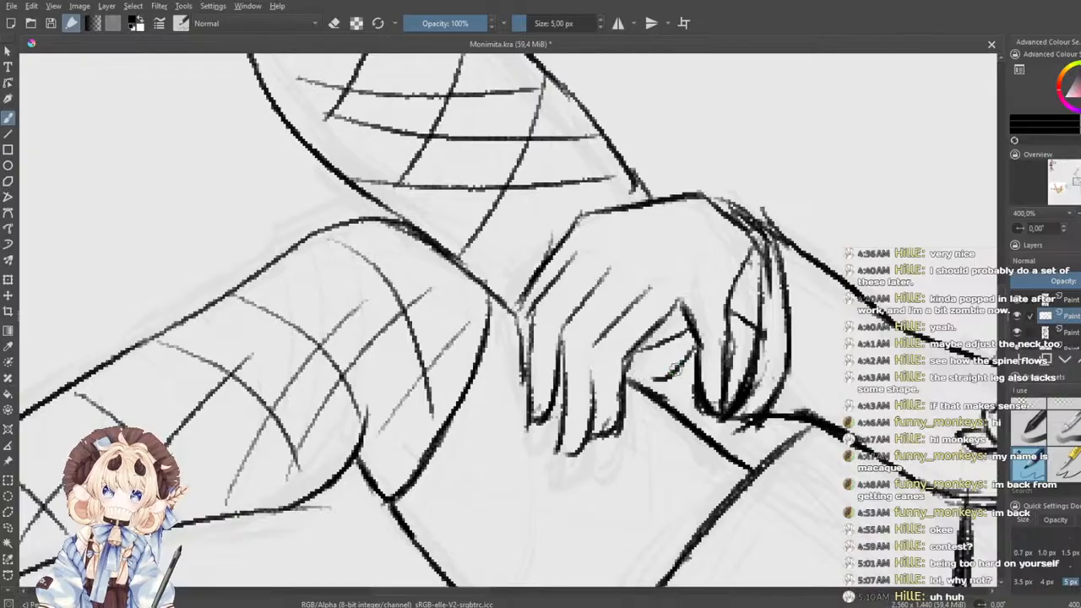
- Reinforce the tapering tip of the long hair lock hanging beside the girl's shoulder
scroll(637, 375, "down", 1)
scroll(630, 355, "down", 3)
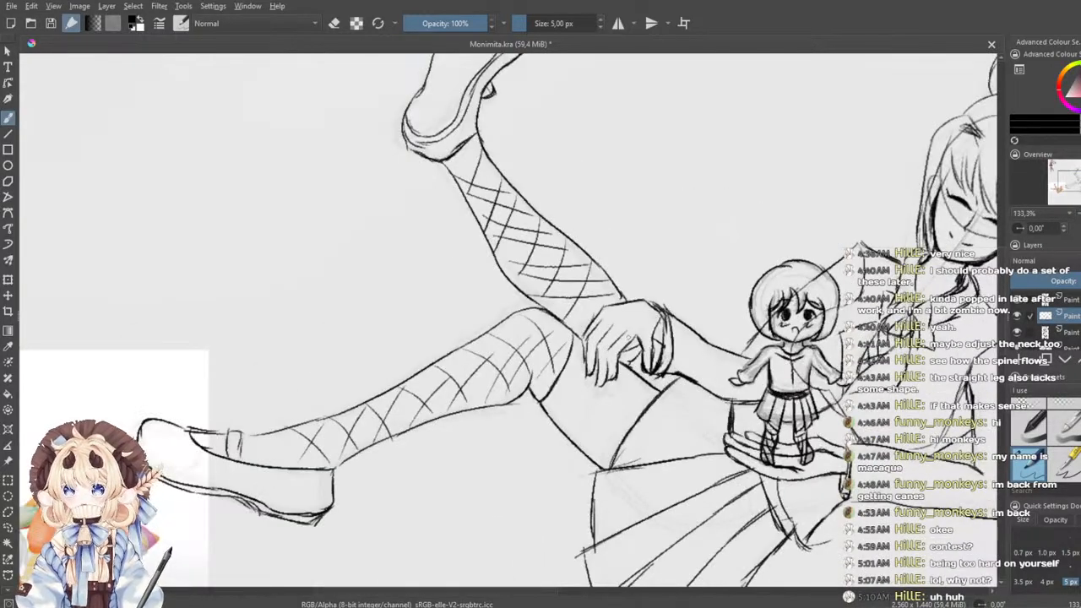
scroll(611, 326, "down", 2)
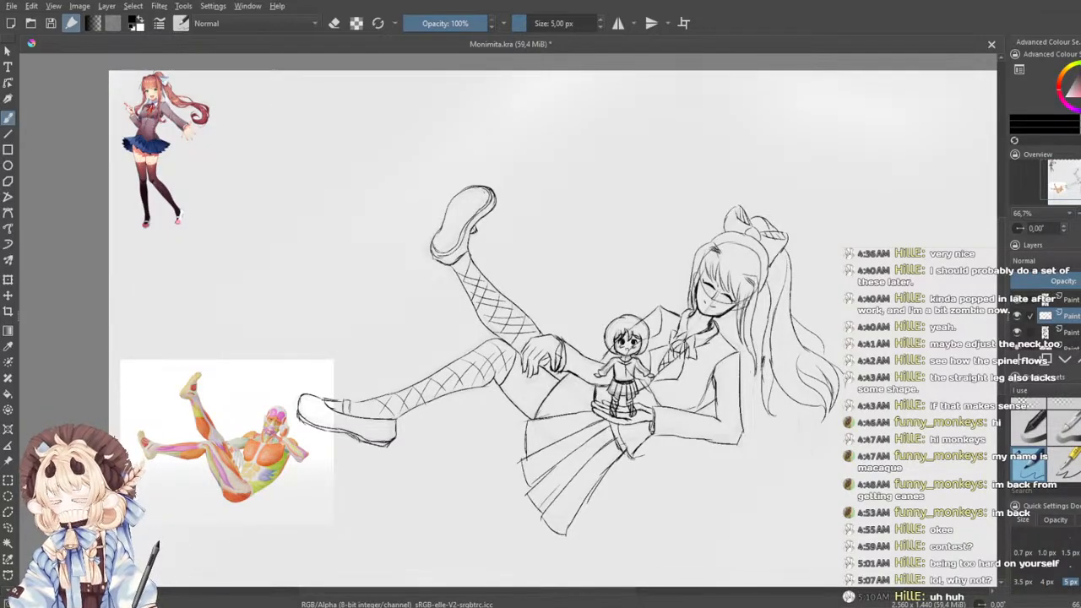
scroll(578, 343, "up", 1)
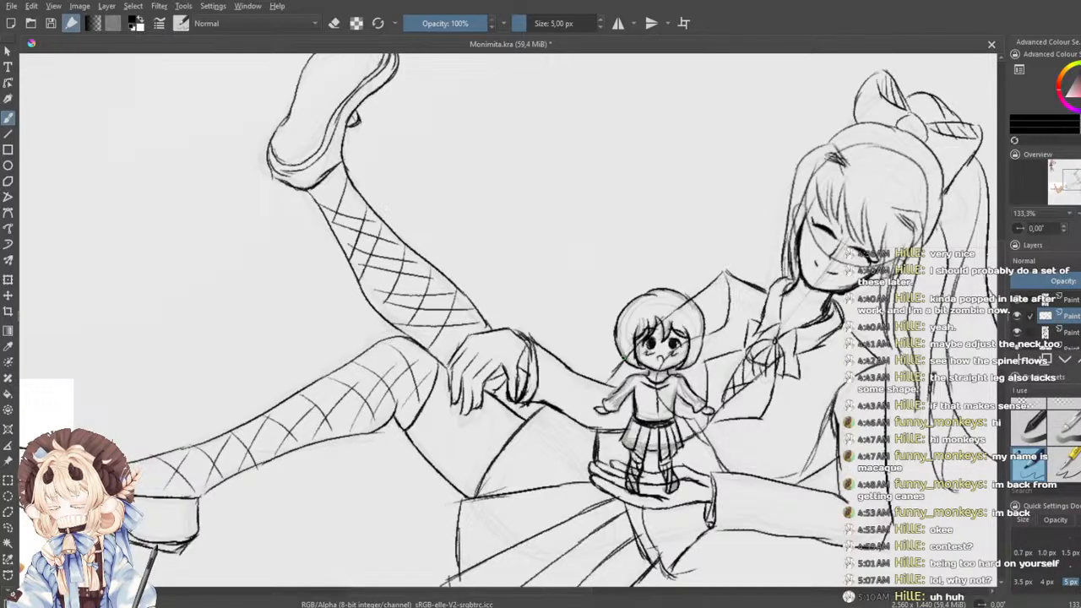
left_click_drag(719, 350, 506, 366)
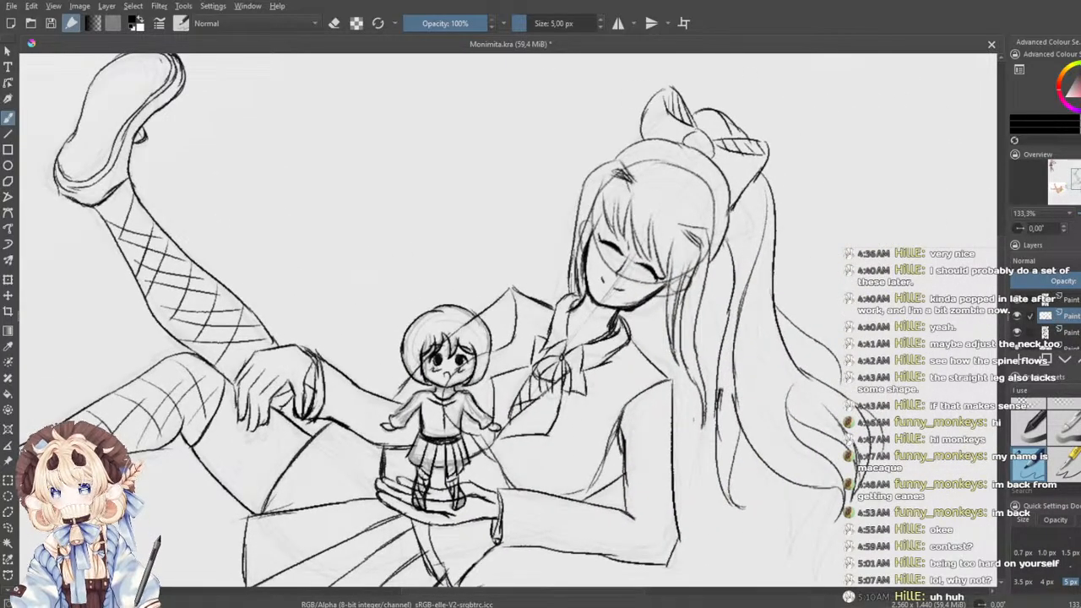
scroll(751, 372, "up", 3)
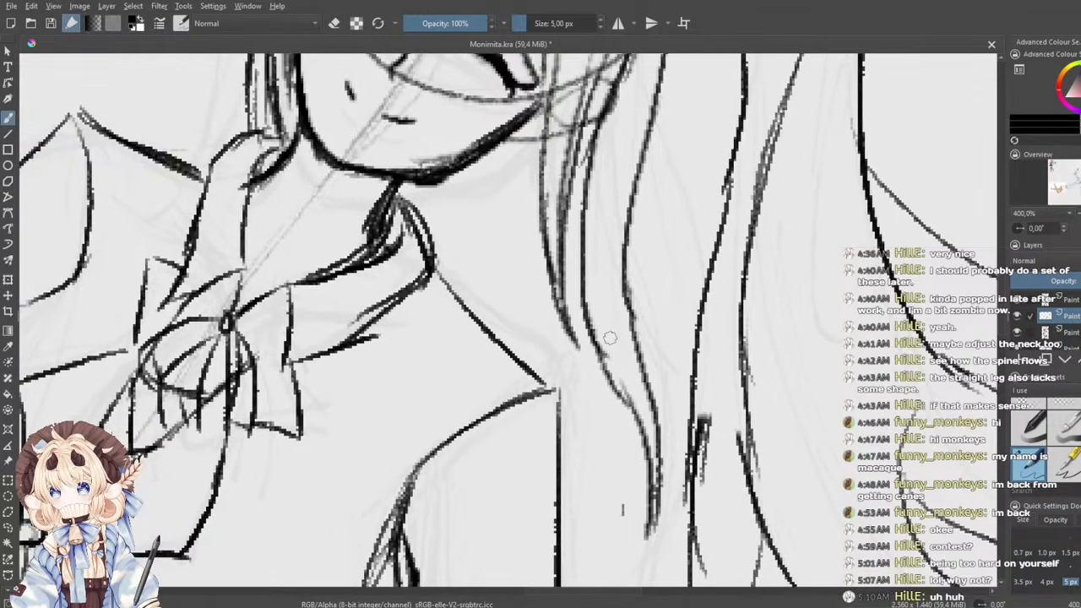
mouse_move(614, 393)
left_mouse_down()
mouse_move(646, 446)
mouse_move(652, 539)
left_mouse_up()
mouse_move(626, 279)
left_mouse_down()
mouse_move(661, 454)
mouse_move(659, 507)
left_mouse_up()
scroll(618, 347, "down", 5)
scroll(562, 346, "up", 4)
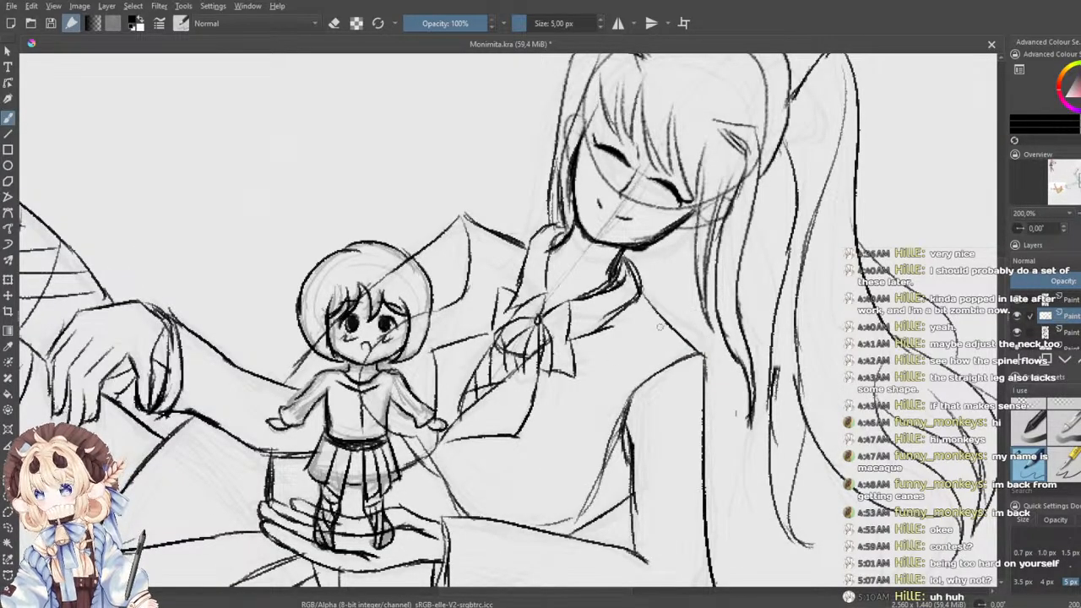
scroll(646, 339, "down", 1)
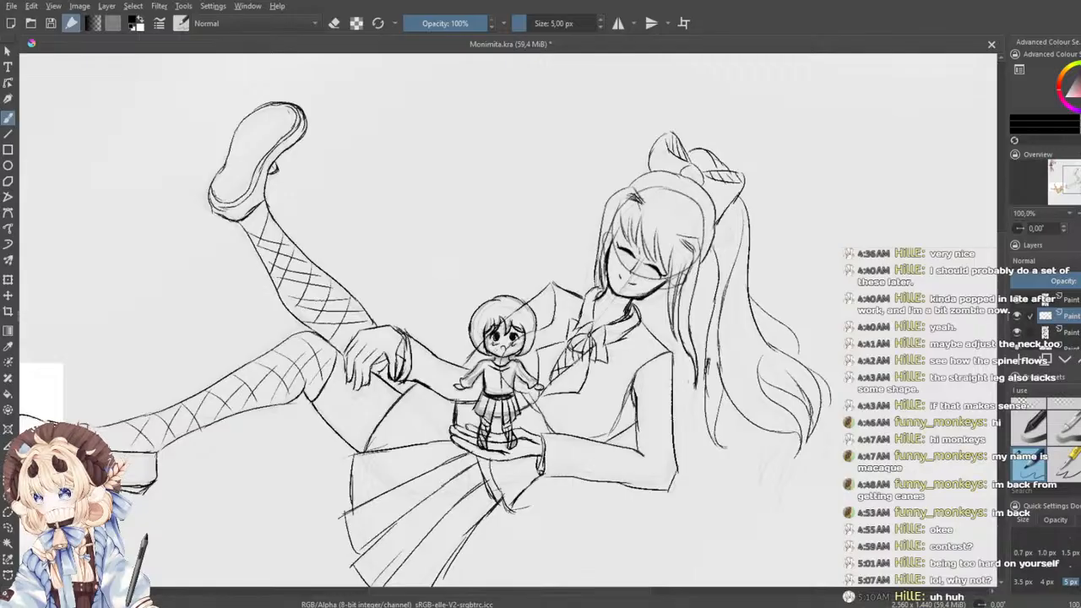
- Darken the contours between the fingers of the girl's hand resting on her knee with the 5 px pencil brush
scroll(567, 370, "up", 3)
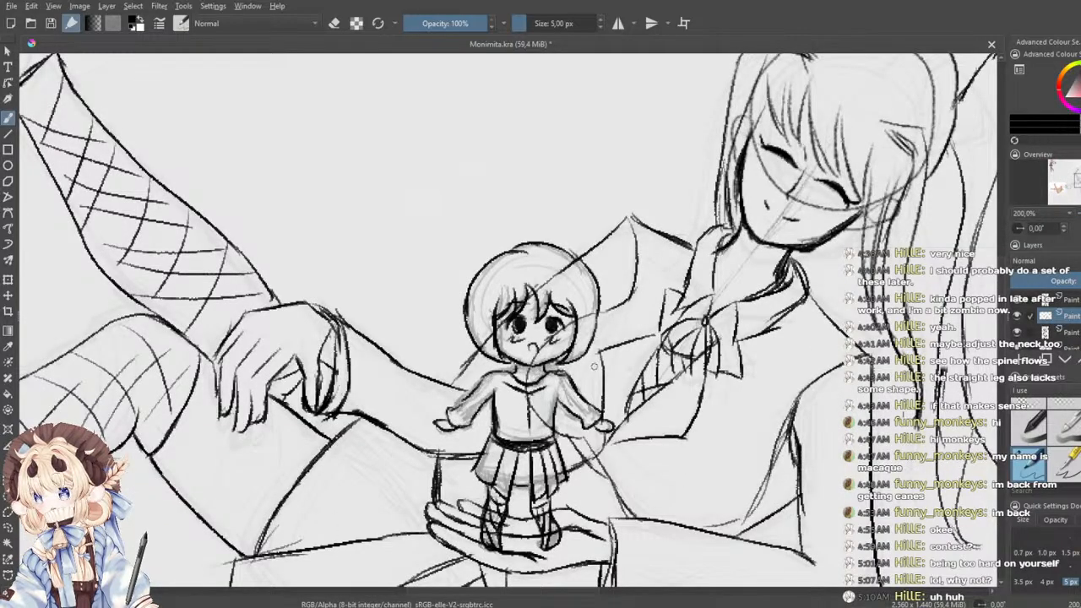
scroll(593, 365, "up", 1)
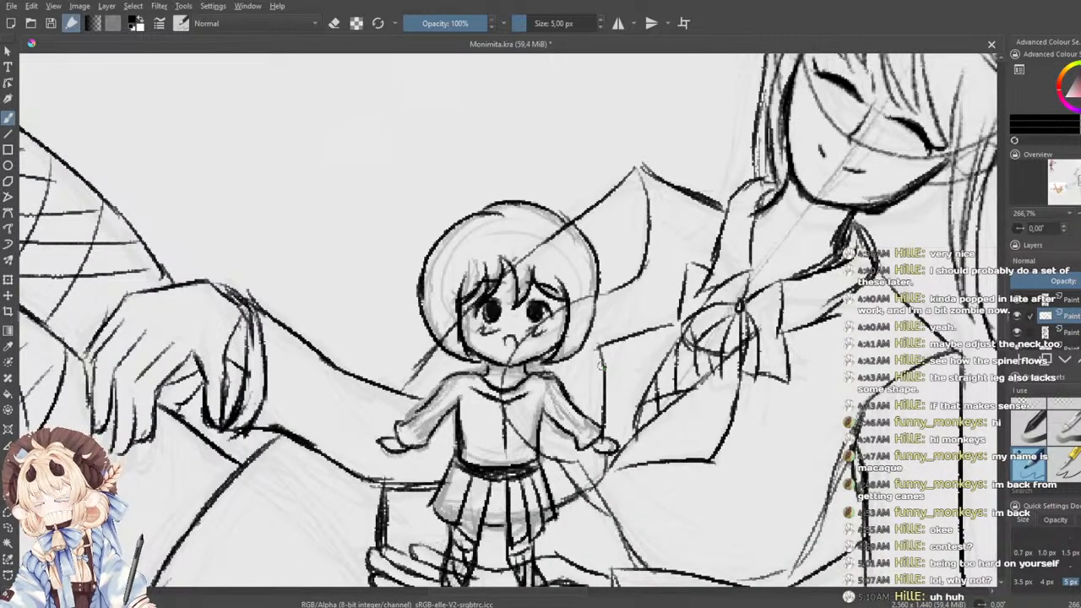
scroll(602, 367, "down", 4)
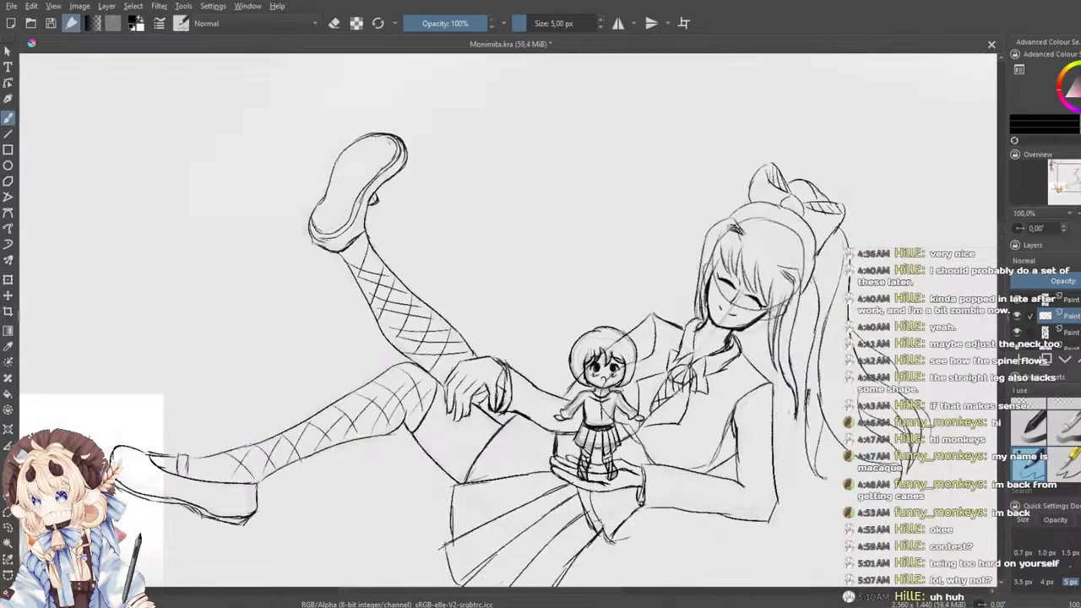
left_click_drag(560, 383, 523, 311)
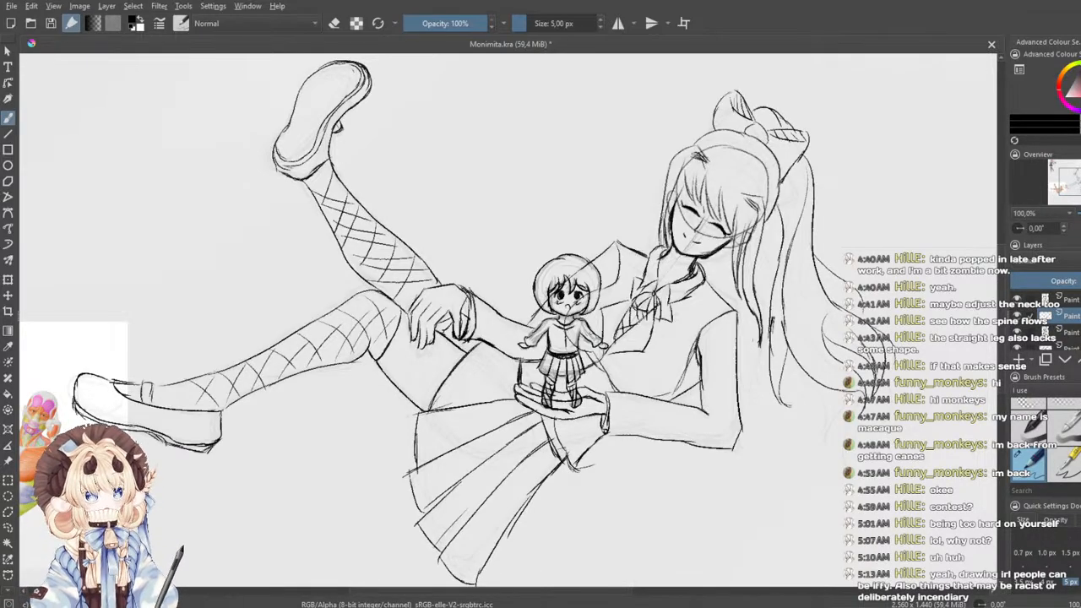
scroll(514, 307, "up", 1)
left_click_drag(446, 321, 603, 364)
scroll(601, 365, "up", 1)
scroll(587, 371, "up", 4)
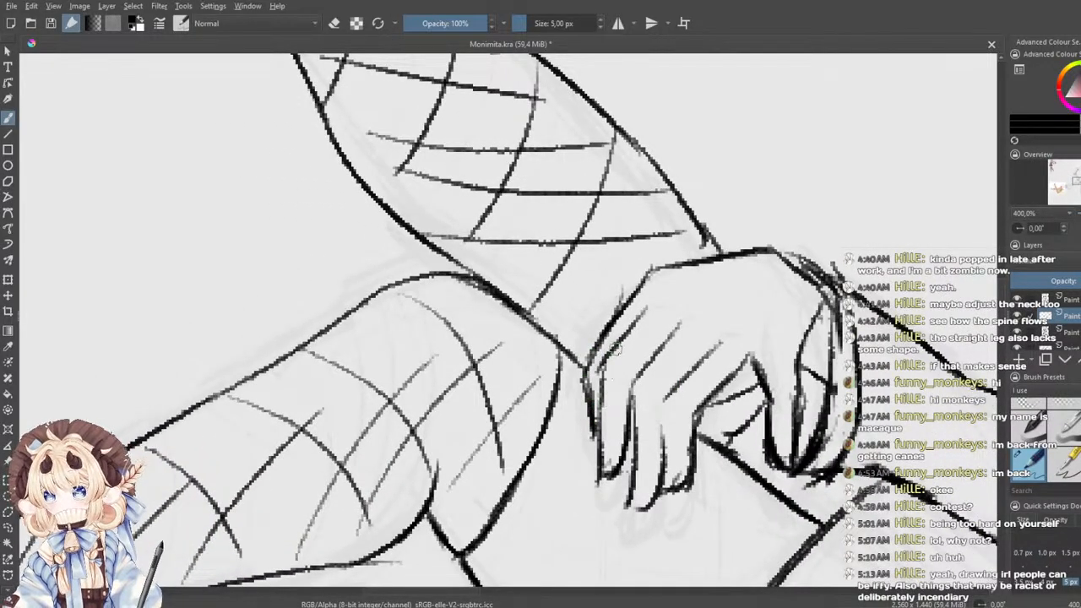
left_click_drag(602, 370, 601, 439)
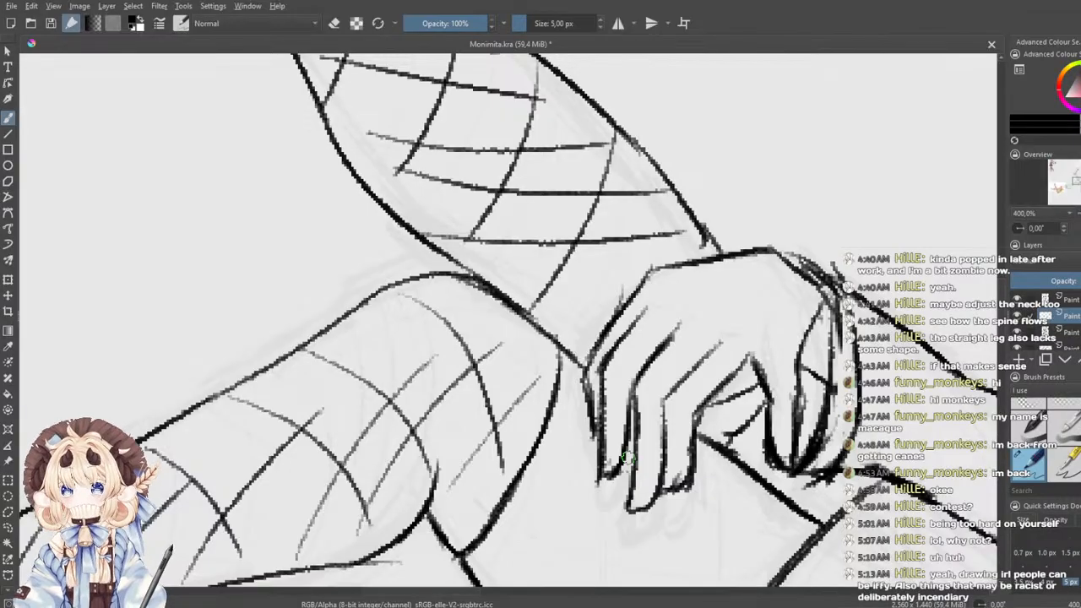
- Add short knuckle lines on the back of the hand at the base of the fingers, undoing and redrawing misplaced strokes
left_click_drag(670, 320, 589, 308)
scroll(589, 308, "up", 1)
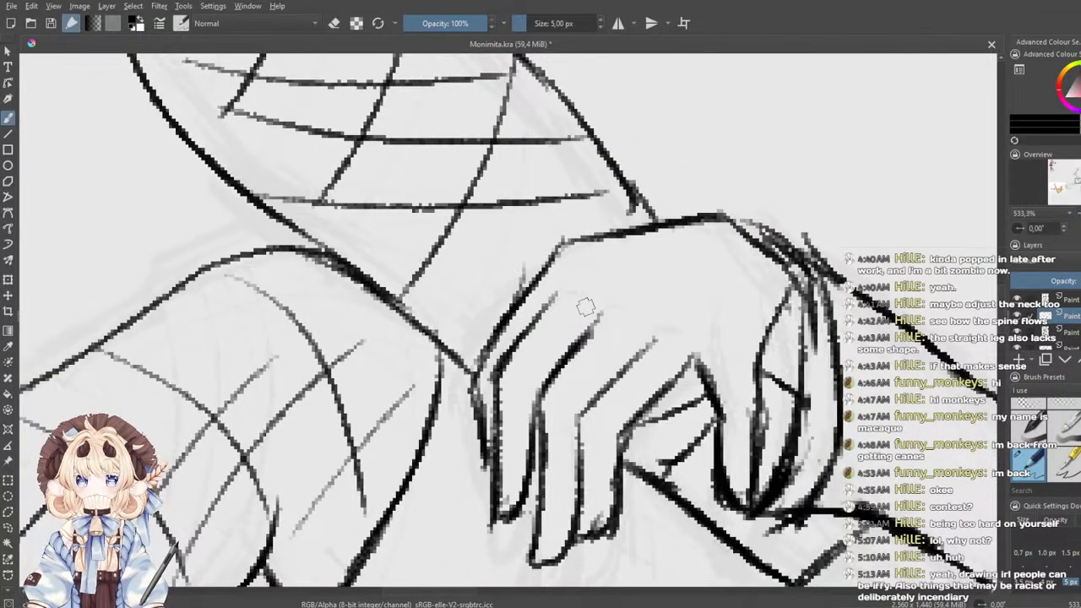
mouse_move(579, 268)
left_mouse_down()
mouse_move(567, 299)
mouse_move(619, 283)
mouse_move(648, 293)
left_mouse_up()
mouse_move(652, 340)
left_mouse_down()
mouse_move(664, 316)
mouse_move(616, 368)
mouse_move(677, 326)
left_mouse_up()
key("ctrl+z")
key("ctrl+z")
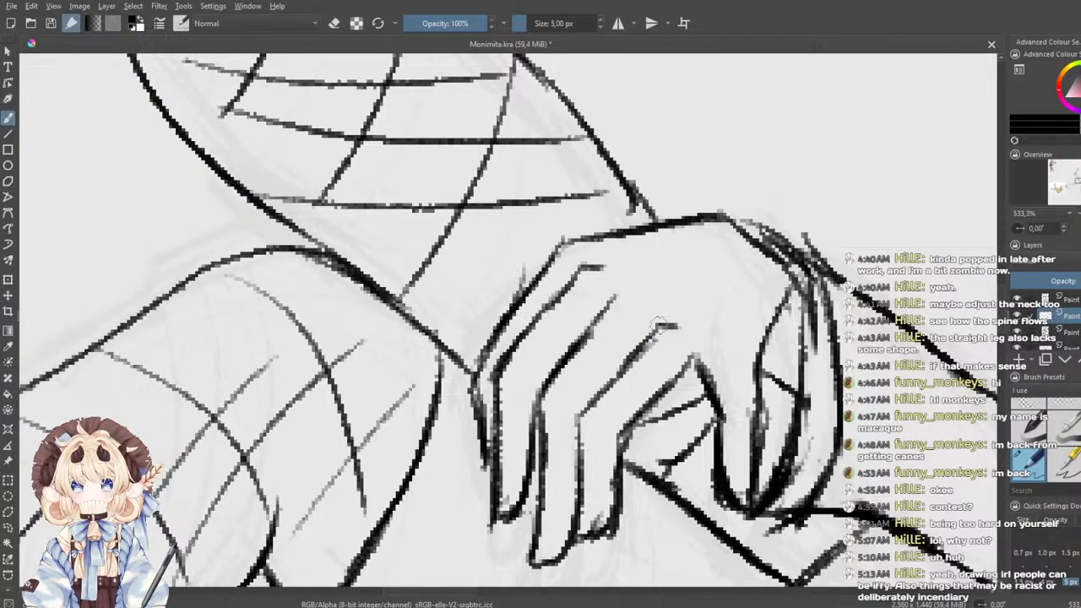
mouse_move(616, 294)
left_mouse_down()
mouse_move(654, 290)
mouse_move(645, 289)
left_mouse_up()
key("ctrl+z")
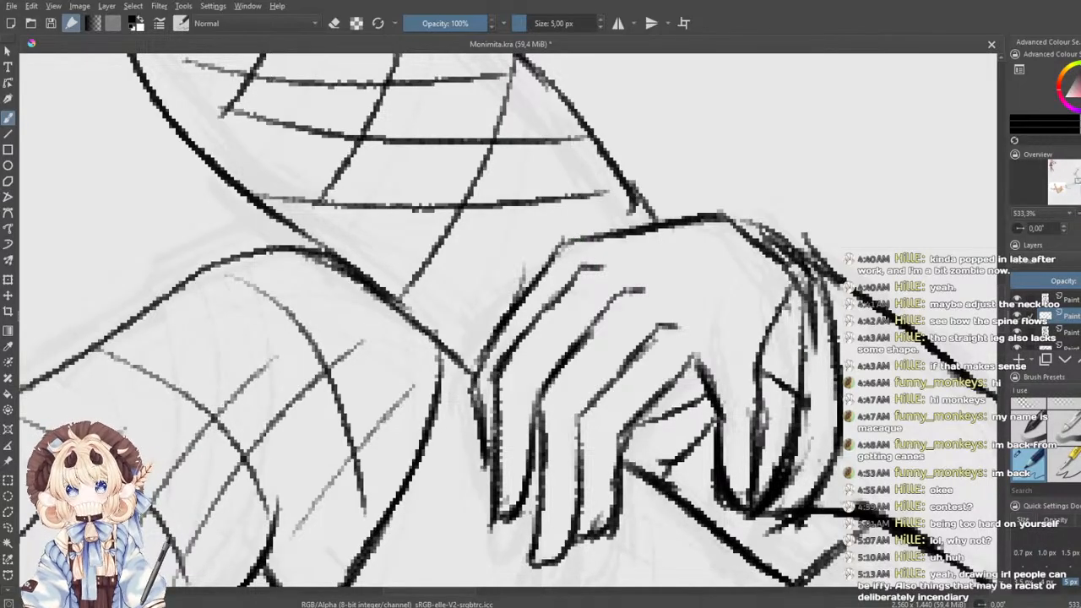
key("ctrl+z")
key("ctrl+z")
left_click_drag(660, 322, 687, 312)
key("ctrl+z")
key("ctrl+z")
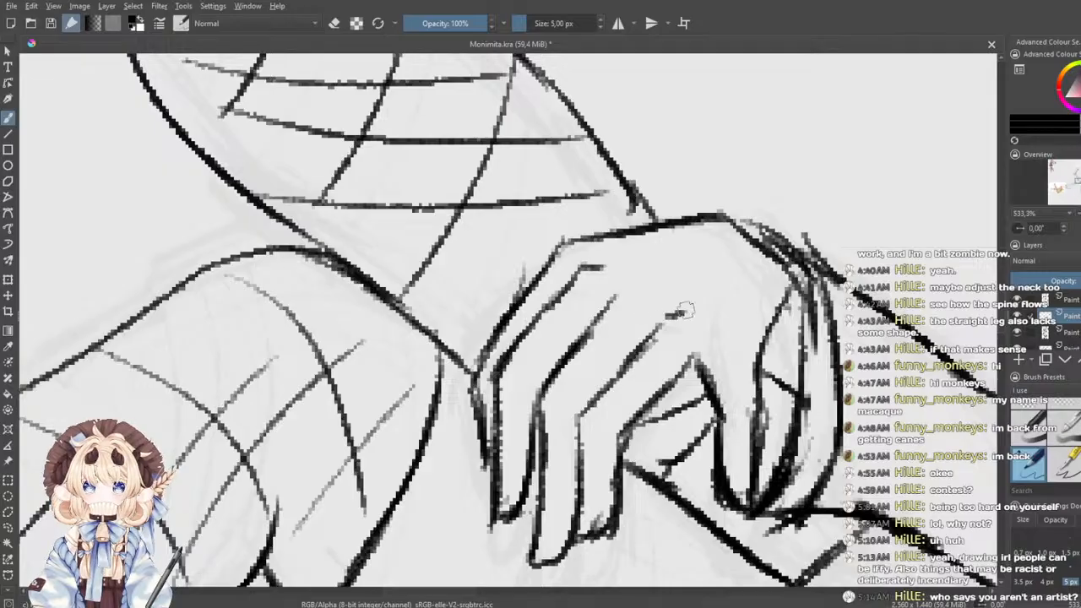
- Review the overall pose and line art of the reclining girl and the small figure on her palm
scroll(641, 314, "down", 1)
scroll(640, 314, "down", 4)
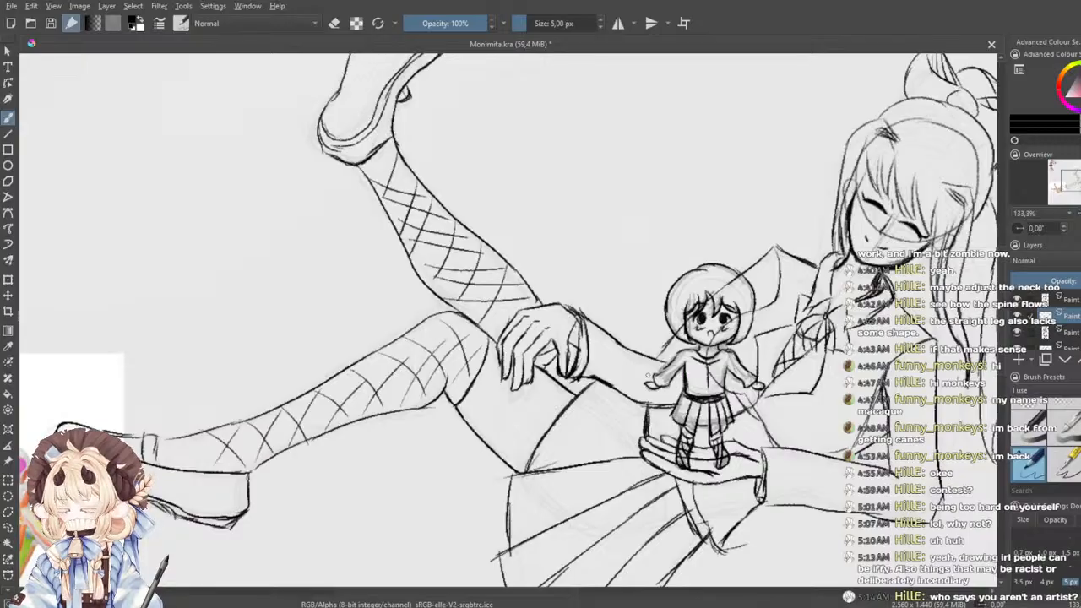
scroll(422, 482, "down", 1)
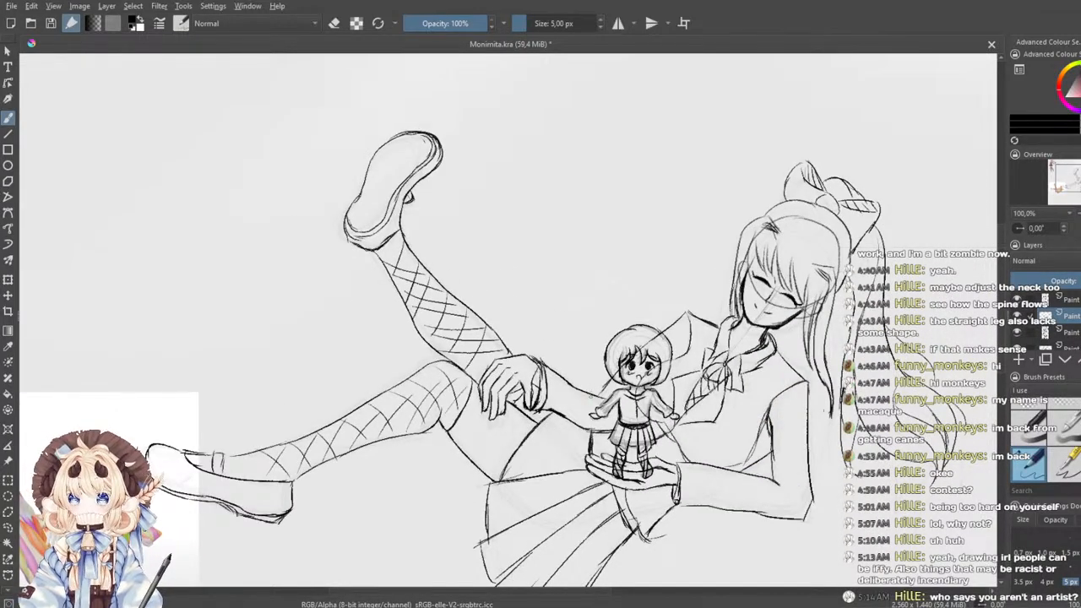
scroll(561, 381, "up", 1)
scroll(561, 382, "down", 1)
left_click_drag(560, 382, 485, 371)
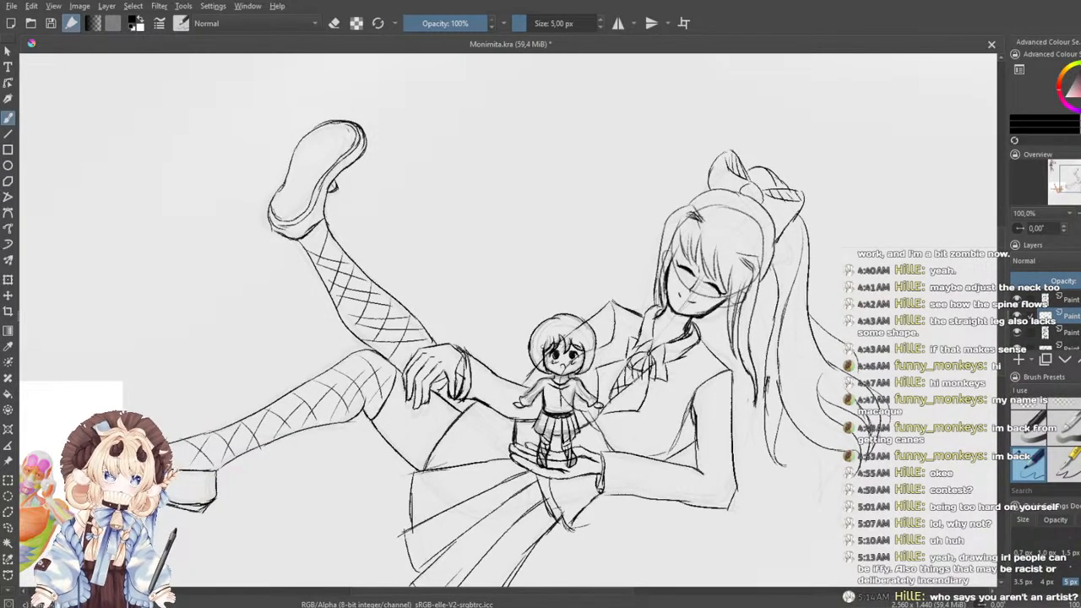
scroll(601, 363, "up", 1)
left_click_drag(601, 363, 640, 342)
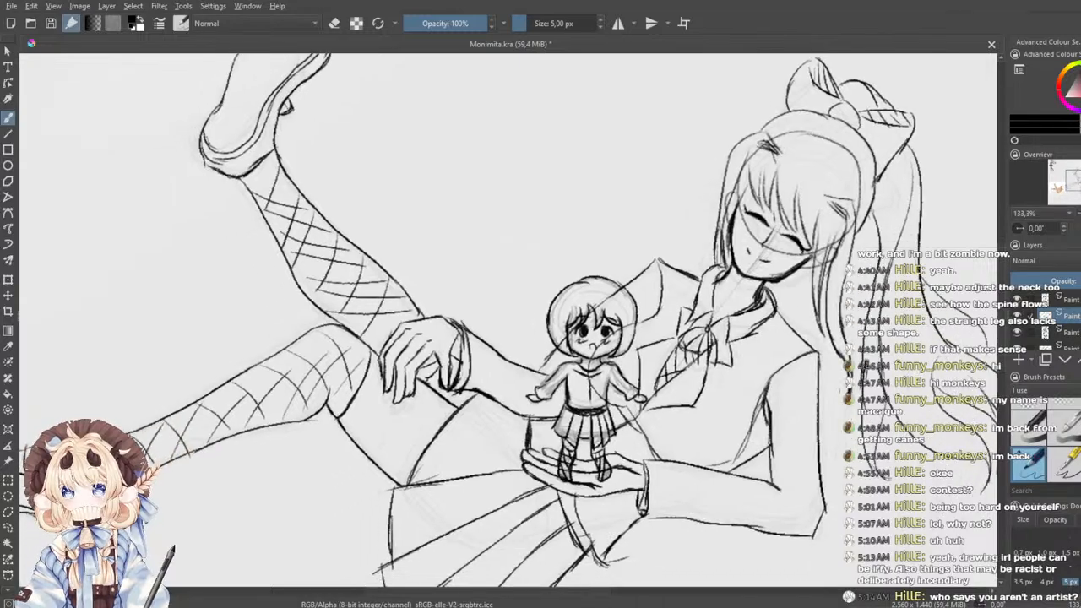
- Erase the girl's body lines that cross the small figure's head and face on the girl's line art layer with the 50 px eraser
left_click(1031, 414)
left_click(1063, 314)
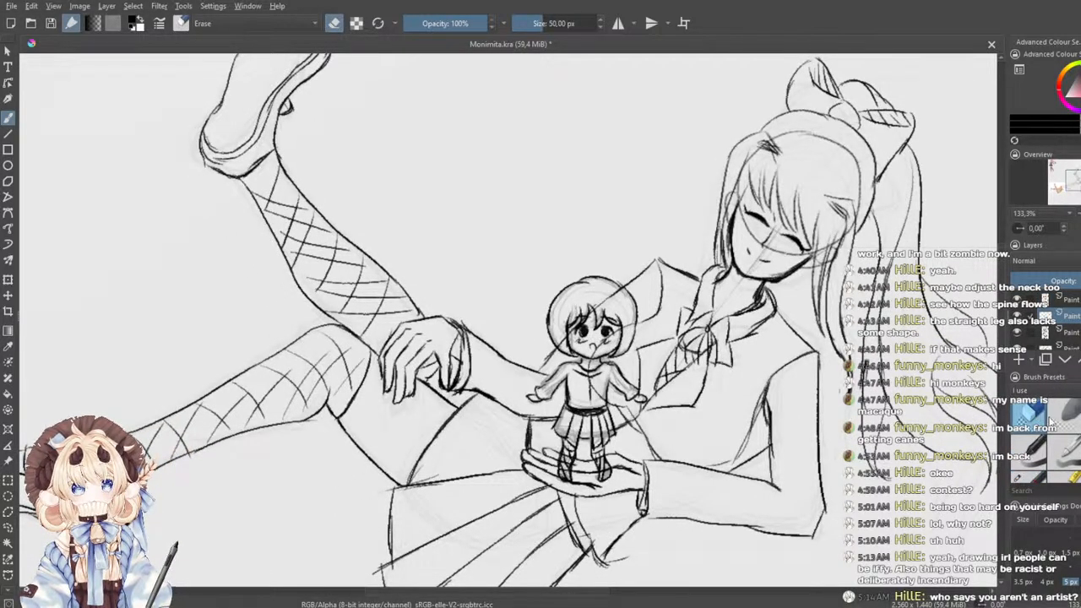
scroll(718, 376, "up", 1)
scroll(694, 378, "up", 1)
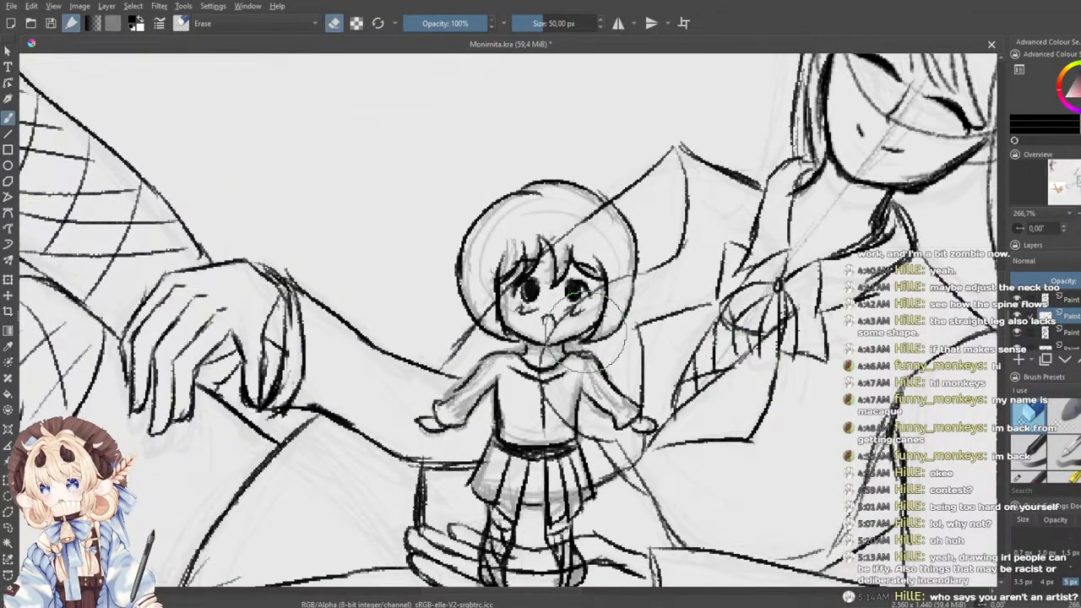
mouse_move(565, 255)
left_mouse_down()
mouse_move(490, 314)
mouse_move(557, 241)
mouse_move(589, 222)
mouse_move(597, 236)
left_mouse_up()
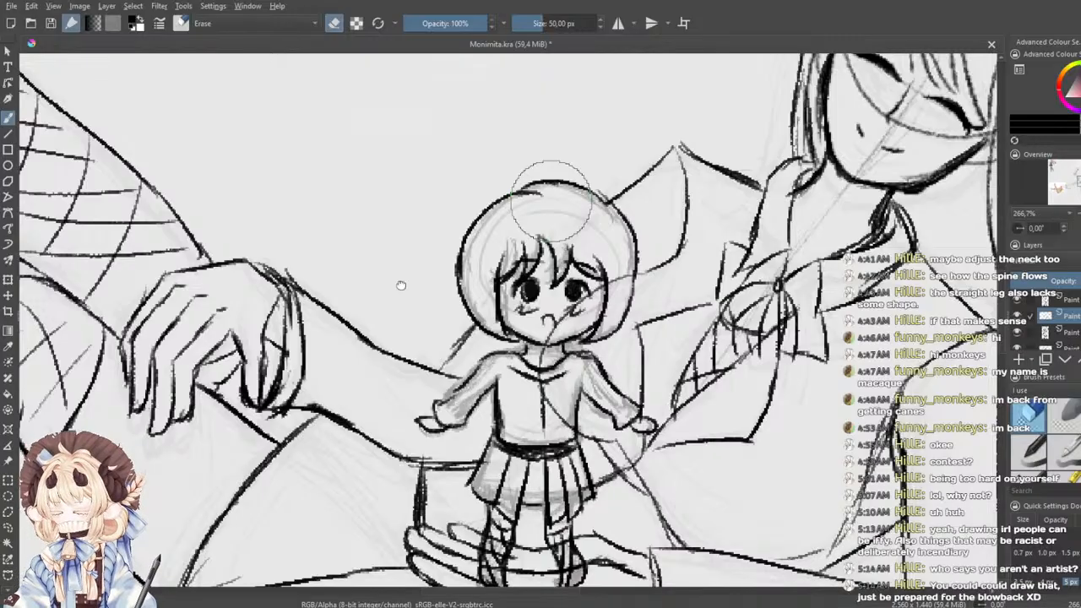
mouse_move(583, 296)
left_mouse_down()
mouse_move(547, 376)
mouse_move(545, 363)
mouse_move(557, 410)
mouse_move(543, 428)
mouse_move(533, 336)
left_mouse_up()
left_click_drag(562, 416, 551, 385)
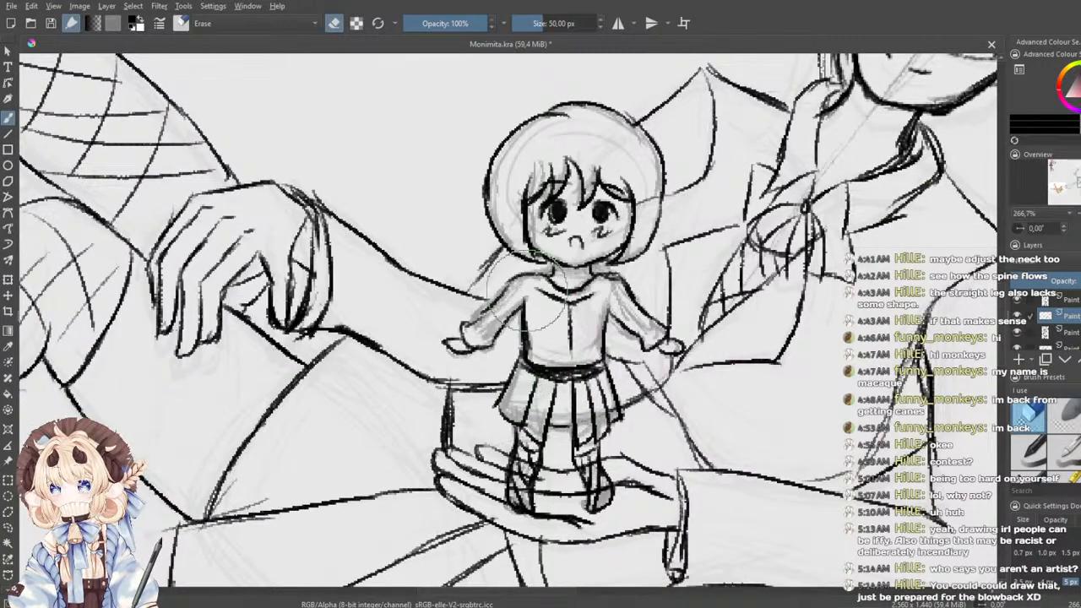
- Erase the remaining overlapping lines inside the small figure's torso, skirt and legs
left_click_drag(530, 303, 503, 404)
left_click_drag(589, 304, 623, 300)
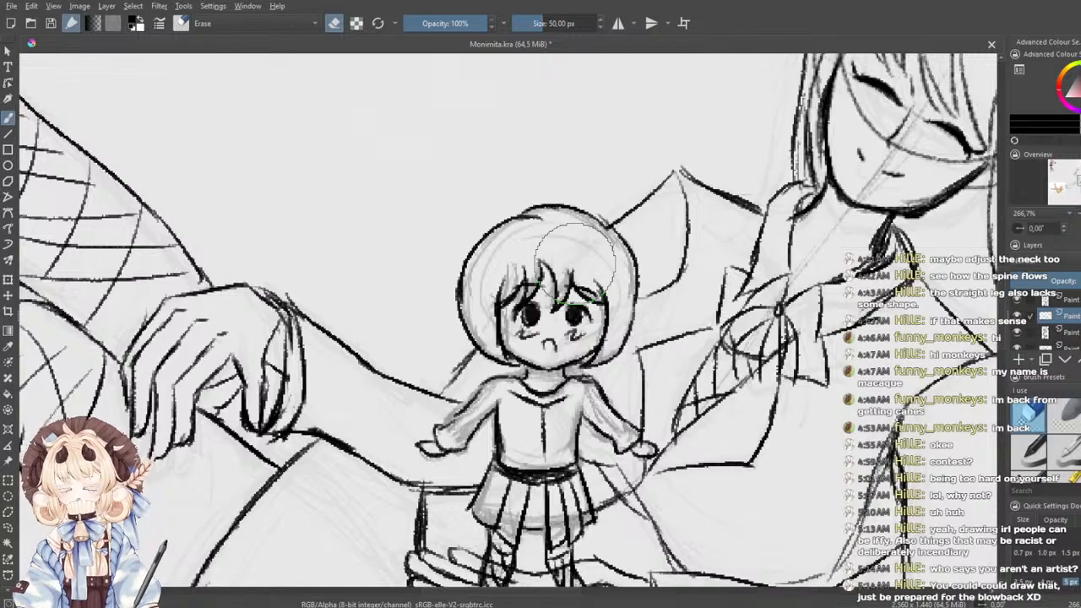
mouse_move(521, 321)
left_mouse_down()
mouse_move(543, 314)
mouse_move(544, 286)
left_mouse_up()
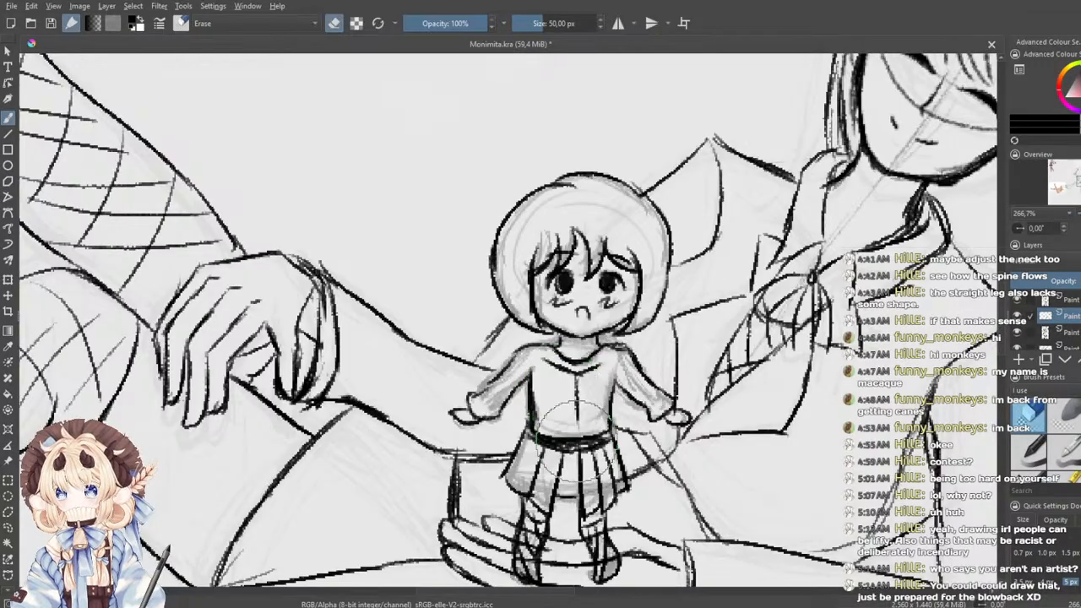
left_click_drag(577, 414, 563, 352)
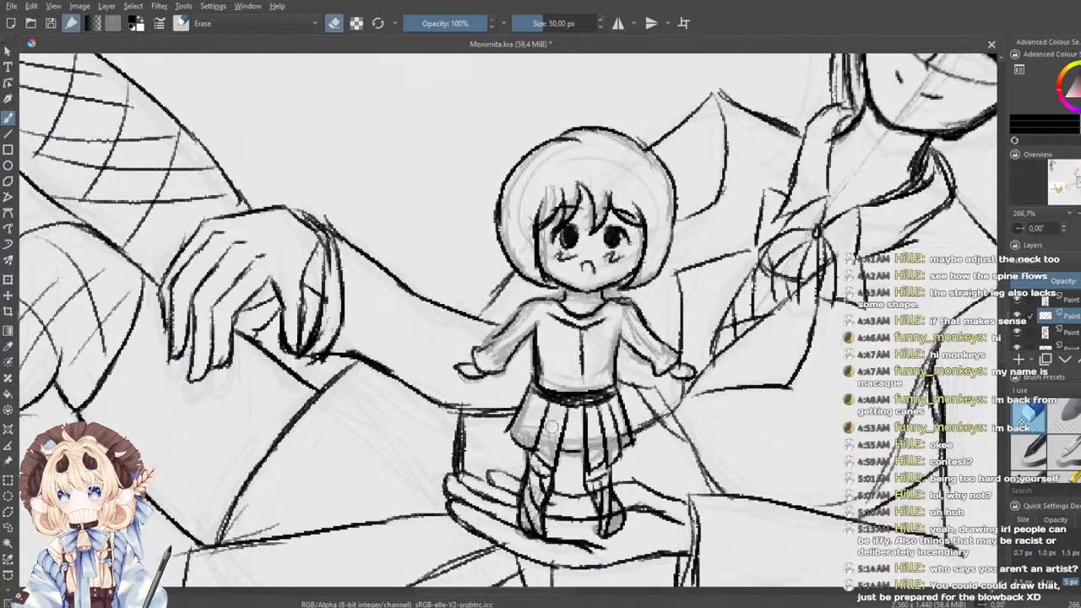
left_click_drag(592, 473, 603, 492)
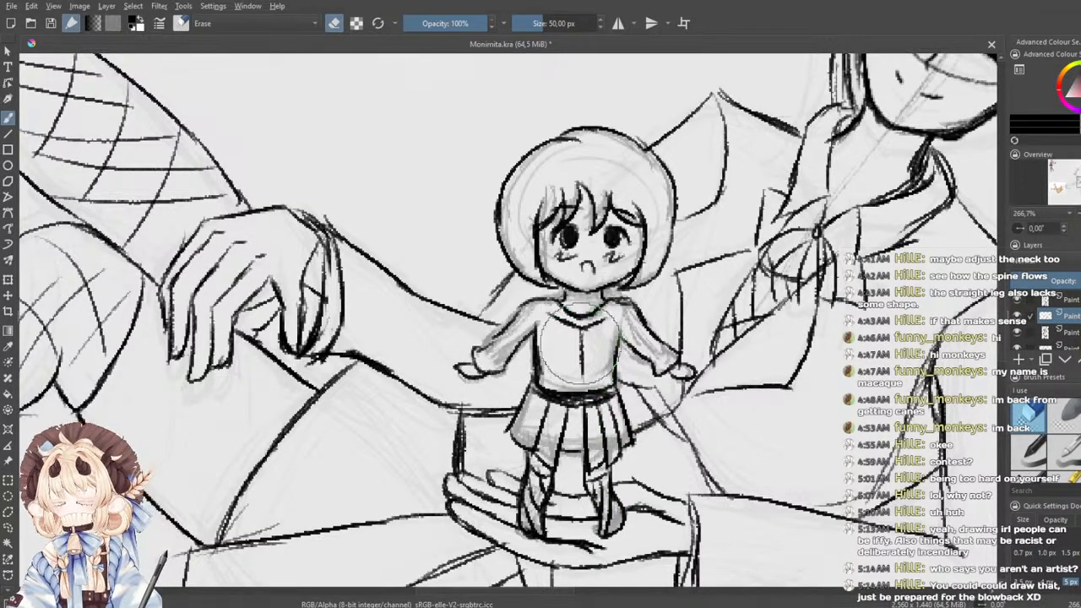
left_click_drag(555, 351, 538, 415)
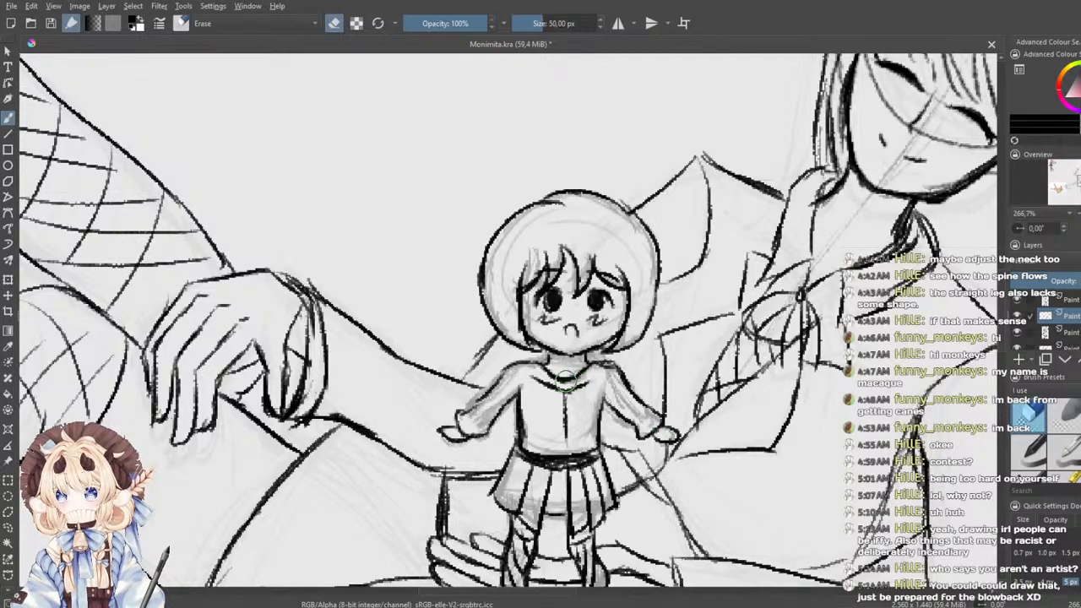
left_click_drag(534, 393, 553, 388)
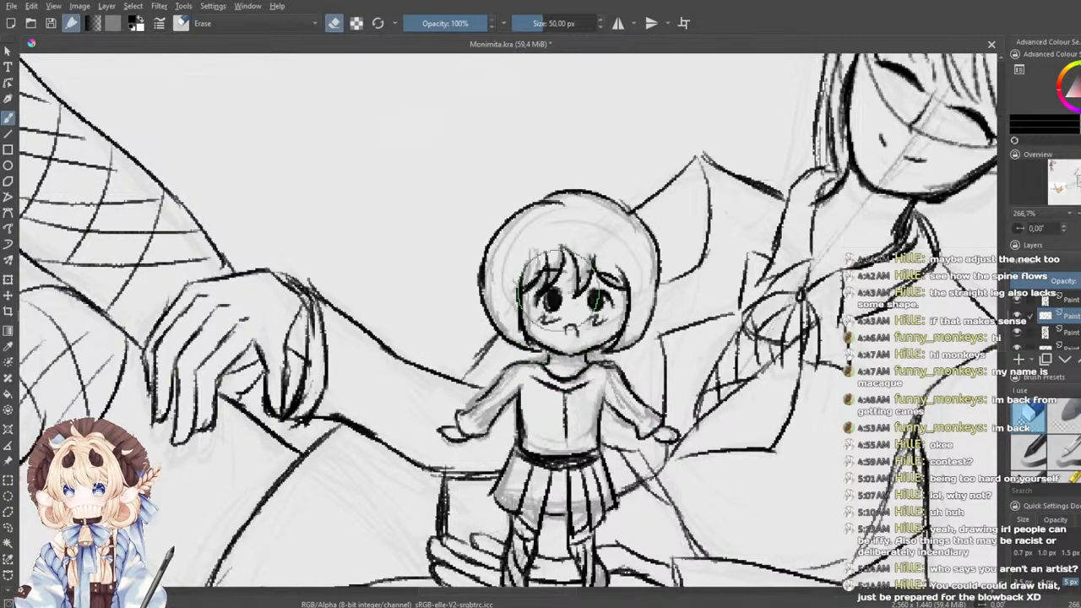
scroll(542, 279, "down", 3)
scroll(594, 298, "up", 3)
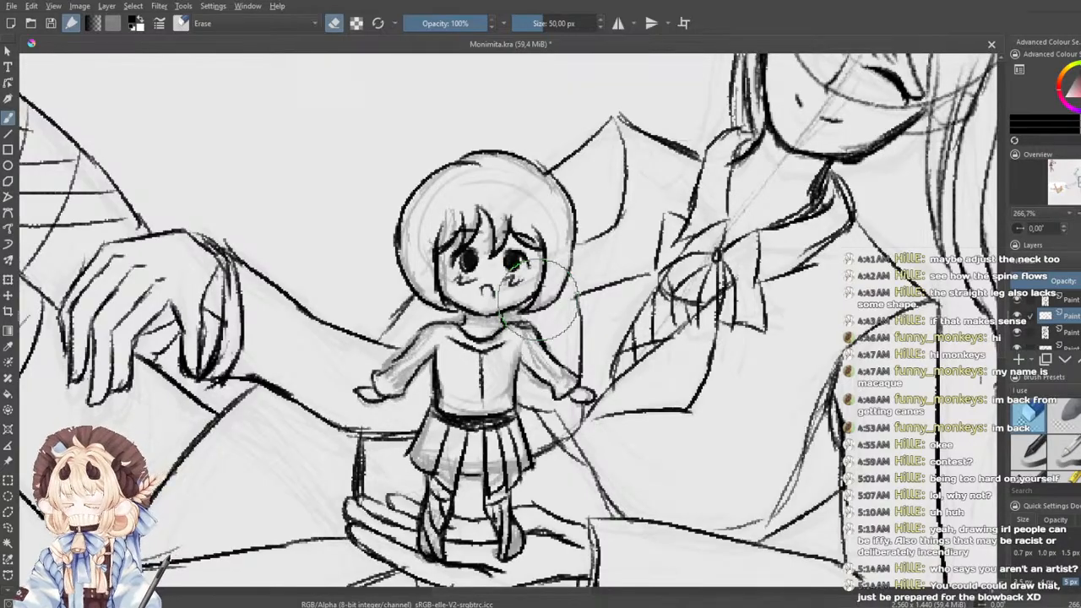
scroll(549, 299, "up", 3)
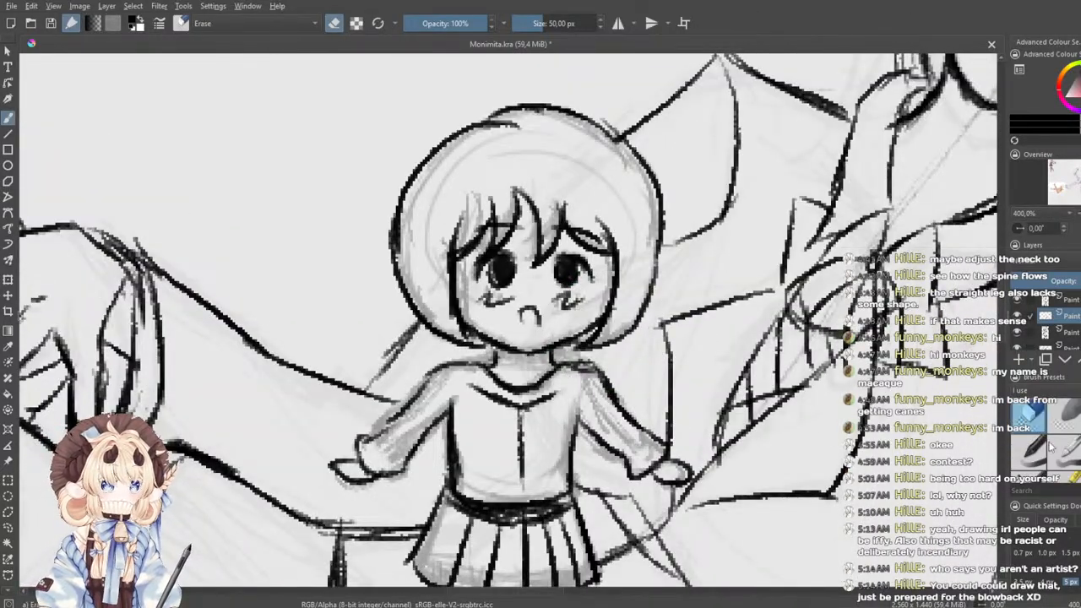
- Reinforce the small figure's shoulder line and the side of her torso with the 5 px pencil brush
left_click(1032, 479)
left_click_drag(630, 291, 677, 350)
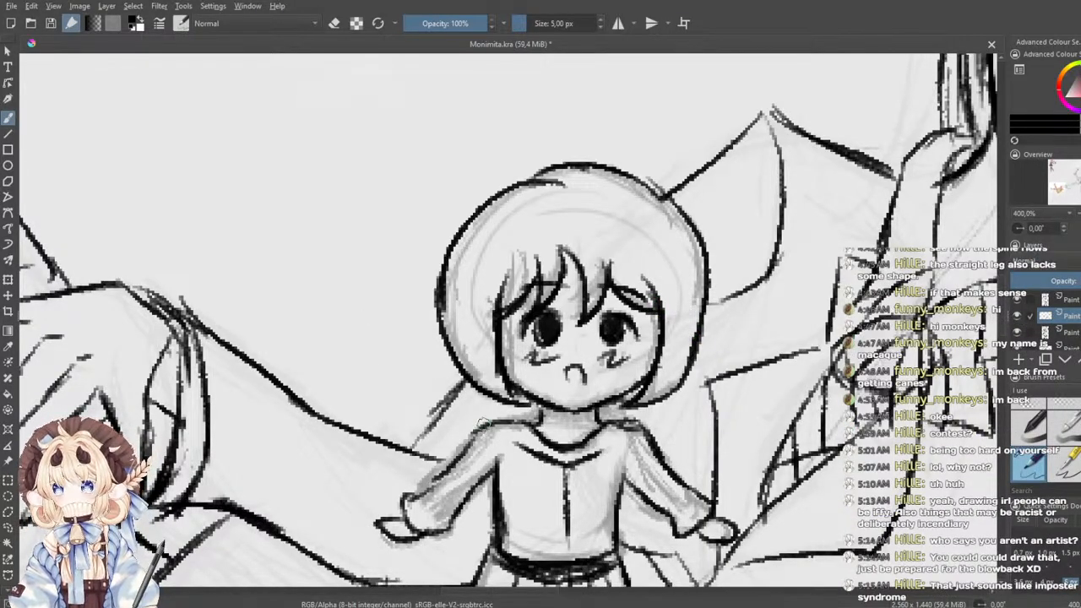
left_click_drag(477, 424, 530, 421)
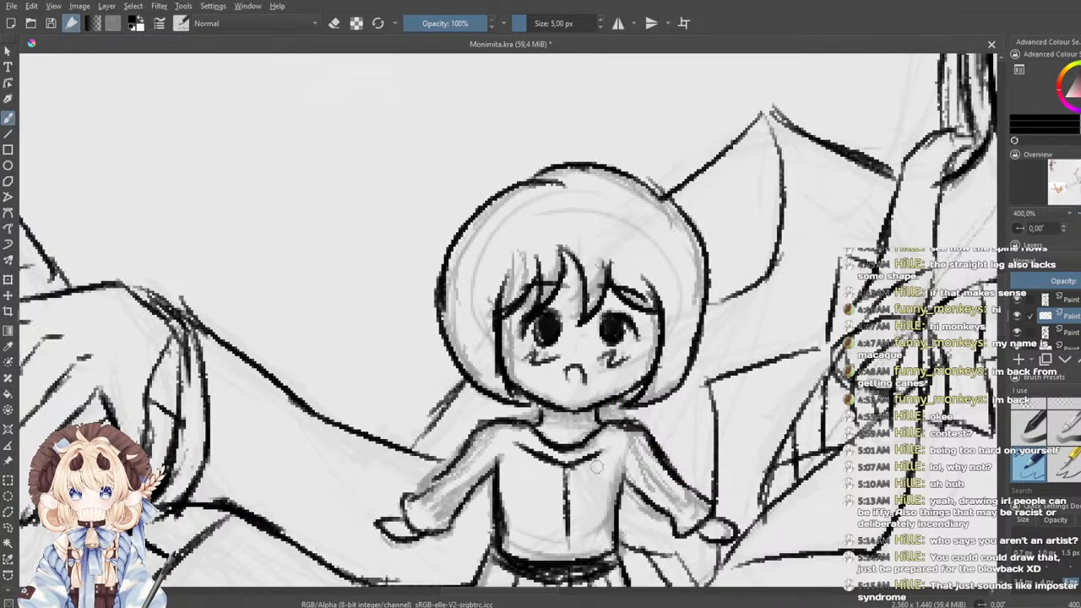
left_click_drag(626, 465, 622, 509)
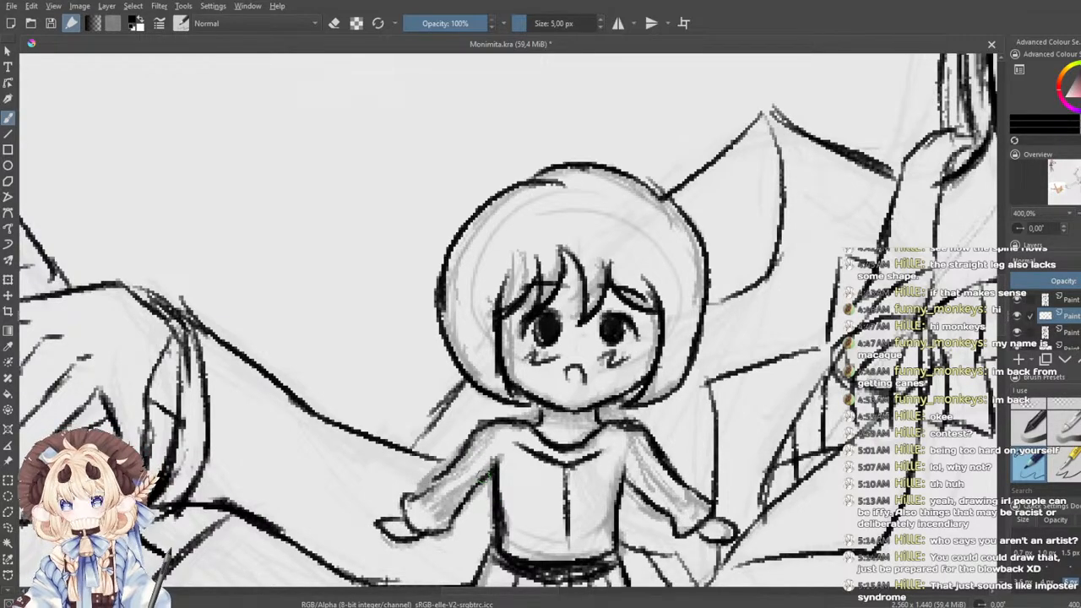
- Try to erase stray marks on the small figure's torso with the 50 px eraser, and undo the strokes
scroll(530, 443, "up", 1)
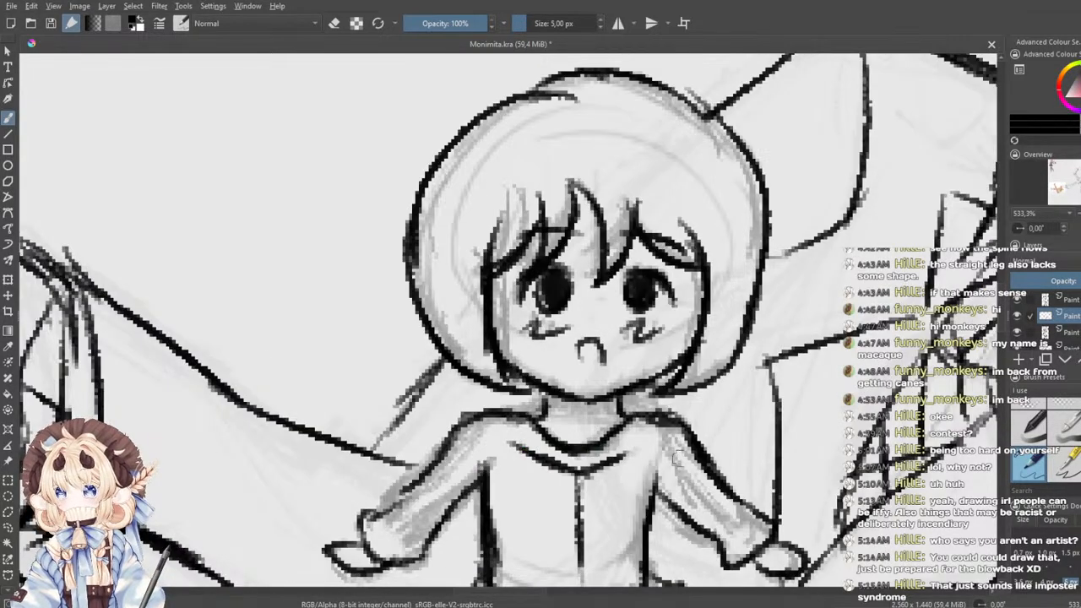
scroll(1071, 439, "up", 1)
left_click(1031, 417)
left_click_drag(526, 460, 555, 399)
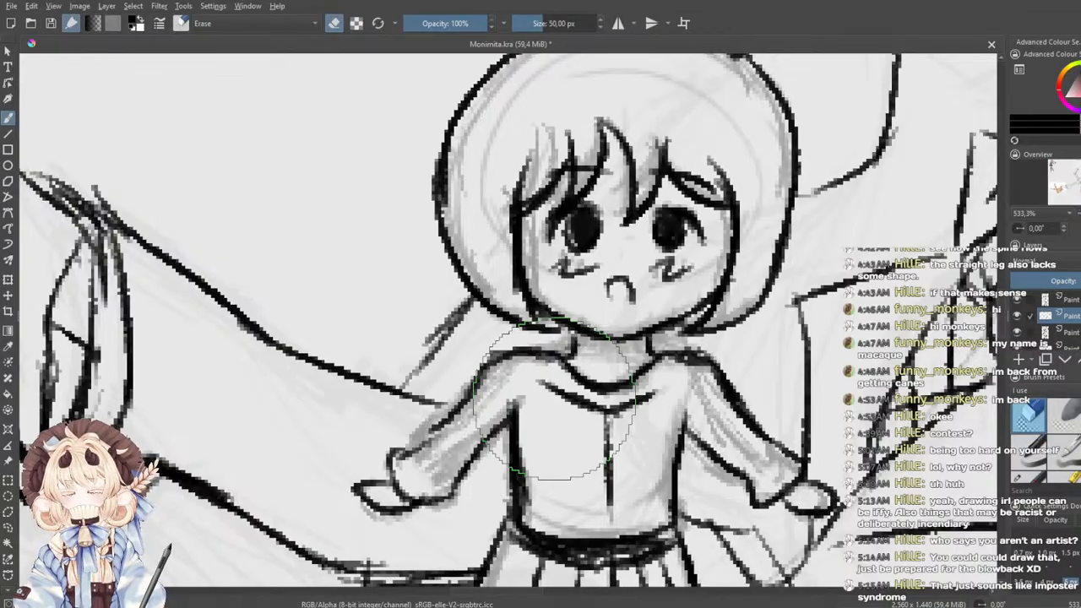
mouse_move(549, 456)
left_mouse_down()
mouse_move(570, 482)
mouse_move(552, 492)
mouse_move(541, 463)
mouse_move(549, 477)
mouse_move(583, 423)
mouse_move(695, 437)
mouse_move(674, 417)
mouse_move(460, 408)
mouse_move(549, 485)
mouse_move(500, 419)
mouse_move(452, 419)
mouse_move(546, 482)
left_mouse_up()
left_click(1070, 300)
key("ctrl+z")
key("ctrl+z")
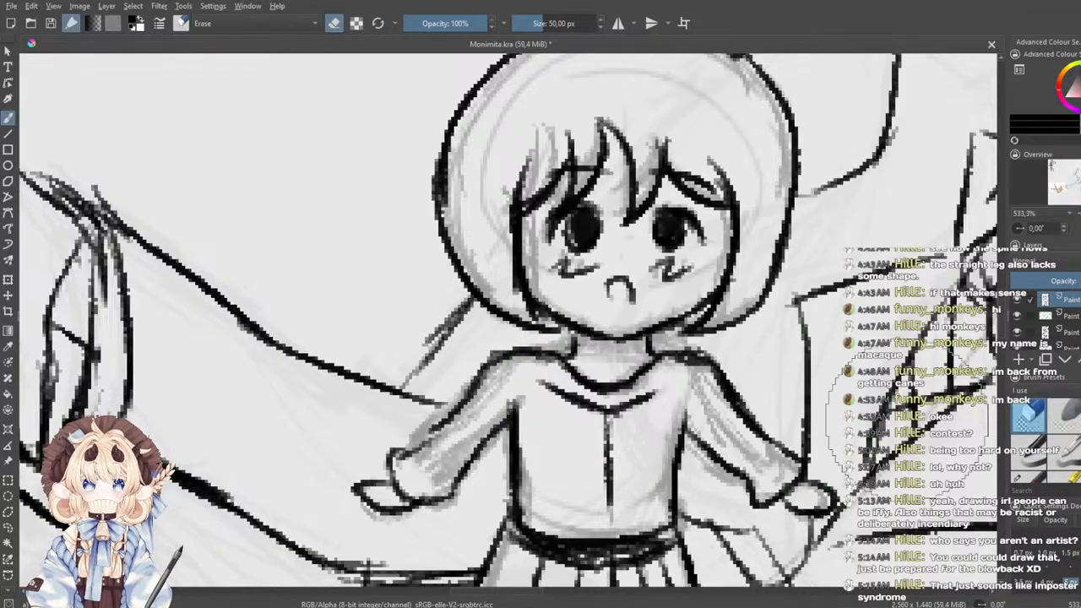
- Lower the opacity of the rough sketch layer that shows grey beneath the small figure's line art
left_click(1070, 316)
left_click(1071, 332)
left_click_drag(1051, 277, 1029, 279)
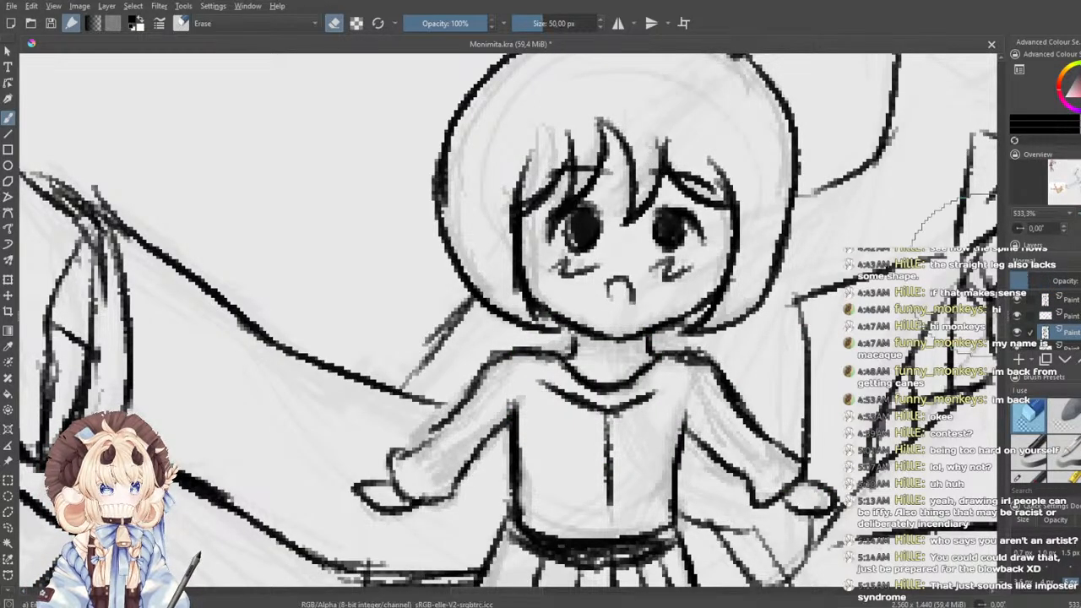
- On the top paint layer, add inner strand lines along one side of the small figure's bob with the 5 px pencil brush
scroll(919, 269, "down", 2)
left_click_drag(902, 289, 591, 355)
scroll(592, 354, "up", 1)
left_click(1066, 302)
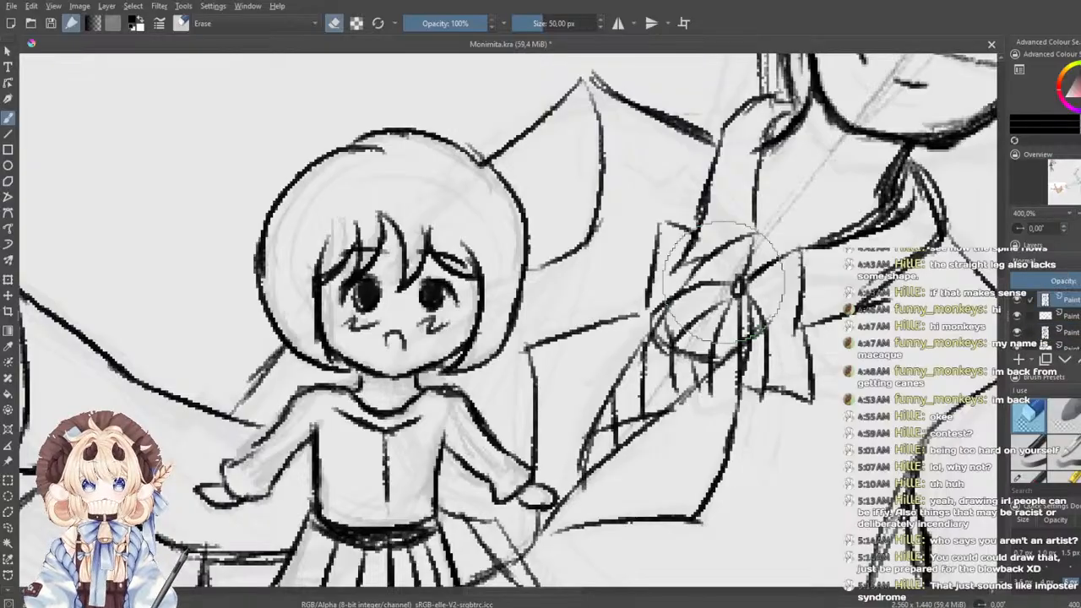
left_click(1037, 475)
left_click_drag(529, 323, 658, 383)
scroll(591, 351, "up", 1)
mouse_move(591, 351)
left_mouse_down()
mouse_move(629, 383)
mouse_move(677, 399)
left_mouse_up()
left_click_drag(555, 229, 443, 333)
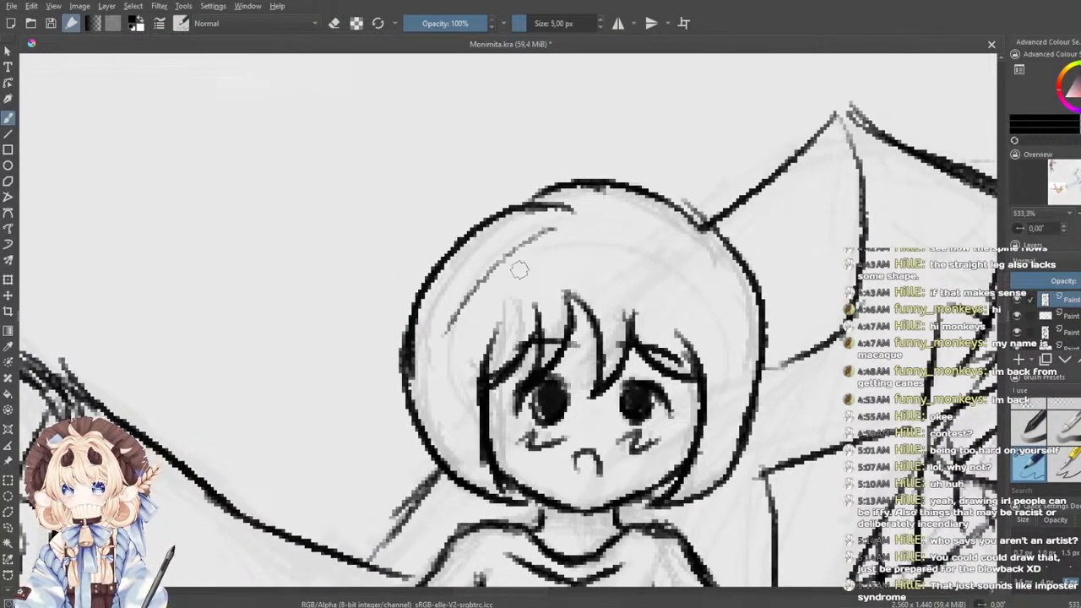
key("ctrl+z")
mouse_move(475, 272)
left_mouse_down()
mouse_move(466, 354)
mouse_move(473, 291)
mouse_move(437, 397)
left_mouse_up()
left_click_drag(451, 371, 436, 440)
- Add matching inner strand lines along the opposite side of the small figure's bob
left_click_drag(720, 268, 710, 433)
key("ctrl+z")
mouse_move(713, 263)
left_mouse_down()
mouse_move(735, 409)
mouse_move(726, 440)
mouse_move(732, 432)
left_mouse_up()
key("ctrl+z")
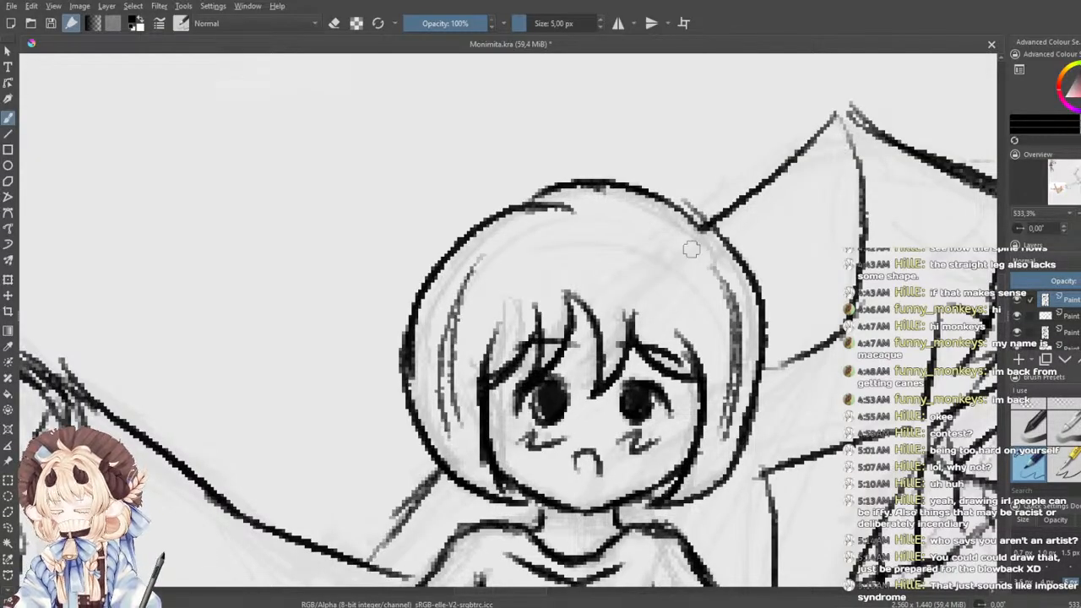
- Reinforce the upper sleeve line near the cuff of the small figure's outstretched arm
scroll(684, 241, "down", 3)
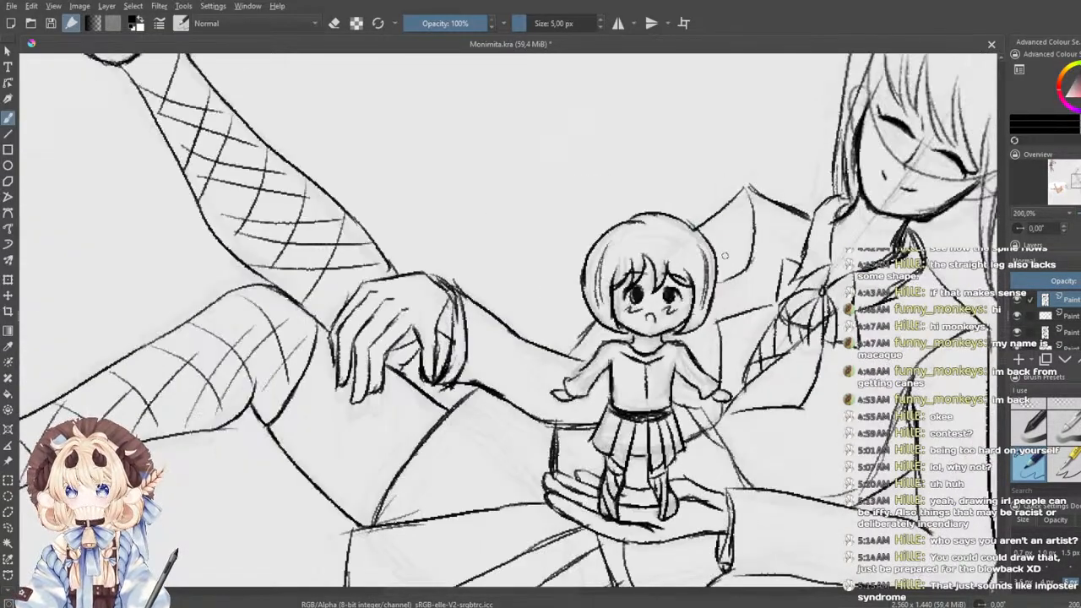
scroll(677, 263, "up", 3)
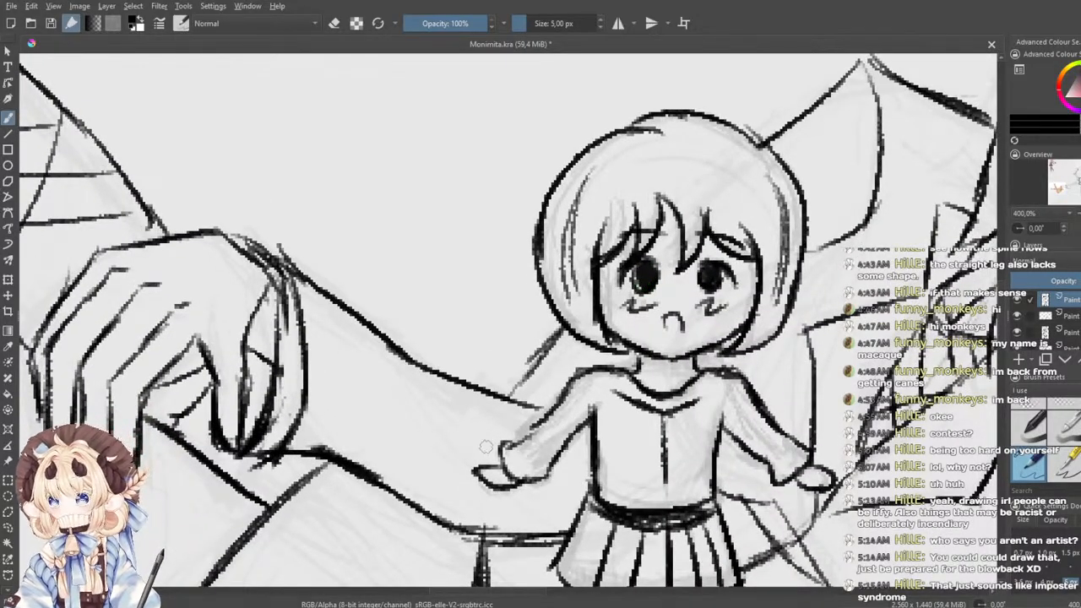
left_click_drag(505, 447, 553, 414)
scroll(521, 397, "down", 2)
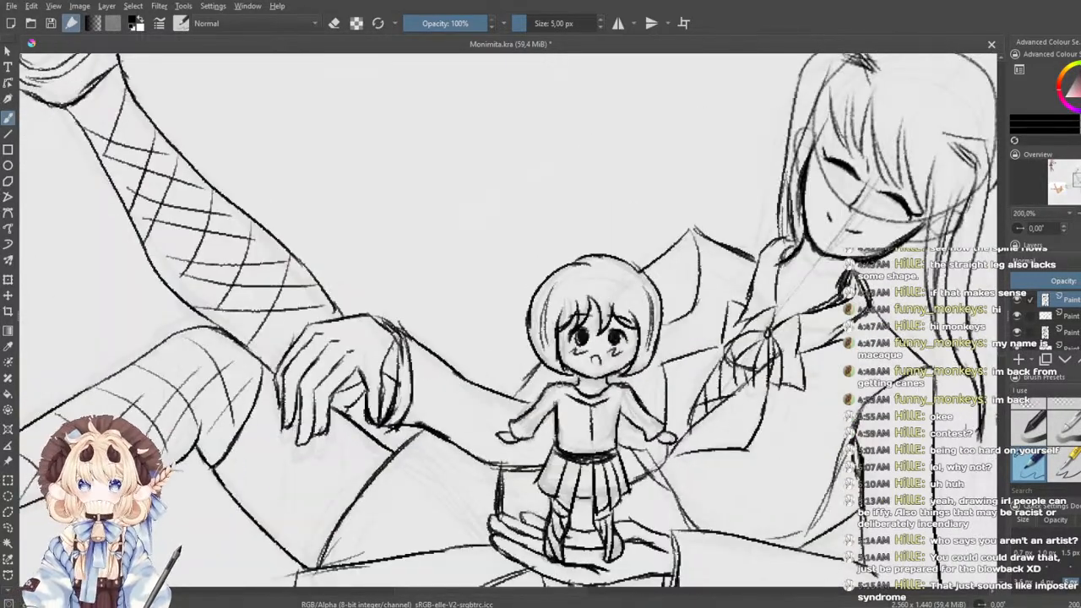
left_click_drag(451, 385, 494, 386)
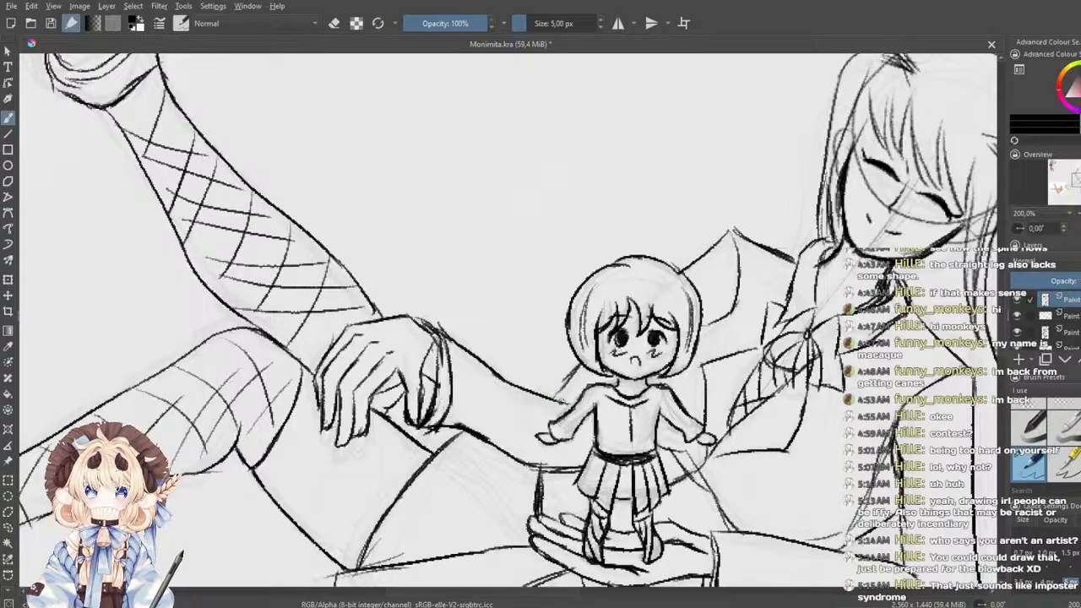
- Erase both sides of the small figure's neck with the 50 px eraser and redraw them closer together at 5 px
scroll(591, 397, "up", 5)
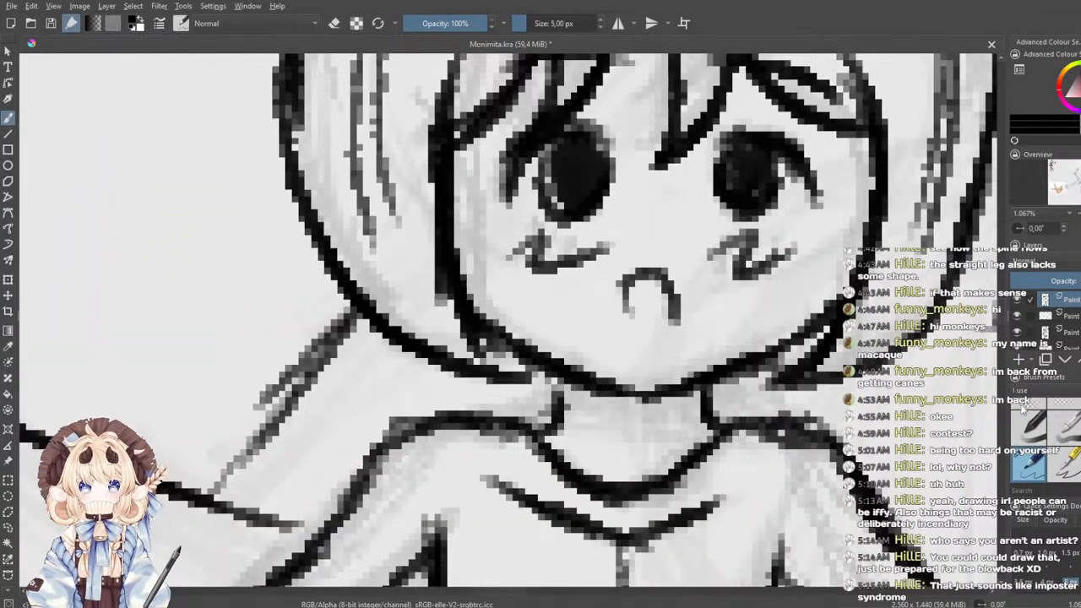
left_click(1027, 414)
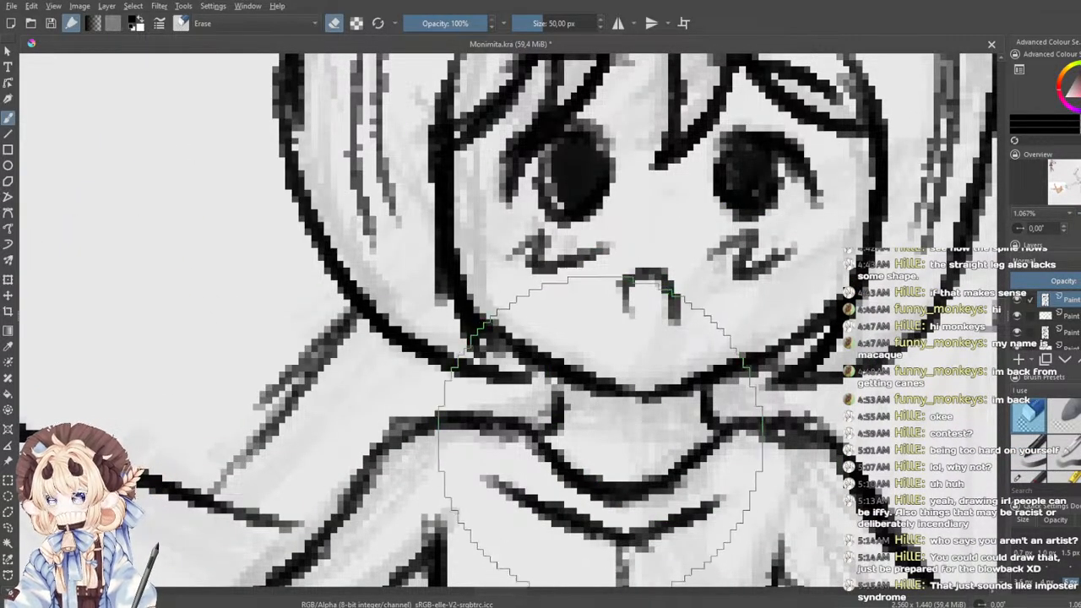
left_click_drag(700, 419, 680, 414)
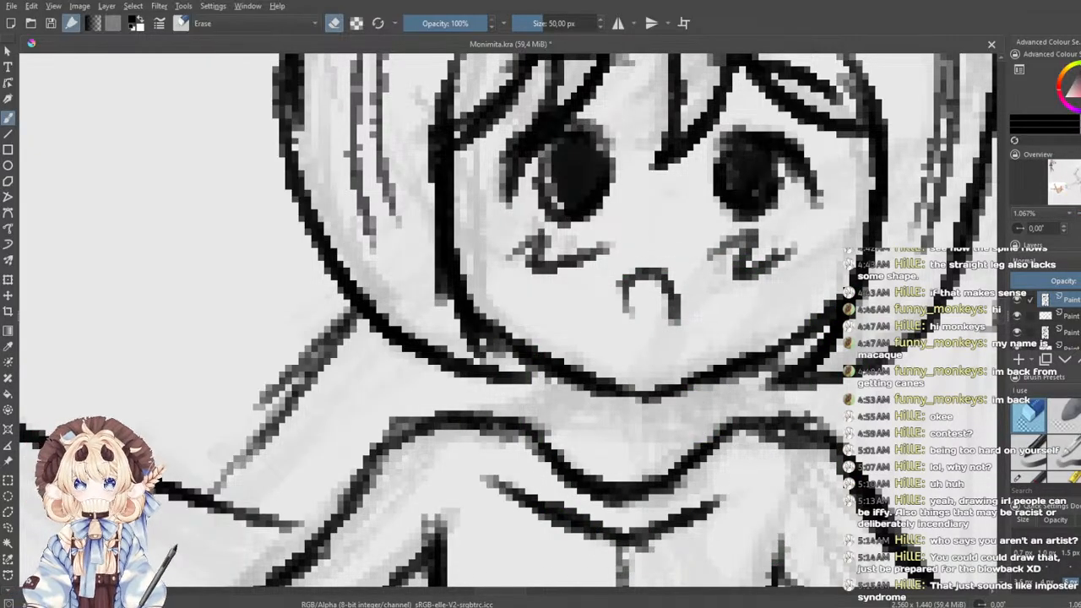
left_click(1034, 470)
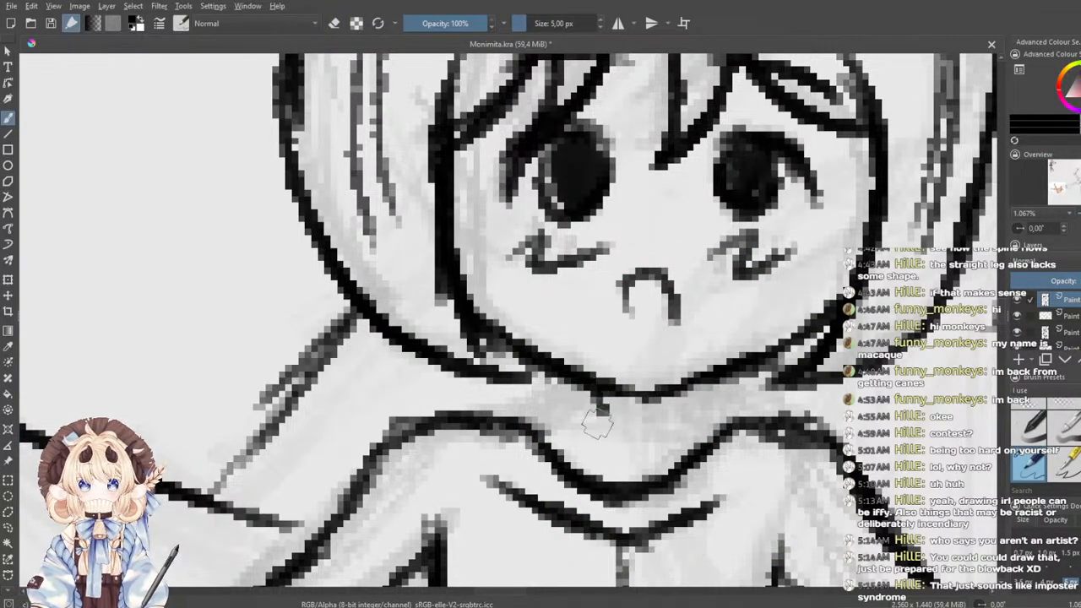
key("ctrl+z")
mouse_move(588, 395)
left_mouse_down()
mouse_move(577, 426)
mouse_move(547, 430)
left_mouse_up()
mouse_move(681, 429)
left_mouse_down()
mouse_move(668, 394)
mouse_move(700, 428)
left_mouse_up()
key("ctrl+z")
key("ctrl+z")
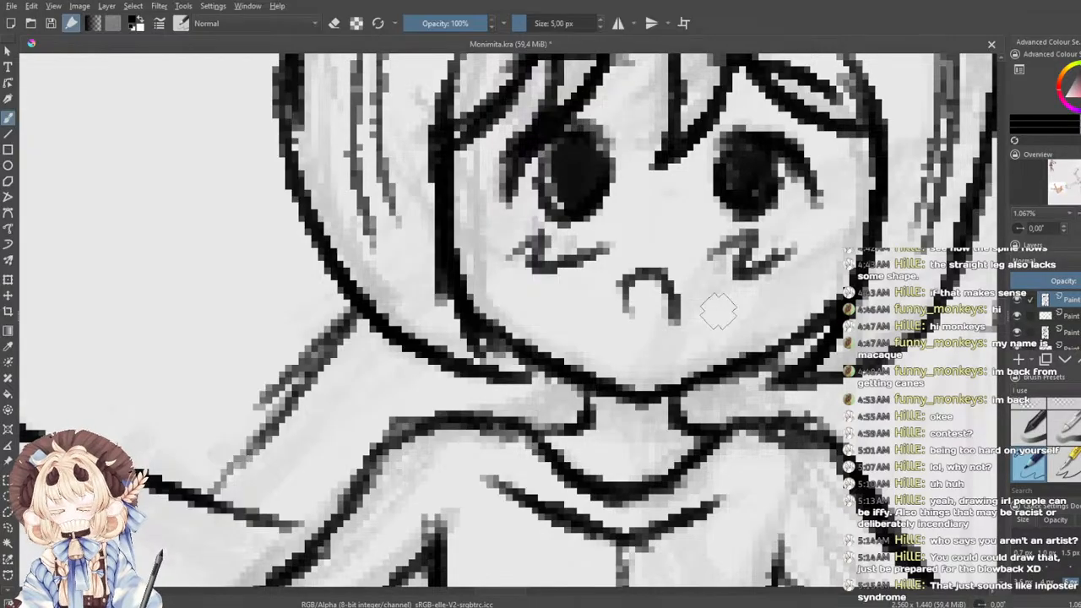
- Erase the thick neck line on one side of the small figure and redraw it thinner, joined to the shoulder
scroll(718, 311, "down", 3)
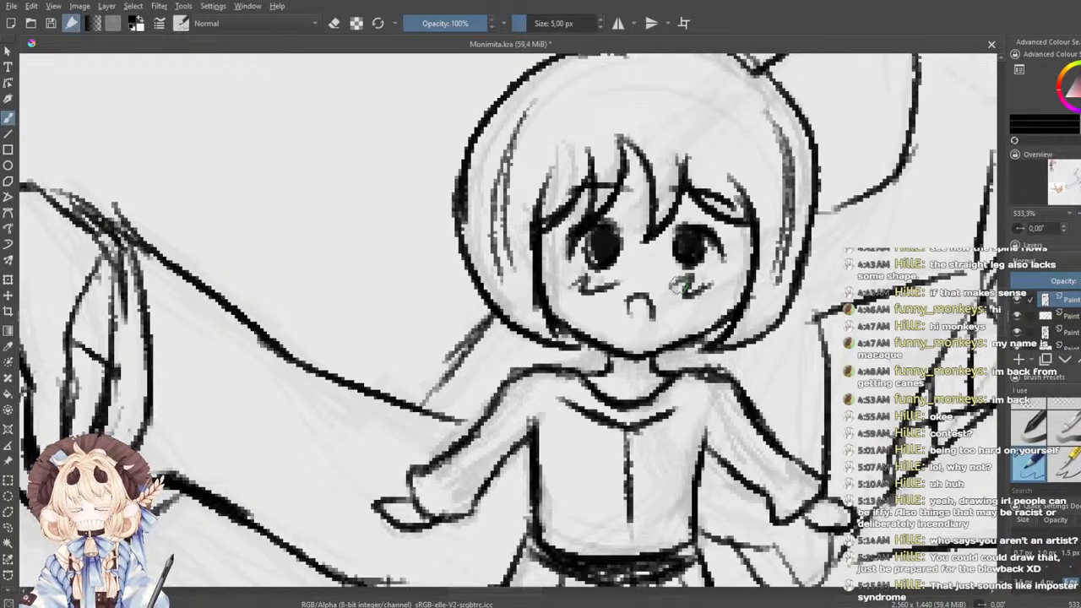
scroll(550, 281, "up", 3)
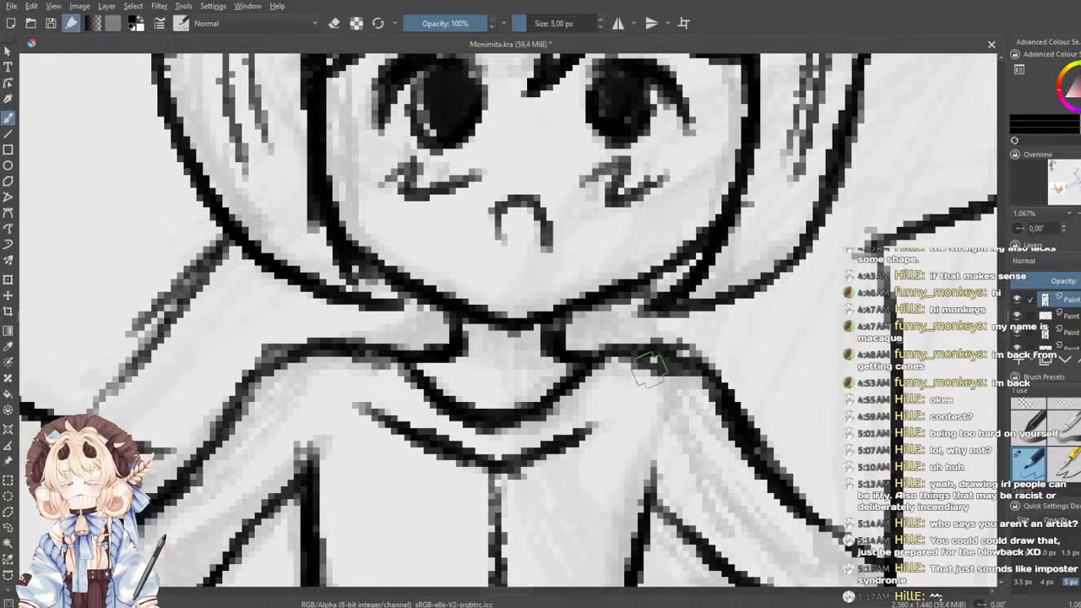
left_click(1046, 412)
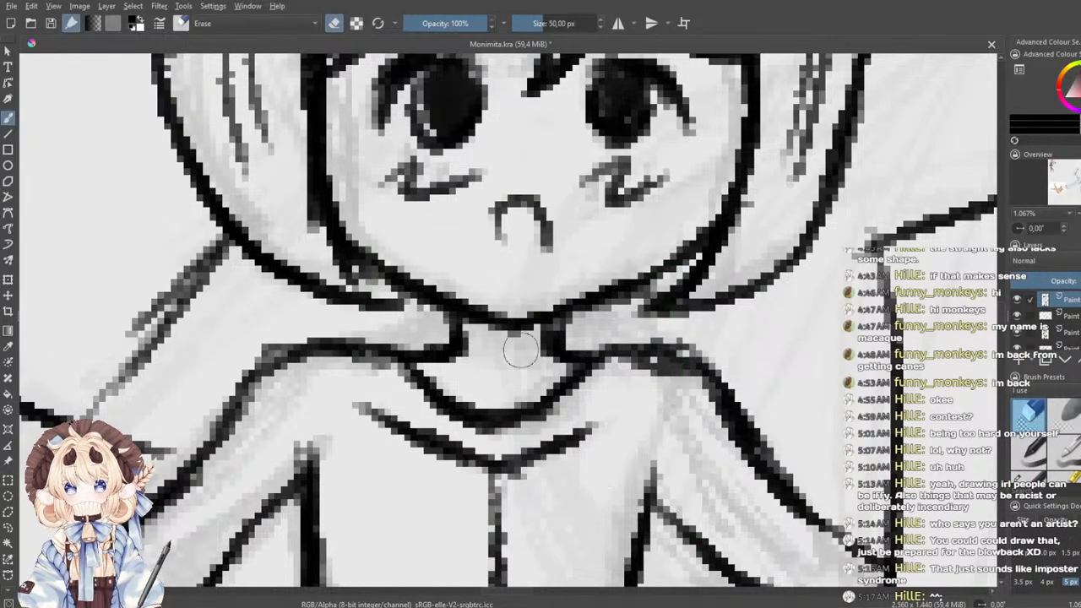
left_click_drag(541, 347, 542, 351)
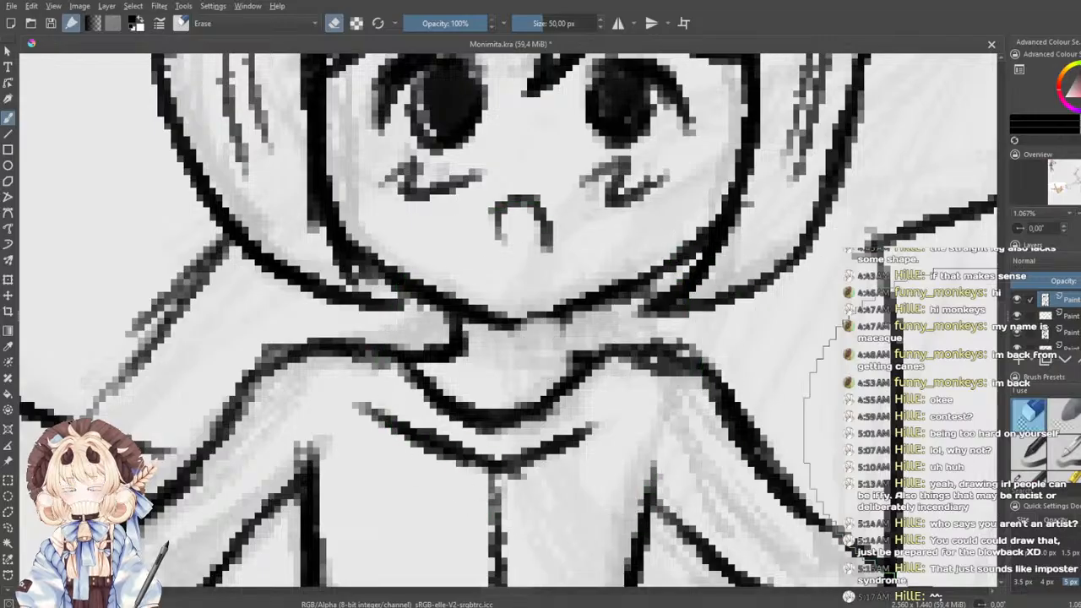
left_click(1041, 478)
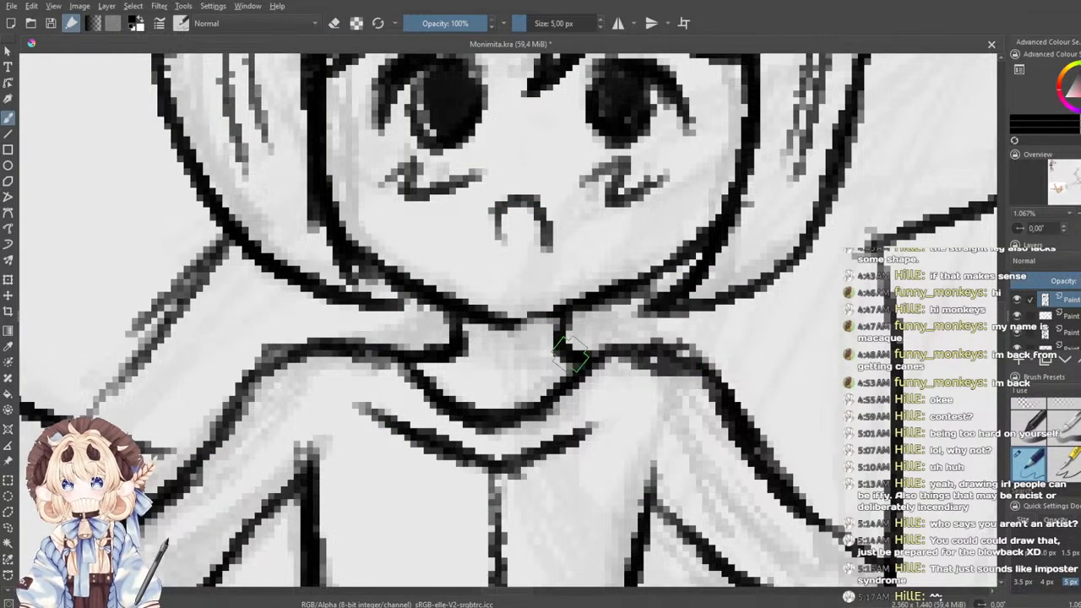
scroll(544, 353, "down", 5)
scroll(538, 351, "down", 3)
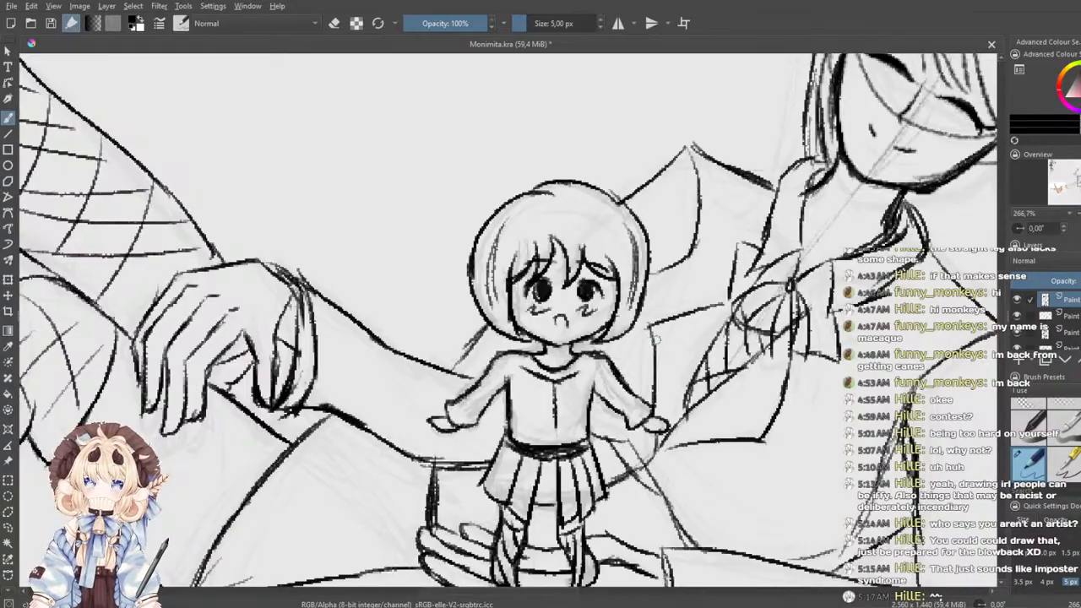
scroll(555, 338, "down", 5)
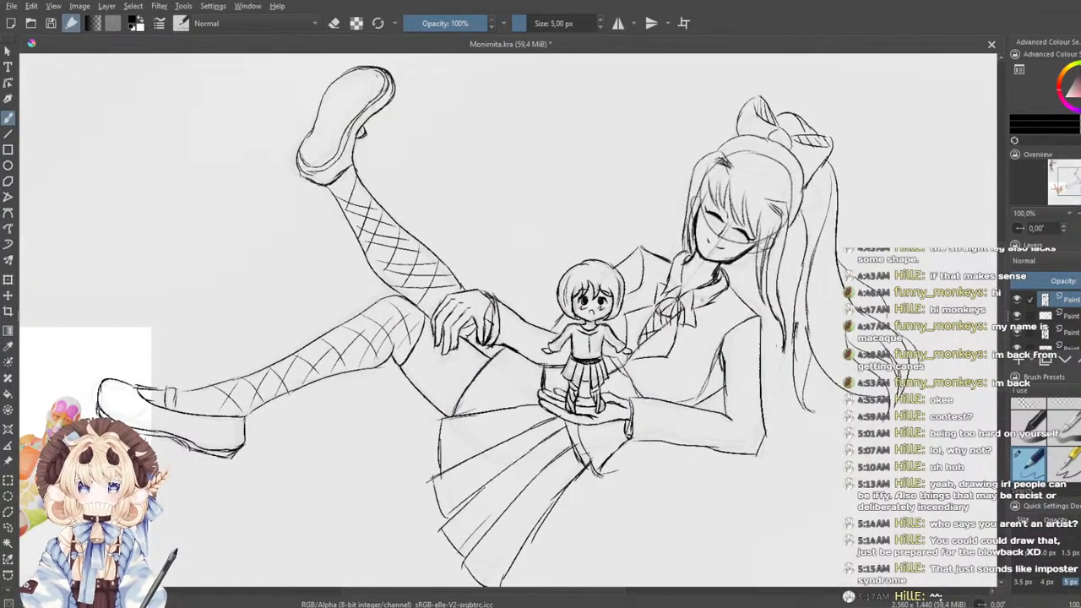
- Examine the collar, ribbon and blazer on the coloured reference illustration
scroll(702, 291, "up", 2)
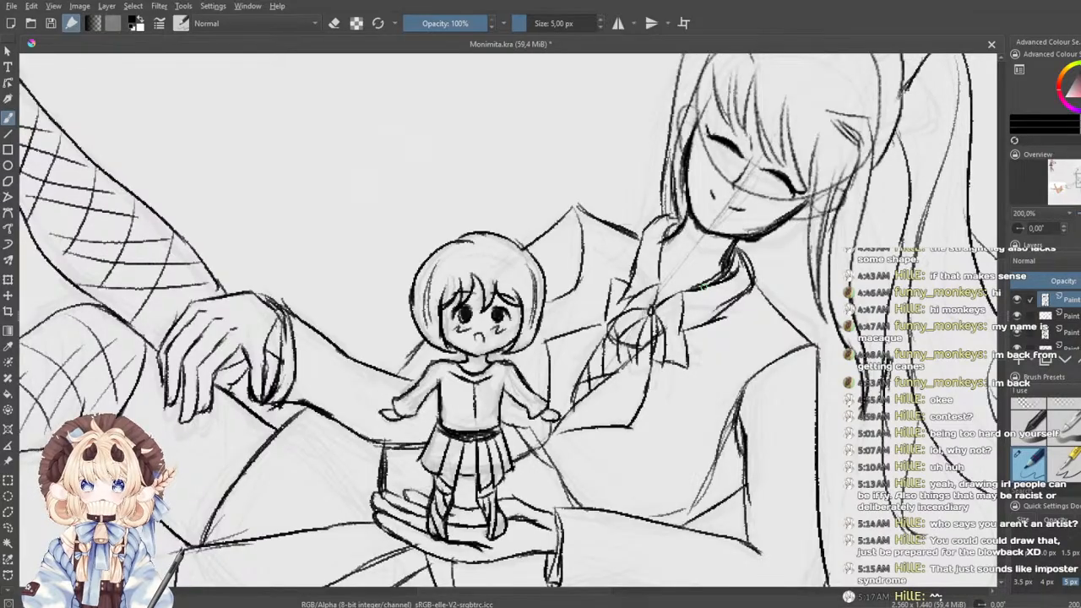
left_click_drag(598, 219, 614, 283)
key("1")
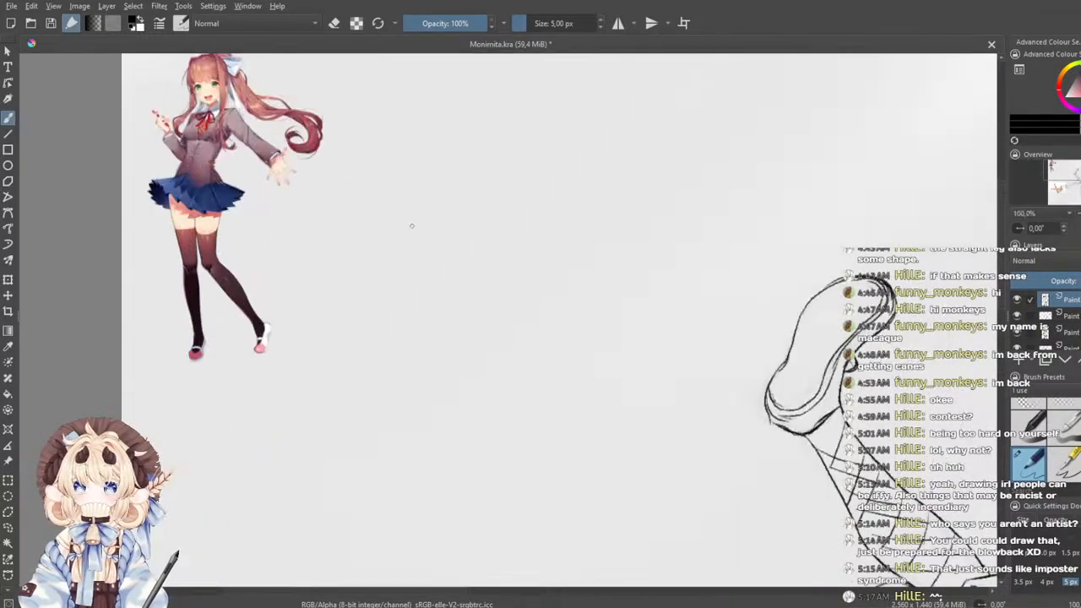
key("plus")
left_click_drag(297, 187, 724, 437)
key("plus")
key("plus")
key("plus")
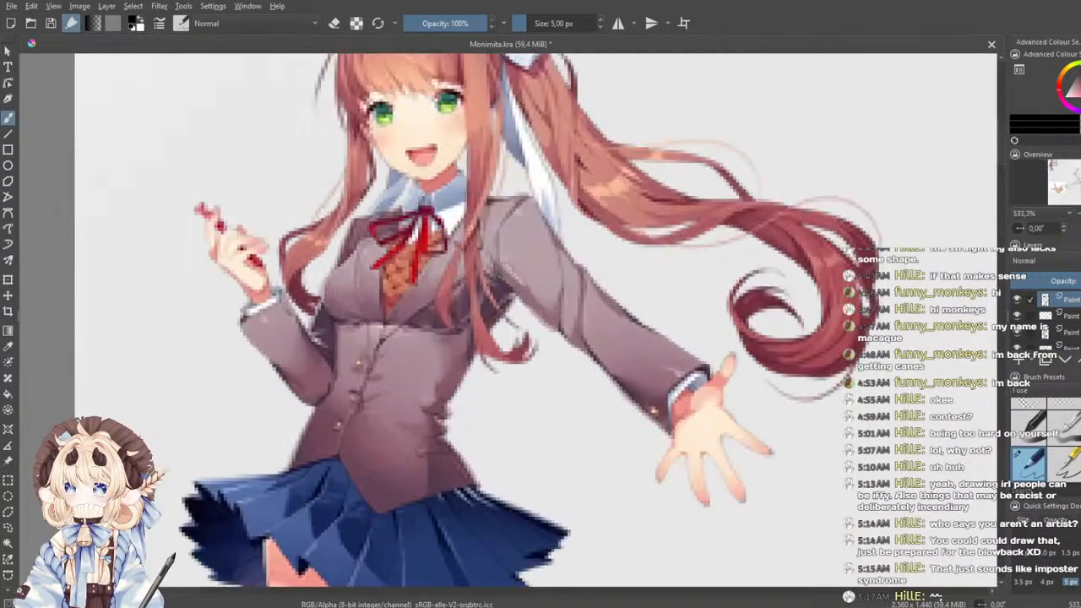
scroll(620, 299, "down", 3)
left_click_drag(794, 363, 272, 273)
mouse_move(743, 355)
left_mouse_down()
mouse_move(570, 220)
mouse_move(232, 27)
left_mouse_up()
left_click_drag(735, 238, 252, 8)
left_click_drag(625, 157, 607, 321)
- On the second paint layer, erase the reclining girl's neck line and collar edges above the ribbon with the 50 px eraser
scroll(574, 287, "up", 3)
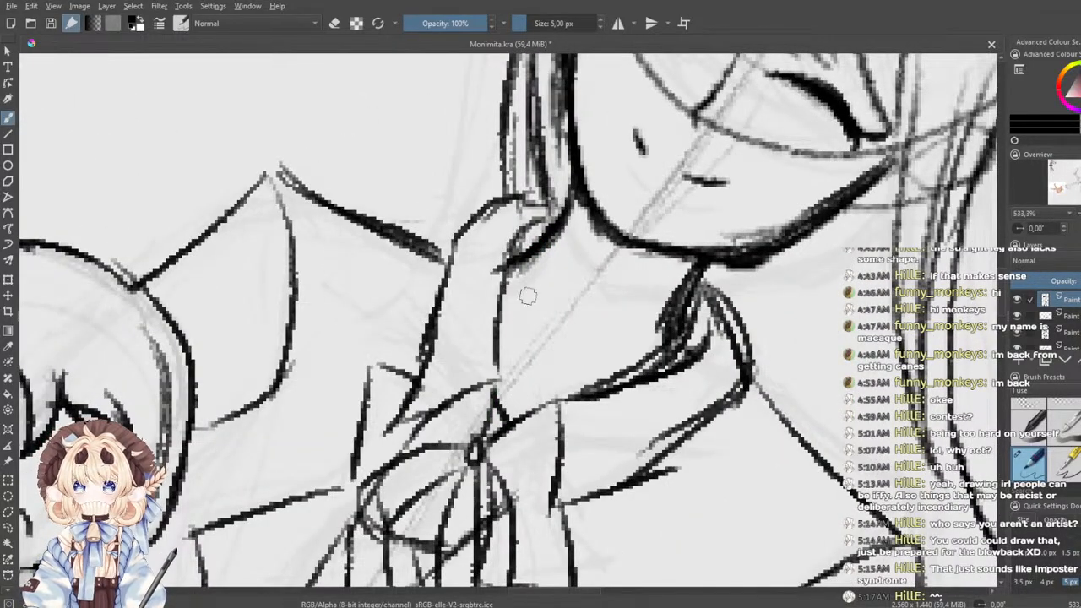
scroll(1035, 431, "up", 1)
left_click(1034, 414)
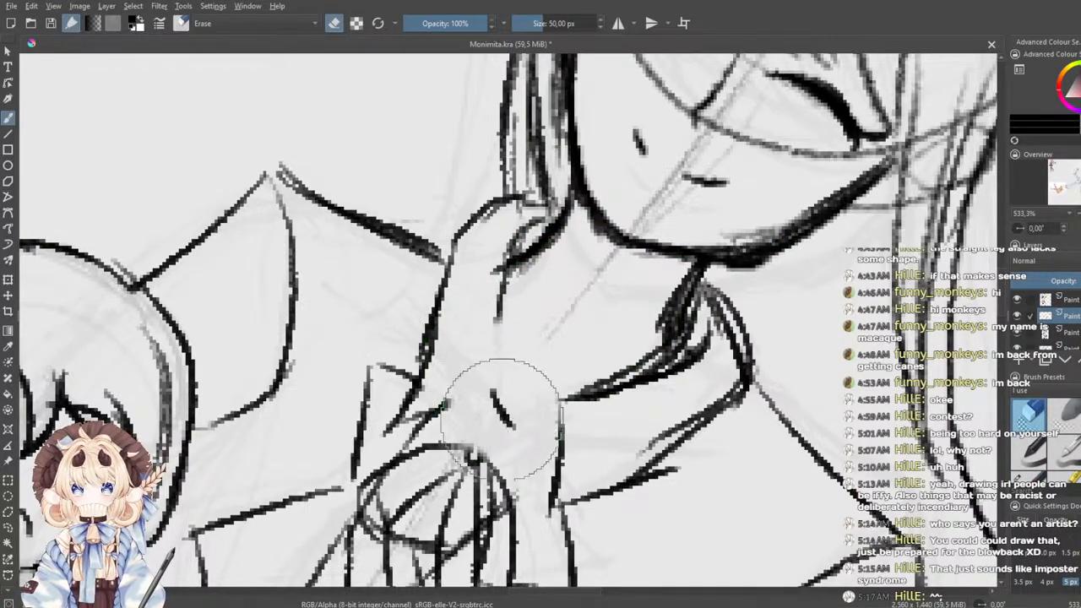
mouse_move(498, 278)
left_mouse_down()
mouse_move(560, 321)
mouse_move(526, 268)
mouse_move(520, 408)
mouse_move(586, 357)
mouse_move(546, 381)
mouse_move(591, 371)
left_mouse_up()
- Redraw the reclining girl's neck line and the inner collar edges meeting above the ribbon with the 5 px pencil brush
left_click(1041, 479)
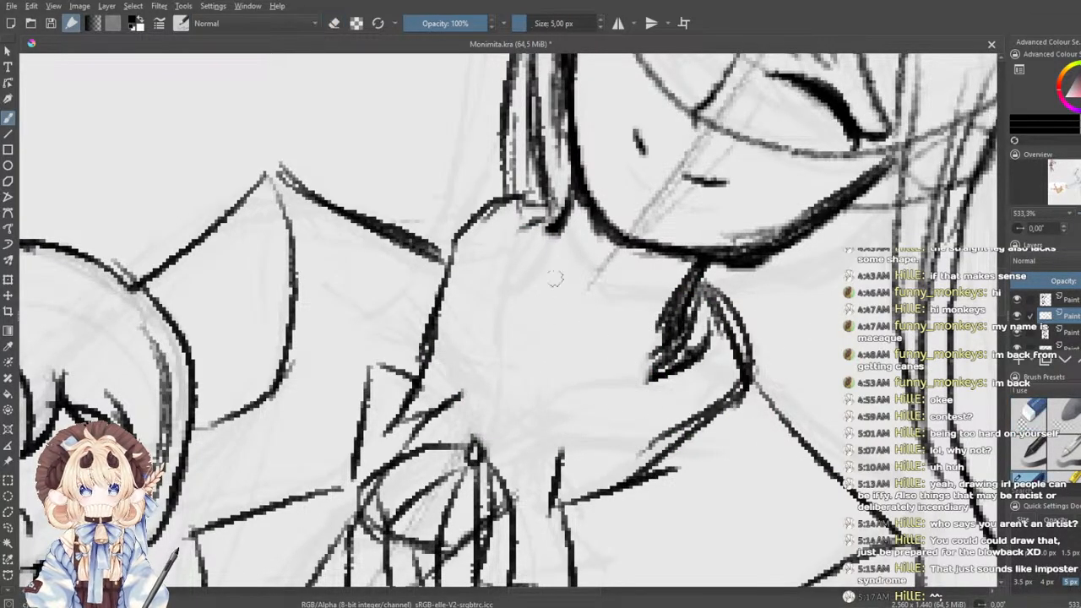
key("ctrl+z")
mouse_move(541, 233)
left_mouse_down()
mouse_move(545, 353)
mouse_move(543, 321)
left_mouse_up()
mouse_move(539, 284)
left_mouse_down()
mouse_move(549, 343)
mouse_move(667, 342)
left_mouse_up()
left_click_drag(550, 348, 556, 471)
mouse_move(461, 394)
left_mouse_down()
mouse_move(557, 349)
mouse_move(539, 357)
mouse_move(551, 348)
mouse_move(495, 426)
left_mouse_up()
key("ctrl+z")
mouse_move(526, 339)
left_mouse_down()
mouse_move(588, 274)
mouse_move(559, 305)
mouse_move(566, 349)
mouse_move(522, 347)
mouse_move(618, 324)
mouse_move(534, 282)
left_mouse_up()
- Draw the outer side, lower edge and pointed tip of the reclining girl's larger collar flap
left_click_drag(683, 223, 728, 359)
mouse_move(726, 297)
left_mouse_down()
mouse_move(743, 345)
mouse_move(567, 472)
left_mouse_up()
left_click_drag(640, 420, 541, 489)
left_click_drag(532, 410, 539, 494)
mouse_move(539, 490)
left_mouse_down()
mouse_move(632, 435)
mouse_move(565, 451)
left_mouse_up()
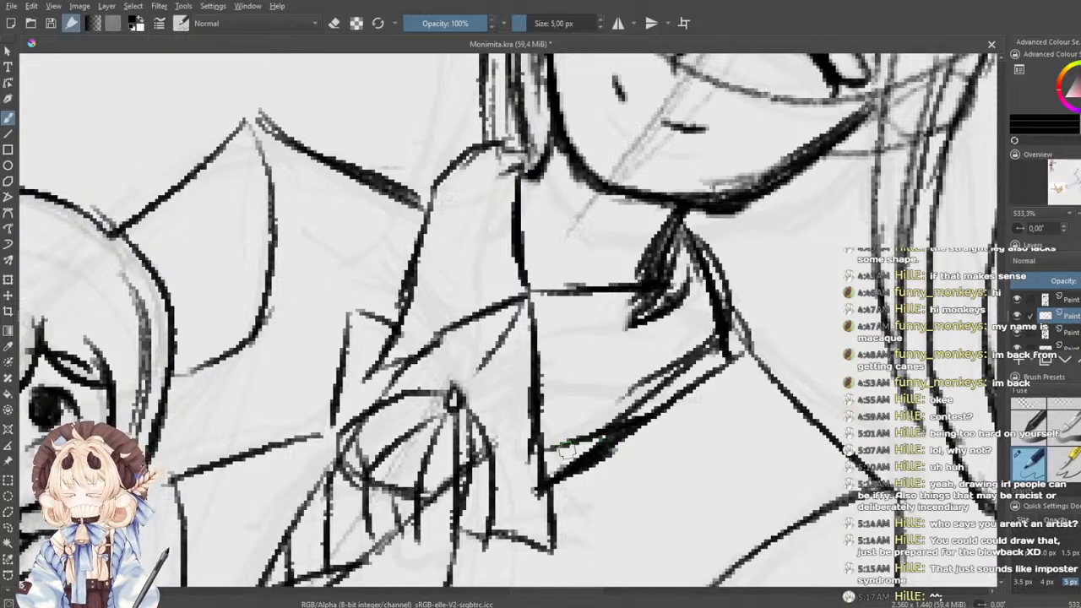
- Erase the doubled lines inside the larger collar flap and reinforce its front, lower and upper edges at 5 px
left_click(1031, 414)
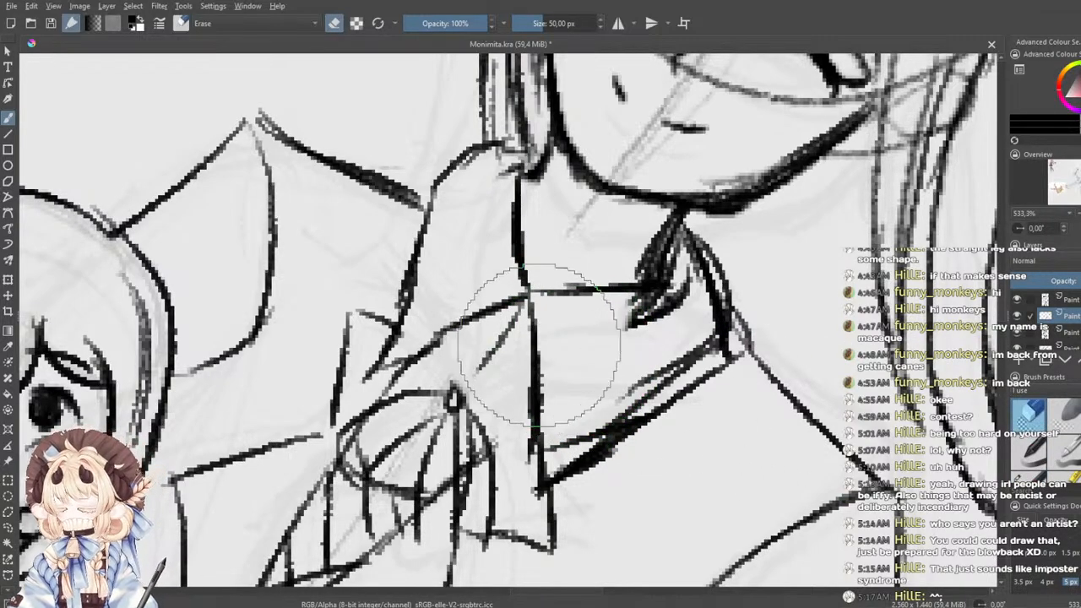
mouse_move(569, 400)
left_mouse_down()
mouse_move(566, 430)
mouse_move(695, 335)
mouse_move(666, 362)
mouse_move(679, 304)
mouse_move(650, 325)
left_mouse_up()
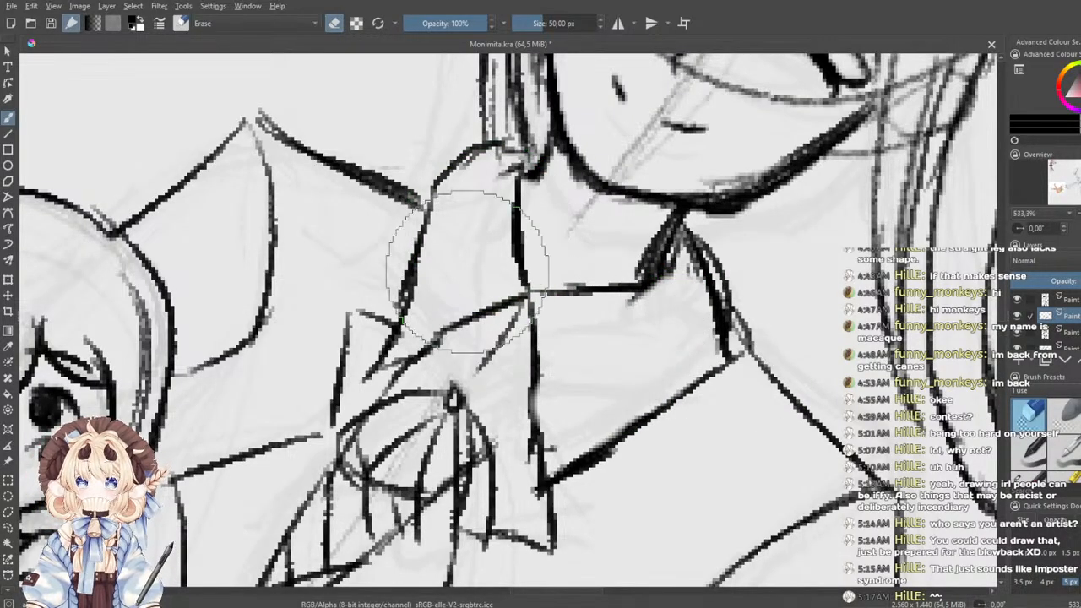
left_click(1035, 480)
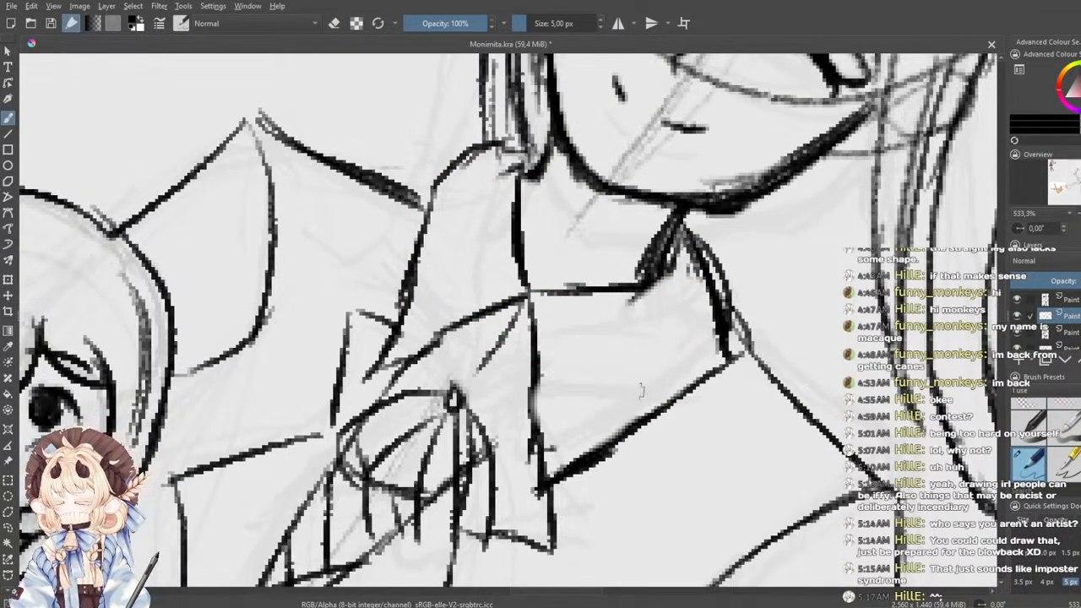
left_click_drag(535, 361, 543, 456)
left_click_drag(530, 394, 551, 485)
left_click_drag(595, 452, 722, 357)
mouse_move(725, 296)
left_mouse_down()
mouse_move(745, 344)
mouse_move(684, 399)
mouse_move(697, 386)
mouse_move(632, 427)
left_mouse_up()
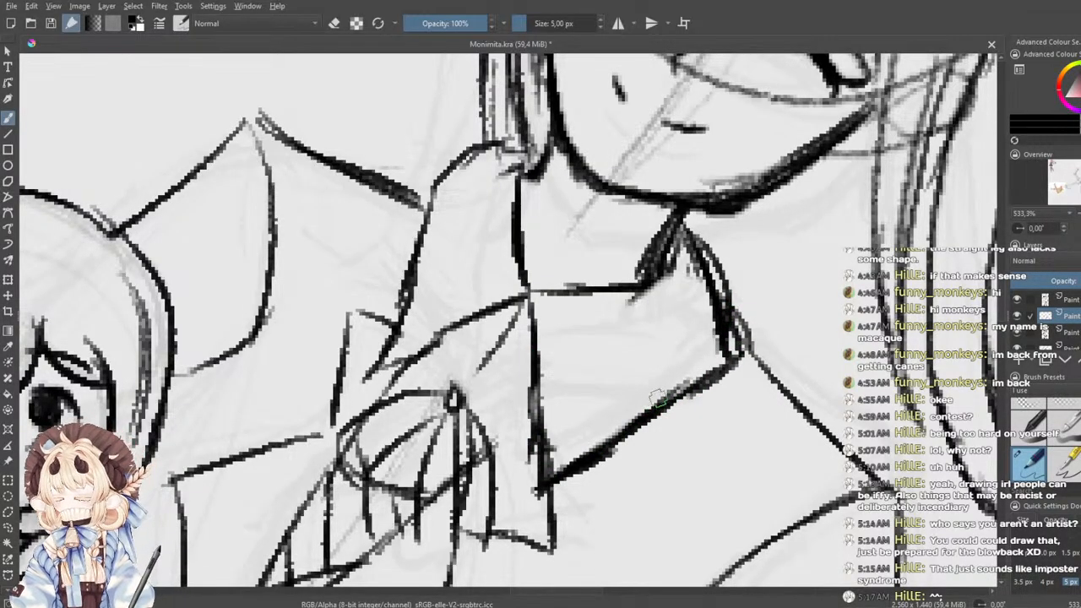
left_click_drag(528, 296, 598, 294)
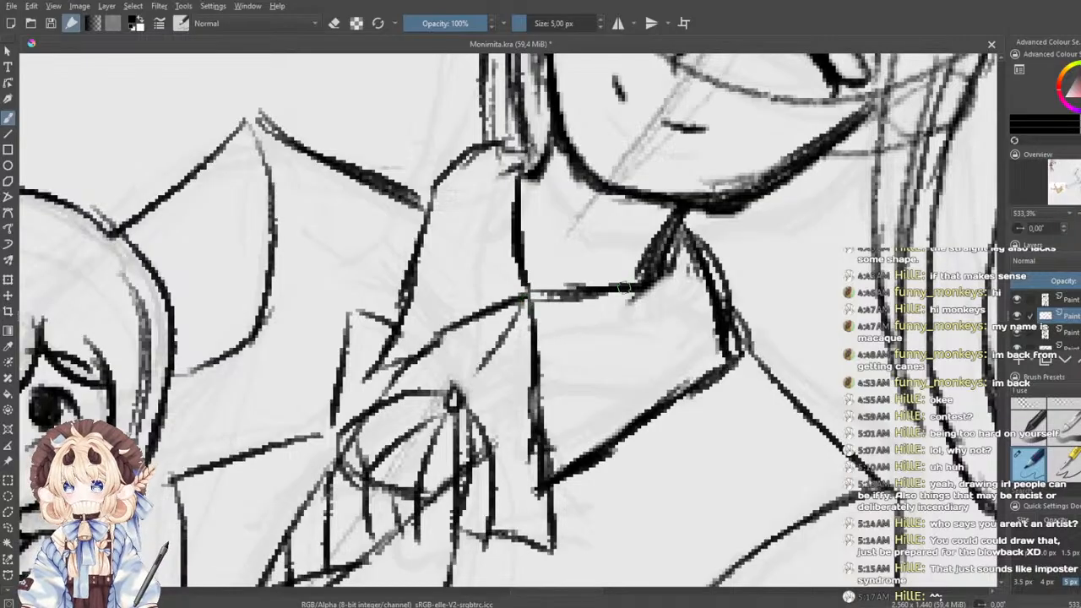
mouse_move(668, 246)
left_mouse_down()
mouse_move(653, 289)
mouse_move(545, 298)
left_mouse_up()
- Examine how the ribbon sits on the collar in the coloured reference illustration
left_click_drag(468, 346, 558, 295)
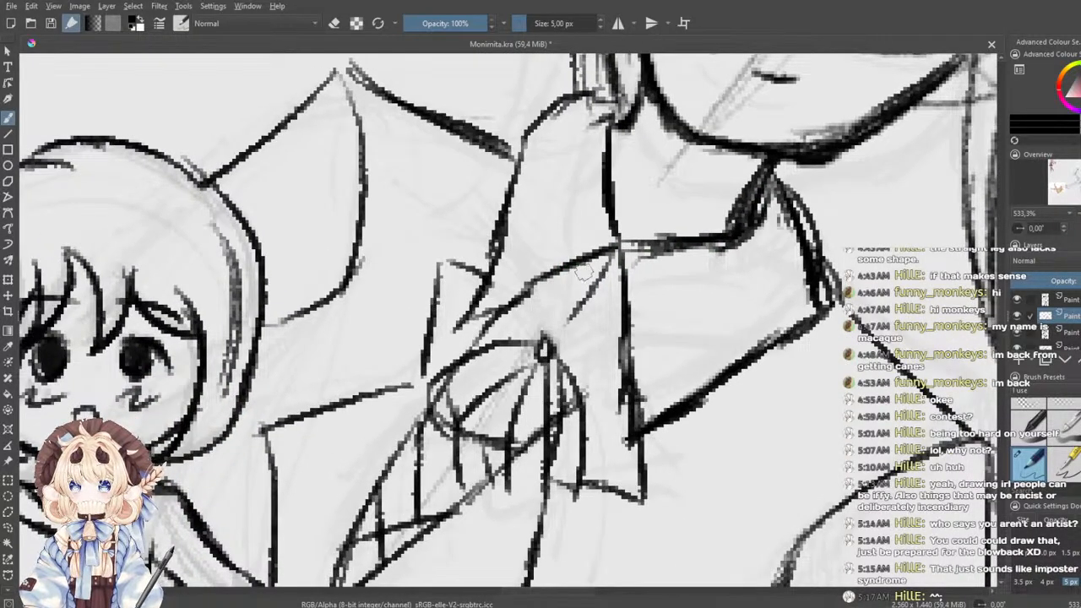
scroll(576, 240, "down", 3)
left_click_drag(289, 154, 774, 347)
left_click_drag(321, 143, 732, 397)
left_click_drag(220, 203, 802, 439)
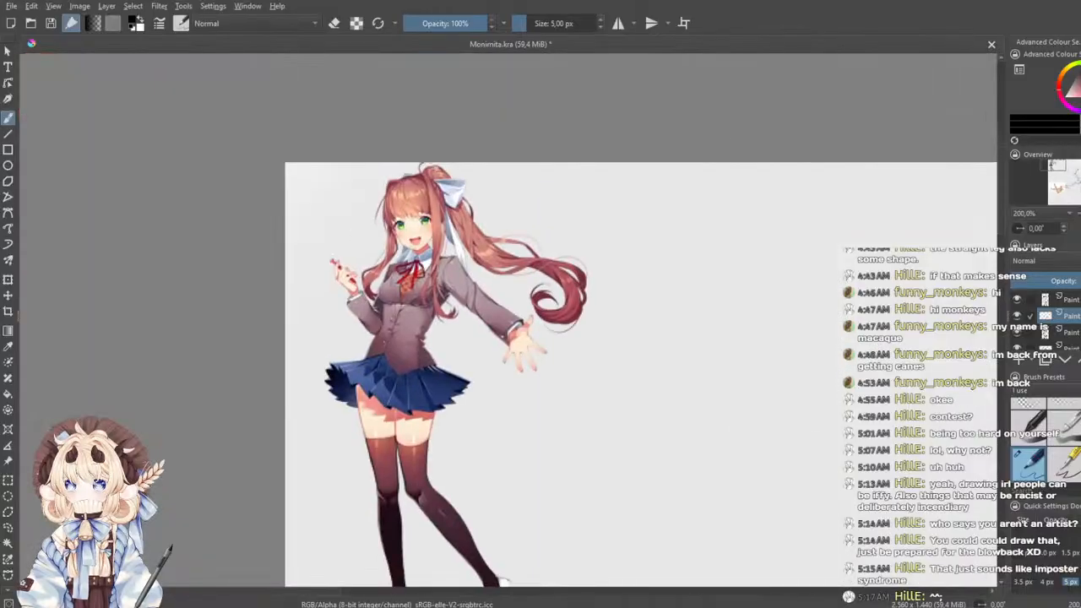
scroll(507, 310, "up", 1)
left_click_drag(691, 345, 207, 142)
left_click_drag(803, 338, 437, 60)
scroll(529, 212, "down", 1)
mouse_move(761, 287)
left_mouse_down()
mouse_move(406, 178)
mouse_move(514, 338)
left_mouse_up()
- Erase the reclining girl's rough ribbon bow below the collar with the 50 px eraser
scroll(541, 215, "up", 2)
scroll(549, 258, "up", 1)
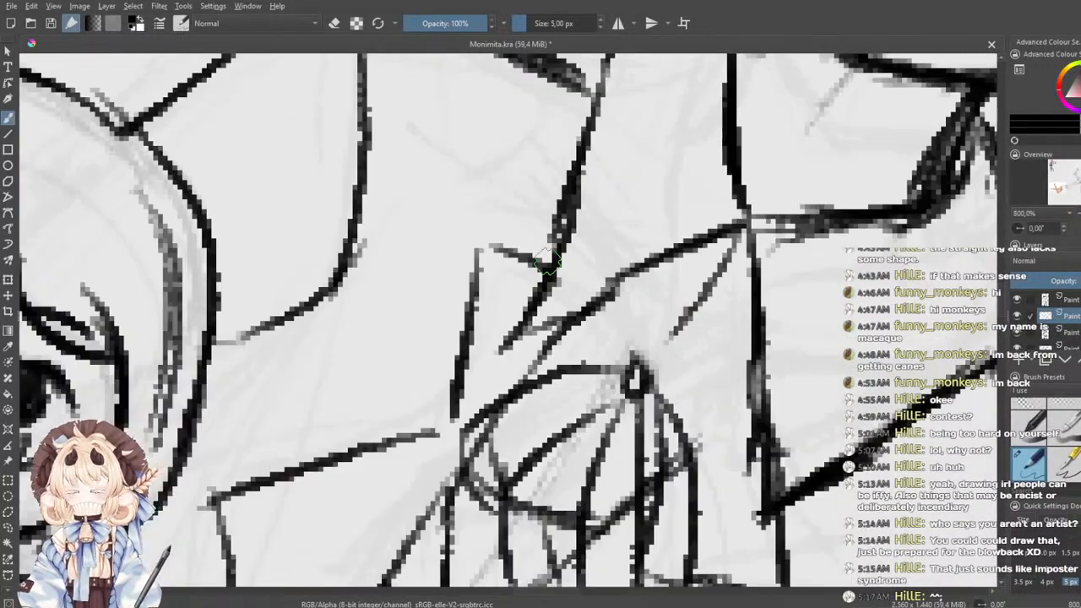
mouse_move(734, 272)
left_mouse_down()
mouse_move(611, 345)
mouse_move(602, 273)
mouse_move(605, 345)
mouse_move(631, 329)
mouse_move(610, 341)
mouse_move(562, 333)
mouse_move(536, 353)
mouse_move(504, 429)
mouse_move(525, 456)
mouse_move(667, 373)
mouse_move(661, 429)
mouse_move(585, 446)
mouse_move(535, 379)
mouse_move(492, 371)
left_mouse_up()
left_click(1035, 405)
left_click_drag(673, 409, 628, 356)
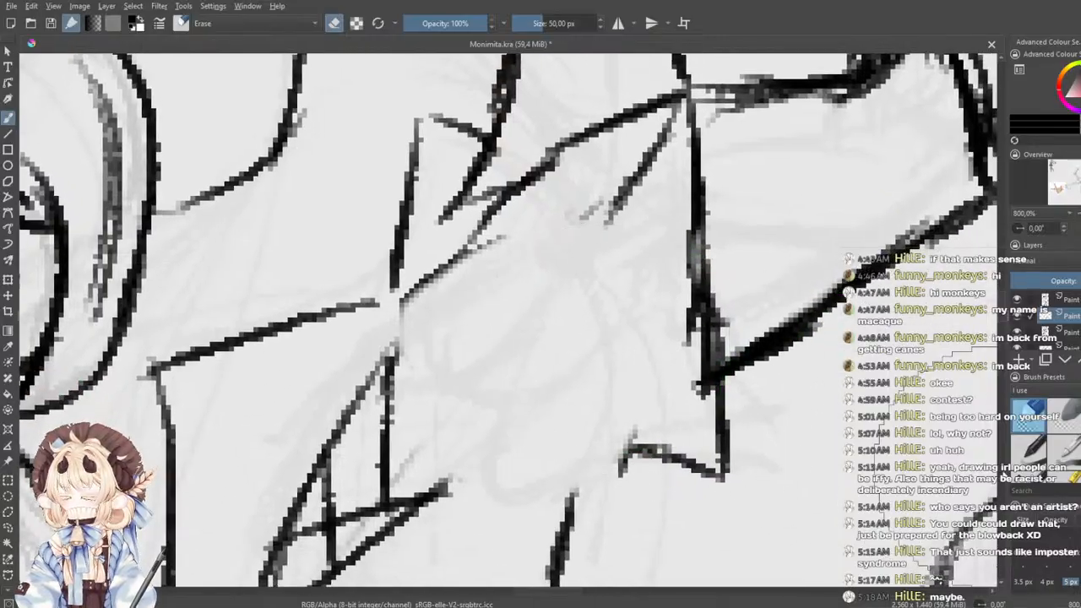
- Draw the reclining girl's ribbon knot and its two drooping loops below the collar with the 5 px brush
left_click(1043, 478)
left_click_drag(590, 224, 567, 325)
mouse_move(646, 229)
left_mouse_down()
mouse_move(622, 267)
mouse_move(632, 229)
mouse_move(467, 382)
mouse_move(542, 433)
left_mouse_up()
left_click_drag(642, 252, 533, 446)
key("ctrl+z")
key("ctrl+z")
mouse_move(602, 250)
left_mouse_down()
mouse_move(441, 415)
mouse_move(540, 463)
left_mouse_up()
mouse_move(610, 283)
left_mouse_down()
mouse_move(540, 451)
mouse_move(580, 465)
left_mouse_up()
left_click_drag(576, 424, 660, 508)
left_click_drag(677, 265, 655, 494)
left_click_drag(615, 278, 607, 581)
left_click_drag(612, 489, 620, 335)
left_click_drag(689, 218, 686, 511)
key("ctrl+z")
key("ctrl+z")
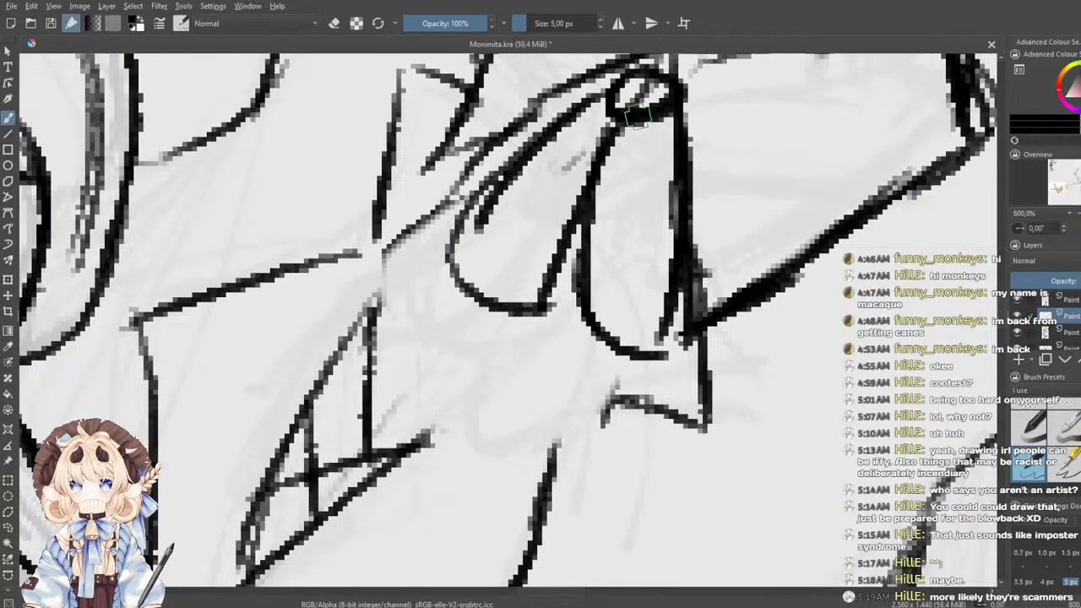
- Draw the ribbon's two hanging tails and the fold lines running down from the knot
left_click_drag(618, 123, 651, 566)
left_click_drag(661, 110, 701, 570)
left_click_drag(642, 180, 582, 285)
key("ctrl+z")
key("ctrl+z")
mouse_move(620, 198)
left_mouse_down()
mouse_move(623, 102)
mouse_move(542, 494)
left_mouse_up()
left_click_drag(593, 118, 627, 548)
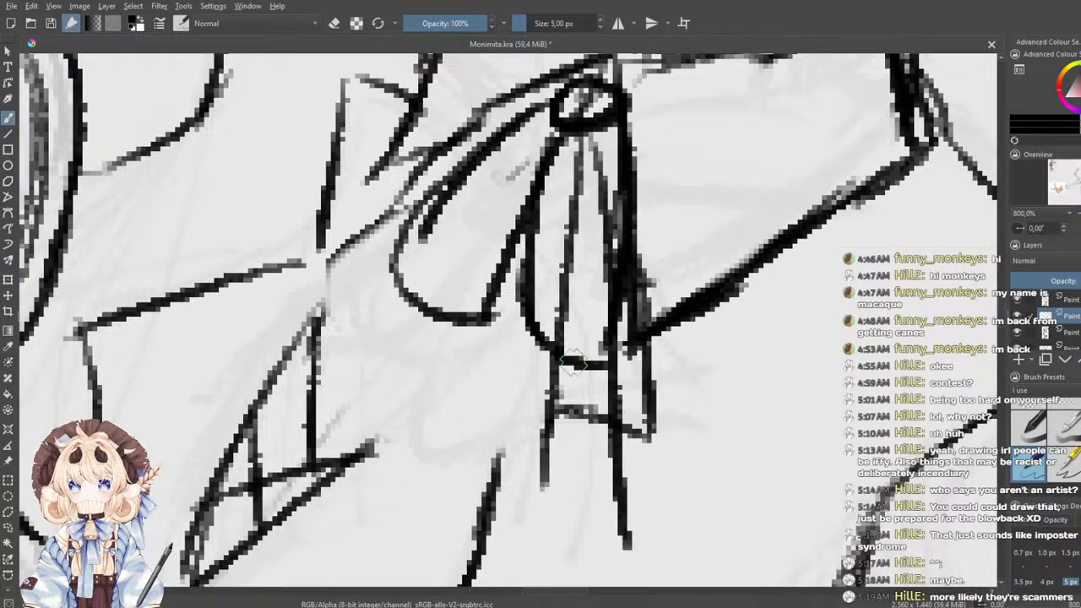
- Extend the jacket's front edge up to the collar and ink the long upper and lower edges of the narrow checked panel beside the ribbon
mouse_move(507, 394)
left_mouse_down()
mouse_move(583, 414)
mouse_move(479, 470)
left_mouse_up()
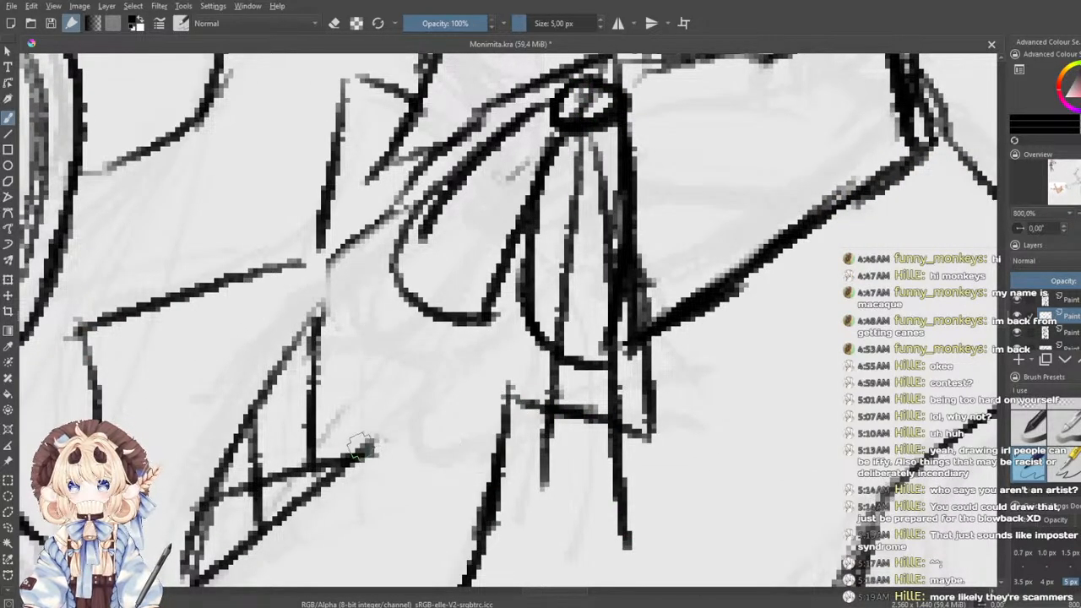
left_click_drag(346, 457, 457, 390)
mouse_move(414, 327)
left_mouse_down()
mouse_move(503, 233)
mouse_move(348, 394)
left_mouse_up()
mouse_move(544, 420)
left_mouse_down()
mouse_move(627, 338)
mouse_move(545, 410)
left_mouse_up()
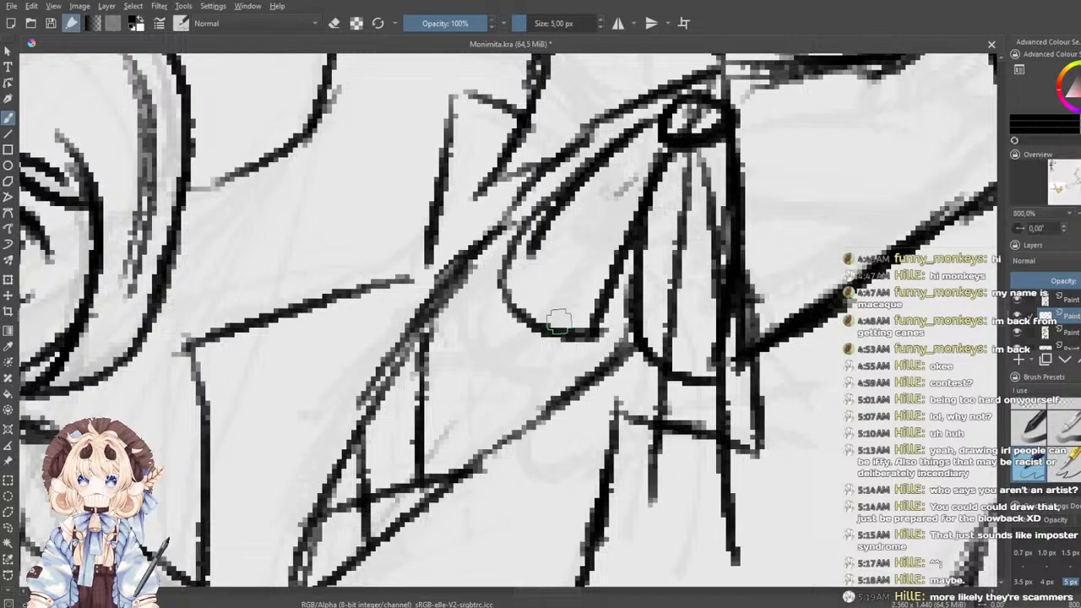
left_click_drag(393, 466, 507, 327)
left_click_drag(420, 461, 390, 480)
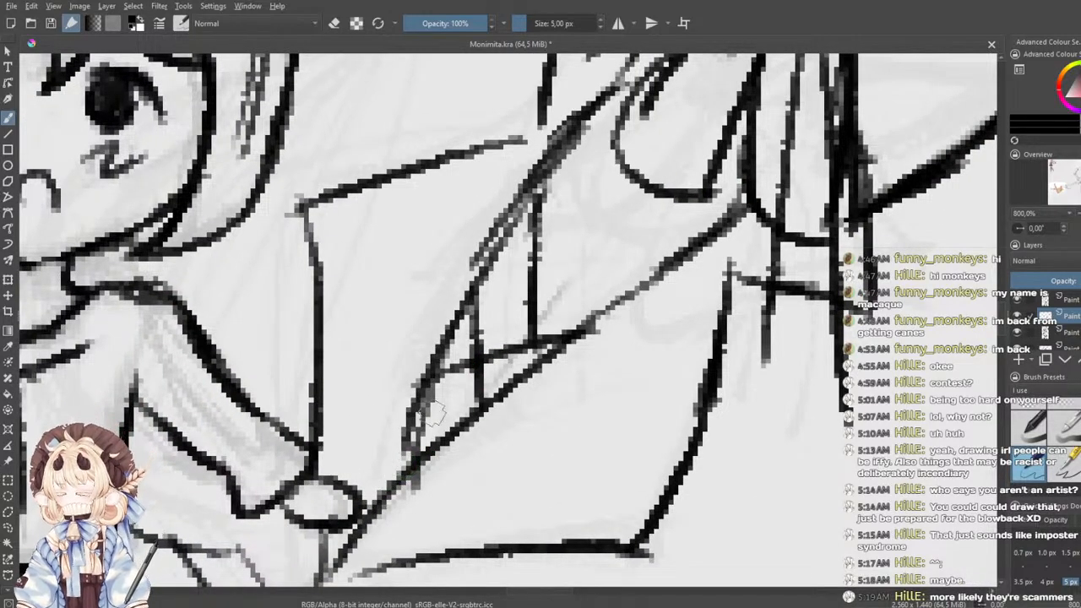
left_click_drag(417, 415, 412, 484)
left_click_drag(413, 369, 338, 510)
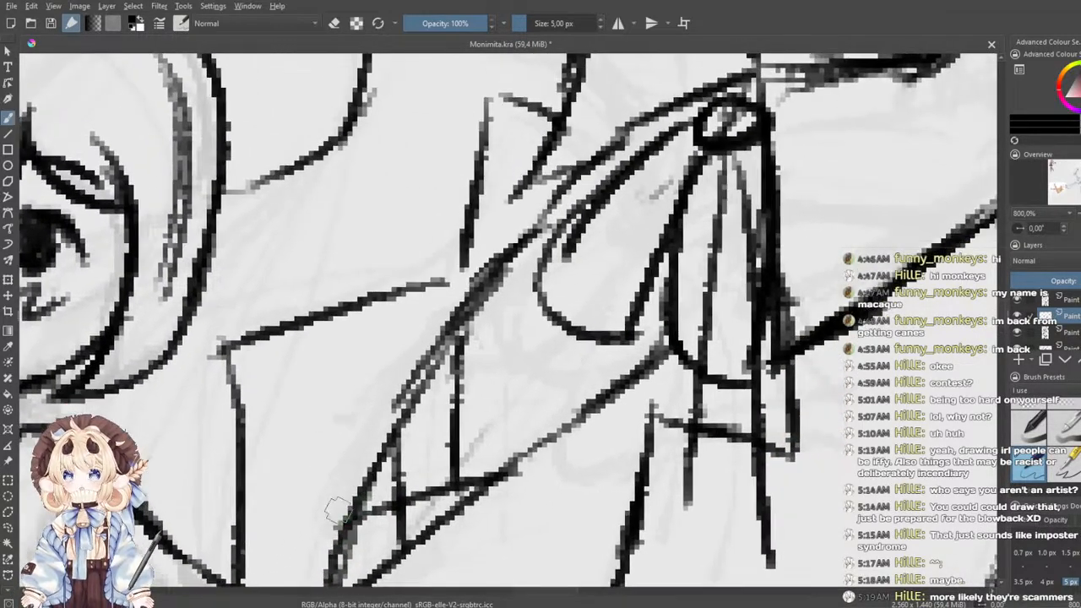
- Add lengthwise stripes to the checked panel beside the ribbon and a fold line inside the ribbon's outer loop
left_click_drag(504, 283, 524, 445)
left_click_drag(573, 338, 582, 404)
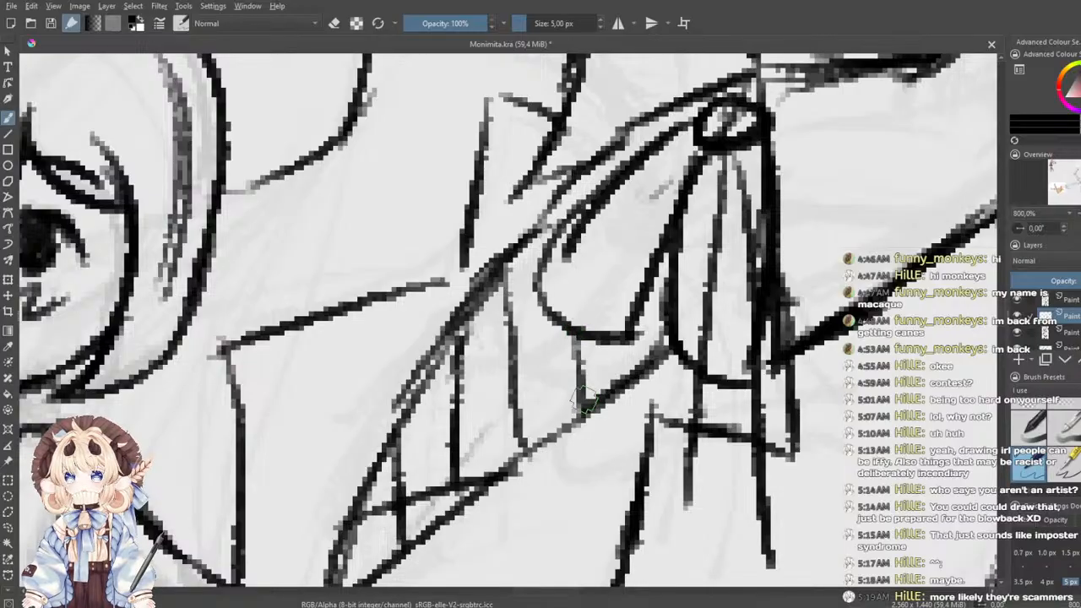
left_click_drag(565, 217, 574, 338)
left_click_drag(527, 238, 598, 191)
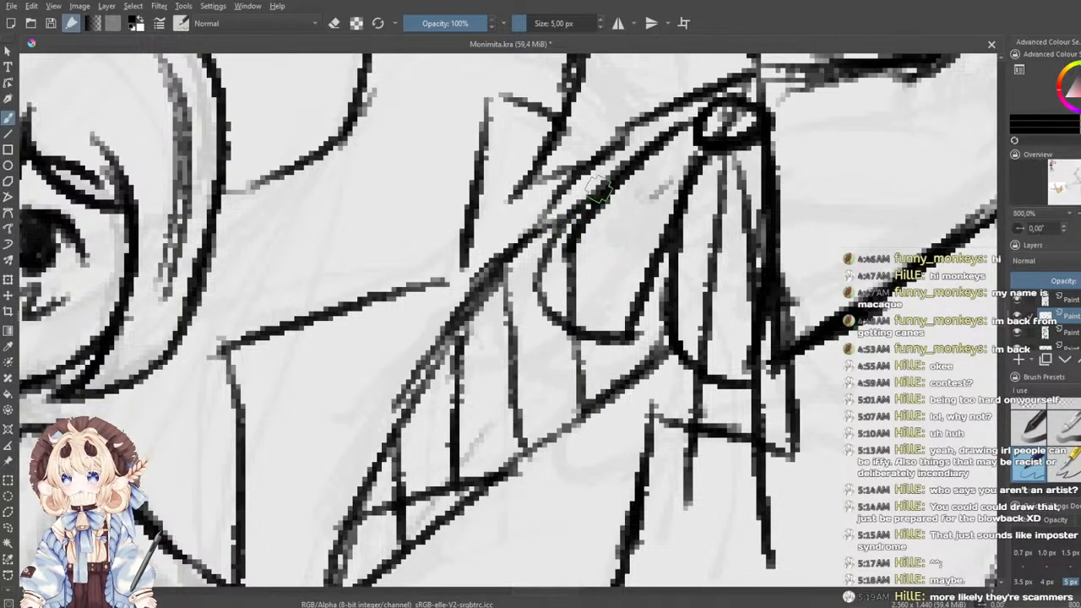
left_click_drag(512, 272, 446, 372)
left_click_drag(464, 331, 539, 281)
mouse_move(515, 366)
left_mouse_down()
mouse_move(531, 207)
mouse_move(513, 257)
left_mouse_up()
- Close the gap at the jacket lapel's inner corner and reinforce the lapel's short upright and upper edges
left_click_drag(414, 279, 422, 308)
left_click_drag(391, 306, 430, 306)
left_click_drag(429, 170, 410, 265)
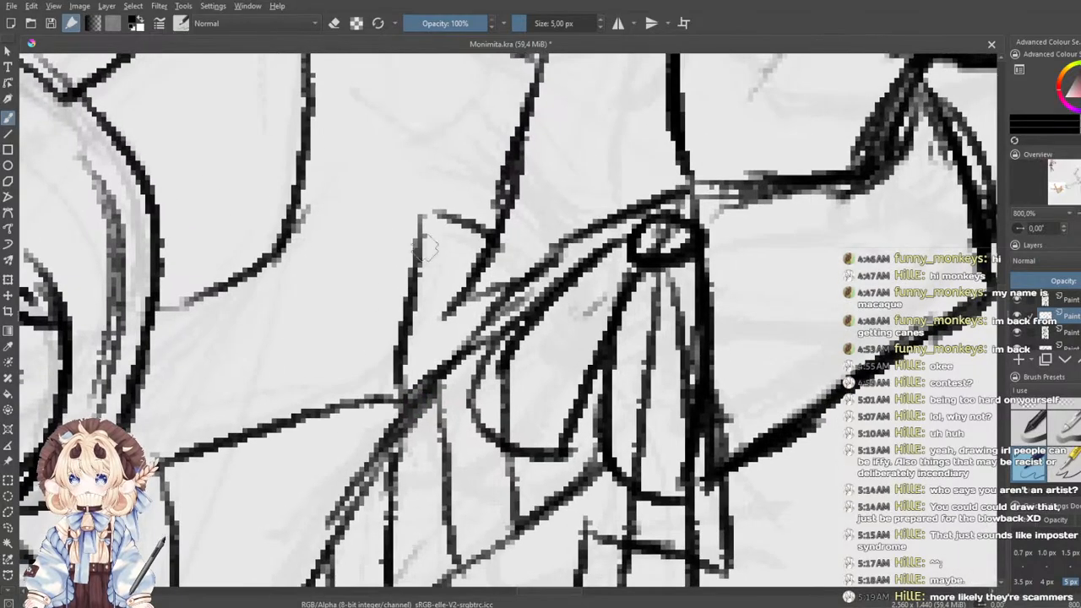
left_click_drag(414, 210, 477, 230)
mouse_move(626, 374)
left_mouse_down()
mouse_move(546, 387)
mouse_move(500, 305)
mouse_move(539, 249)
left_mouse_up()
left_click_drag(501, 412, 583, 433)
left_click_drag(639, 366, 637, 440)
scroll(594, 362, "down", 6)
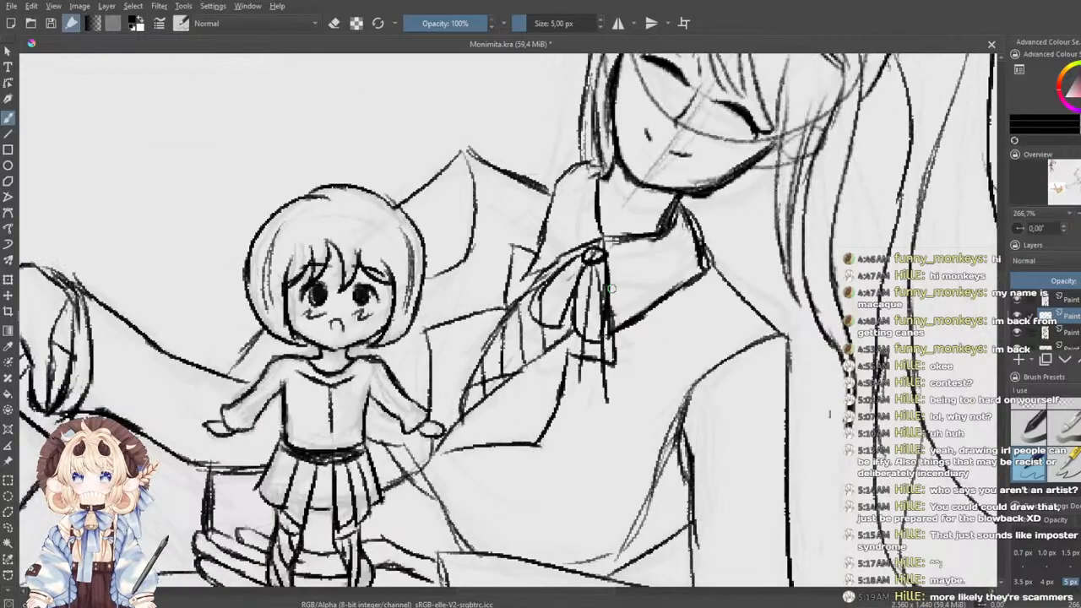
- Erase the doubled outer edge of the smaller collar flap between the neck and its tip with the 50 px eraser
scroll(627, 208, "up", 3)
scroll(628, 215, "up", 5)
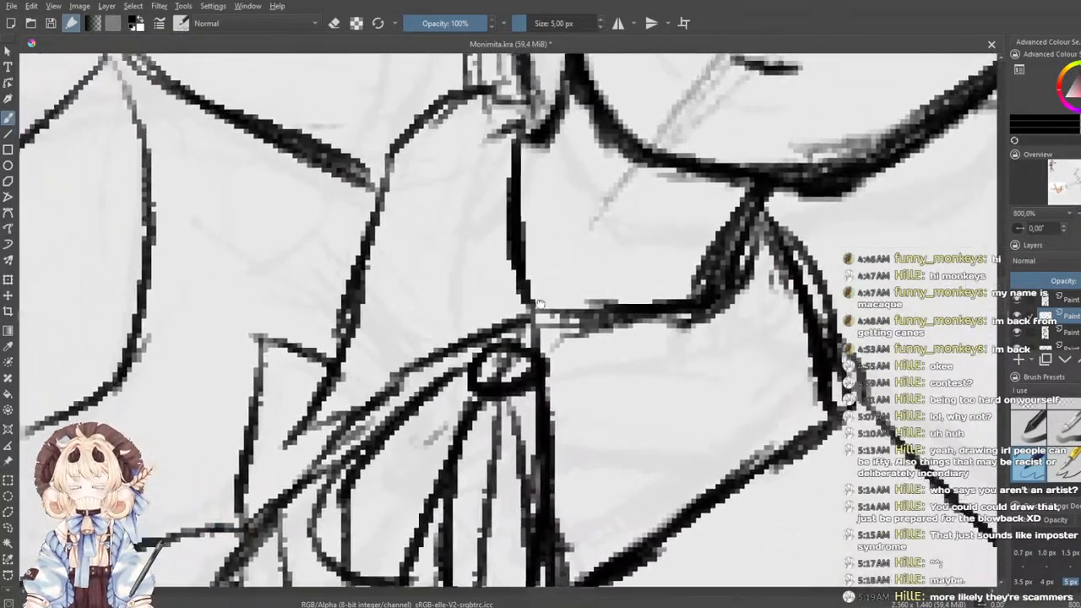
left_click_drag(540, 303, 694, 393)
scroll(694, 394, "up", 1)
mouse_move(528, 343)
left_mouse_down()
mouse_move(642, 363)
mouse_move(667, 321)
left_mouse_up()
scroll(1029, 431, "up", 1)
left_click(1029, 416)
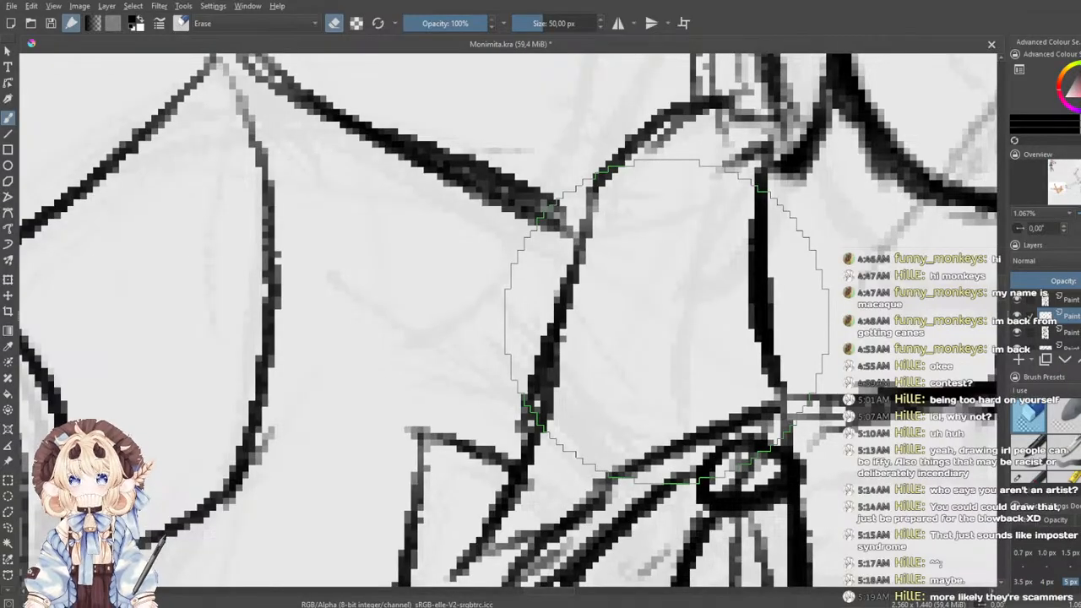
mouse_move(560, 121)
left_mouse_down()
mouse_move(531, 265)
mouse_move(550, 217)
mouse_move(556, 82)
left_mouse_up()
scroll(551, 211, "down", 1)
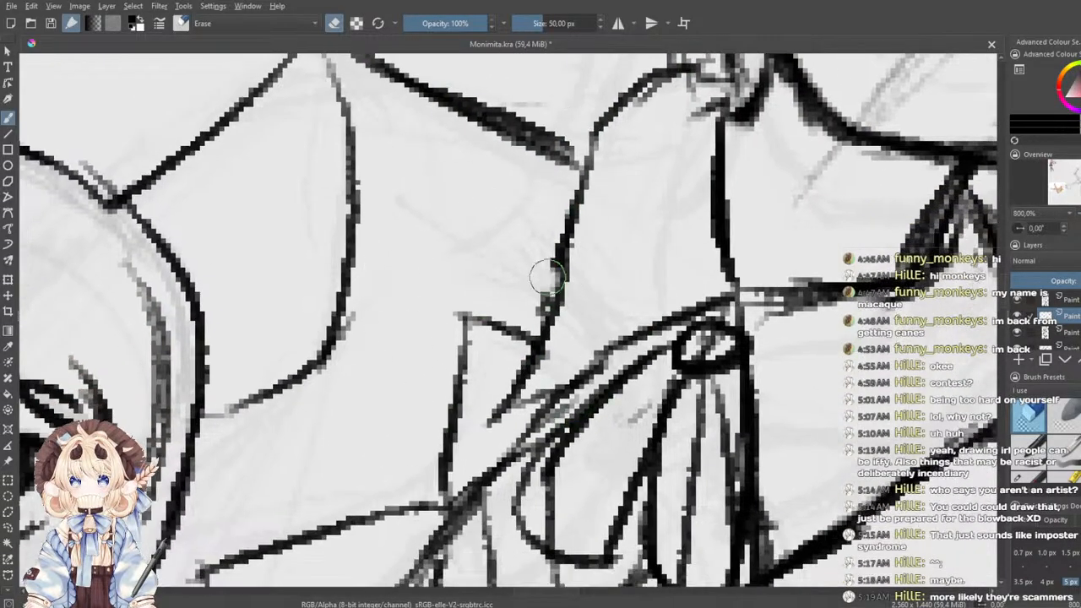
mouse_move(553, 292)
left_mouse_down()
mouse_move(647, 120)
mouse_move(592, 181)
mouse_move(596, 211)
left_mouse_up()
- Redraw the smaller collar flap's outer edge from the neck down to its pointed tip at 5 px
left_click(1029, 443)
left_click(1036, 474)
mouse_move(695, 68)
left_mouse_down()
mouse_move(579, 114)
mouse_move(500, 314)
left_mouse_up()
left_click_drag(546, 213, 488, 407)
left_click_drag(503, 314, 484, 419)
mouse_move(524, 131)
left_mouse_down()
mouse_move(581, 149)
mouse_move(565, 155)
left_mouse_up()
key("ctrl+z")
key("ctrl+z")
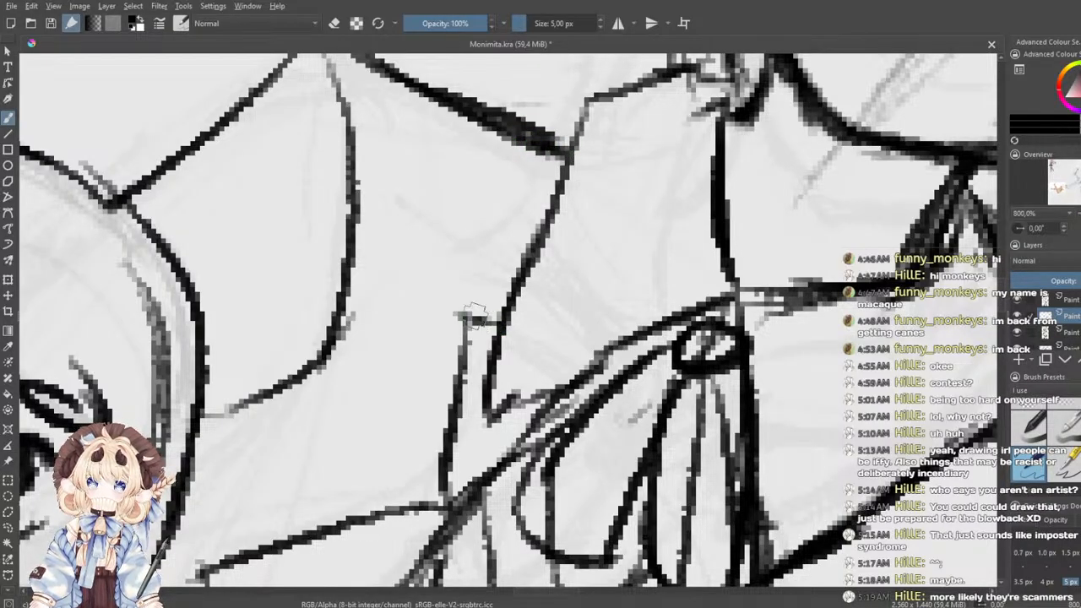
- Ink the lower edge of the smaller collar flap from its tip towards the ribbon knot
mouse_move(466, 324)
left_mouse_down()
mouse_move(451, 441)
mouse_move(484, 407)
mouse_move(572, 377)
left_mouse_up()
left_click_drag(706, 359, 553, 328)
left_click_drag(348, 361, 445, 326)
key("ctrl+z")
mouse_move(348, 362)
left_mouse_down()
mouse_move(580, 271)
mouse_move(585, 291)
left_mouse_up()
left_click_drag(371, 372, 337, 312)
- Join the jacket's lower edge to the line beside the small figure's hand and add cross stripes to the checked panel
scroll(336, 284, "down", 3)
left_click_drag(414, 274, 598, 315)
mouse_move(542, 412)
left_mouse_down()
mouse_move(577, 363)
mouse_move(601, 373)
left_mouse_up()
scroll(607, 390, "up", 1)
scroll(571, 407, "up", 1)
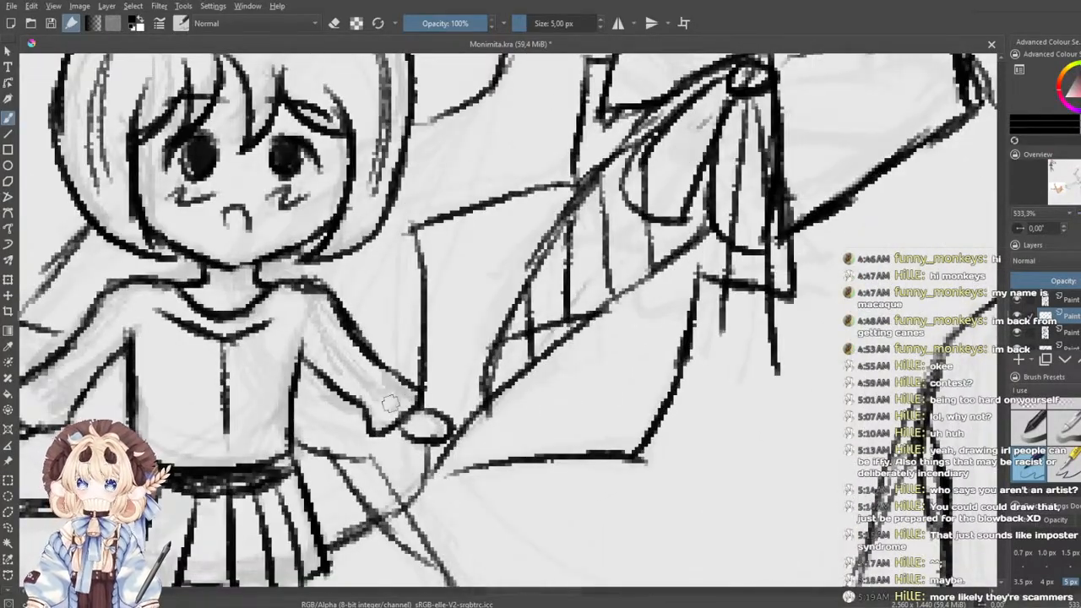
left_click_drag(429, 480, 512, 460)
key("ctrl+z")
mouse_move(483, 364)
left_mouse_down()
mouse_move(479, 407)
mouse_move(513, 339)
left_mouse_up()
left_click_drag(528, 274, 688, 229)
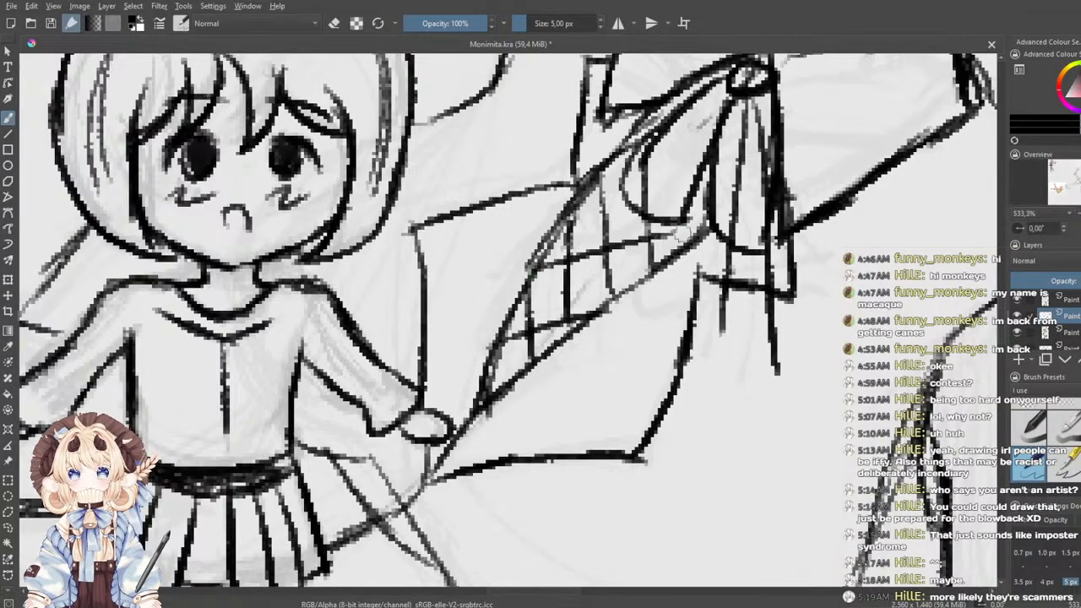
left_click_drag(599, 250, 693, 238)
- Compare the stockings and skirt in the coloured reference illustration with the reclining girl's fishnet legs
scroll(663, 229, "down", 3)
left_click_drag(751, 171, 668, 259)
scroll(725, 214, "up", 1)
scroll(726, 213, "down", 3)
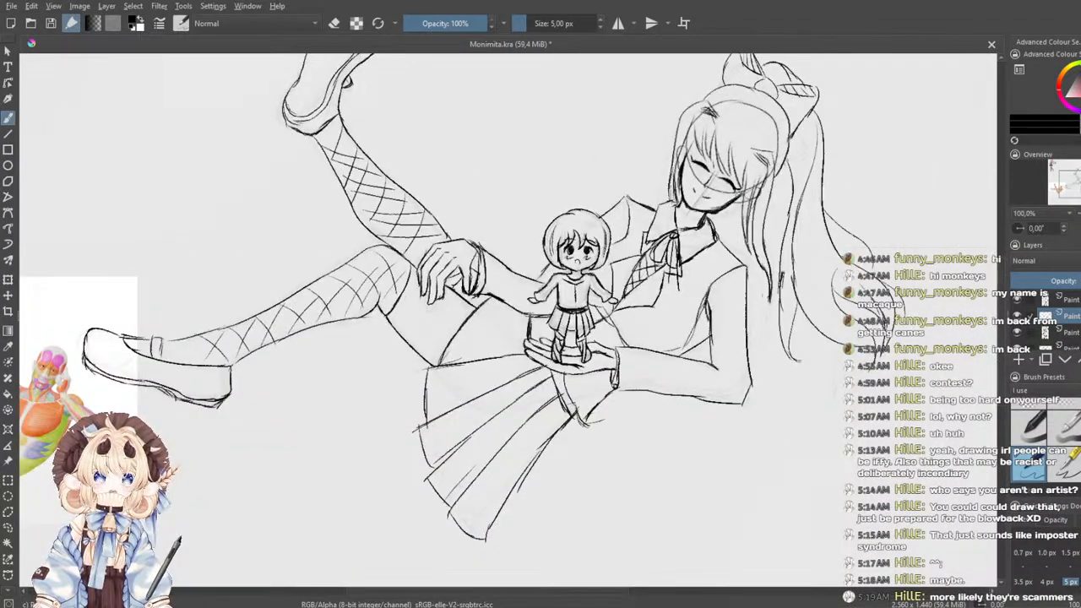
left_click_drag(726, 213, 714, 285)
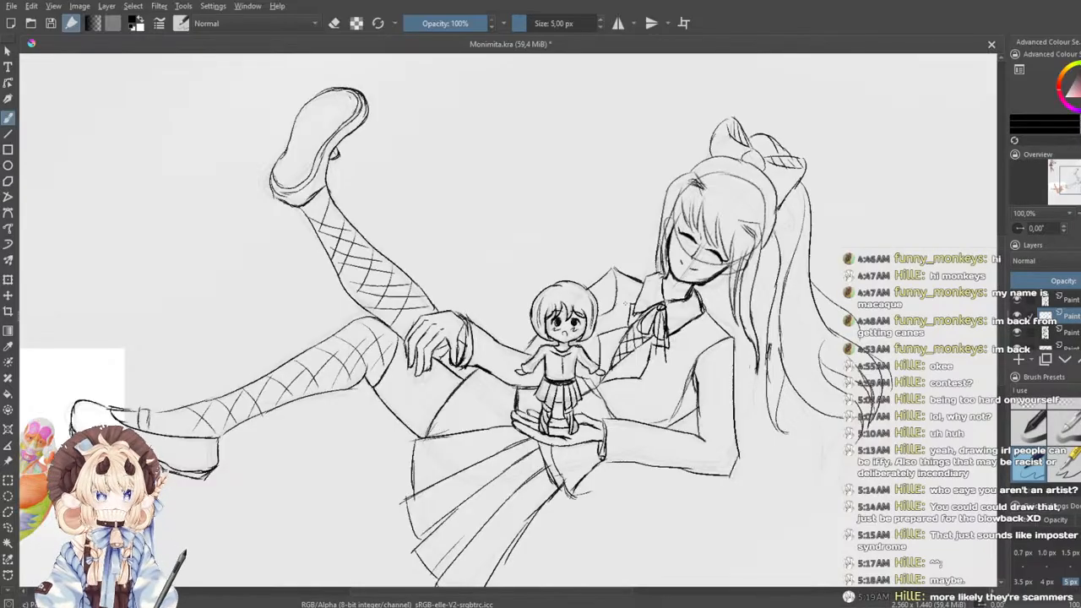
left_click_drag(245, 118, 653, 336)
scroll(248, 327, "up", 2)
left_click_drag(272, 279, 335, 320)
scroll(333, 320, "up", 1)
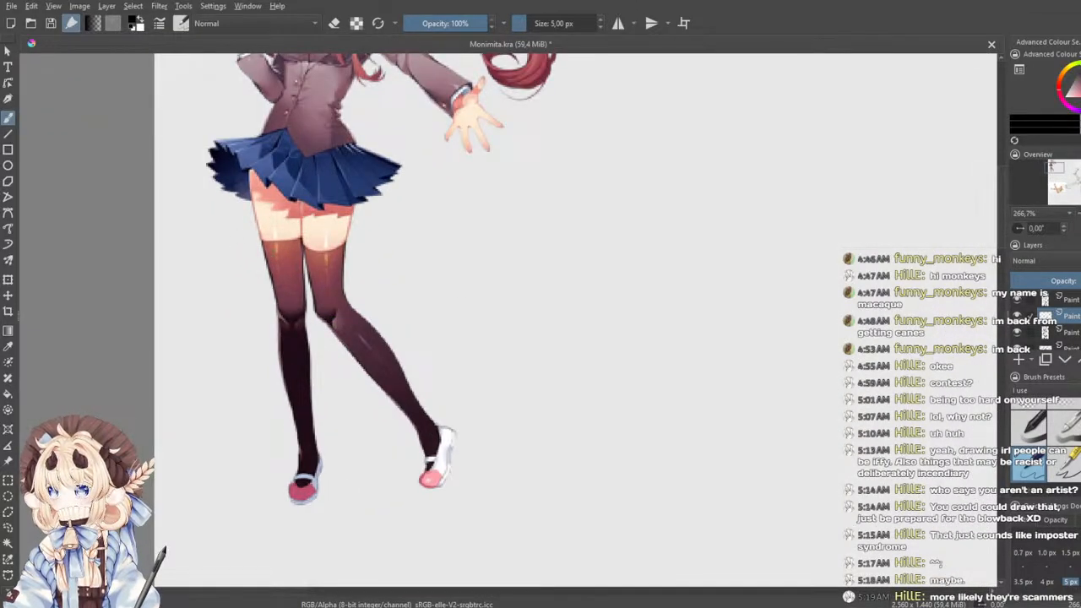
mouse_move(542, 377)
left_mouse_down()
mouse_move(394, 229)
mouse_move(235, 114)
left_mouse_up()
left_click_drag(786, 456, 488, 239)
left_click_drag(530, 201, 458, 284)
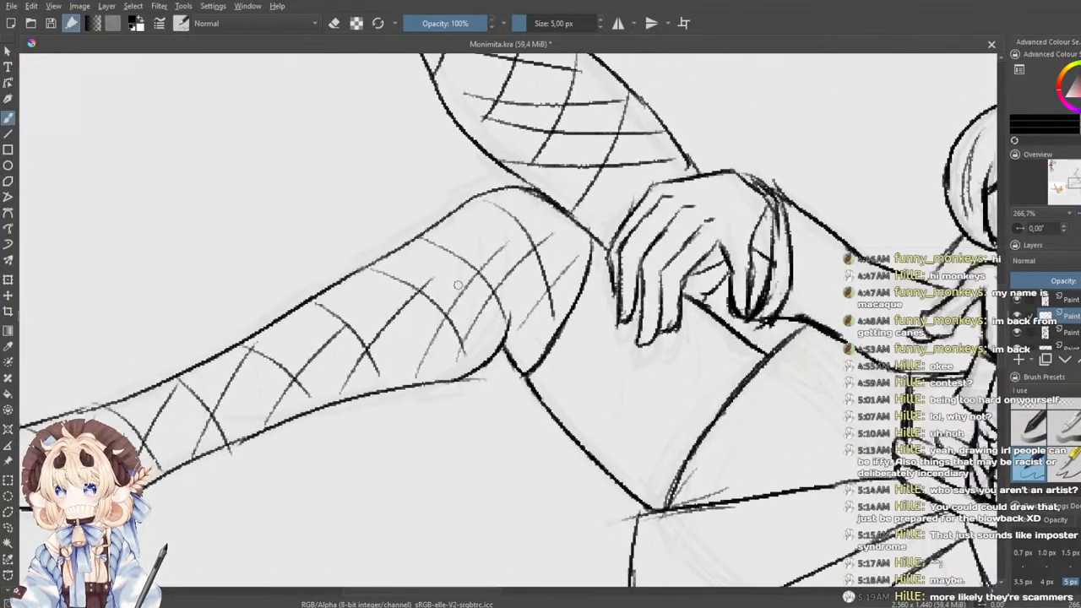
mouse_move(487, 324)
left_mouse_down()
mouse_move(681, 404)
mouse_move(811, 431)
left_mouse_up()
mouse_move(231, 196)
left_mouse_down()
mouse_move(572, 331)
mouse_move(678, 467)
left_mouse_up()
left_click_drag(495, 264, 560, 275)
scroll(681, 256, "up", 1)
mouse_move(681, 257)
left_mouse_down()
mouse_move(617, 371)
mouse_move(139, 116)
left_mouse_up()
left_click_drag(871, 362, 181, 54)
left_click_drag(929, 566, 422, 152)
- Erase the junction of the stocking's top edge and the thigh underside behind the bent knee, and redraw it at 5 px
left_click_drag(676, 316, 918, 421)
scroll(708, 397, "up", 1)
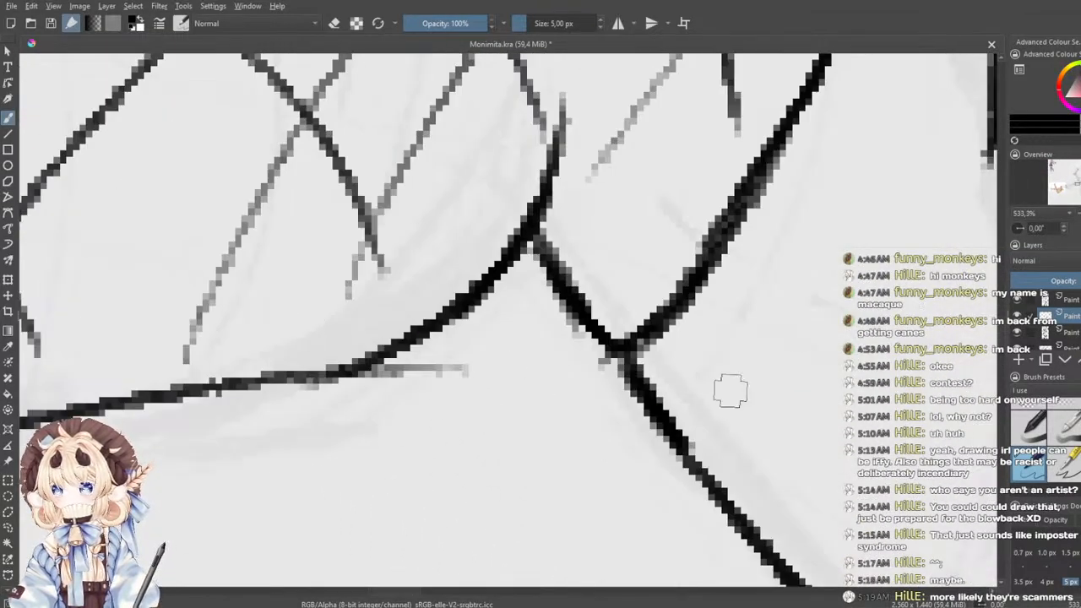
left_click(1029, 418)
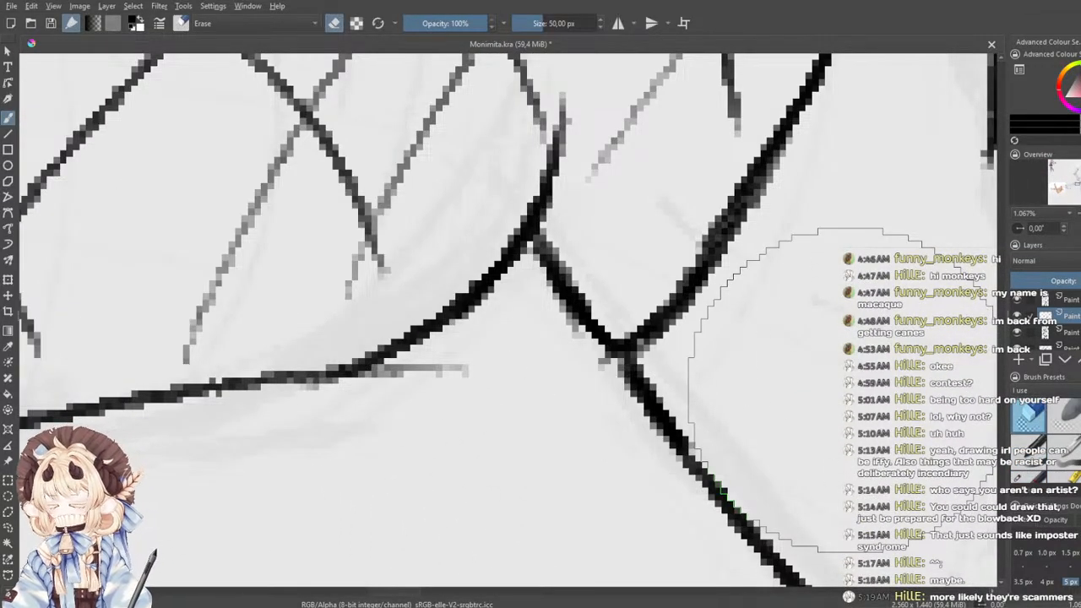
mouse_move(550, 329)
left_mouse_down()
mouse_move(583, 352)
mouse_move(600, 334)
left_mouse_up()
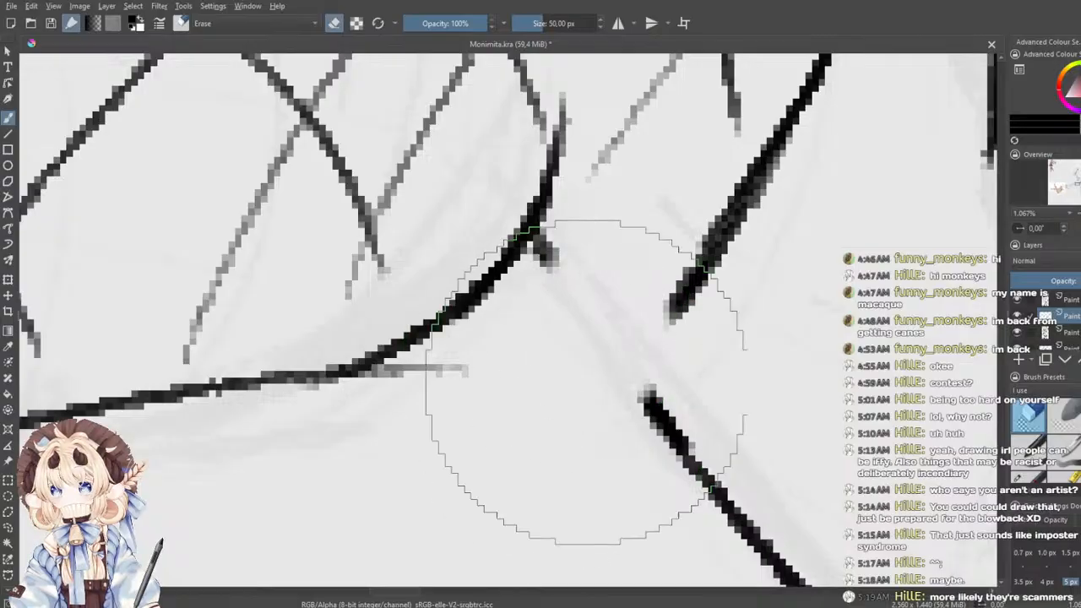
left_click(1029, 463)
left_click_drag(686, 302, 632, 371)
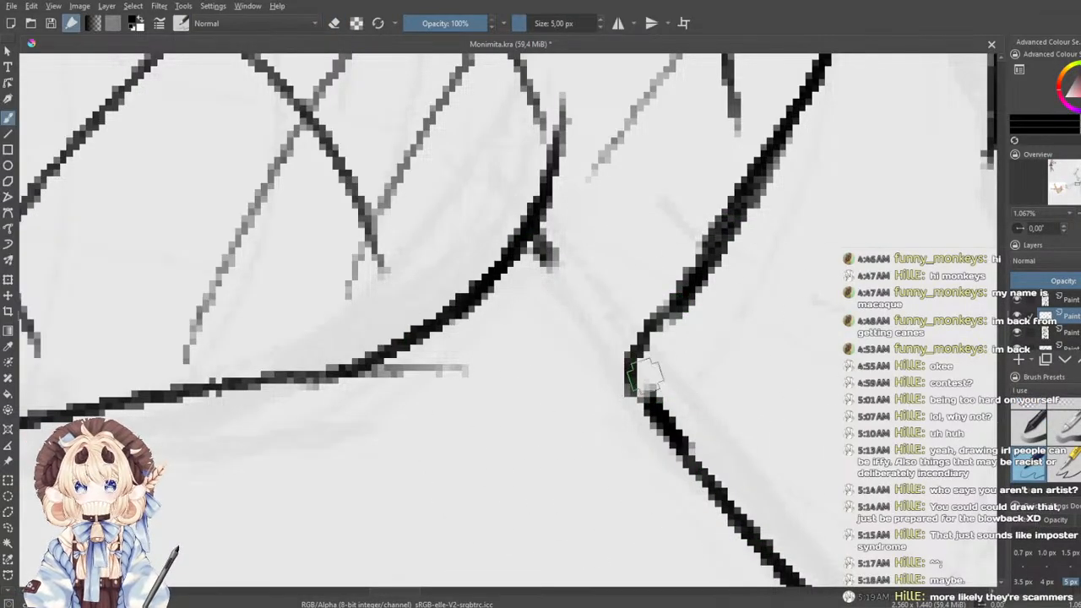
mouse_move(543, 247)
left_mouse_down()
mouse_move(625, 336)
mouse_move(656, 421)
left_mouse_up()
key("ctrl+z")
key("ctrl+z")
key("ctrl+z")
mouse_move(539, 245)
left_mouse_down()
mouse_move(594, 338)
mouse_move(632, 373)
left_mouse_up()
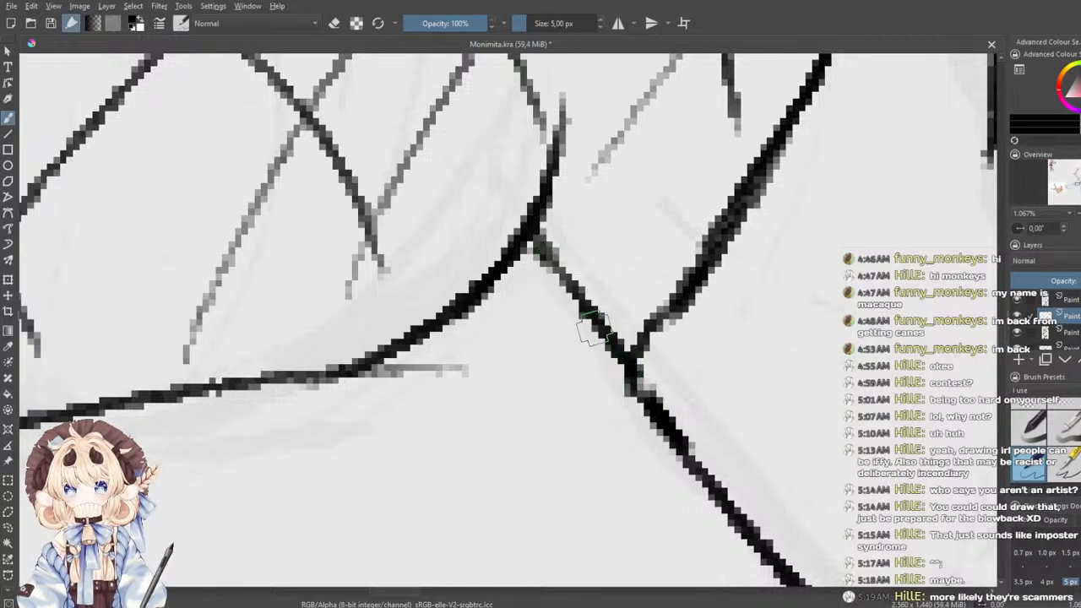
- Rework the short line linking the calf's curve to the stocking's top edge behind the knee
scroll(595, 289, "down", 5)
scroll(681, 299, "up", 3)
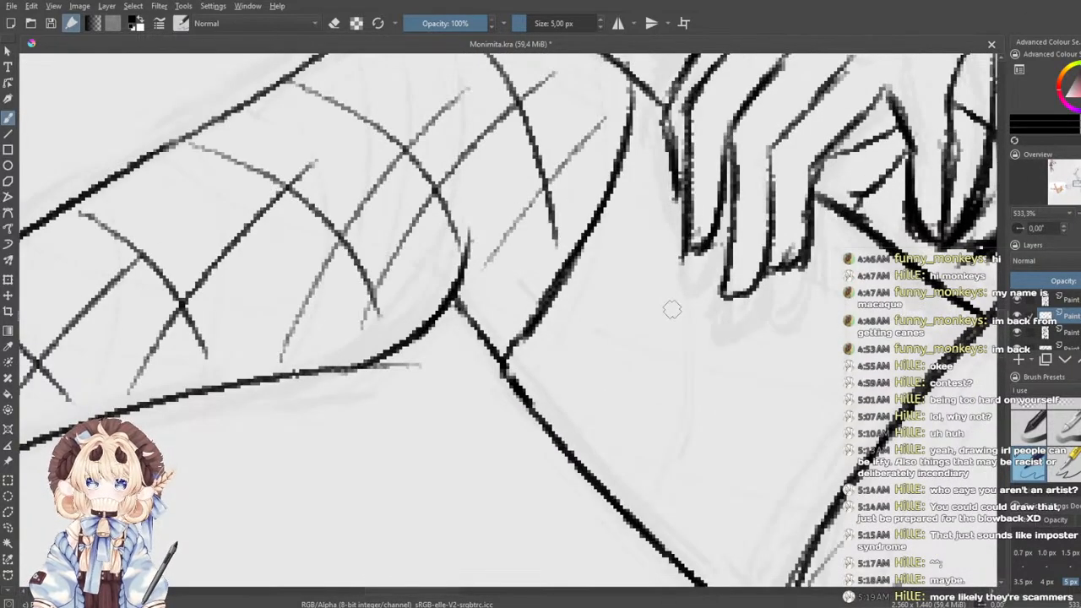
left_click_drag(522, 338, 507, 378)
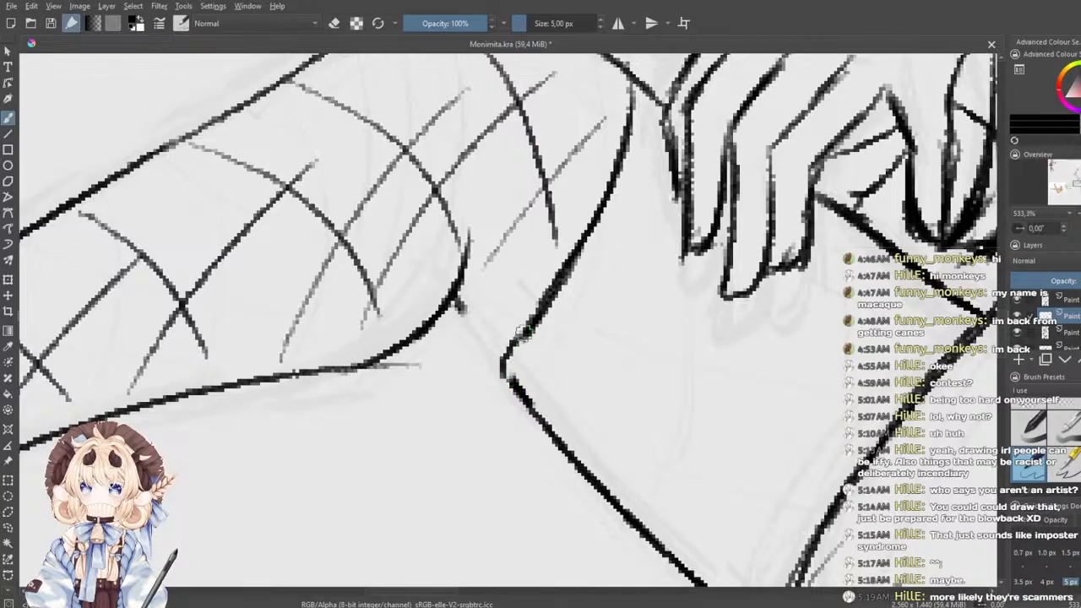
left_click_drag(458, 307, 497, 342)
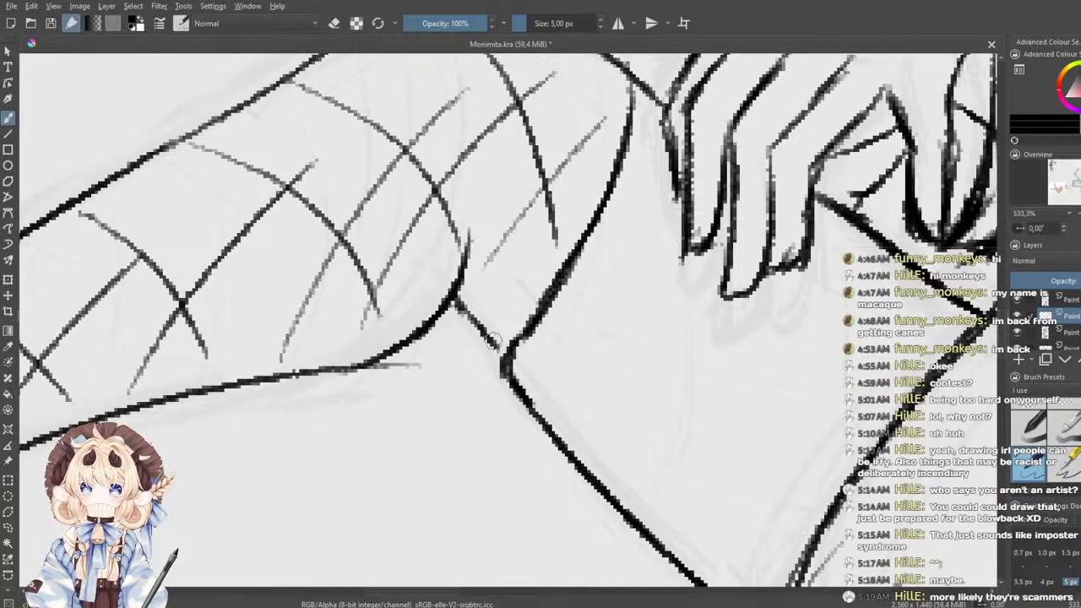
key("ctrl+z")
mouse_move(457, 303)
left_mouse_down()
mouse_move(508, 361)
mouse_move(503, 463)
left_mouse_up()
key("ctrl+z")
key("ctrl+z")
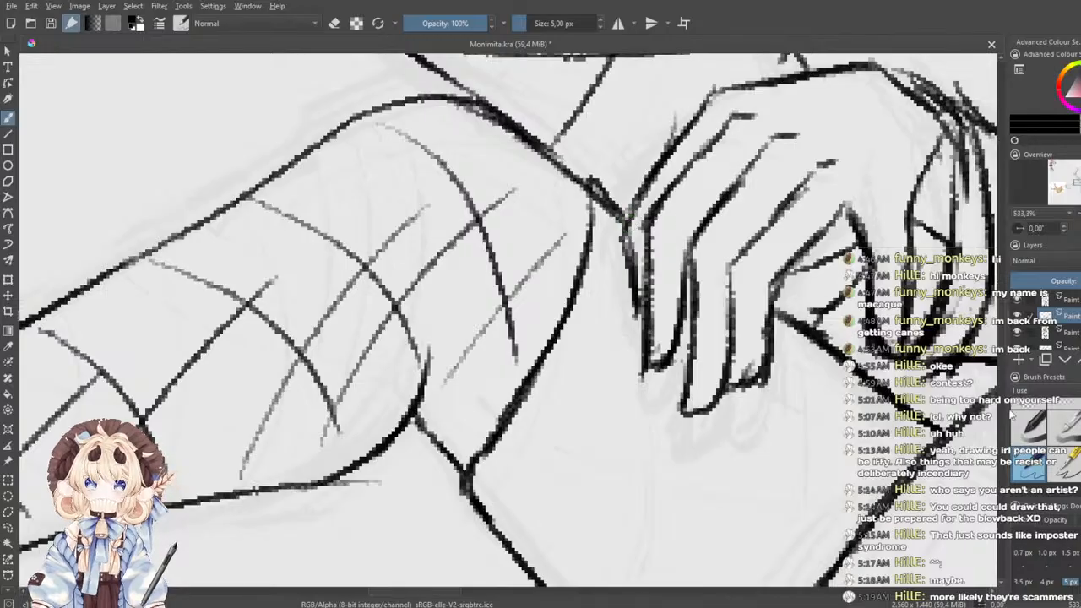
- Erase the upper corner of the stocking's top edge beside the hand and redraw it with a thin thigh line towards the fingers
key("e")
left_click_drag(605, 222, 600, 212)
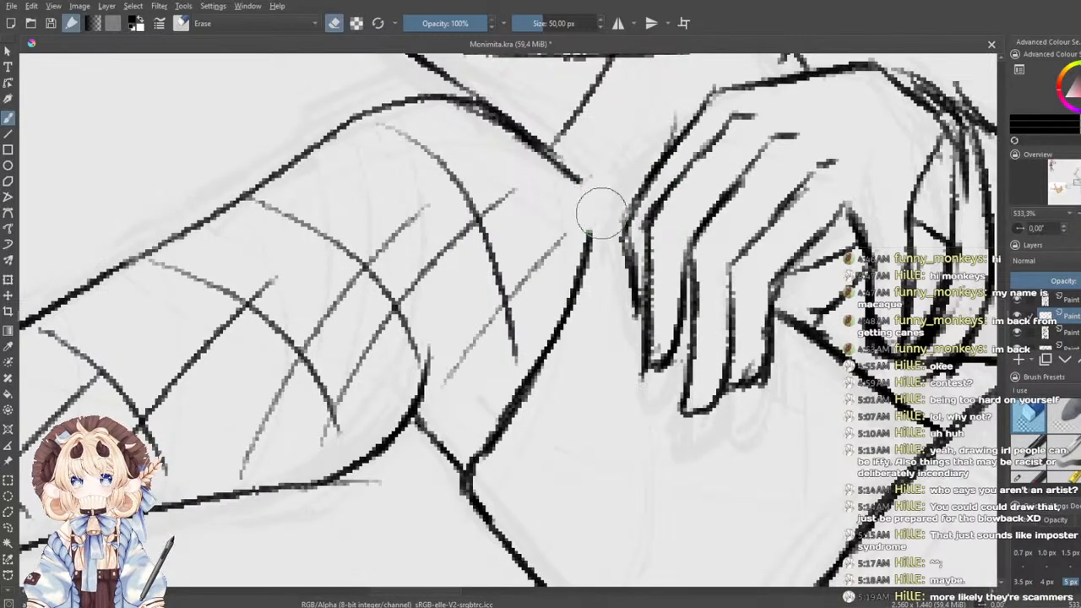
key("slash")
mouse_move(569, 172)
left_mouse_down()
mouse_move(592, 188)
mouse_move(588, 239)
left_mouse_up()
key("ctrl+z")
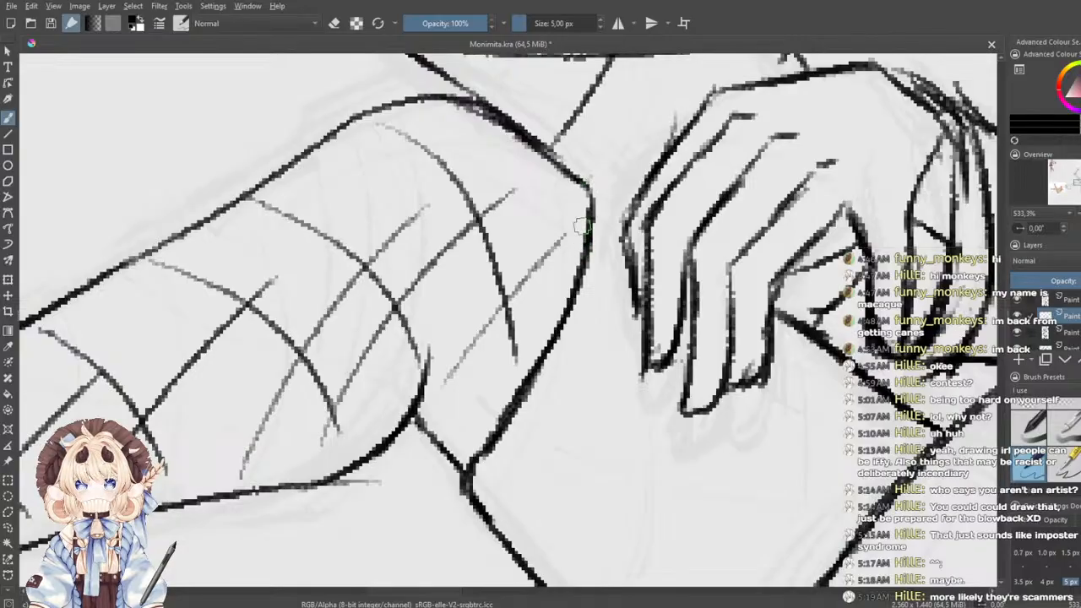
mouse_move(598, 191)
left_mouse_down()
mouse_move(625, 211)
mouse_move(607, 201)
mouse_move(617, 254)
mouse_move(604, 224)
mouse_move(624, 208)
left_mouse_up()
key("ctrl+z")
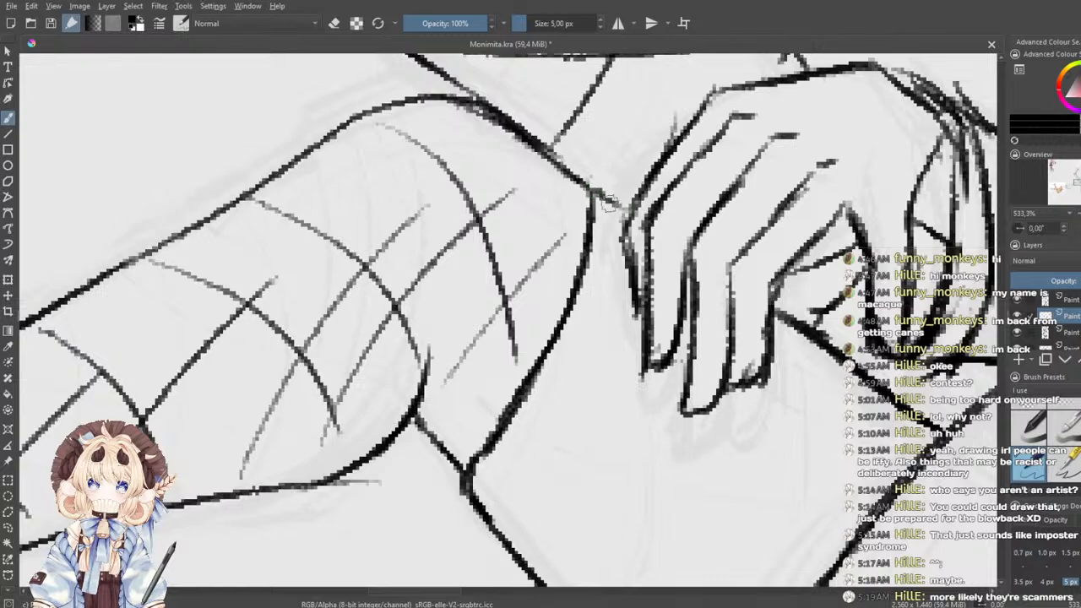
- Erase the thickened corner where the stocking's top edge meets the thigh underside and redraw it as a clean point
mouse_move(526, 460)
left_mouse_down()
mouse_move(591, 381)
mouse_move(609, 396)
left_mouse_up()
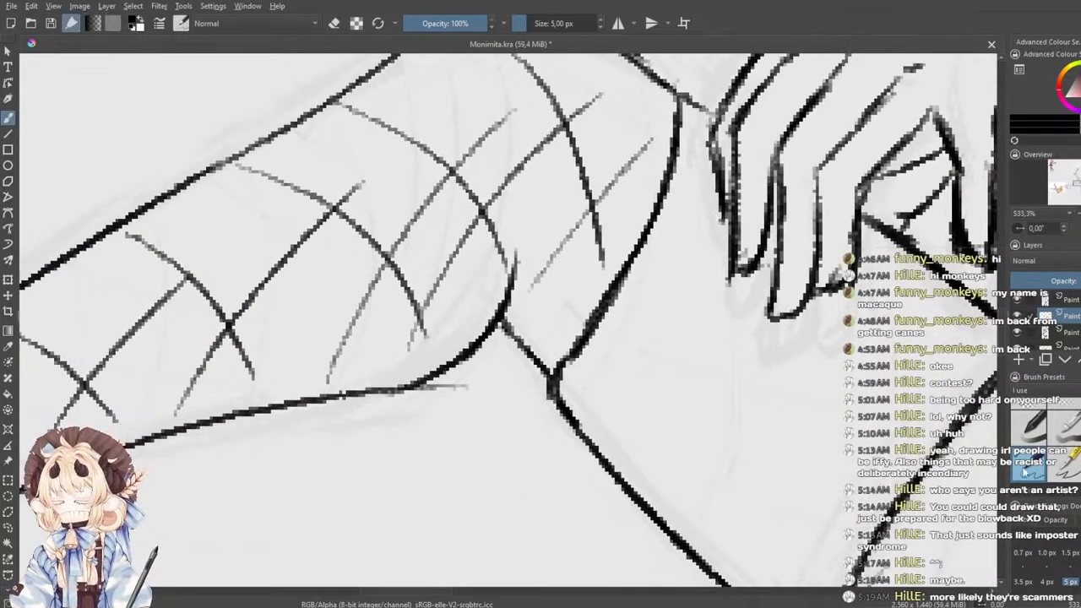
left_click(1032, 417)
mouse_move(531, 415)
left_mouse_down()
mouse_move(550, 386)
mouse_move(556, 412)
left_mouse_up()
key("slash")
mouse_move(572, 358)
left_mouse_down()
mouse_move(568, 394)
mouse_move(558, 388)
mouse_move(591, 445)
left_mouse_up()
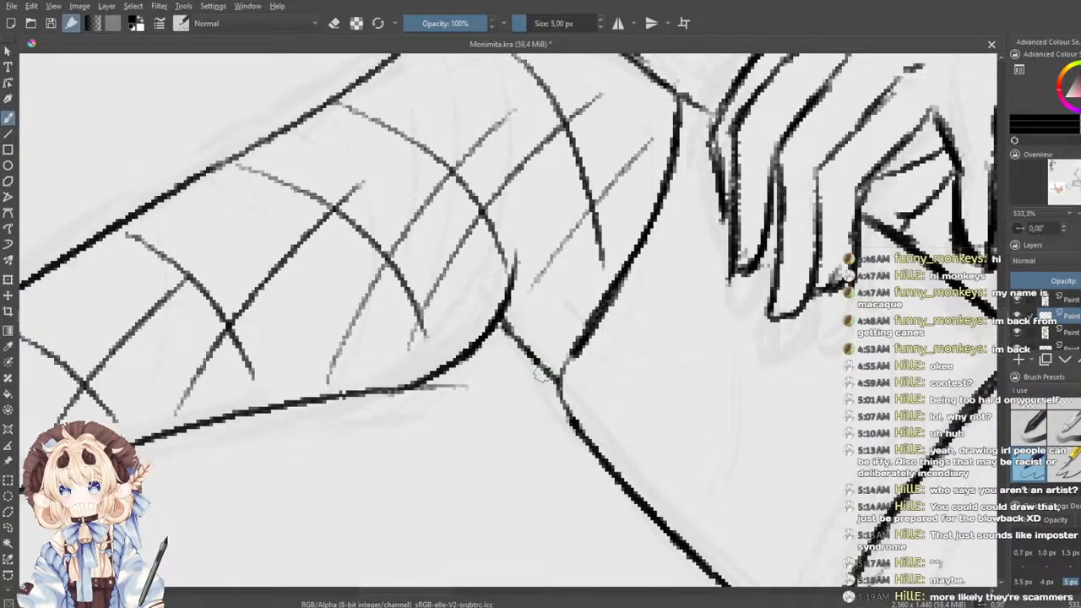
left_click_drag(538, 363, 559, 386)
key("ctrl+z")
mouse_move(575, 346)
left_mouse_down()
mouse_move(555, 384)
mouse_move(570, 406)
mouse_move(553, 384)
mouse_move(576, 427)
mouse_move(552, 365)
mouse_move(534, 362)
mouse_move(557, 391)
left_mouse_up()
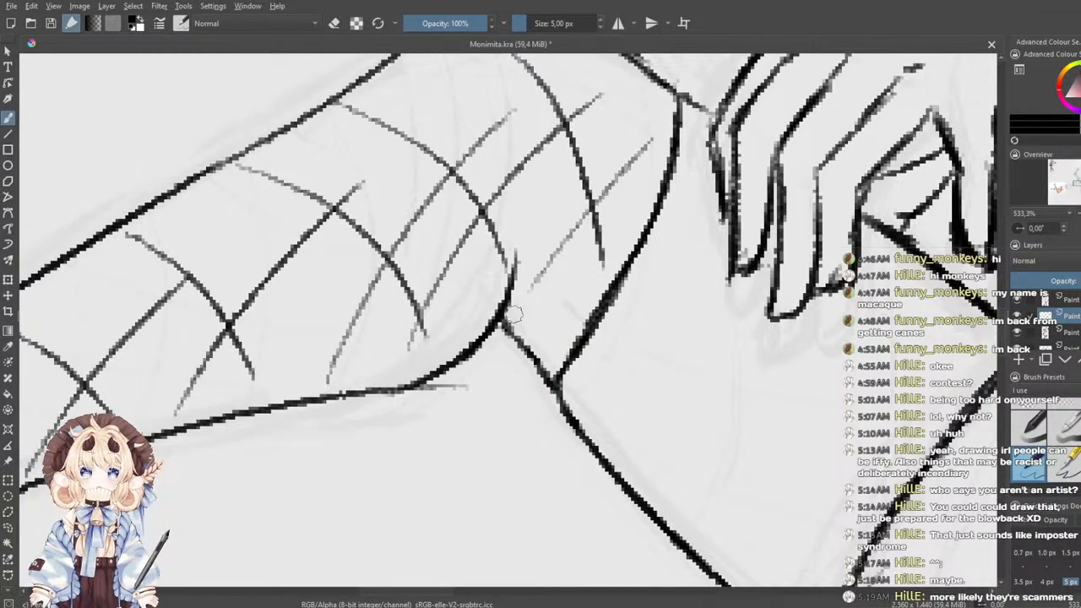
scroll(515, 314, "down", 4)
scroll(540, 312, "up", 3)
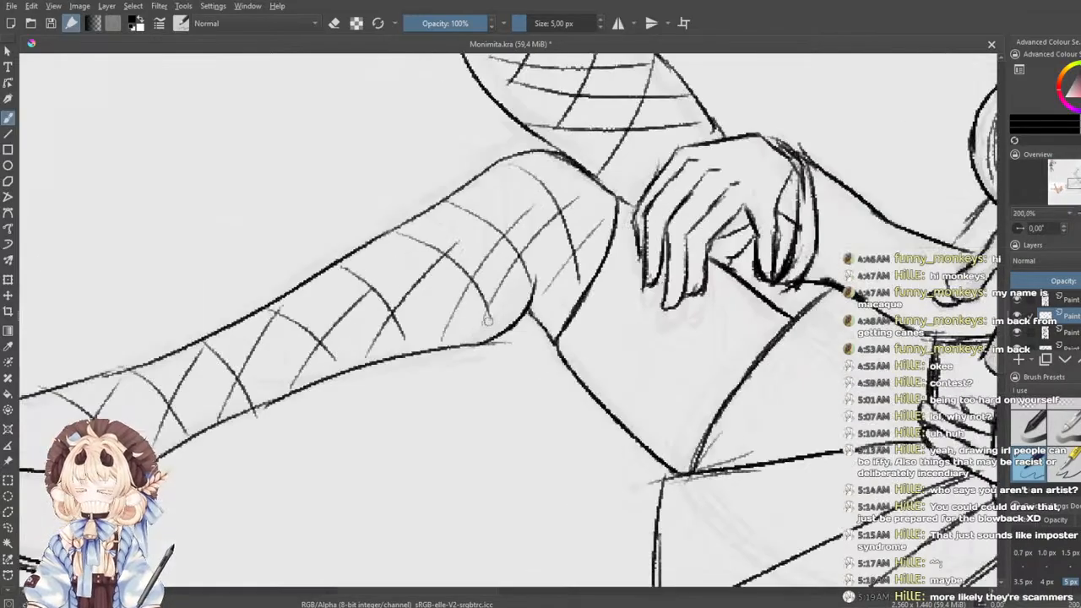
- Erase and redraw the lower part of the bent knee's outline so it meets the thigh line in a clean stroke
scroll(648, 344, "up", 1)
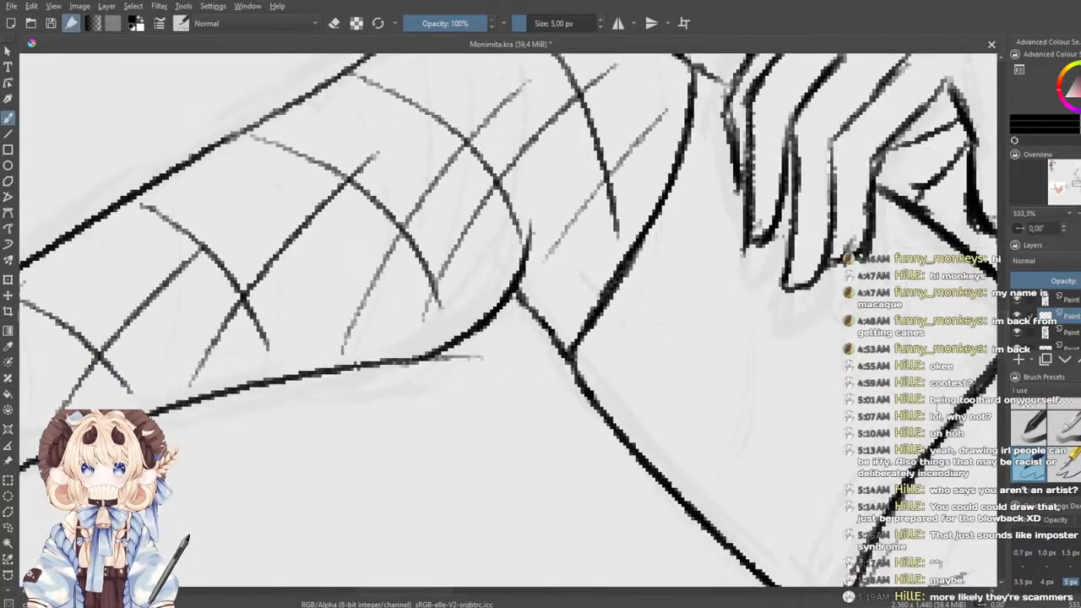
left_click(1029, 417)
mouse_move(592, 287)
left_mouse_down()
mouse_move(620, 309)
mouse_move(603, 313)
mouse_move(596, 342)
mouse_move(605, 270)
mouse_move(577, 361)
left_mouse_up()
left_click(1030, 426)
key("ctrl+z")
key("ctrl+z")
left_click_drag(643, 243, 582, 361)
key("ctrl+z")
left_click_drag(642, 243, 578, 363)
key("ctrl+z")
left_click_drag(642, 243, 576, 364)
mouse_move(637, 245)
left_mouse_down()
mouse_move(573, 337)
mouse_move(613, 294)
left_mouse_up()
key("ctrl+z")
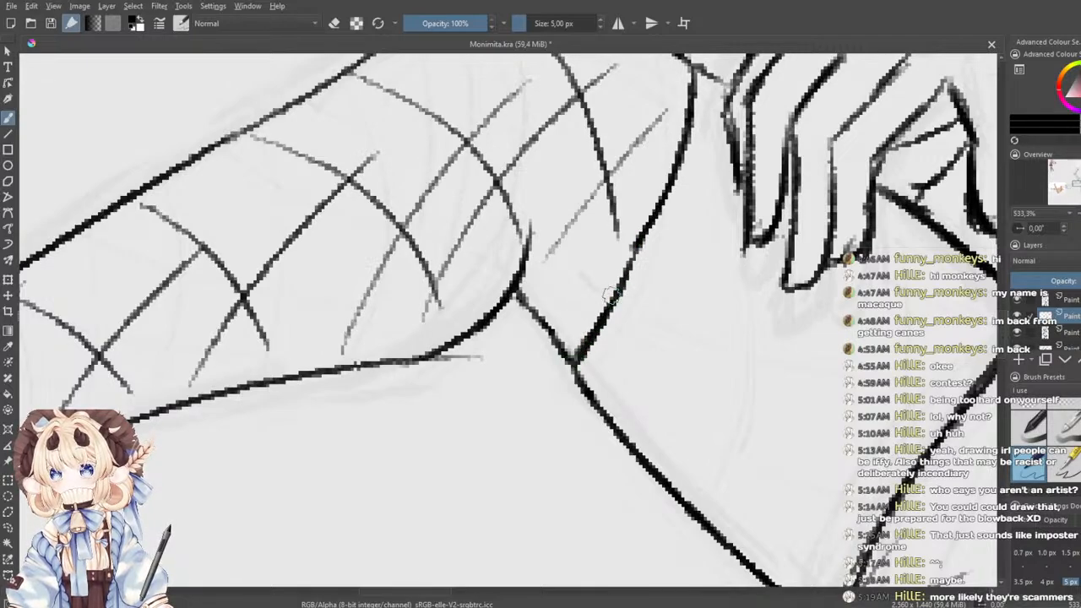
left_click_drag(639, 243, 616, 291)
key("ctrl+z")
scroll(621, 249, "down", 2)
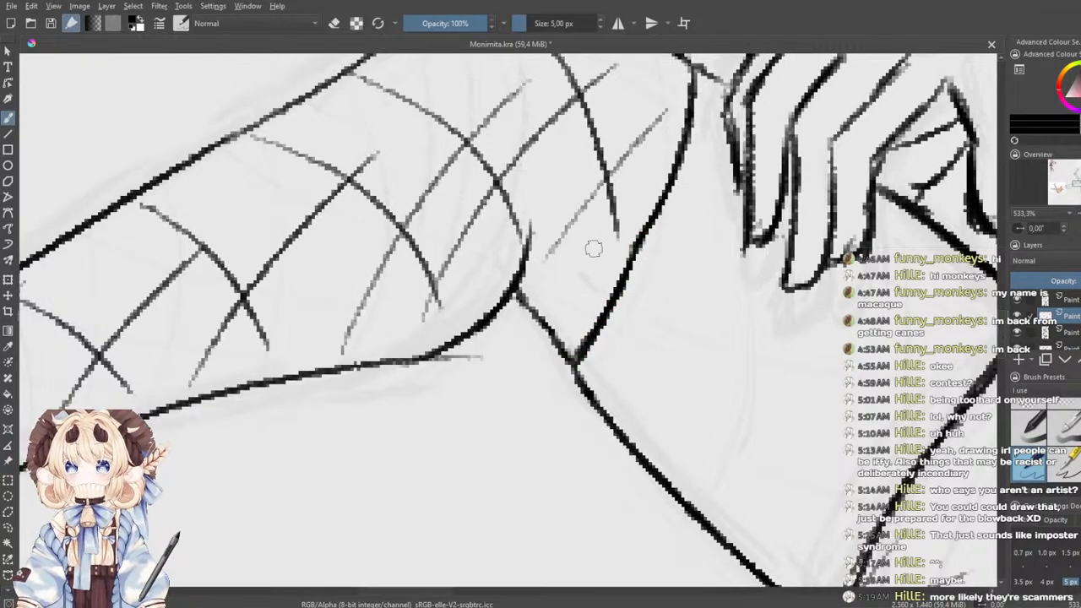
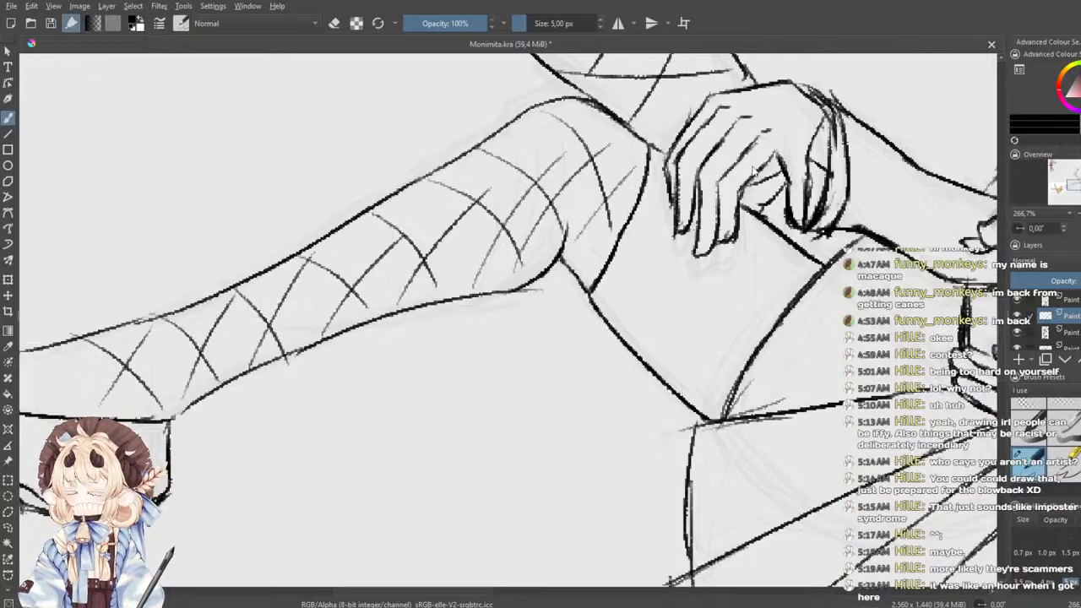
- Examine the whole sketch of the reclining girl, from the raised shoe to the ponytail, alongside the pose reference
scroll(709, 291, "down", 3)
left_click_drag(709, 291, 409, 392)
scroll(618, 360, "up", 1)
scroll(618, 360, "down", 1)
left_click_drag(618, 360, 649, 369)
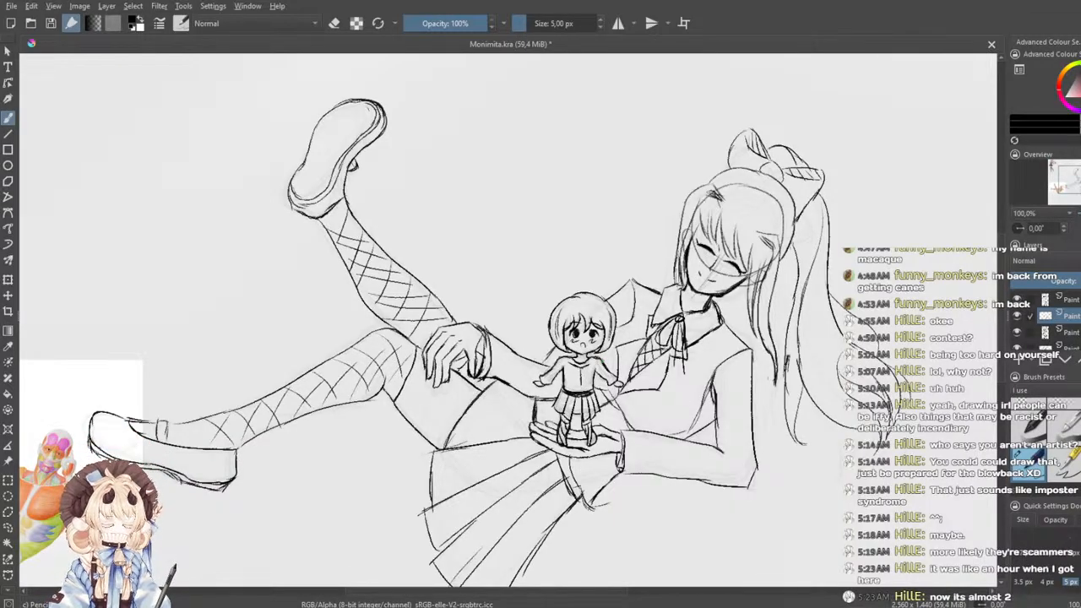
left_click_drag(541, 338, 599, 356)
left_click_drag(496, 336, 593, 327)
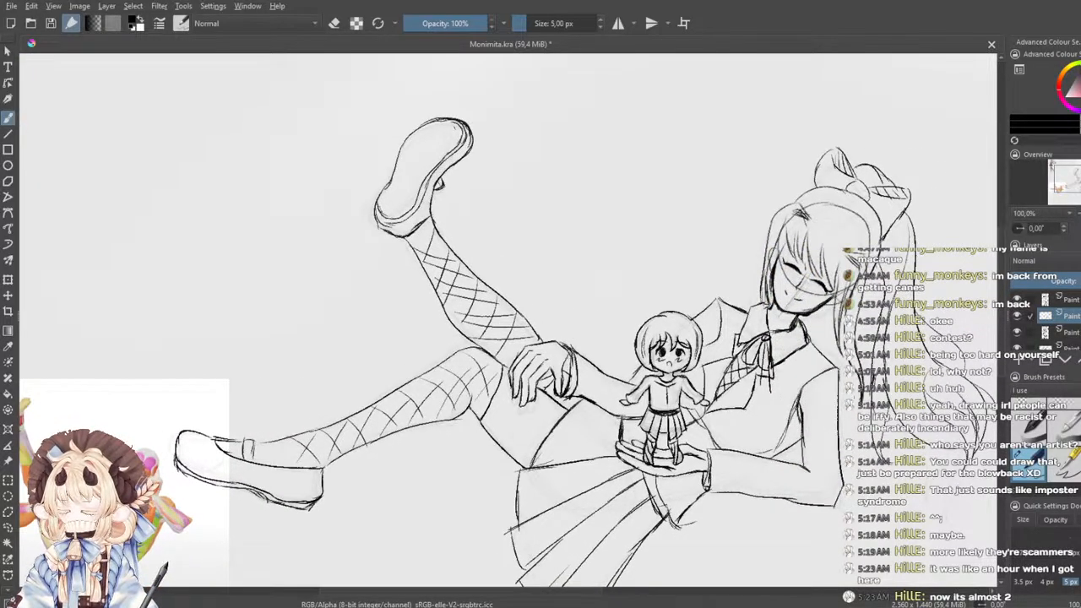
scroll(691, 332, "down", 1)
scroll(610, 327, "up", 1)
left_click_drag(692, 333, 625, 328)
scroll(641, 328, "down", 1)
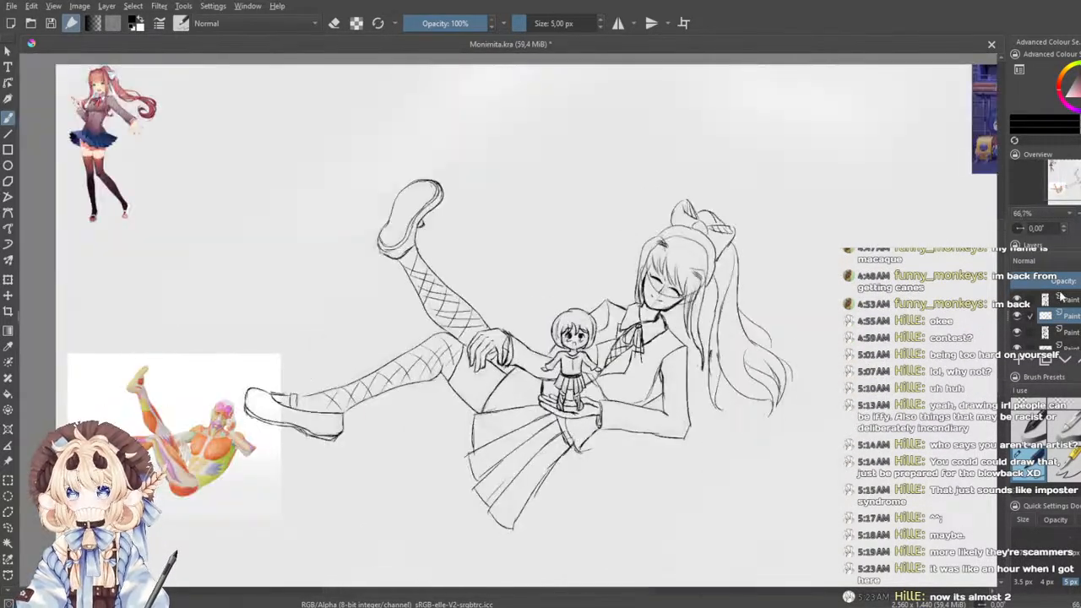
- Combine the sketch's paint layers into two separate group layers
left_click(1061, 299)
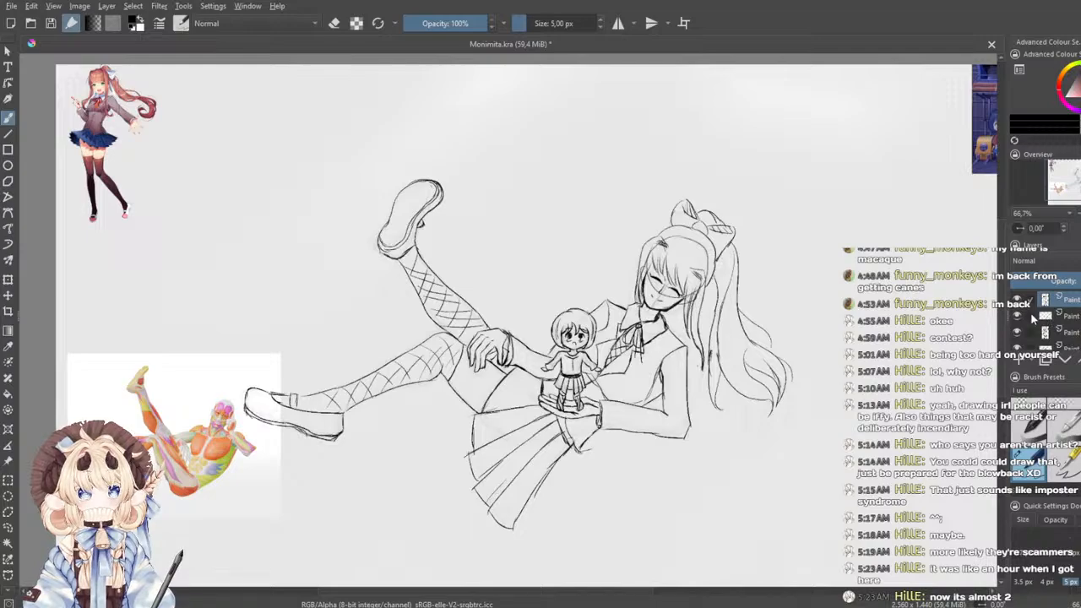
key("ctrl+g")
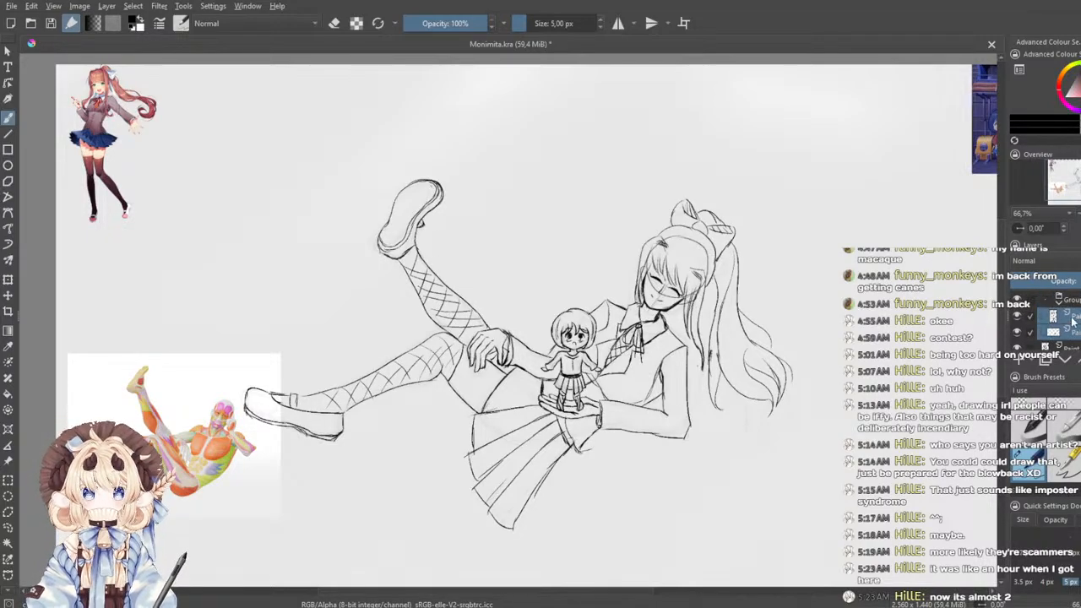
left_click(1072, 319)
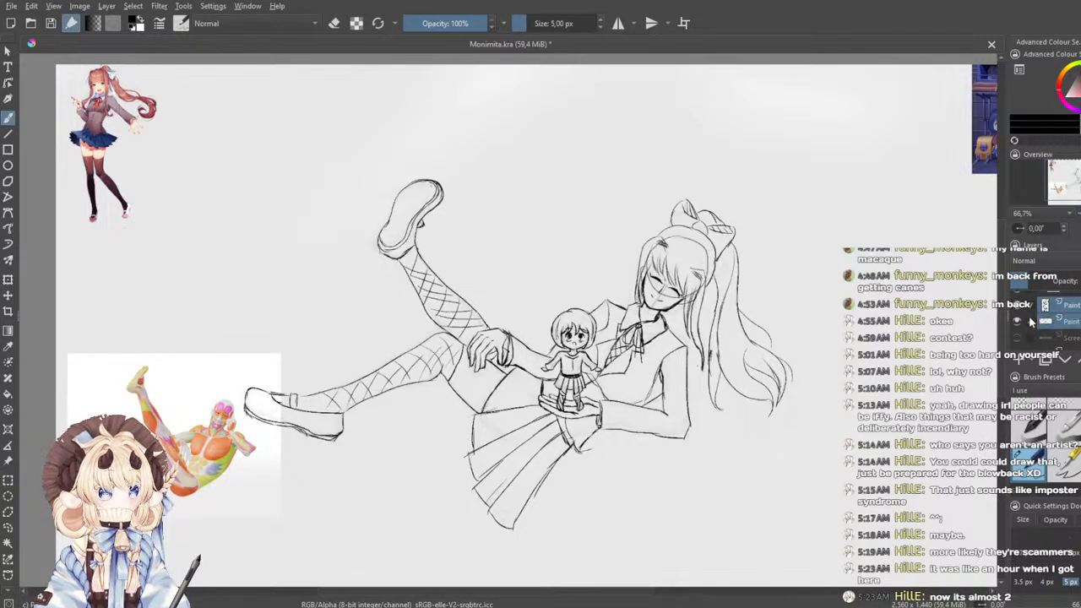
left_click(1031, 325)
left_click(1078, 315)
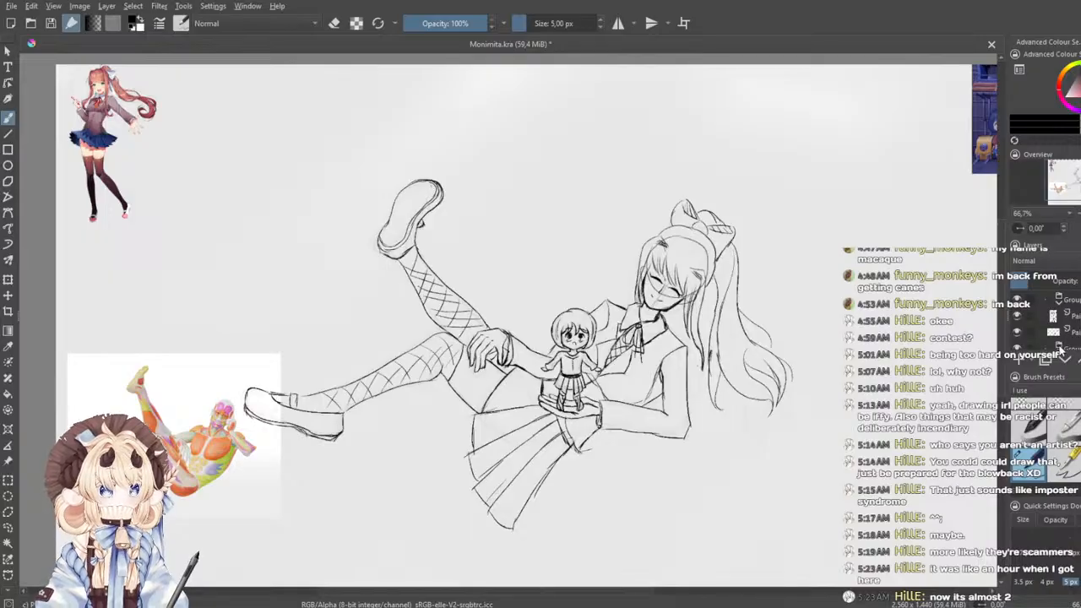
- Try to move only the upper group with the Transform tool, and undo the move
left_click(1071, 302)
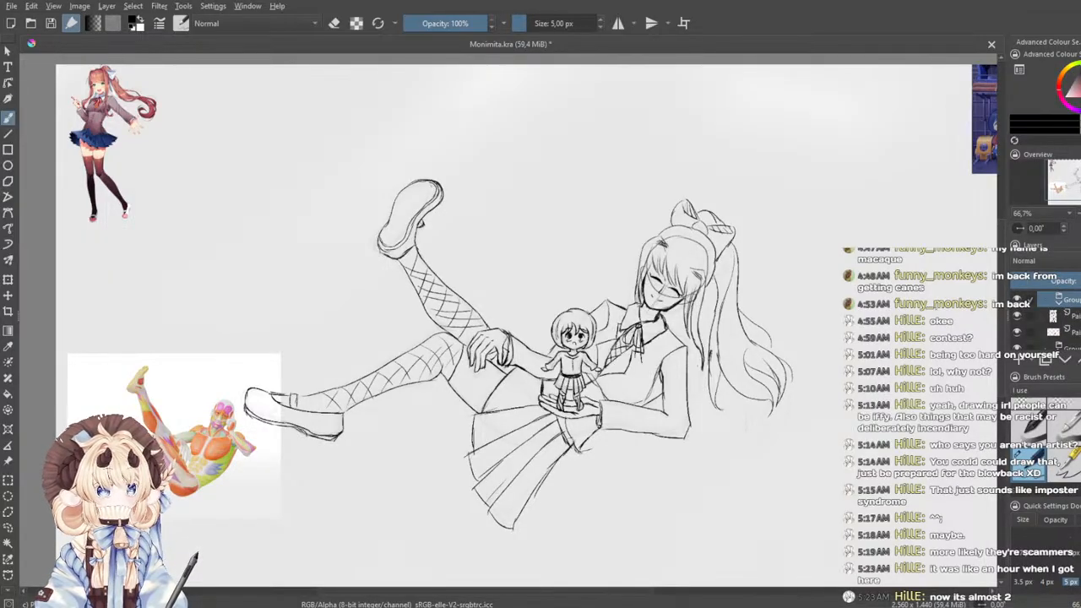
left_click(7, 280)
mouse_move(491, 326)
left_mouse_down()
mouse_move(393, 308)
mouse_move(488, 284)
left_mouse_up()
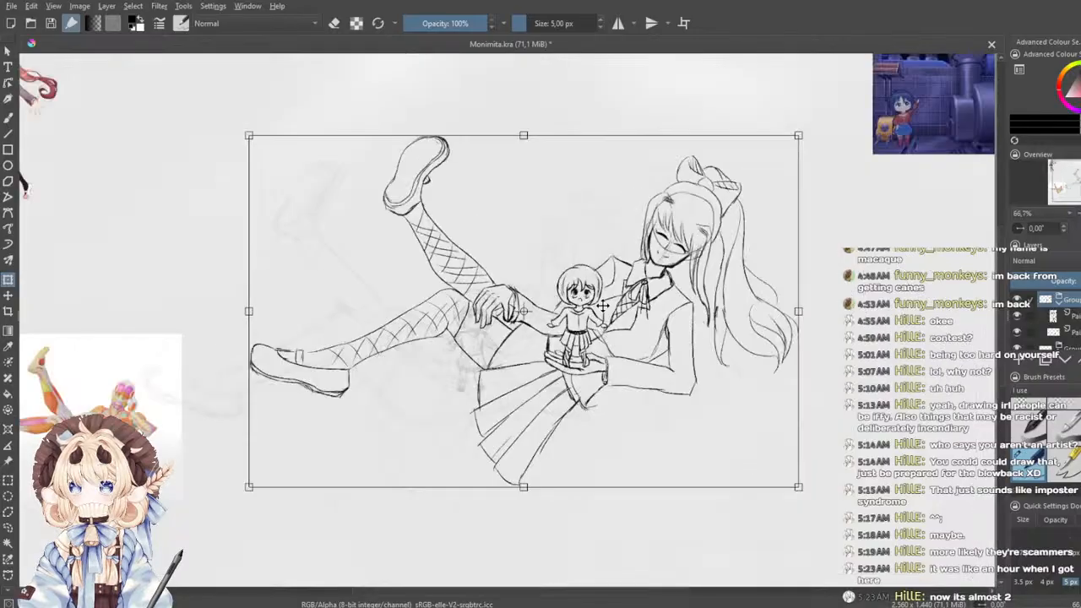
key("ctrl+z")
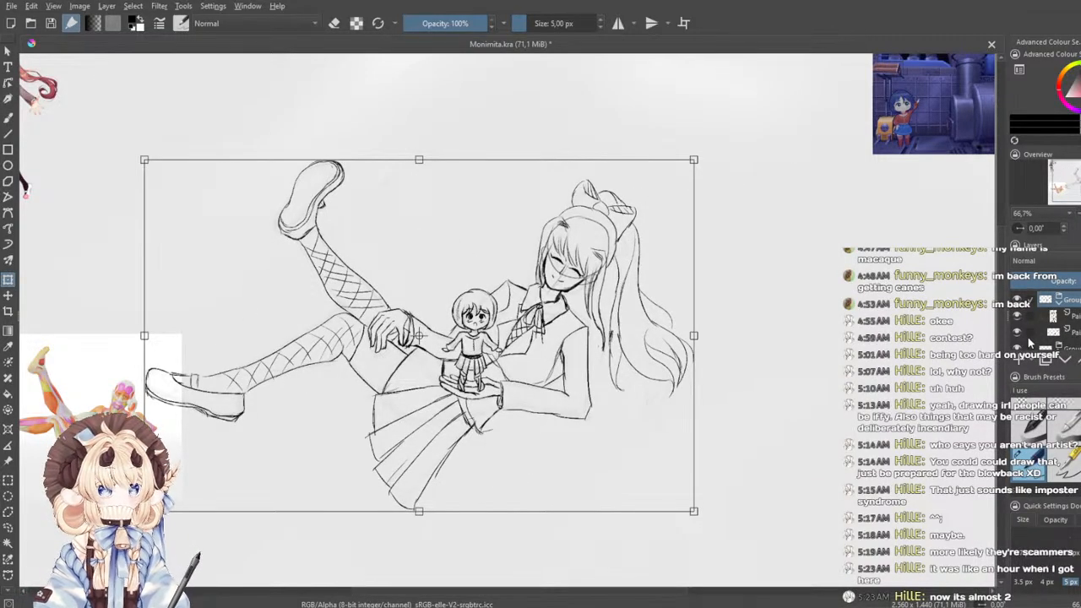
- Select both groups and move the whole sketch with the Transform tool toward the canvas's right half, away from the pose reference, then return to the brush
left_click(1060, 301)
left_click(1031, 318)
scroll(653, 301, "down", 1)
mouse_move(582, 308)
left_mouse_down()
mouse_move(672, 290)
mouse_move(658, 299)
left_mouse_up()
key("ctrl+z")
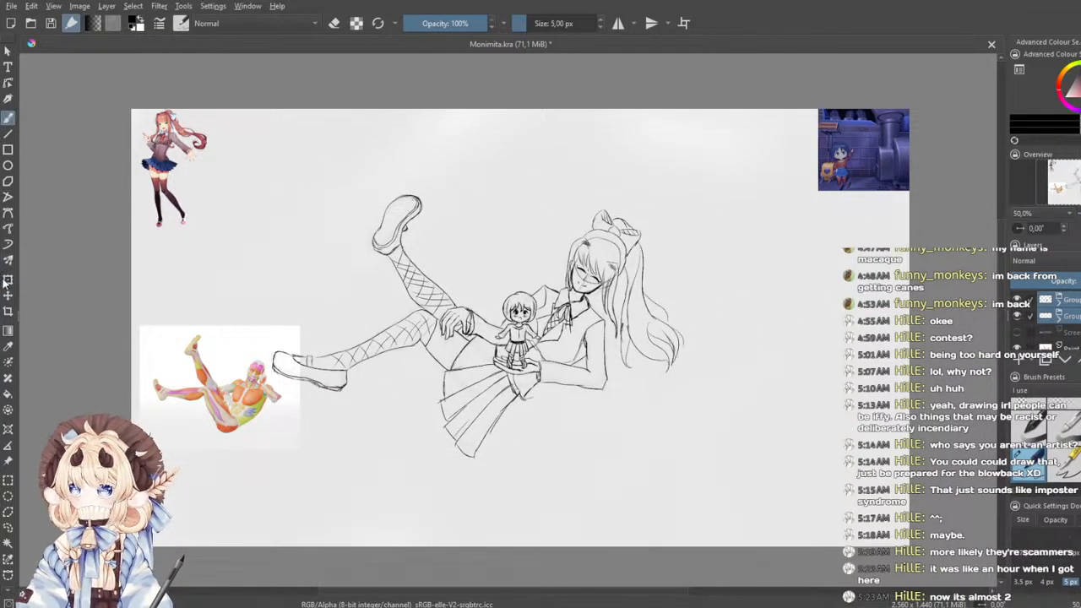
scroll(381, 281, "up", 1)
scroll(712, 297, "up", 1)
scroll(695, 297, "down", 2)
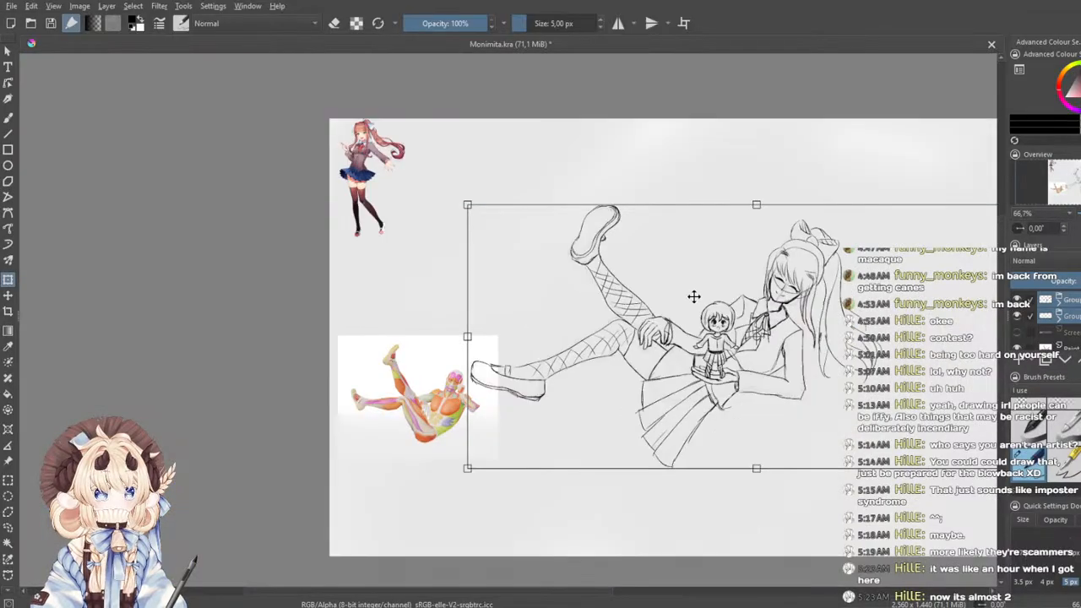
mouse_move(764, 268)
left_mouse_down()
mouse_move(815, 268)
mouse_move(733, 271)
mouse_move(775, 275)
mouse_move(671, 256)
mouse_move(678, 275)
left_mouse_up()
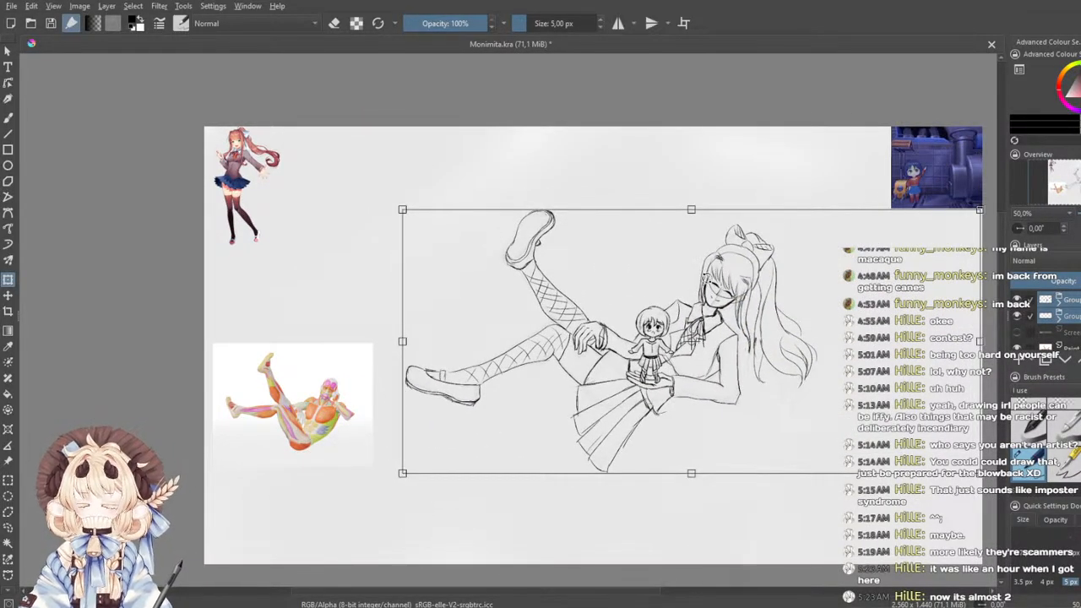
scroll(409, 253, "up", 1)
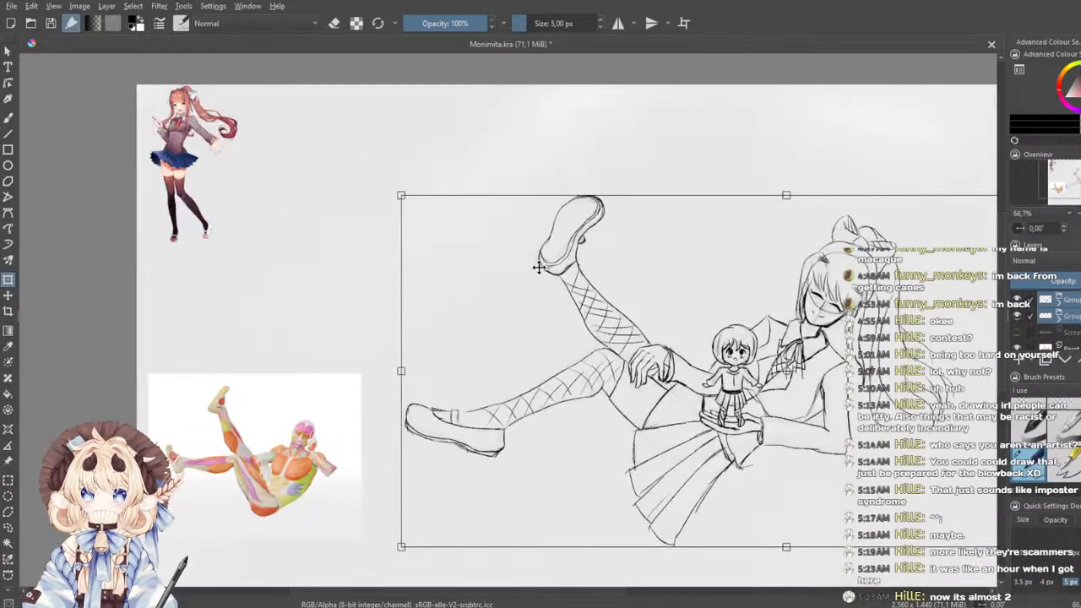
left_click_drag(526, 265, 264, 222)
left_click(8, 118)
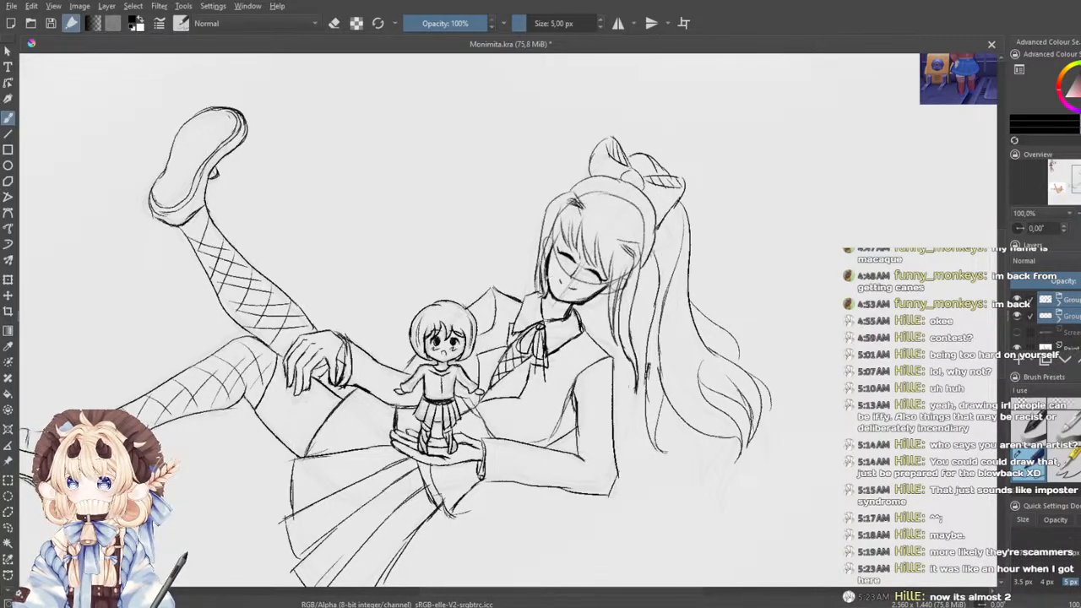
- Examine the repositioned sketch's composition and compare both characters with the reference images in the canvas corners
left_click_drag(547, 281, 629, 297)
scroll(701, 309, "up", 1)
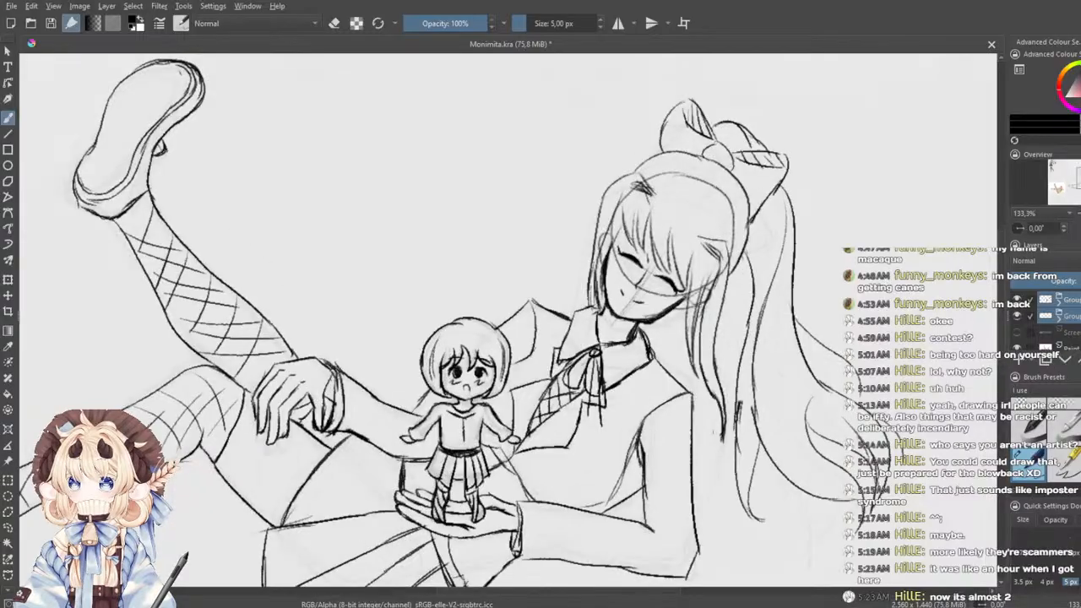
scroll(626, 305, "down", 2)
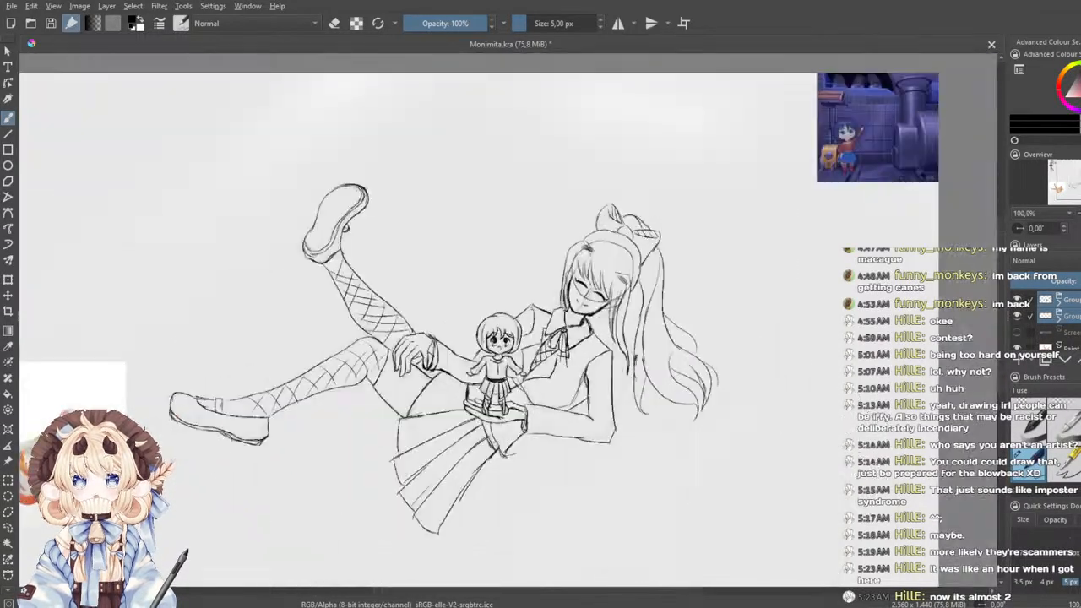
left_click_drag(75, 184, 417, 284)
scroll(415, 284, "up", 1)
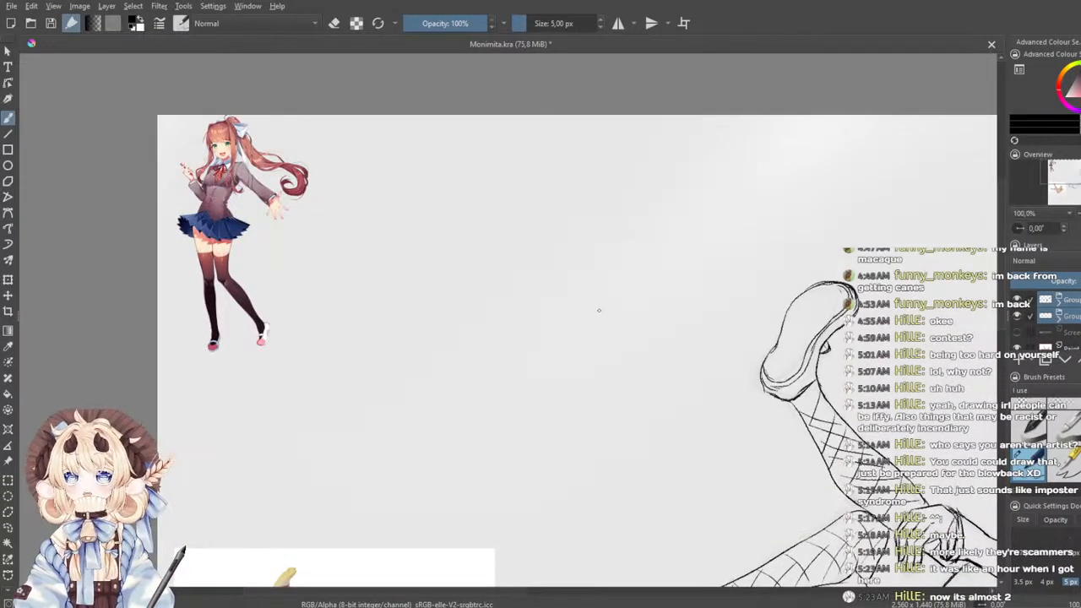
left_click_drag(658, 334, 182, 227)
left_click_drag(616, 291, 430, 245)
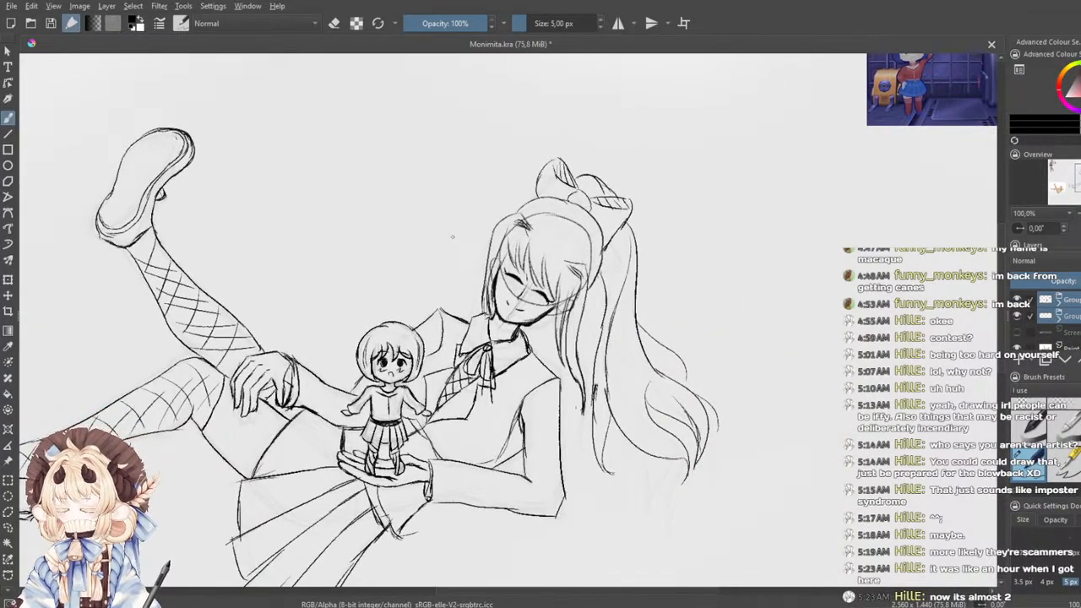
scroll(452, 237, "down", 1)
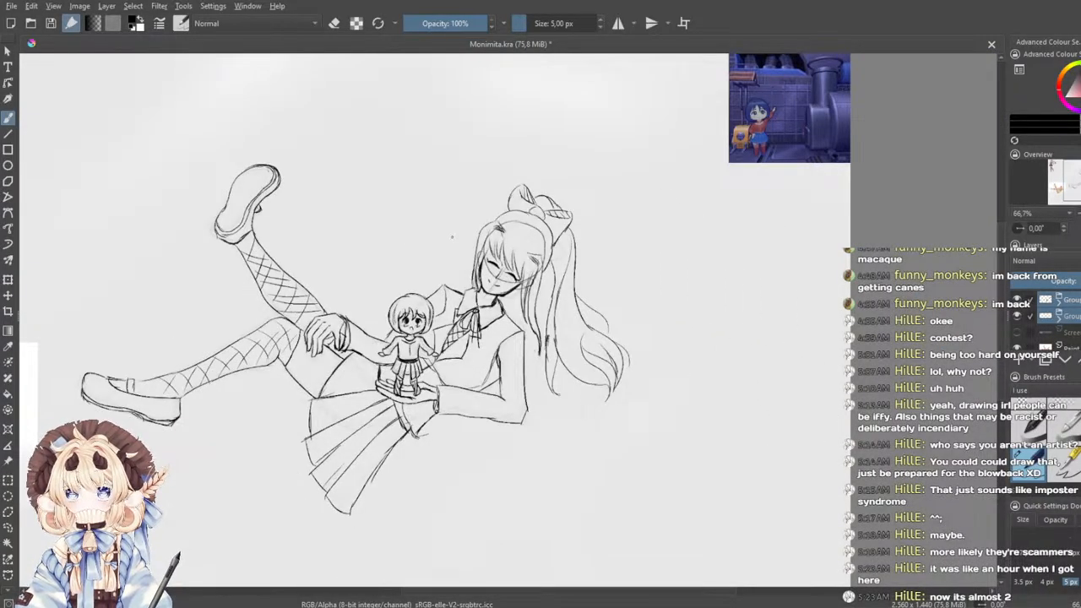
left_click_drag(452, 238, 517, 284)
scroll(403, 382, "up", 3)
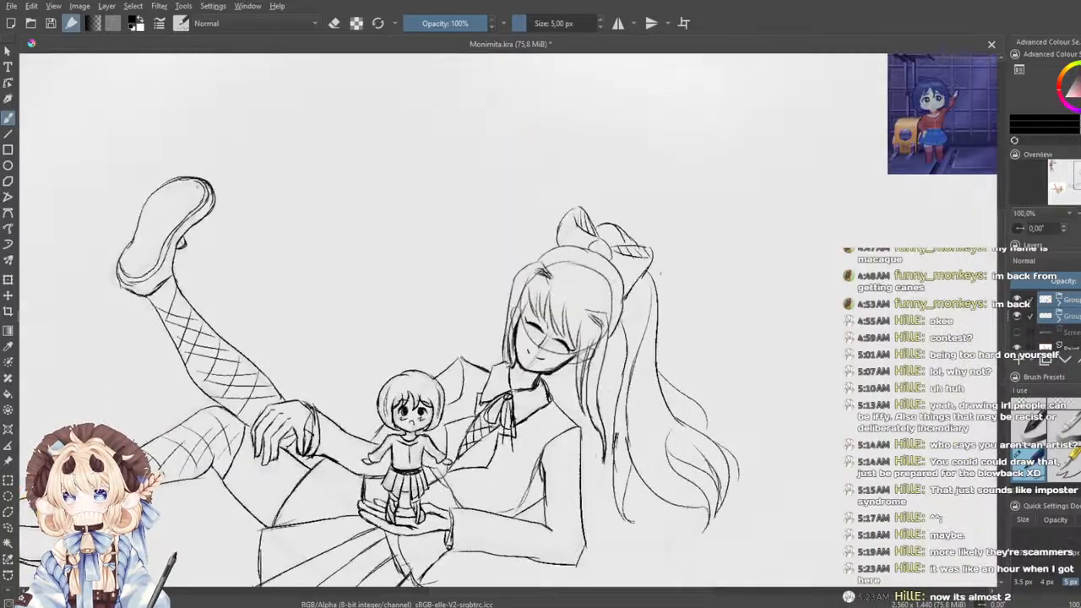
scroll(403, 383, "down", 1)
left_click_drag(403, 383, 687, 239)
scroll(371, 372, "up", 1)
mouse_move(372, 371)
left_mouse_down()
mouse_move(659, 224)
mouse_move(868, 177)
left_mouse_up()
scroll(625, 237, "up", 1)
- On the upper group's first paint layer, extend the small figure's crown outline and draw an inner arc across the top of the hair
left_click(1060, 302)
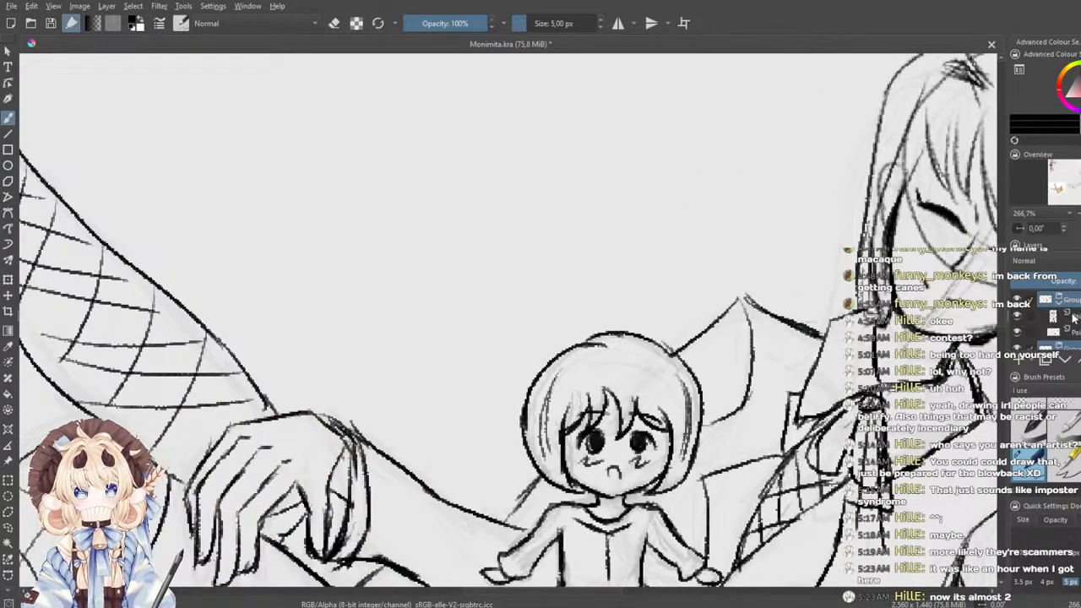
left_click(1061, 316)
scroll(696, 344, "up", 1)
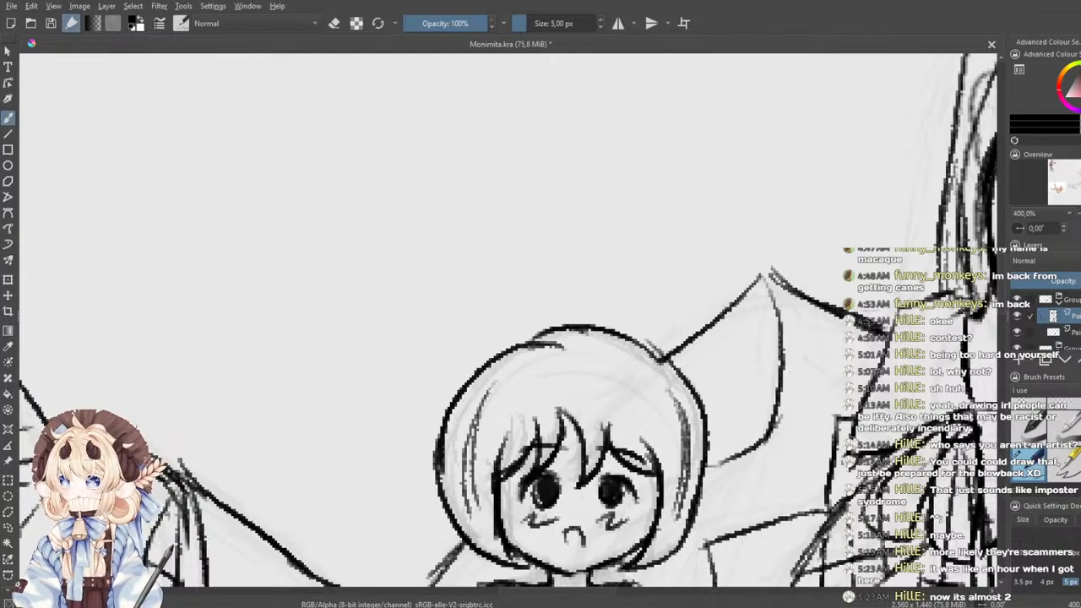
left_click_drag(465, 362, 642, 339)
key("ctrl+z")
left_click_drag(466, 374, 647, 341)
key("ctrl+z")
mouse_move(465, 374)
left_mouse_down()
mouse_move(601, 323)
mouse_move(655, 363)
left_mouse_up()
key("ctrl+z")
mouse_move(456, 395)
left_mouse_down()
mouse_move(623, 333)
mouse_move(664, 354)
left_mouse_up()
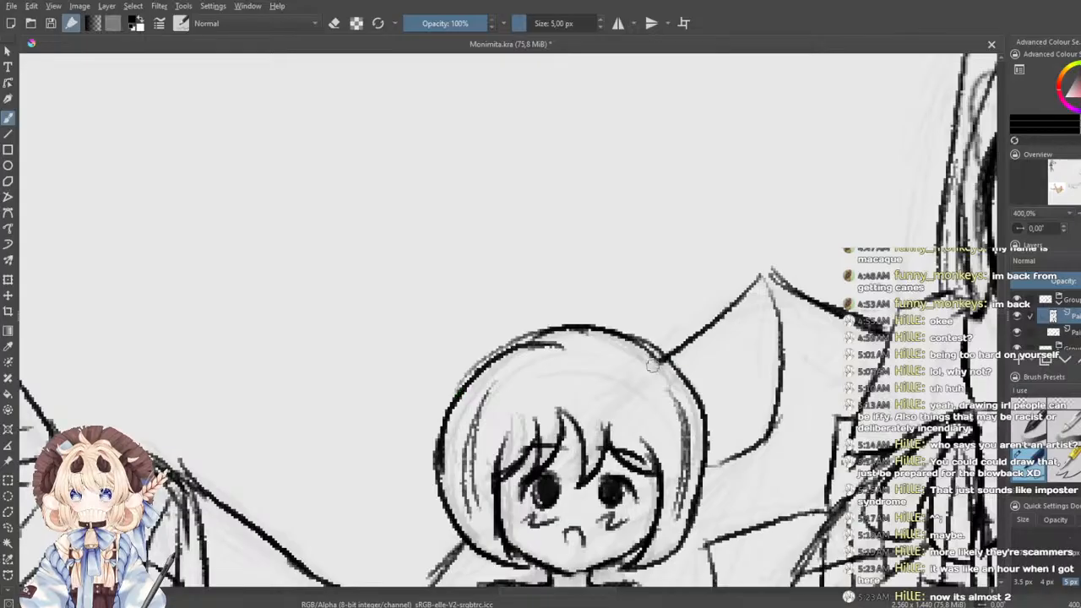
mouse_move(466, 384)
left_mouse_down()
mouse_move(498, 364)
mouse_move(666, 358)
left_mouse_up()
- Thicken the upper edges of the small figure's hair outline with short overlapping strokes on both sides
mouse_move(597, 346)
left_mouse_down()
mouse_move(683, 380)
mouse_move(672, 366)
mouse_move(683, 383)
left_mouse_up()
key("ctrl+z")
left_click_drag(642, 340, 681, 376)
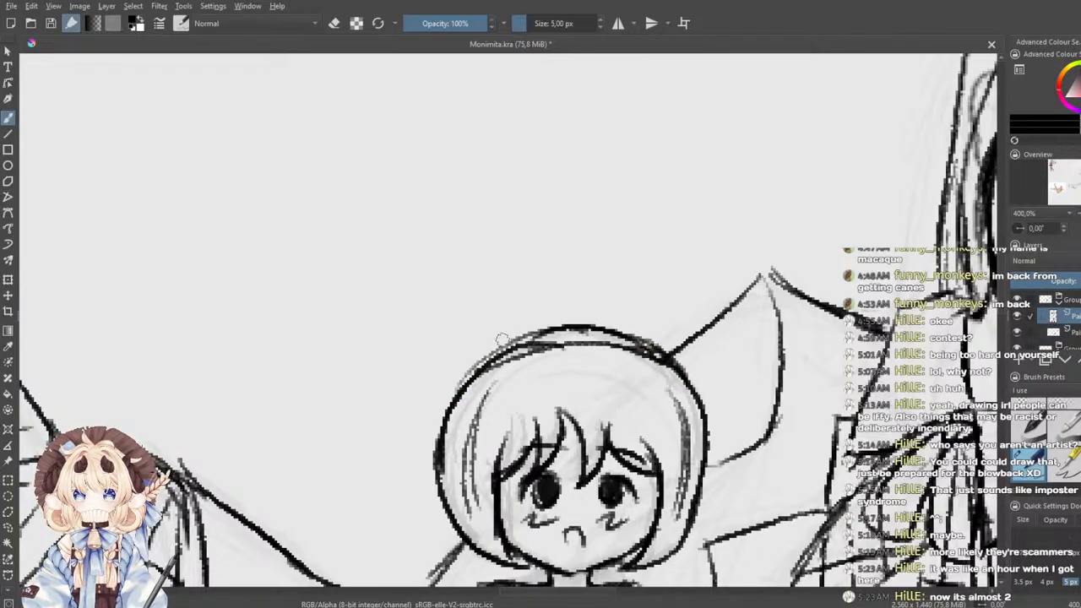
left_click_drag(460, 384, 543, 331)
mouse_move(484, 359)
left_mouse_down()
mouse_move(569, 331)
mouse_move(700, 363)
mouse_move(673, 359)
mouse_move(698, 396)
left_mouse_up()
key("ctrl+z")
left_click_drag(676, 356, 698, 396)
- Draw a small curled hair strand sticking up from the left side of the small figure's crown
mouse_move(508, 337)
left_mouse_down()
mouse_move(456, 342)
mouse_move(452, 333)
mouse_move(521, 329)
left_mouse_up()
key("ctrl+z")
mouse_move(455, 337)
left_mouse_down()
mouse_move(470, 300)
mouse_move(511, 325)
mouse_move(482, 314)
mouse_move(525, 323)
left_mouse_up()
key("ctrl+z")
key("ctrl+z")
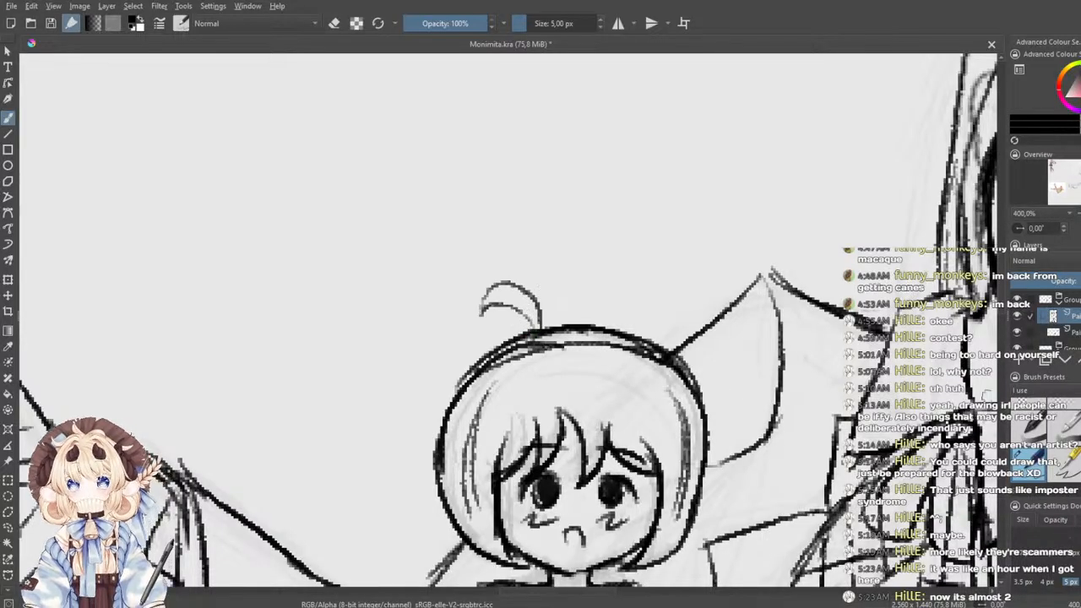
- Clean up the doubled crown lines on the small figure's head and redraw the inner arc beneath the curled strand
key("e")
mouse_move(551, 345)
left_mouse_down()
mouse_move(505, 357)
mouse_move(582, 343)
mouse_move(499, 370)
mouse_move(483, 392)
mouse_move(592, 331)
left_mouse_up()
key("e")
key("ctrl+z")
mouse_move(469, 378)
left_mouse_down()
mouse_move(525, 336)
mouse_move(579, 350)
mouse_move(486, 362)
mouse_move(464, 383)
mouse_move(497, 345)
mouse_move(610, 348)
mouse_move(446, 393)
left_mouse_up()
key("ctrl+z")
key("ctrl+z")
mouse_move(615, 342)
left_mouse_down()
mouse_move(505, 369)
mouse_move(500, 397)
mouse_move(483, 374)
mouse_move(464, 394)
mouse_move(556, 349)
mouse_move(606, 355)
left_mouse_up()
key("ctrl+z")
key("ctrl+z")
left_click_drag(462, 390, 640, 343)
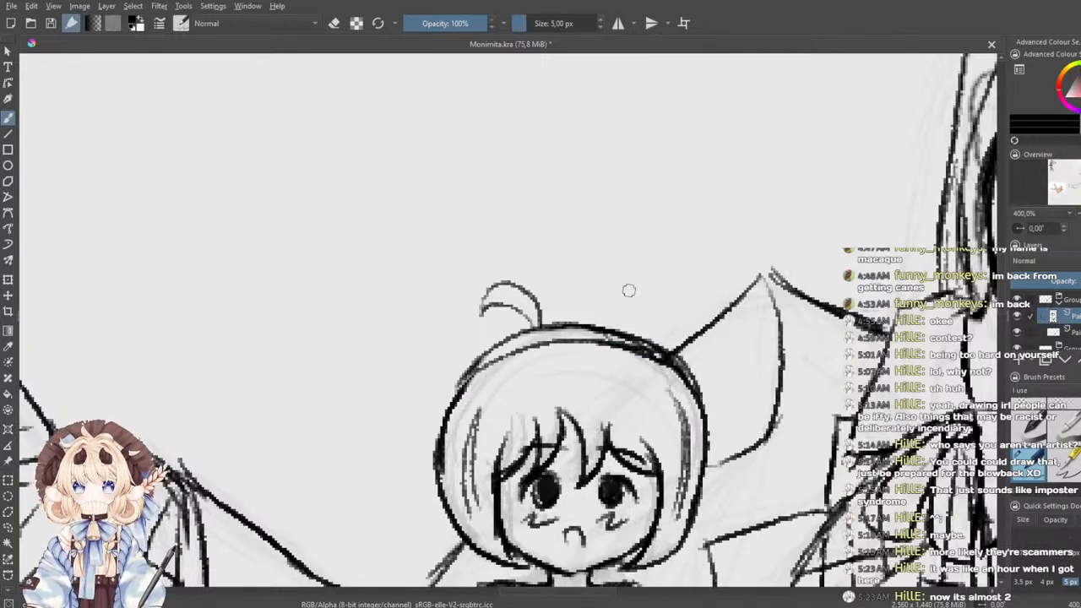
- Check the blue-haired reference and add a small pointed hair tuft on the right side of the small figure's crown
scroll(628, 290, "down", 7)
scroll(628, 302, "up", 5)
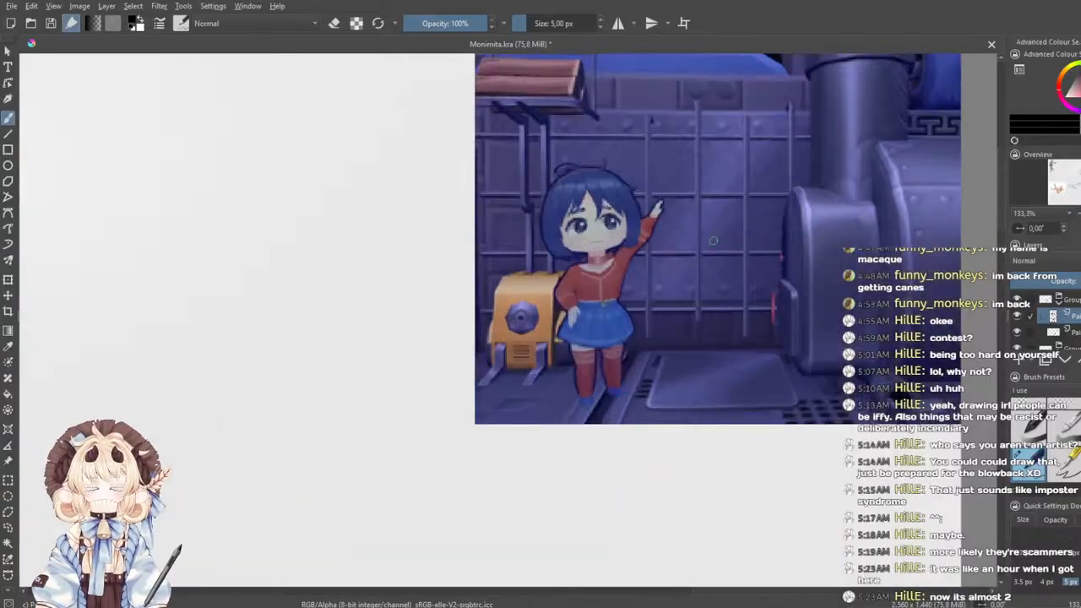
mouse_move(338, 338)
left_mouse_down()
mouse_move(447, 313)
mouse_move(786, 169)
left_mouse_up()
scroll(374, 321, "down", 1)
left_click_drag(375, 321, 659, 163)
scroll(254, 350, "up", 1)
left_click_drag(253, 350, 500, 228)
scroll(477, 287, "up", 1)
scroll(506, 284, "up", 2)
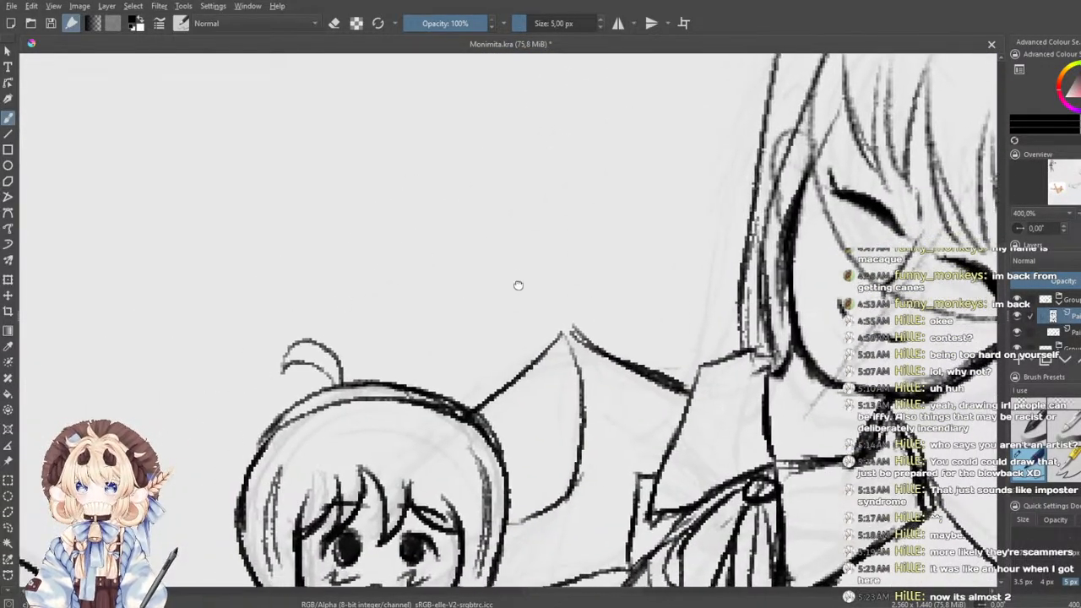
left_click_drag(604, 346, 627, 365)
mouse_move(616, 306)
left_mouse_down()
mouse_move(628, 356)
mouse_move(570, 333)
left_mouse_up()
- Erase the right end of the small figure's inner crown arc and the sketch marks beneath it, then switch back to a drawing brush
left_click(1032, 413)
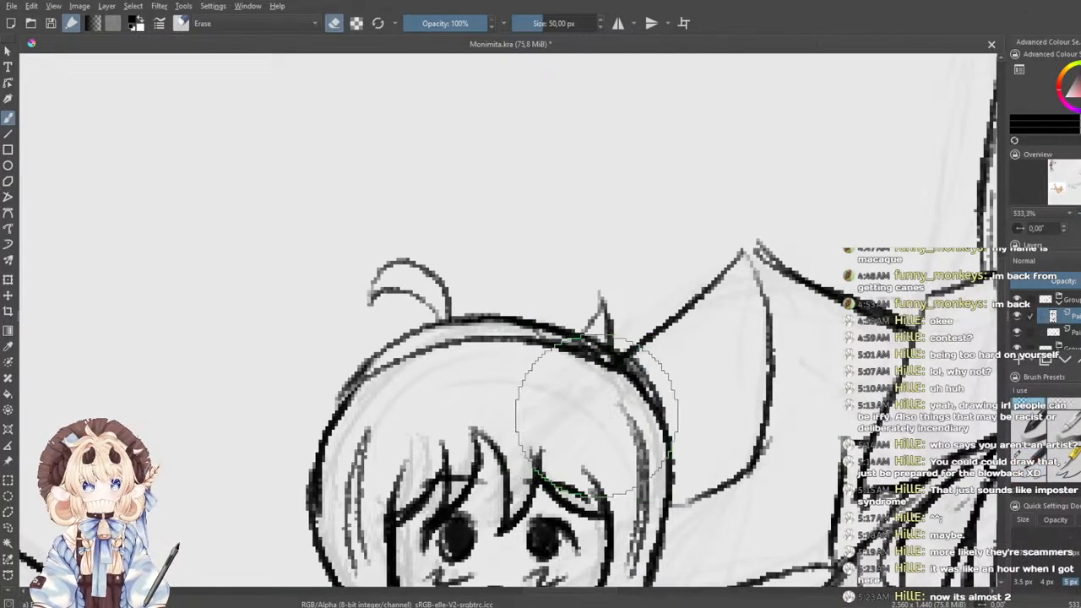
mouse_move(584, 387)
left_mouse_down()
mouse_move(553, 372)
mouse_move(555, 360)
mouse_move(607, 392)
mouse_move(587, 383)
left_mouse_up()
left_click(1056, 331)
left_click_drag(587, 368, 605, 381)
left_click(1035, 478)
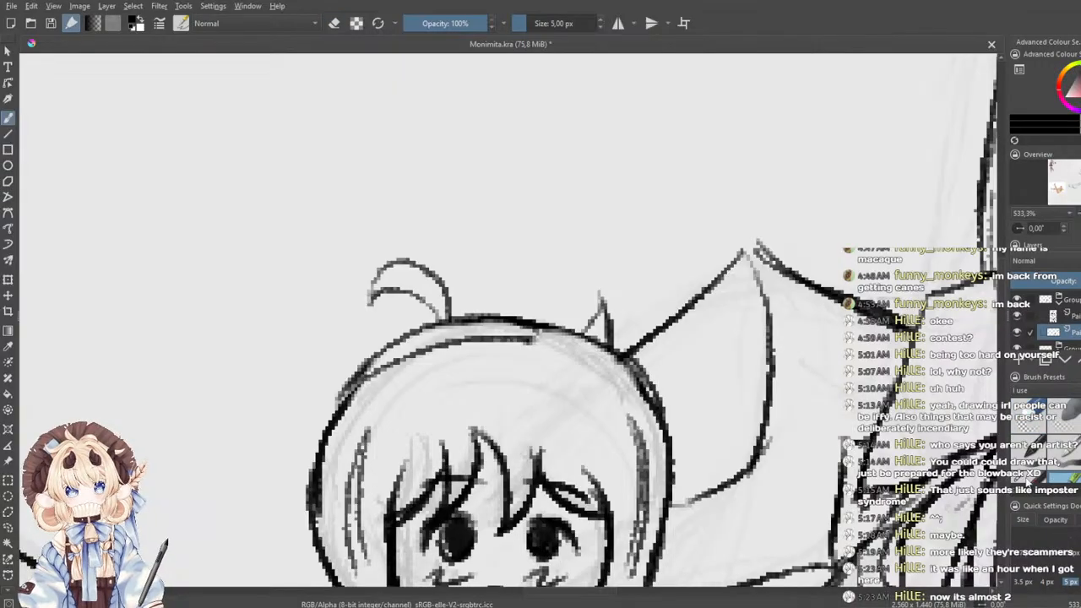
- Retrace the small figure's outer crown line toward the right hair tuft so it reads as a thicker, darker stroke
left_click_drag(533, 340, 638, 389)
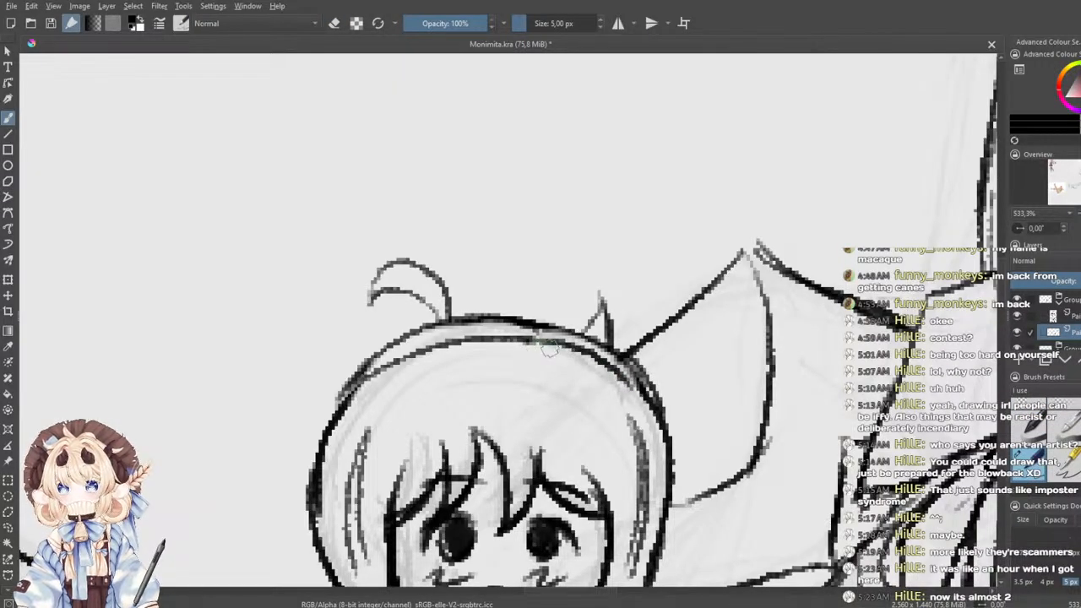
key("ctrl+z")
mouse_move(491, 319)
left_mouse_down()
mouse_move(635, 352)
mouse_move(608, 349)
left_mouse_up()
key("ctrl+z")
key("ctrl+z")
key("ctrl+z")
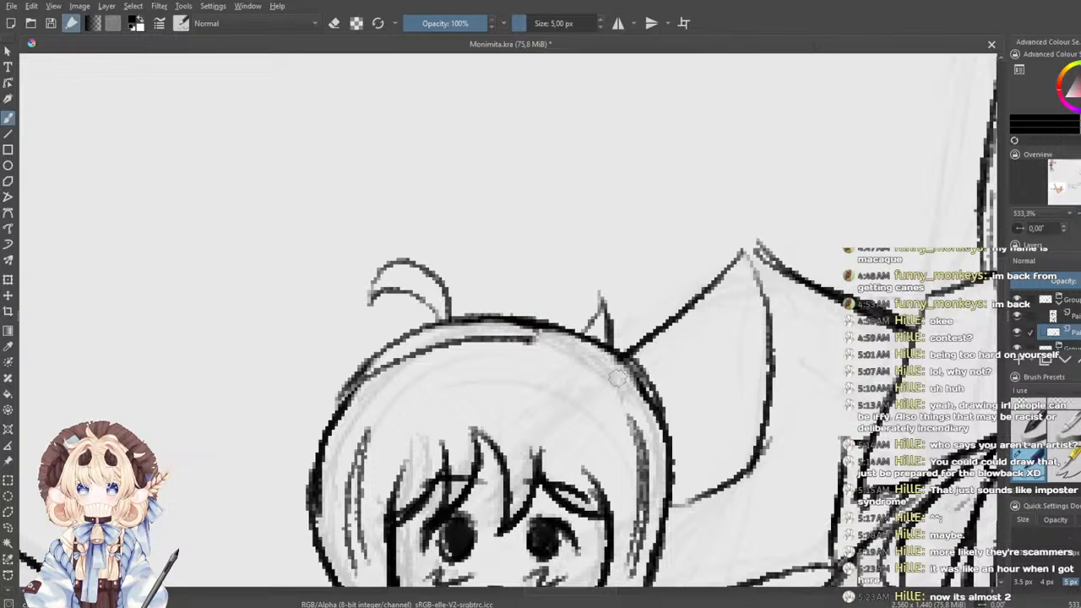
key("ctrl+z")
- Complete the small figure's inner crown arc by drawing its missing right end down to the side of the head
mouse_move(522, 339)
left_mouse_down()
mouse_move(636, 389)
mouse_move(512, 340)
mouse_move(649, 389)
left_mouse_up()
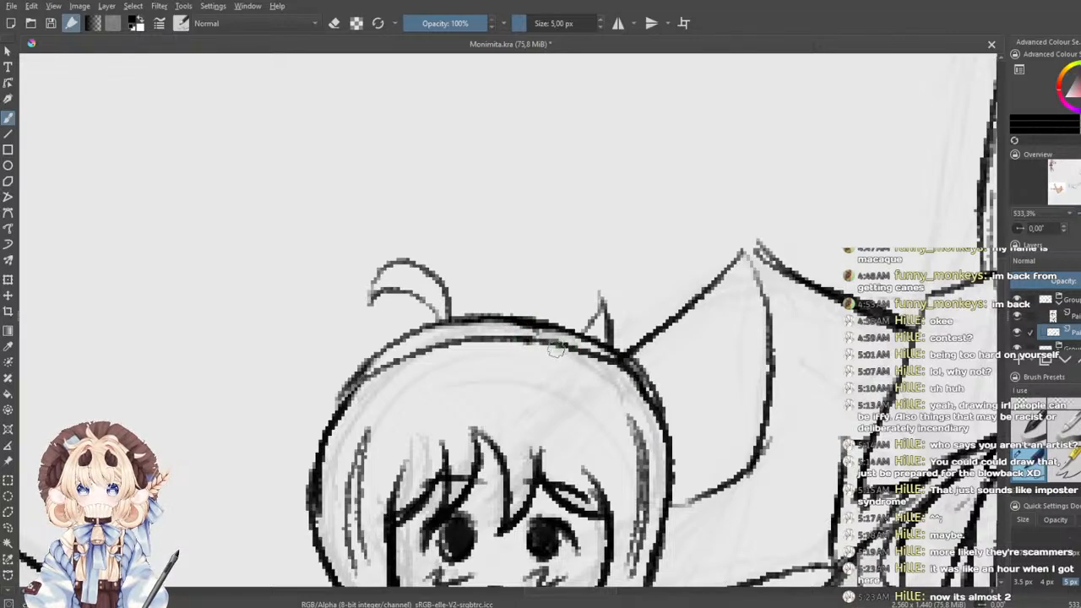
key("ctrl+z")
left_click_drag(530, 338, 631, 391)
key("ctrl+z")
mouse_move(524, 338)
left_mouse_down()
mouse_move(625, 403)
mouse_move(531, 342)
mouse_move(652, 402)
left_mouse_up()
key("ctrl+z")
key("ctrl+z")
left_click_drag(511, 337, 644, 390)
left_click_drag(530, 320, 638, 297)
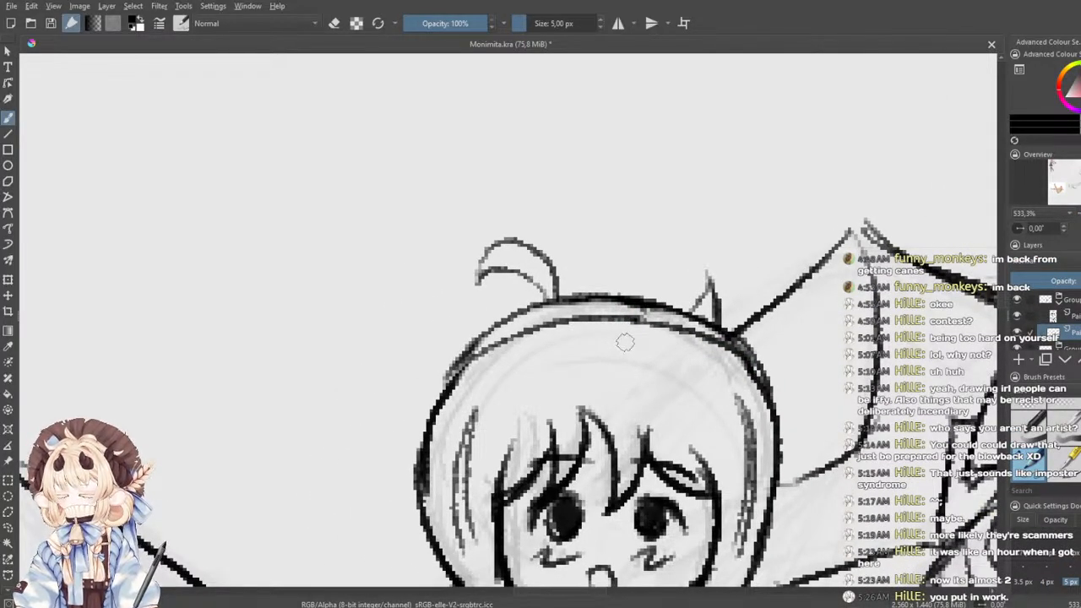
- Examine the whole drawing of the reclining girl and the small figure
scroll(625, 342, "down", 3)
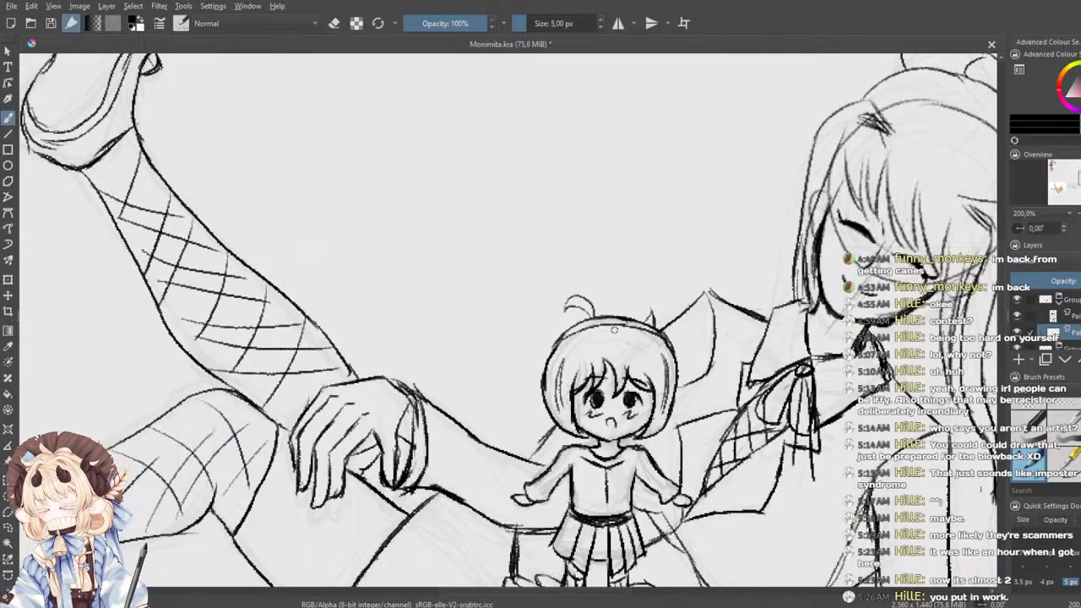
scroll(614, 329, "down", 3)
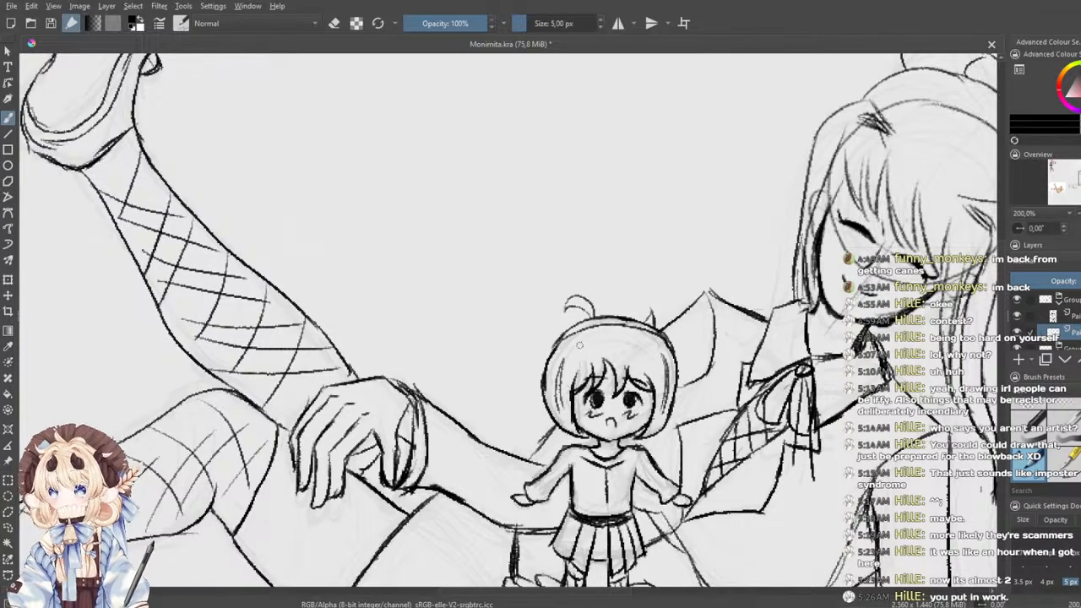
scroll(589, 351, "up", 1)
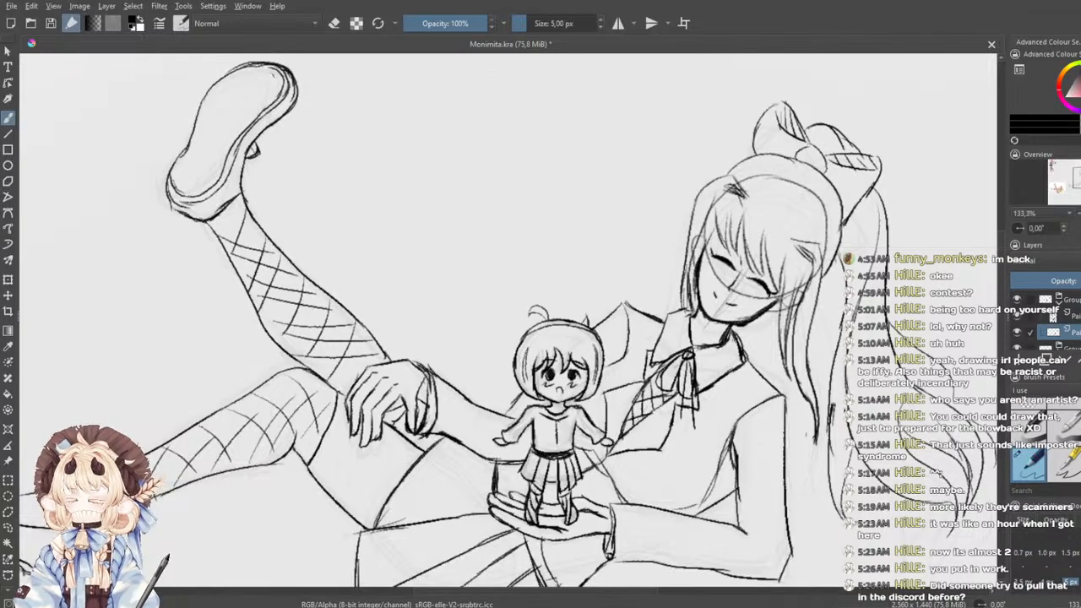
scroll(539, 450, "down", 2)
left_click_drag(539, 449, 564, 370)
scroll(561, 363, "up", 1)
left_click_drag(523, 432, 519, 425)
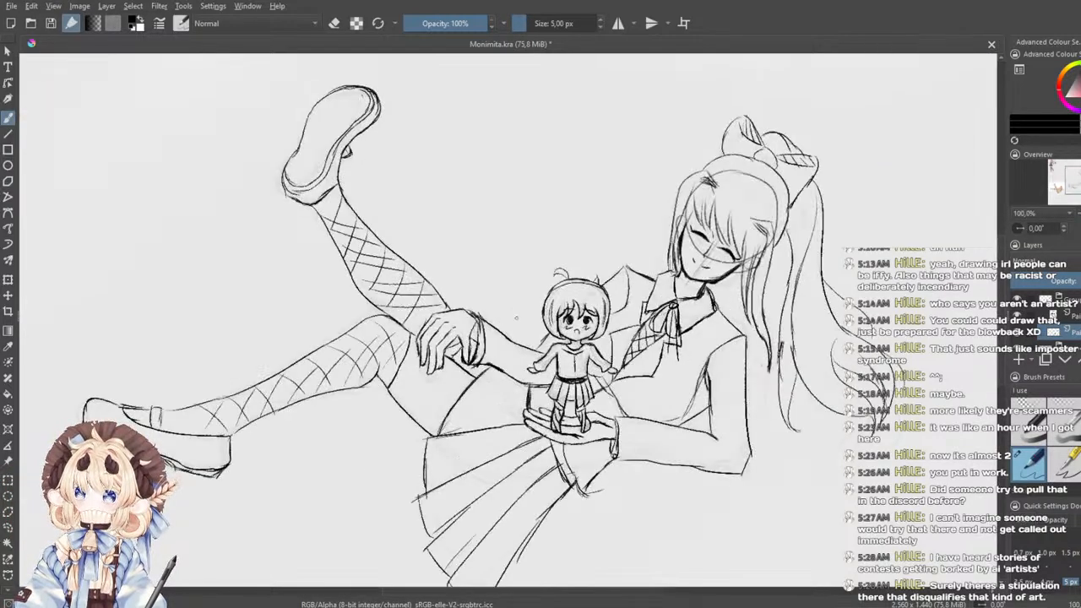
- Darken the short line beside the small figure's chin and try retracing the upper sleeve edge between the cuff and the figure
scroll(525, 319, "up", 3)
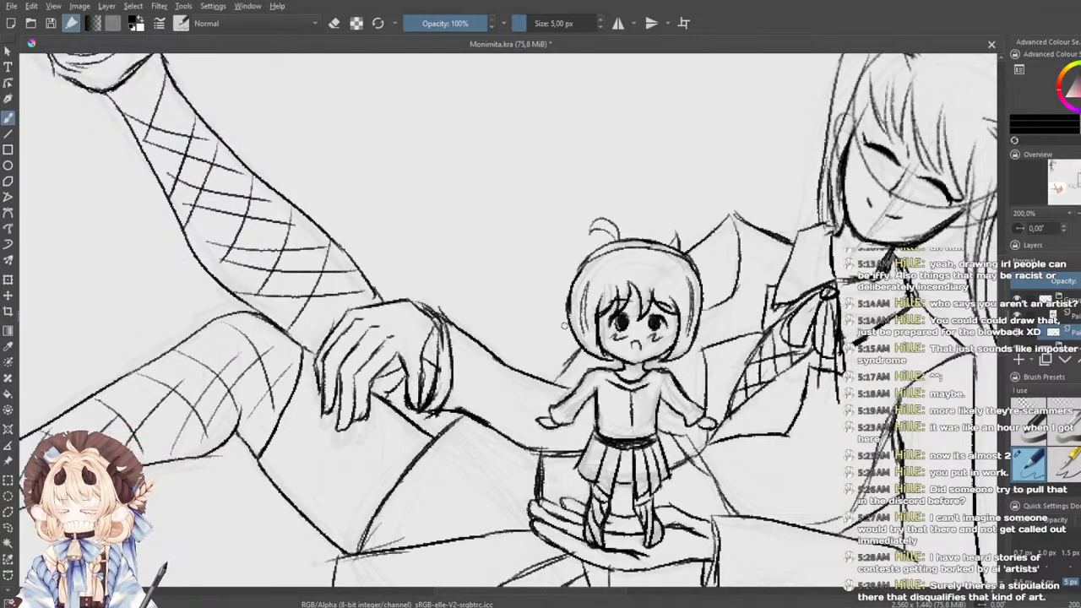
left_click_drag(580, 348, 555, 384)
left_click_drag(496, 357, 571, 390)
key("ctrl+z")
left_click_drag(505, 363, 555, 382)
left_click_drag(480, 341, 574, 388)
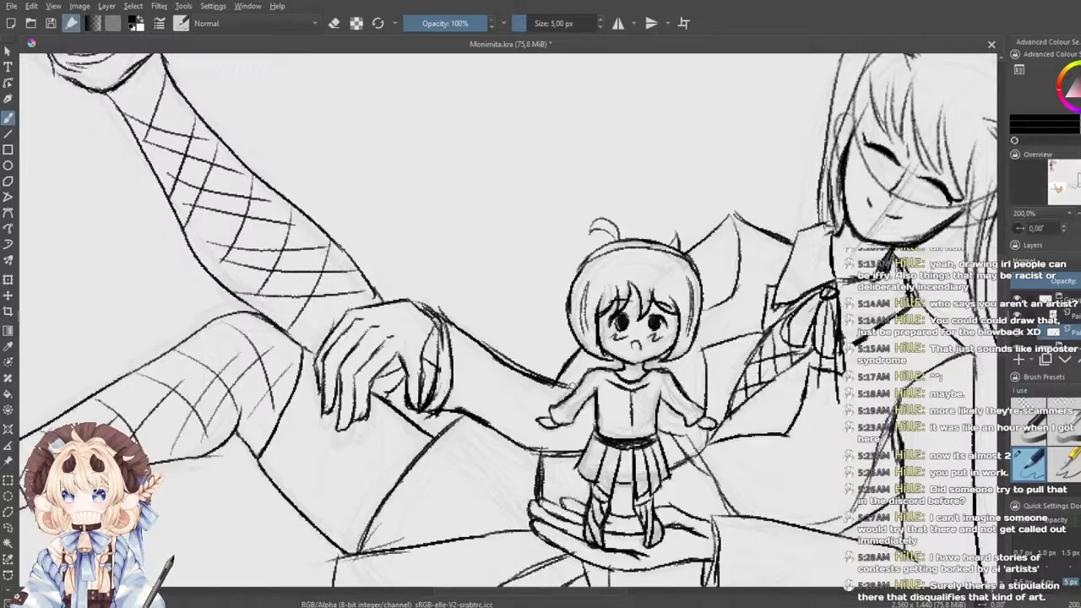
key("ctrl+z")
left_click_drag(478, 342, 557, 381)
key("ctrl+z")
key("ctrl+z")
mouse_move(482, 344)
left_mouse_down()
mouse_move(559, 382)
mouse_move(573, 377)
left_mouse_up()
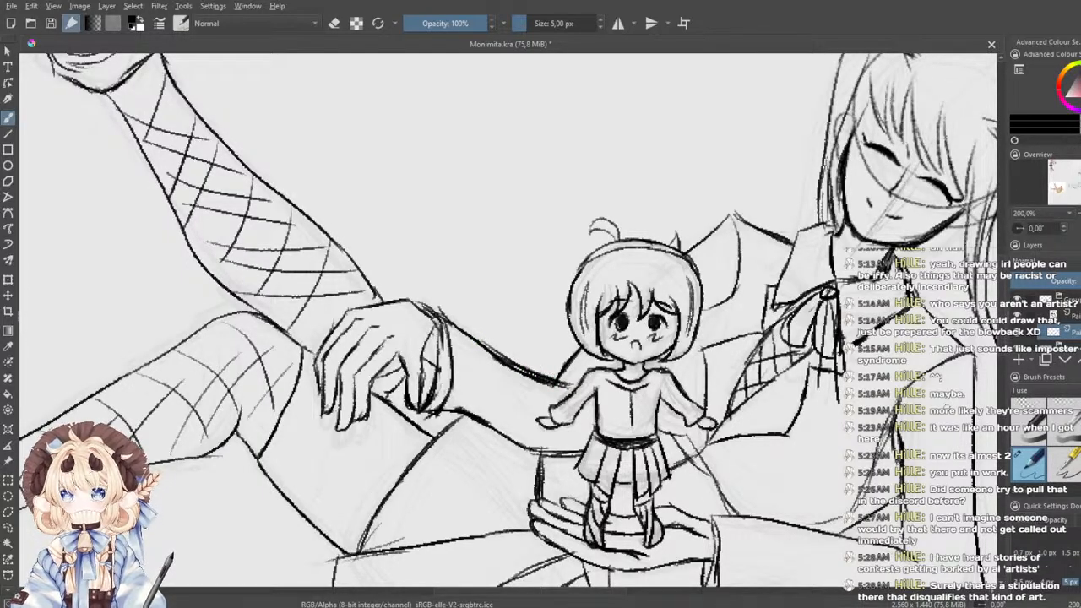
- Erase the upper sleeve edge between the resting hand's cuff and the small figure and redraw it as a single clean line
left_click(1031, 403)
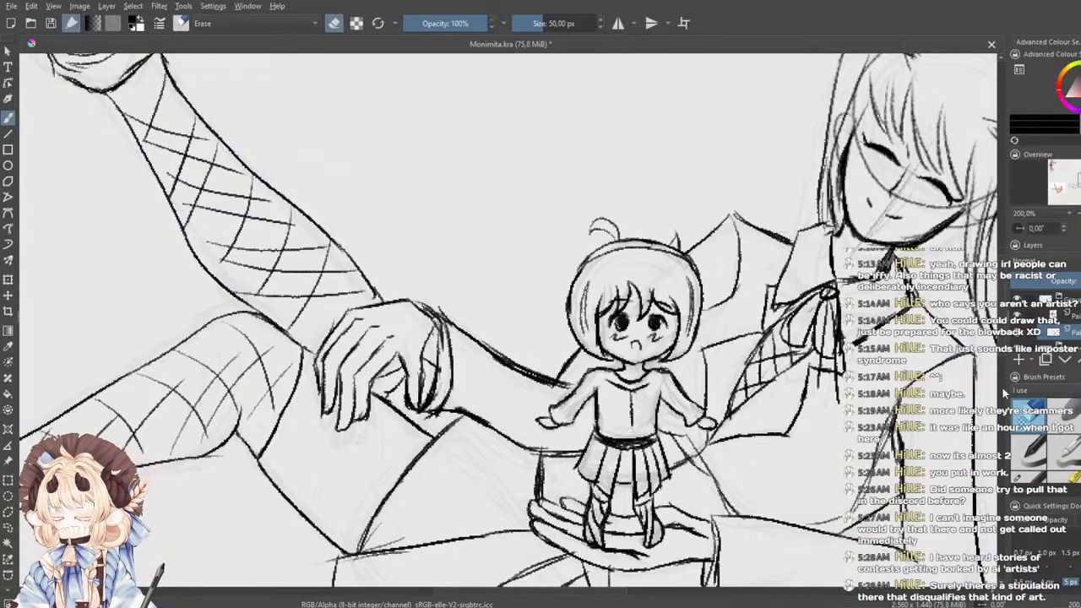
mouse_move(540, 363)
left_mouse_down()
mouse_move(506, 376)
mouse_move(523, 379)
mouse_move(543, 362)
mouse_move(500, 360)
mouse_move(512, 363)
mouse_move(507, 342)
left_mouse_up()
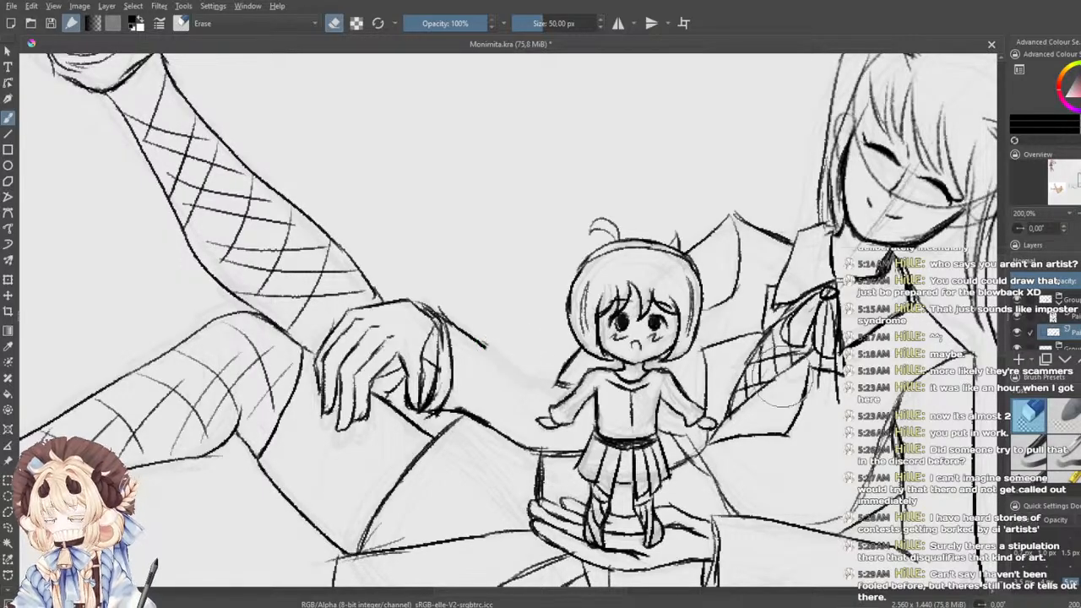
key("e")
left_click_drag(480, 341, 538, 367)
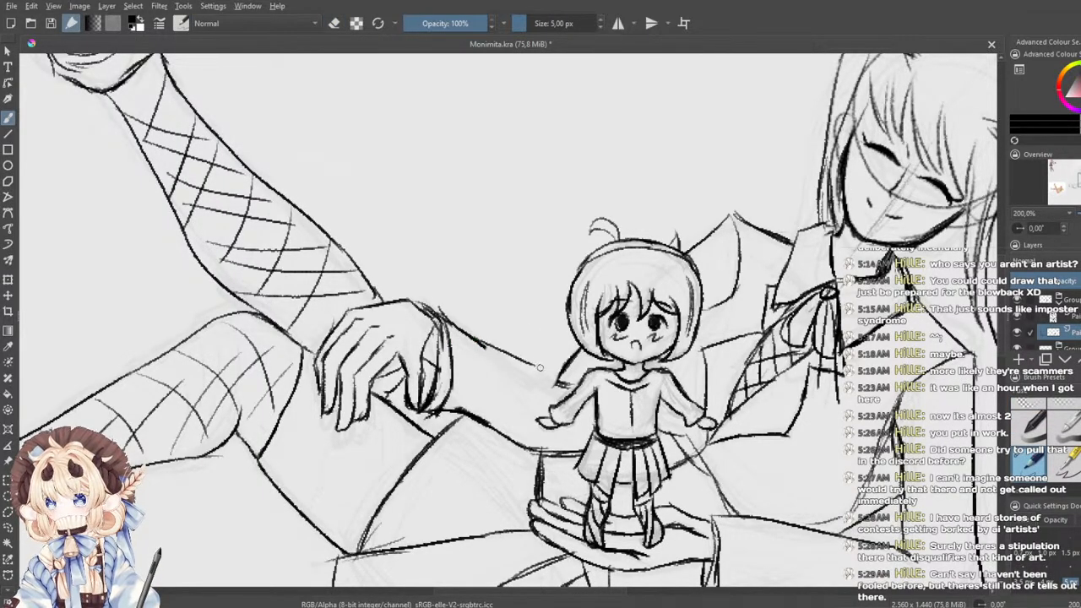
key("ctrl+z")
left_click_drag(481, 342, 554, 379)
key("ctrl+z")
key("ctrl+z")
left_click_drag(490, 347, 551, 382)
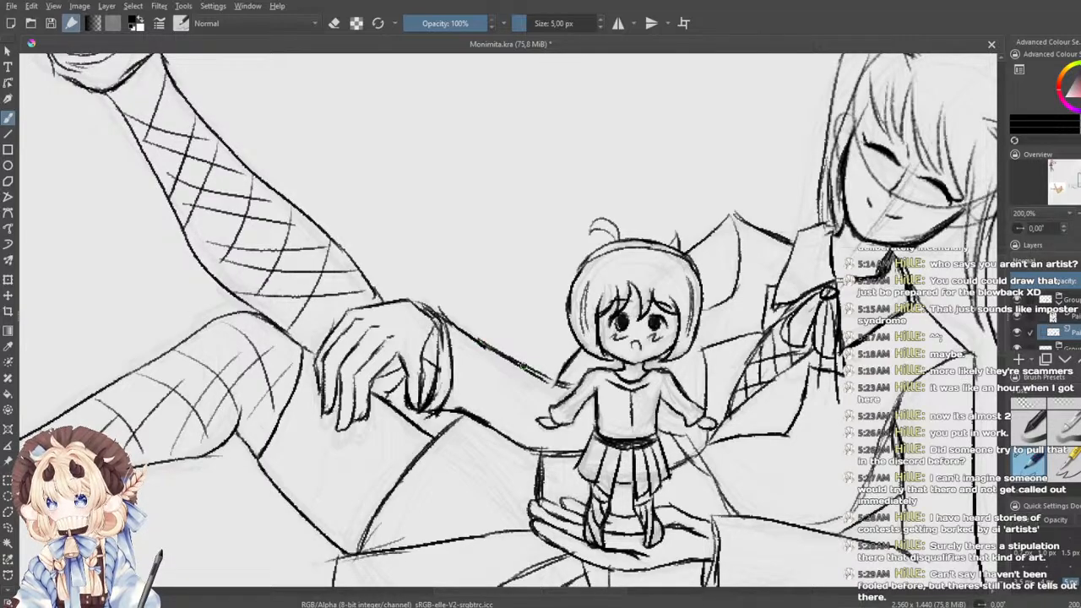
left_click_drag(478, 342, 562, 387)
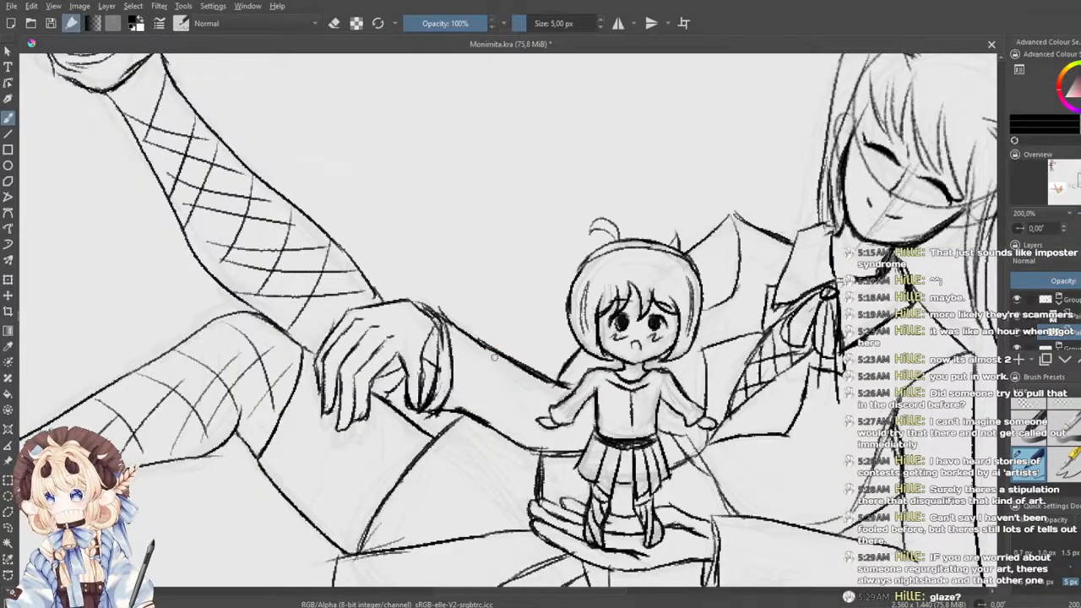
- Erase the stray horizontal mark at the front hem of the small figure's skirt on the layer above
left_click_drag(613, 391, 576, 376)
scroll(575, 376, "up", 2)
left_click_drag(585, 434, 589, 344)
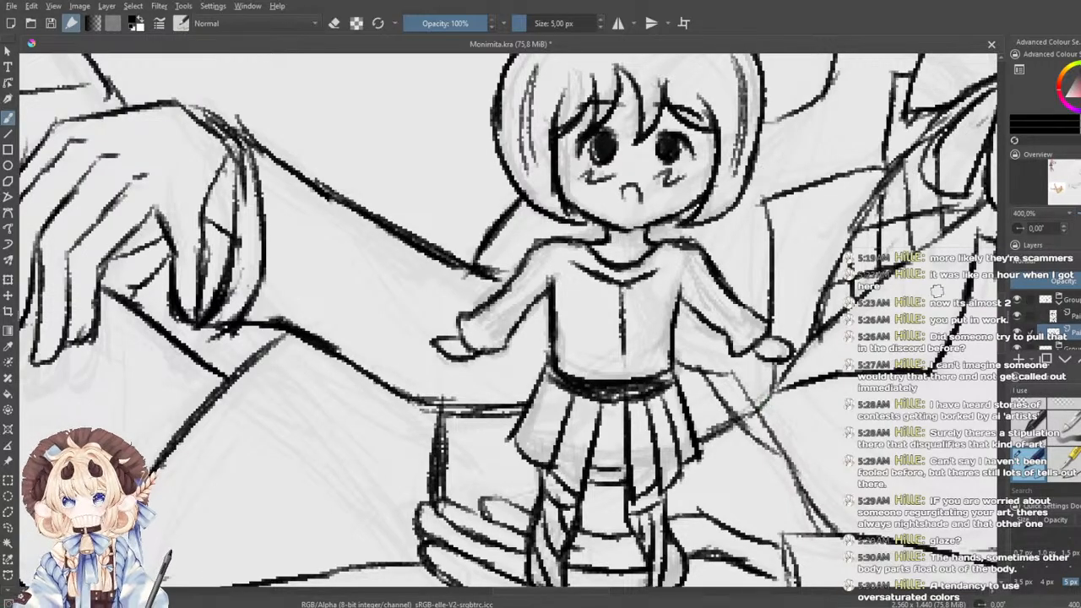
left_click(1029, 415)
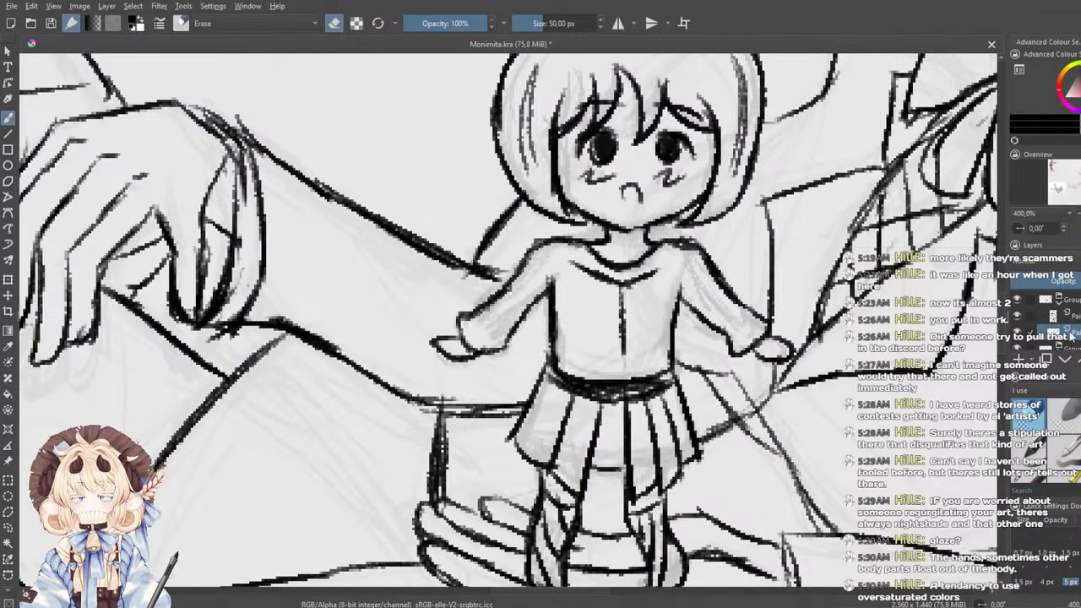
left_click(1072, 317)
left_click_drag(610, 468, 608, 473)
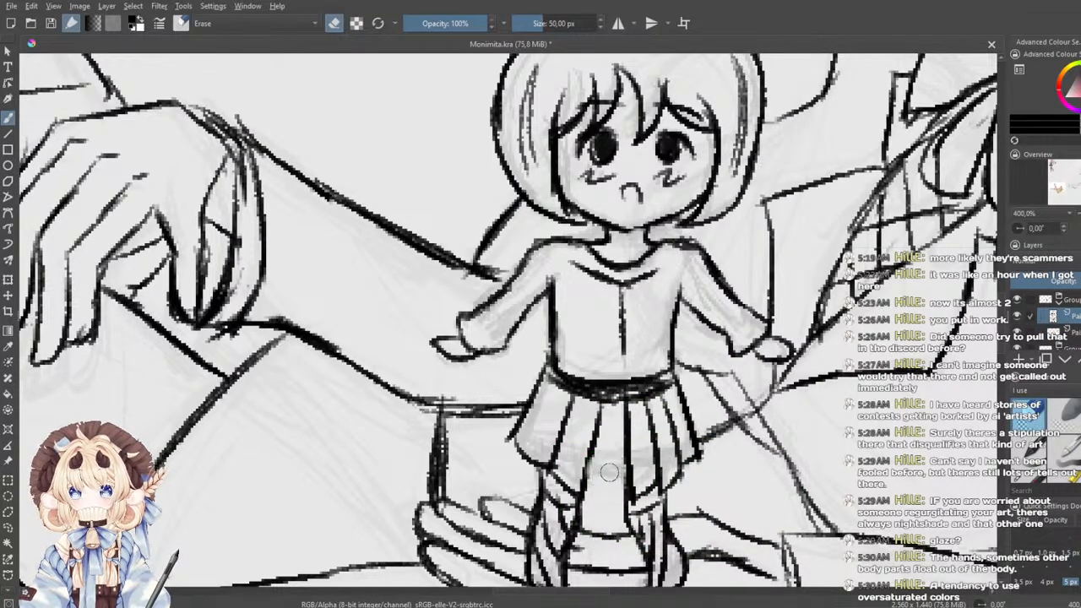
key("e")
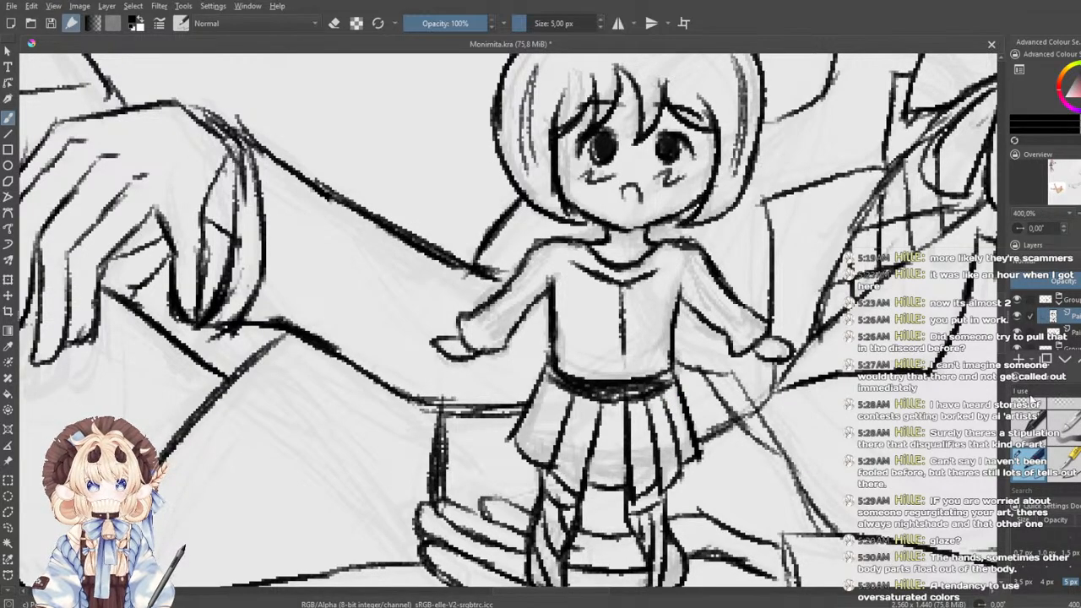
- Erase the pleats on the right side of the small figure's skirt and redraw them with a new zigzag hem
key("e")
mouse_move(689, 475)
left_mouse_down()
mouse_move(674, 485)
mouse_move(657, 424)
mouse_move(668, 447)
left_mouse_up()
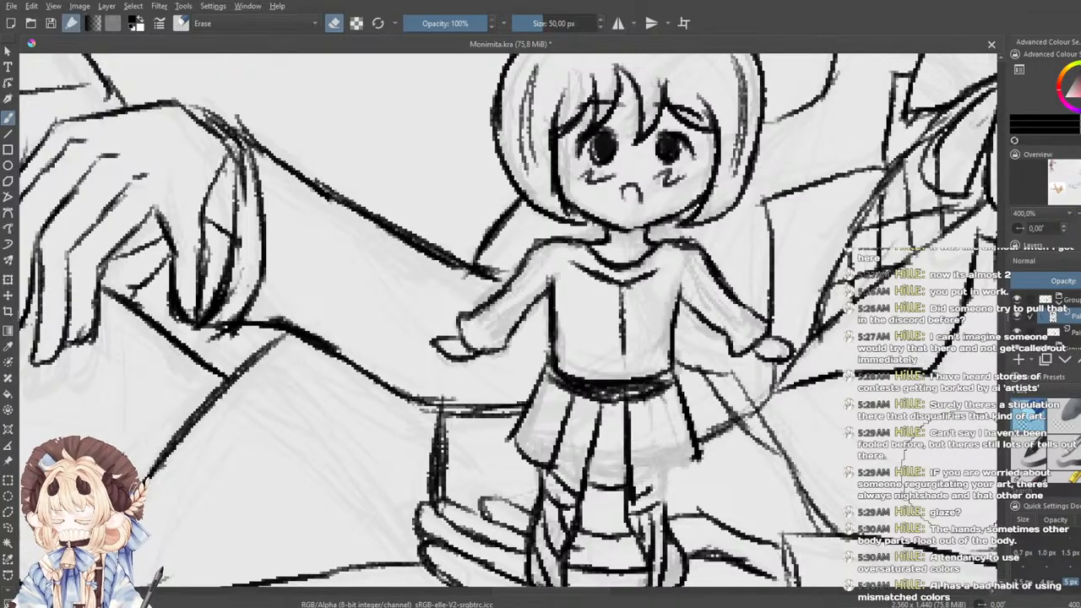
key("e")
left_click_drag(650, 404, 655, 474)
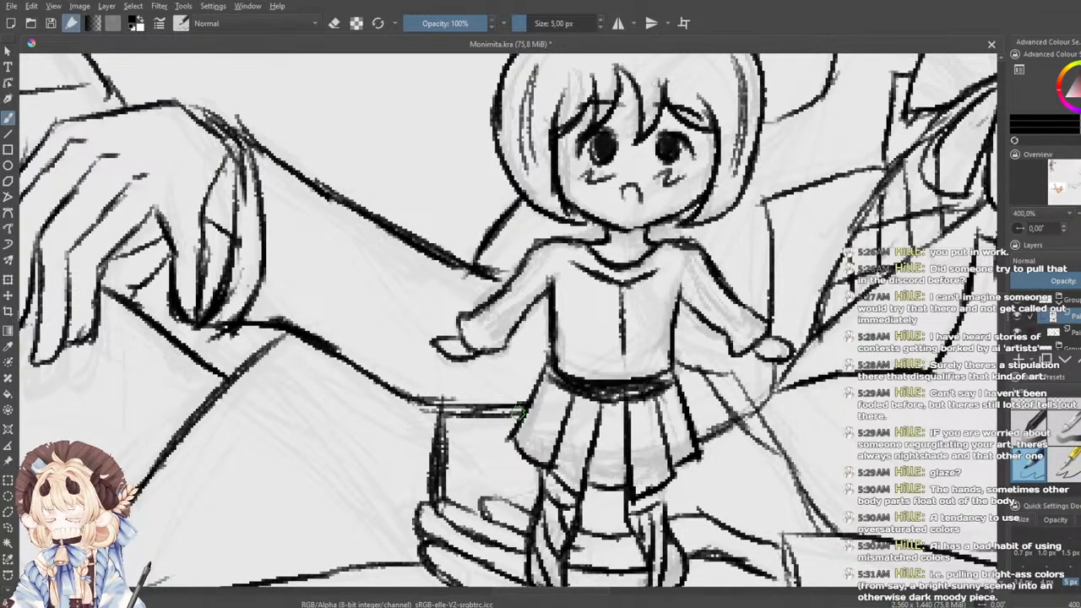
- Erase the upper part of the inner head guideline below the reclining girl's hair bow, on the layer holding her sketch
scroll(484, 457, "down", 2)
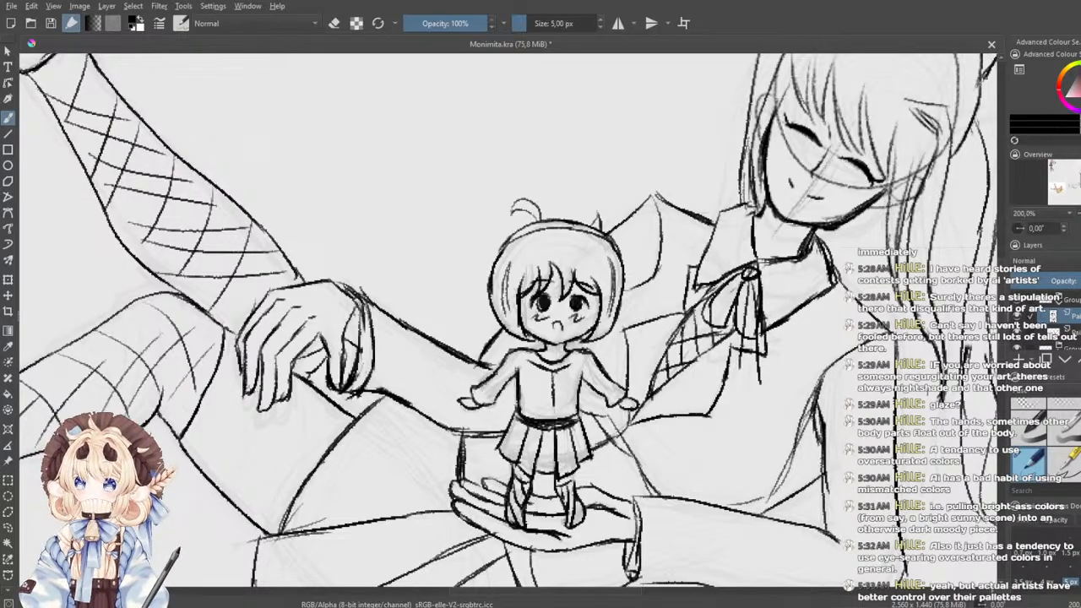
scroll(435, 522, "down", 5)
scroll(438, 534, "up", 3)
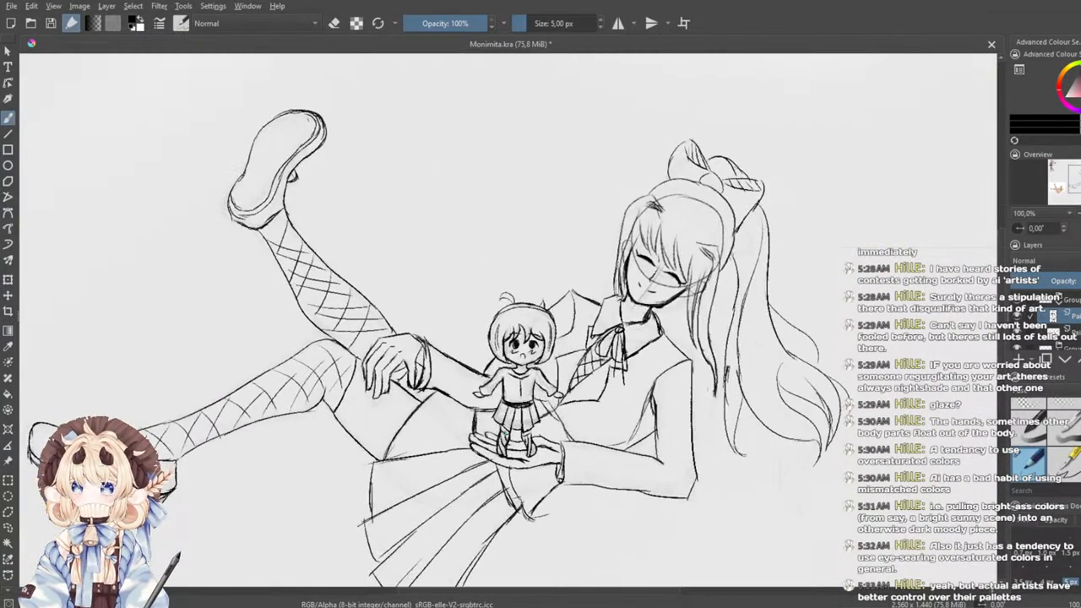
left_click_drag(553, 408, 577, 394)
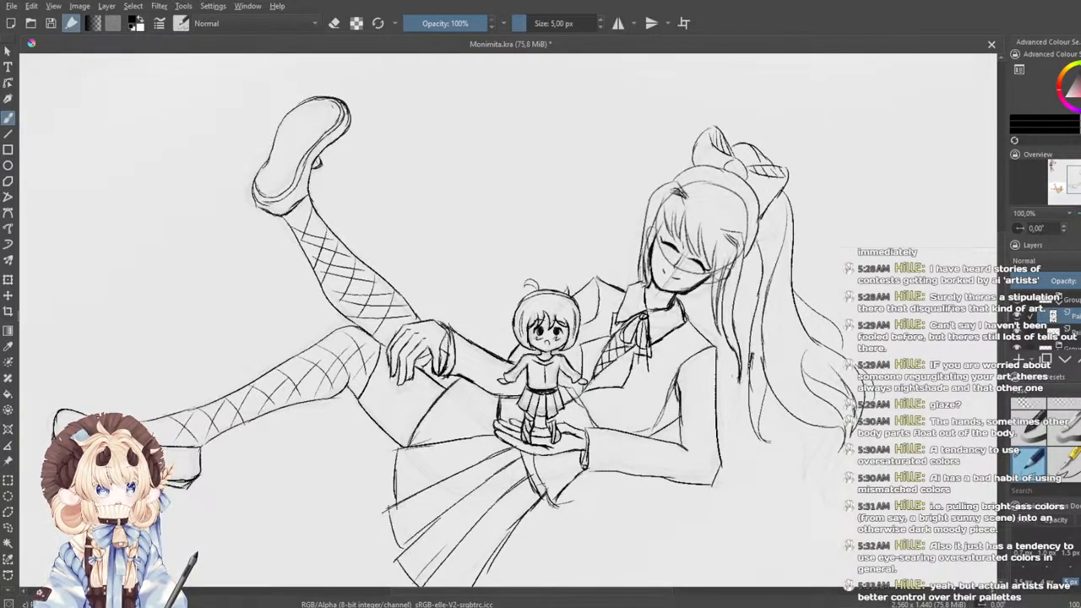
scroll(651, 321, "up", 3)
mouse_move(767, 186)
left_mouse_down()
mouse_move(650, 321)
mouse_move(768, 291)
left_mouse_up()
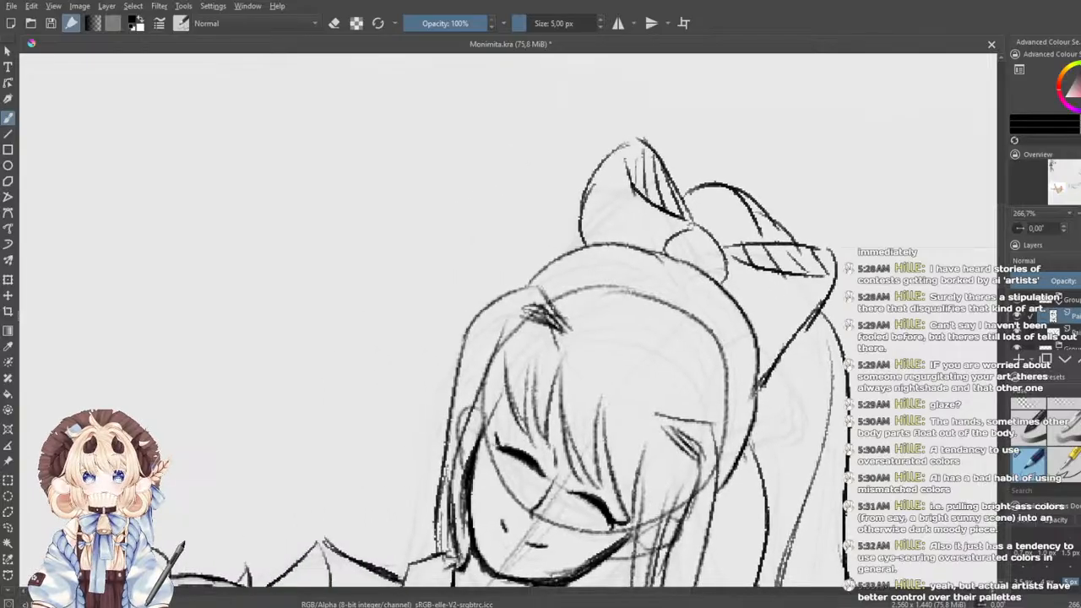
left_click(1070, 332)
left_click(1027, 412)
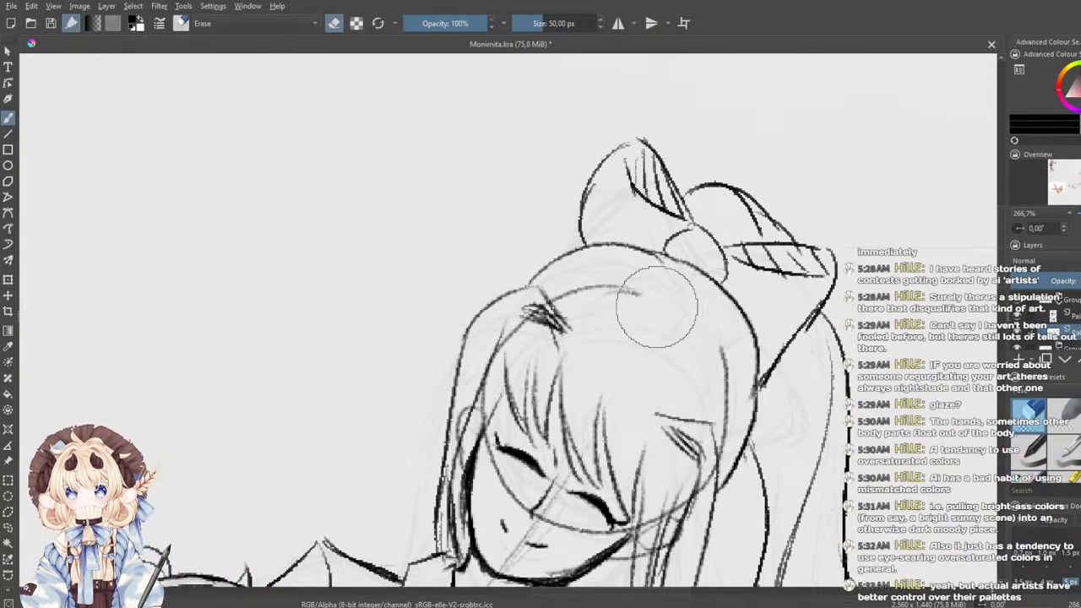
mouse_move(657, 306)
left_mouse_down()
mouse_move(637, 362)
mouse_move(604, 298)
mouse_move(526, 333)
mouse_move(500, 365)
mouse_move(519, 343)
mouse_move(661, 370)
mouse_move(704, 371)
left_mouse_up()
key("ctrl+z")
key("ctrl+z")
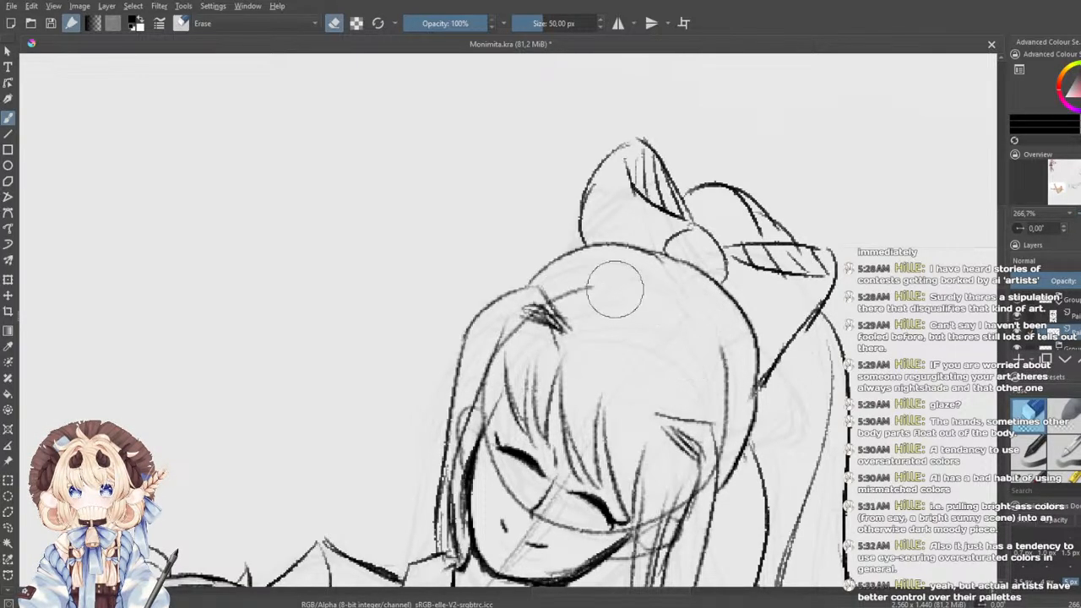
- Erase the remaining ends of the inner head guideline near the left hair parting and along the right side of the head
left_click_drag(518, 342, 509, 346)
mouse_move(677, 333)
left_mouse_down()
mouse_move(725, 384)
mouse_move(700, 454)
mouse_move(716, 404)
mouse_move(728, 403)
mouse_move(726, 447)
mouse_move(691, 505)
left_mouse_up()
key("ctrl+z")
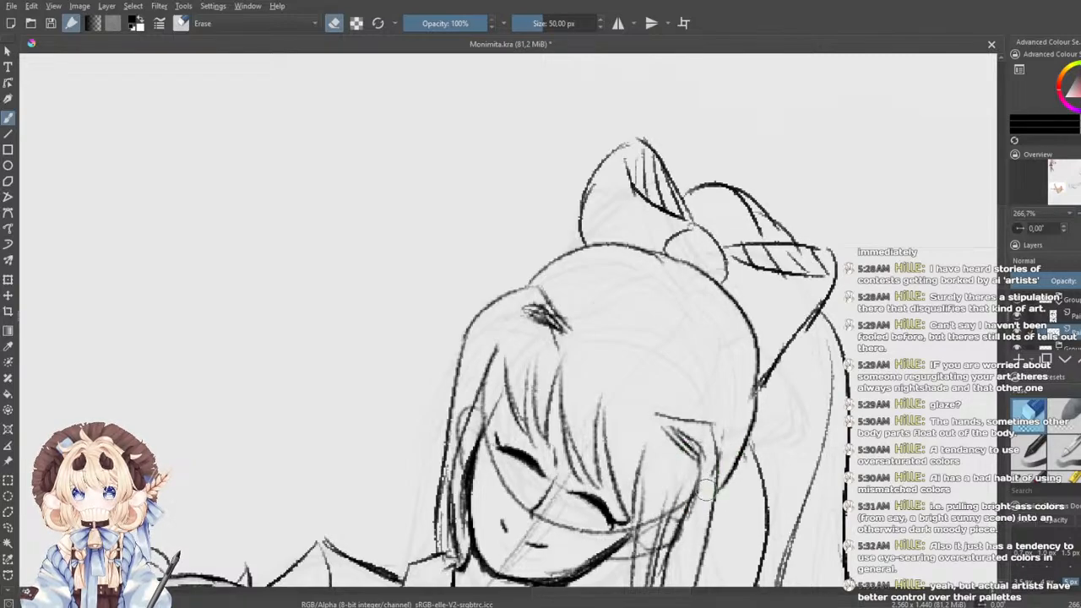
left_click_drag(692, 465, 716, 389)
- Redraw the gathered top of the reclining girl's right side lock and darken the long strands hanging beside her face
left_click(1037, 477)
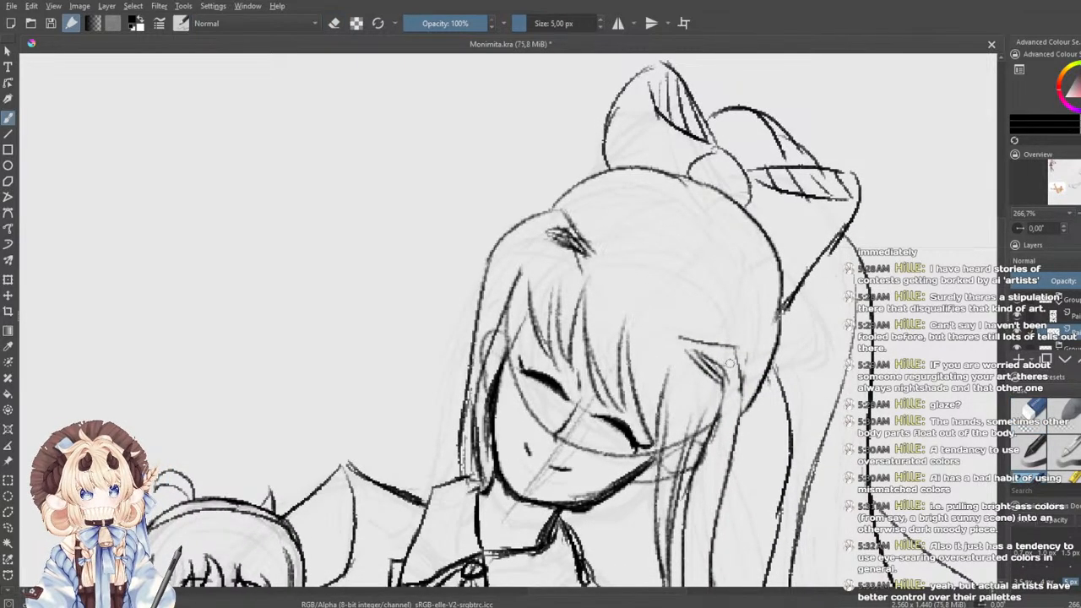
mouse_move(691, 351)
left_mouse_down()
mouse_move(719, 409)
mouse_move(714, 441)
mouse_move(736, 352)
mouse_move(739, 426)
left_mouse_up()
mouse_move(743, 378)
left_mouse_down()
mouse_move(742, 414)
mouse_move(697, 455)
left_mouse_up()
left_click_drag(698, 410, 661, 532)
key("ctrl+z")
left_click_drag(667, 381, 660, 537)
left_click_drag(656, 497, 666, 575)
left_click_drag(703, 416, 659, 556)
key("ctrl+z")
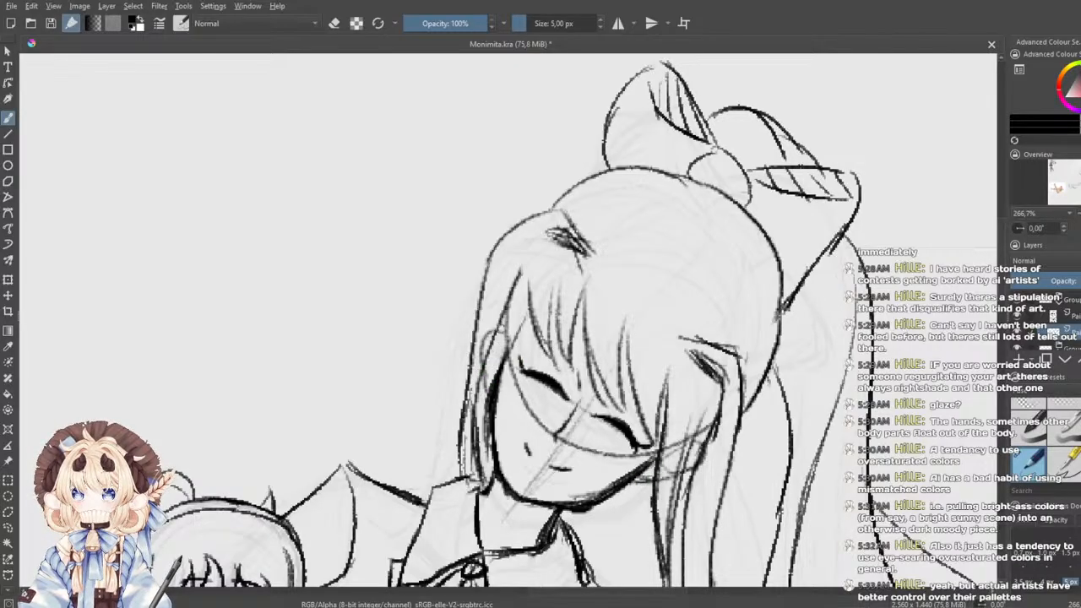
- Erase the curved eye guideline and the center guideline crossing the reclining girl's face, leaving the eyes, nose and mouth
left_click(1029, 414)
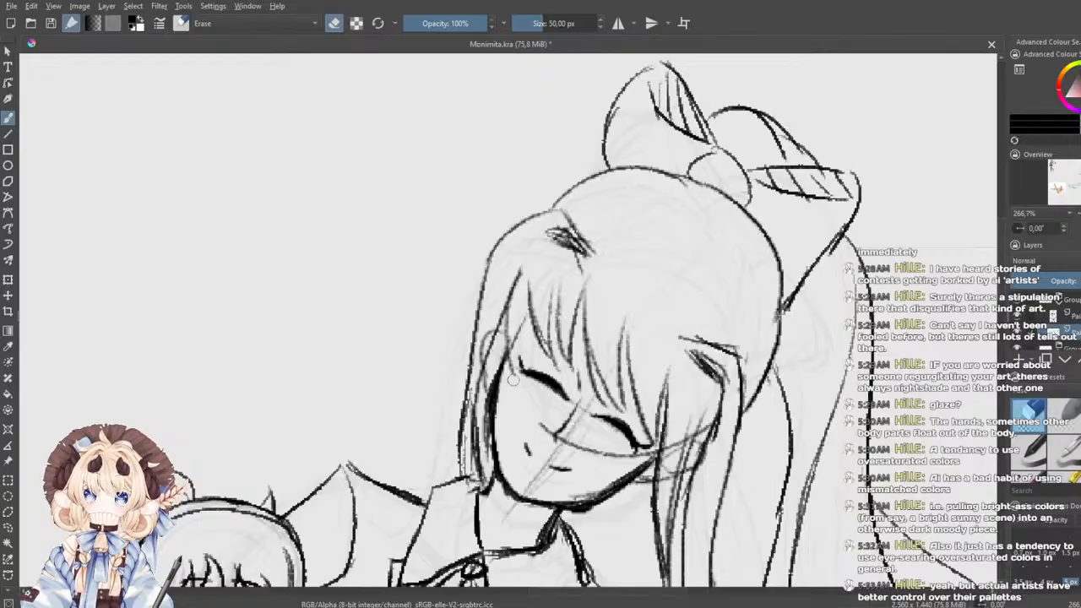
mouse_move(517, 402)
left_mouse_down()
mouse_move(579, 441)
mouse_move(590, 455)
left_mouse_up()
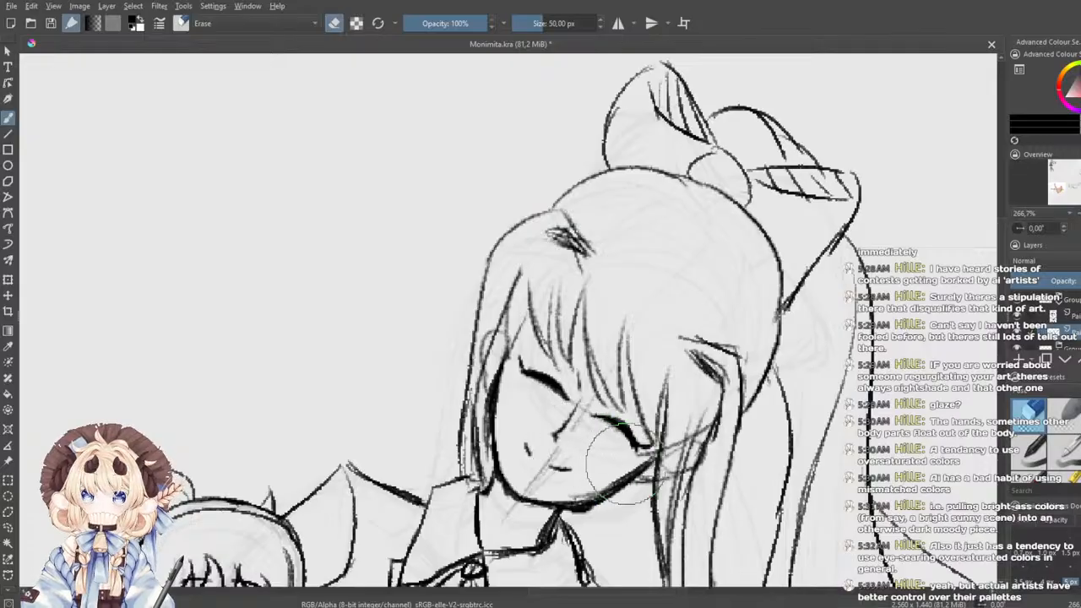
left_click_drag(517, 434, 548, 362)
mouse_move(560, 414)
left_mouse_down()
mouse_move(545, 452)
mouse_move(534, 424)
left_mouse_up()
left_click_drag(514, 357, 512, 406)
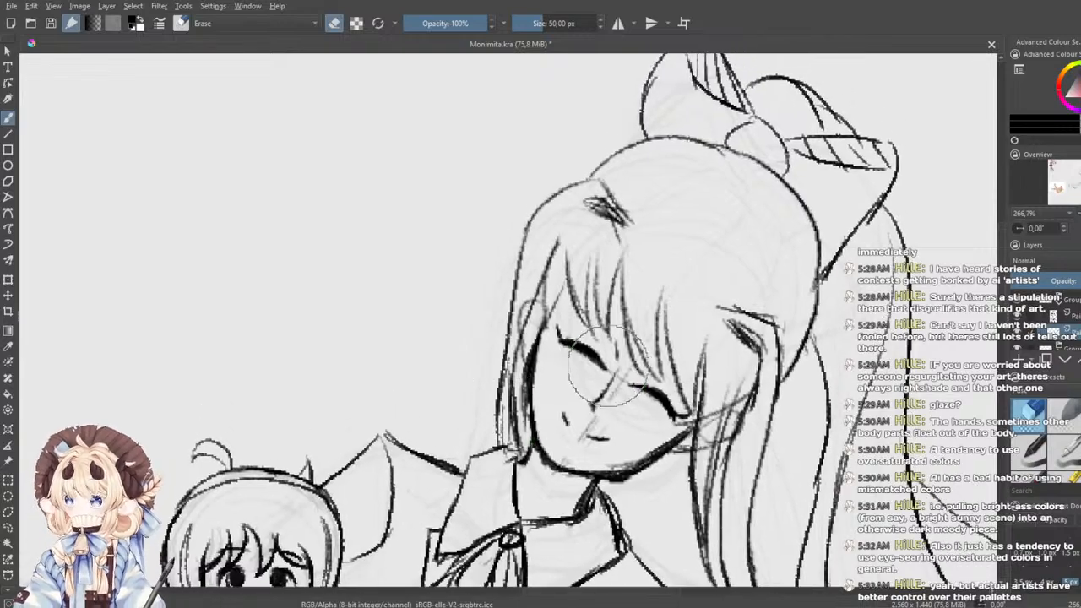
left_click_drag(629, 373, 625, 372)
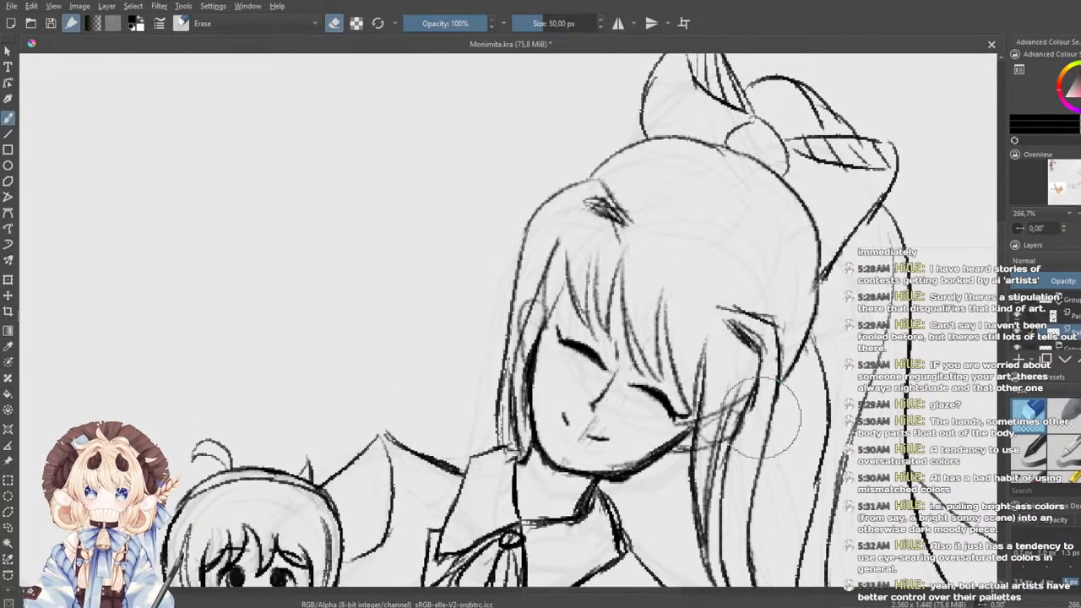
- Draw thin arched eyebrows above both closed eyes of the reclining girl, showing through her bangs
key("e")
left_click_drag(646, 353, 689, 386)
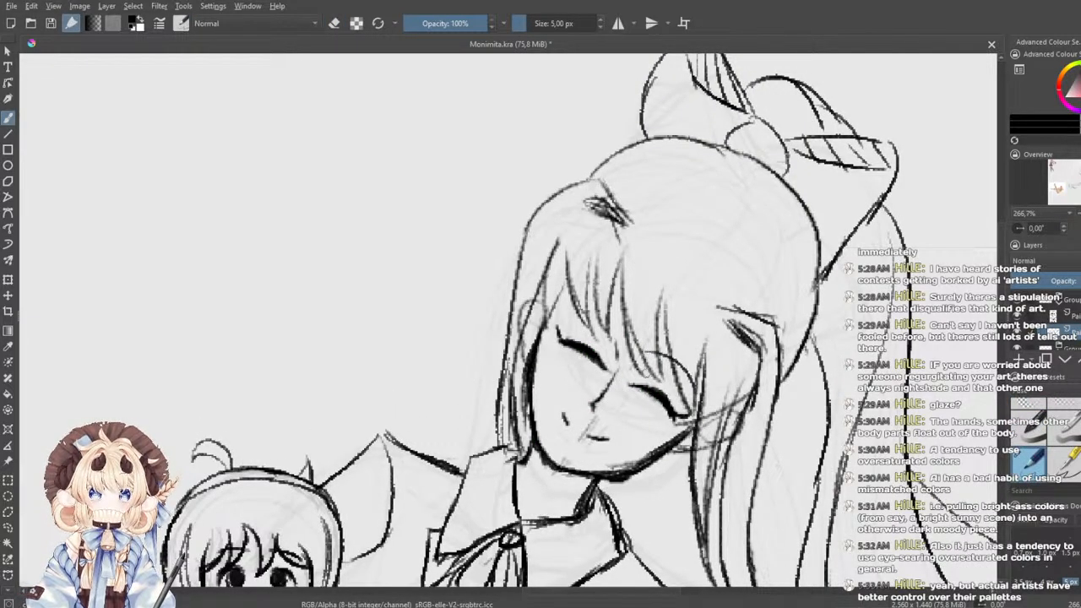
left_click_drag(628, 336, 555, 302)
key("ctrl+z")
left_click_drag(661, 347, 699, 389)
left_click_drag(621, 324, 581, 302)
key("ctrl+z")
key("ctrl+z")
left_click_drag(632, 326, 578, 302)
key("ctrl+z")
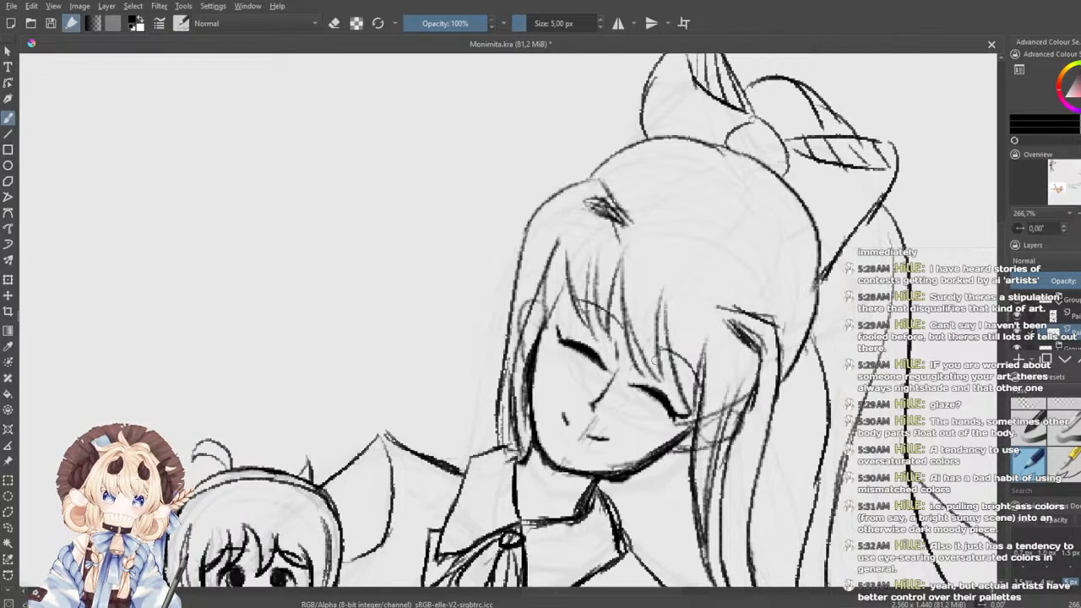
- Darken the leftmost lock of the reclining girl's bangs, ending in pointed tips above her left-hand eye
left_click_drag(566, 254, 579, 315)
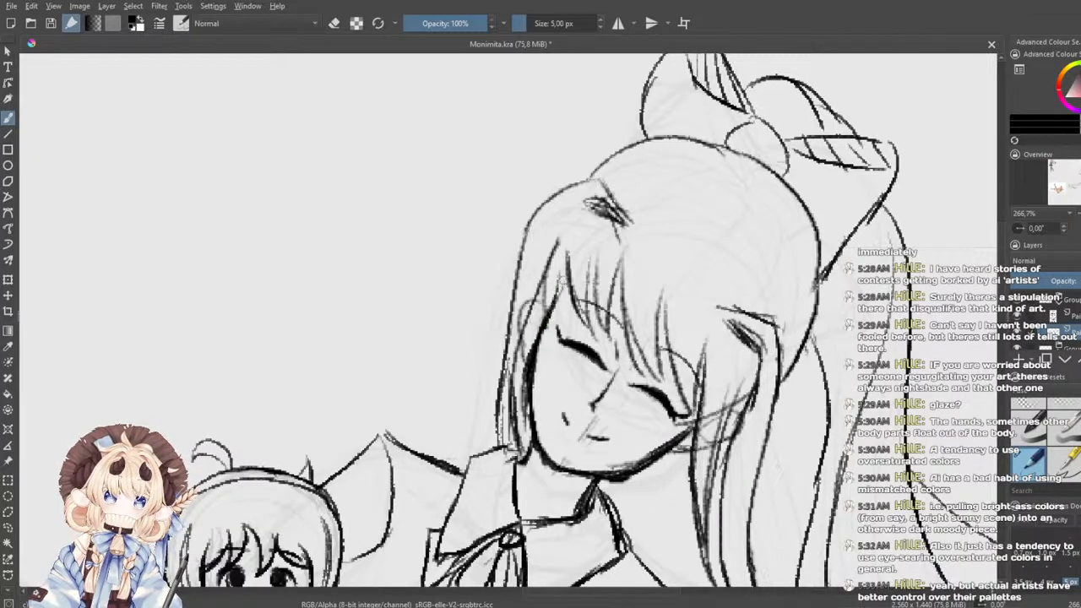
mouse_move(546, 275)
left_mouse_down()
mouse_move(573, 316)
mouse_move(570, 283)
mouse_move(574, 319)
left_mouse_up()
key("ctrl+z")
key("ctrl+z")
mouse_move(542, 277)
left_mouse_down()
mouse_move(561, 315)
mouse_move(530, 345)
left_mouse_up()
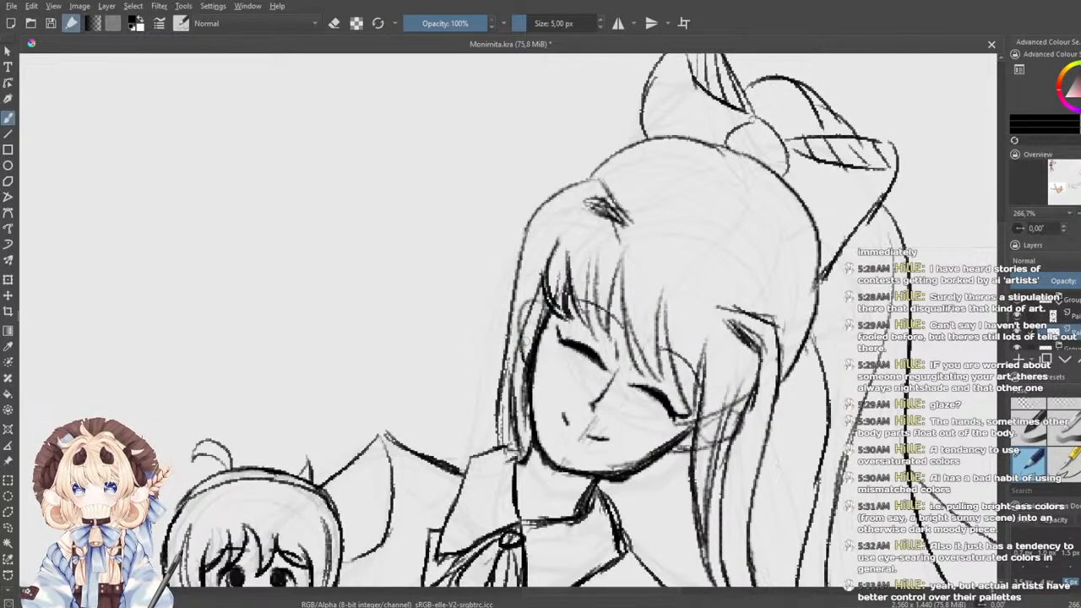
- Try to darken the strands of the left side lock between the bangs and the jaw
left_click_drag(536, 296, 509, 410)
mouse_move(505, 362)
left_mouse_down()
mouse_move(500, 412)
mouse_move(508, 375)
mouse_move(516, 448)
left_mouse_up()
left_click_drag(515, 404, 521, 448)
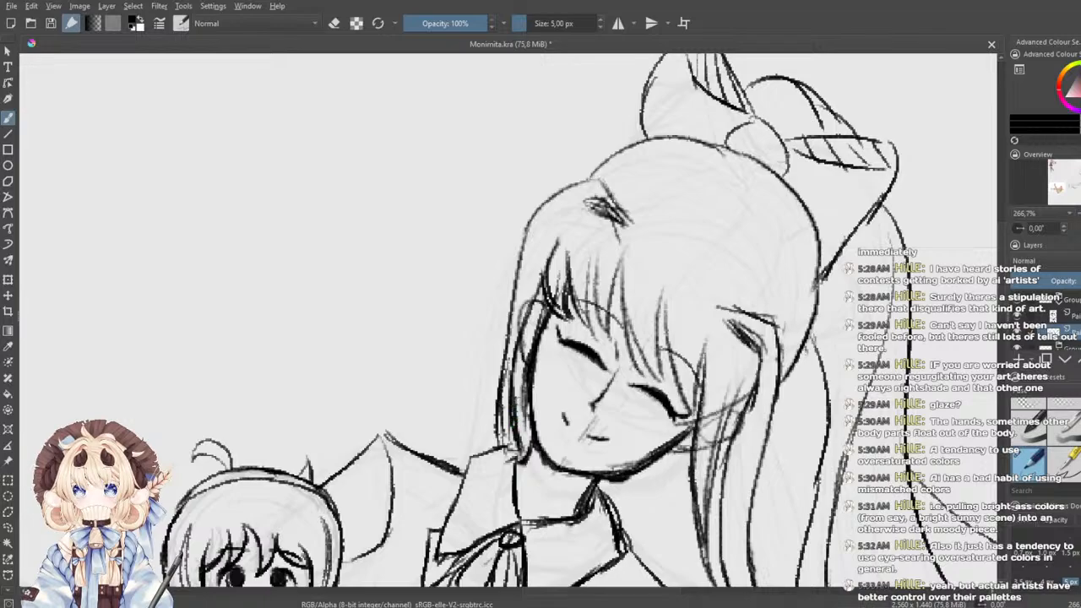
key("ctrl+z")
key("ctrl+z")
left_click_drag(539, 296, 527, 390)
left_click_drag(508, 341, 506, 411)
left_click_drag(507, 370, 516, 449)
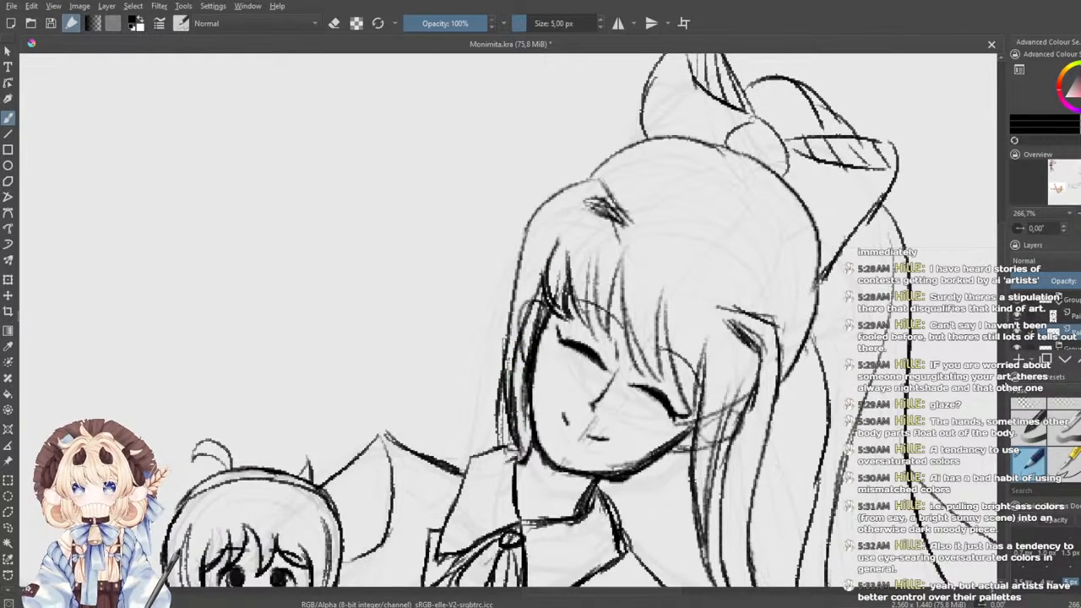
- Erase the strands of the left side lock beside the cheek and redraw the left edge of the face
key("e")
mouse_move(525, 311)
left_mouse_down()
mouse_move(537, 275)
mouse_move(496, 425)
mouse_move(501, 376)
mouse_move(499, 414)
mouse_move(514, 424)
mouse_move(527, 309)
mouse_move(508, 407)
left_mouse_up()
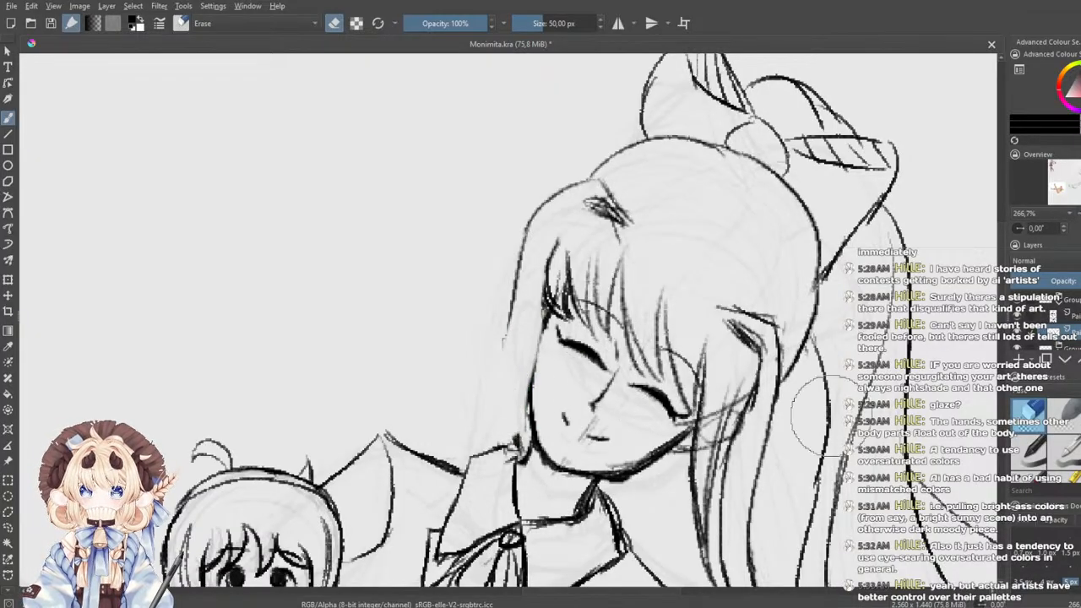
left_click(1030, 460)
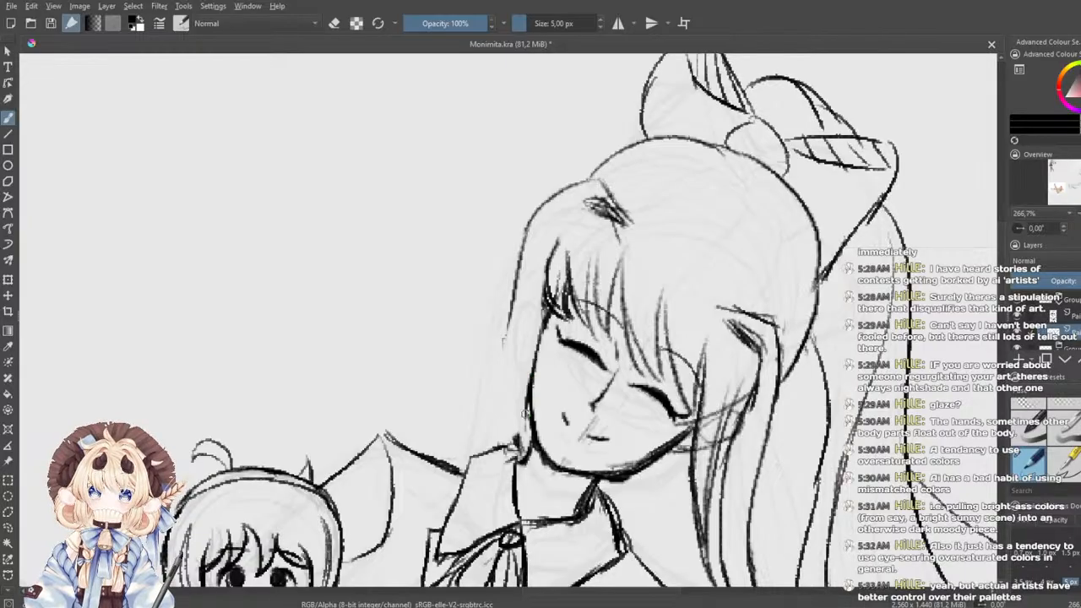
key("ctrl+z")
left_click_drag(546, 312, 524, 398)
key("ctrl+z")
mouse_move(547, 310)
left_mouse_down()
mouse_move(518, 391)
mouse_move(532, 355)
mouse_move(535, 437)
left_mouse_up()
key("ctrl+z")
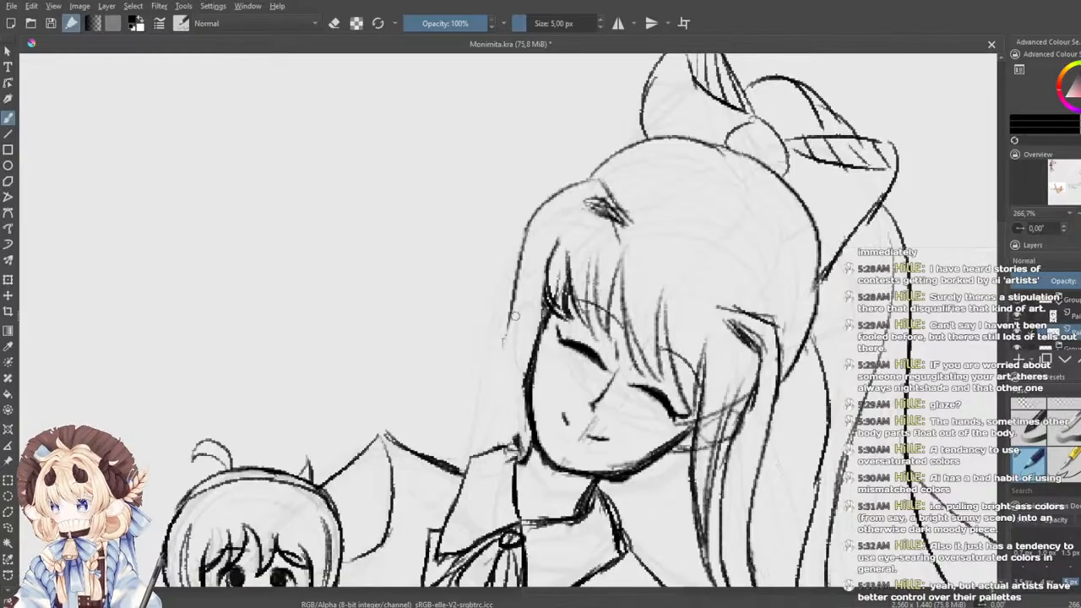
- Redraw the outer line of the left side lock from the crown down past the jaw
left_click_drag(534, 222, 504, 387)
left_click_drag(513, 336, 507, 442)
left_click_drag(508, 385, 505, 456)
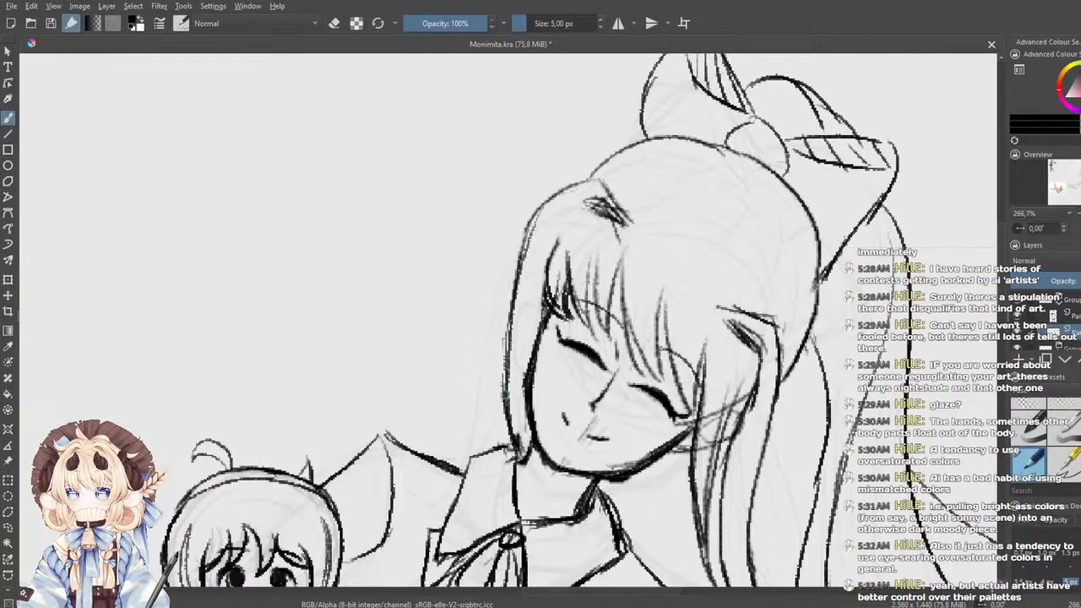
- Darken the short pointed locks of the bangs above the left-hand eye with new tapered strokes
mouse_move(556, 259)
left_mouse_down()
mouse_move(549, 317)
mouse_move(597, 331)
left_mouse_up()
key("ctrl+z")
left_click_drag(568, 268, 596, 333)
left_click_drag(600, 260, 611, 340)
key("ctrl+z")
key("ctrl+z")
left_click_drag(598, 265, 603, 333)
key("ctrl+z")
left_click_drag(569, 265, 589, 331)
key("ctrl+z")
left_click_drag(577, 294, 593, 332)
left_click_drag(594, 277, 607, 333)
- Redraw the central lock of the bangs with darker strokes tapering to a tip between the closed eyes
mouse_move(626, 257)
left_mouse_down()
mouse_move(609, 337)
mouse_move(646, 382)
left_mouse_up()
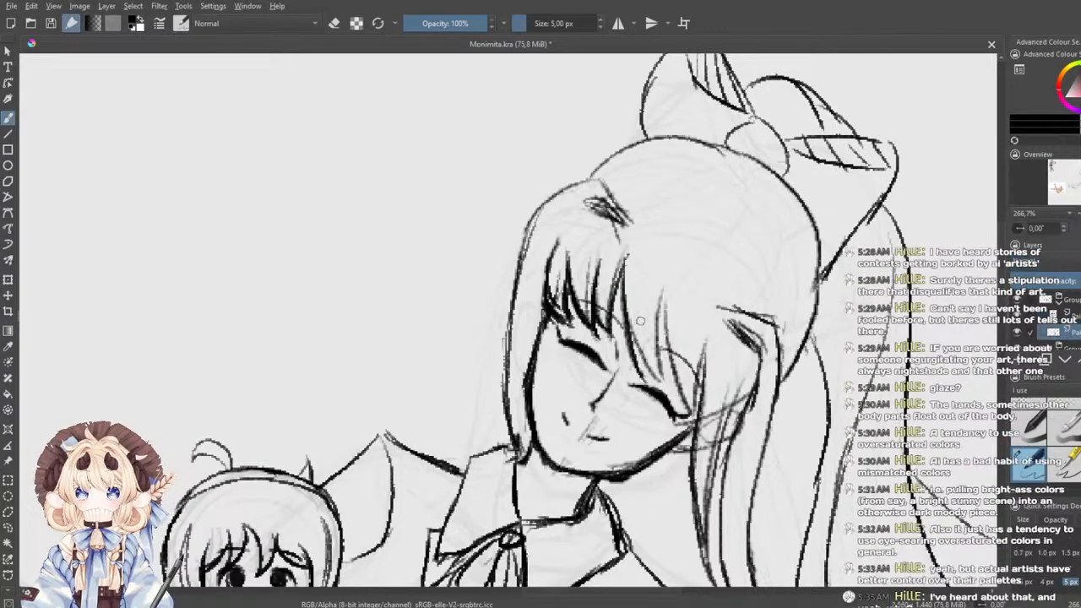
left_click_drag(628, 257, 642, 355)
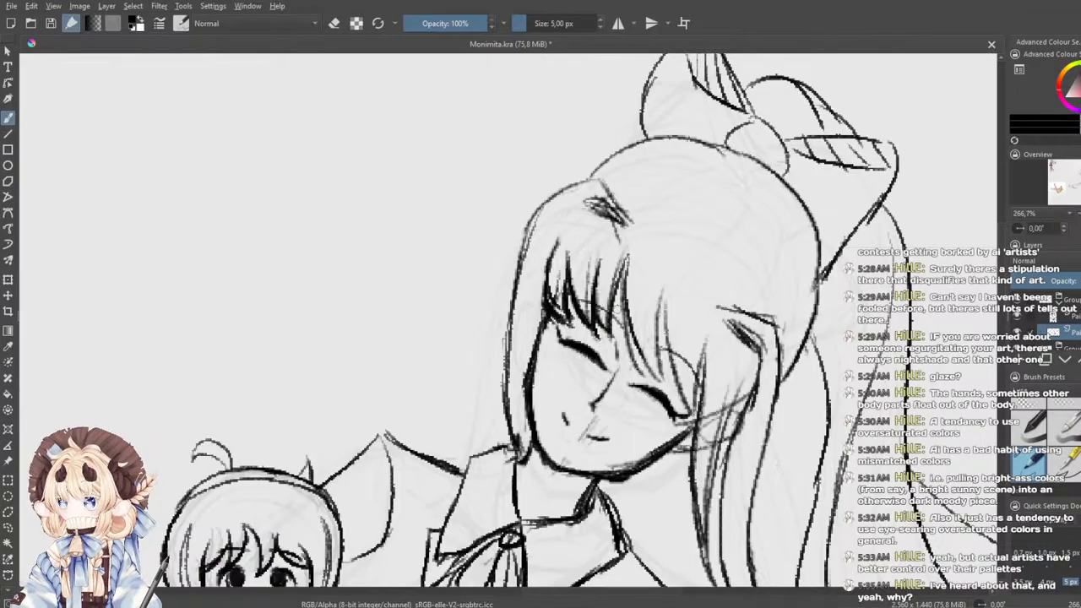
key("ctrl+z")
key("ctrl+z")
left_click_drag(626, 259, 610, 337)
key("ctrl+z")
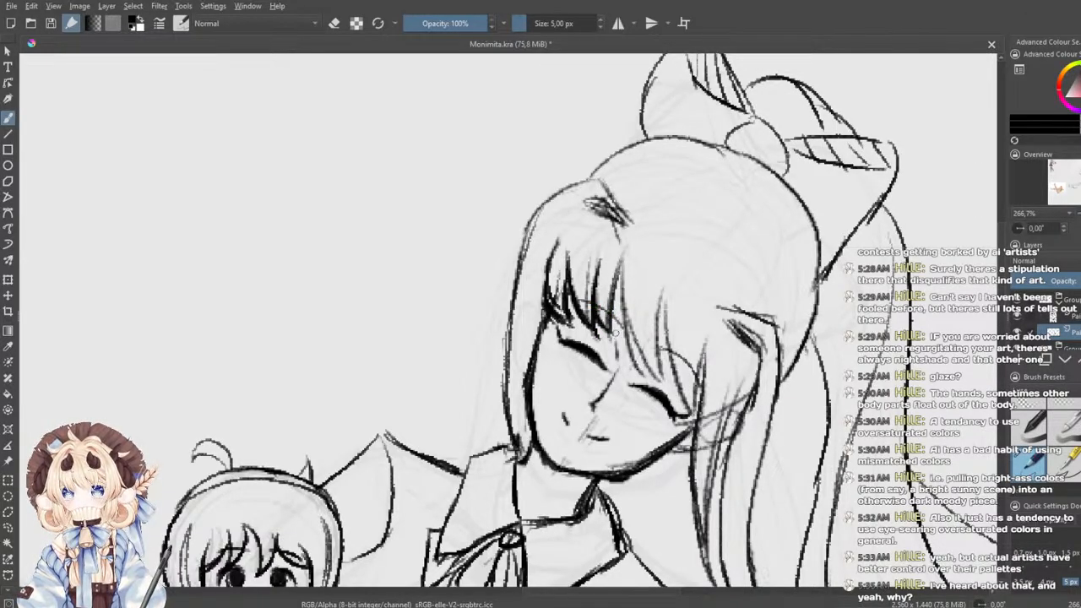
mouse_move(623, 258)
left_mouse_down()
mouse_move(640, 372)
mouse_move(634, 364)
left_mouse_up()
left_click_drag(627, 306, 663, 380)
left_click_drag(662, 294, 664, 375)
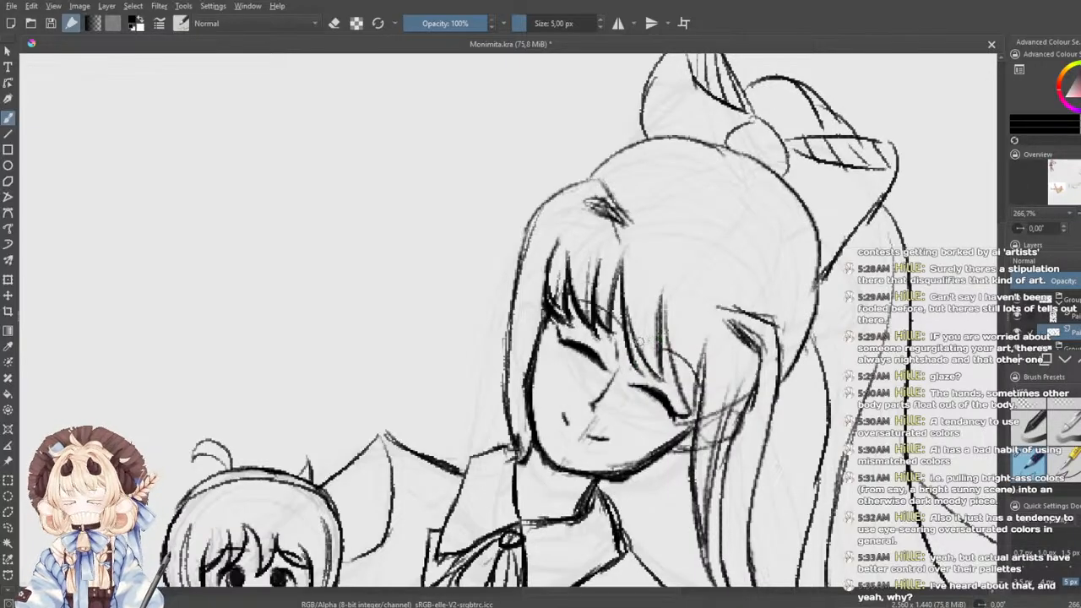
- Redraw the bangs lock above the right-hand eye with darker strokes sweeping down to the eye's outer corner
left_click_drag(666, 313, 686, 386)
key("ctrl+z")
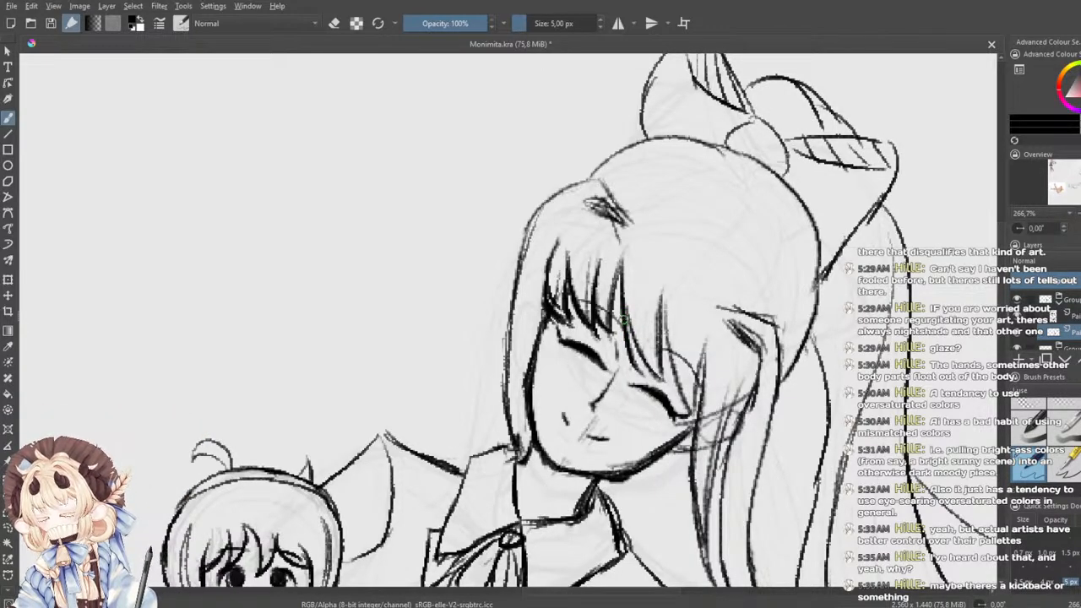
left_click_drag(664, 305, 684, 409)
key("ctrl+z")
key("ctrl+z")
key("ctrl+z")
left_click_drag(665, 296, 659, 375)
mouse_move(666, 311)
left_mouse_down()
mouse_move(660, 383)
mouse_move(675, 362)
mouse_move(690, 407)
left_mouse_up()
left_click_drag(677, 358, 697, 414)
left_click_drag(706, 359, 699, 412)
key("ctrl+z")
- Rework the upper strands of the right side lock where it falls beside the face
mouse_move(705, 339)
left_mouse_down()
mouse_move(699, 392)
mouse_move(653, 256)
left_mouse_up()
key("ctrl+z")
left_click_drag(719, 255, 689, 358)
key("ctrl+z")
left_click_drag(733, 258, 688, 340)
mouse_move(706, 297)
left_mouse_down()
mouse_move(678, 430)
mouse_move(686, 473)
left_mouse_up()
key("ctrl+z")
- Redraw the long inner strand of the right side lock from beside the eye down to the shoulder
left_click_drag(666, 344, 679, 489)
key("ctrl+z")
left_click_drag(662, 350, 681, 513)
key("ctrl+z")
left_click_drag(664, 360, 685, 547)
key("ctrl+z")
mouse_move(662, 363)
left_mouse_down()
mouse_move(662, 404)
mouse_move(687, 539)
left_mouse_up()
key("ctrl+z")
left_click_drag(667, 372, 684, 534)
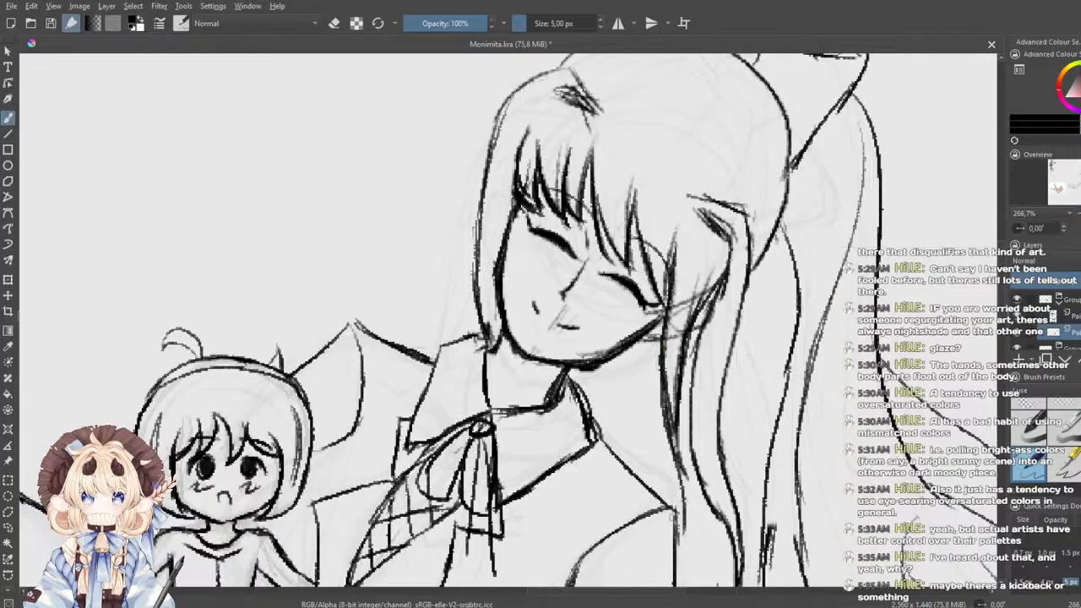
left_click_drag(674, 441, 683, 544)
key("ctrl+z")
left_click_drag(674, 422, 691, 563)
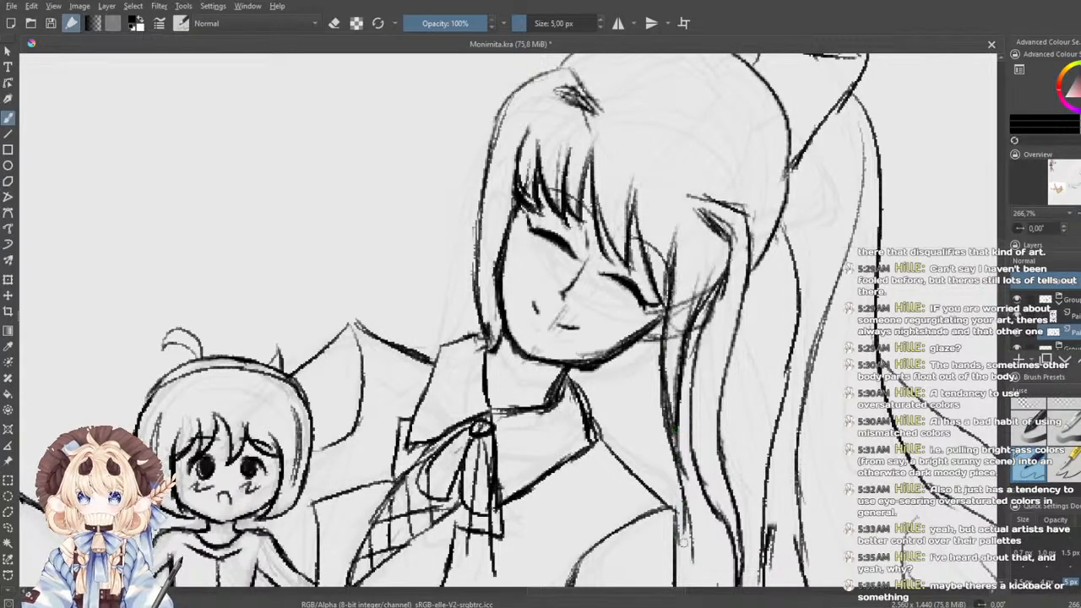
- Draw the wispy pointed ends of the right side lock's inner strands over the shoulder
left_click_drag(622, 374, 618, 319)
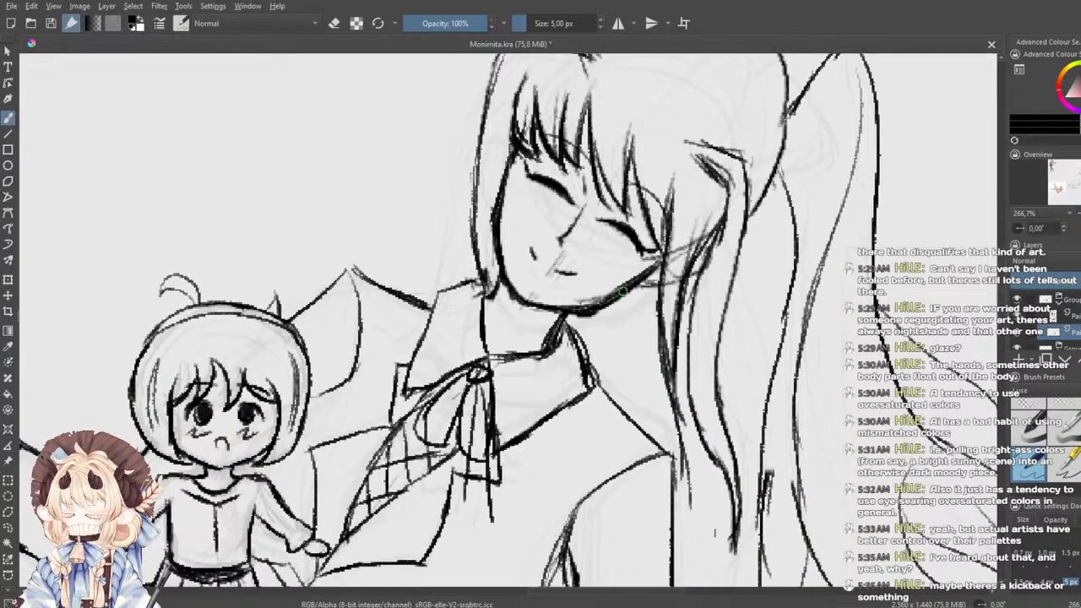
mouse_move(642, 377)
left_mouse_down()
mouse_move(614, 349)
mouse_move(660, 465)
left_mouse_up()
key("ctrl+z")
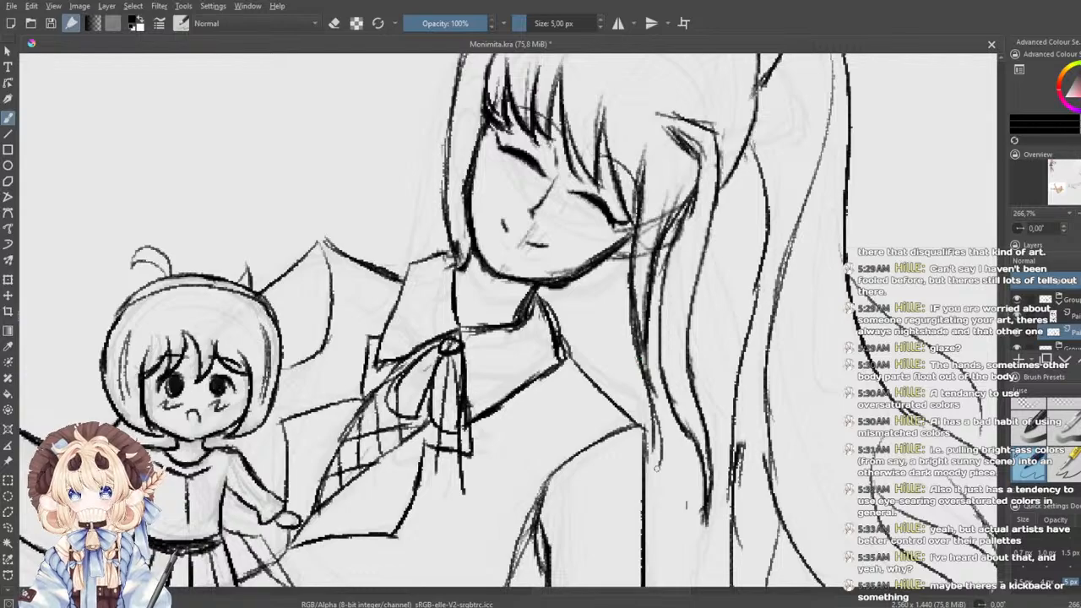
mouse_move(647, 375)
left_mouse_down()
mouse_move(673, 460)
mouse_move(660, 486)
left_mouse_up()
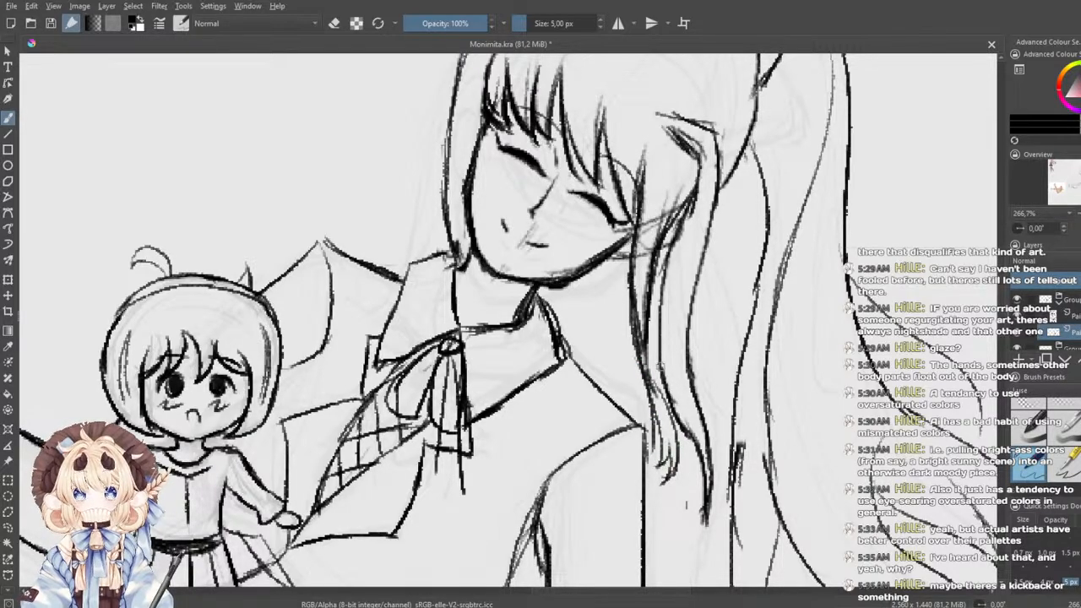
left_click_drag(656, 383, 674, 448)
- Sketch a curved line from below the chin down along the outer right side of the reclining girl's collar
left_click_drag(590, 386, 608, 497)
left_click_drag(583, 393, 605, 465)
key("ctrl+z")
left_click_drag(572, 395, 610, 480)
key("ctrl+z")
mouse_move(567, 394)
left_mouse_down()
mouse_move(611, 455)
mouse_move(610, 487)
left_mouse_up()
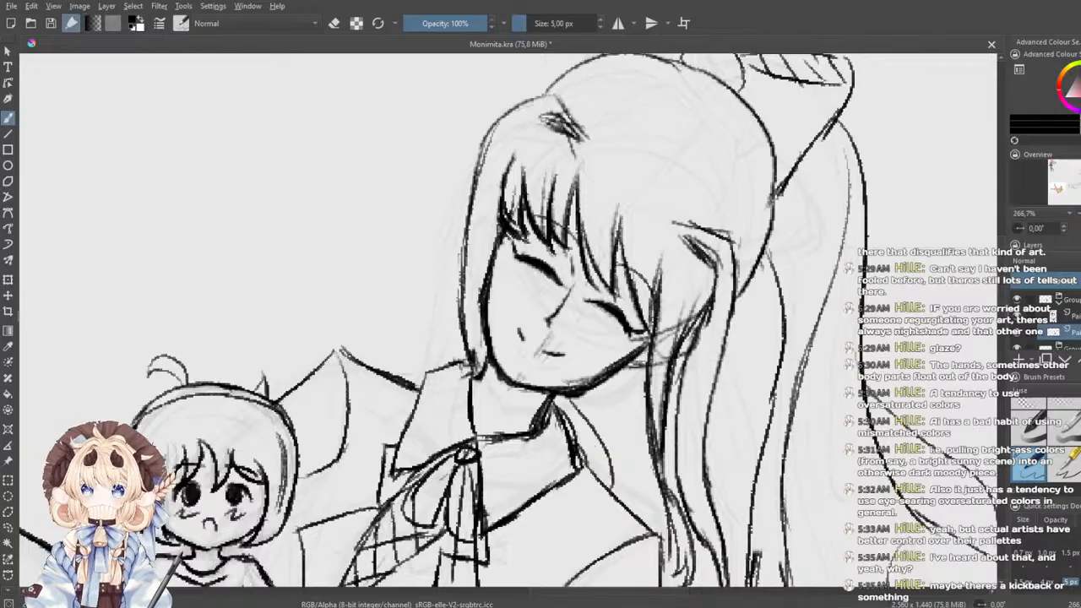
key("ctrl+z")
mouse_move(566, 396)
left_mouse_down()
mouse_move(598, 448)
mouse_move(605, 494)
left_mouse_up()
key("ctrl+z")
left_click_drag(571, 410, 604, 485)
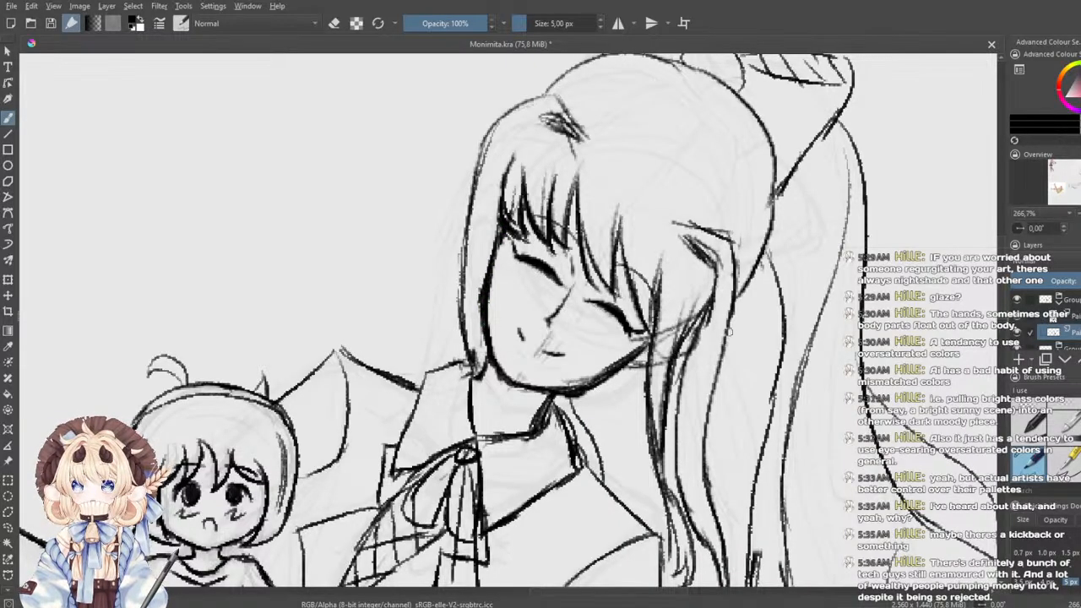
- Erase the thick middle part of the face's left contour and redraw the cheek with a thinner line
key("e")
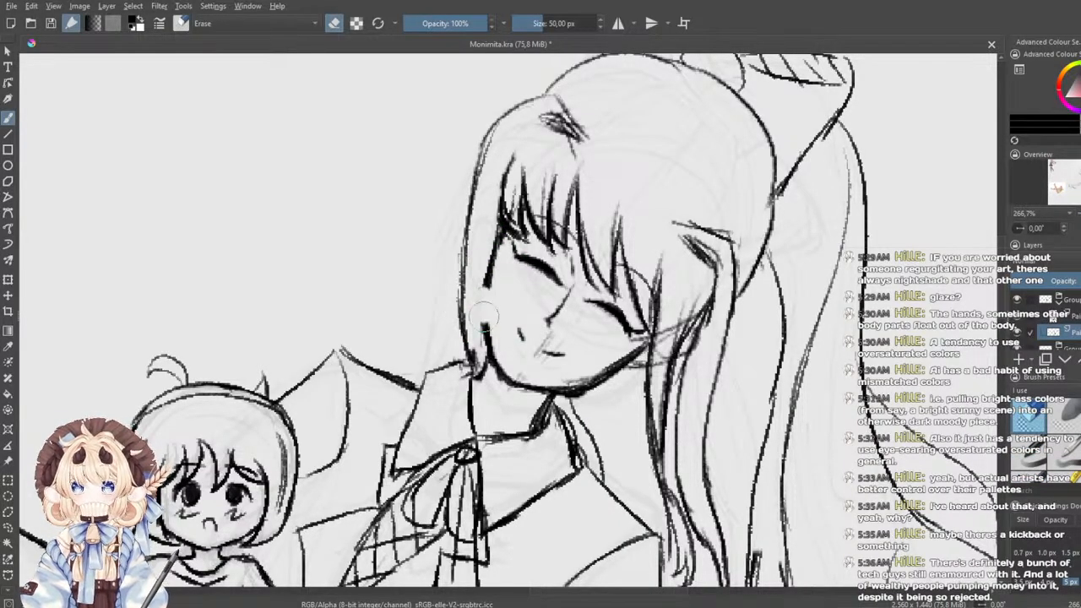
key("e")
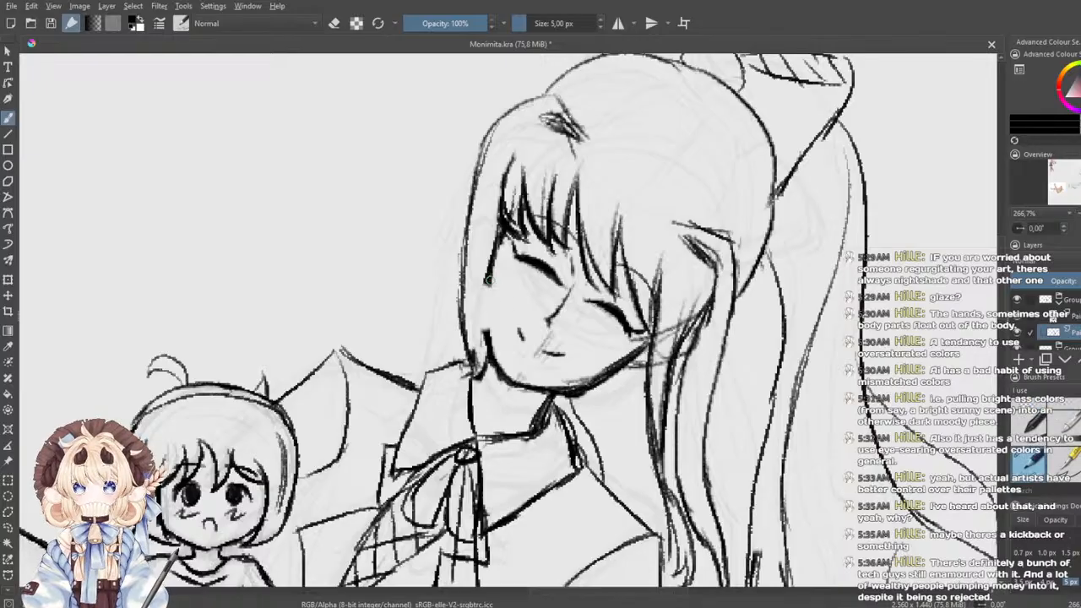
key("ctrl+z")
left_click_drag(488, 274, 488, 331)
key("ctrl+z")
key("ctrl+z")
left_click_drag(490, 263, 486, 314)
key("ctrl+z")
left_click_drag(489, 265, 487, 333)
left_click_drag(487, 269, 483, 318)
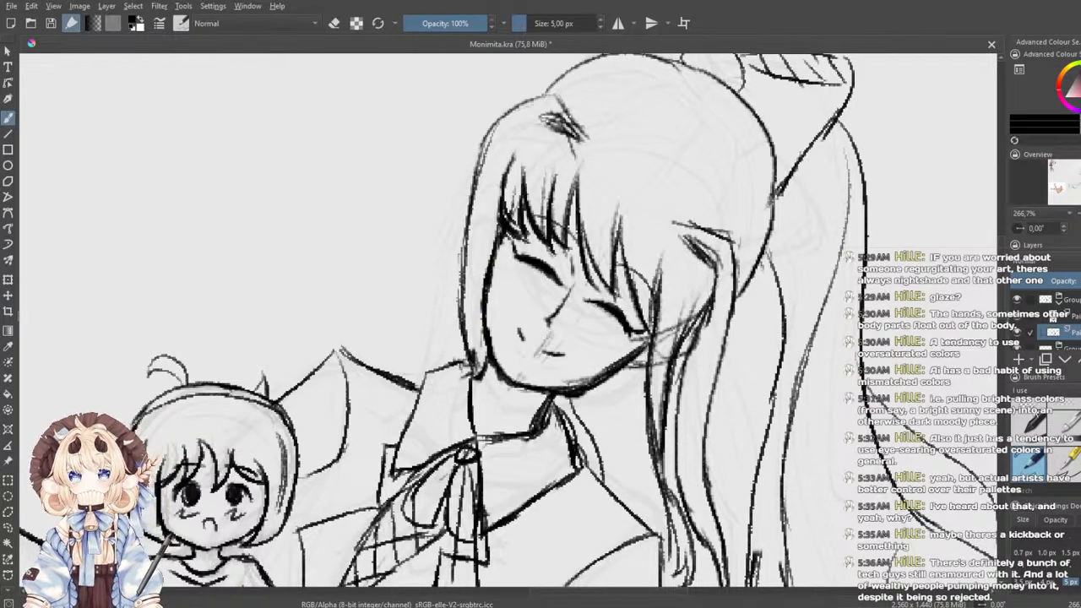
- Erase the thick jawline right of the chin and redraw it as a thinner curve up toward the side lock
key("e")
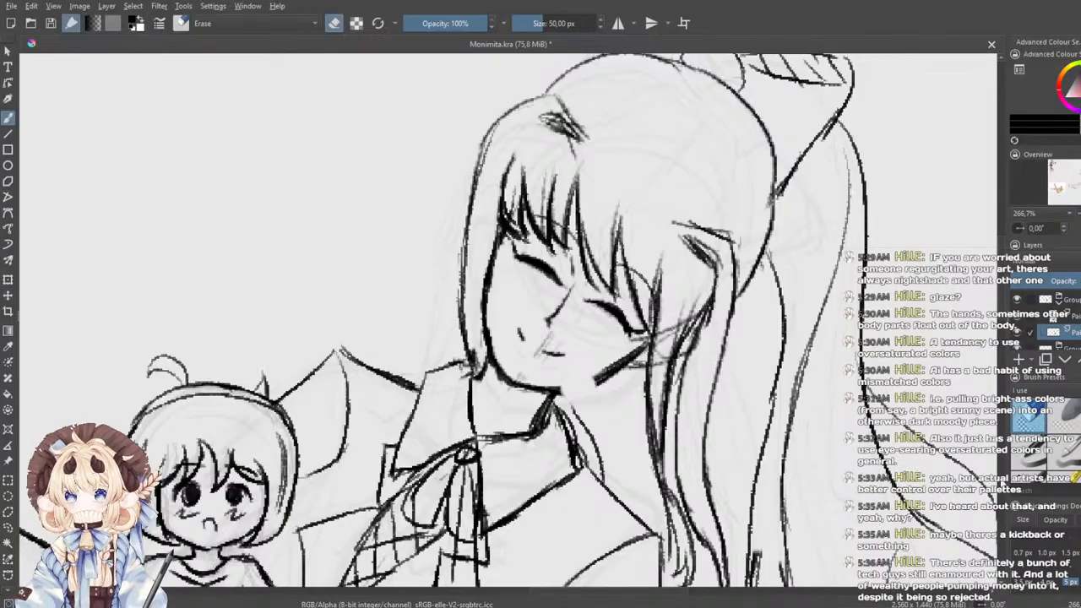
left_click(1027, 476)
mouse_move(552, 392)
left_mouse_down()
mouse_move(613, 375)
mouse_move(601, 378)
left_mouse_up()
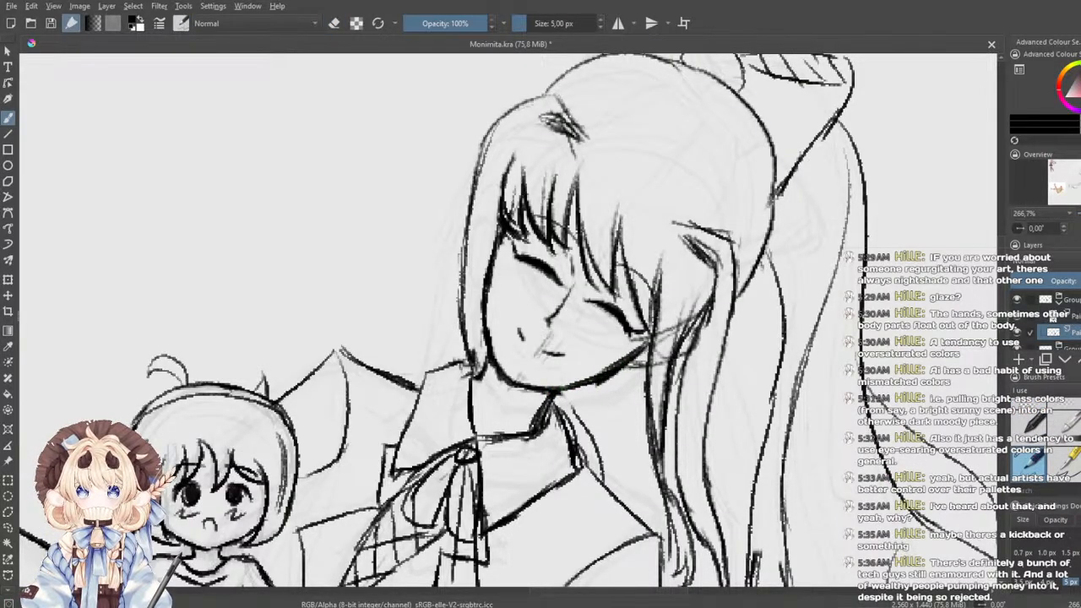
key("e")
mouse_move(609, 392)
left_mouse_down()
mouse_move(613, 385)
mouse_move(601, 394)
left_mouse_up()
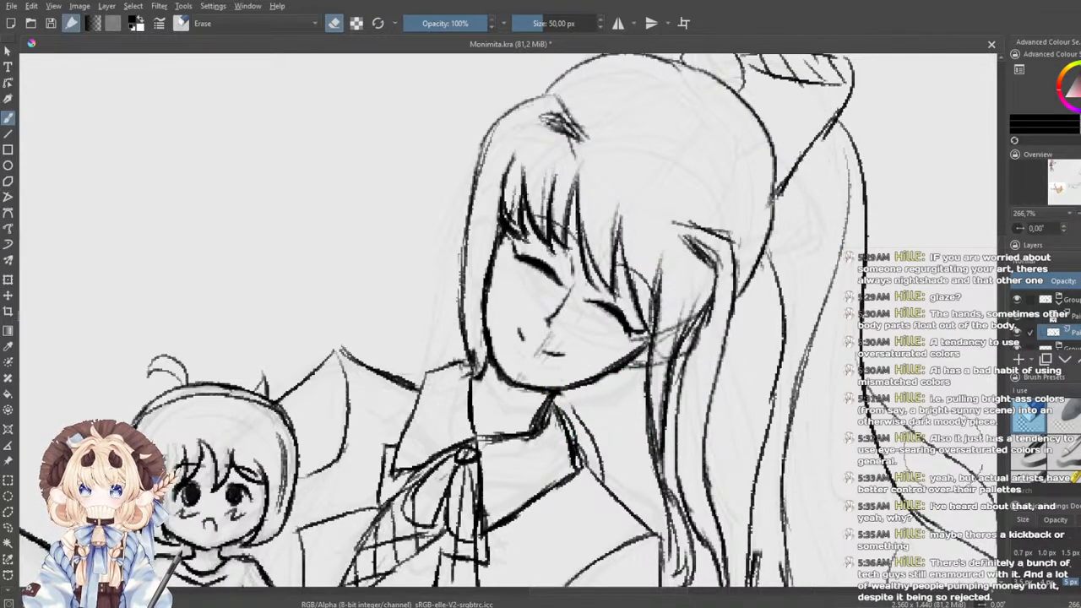
key("e")
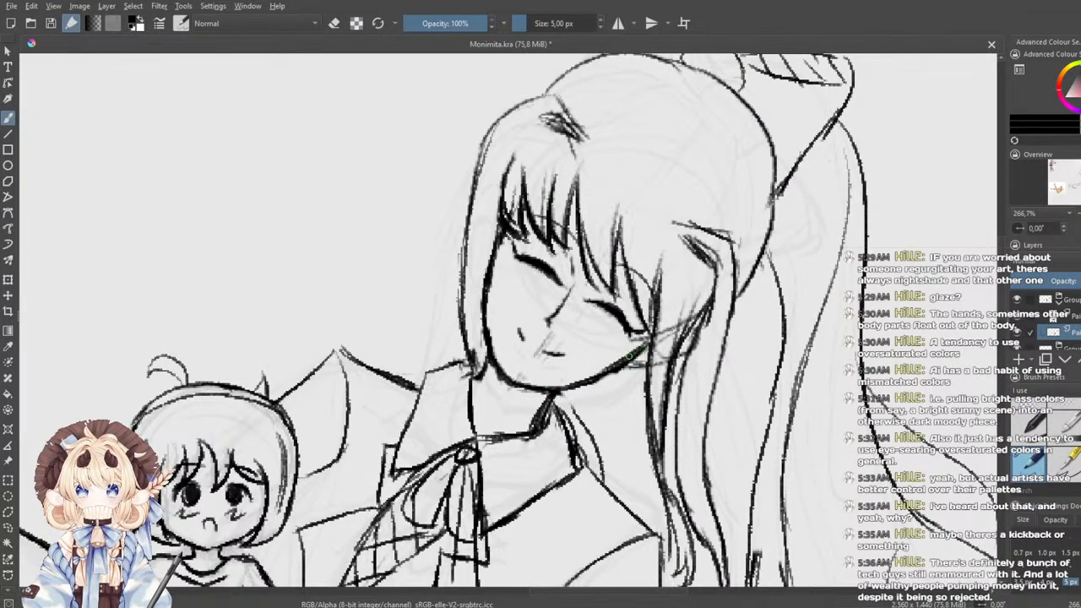
left_click_drag(611, 370, 643, 365)
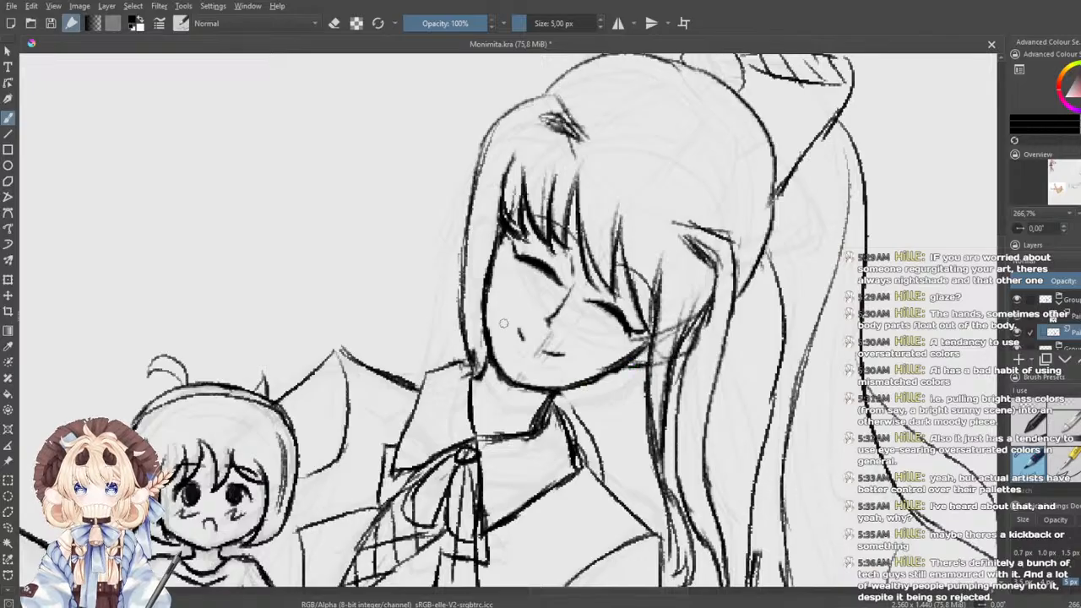
- Draw an inner strand of the left side lock along the cheek down to the jaw
scroll(470, 311, "up", 1)
left_click_drag(501, 237, 491, 372)
key("ctrl+z")
left_click_drag(494, 302, 479, 409)
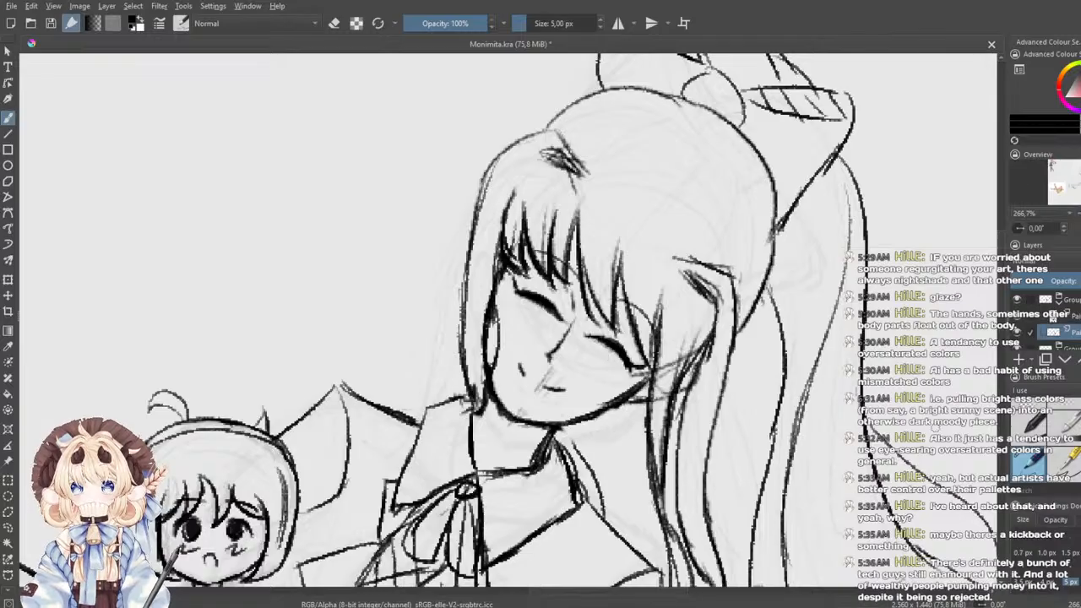
- Erase the lower left face contour, redraw the cheek as one line, and darken the left side lock's outer line
left_click(1041, 405)
mouse_move(485, 340)
left_mouse_down()
mouse_move(484, 313)
mouse_move(485, 327)
mouse_move(498, 314)
mouse_move(493, 375)
left_mouse_up()
key("e")
key("ctrl+z")
left_click_drag(495, 294, 491, 379)
left_click_drag(465, 265, 466, 394)
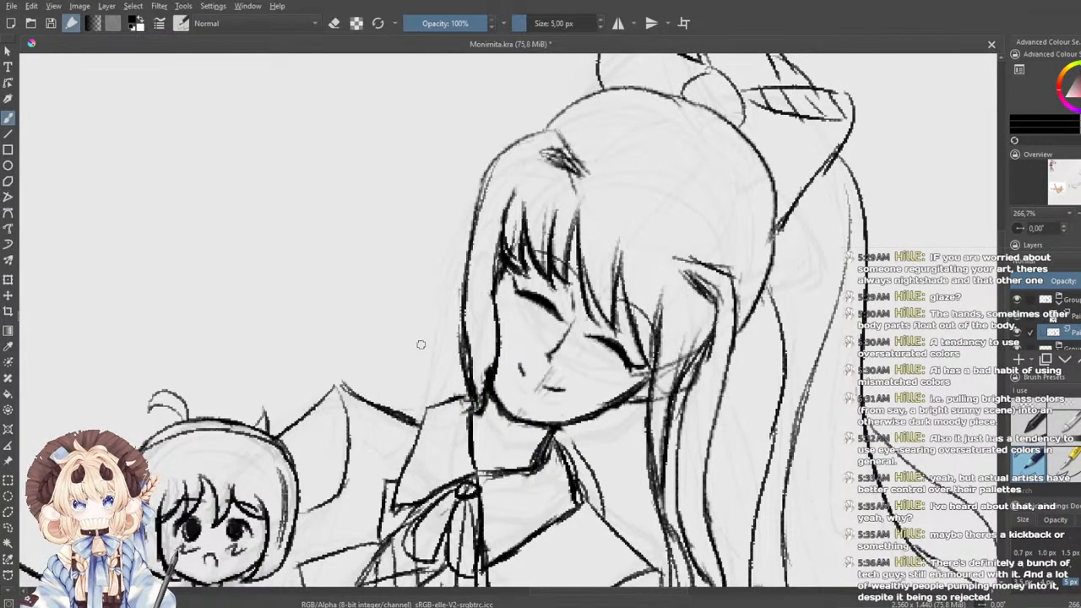
- Examine the side locks, ponytail and bow on the colored reference illustration of the standing girl
scroll(421, 344, "down", 2)
left_click_drag(556, 450, 534, 407)
scroll(534, 407, "up", 1)
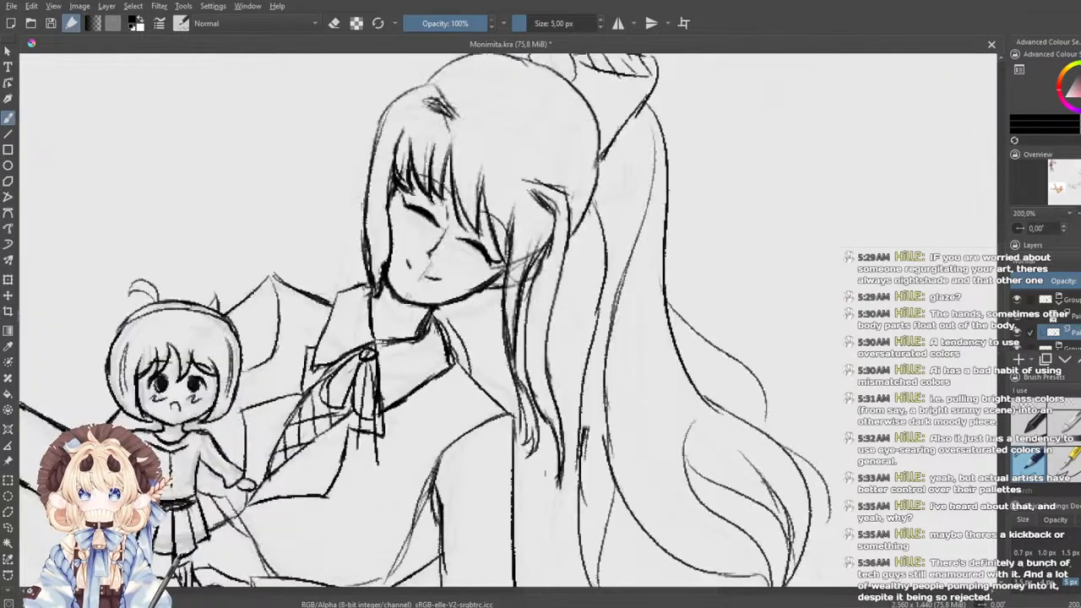
left_click_drag(138, 141, 487, 473)
scroll(487, 473, "down", 3)
left_click_drag(139, 361, 325, 454)
scroll(329, 455, "up", 6)
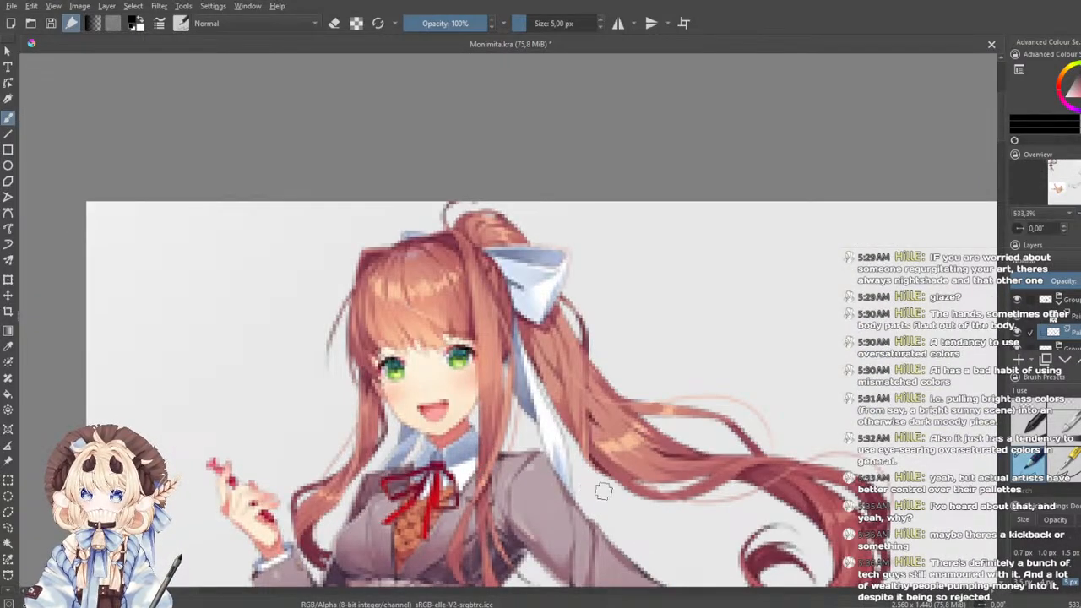
scroll(599, 490, "down", 1)
left_click_drag(740, 523, 224, 309)
scroll(503, 423, "down", 3)
left_click_drag(930, 507, 217, 242)
left_click_drag(588, 326, 242, 235)
scroll(242, 236, "up", 1)
scroll(706, 336, "up", 1)
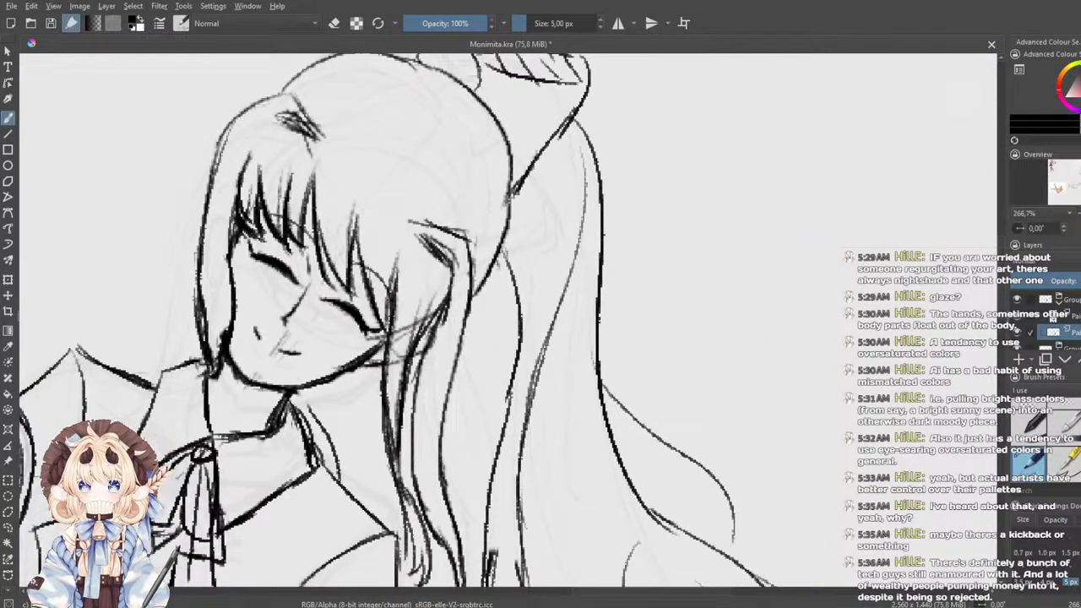
- Erase the shaded top and the outer strands of the right side lock with the 50 px eraser
left_click(1030, 414)
mouse_move(518, 242)
left_mouse_down()
mouse_move(545, 240)
mouse_move(546, 259)
mouse_move(514, 242)
mouse_move(529, 304)
left_mouse_up()
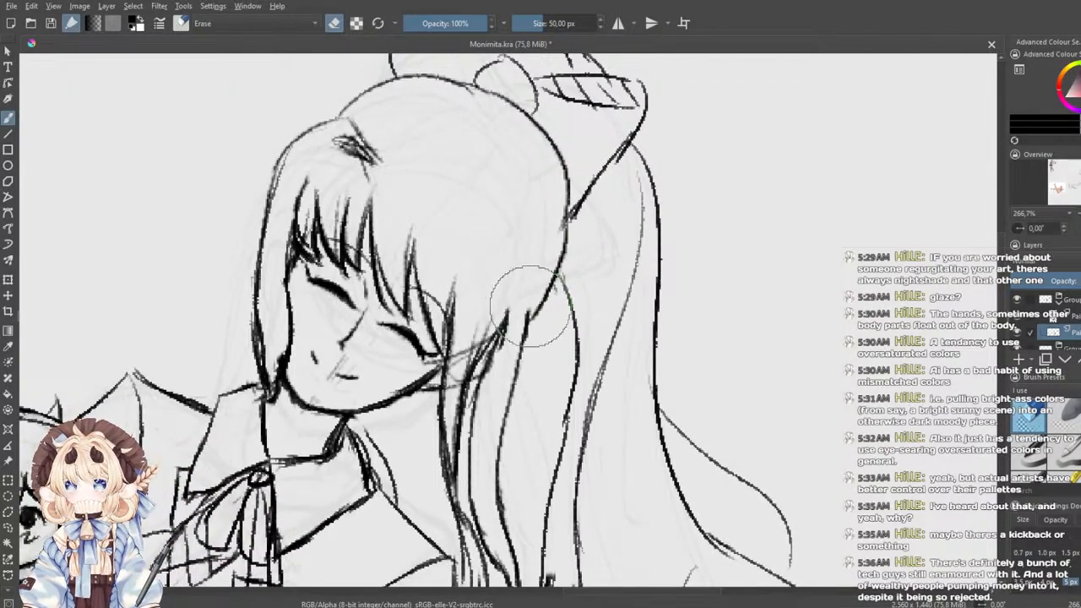
mouse_move(517, 363)
left_mouse_down()
mouse_move(524, 348)
mouse_move(508, 489)
mouse_move(526, 219)
left_mouse_up()
mouse_move(547, 381)
left_mouse_down()
mouse_move(548, 464)
mouse_move(539, 498)
left_mouse_up()
mouse_move(532, 287)
left_mouse_down()
mouse_move(521, 336)
mouse_move(550, 387)
left_mouse_up()
left_click_drag(533, 239, 520, 296)
mouse_move(552, 209)
left_mouse_down()
mouse_move(566, 186)
mouse_move(528, 246)
mouse_move(543, 200)
left_mouse_up()
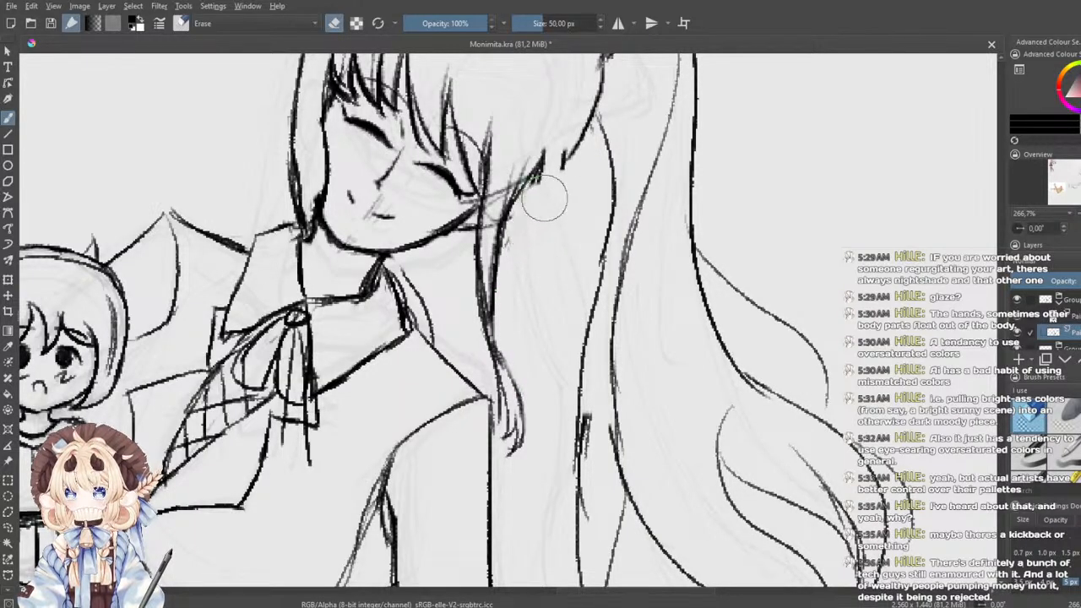
left_click_drag(689, 261, 697, 372)
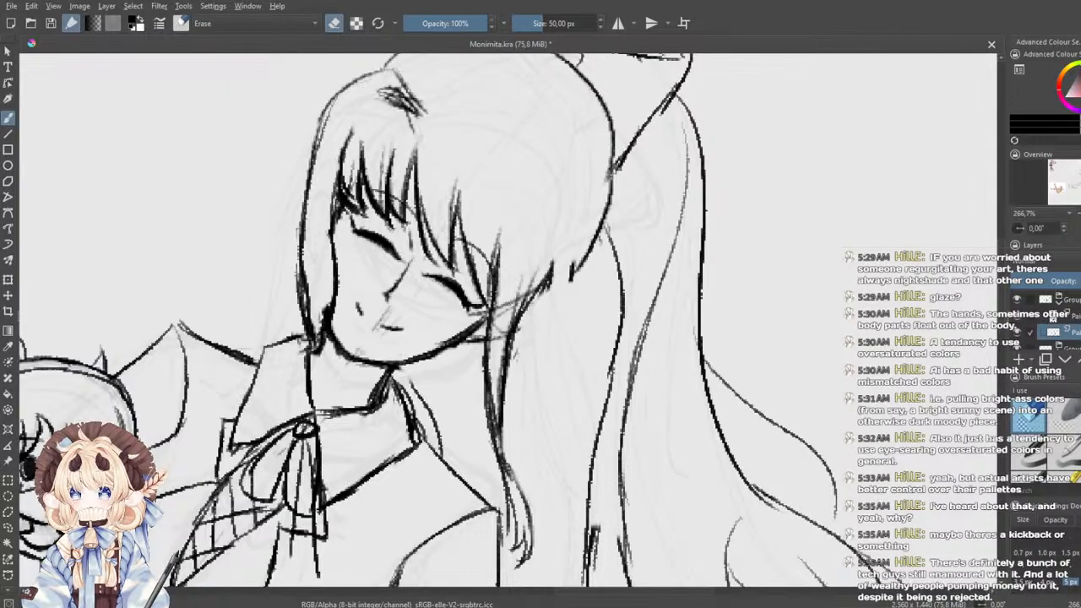
left_click_drag(571, 418, 585, 398)
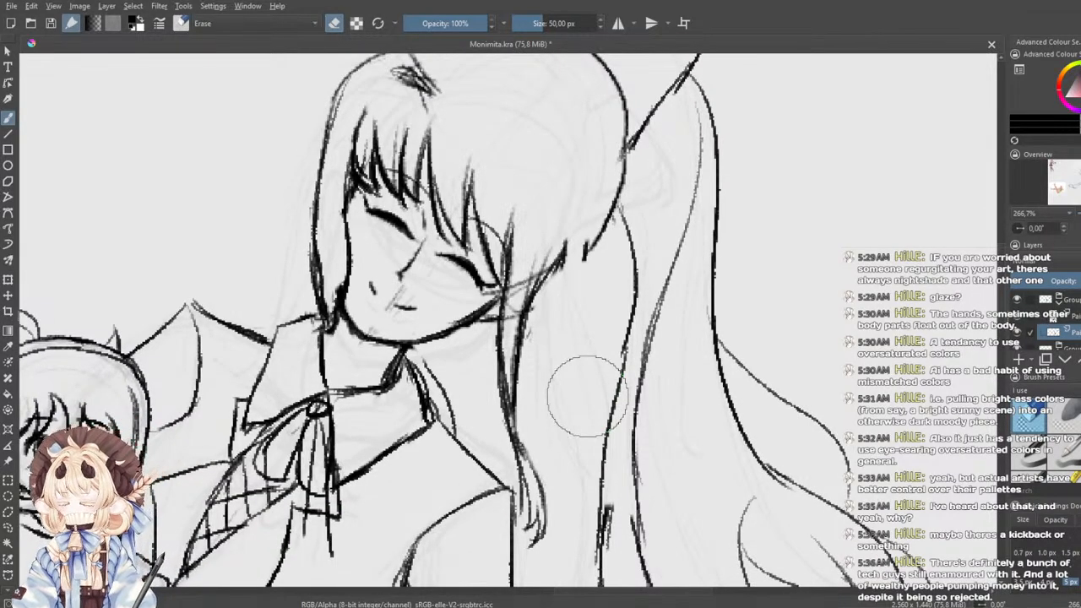
left_click_drag(802, 369, 844, 433)
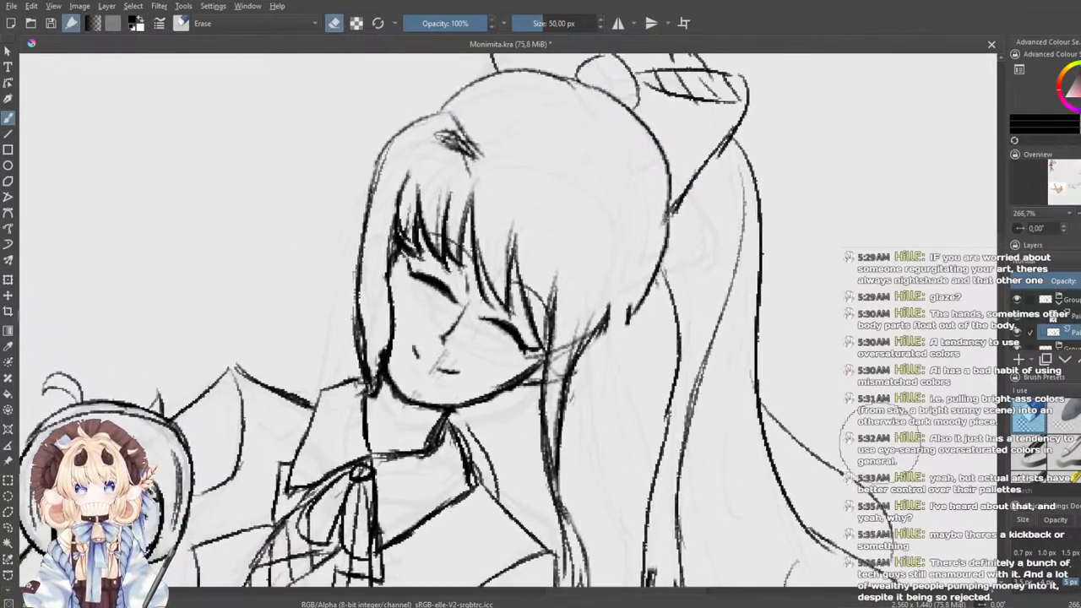
- Draw a slanted fold edge at the top of the right side lock and add short hatch strokes beneath with the 5 px brush
scroll(1039, 454, "down", 3)
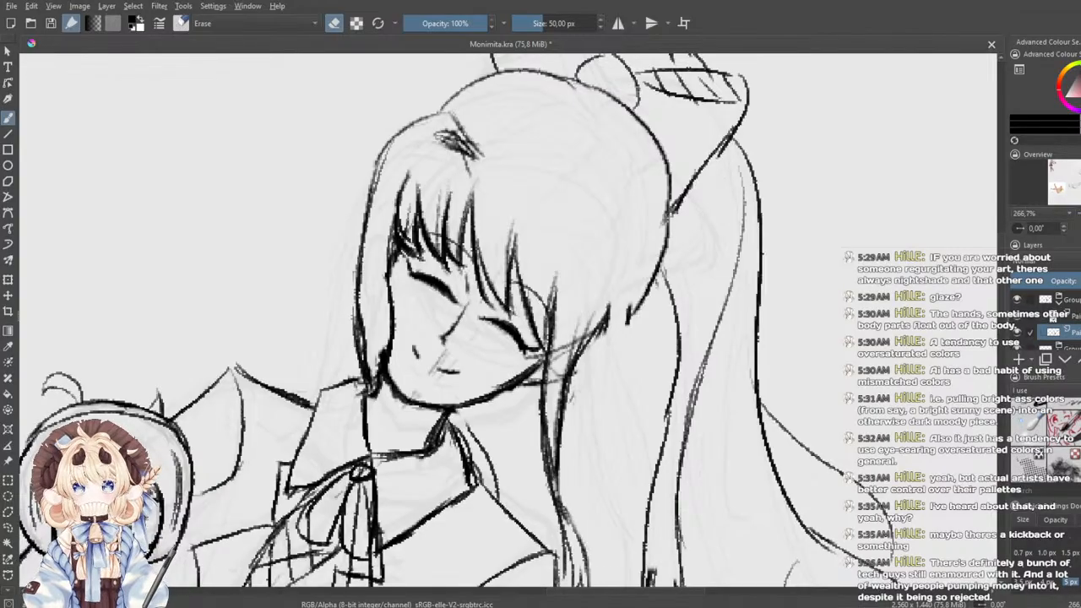
left_click(1025, 427)
scroll(1029, 435, "up", 3)
left_click(1030, 478)
left_click_drag(517, 226, 524, 253)
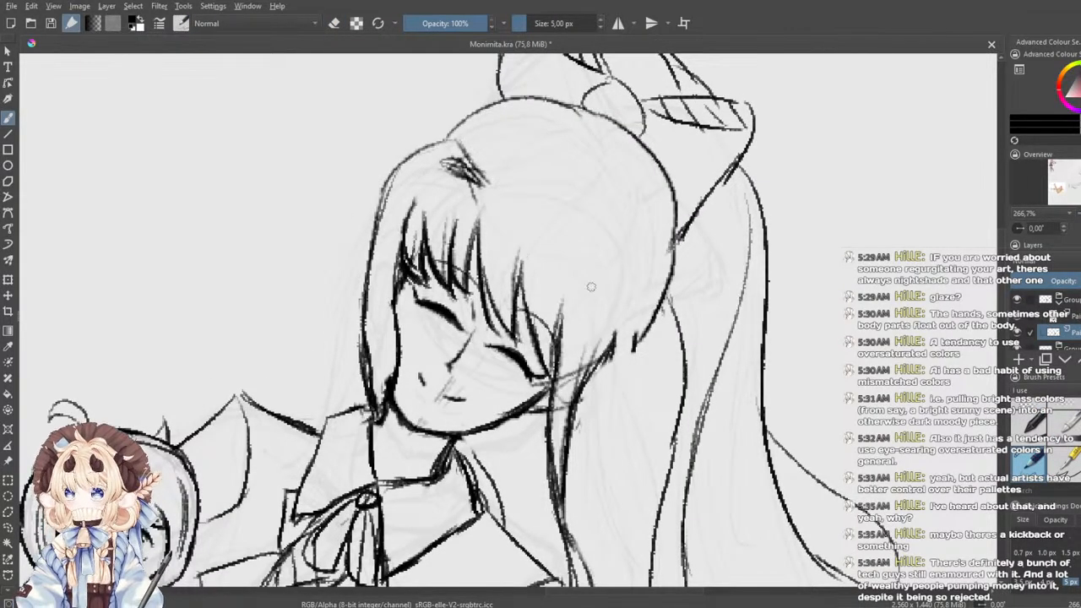
mouse_move(582, 276)
left_mouse_down()
mouse_move(619, 318)
mouse_move(571, 420)
left_mouse_up()
left_click_drag(594, 367, 572, 453)
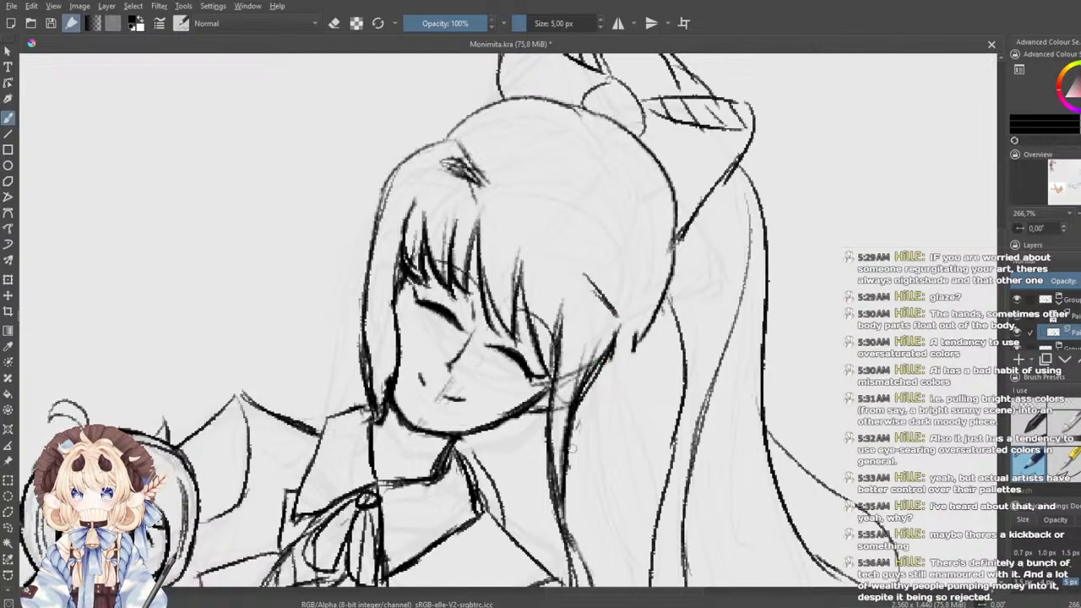
mouse_move(574, 291)
left_mouse_down()
mouse_move(594, 317)
mouse_move(583, 330)
mouse_move(594, 348)
mouse_move(588, 336)
left_mouse_up()
left_click_drag(579, 306, 590, 343)
left_click_drag(572, 269, 593, 296)
- Darken and widen the hatched hair fold at the top of the left side lock
mouse_move(461, 144)
left_mouse_down()
mouse_move(478, 172)
mouse_move(463, 176)
left_mouse_up()
left_click_drag(455, 164, 475, 204)
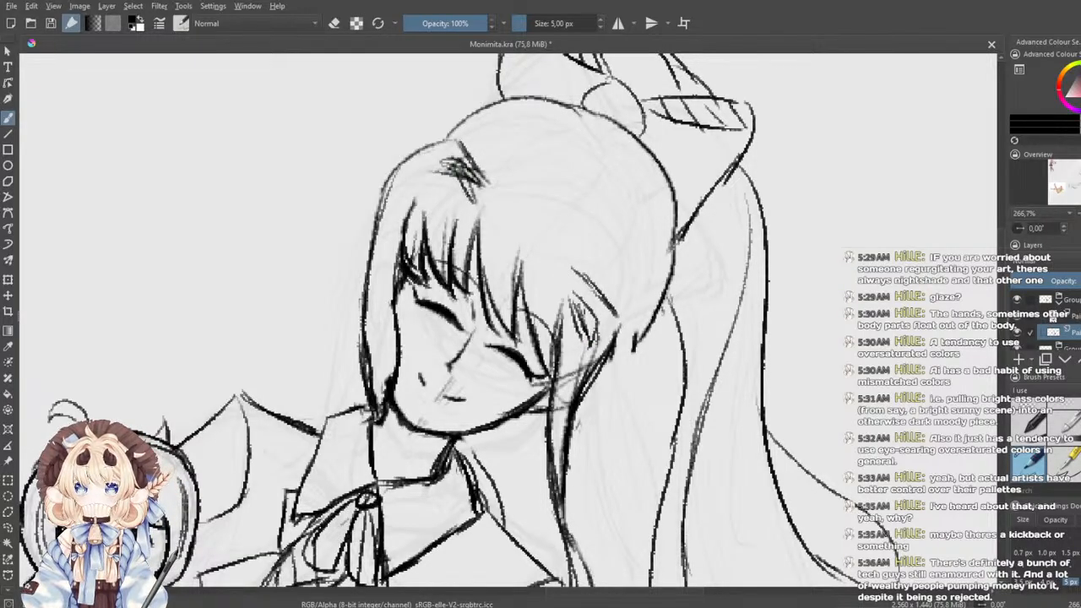
left_click_drag(456, 161, 473, 199)
mouse_move(430, 165)
left_mouse_down()
mouse_move(470, 203)
mouse_move(458, 174)
left_mouse_up()
left_click_drag(431, 168, 466, 194)
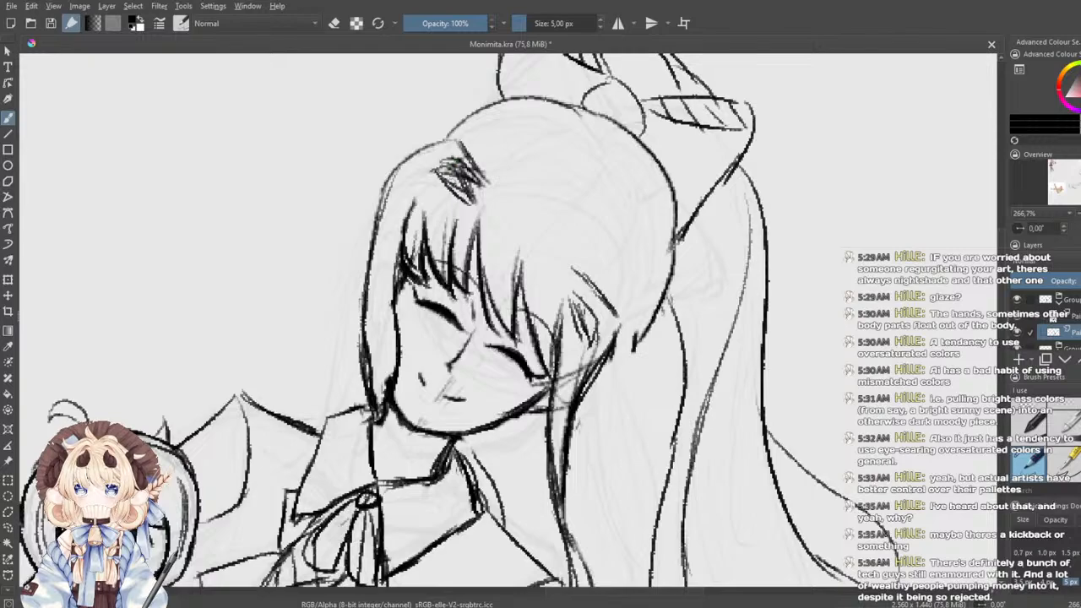
- Redraw the left side lock's outer line and give its top an angular edge up to the parting
left_click_drag(424, 152, 388, 164)
left_click_drag(397, 160, 363, 241)
key("ctrl+z")
mouse_move(391, 163)
left_mouse_down()
mouse_move(374, 314)
mouse_move(364, 314)
left_mouse_up()
key("ctrl+z")
key("ctrl+z")
left_click_drag(393, 161, 367, 267)
left_click_drag(454, 137, 404, 154)
left_click_drag(443, 140, 480, 179)
left_click_drag(464, 146, 497, 183)
- Extend the right side lock's fold edge and connect it to the back outline of the head
mouse_move(573, 269)
left_mouse_down()
mouse_move(626, 325)
mouse_move(591, 379)
mouse_move(643, 327)
left_mouse_up()
key("ctrl+z")
left_click_drag(606, 365, 634, 348)
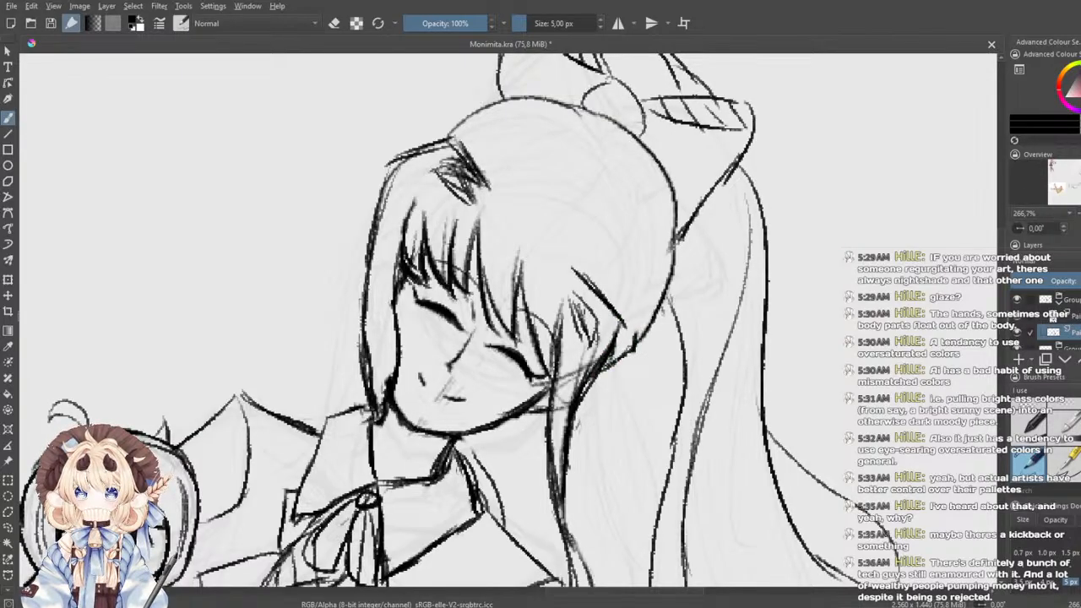
left_click_drag(465, 322, 481, 366)
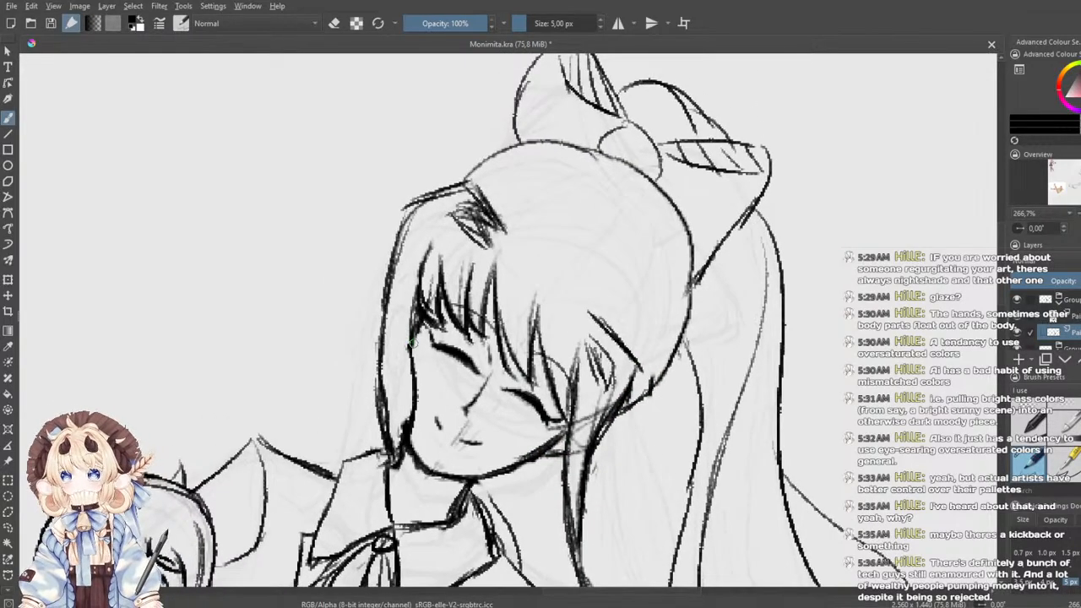
- Darken the bang strands and strengthen the inner line of the right side lock beside the closed eye
left_click_drag(417, 296, 412, 332)
left_click_drag(507, 332, 528, 369)
left_click_drag(536, 313, 533, 379)
key("ctrl+z")
mouse_move(535, 321)
left_mouse_down()
mouse_move(553, 386)
mouse_move(576, 397)
mouse_move(572, 450)
left_mouse_up()
key("ctrl+z")
left_click_drag(578, 342, 565, 495)
key("ctrl+z")
left_click_drag(572, 437, 565, 498)
key("ctrl+z")
left_click_drag(578, 392, 563, 496)
- Erase the hatched fold above the bangs and the head outline joining it to the left side lock
left_click_drag(496, 390, 512, 361)
scroll(595, 350, "down", 1)
left_click_drag(604, 409, 603, 399)
scroll(609, 395, "up", 2)
scroll(1041, 433, "up", 1)
left_click(1029, 418)
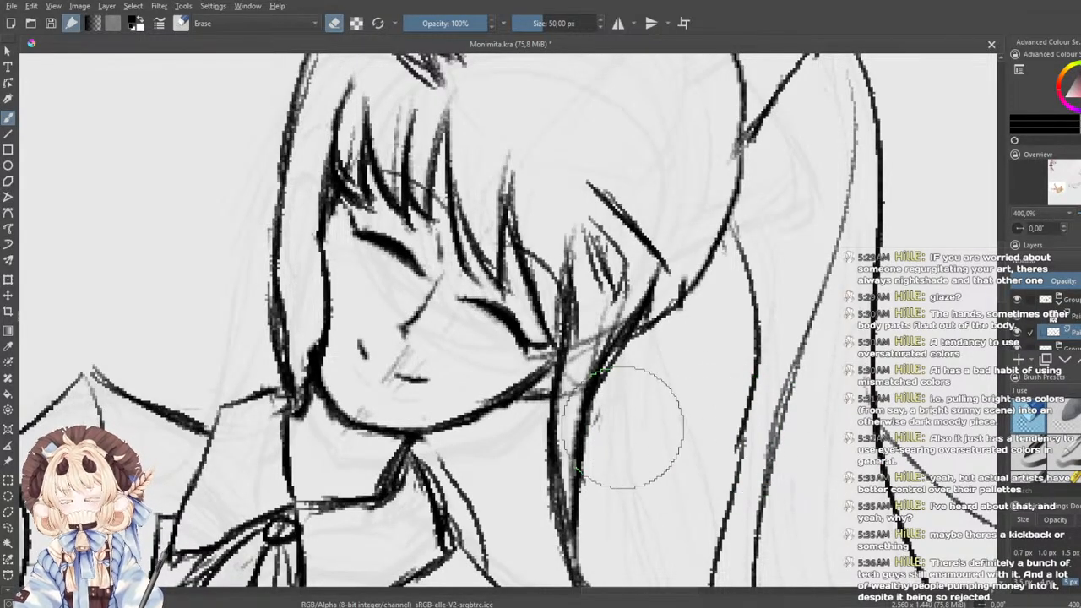
scroll(638, 425, "down", 1)
scroll(640, 420, "down", 1)
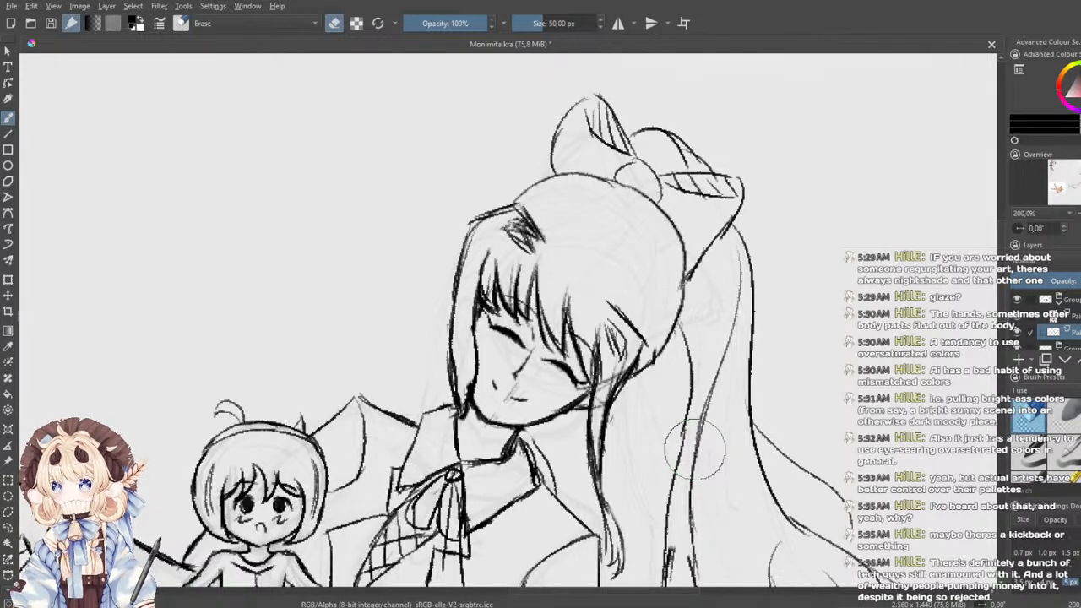
scroll(609, 317, "up", 2)
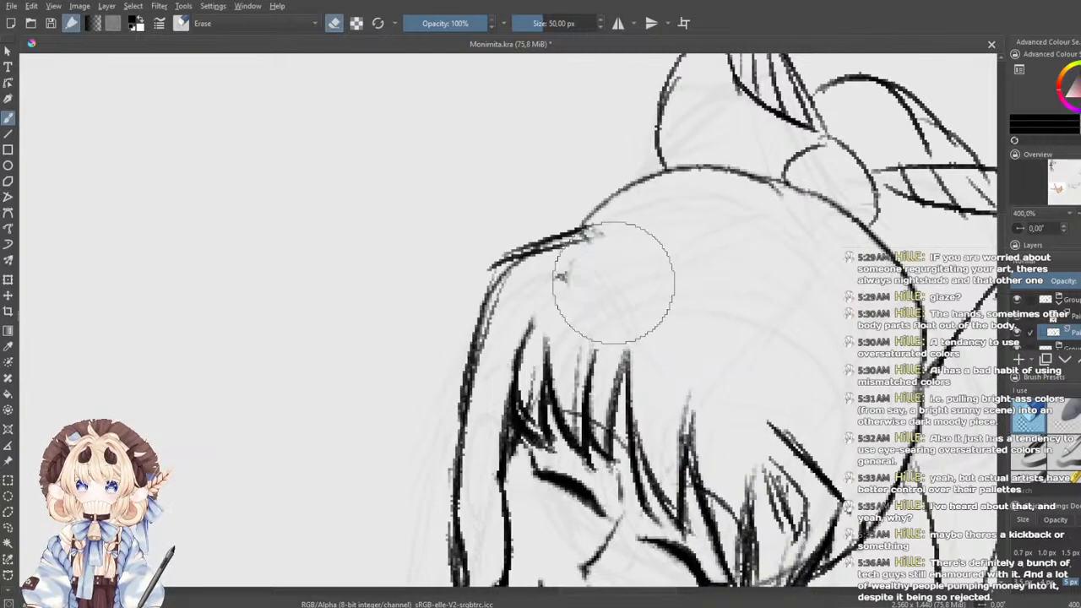
left_click_drag(616, 283, 543, 212)
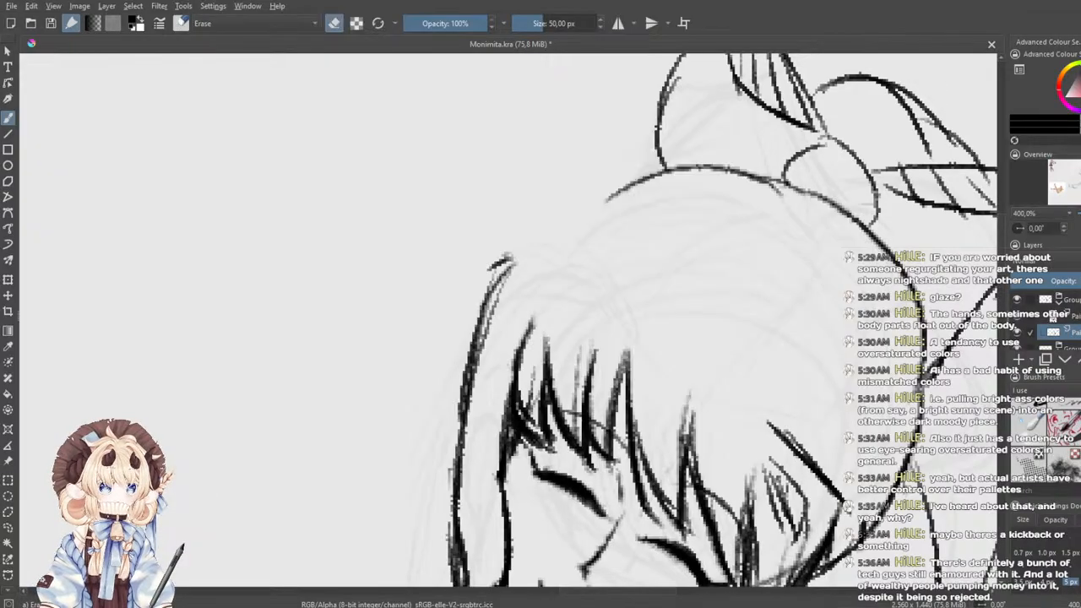
key("e")
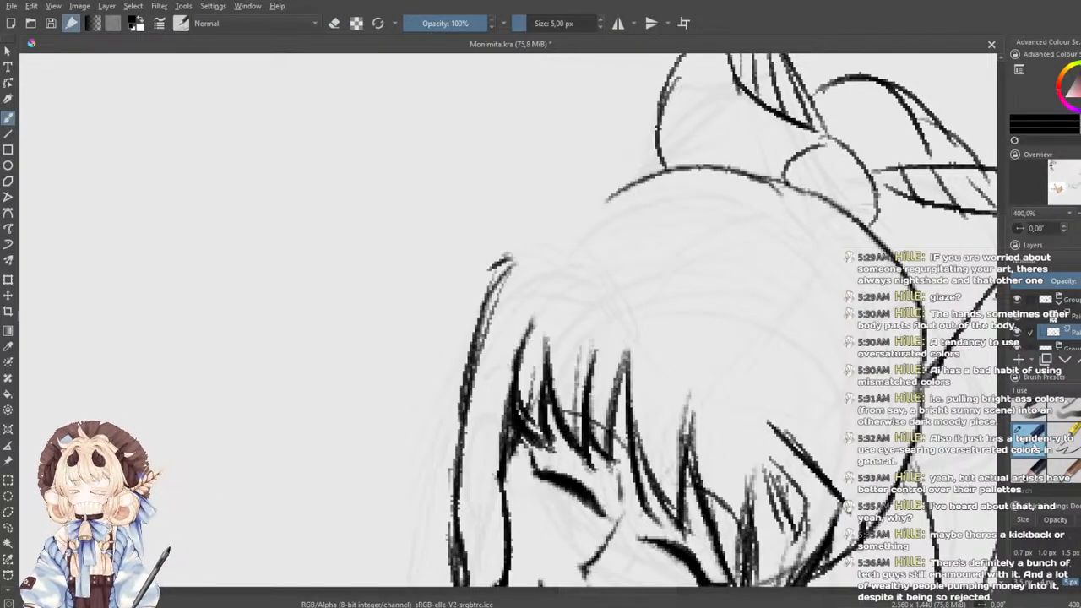
left_click_drag(493, 268, 558, 223)
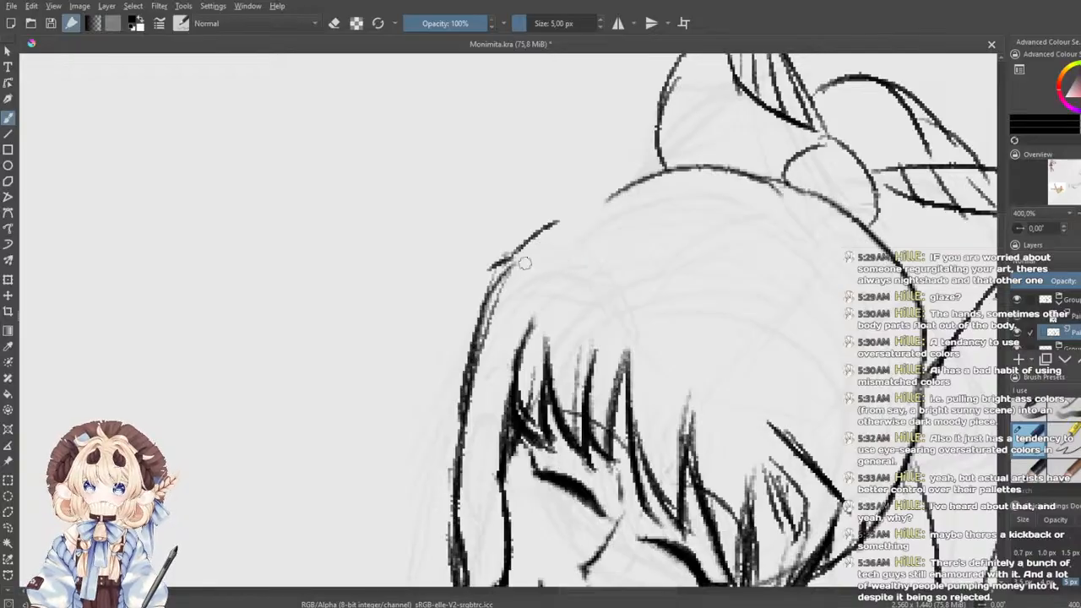
mouse_move(495, 269)
left_mouse_down()
mouse_move(566, 252)
mouse_move(627, 295)
left_mouse_up()
key("ctrl+z")
key("ctrl+z")
left_click_drag(561, 251, 614, 281)
mouse_move(509, 273)
left_mouse_down()
mouse_move(581, 259)
mouse_move(629, 294)
left_mouse_up()
key("ctrl+z")
key("ctrl+z")
mouse_move(504, 269)
left_mouse_down()
mouse_move(541, 250)
mouse_move(599, 264)
mouse_move(486, 271)
left_mouse_up()
key("ctrl+z")
- Draw a peaked fold with a hatched triangular gap above the left bangs and reconnect the head outline to the side lock
left_click_drag(542, 245, 635, 314)
mouse_move(510, 290)
left_mouse_down()
mouse_move(551, 265)
mouse_move(602, 309)
mouse_move(557, 296)
mouse_move(602, 306)
left_mouse_up()
mouse_move(512, 291)
left_mouse_down()
mouse_move(551, 269)
mouse_move(583, 286)
left_mouse_up()
left_click_drag(626, 182, 535, 249)
mouse_move(665, 172)
left_mouse_down()
mouse_move(563, 230)
mouse_move(552, 222)
left_mouse_up()
- Compare the redrawn hair with the colored reference illustration of the standing girl
scroll(593, 198, "down", 2)
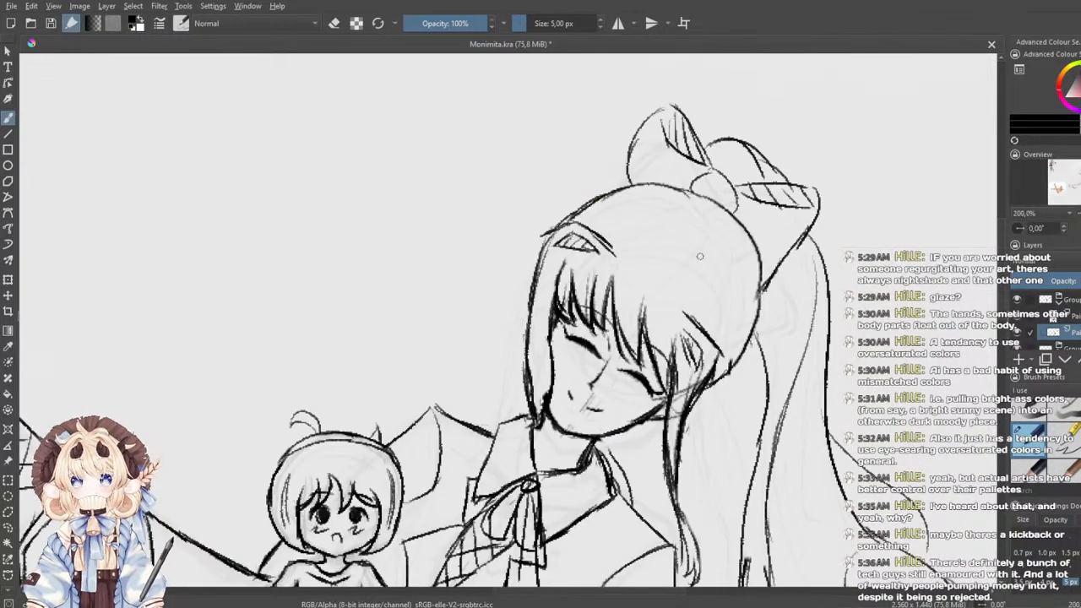
scroll(775, 254, "down", 3)
scroll(774, 254, "up", 5)
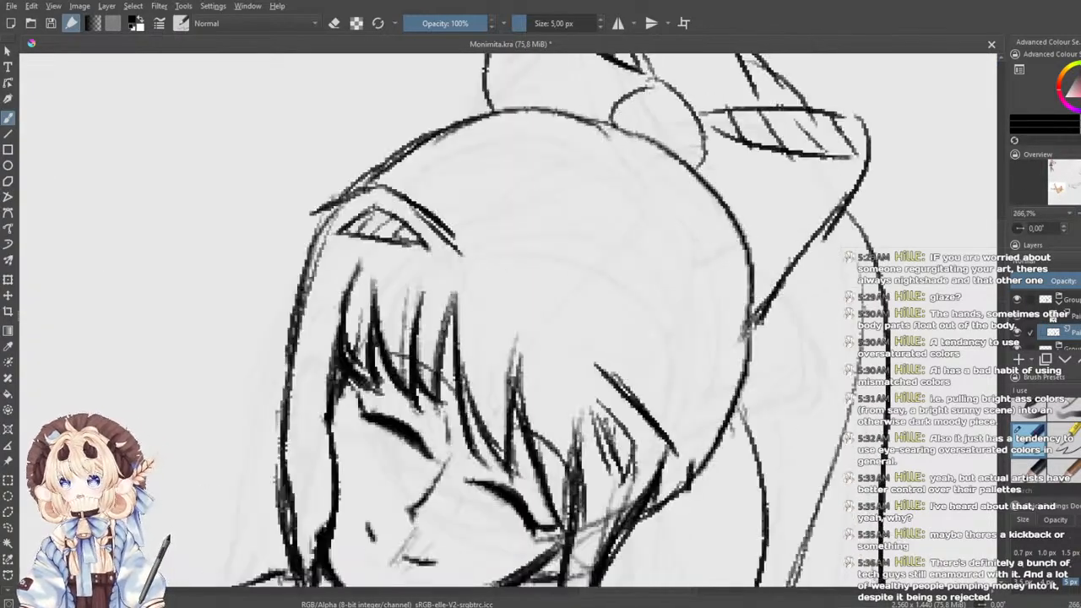
scroll(498, 207, "down", 7)
left_click_drag(89, 148, 632, 262)
scroll(635, 264, "up", 5)
scroll(788, 299, "down", 2)
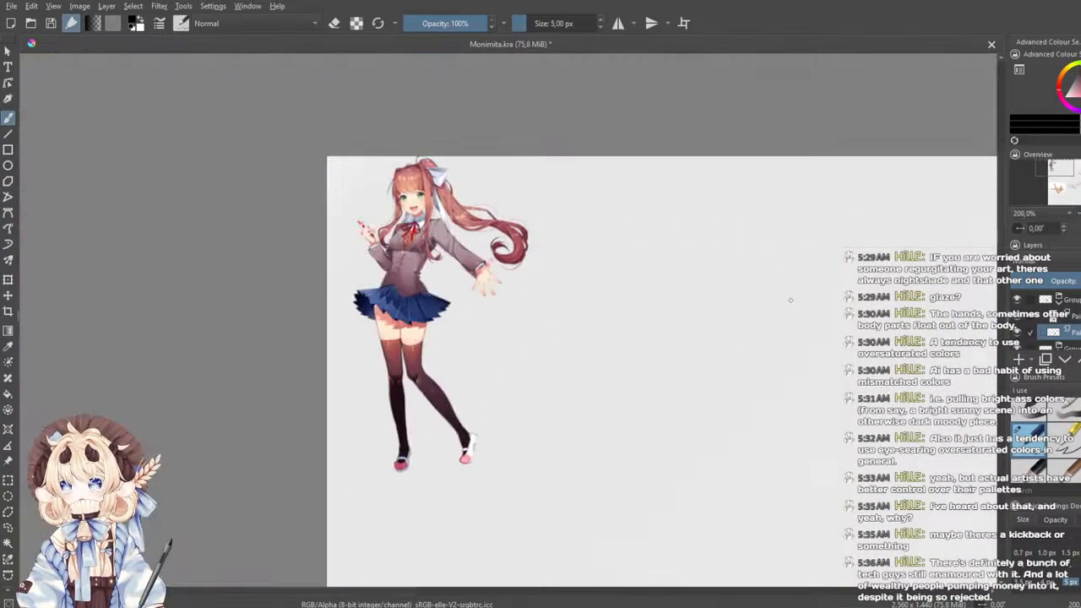
left_click_drag(818, 315, 59, 86)
scroll(538, 212, "up", 2)
left_click_drag(604, 252, 510, 187)
scroll(509, 187, "up", 1)
left_click_drag(503, 360, 583, 394)
- Add an outer curve to the left fold, thicken the left side lock, and extend the right fold's edge toward the parting
left_click_drag(378, 215, 481, 320)
key("ctrl+z")
mouse_move(379, 215)
left_mouse_down()
mouse_move(465, 312)
mouse_move(341, 211)
left_mouse_up()
mouse_move(284, 243)
left_mouse_down()
mouse_move(361, 198)
mouse_move(268, 272)
mouse_move(256, 399)
mouse_move(253, 372)
left_mouse_up()
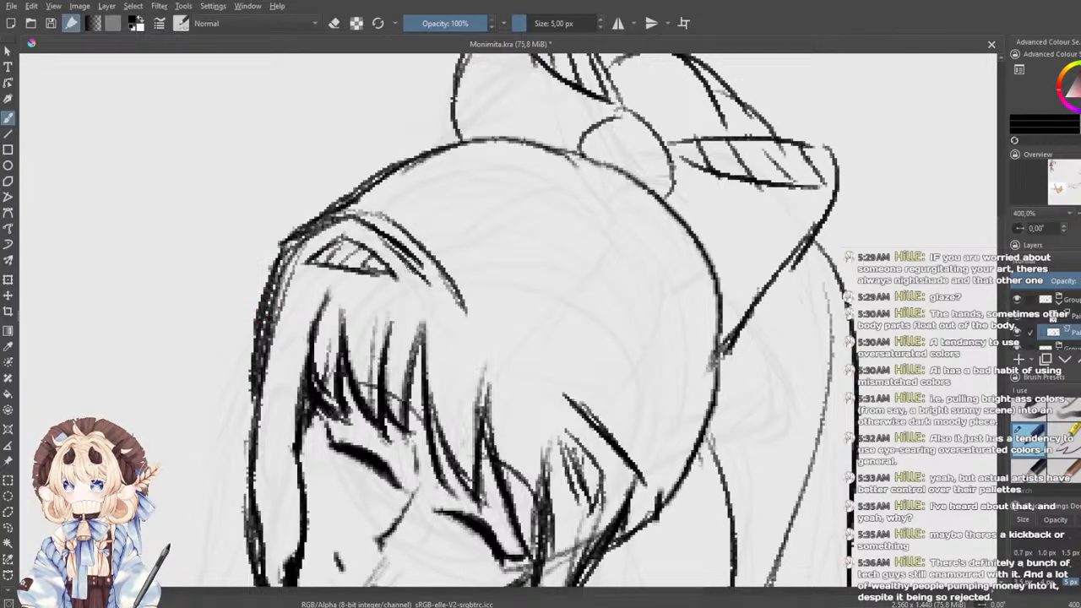
left_click_drag(327, 295, 302, 371)
left_click_drag(427, 257, 459, 300)
mouse_move(494, 342)
left_mouse_down()
mouse_move(593, 400)
mouse_move(627, 446)
left_mouse_up()
left_click_drag(556, 379, 641, 483)
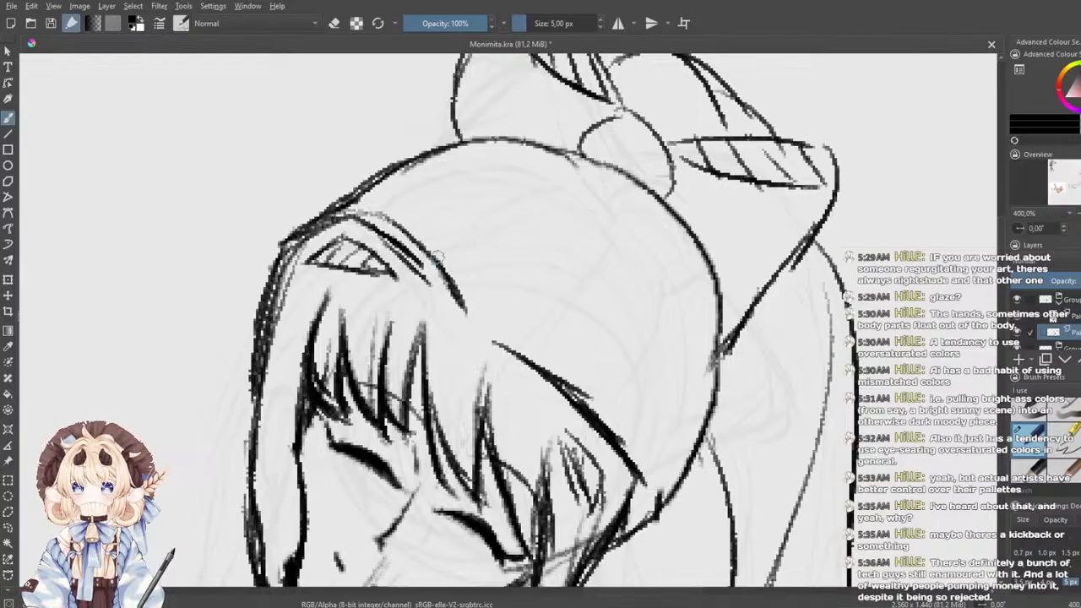
- Fill the left hair fold above the bangs with dark strokes along its curve
left_click_drag(386, 215, 460, 314)
left_click_drag(386, 221, 451, 297)
mouse_move(449, 277)
left_mouse_down()
mouse_move(430, 253)
mouse_move(353, 217)
left_mouse_up()
mouse_move(287, 246)
left_mouse_down()
mouse_move(362, 213)
mouse_move(451, 284)
left_mouse_up()
- Thicken the right hair fold into a dark tapered band running down to the side lock
left_click_drag(494, 347, 622, 417)
left_click_drag(549, 363, 645, 451)
left_click_drag(612, 395, 644, 479)
mouse_move(584, 382)
left_mouse_down()
mouse_move(644, 455)
mouse_move(640, 493)
left_mouse_up()
left_click_drag(596, 402, 640, 478)
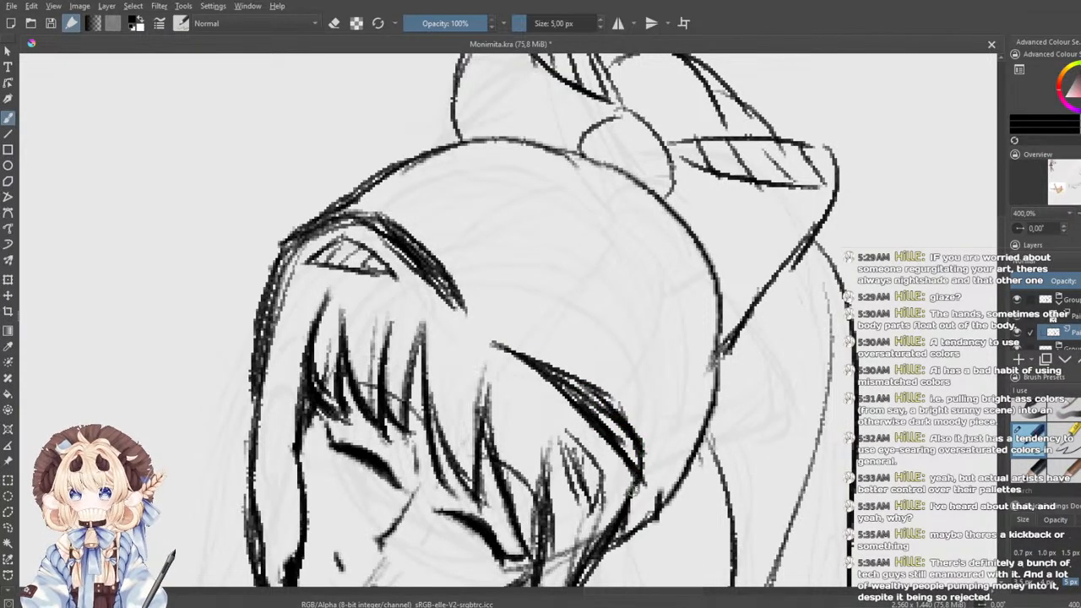
mouse_move(585, 390)
left_mouse_down()
mouse_move(645, 460)
mouse_move(651, 501)
mouse_move(606, 525)
left_mouse_up()
mouse_move(420, 213)
left_mouse_down()
mouse_move(448, 184)
mouse_move(524, 152)
left_mouse_up()
left_click_drag(473, 272, 589, 194)
left_click_drag(553, 335, 658, 252)
key("ctrl+z")
left_click_drag(566, 343, 673, 251)
left_click_drag(639, 397, 686, 345)
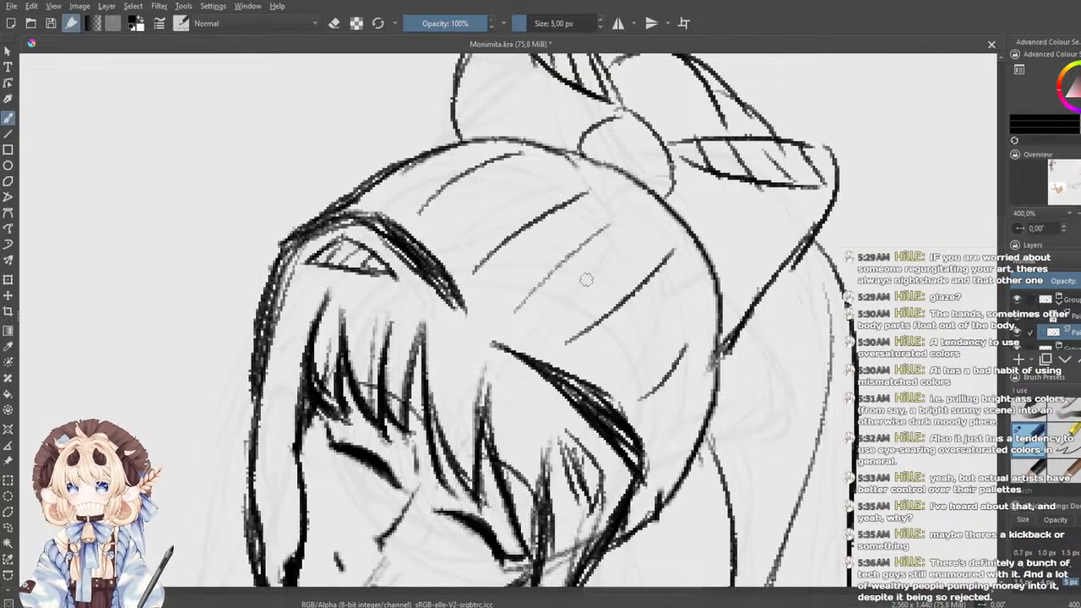
left_click_drag(547, 303, 544, 343)
key("ctrl+z")
key("ctrl+z")
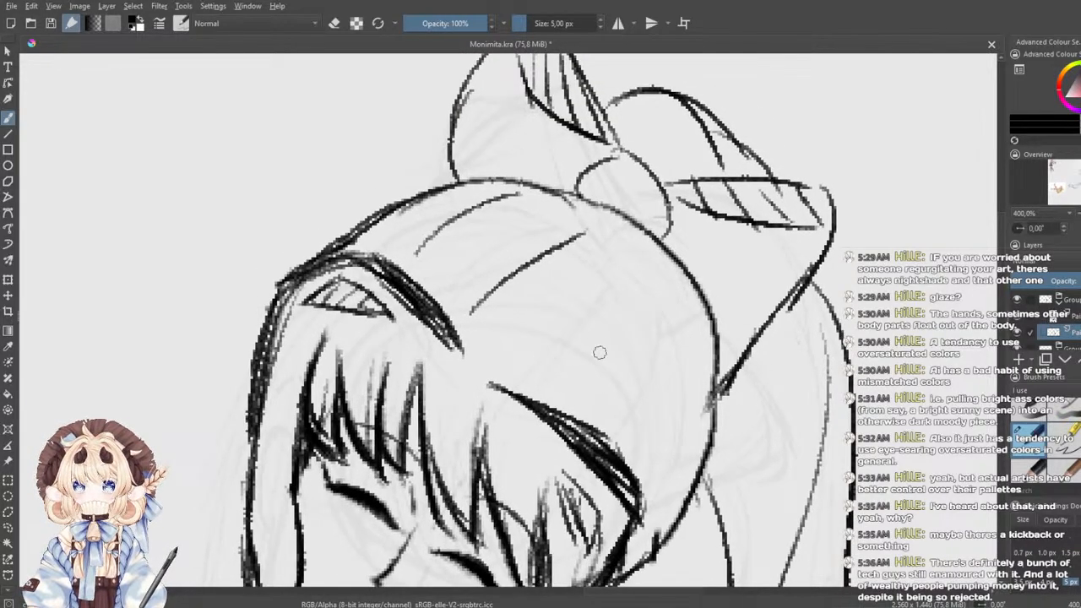
left_click_drag(558, 380, 636, 284)
left_click_drag(634, 432, 685, 318)
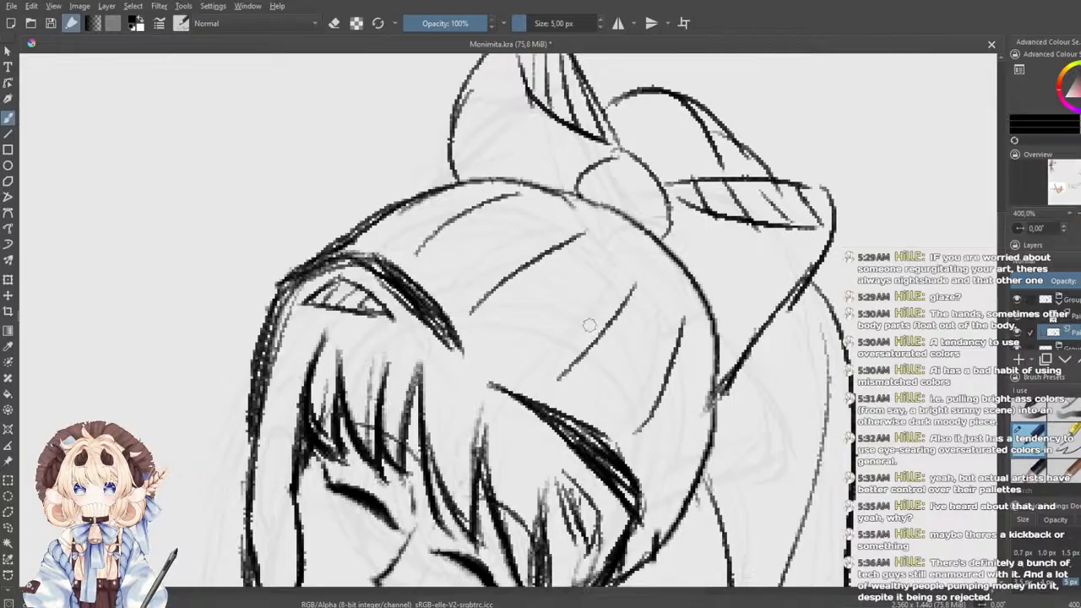
scroll(570, 286, "down", 5)
scroll(592, 290, "up", 3)
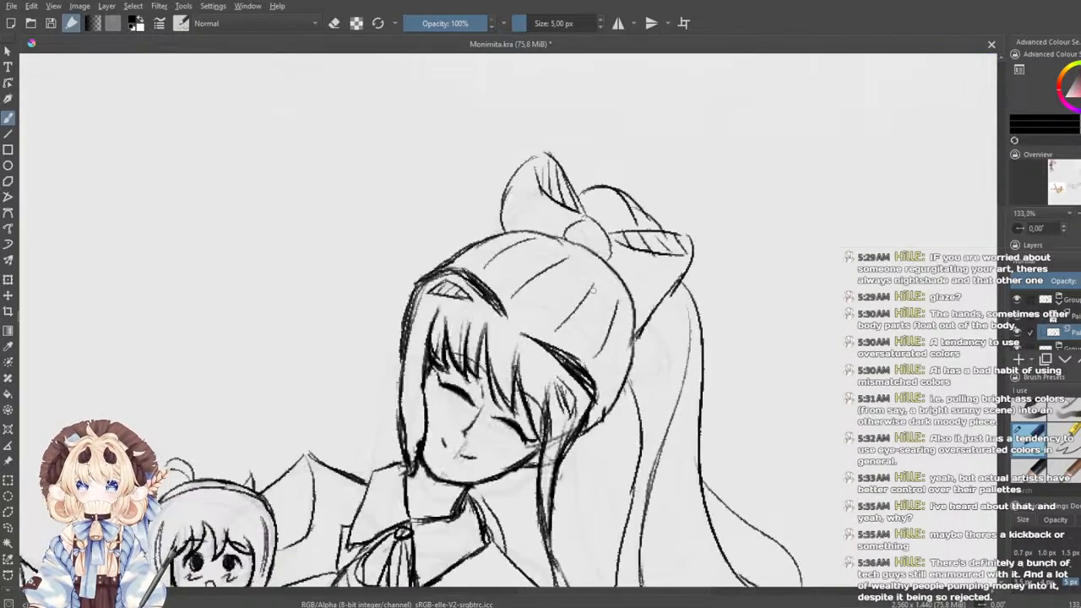
scroll(592, 290, "up", 2)
key("ctrl+z")
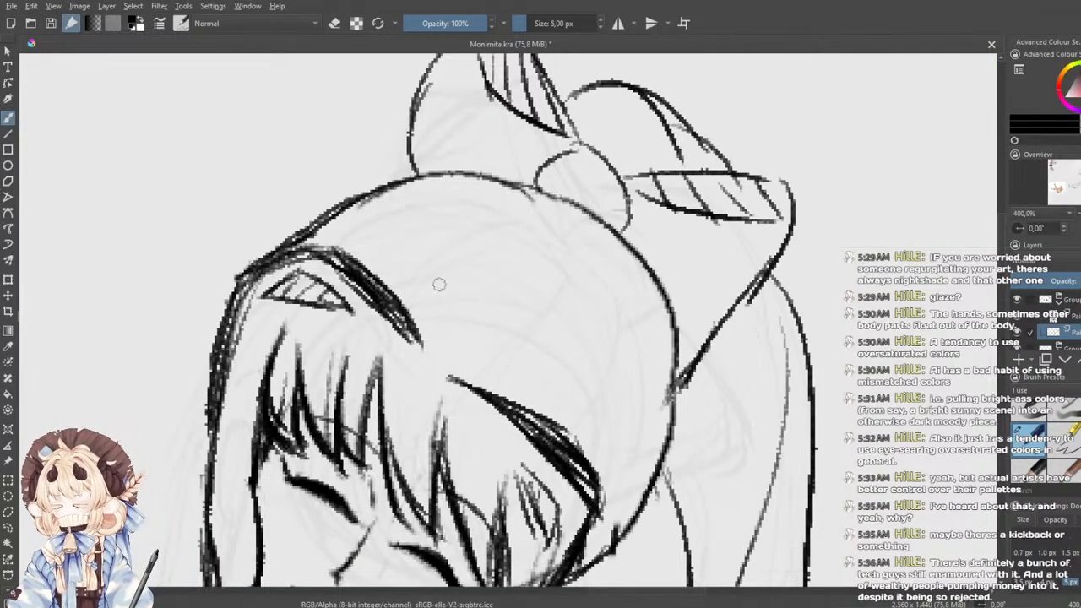
- Draw four curved strand lines across the top of the head, sweeping from the front folds back toward the bow
left_click_drag(377, 249, 499, 210)
key("ctrl+z")
left_click_drag(378, 248, 511, 184)
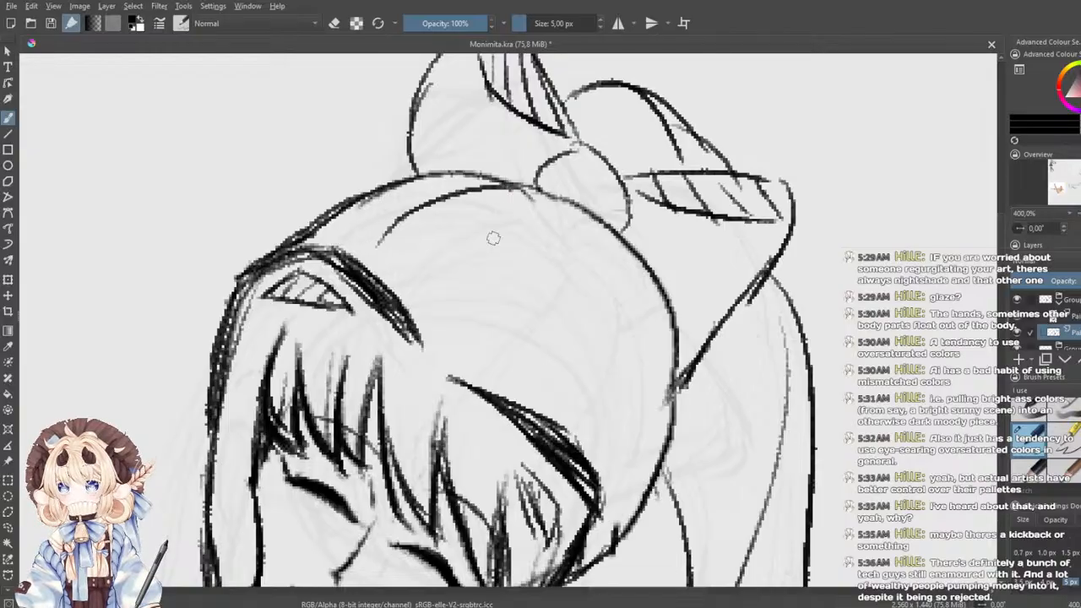
left_click_drag(448, 338, 559, 199)
left_click_drag(535, 395, 637, 259)
mouse_move(616, 489)
left_mouse_down()
mouse_move(641, 450)
mouse_move(669, 328)
left_mouse_up()
key("ctrl+z")
left_click_drag(619, 518, 655, 309)
key("ctrl+z")
left_click_drag(616, 490, 656, 314)
key("ctrl+z")
left_click_drag(616, 477, 655, 330)
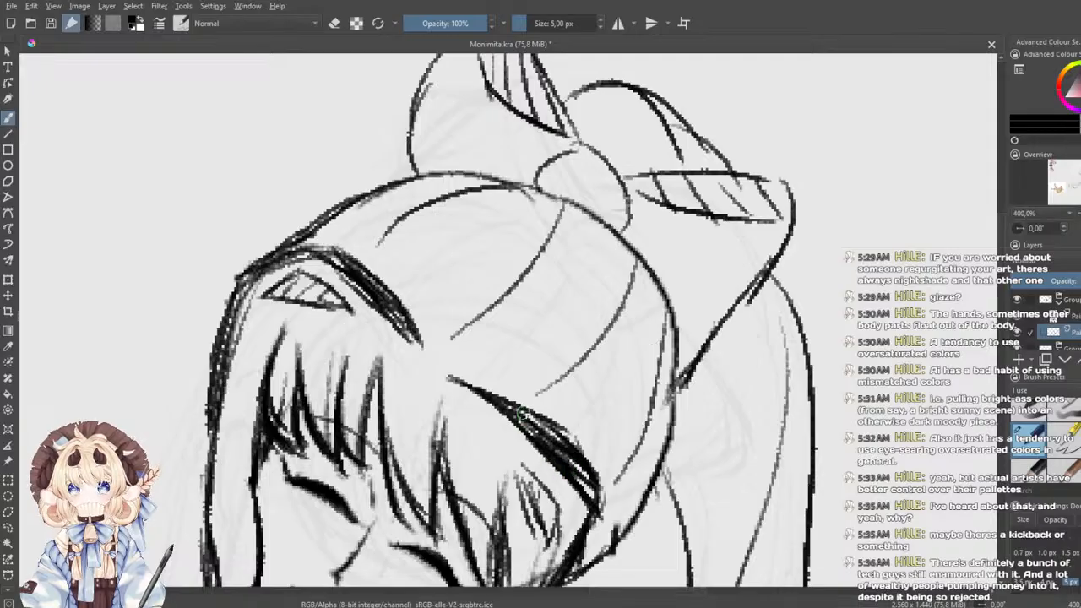
- Erase the heavy dark fill inside the right hair fold, leaving a thinner outline running down to the side lock
left_click(1032, 414)
scroll(1037, 417, "up", 2)
left_click(1035, 417)
mouse_move(511, 450)
left_mouse_down()
mouse_move(490, 434)
mouse_move(549, 465)
mouse_move(515, 434)
mouse_move(553, 398)
mouse_move(559, 333)
left_mouse_up()
left_click(1031, 480)
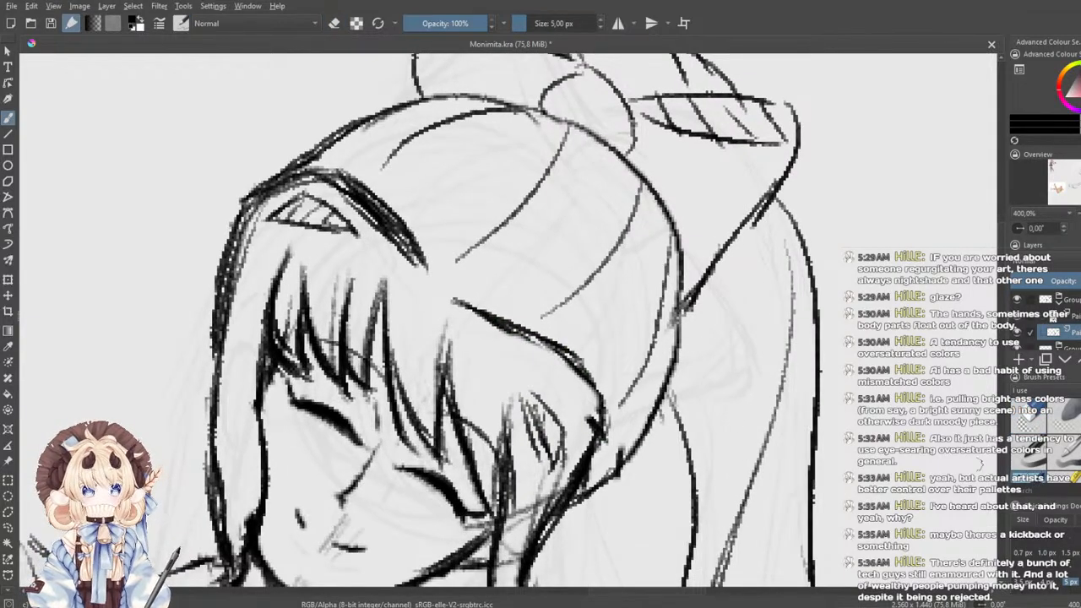
mouse_move(505, 374)
left_mouse_down()
mouse_move(554, 460)
mouse_move(562, 442)
left_mouse_up()
mouse_move(558, 359)
left_mouse_down()
mouse_move(596, 390)
mouse_move(577, 475)
left_mouse_up()
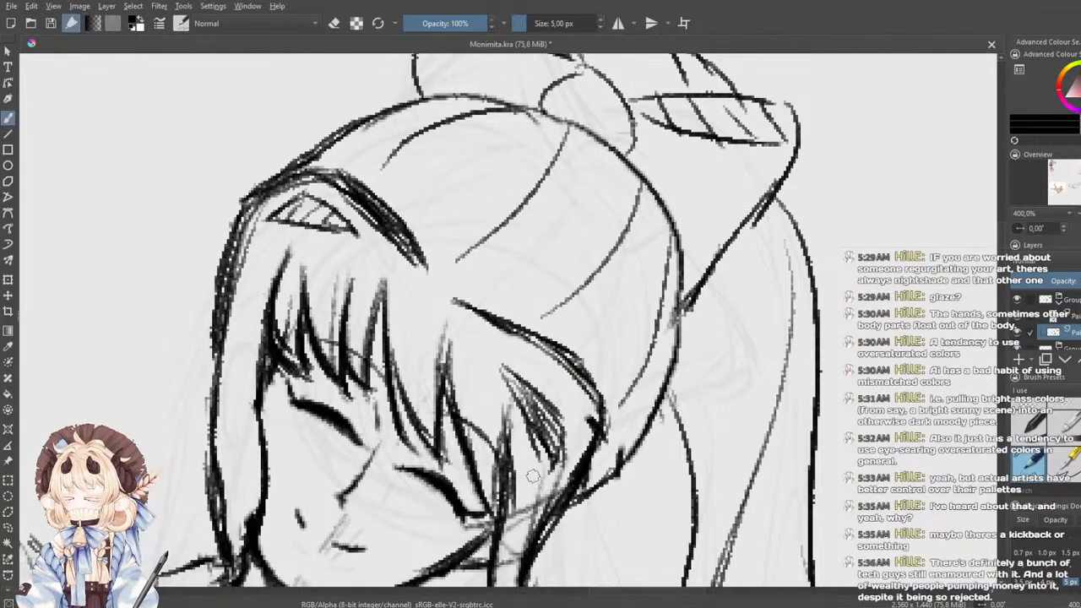
scroll(533, 478, "down", 4)
scroll(516, 462, "up", 3)
scroll(595, 413, "up", 2)
left_click_drag(595, 413, 626, 349)
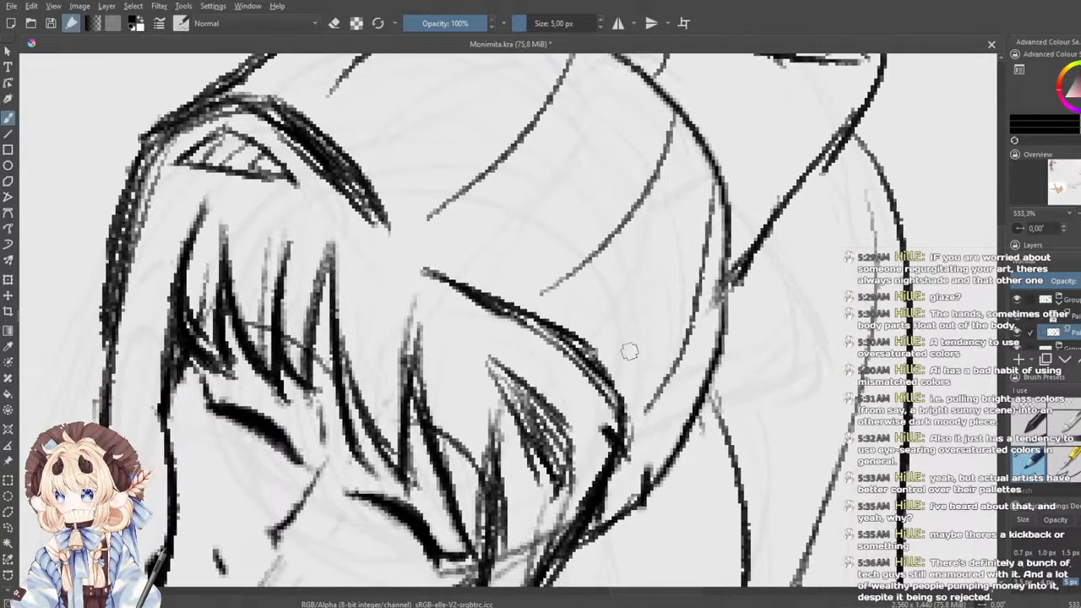
left_click_drag(631, 402, 740, 330)
- Erase the scribbled shape beneath the right hair fold and redraw it as a slim triangle with short hatch lines
left_click(1022, 419)
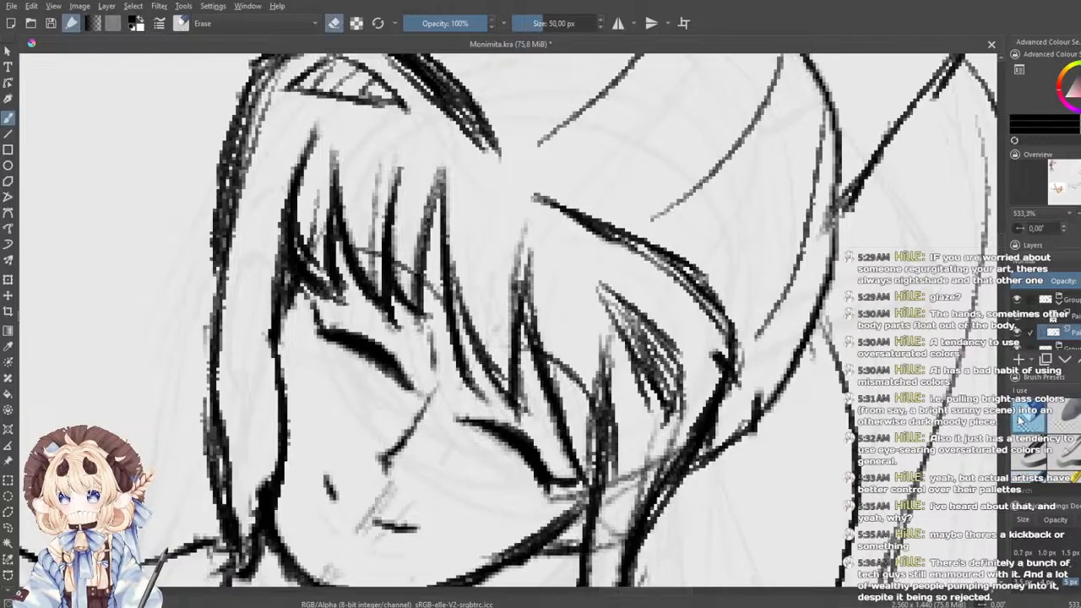
mouse_move(583, 279)
left_mouse_down()
mouse_move(651, 379)
mouse_move(638, 376)
left_mouse_up()
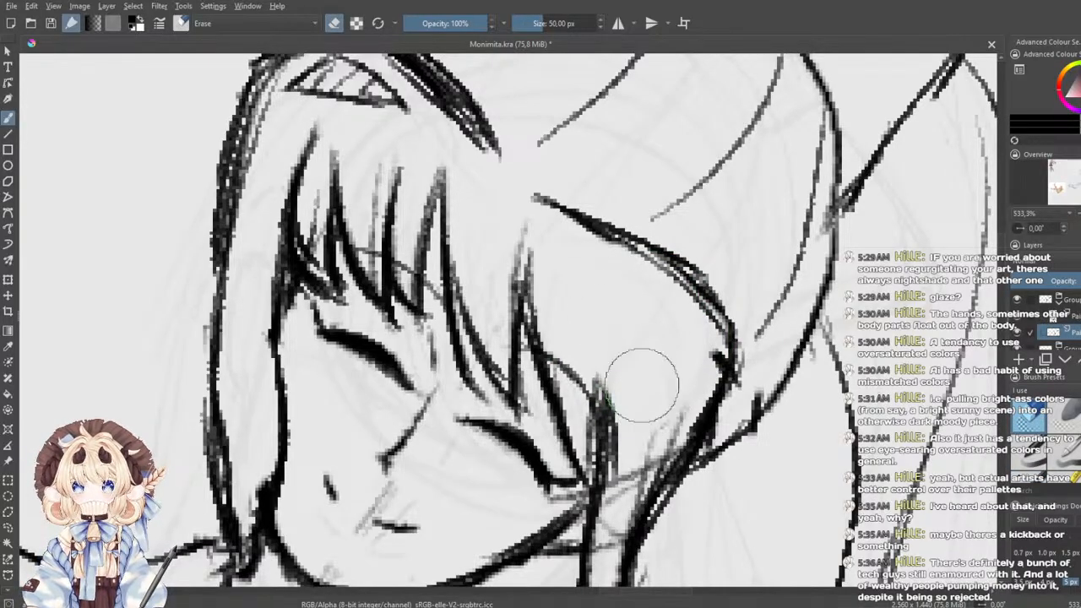
left_click(1029, 417)
mouse_move(592, 313)
left_mouse_down()
mouse_move(679, 368)
mouse_move(660, 423)
left_mouse_up()
left_click_drag(592, 312, 659, 422)
left_click_drag(624, 355, 662, 342)
left_click_drag(629, 385, 676, 370)
left_click_drag(646, 404, 678, 389)
left_click_drag(607, 339, 637, 323)
- Extend the inner edge of the right side lock upward beside the hatched triangle with a curved stroke
left_click_drag(592, 362, 601, 439)
key("ctrl+z")
left_click_drag(595, 354, 592, 487)
left_click_drag(604, 404, 592, 499)
scroll(602, 372, "down", 3)
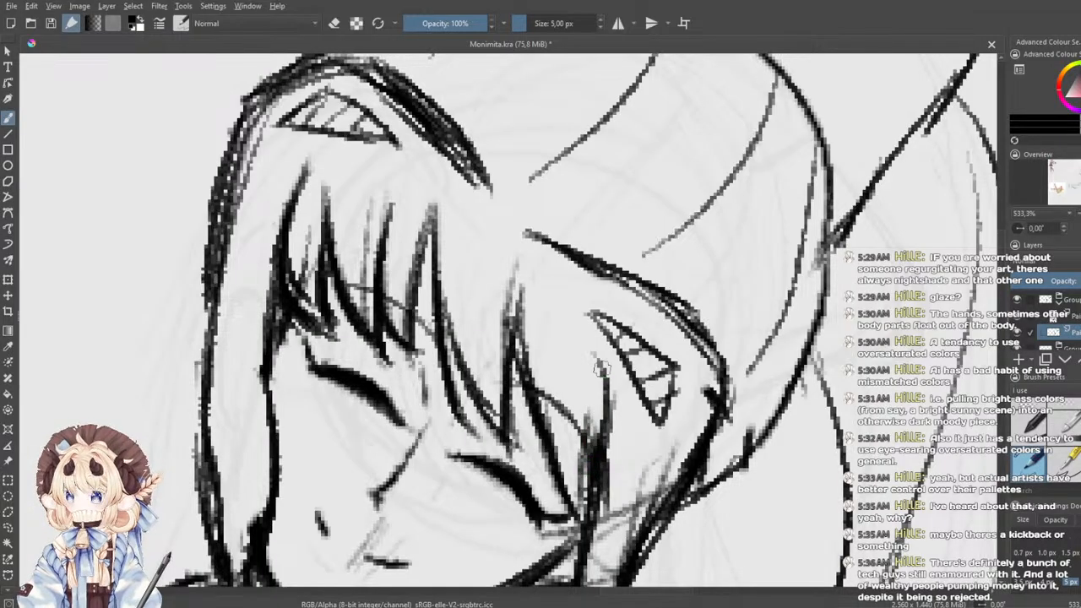
scroll(602, 400, "up", 3)
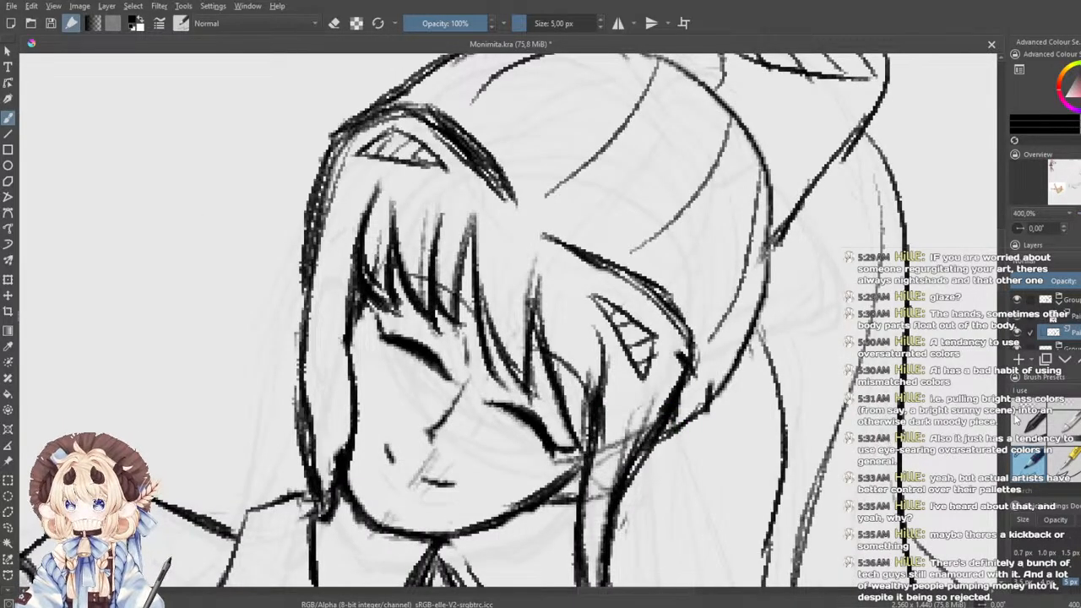
- Erase the stray jaw and hair lines crossing the inside of the right side lock
left_click(1023, 420)
scroll(700, 459, "up", 1)
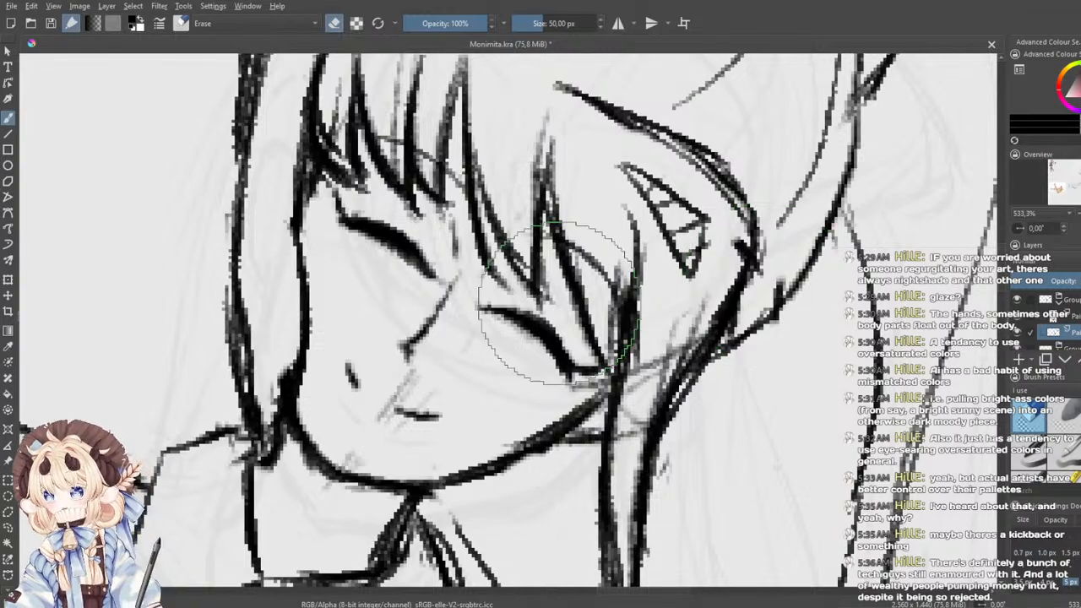
mouse_move(687, 323)
left_mouse_down()
mouse_move(669, 331)
mouse_move(647, 377)
mouse_move(629, 451)
left_mouse_up()
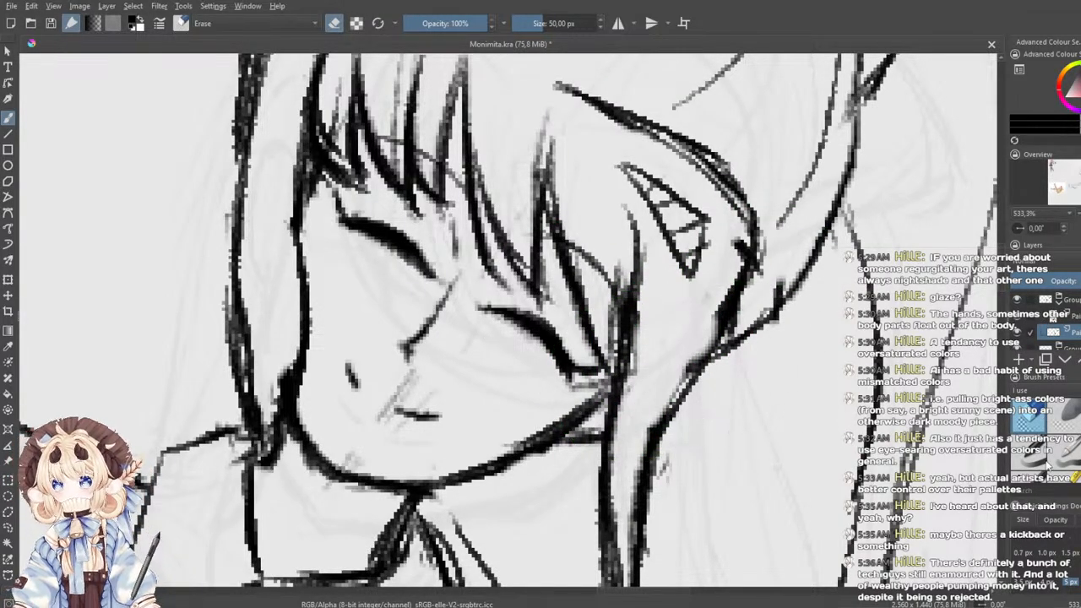
- Redraw the outer edge of the right side lock as one clean stroke tapering down past the jaw
left_click(1029, 460)
left_click_drag(723, 314, 668, 423)
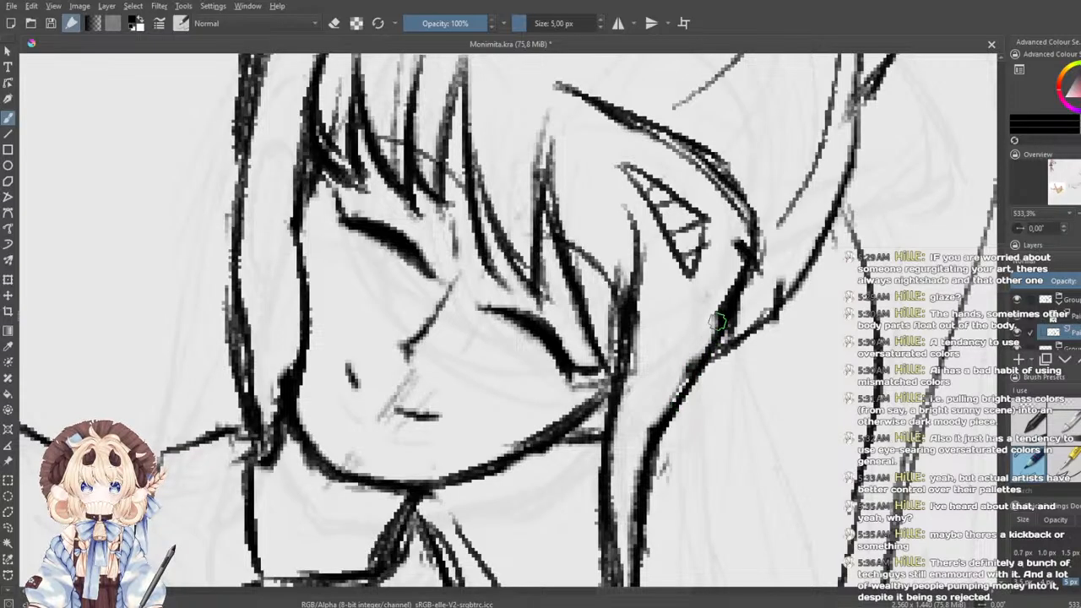
key("ctrl+z")
mouse_move(715, 324)
left_mouse_down()
mouse_move(675, 417)
mouse_move(654, 429)
left_mouse_up()
key("ctrl+z")
left_click_drag(716, 321, 668, 420)
scroll(607, 429, "down", 3)
scroll(571, 395, "up", 3)
scroll(548, 384, "down", 4)
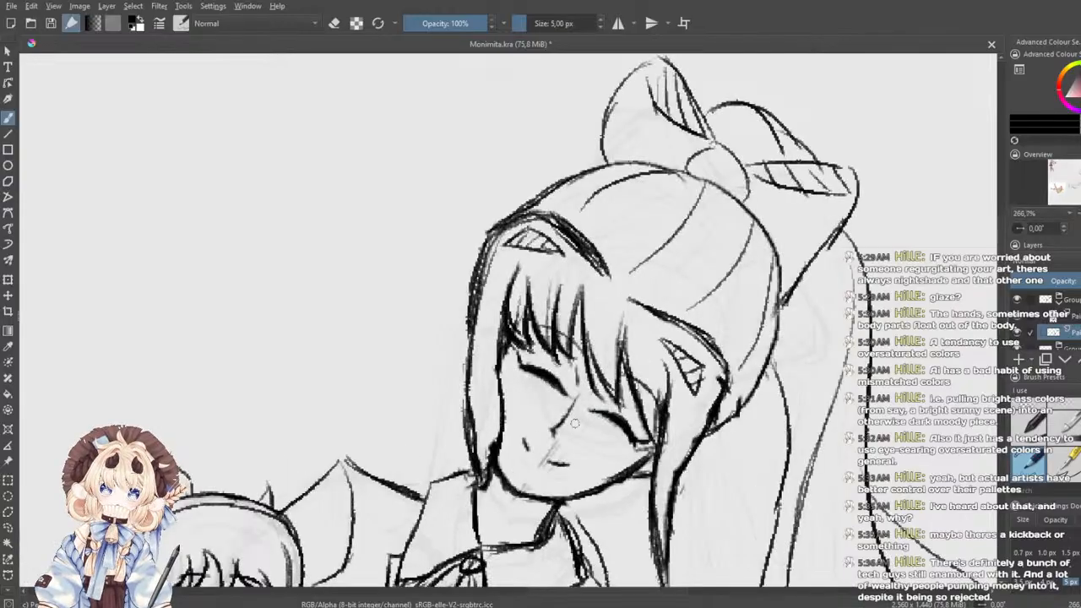
- Add a short hooked stroke at the tip of the girl's nose and try new lines along its bridge
scroll(574, 423, "up", 3)
left_click_drag(508, 441, 520, 465)
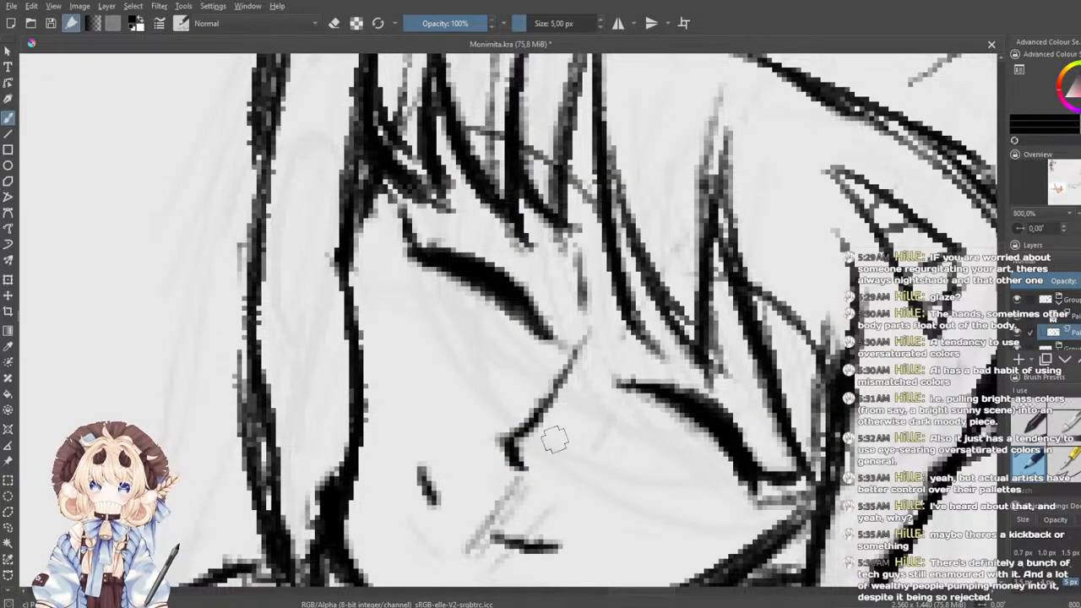
left_click_drag(578, 342, 522, 429)
key("ctrl+z")
mouse_move(583, 317)
left_mouse_down()
mouse_move(544, 376)
mouse_move(575, 334)
mouse_move(576, 307)
mouse_move(583, 342)
mouse_move(521, 431)
mouse_move(535, 414)
mouse_move(506, 433)
mouse_move(518, 463)
left_mouse_up()
key("ctrl+z")
scroll(531, 436, "down", 5)
- Examine the chibi figure's face and the overall pose of the reclining girl
left_click_drag(625, 460, 752, 333)
scroll(443, 365, "up", 4)
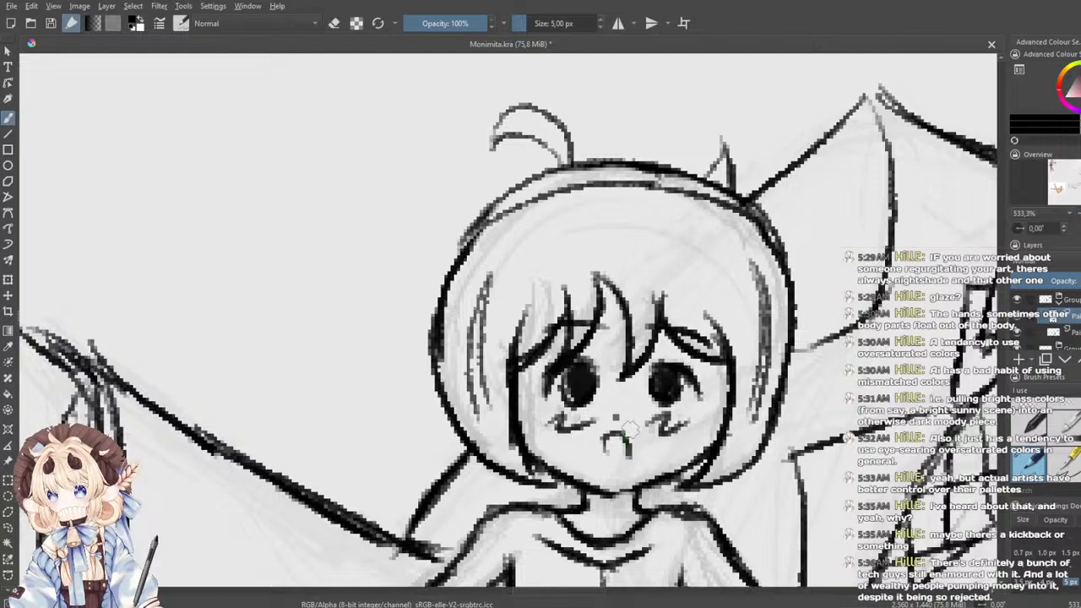
scroll(620, 411, "down", 2)
scroll(620, 411, "down", 4)
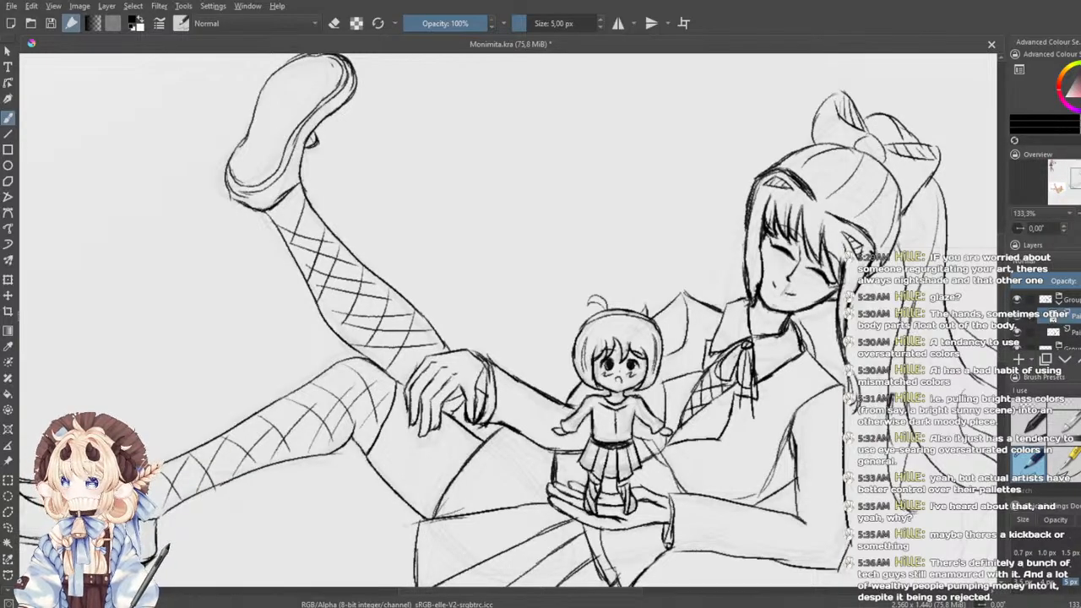
scroll(596, 465, "down", 1)
left_click_drag(595, 464, 590, 409)
scroll(528, 425, "down", 2)
scroll(528, 426, "up", 2)
scroll(591, 413, "down", 1)
scroll(591, 414, "up", 1)
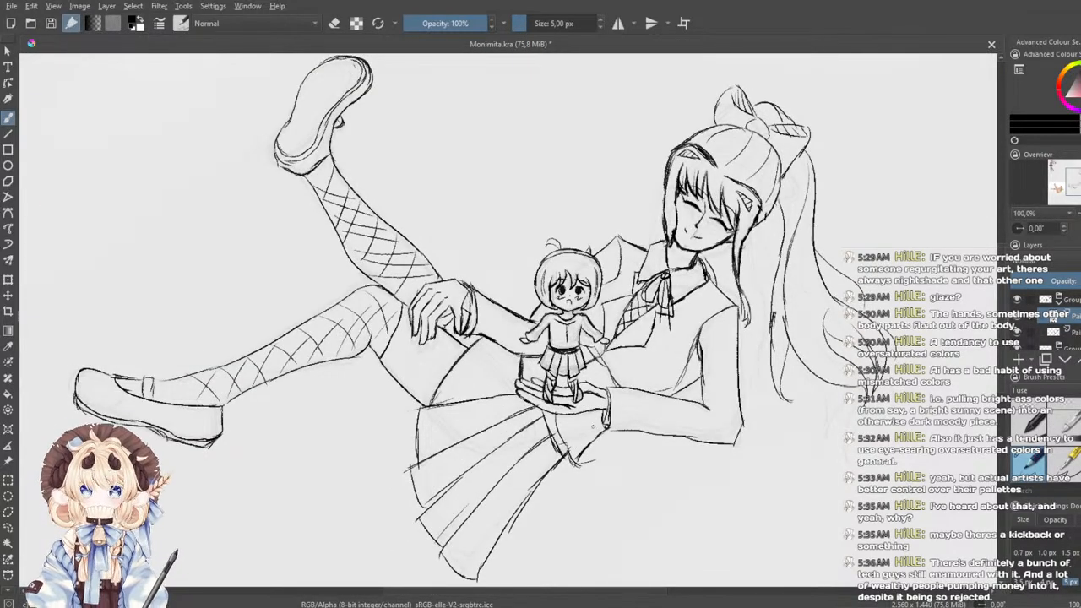
scroll(593, 427, "down", 1)
scroll(591, 431, "up", 1)
left_click_drag(573, 451, 604, 481)
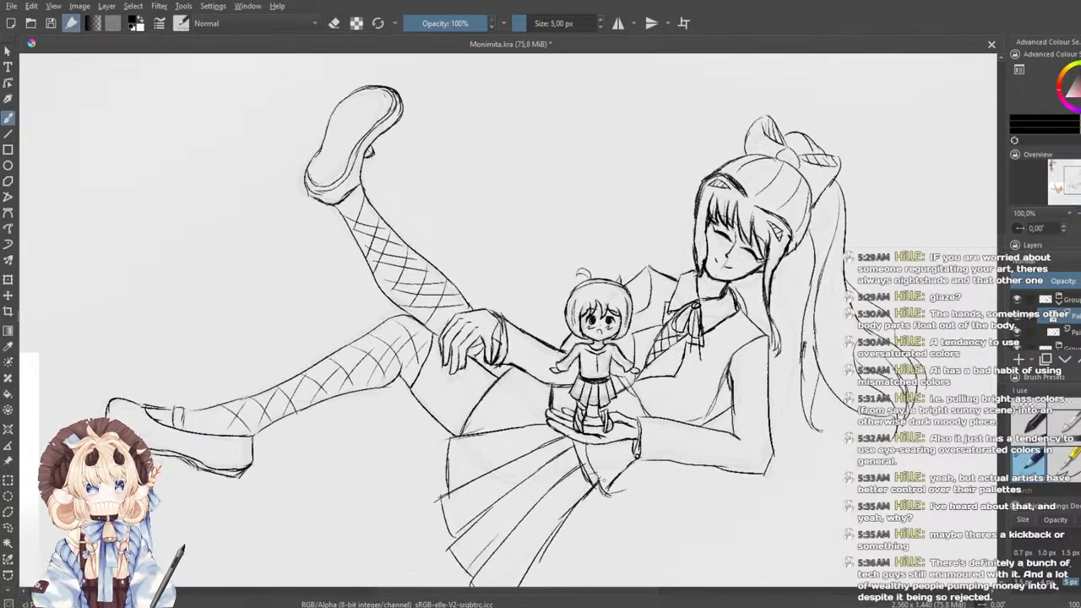
- Erase the slanted fold line between the girl's torso and the inside of her bent sleeve
scroll(731, 392, "up", 2)
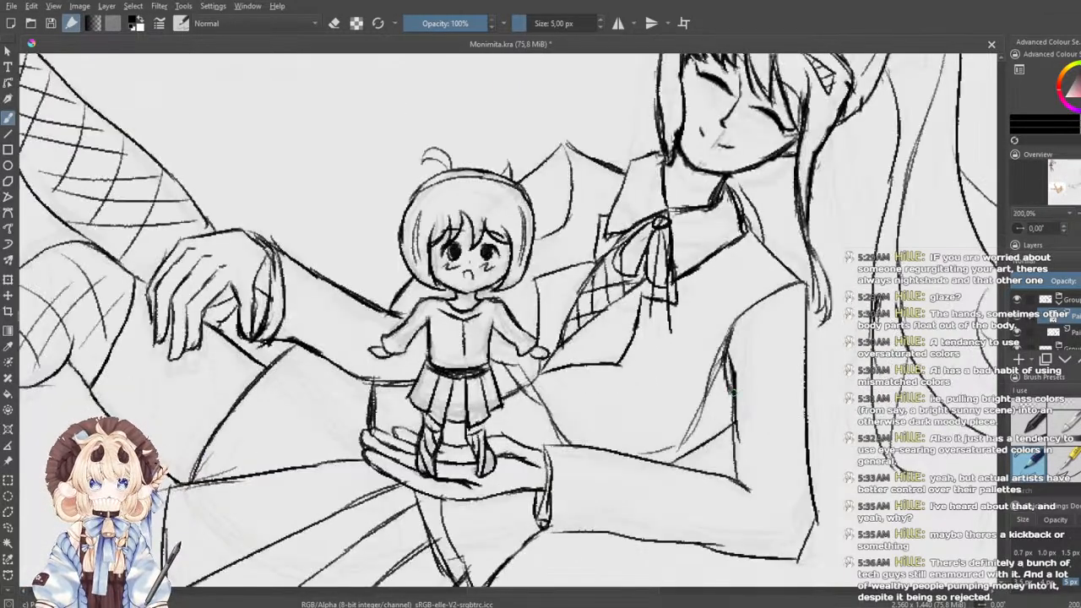
scroll(727, 420, "up", 1)
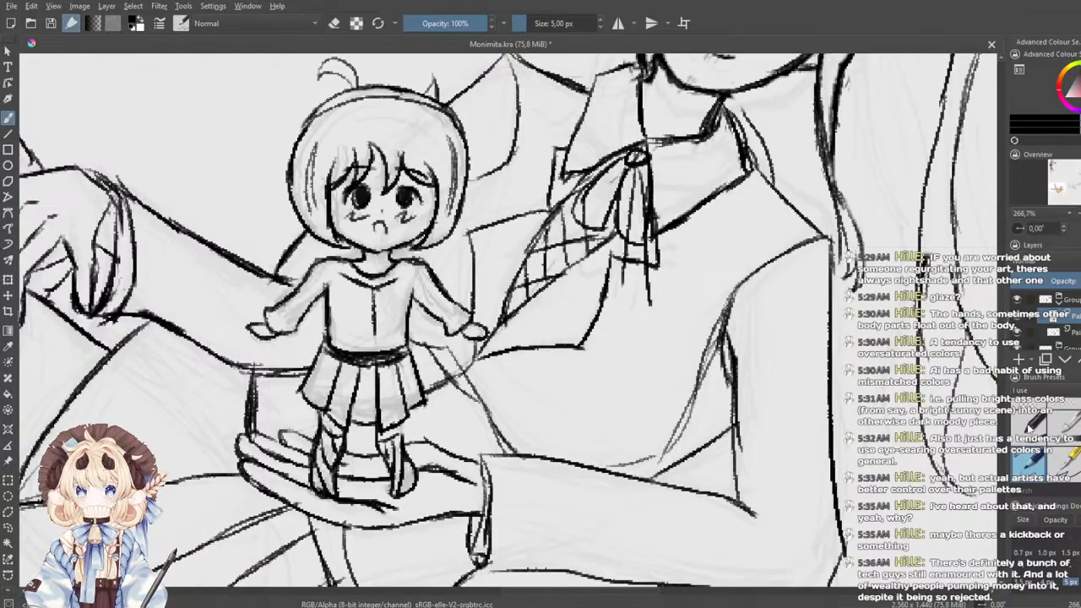
key("e")
scroll(740, 401, "up", 1)
left_click_drag(741, 403, 762, 352)
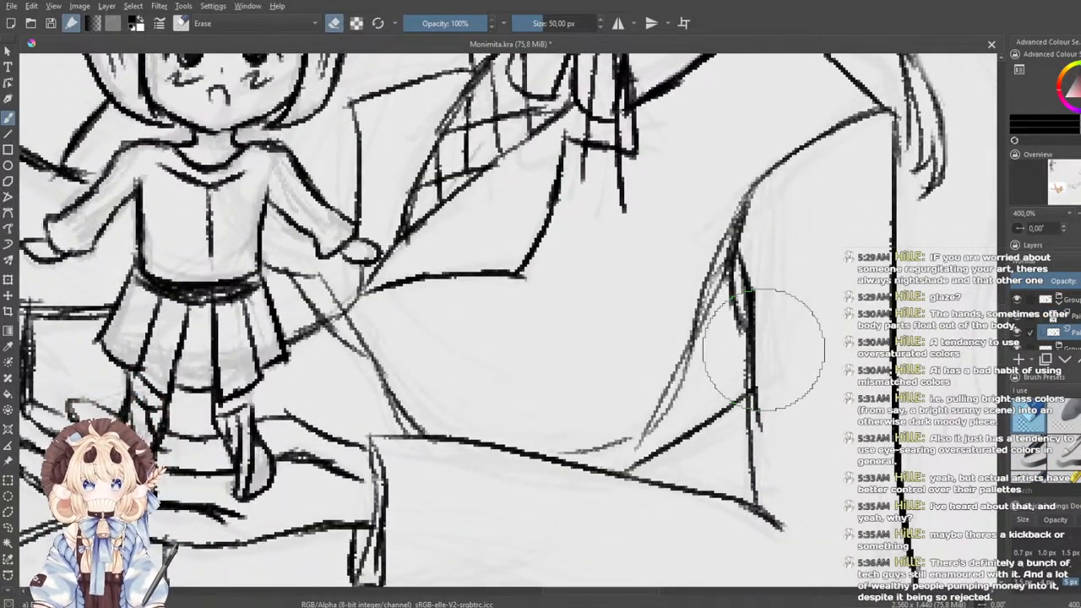
mouse_move(700, 422)
left_mouse_down()
mouse_move(721, 386)
mouse_move(680, 445)
mouse_move(646, 464)
left_mouse_up()
left_click(1056, 477)
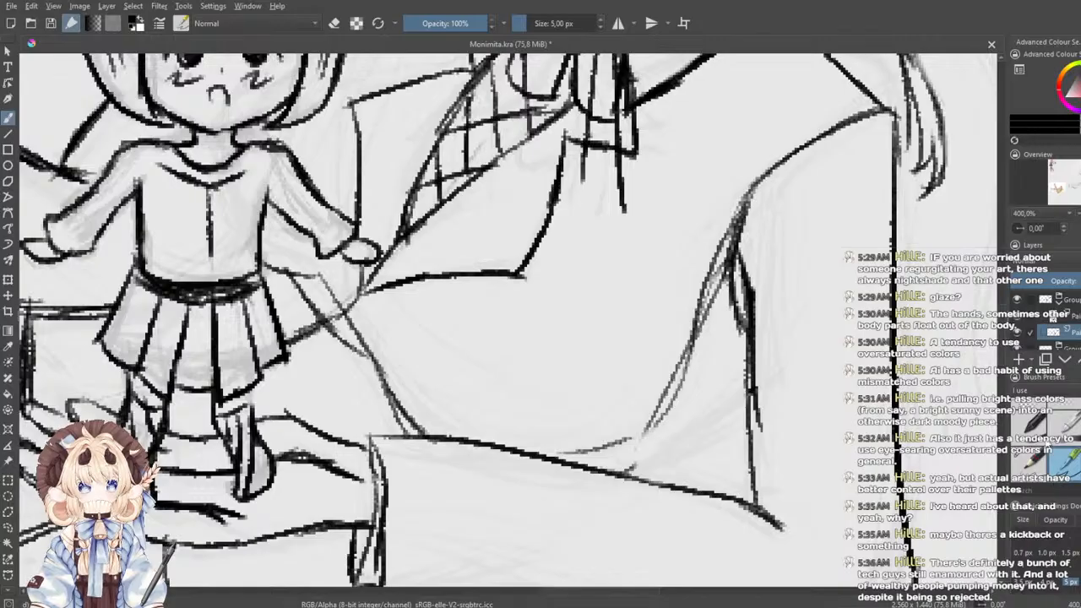
left_click_drag(748, 323, 592, 466)
key("ctrl+z")
left_click_drag(736, 358, 602, 459)
mouse_move(734, 363)
left_mouse_down()
mouse_move(585, 469)
mouse_move(611, 446)
mouse_move(564, 460)
mouse_move(749, 387)
left_mouse_up()
key("ctrl+z")
key("ctrl+z")
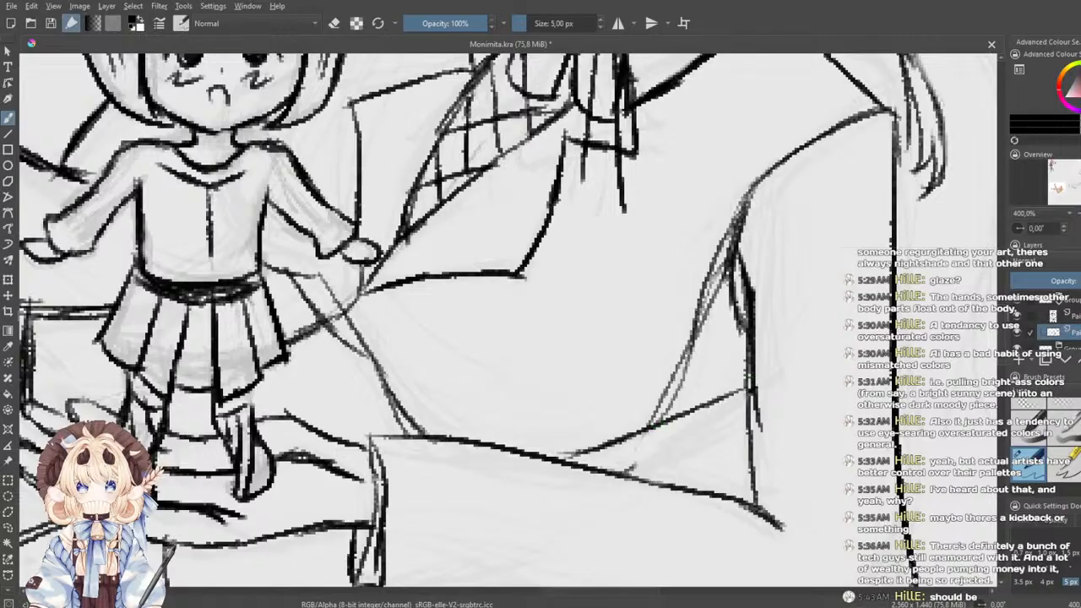
key("ctrl+z")
left_click_drag(748, 343, 584, 463)
key("ctrl+z")
left_click_drag(748, 343, 603, 438)
key("ctrl+z")
left_click_drag(747, 322, 575, 452)
key("ctrl+z")
left_click_drag(737, 329, 556, 453)
key("ctrl+z")
left_click_drag(747, 326, 534, 456)
key("ctrl+z")
- Draw a slanted line from the inner sleeve toward the torso and erase the part extending beyond the torso curve
mouse_move(746, 328)
left_mouse_down()
mouse_move(541, 456)
mouse_move(708, 354)
left_mouse_up()
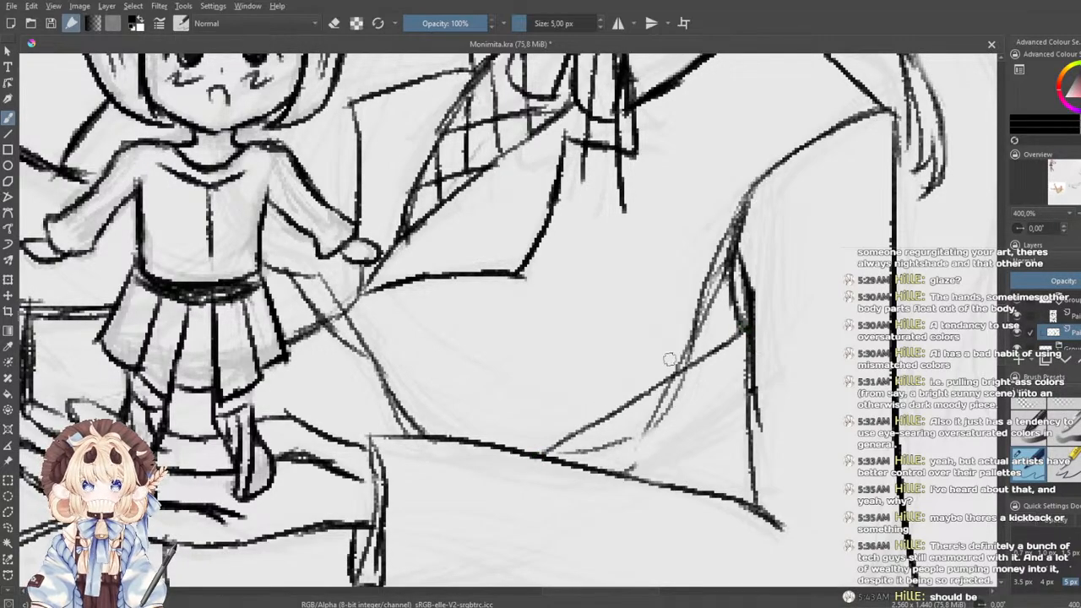
left_click(1038, 408)
mouse_move(608, 394)
left_mouse_down()
mouse_move(556, 436)
mouse_move(655, 371)
mouse_move(629, 398)
mouse_move(550, 435)
left_mouse_up()
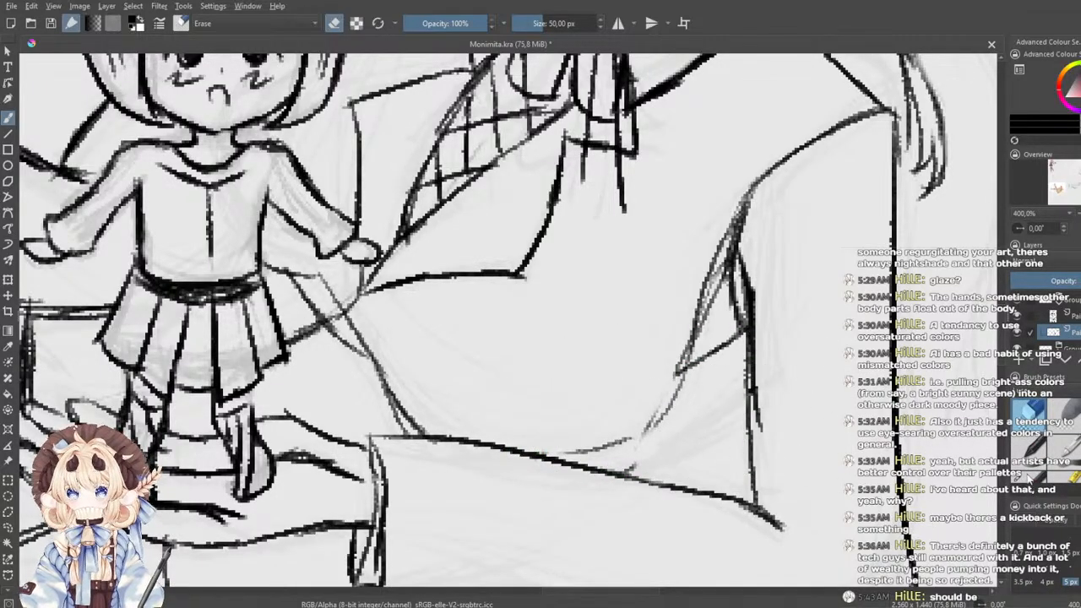
- Darken the torso curve from the armpit down to the forearm and reinforce the short slanted line behind it
left_click(1025, 463)
left_click(1035, 475)
mouse_move(718, 283)
left_mouse_down()
mouse_move(686, 395)
mouse_move(684, 359)
mouse_move(658, 434)
left_mouse_up()
key("ctrl+z")
mouse_move(665, 407)
left_mouse_down()
mouse_move(597, 451)
mouse_move(561, 456)
mouse_move(660, 408)
mouse_move(708, 277)
left_mouse_up()
mouse_move(667, 406)
left_mouse_down()
mouse_move(594, 456)
mouse_move(565, 459)
mouse_move(627, 441)
mouse_move(662, 409)
left_mouse_up()
left_click_drag(687, 363, 752, 324)
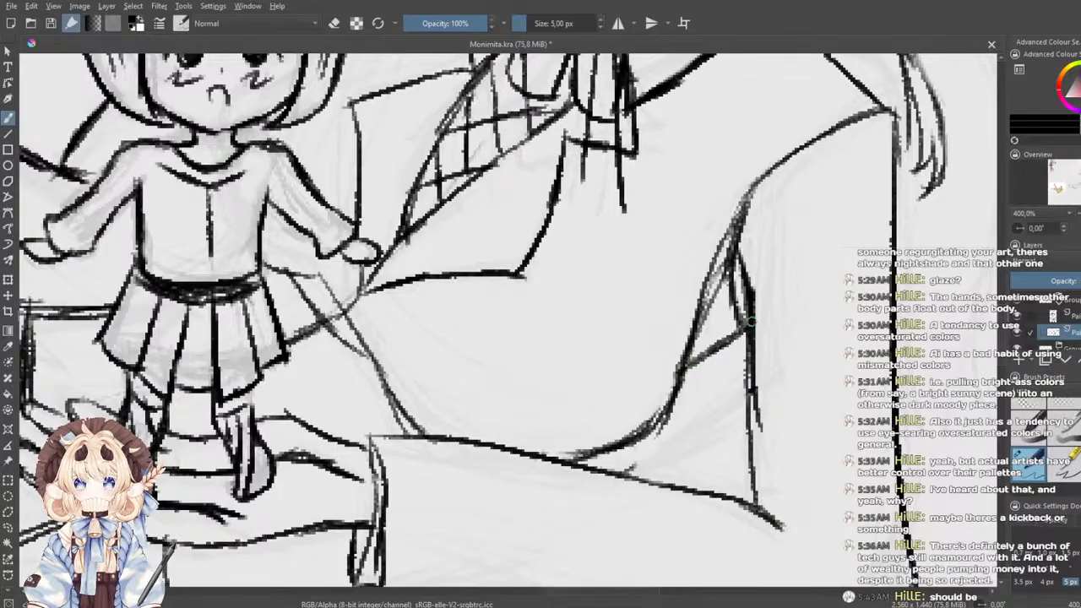
- Check the whole figure and save the drawing
scroll(702, 285, "down", 3)
mouse_move(677, 257)
left_mouse_down()
mouse_move(640, 339)
mouse_move(656, 347)
left_mouse_up()
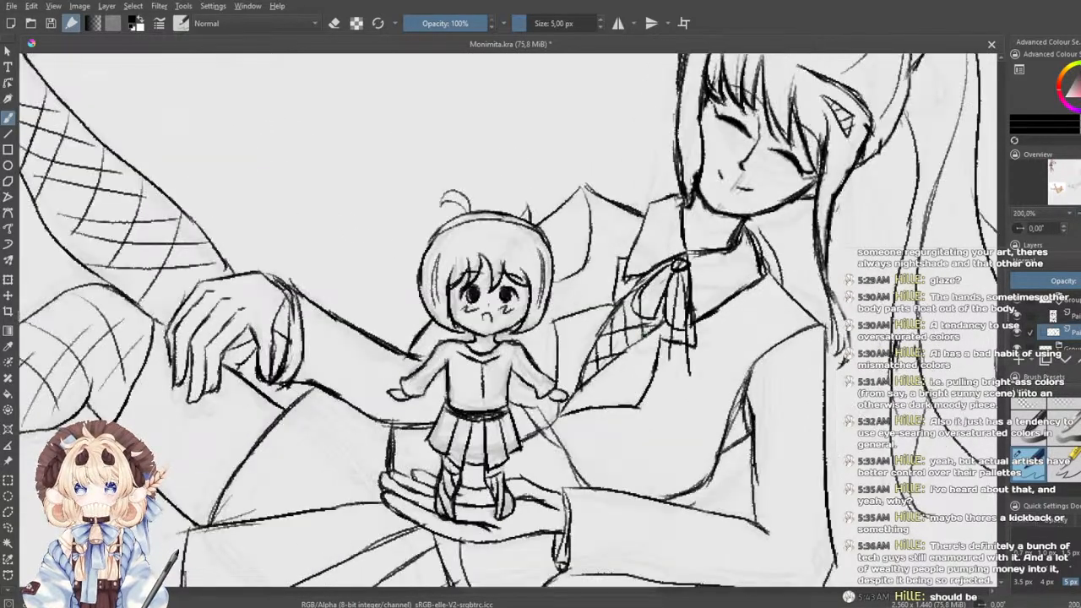
scroll(644, 337, "down", 2)
scroll(616, 339, "down", 1)
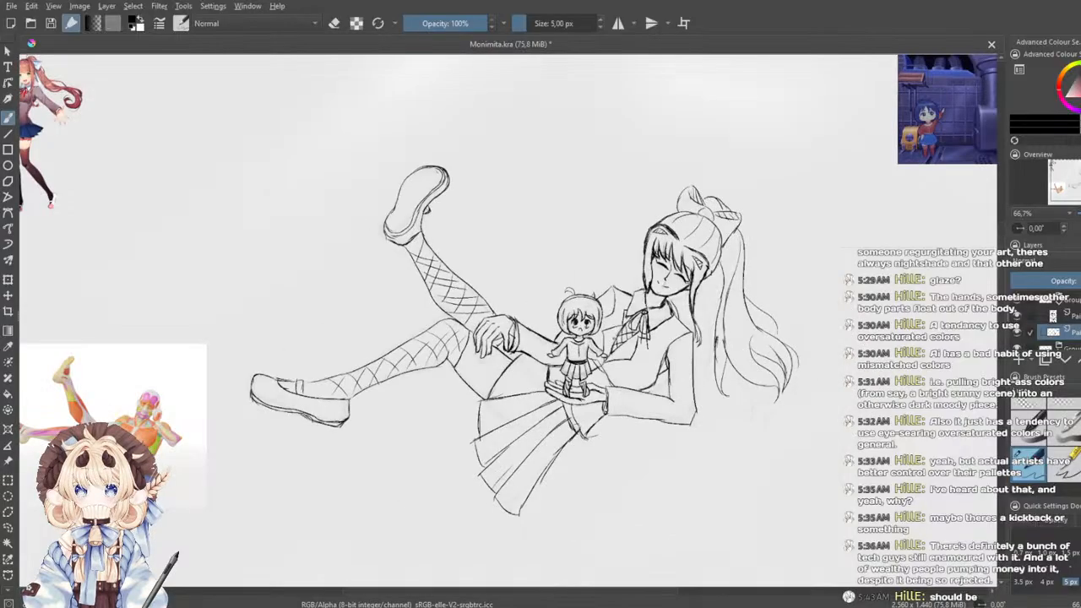
scroll(610, 334, "up", 1)
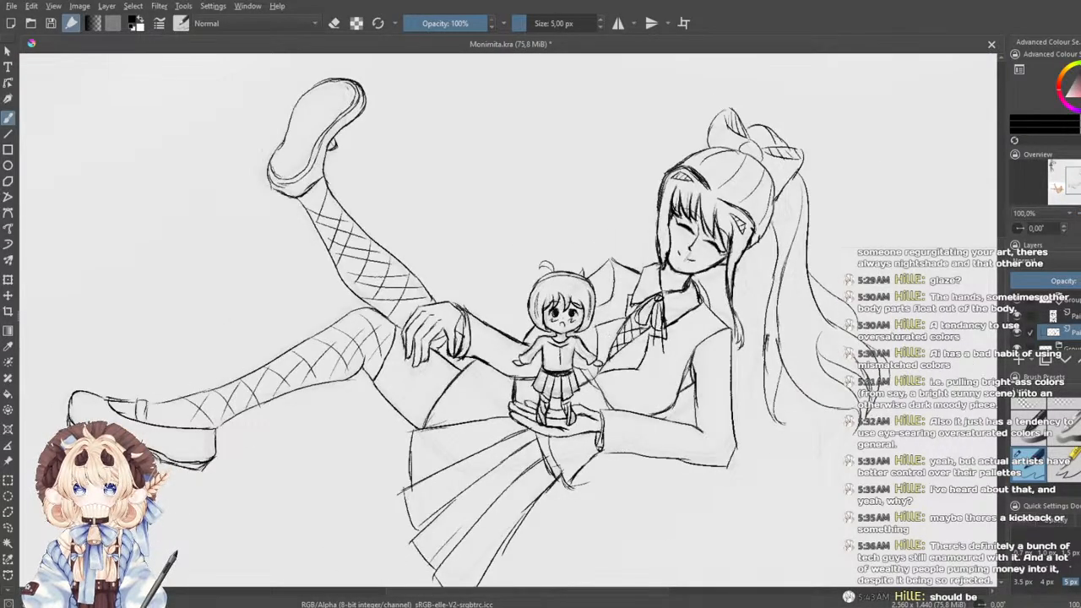
scroll(610, 335, "down", 1)
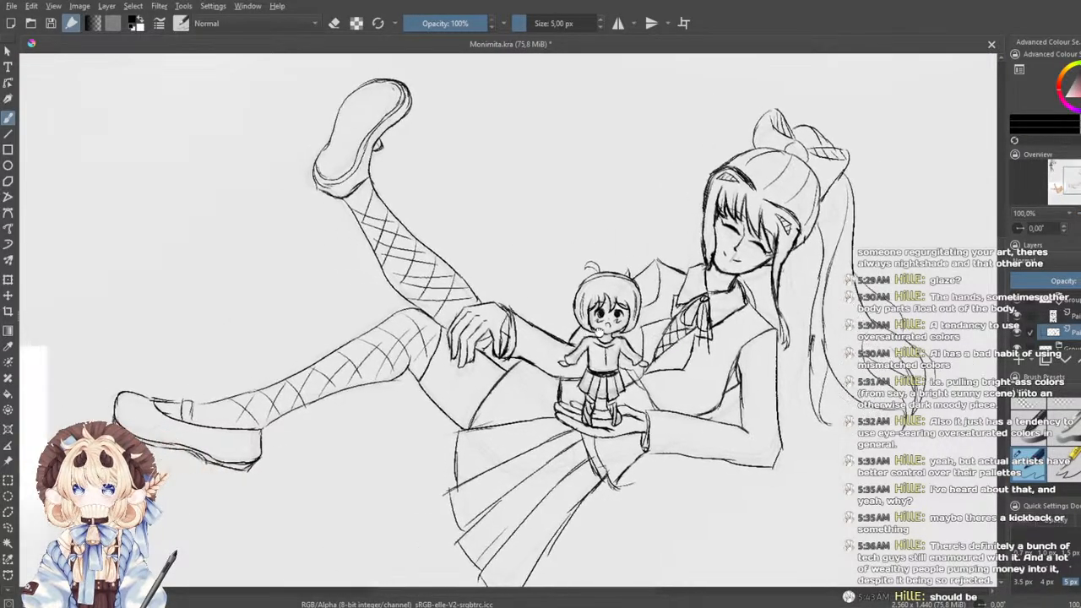
left_click(53, 24)
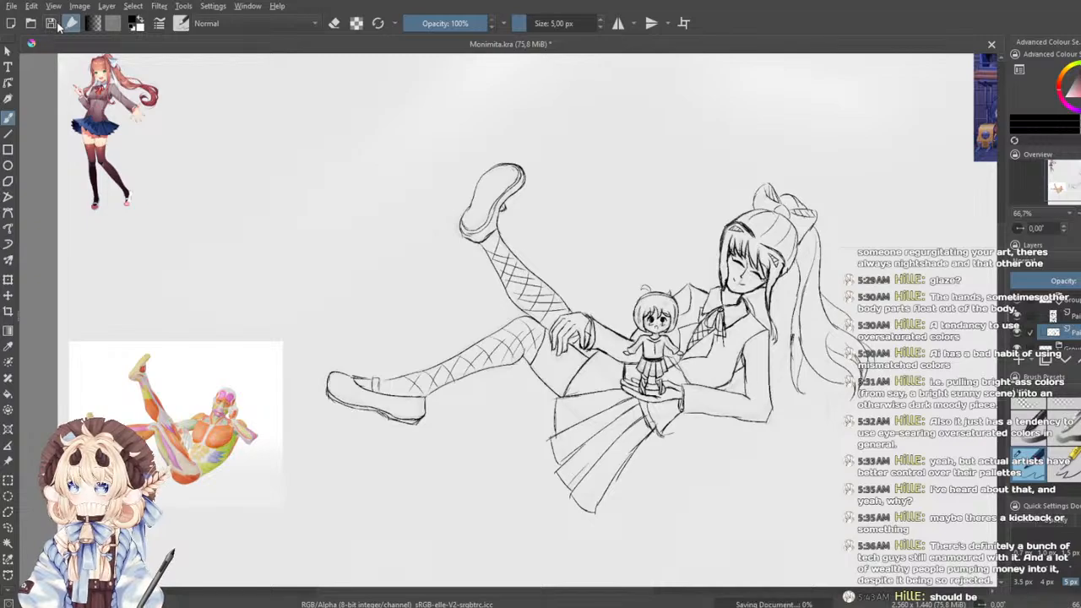
- Examine the blazer and sleeves on the reference character, comparing them with the sketched torso
scroll(157, 127, "up", 3)
left_click_drag(155, 127, 682, 333)
scroll(552, 290, "up", 2)
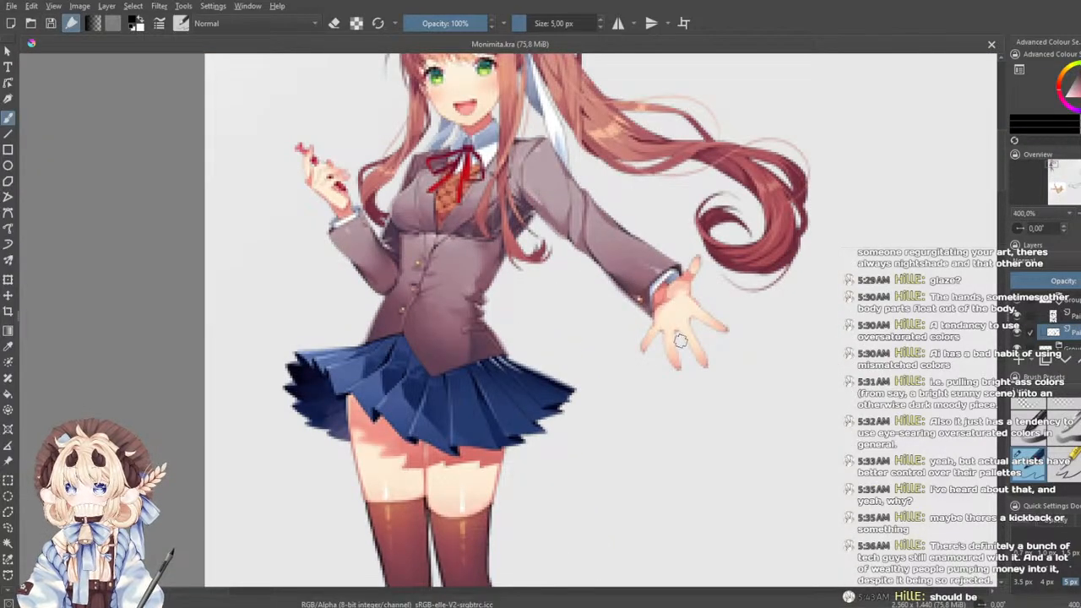
left_click_drag(754, 366, 497, 281)
scroll(497, 282, "down", 5)
left_click_drag(595, 290, 20, 154)
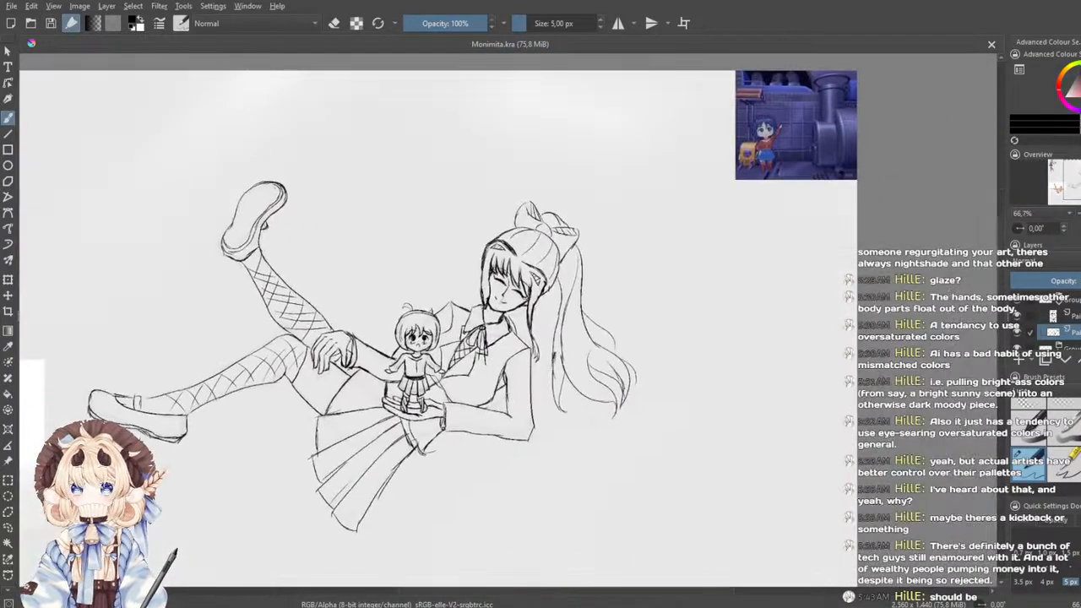
scroll(467, 264, "up", 2)
scroll(441, 178, "up", 2)
mouse_move(451, 290)
left_mouse_down()
mouse_move(441, 177)
mouse_move(470, 176)
left_mouse_up()
scroll(1048, 439, "up", 2)
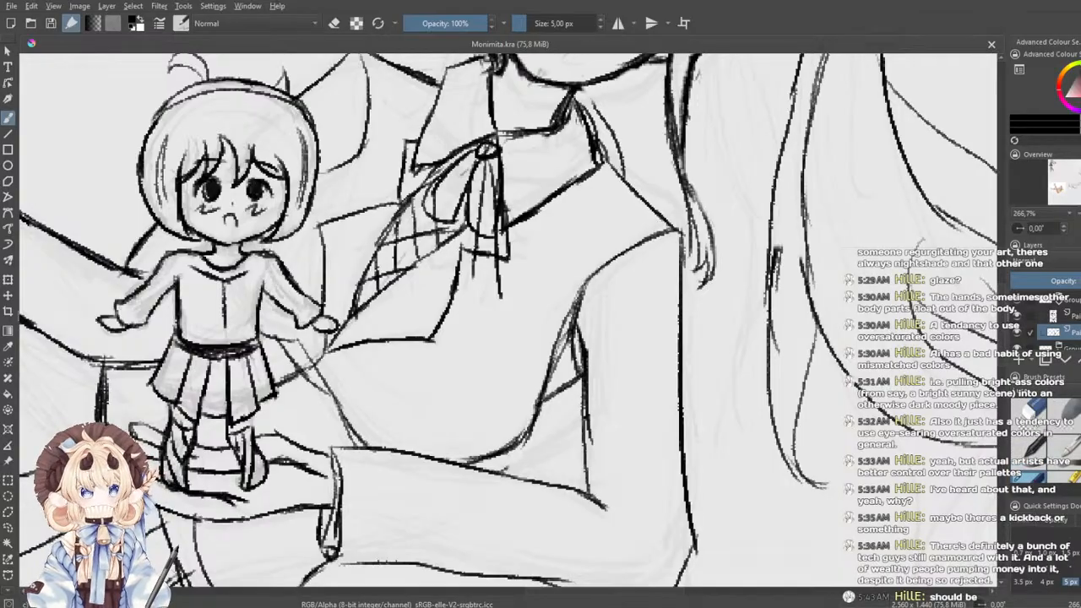
- Erase the dark torso curve beside the inner sleeve and re-sketch it with lighter strokes from armpit to forearm
left_click(1029, 416)
left_click_drag(578, 386, 645, 376)
mouse_move(586, 443)
left_mouse_down()
mouse_move(594, 417)
mouse_move(570, 439)
mouse_move(552, 426)
mouse_move(580, 436)
mouse_move(610, 375)
mouse_move(589, 408)
left_mouse_up()
left_click(1033, 480)
left_click_drag(511, 444, 582, 412)
mouse_move(620, 337)
left_mouse_down()
mouse_move(577, 411)
mouse_move(562, 408)
left_mouse_up()
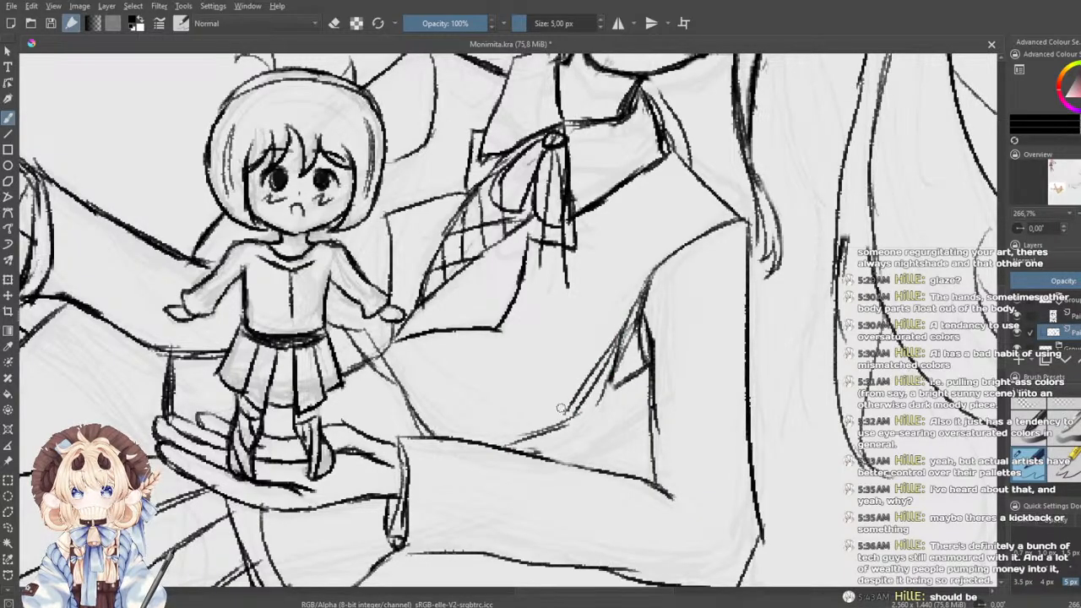
- Rework the jacket's chest contour with loose strokes running across beneath the bust and up toward the armpit
mouse_move(422, 412)
left_mouse_down()
mouse_move(528, 421)
mouse_move(583, 381)
left_mouse_up()
mouse_move(624, 316)
left_mouse_down()
mouse_move(507, 427)
mouse_move(578, 401)
mouse_move(623, 413)
mouse_move(595, 402)
mouse_move(492, 436)
mouse_move(444, 424)
mouse_move(561, 443)
left_mouse_up()
key("slash")
mouse_move(625, 366)
left_mouse_down()
mouse_move(623, 346)
mouse_move(487, 451)
mouse_move(585, 406)
left_mouse_up()
key("e")
key("ctrl+z")
mouse_move(651, 364)
left_mouse_down()
mouse_move(545, 415)
mouse_move(560, 409)
left_mouse_up()
mouse_move(696, 299)
left_mouse_down()
mouse_move(686, 340)
mouse_move(652, 348)
mouse_move(621, 387)
left_mouse_up()
left_click_drag(482, 410, 615, 381)
left_click_drag(671, 303, 598, 391)
left_click_drag(490, 418, 606, 393)
- Examine how the reference character's blazer curves under the bust and return to the sketched torso
scroll(670, 330, "down", 5)
left_click_drag(256, 224, 459, 299)
scroll(459, 299, "up", 4)
left_click_drag(357, 230, 691, 424)
scroll(649, 300, "up", 2)
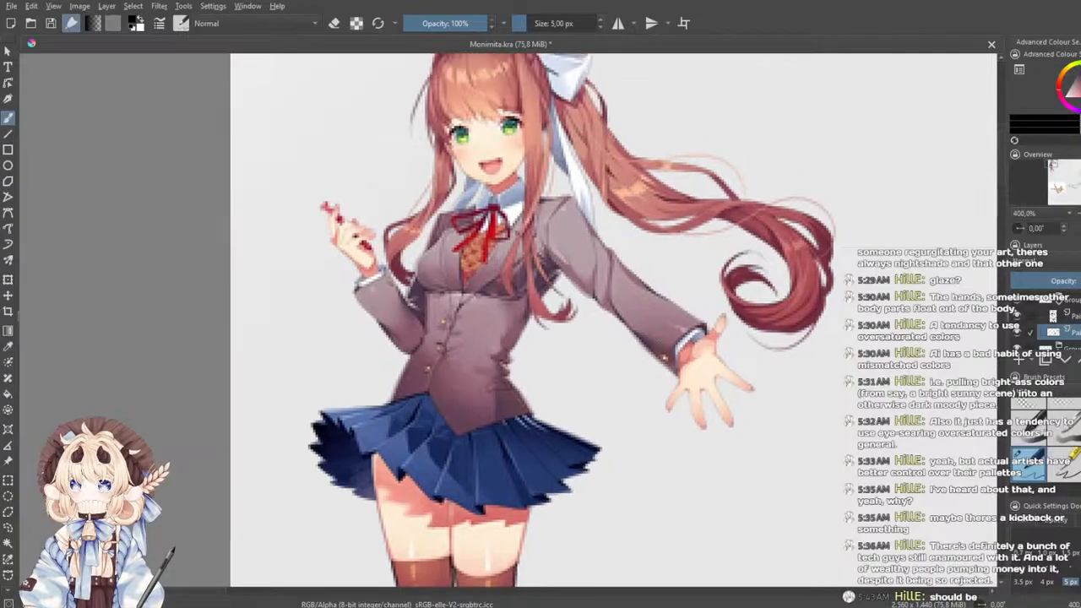
scroll(732, 376, "down", 1)
left_click_drag(806, 392, 332, 242)
scroll(582, 280, "down", 3)
left_click_drag(780, 309, 280, 48)
scroll(280, 48, "up", 1)
scroll(591, 185, "up", 1)
scroll(657, 273, "up", 1)
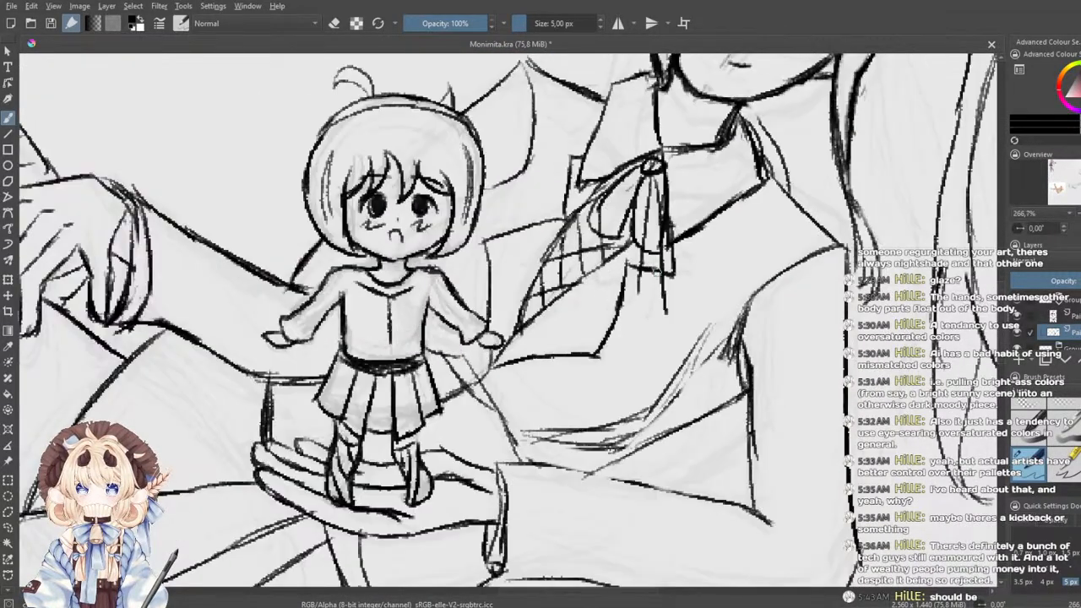
- Erase the loose chest contour strokes running beneath the bust and up toward the armpit
scroll(609, 207, "up", 1)
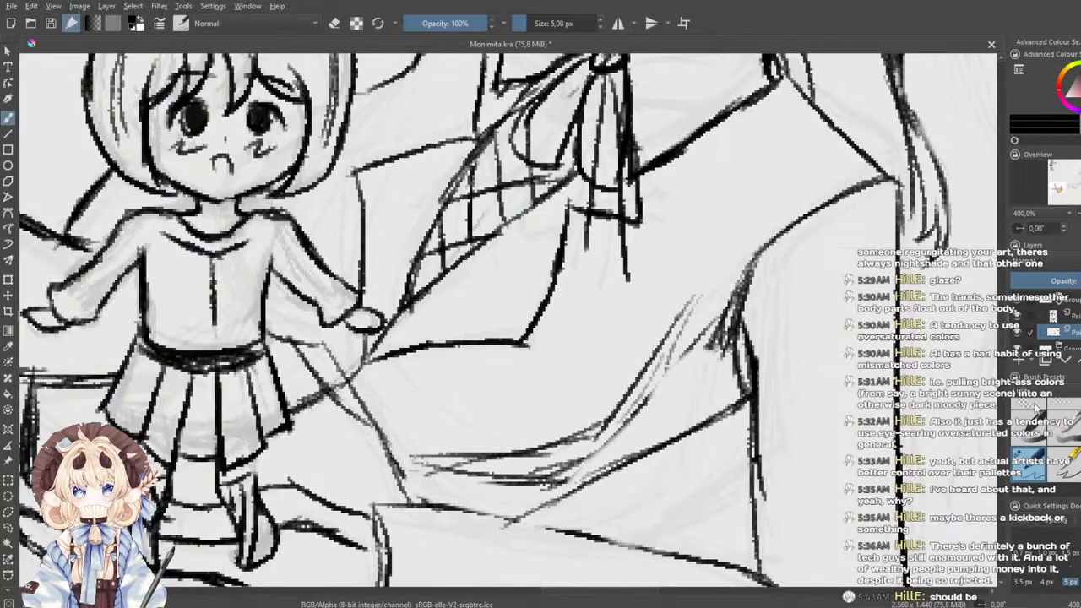
key("e")
mouse_move(526, 398)
left_mouse_down()
mouse_move(446, 447)
mouse_move(610, 394)
mouse_move(596, 309)
mouse_move(532, 398)
mouse_move(563, 442)
mouse_move(449, 432)
mouse_move(442, 444)
mouse_move(685, 411)
mouse_move(653, 421)
left_mouse_up()
mouse_move(621, 337)
left_mouse_down()
mouse_move(648, 410)
mouse_move(692, 464)
mouse_move(675, 483)
left_mouse_up()
mouse_move(668, 271)
left_mouse_down()
mouse_move(727, 228)
mouse_move(673, 263)
left_mouse_up()
key("e")
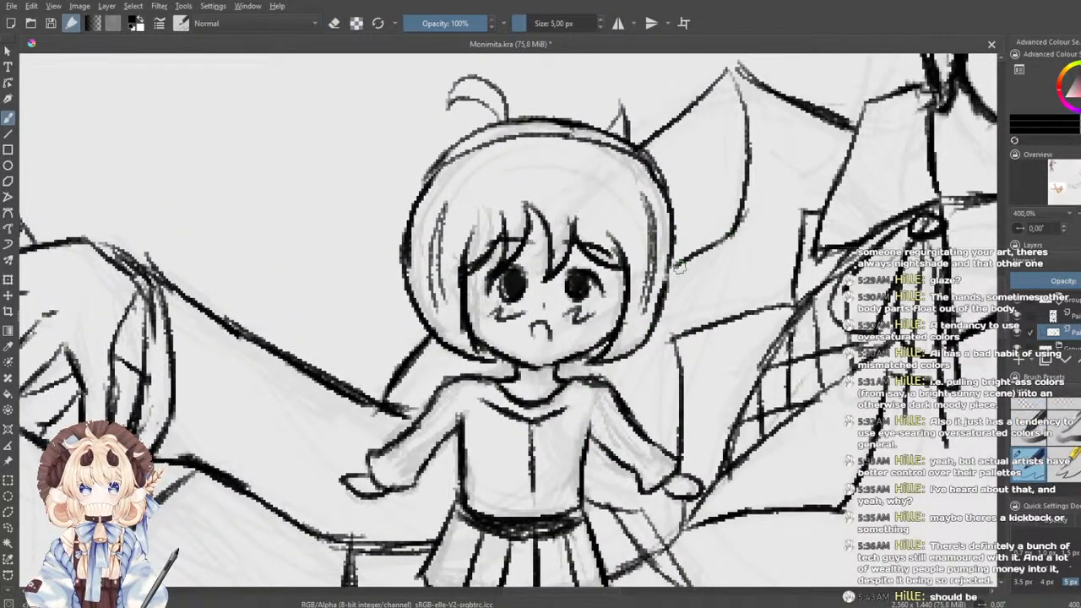
- Try short, light strokes for the bust's side below the ribbon and its underside beneath the lapel
mouse_move(953, 395)
left_mouse_down()
mouse_move(574, 312)
mouse_move(607, 404)
left_mouse_up()
key("ctrl+z")
left_click_drag(584, 333, 601, 433)
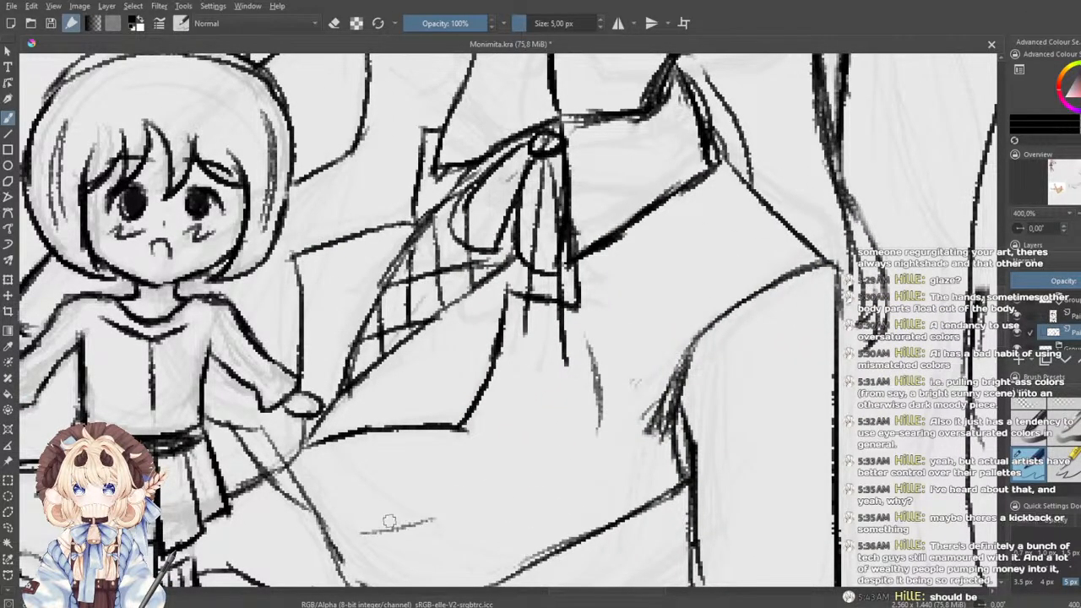
left_click_drag(331, 480, 448, 470)
left_click_drag(353, 531, 463, 508)
left_click_drag(615, 353, 591, 429)
key("ctrl+z")
key("ctrl+z")
key("ctrl+z")
key("ctrl+z")
key("ctrl+z")
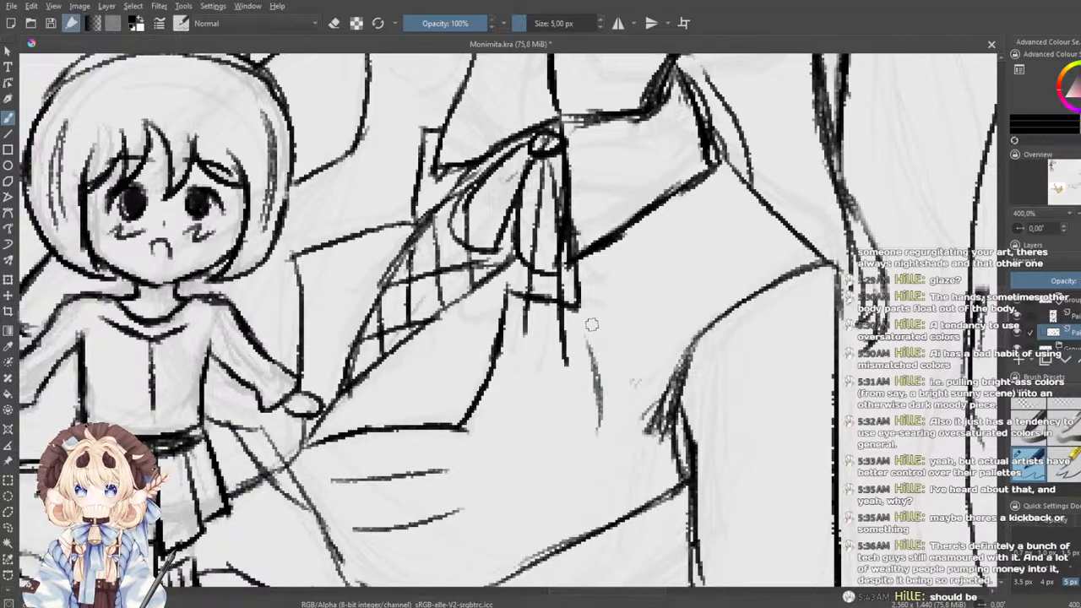
left_click_drag(591, 342, 586, 456)
left_click_drag(359, 522, 495, 492)
key("ctrl+z")
left_click_drag(372, 482, 492, 492)
scroll(500, 433, "down", 2)
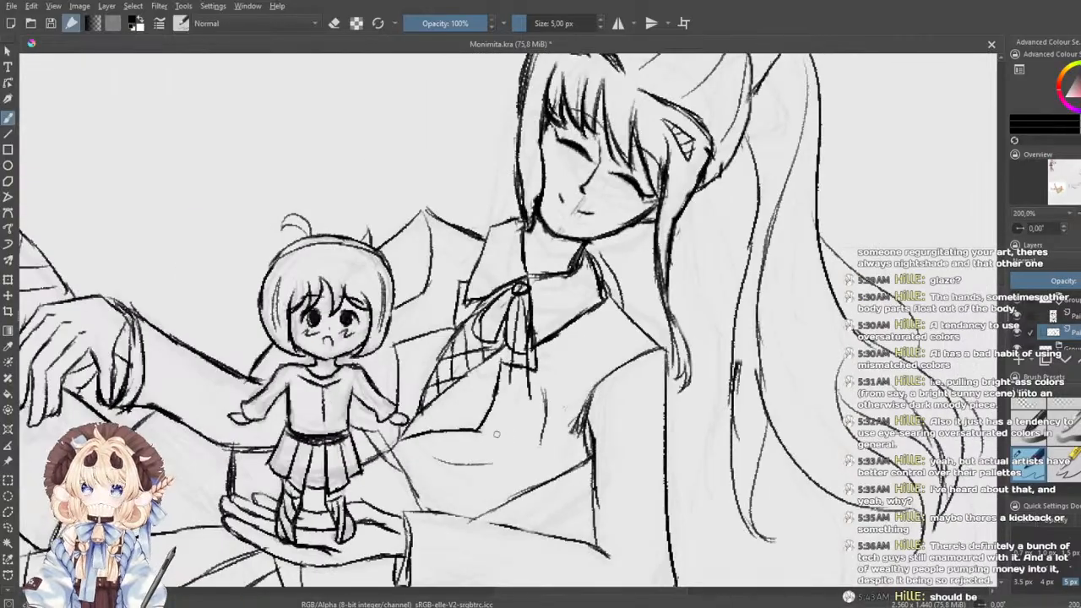
scroll(491, 434, "down", 2)
scroll(507, 437, "up", 3)
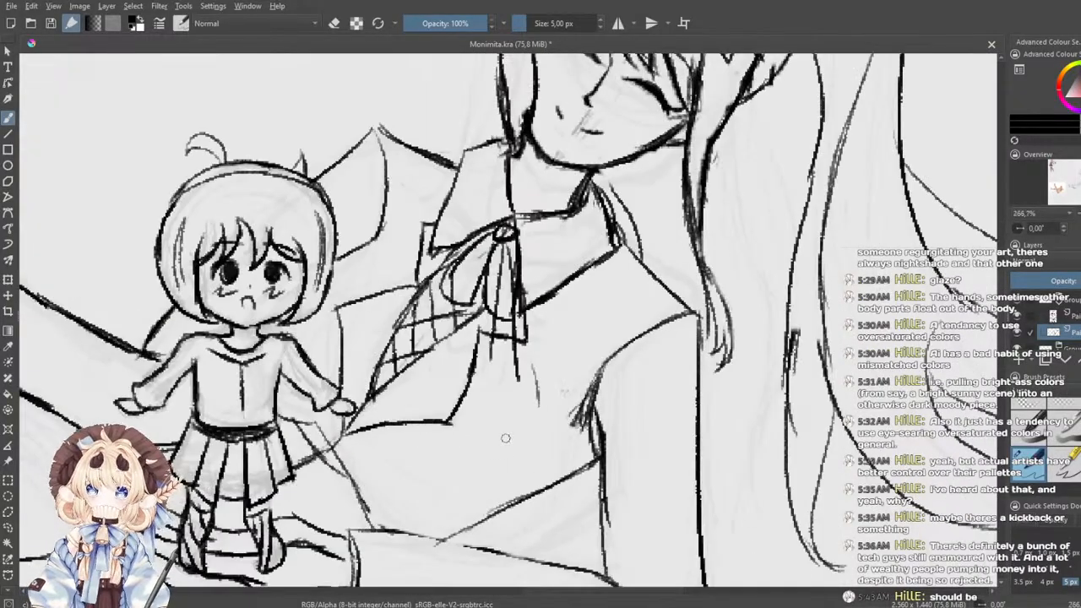
- Examine the waist and bust of the reference character's blazer and return to the sketched torso
scroll(441, 442, "down", 3)
left_click_drag(442, 442, 644, 451)
left_click_drag(272, 362, 550, 427)
scroll(485, 393, "down", 2)
left_click_drag(261, 327, 589, 361)
scroll(589, 361, "up", 4)
left_click_drag(572, 247, 604, 444)
scroll(604, 445, "up", 3)
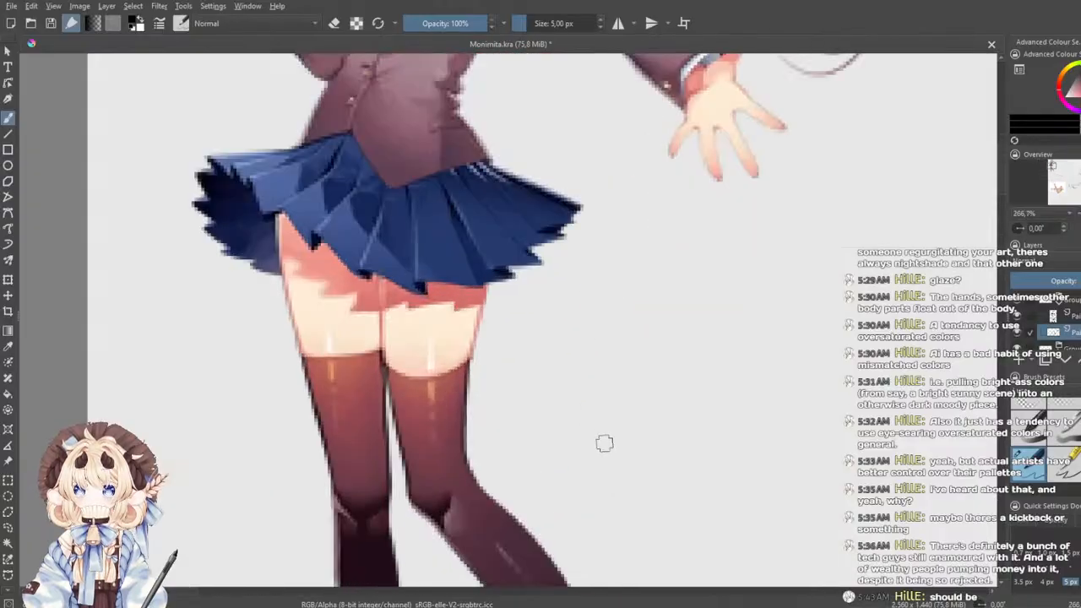
left_click_drag(551, 343, 686, 557)
left_click_drag(656, 443, 659, 466)
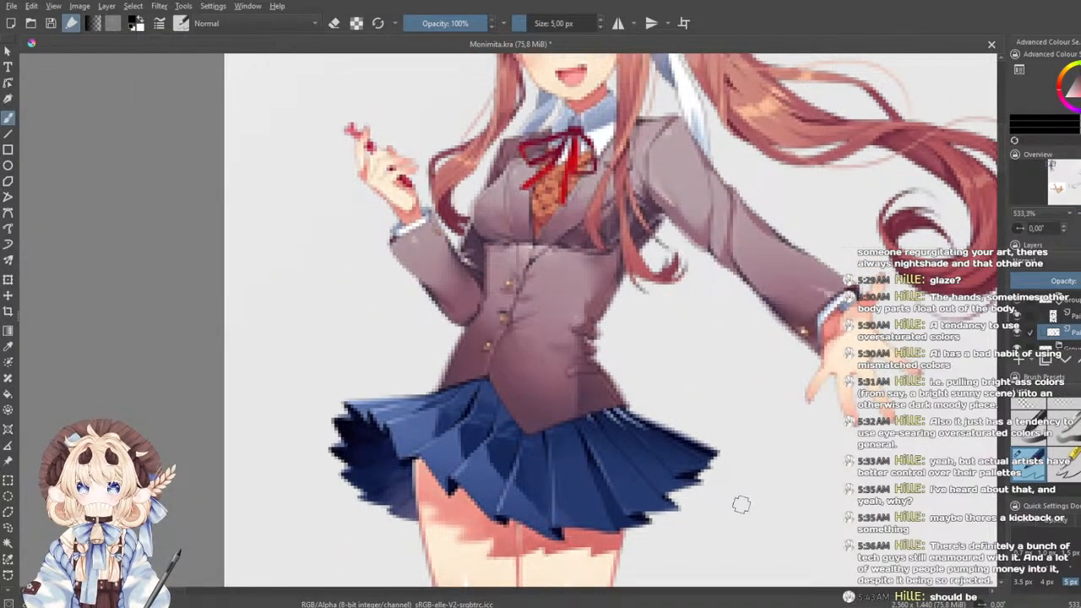
scroll(744, 505, "down", 4)
left_click_drag(963, 541, 292, 248)
left_click_drag(862, 506, 282, 240)
scroll(475, 331, "up", 2)
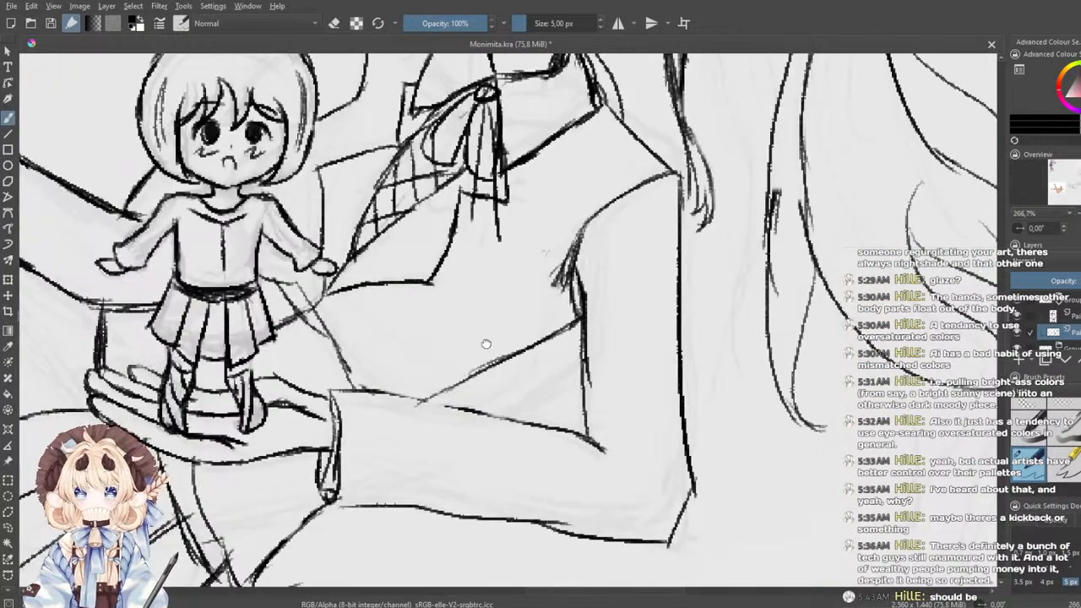
- Try short fold lines on the blazer between the ribbon and the armpit
scroll(578, 437, "up", 2)
left_click_drag(646, 325, 689, 340)
left_click_drag(624, 380, 680, 386)
left_click_drag(548, 370, 580, 364)
left_click_drag(387, 416, 475, 489)
key("ctrl+z")
key("ctrl+z")
key("ctrl+z")
key("ctrl+z")
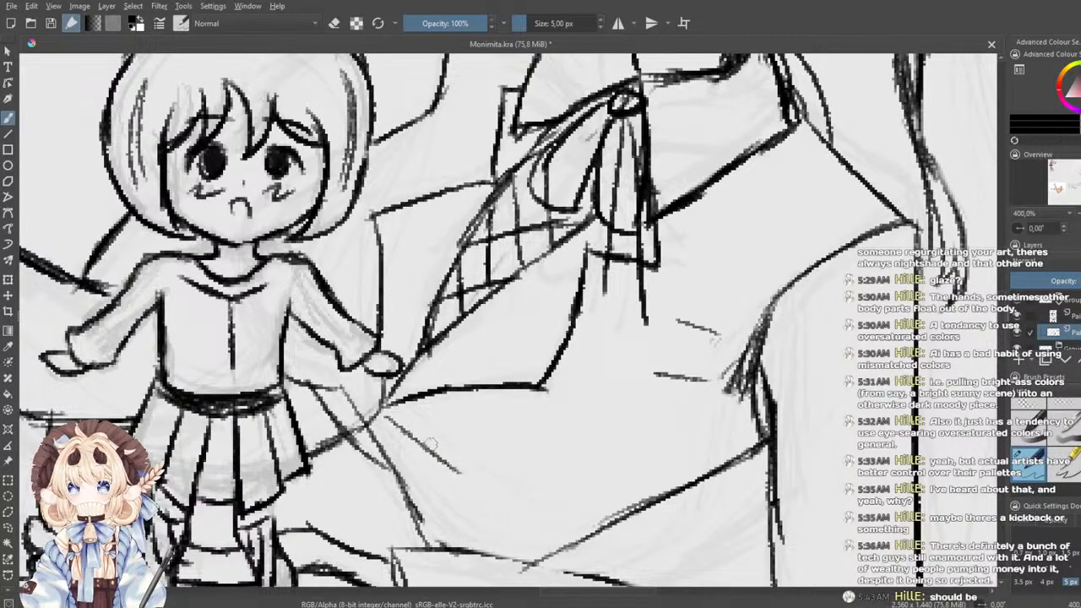
- Sketch the start of the bust's lower contour, slanting down from the lapel's lower corner beside the chibi's hand
left_click_drag(386, 409, 483, 474)
left_click_drag(411, 424, 485, 476)
key("ctrl+z")
mouse_move(409, 412)
left_mouse_down()
mouse_move(429, 447)
mouse_move(525, 486)
left_mouse_up()
left_click_drag(466, 469, 526, 492)
left_click_drag(389, 413, 497, 484)
key("ctrl+z")
key("ctrl+z")
key("ctrl+z")
key("ctrl+z")
key("ctrl+z")
key("ctrl+z")
key("ctrl+z")
key("ctrl+z")
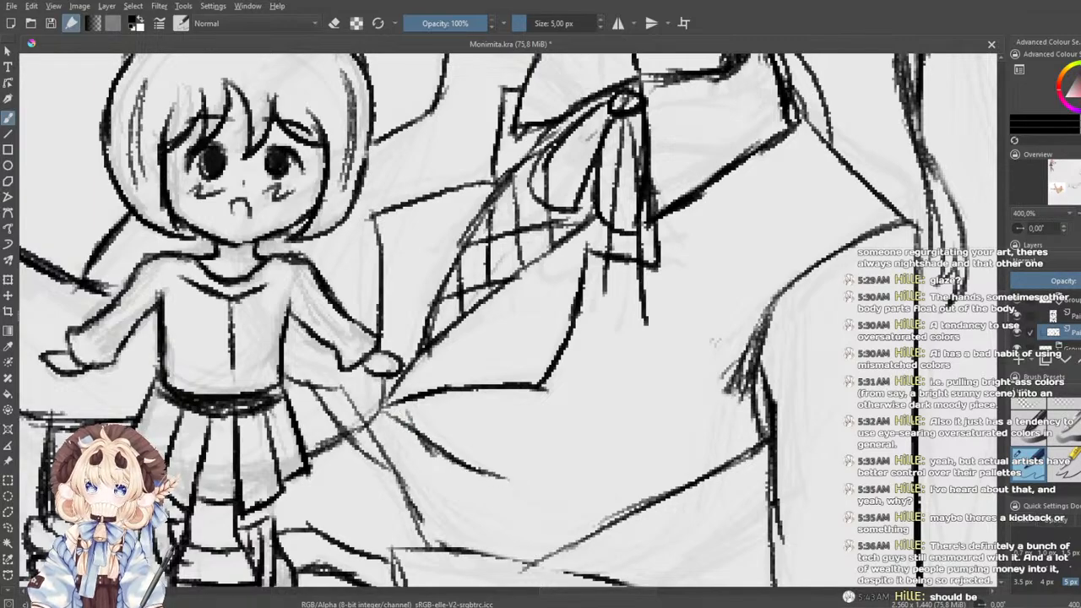
left_click_drag(388, 407, 469, 467)
mouse_move(409, 423)
left_mouse_down()
mouse_move(498, 494)
mouse_move(448, 462)
mouse_move(523, 493)
left_mouse_up()
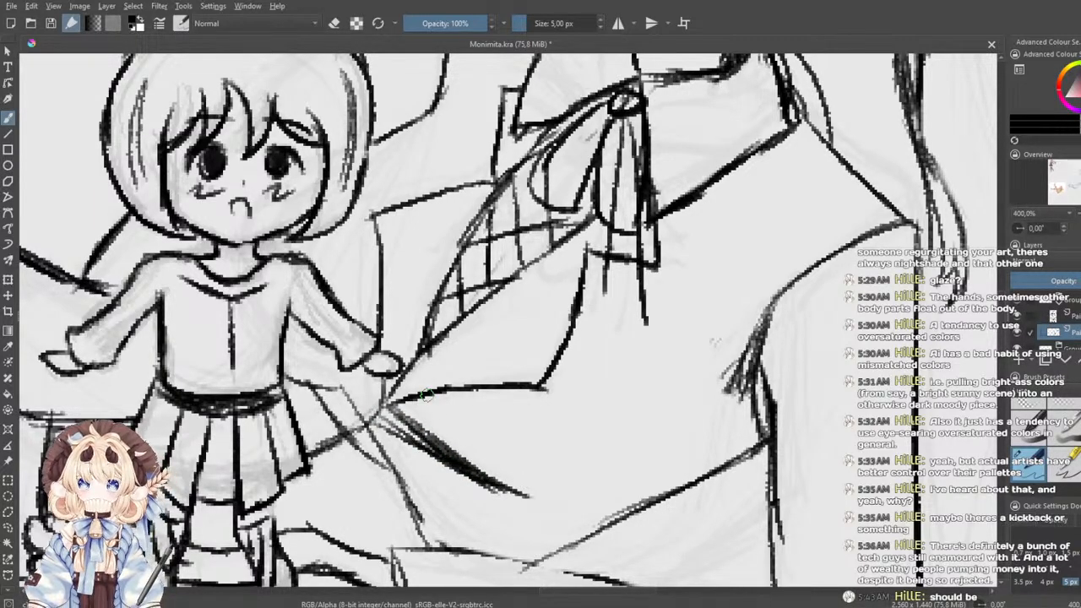
- Extend the bust's lower contour upward behind the chibi's hand to meet her sleeve
scroll(448, 404, "down", 4)
scroll(388, 388, "up", 2)
scroll(461, 397, "up", 5)
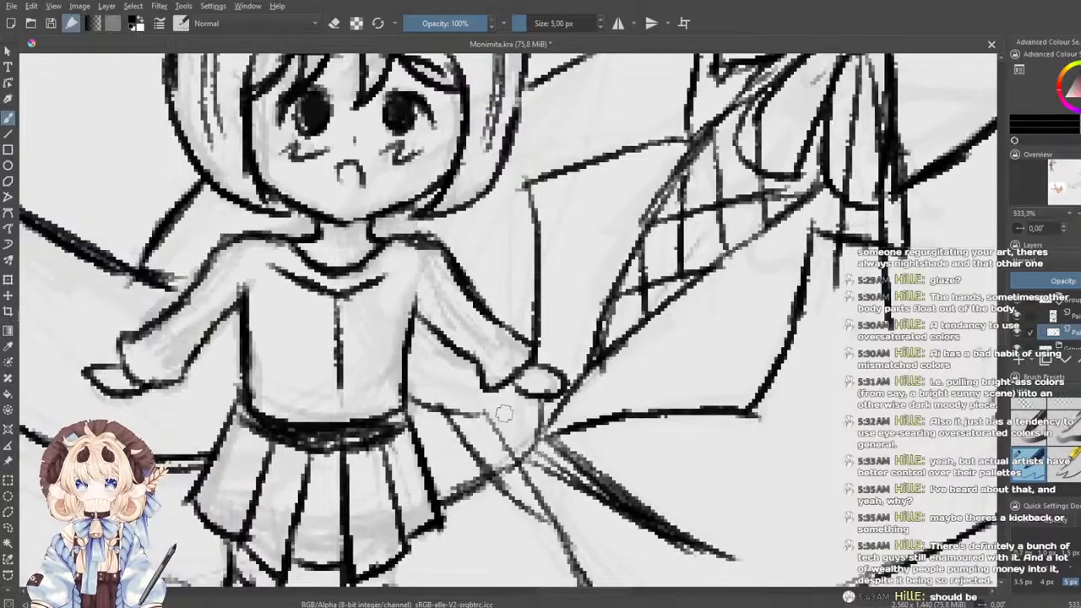
mouse_move(467, 419)
left_mouse_down()
mouse_move(560, 277)
mouse_move(569, 344)
mouse_move(564, 328)
mouse_move(654, 385)
left_mouse_up()
left_click_drag(580, 272, 663, 394)
left_click_drag(580, 289, 652, 386)
mouse_move(617, 268)
left_mouse_down()
mouse_move(636, 372)
mouse_move(630, 348)
left_mouse_up()
- Erase the stray construction lines between the chibi's skirt and the torso with a 50 px eraser
left_click(1026, 405)
left_click_drag(594, 429, 606, 430)
mouse_move(611, 328)
left_mouse_down()
mouse_move(633, 368)
mouse_move(628, 279)
left_mouse_up()
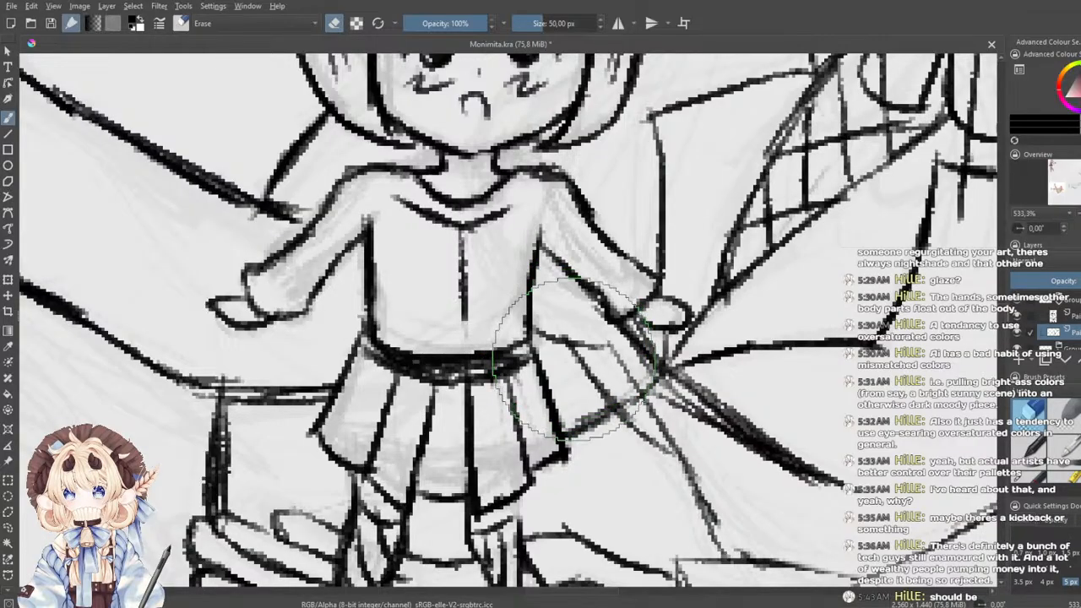
mouse_move(550, 338)
left_mouse_down()
mouse_move(591, 371)
mouse_move(609, 361)
mouse_move(675, 470)
mouse_move(663, 415)
left_mouse_up()
left_click_drag(682, 460, 714, 536)
left_click_drag(686, 497, 477, 472)
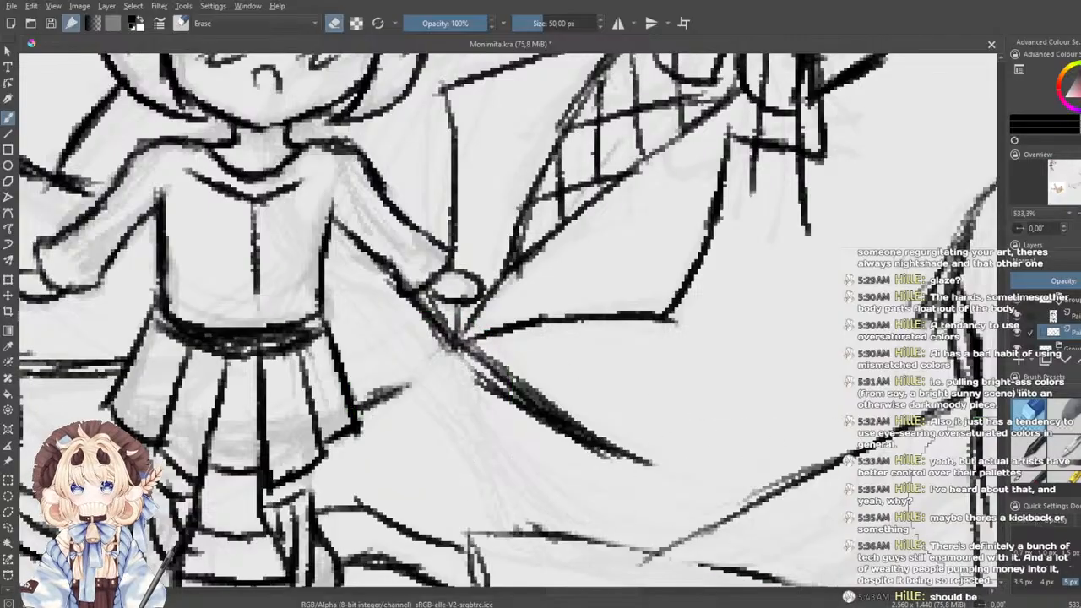
- Redraw the line joining the chibi's skirt edge to the lapel's lower corner and check the whole figure
key("e")
left_click_drag(398, 385, 462, 337)
left_click_drag(377, 402, 456, 348)
left_click_drag(565, 328, 449, 449)
scroll(458, 450, "down", 4)
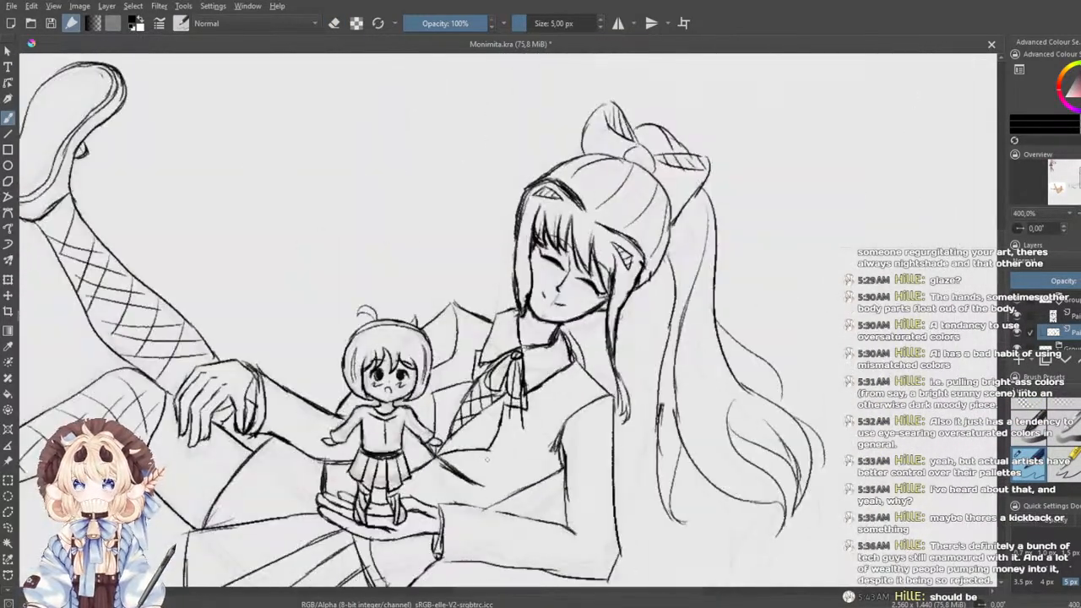
key("plus")
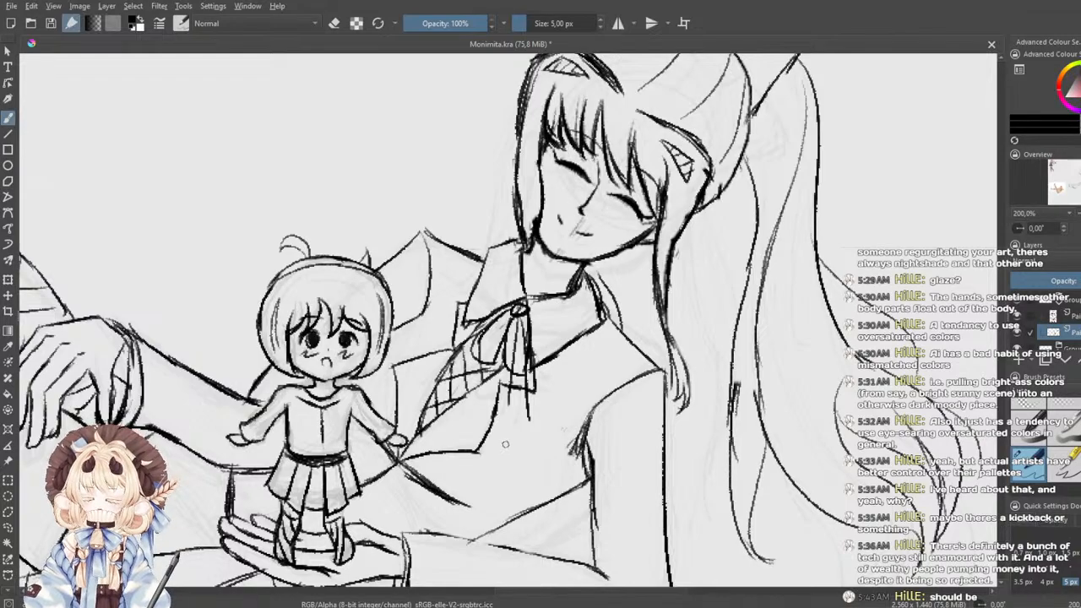
key("minus")
key("minus")
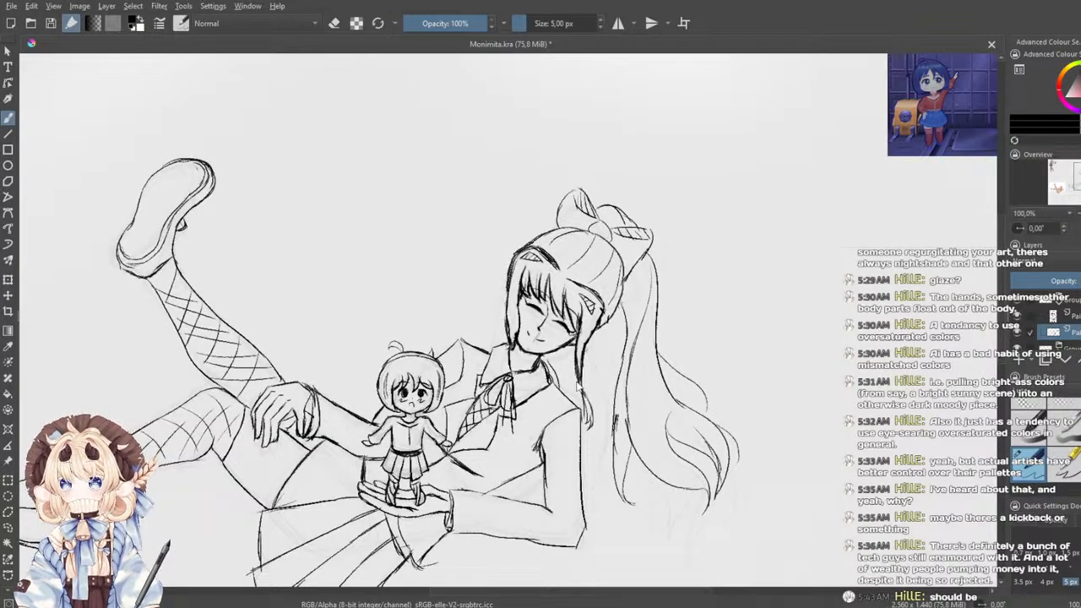
- Paste the classroom portrait of the blazer character as a reference and place its layer beneath the sketch
key("ctrl+v")
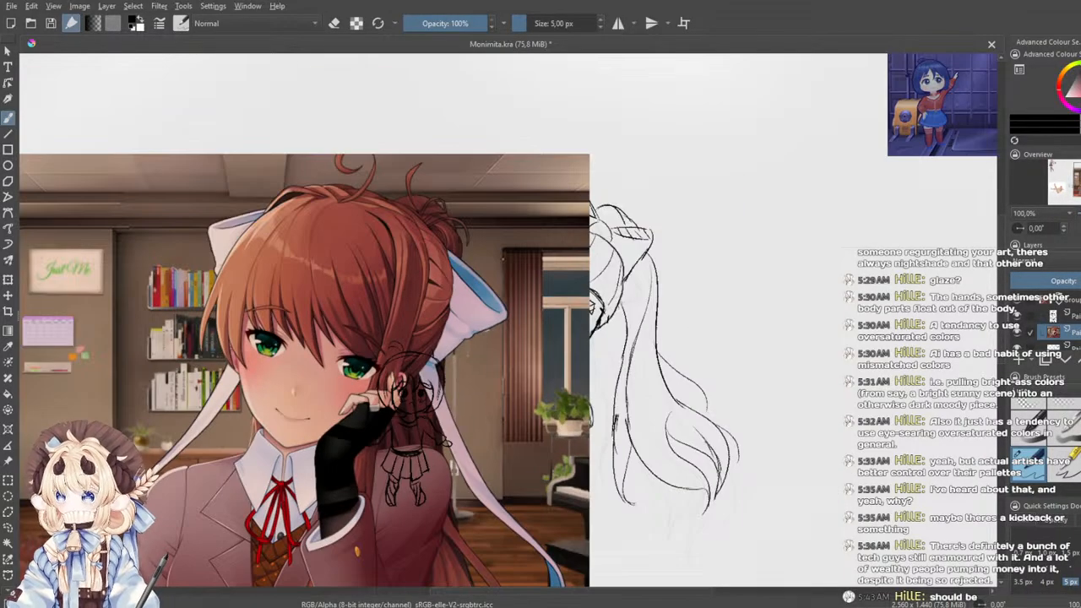
scroll(349, 404, "down", 2)
left_click_drag(349, 405, 402, 363)
left_click(8, 281)
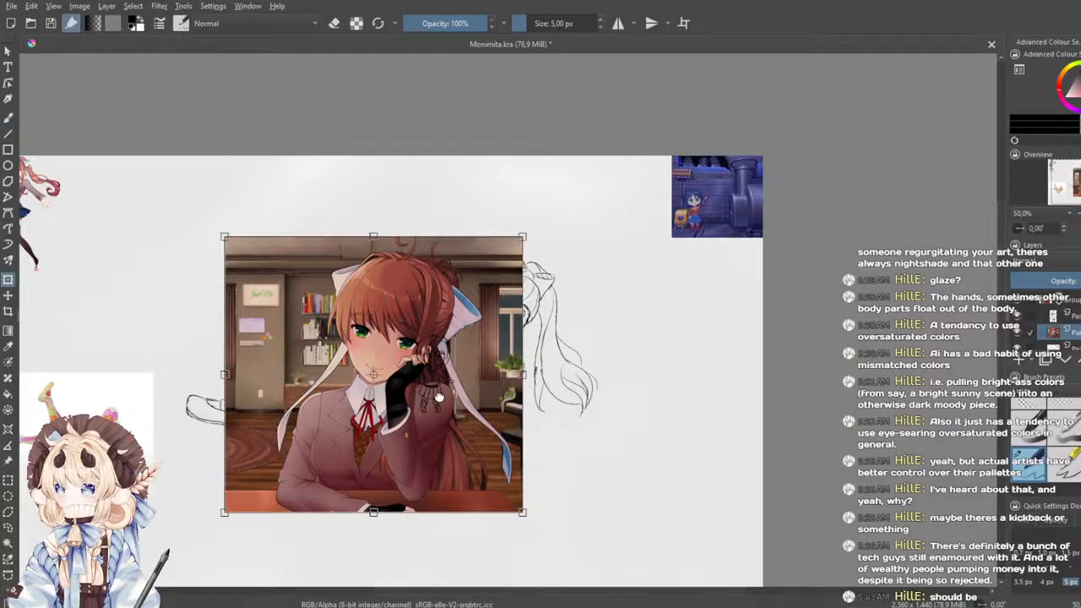
left_click_drag(439, 396, 510, 398)
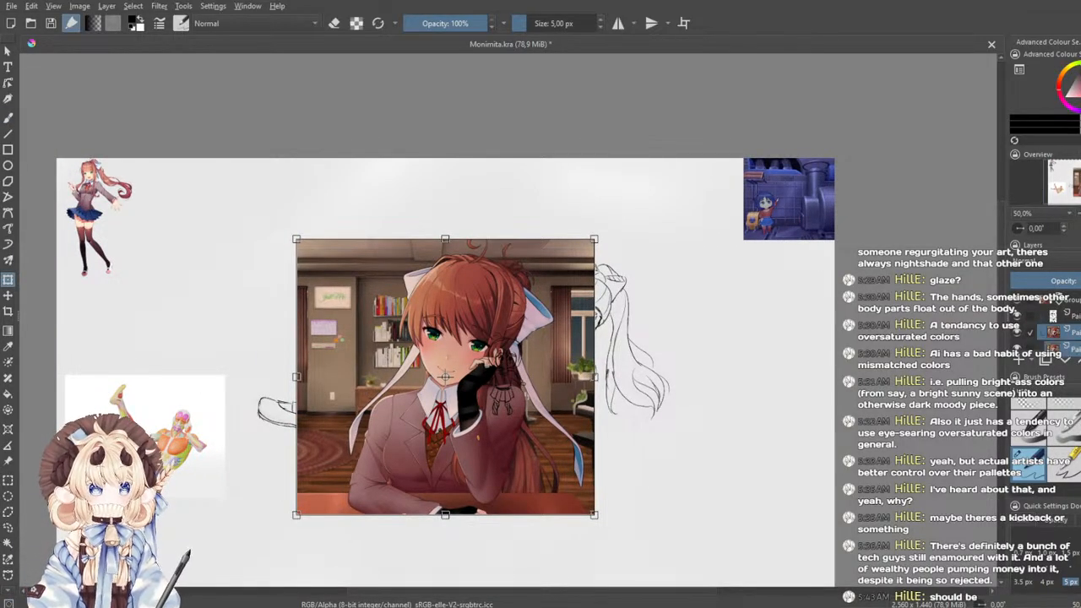
left_click_drag(1058, 347, 1058, 329)
left_click_drag(324, 339, 364, 320)
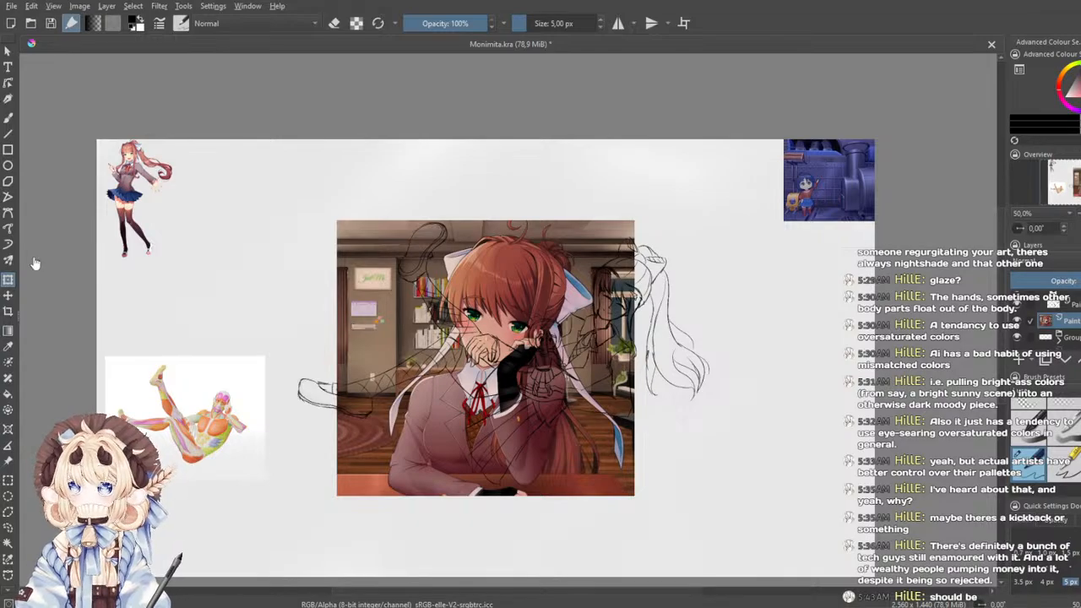
- Shrink the pasted portrait and position it in the canvas's lower-right corner, then return to the brush
left_click_drag(598, 354, 788, 355)
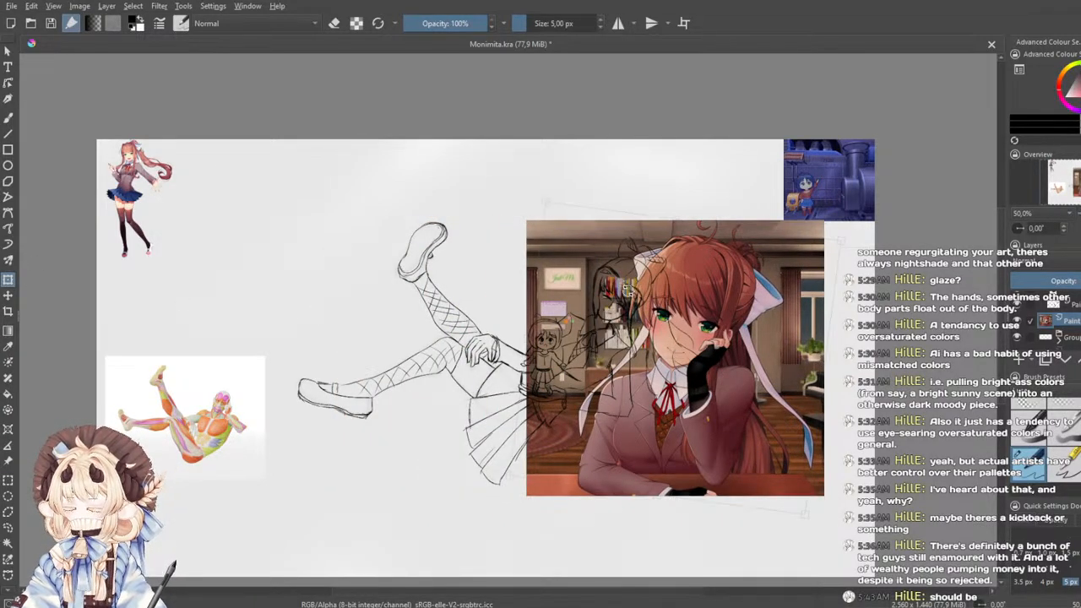
left_click_drag(625, 289, 632, 290)
key("ctrl+z")
left_click_drag(529, 222, 681, 363)
left_click_drag(781, 405, 788, 411)
left_click_drag(788, 411, 749, 372)
left_click_drag(748, 372, 782, 437)
scroll(615, 352, "up", 2)
left_click_drag(675, 423, 445, 245)
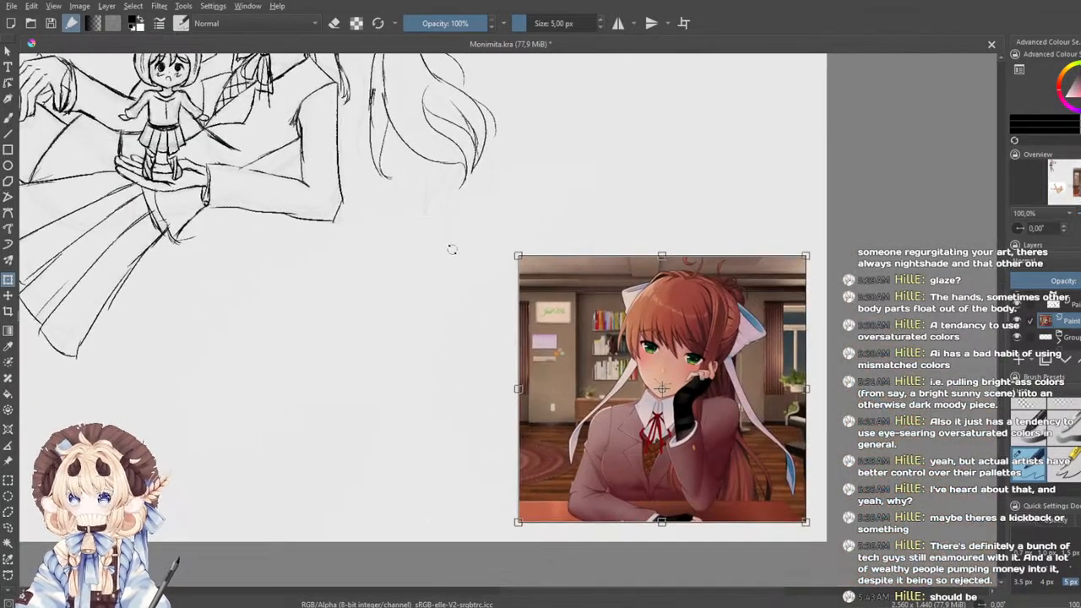
left_click(9, 118)
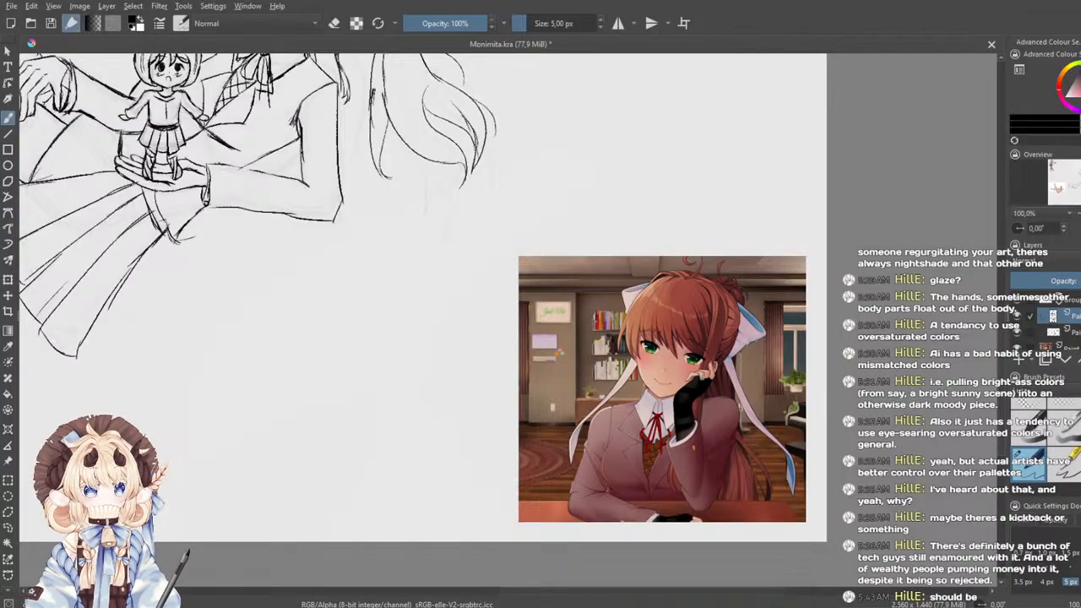
- Examine how the blazer shapes the bust in the portrait reference and return to the sketched torso
scroll(786, 549, "up", 1)
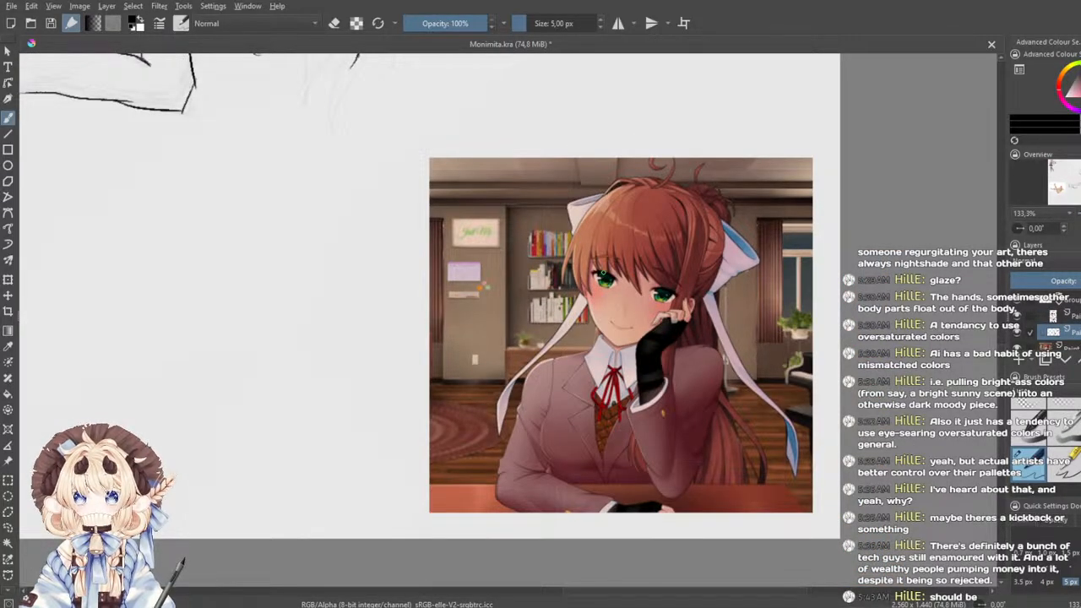
mouse_move(380, 186)
left_mouse_down()
mouse_move(793, 544)
mouse_move(446, 139)
left_mouse_up()
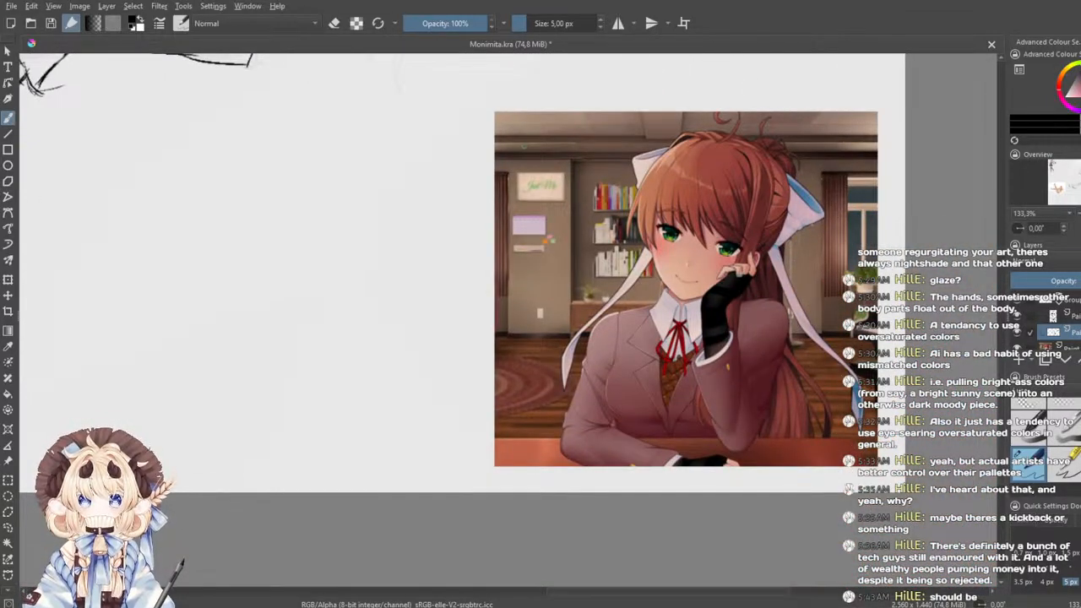
left_click_drag(524, 148, 895, 583)
scroll(626, 378, "up", 2)
mouse_move(626, 377)
left_mouse_down()
mouse_move(635, 310)
mouse_move(683, 268)
left_mouse_up()
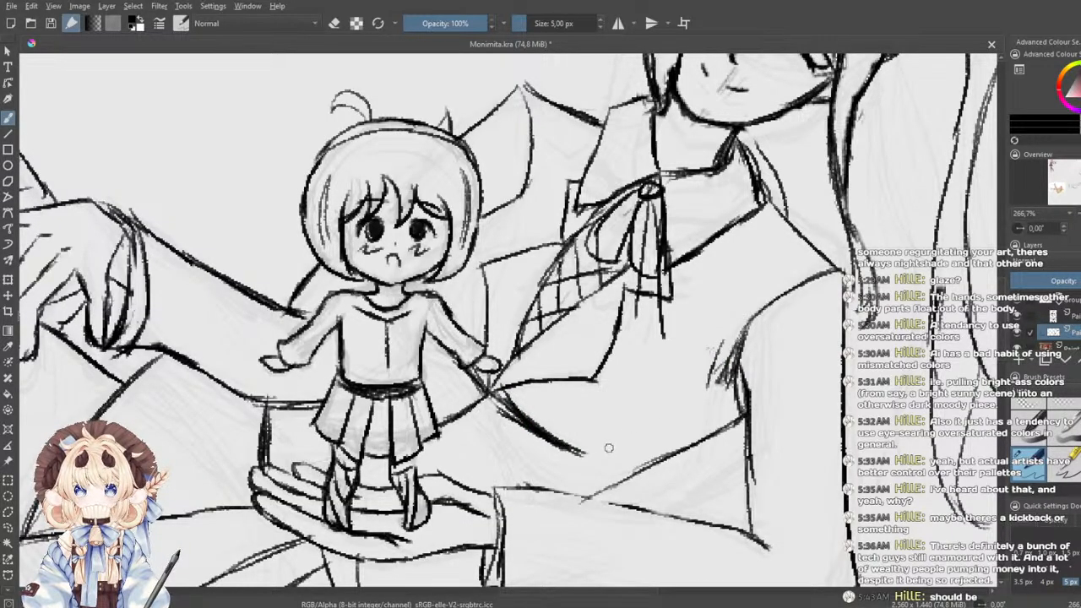
mouse_move(673, 405)
left_mouse_down()
mouse_move(437, 242)
mouse_move(286, 0)
left_mouse_up()
left_click_drag(404, 160, 665, 311)
left_click_drag(253, 118, 601, 360)
left_click_drag(318, 118, 601, 360)
left_click_drag(386, 187, 497, 286)
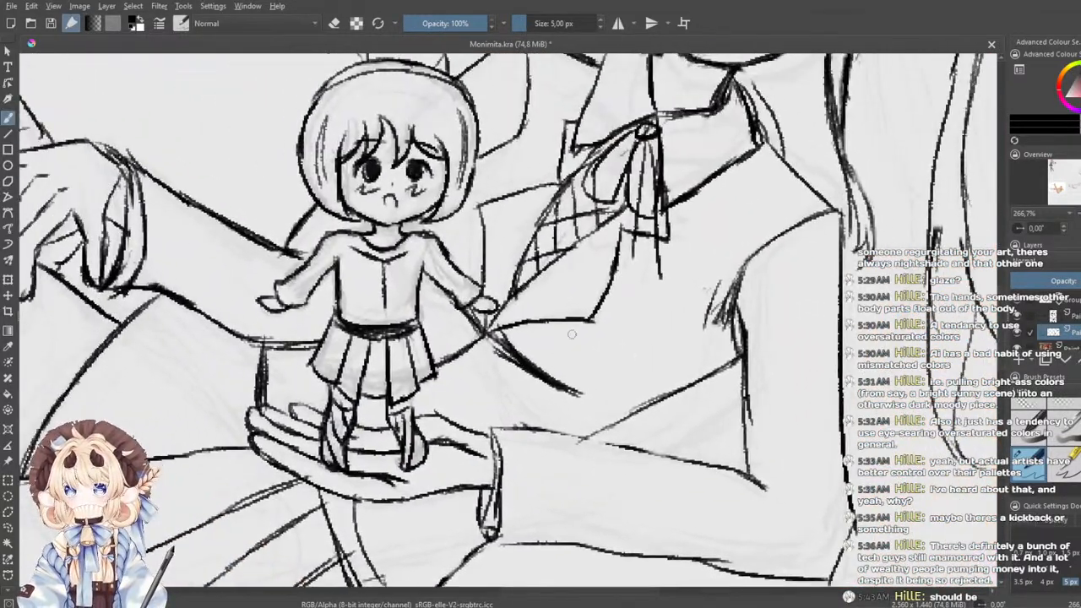
- Try closing the bust's underside with a long curve rising toward the armpit
left_click_drag(597, 384, 631, 371)
mouse_move(702, 310)
left_mouse_down()
mouse_move(616, 381)
mouse_move(634, 364)
mouse_move(595, 381)
left_mouse_up()
key("ctrl+z")
key("ctrl+z")
mouse_move(709, 299)
left_mouse_down()
mouse_move(693, 347)
mouse_move(621, 374)
left_mouse_up()
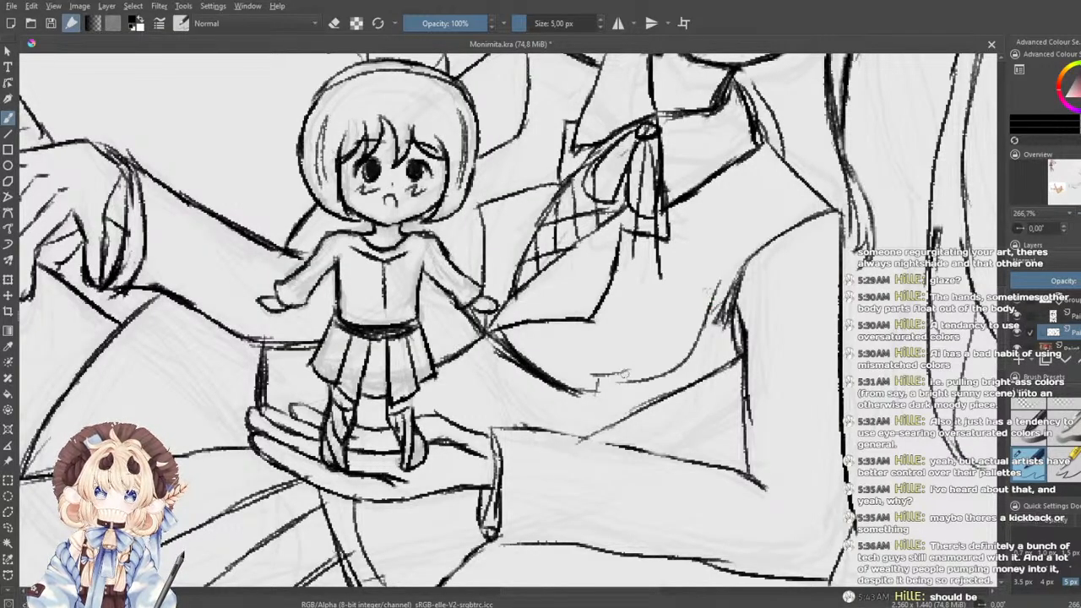
key("ctrl+z")
key("ctrl+z")
key("ctrl+z")
key("ctrl+z")
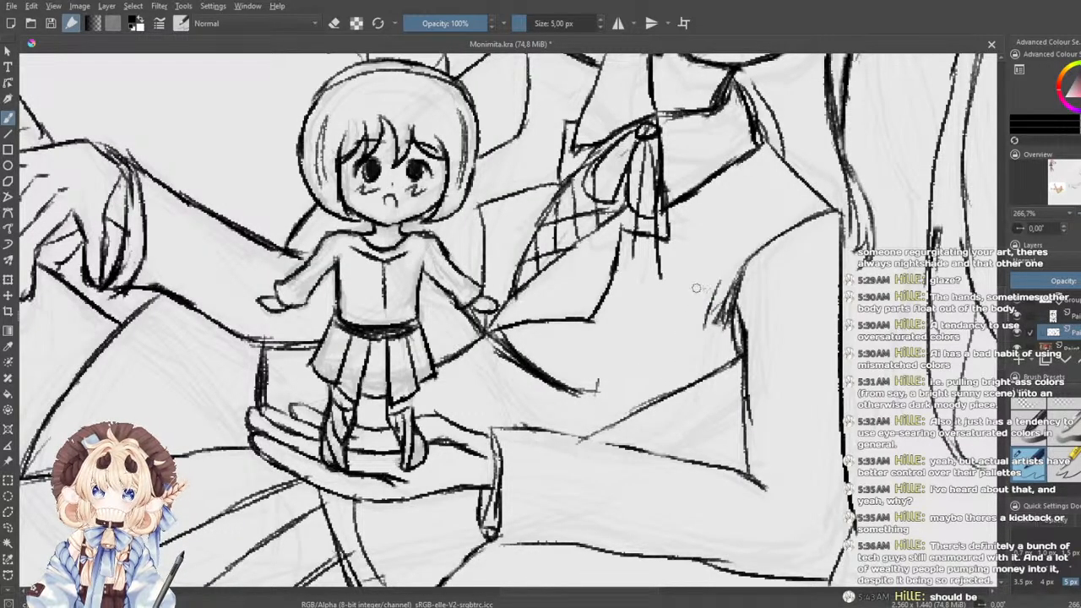
key("ctrl+z")
- Try shorter, steeper strokes for the side of the bust just below the armpit
mouse_move(694, 289)
left_mouse_down()
mouse_move(667, 347)
mouse_move(572, 372)
mouse_move(623, 373)
mouse_move(621, 383)
mouse_move(650, 369)
left_mouse_up()
key("ctrl+z")
left_click_drag(695, 287, 678, 333)
mouse_move(679, 329)
left_mouse_down()
mouse_move(619, 381)
mouse_move(570, 386)
mouse_move(656, 353)
mouse_move(622, 383)
mouse_move(682, 332)
mouse_move(650, 366)
left_mouse_up()
key("ctrl+z")
key("ctrl+z")
left_click_drag(683, 319, 645, 366)
key("ctrl+z")
- Sketch the bust's rounded lower contour, curving from the lapel's lower corner up toward the armpit
left_click_drag(564, 389, 587, 398)
mouse_move(485, 304)
left_mouse_down()
mouse_move(524, 442)
mouse_move(454, 383)
mouse_move(450, 406)
left_mouse_up()
left_click_drag(663, 388, 650, 420)
left_click_drag(662, 400, 642, 461)
key("ctrl+z")
mouse_move(649, 419)
left_mouse_down()
mouse_move(602, 493)
mouse_move(608, 479)
left_mouse_up()
key("ctrl+z")
key("ctrl+z")
mouse_move(532, 487)
left_mouse_down()
mouse_move(610, 485)
mouse_move(616, 472)
left_mouse_up()
key("ctrl+z")
mouse_move(641, 435)
left_mouse_down()
mouse_move(628, 465)
mouse_move(577, 488)
left_mouse_up()
left_click_drag(452, 441, 515, 516)
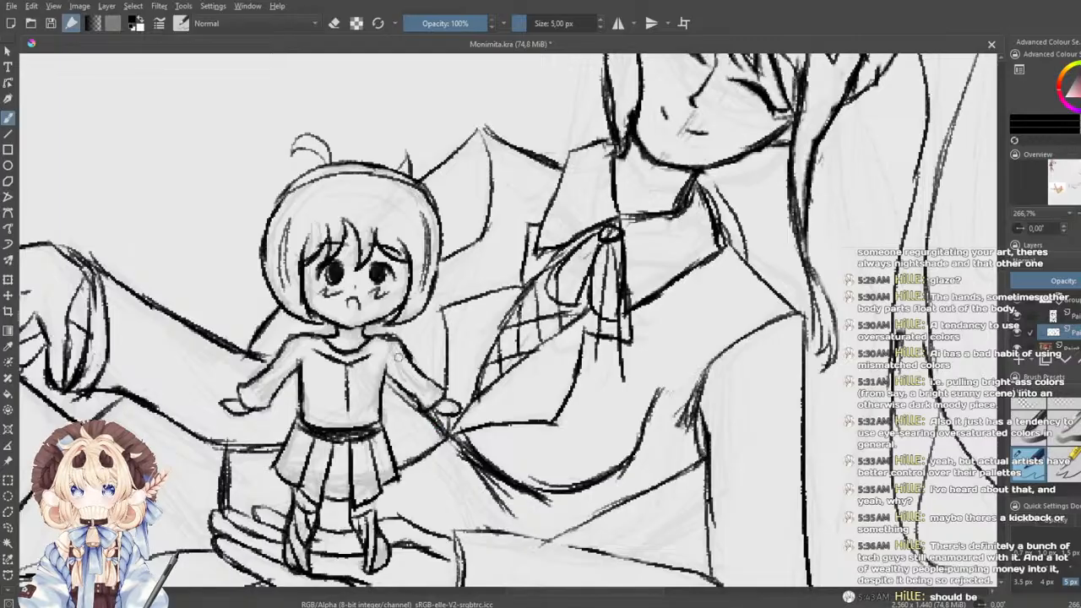
left_click_drag(406, 257, 439, 273)
scroll(430, 233, "down", 3)
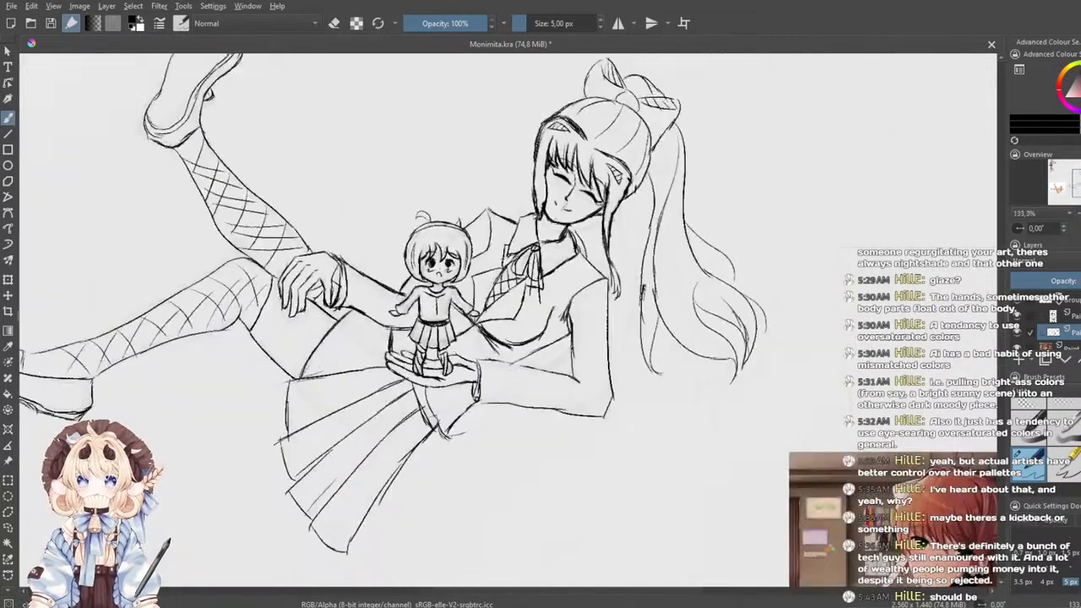
scroll(459, 237, "up", 3)
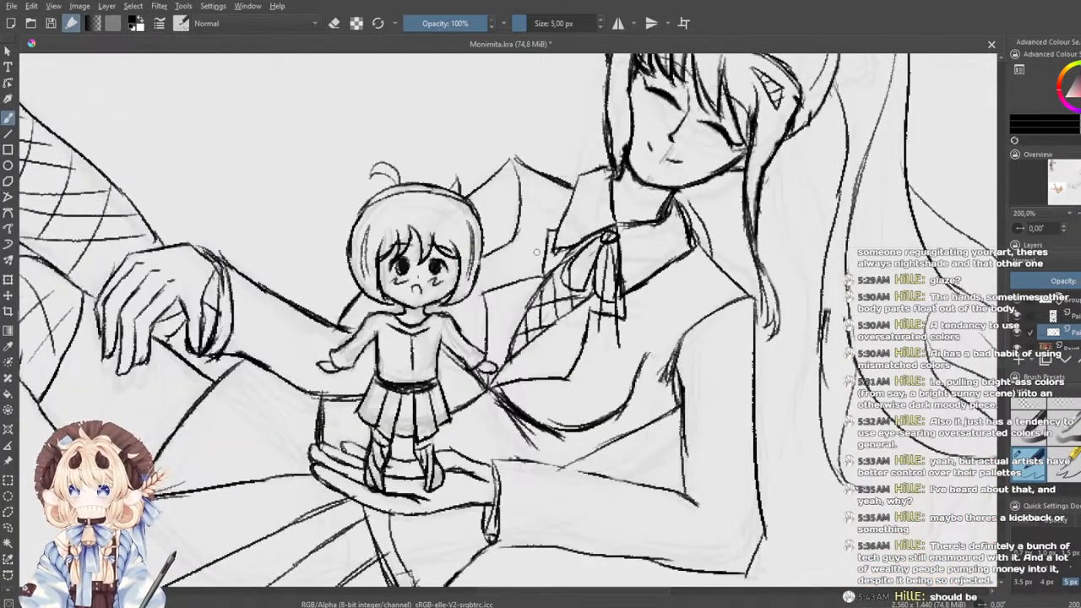
scroll(535, 252, "up", 2)
scroll(536, 251, "up", 2)
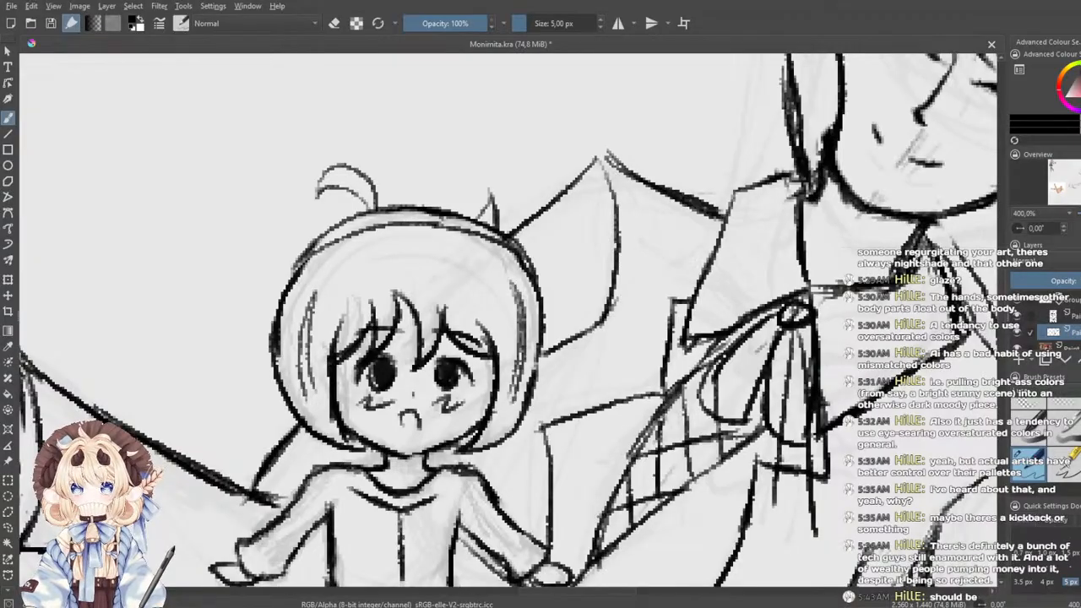
- Save the drawing and examine the blazer's sleeve and cuff in the portrait reference
scroll(803, 372, "down", 4)
left_click_drag(803, 372, 234, 24)
scroll(446, 163, "up", 2)
left_click_drag(449, 165, 424, 40)
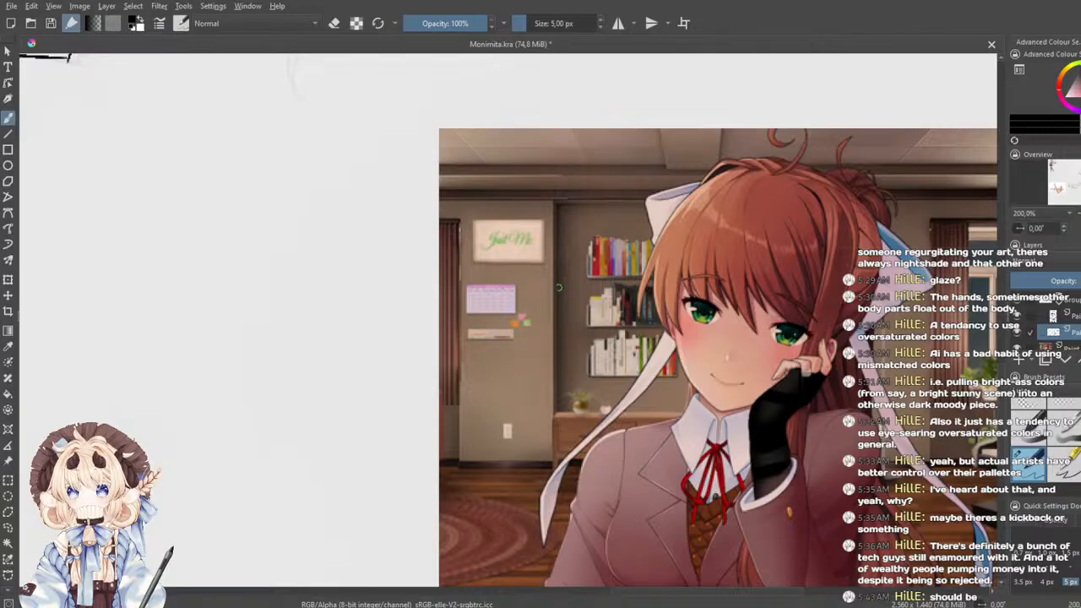
scroll(536, 283, "down", 2)
left_click(51, 23)
left_click_drag(391, 279, 410, 295)
scroll(427, 295, "up", 1)
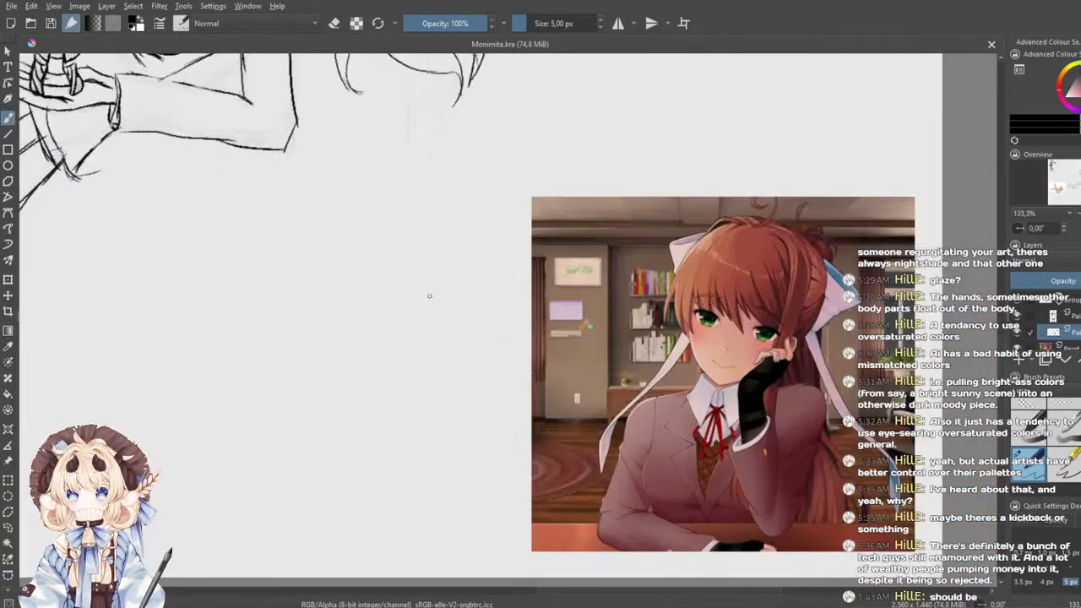
left_click_drag(677, 435, 551, 335)
scroll(583, 333, "up", 2)
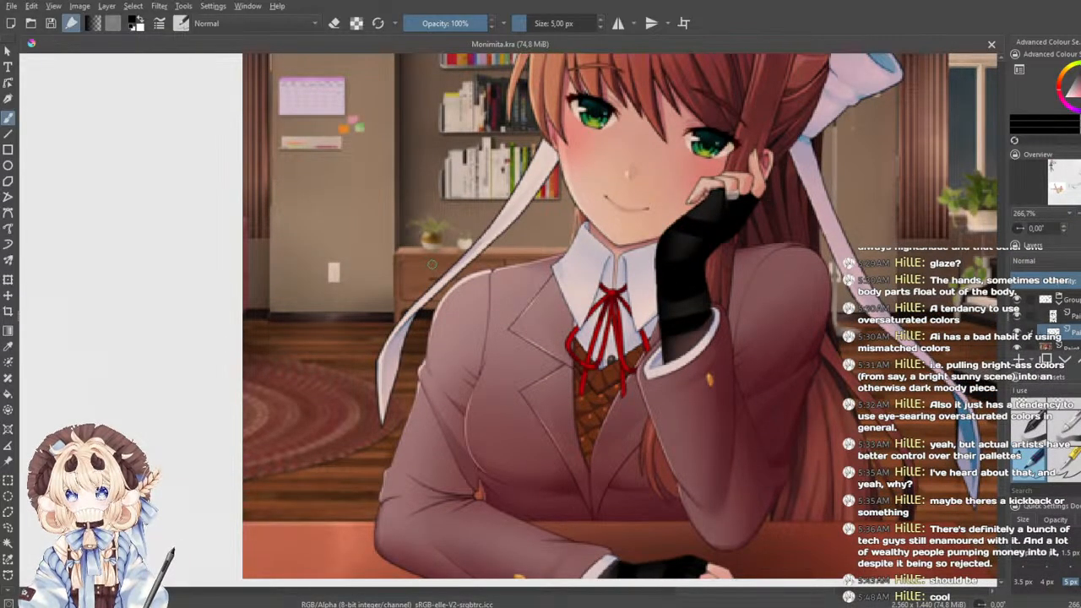
- Sketch a small oval button on the blazer cuff of the arm holding the chibi figure
scroll(425, 260, "down", 3)
left_click_drag(296, 247, 800, 355)
mouse_move(552, 316)
left_mouse_down()
mouse_move(344, 270)
mouse_move(560, 460)
left_mouse_up()
scroll(389, 245, "up", 1)
scroll(515, 279, "up", 1)
mouse_move(514, 277)
left_mouse_down()
mouse_move(572, 371)
mouse_move(560, 343)
left_mouse_up()
scroll(578, 371, "up", 1)
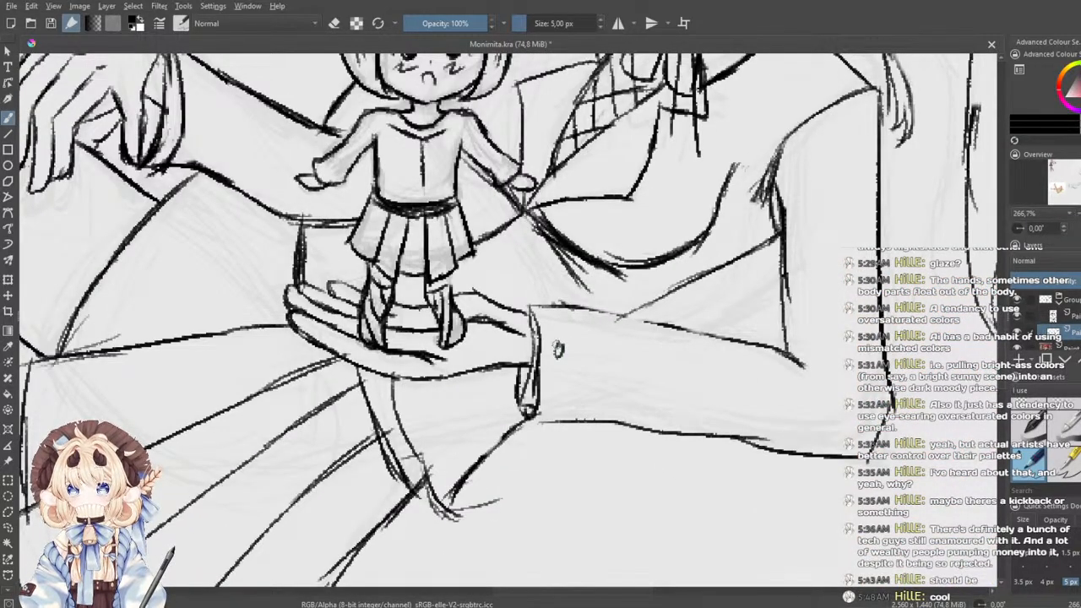
- Sketch a diagonal fold line across the forearm sleeve, running from its upper edge down toward the elbow
scroll(560, 347, "down", 4)
scroll(425, 226, "up", 3)
mouse_move(655, 367)
left_mouse_down()
mouse_move(425, 227)
mouse_move(678, 341)
left_mouse_up()
scroll(675, 334, "down", 2)
mouse_move(291, 168)
left_mouse_down()
mouse_move(382, 267)
mouse_move(578, 362)
left_mouse_up()
left_click_drag(719, 402, 550, 337)
scroll(550, 337, "up", 3)
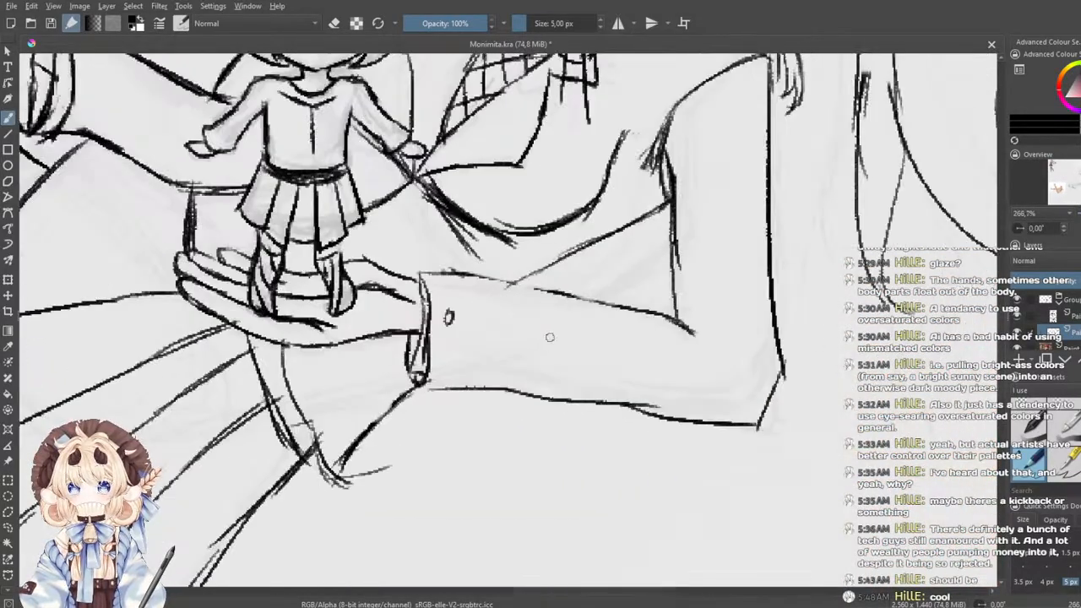
left_click_drag(482, 288, 653, 377)
key("ctrl+z")
left_click_drag(478, 273, 623, 339)
key("ctrl+z")
mouse_move(479, 273)
left_mouse_down()
mouse_move(557, 295)
mouse_move(669, 368)
left_mouse_up()
- Sketch a small cuff button and a horizontal fold line on the sleeve of the arm resting on the knee
left_click_drag(581, 254, 539, 348)
left_click_drag(708, 325, 796, 343)
left_click(1028, 411)
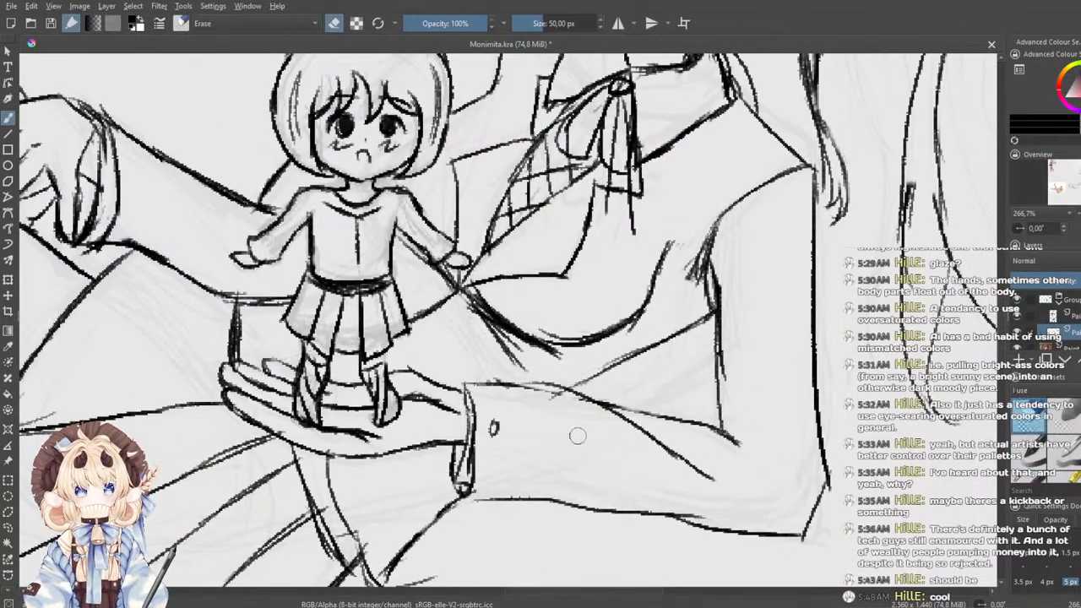
left_click(1042, 480)
mouse_move(443, 351)
left_mouse_down()
mouse_move(699, 406)
mouse_move(951, 538)
mouse_move(880, 514)
left_mouse_up()
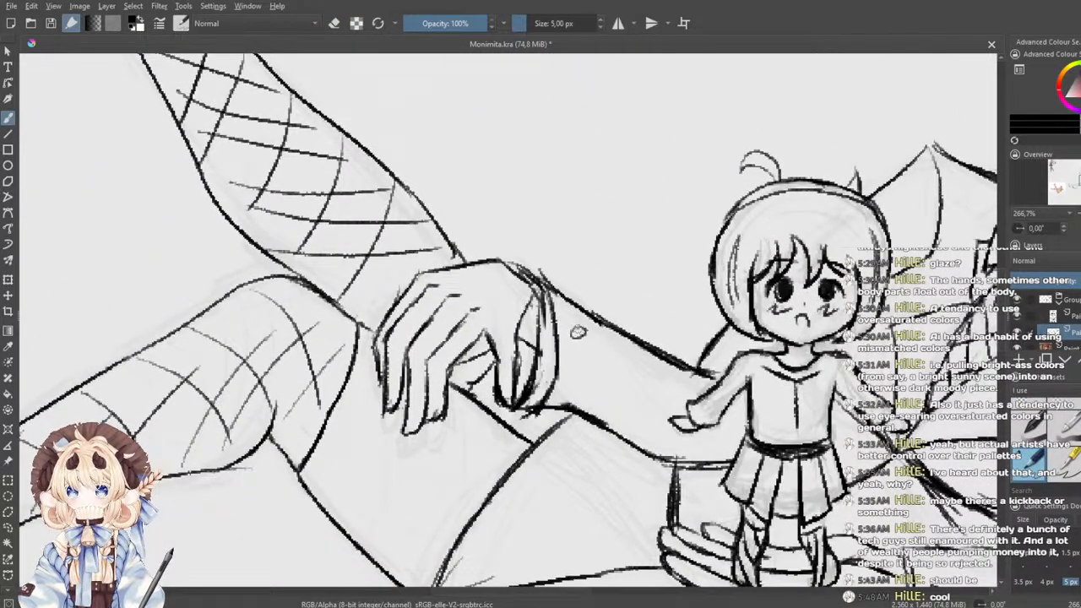
left_click_drag(559, 384, 696, 378)
key("ctrl+z")
mouse_move(578, 384)
left_mouse_down()
mouse_move(699, 390)
mouse_move(692, 381)
left_mouse_up()
key("ctrl+z")
- Close the gap at the pointed tip of the blazer's far shoulder outline
left_click_drag(521, 321, 352, 321)
left_click_drag(560, 314, 380, 377)
left_click_drag(444, 505, 412, 461)
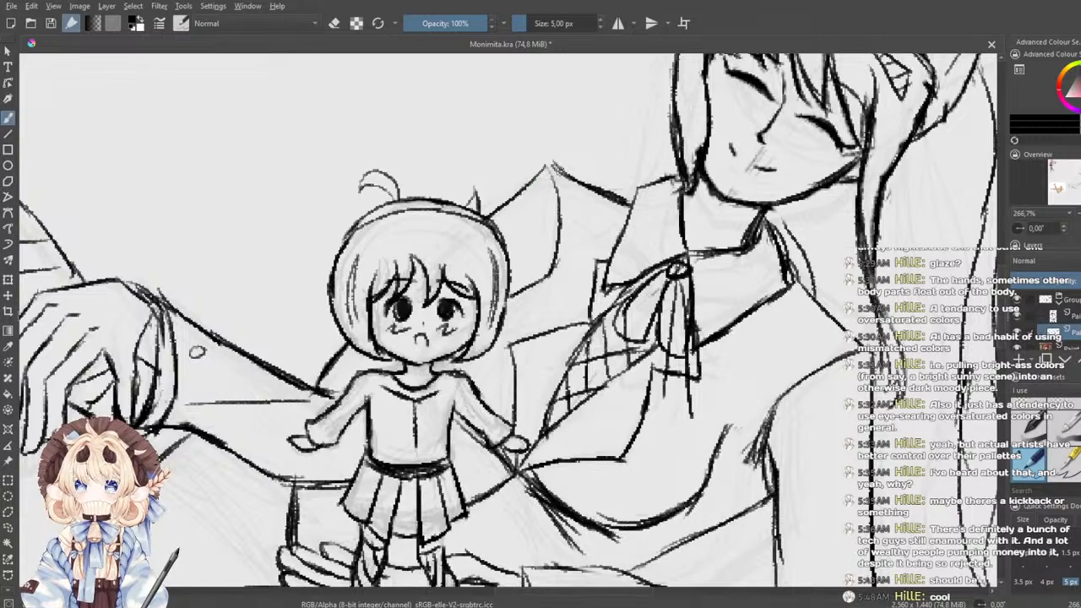
left_click_drag(550, 166, 557, 191)
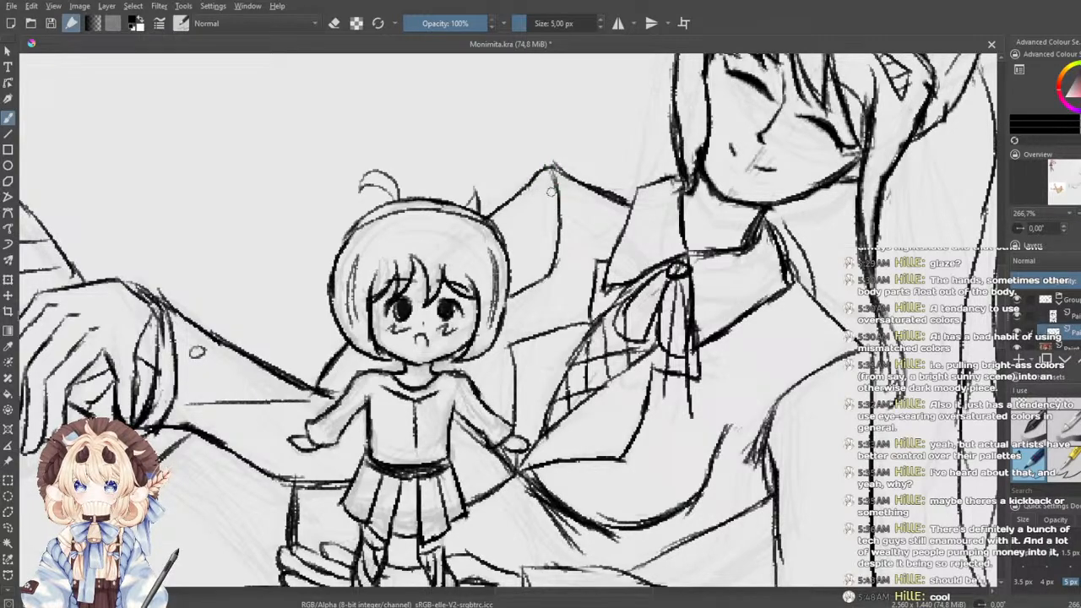
- Rework the elbow corner of the sleeve holding the chibi into a rounder contour
mouse_move(509, 528)
left_mouse_down()
mouse_move(435, 345)
mouse_move(442, 244)
mouse_move(386, 173)
left_mouse_up()
left_click_drag(400, 323, 472, 330)
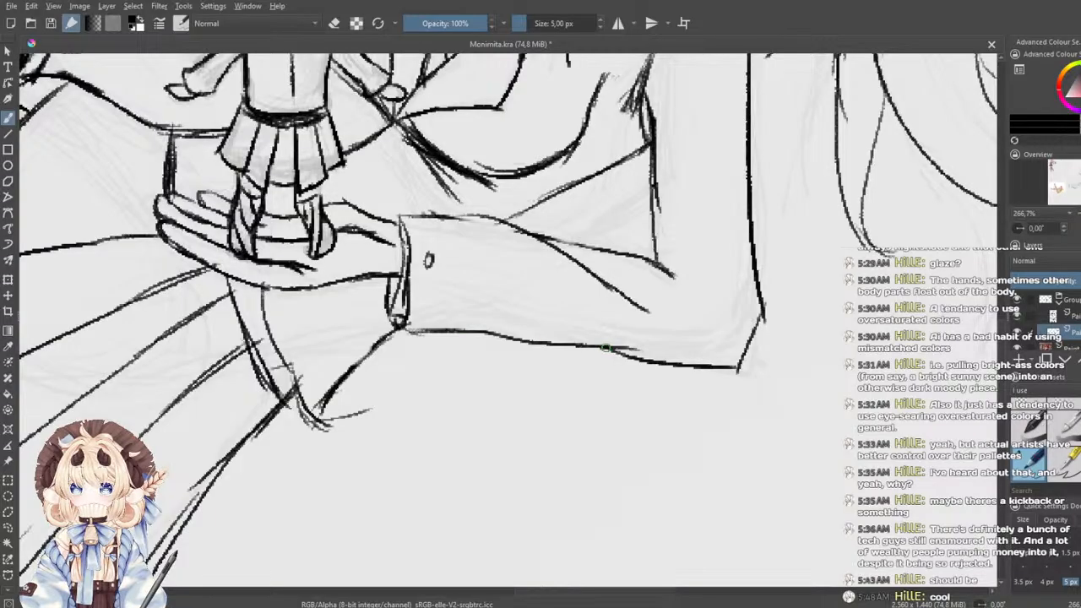
left_click_drag(652, 300, 527, 311)
mouse_move(637, 321)
left_mouse_down()
mouse_move(627, 353)
mouse_move(593, 381)
mouse_move(637, 364)
mouse_move(611, 374)
mouse_move(637, 352)
mouse_move(633, 324)
mouse_move(625, 367)
left_mouse_up()
mouse_move(535, 365)
left_mouse_down()
mouse_move(494, 440)
mouse_move(503, 453)
mouse_move(514, 442)
left_mouse_up()
key("slash")
left_click_drag(584, 429, 597, 424)
key("e")
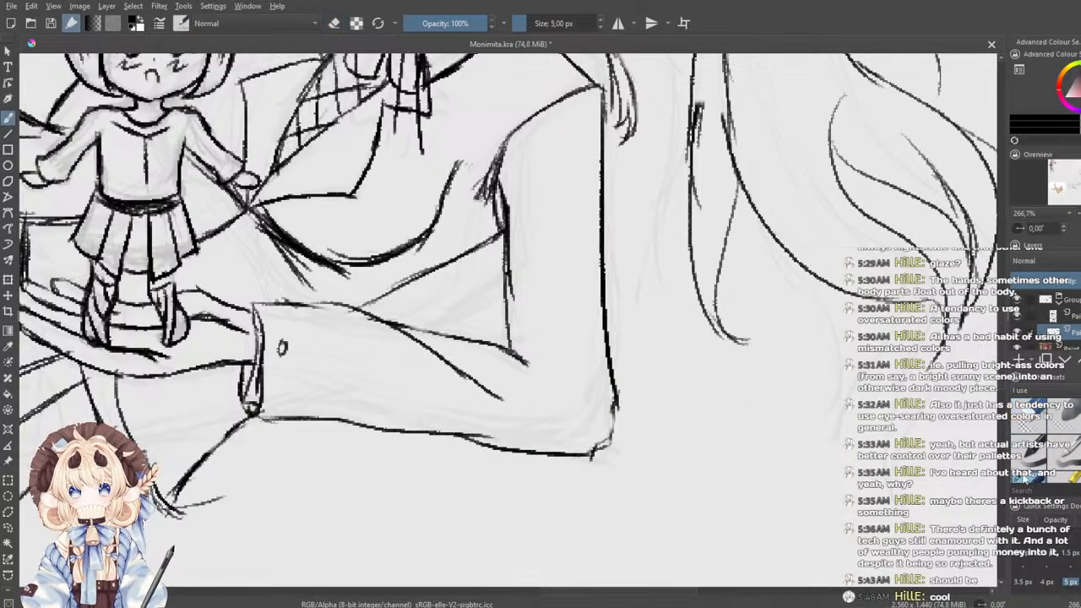
mouse_move(623, 389)
left_mouse_down()
mouse_move(610, 440)
mouse_move(583, 458)
left_mouse_up()
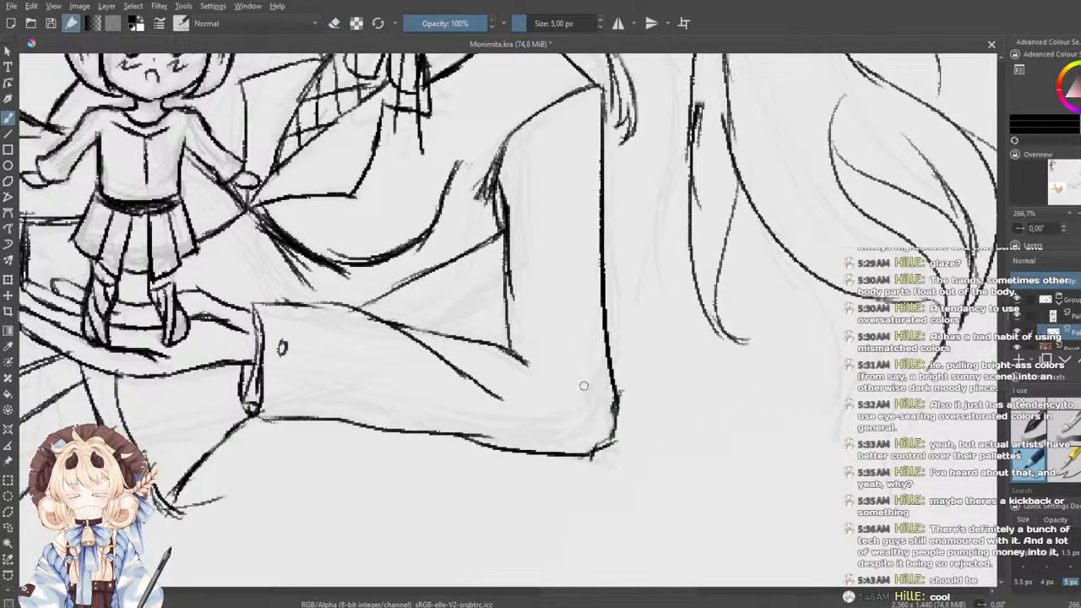
- Join the top line of the extended leg's ankle to the shoe strap
scroll(580, 386, "down", 4)
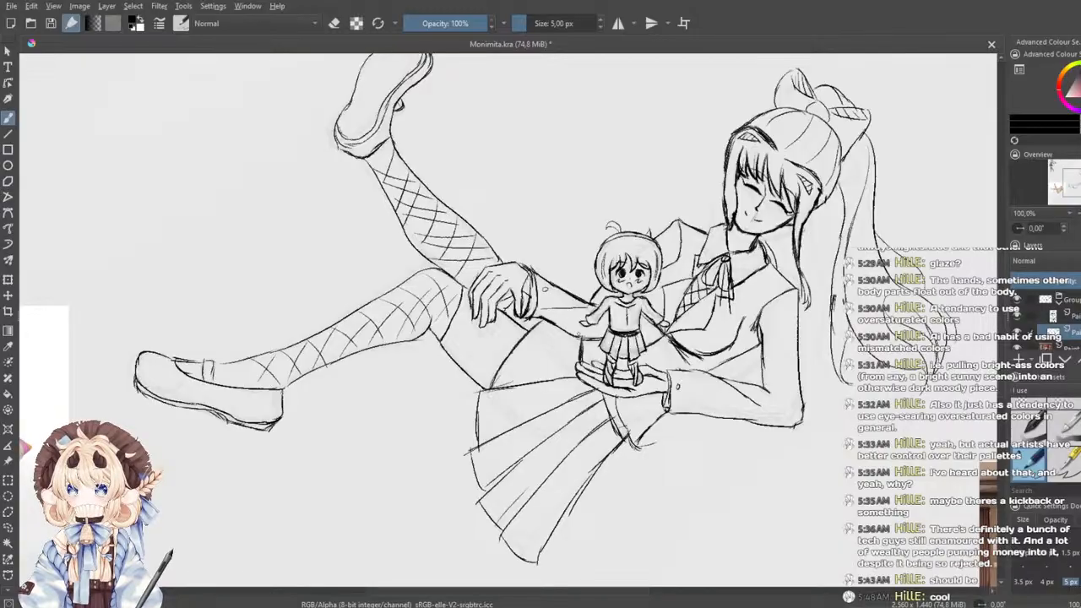
scroll(489, 372, "up", 4)
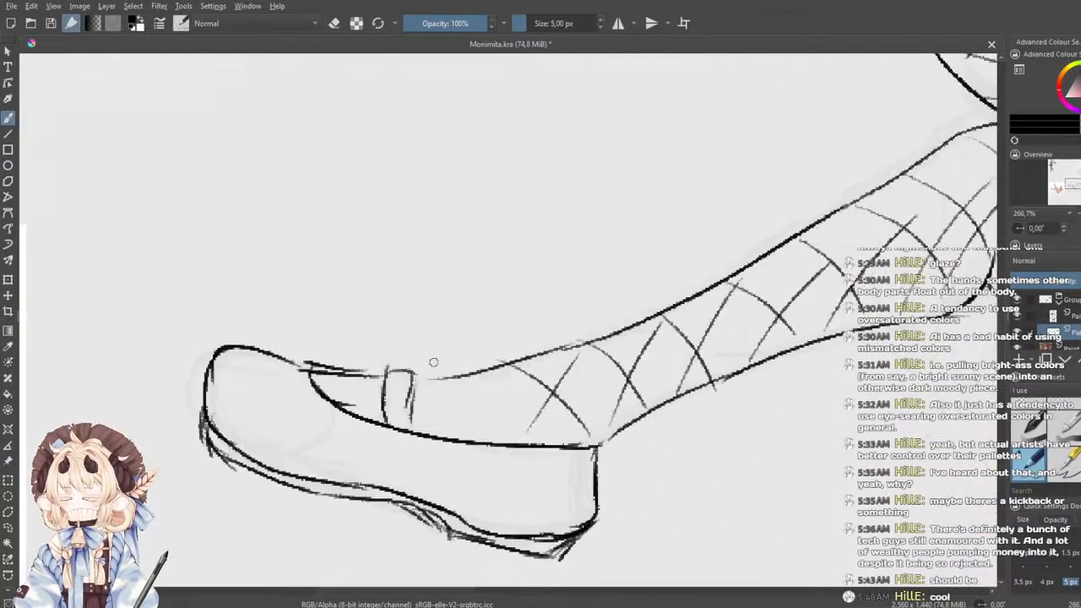
scroll(490, 371, "up", 1)
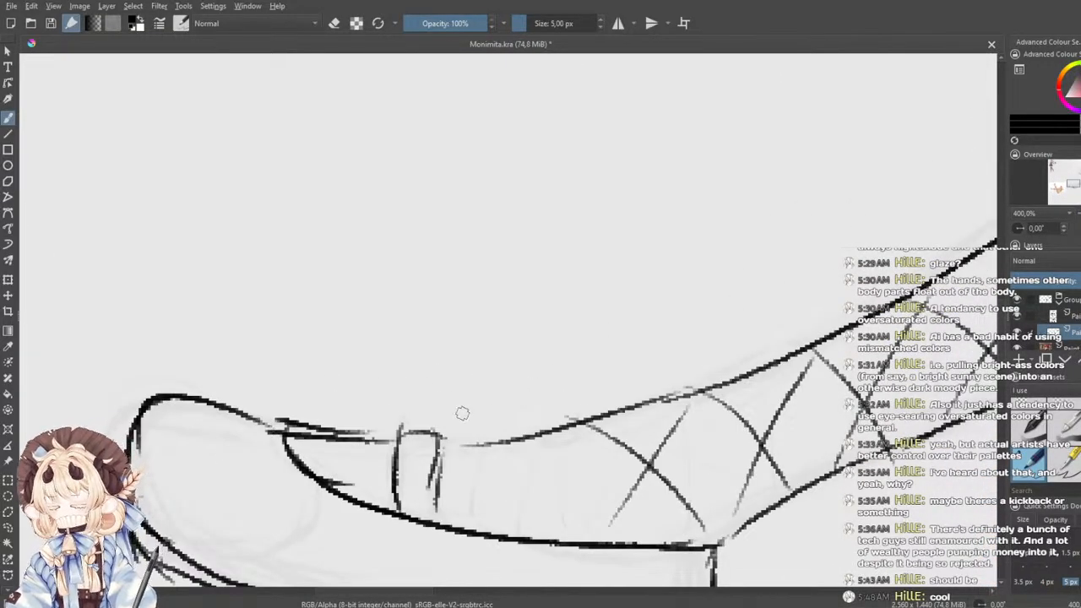
key("ctrl+z")
mouse_move(440, 443)
left_mouse_down()
mouse_move(528, 434)
mouse_move(449, 443)
mouse_move(517, 440)
left_mouse_up()
key("ctrl+z")
- Darken the instep line between the shoe opening and the strap, and reinforce the strap edge nearest the toe
left_click_drag(328, 435, 407, 437)
key("ctrl+z")
key("ctrl+z")
mouse_move(313, 407)
left_mouse_down()
mouse_move(369, 358)
mouse_move(407, 390)
left_mouse_up()
key("ctrl+z")
left_click_drag(338, 380, 412, 387)
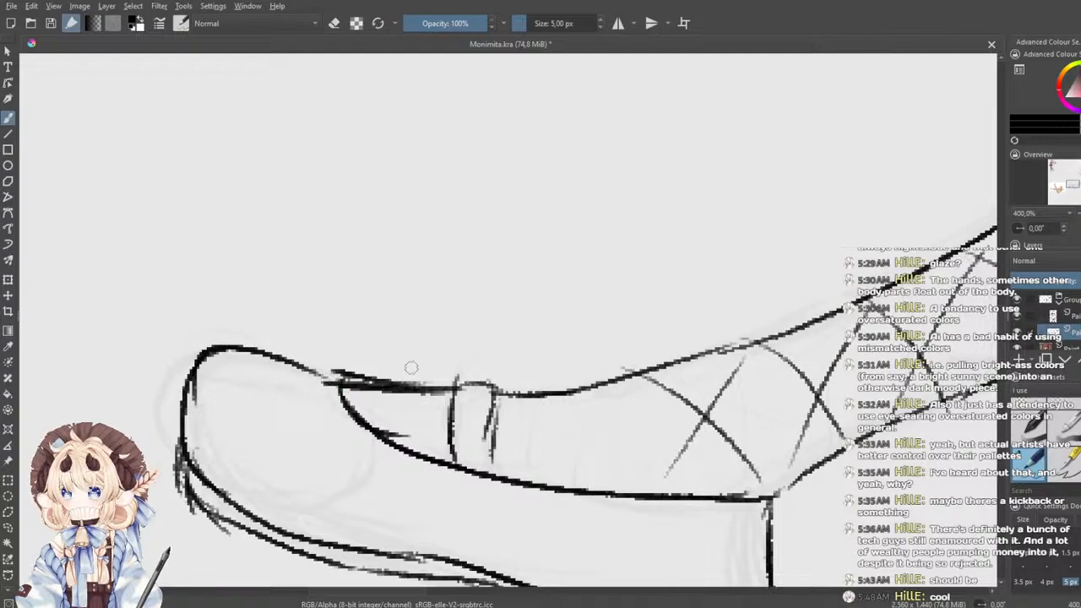
mouse_move(333, 352)
left_mouse_down()
mouse_move(388, 354)
mouse_move(398, 399)
mouse_move(456, 450)
mouse_move(349, 394)
left_mouse_up()
left_click_drag(447, 439, 451, 489)
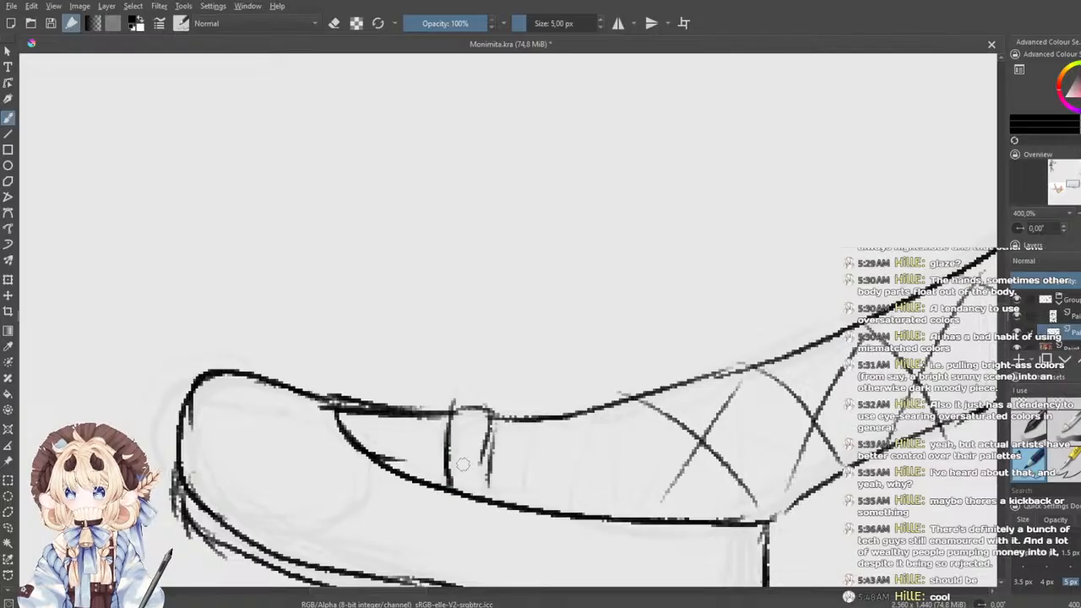
- Rework the stocking lines on the extended lower leg just above the shoe's heel
mouse_move(490, 414)
left_mouse_down()
mouse_move(492, 499)
mouse_move(453, 459)
mouse_move(307, 390)
left_mouse_up()
left_click_drag(597, 435, 659, 394)
key("ctrl+z")
left_click_drag(597, 350, 409, 355)
key("e")
mouse_move(459, 454)
left_mouse_down()
mouse_move(427, 435)
mouse_move(488, 393)
left_mouse_up()
left_click(1031, 469)
key("ctrl+z")
left_click_drag(409, 436, 492, 390)
mouse_move(317, 339)
left_mouse_down()
mouse_move(521, 424)
mouse_move(547, 381)
mouse_move(625, 363)
left_mouse_up()
key("ctrl+z")
left_click_drag(540, 384, 626, 363)
scroll(580, 359, "down", 2)
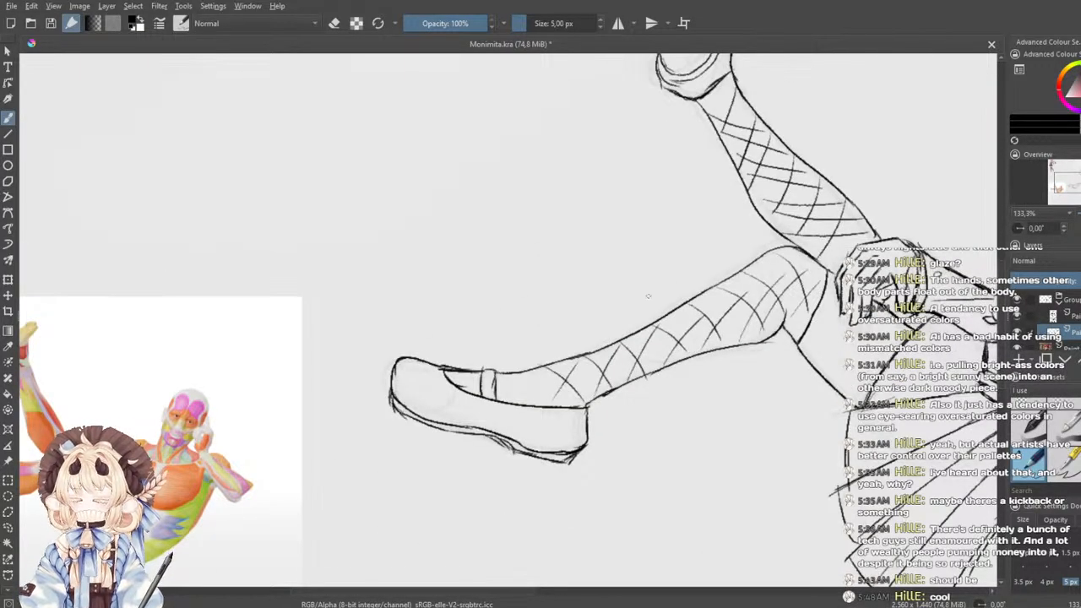
- Reinforce the raised shoe's heel edge where it meets the ankle
left_click_drag(662, 312, 652, 335)
mouse_move(640, 274)
left_mouse_down()
mouse_move(635, 324)
mouse_move(658, 317)
left_mouse_up()
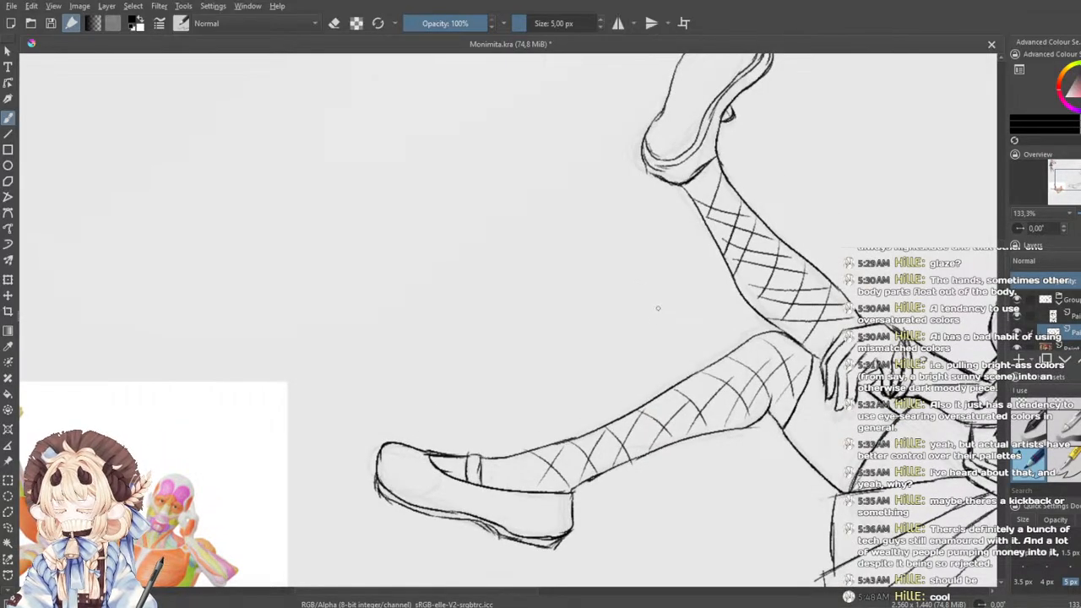
scroll(659, 313, "down", 2)
scroll(638, 262, "up", 4)
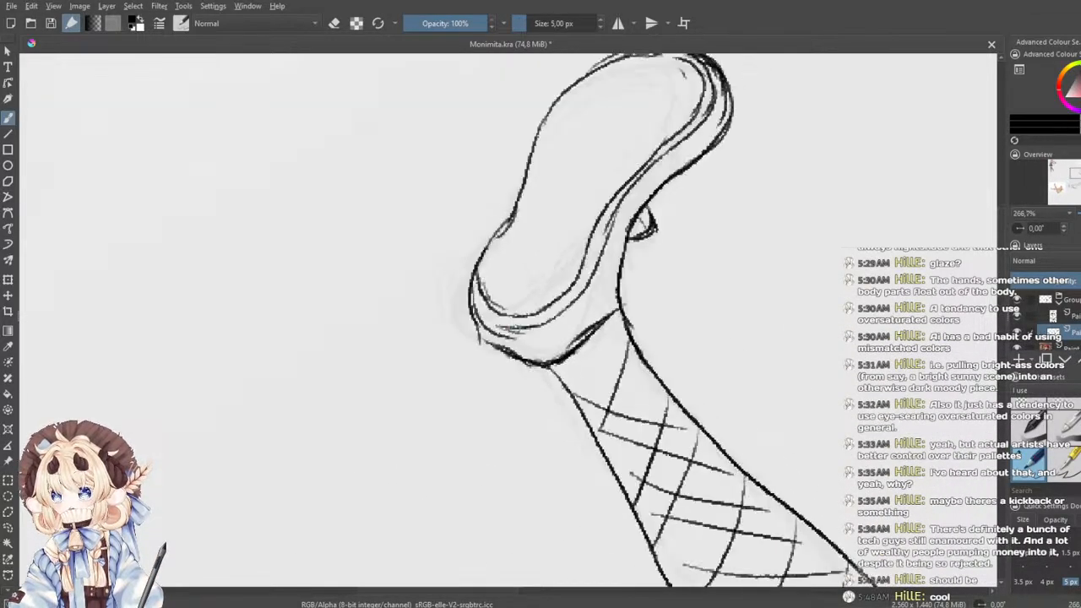
scroll(524, 329, "up", 2)
mouse_move(456, 321)
left_mouse_down()
mouse_move(503, 359)
mouse_move(445, 497)
left_mouse_up()
key("ctrl+z")
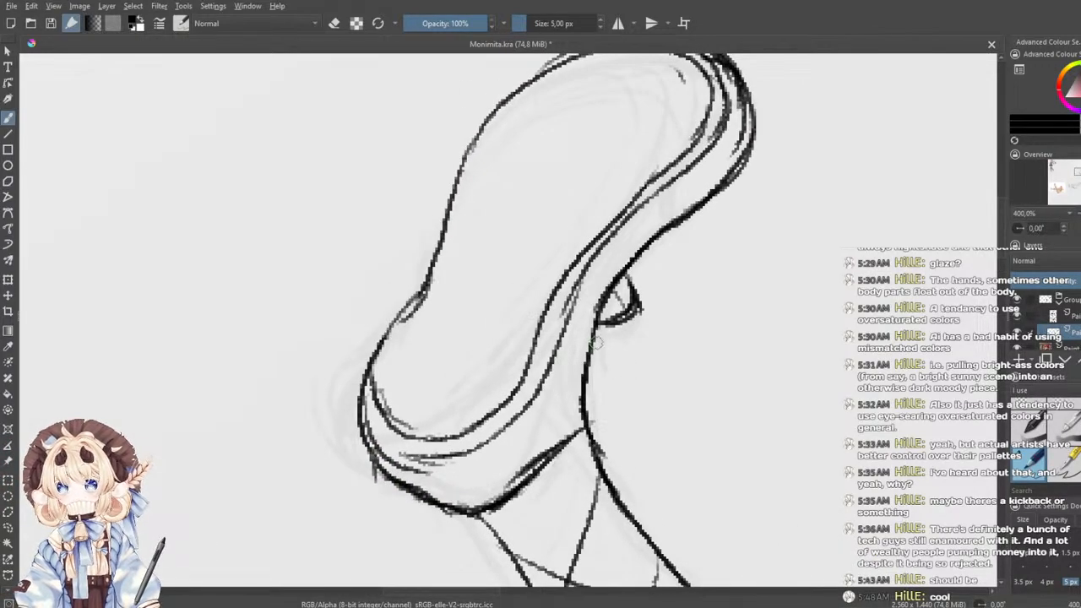
mouse_move(594, 410)
left_mouse_down()
mouse_move(560, 449)
mouse_move(461, 512)
mouse_move(510, 492)
left_mouse_up()
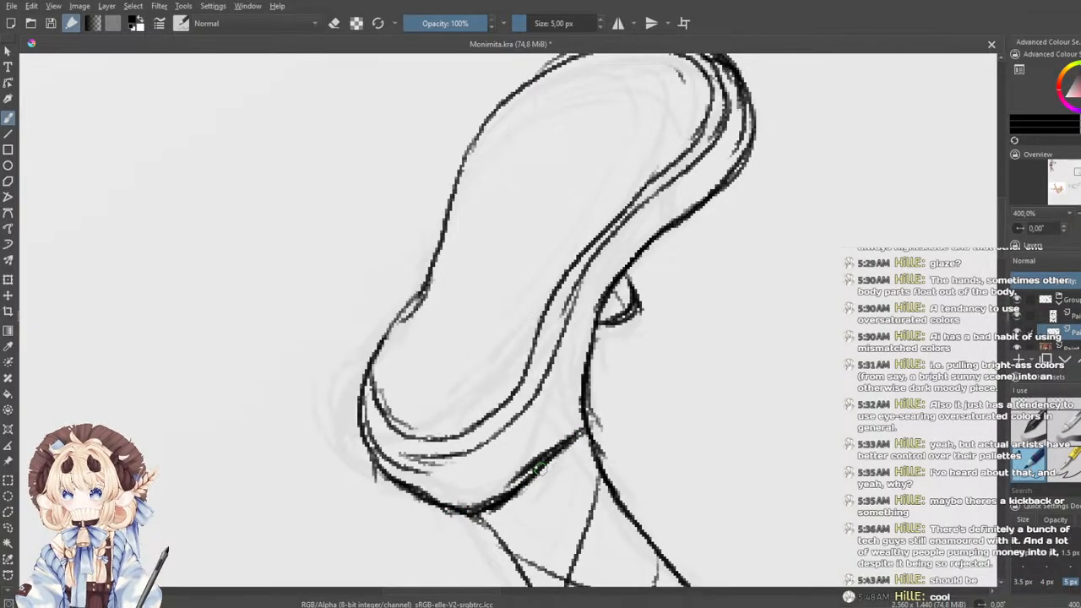
- Darken the upper part of the ponytail's inner line just behind the head
scroll(541, 464, "down", 2)
scroll(680, 395, "down", 1)
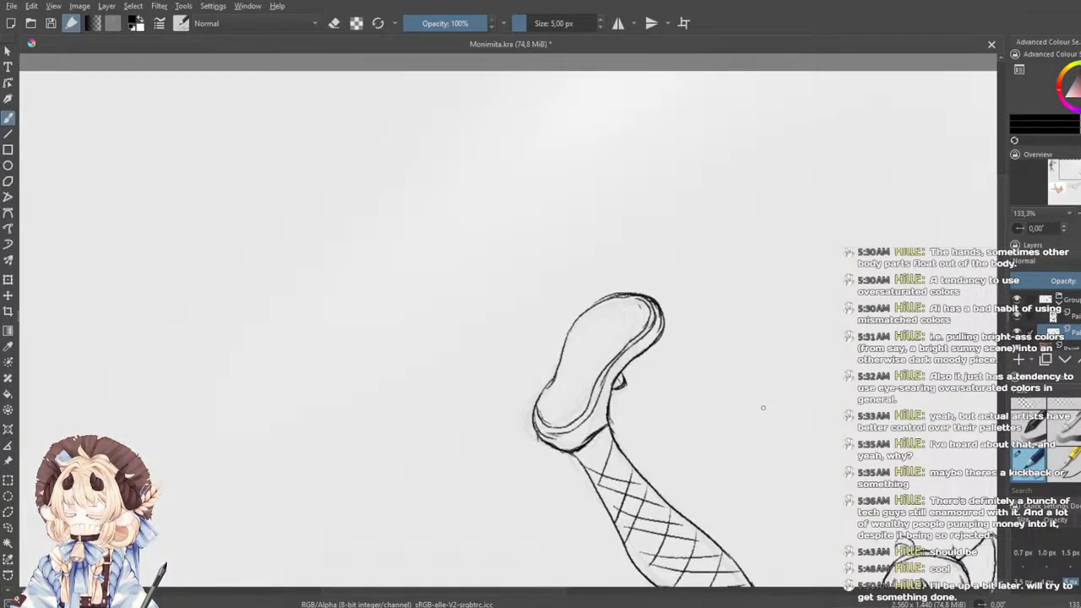
scroll(635, 401, "down", 2)
scroll(495, 355, "up", 2)
scroll(617, 358, "up", 1)
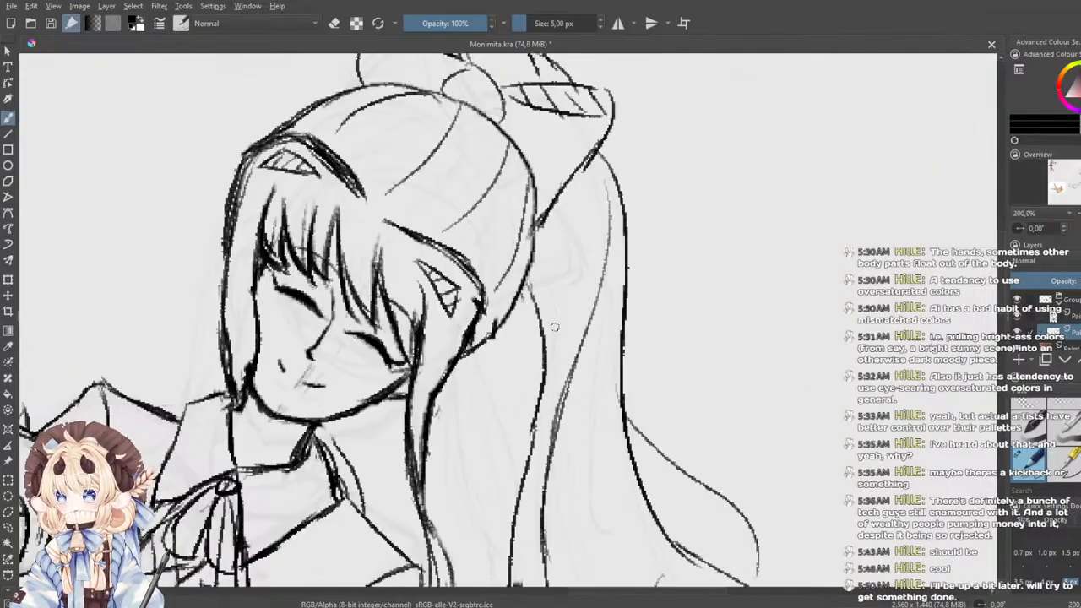
left_click_drag(527, 284, 541, 331)
- Sketch loose hair strands falling from the ponytail's base behind the head toward the shoulder
scroll(530, 369, "down", 5)
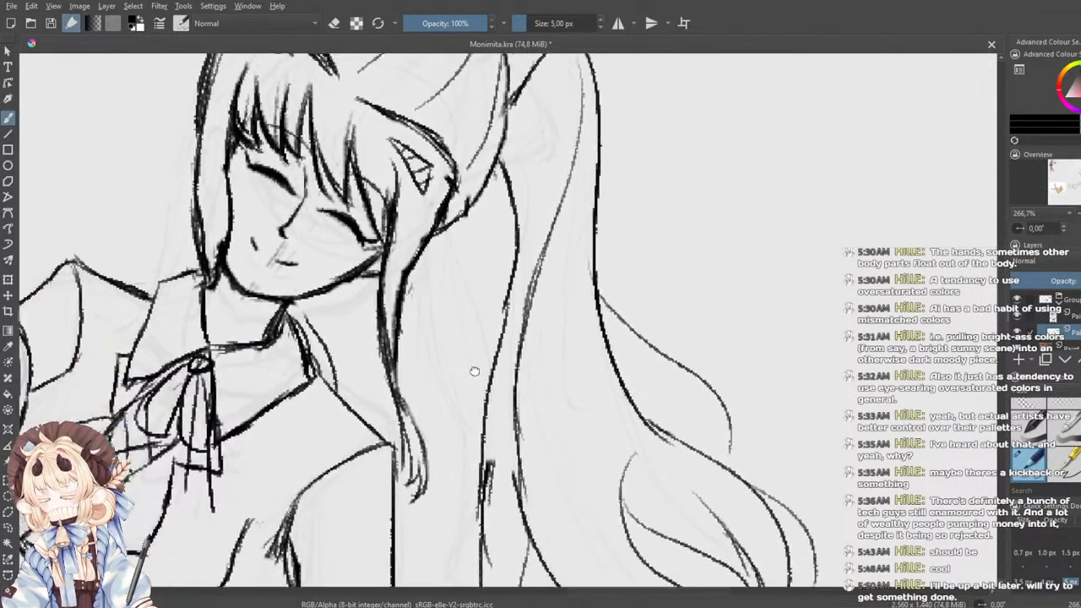
left_click_drag(477, 391, 137, 79)
scroll(200, 198, "down", 4)
scroll(201, 201, "up", 3)
left_click_drag(315, 232, 445, 441)
left_click_drag(304, 126, 414, 334)
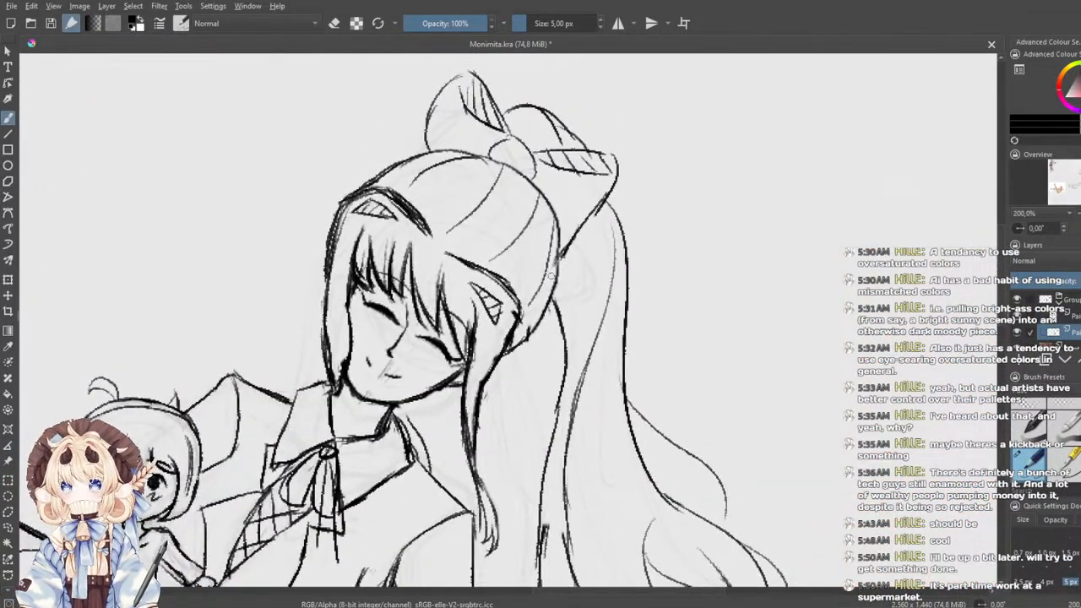
left_click_drag(561, 251, 529, 410)
key("ctrl+z")
left_click_drag(571, 254, 534, 454)
left_click_drag(541, 337, 511, 451)
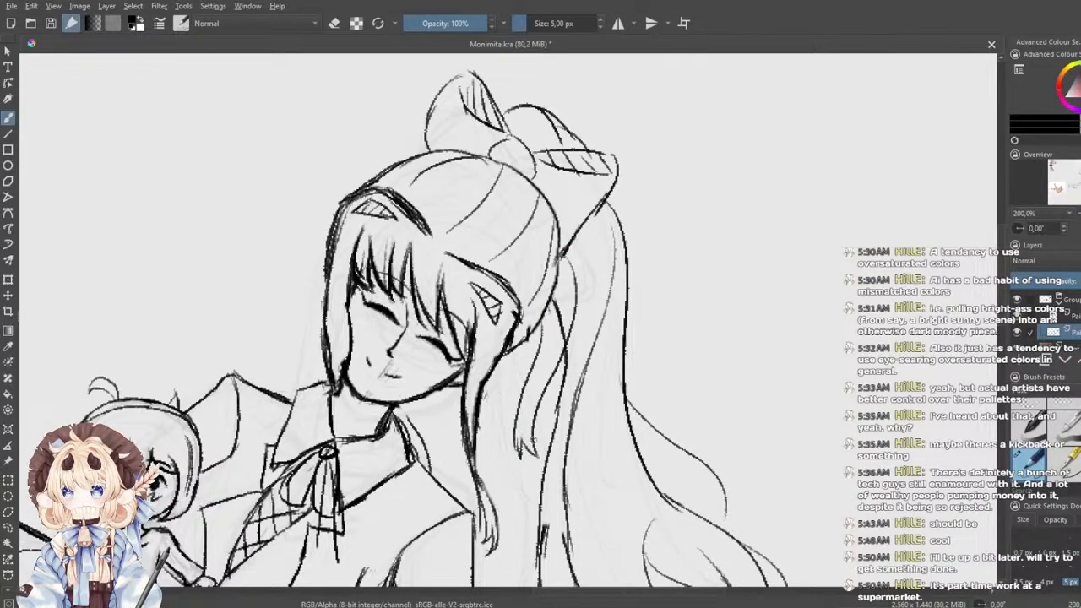
- Redraw the long outer edge of the loose strand hanging behind the ear, tapering it toward the shoulder
left_click_drag(456, 313, 512, 402)
key("ctrl+z")
key("ctrl+z")
mouse_move(608, 368)
left_mouse_down()
mouse_move(606, 234)
mouse_move(581, 423)
left_mouse_up()
key("ctrl+z")
key("ctrl+z")
left_click_drag(625, 255, 564, 425)
key("ctrl+z")
left_click_drag(620, 255, 562, 434)
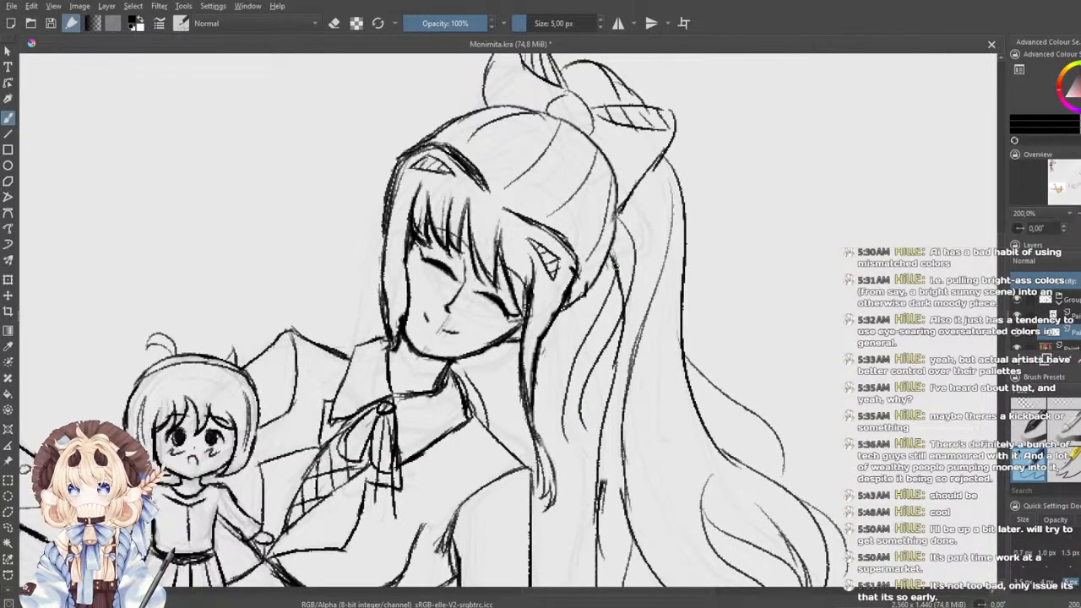
- Add an inner line to the top of the loose strand beside the back of the head
left_click_drag(612, 257, 572, 409)
key("ctrl+z")
key("ctrl+z")
mouse_move(611, 251)
left_mouse_down()
mouse_move(601, 315)
mouse_move(574, 378)
left_mouse_up()
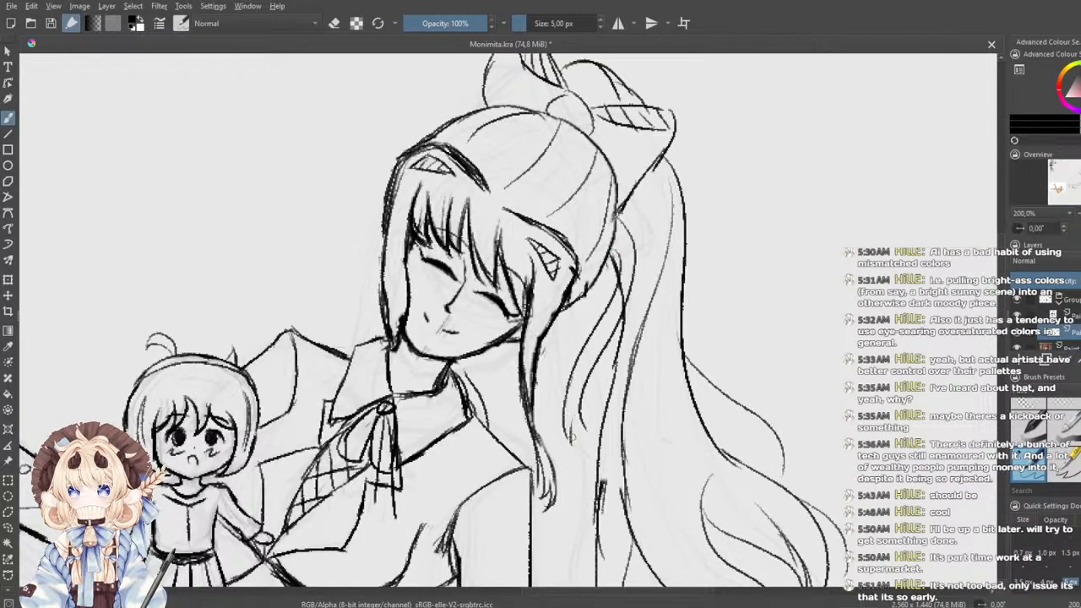
- Sketch a small tuft of hair beside the neck, between the jaw and the long side lock
mouse_move(509, 347)
left_mouse_down()
mouse_move(544, 377)
mouse_move(553, 445)
left_mouse_up()
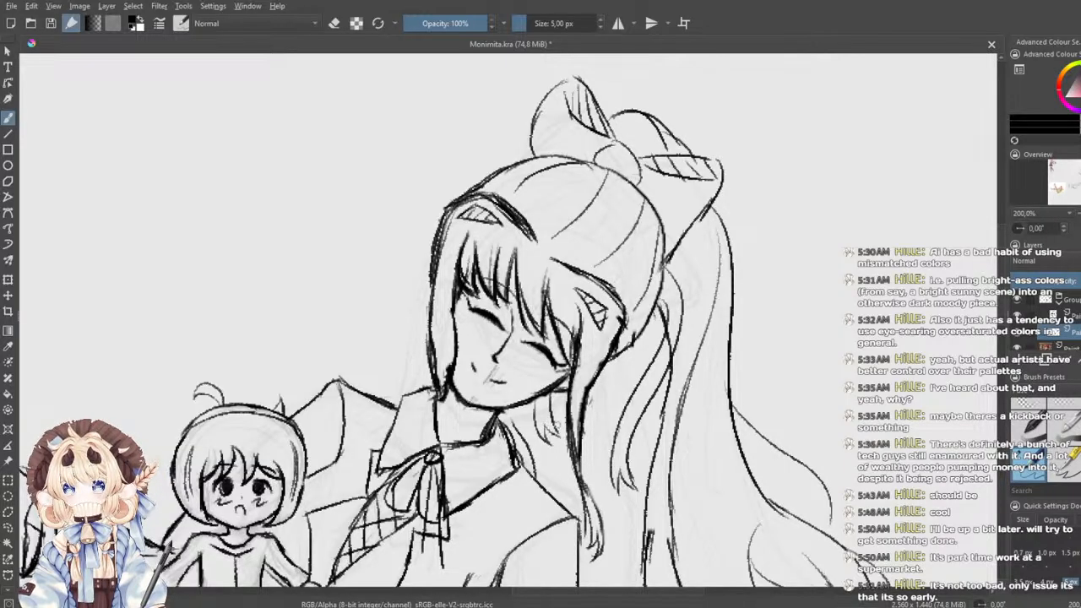
left_click_drag(543, 393, 537, 431)
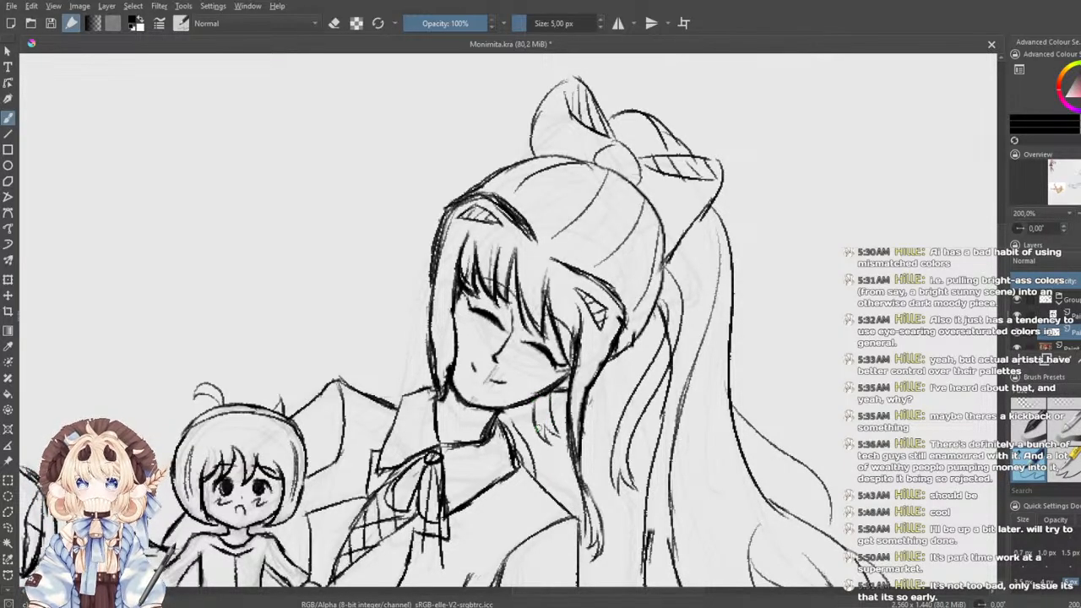
left_click_drag(559, 329, 562, 338)
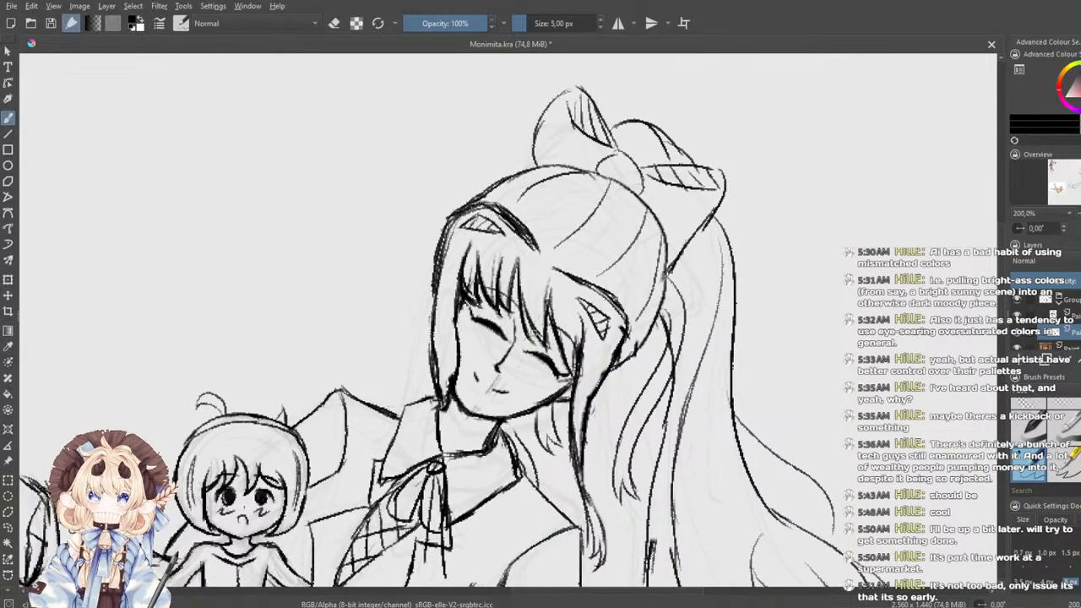
- Erase the section of the ponytail's inner line that crosses the loose strand behind the head
key("e")
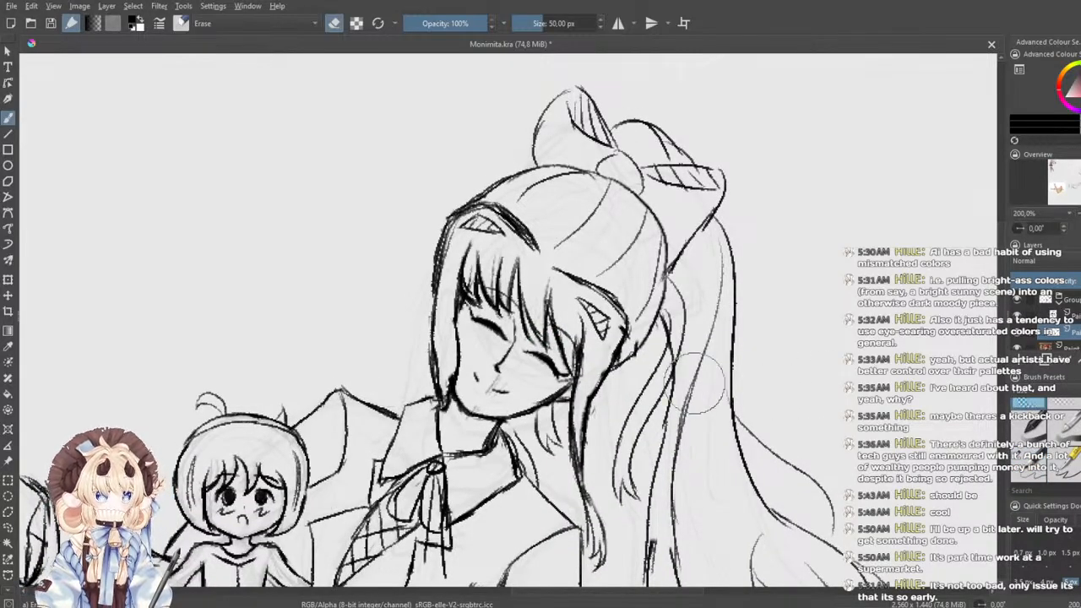
scroll(655, 309, "up", 2)
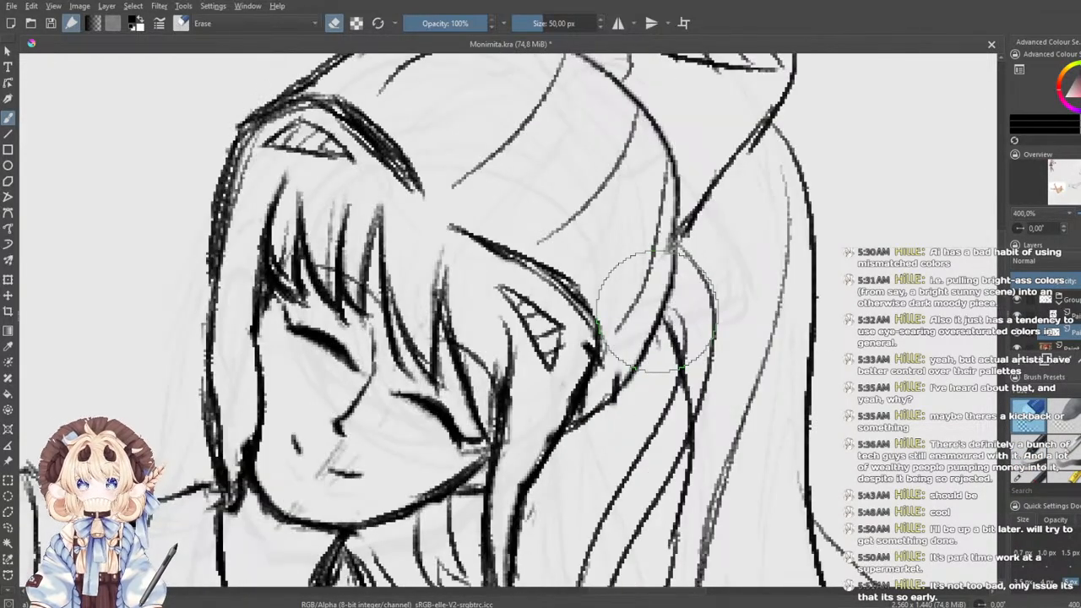
left_click_drag(686, 384, 681, 414)
key("e")
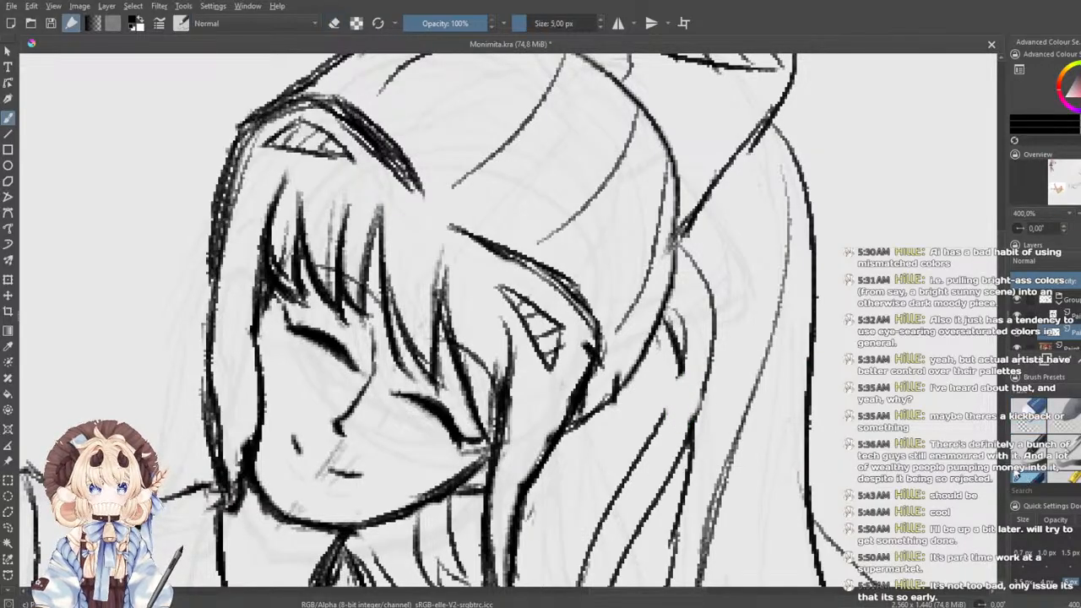
- Extend the loose strand's inner edge behind the ear and darken its outer edge where it leaves the back of the head
mouse_move(681, 374)
left_mouse_down()
mouse_move(651, 424)
mouse_move(662, 420)
left_mouse_up()
key("ctrl+z")
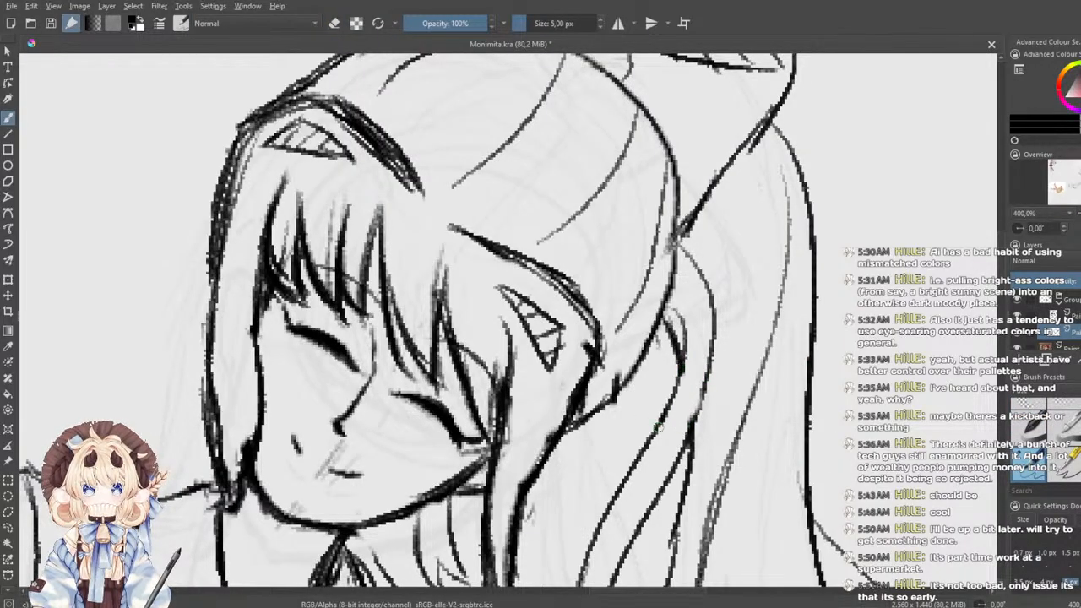
left_click_drag(708, 382, 683, 456)
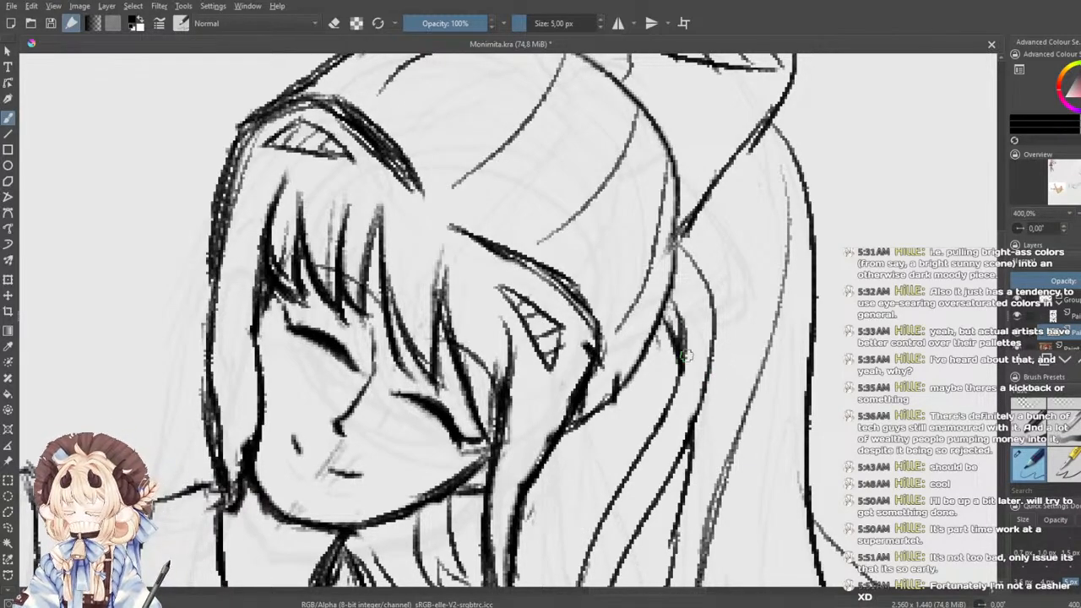
left_click_drag(679, 234, 643, 339)
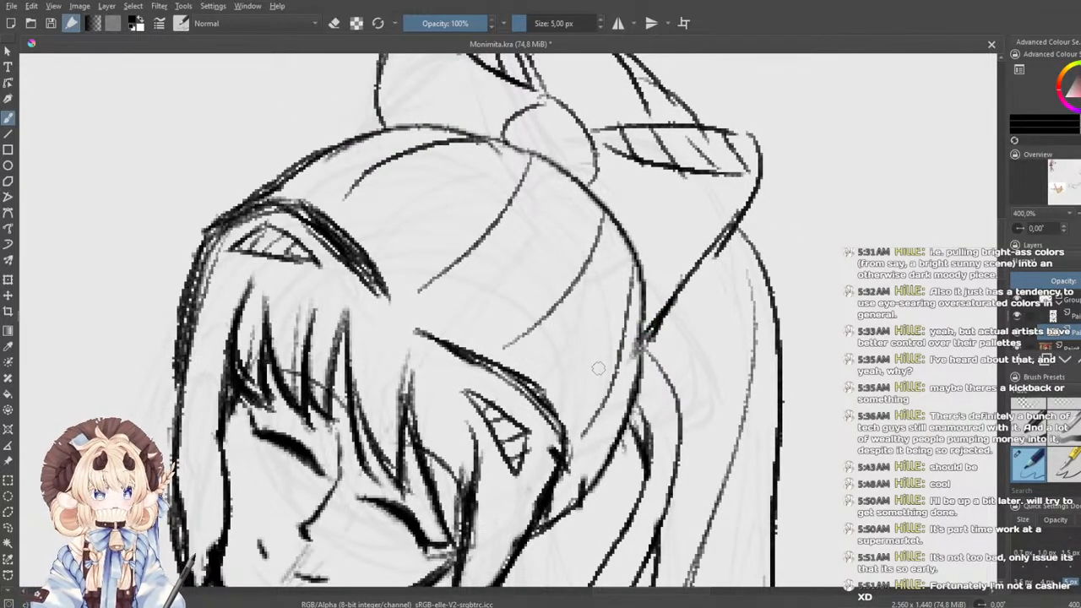
mouse_move(646, 350)
left_mouse_down()
mouse_move(676, 391)
mouse_move(636, 456)
left_mouse_up()
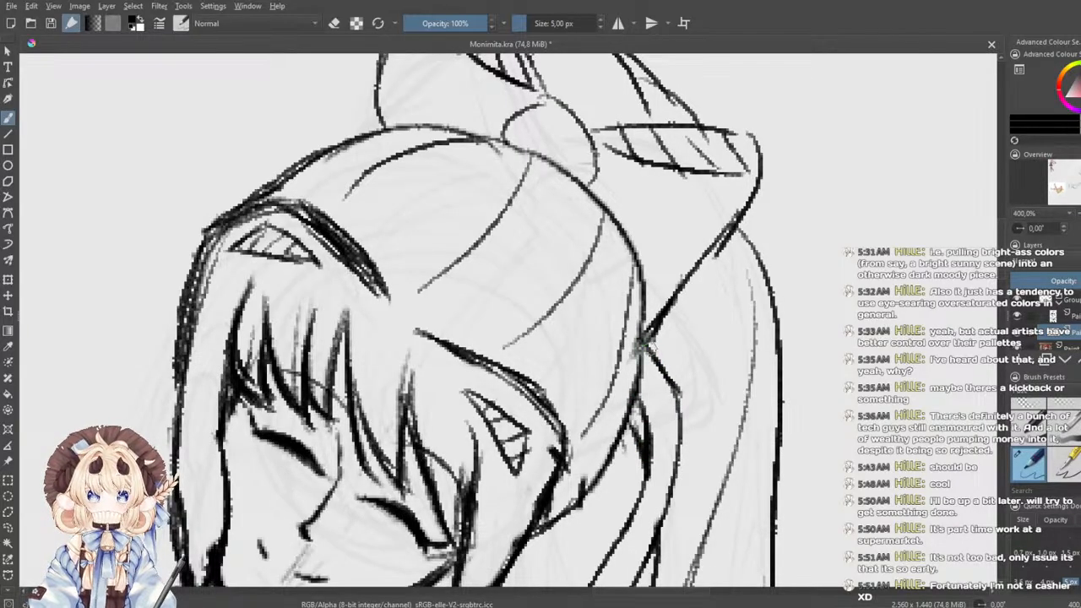
left_click_drag(678, 389, 679, 461)
- Redraw both edges of the loose strand's middle section behind the ear with darker lines
left_click_drag(666, 188, 695, 99)
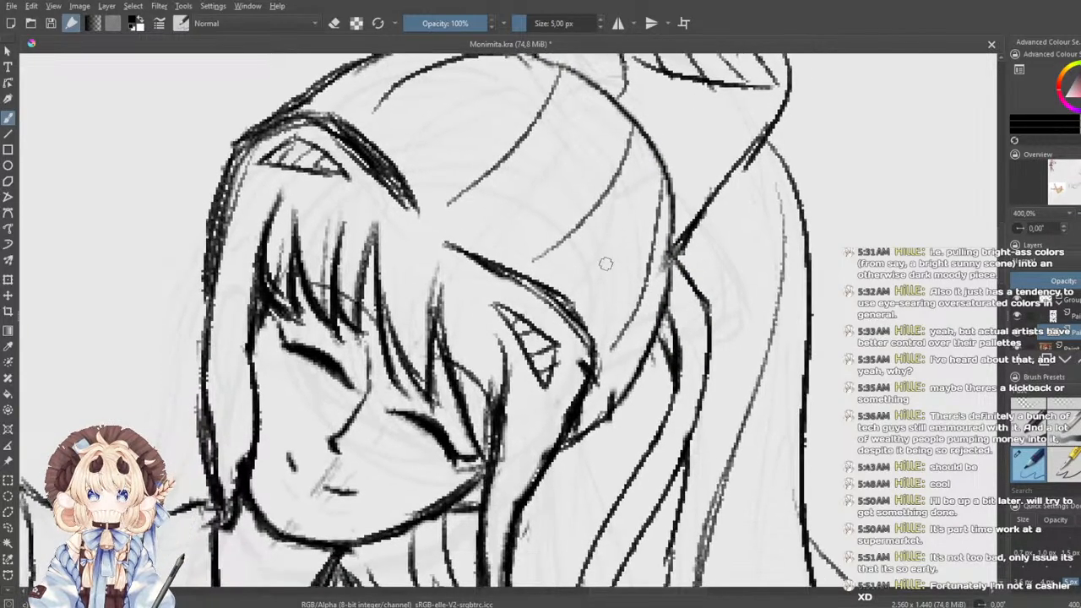
left_click_drag(655, 157, 664, 125)
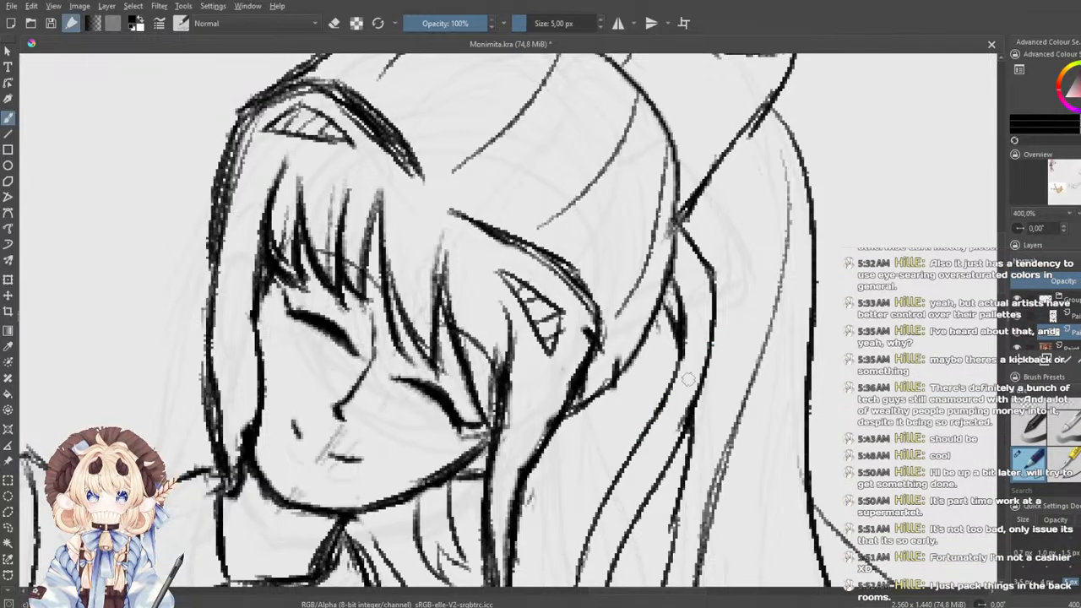
left_click_drag(694, 378, 657, 463)
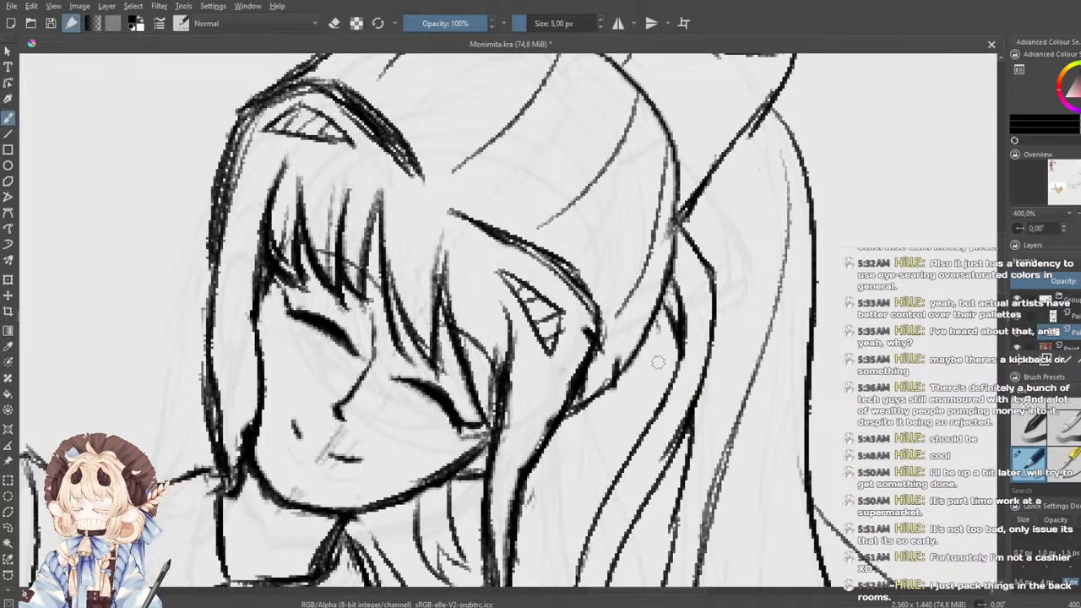
key("ctrl+z")
key("ctrl+z")
left_click_drag(711, 358, 691, 414)
left_click_drag(682, 359, 653, 414)
key("ctrl+z")
left_click_drag(681, 353, 646, 435)
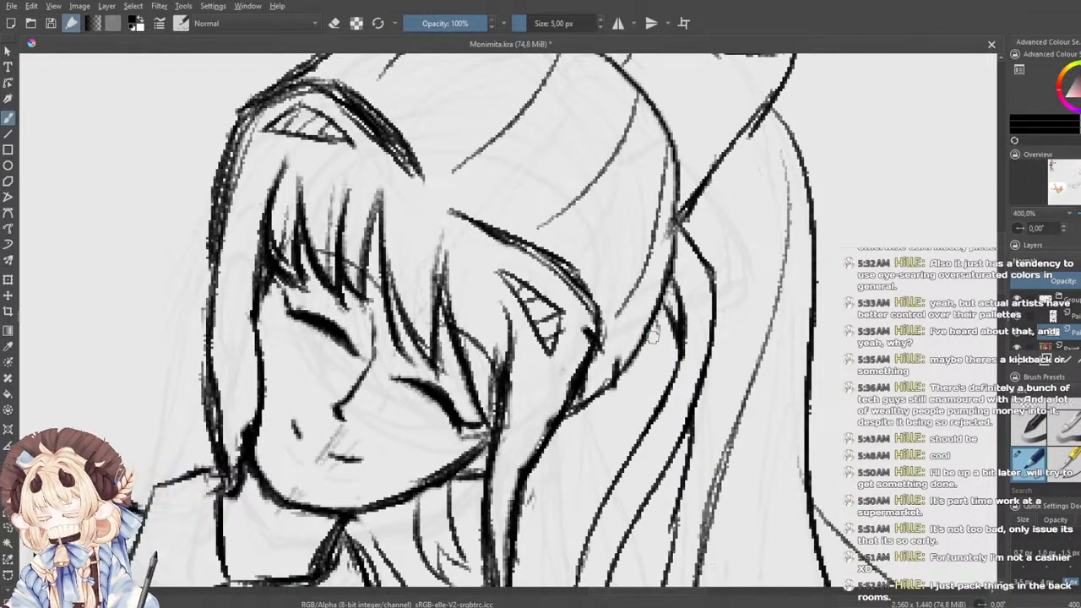
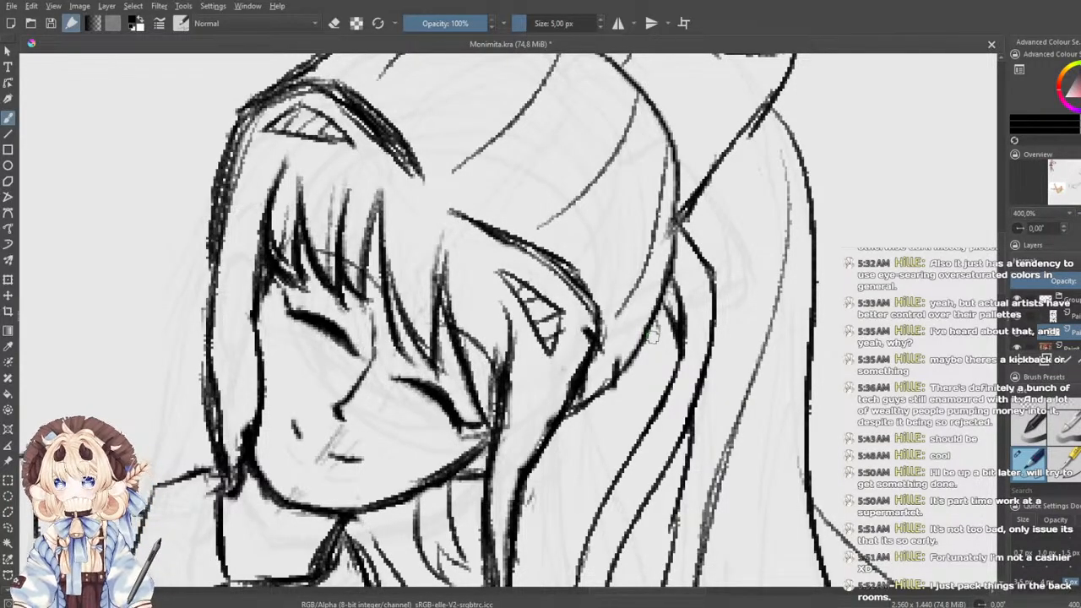
- Darken the top of the long side lock near the ear and the outer bangs framing the face
mouse_move(492, 297)
left_mouse_down()
mouse_move(510, 334)
mouse_move(498, 419)
left_mouse_up()
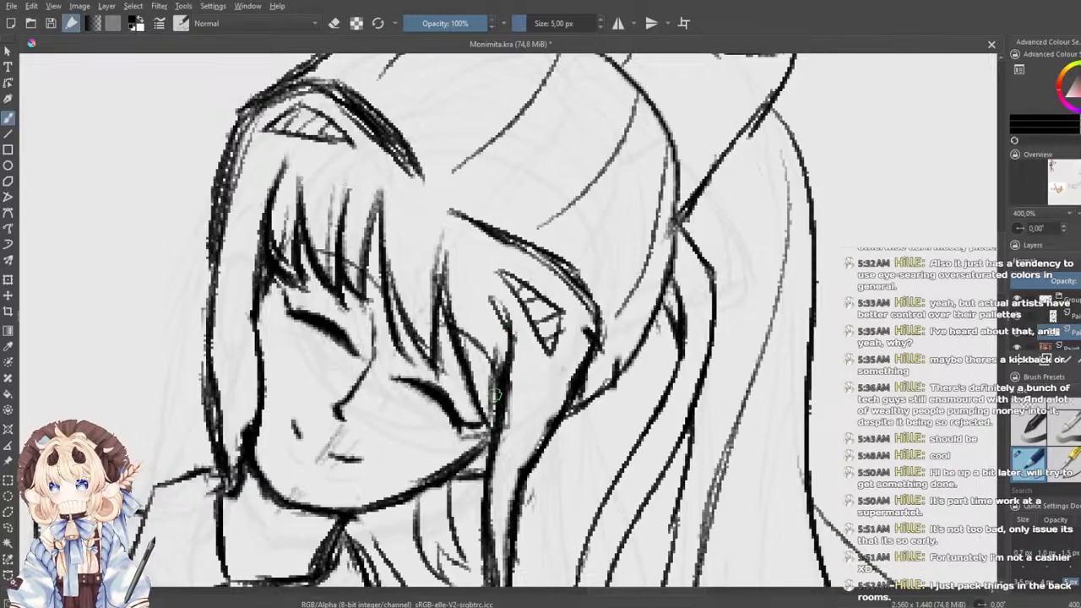
mouse_move(285, 168)
left_mouse_down()
mouse_move(325, 169)
mouse_move(255, 245)
left_mouse_up()
left_click_drag(265, 209, 248, 285)
left_click_drag(220, 239, 231, 239)
left_click_drag(275, 290, 328, 119)
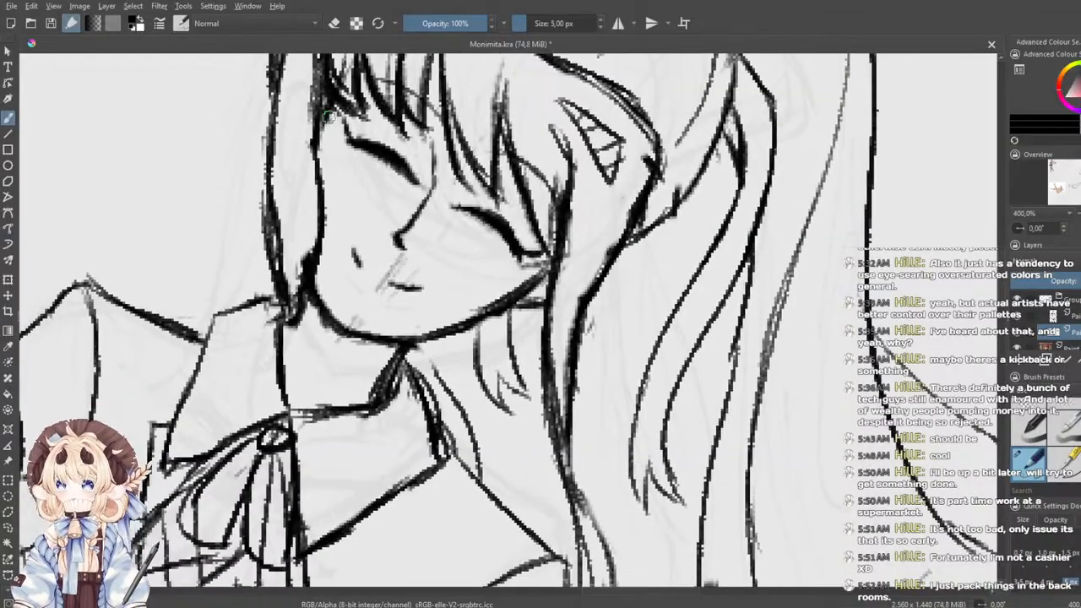
- Thicken the small hair tuft beside the neck, the line beside the collar and the curled tip of the long side lock
mouse_move(478, 323)
left_mouse_down()
mouse_move(476, 361)
mouse_move(502, 411)
mouse_move(504, 379)
mouse_move(516, 371)
mouse_move(504, 377)
mouse_move(524, 396)
left_mouse_up()
left_click_drag(514, 358, 525, 395)
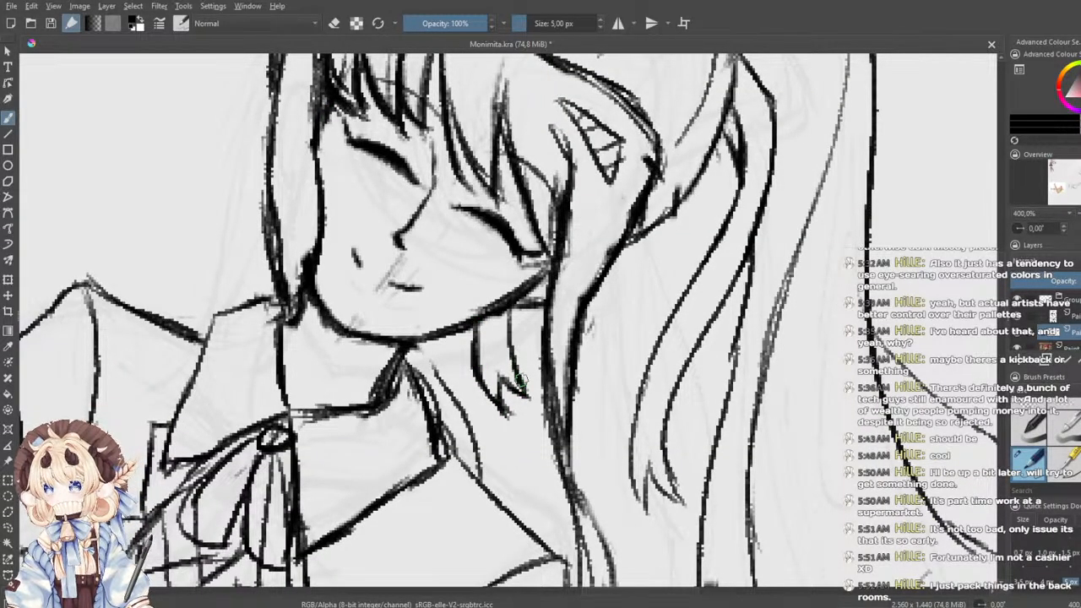
left_click_drag(405, 292, 413, 345)
mouse_move(388, 305)
left_mouse_down()
mouse_move(426, 255)
mouse_move(435, 182)
left_mouse_up()
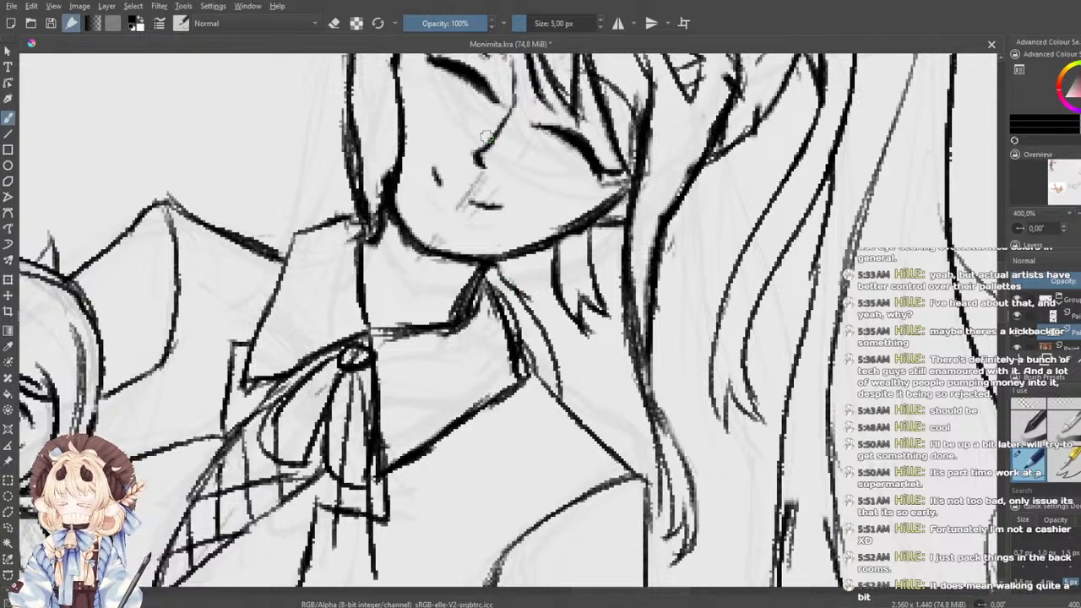
left_click_drag(499, 266, 536, 325)
mouse_move(660, 409)
left_mouse_down()
mouse_move(689, 501)
mouse_move(679, 554)
left_mouse_up()
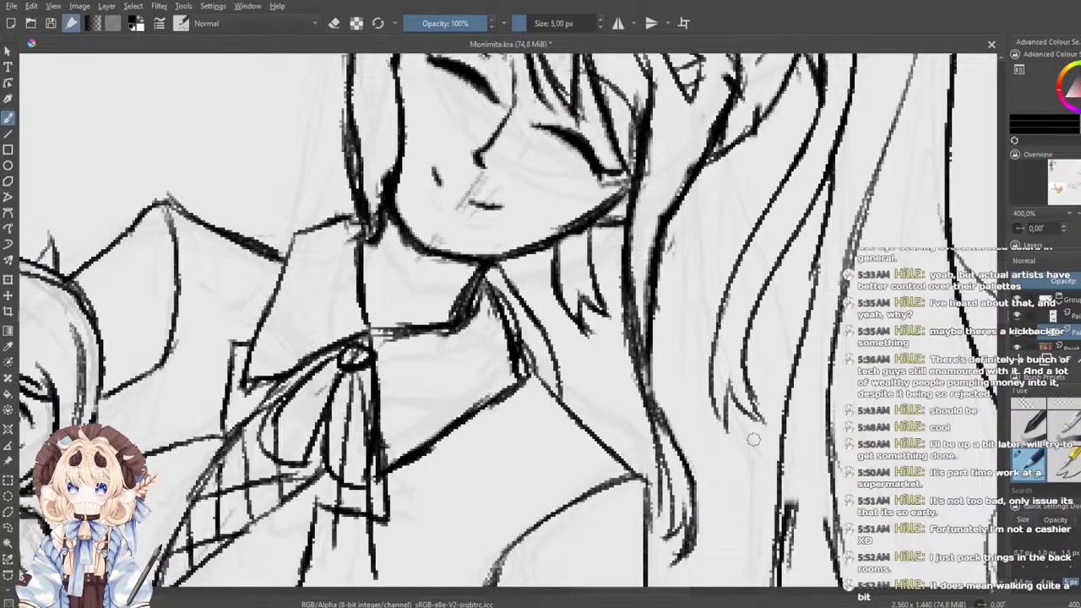
- Redraw the middle of the ponytail's inner edge beside the shoulder and erase the stray strokes next to it
scroll(754, 440, "down", 5)
scroll(767, 462, "up", 5)
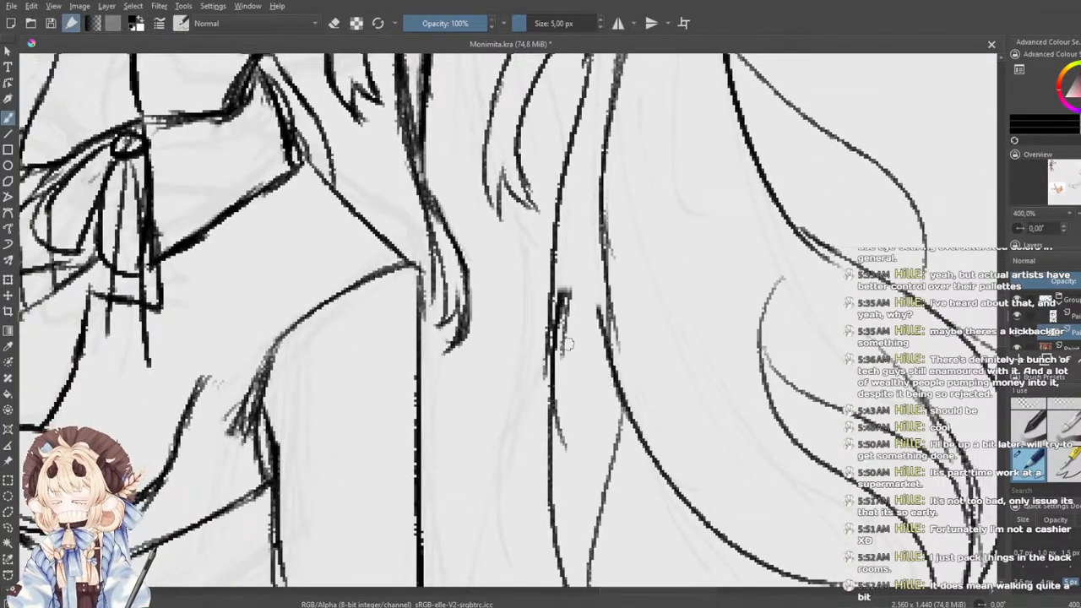
left_click_drag(556, 326, 544, 444)
key("ctrl+z")
left_click_drag(550, 330, 553, 482)
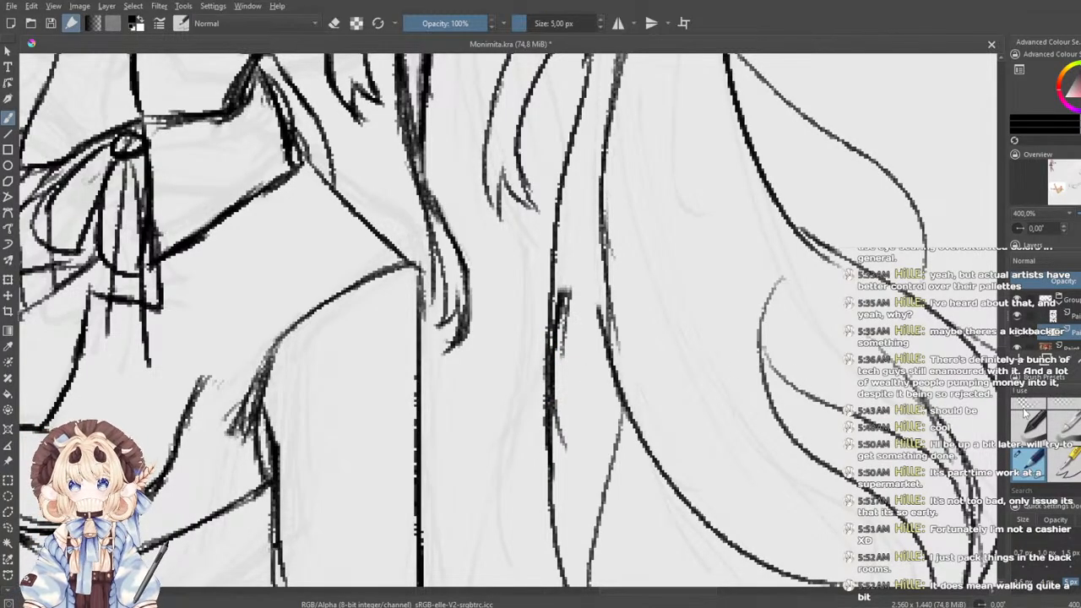
left_click(1023, 409)
mouse_move(586, 289)
left_mouse_down()
mouse_move(570, 439)
mouse_move(570, 343)
mouse_move(567, 400)
left_mouse_up()
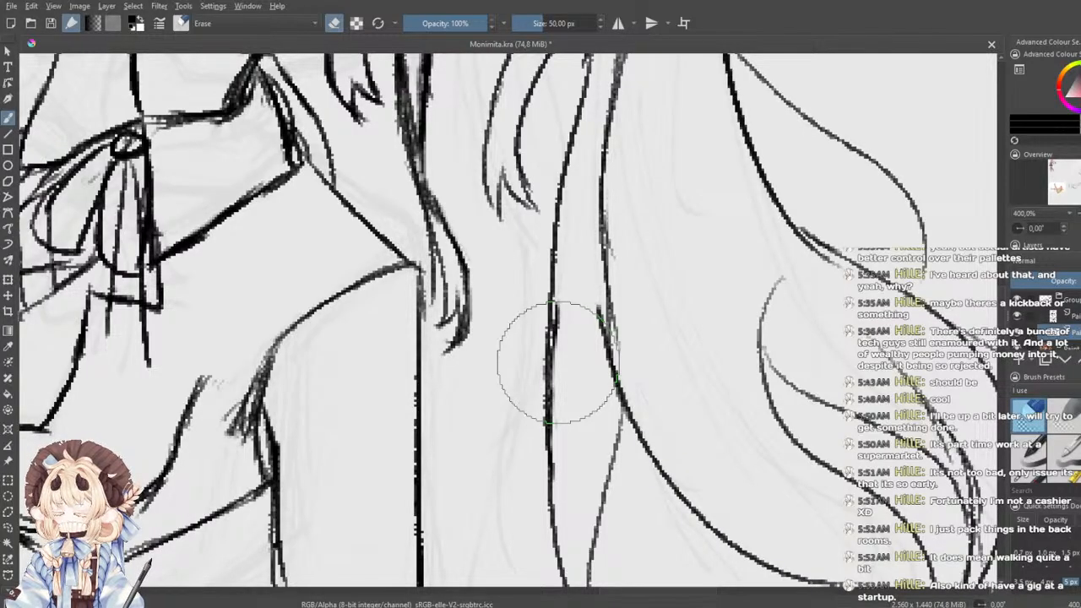
- Erase the overlapping join in the ponytail's second inner line and bridge the gap with one smooth stroke
scroll(558, 363, "down", 3)
scroll(603, 338, "up", 4)
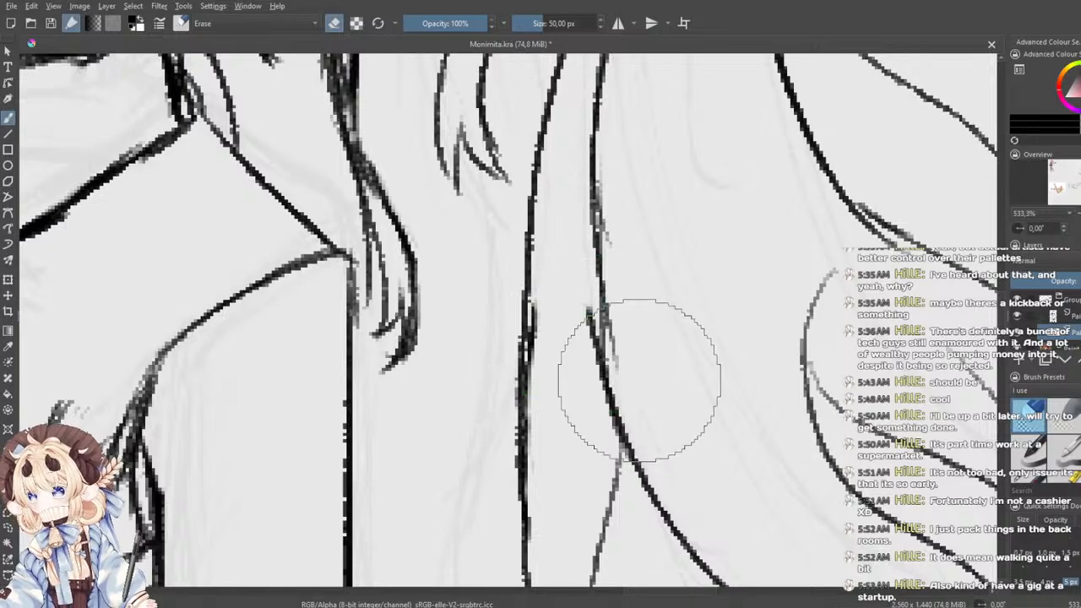
left_click_drag(590, 293, 583, 376)
left_click(1039, 478)
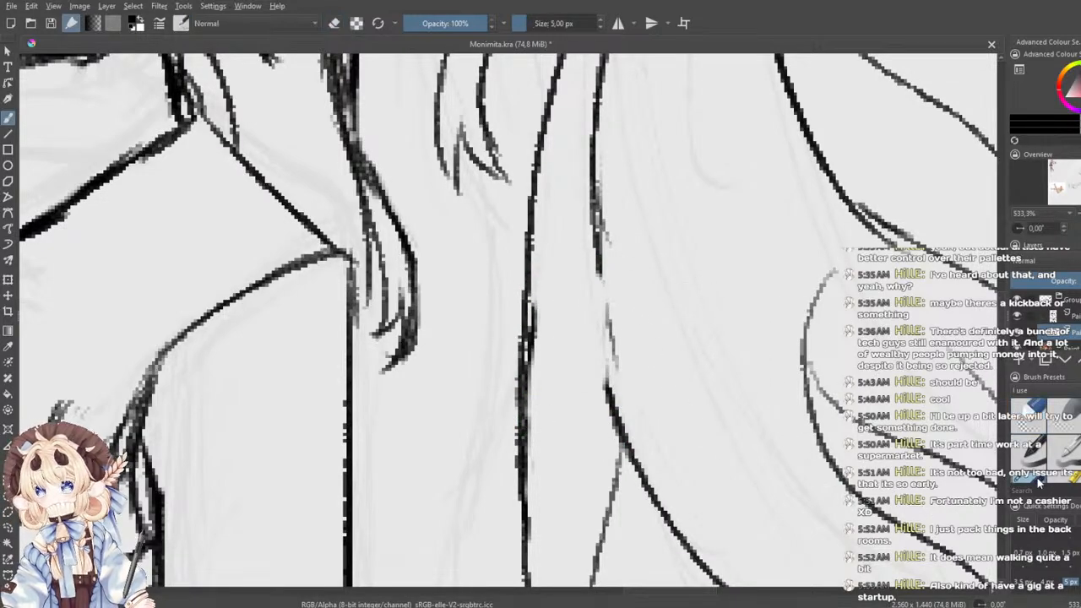
left_click_drag(601, 253, 612, 435)
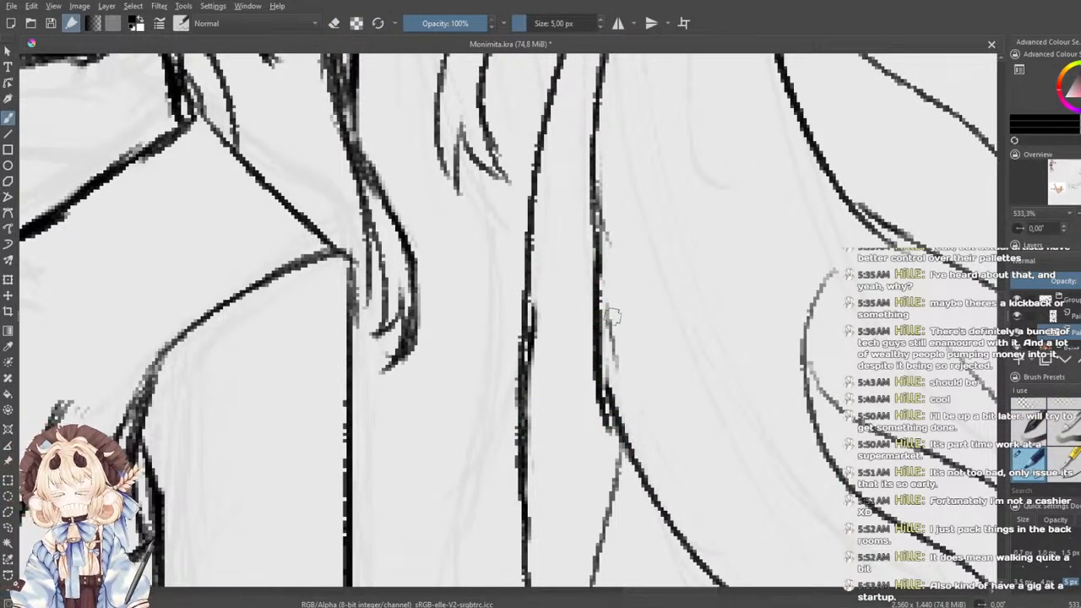
key("ctrl+z")
left_click_drag(595, 247, 617, 427)
key("ctrl+z")
left_click_drag(596, 247, 616, 395)
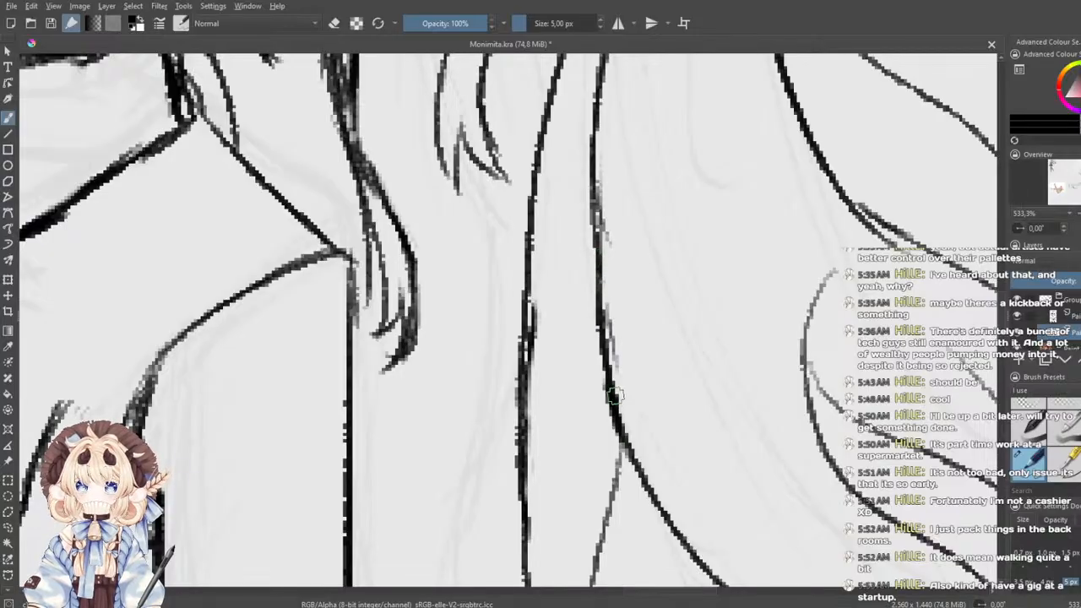
- Erase the leftover stray strokes beside the ponytail's second inner line and redraw its thinned section darker
left_click(1028, 413)
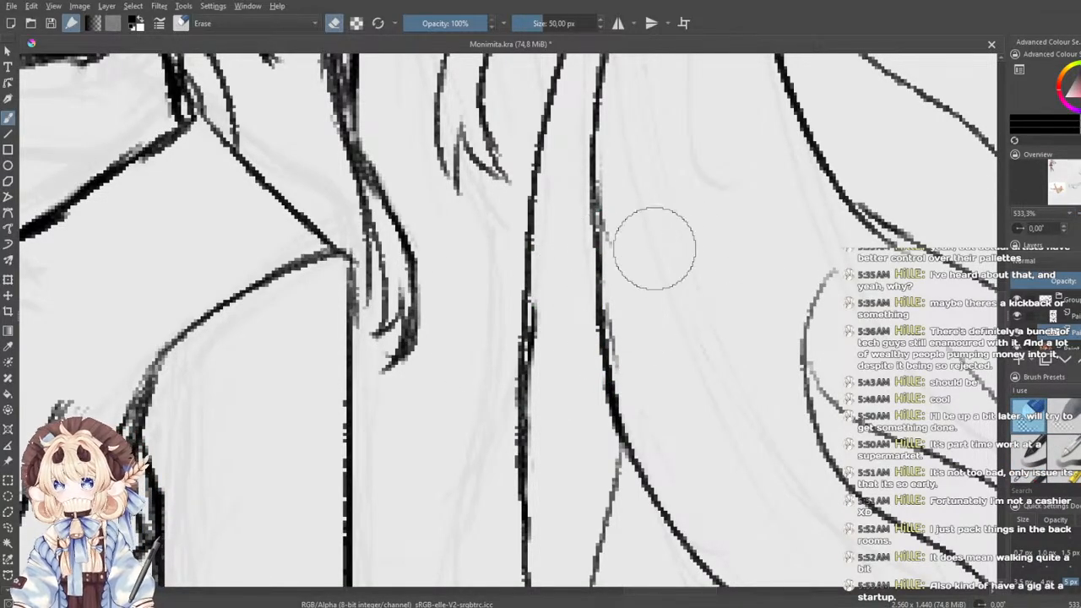
left_click_drag(647, 248, 659, 380)
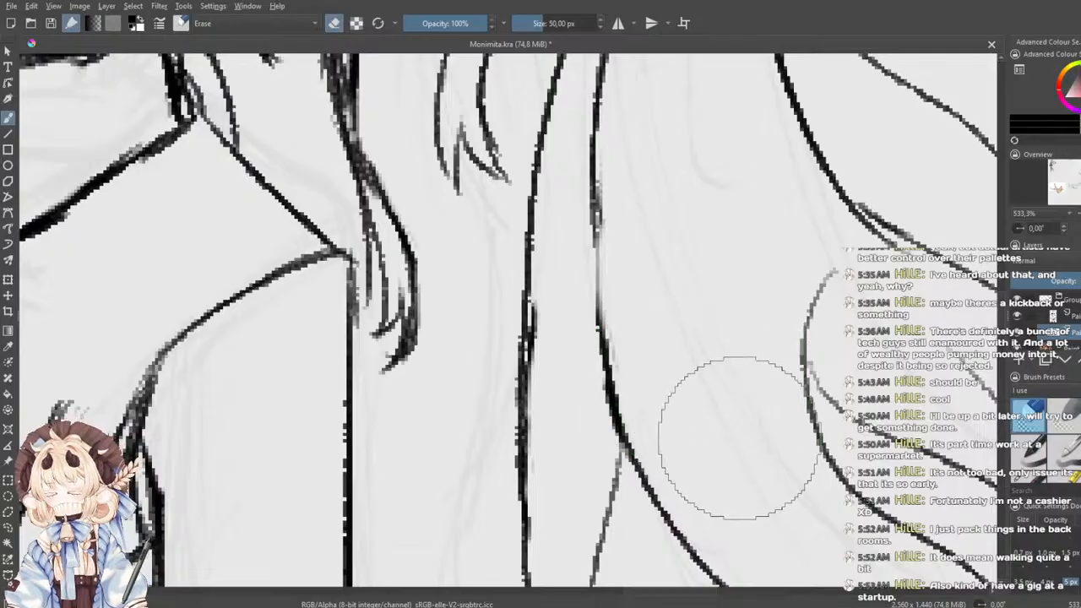
left_click(1042, 470)
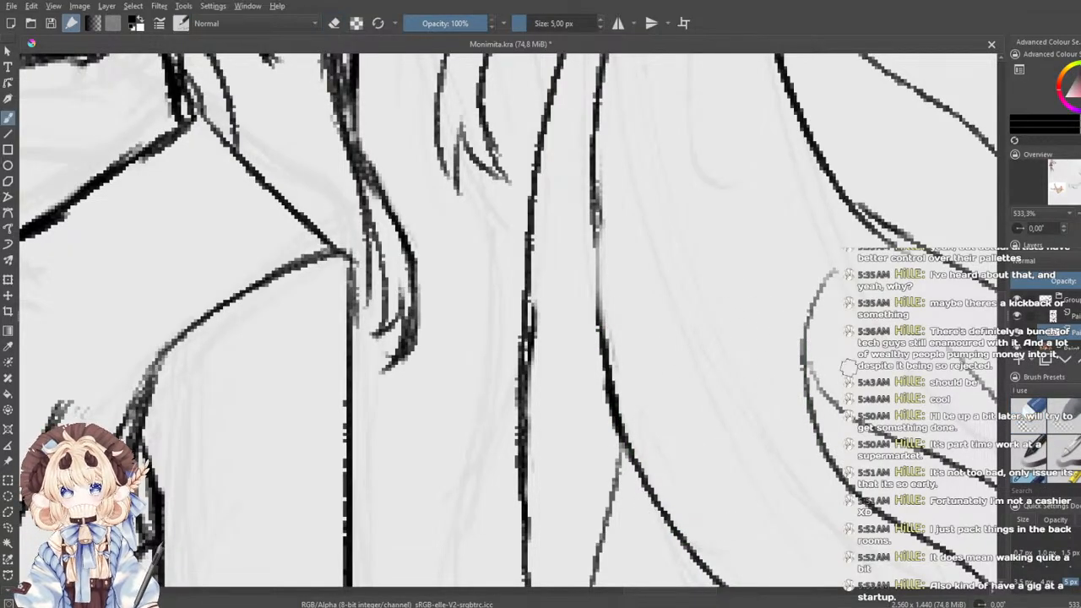
left_click_drag(597, 159, 617, 397)
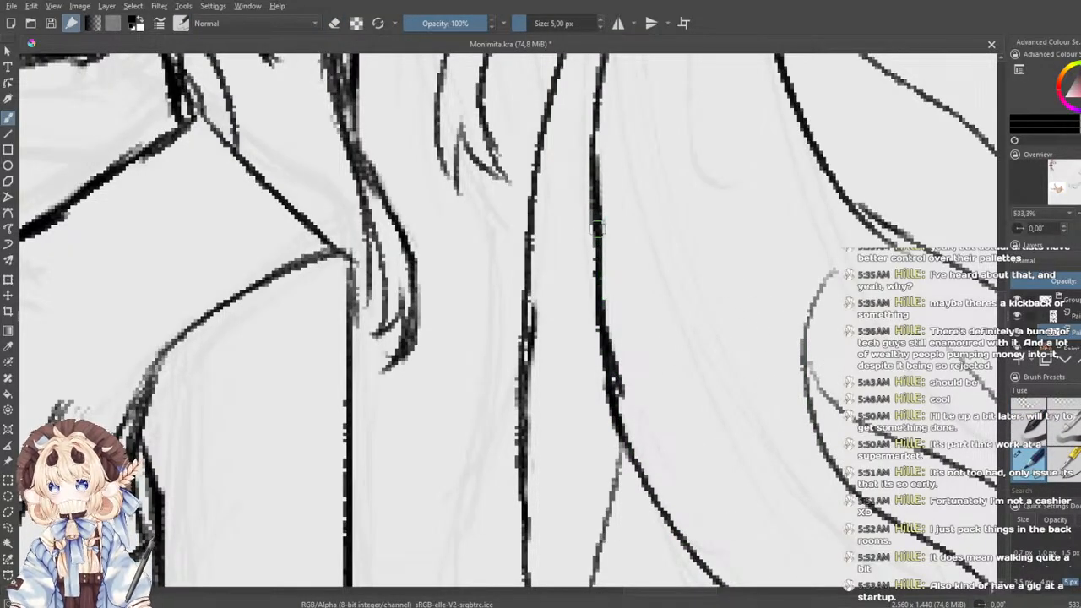
key("ctrl+z")
left_click_drag(595, 171, 613, 387)
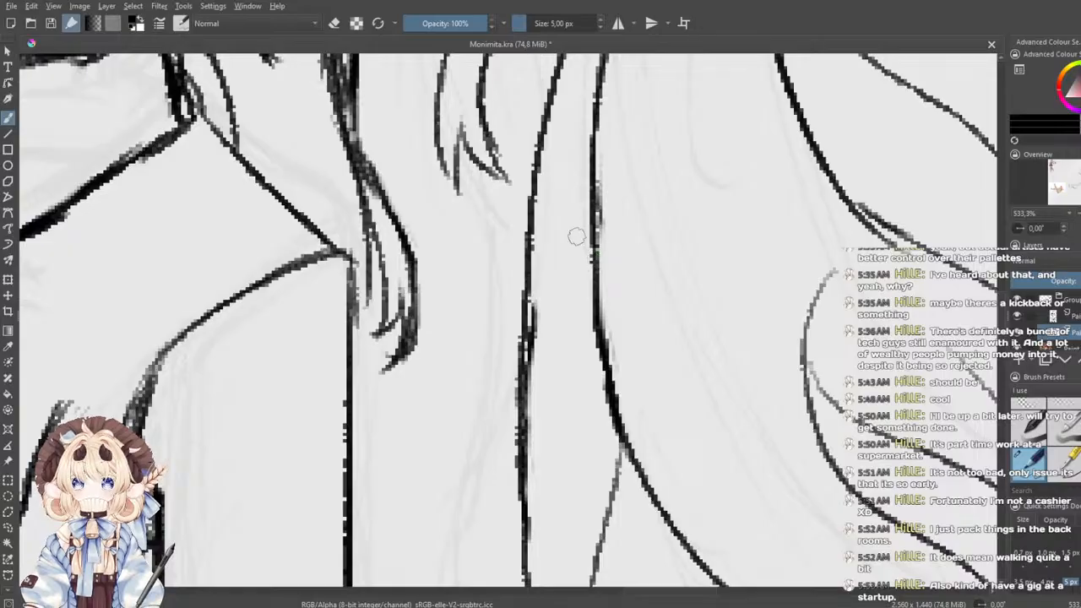
- Darken the upper curve of the inner curl in the lower ponytail and the start of the strand branching from it
left_click_drag(497, 391, 396, 496)
left_click_drag(617, 383, 536, 230)
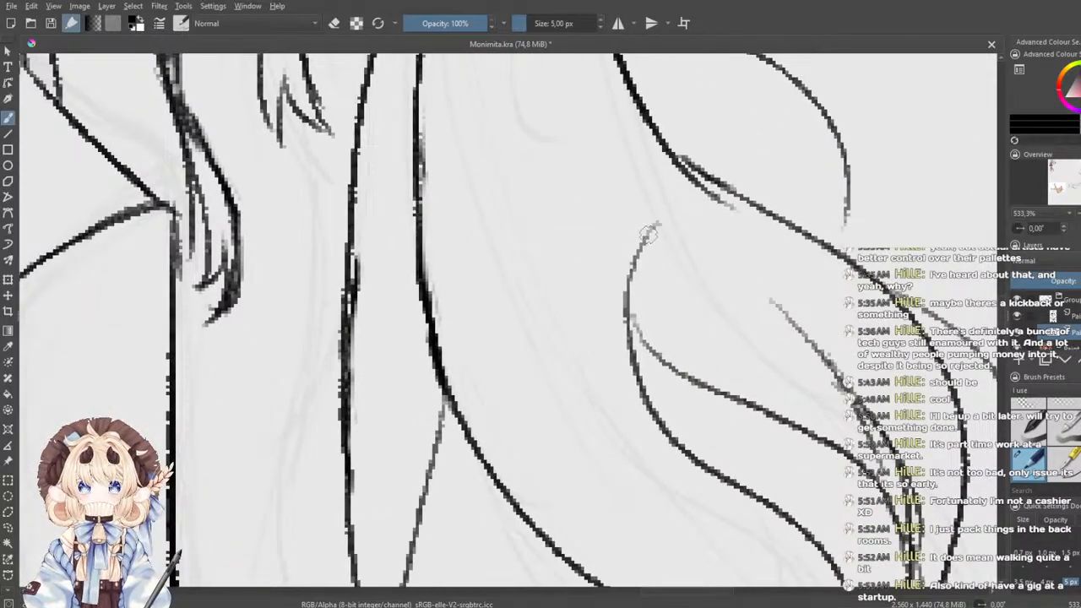
mouse_move(649, 231)
left_mouse_down()
mouse_move(632, 259)
mouse_move(649, 389)
left_mouse_up()
mouse_move(630, 297)
left_mouse_down()
mouse_move(687, 380)
mouse_move(724, 388)
left_mouse_up()
key("ctrl+z")
key("ctrl+z")
left_click_drag(633, 317, 725, 389)
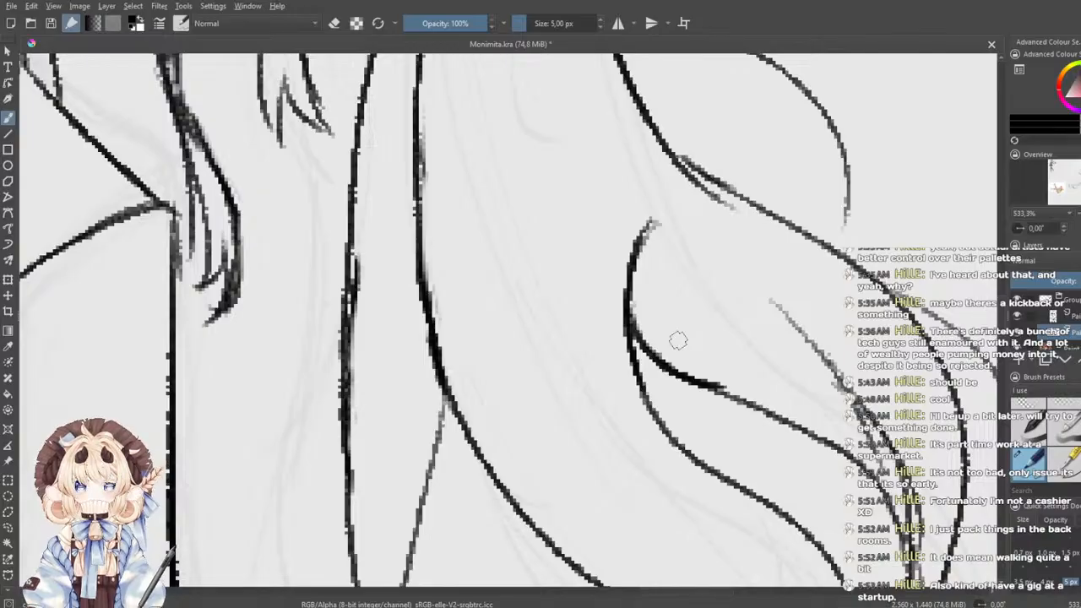
- Replace the sketchy doubled line inside the ponytail's curled tip with one clean curve and erase the stray strokes at its lower end
scroll(678, 340, "down", 3)
scroll(657, 326, "up", 3)
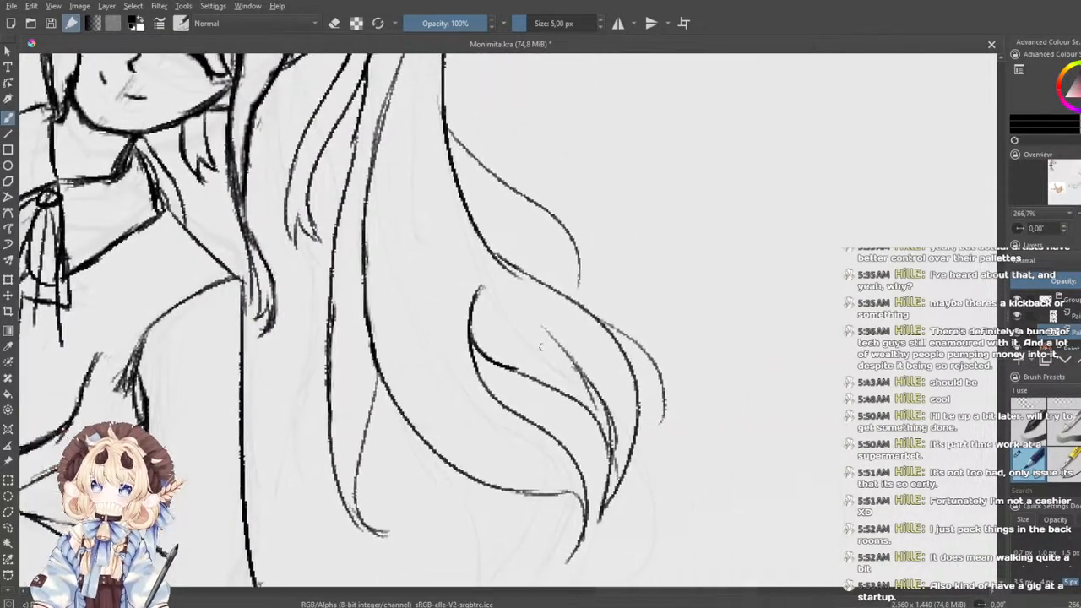
left_click(1031, 410)
scroll(528, 365, "up", 3)
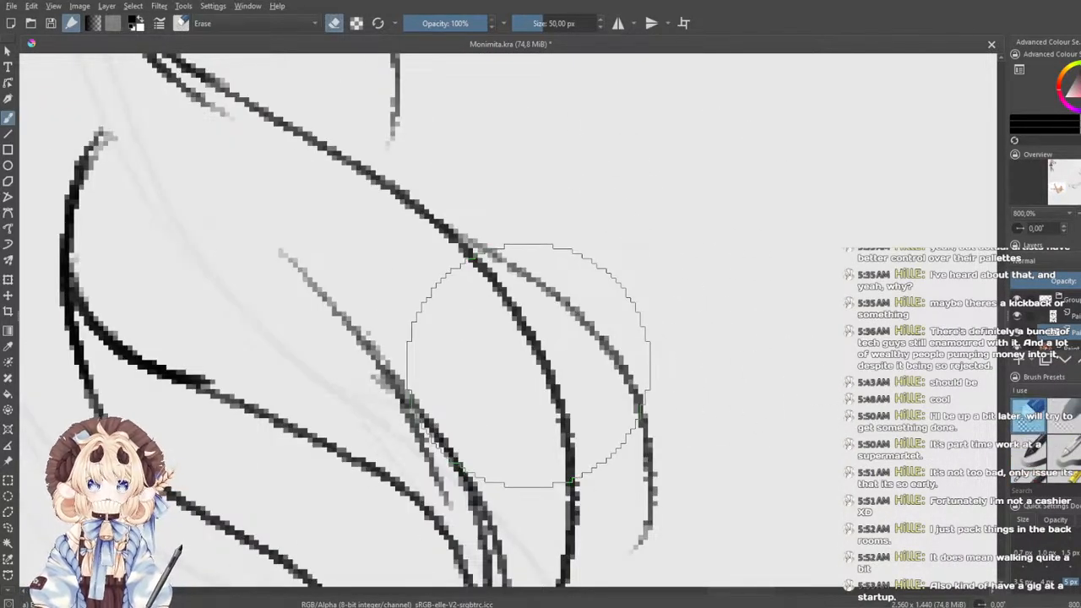
left_click_drag(510, 377, 591, 237)
mouse_move(464, 222)
left_mouse_down()
mouse_move(589, 395)
mouse_move(640, 435)
left_mouse_up()
left_click(1028, 457)
mouse_move(417, 173)
left_mouse_down()
mouse_move(436, 194)
mouse_move(561, 559)
left_mouse_up()
left_click_drag(621, 183, 683, 68)
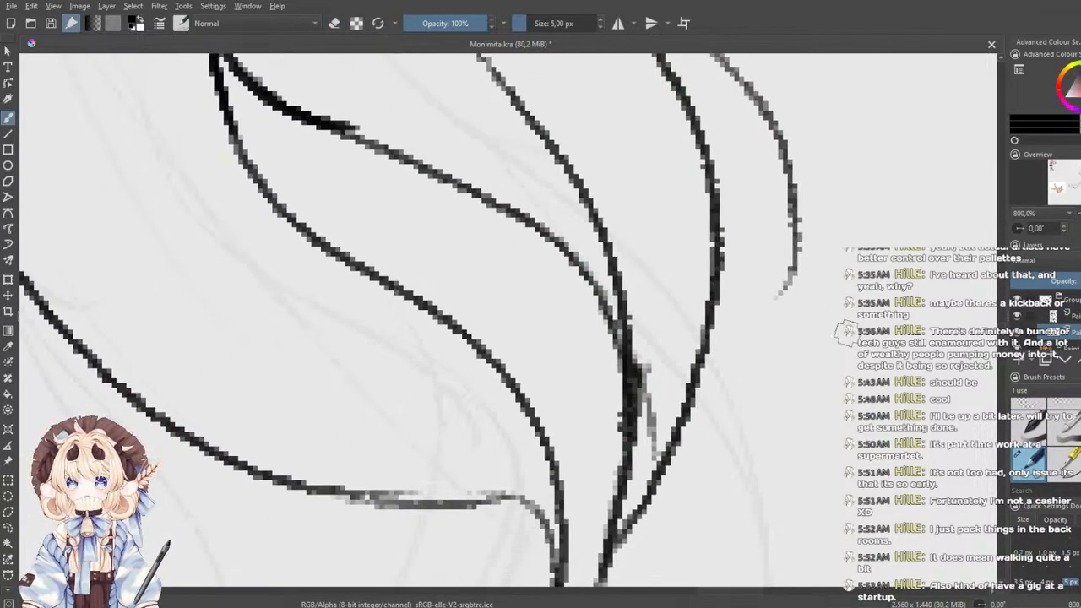
left_click(1031, 410)
left_click_drag(647, 350, 651, 450)
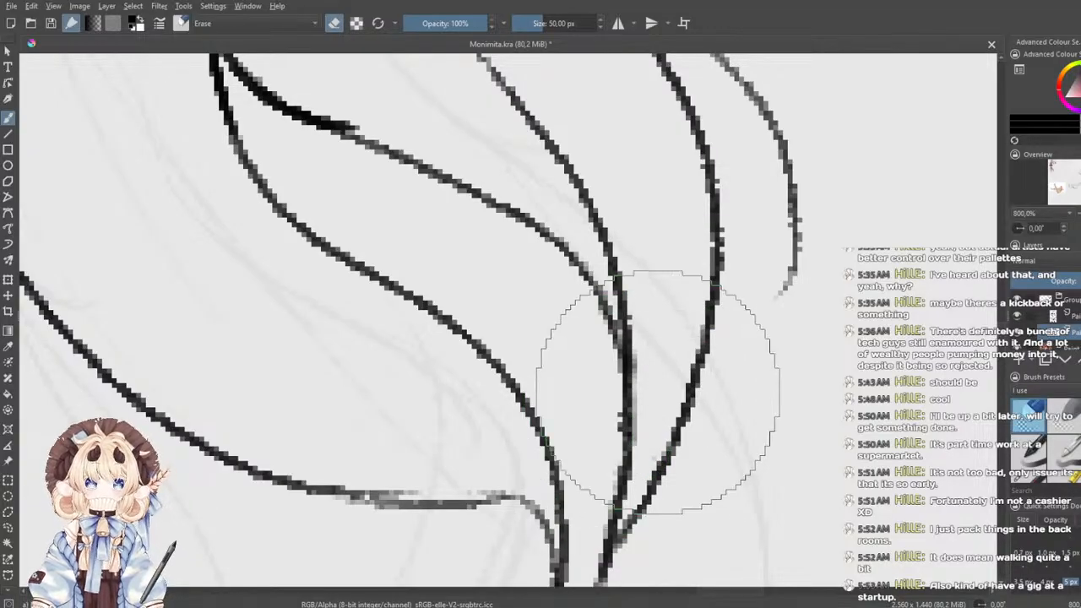
- Replace the doubled join at the bend of the ponytail's outer contour with one smooth stroke and erase the leftover marks
scroll(657, 391, "down", 6)
scroll(691, 377, "up", 2)
left_click_drag(516, 367, 608, 435)
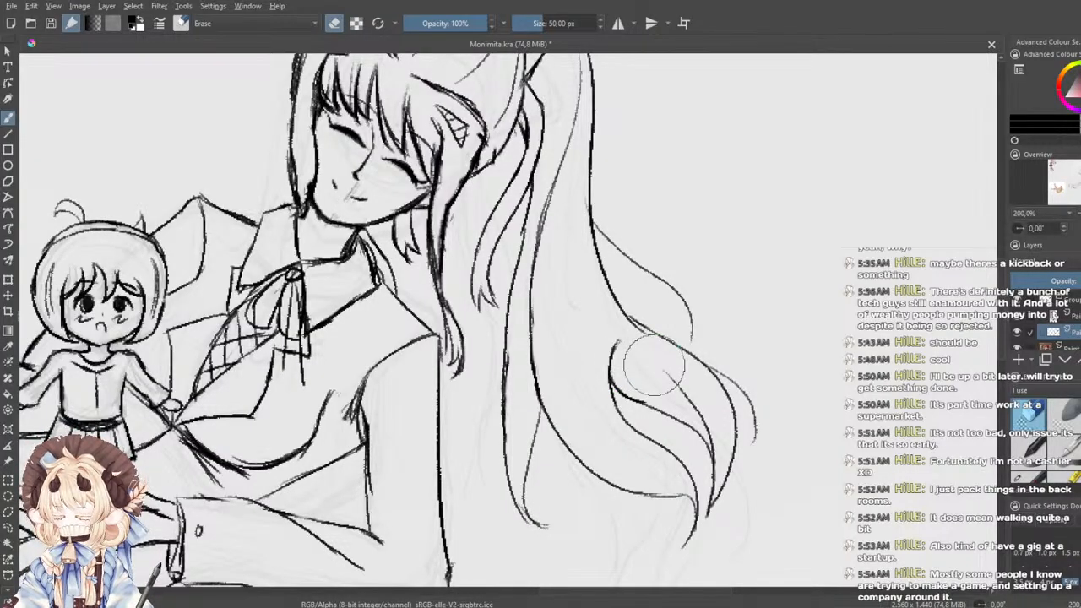
scroll(651, 365, "up", 1)
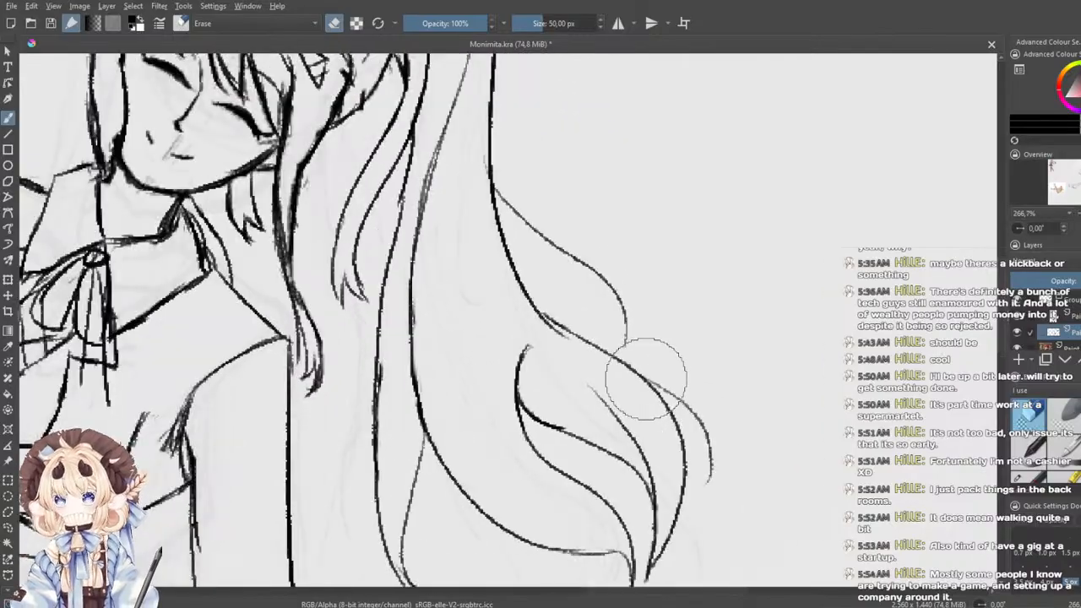
scroll(566, 338, "up", 3)
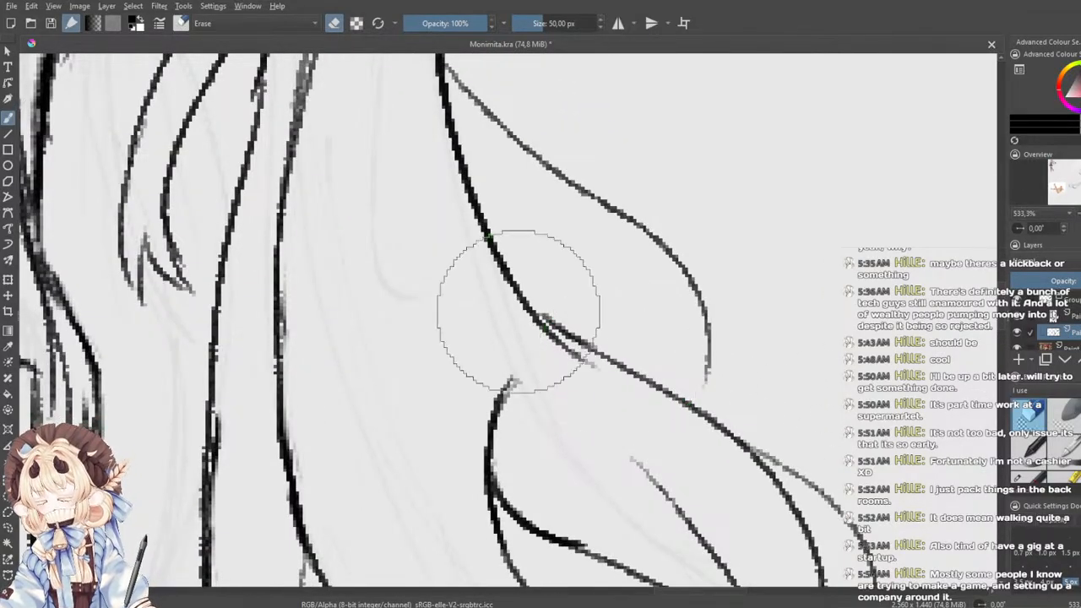
mouse_move(601, 353)
left_mouse_down()
mouse_move(564, 336)
mouse_move(644, 373)
left_mouse_up()
left_click(1039, 482)
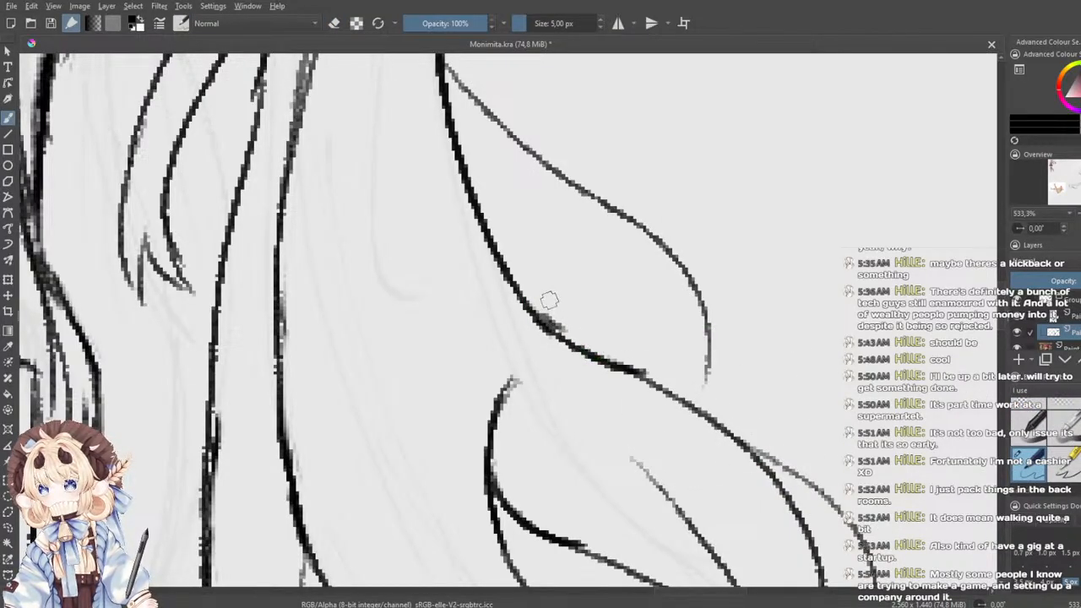
key("ctrl+z")
left_click_drag(533, 311, 610, 355)
key("ctrl+z")
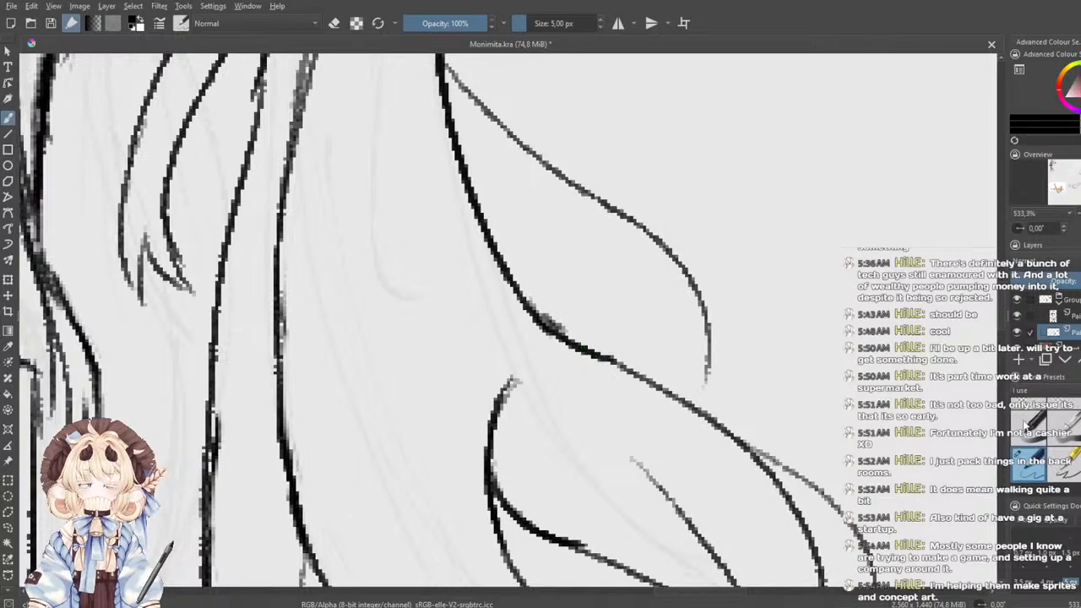
key("/")
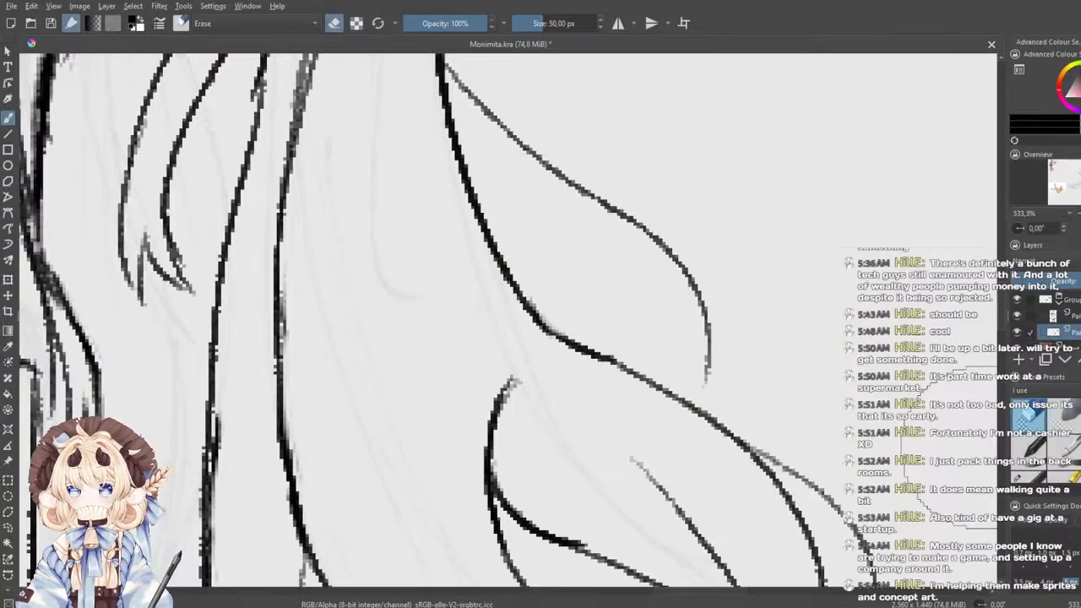
key("/")
- Darken the ponytail's outer contour just below its bend
left_click_drag(414, 356, 458, 402)
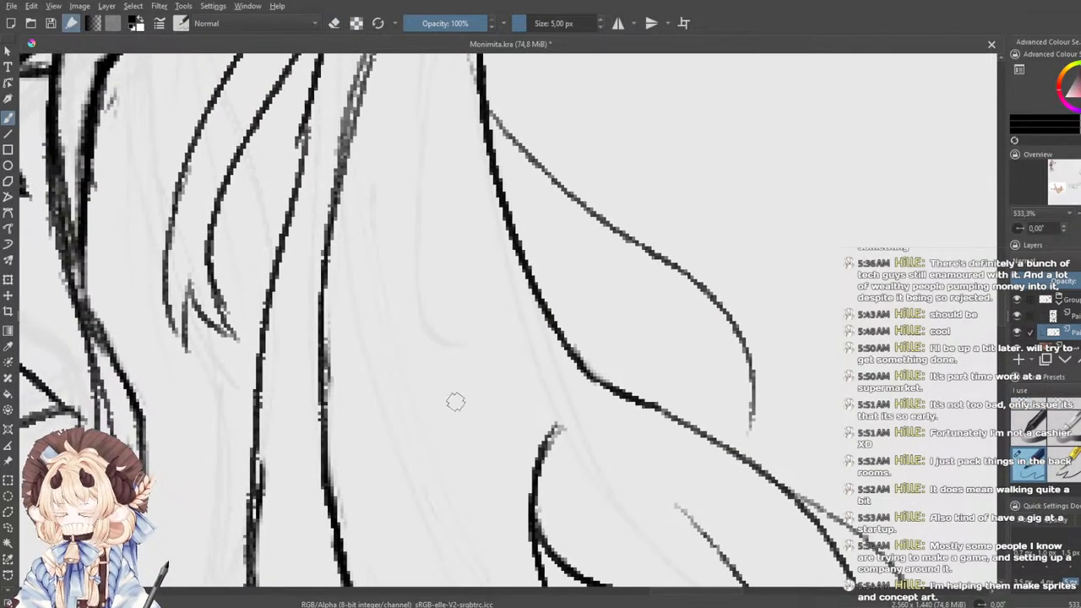
left_click_drag(559, 338, 711, 448)
key("ctrl+z")
left_click_drag(655, 412, 722, 453)
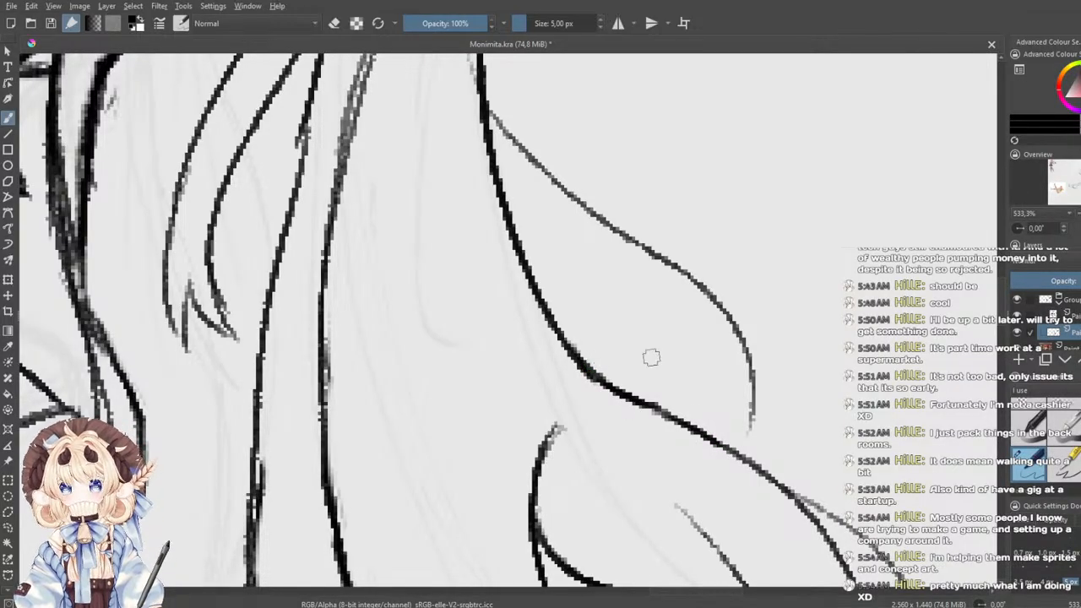
- Redraw the sketchy doubled section of the ponytail's long inner line beside the face as one darker stroke
left_click_drag(596, 302, 608, 374)
scroll(565, 368, "up", 1)
scroll(490, 323, "down", 2)
scroll(490, 323, "down", 1)
scroll(497, 338, "up", 2)
mouse_move(498, 334)
left_mouse_down()
mouse_move(529, 386)
mouse_move(645, 361)
left_mouse_up()
scroll(540, 360, "up", 1)
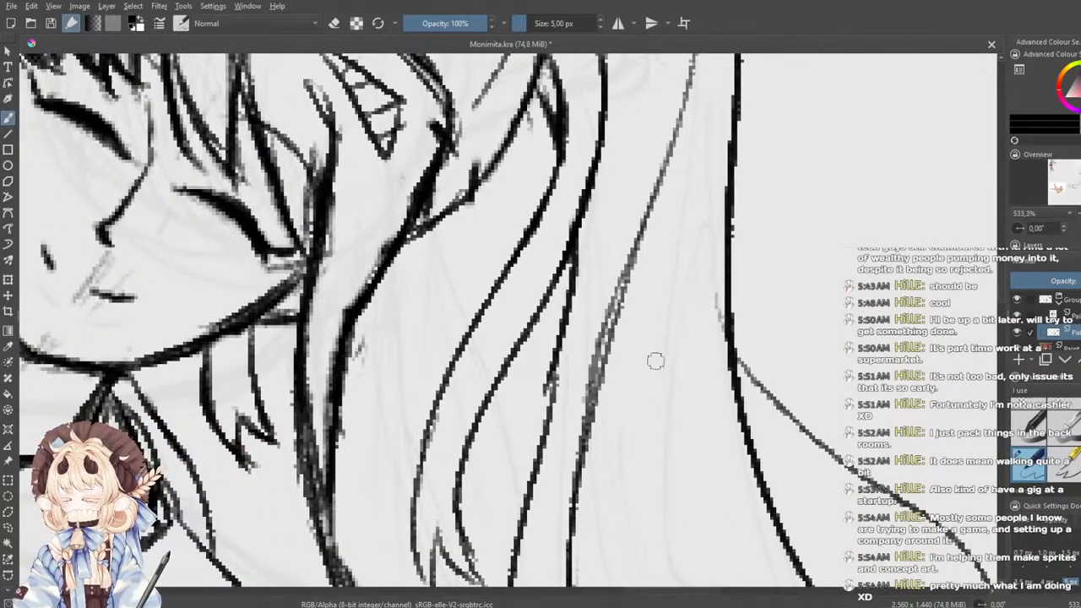
left_click_drag(631, 268, 583, 431)
key("ctrl+z")
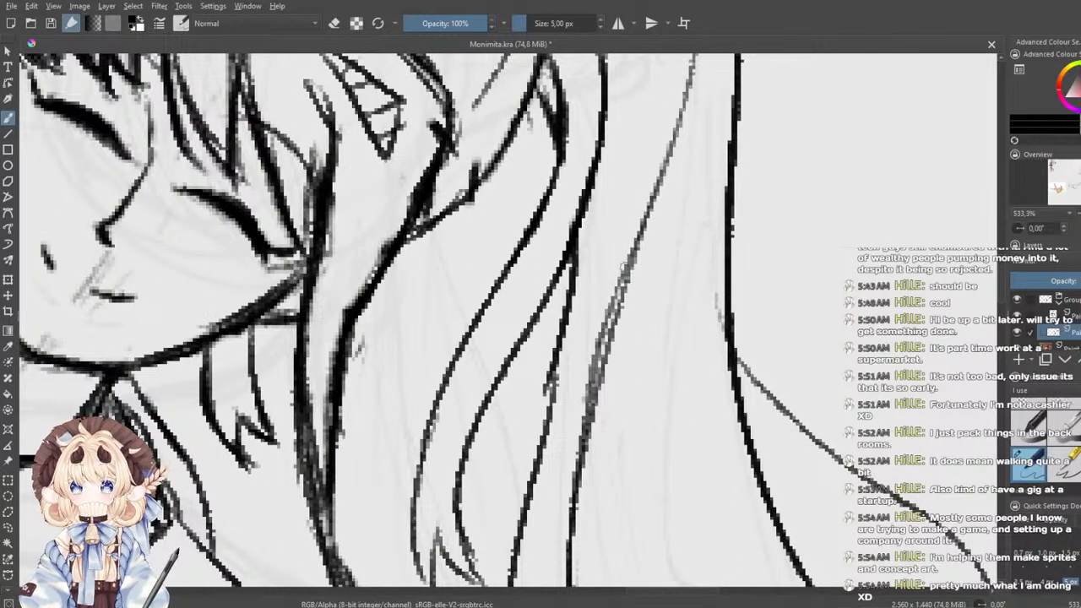
left_click_drag(623, 265, 574, 464)
key("ctrl+z")
left_click_drag(632, 259, 587, 440)
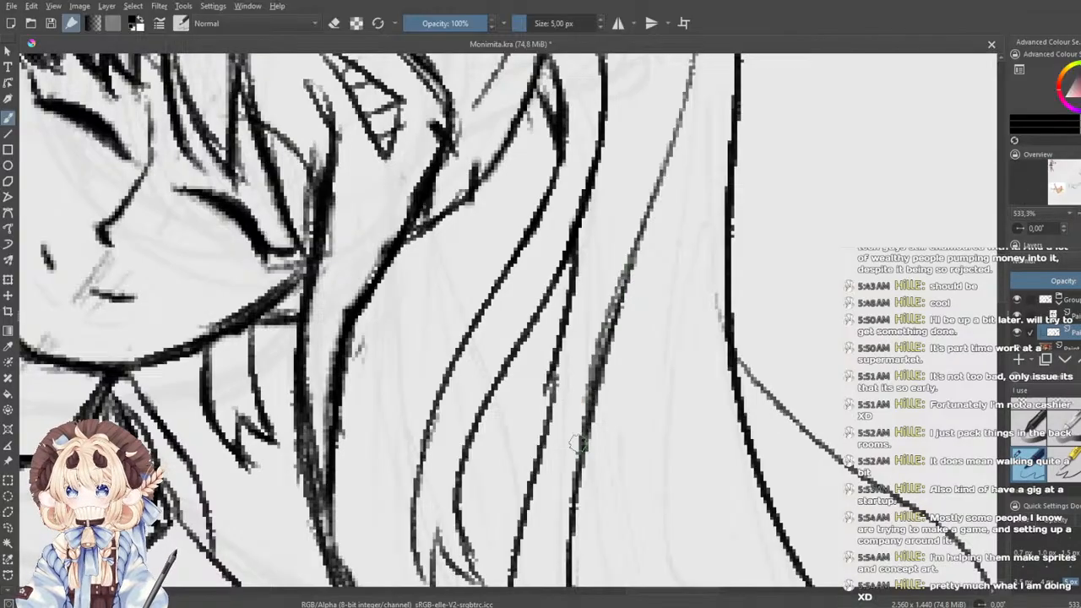
- Darken the corner where the bow's line meets the back of the head and erase the stray marks inside it
left_click_drag(558, 393, 551, 561)
left_click_drag(581, 309, 569, 482)
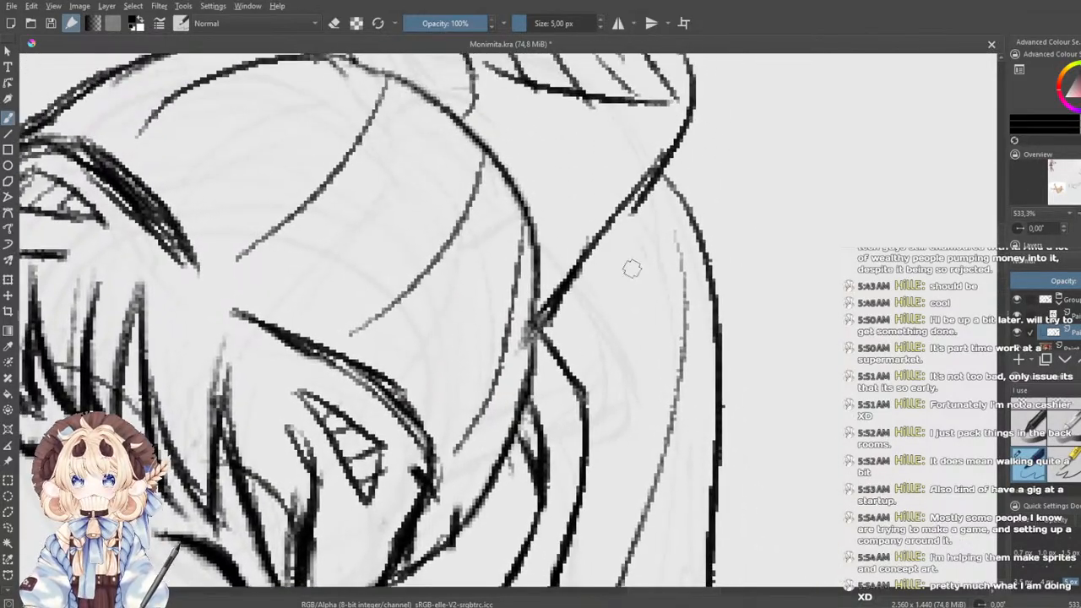
scroll(609, 266, "down", 1)
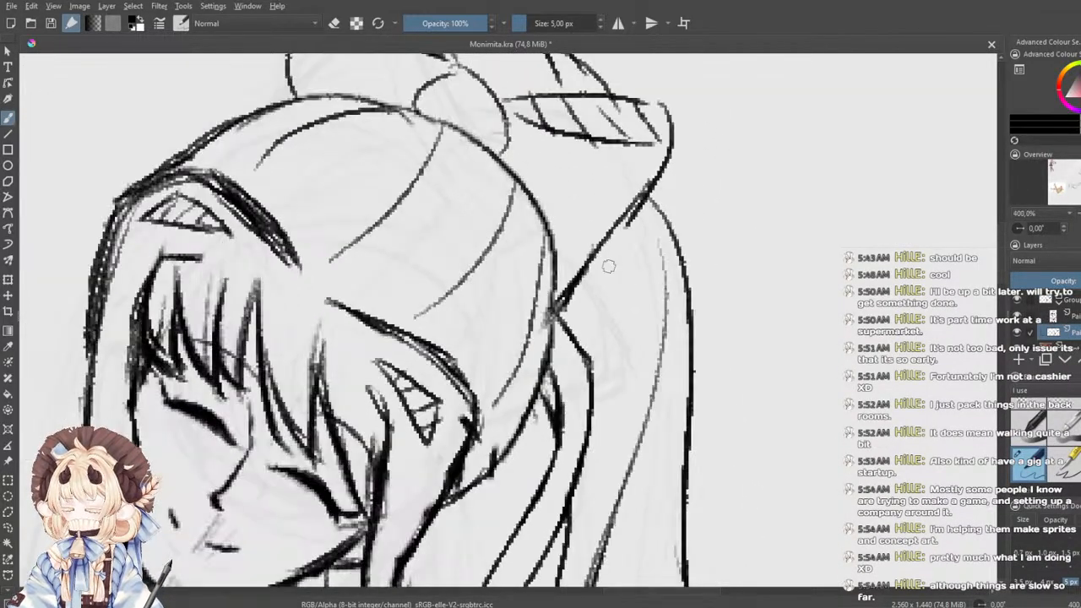
left_click_drag(498, 271, 600, 284)
scroll(708, 287, "up", 1)
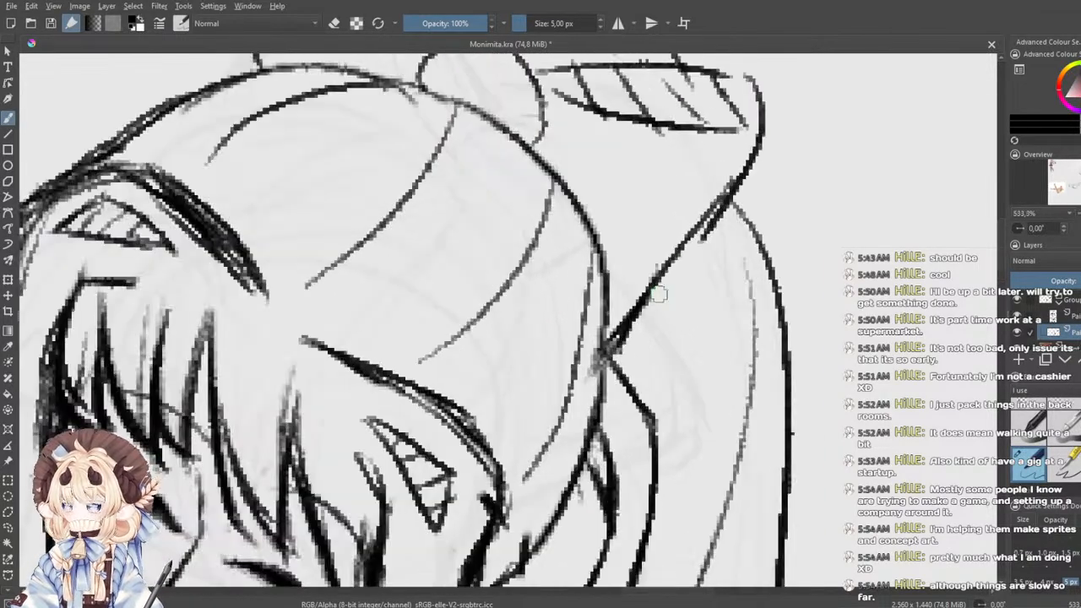
left_click_drag(626, 331, 607, 362)
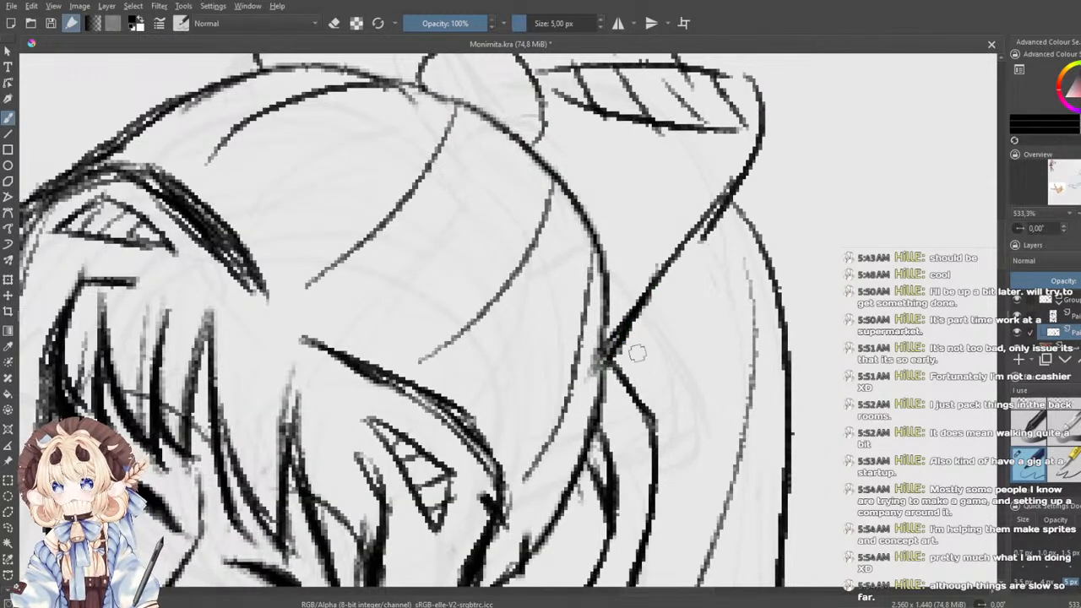
key("e")
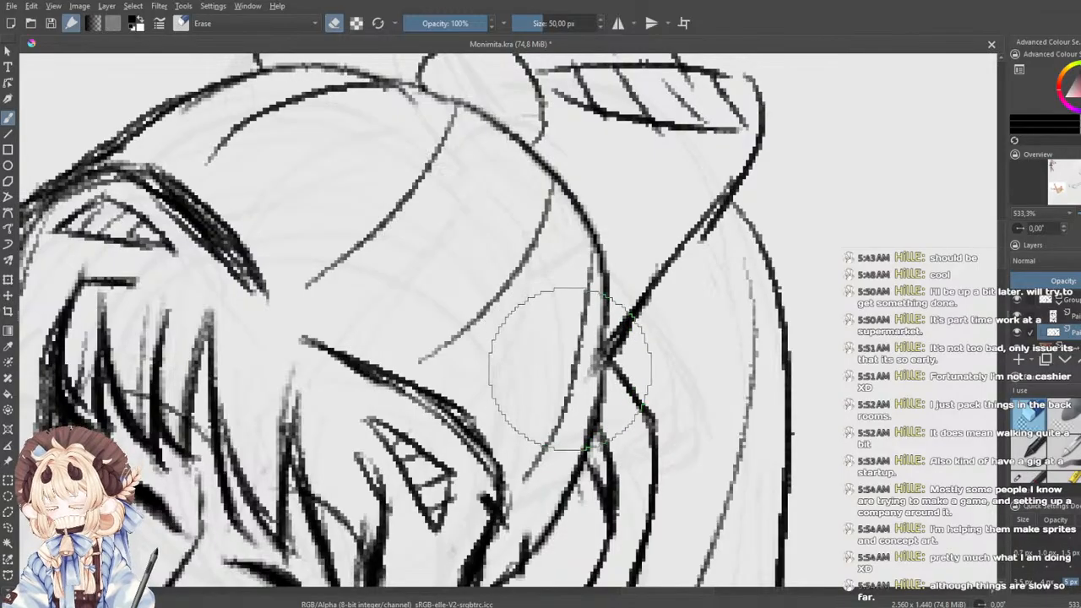
mouse_move(590, 363)
left_mouse_down()
mouse_move(590, 377)
mouse_move(592, 363)
left_mouse_up()
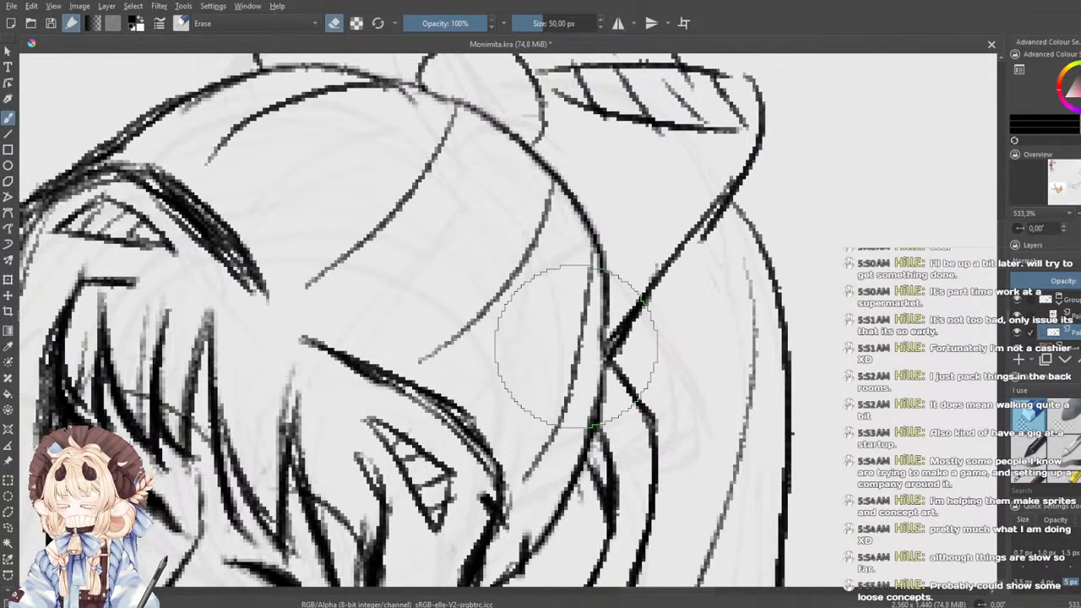
- Darken the hair strand beside the hatched triangular shape on the ponytail side of the face
key("minus")
scroll(574, 346, "down", 1)
scroll(514, 374, "up", 3)
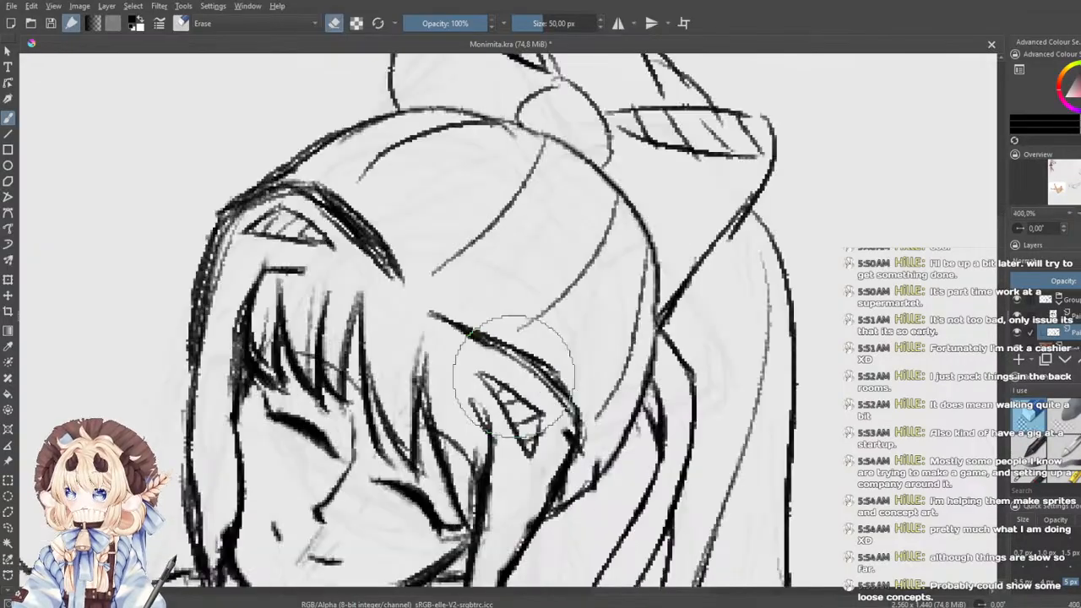
left_click(1029, 454)
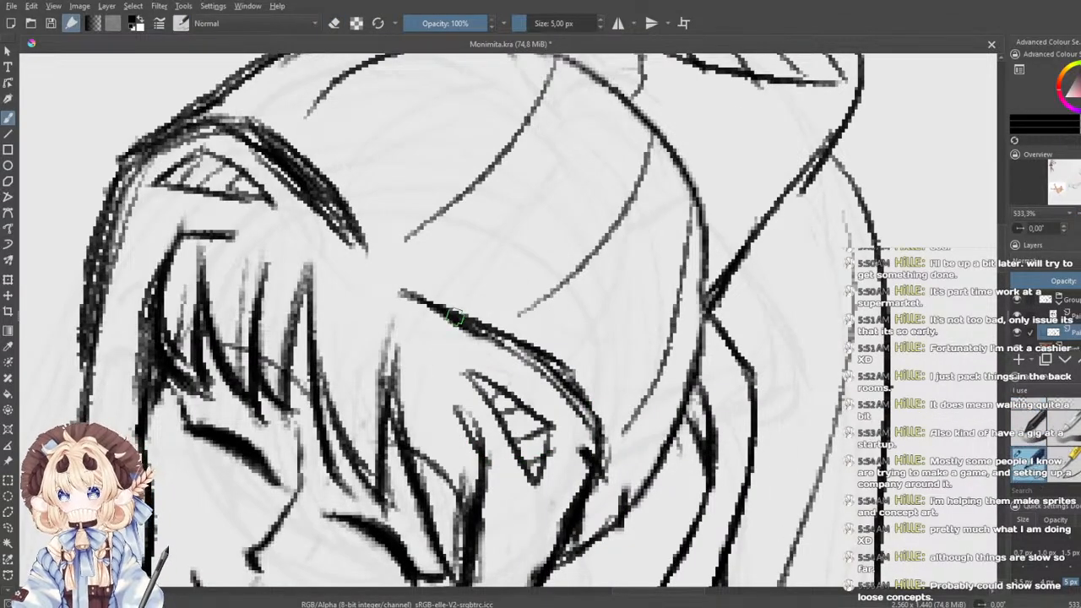
mouse_move(459, 409)
left_mouse_down()
mouse_move(486, 456)
mouse_move(480, 523)
left_mouse_up()
key("ctrl+z")
left_click_drag(487, 456, 481, 541)
- Redraw the inner edge of the front hair curve above that hatched triangle and erase its rough outer strokes
mouse_move(490, 330)
left_mouse_down()
mouse_move(602, 405)
mouse_move(518, 362)
mouse_move(490, 333)
mouse_move(619, 429)
left_mouse_up()
key("ctrl+z")
key("ctrl+z")
left_click_drag(477, 325, 609, 435)
key("ctrl+z")
left_click_drag(487, 329, 597, 436)
left_click(1035, 403)
mouse_move(571, 340)
left_mouse_down()
mouse_move(538, 339)
mouse_move(601, 379)
left_mouse_up()
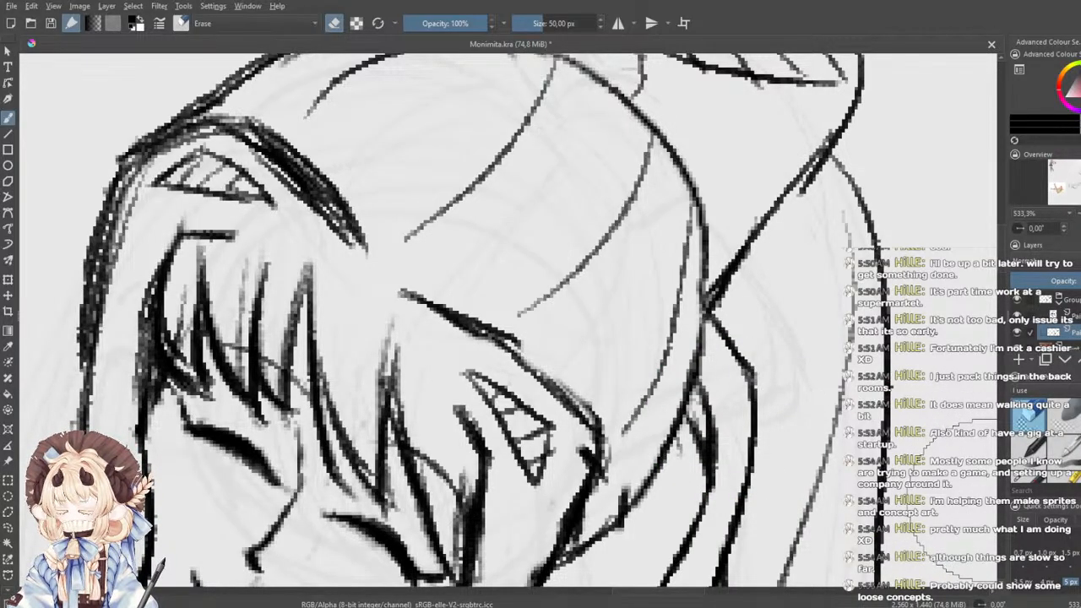
- Redraw the outer edge of the front hair curve above the hatched triangle, thickening it down to its lower end
key("e")
left_click_drag(494, 336, 606, 414)
key("ctrl+z")
mouse_move(496, 337)
left_mouse_down()
mouse_move(592, 425)
mouse_move(535, 362)
mouse_move(590, 405)
left_mouse_up()
key("ctrl+z")
left_click_drag(539, 365, 594, 437)
- Thin out the heavy scratchy front hair curve above the other hatched shape by erasing its outer strokes
left_click_drag(455, 329, 616, 463)
left_click_drag(420, 273, 503, 352)
key("e")
mouse_move(525, 309)
left_mouse_down()
mouse_move(424, 248)
mouse_move(527, 362)
left_mouse_up()
key("e")
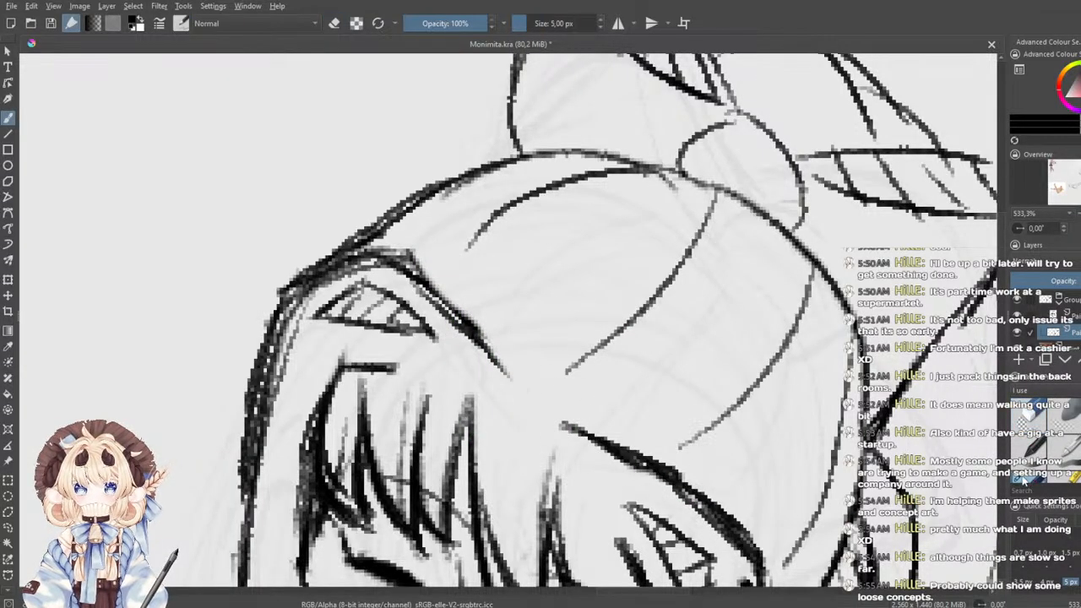
- Darken the thinned front hair curve and thicken the hair contour running down the far side of the face
left_click_drag(390, 259, 502, 374)
key("ctrl+z")
left_click_drag(395, 259, 517, 376)
key("ctrl+z")
mouse_move(389, 259)
left_mouse_down()
mouse_move(509, 372)
mouse_move(363, 266)
mouse_move(290, 295)
mouse_move(256, 431)
left_mouse_up()
left_click_drag(279, 318, 244, 507)
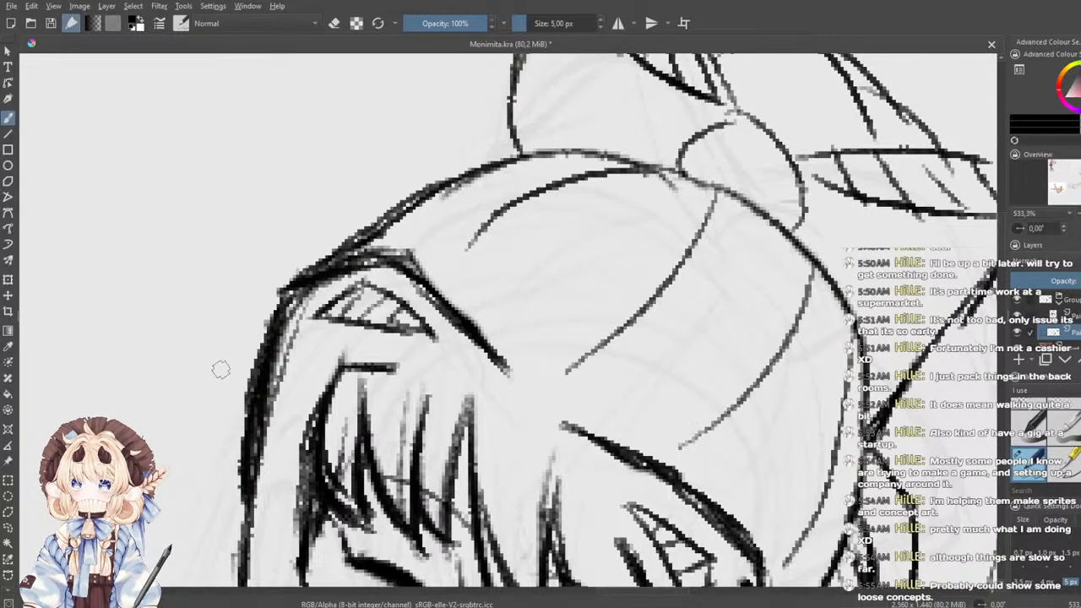
- Erase the small dark knob beside the raised shoe's sole and redraw it as a clean rounded outline
scroll(220, 370, "down", 4)
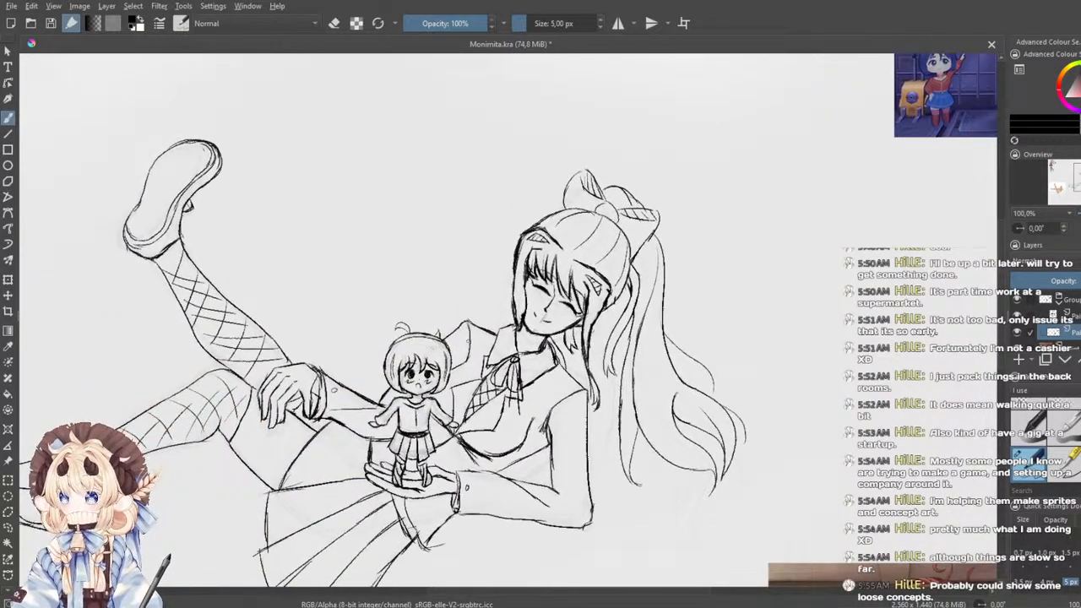
left_click_drag(463, 343, 545, 312)
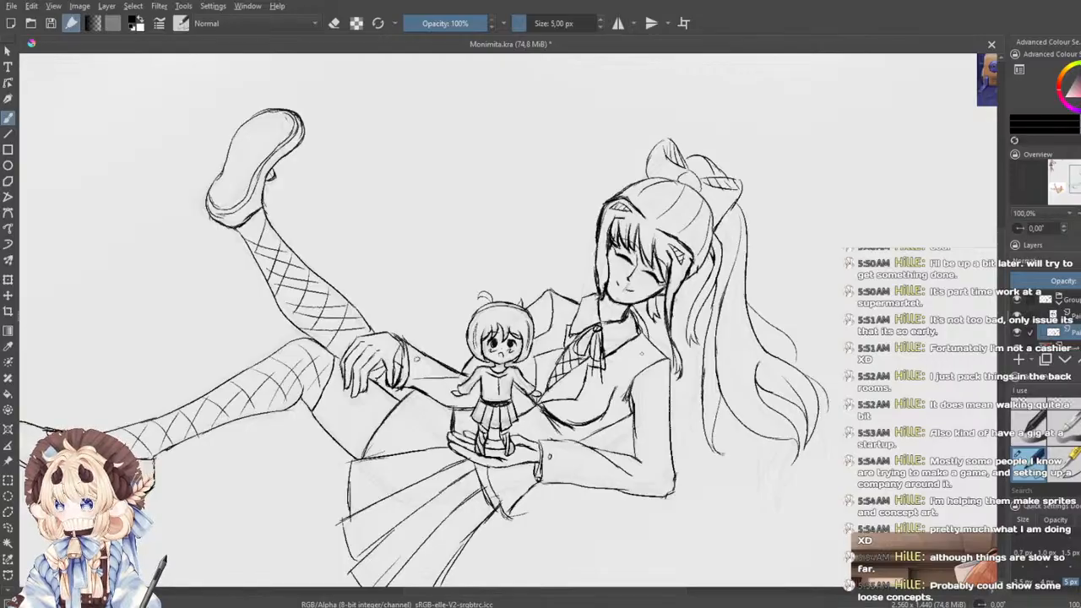
mouse_move(247, 292)
left_mouse_down()
mouse_move(362, 301)
mouse_move(457, 327)
left_mouse_up()
scroll(436, 309, "down", 1)
scroll(436, 298, "up", 2)
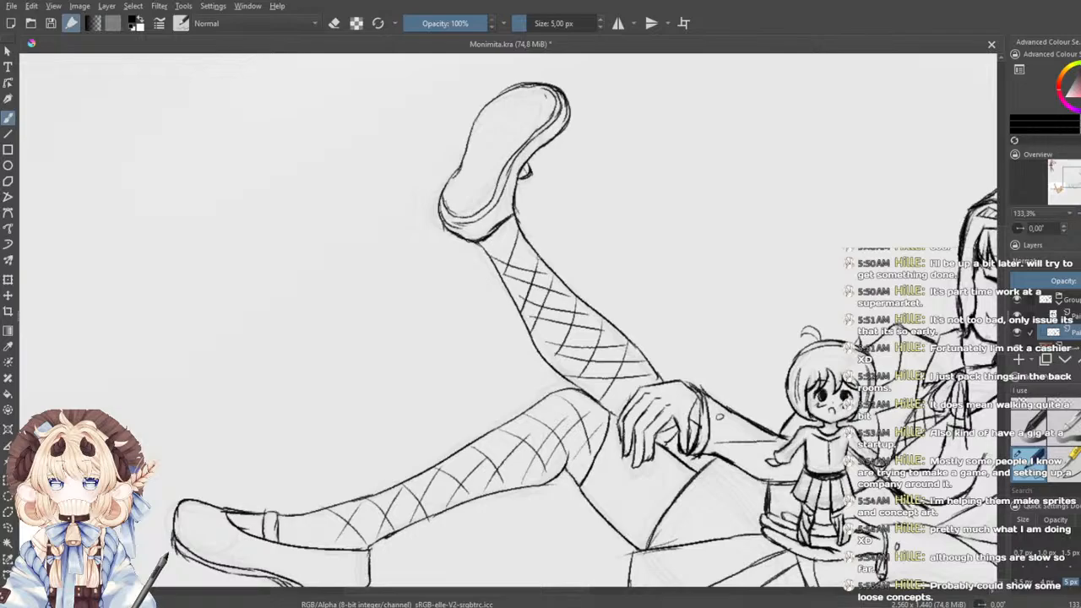
left_click_drag(555, 288, 550, 364)
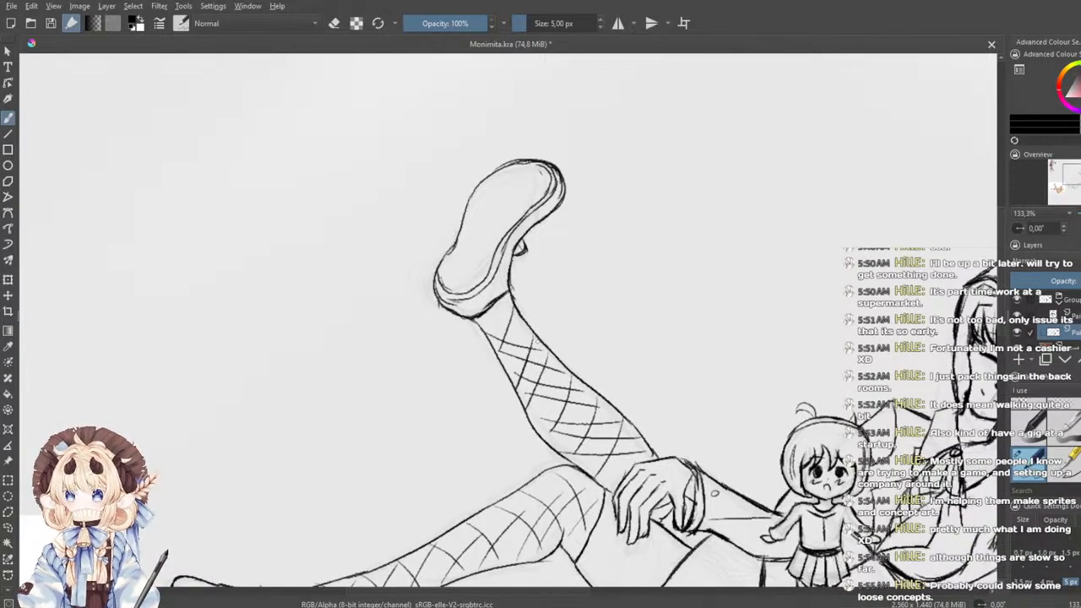
scroll(531, 335, "up", 1)
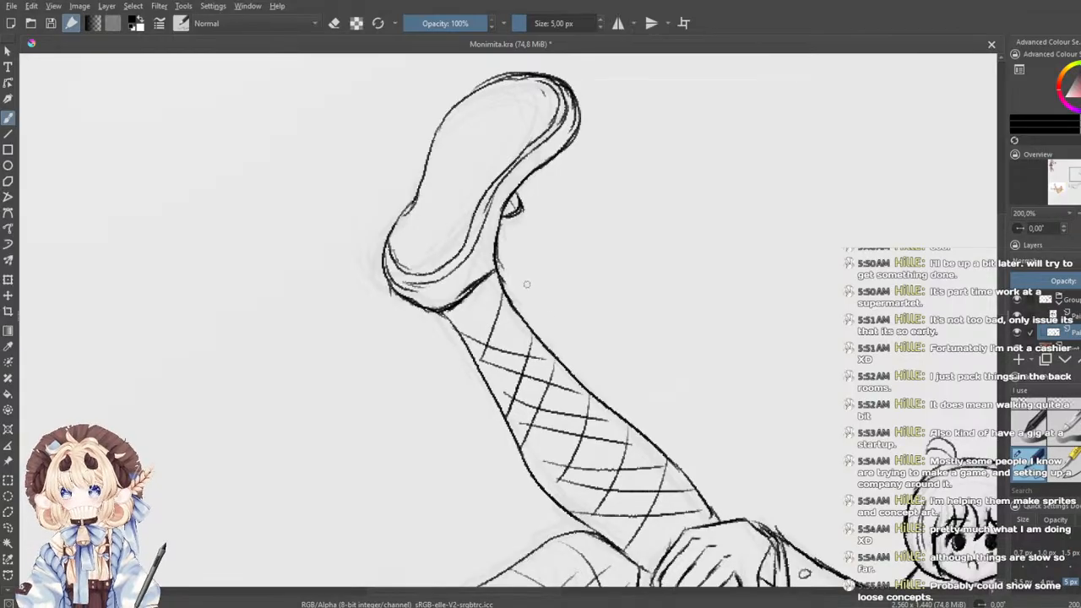
key("plus")
key("plus")
left_click(1031, 419)
mouse_move(461, 220)
left_mouse_down()
mouse_move(465, 239)
mouse_move(630, 407)
left_mouse_up()
mouse_move(530, 326)
left_mouse_down()
mouse_move(599, 361)
mouse_move(551, 349)
mouse_move(536, 304)
left_mouse_up()
left_click(1039, 477)
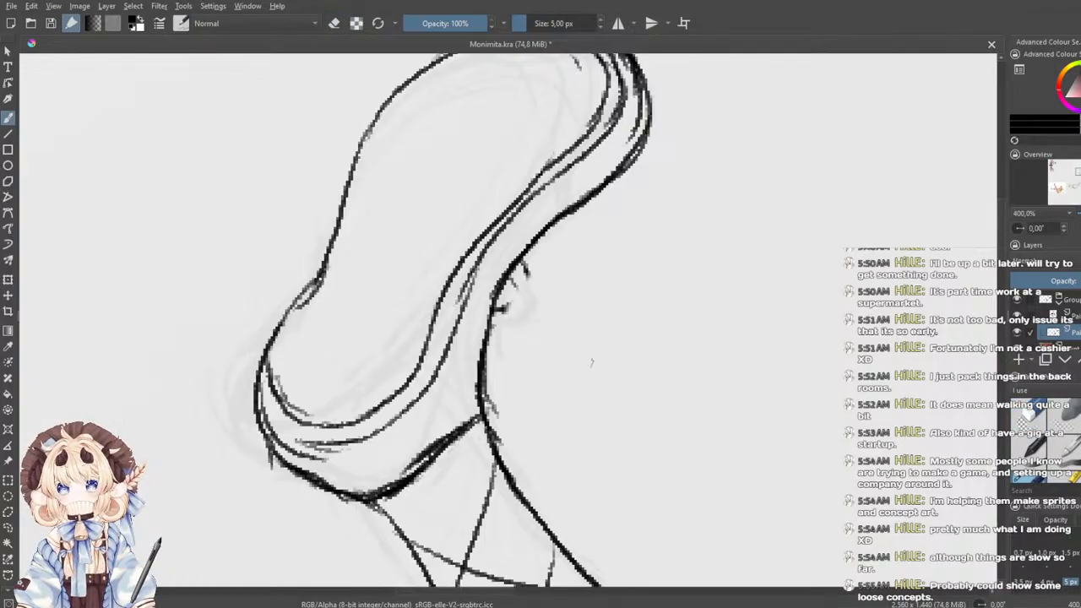
mouse_move(520, 259)
left_mouse_down()
mouse_move(499, 306)
mouse_move(517, 304)
left_mouse_up()
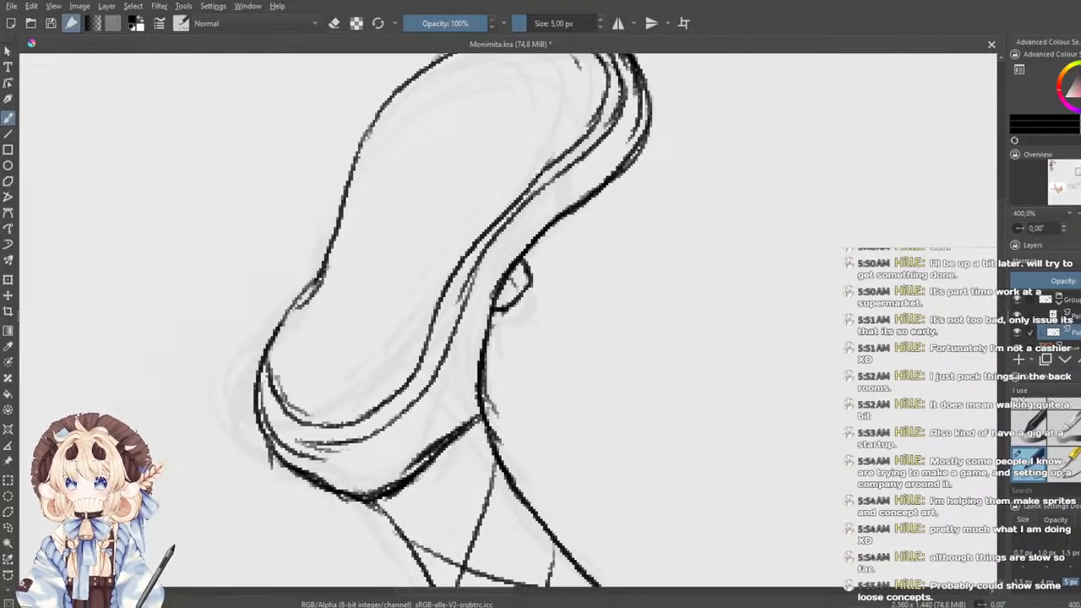
- Check the whole drawing at 50% zoom and save the file
scroll(534, 417, "down", 3)
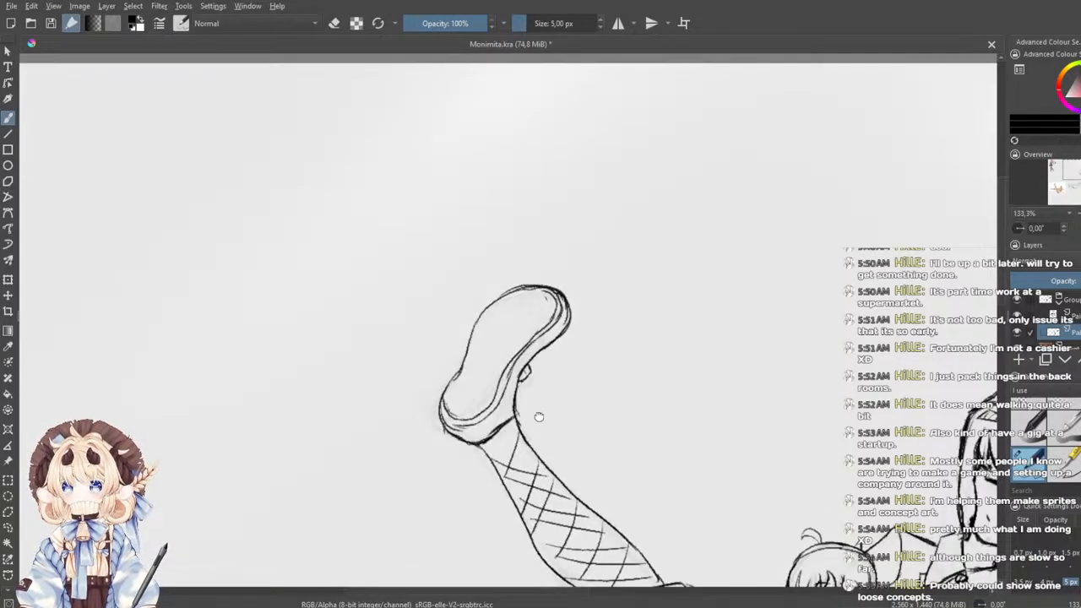
scroll(538, 398, "down", 1)
scroll(620, 412, "down", 1)
scroll(620, 413, "down", 1)
left_click_drag(620, 412, 534, 328)
scroll(583, 381, "up", 1)
left_click_drag(579, 390, 558, 312)
scroll(560, 354, "down", 1)
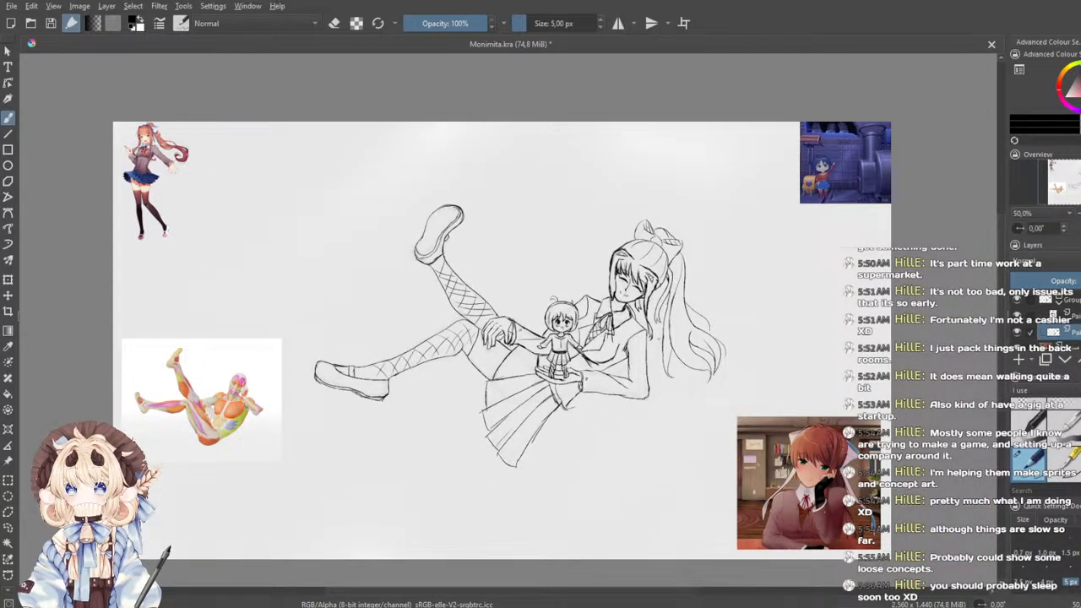
left_click(52, 25)
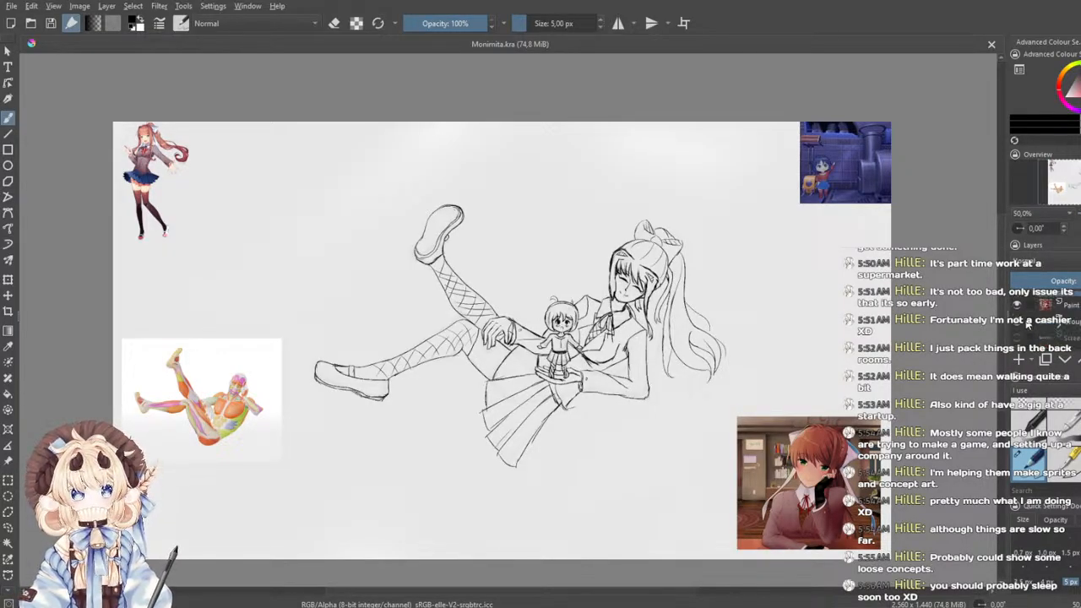
- Hide all the reference image layers around the canvas so only the sketch on its background shows, and save the file
left_click(1070, 335)
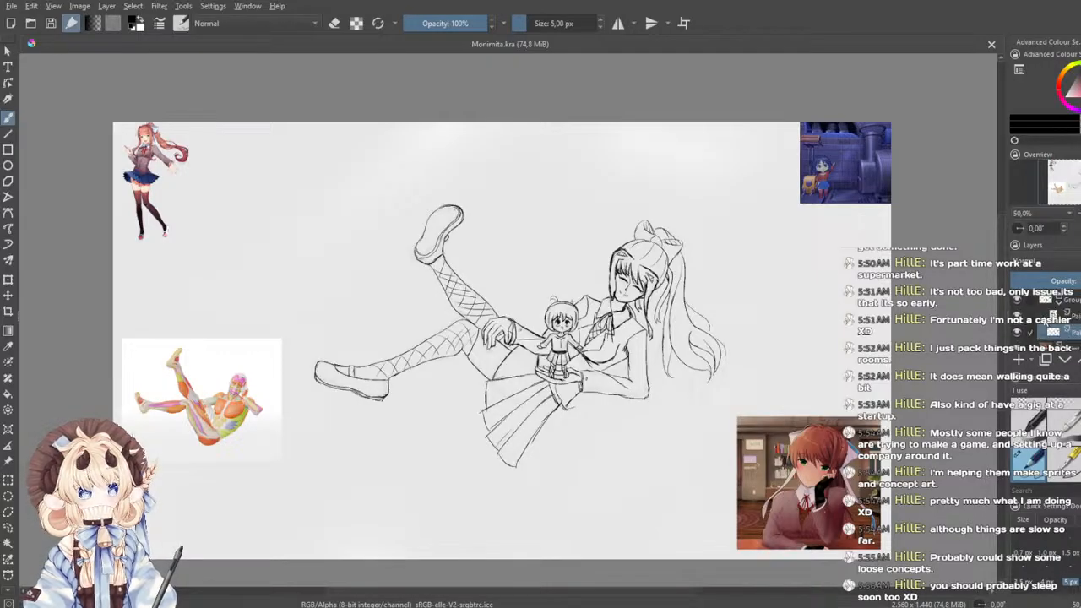
left_click(1019, 319)
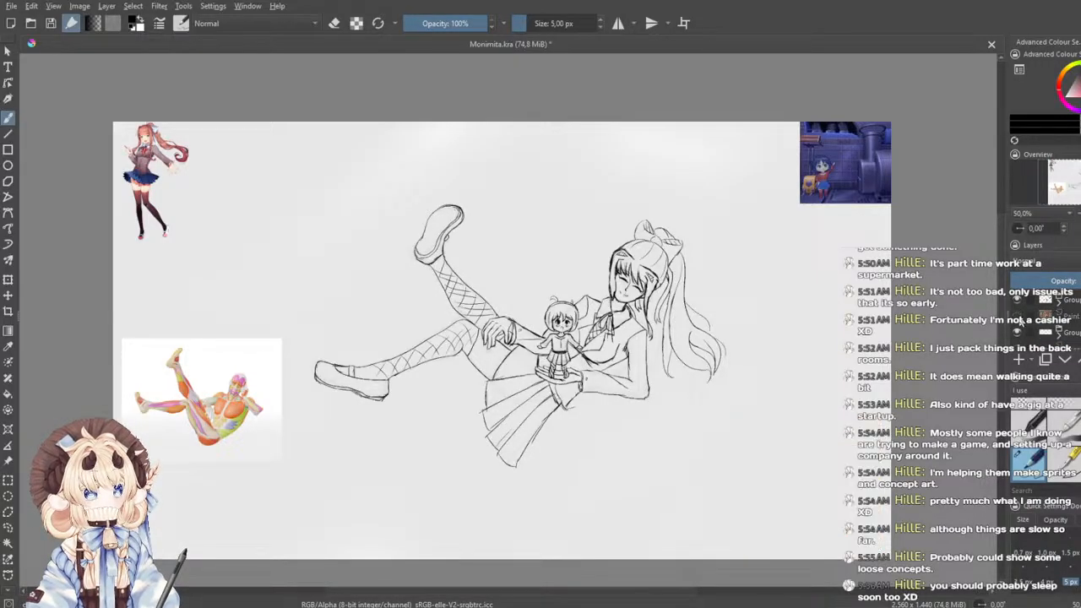
scroll(1019, 321, "down", 3)
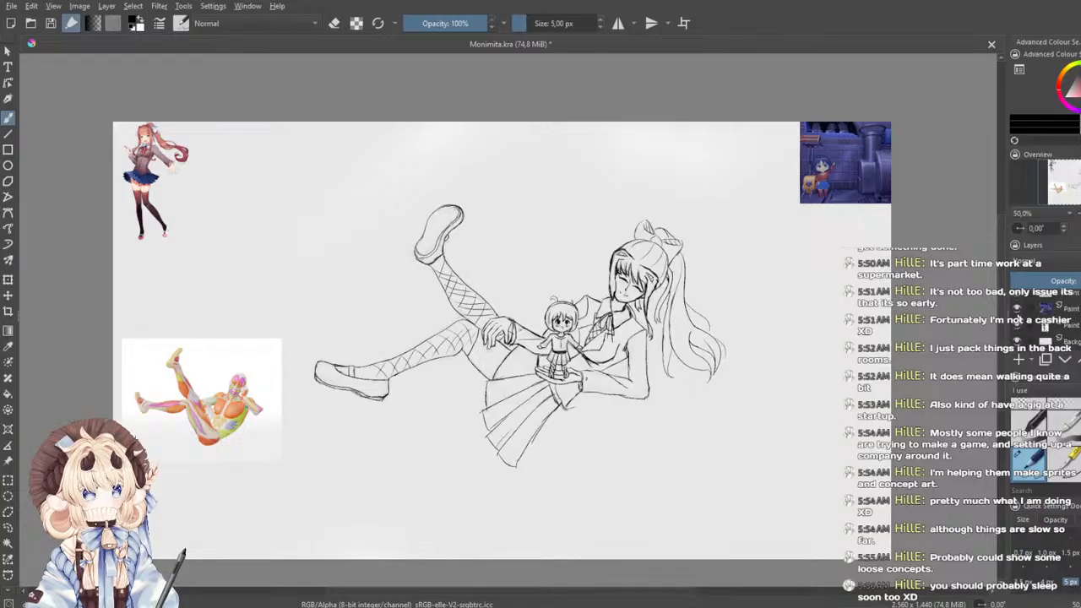
left_click(1018, 310)
left_click(1019, 326)
left_click(1015, 296)
scroll(1024, 331, "up", 2)
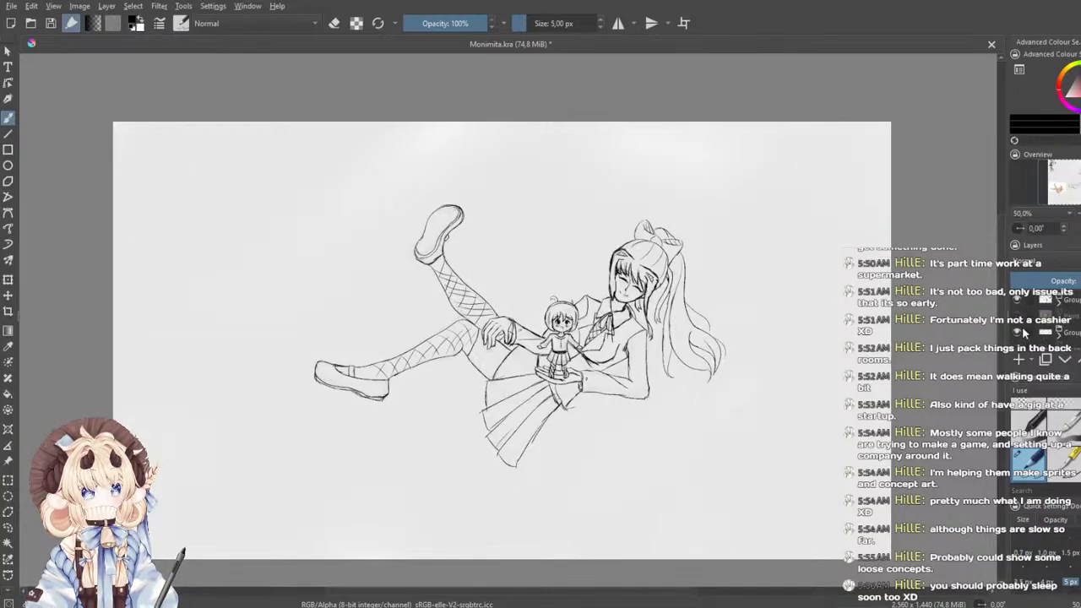
scroll(367, 342, "down", 1)
scroll(446, 342, "up", 1)
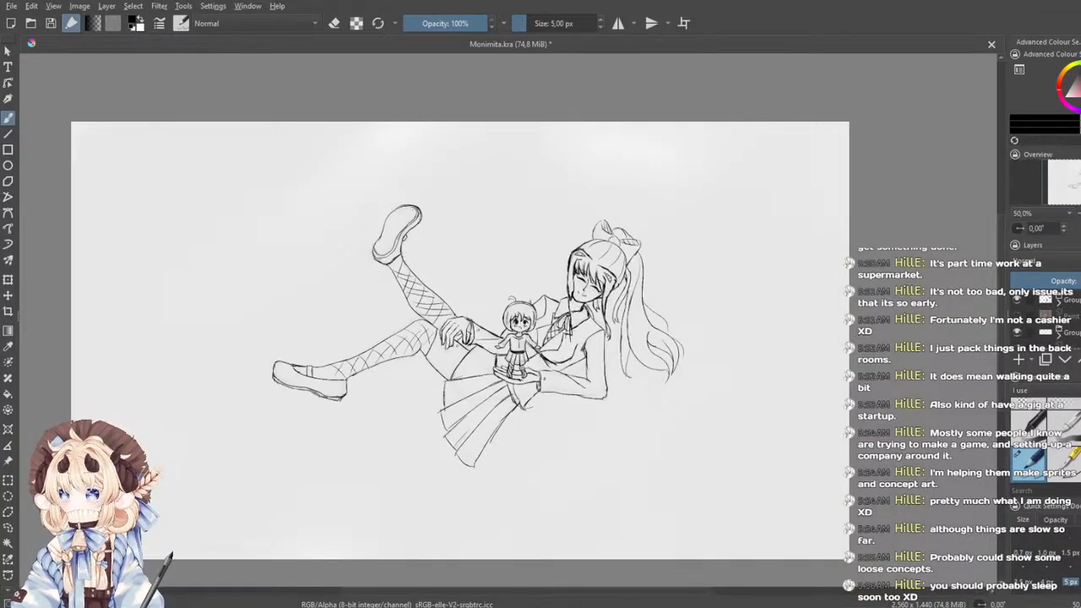
left_click(51, 23)
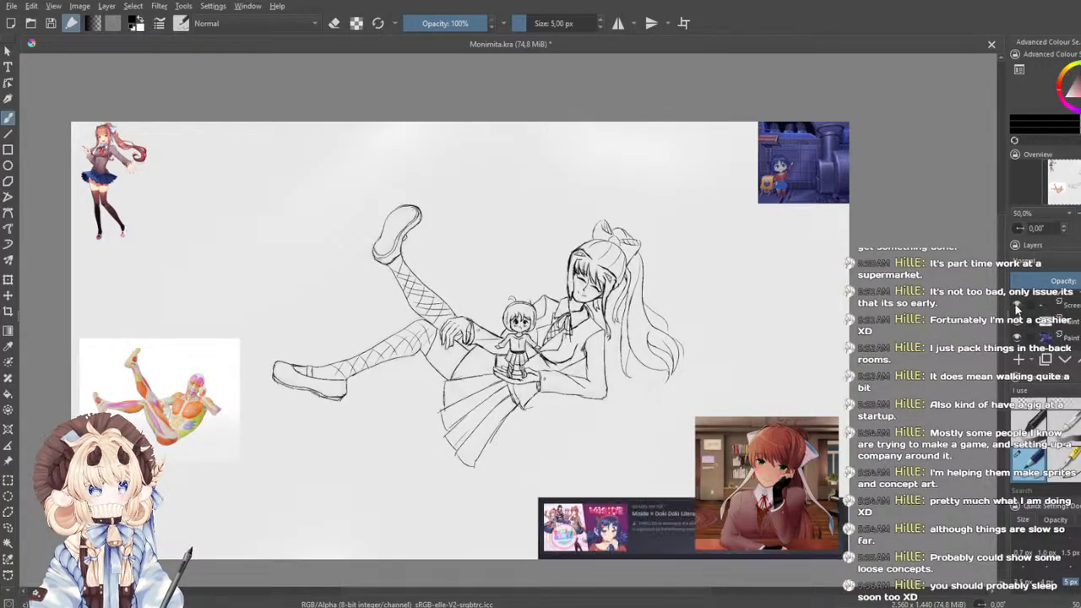
- Hide the screenshot banner layer beside the classroom portrait reference, leave the other references shown, and save the file
left_click(1017, 307)
left_click_drag(810, 375, 791, 381)
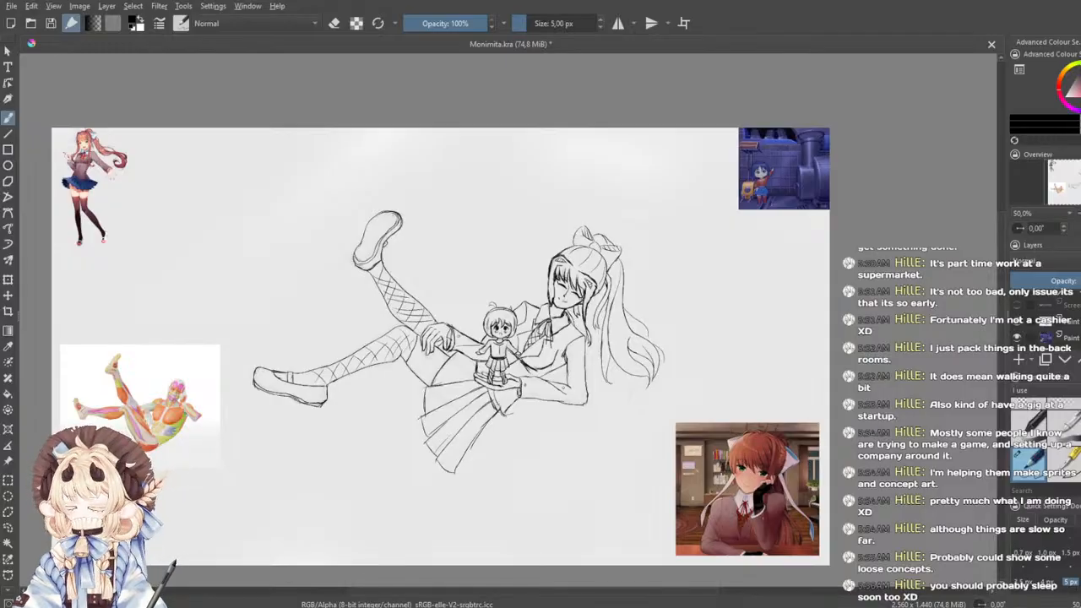
left_click(51, 23)
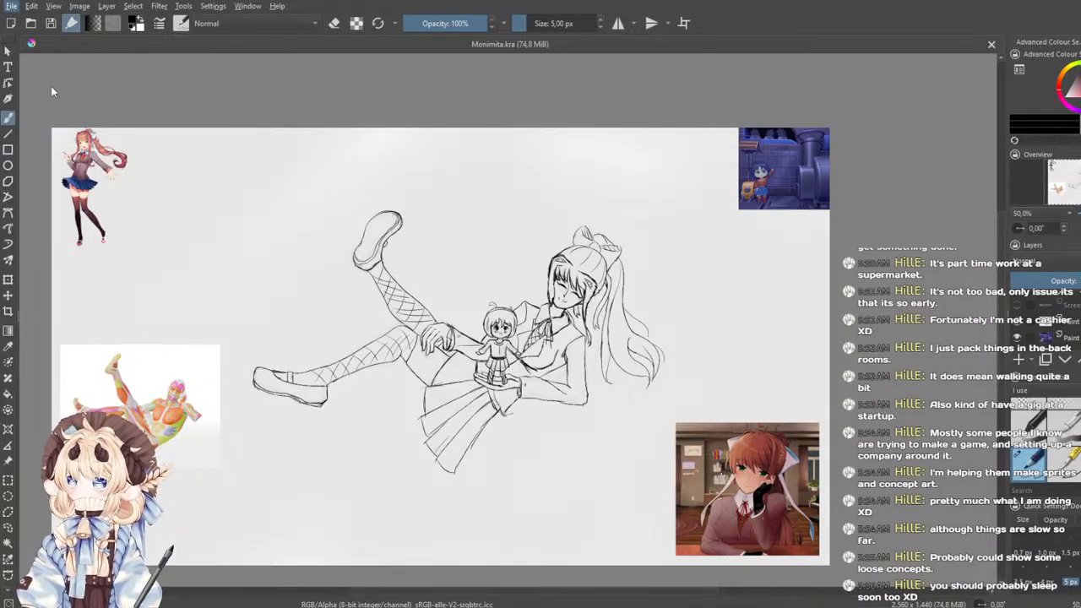
left_click_drag(523, 363, 557, 361)
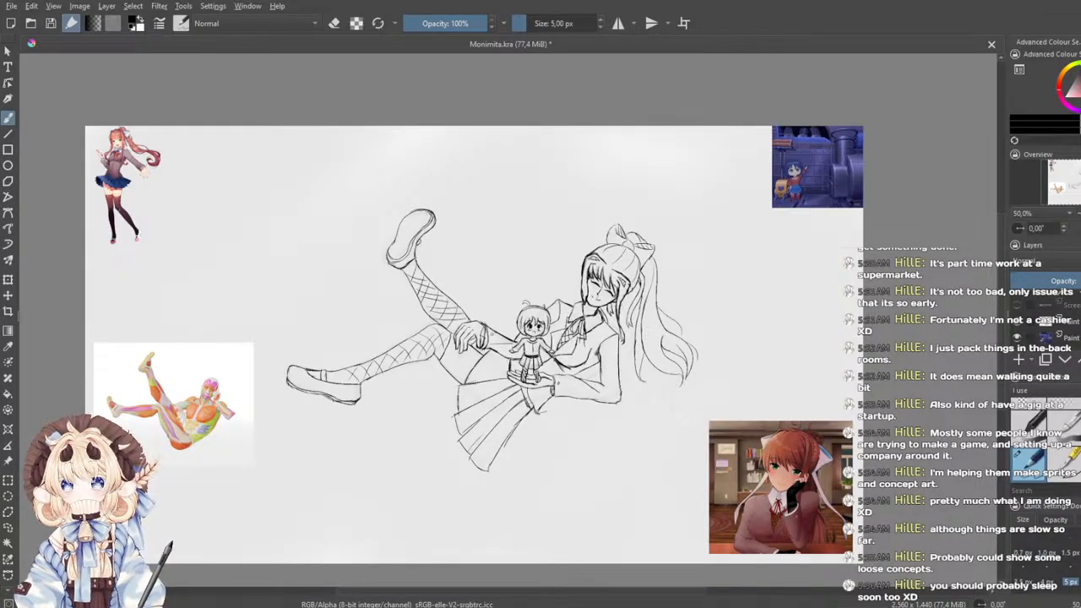
left_click(52, 24)
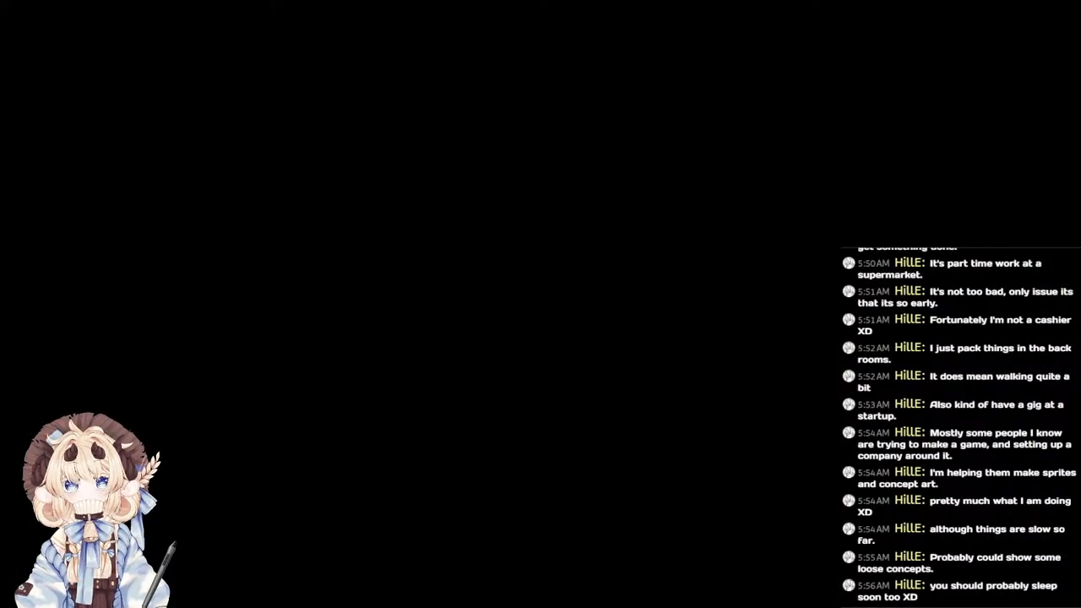